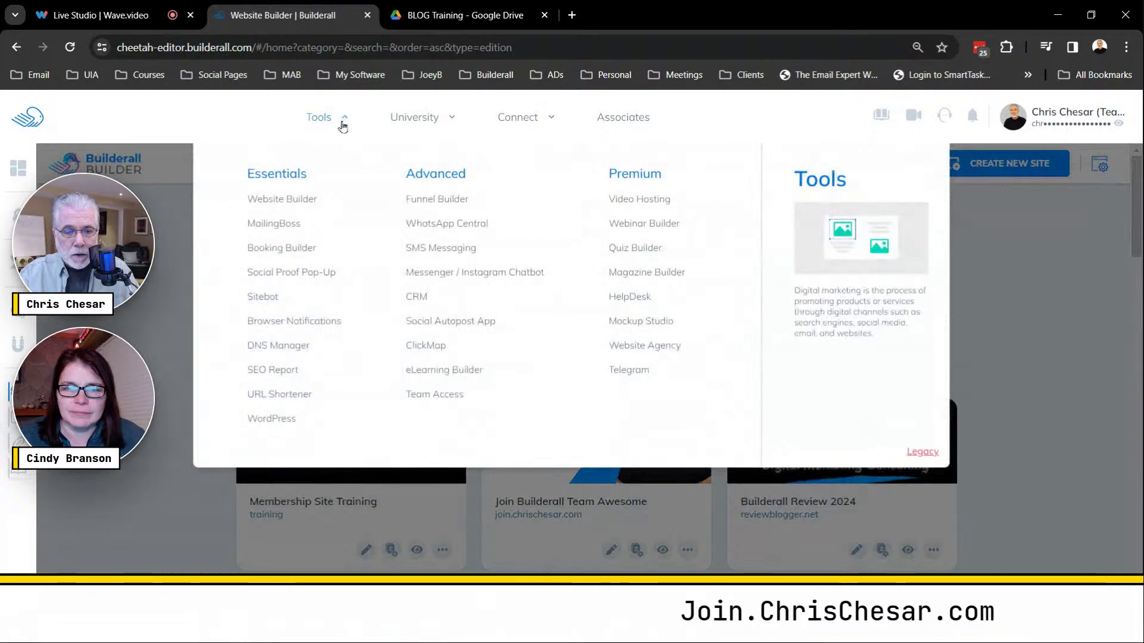
Dismiss the Builderall tools overview and focus the websites Search field.
left_click(330, 121)
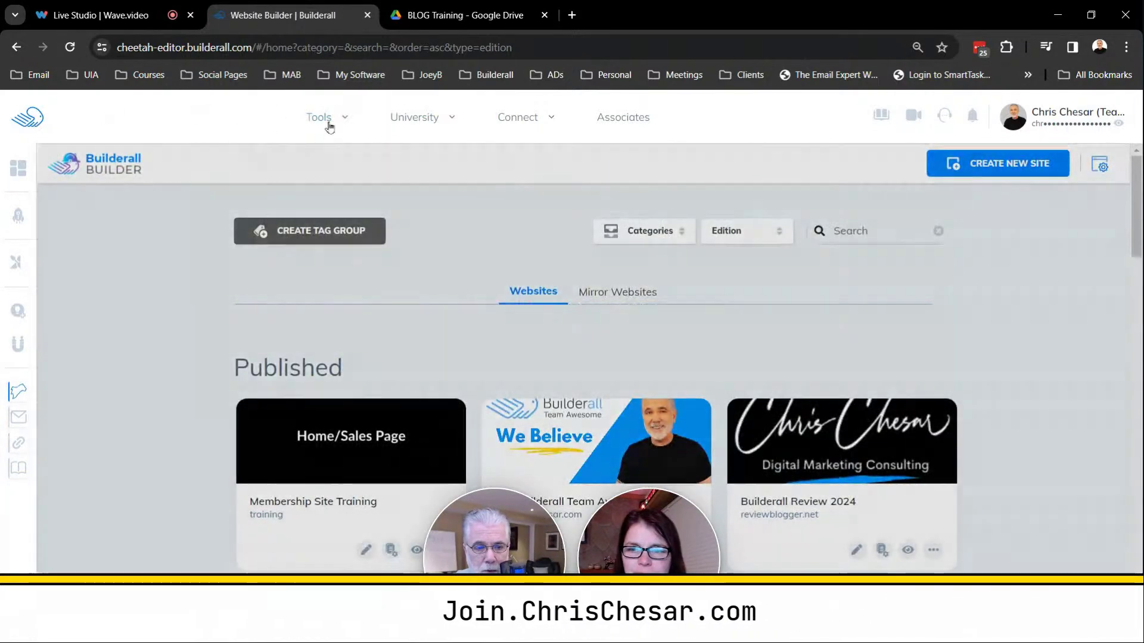
mouse_move(327, 121)
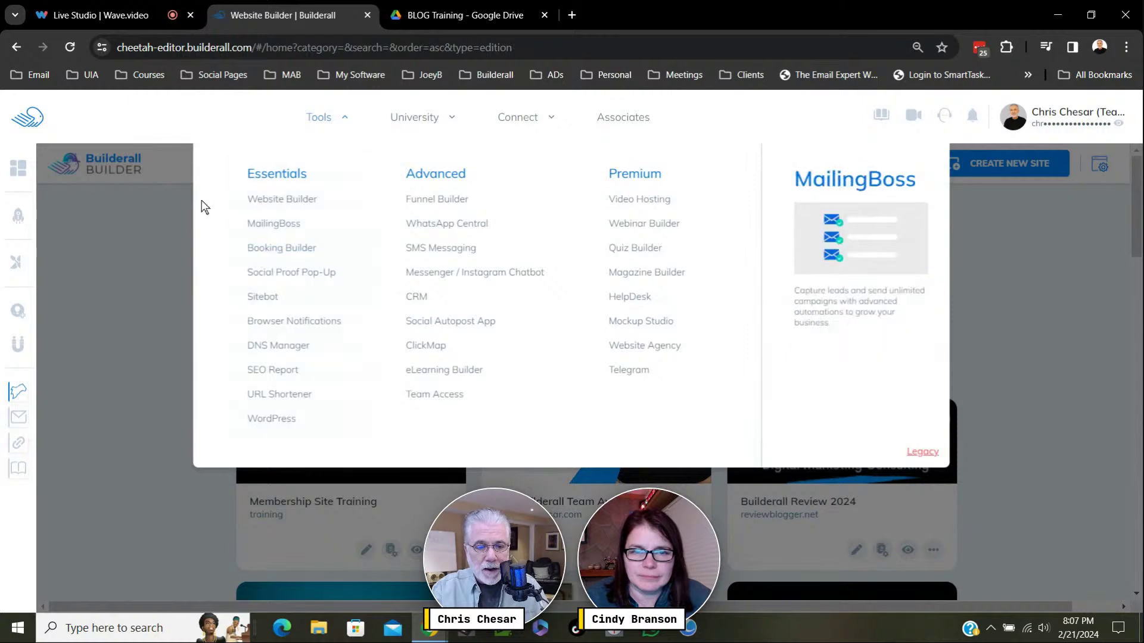
left_click(194, 294)
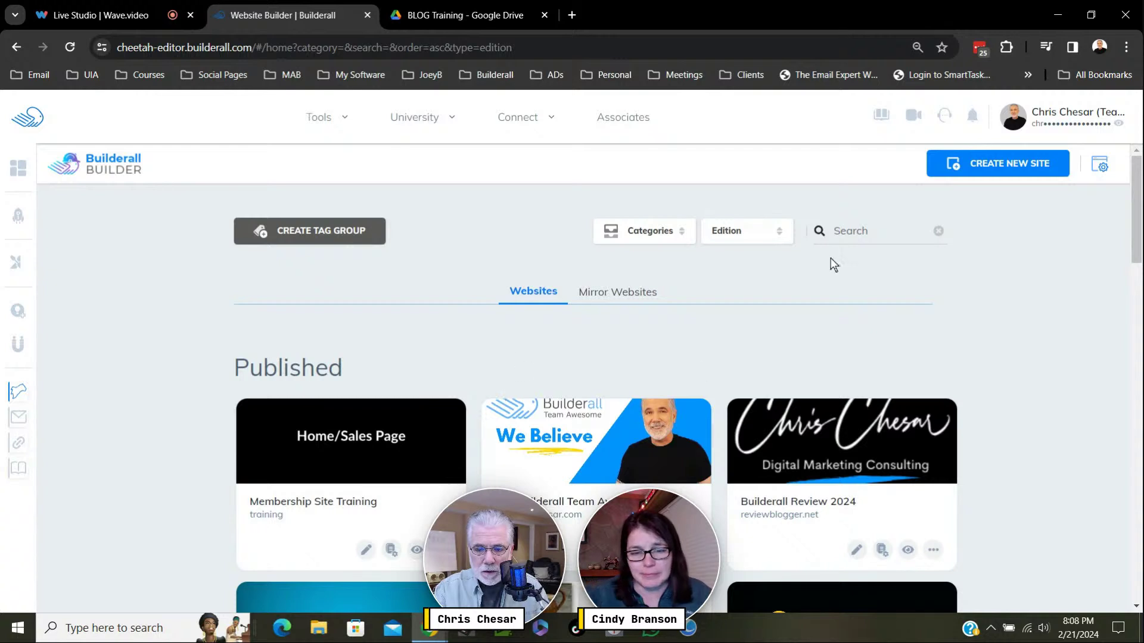
left_click(852, 236)
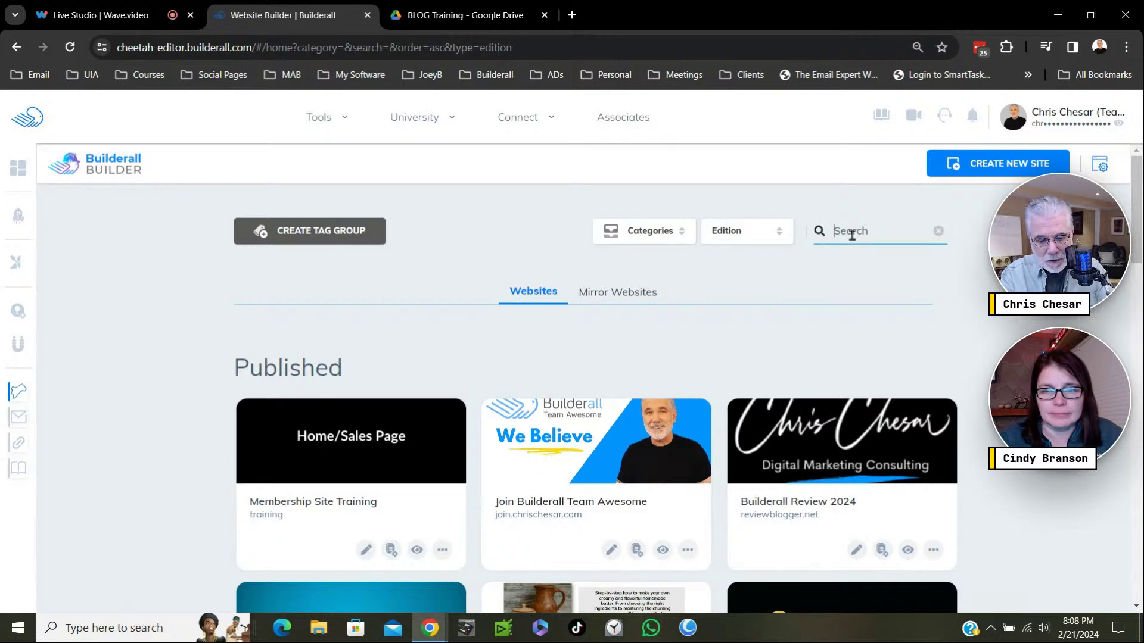
Search for 'aff' and open the Affiliate Fast Pass site.
type("aff")
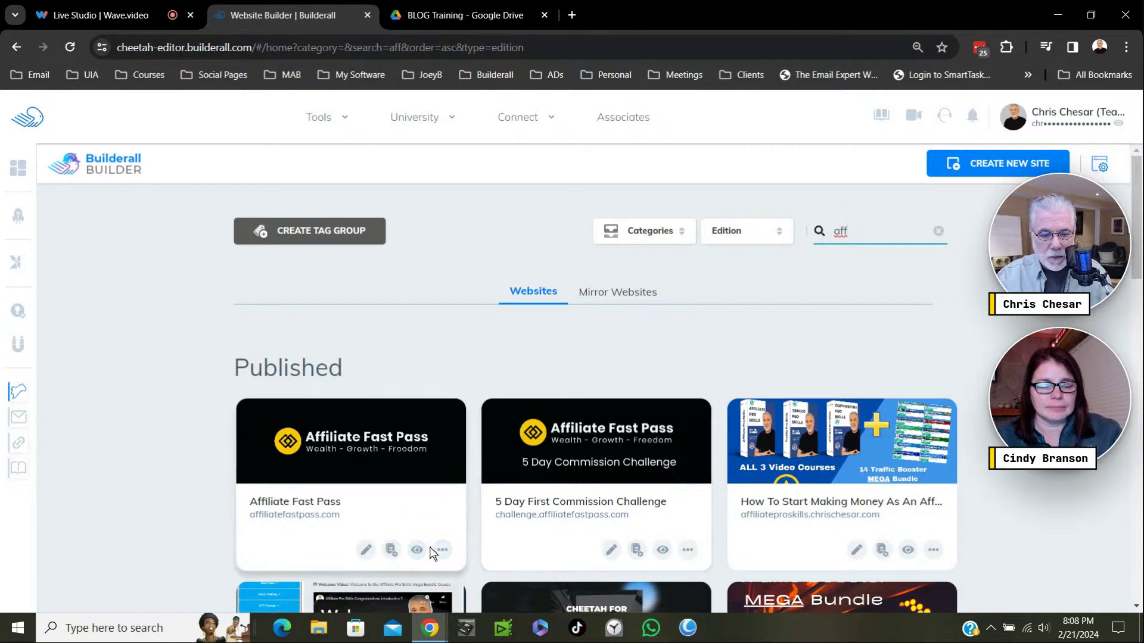
left_click(391, 550)
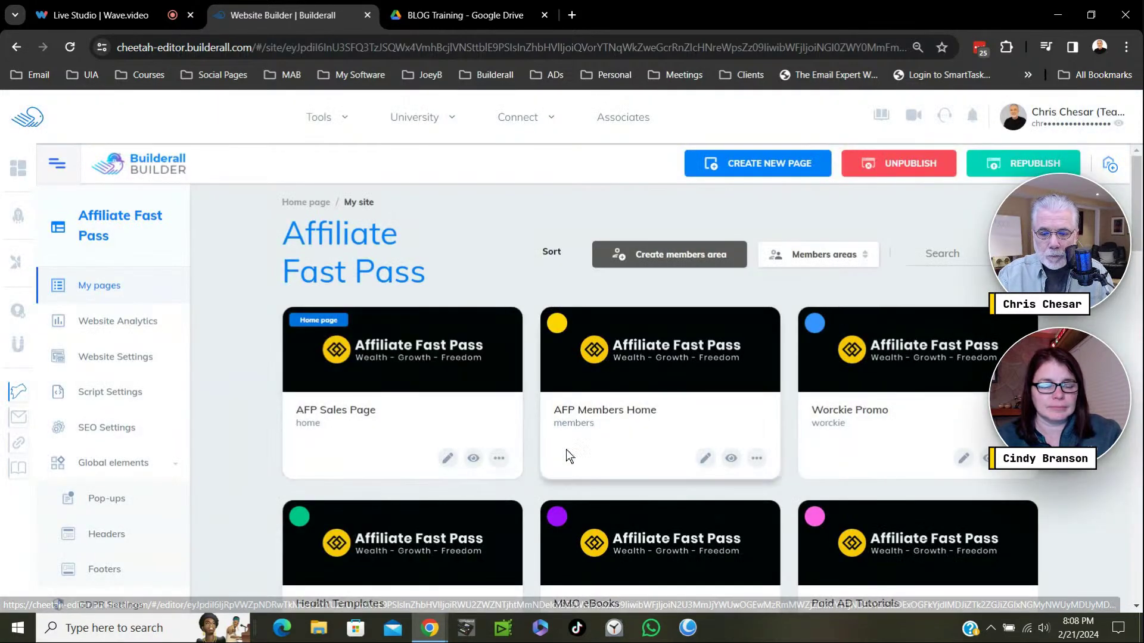
scroll(566, 449, "down", 7)
scroll(566, 449, "down", 3)
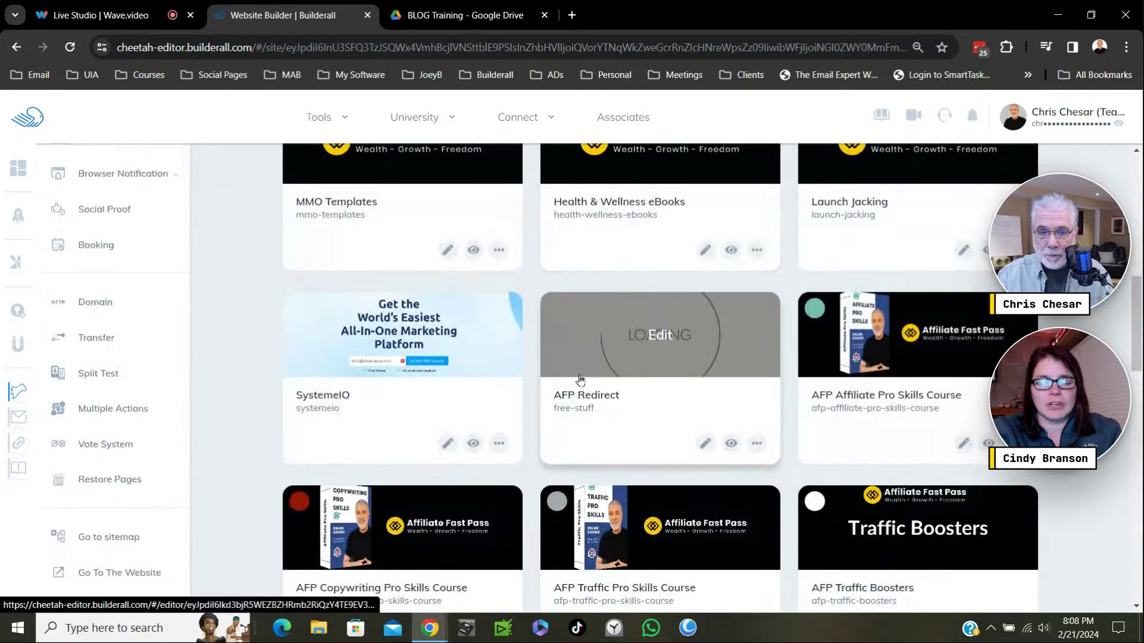
scroll(579, 377, "down", 3)
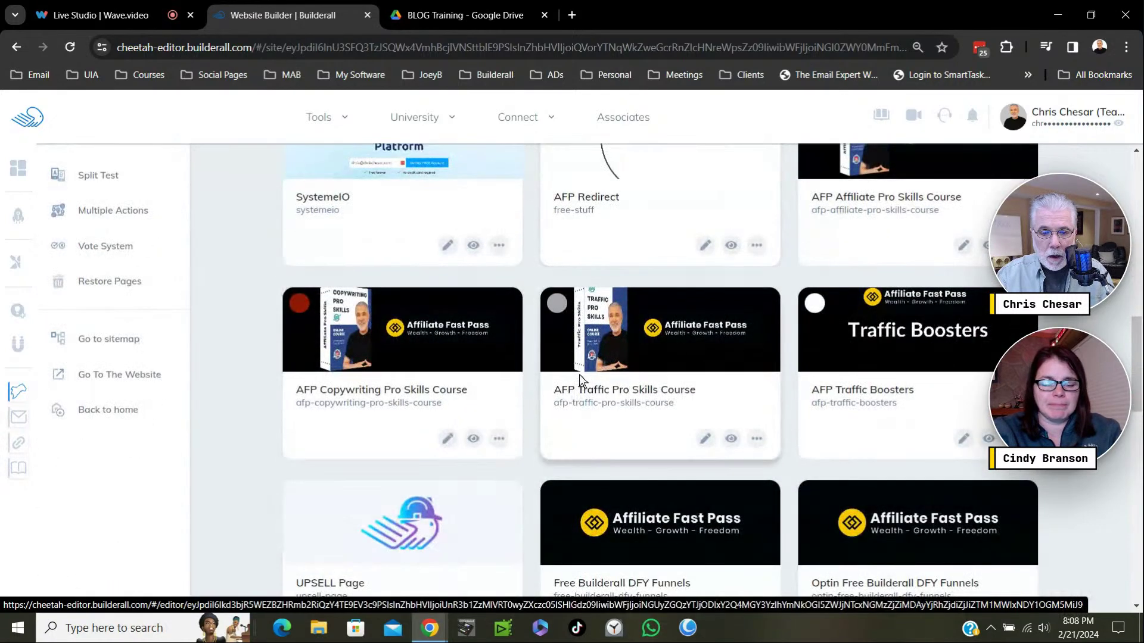
scroll(579, 375, "up", 7)
scroll(681, 353, "up", 7)
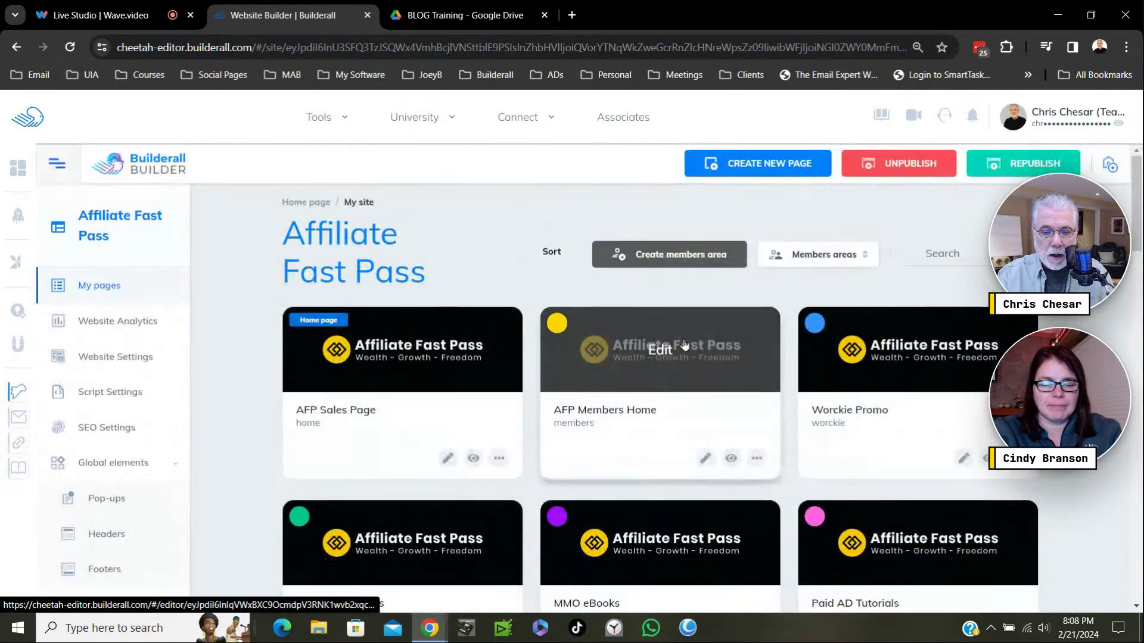
scroll(659, 333, "down", 4)
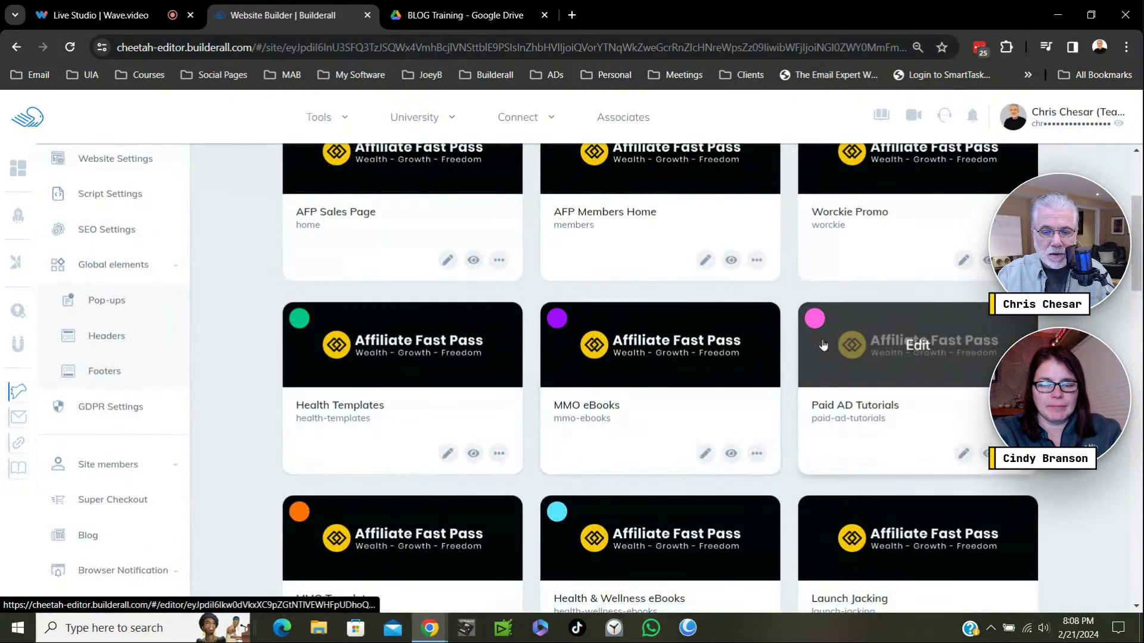
scroll(702, 466, "down", 6)
scroll(702, 466, "down", 5)
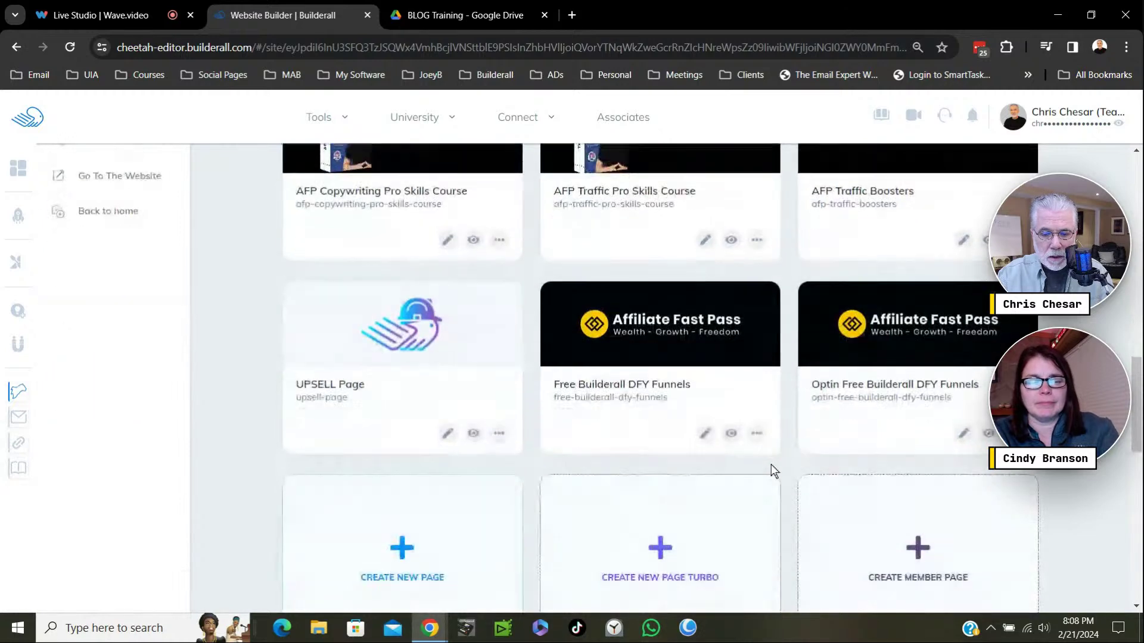
scroll(774, 465, "down", 6)
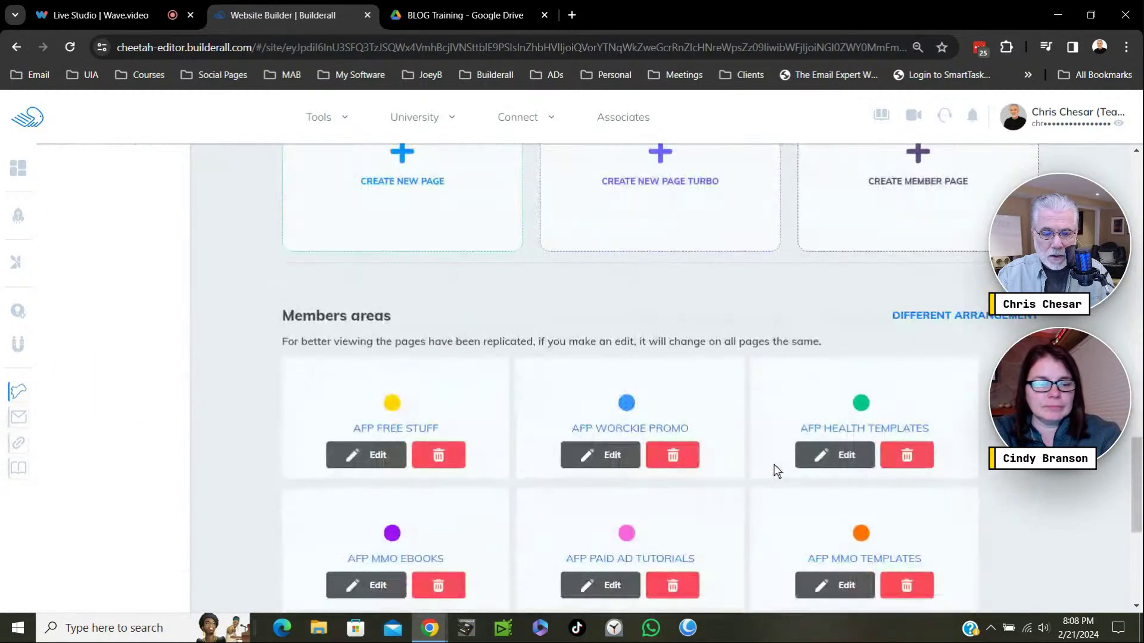
scroll(774, 463, "up", 20)
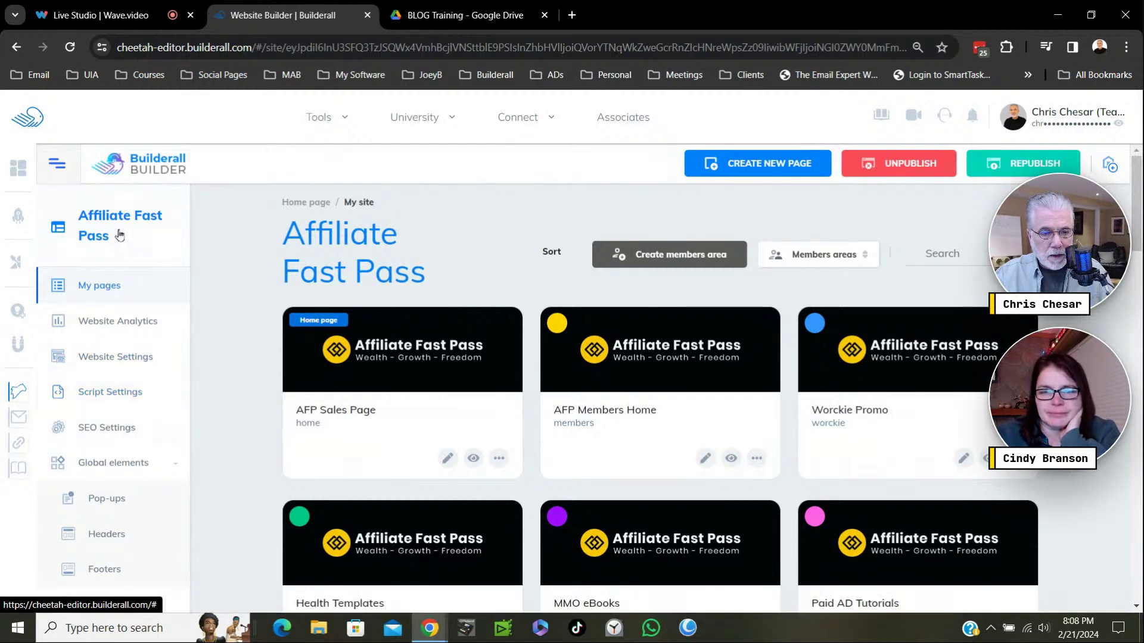
scroll(143, 435, "down", 3)
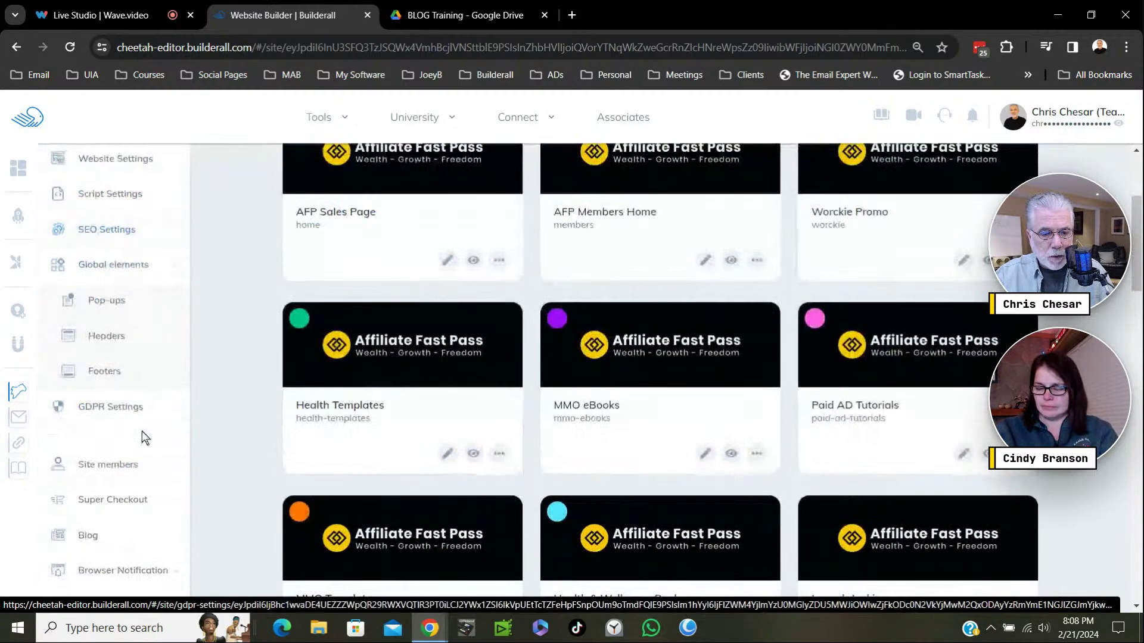
scroll(144, 428, "down", 3)
Open the Affiliate Fast Pass site's Blog admin from the sidebar.
left_click(99, 343)
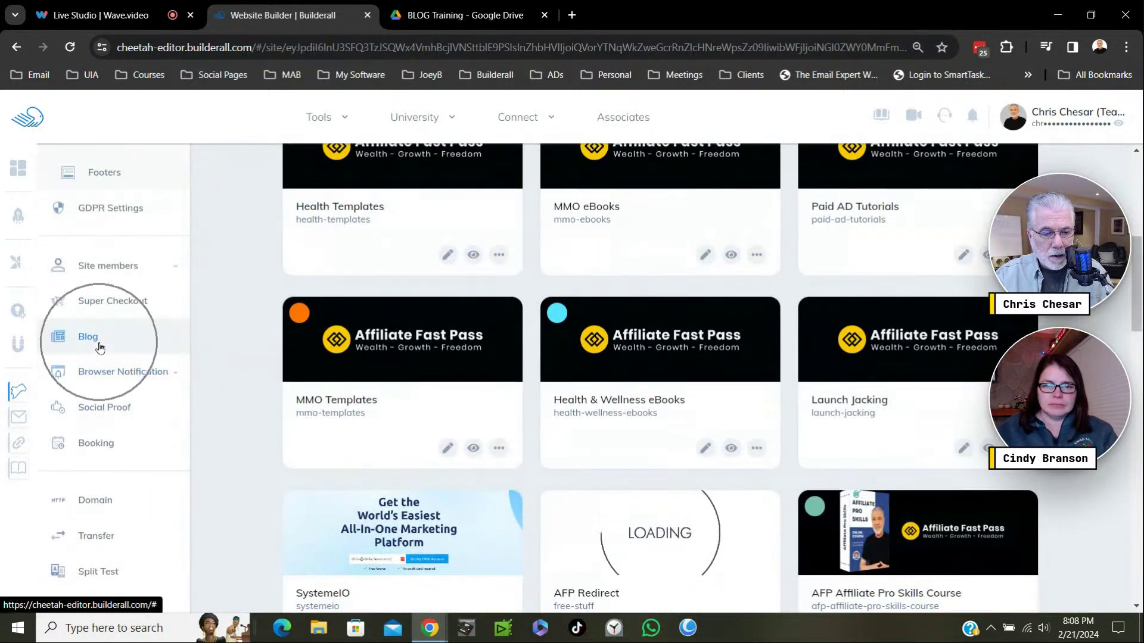
left_click(95, 345)
left_click(95, 344)
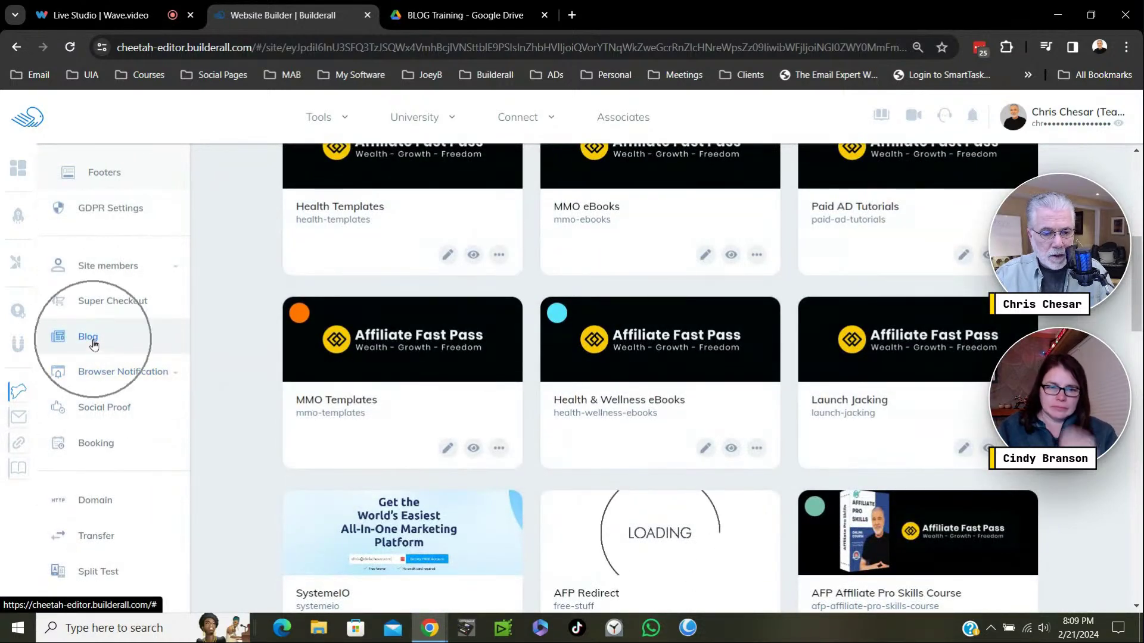
left_click(94, 344)
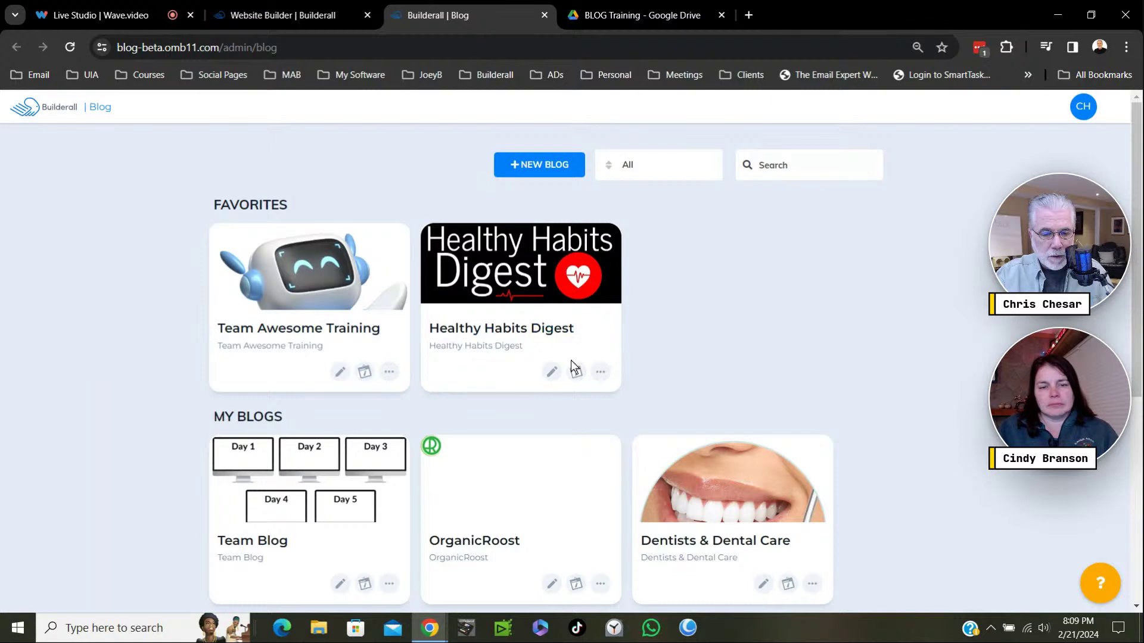
Bring up the create-blog dialog with + NEW BLOG on the blog admin page.
scroll(666, 384, "down", 3)
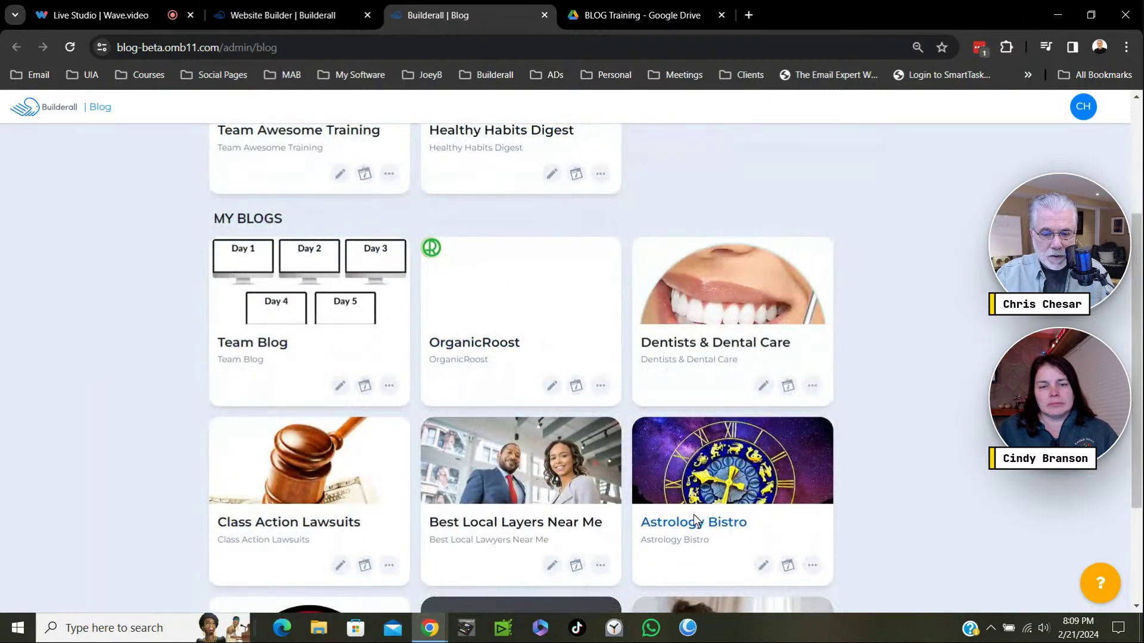
scroll(577, 467, "down", 3)
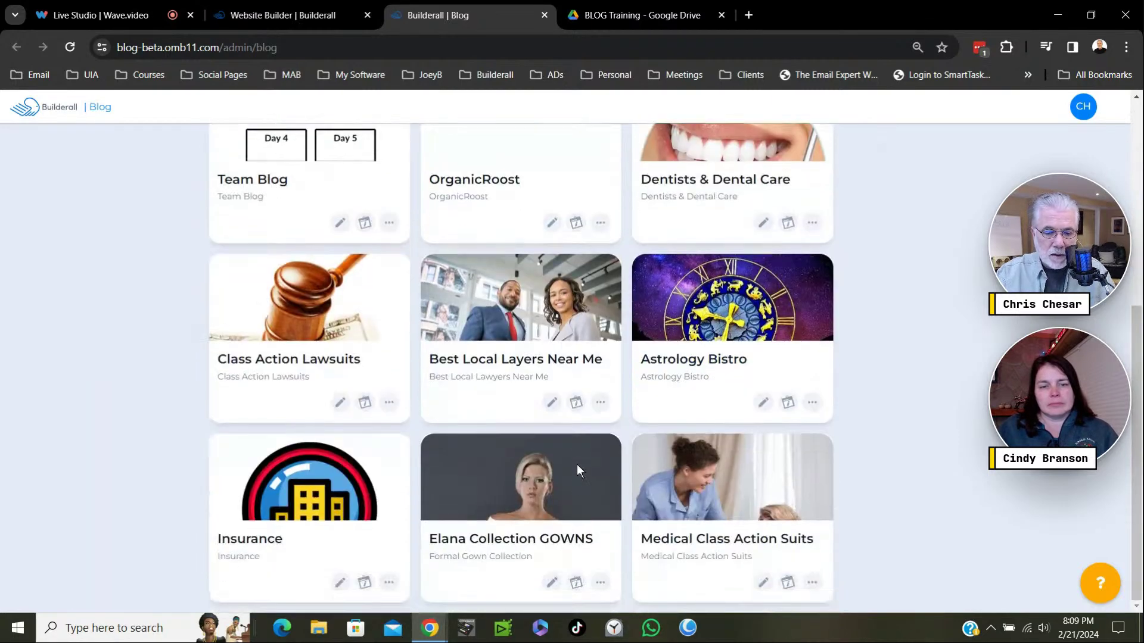
scroll(577, 470, "up", 6)
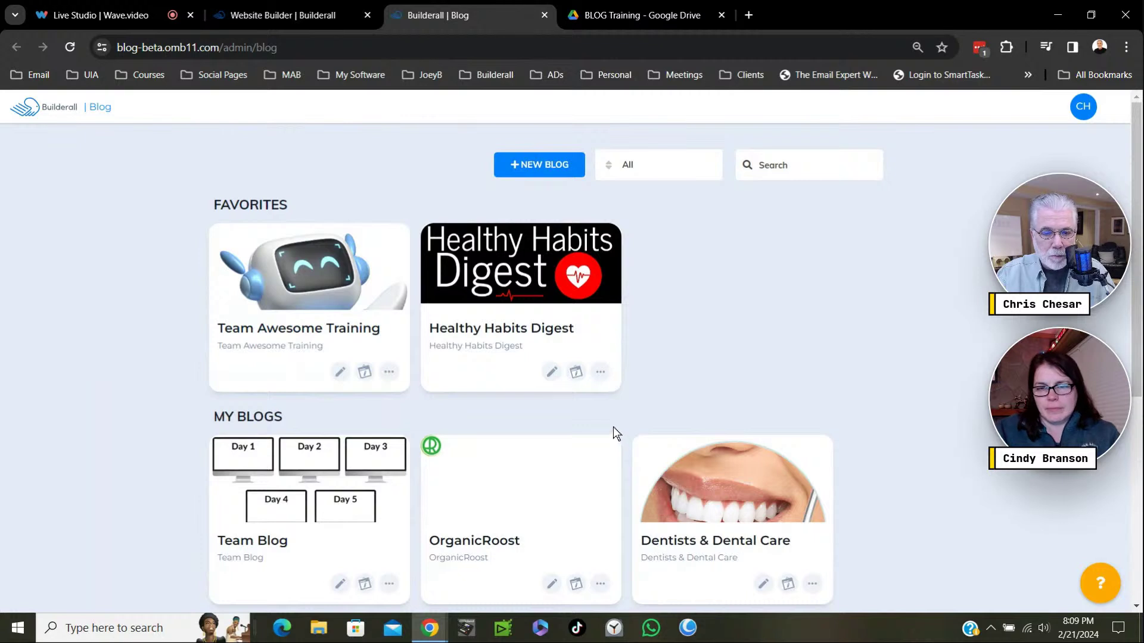
left_click(529, 166)
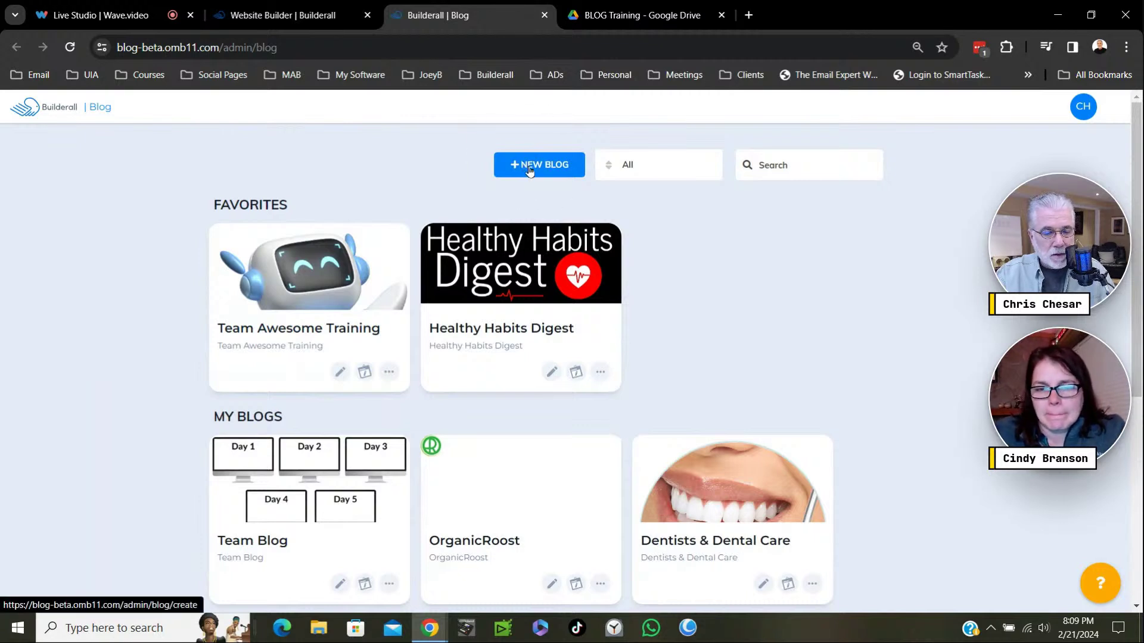
left_click(531, 169)
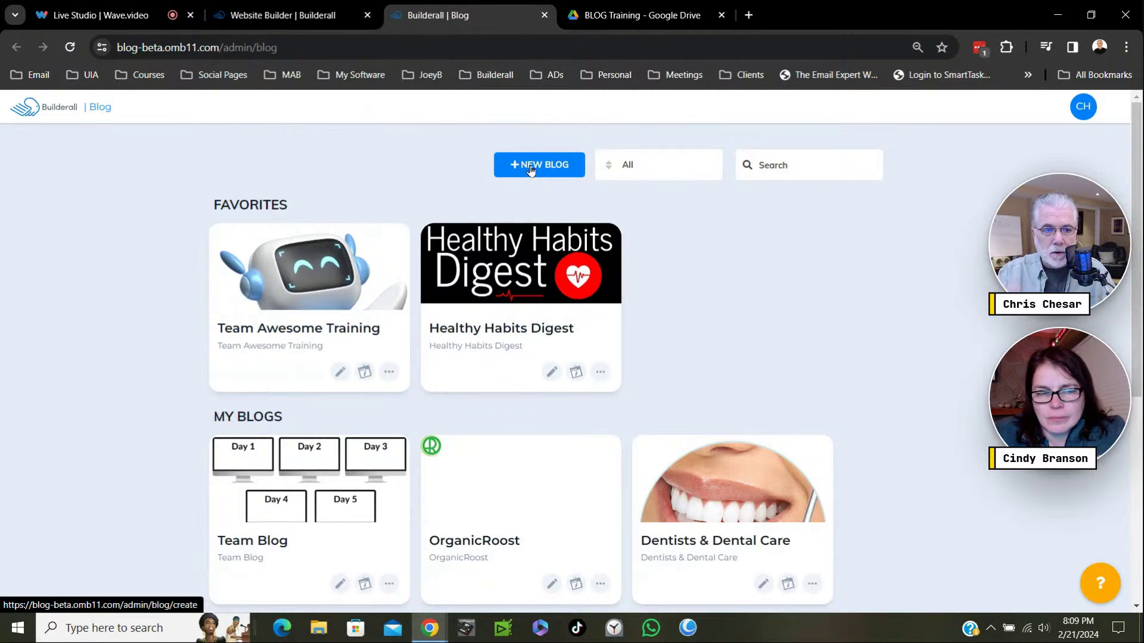
left_click(530, 171)
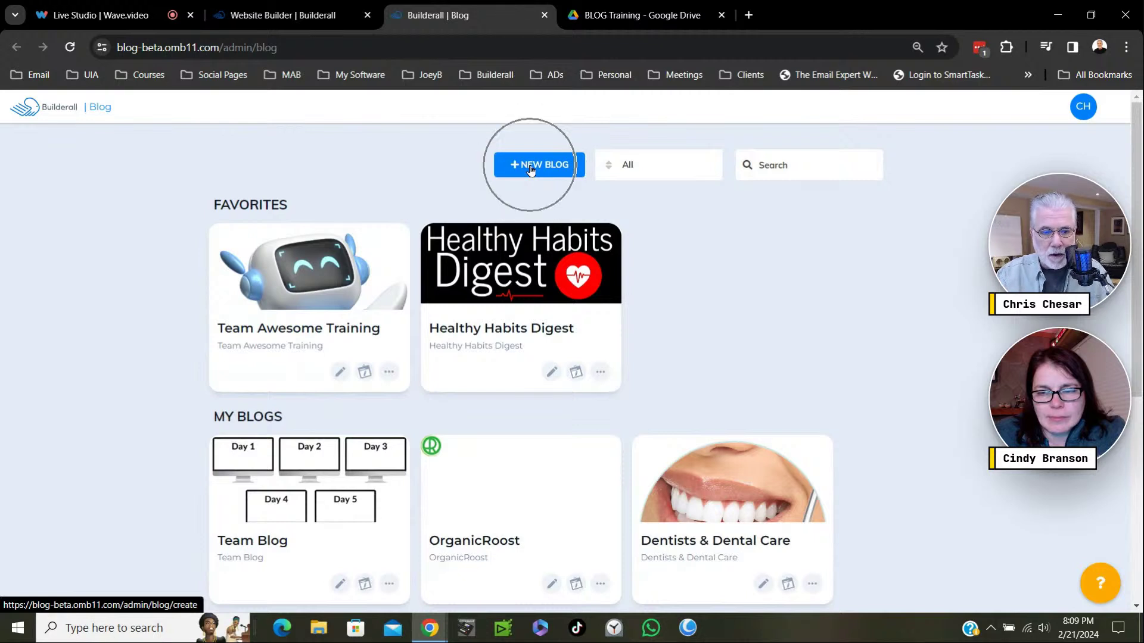
left_click(530, 171)
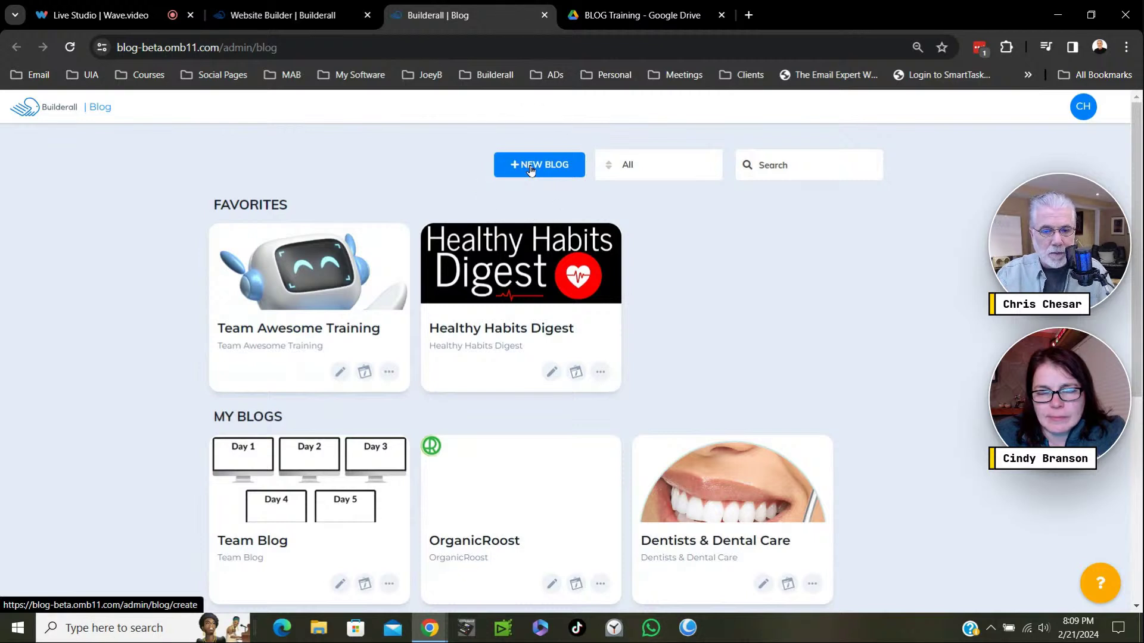
left_click(530, 170)
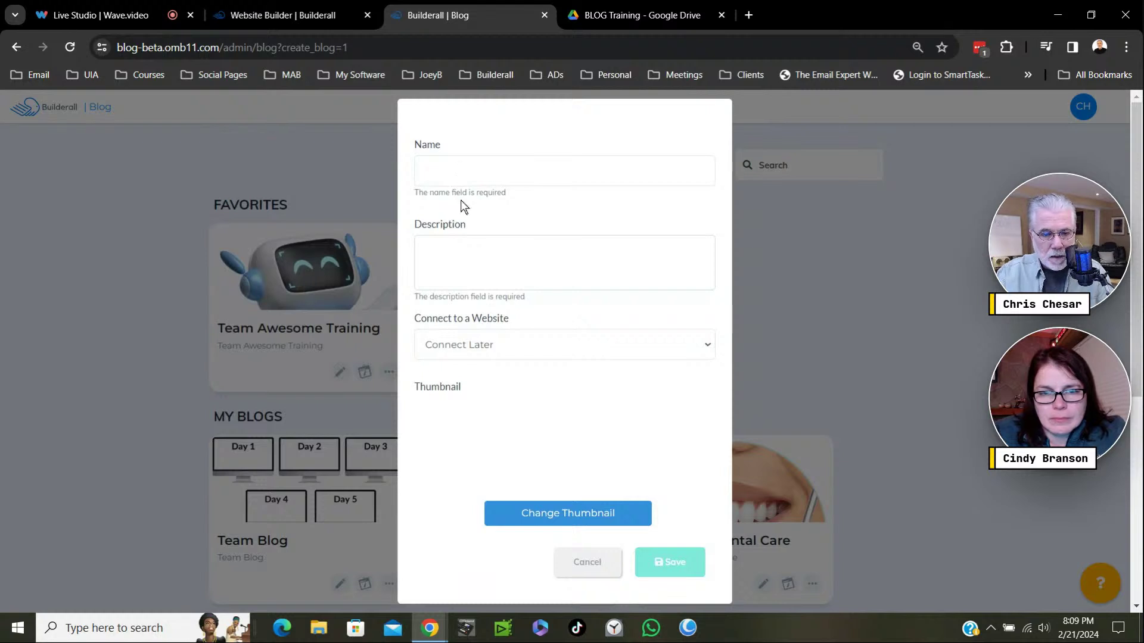
Enter 'Affiliate Marketing' as the blog name and copy it into the Description field.
left_click(443, 171)
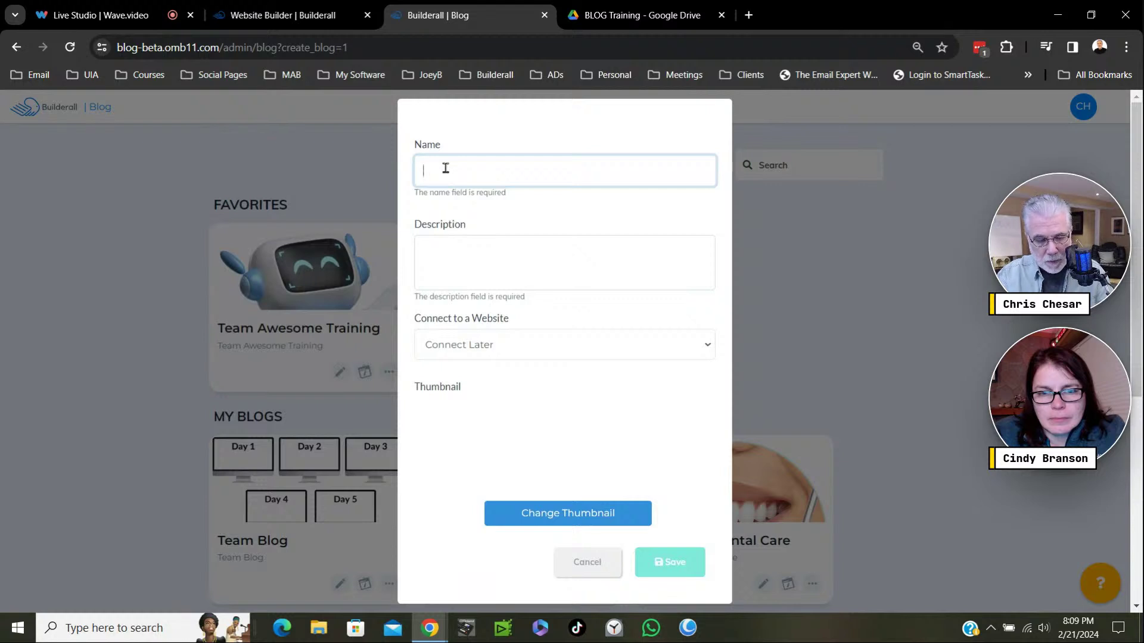
type("Affiliate Marketing")
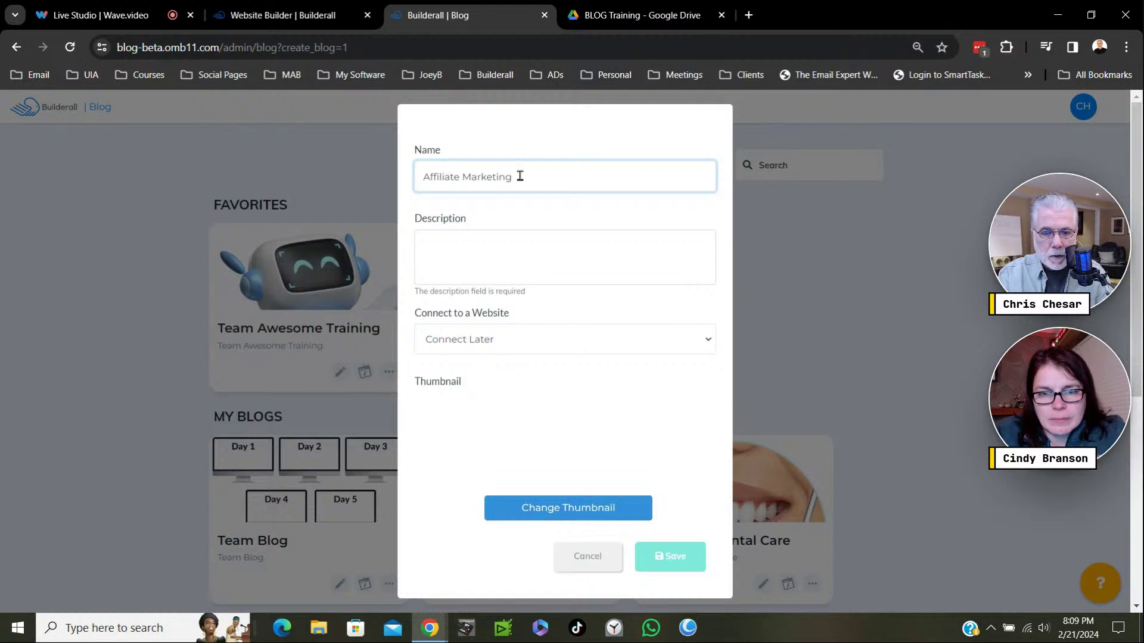
left_click_drag(519, 177, 415, 181)
right_click(466, 177)
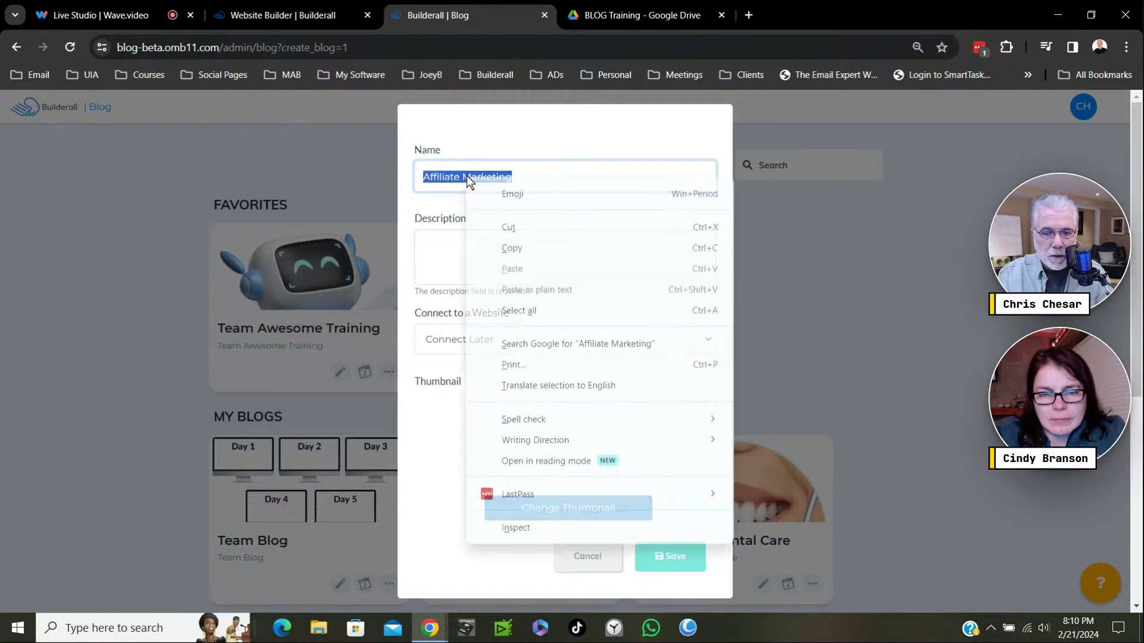
left_click(522, 249)
left_click(448, 247)
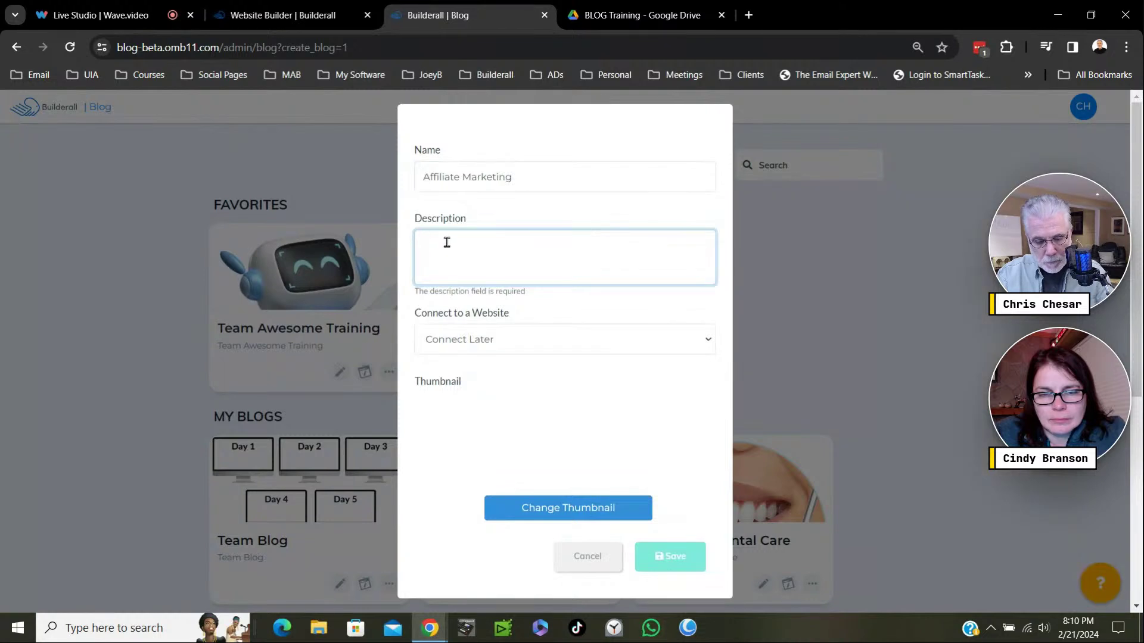
key("ctrl+v")
key("ctrl+plus")
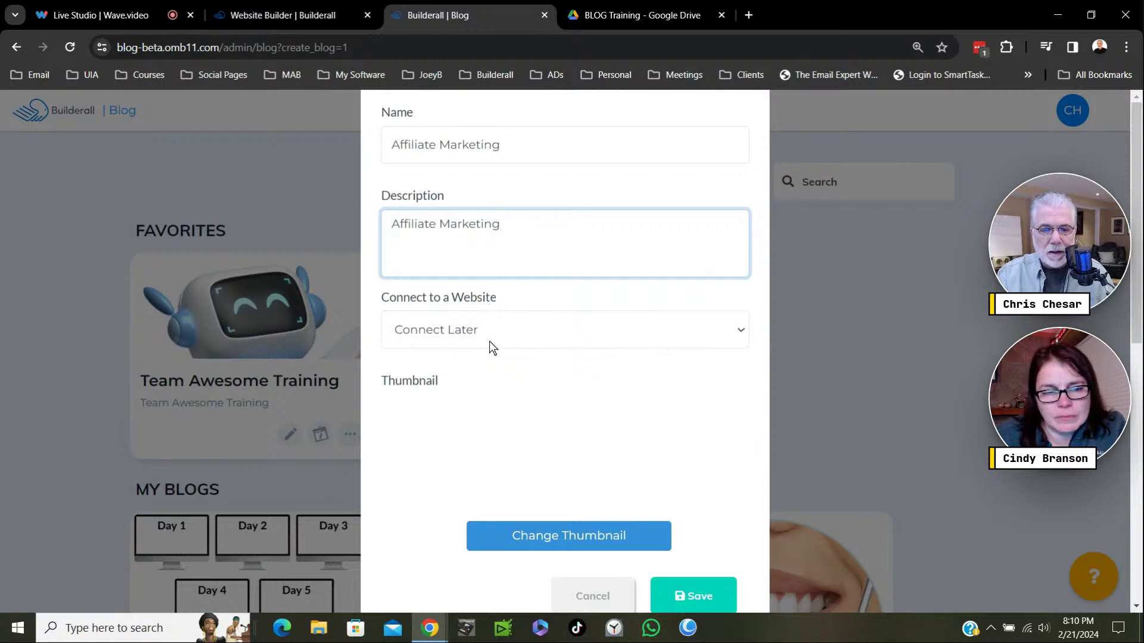
Keep the website connection at Connect Later and open the thumbnail image library.
left_click(520, 334)
scroll(544, 136, "down", 20)
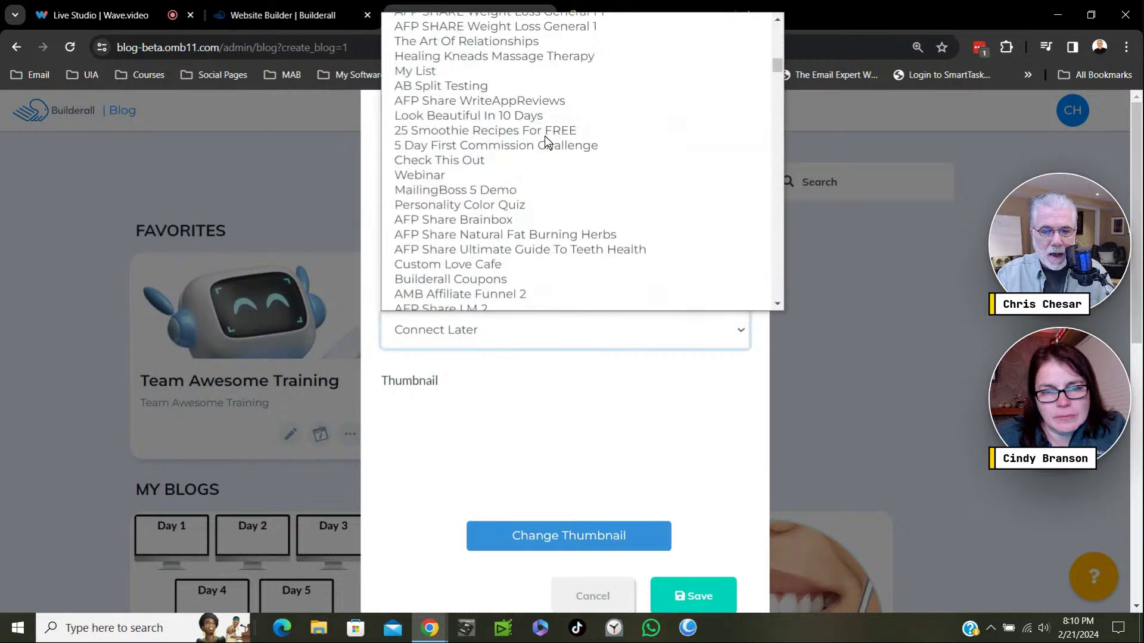
scroll(552, 137, "down", 15)
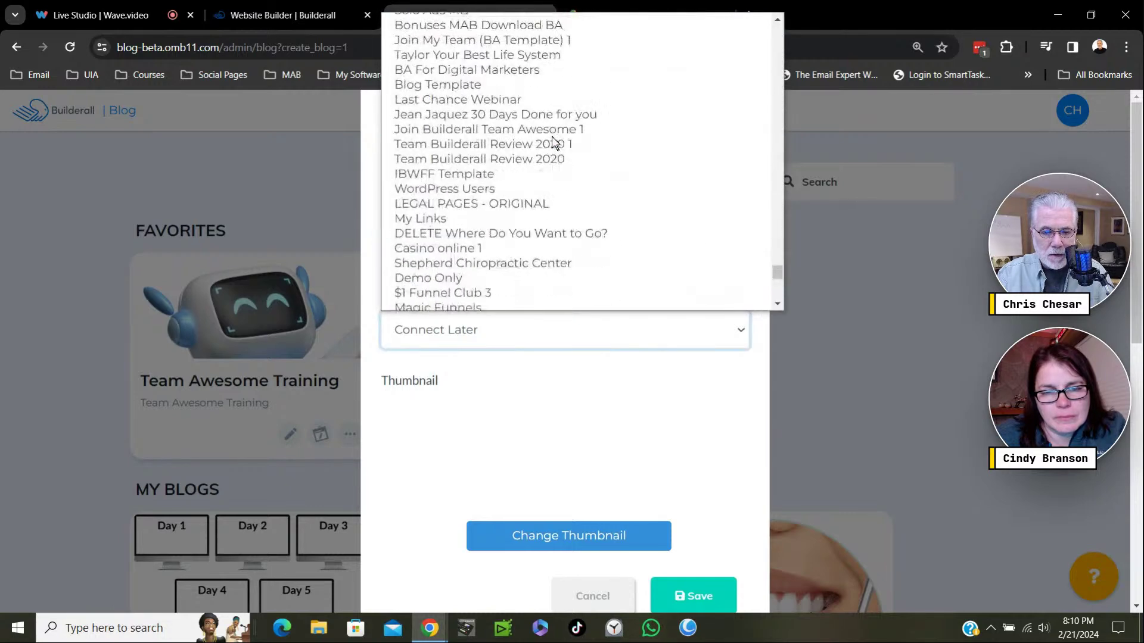
scroll(552, 137, "down", 5)
scroll(552, 137, "up", 15)
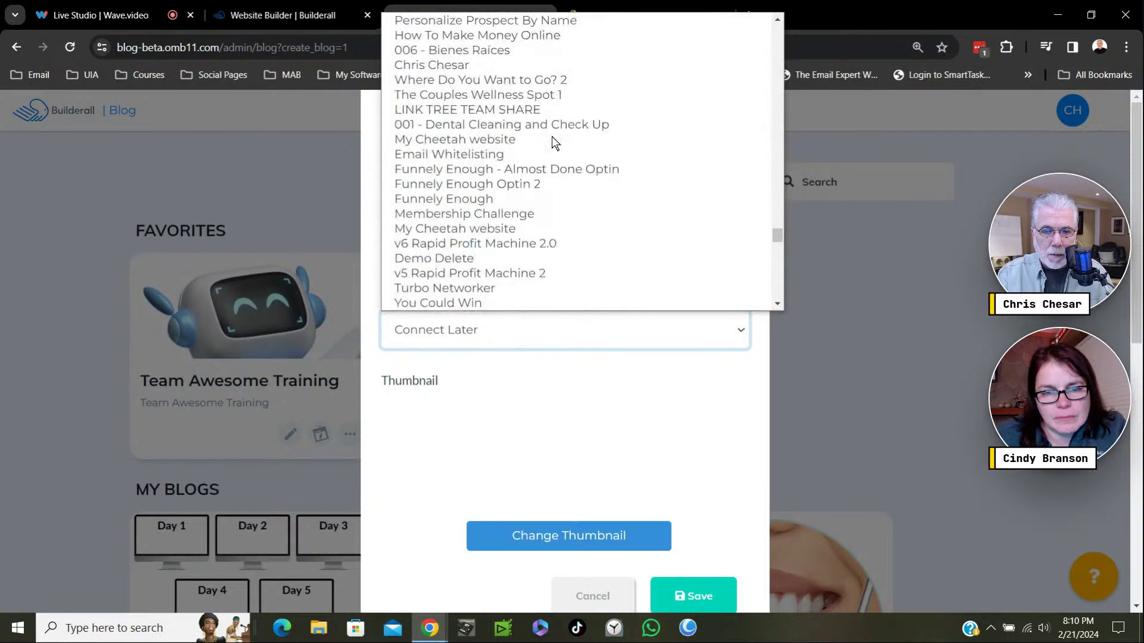
scroll(552, 143, "up", 20)
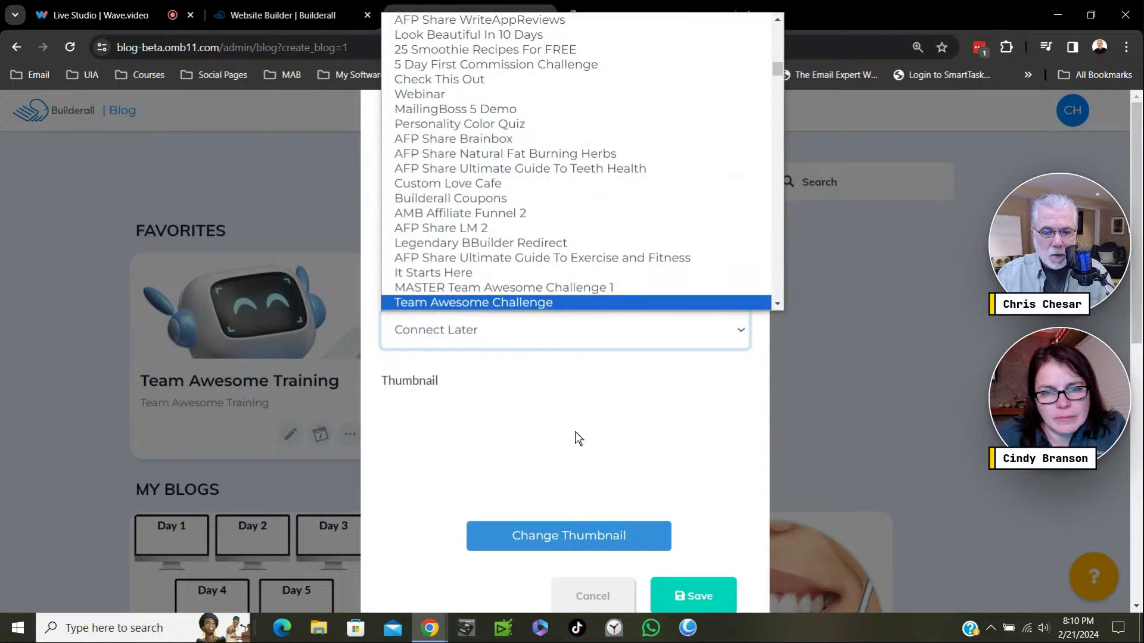
left_click(560, 411)
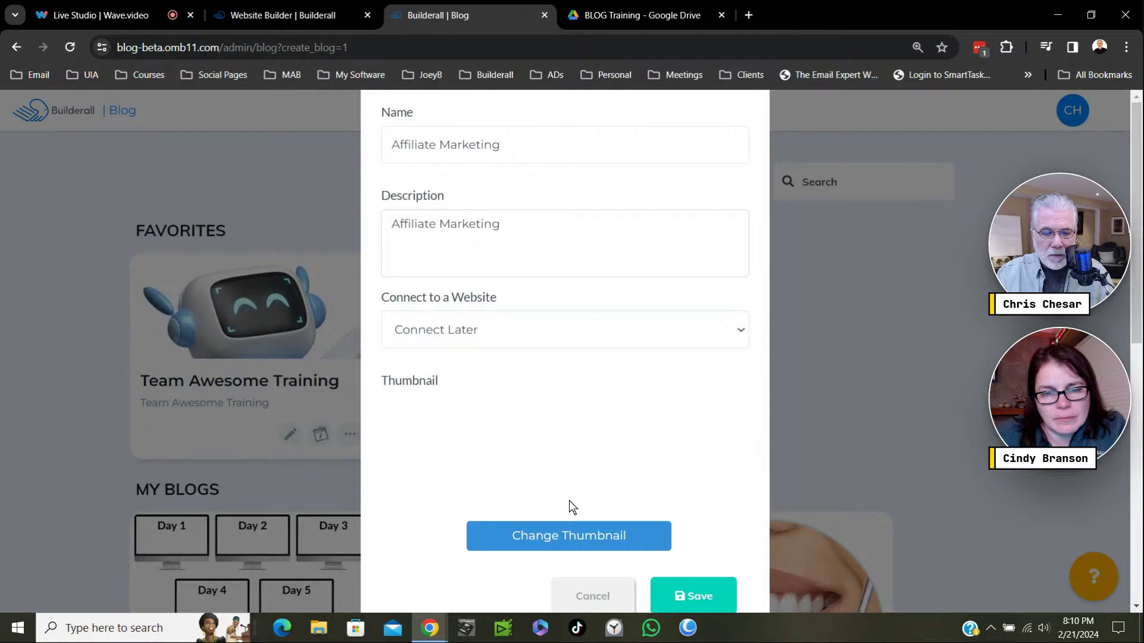
left_click(570, 533)
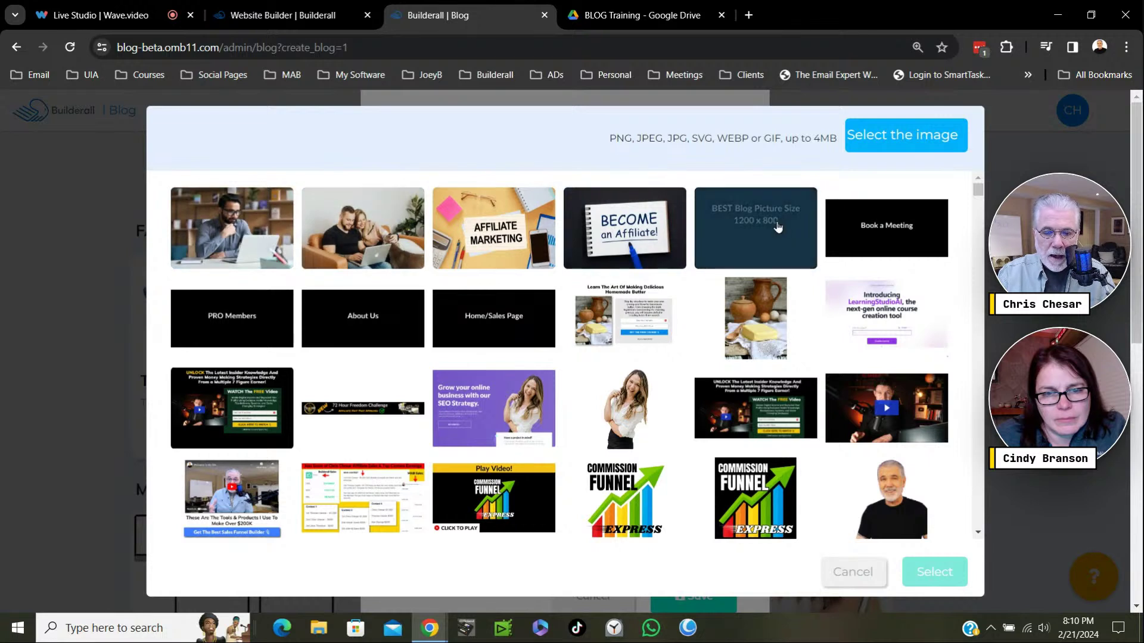
Use the 'BEST Blog Picture Size' image as thumbnail and save the Affiliate Marketing blog.
left_click(761, 259)
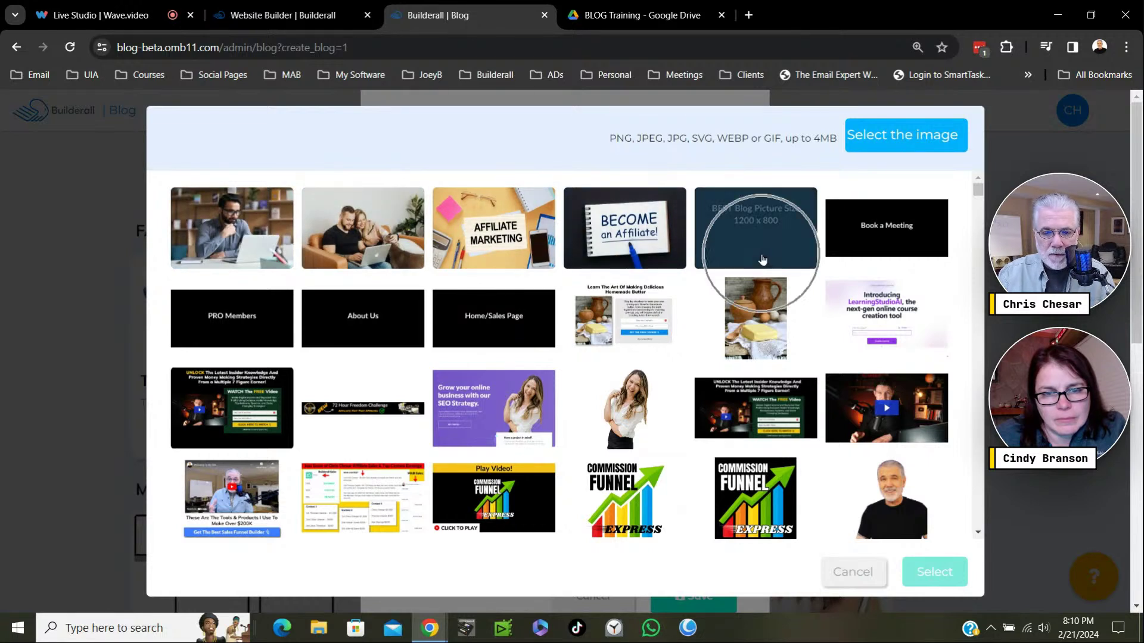
left_click(762, 255)
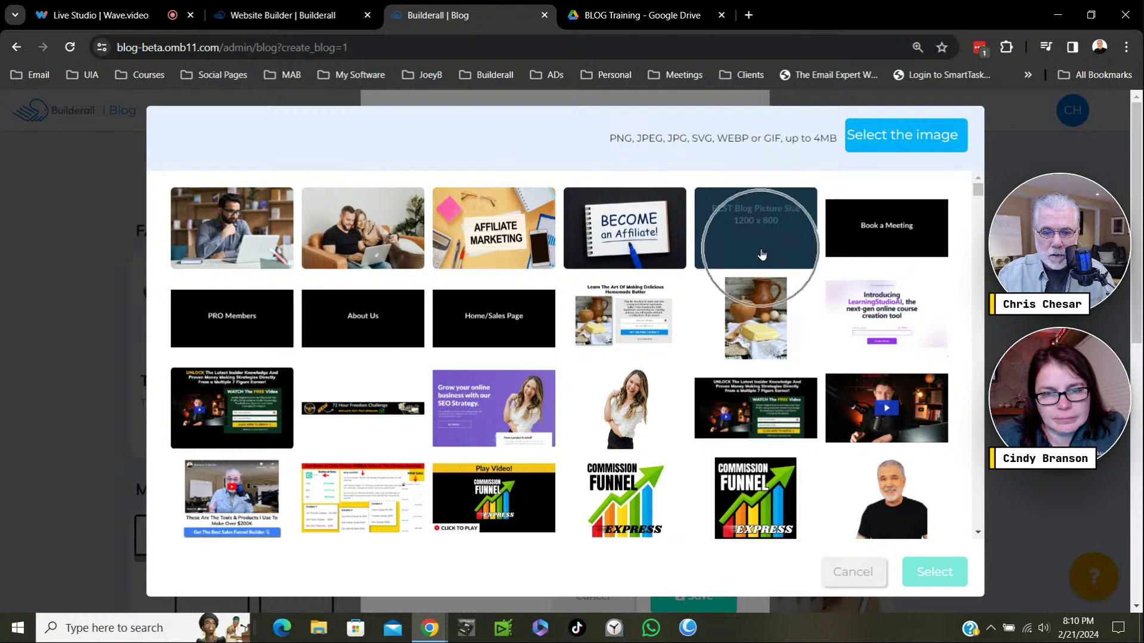
left_click(757, 250)
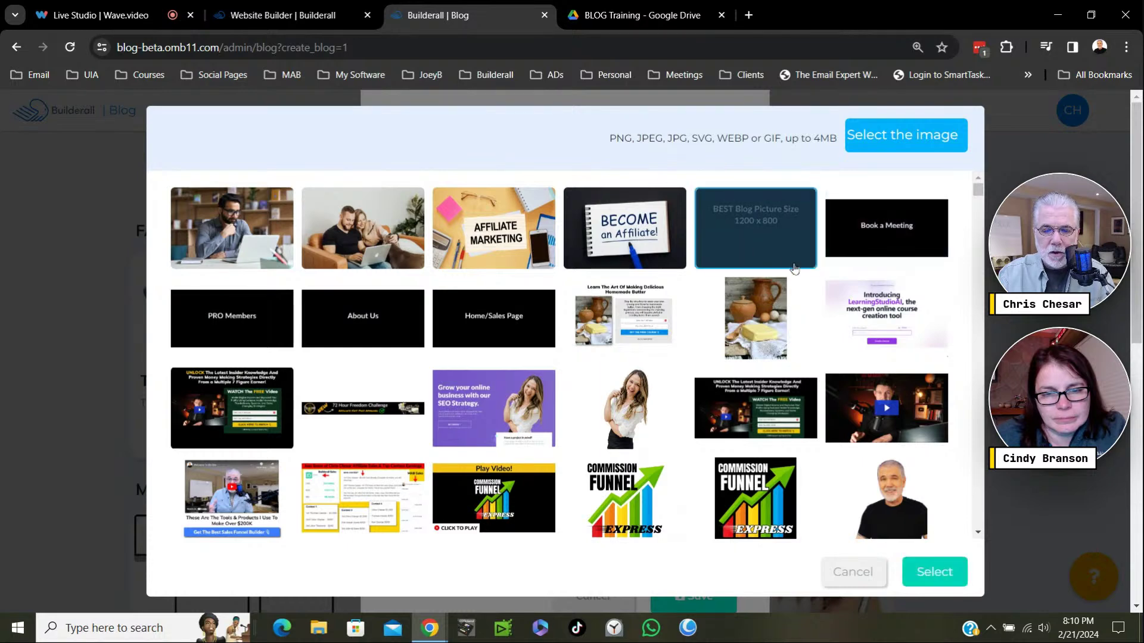
left_click(936, 574)
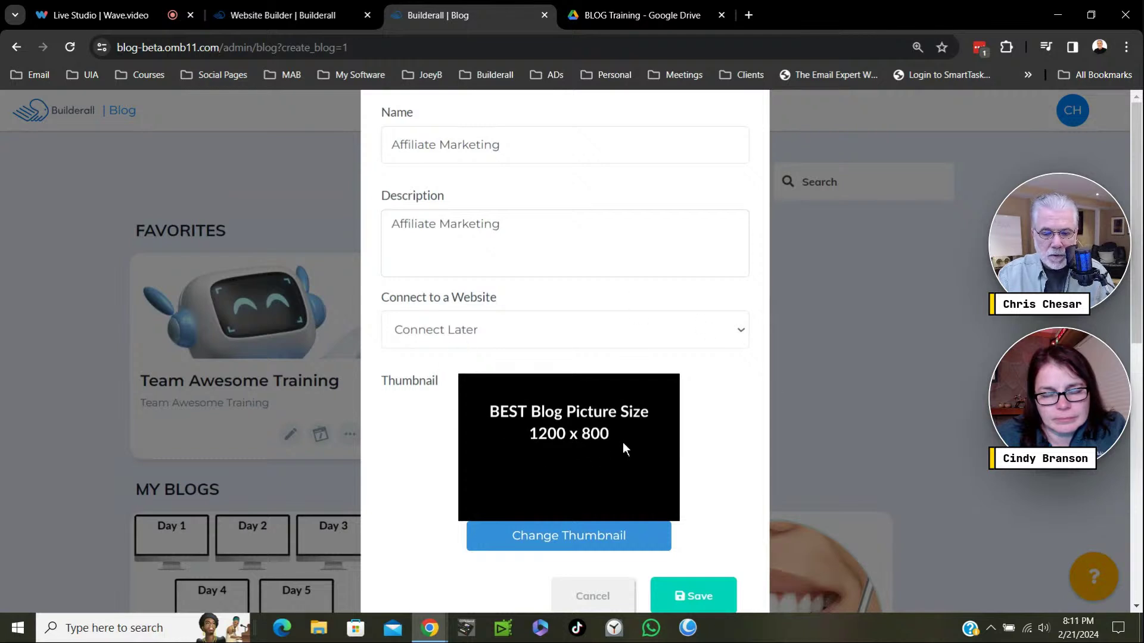
scroll(727, 498, "down", 3)
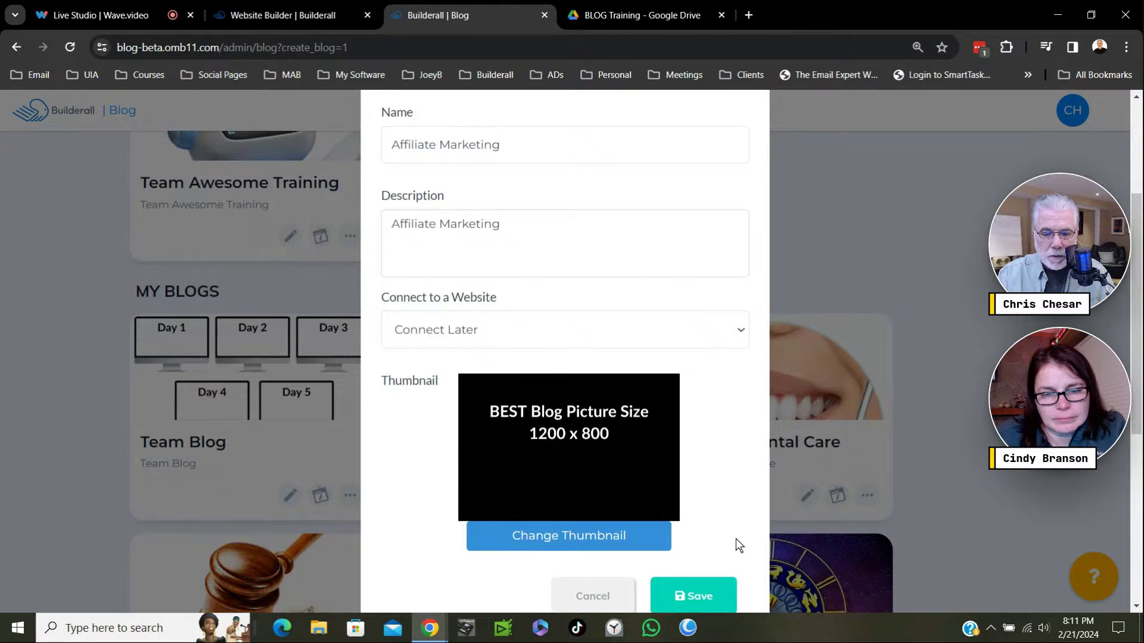
key("ctrl+minus")
left_click(673, 553)
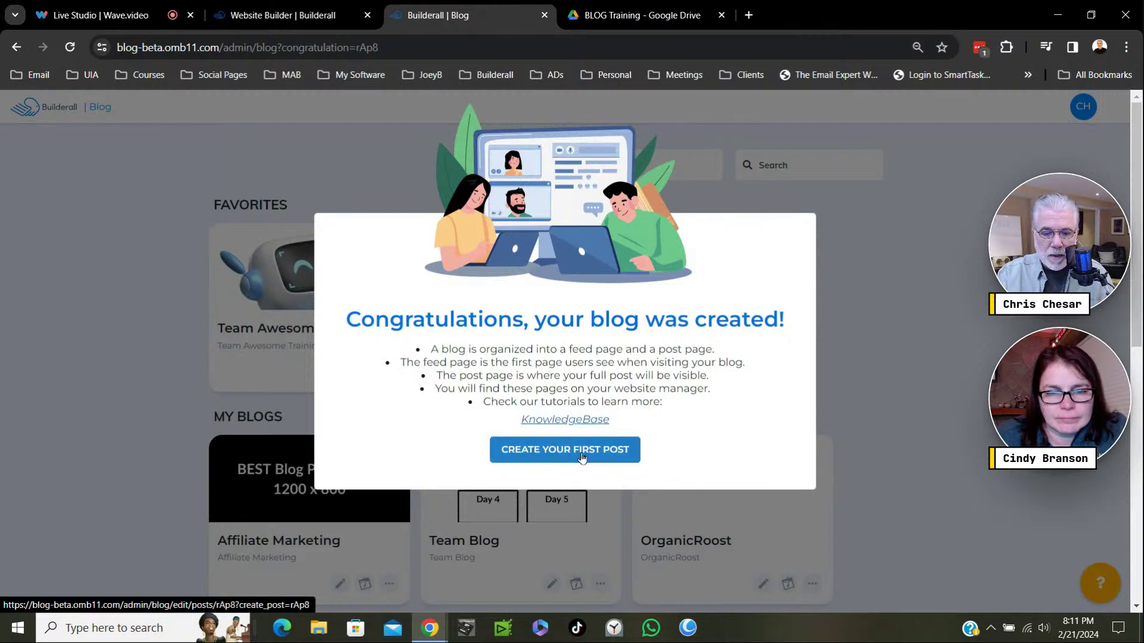
Start a first post, check the empty Author list, then cancel back to the Posts page.
left_click(582, 456)
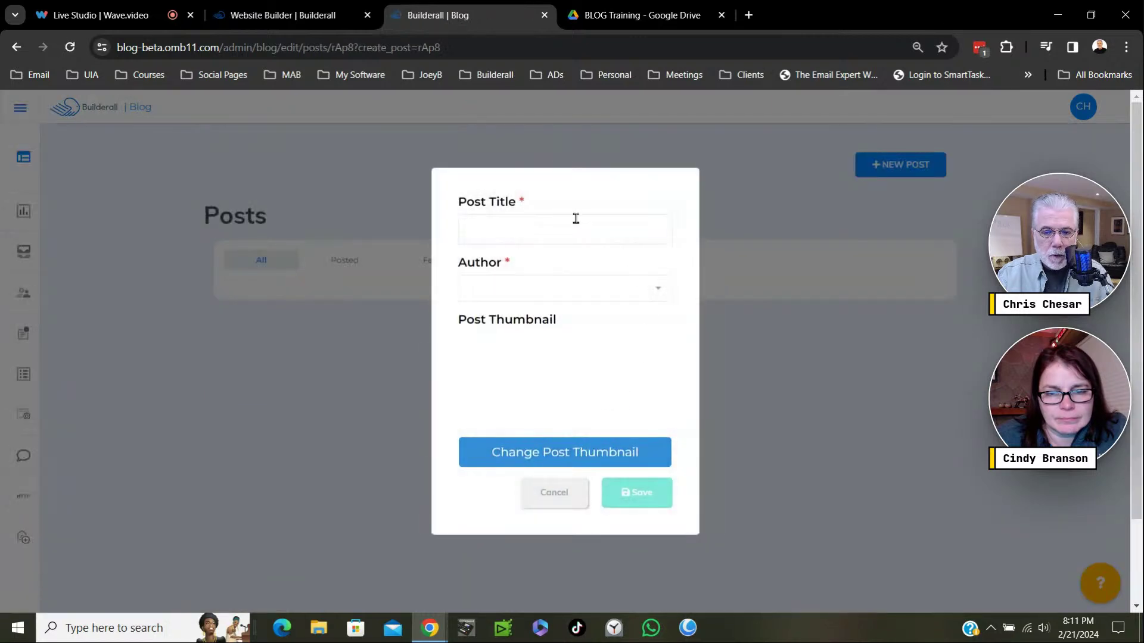
left_click(655, 291)
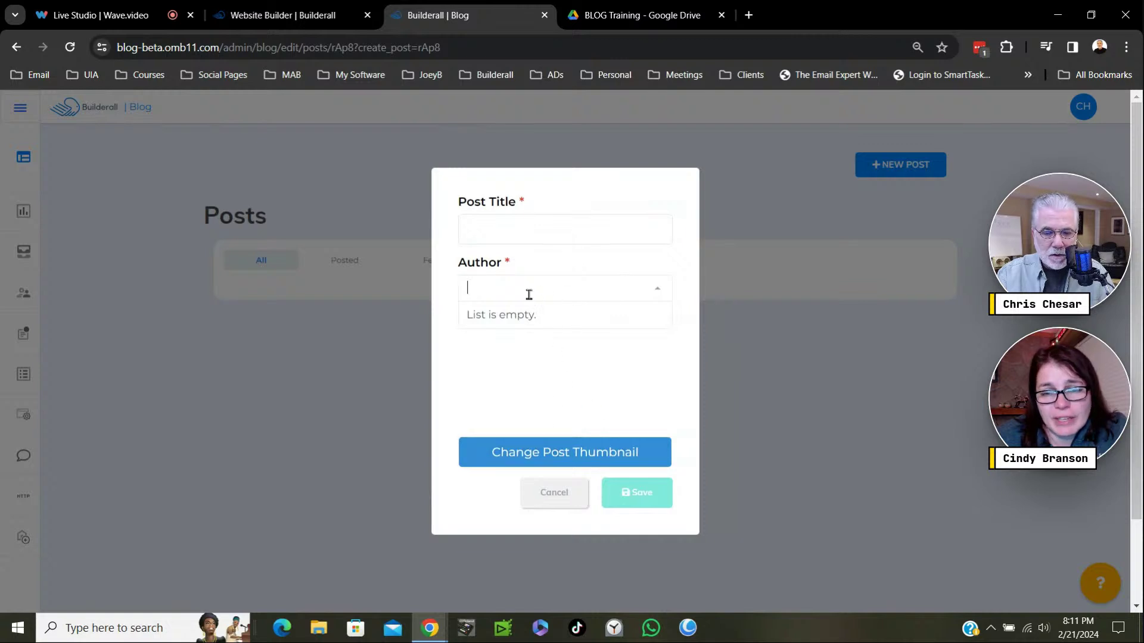
left_click(553, 499)
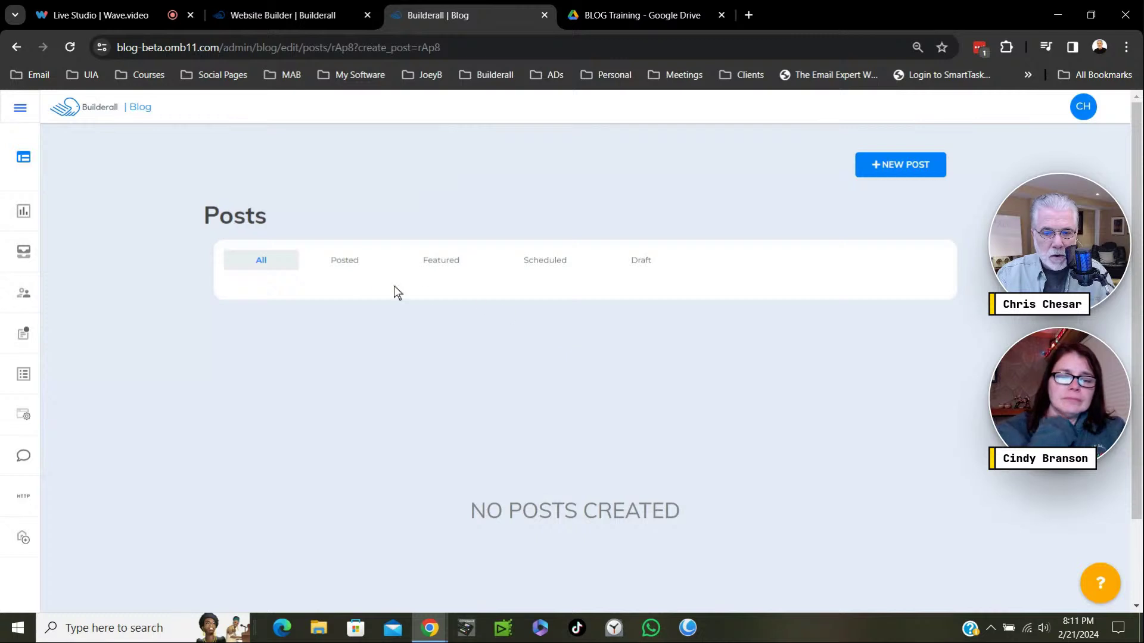
mouse_move(18, 209)
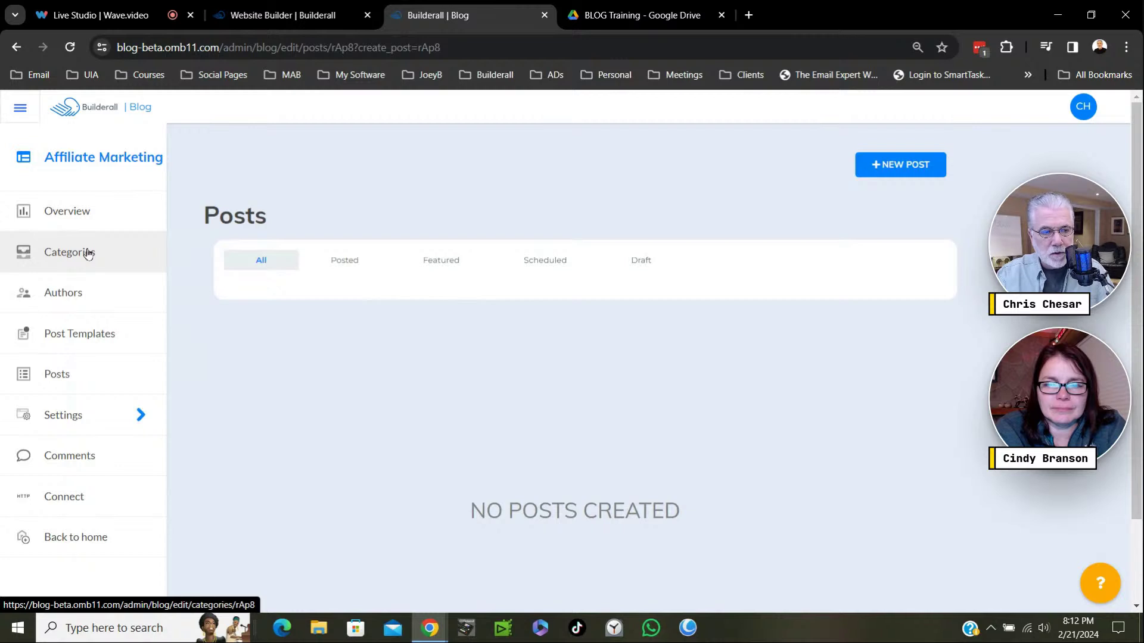
On the Categories page, add an affiliate marketing category (typed 'Alfiliate Marketing').
left_click(87, 253)
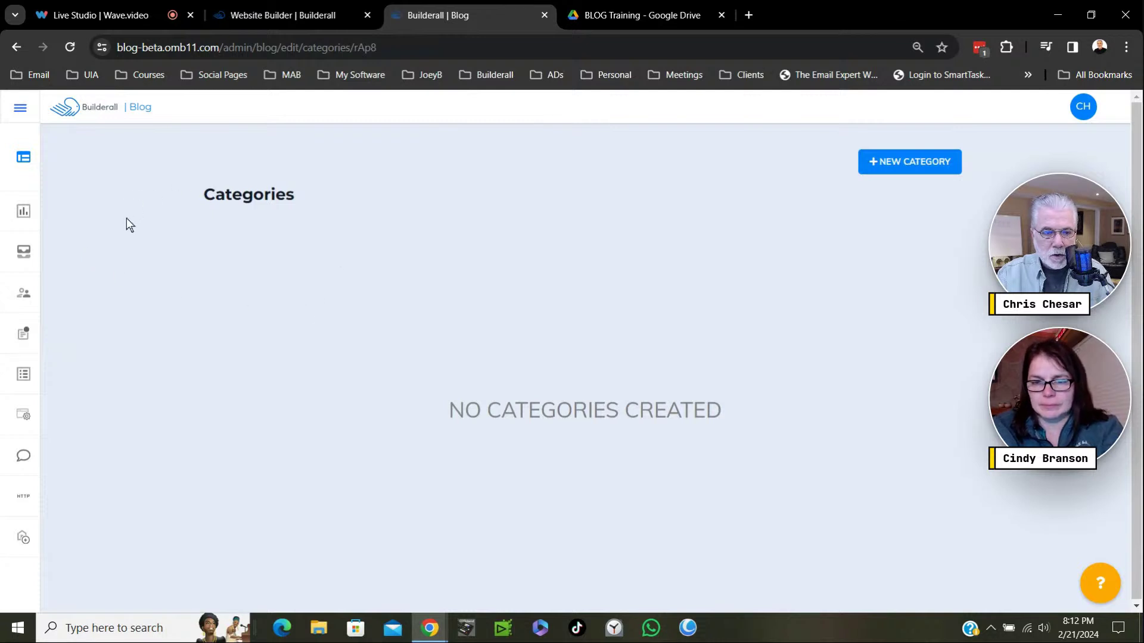
left_click(912, 170)
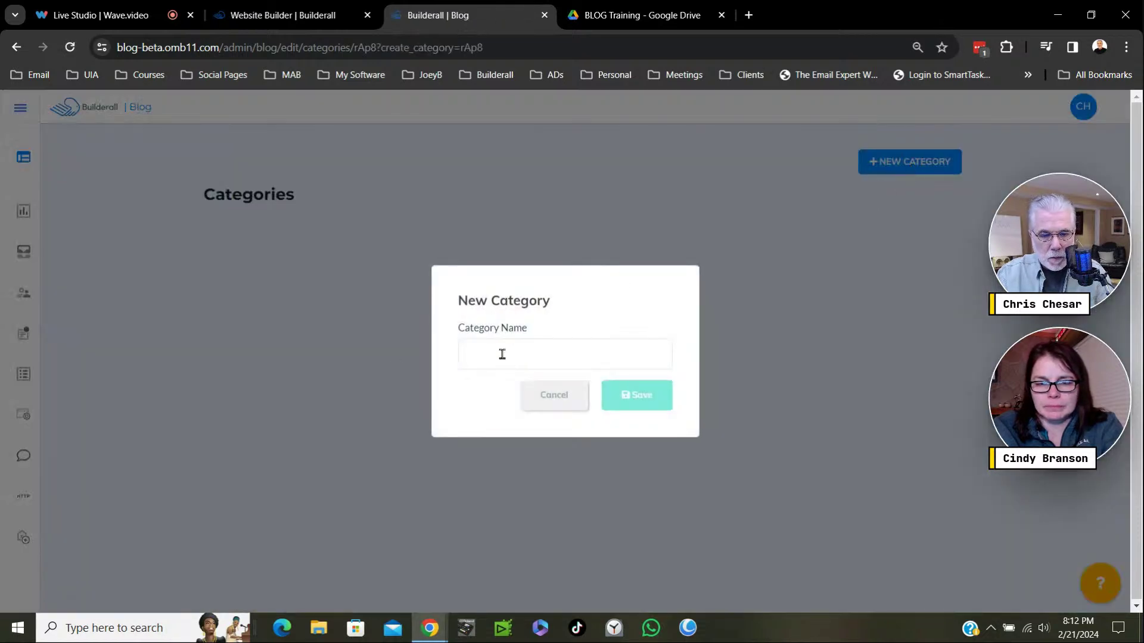
left_click(502, 354)
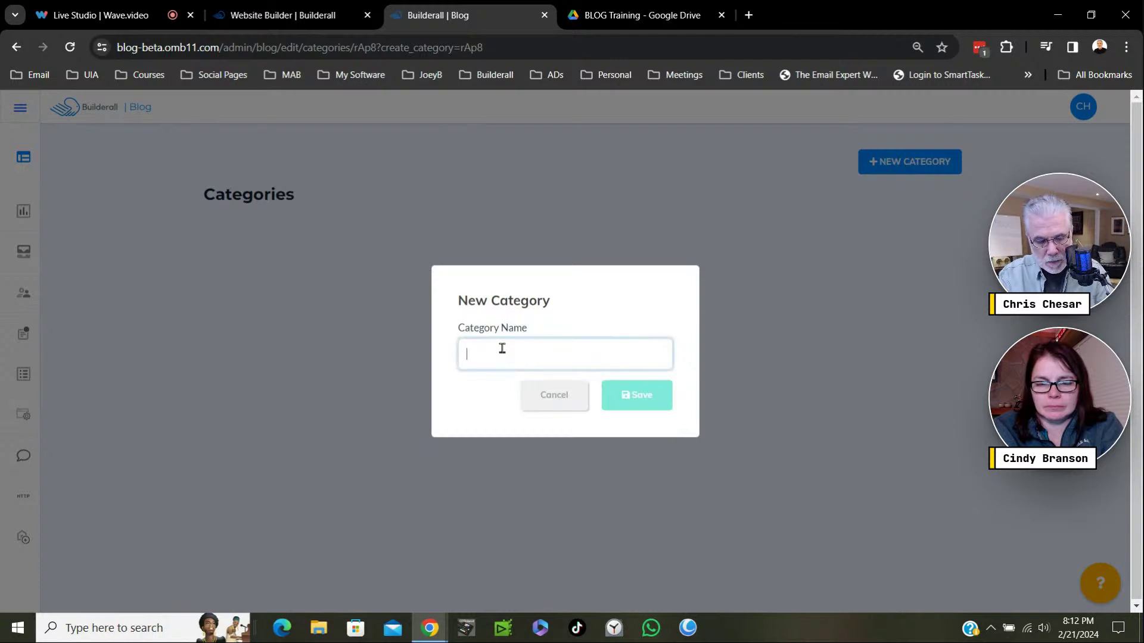
type("Alfiliate")
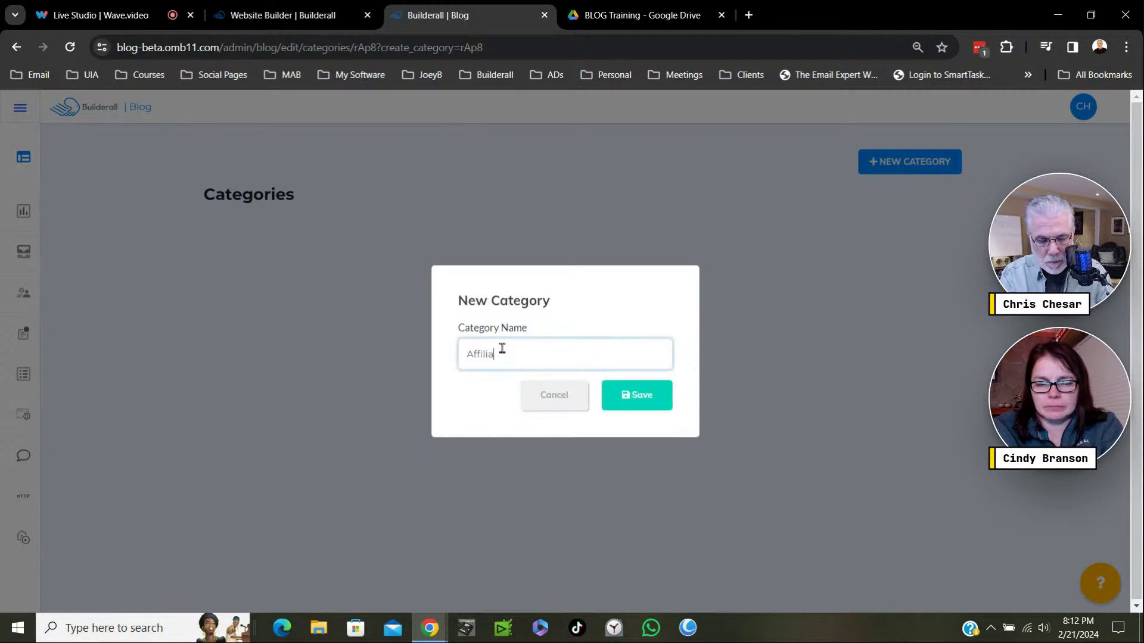
type(" Marke")
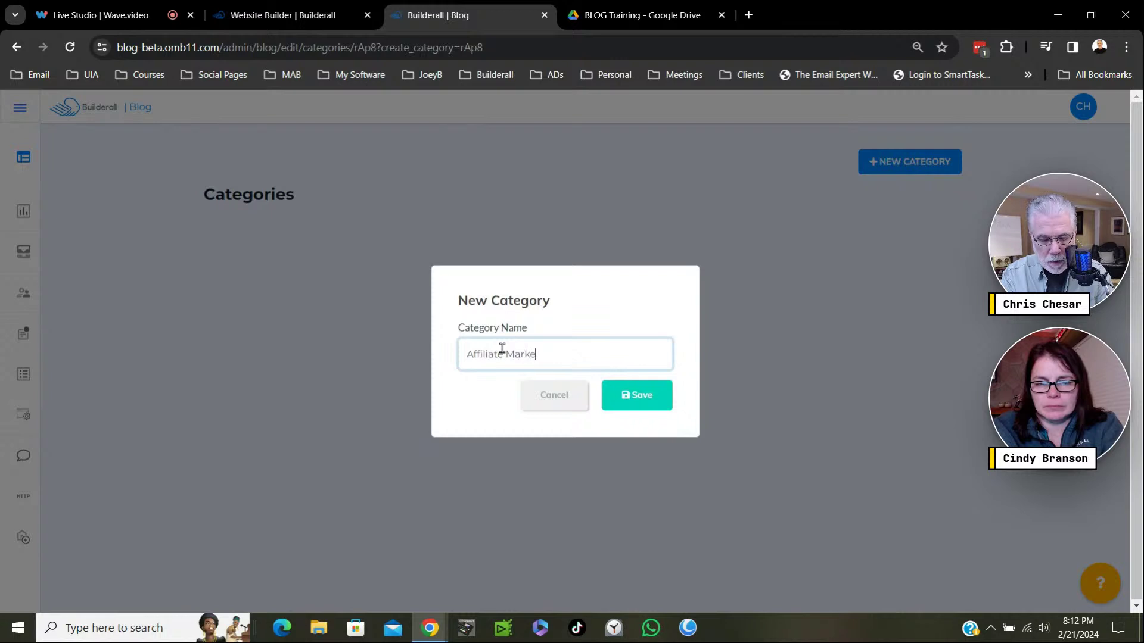
type("ting")
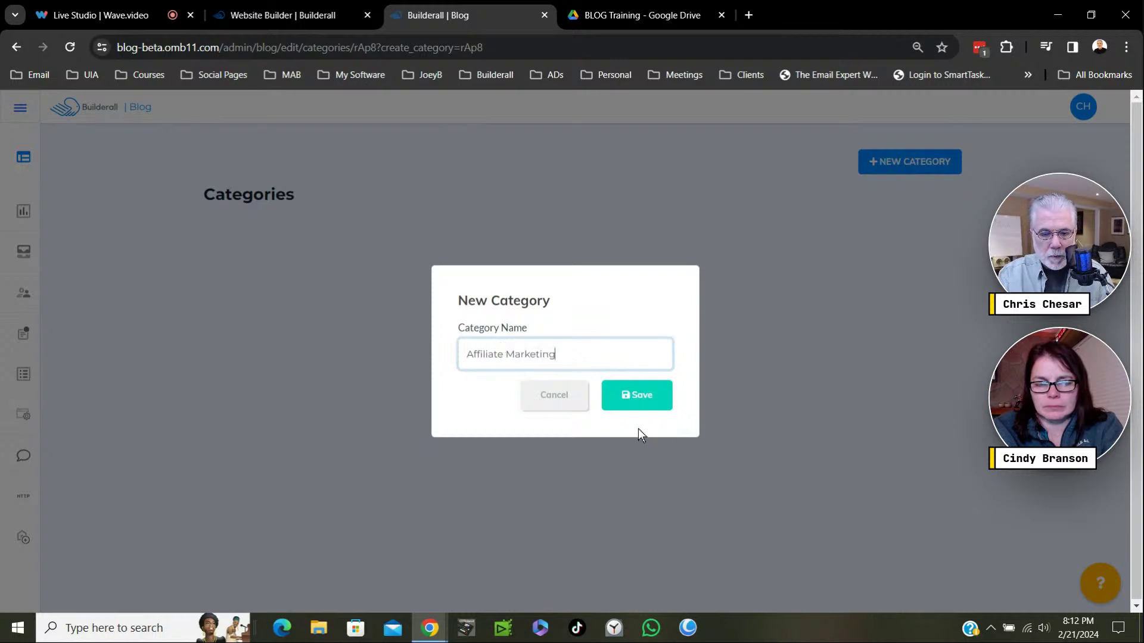
left_click(636, 402)
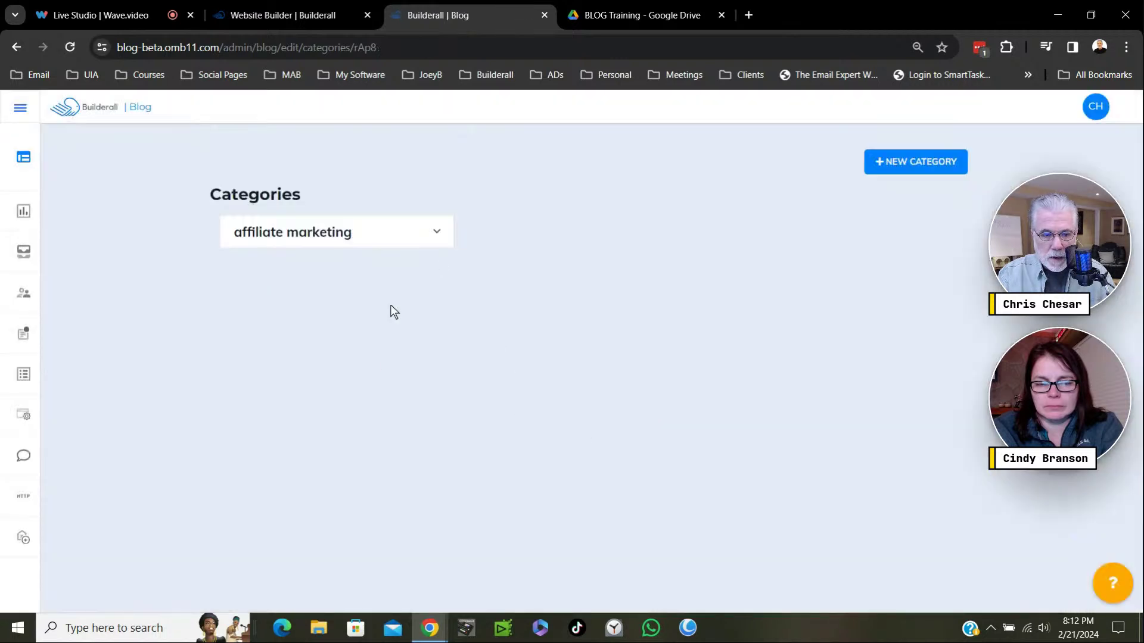
Add a second category named 'affiliate marketing for beginners'.
left_click(916, 162)
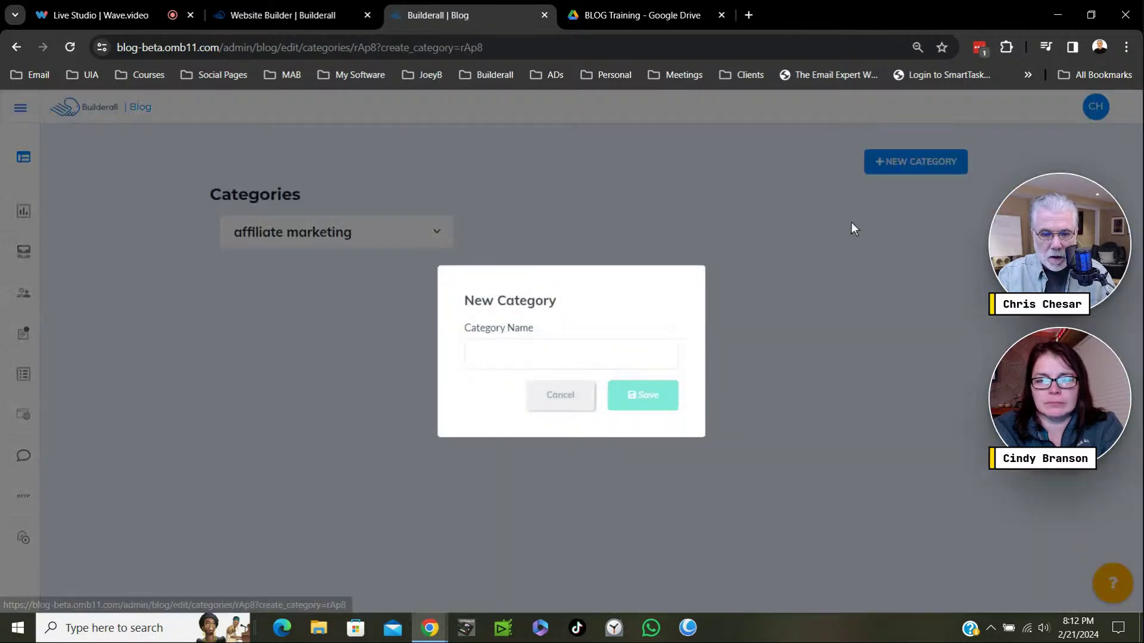
left_click(495, 353)
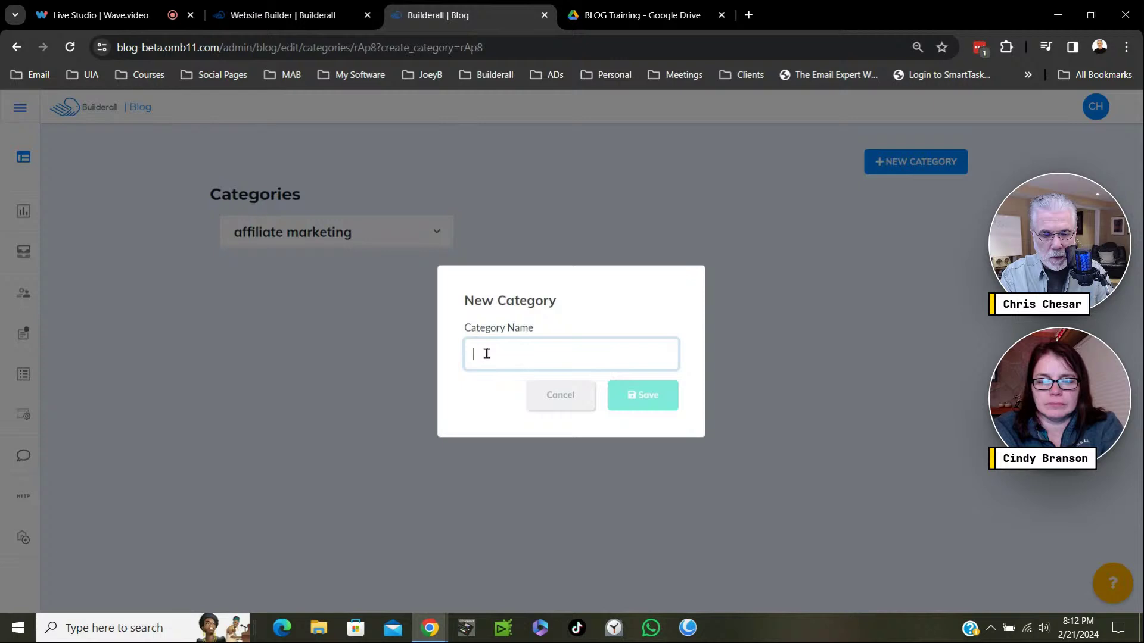
type("affil")
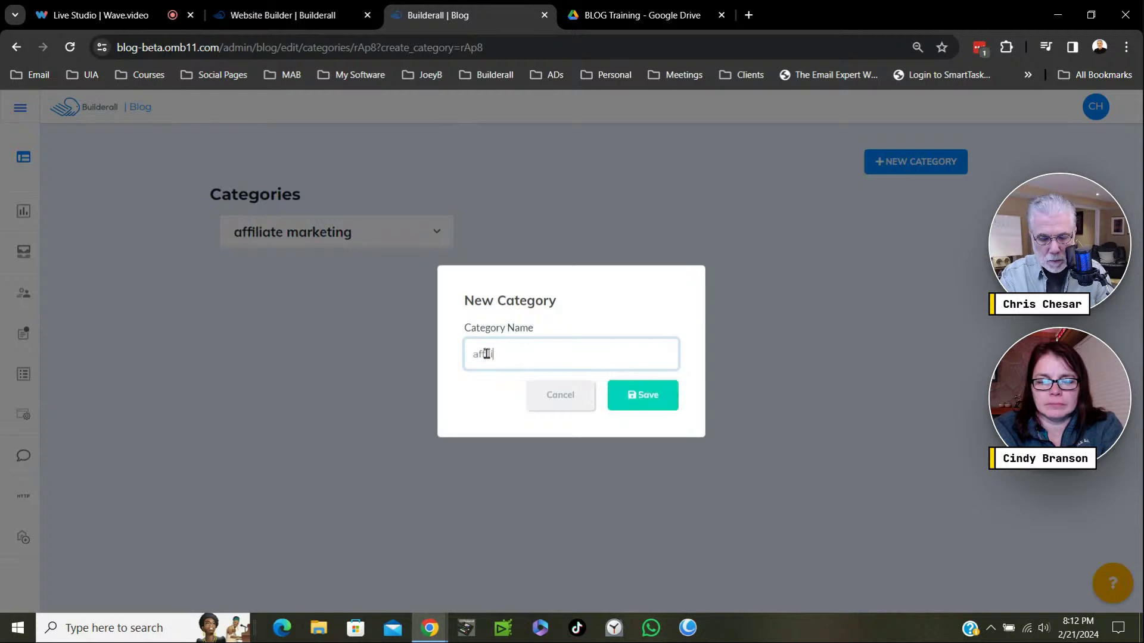
type("iate")
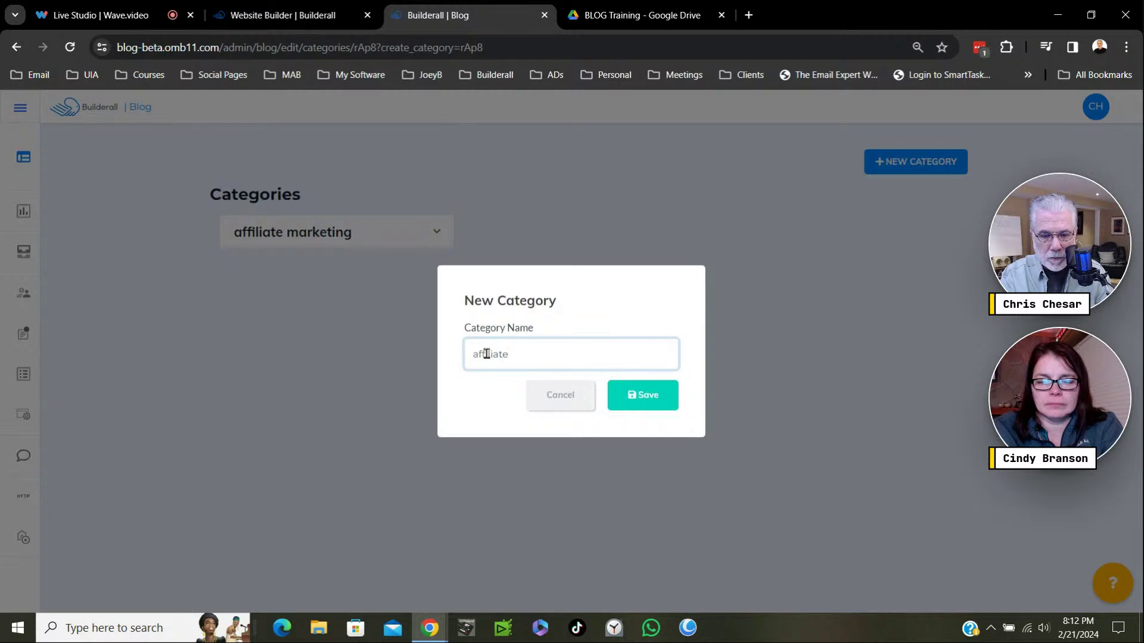
type(" market")
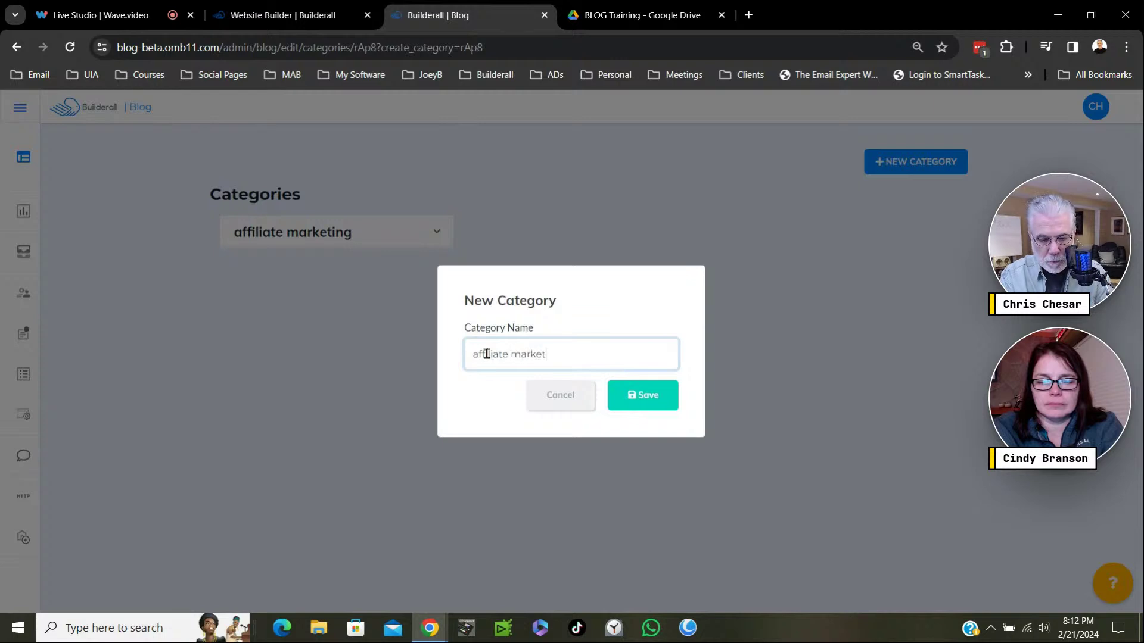
type("ing for ")
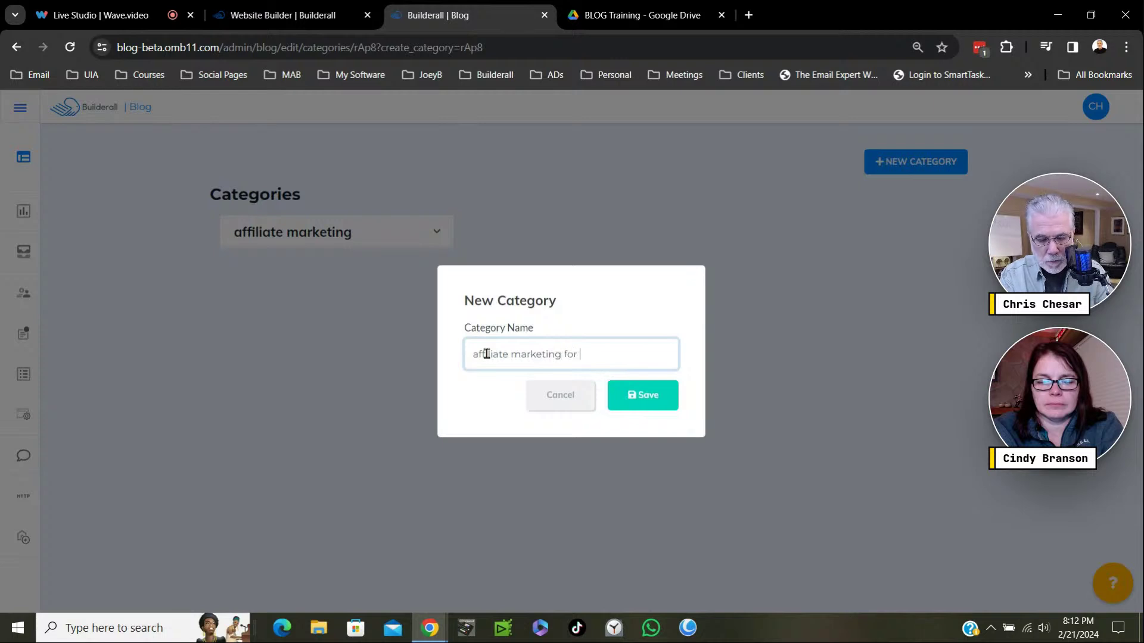
type("beginners")
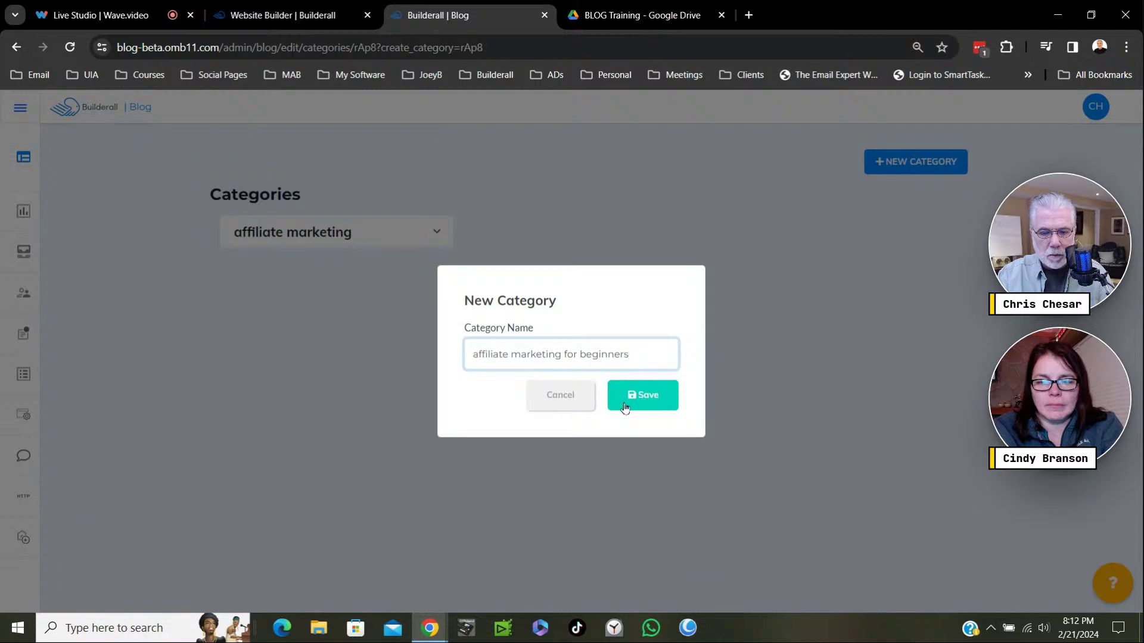
left_click(650, 407)
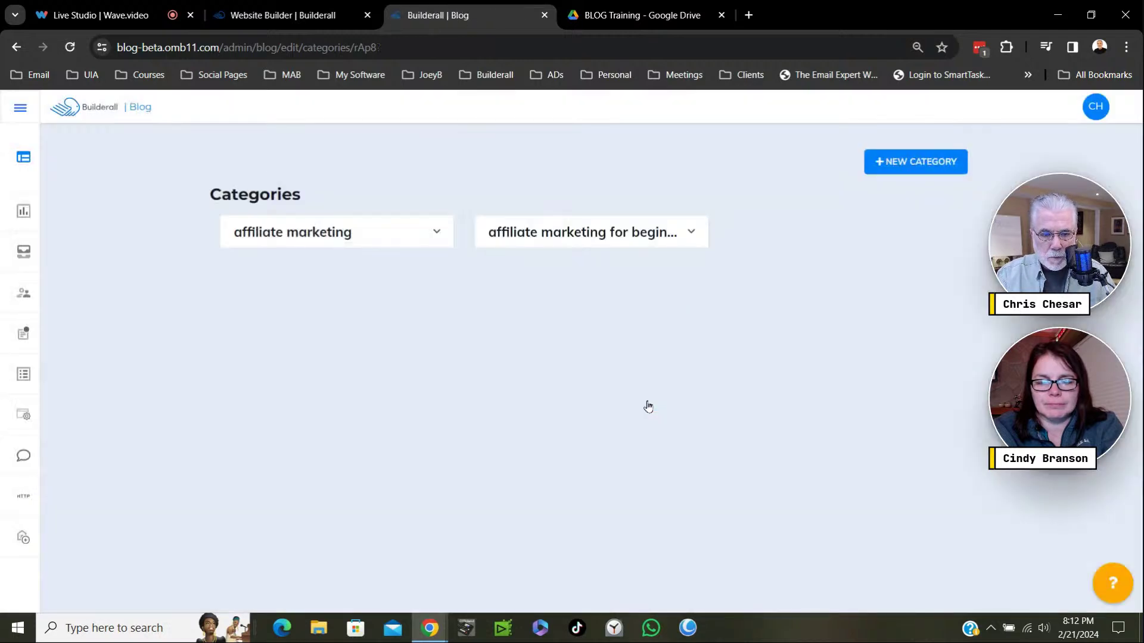
Create the 'marketing' and 'traffic' blog categories.
left_click(897, 163)
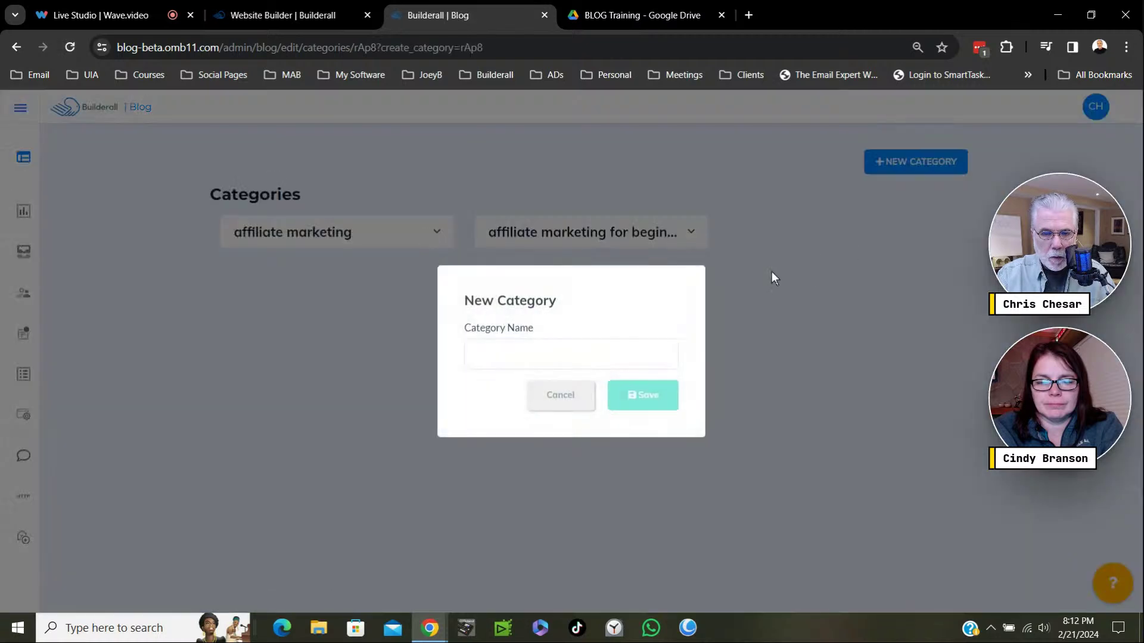
left_click(509, 353)
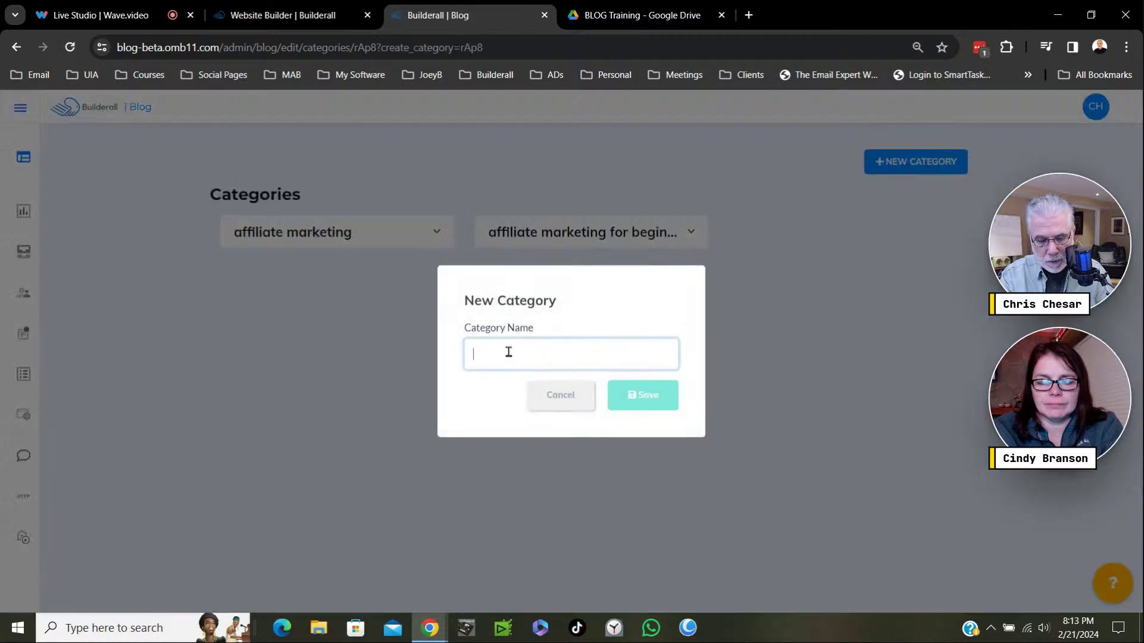
type("marketing")
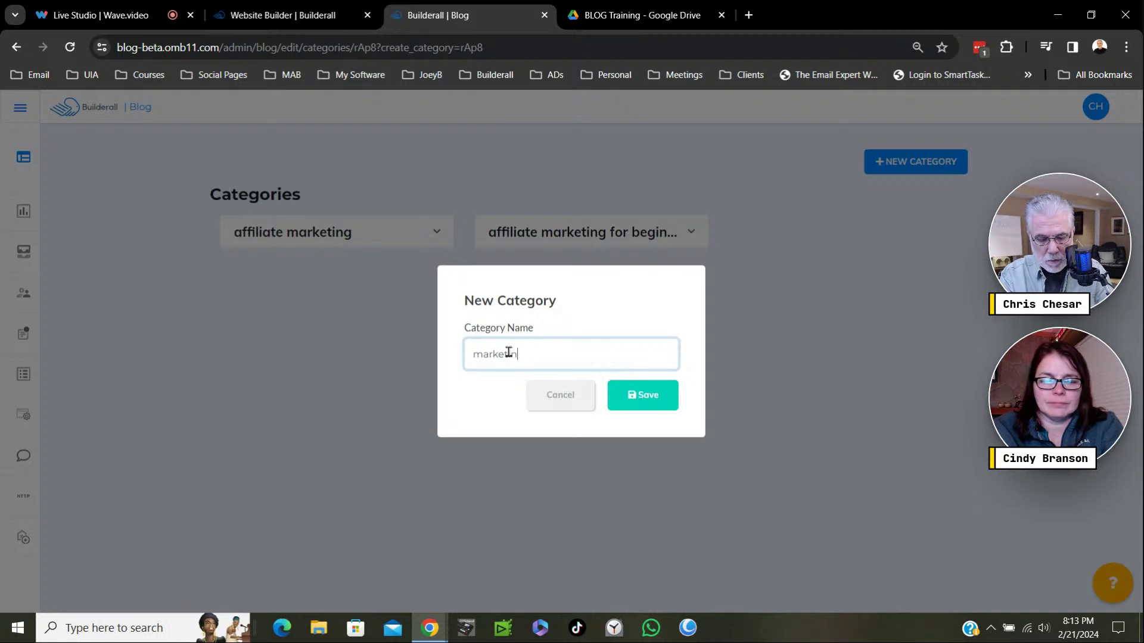
left_click(633, 405)
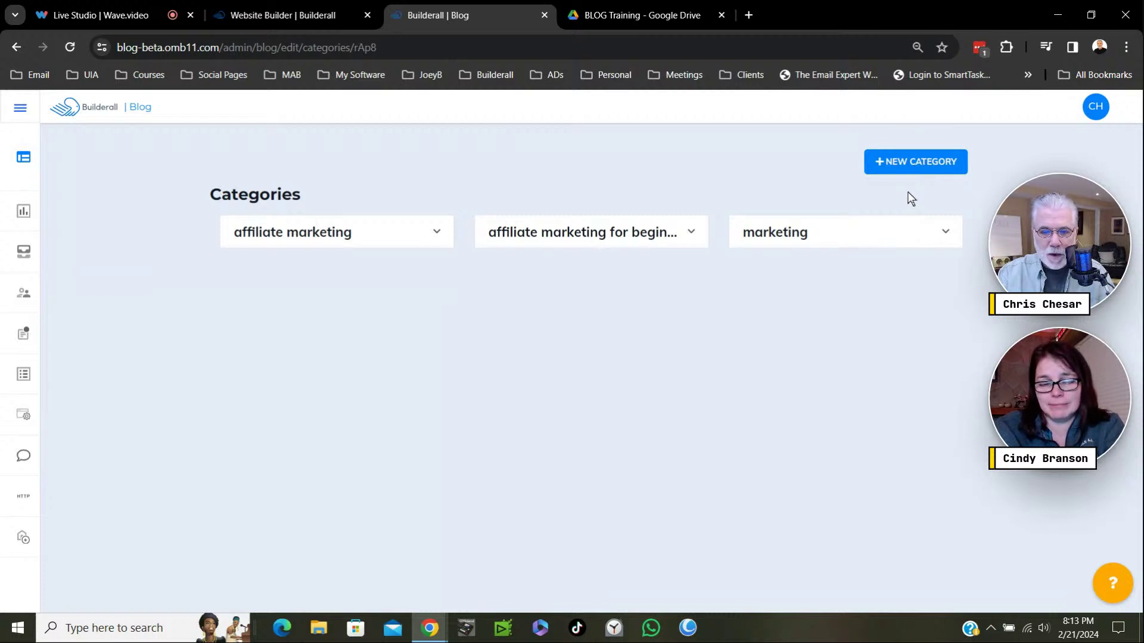
left_click(903, 170)
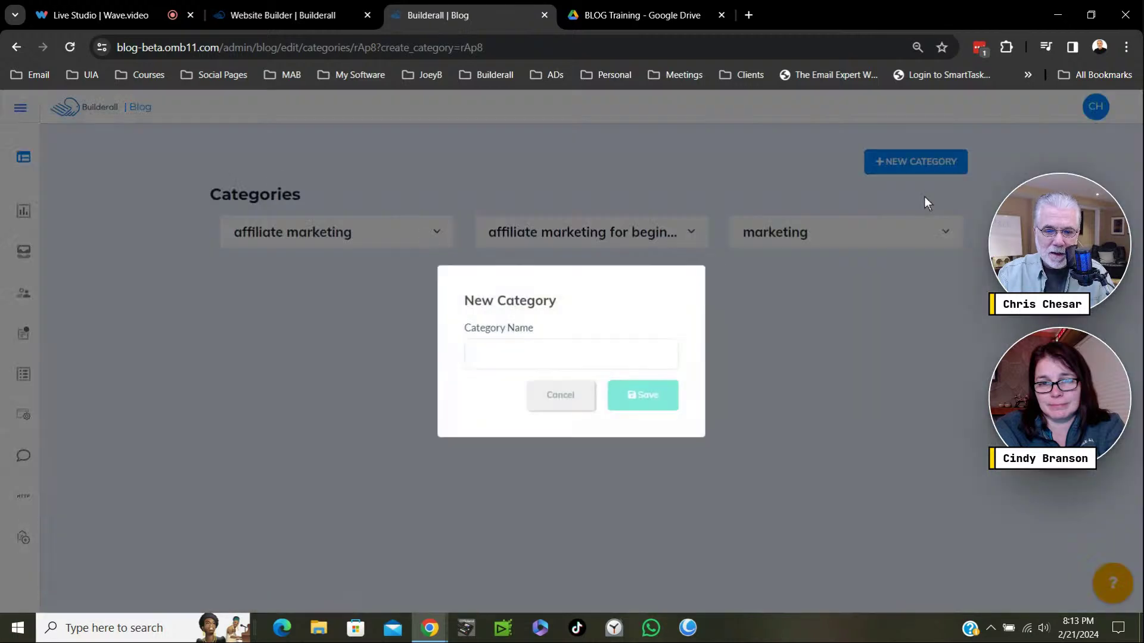
left_click(501, 361)
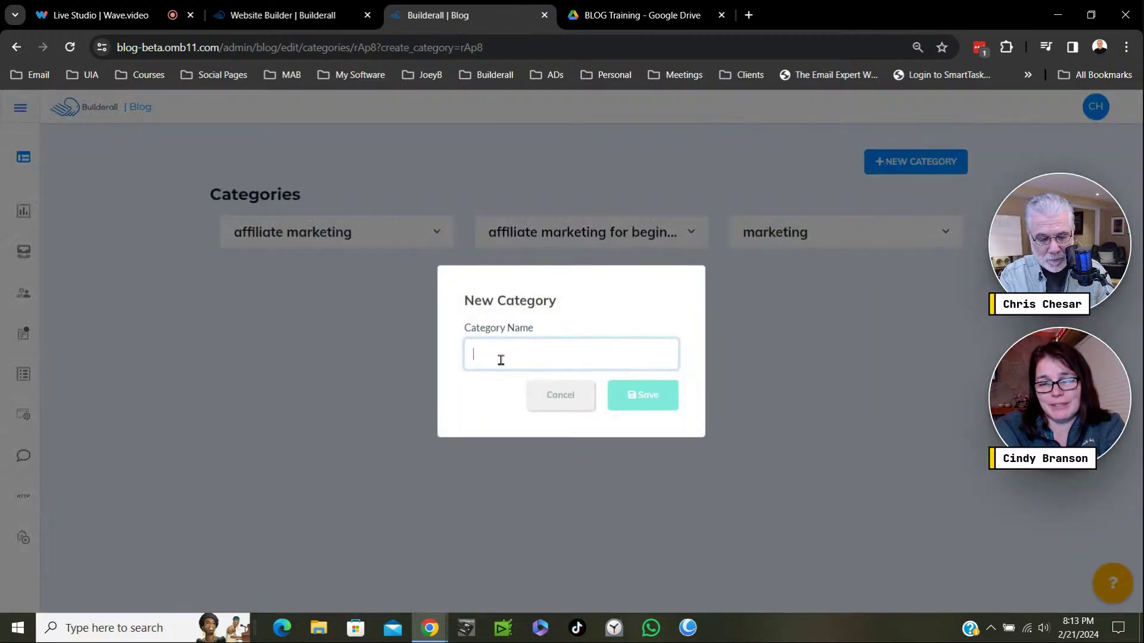
type("traffic")
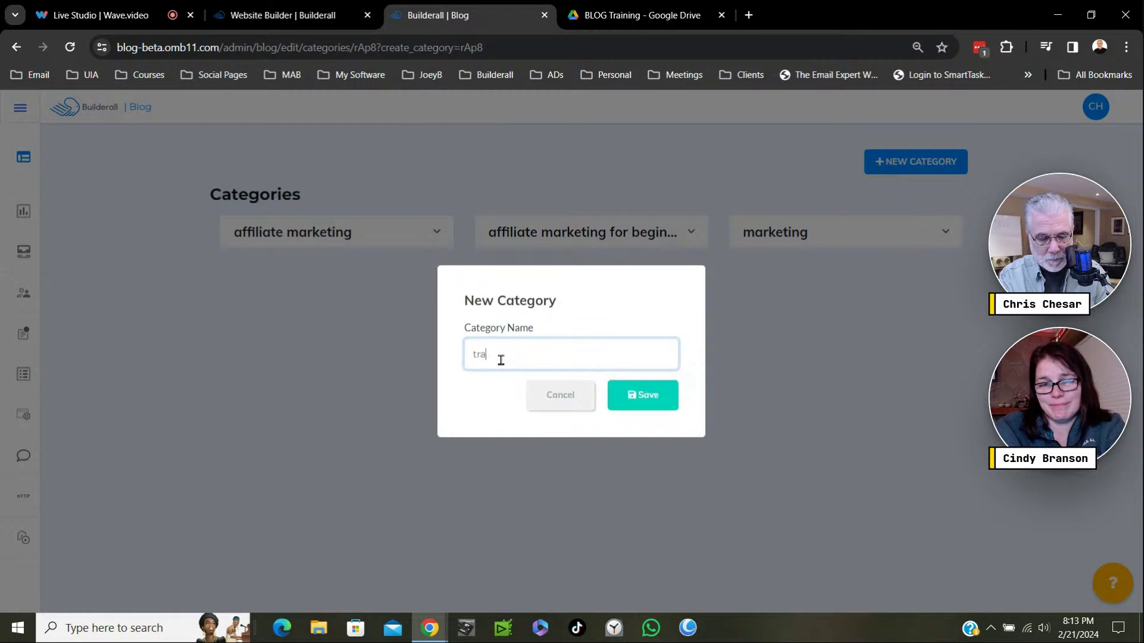
left_click(640, 398)
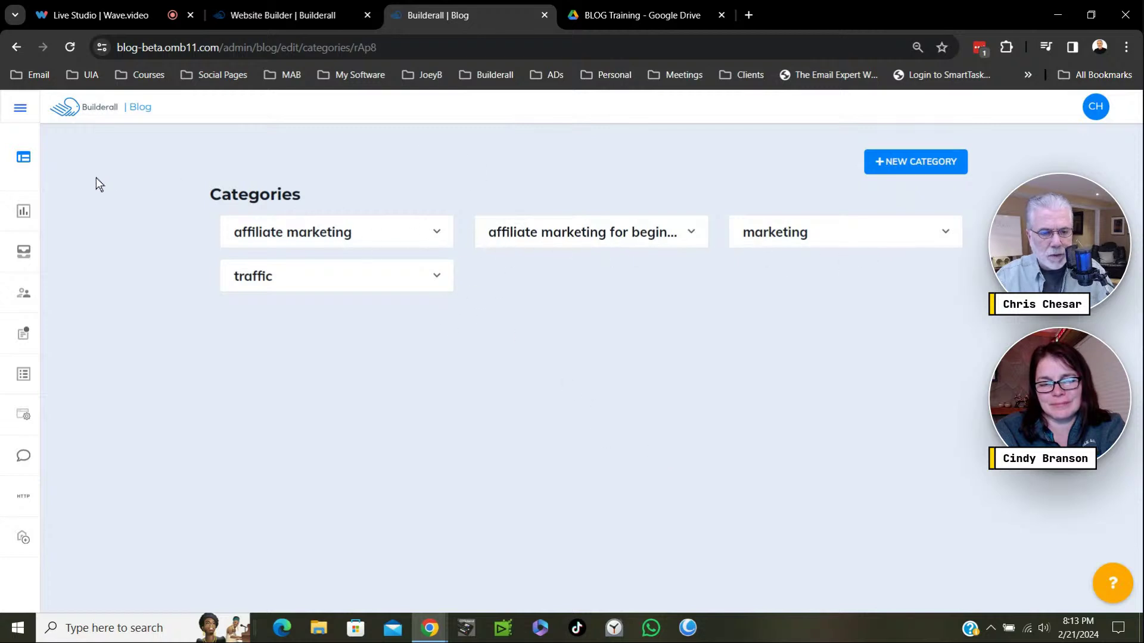
Go to the blog's Authors page and start creating a new author.
mouse_move(36, 205)
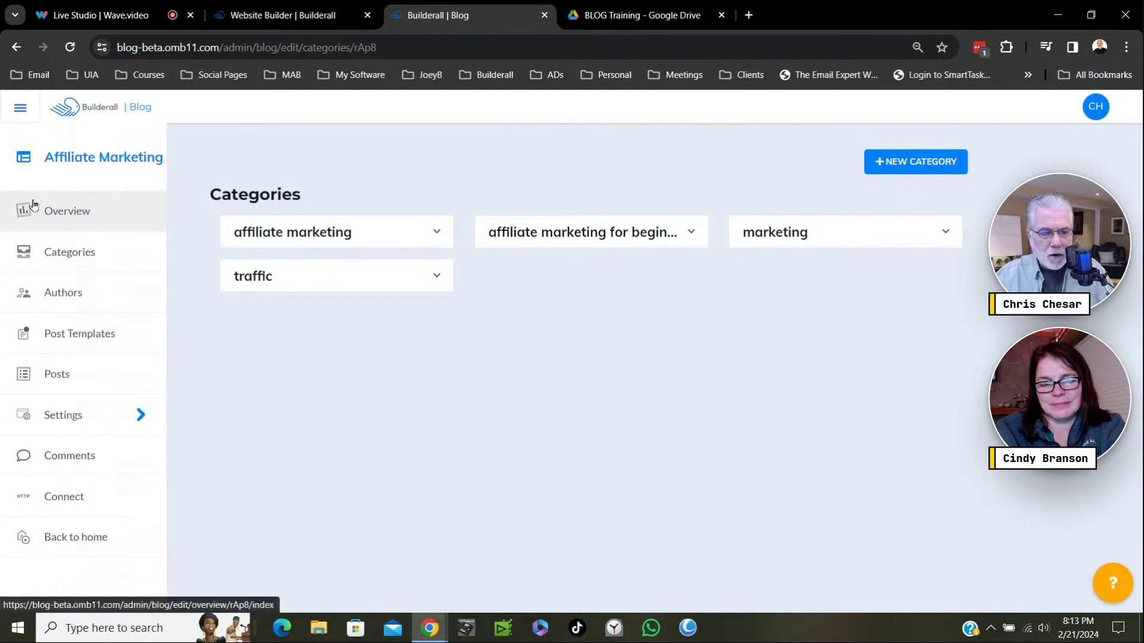
left_click(63, 248)
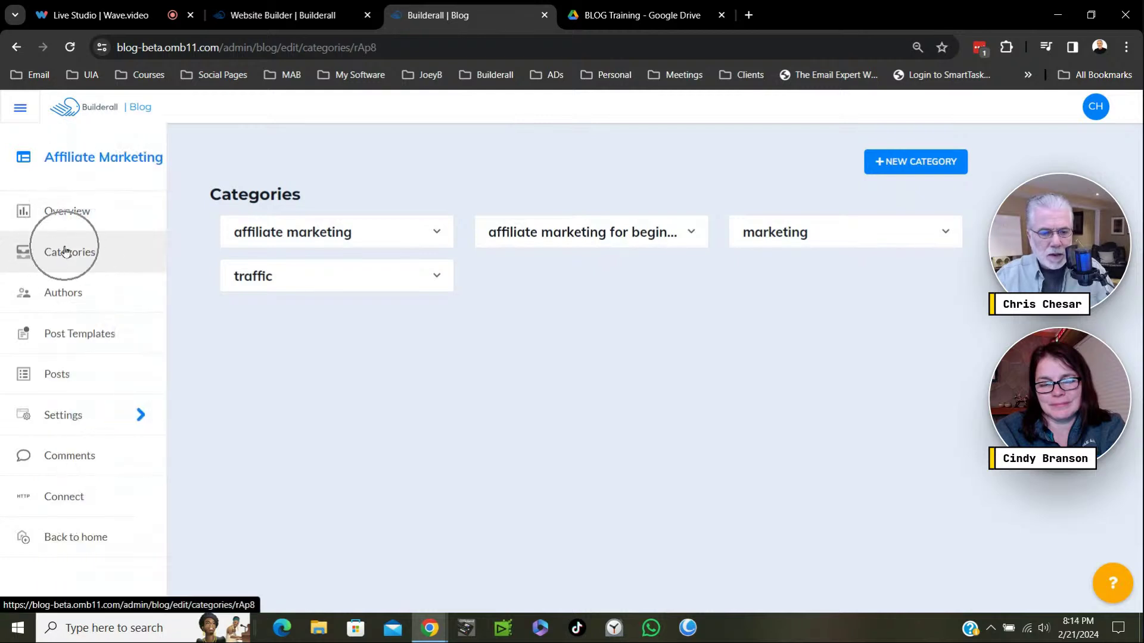
left_click(77, 296)
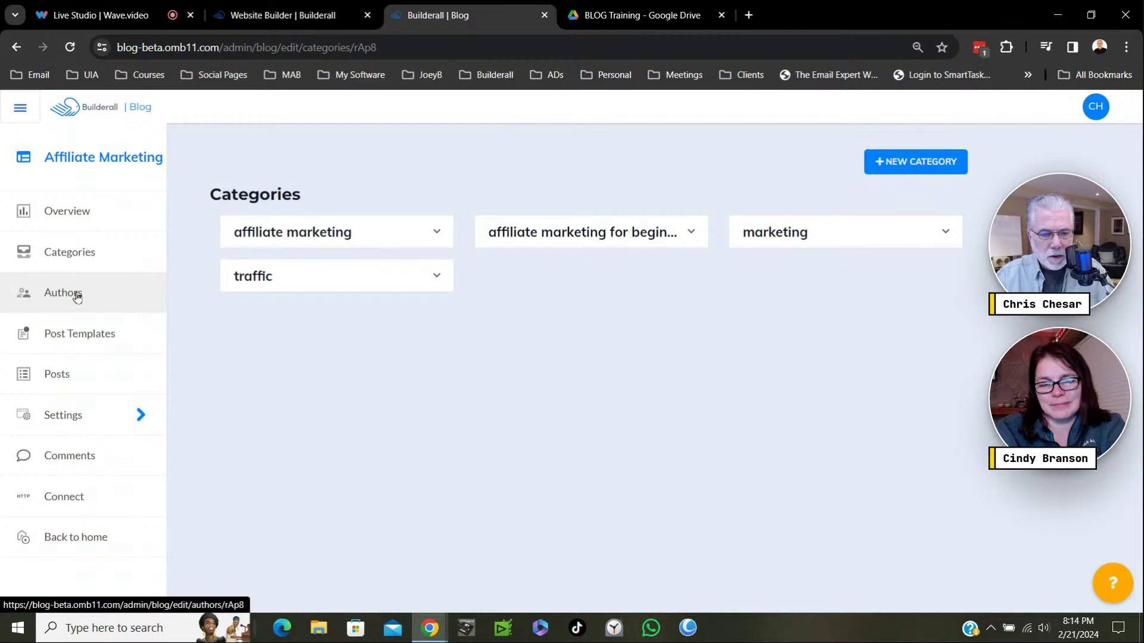
left_click(76, 296)
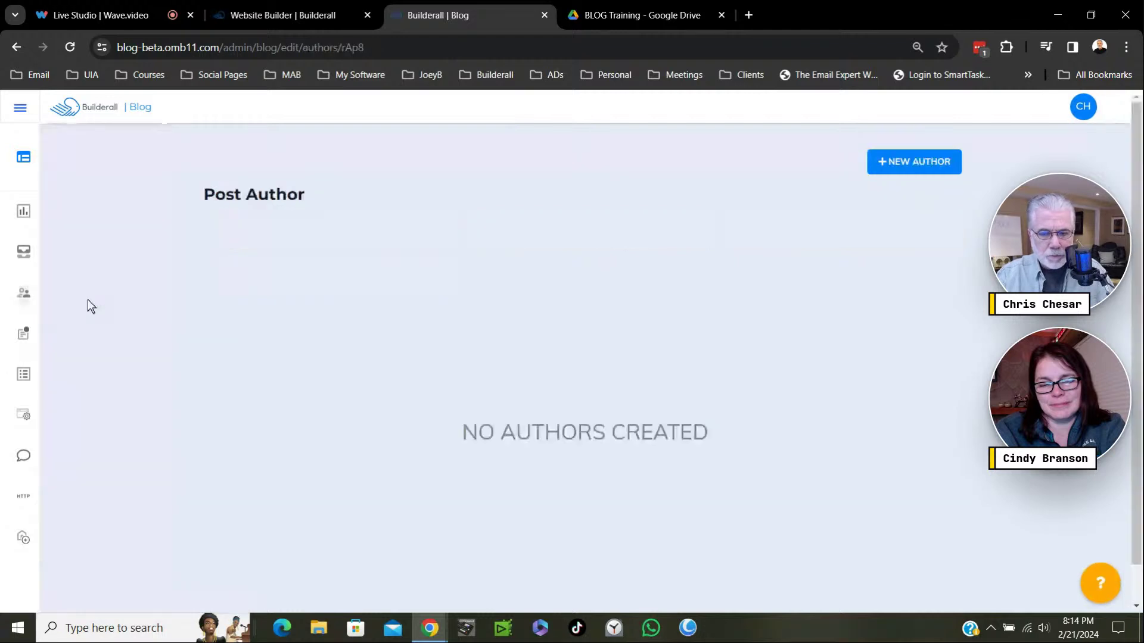
left_click(911, 174)
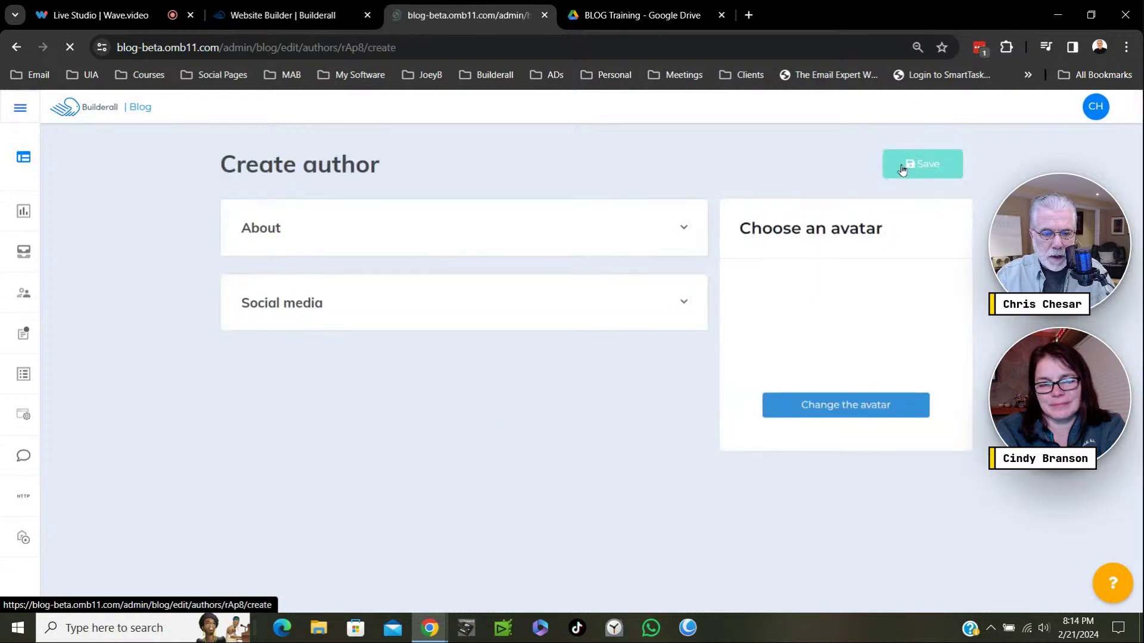
Enter the author's full name and e-mail address.
left_click(276, 302)
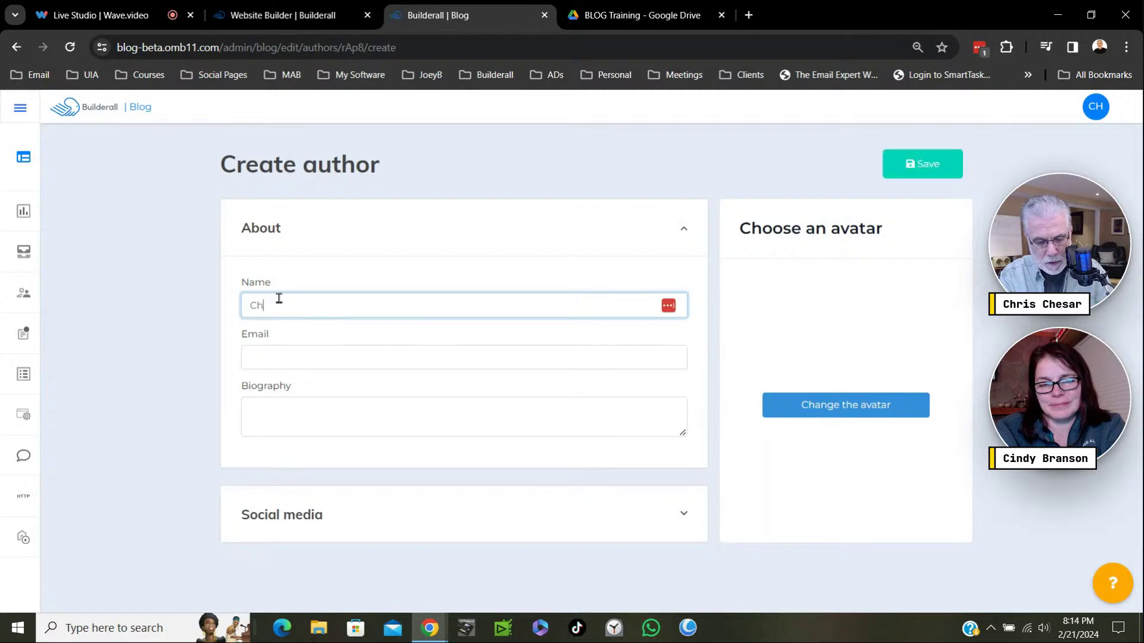
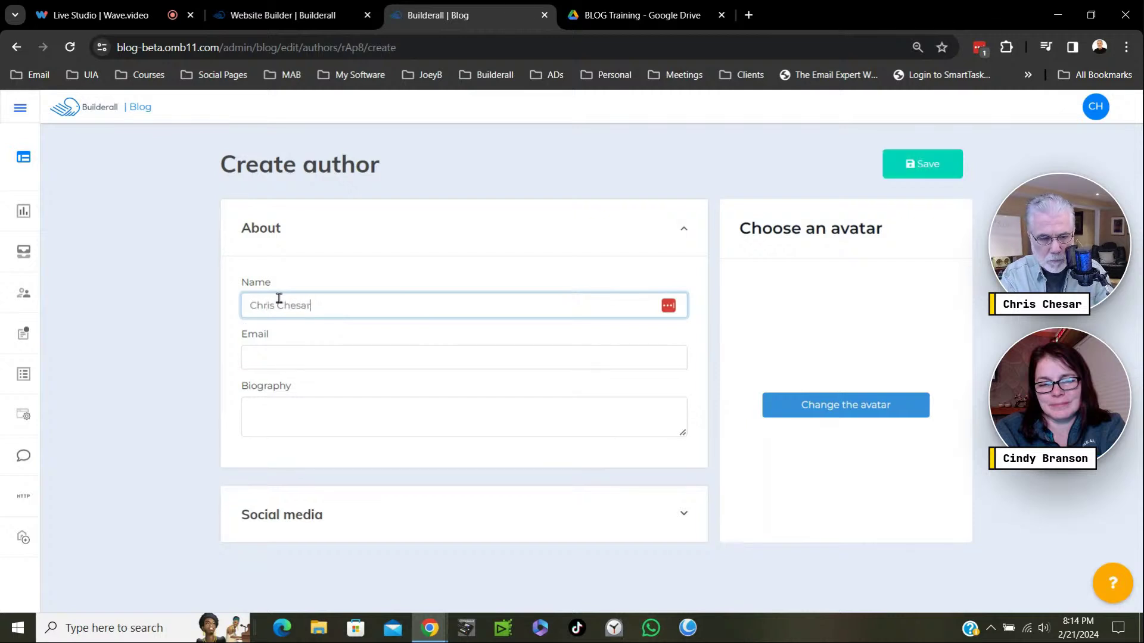
left_click(274, 355)
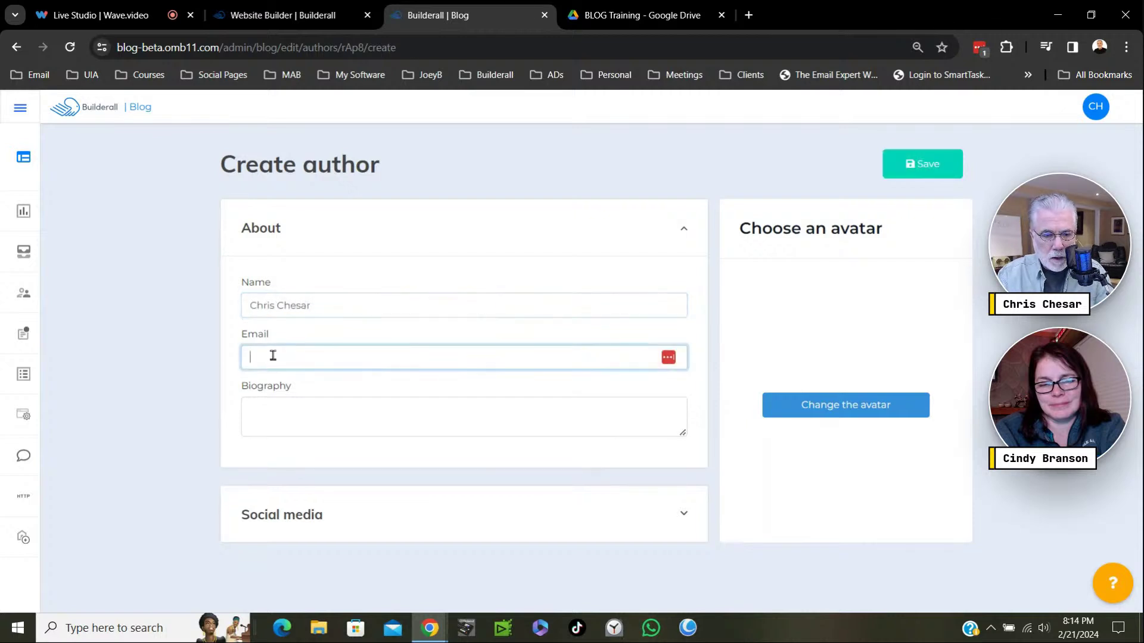
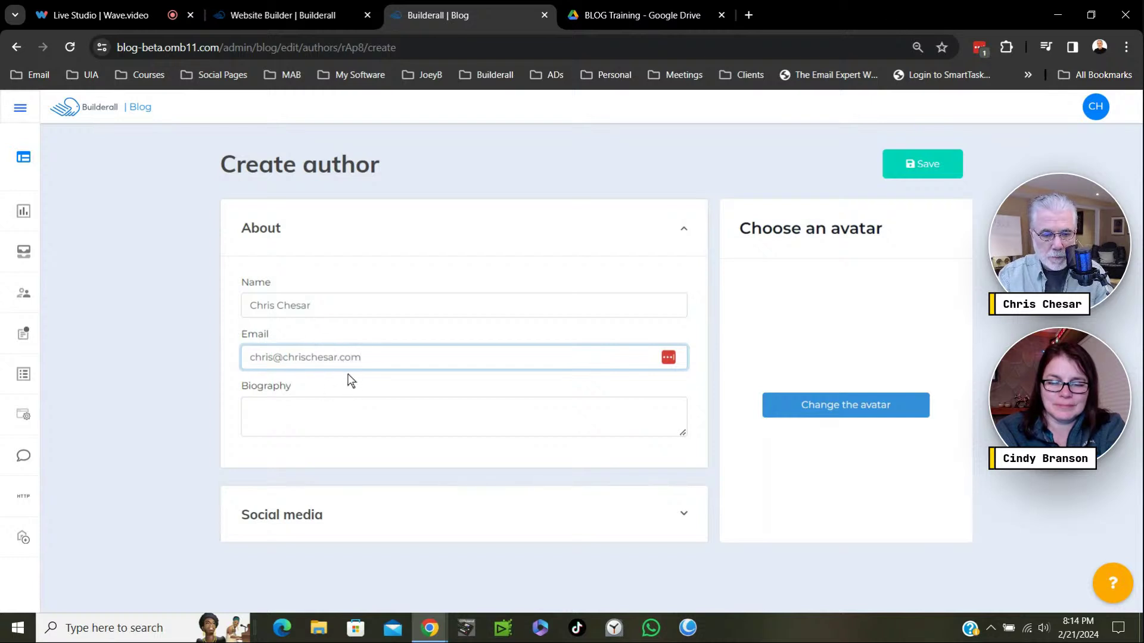
Add the biography 'Multiple 6 Figure Earner in Affiliate Marketing' and enlarge its box.
left_click(272, 408)
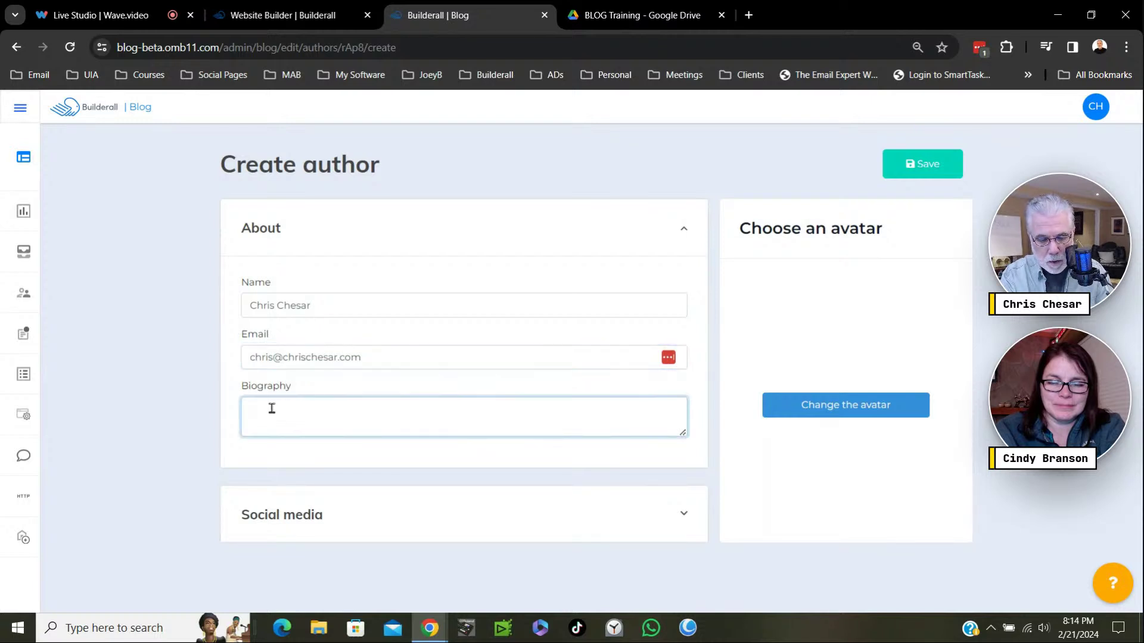
type("Multiple")
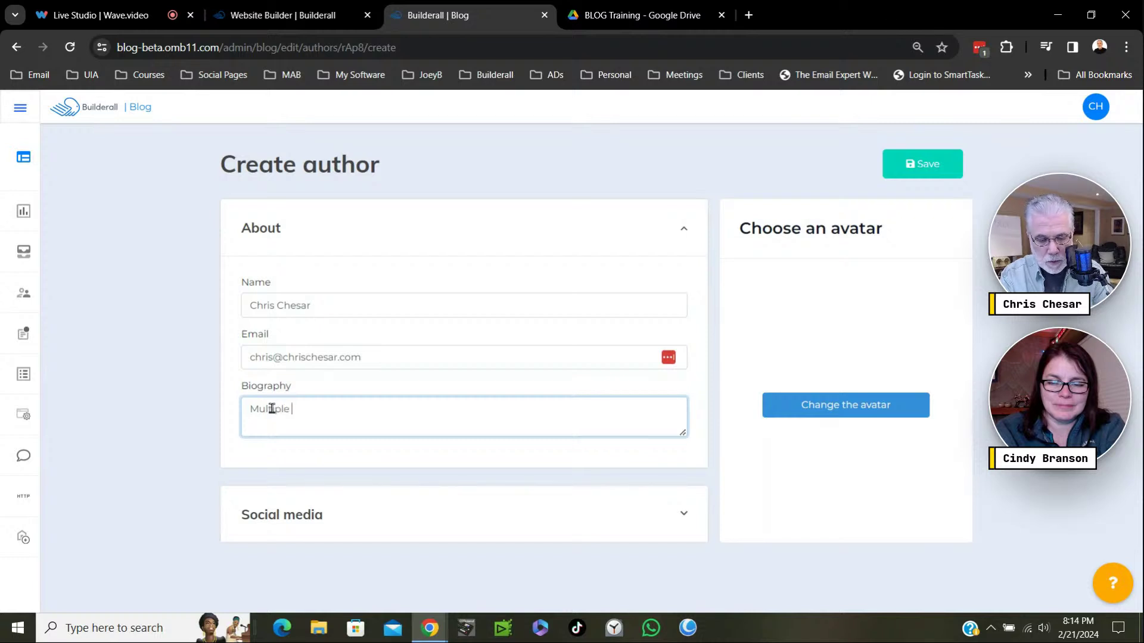
type(" 6 F")
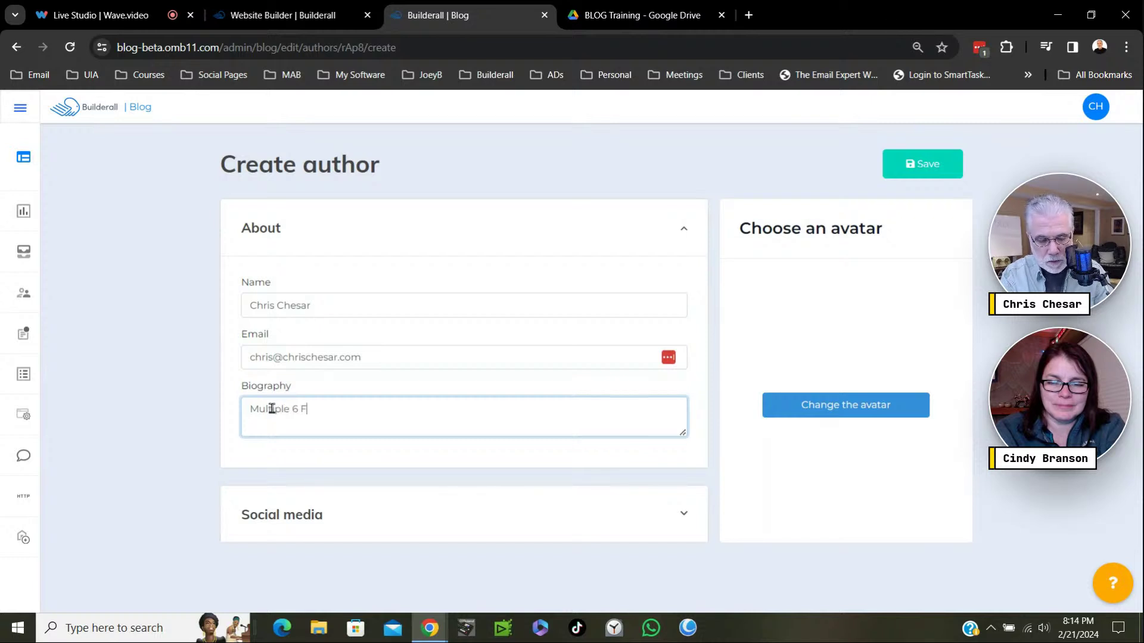
type("igure ")
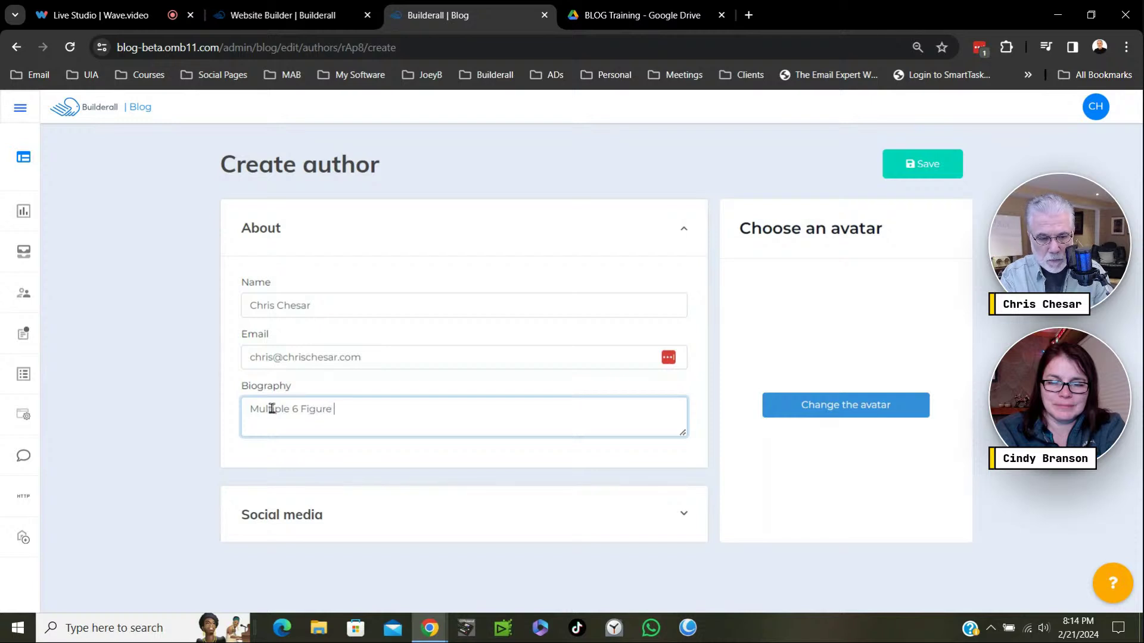
type("Earner")
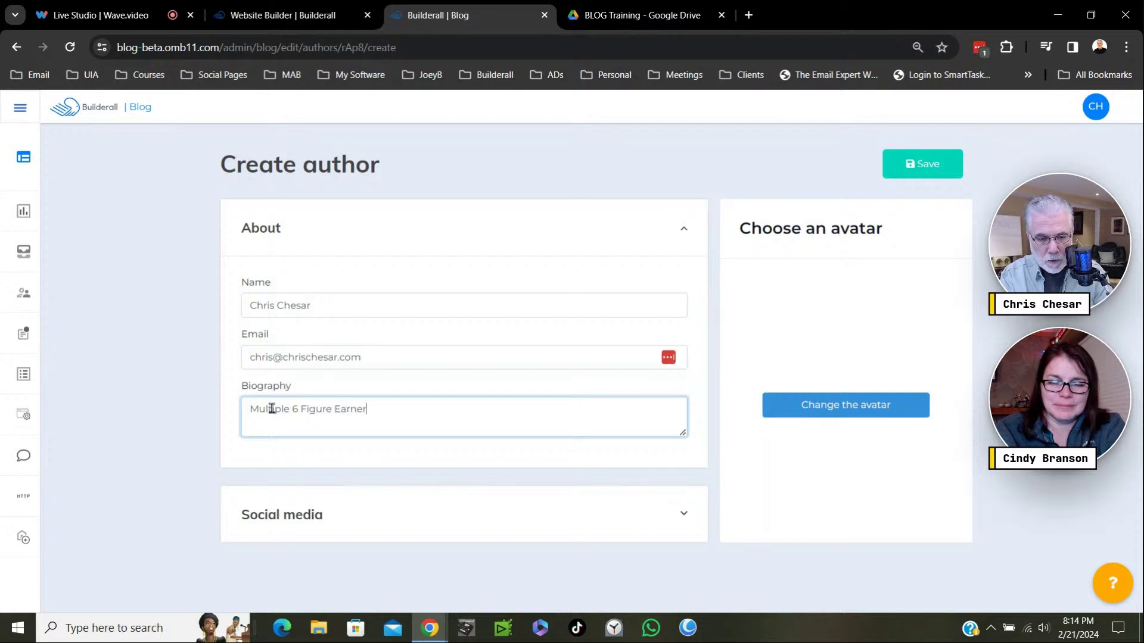
type(" in A")
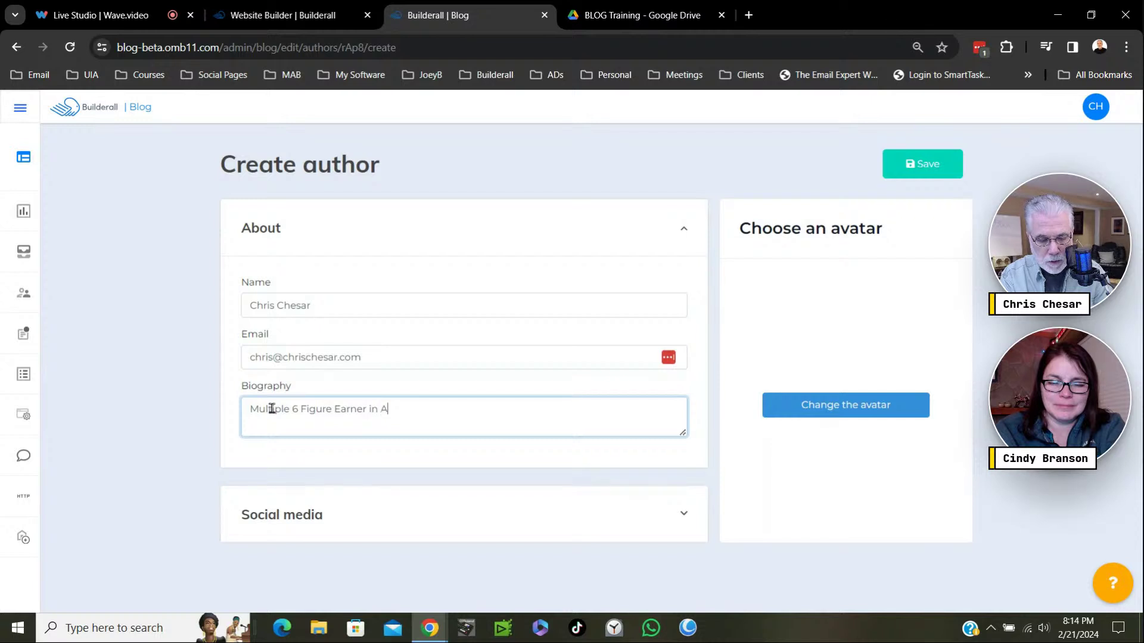
type("ffiliate Marketing")
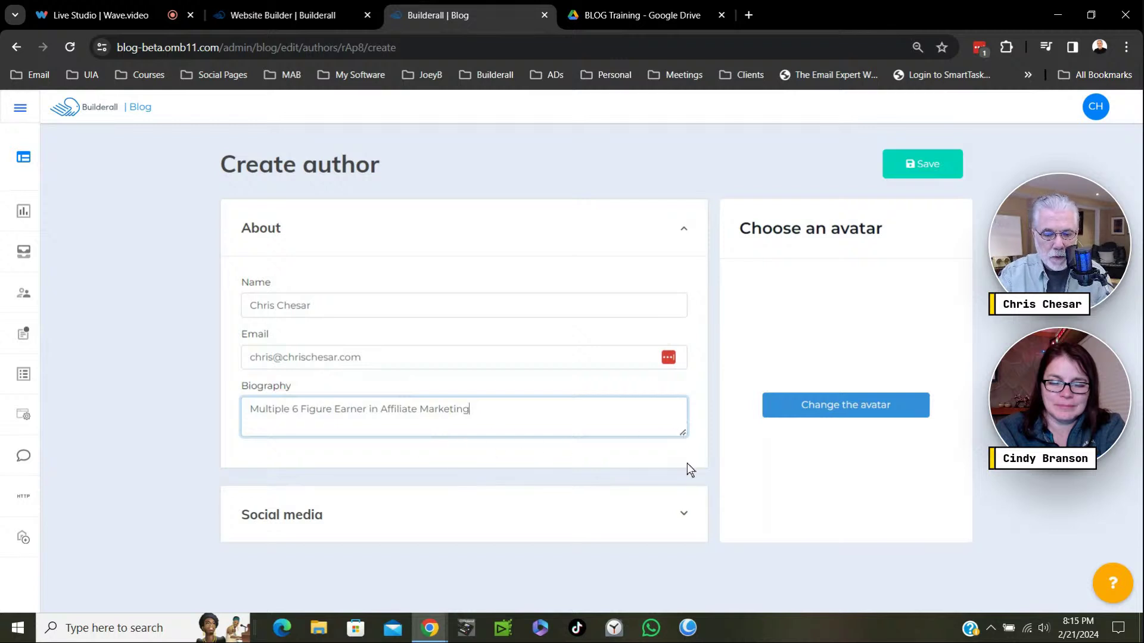
mouse_move(683, 430)
left_mouse_down()
mouse_move(679, 495)
mouse_move(683, 444)
left_mouse_up()
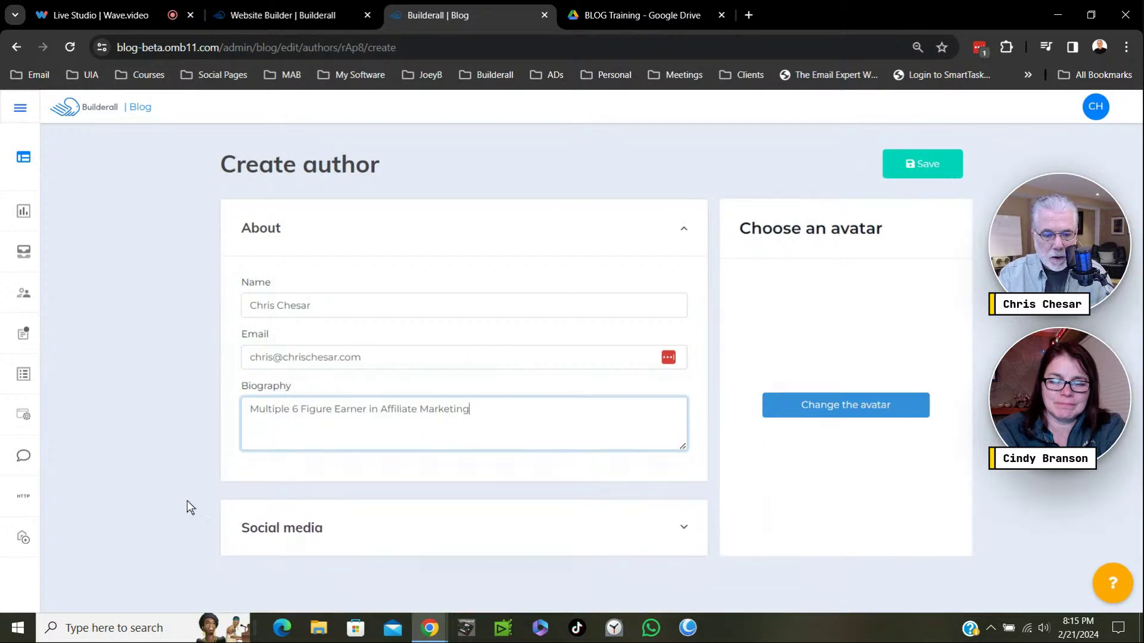
left_click(345, 529)
scroll(432, 433, "down", 3)
scroll(432, 433, "down", 2)
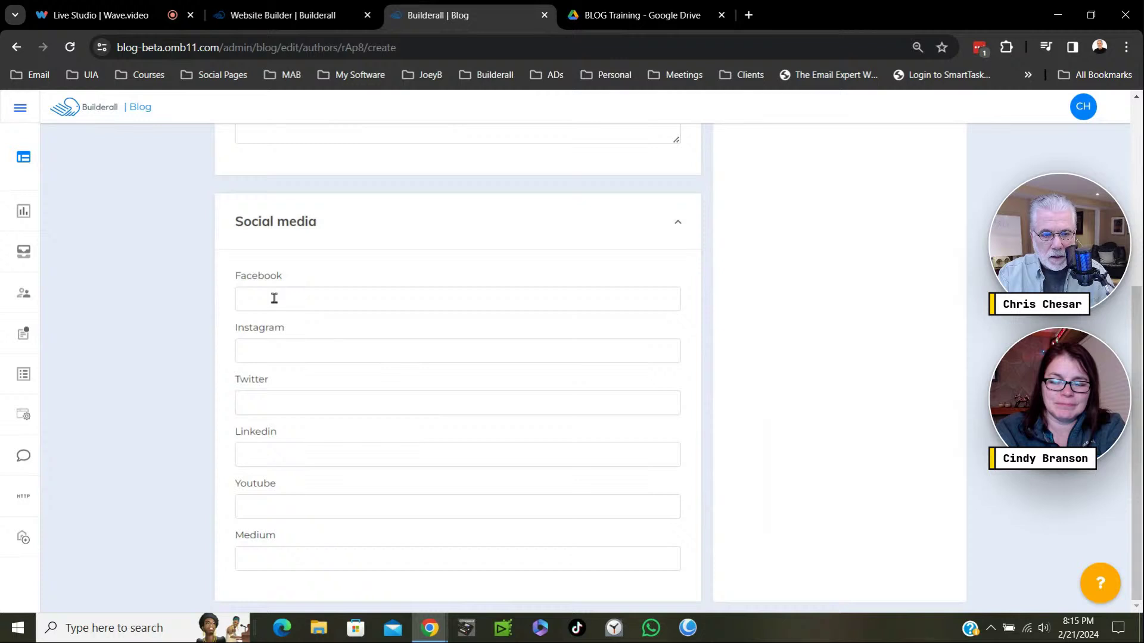
left_click(274, 298)
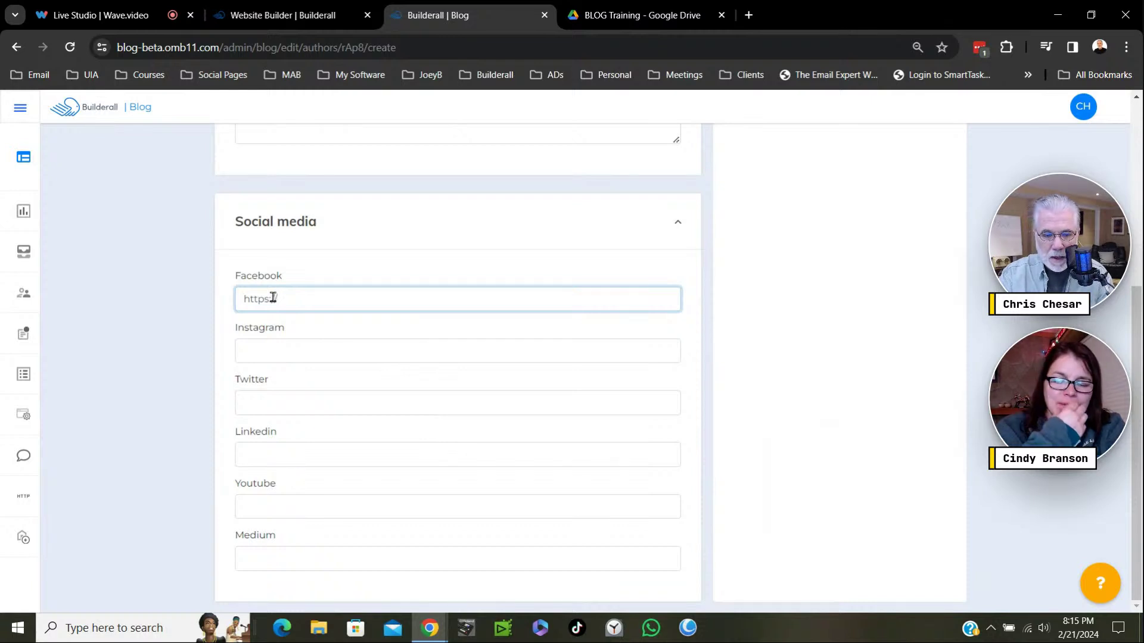
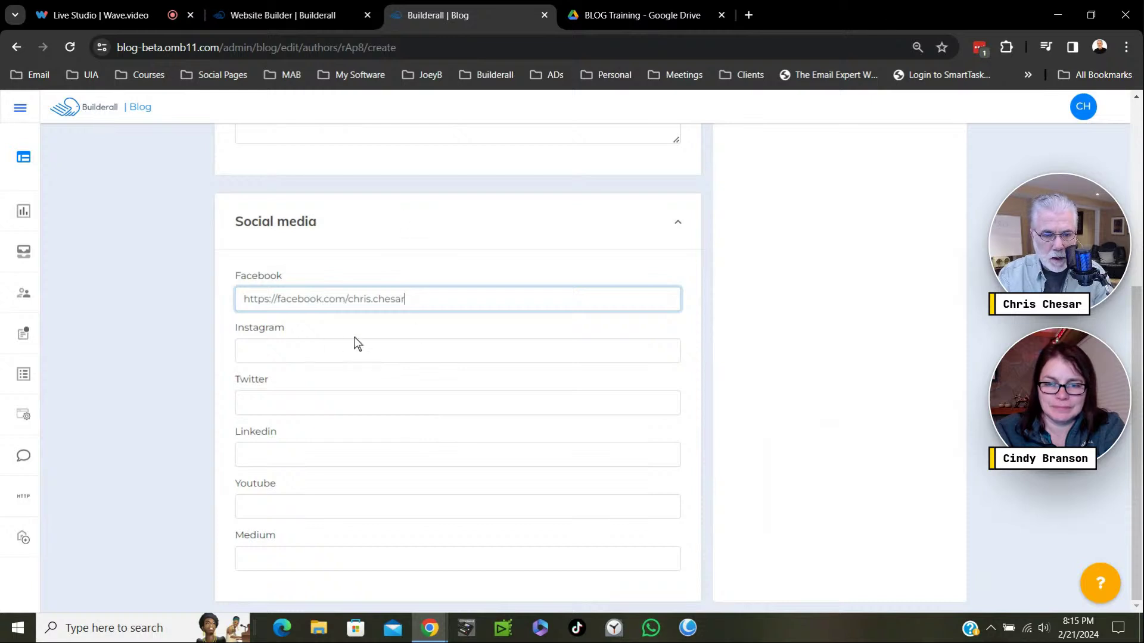
Open the author's Instagram profile in a new tab, copy its address, then close that tab.
left_click(748, 14)
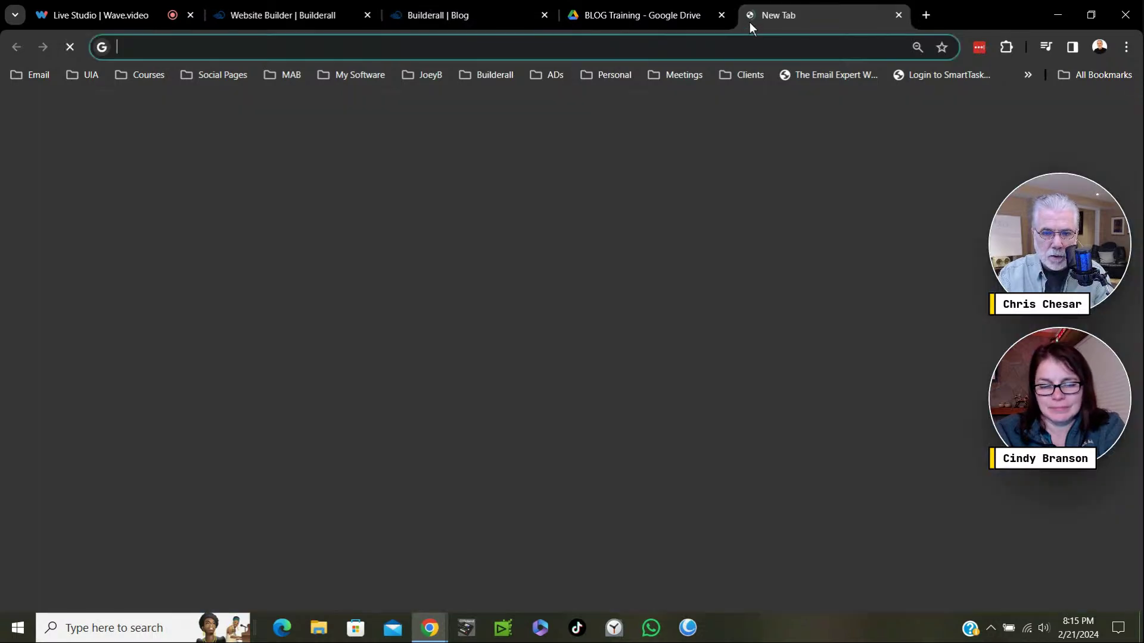
left_click(908, 333)
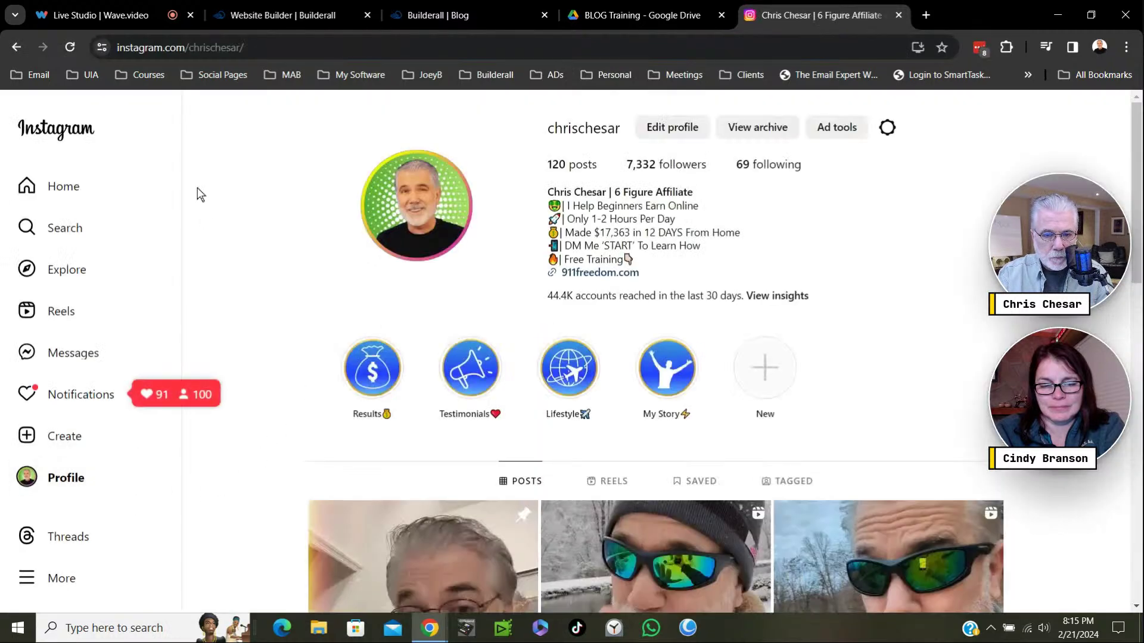
left_click(168, 48)
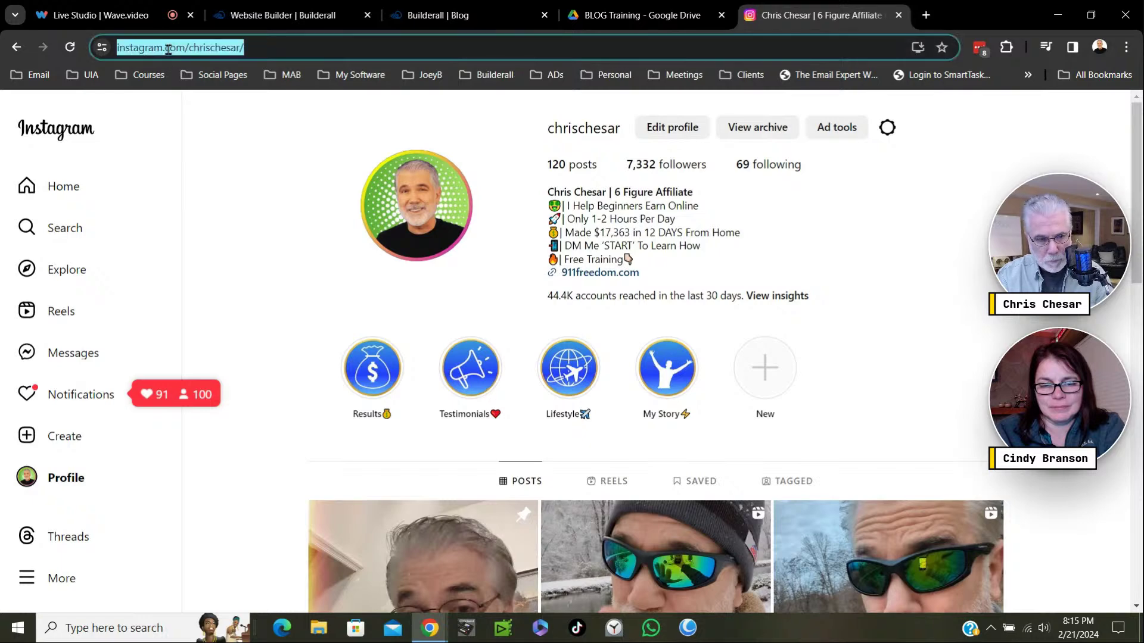
right_click(172, 50)
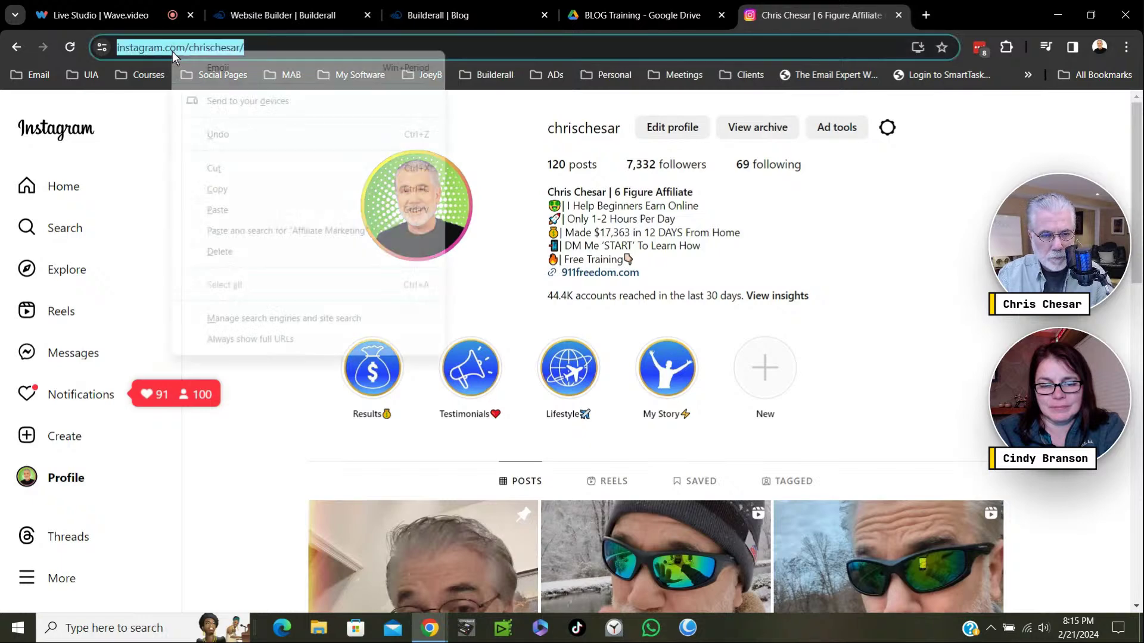
left_click(223, 190)
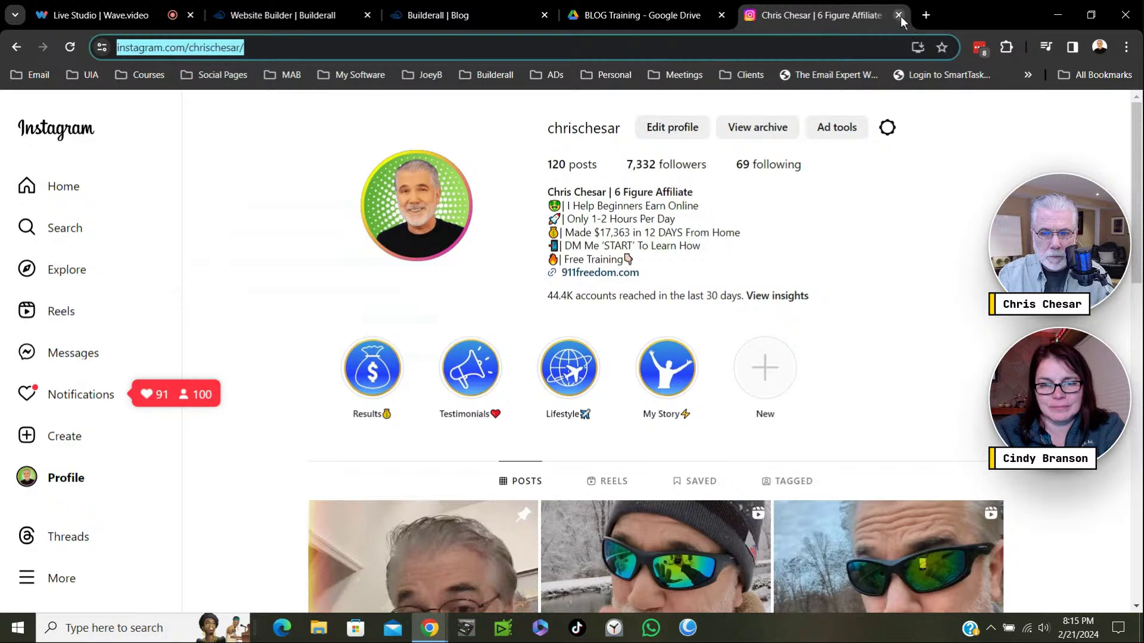
left_click(900, 16)
Paste the copied Instagram profile URL into the Instagram field, then zoom the page out.
left_click(253, 348)
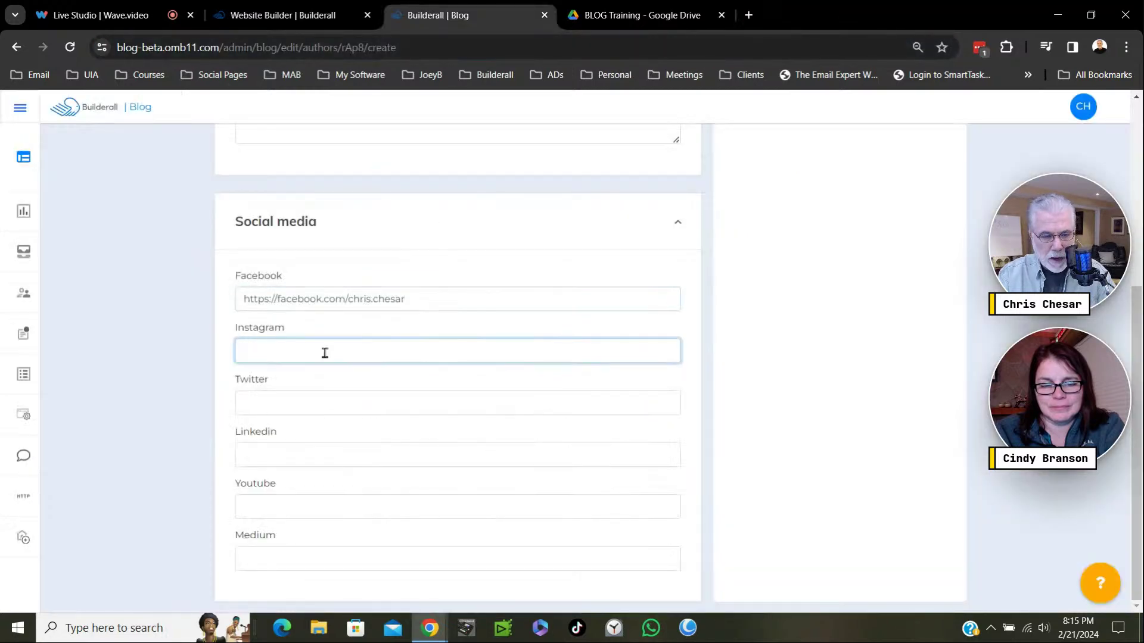
key("ctrl+v")
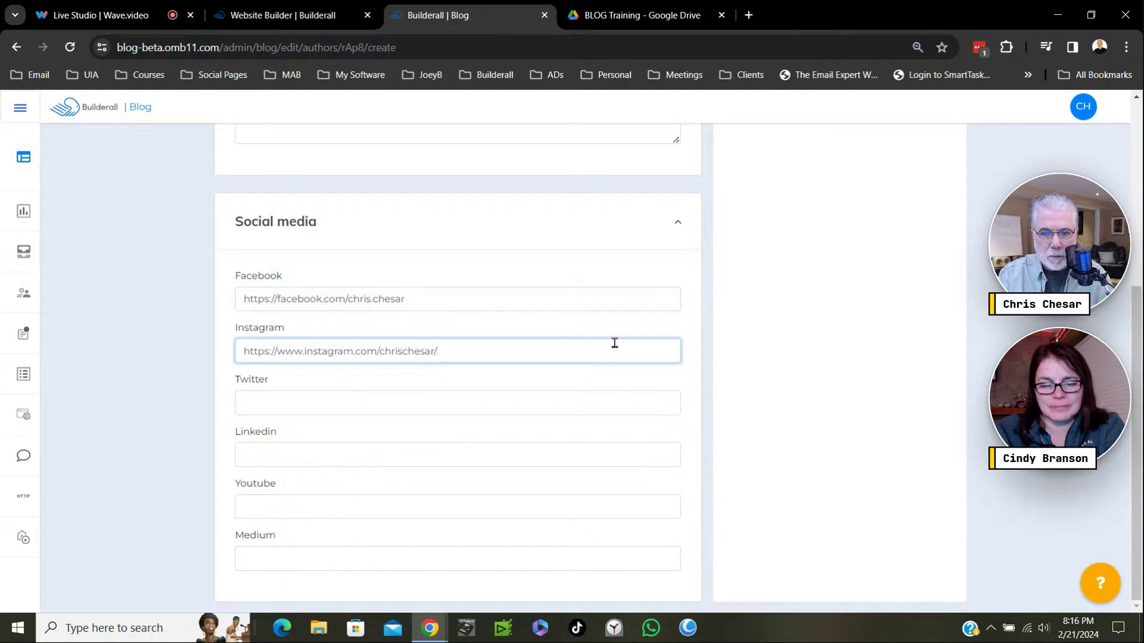
key("ctrl+minus")
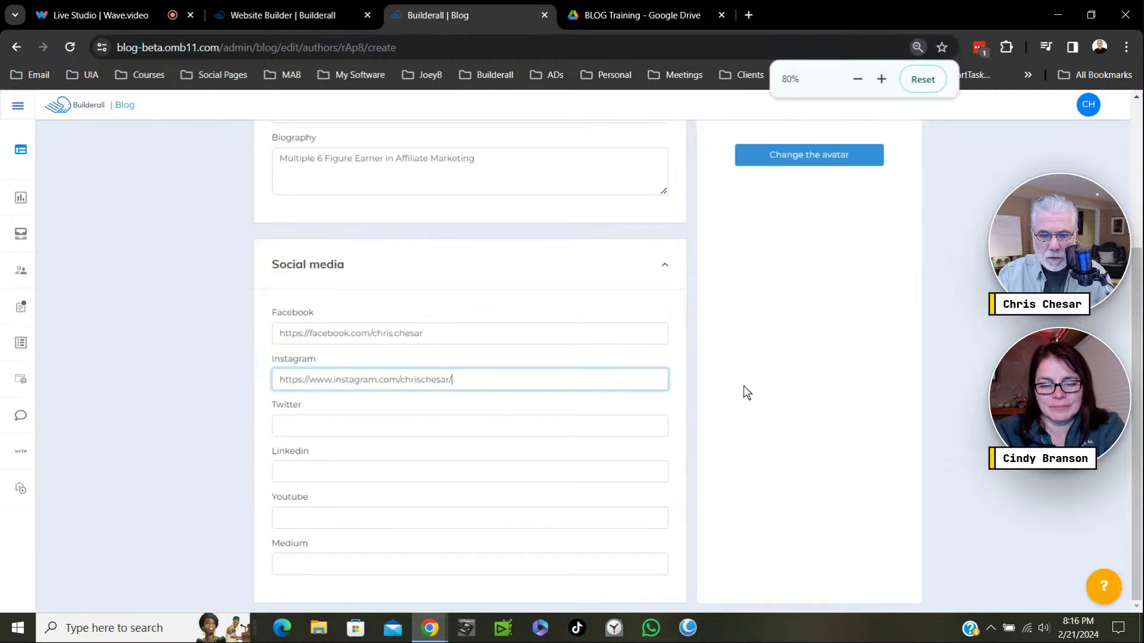
scroll(746, 394, "up", 3)
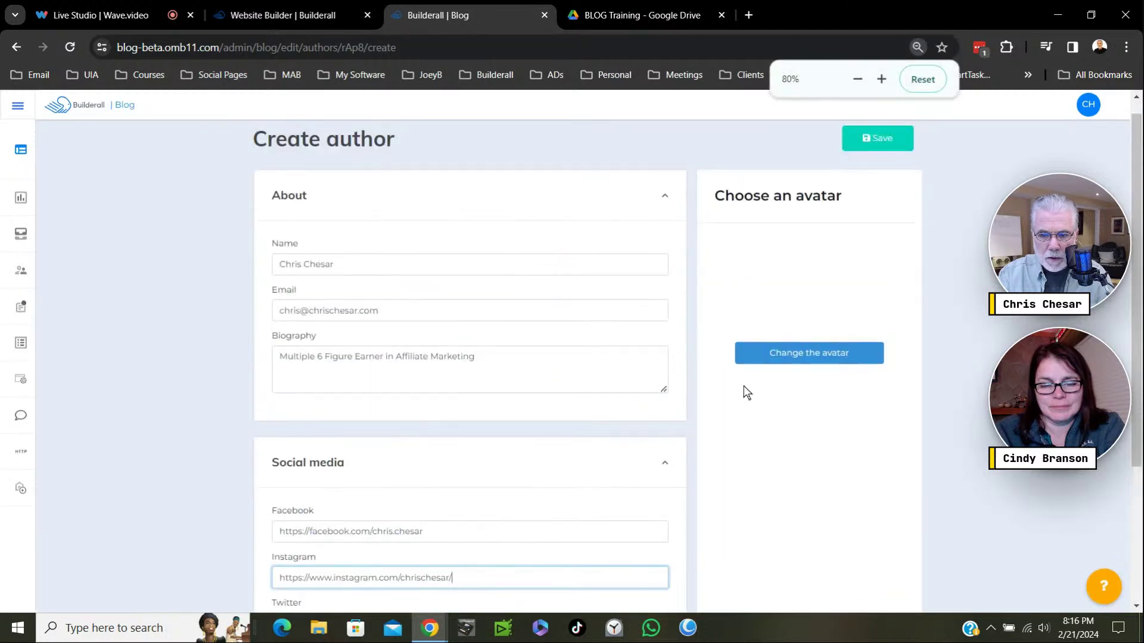
Set the author's avatar to the photo from the image library and save the new author.
left_click(793, 361)
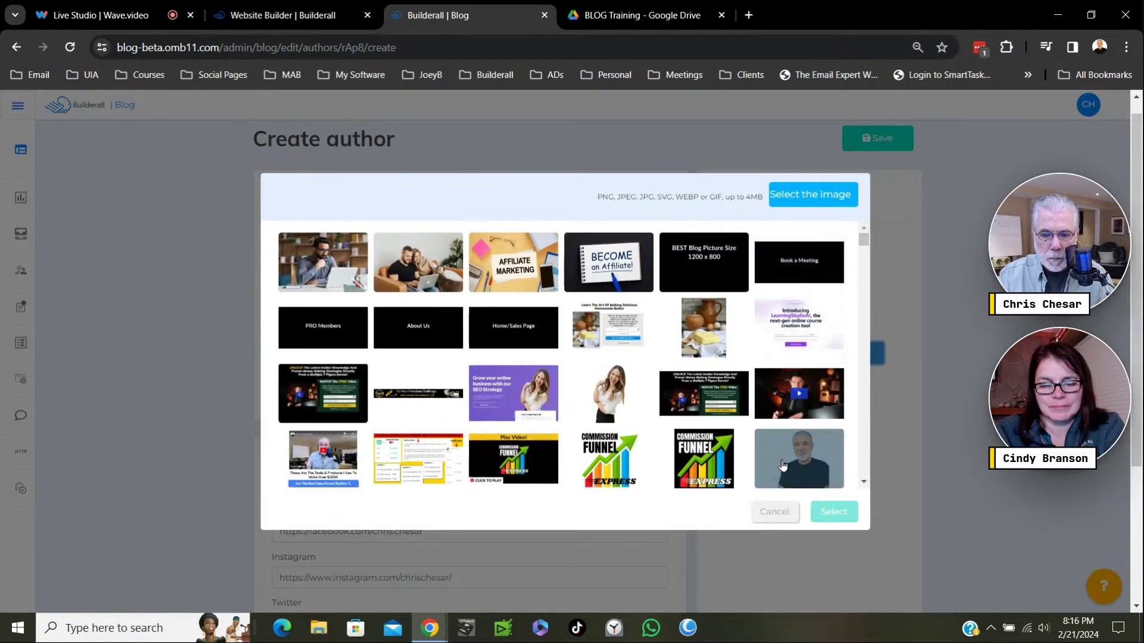
left_click(786, 452)
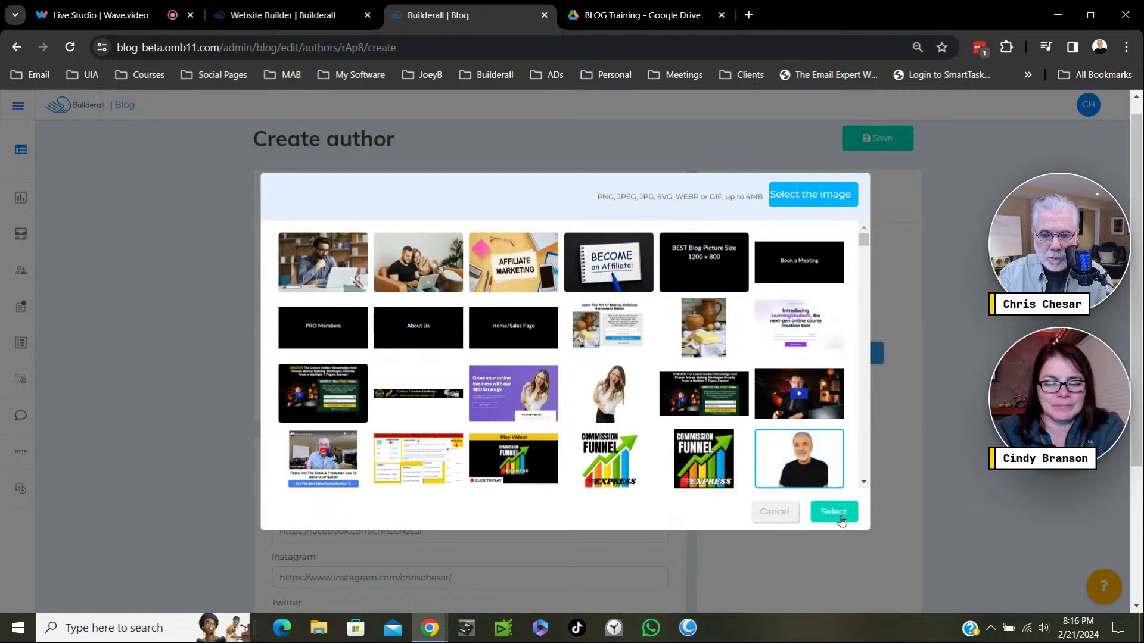
left_click(837, 514)
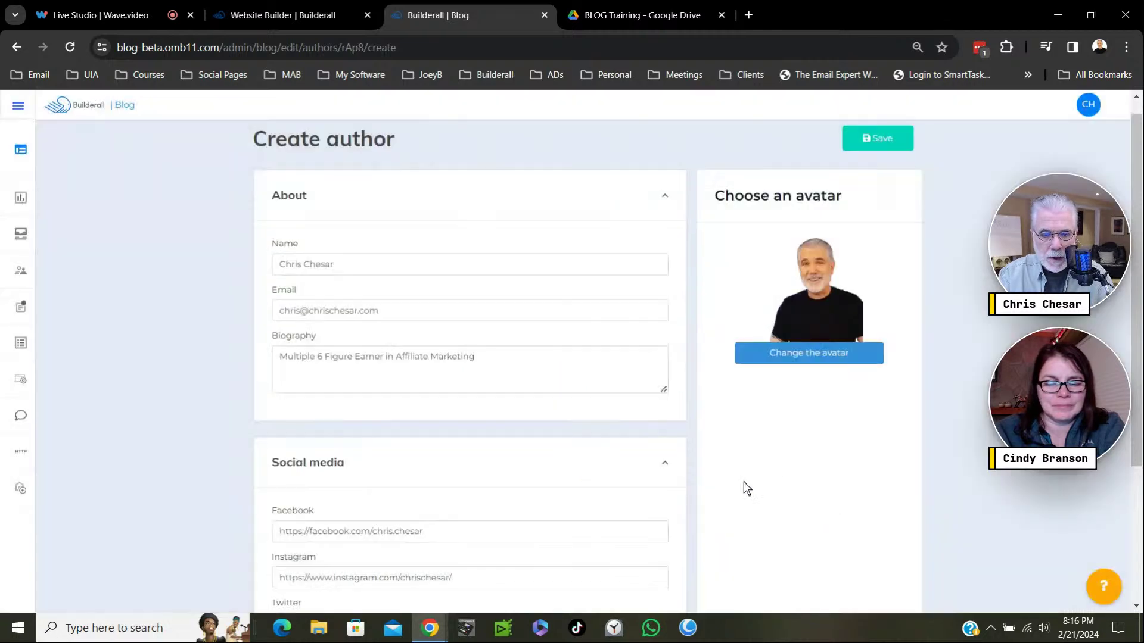
scroll(641, 465, "down", 3)
scroll(639, 464, "up", 4)
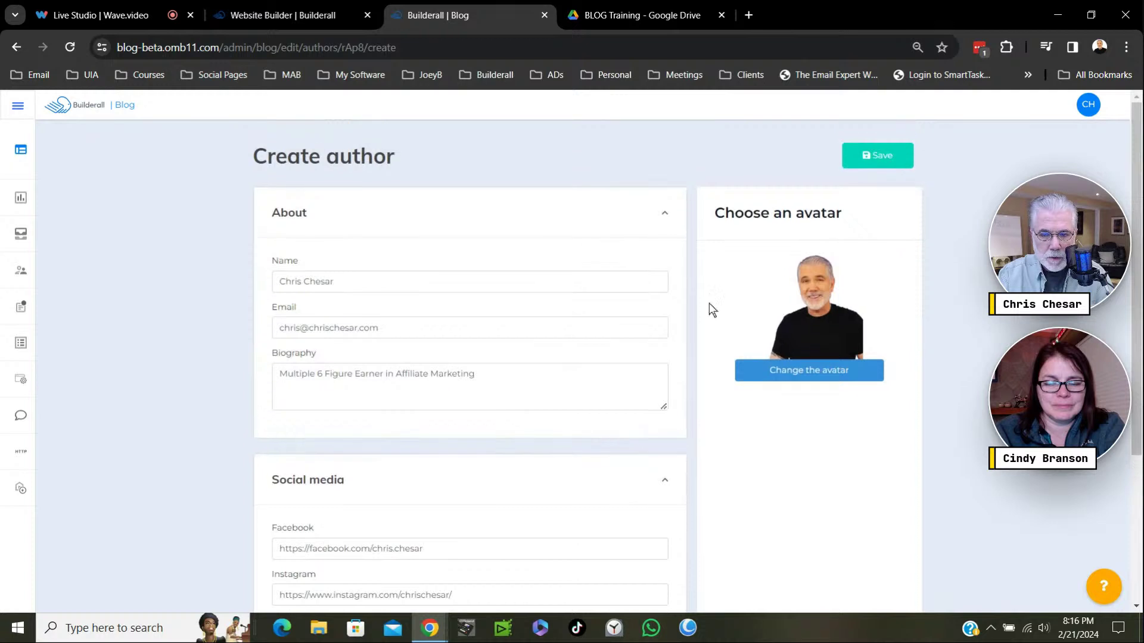
left_click(872, 162)
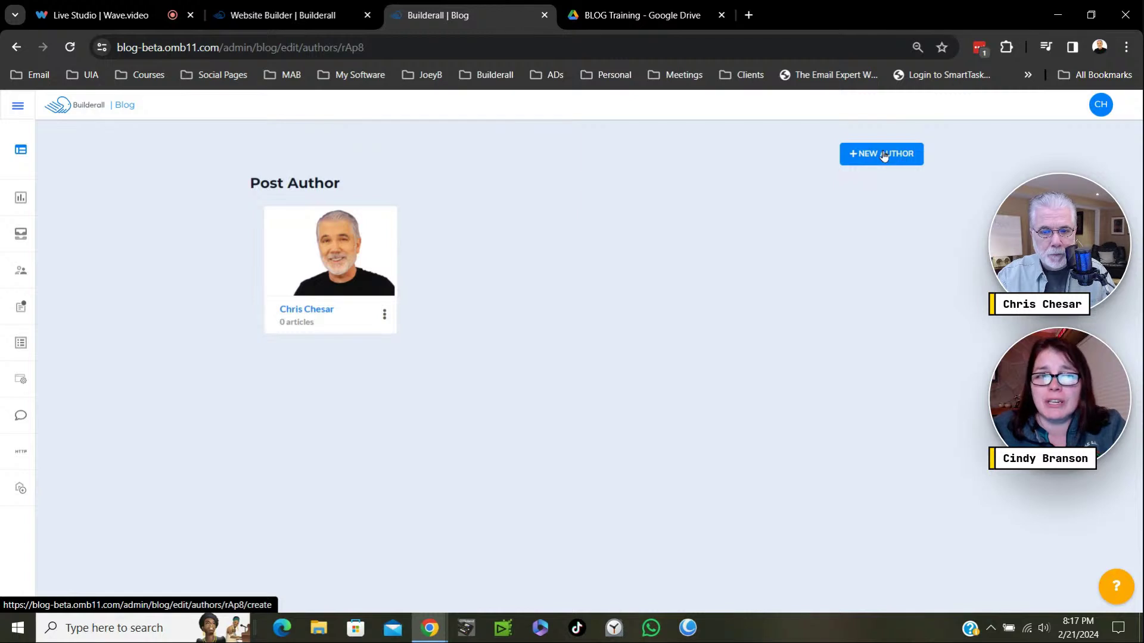
Reopen the author's details, check the social media links, and save without changes.
left_click(415, 356)
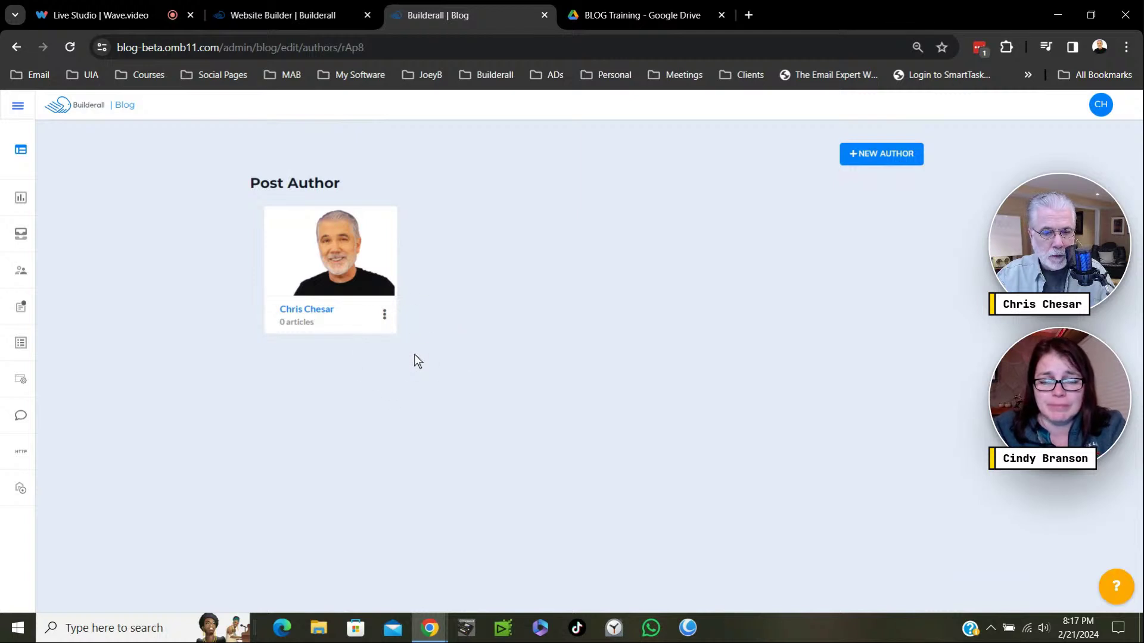
left_click(386, 317)
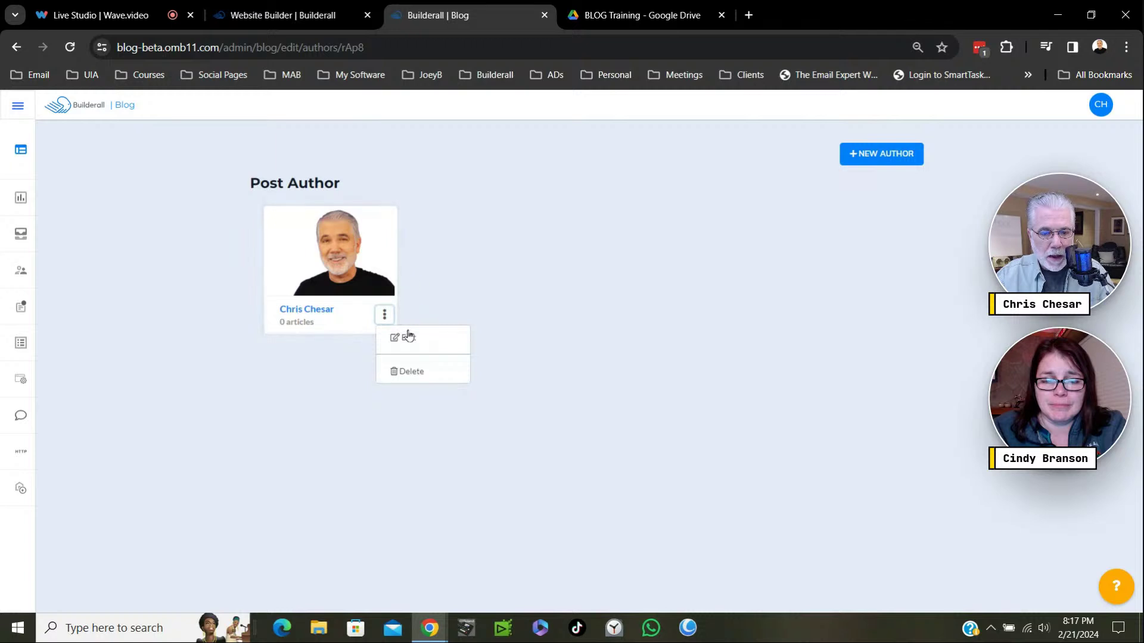
left_click(409, 344)
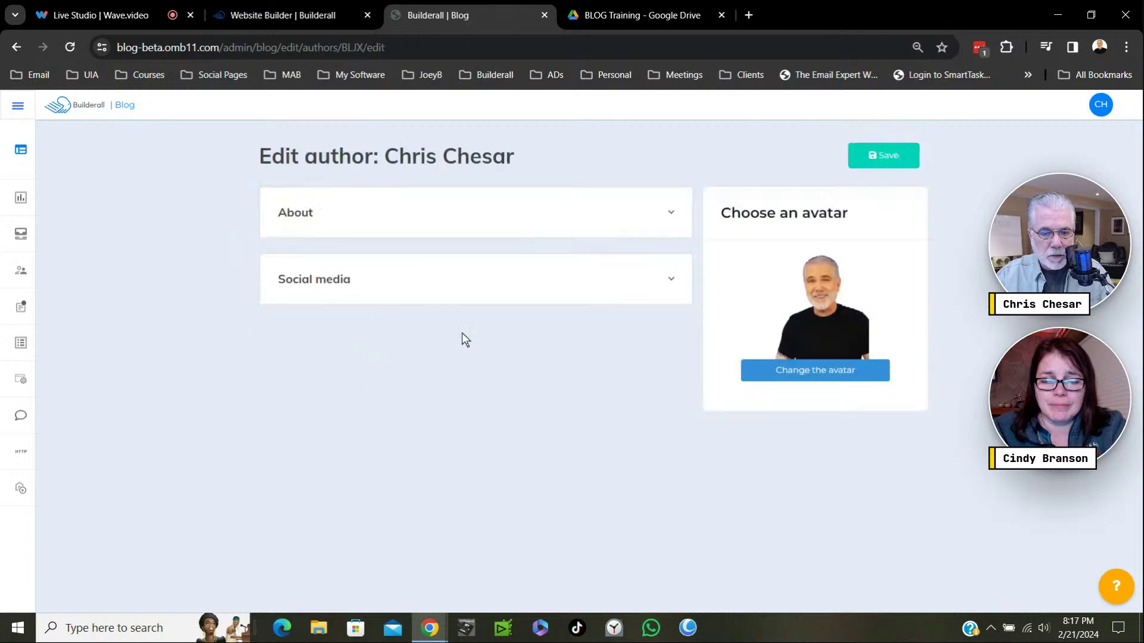
left_click(508, 288)
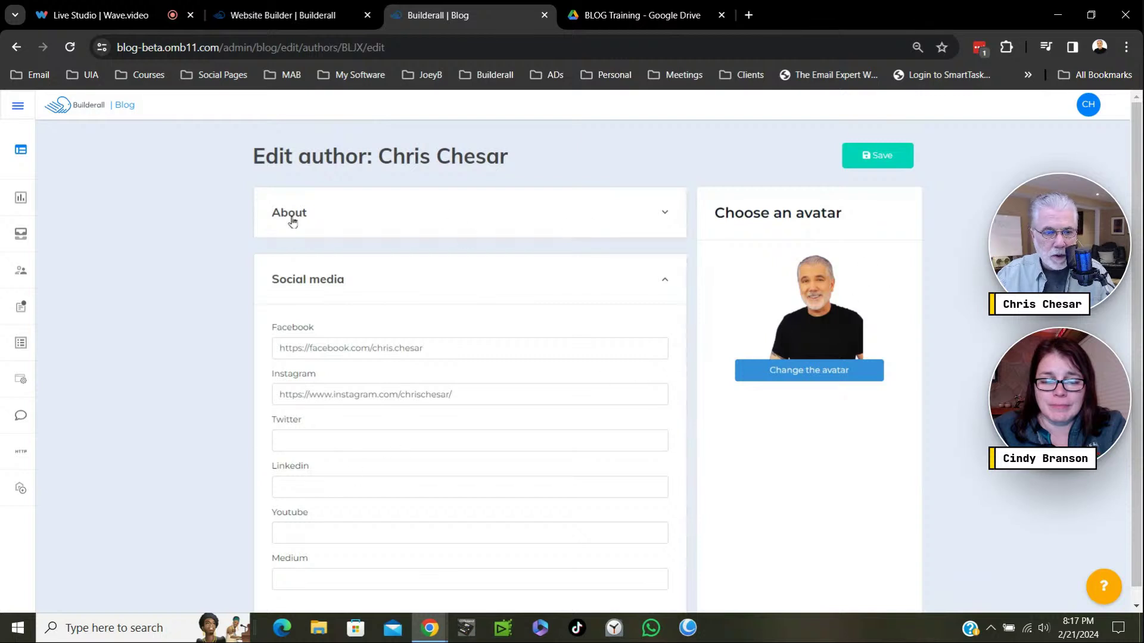
left_click(862, 159)
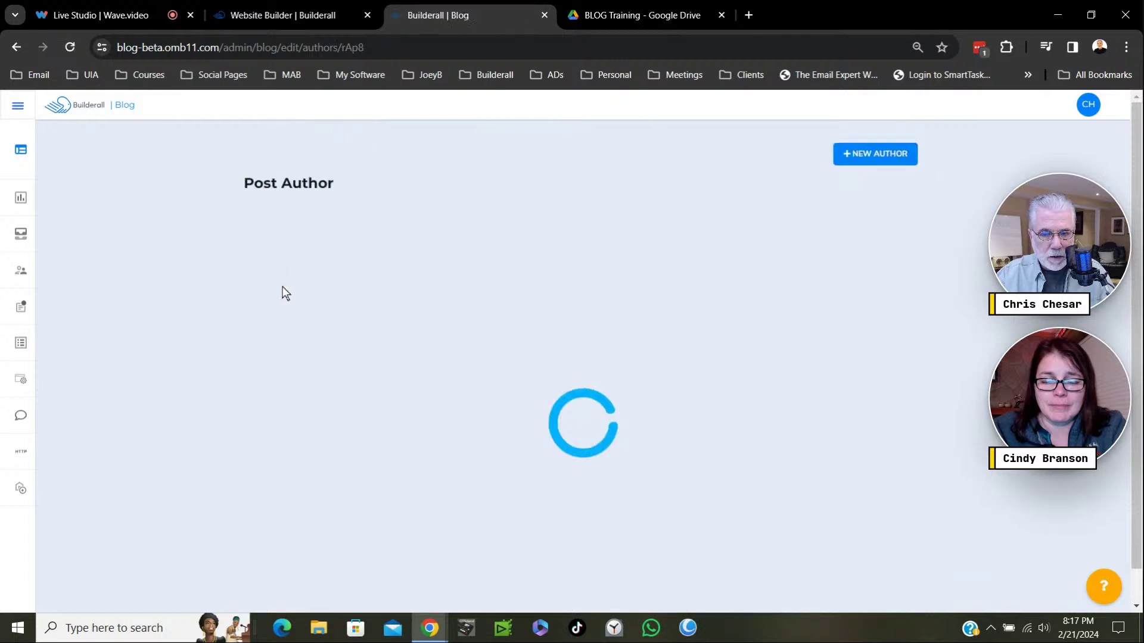
Expand the left sidebar and go to the Affiliate Marketing blog's Posts page.
mouse_move(28, 247)
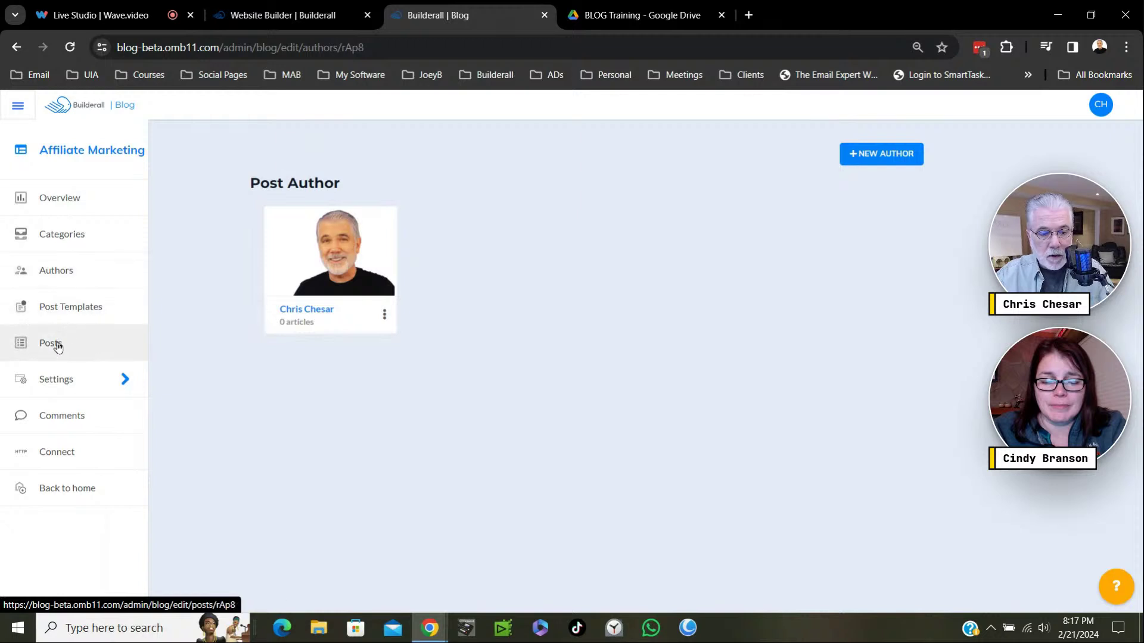
mouse_move(91, 383)
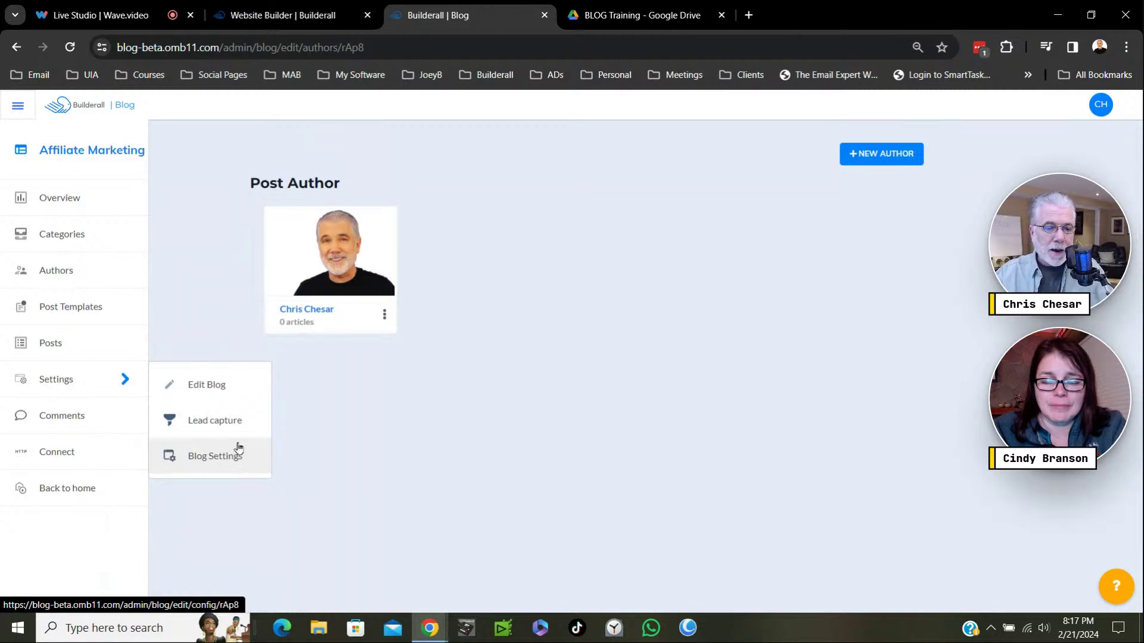
left_click(67, 345)
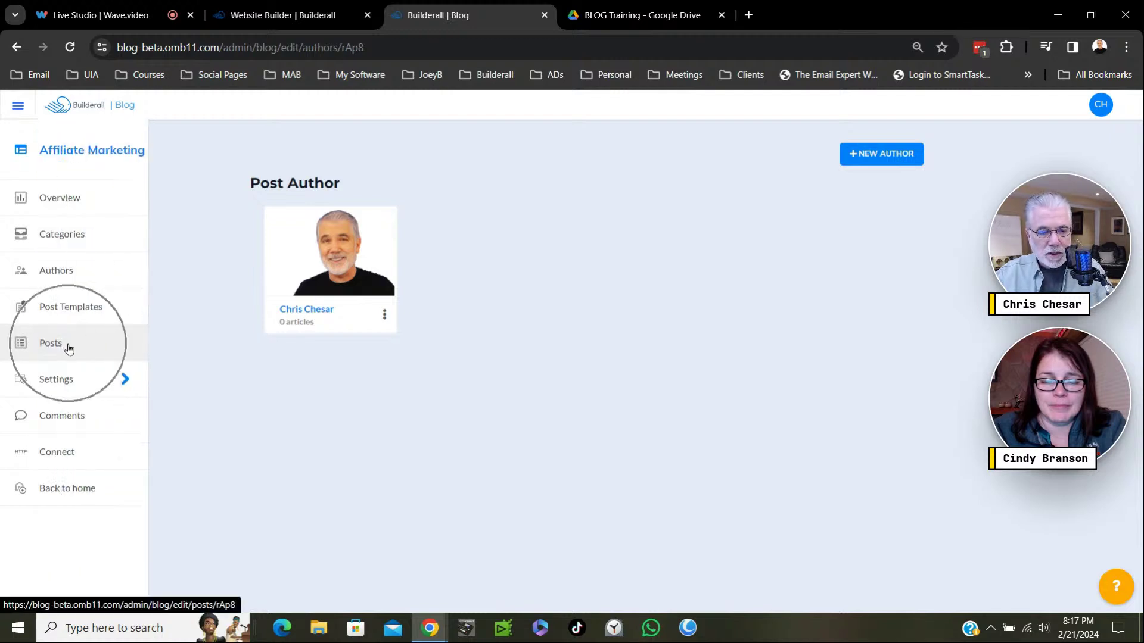
left_click(65, 350)
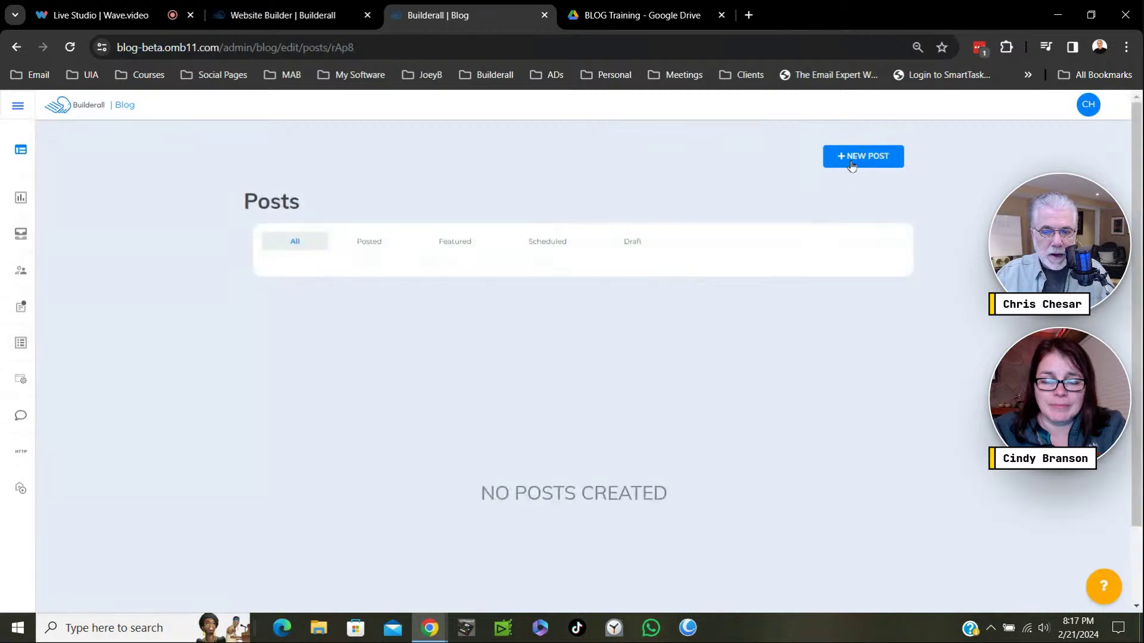
Start a new post, then switch to the BLOG Training Google Drive tab.
left_click(852, 160)
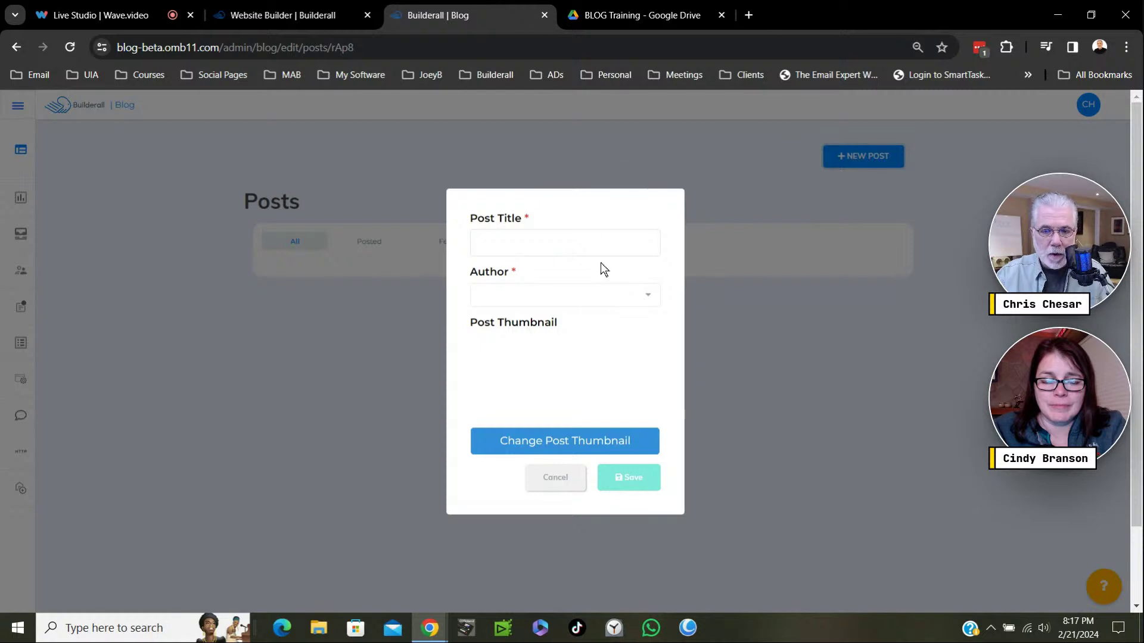
left_click(641, 15)
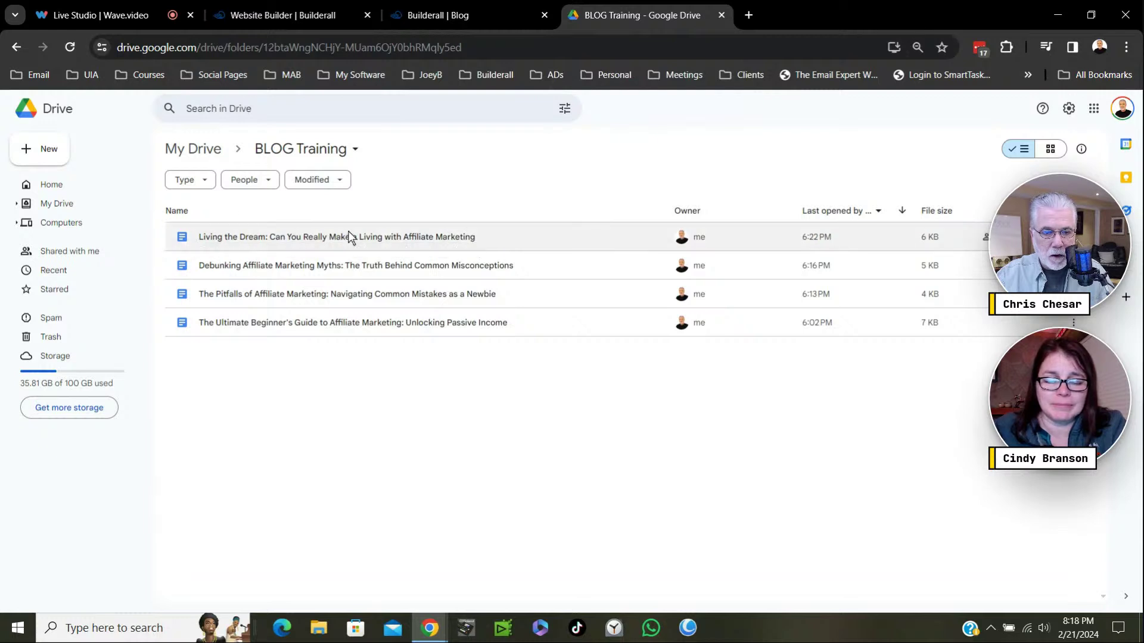
Open The Ultimate Beginner's Guide document and select and copy its title through 'Affiliate Marketing'.
double_click(343, 323)
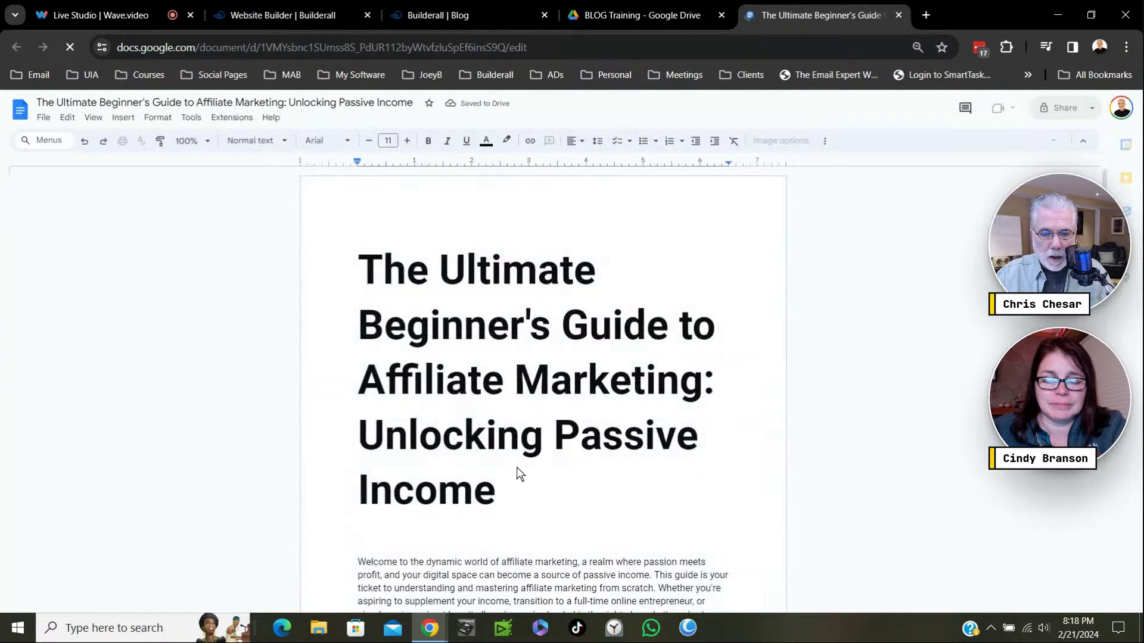
left_click(703, 386)
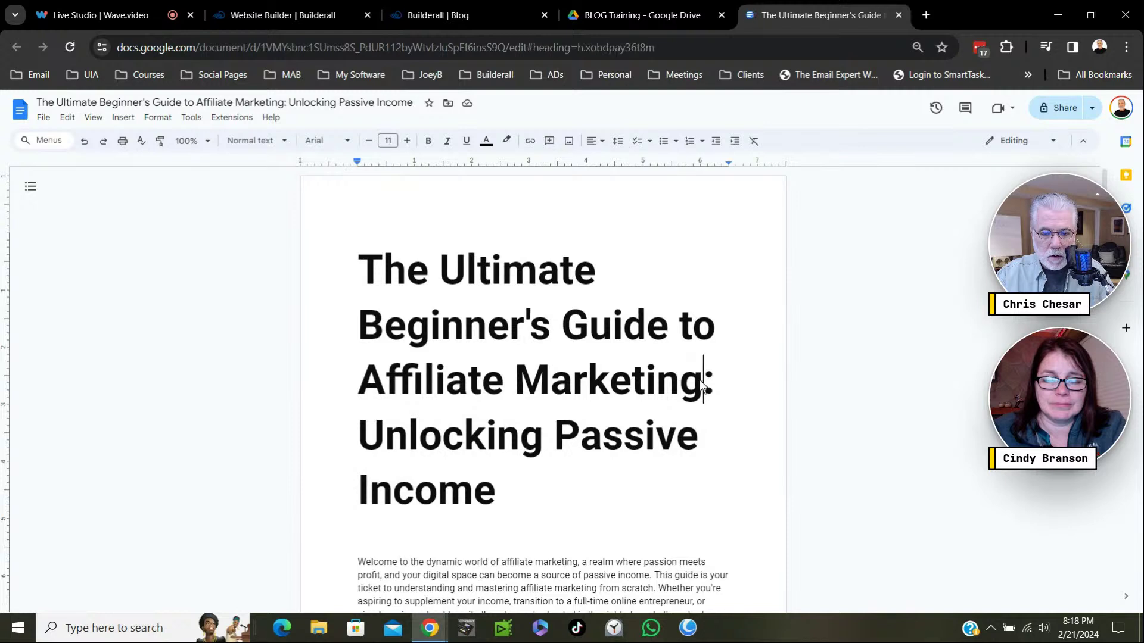
left_click_drag(703, 385, 354, 301)
key("ctrl+c")
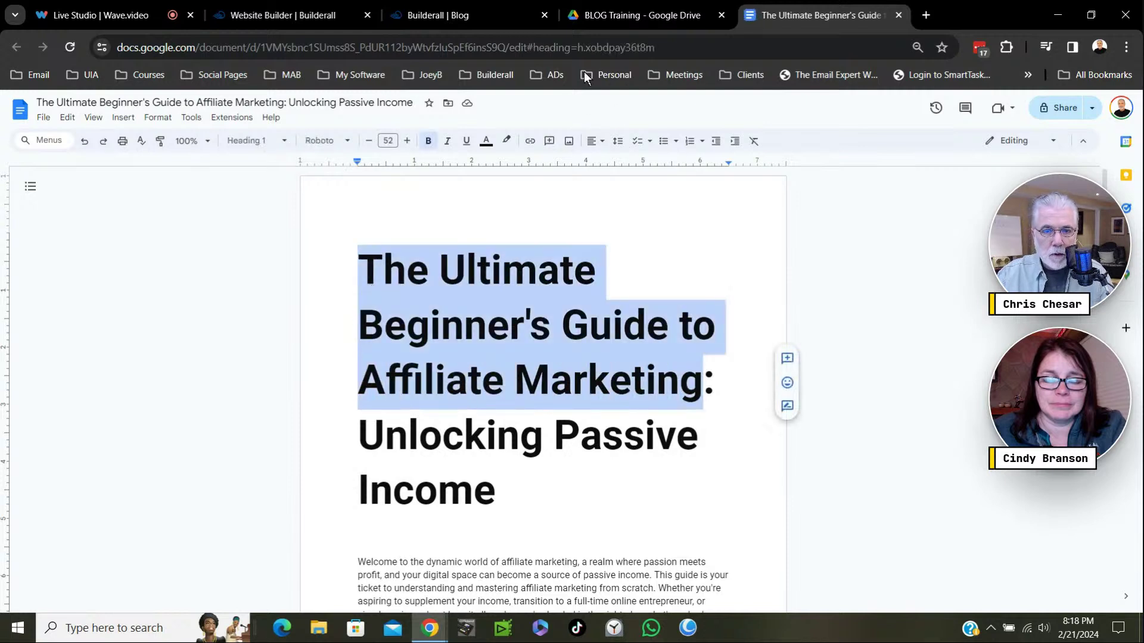
left_click_drag(780, 13, 633, 9)
Paste 'The Ultimate Beginner's Guide to Affiliate Marketing' as the post title and assign the author.
left_click(429, 15)
left_click(484, 238)
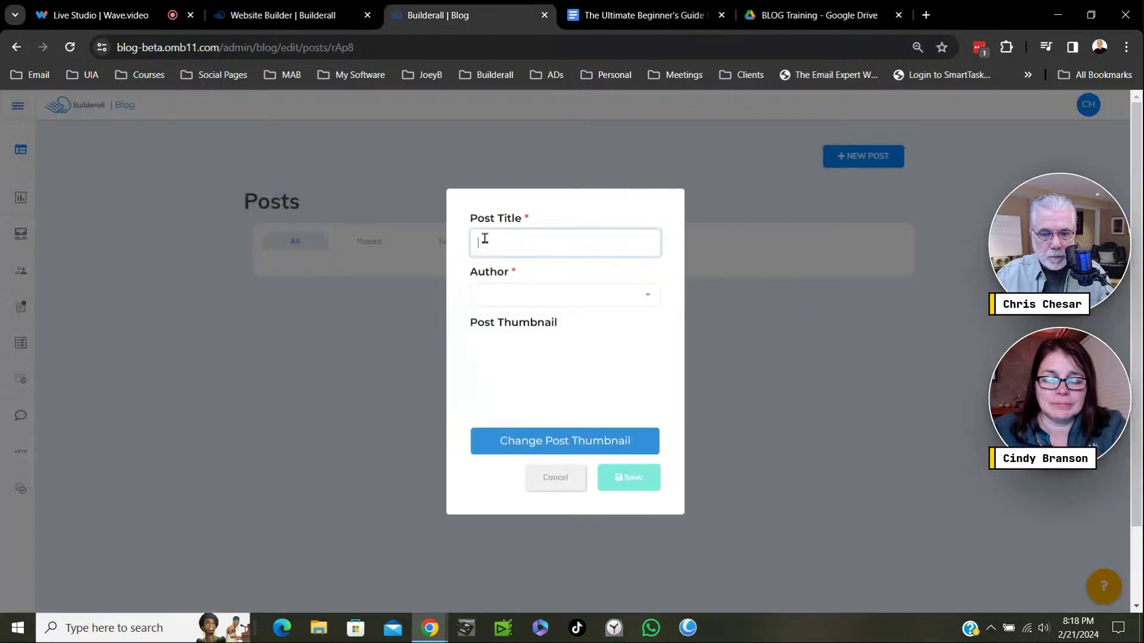
key("ctrl+v")
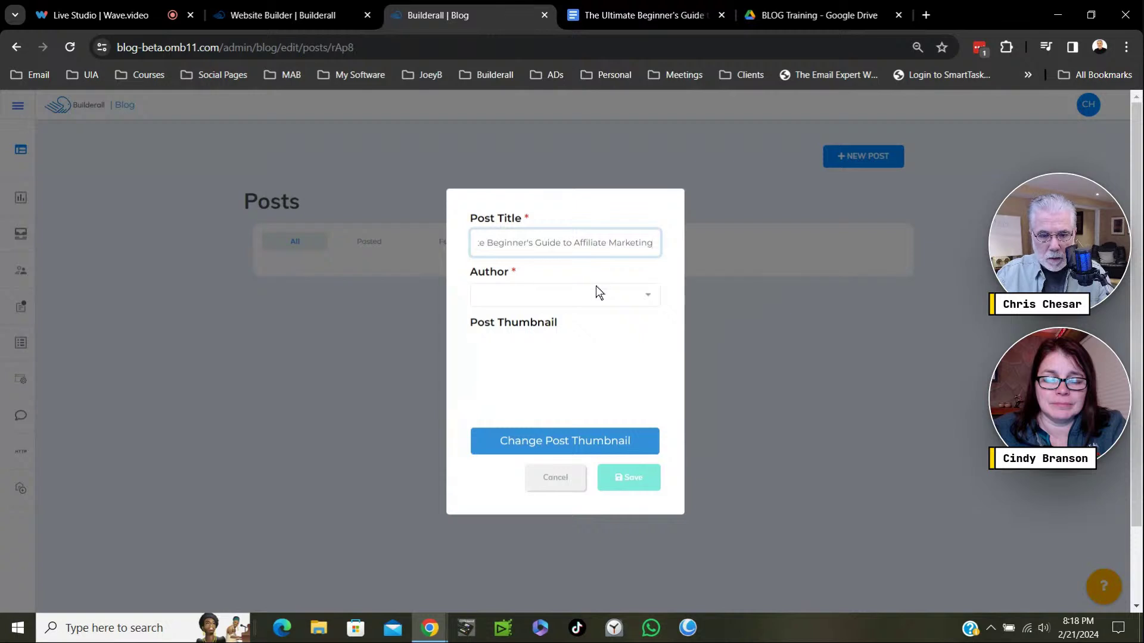
left_click(514, 296)
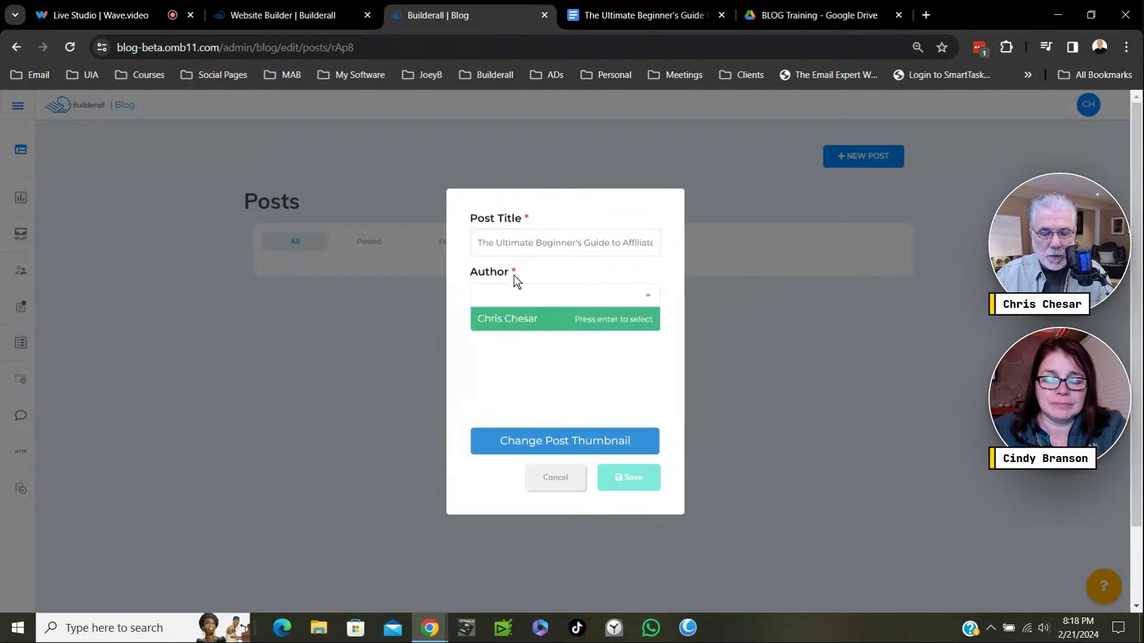
key("ctrl+plus")
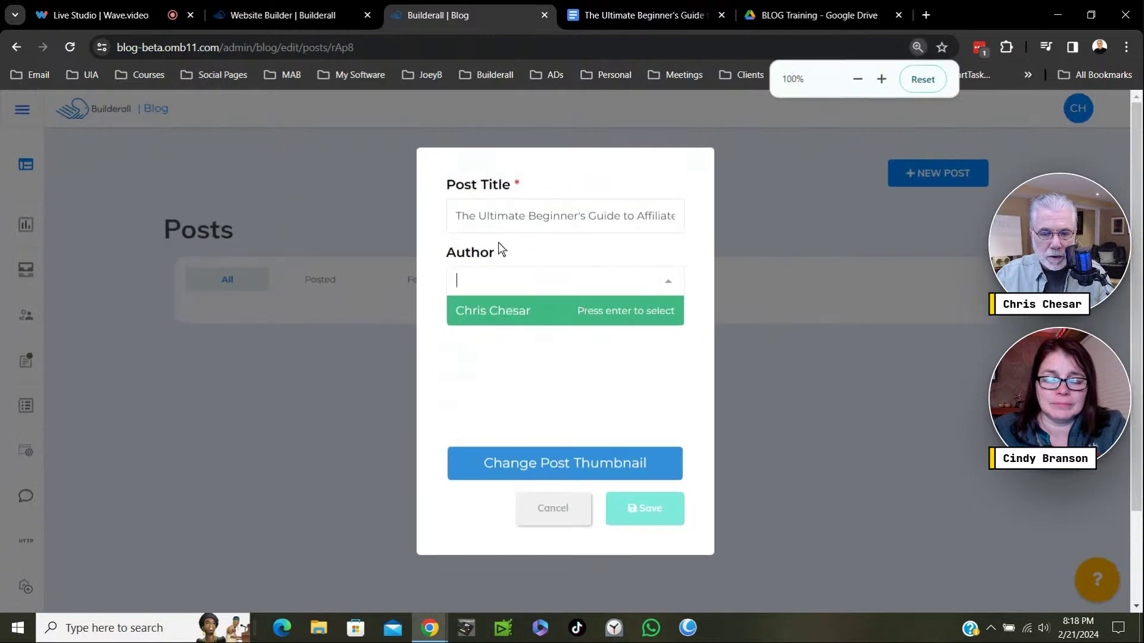
left_click(539, 316)
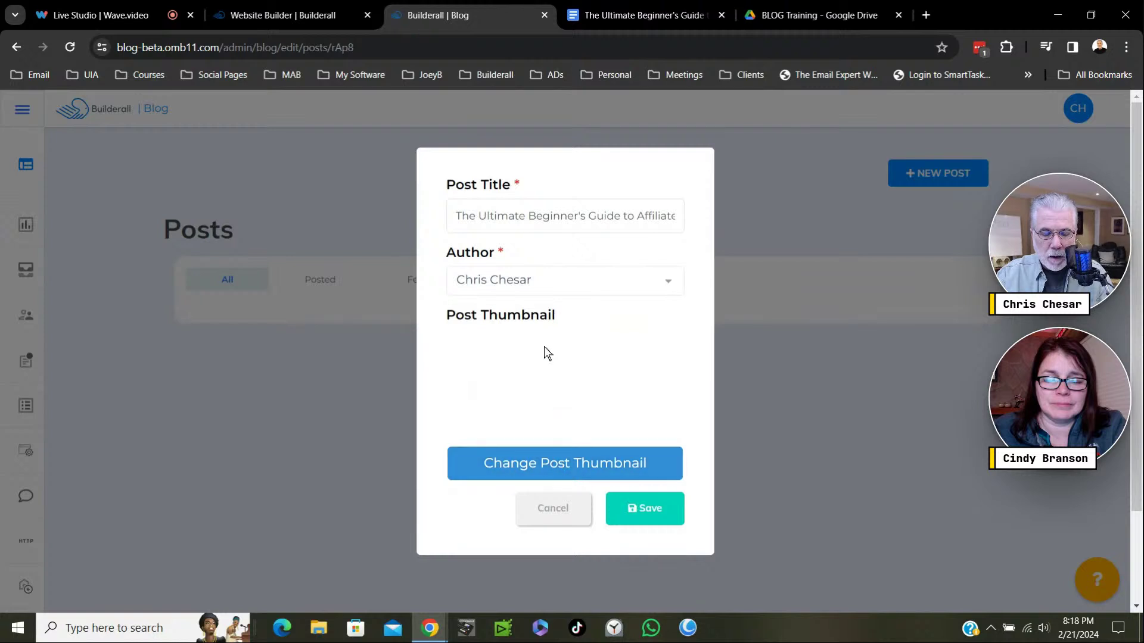
Set the Become an Affiliate image as the post thumbnail and save the post.
left_click(571, 463)
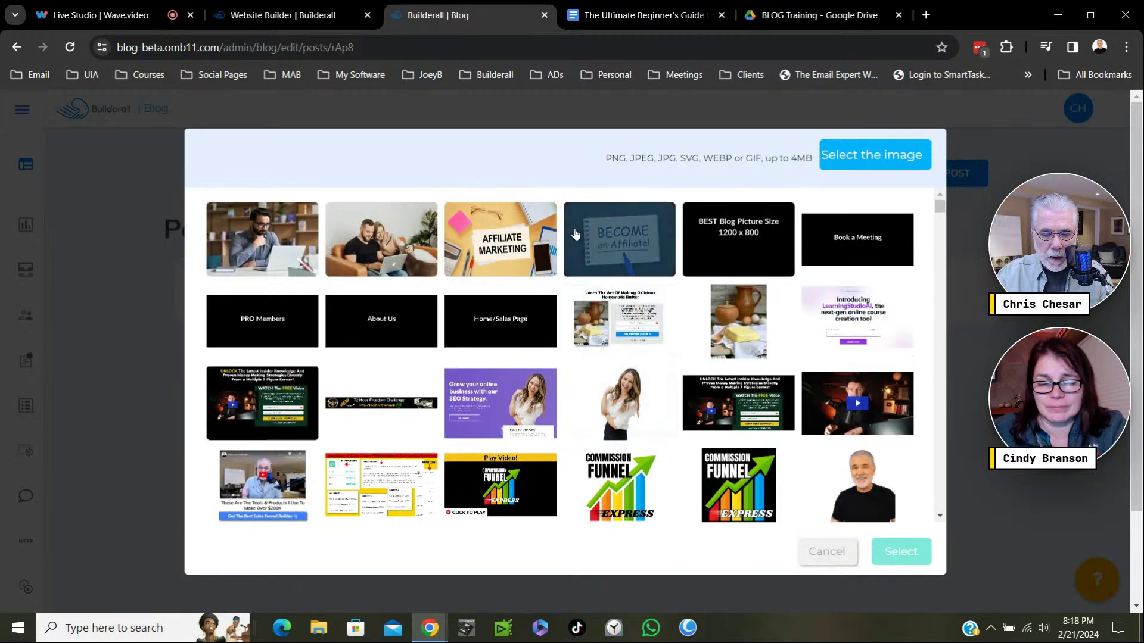
left_click(624, 238)
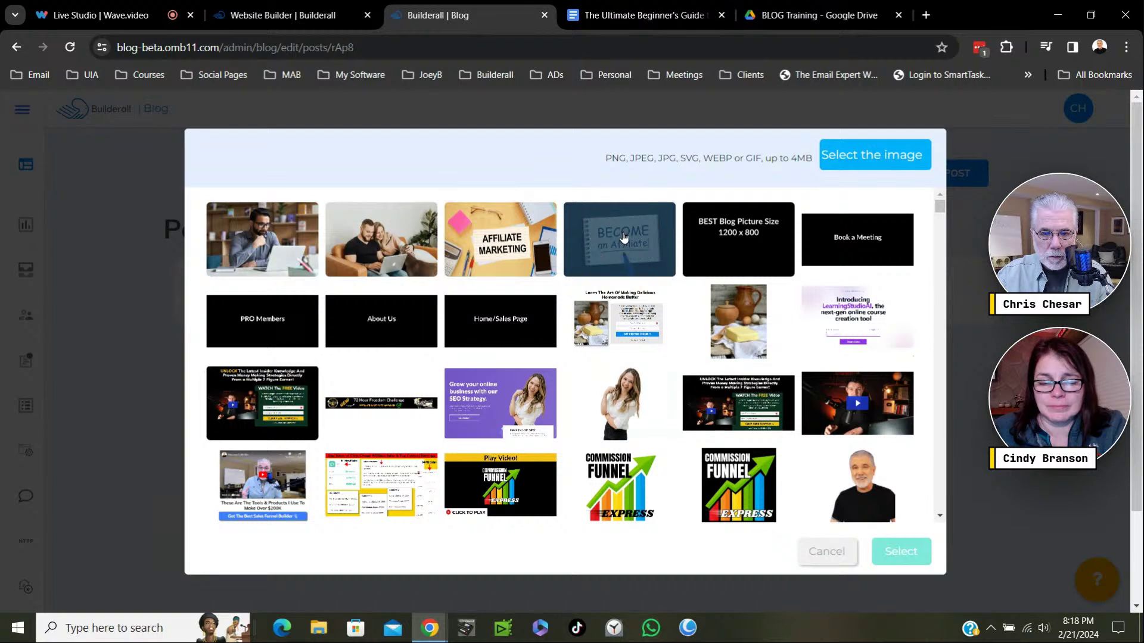
left_click(902, 553)
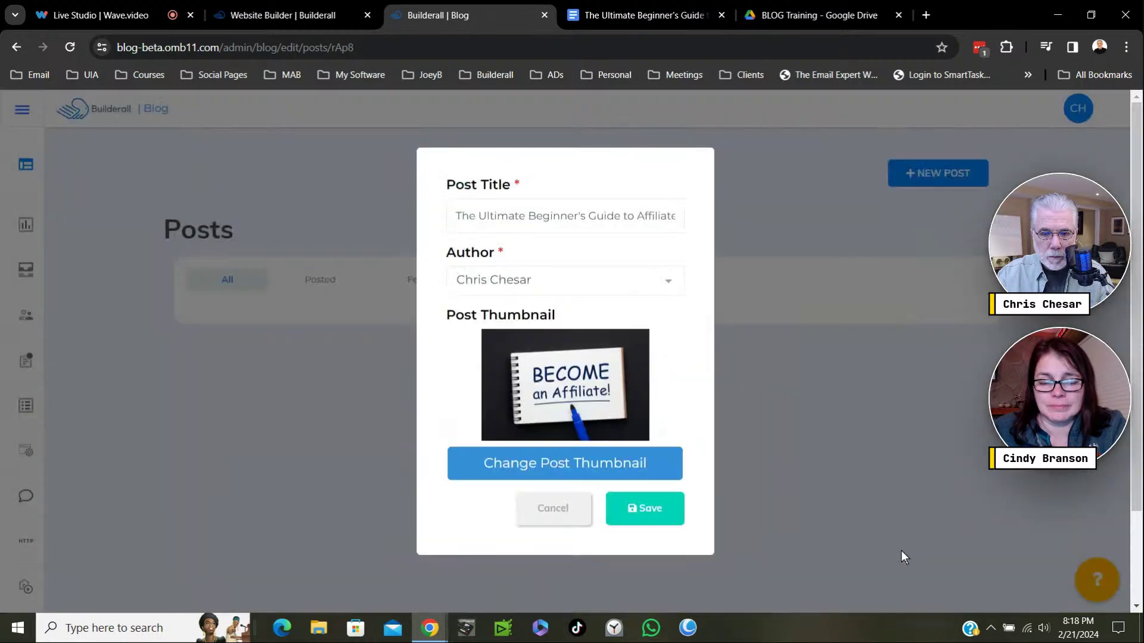
left_click(654, 517)
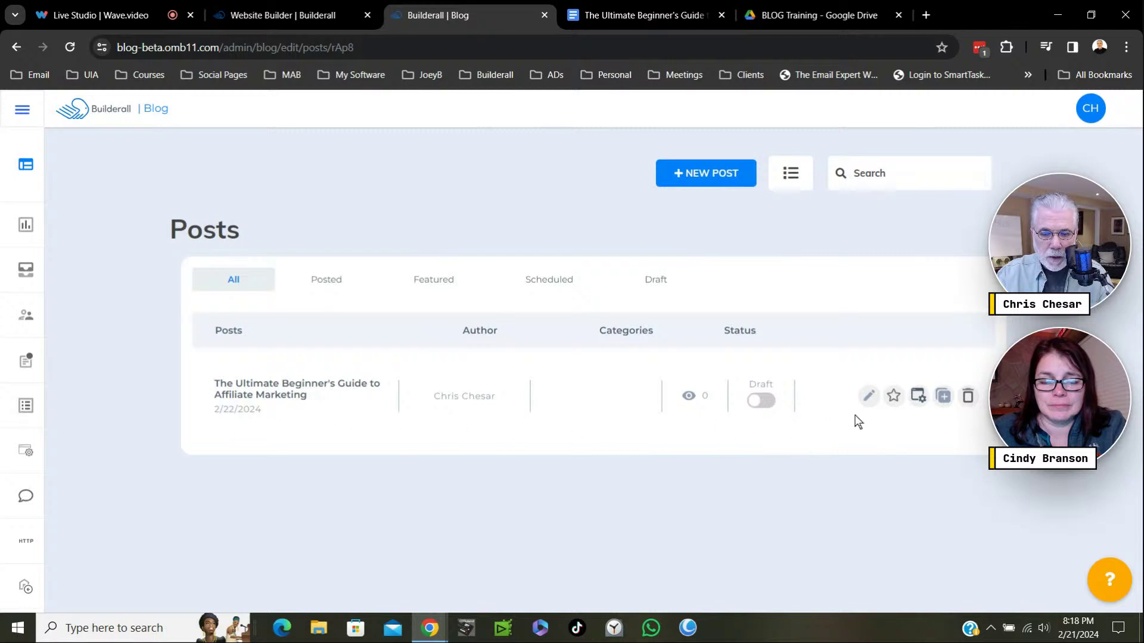
Open the new post in the editor and review its example content against the guide document.
left_click(867, 399)
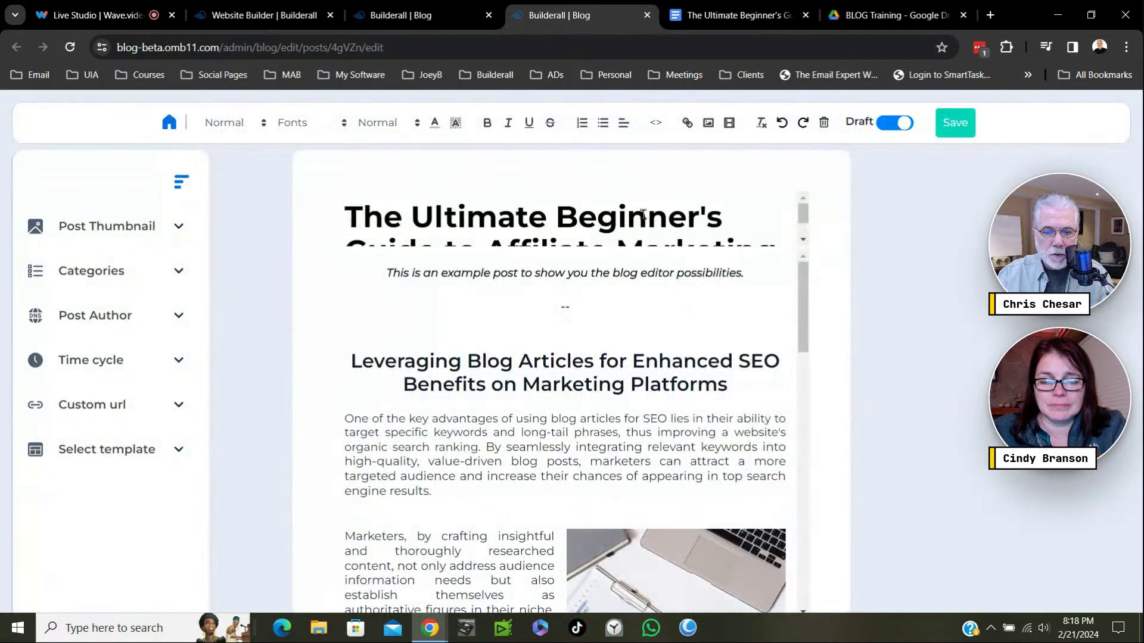
scroll(721, 228, "down", 1)
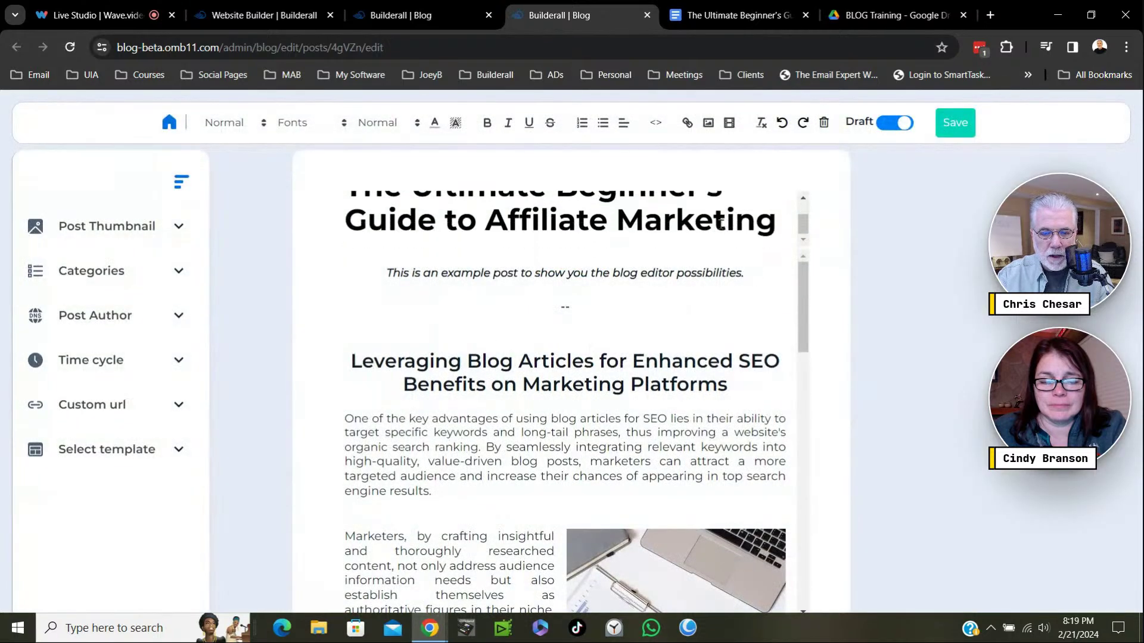
scroll(721, 228, "up", 1)
scroll(721, 227, "down", 1)
left_click_drag(743, 383, 349, 360)
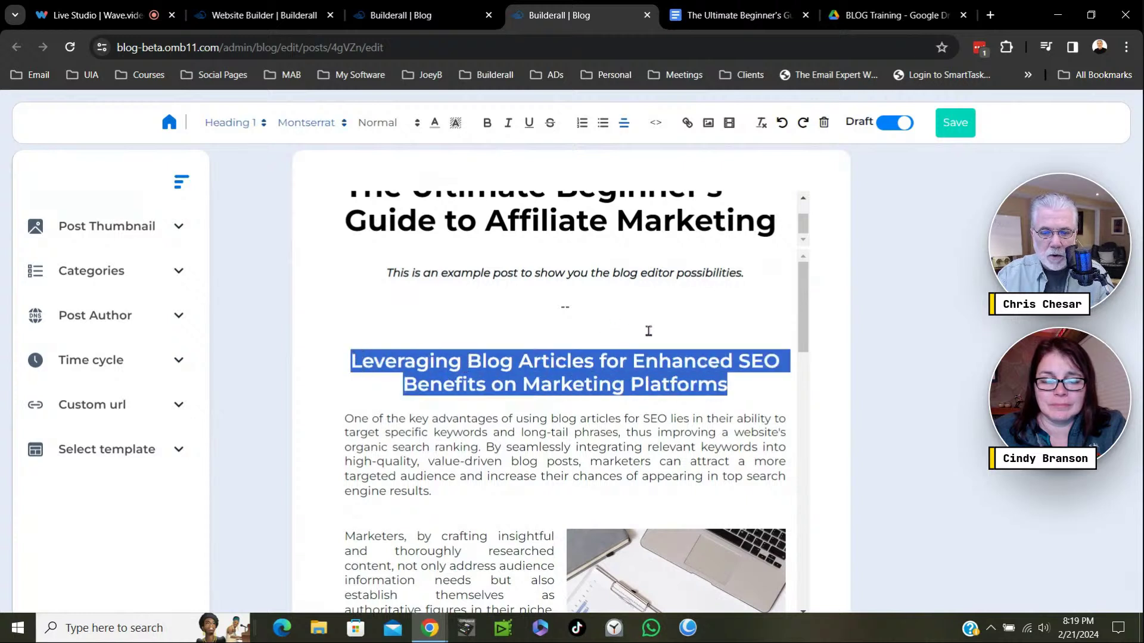
scroll(715, 227, "up", 1)
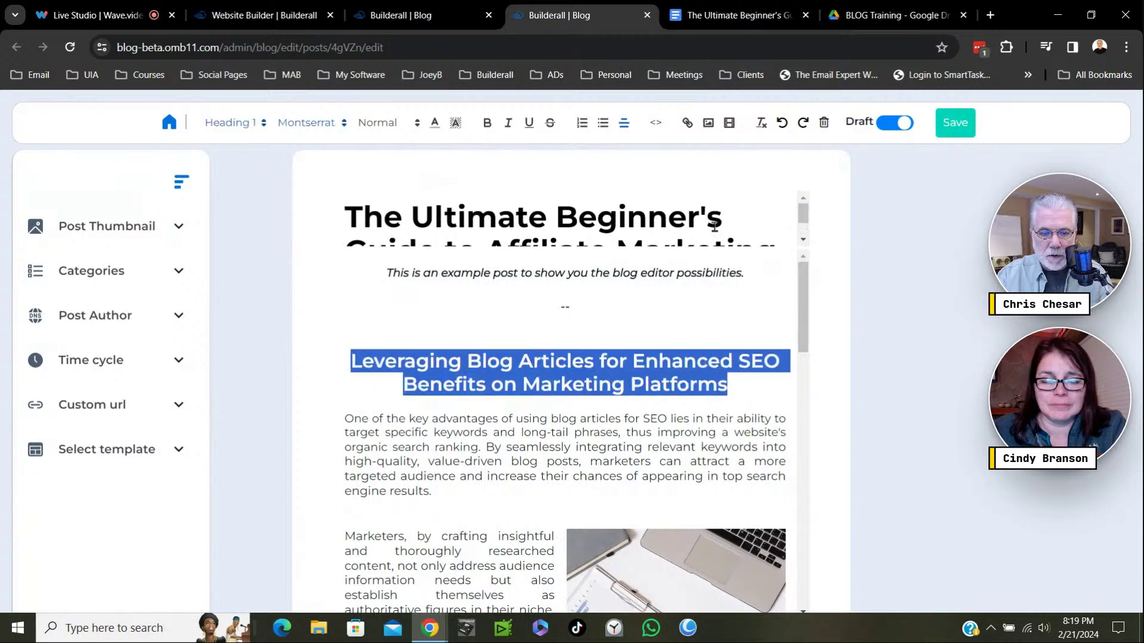
scroll(804, 229, "down", 1)
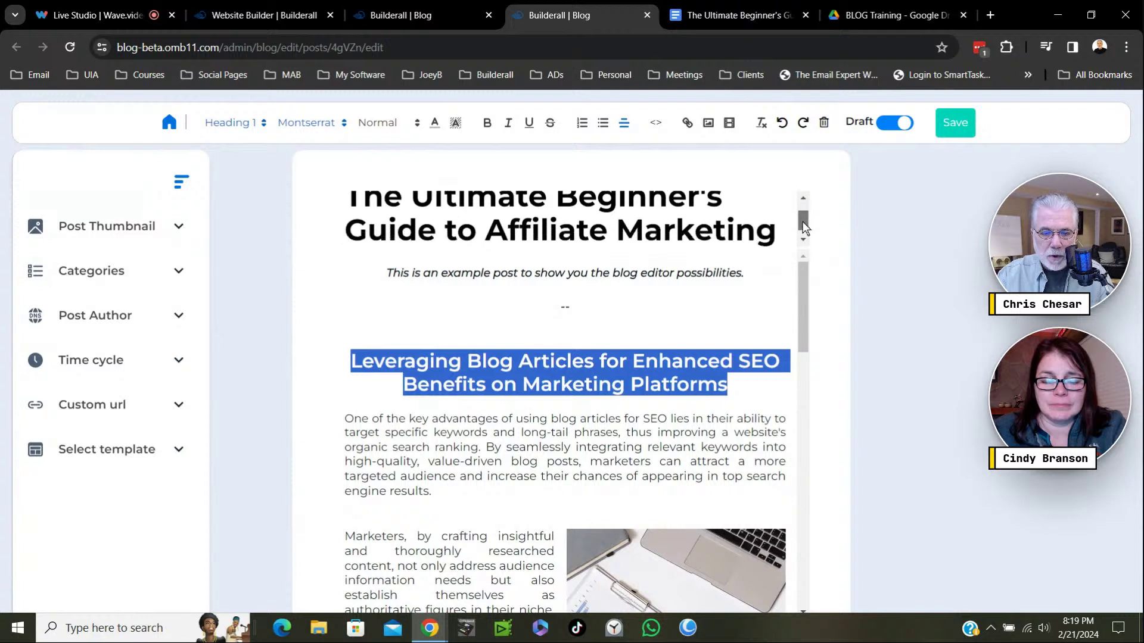
left_click_drag(805, 228, 810, 234)
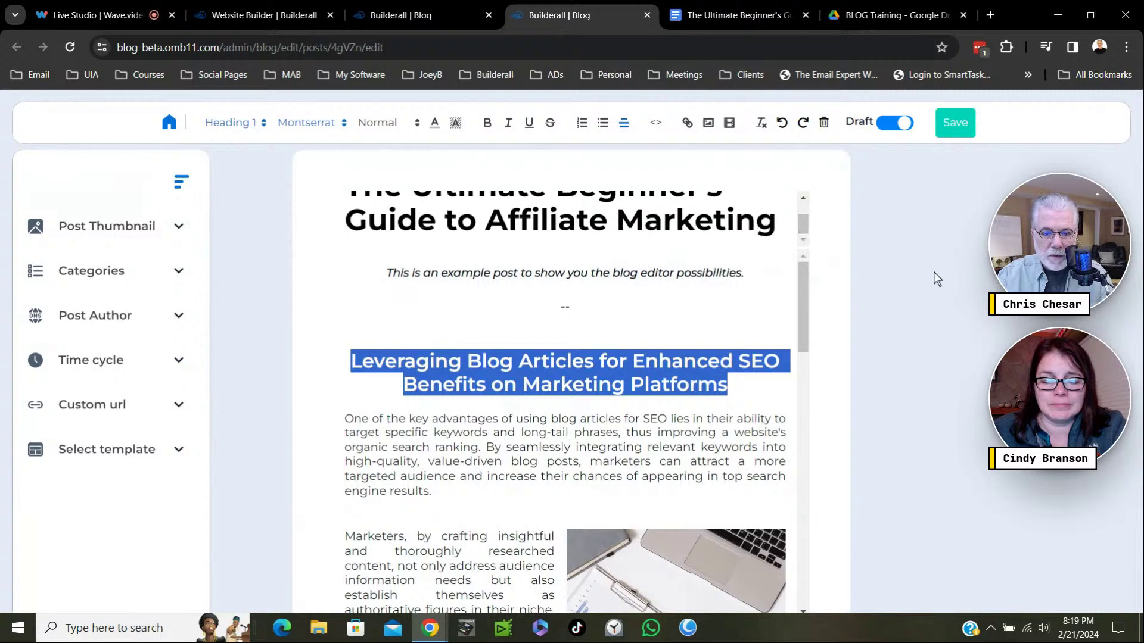
left_click(721, 13)
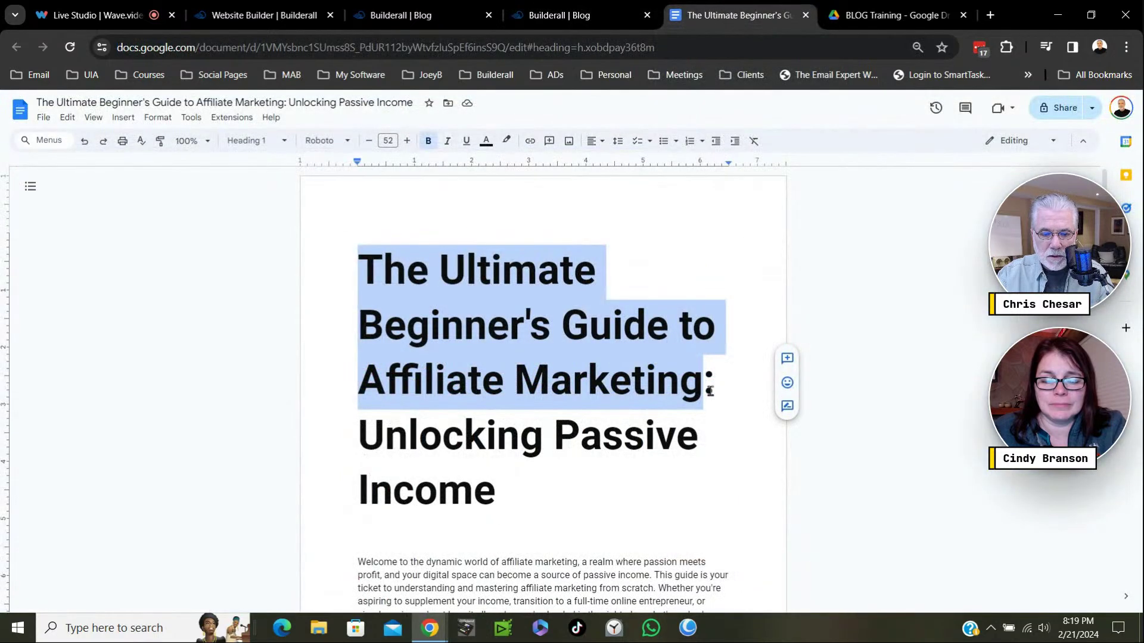
scroll(713, 384, "down", 3)
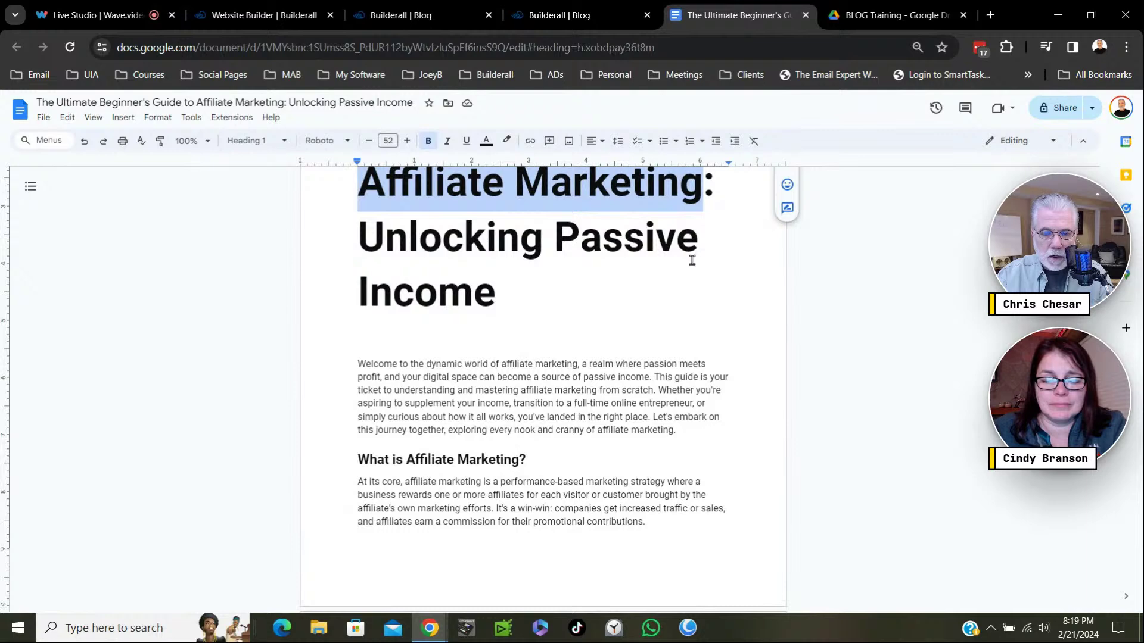
left_click(611, 22)
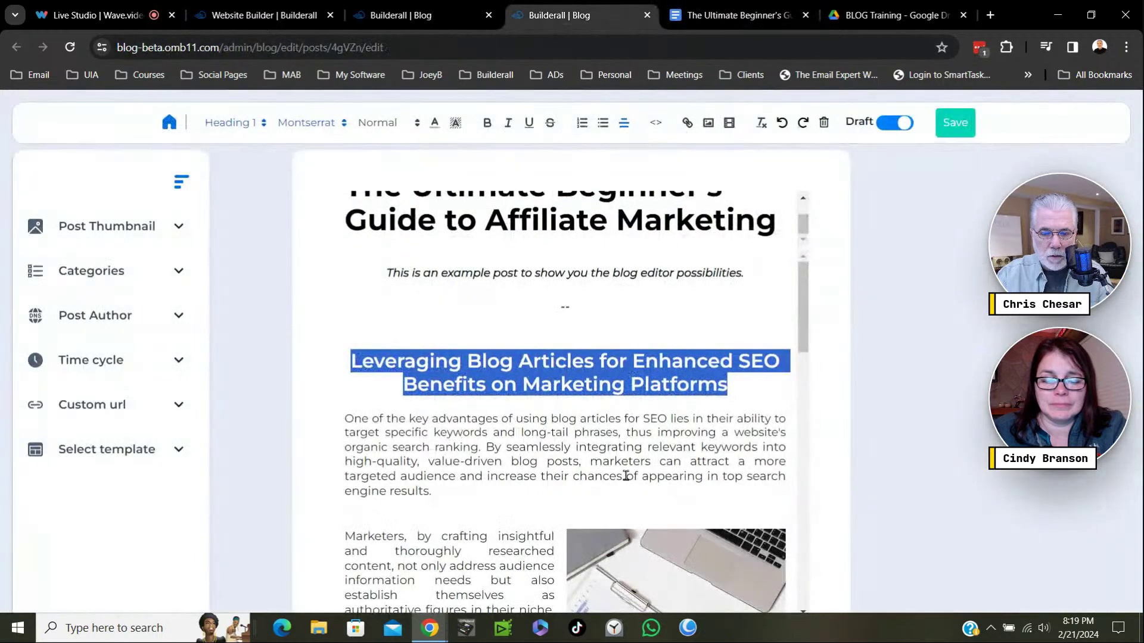
scroll(627, 474, "down", 4)
scroll(627, 474, "down", 1)
scroll(629, 473, "down", 10)
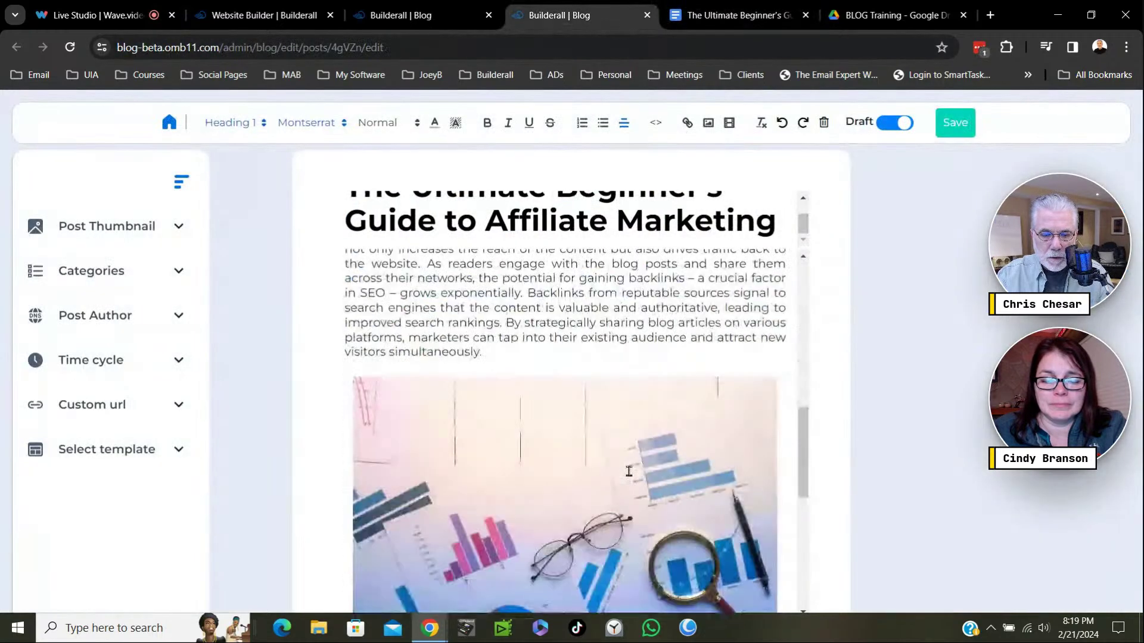
scroll(632, 468, "down", 1)
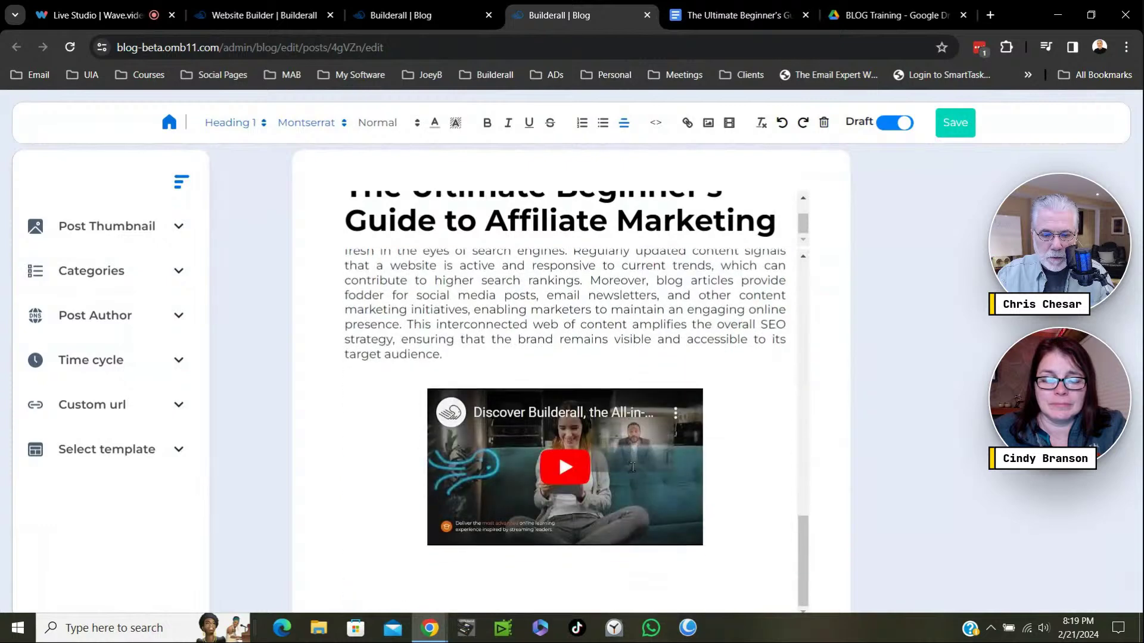
scroll(633, 468, "up", 12)
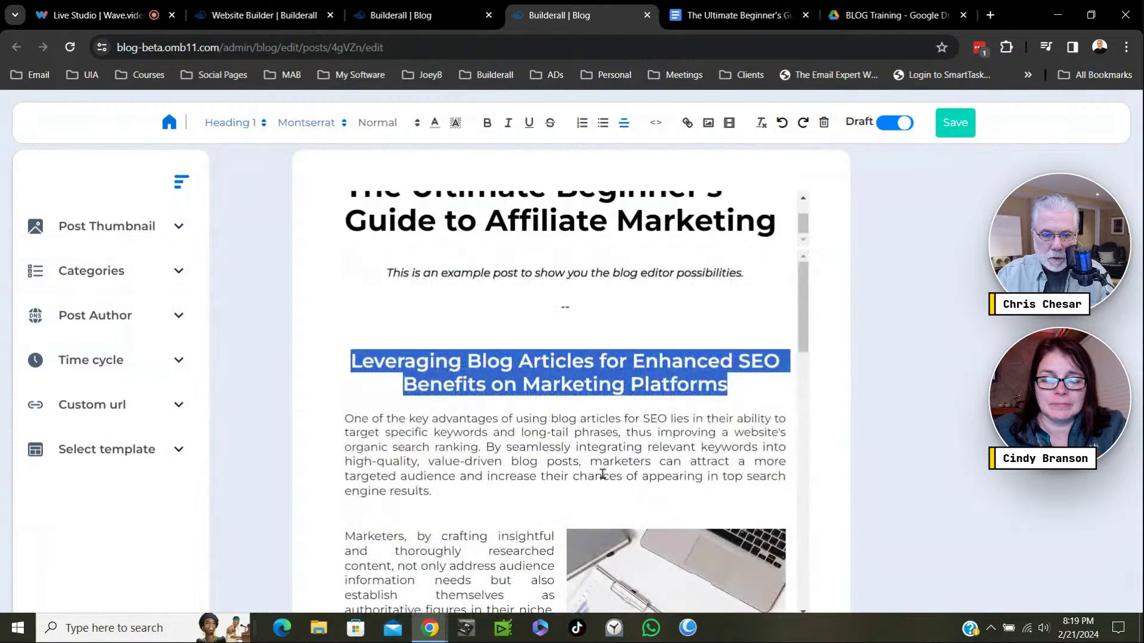
Select everything in the post body and delete it.
left_click(397, 365)
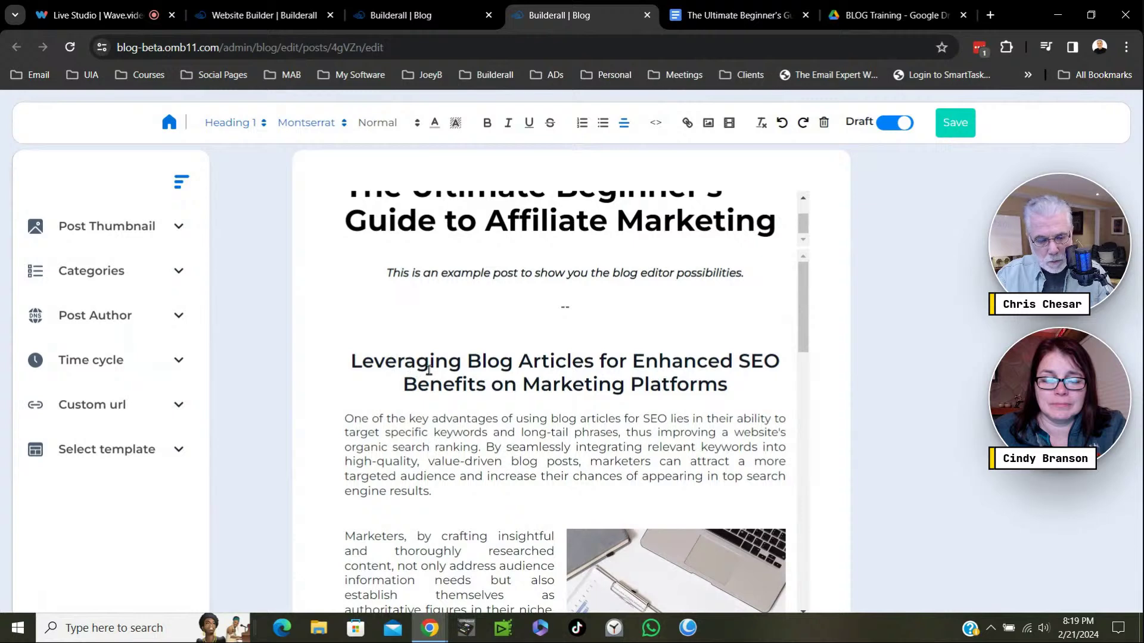
key("ctrl+a")
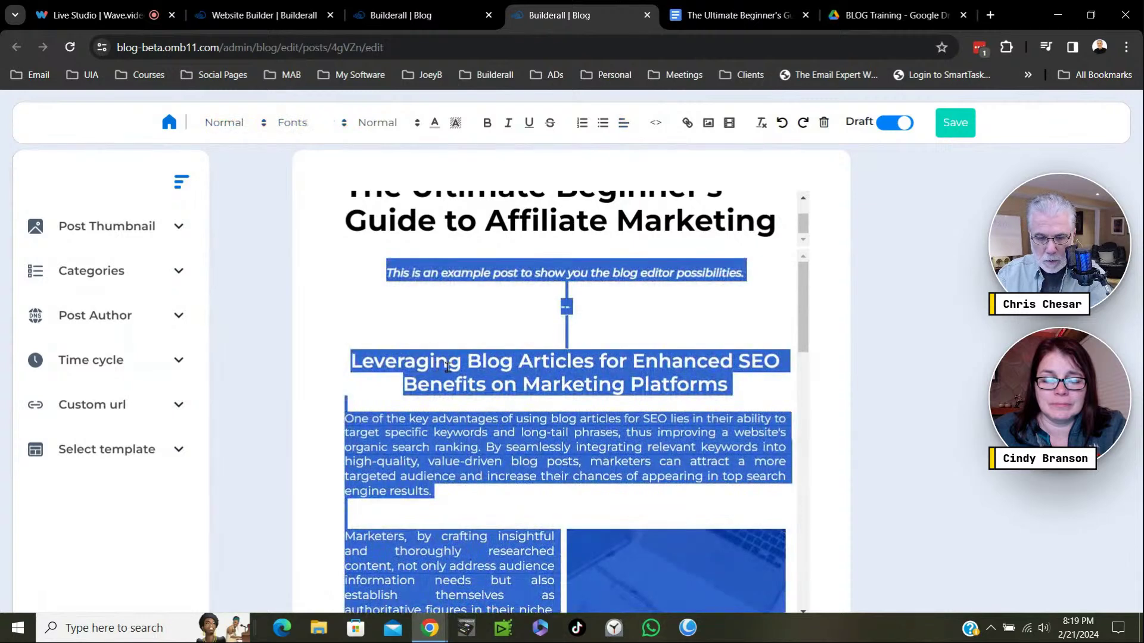
key("Delete")
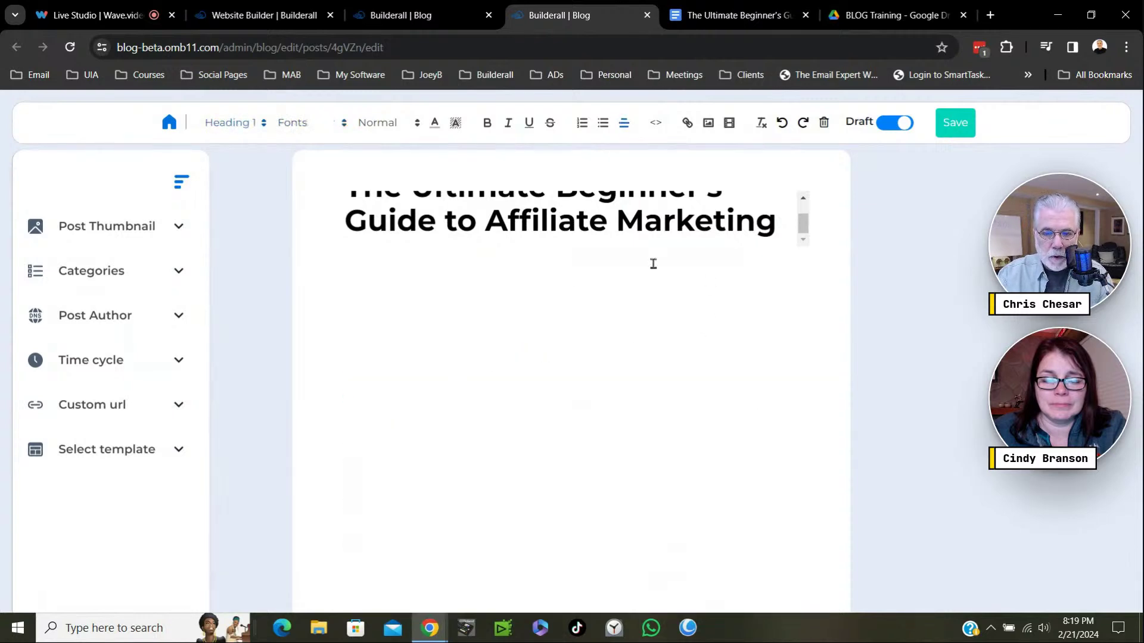
scroll(641, 237, "up", 1)
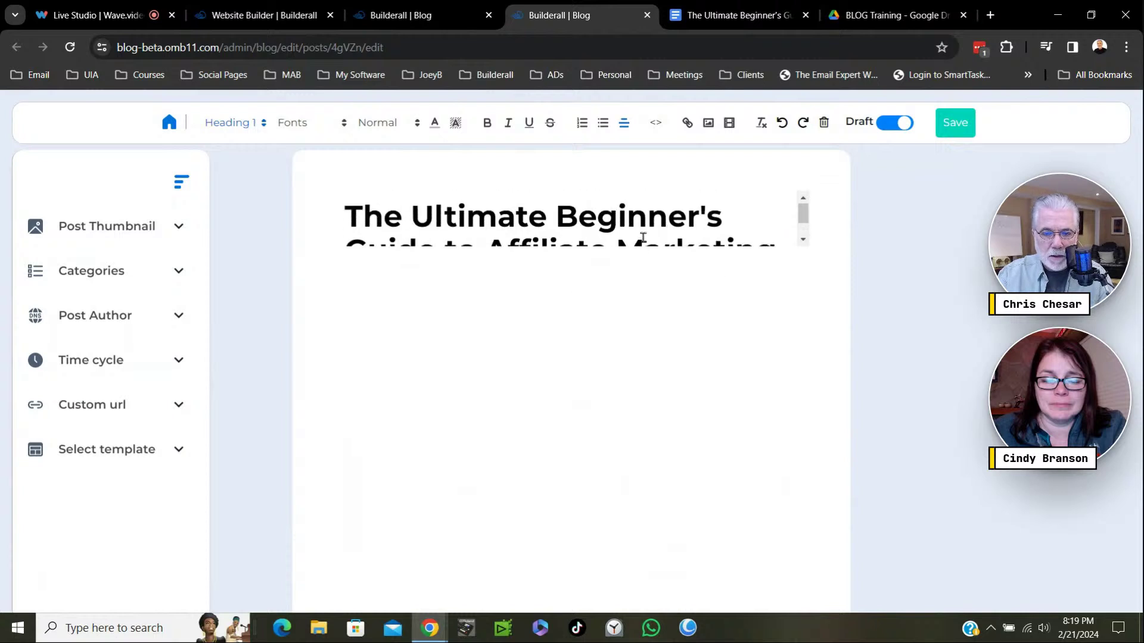
scroll(644, 238, "down", 1)
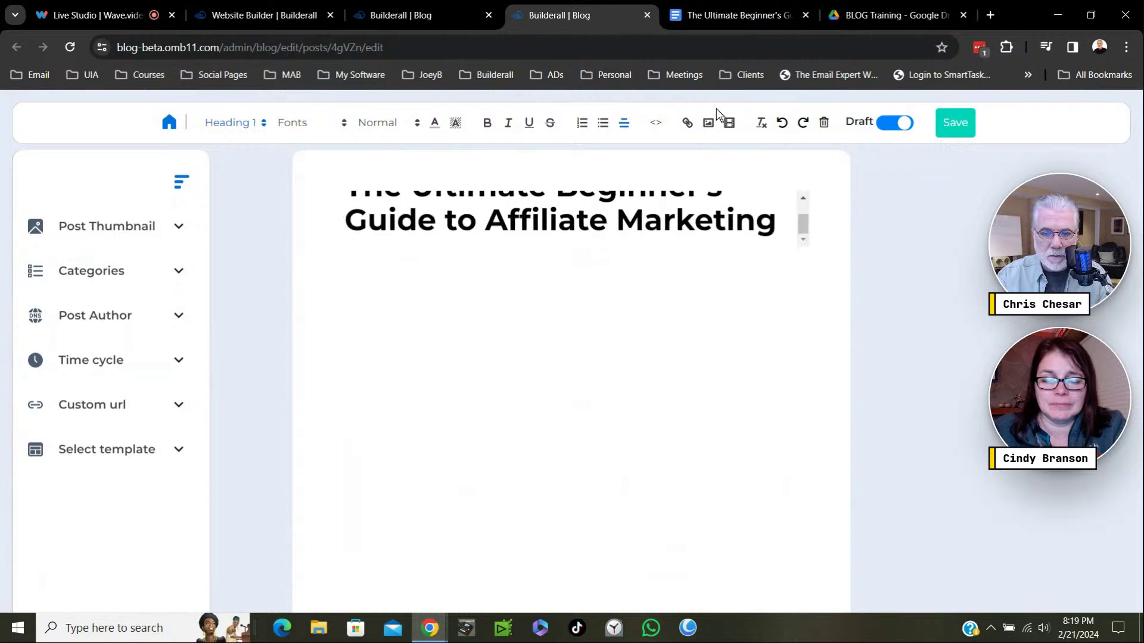
In Google Docs, select the article body from 'Welcome' through the closing 'Happy marketing' line.
left_click(738, 13)
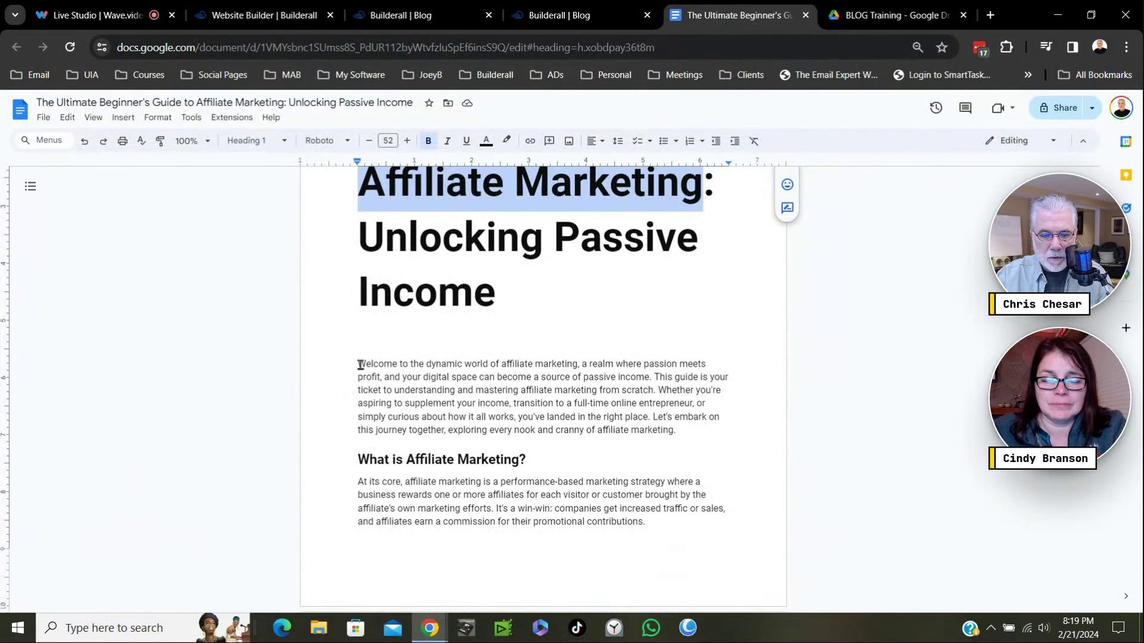
left_click_drag(357, 364, 683, 549)
left_click_drag(688, 599, 707, 564)
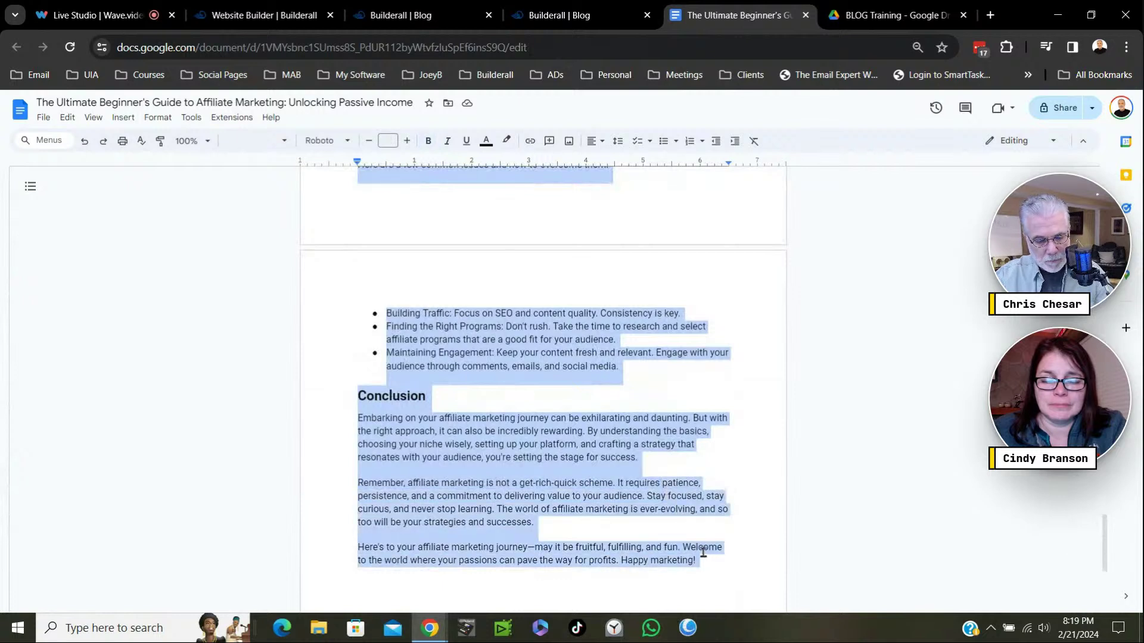
Paste the copied article into the empty Builderall blog post.
left_click(570, 15)
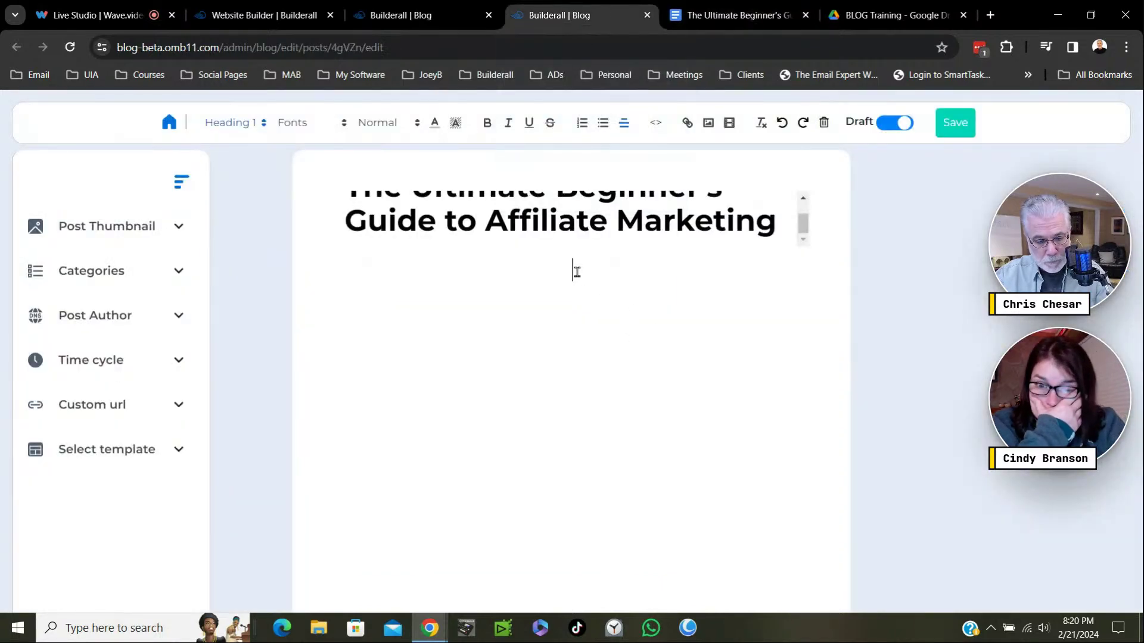
key("ctrl+v")
scroll(678, 358, "up", 5)
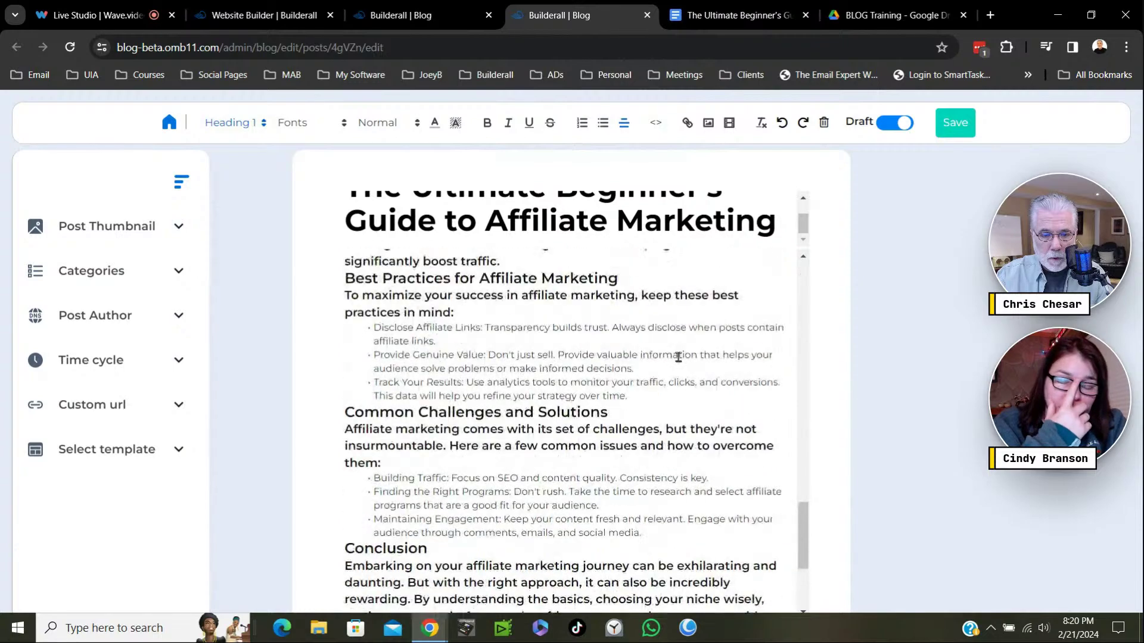
scroll(678, 357, "up", 15)
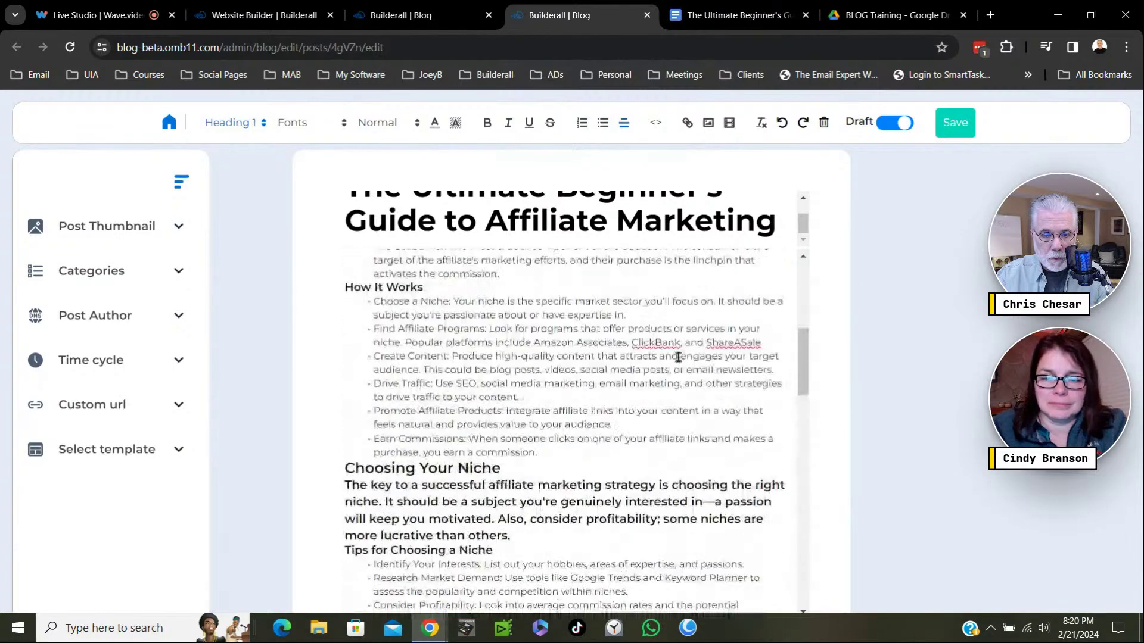
scroll(678, 357, "up", 3)
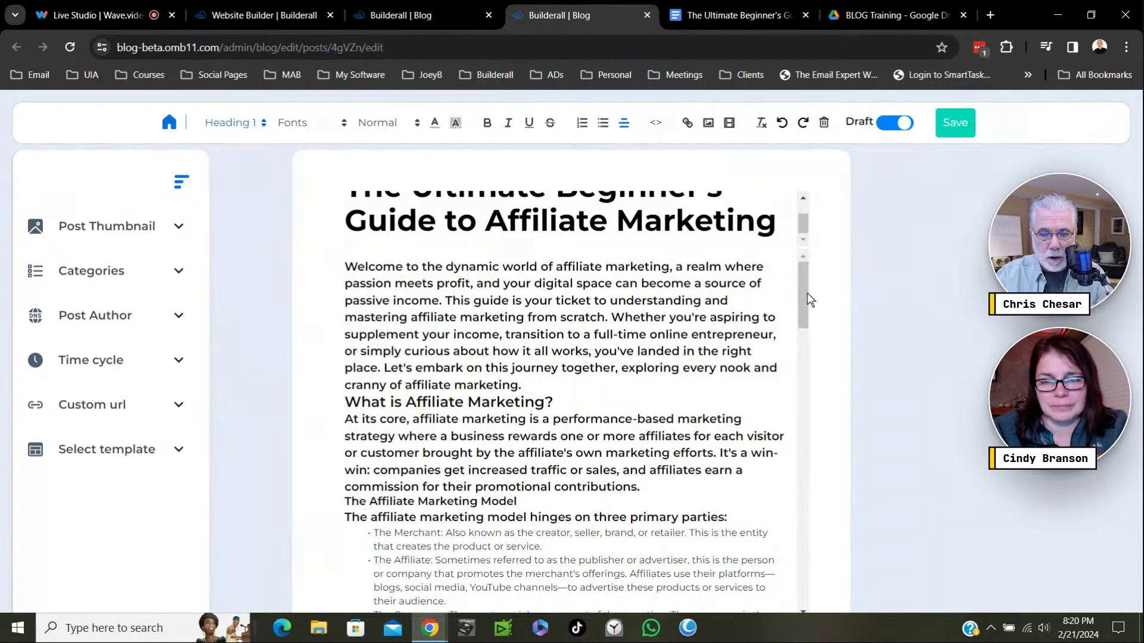
Add blank lines above and below the Welcome intro and below 'What is Affiliate Marketing?'.
left_click(526, 388)
key("Return")
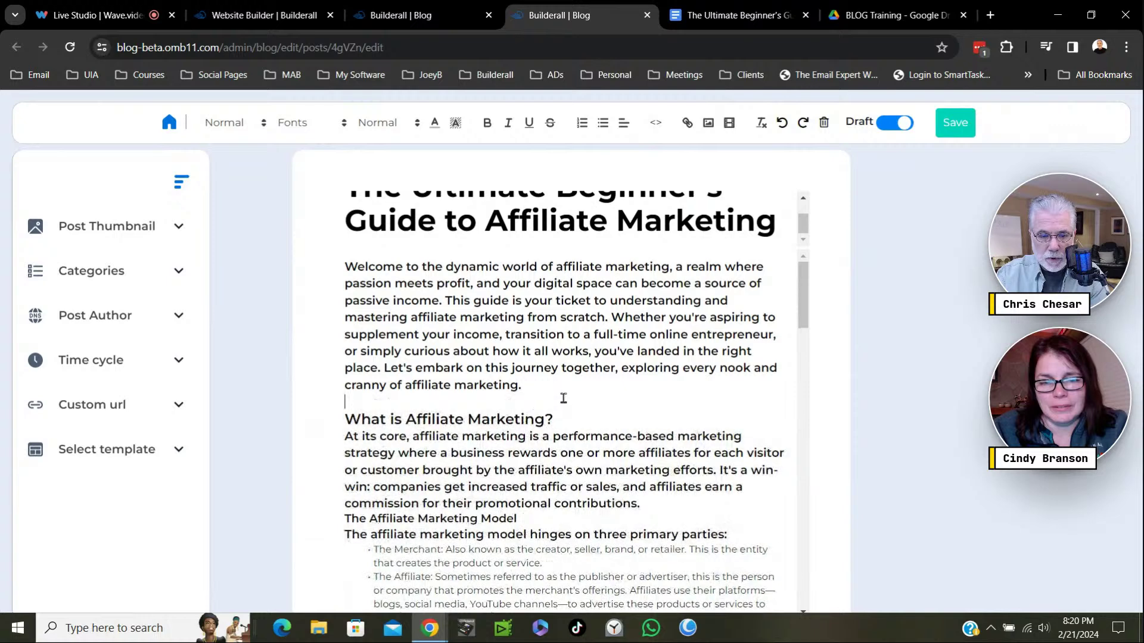
left_click(561, 422)
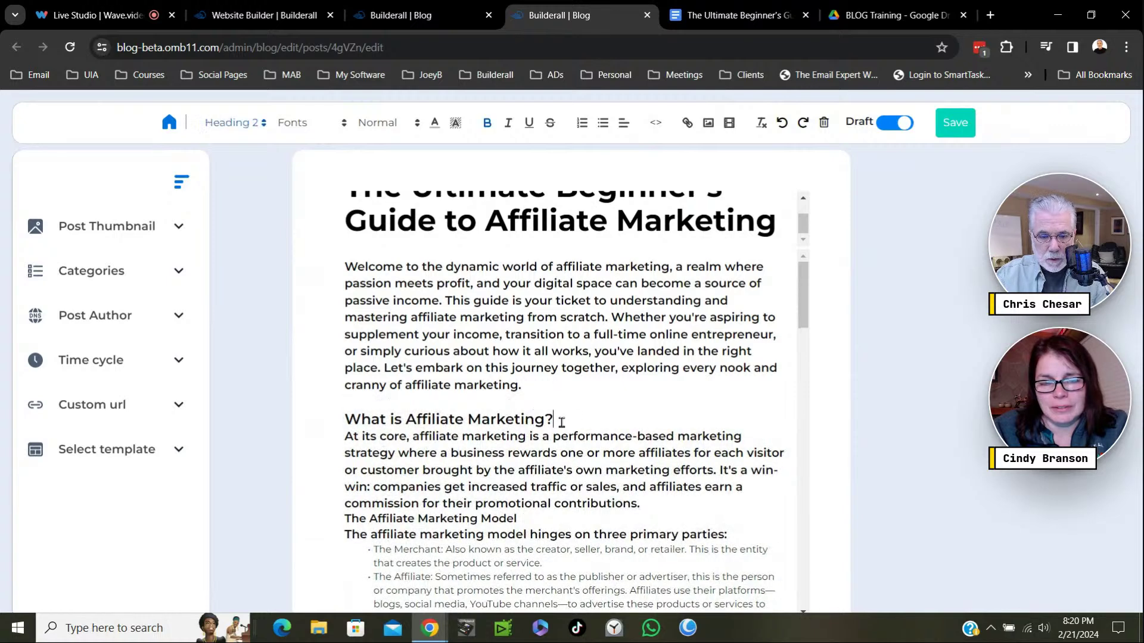
key("Return")
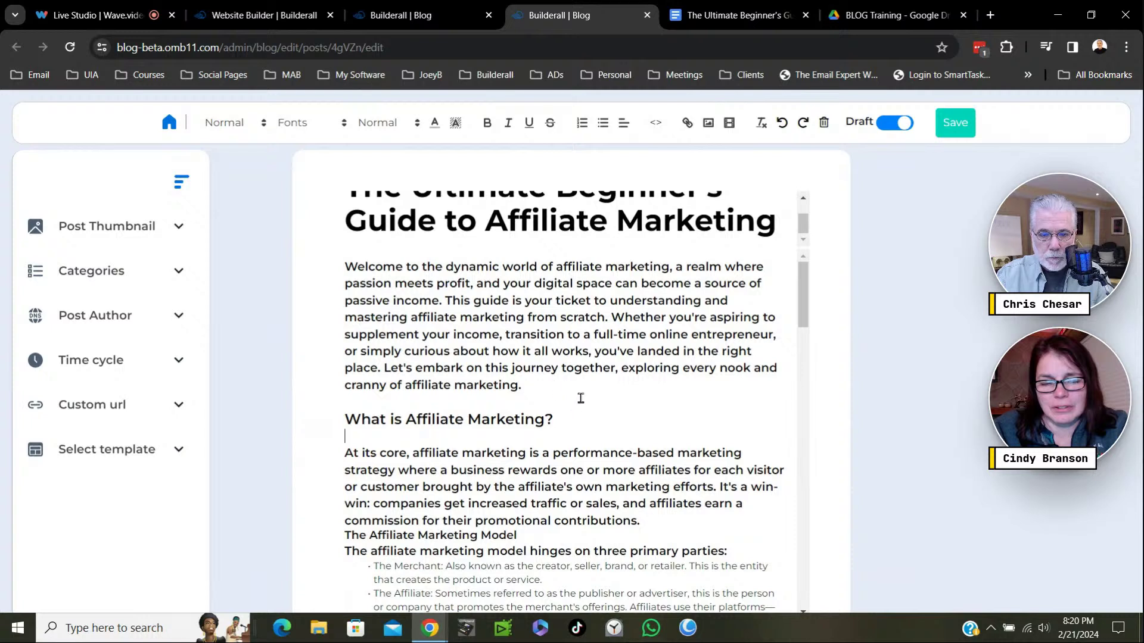
left_click(343, 267)
key("Return")
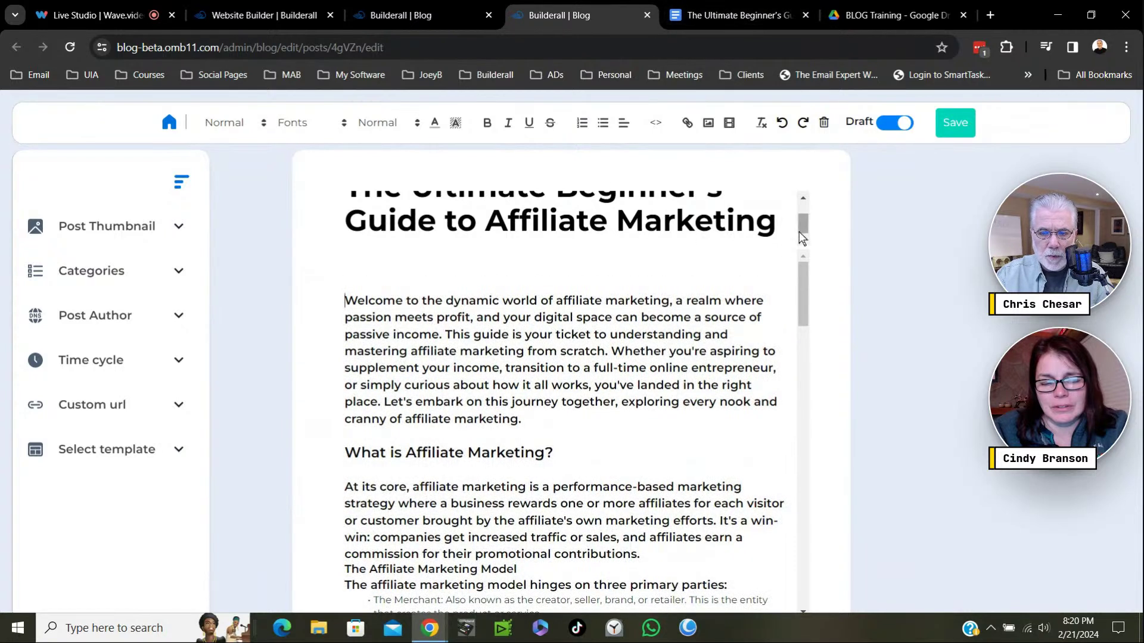
scroll(804, 225, "up", 1)
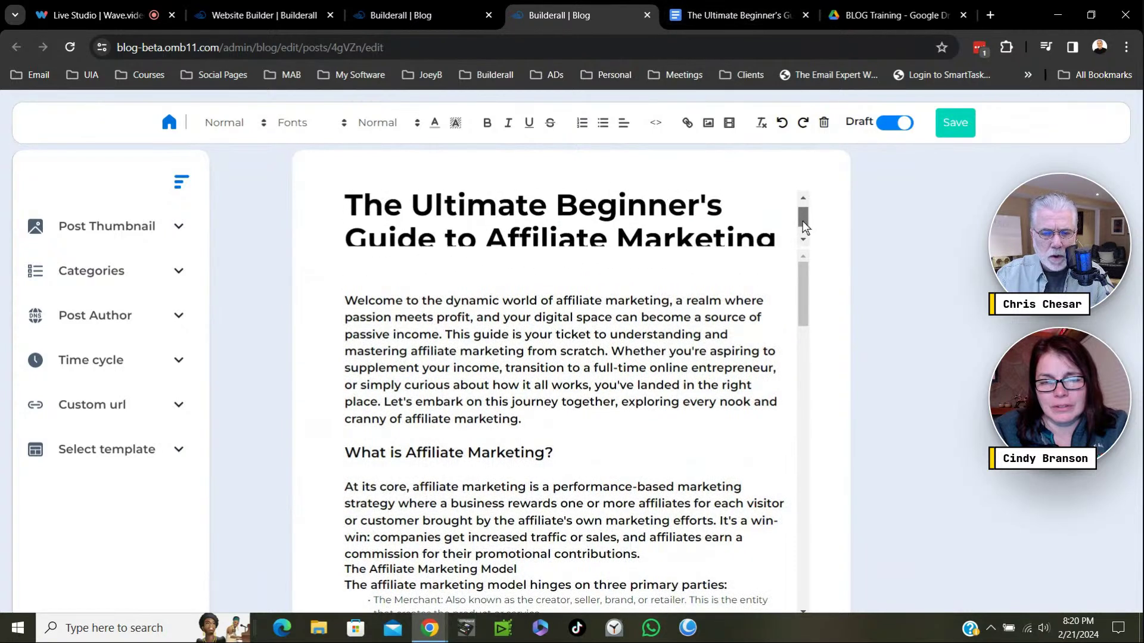
scroll(804, 222, "up", 1)
scroll(801, 220, "down", 1)
scroll(800, 221, "up", 1)
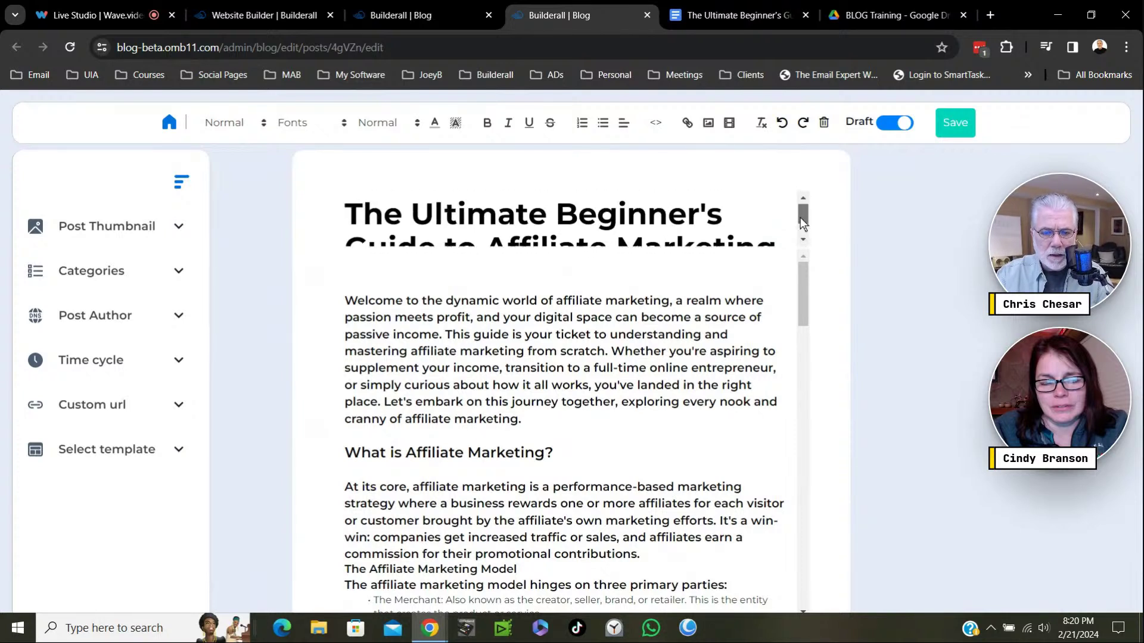
scroll(796, 217, "down", 1)
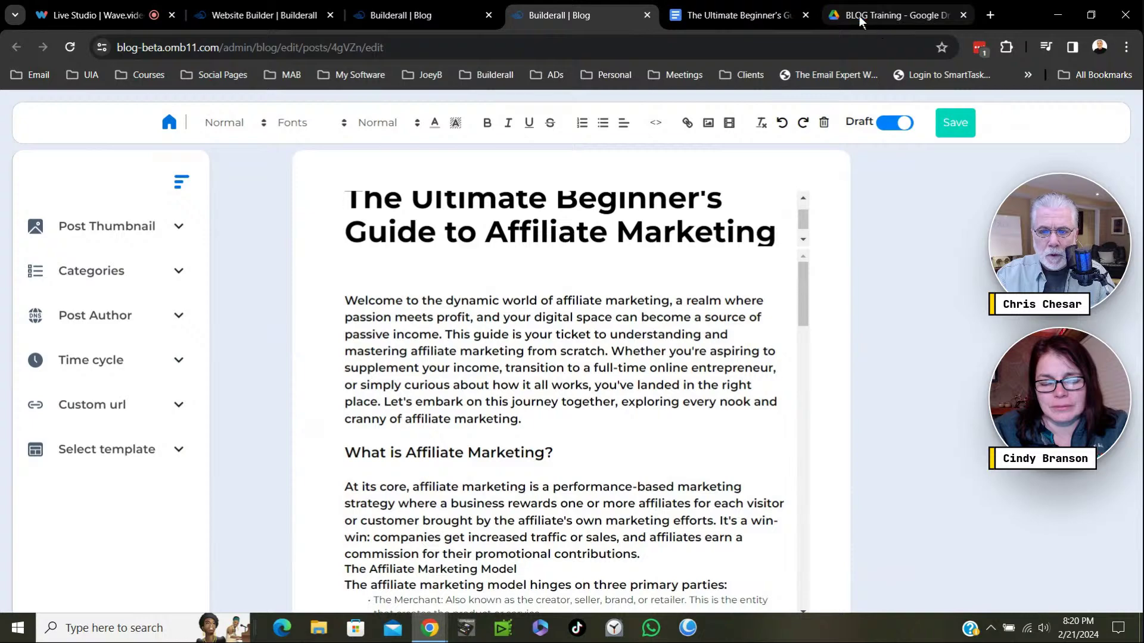
Copy 'Unlocking Passive Income' from the Google Docs title, then return to the Builderall editor.
left_click(766, 18)
scroll(670, 301, "up", 5)
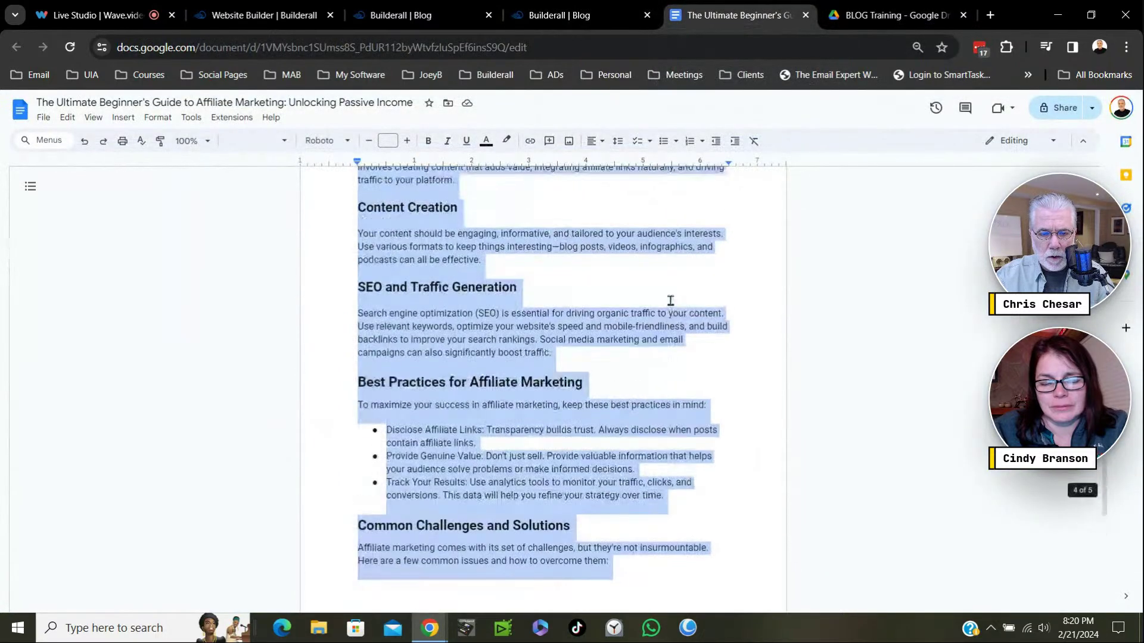
scroll(671, 301, "up", 15)
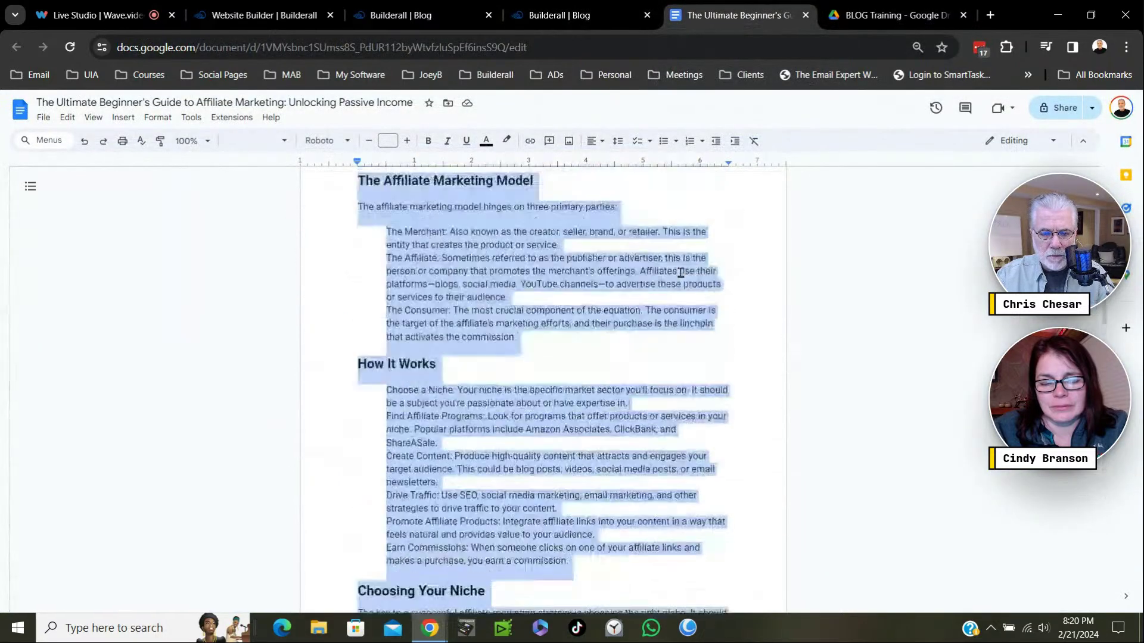
scroll(681, 272, "up", 10)
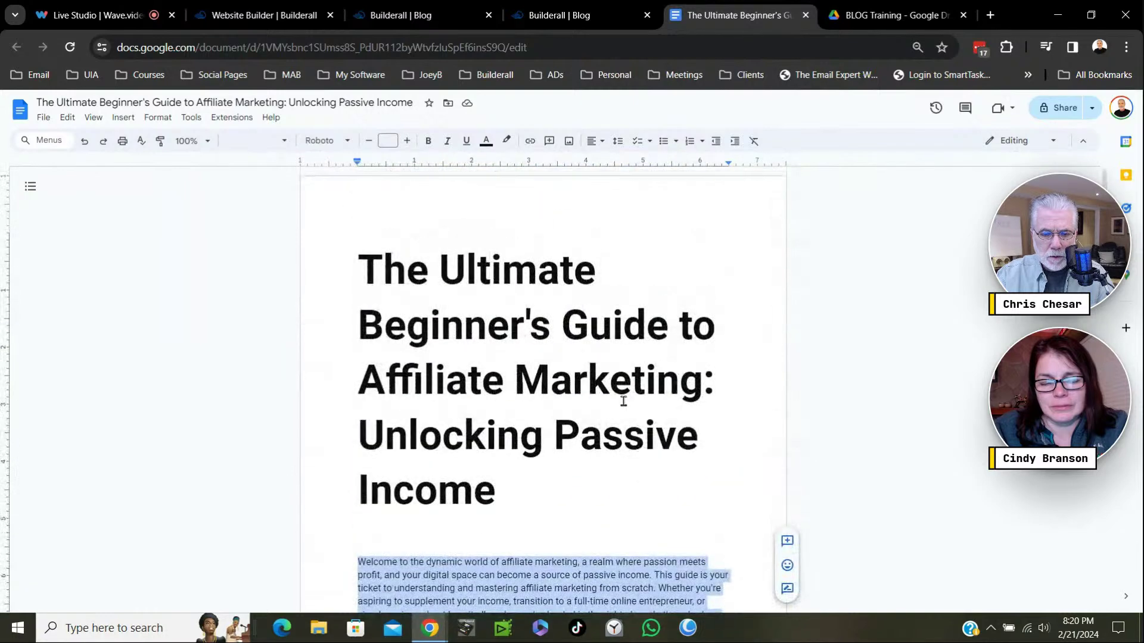
left_click_drag(363, 437, 571, 467)
key("ctrl+c")
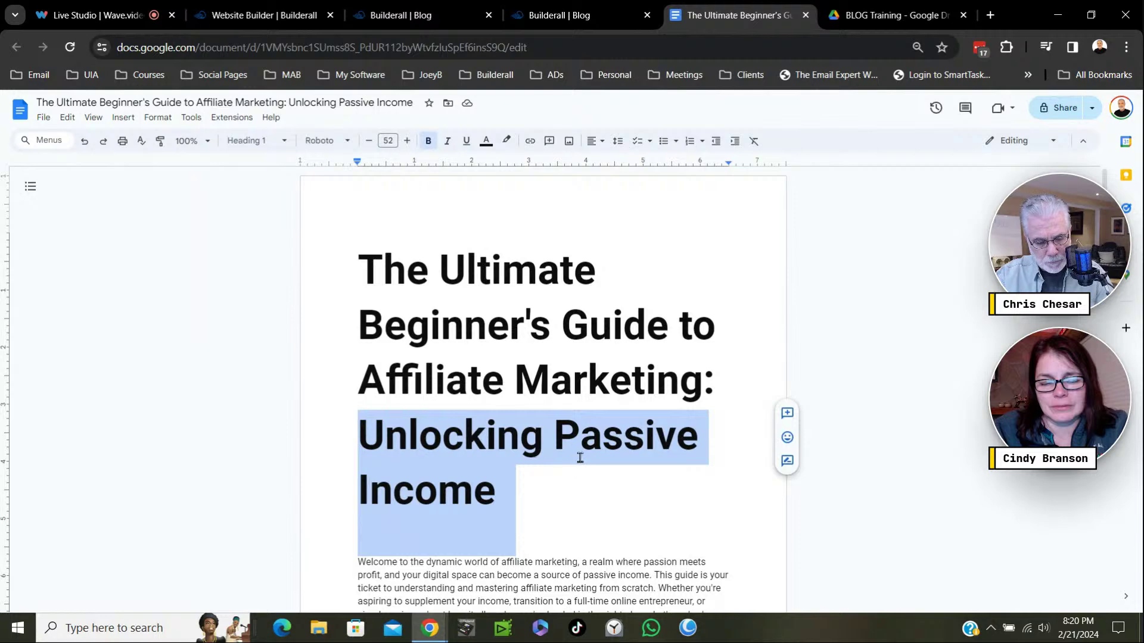
left_click(594, 13)
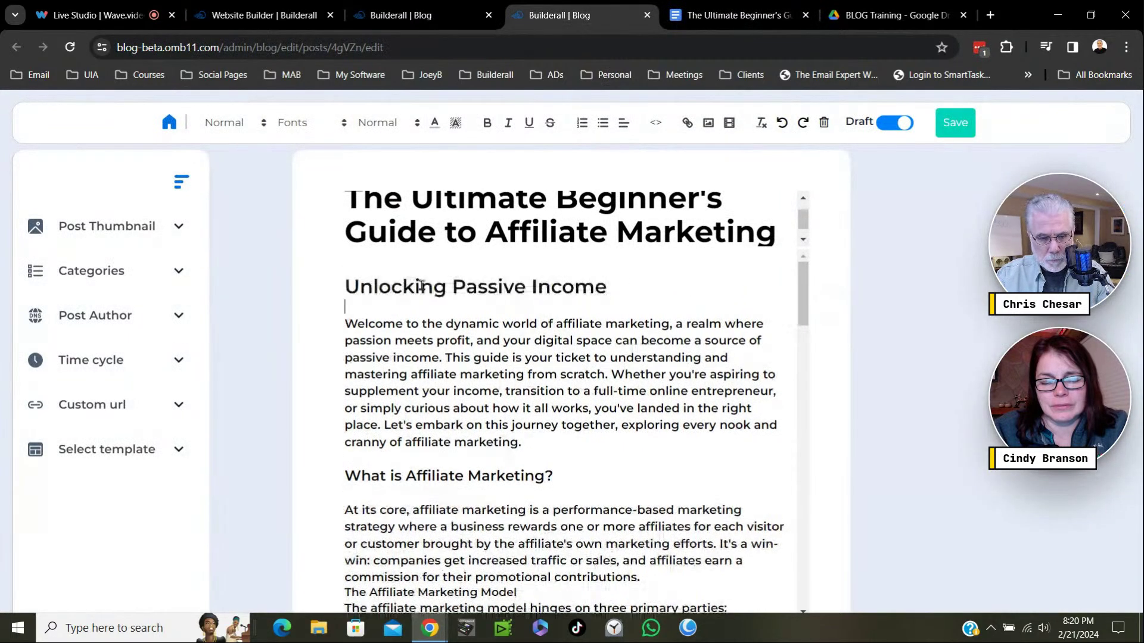
Paste 'Unlocking Passive Income' between the post title and the Welcome paragraph.
key("ctrl+v")
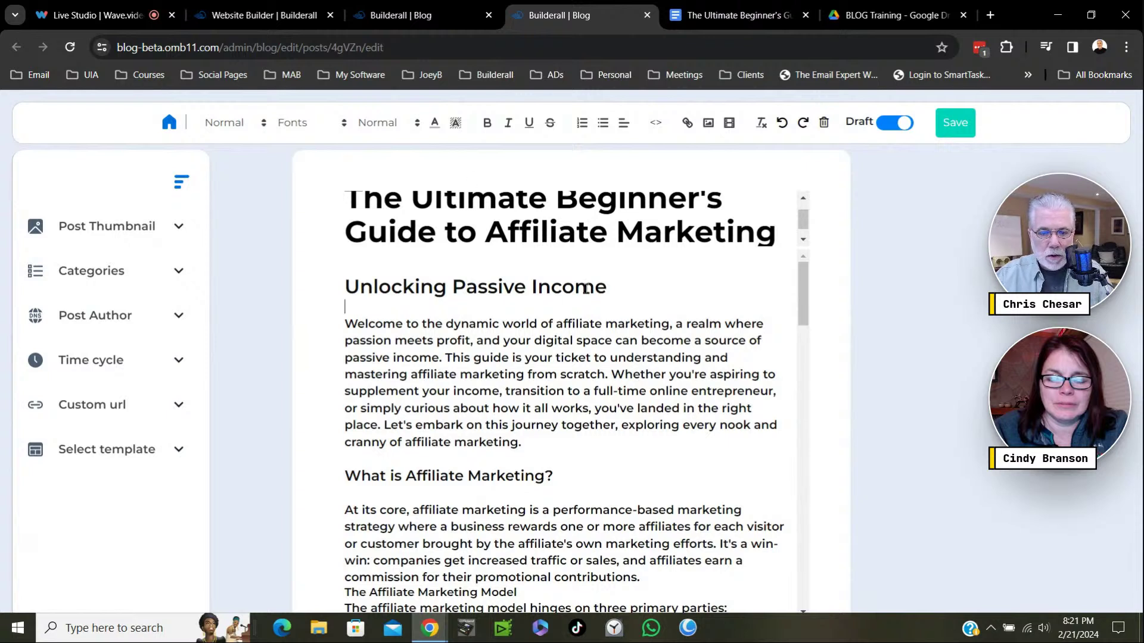
Make 'Unlocking Passive Income' a bold Heading 2.
left_click_drag(609, 288, 346, 275)
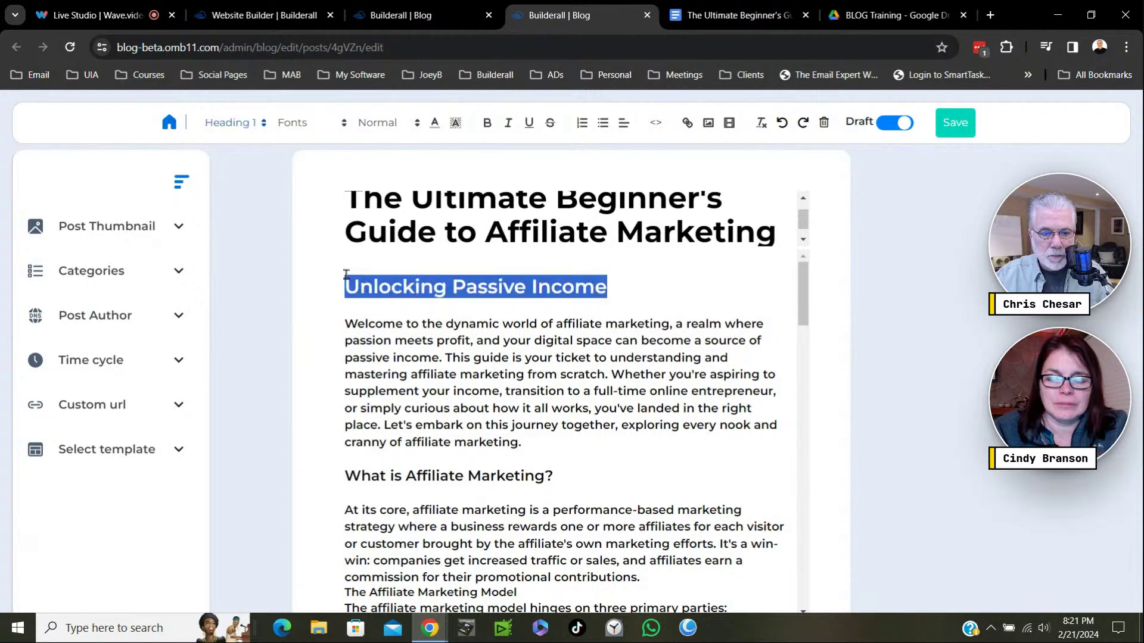
left_click(256, 125)
left_click(230, 185)
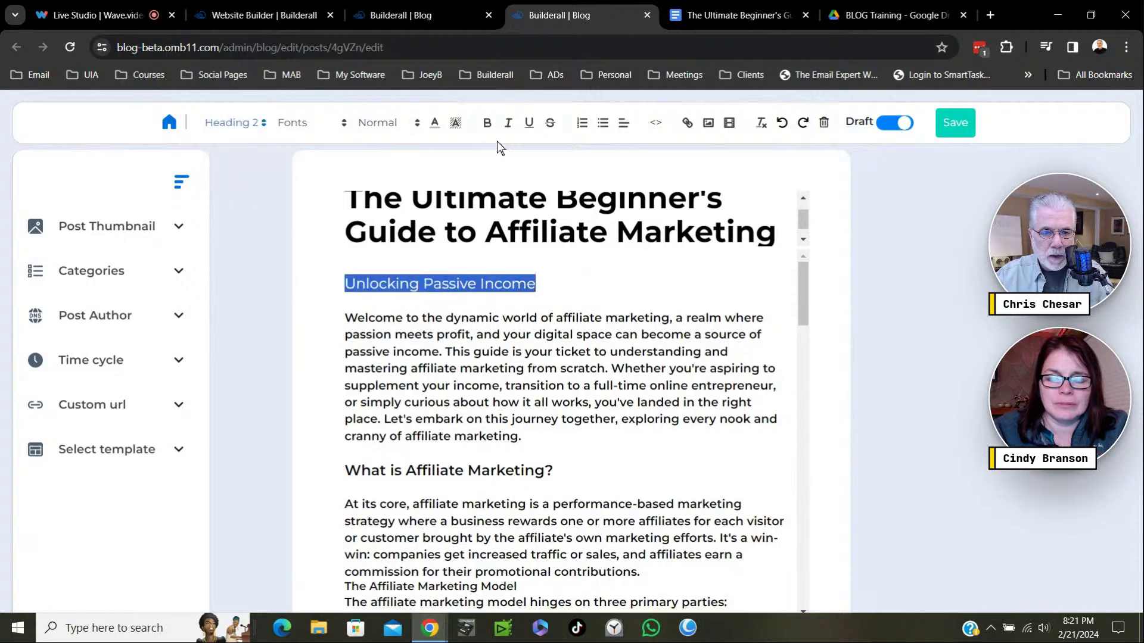
left_click(487, 123)
left_click(575, 289)
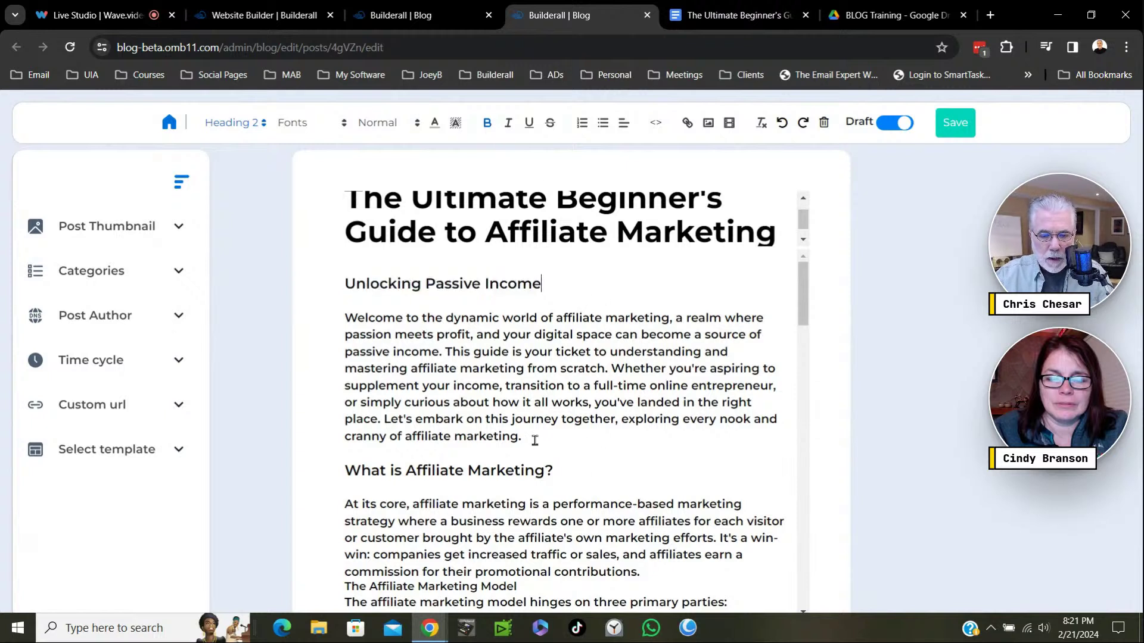
Apply the Heading 3 style to the Welcome intro paragraph, then reselect it.
left_click_drag(523, 439, 335, 318)
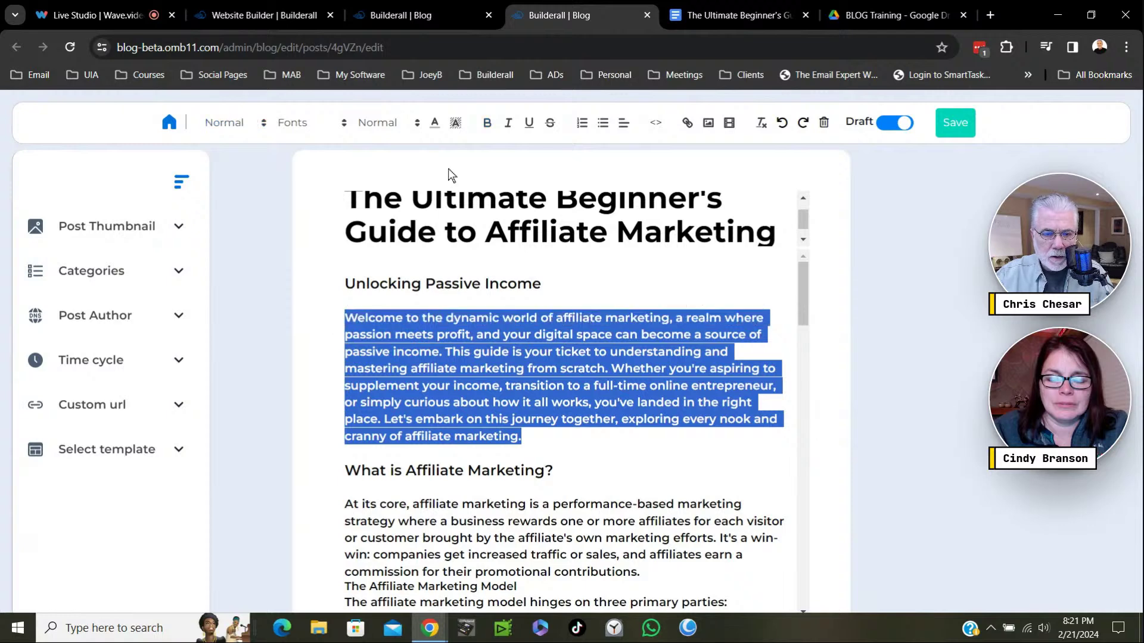
left_click(262, 123)
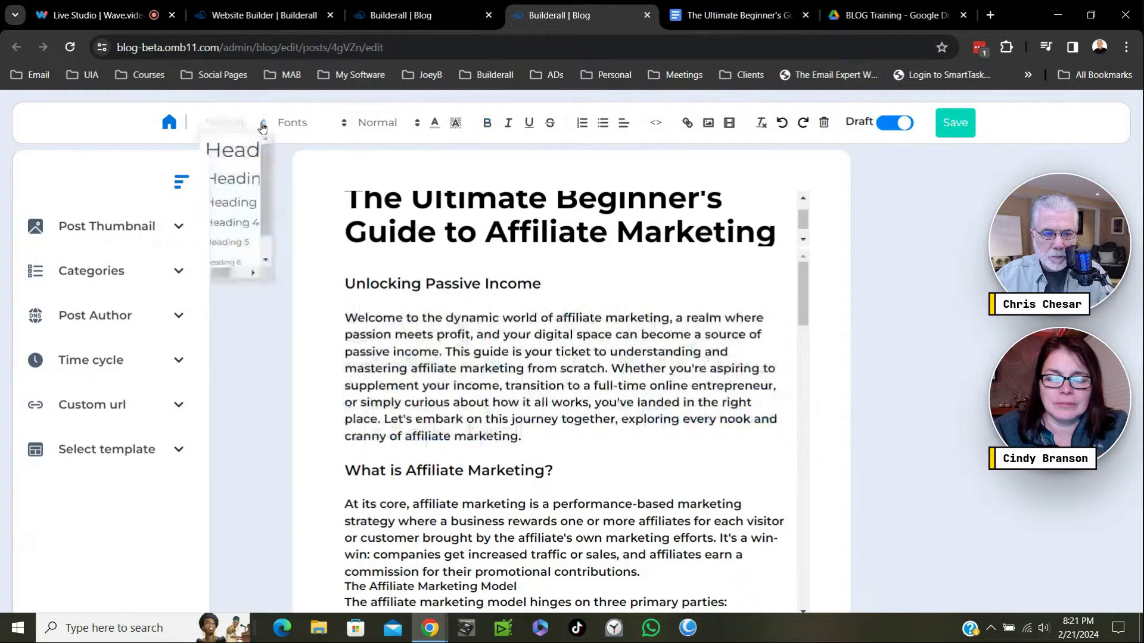
left_click(241, 205)
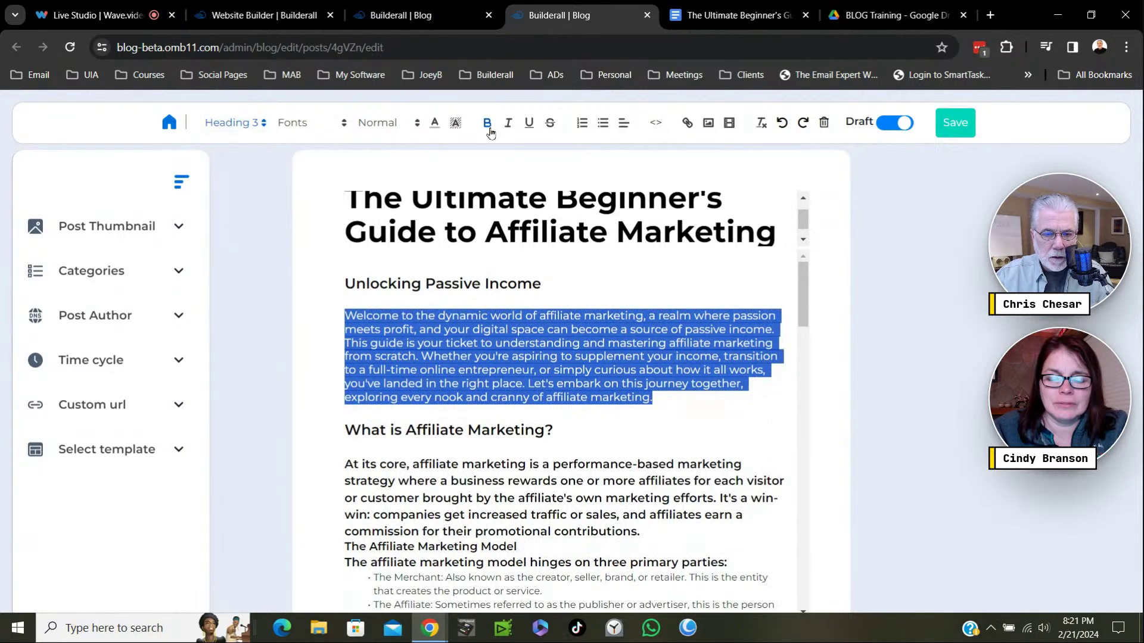
left_click(681, 411)
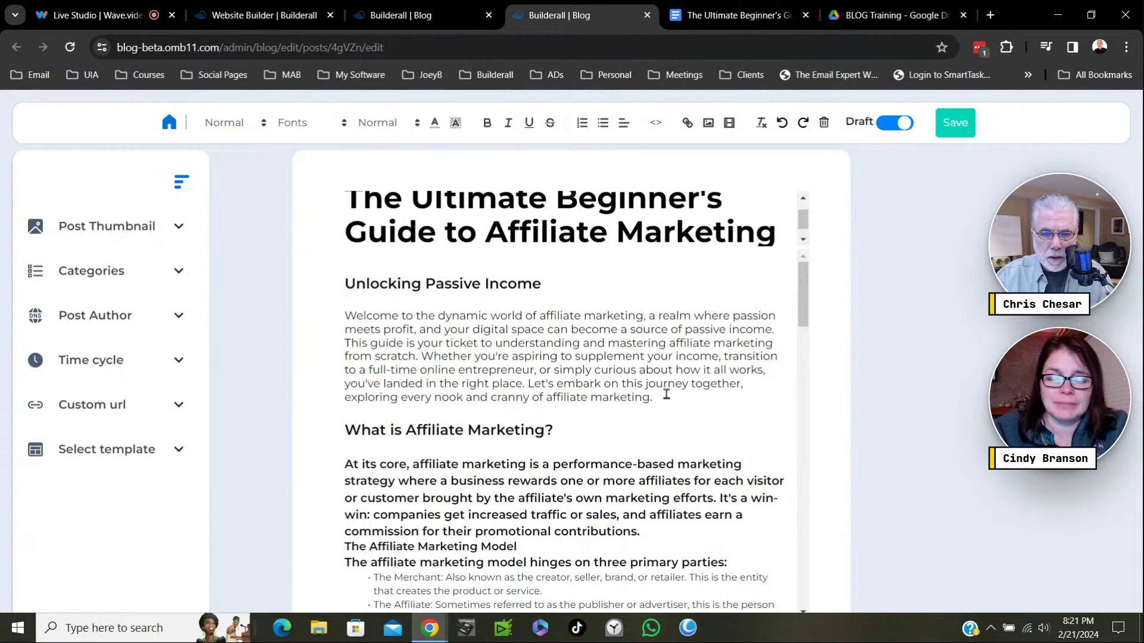
left_click_drag(662, 401, 447, 264)
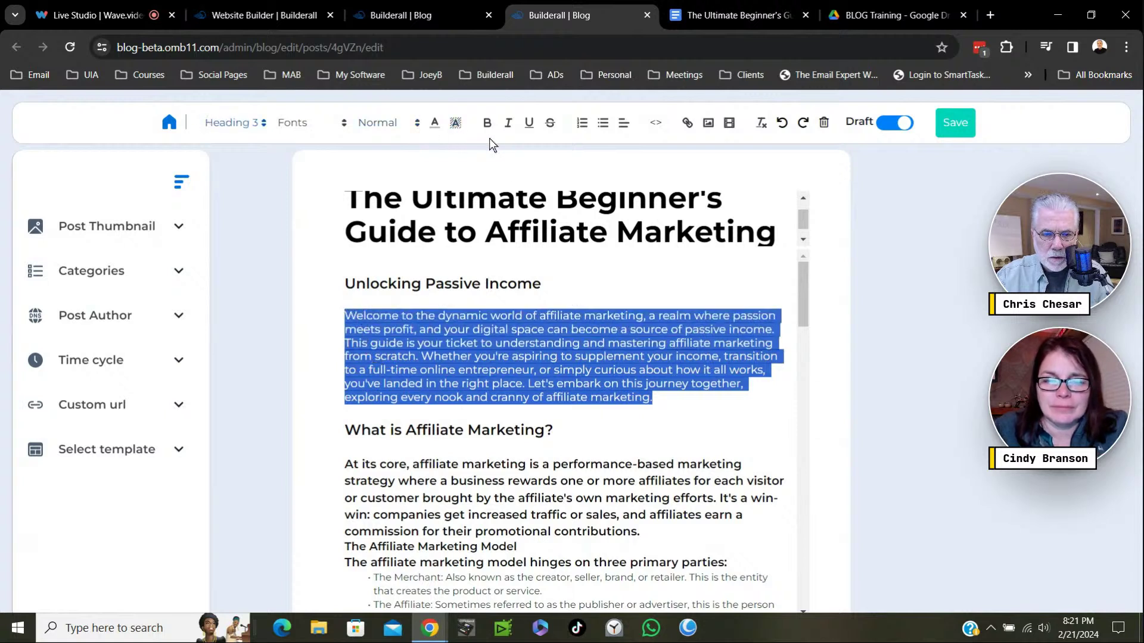
Check the intro paragraph's text size, leaving it at Normal.
left_click(405, 129)
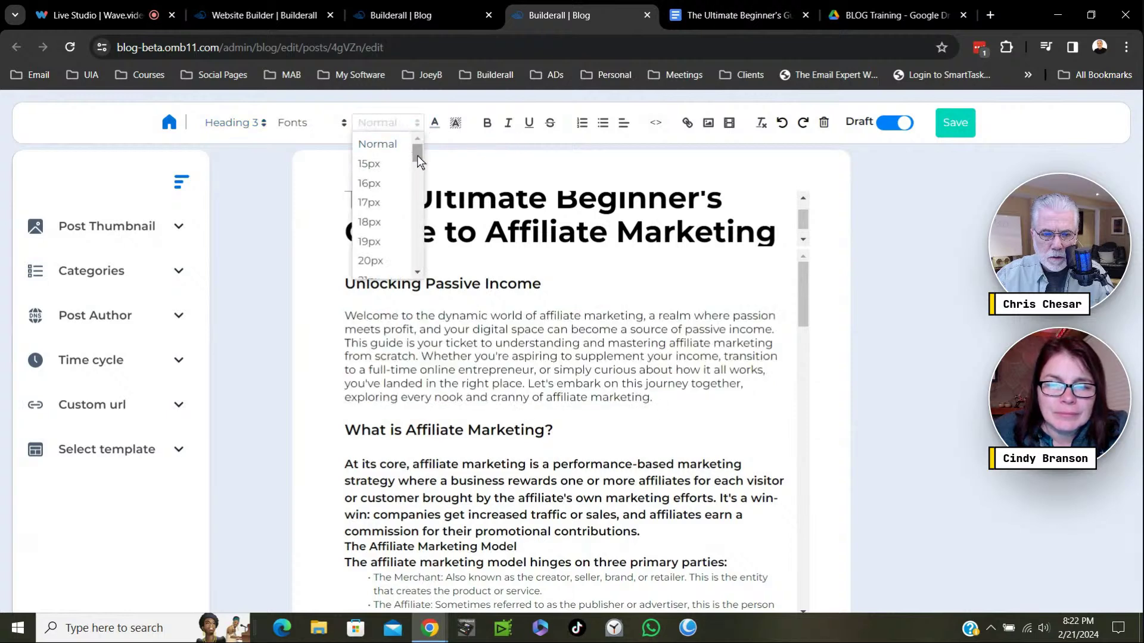
left_click(566, 258)
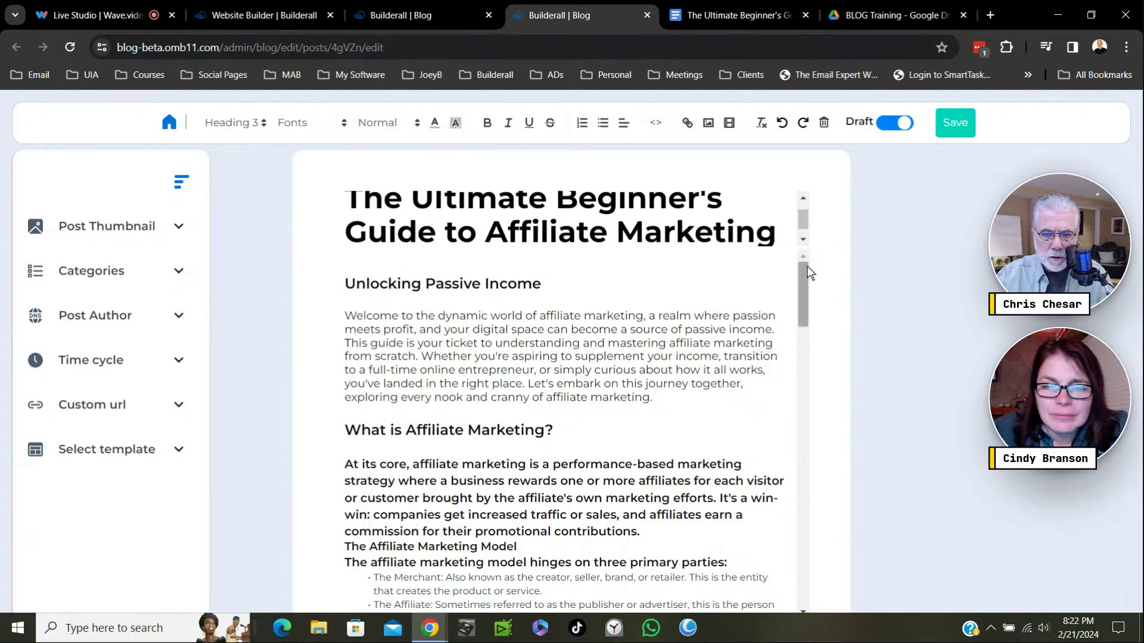
left_click_drag(802, 285, 802, 295)
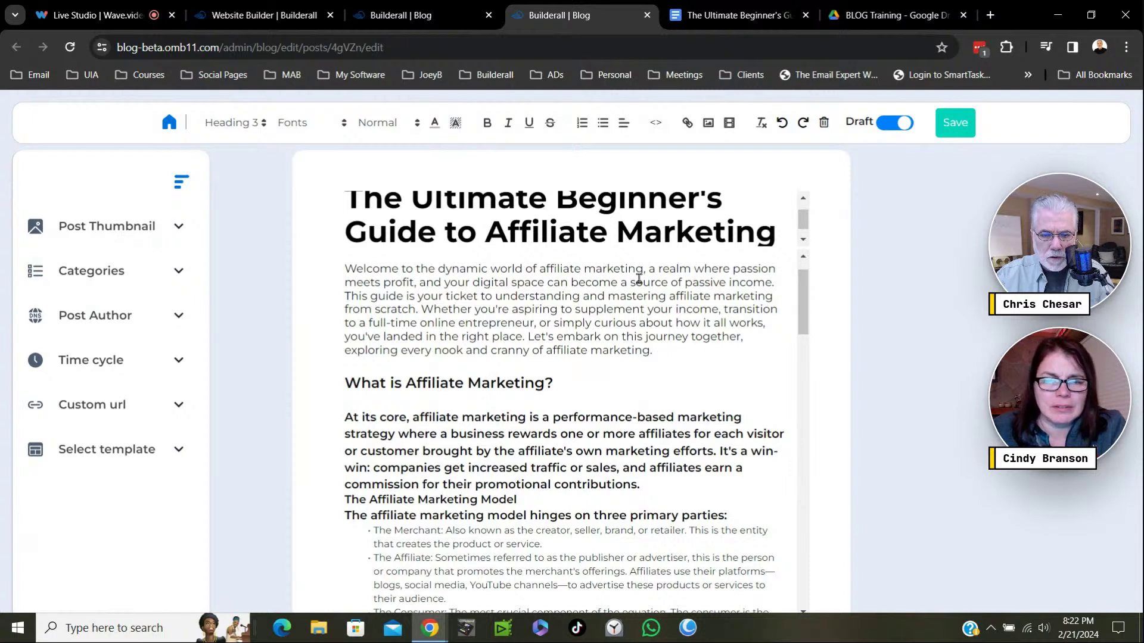
scroll(685, 322, "up", 1)
scroll(554, 192, "up", 1)
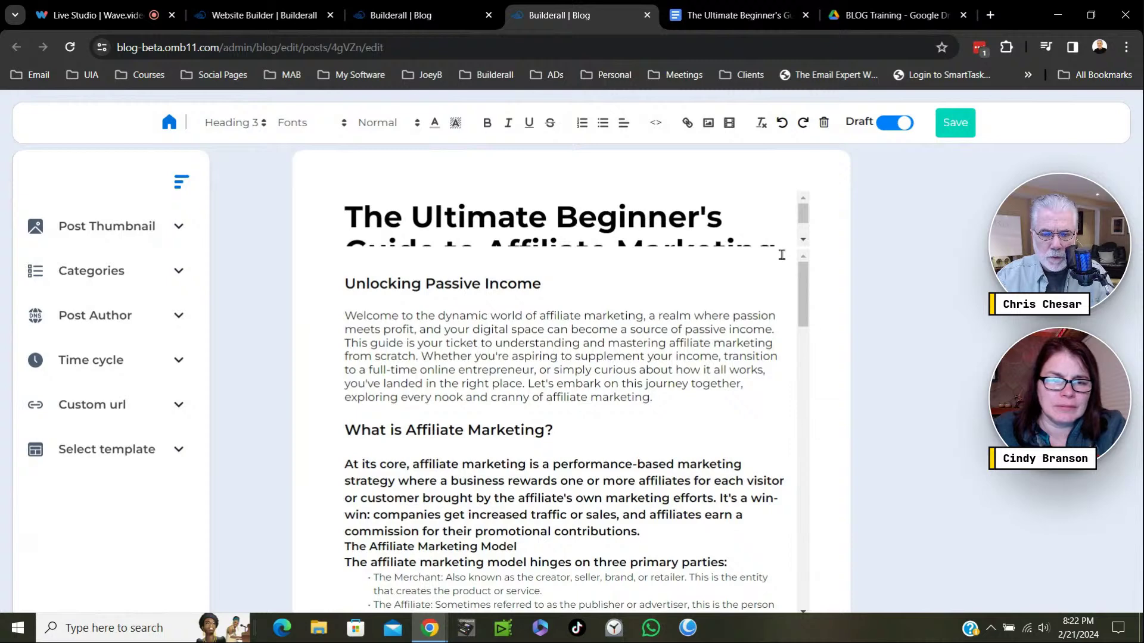
mouse_move(801, 281)
left_mouse_down()
mouse_move(810, 295)
mouse_move(805, 281)
left_mouse_up()
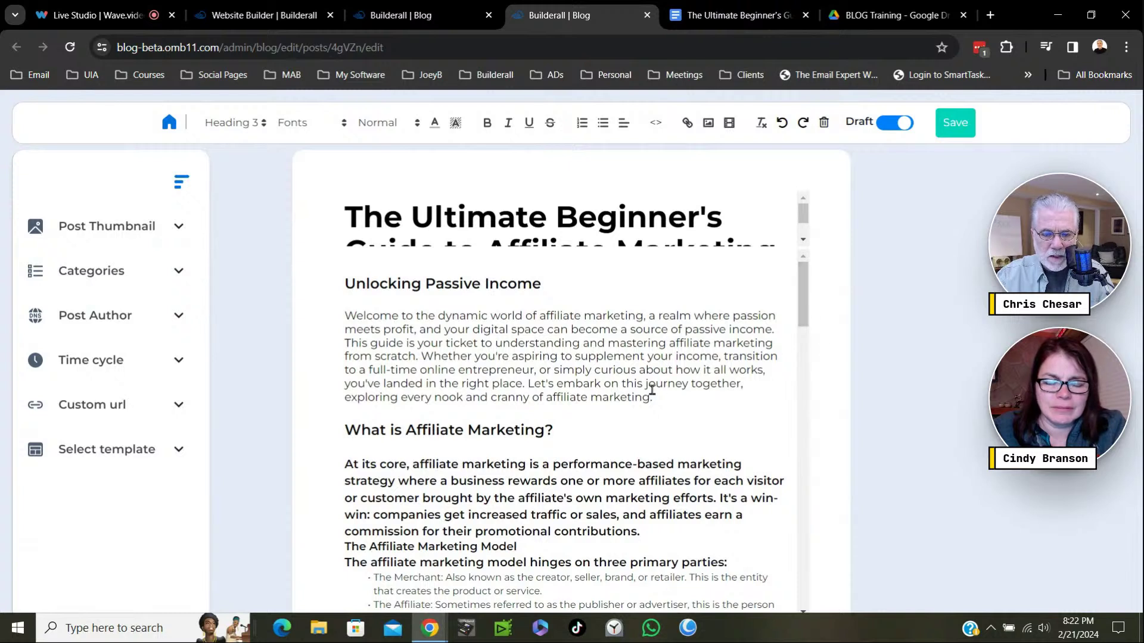
Set the 'Unlocking Passive Income' heading's font size to 20px.
left_click_drag(558, 285, 334, 278)
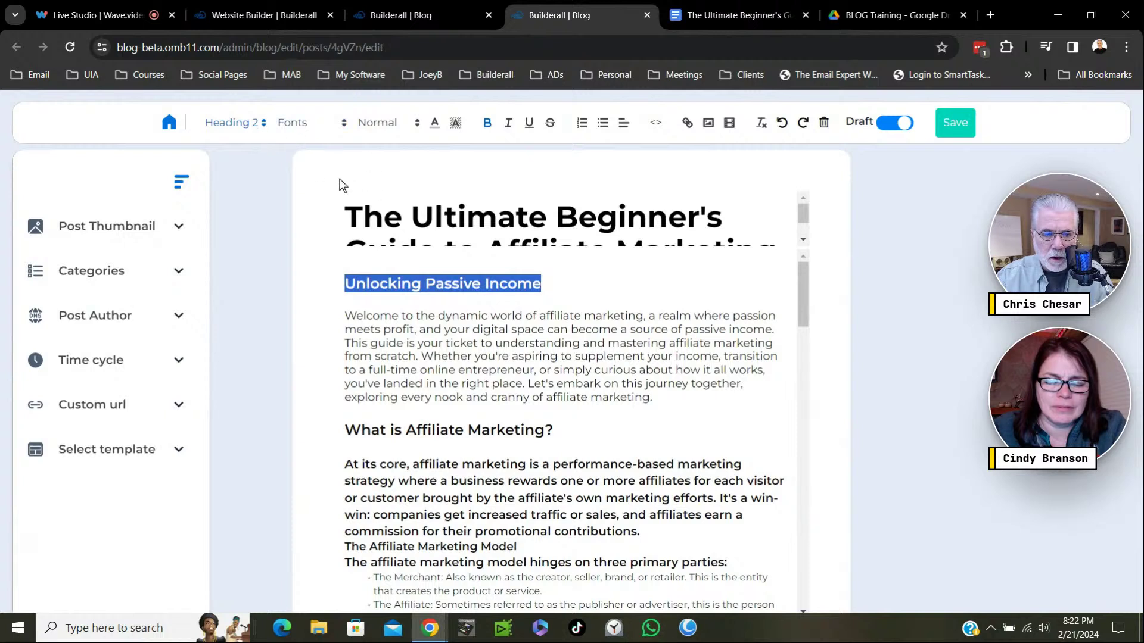
left_click(417, 126)
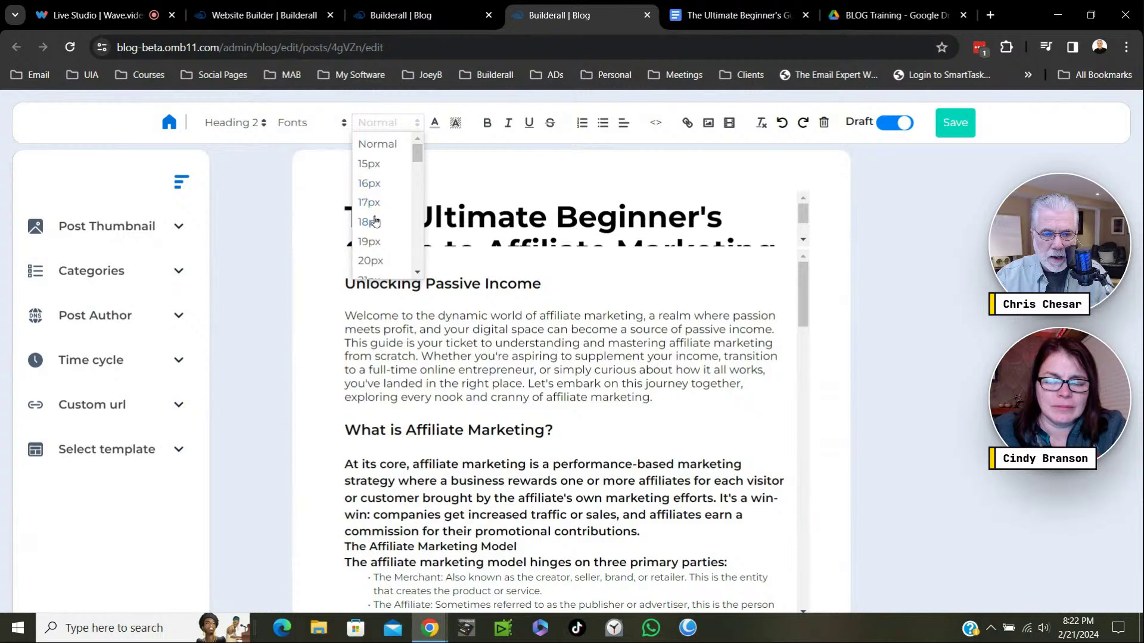
left_click(378, 222)
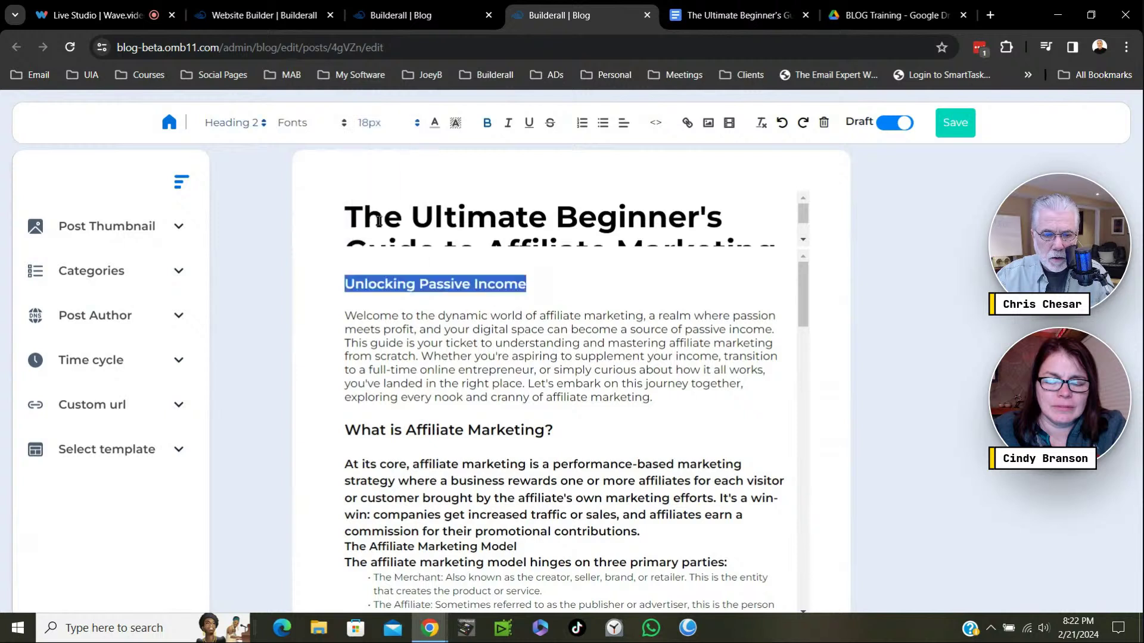
left_click(417, 126)
left_click(370, 260)
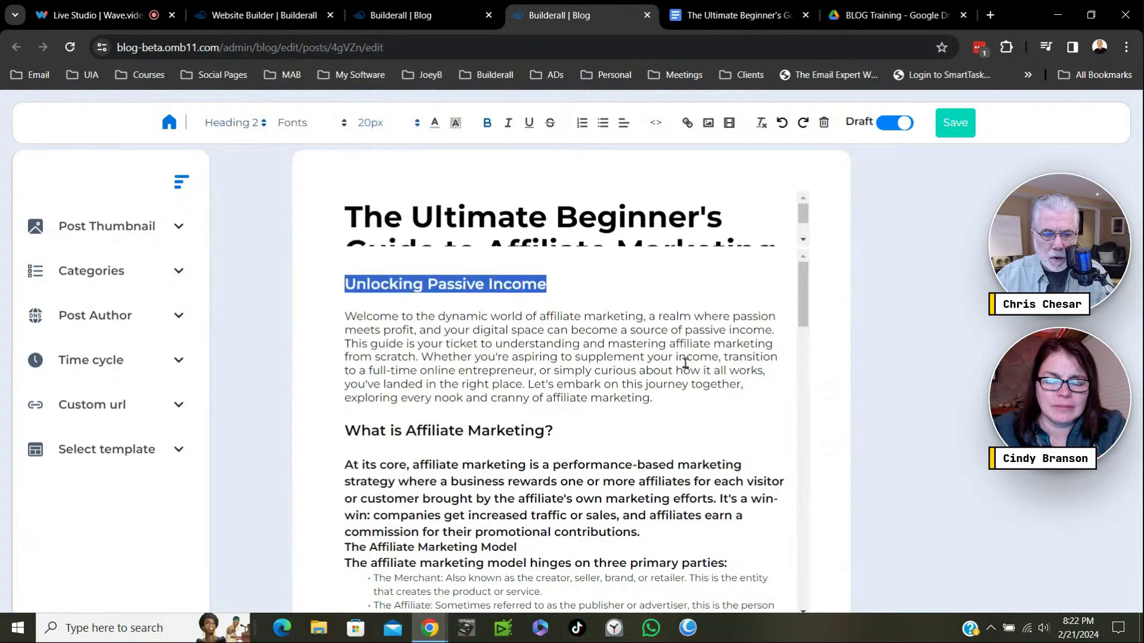
left_click(633, 300)
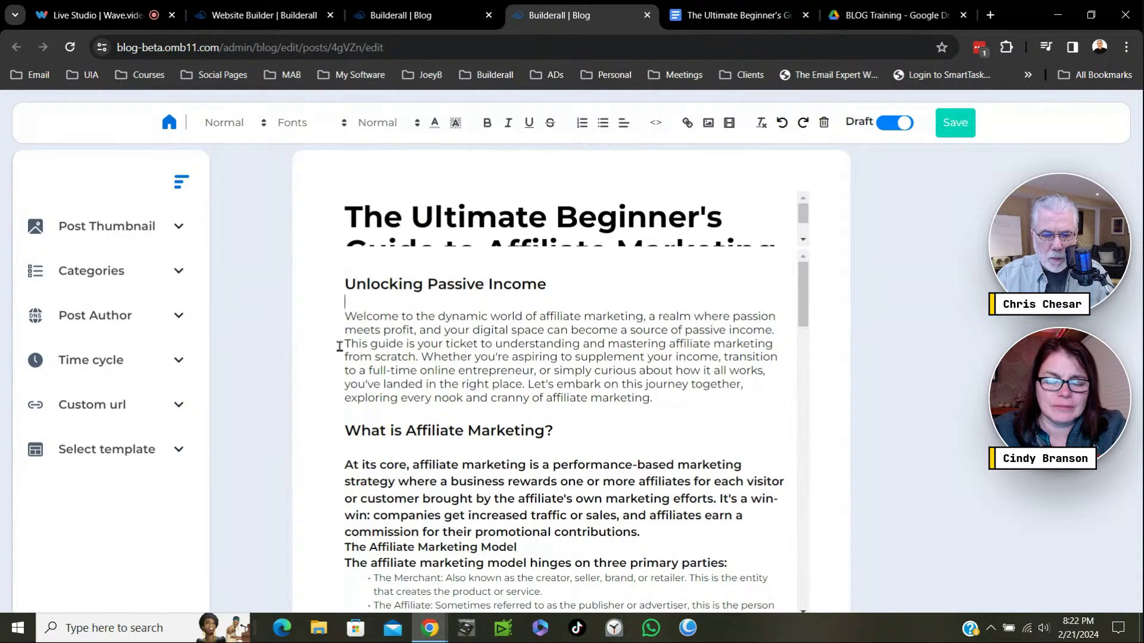
Split the 'Whether you're aspiring' sentence into its own paragraph styled Heading 3.
left_click(421, 358)
key("Return")
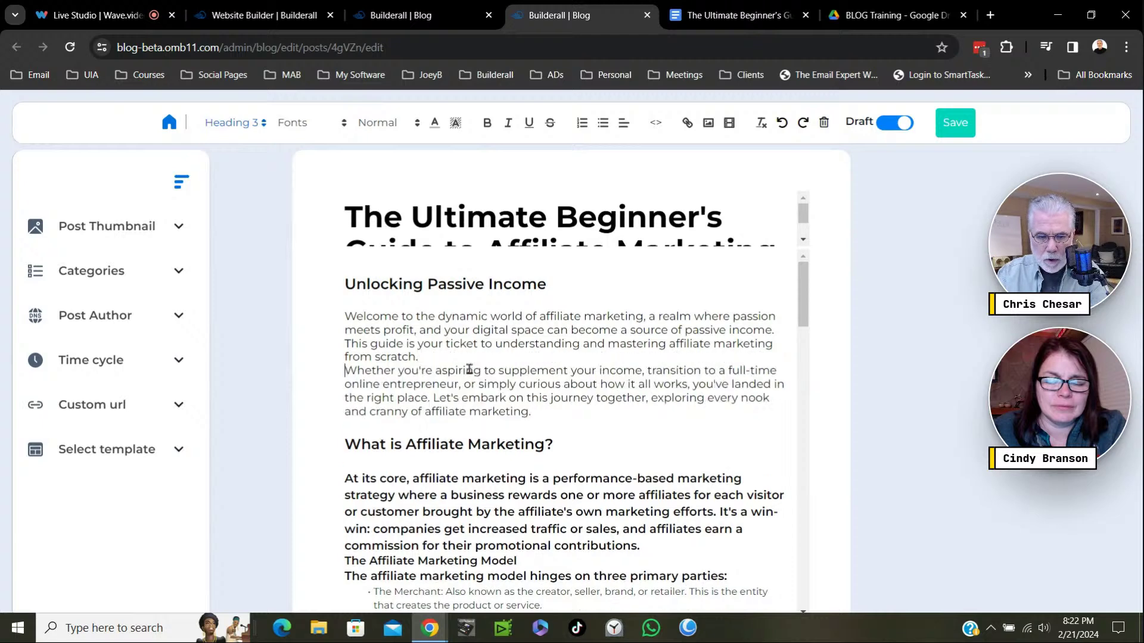
key("Return")
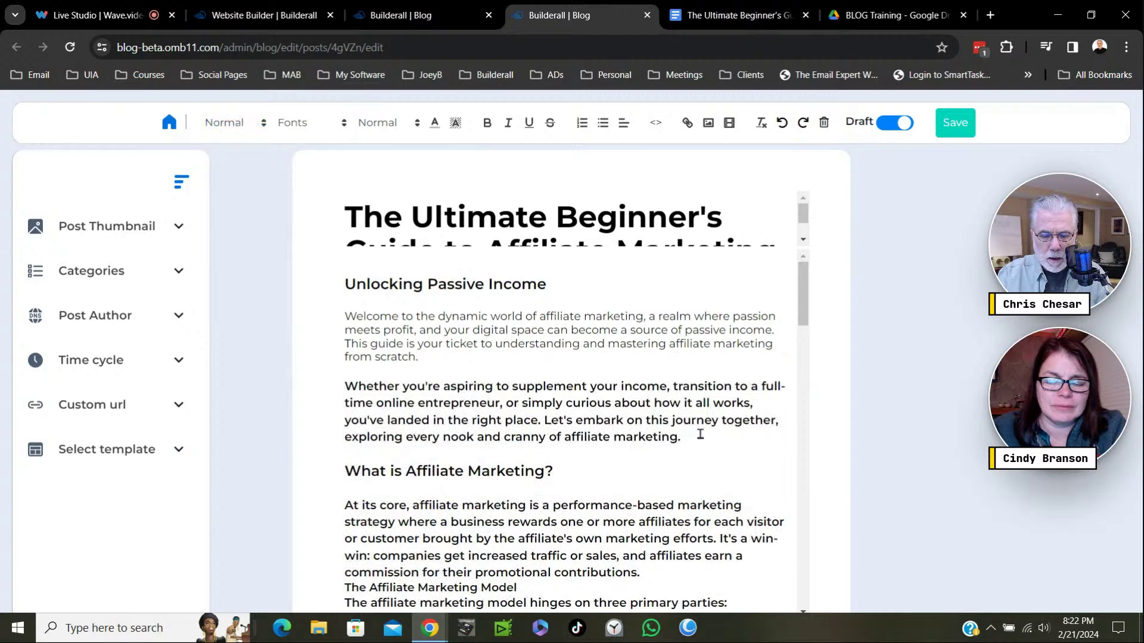
left_click_drag(688, 441, 345, 372)
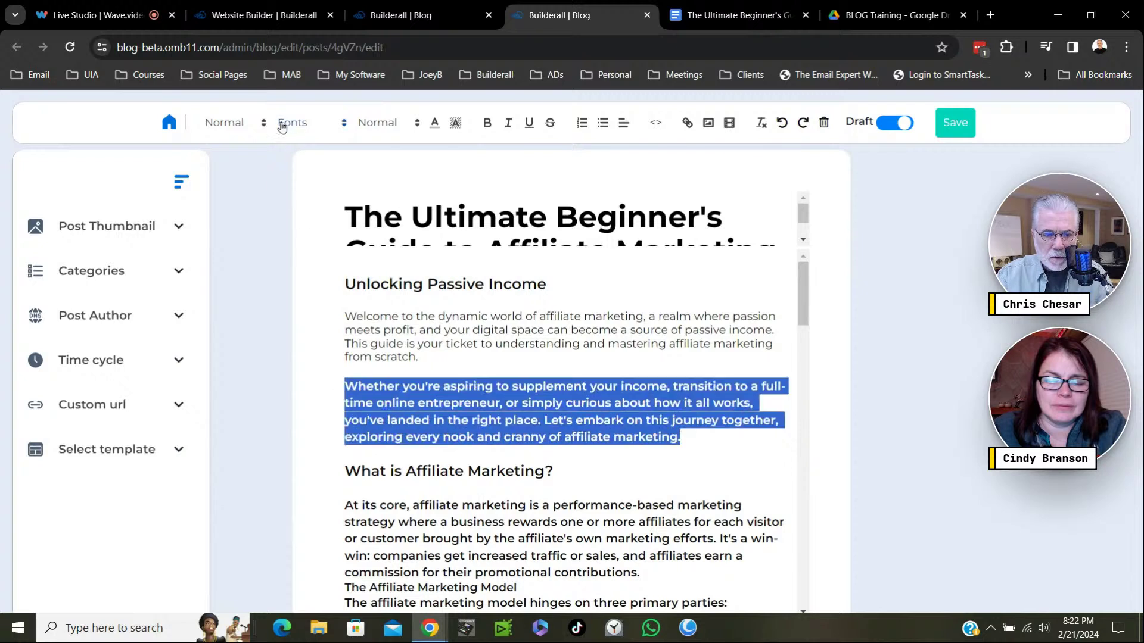
left_click(261, 122)
left_click(270, 203)
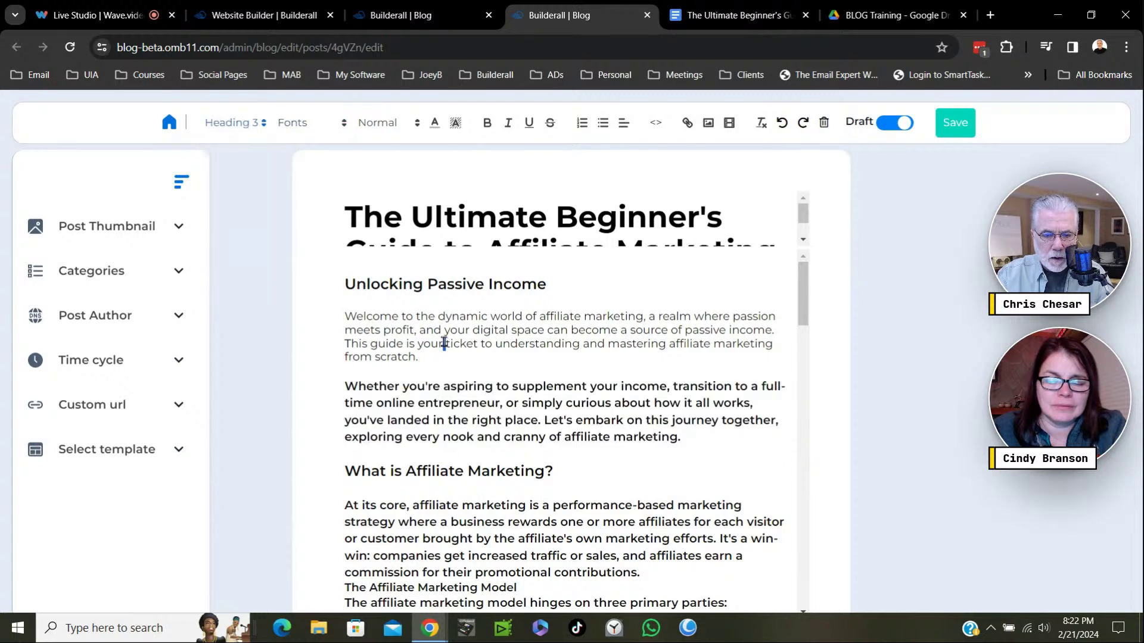
Reapply the Heading 3 style to the 'Whether you're aspiring' paragraph after trying wider selections.
left_click_drag(345, 283, 688, 620)
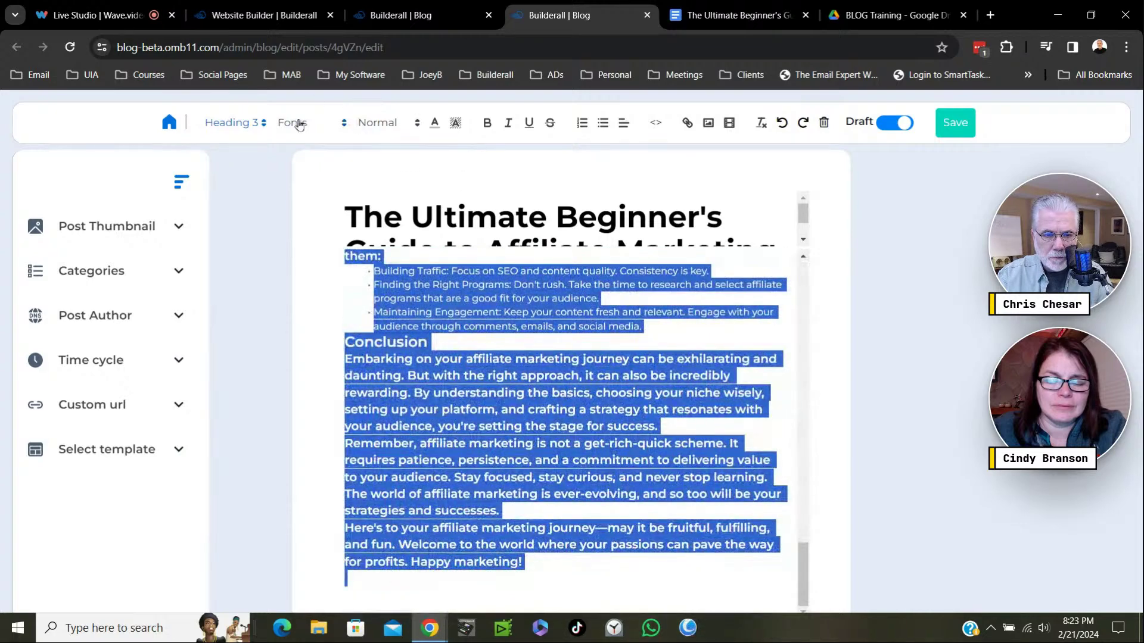
left_click(263, 125)
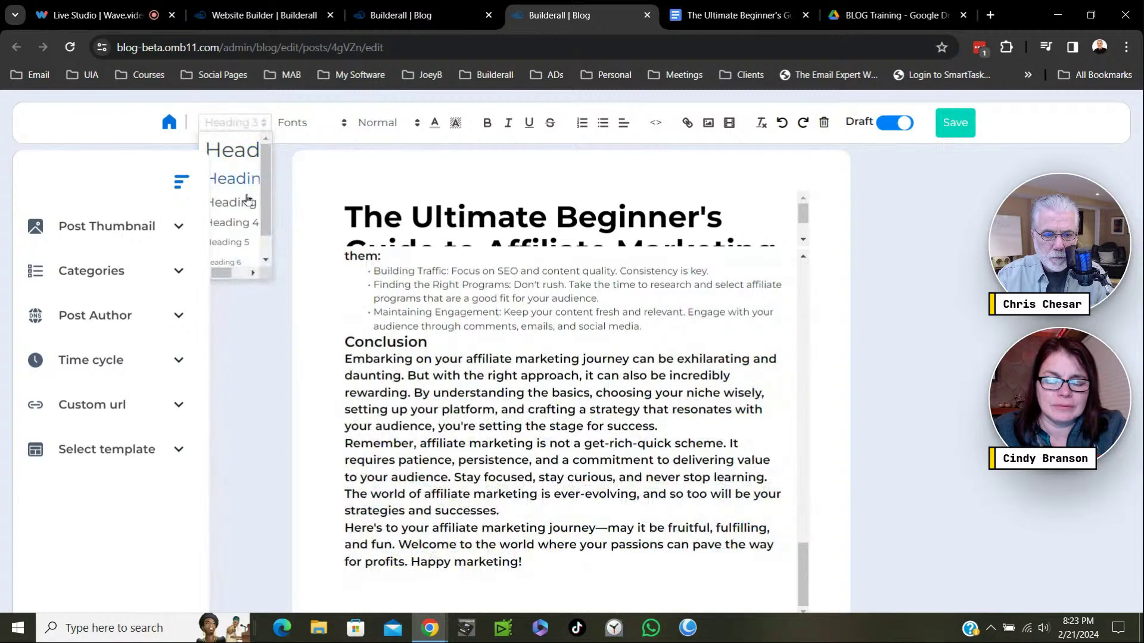
left_click(240, 203)
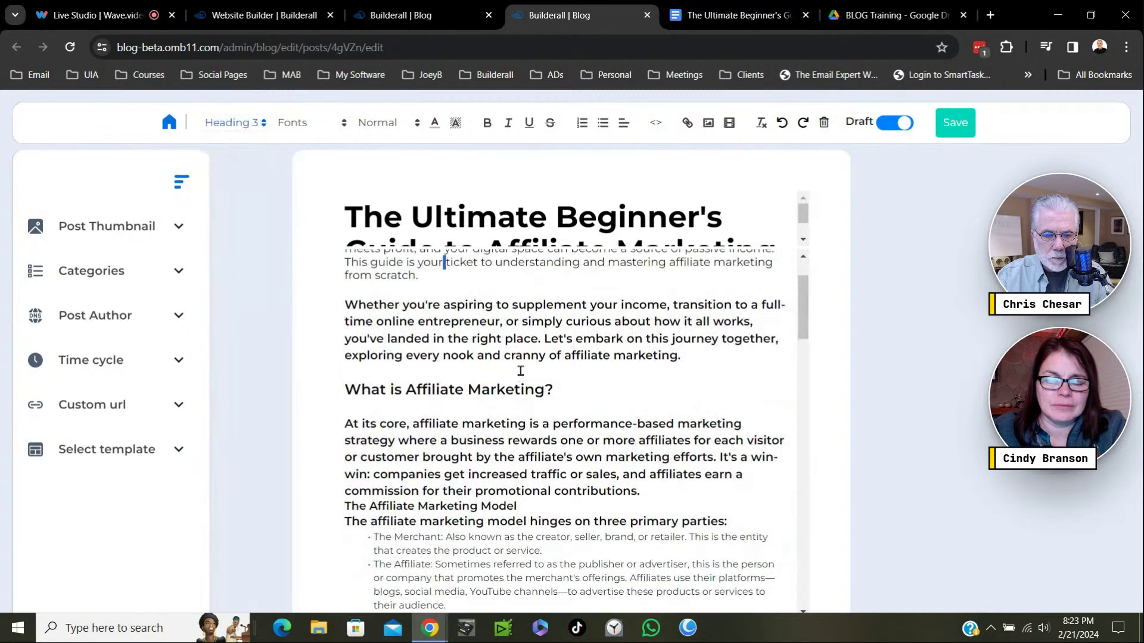
scroll(517, 369, "up", 2)
key("ctrl+a")
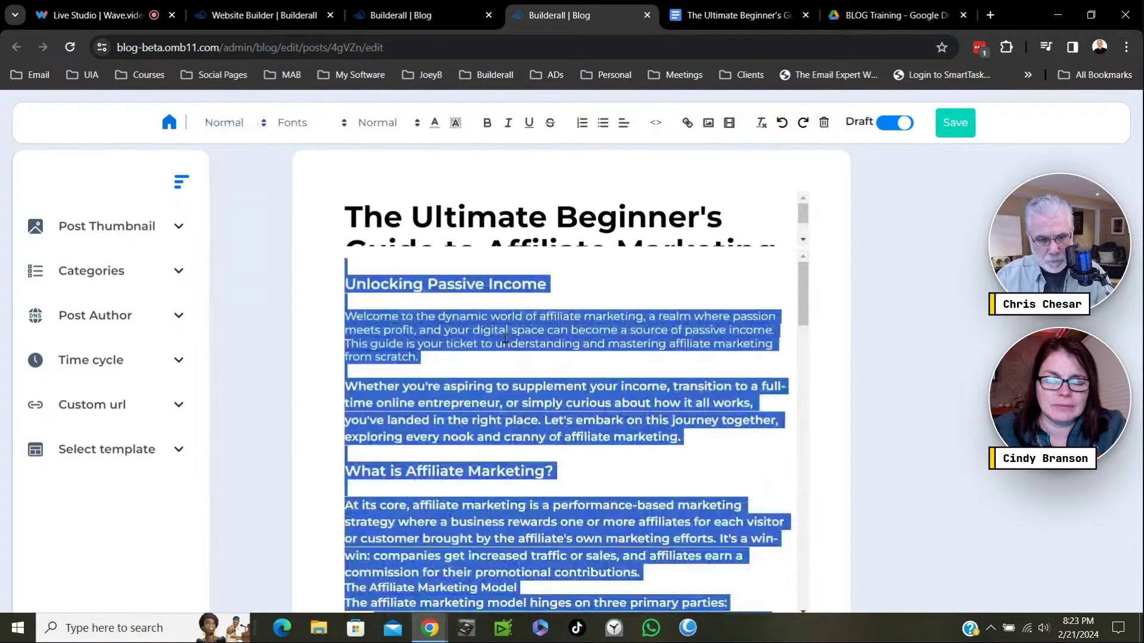
left_click(258, 130)
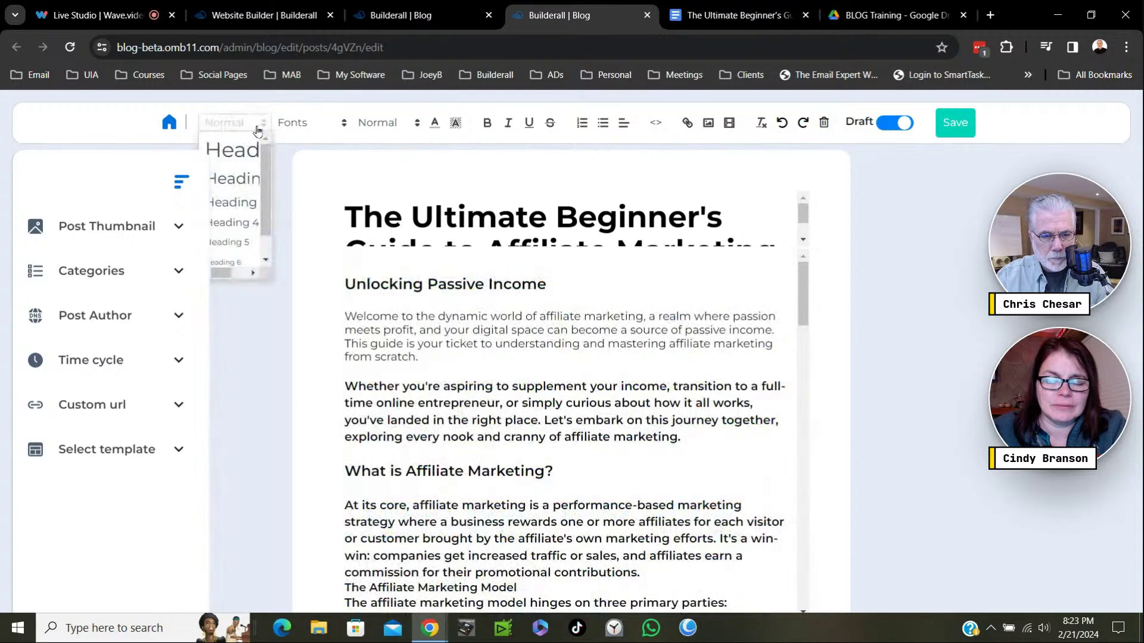
left_click(403, 338)
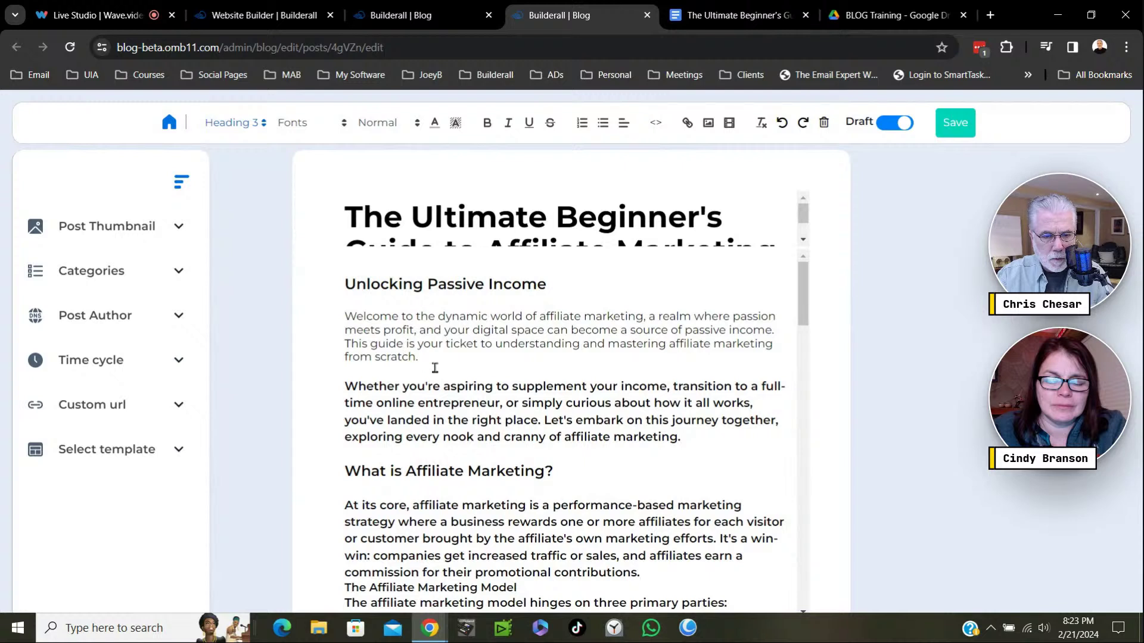
left_click_drag(685, 441, 353, 364)
left_click(251, 134)
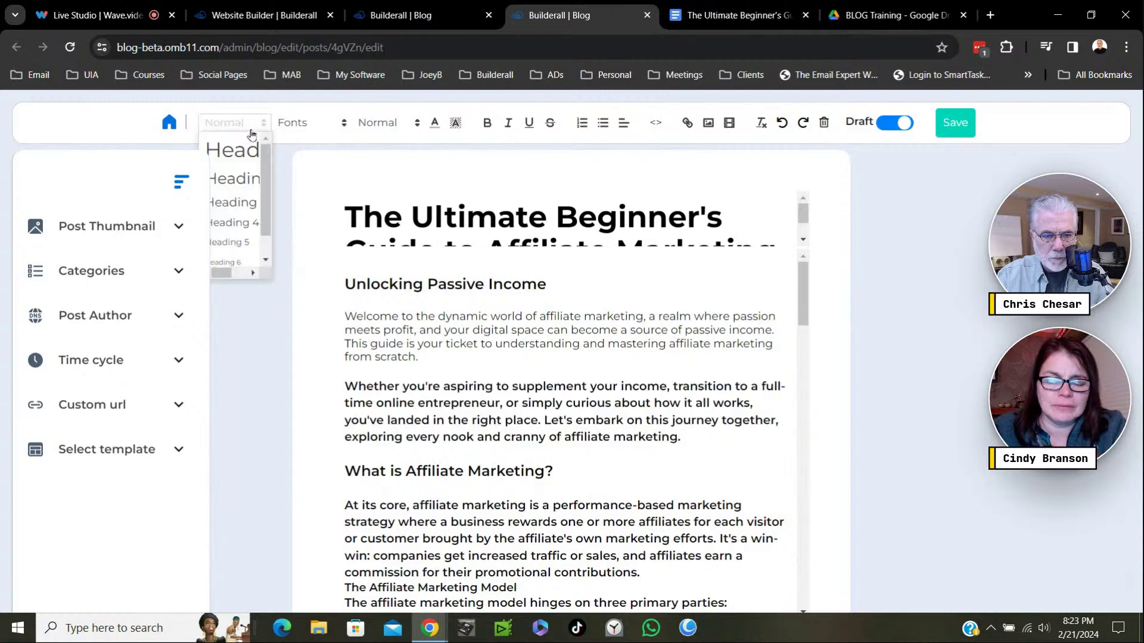
left_click(245, 204)
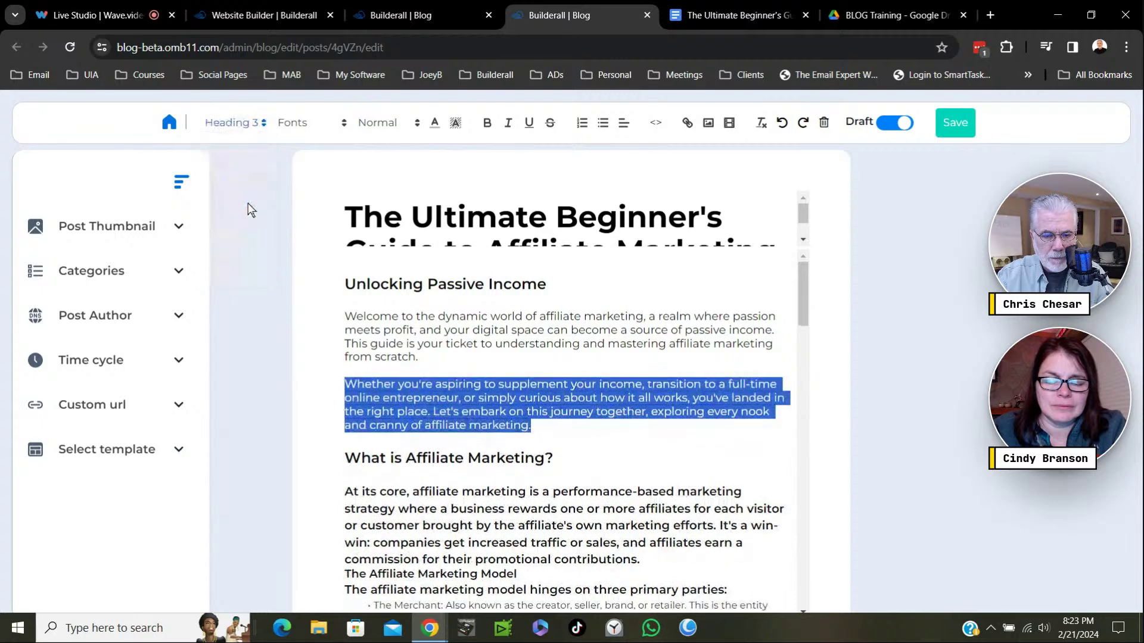
left_click(569, 435)
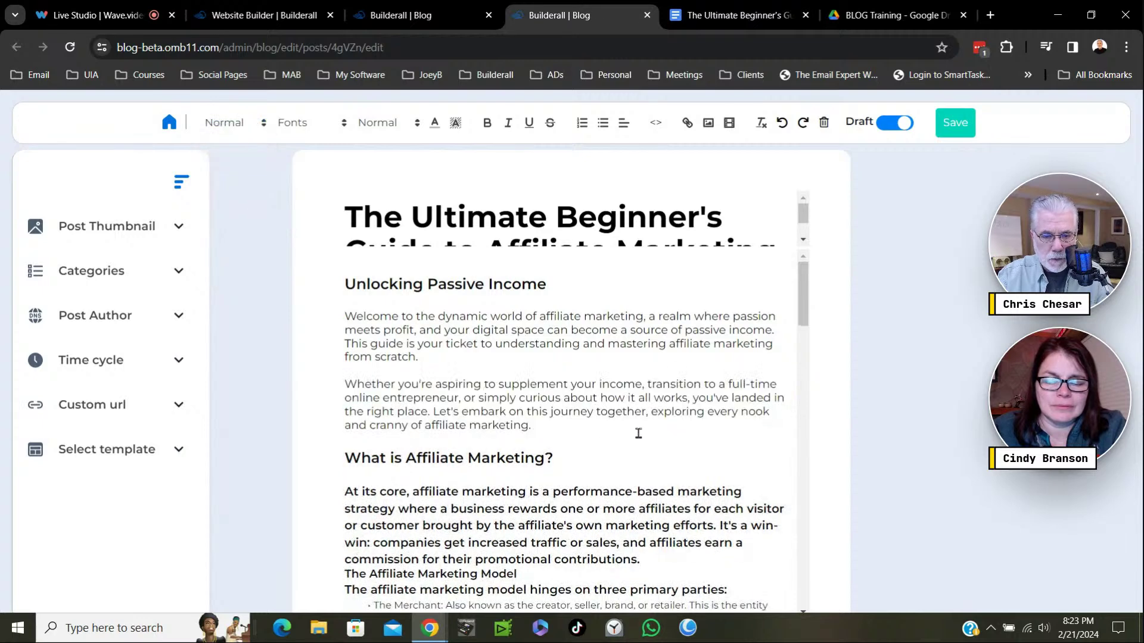
Apply Heading 3 to the text from 'At its core' through 'parties:'.
scroll(639, 432, "down", 3)
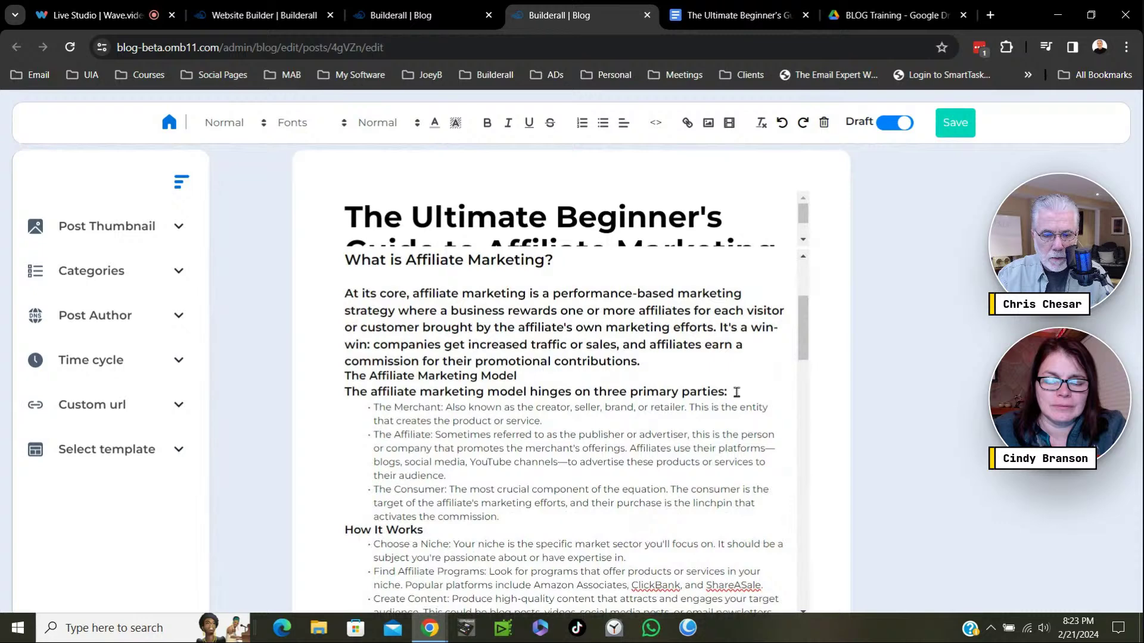
left_click_drag(737, 392, 325, 302)
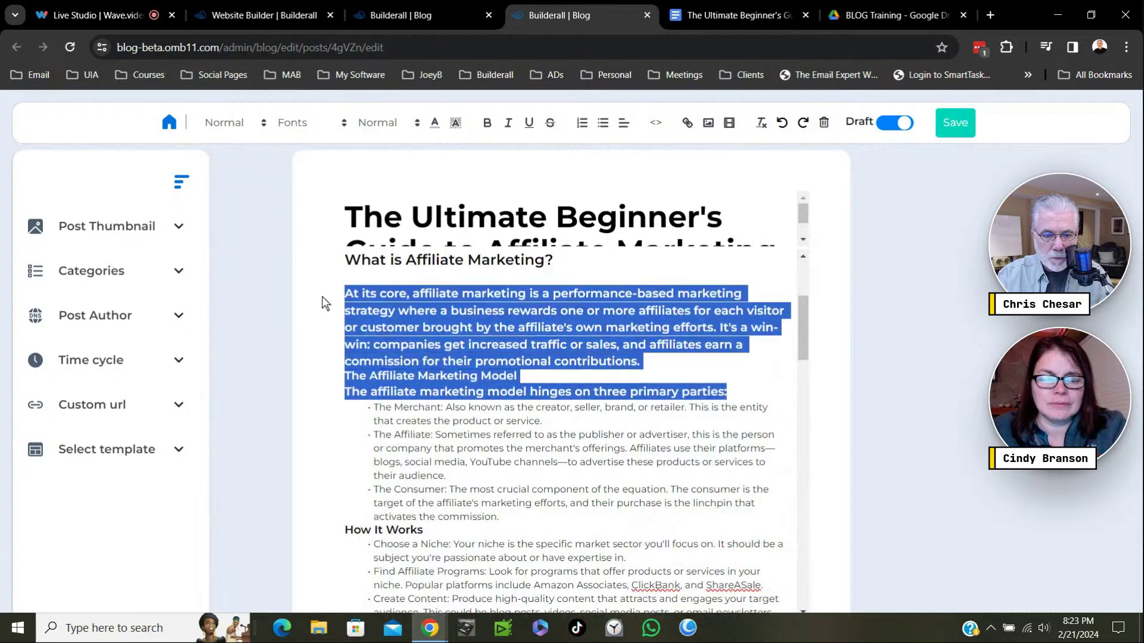
left_click(241, 127)
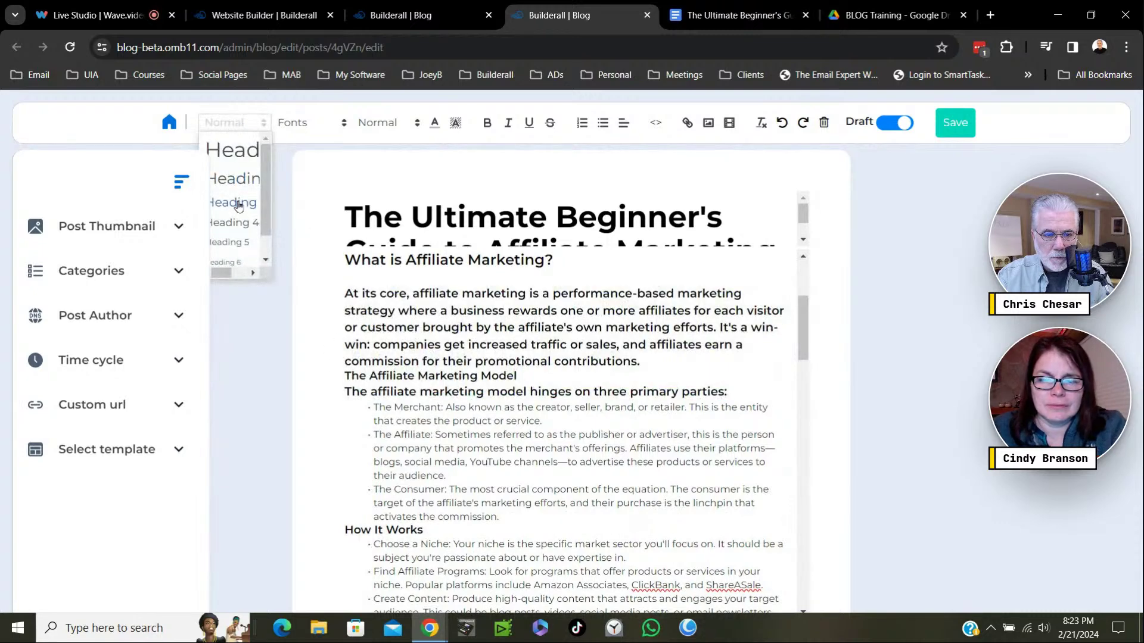
left_click(238, 207)
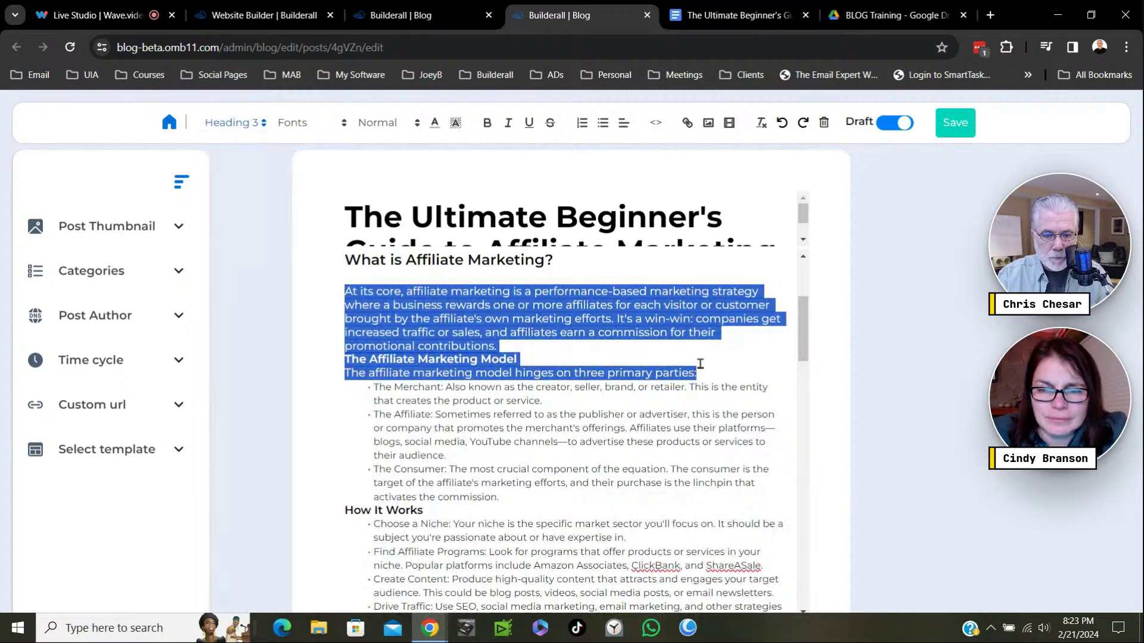
Add blank lines below the 'parties:' line and above the affiliate marketing model paragraph.
left_click(727, 370)
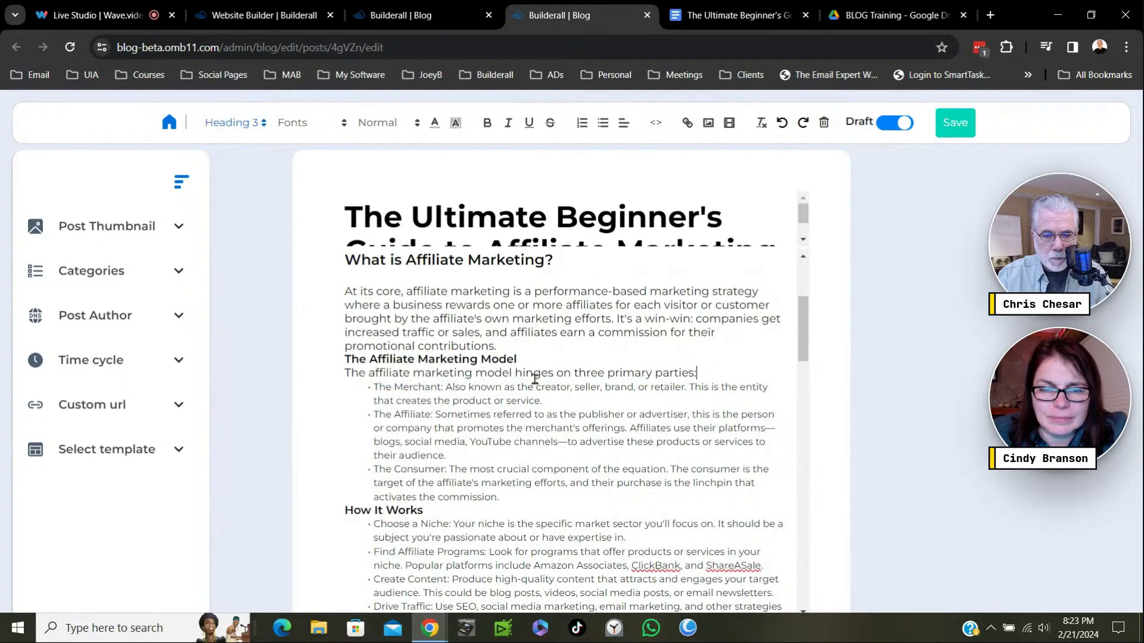
left_click(375, 388)
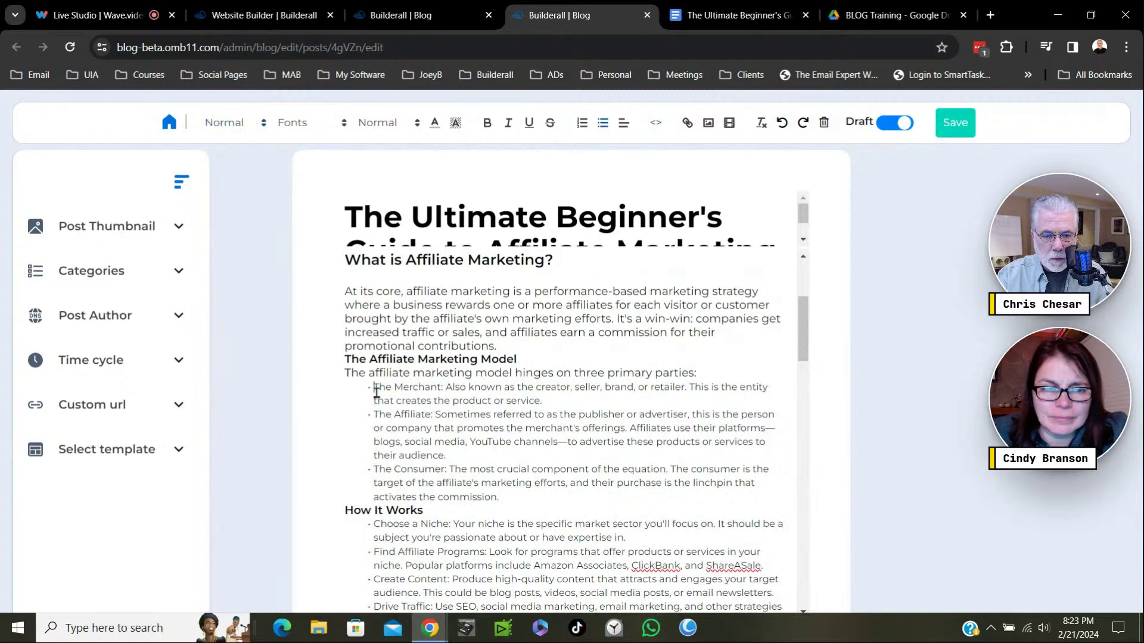
left_click(700, 374)
key("Return")
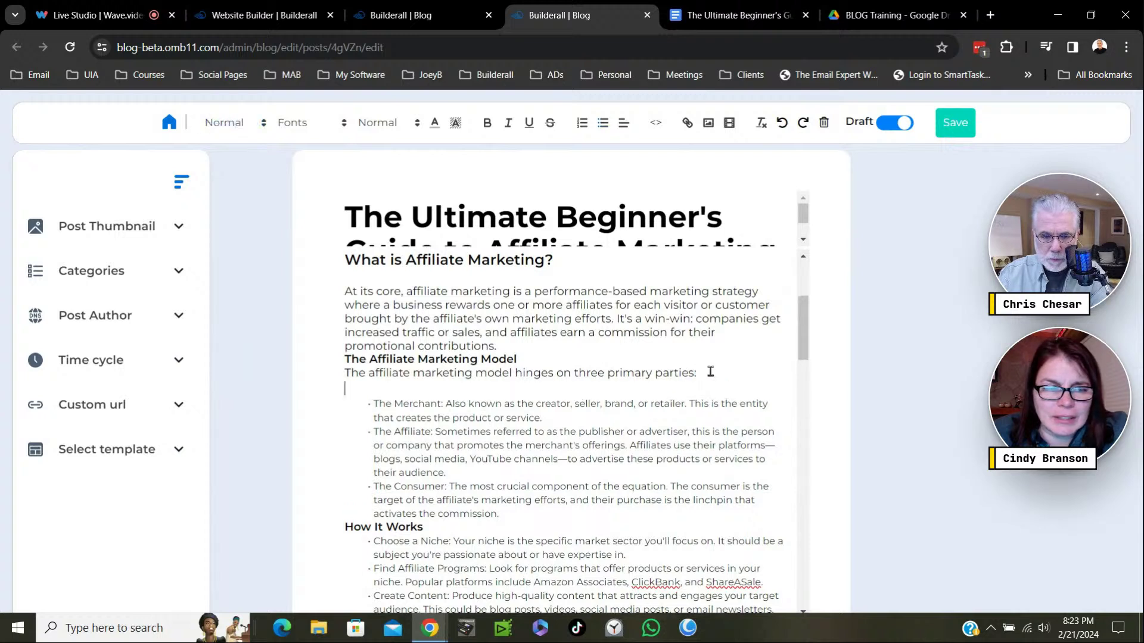
left_click(342, 374)
key("Return")
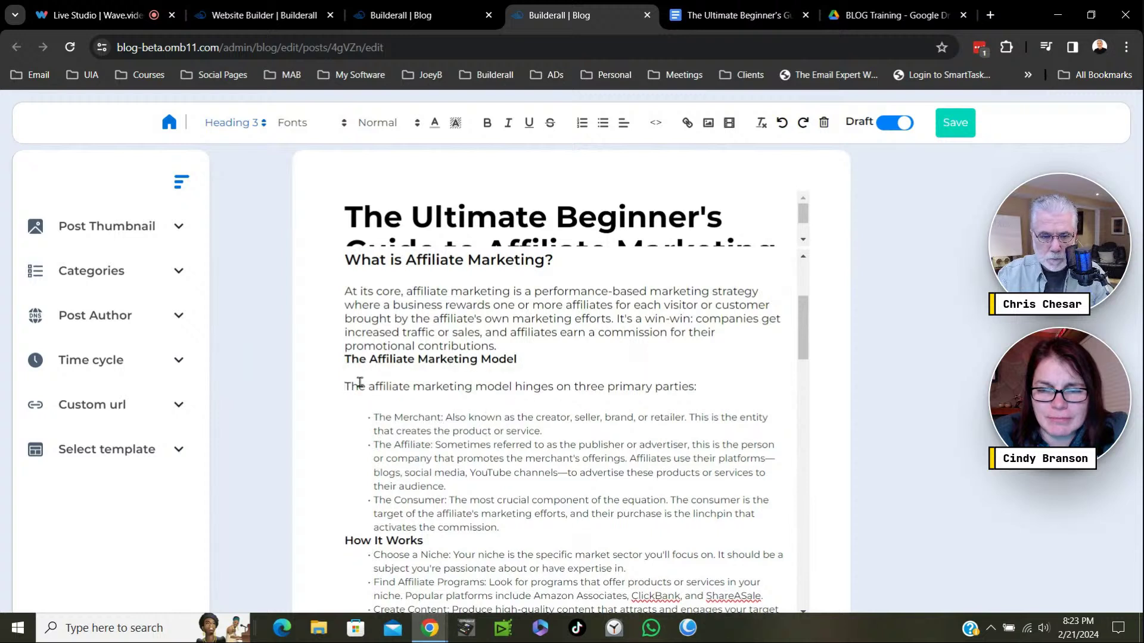
Space out 'The Affiliate Marketing Model' and make it a Heading 2.
left_click(343, 358)
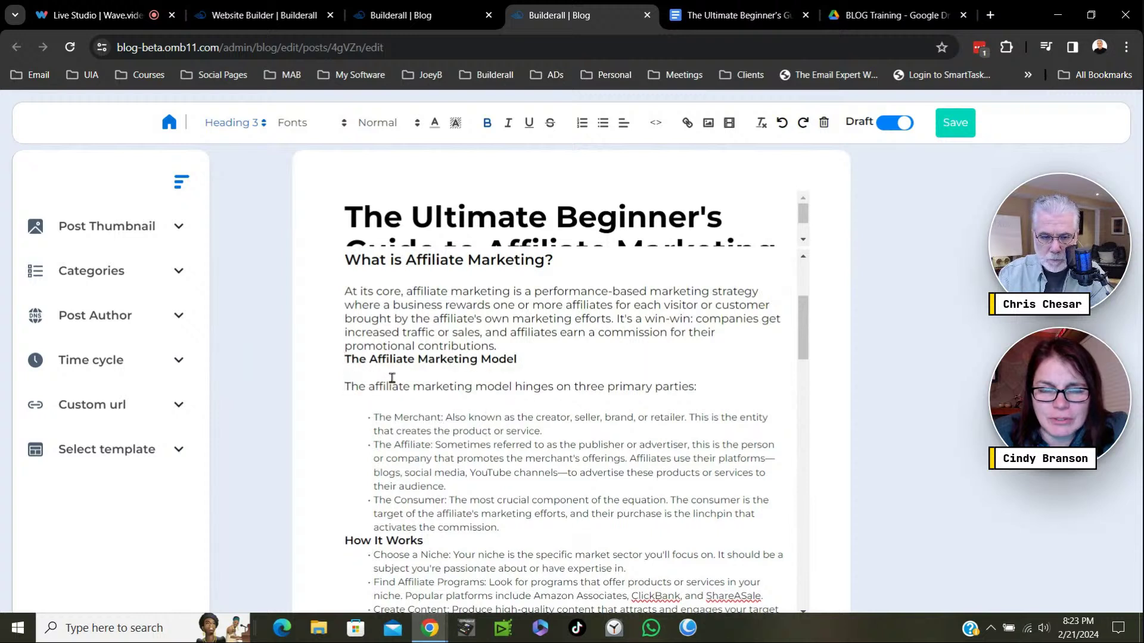
key("Return")
left_click_drag(521, 373, 340, 373)
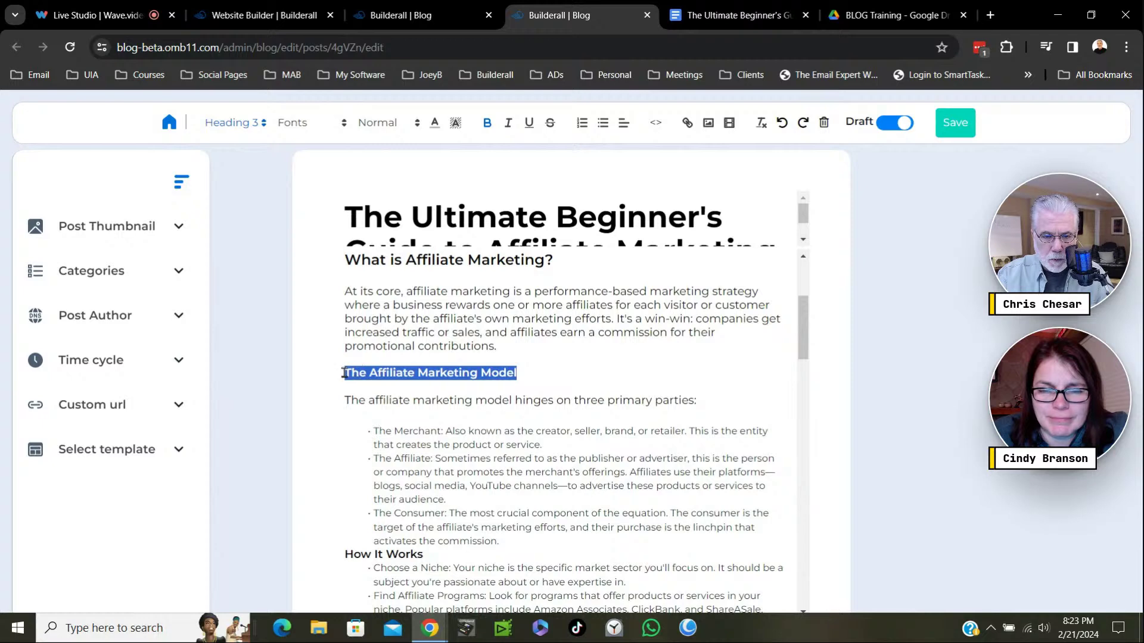
left_click(264, 125)
left_click(239, 182)
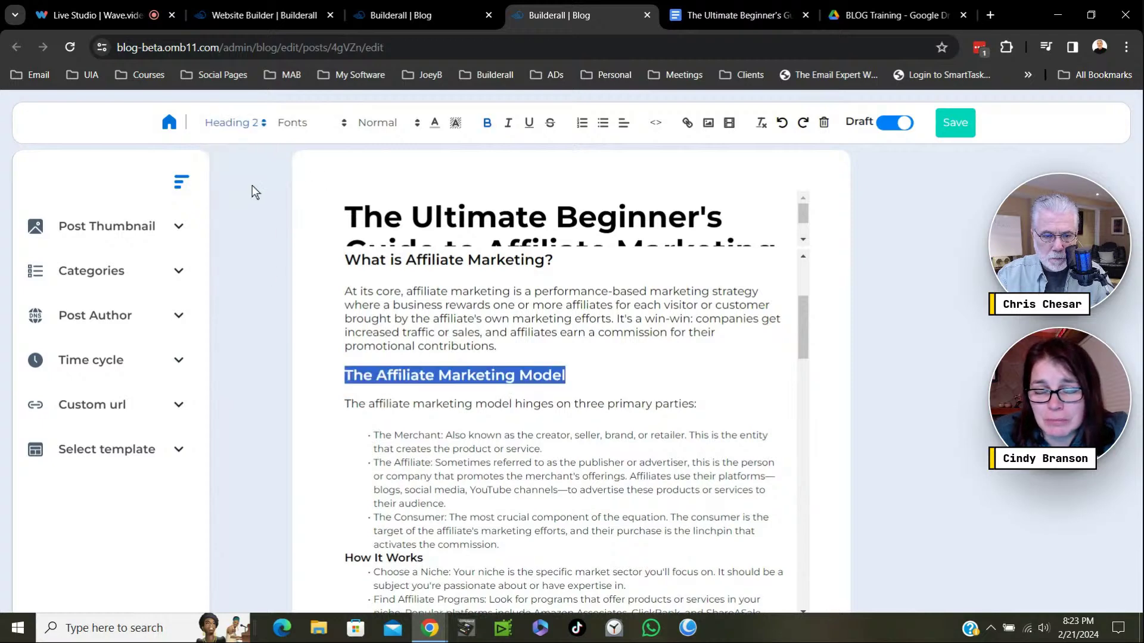
left_click(603, 363)
Add blank lines around 'How It Works', make it Heading 2, and remove its bold.
scroll(640, 413, "down", 3)
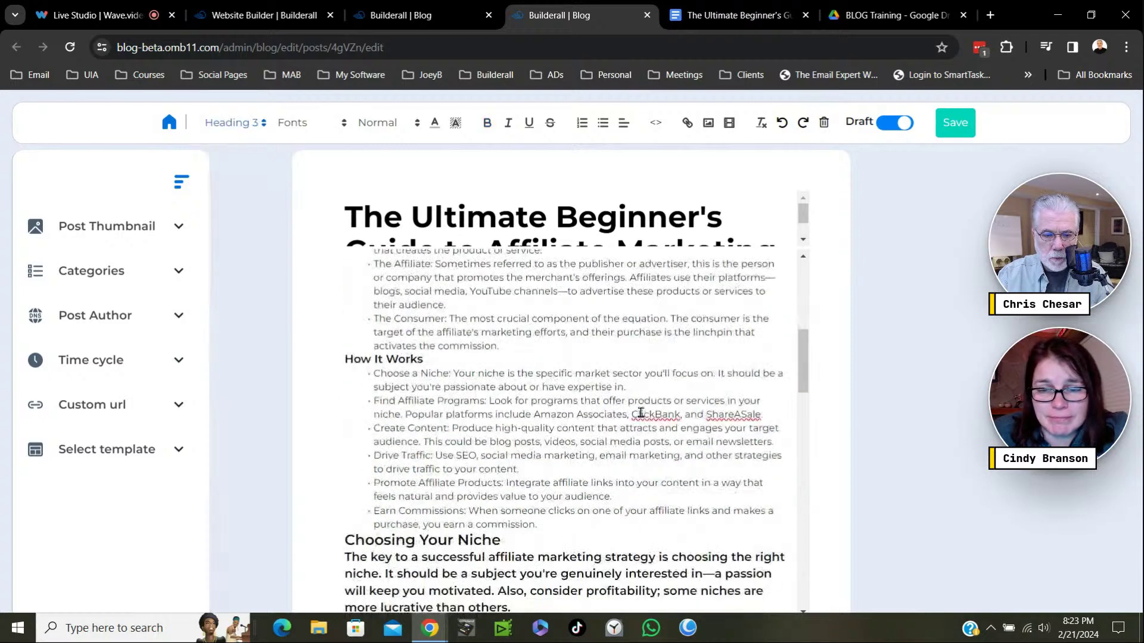
left_click(344, 362)
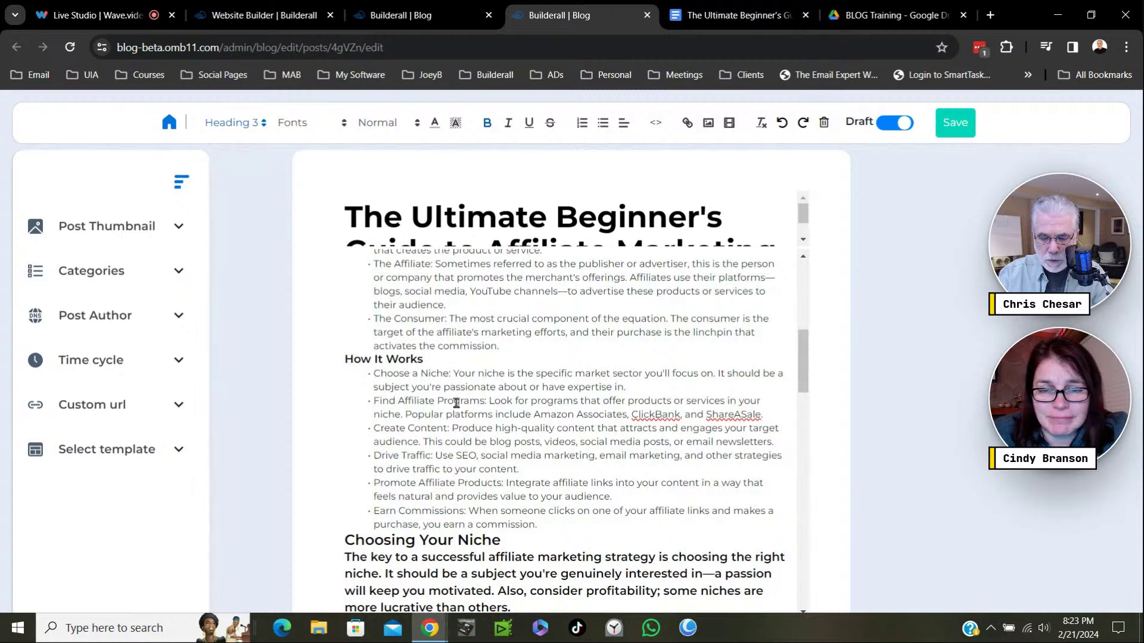
key("Return")
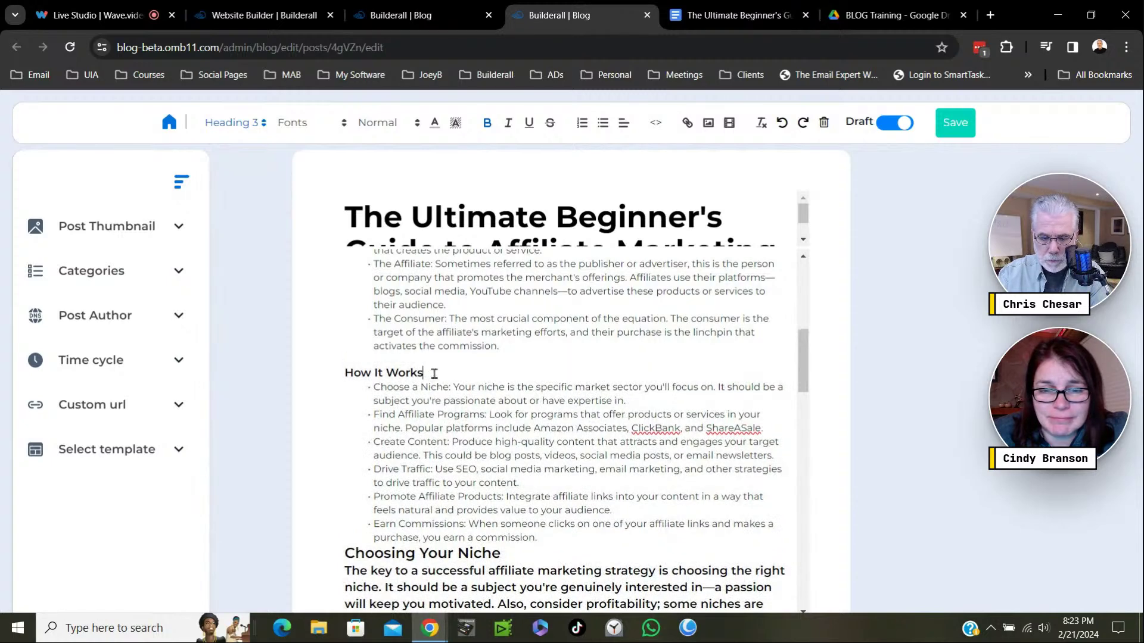
left_click(428, 373)
key("Return")
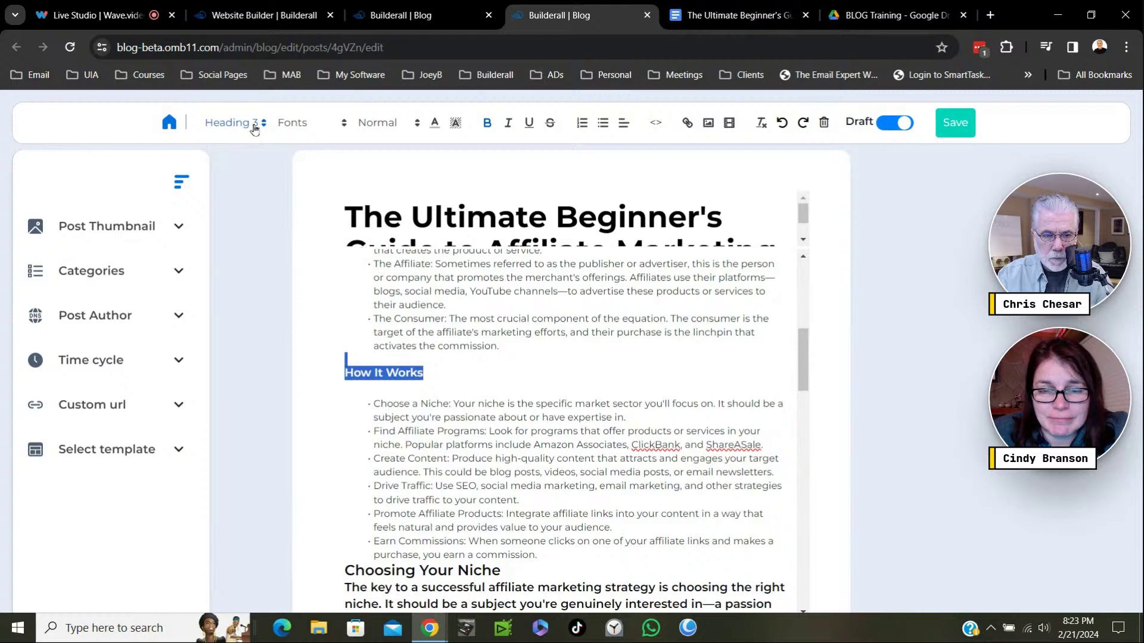
left_click(260, 125)
left_click(238, 179)
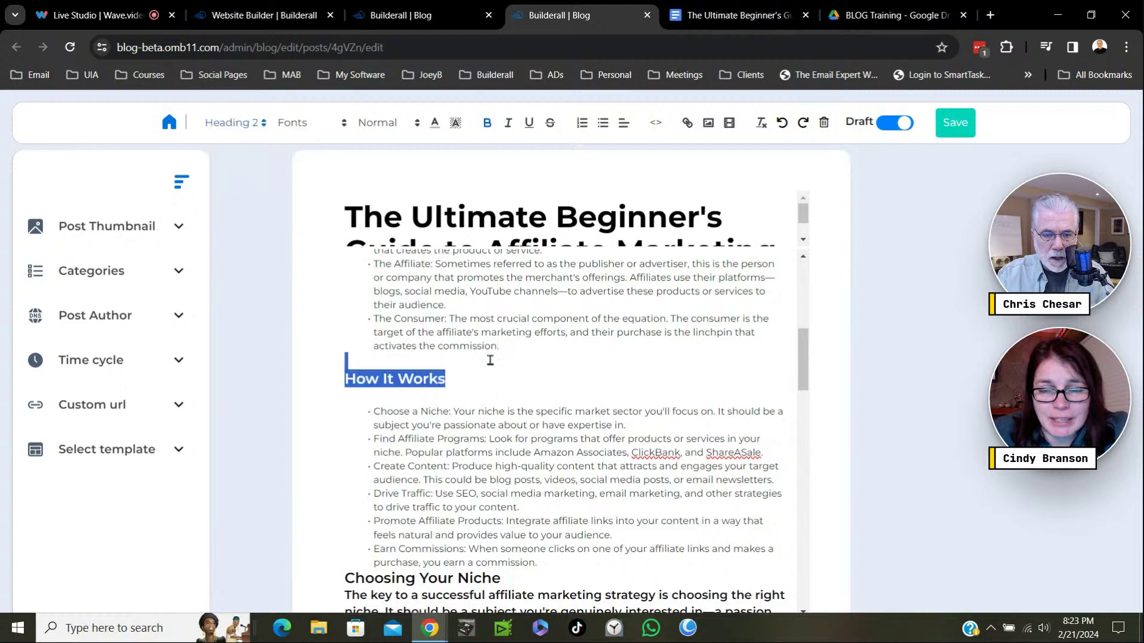
left_click(496, 382)
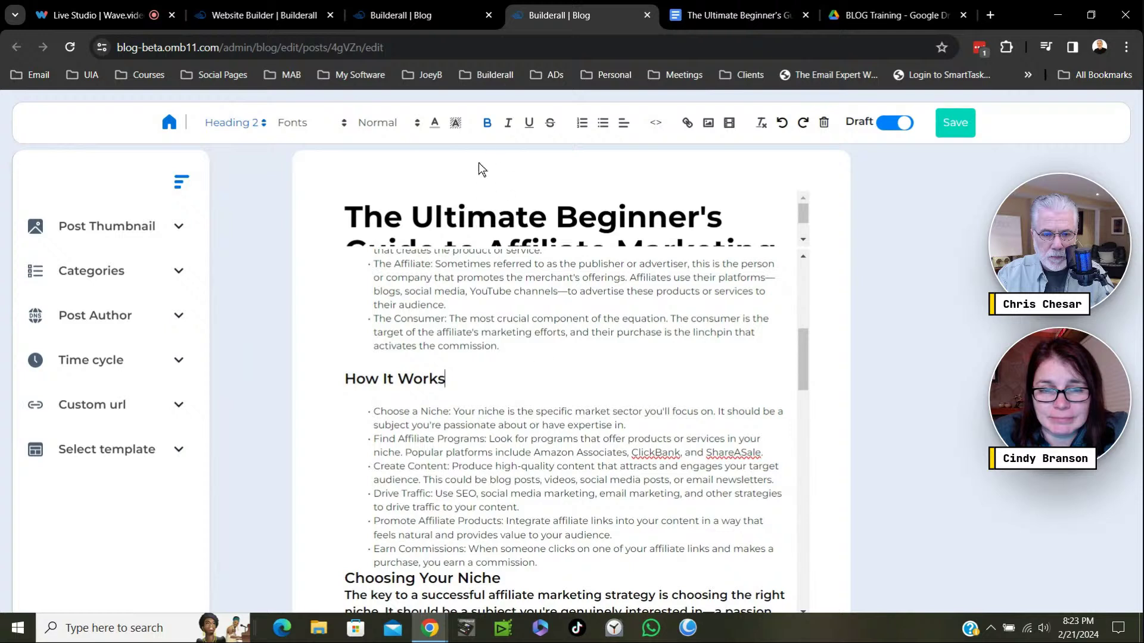
left_click_drag(451, 379, 340, 376)
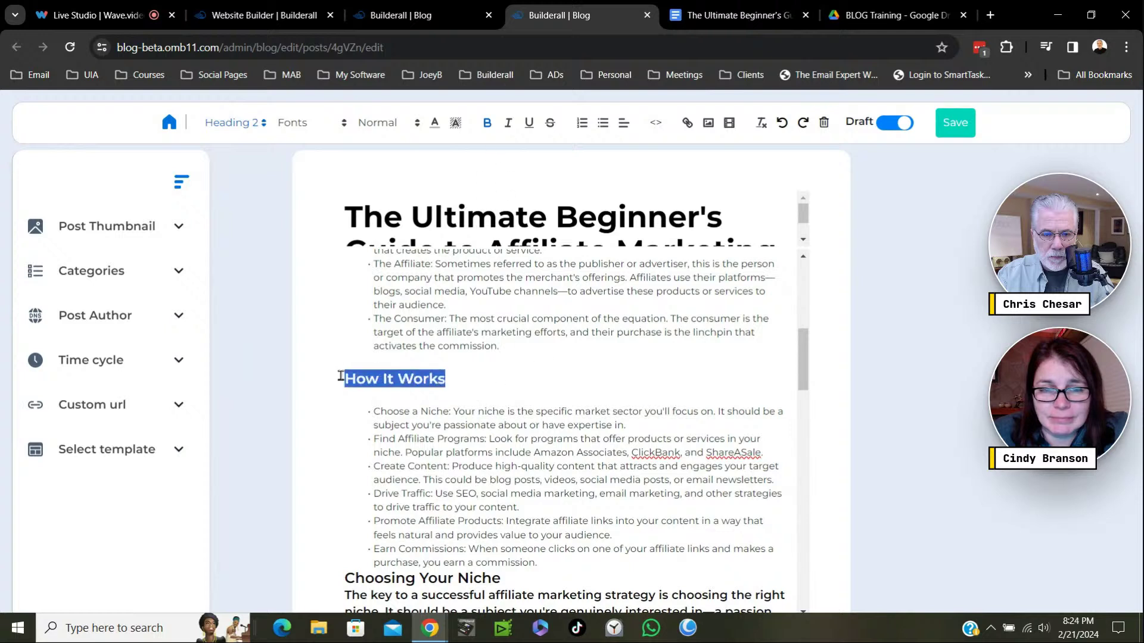
left_click(487, 124)
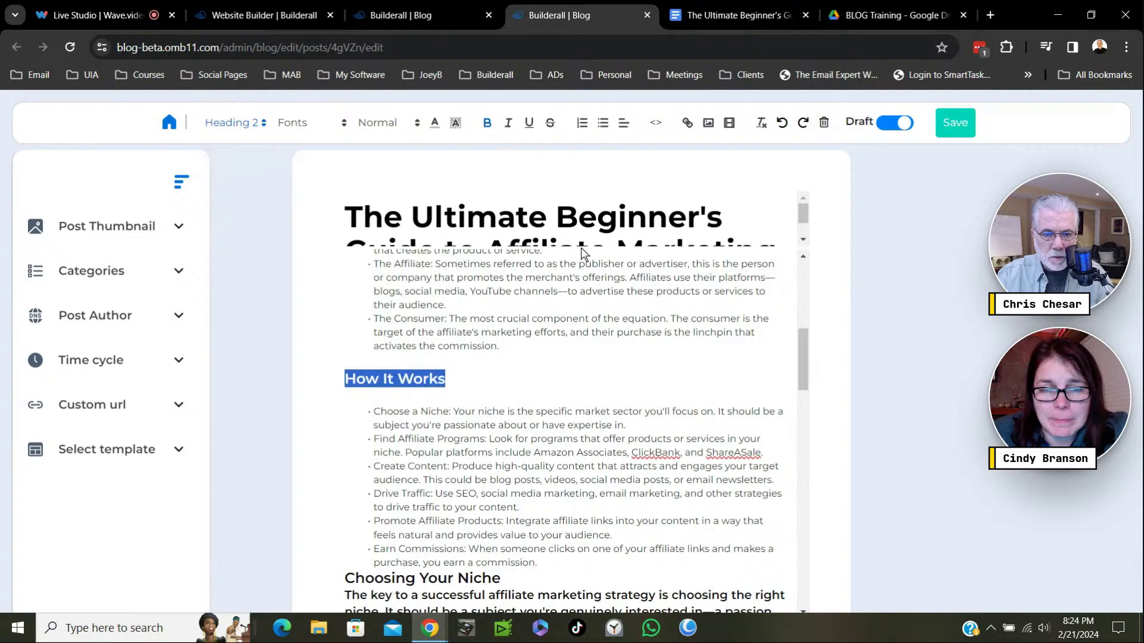
left_click(527, 370)
Add blank lines after the last How It Works bullet, below 'Choosing Your Niche', and around 'Tips for Choosing a Niche'.
scroll(565, 388, "down", 3)
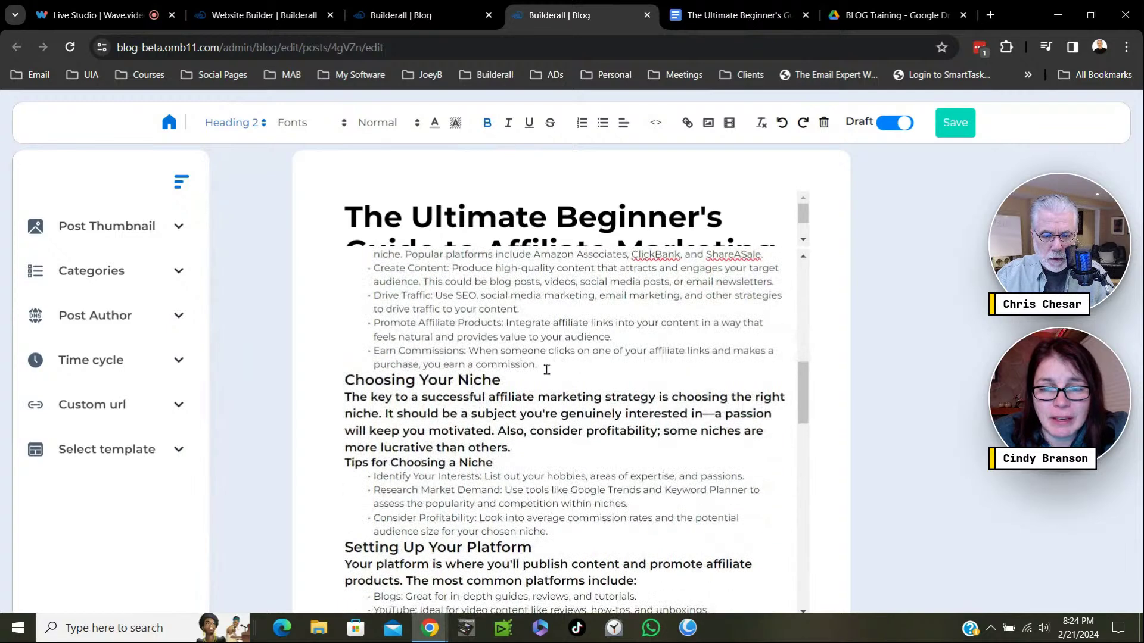
left_click(556, 373)
key("Return")
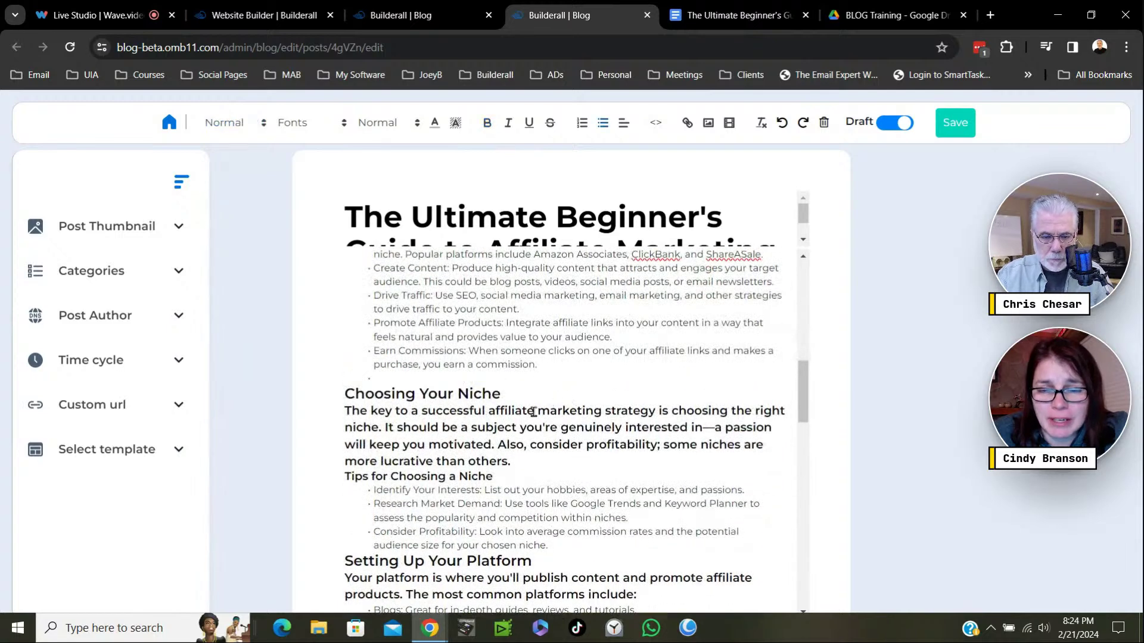
left_click(522, 396)
key("Return")
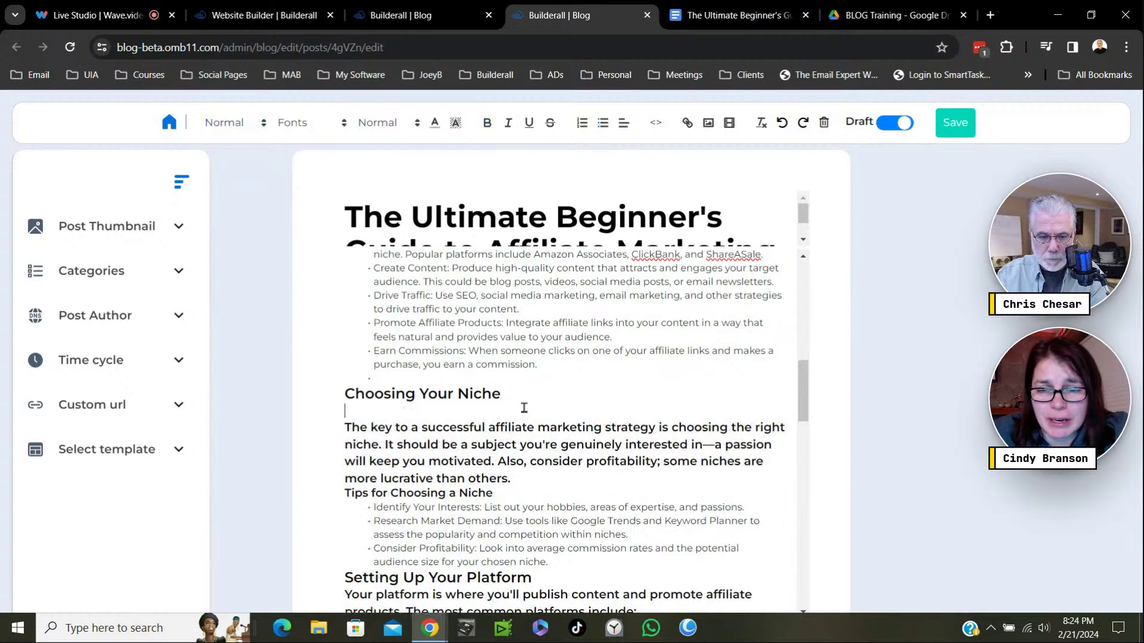
left_click(505, 492)
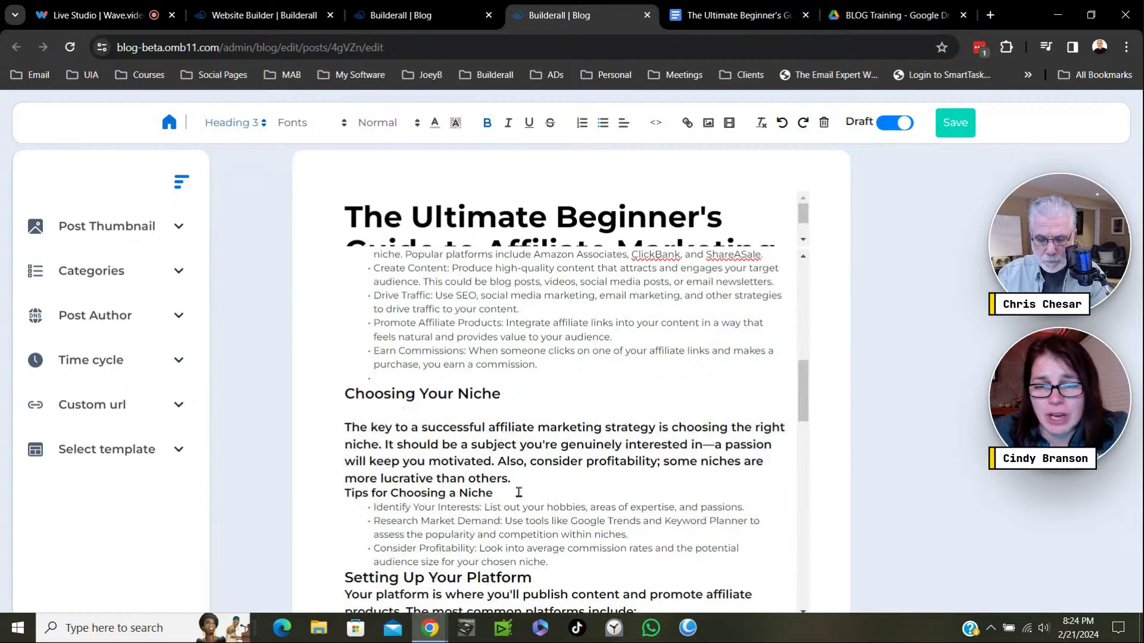
key("Return")
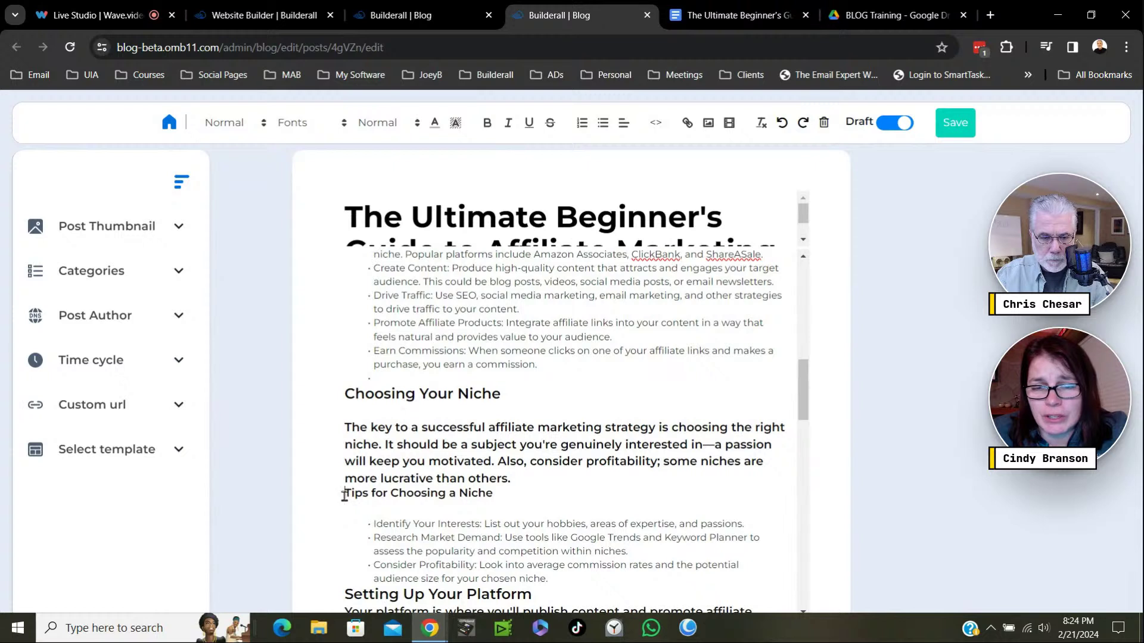
left_click(345, 495)
key("Return")
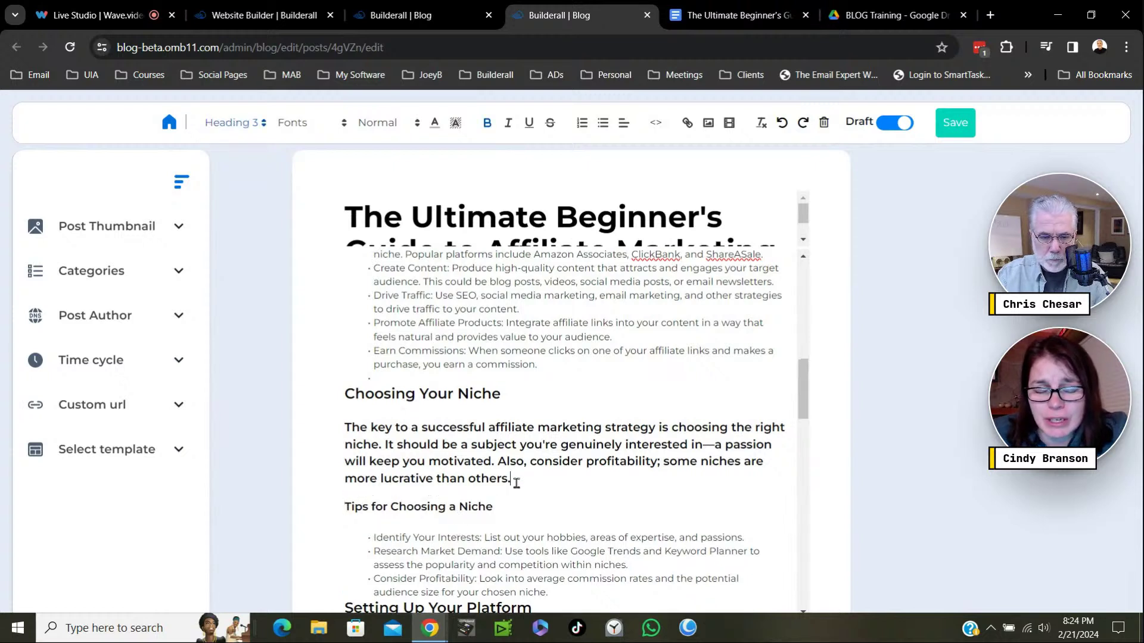
Restyle the Choosing Your Niche intro paragraph as regular body text.
left_click_drag(516, 482, 373, 435)
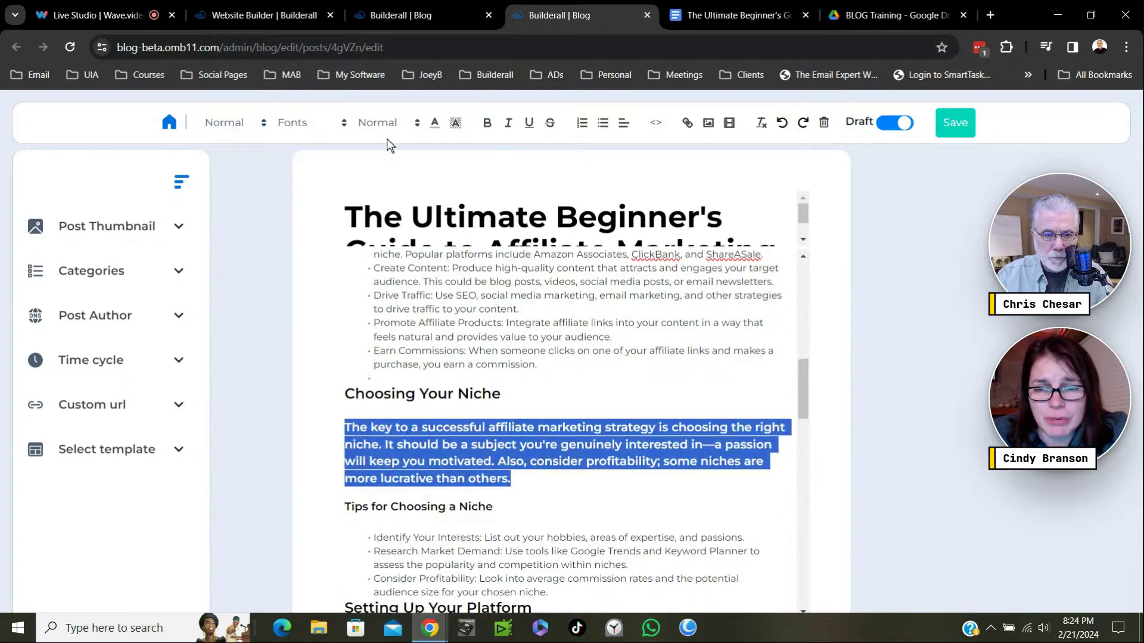
left_click(251, 127)
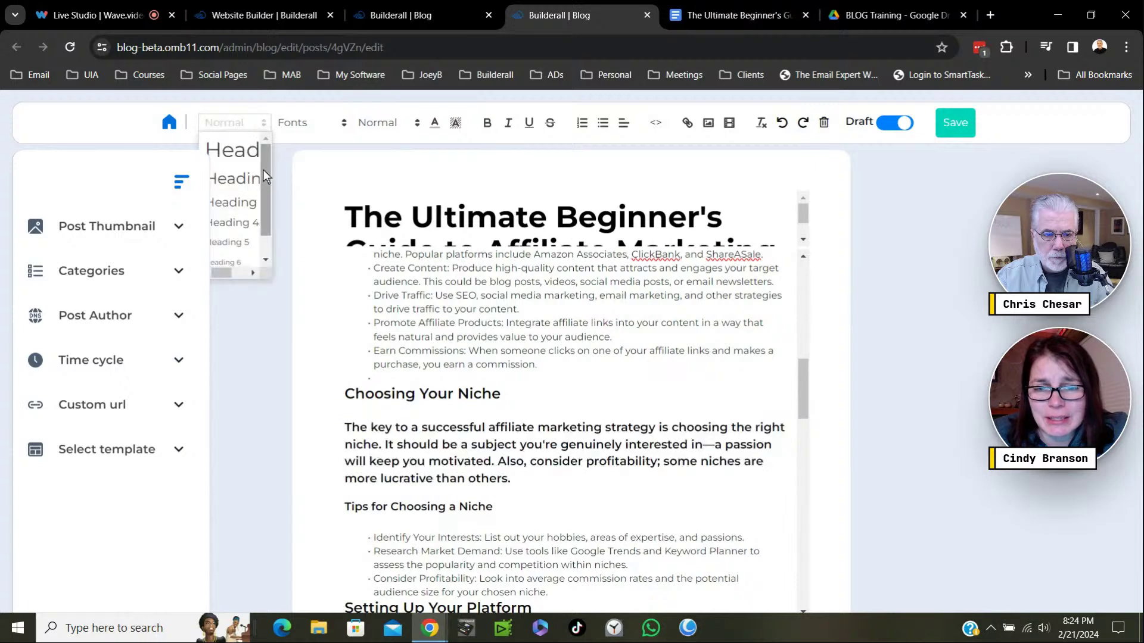
left_click(245, 212)
left_click(551, 465)
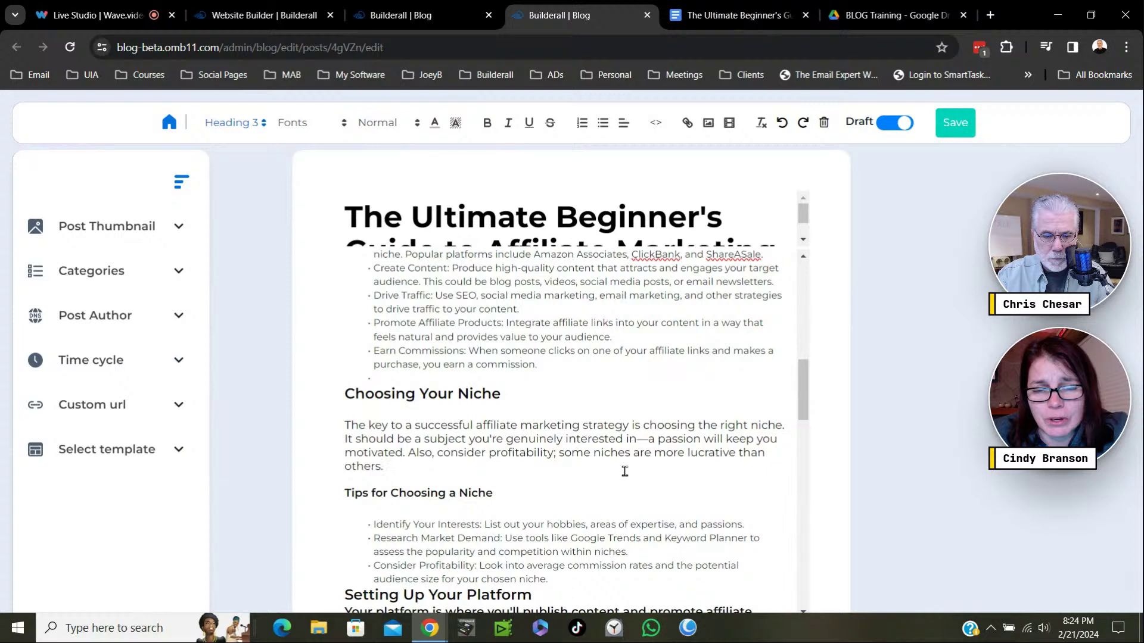
Add blank lines around 'Setting Up Your Platform' and above 'Building Your Audience'.
scroll(625, 471, "down", 3)
left_click(338, 401)
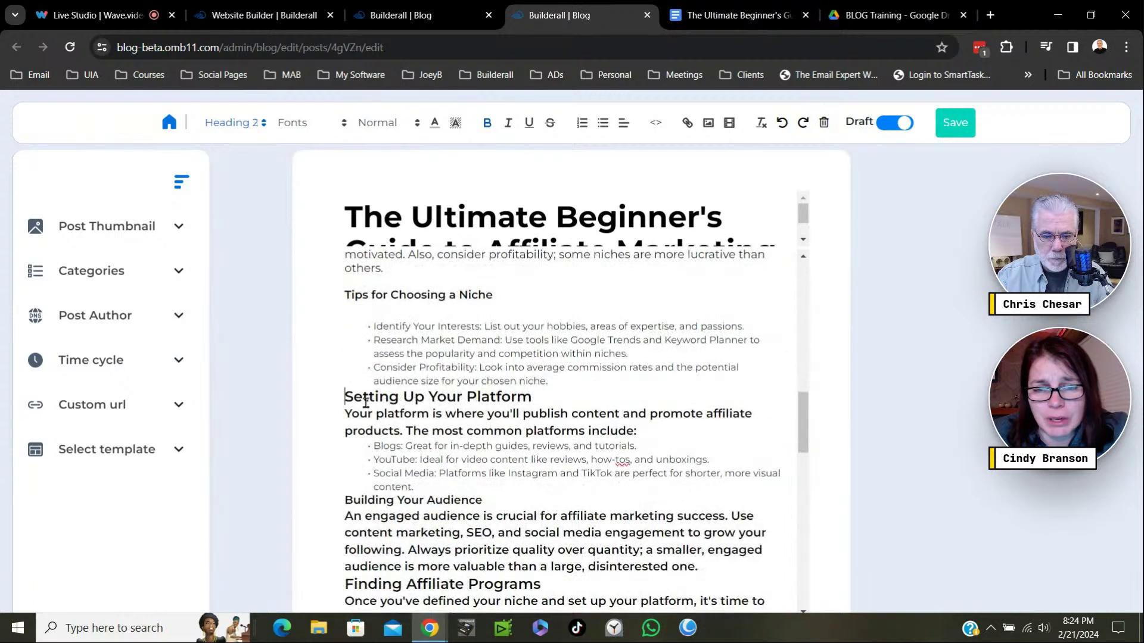
key("Return")
left_click(531, 416)
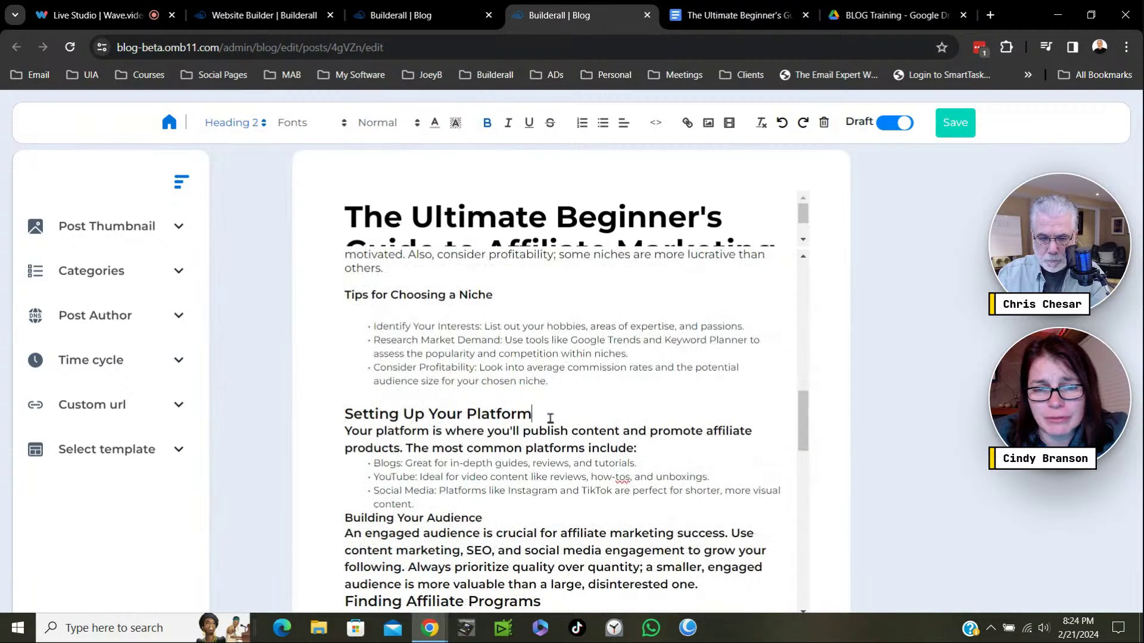
key("Return")
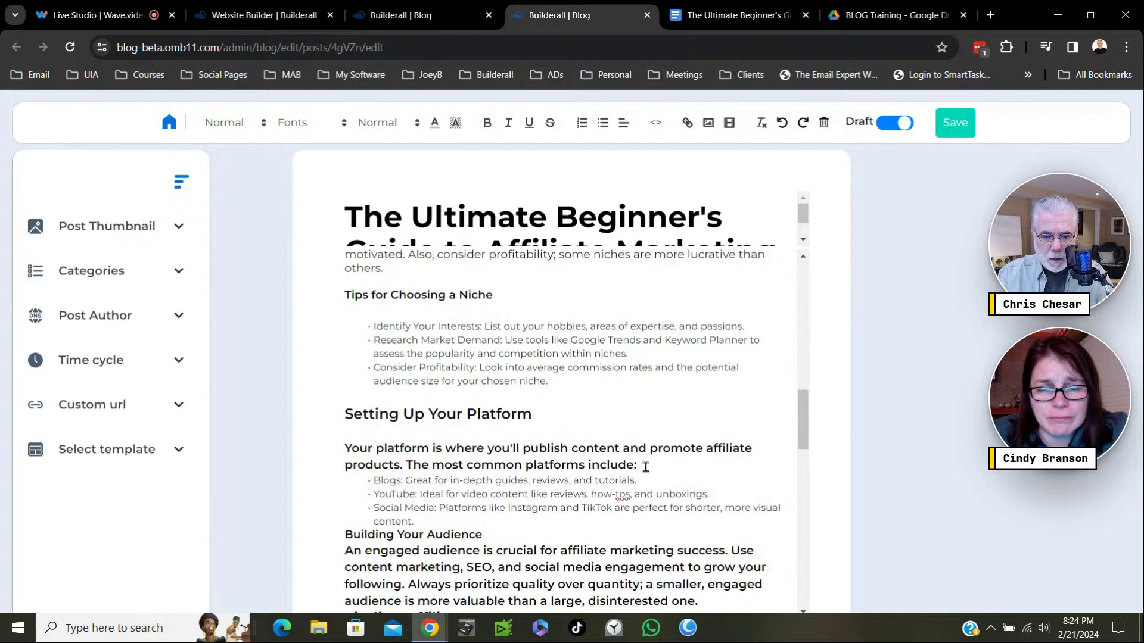
left_click_drag(635, 464, 344, 453)
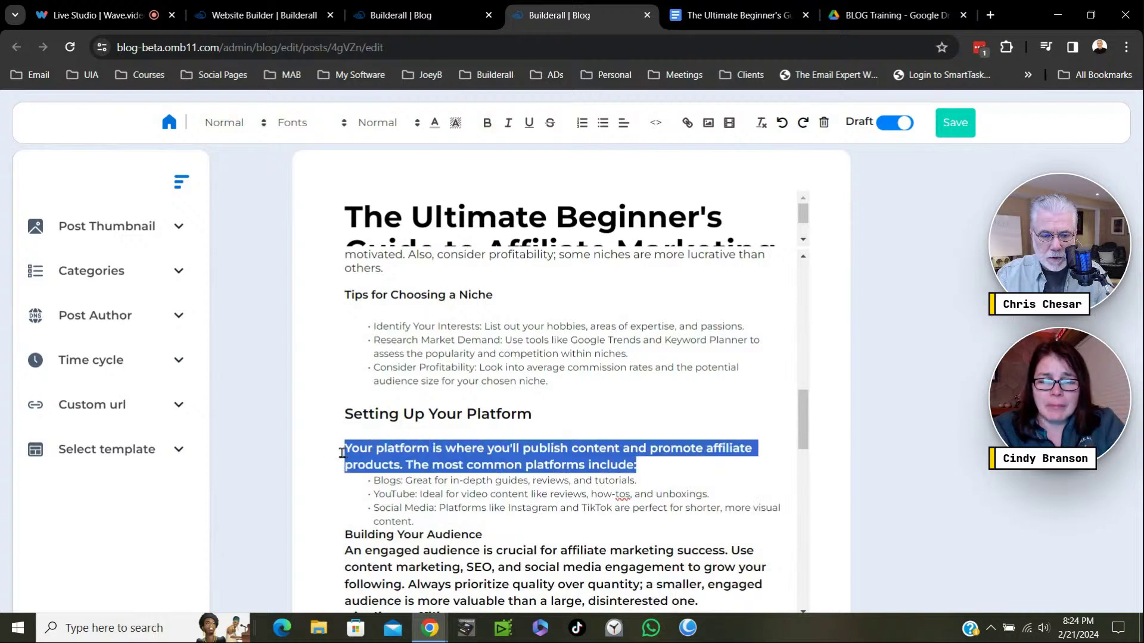
left_click(652, 471)
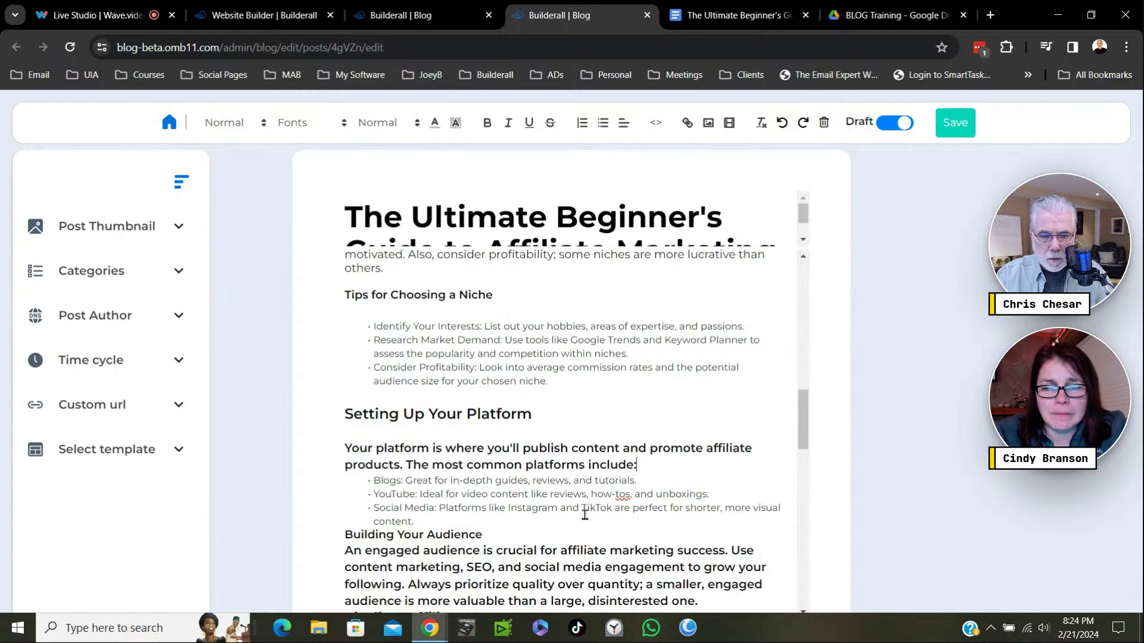
left_click(343, 535)
key("Return")
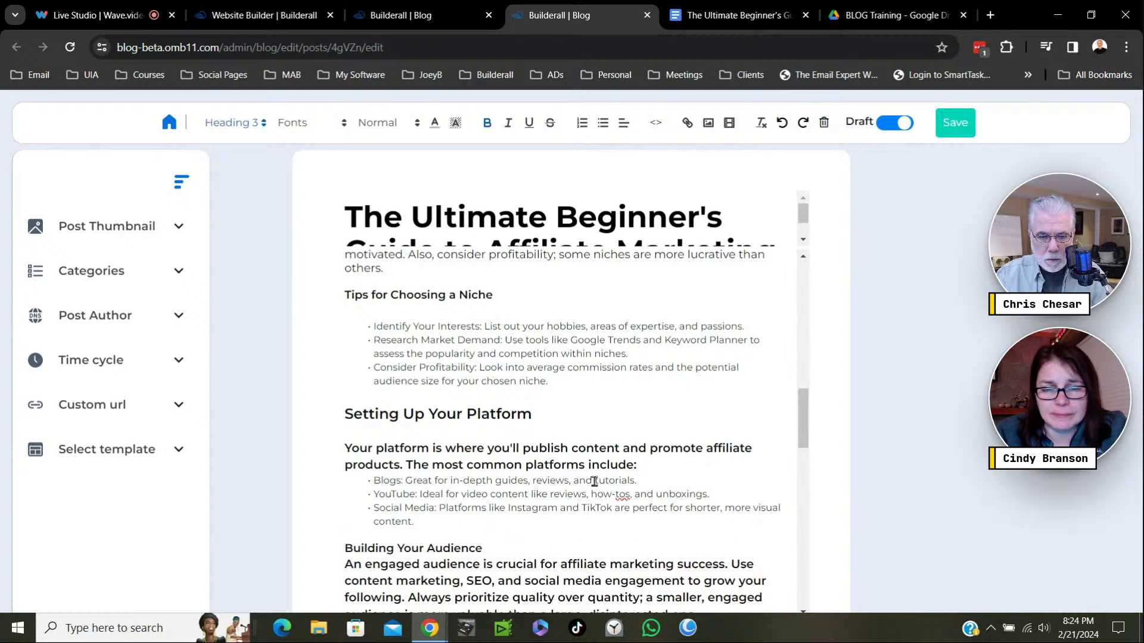
Make Building Your Audience a Heading 2 and add a blank line after it.
scroll(563, 435, "down", 3)
left_click_drag(484, 350, 344, 337)
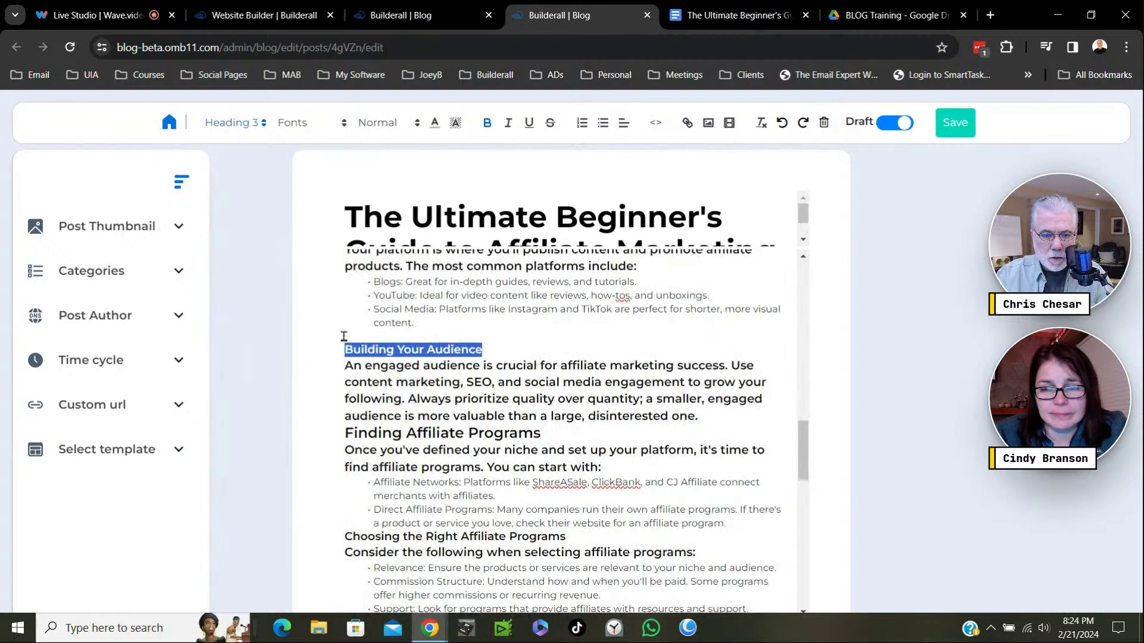
left_click(262, 125)
left_click(237, 184)
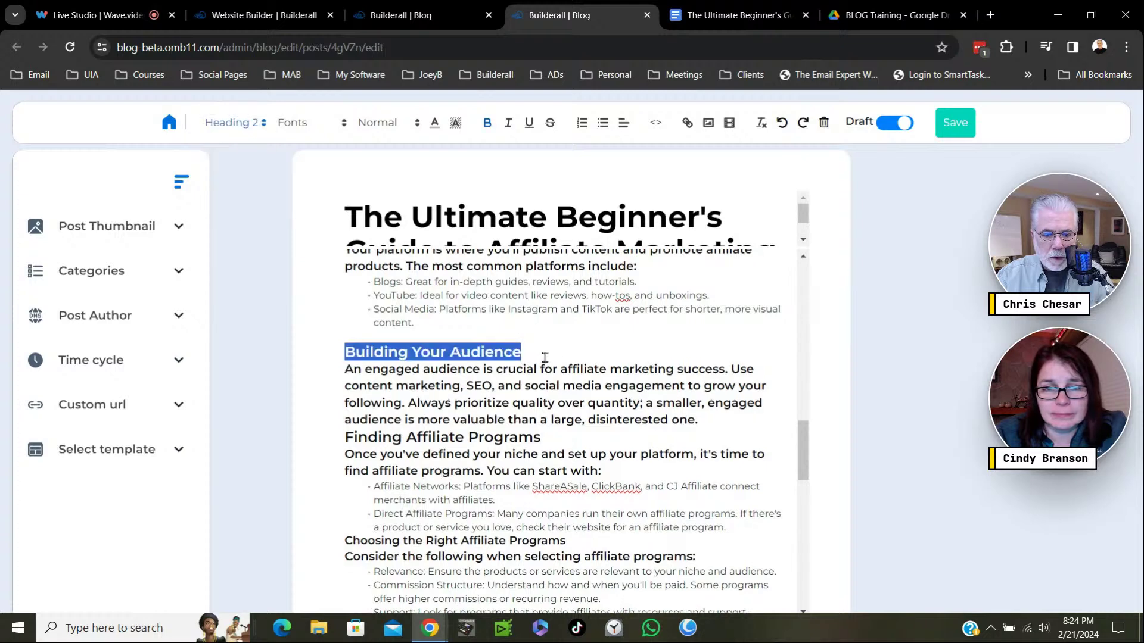
left_click(551, 355)
key("Return")
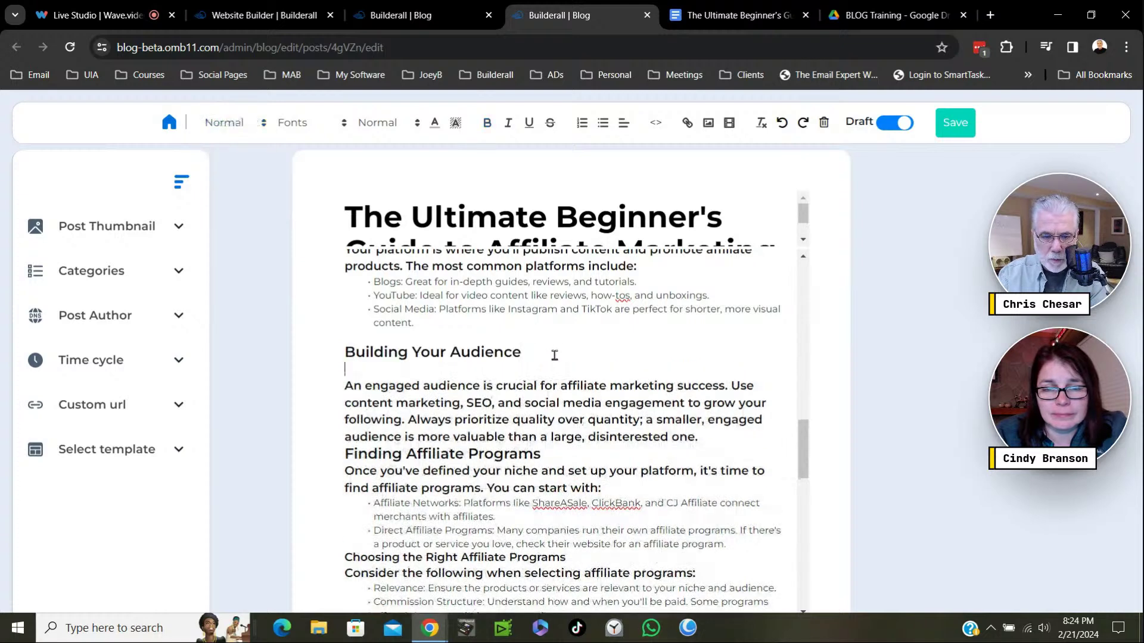
Set the engaged audience paragraph to Heading 3 and space it from Finding Affiliate Programs.
left_click_drag(717, 443, 333, 396)
left_click(261, 125)
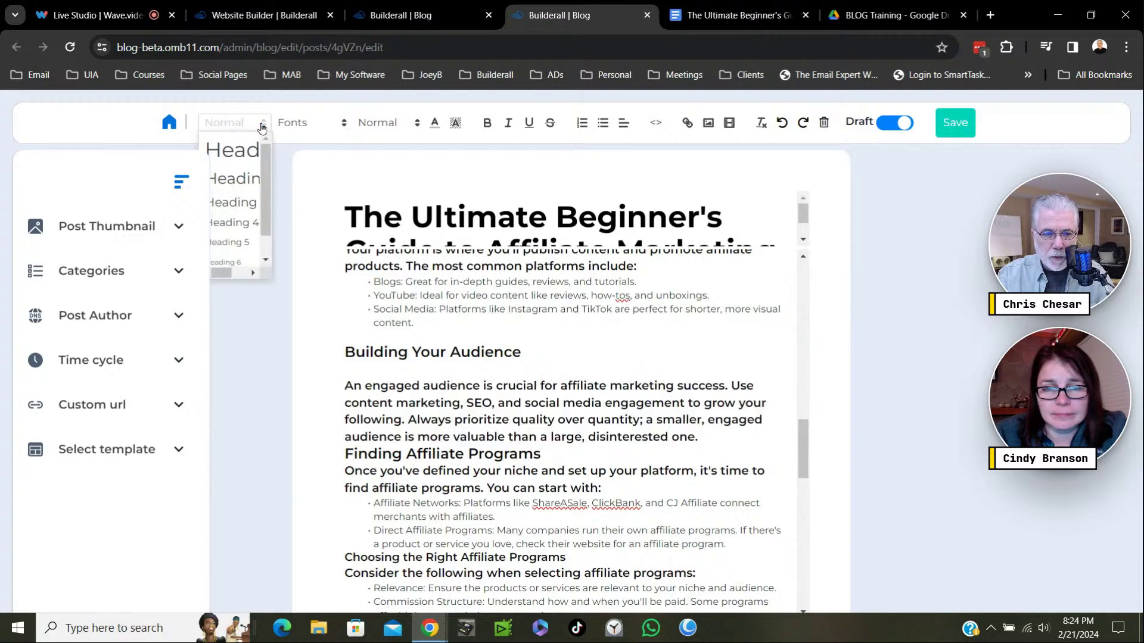
left_click(235, 206)
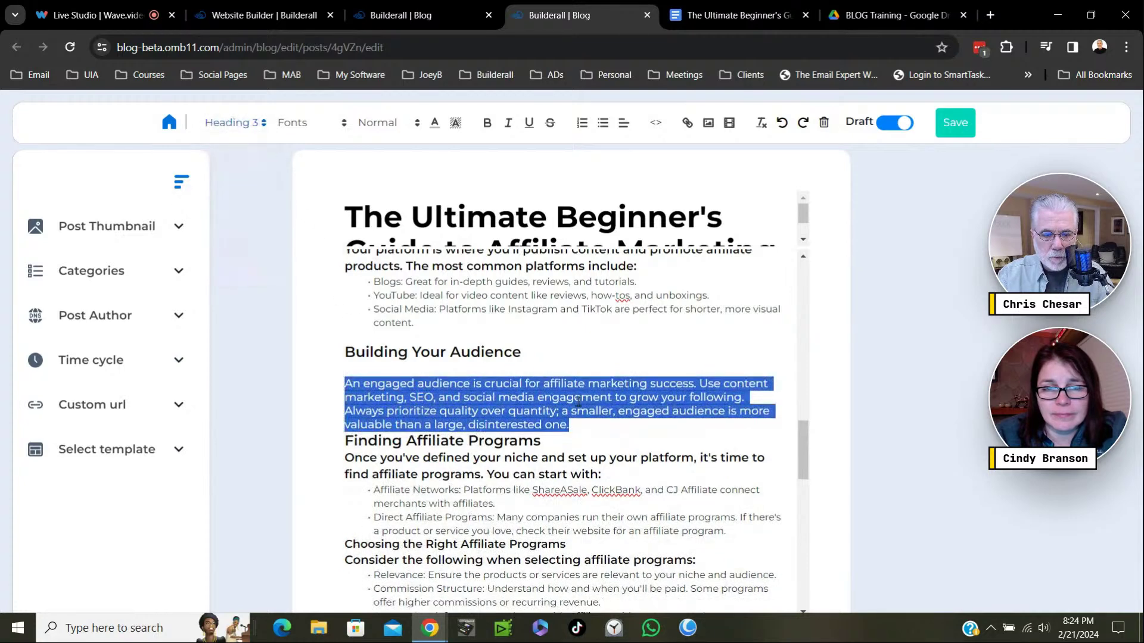
left_click(611, 425)
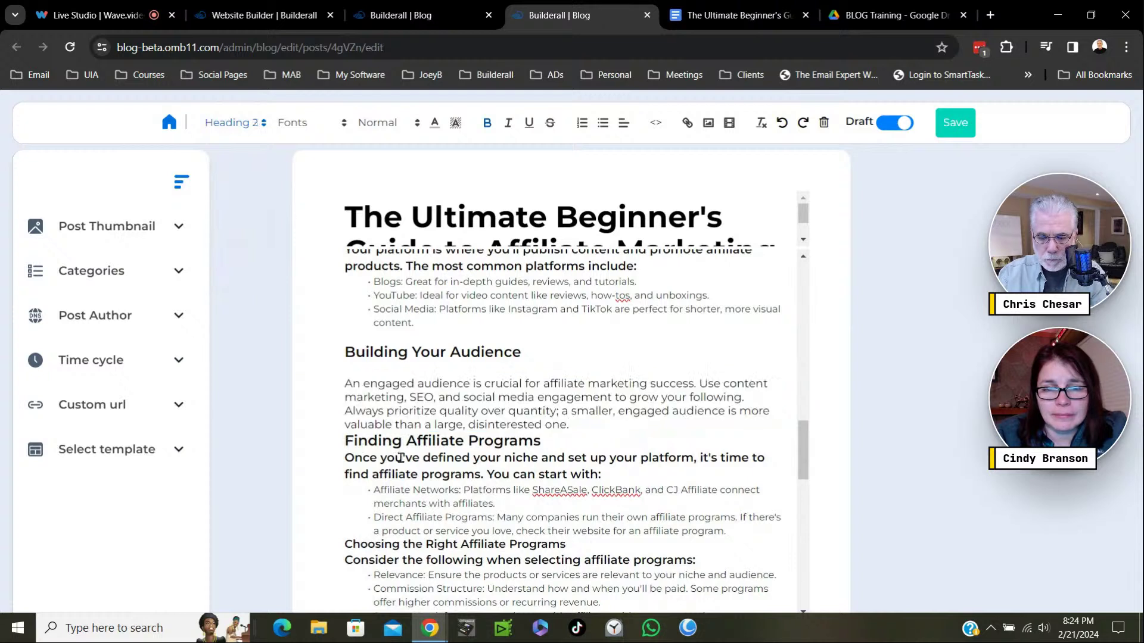
key("Return")
Space out the 'Once you've defined' paragraph, set it to Heading 3, and separate the bullet list.
left_click(344, 475)
key("Return")
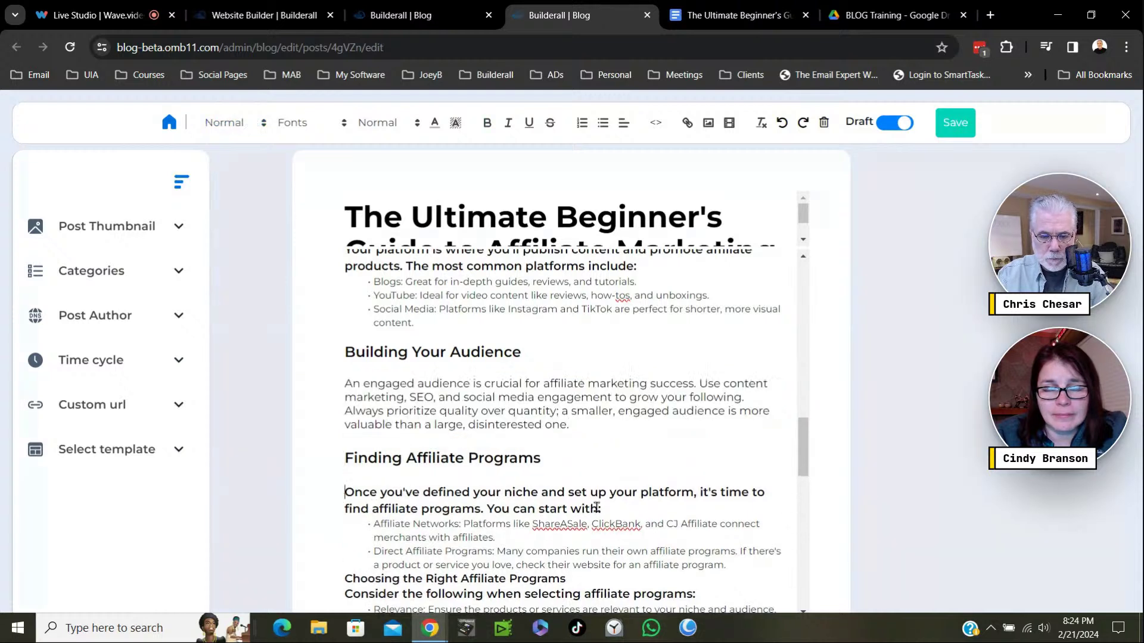
left_click_drag(603, 508, 341, 495)
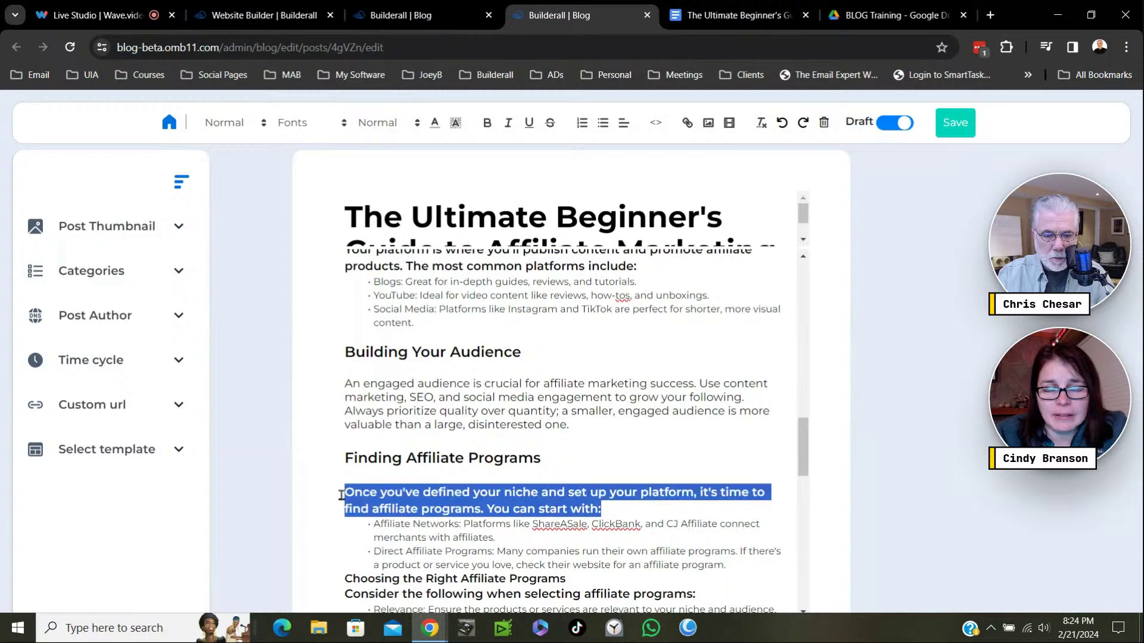
left_click(262, 130)
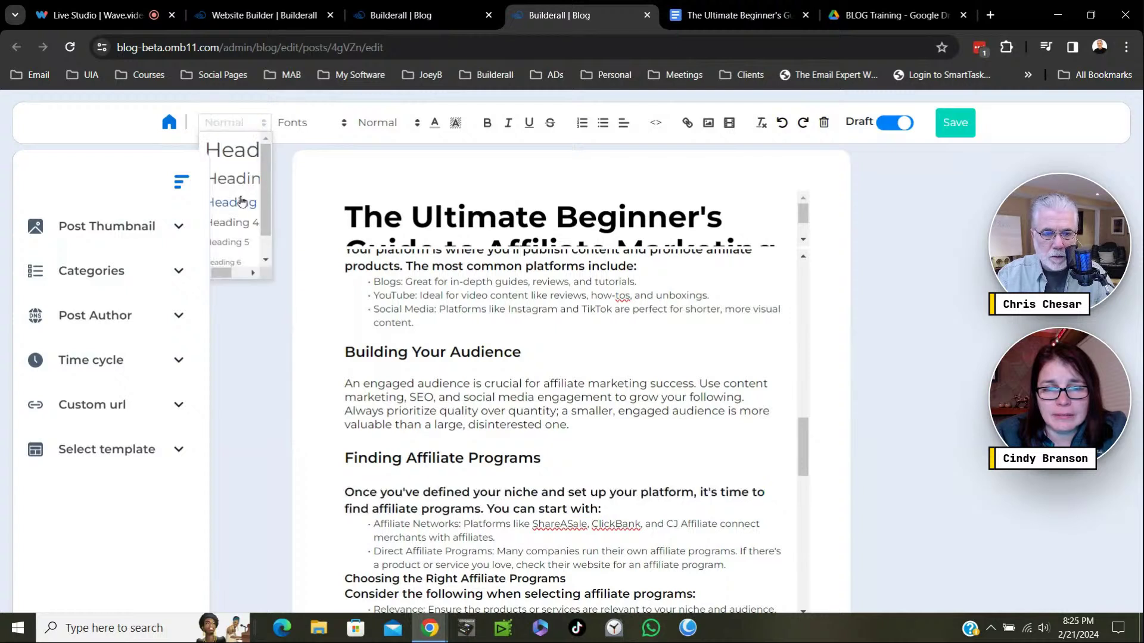
left_click(234, 203)
left_click(584, 446)
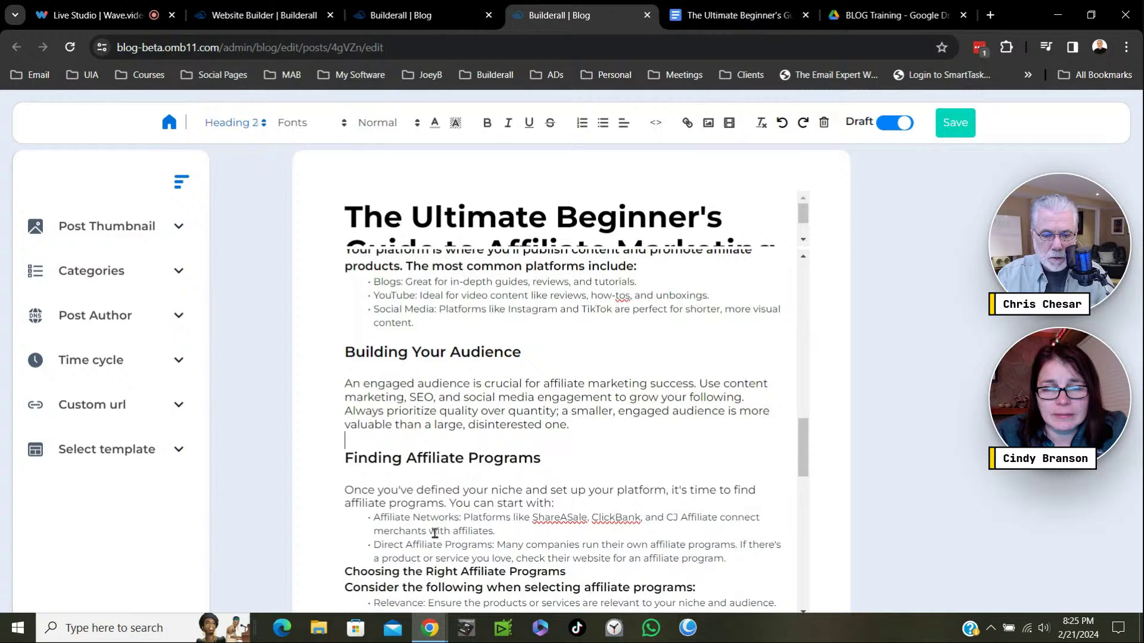
left_click(566, 503)
key("Return")
Add blank lines above Choosing the Right Affiliate Programs, Consider the following, Crafting Your Strategy and its paragraph.
scroll(603, 477, "down", 3)
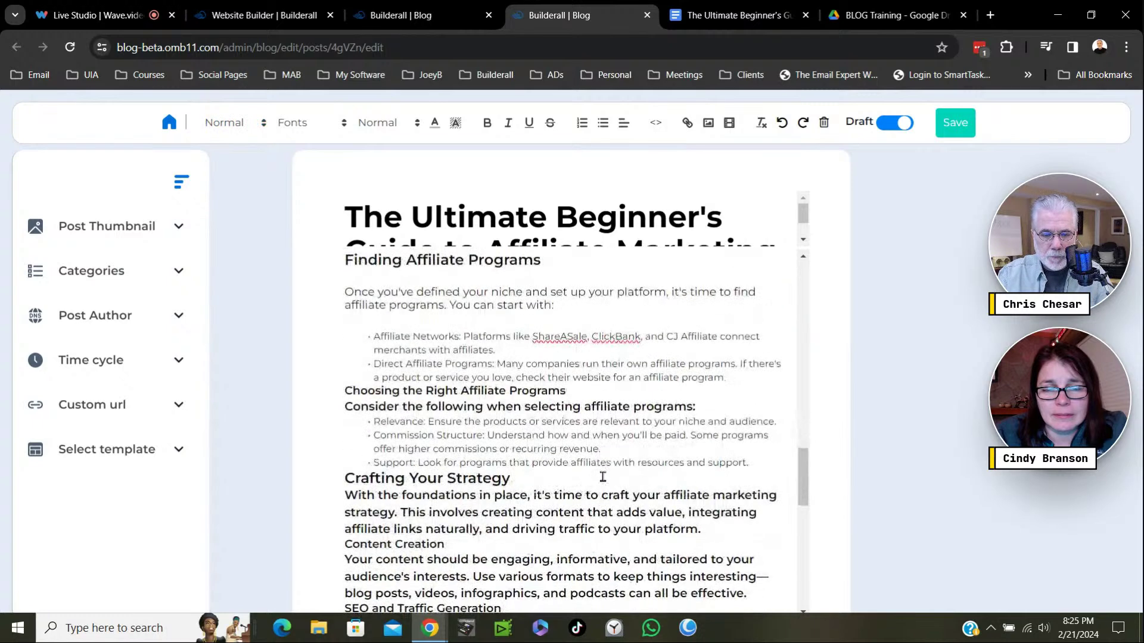
left_click(346, 393)
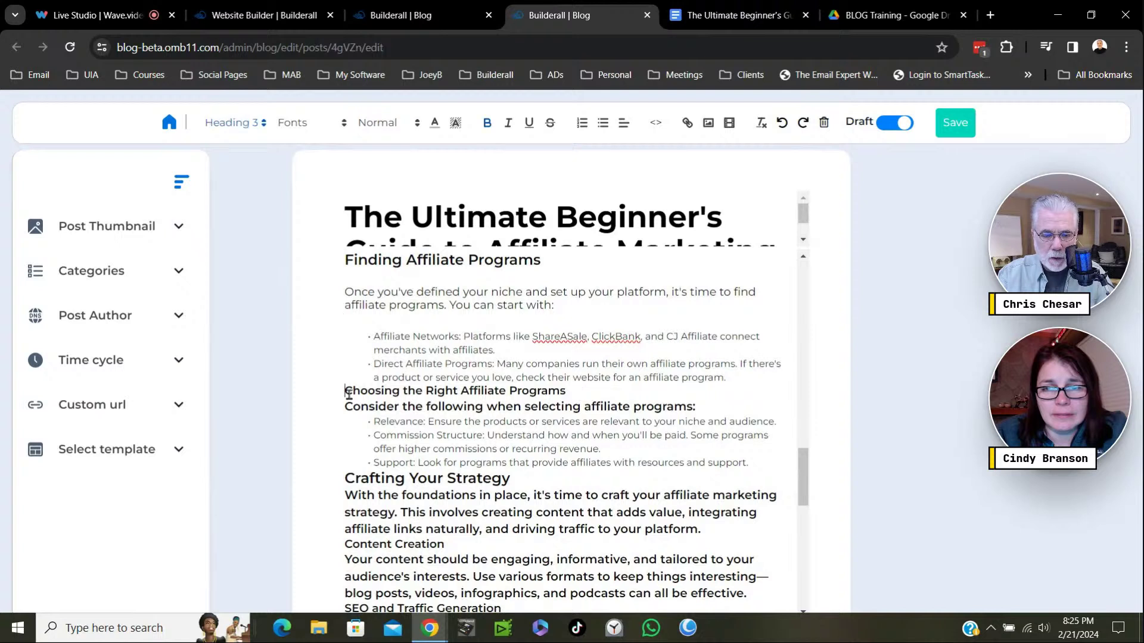
key("Return")
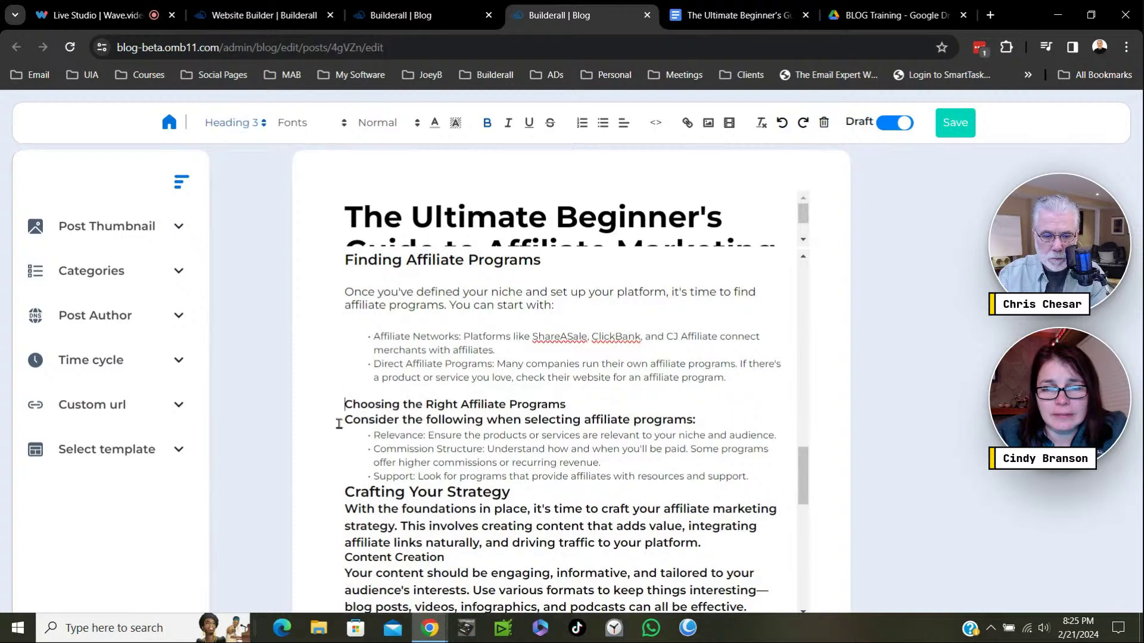
left_click(340, 422)
key("Return")
left_click(344, 510)
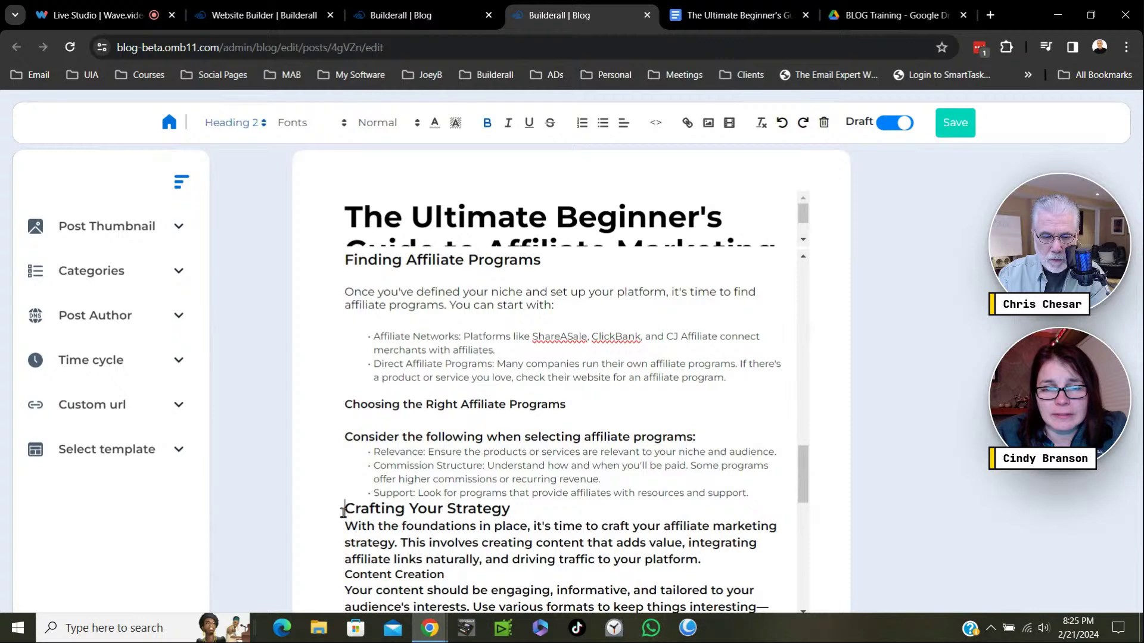
key("Return")
left_click(345, 543)
key("Return")
Add blank lines below the Content Creation and SEO and Traffic Generation subheadings.
scroll(461, 510, "down", 5)
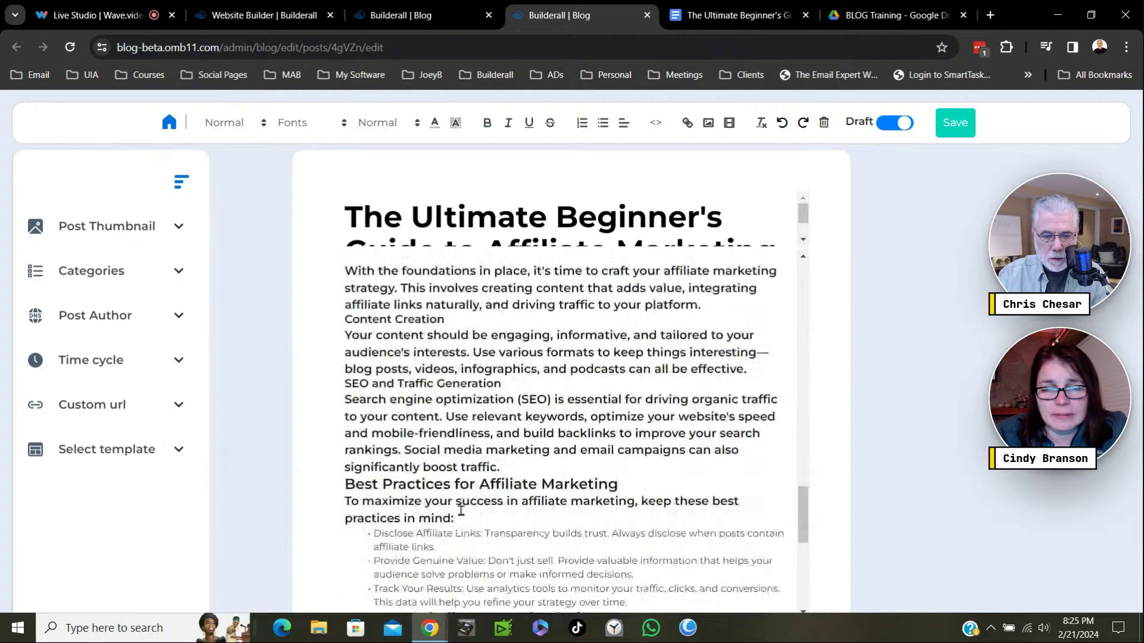
scroll(462, 510, "down", 2)
scroll(453, 423, "up", 3)
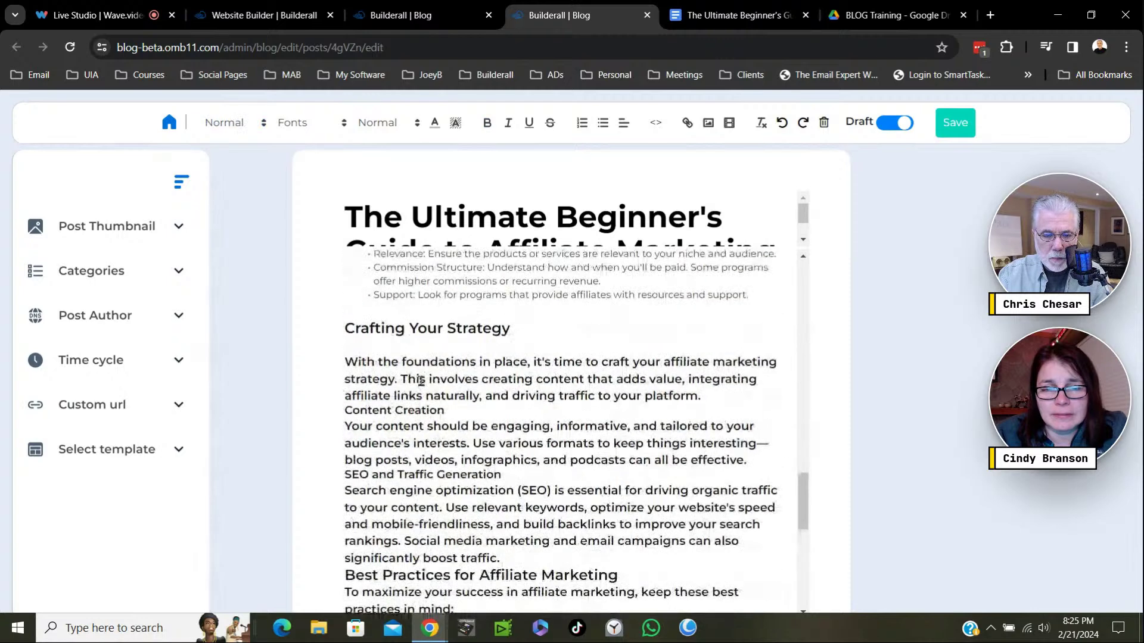
left_click(457, 413)
key("Return")
left_click(511, 492)
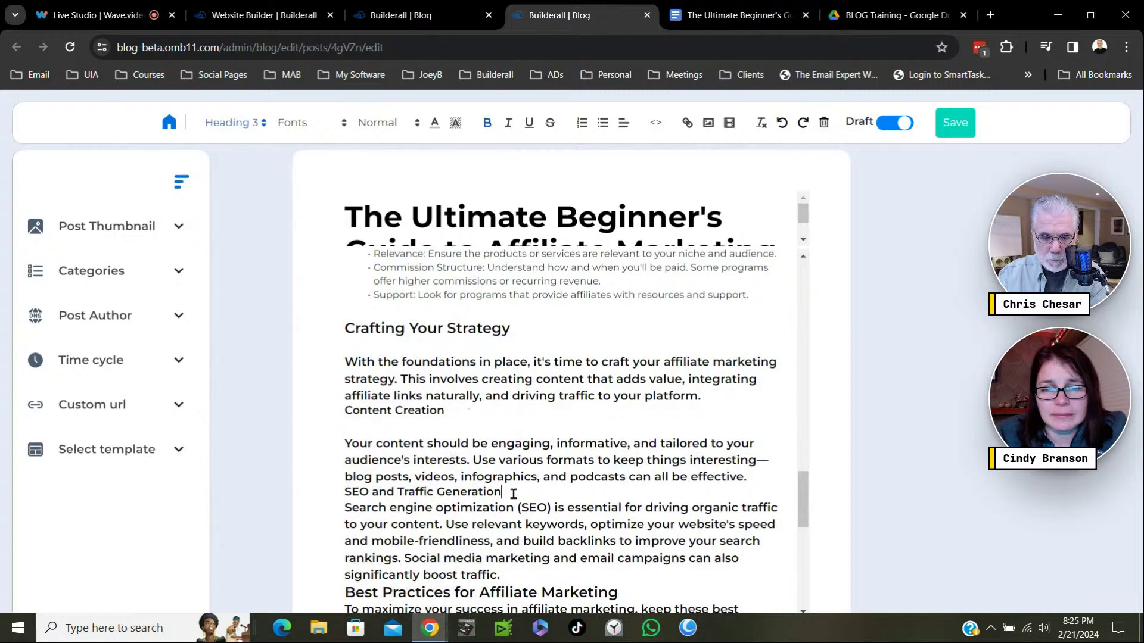
key("Return")
Add blank lines after 'significantly boost traffic.', above 'To maximize your success', and before the best-practices bullets.
scroll(580, 492, "down", 3)
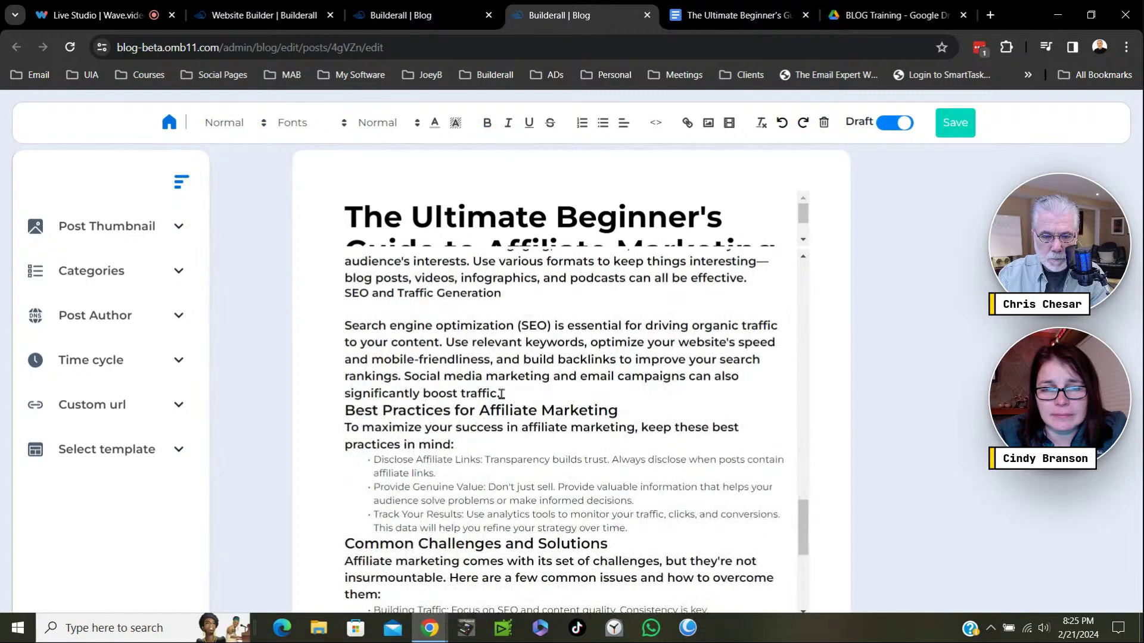
key("Return")
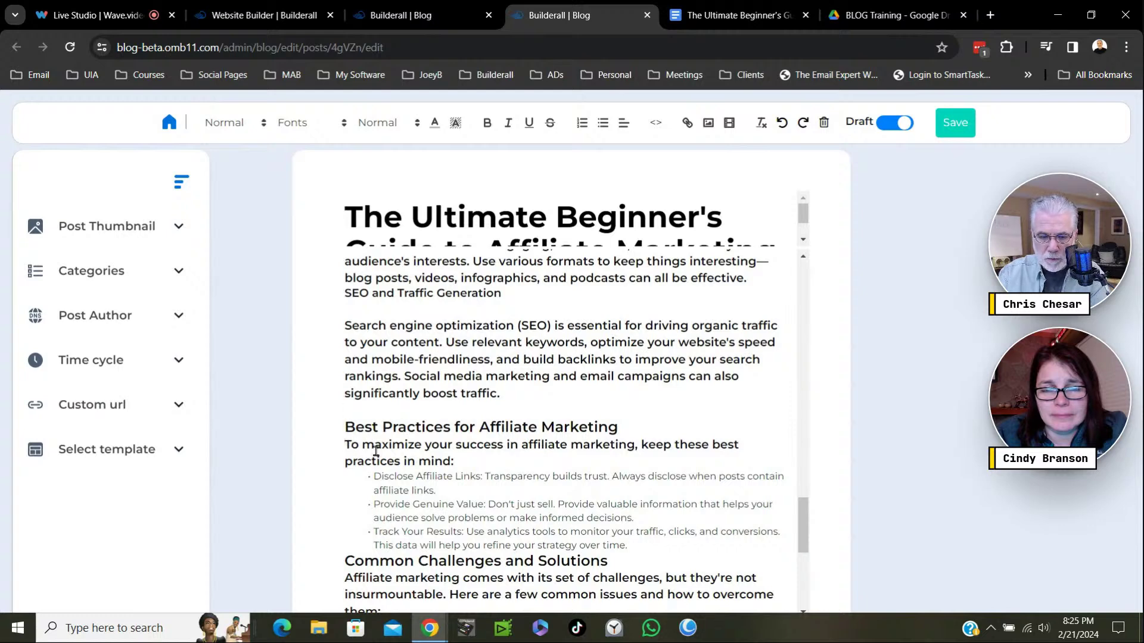
key("Return")
left_click(467, 482)
key("Return")
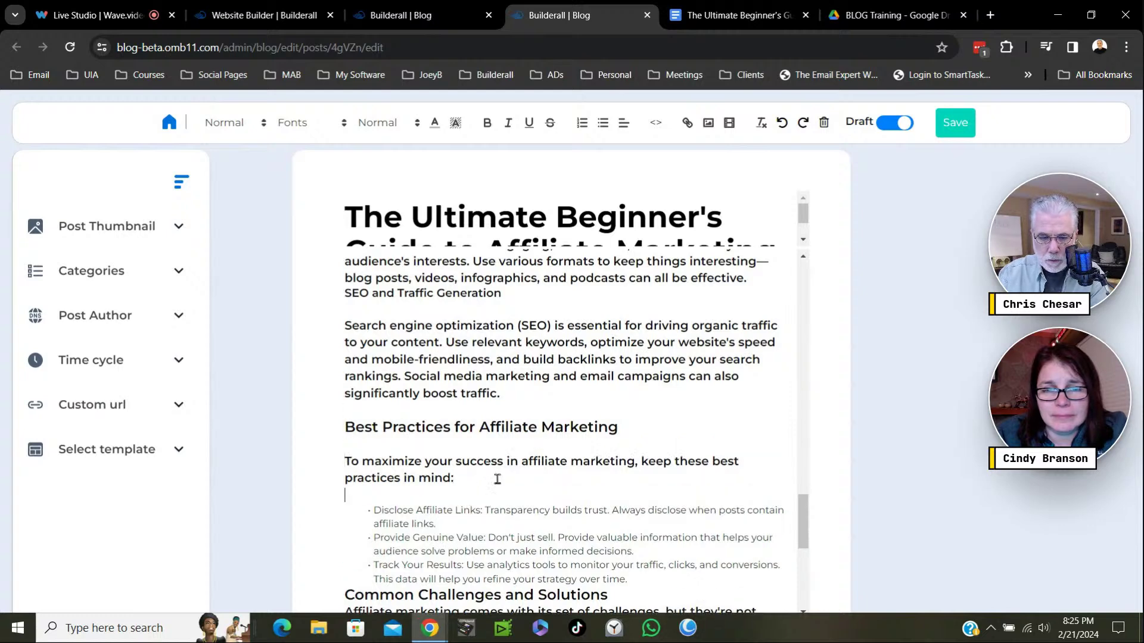
Add blank lines above and below Common Challenges and Solutions and after 'them:'.
scroll(497, 476, "down", 3)
left_click(346, 400)
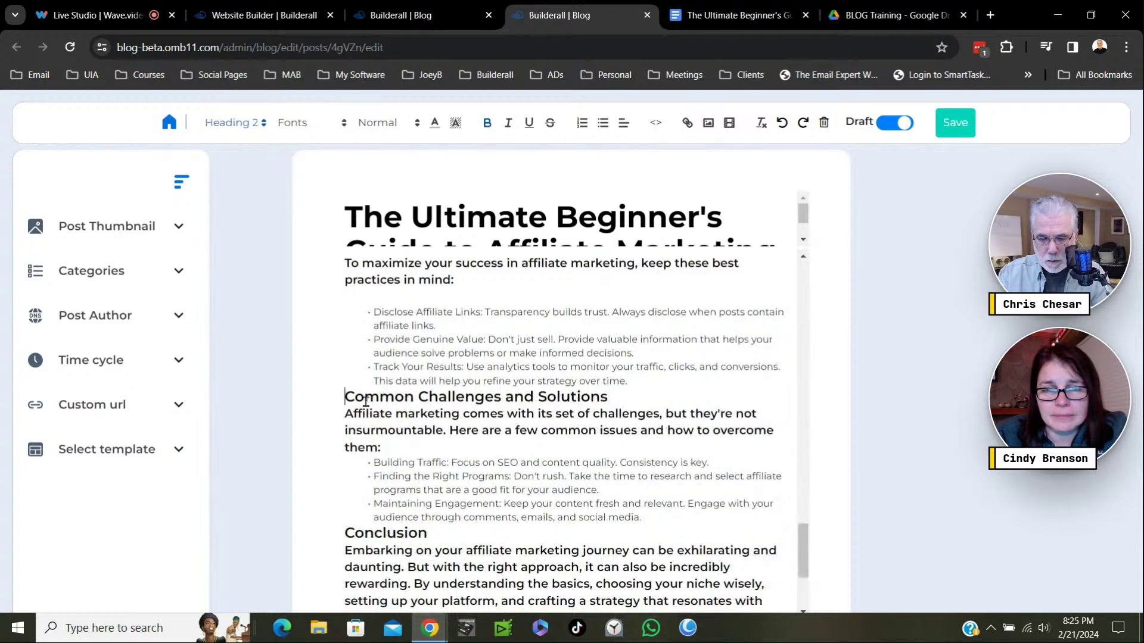
key("Return")
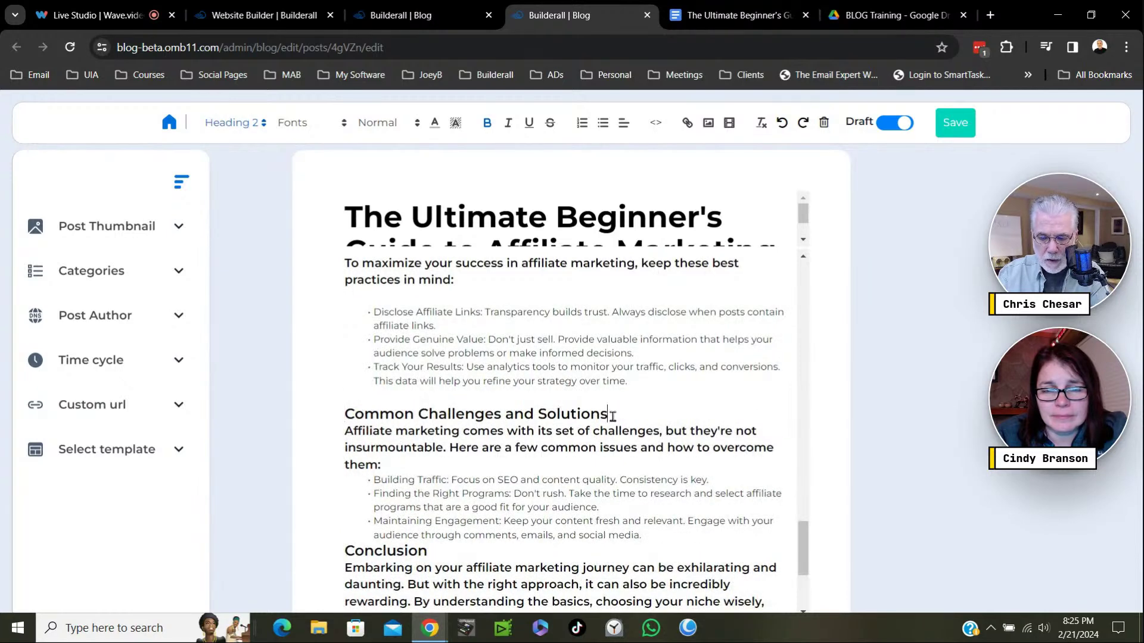
key("Return")
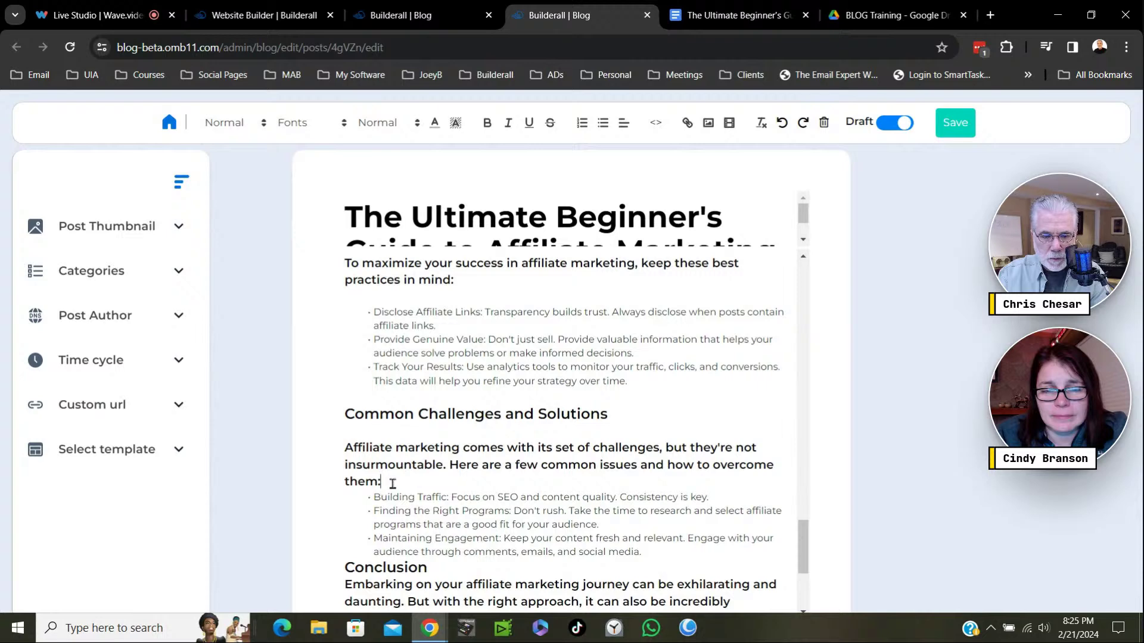
key("Return")
scroll(494, 506, "down", 3)
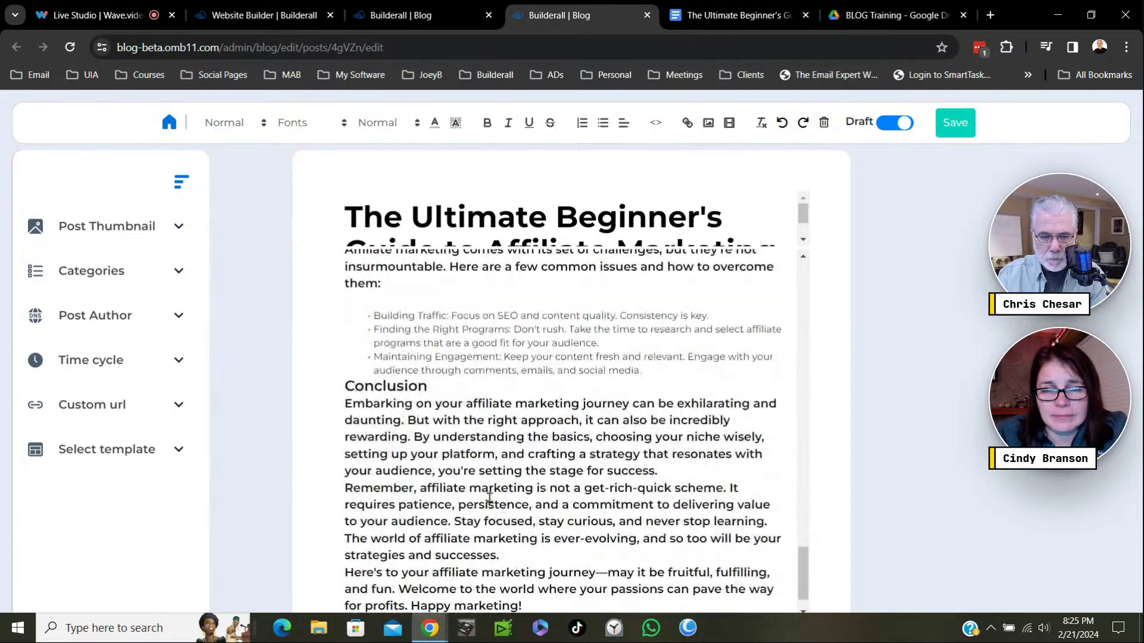
Space the Conclusion heading and split its text before 'By understanding', 'The world of affiliate marketing' and 'Here's to your journey'.
left_click(346, 391)
key("Return")
scroll(453, 431, "down", 1)
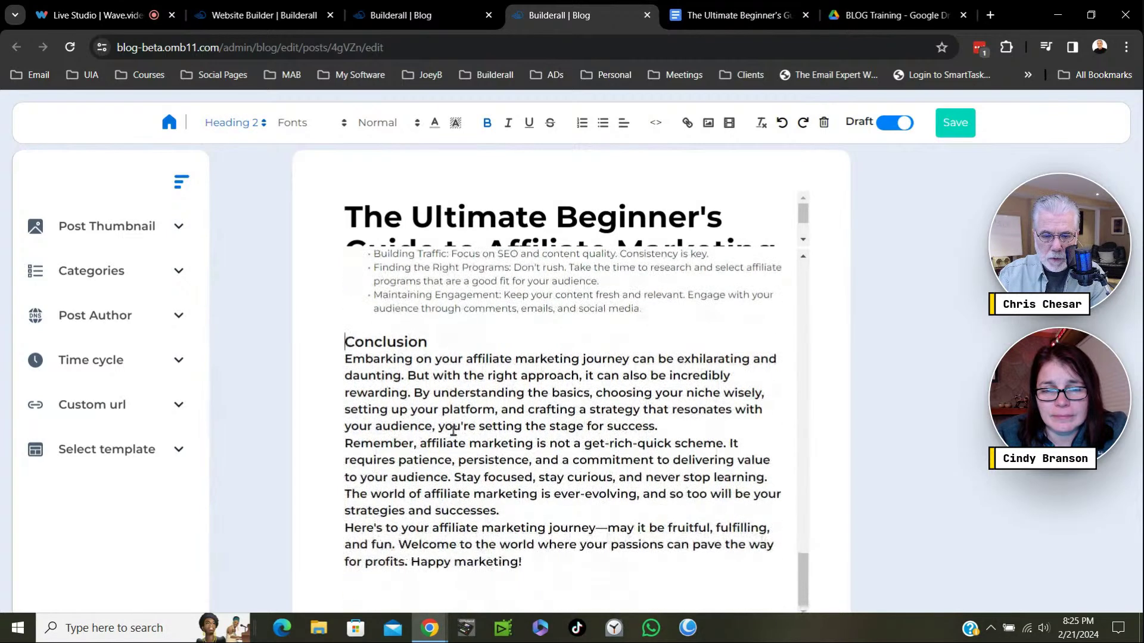
left_click(415, 396)
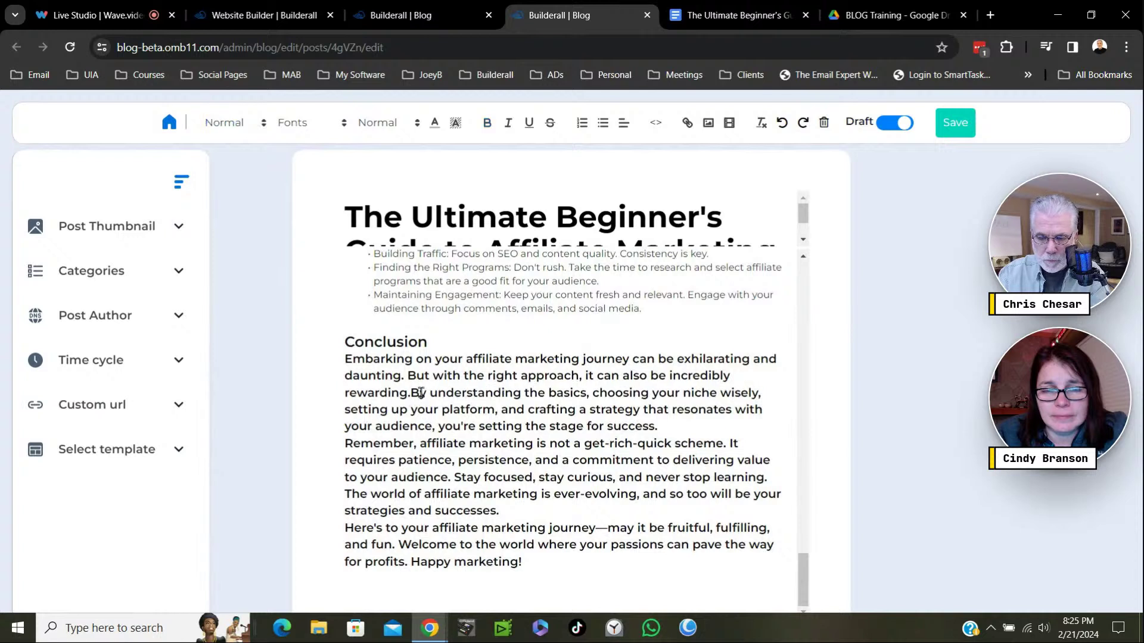
key("Return")
key("Return")
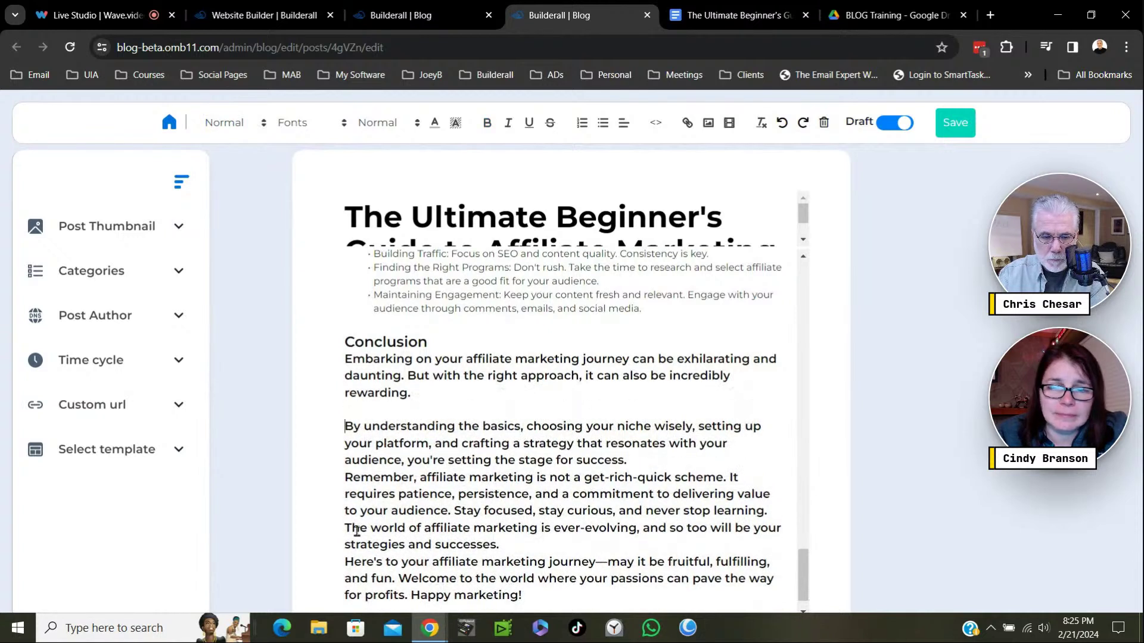
left_click(347, 529)
key("Return")
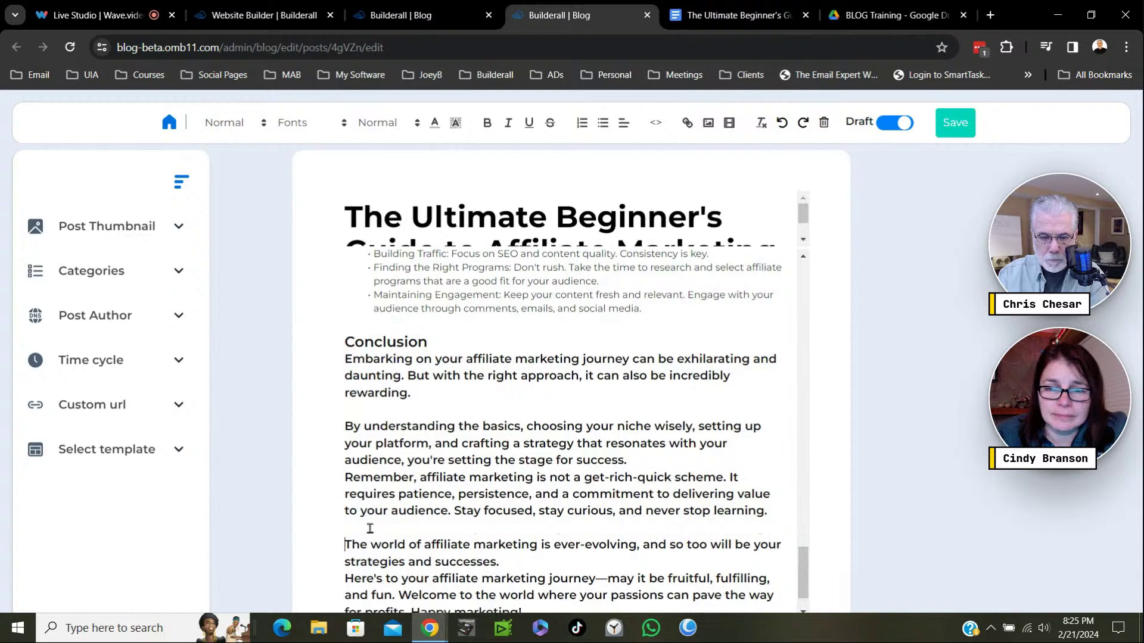
scroll(485, 512, "down", 1)
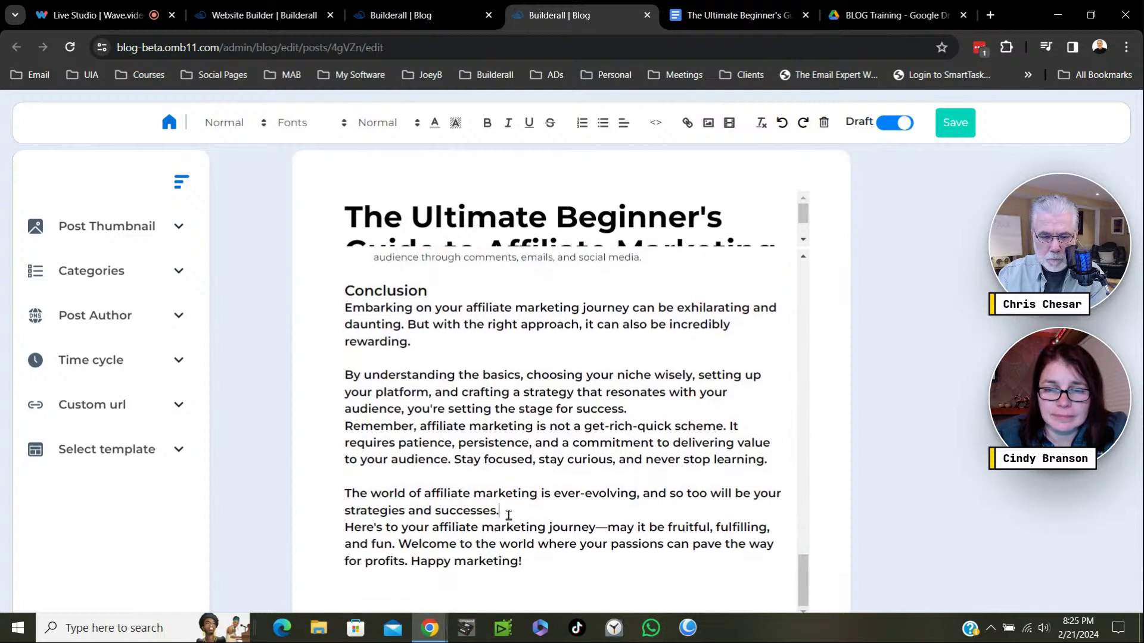
key("Return")
scroll(539, 521, "down", 1)
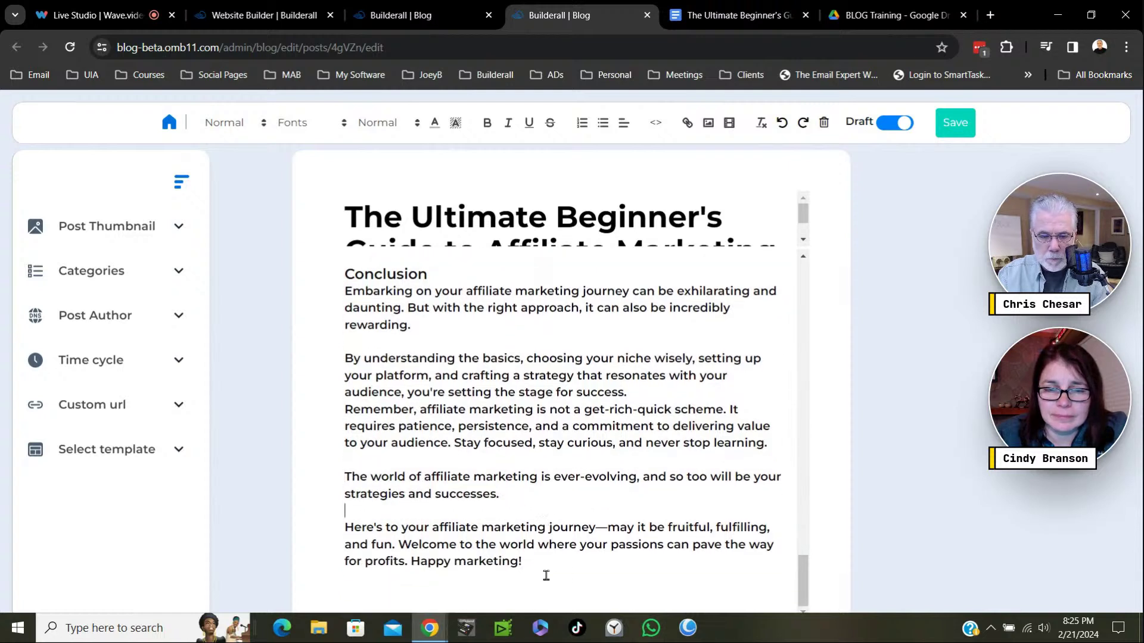
Set the Conclusion body text to Heading 3 and add a blank line below the Conclusion heading.
left_click_drag(536, 566, 305, 299)
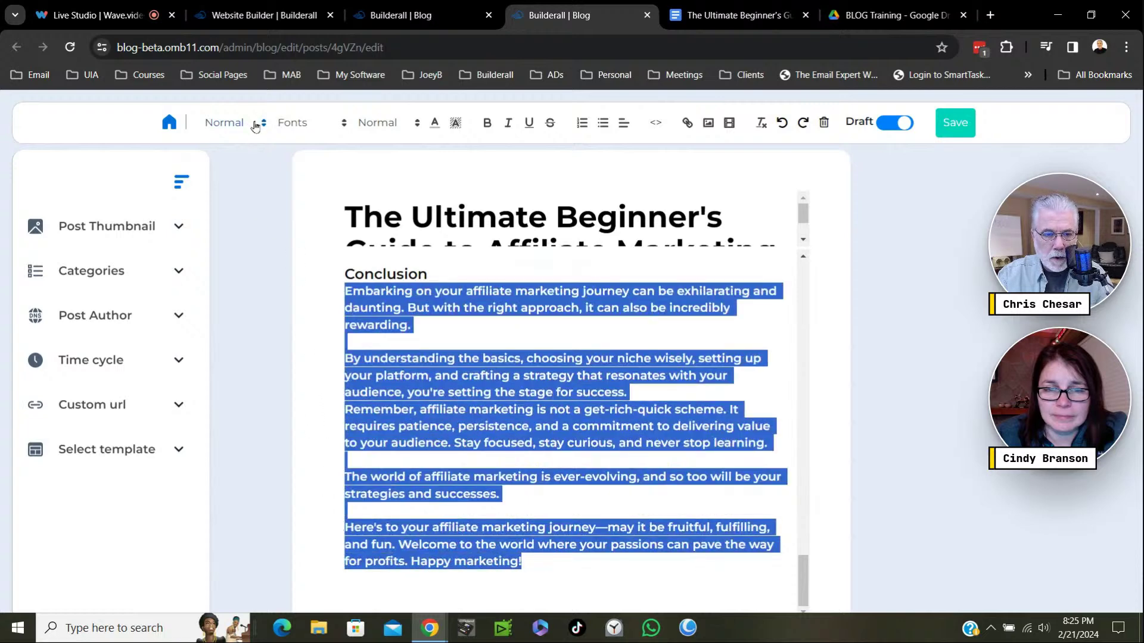
left_click(255, 126)
left_click(225, 203)
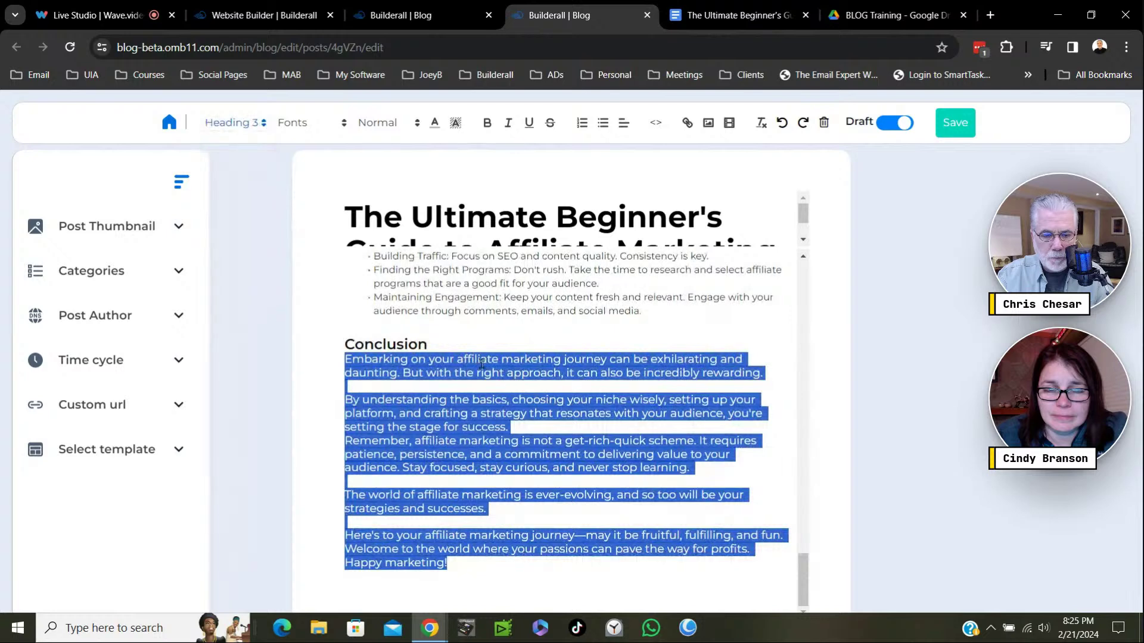
left_click(447, 341)
key("Return")
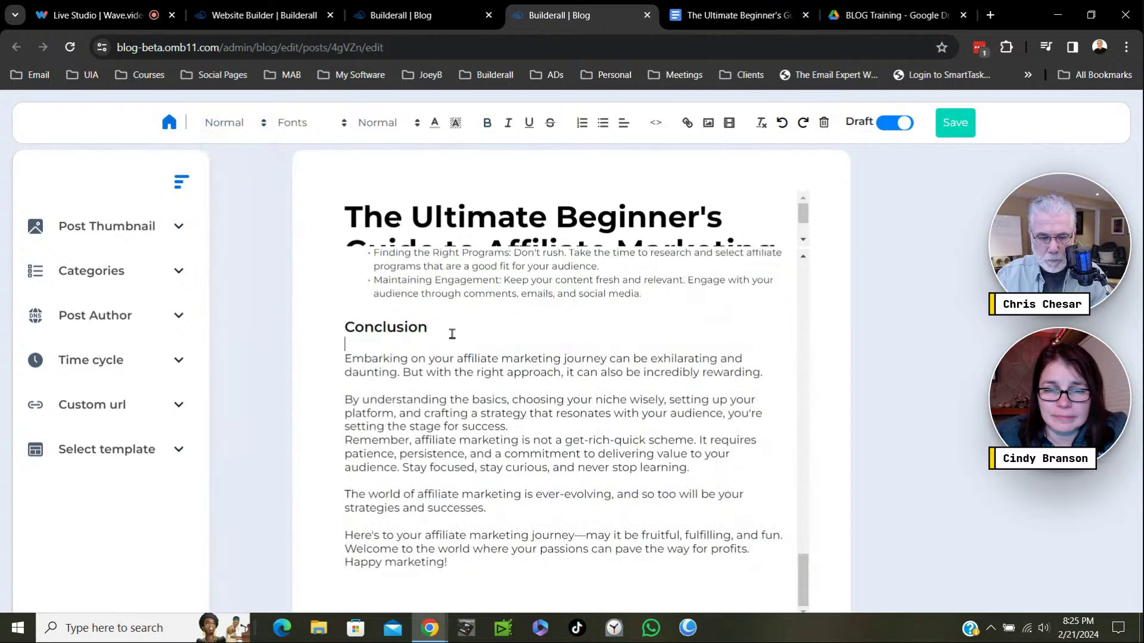
left_click_drag(430, 327, 311, 331)
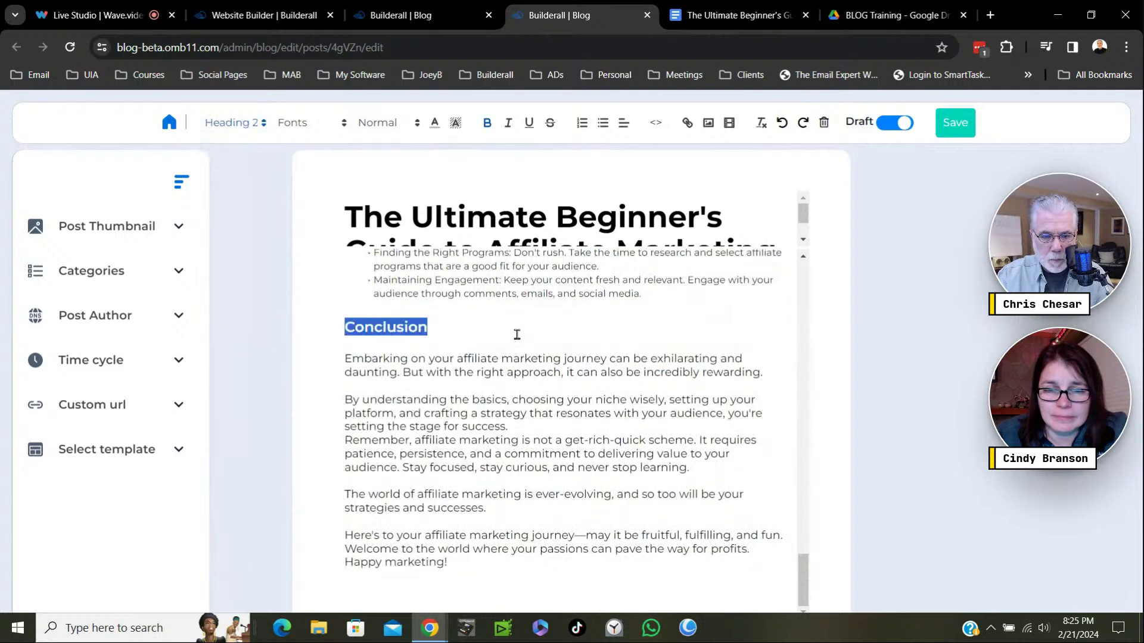
Set the Common Challenges intro paragraph to Heading 3.
scroll(587, 368, "up", 3)
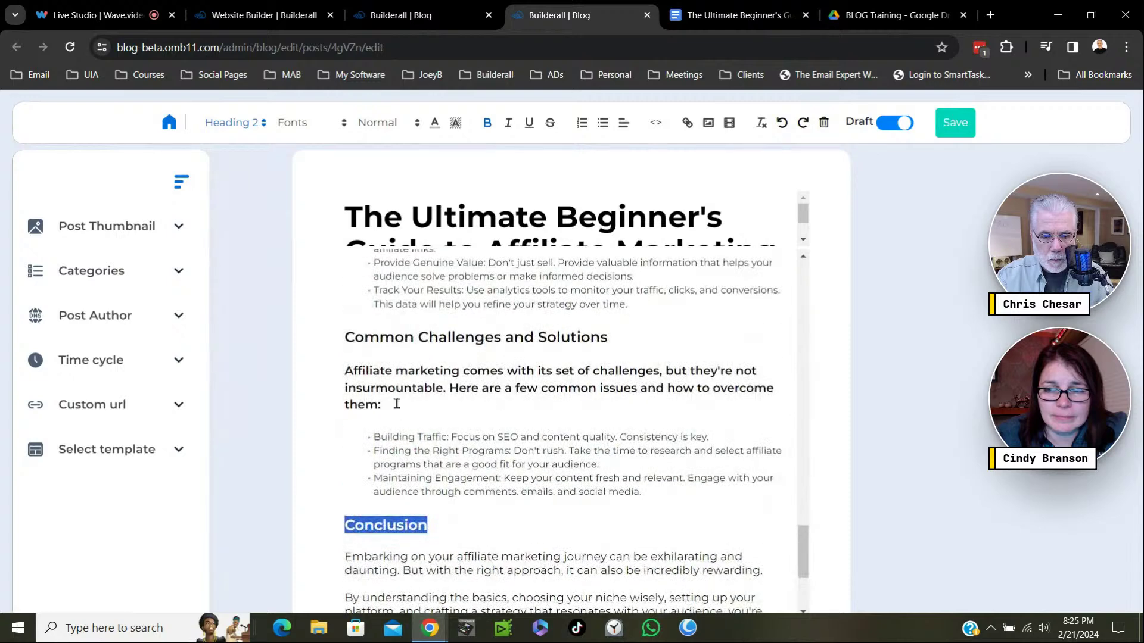
left_click_drag(397, 404, 340, 372)
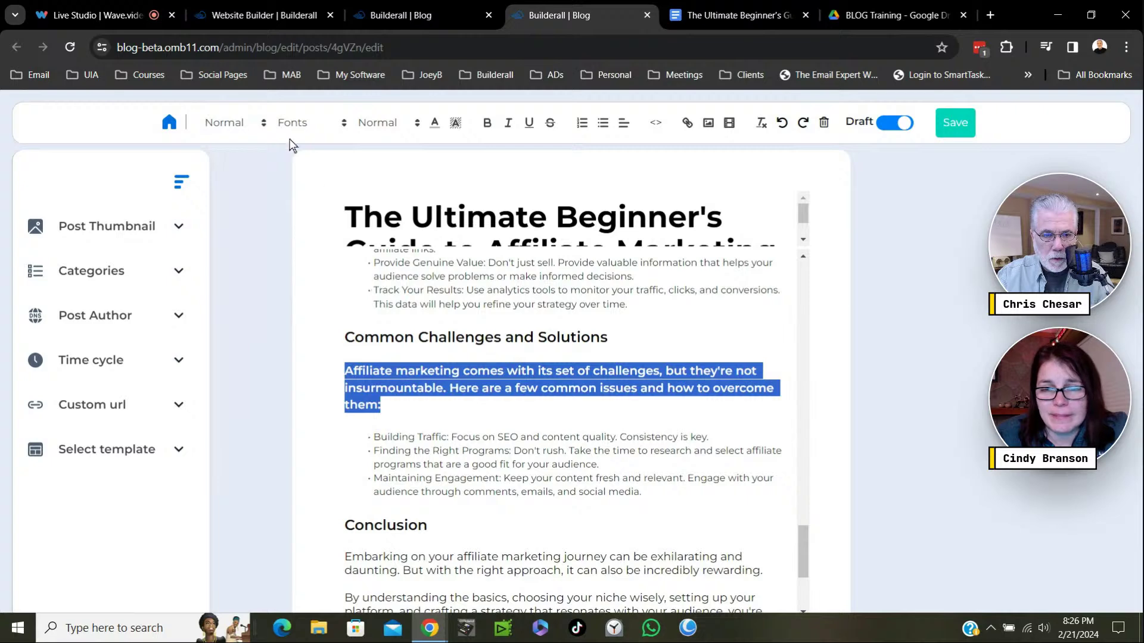
left_click(258, 124)
left_click(237, 203)
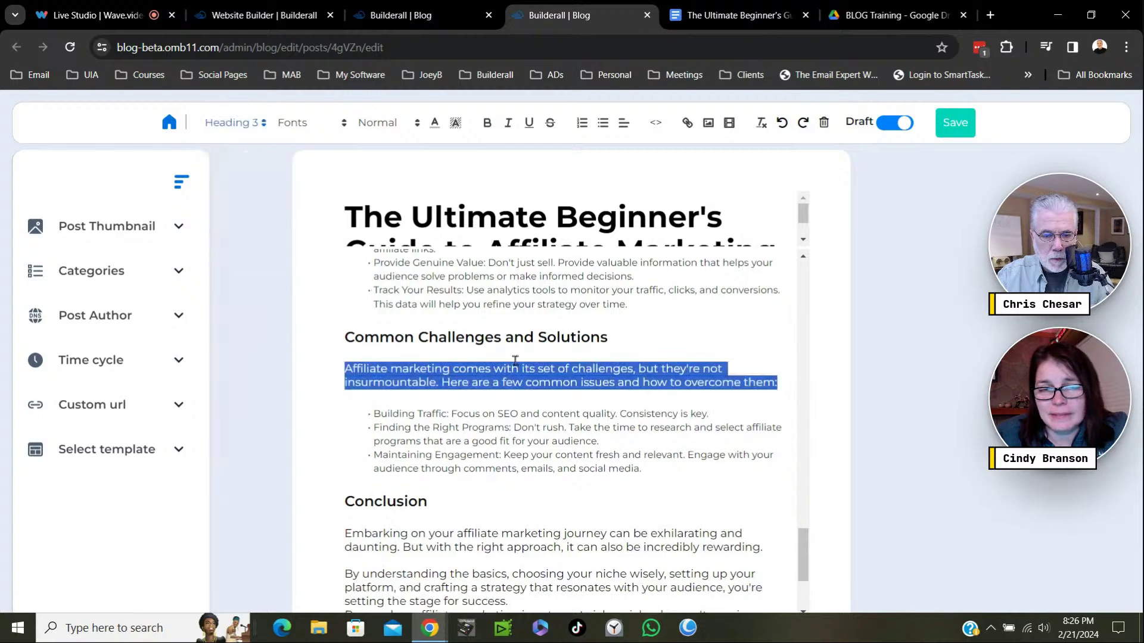
left_click(578, 397)
Set the Best Practices intro paragraph to Heading 3.
scroll(631, 369, "up", 3)
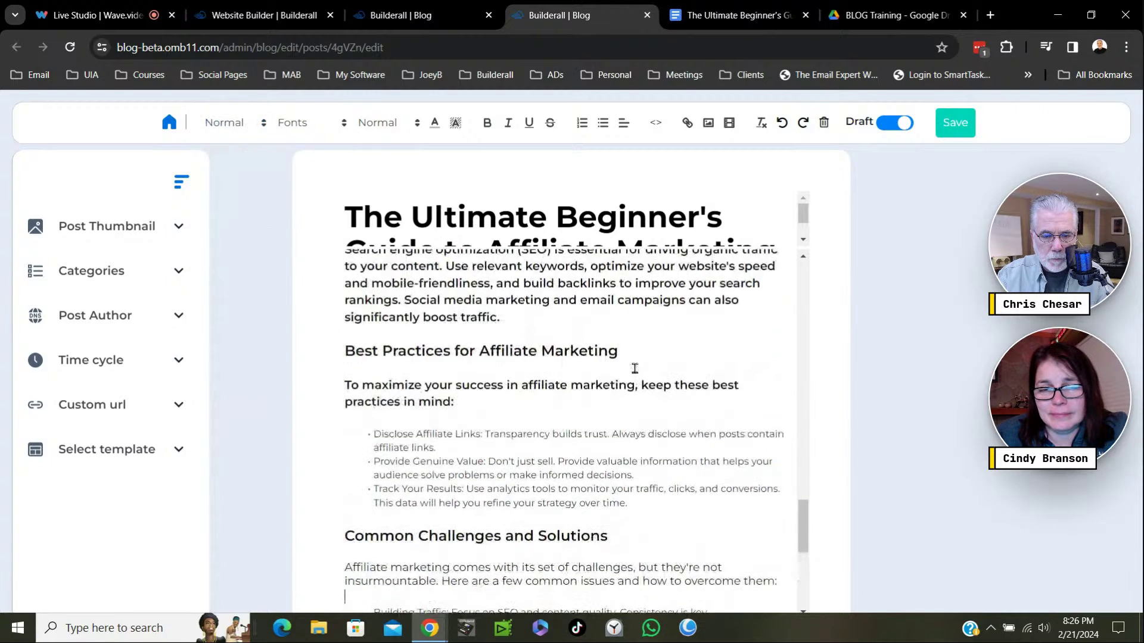
left_click_drag(463, 403, 340, 389)
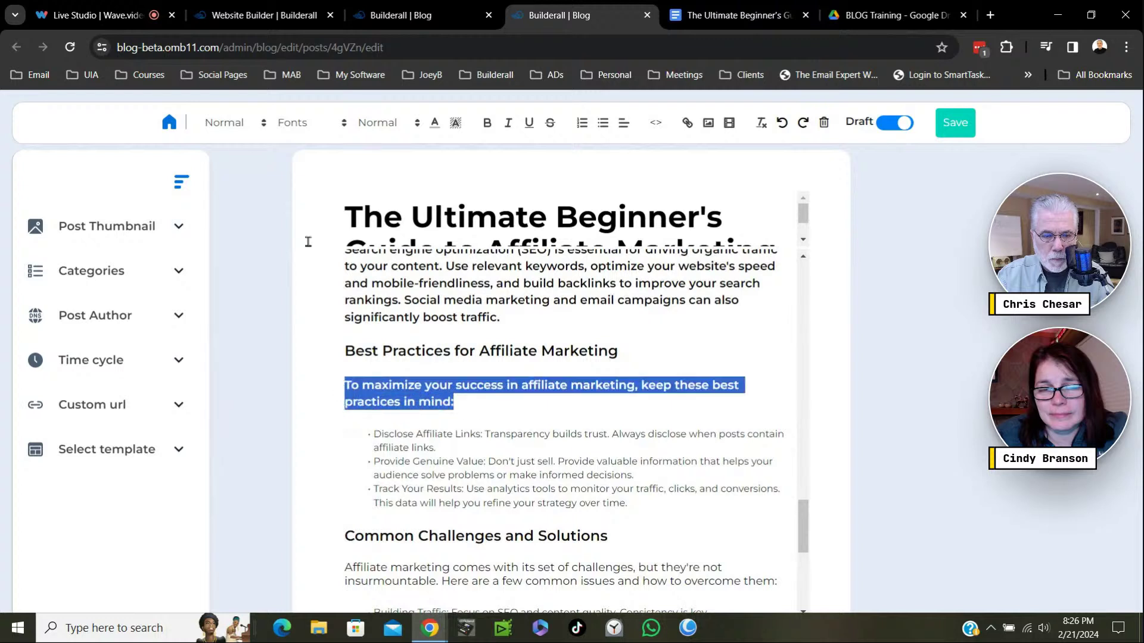
left_click(264, 124)
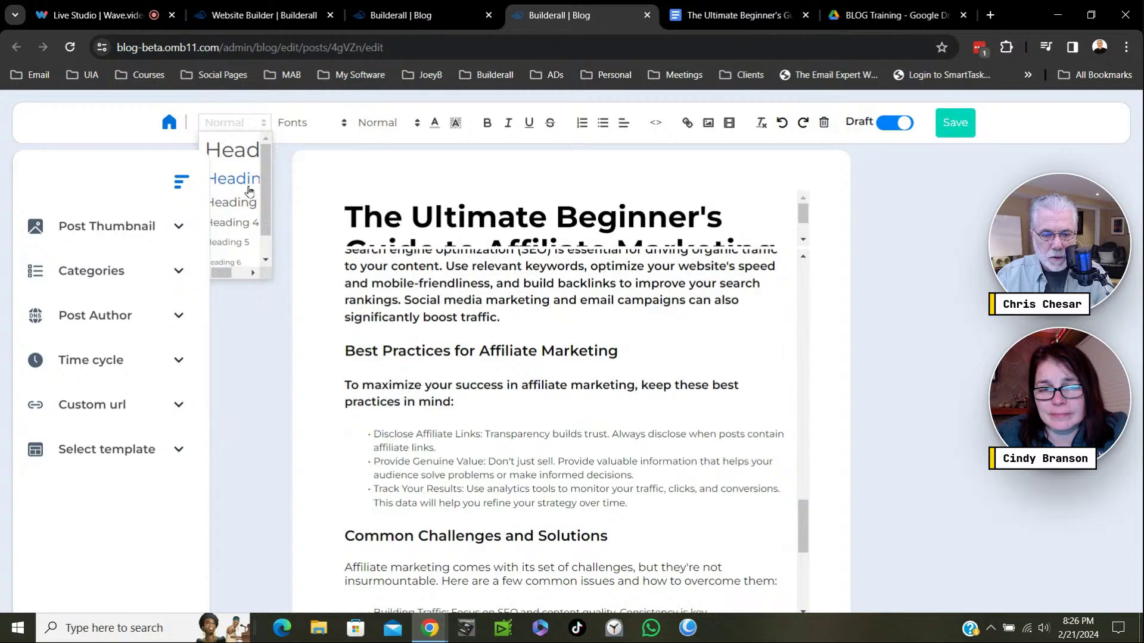
left_click(244, 202)
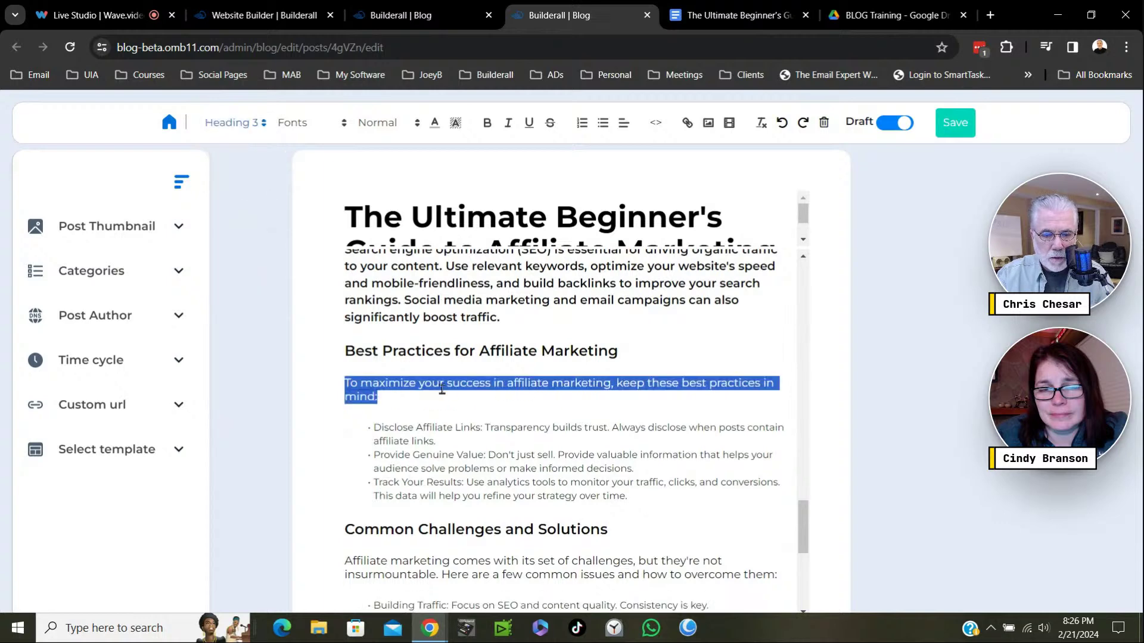
left_click(476, 415)
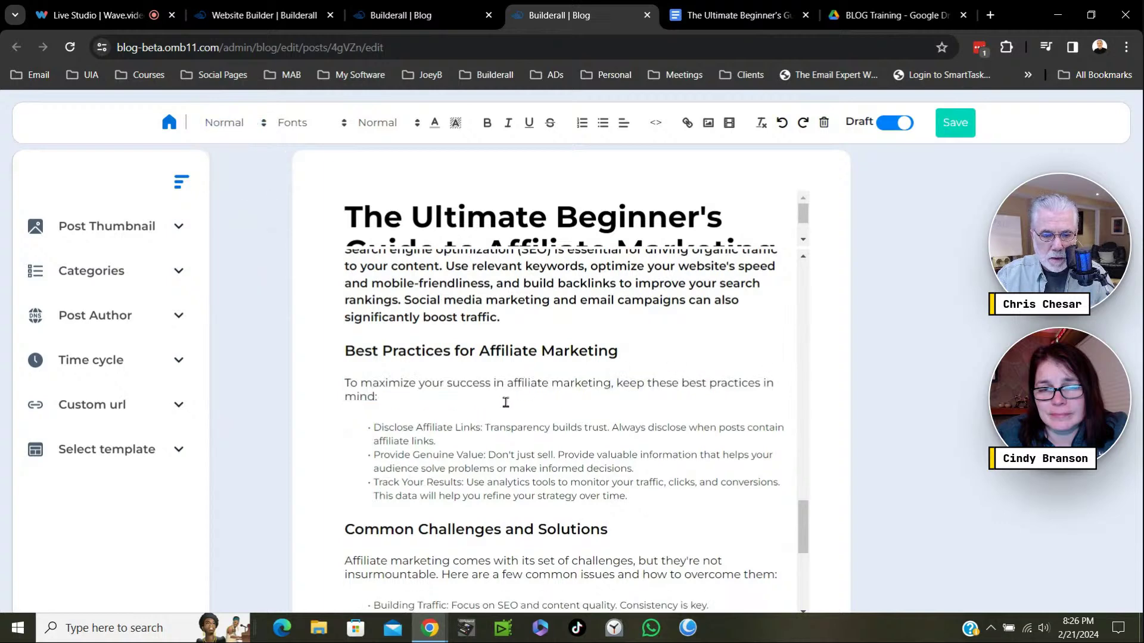
Set the three Crafting Your Strategy paragraphs to Heading 3 and space out the SEO and Content Creation subheadings.
scroll(505, 402, "up", 3)
left_click_drag(507, 516, 304, 246)
left_click(264, 129)
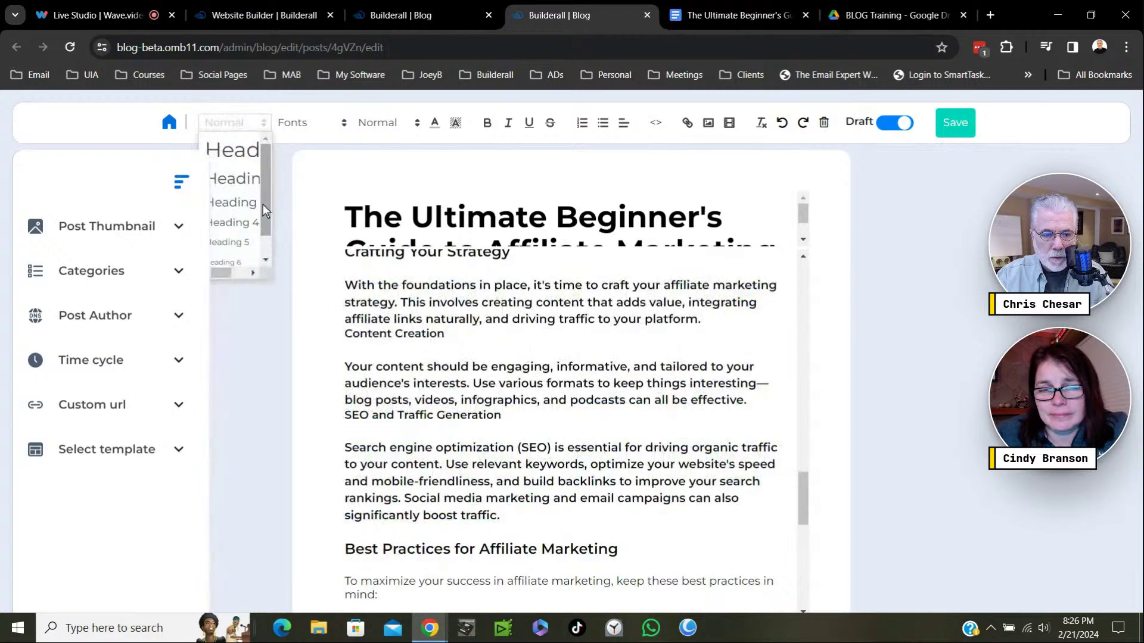
left_click(228, 208)
left_click(549, 363)
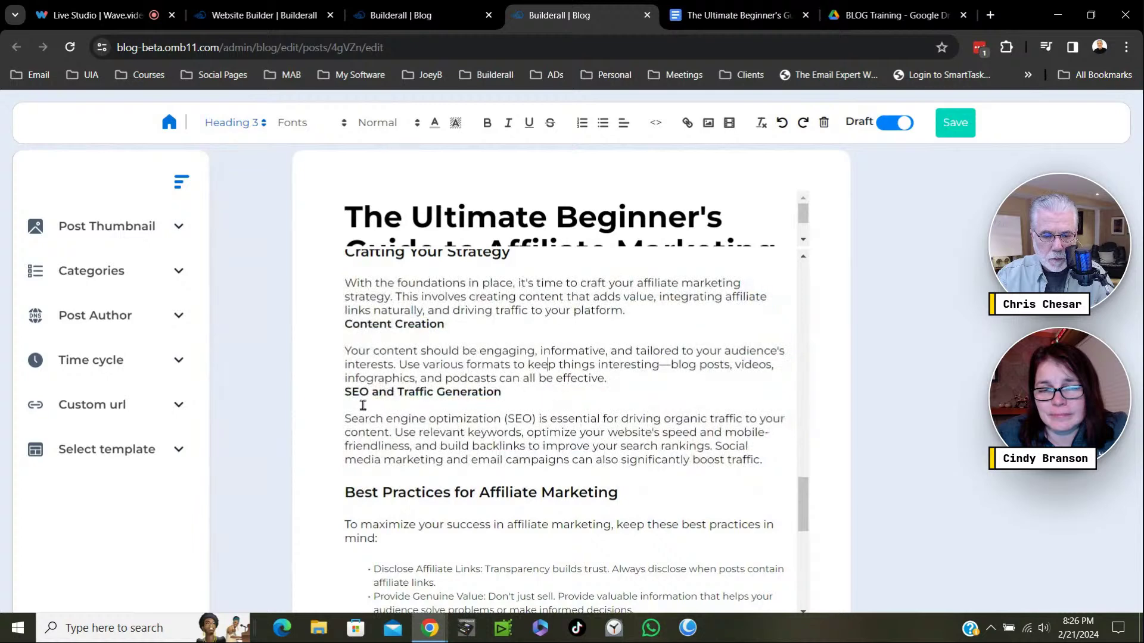
key("Return")
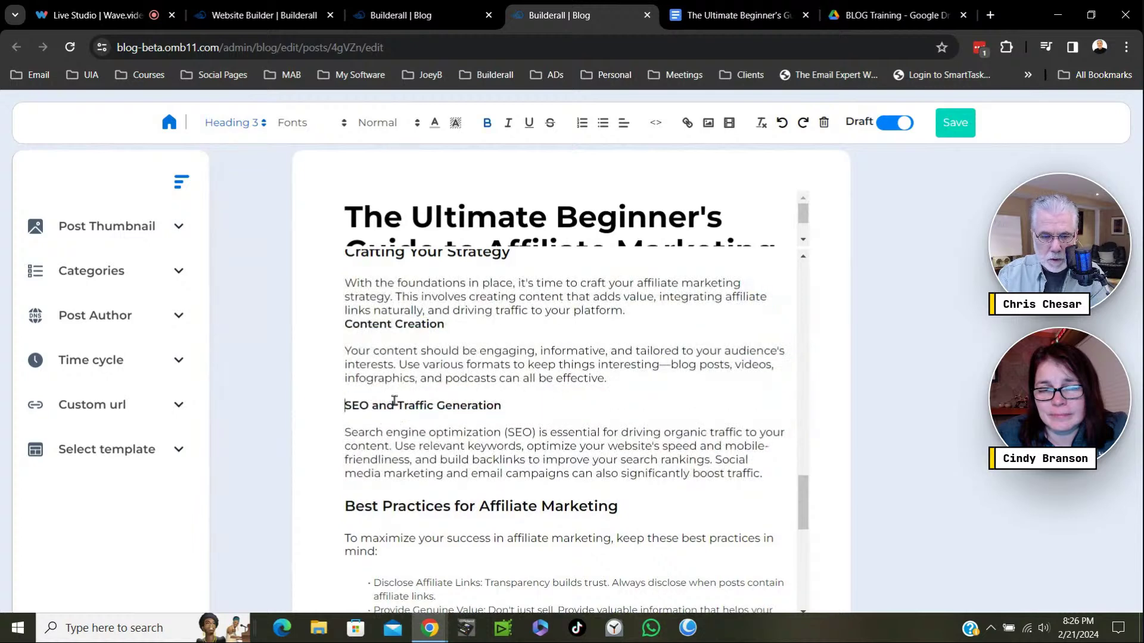
key("Return")
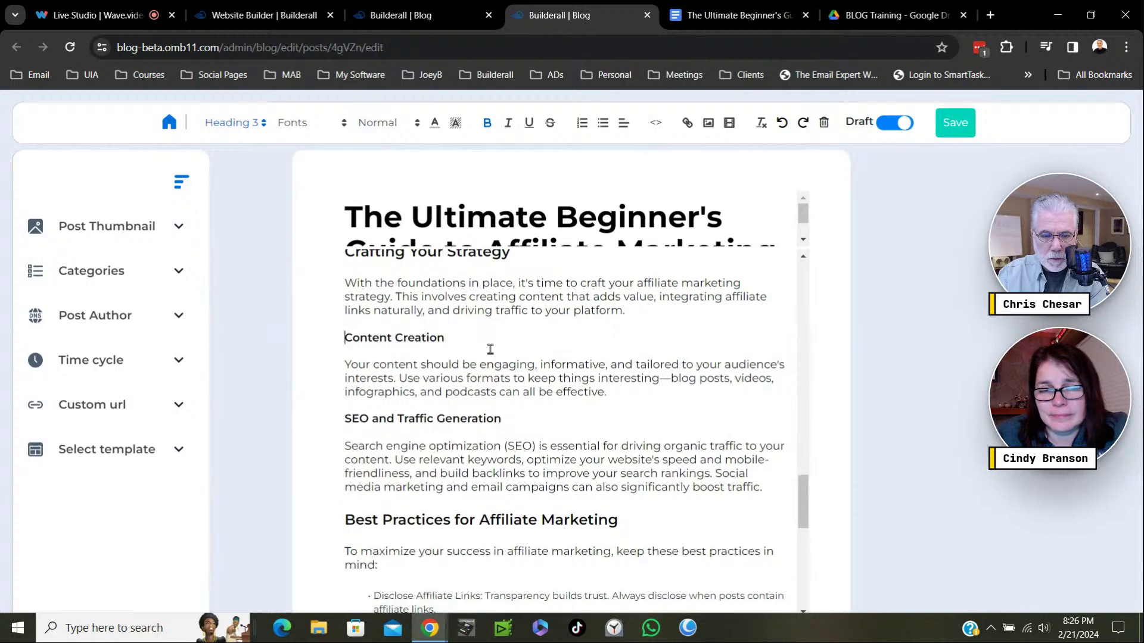
Make the Choosing the Right Affiliate Programs heading a Heading 2.
scroll(507, 375, "up", 3)
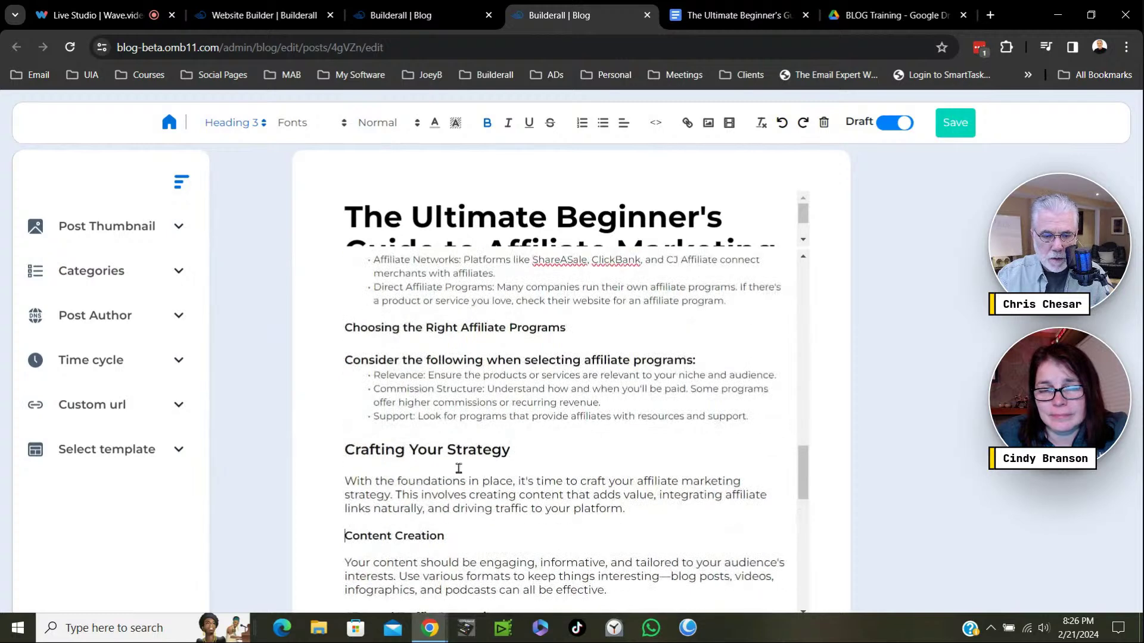
scroll(436, 400, "up", 3)
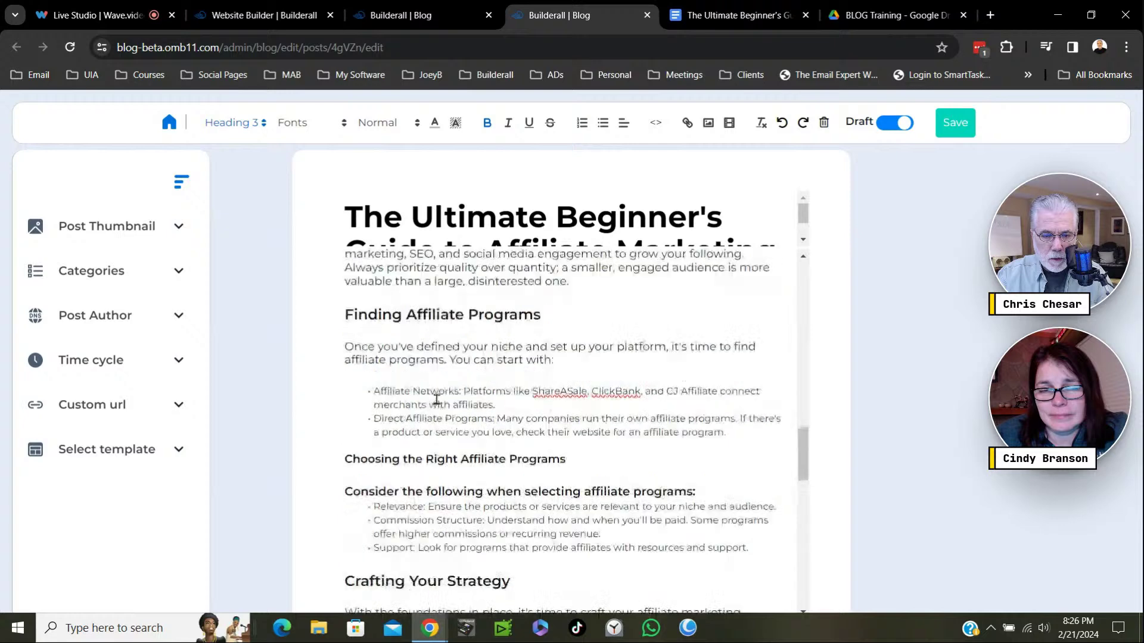
left_click_drag(567, 526, 346, 528)
left_click(345, 537)
triple_click(345, 532)
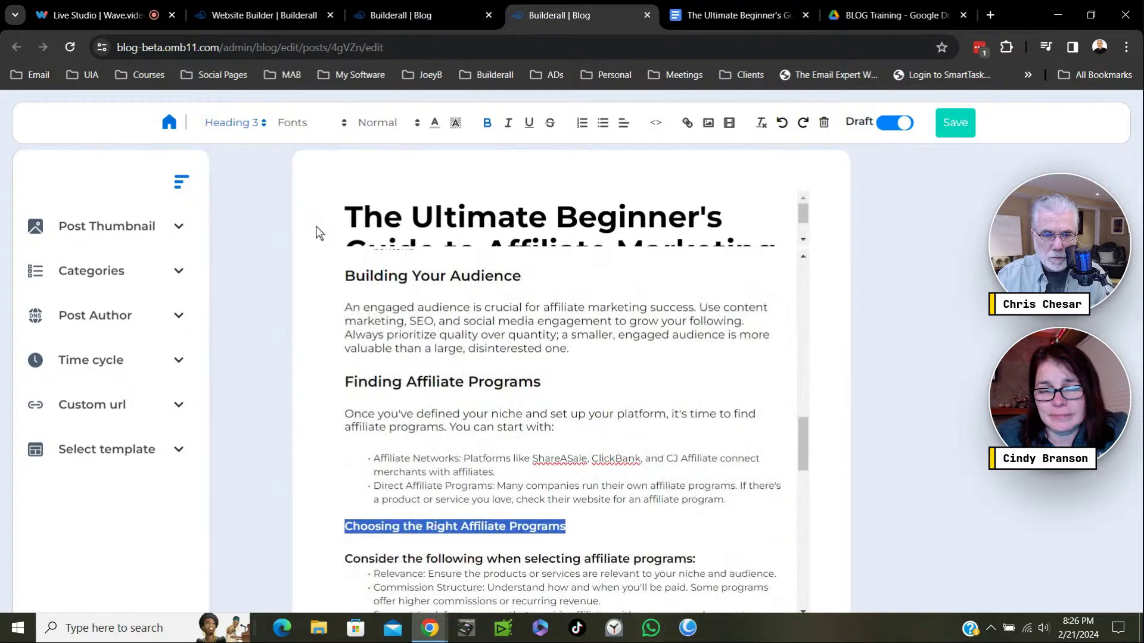
left_click(259, 131)
left_click(243, 181)
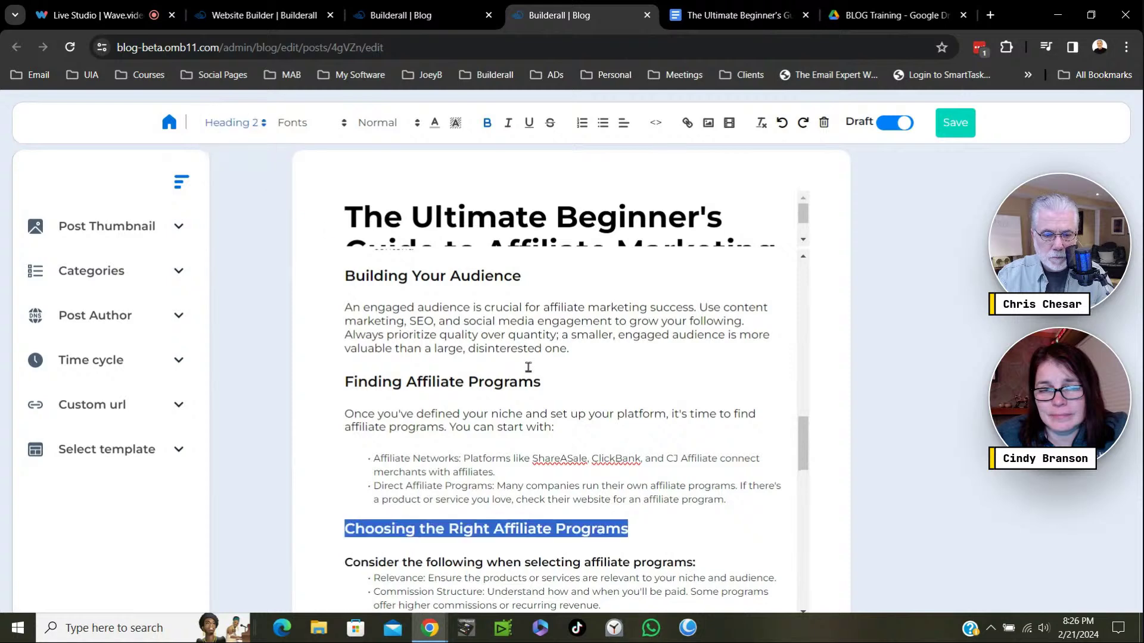
left_click(677, 514)
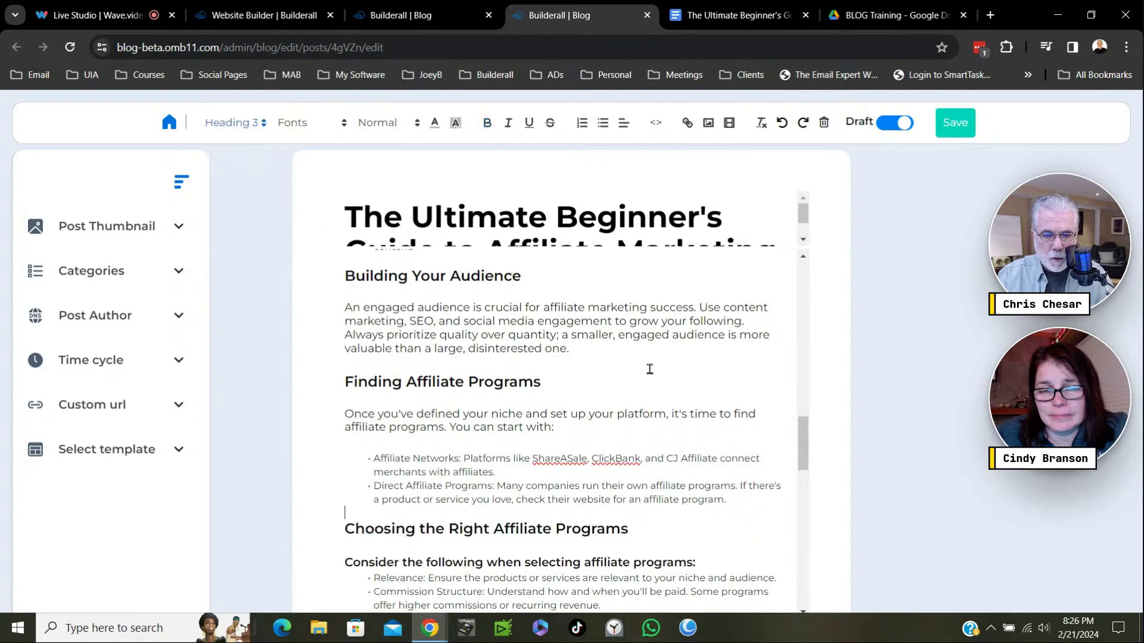
scroll(650, 370, "down", 15)
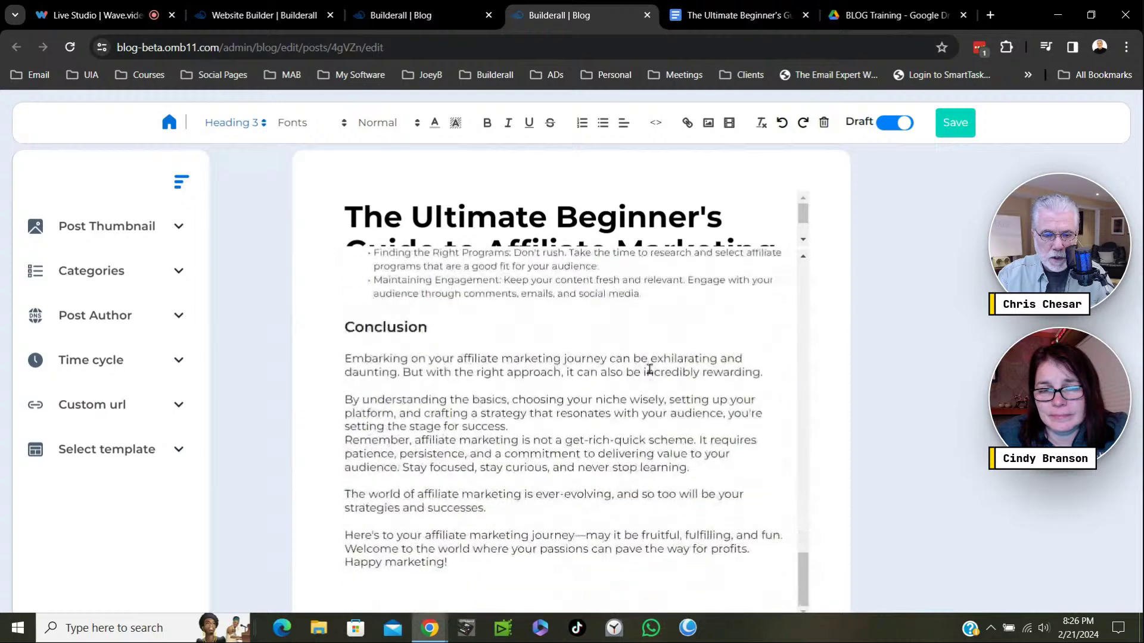
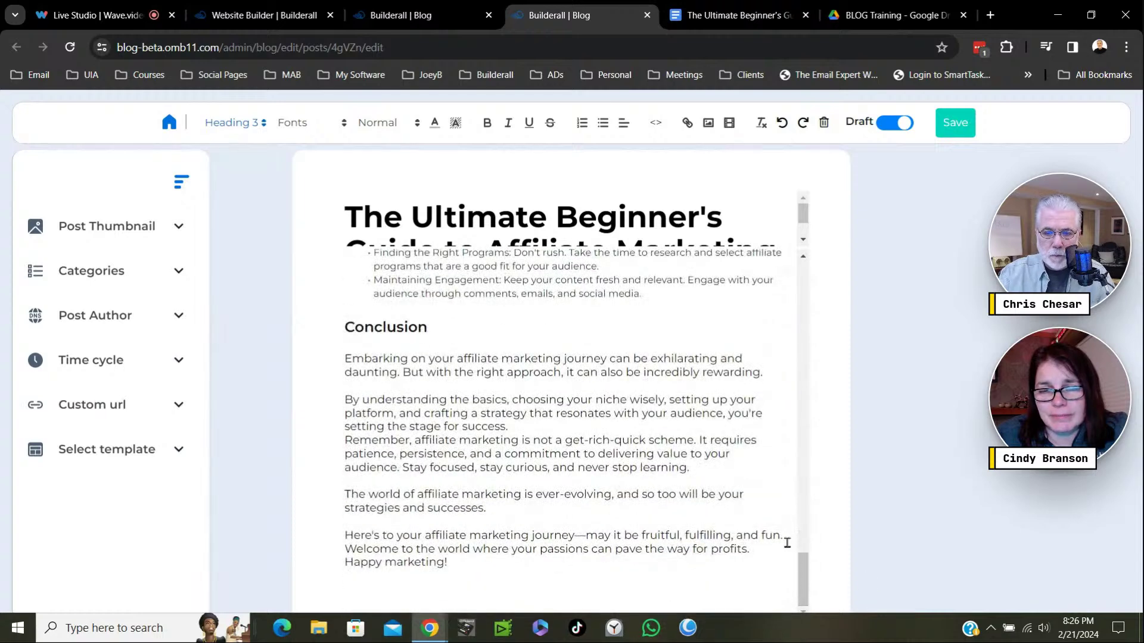
Save the affiliate marketing post and stay in the editor.
scroll(787, 542, "up", 5)
scroll(775, 535, "up", 10)
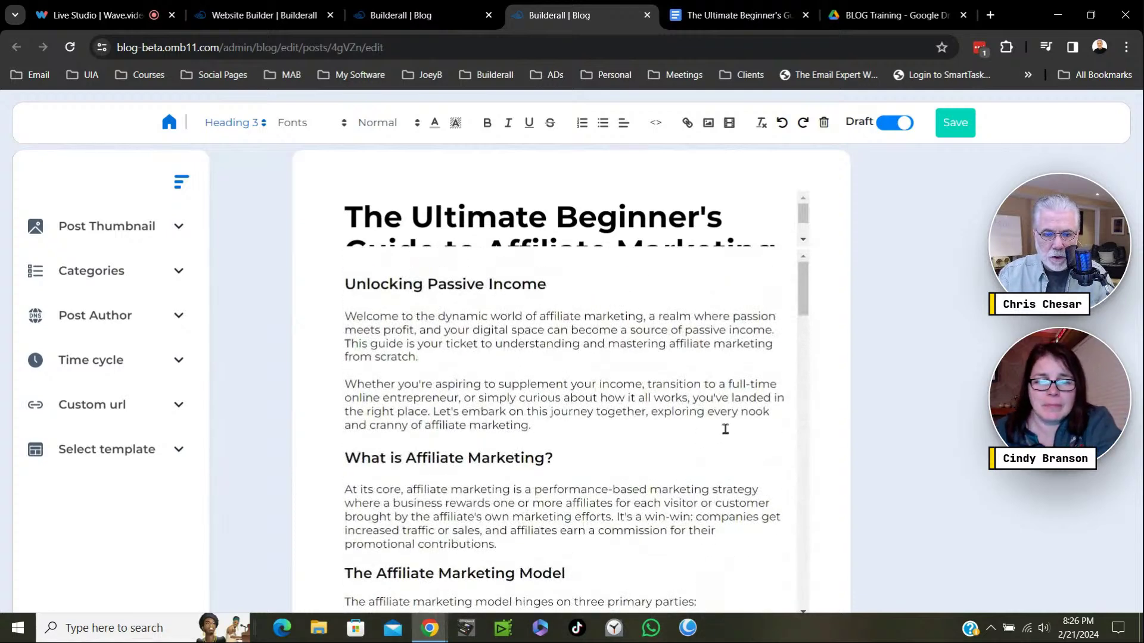
left_click(953, 130)
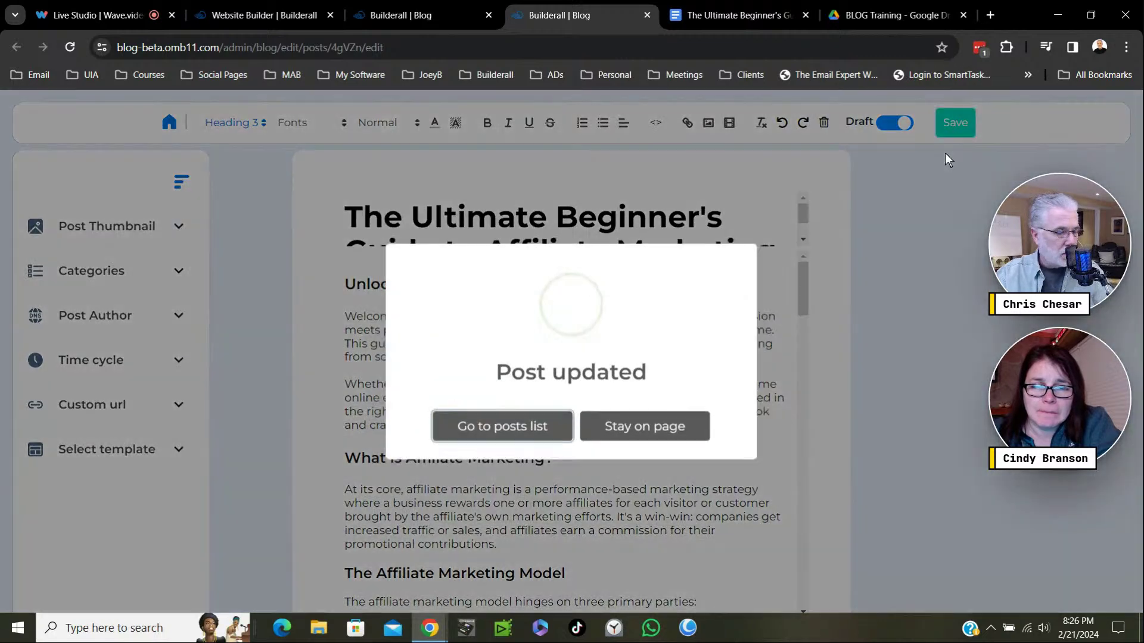
left_click(652, 435)
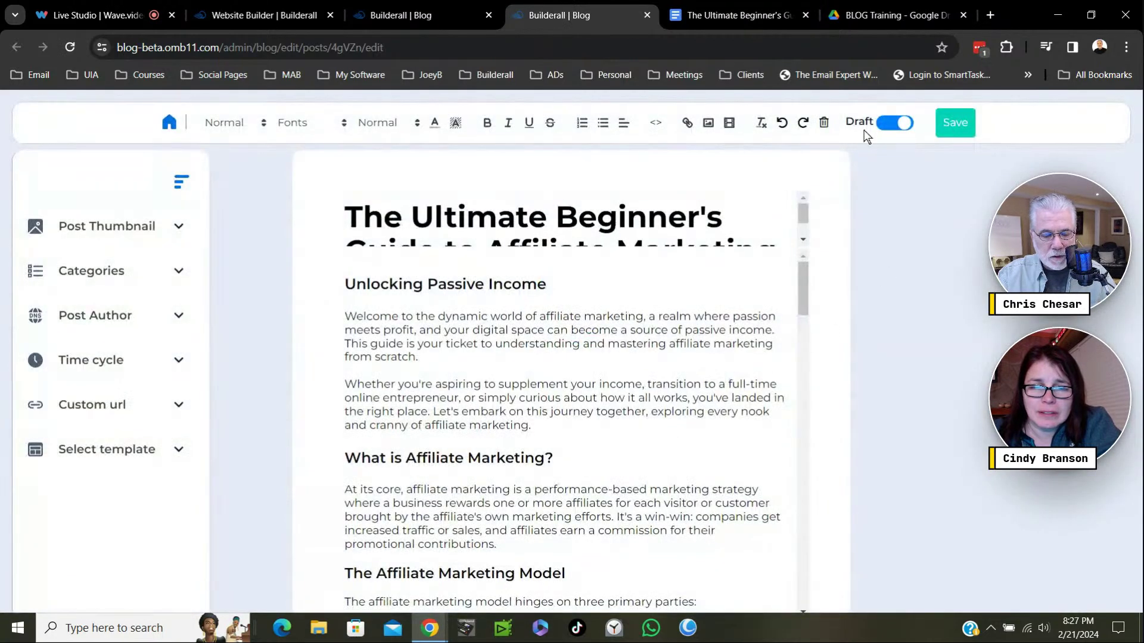
Switch the post out of draft and back to draft, then save it again.
left_click(874, 135)
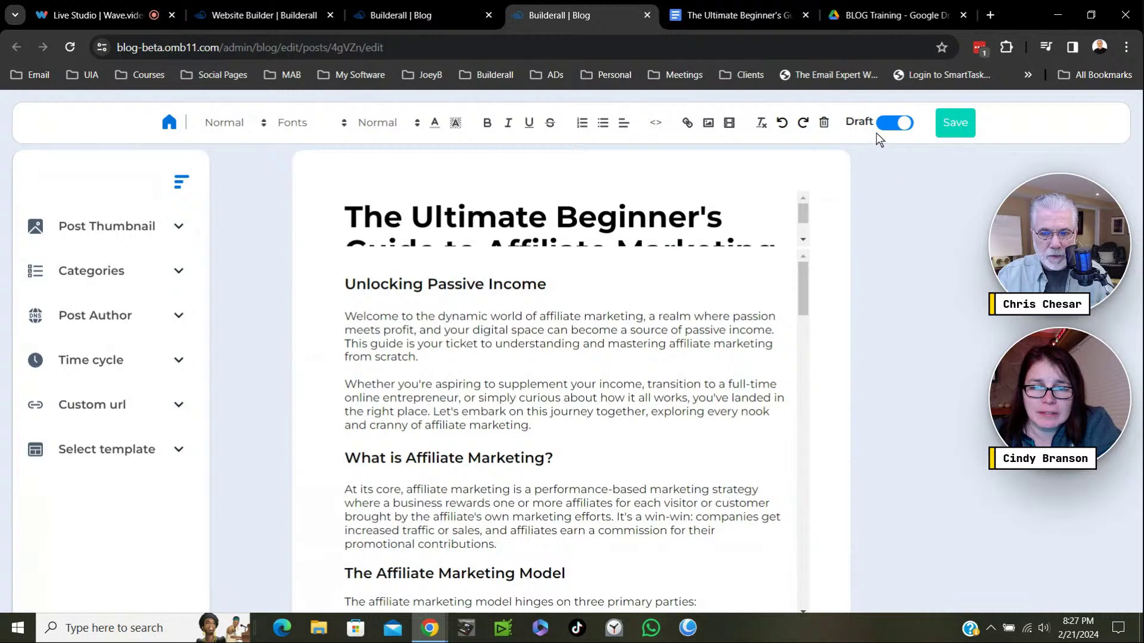
left_click(880, 135)
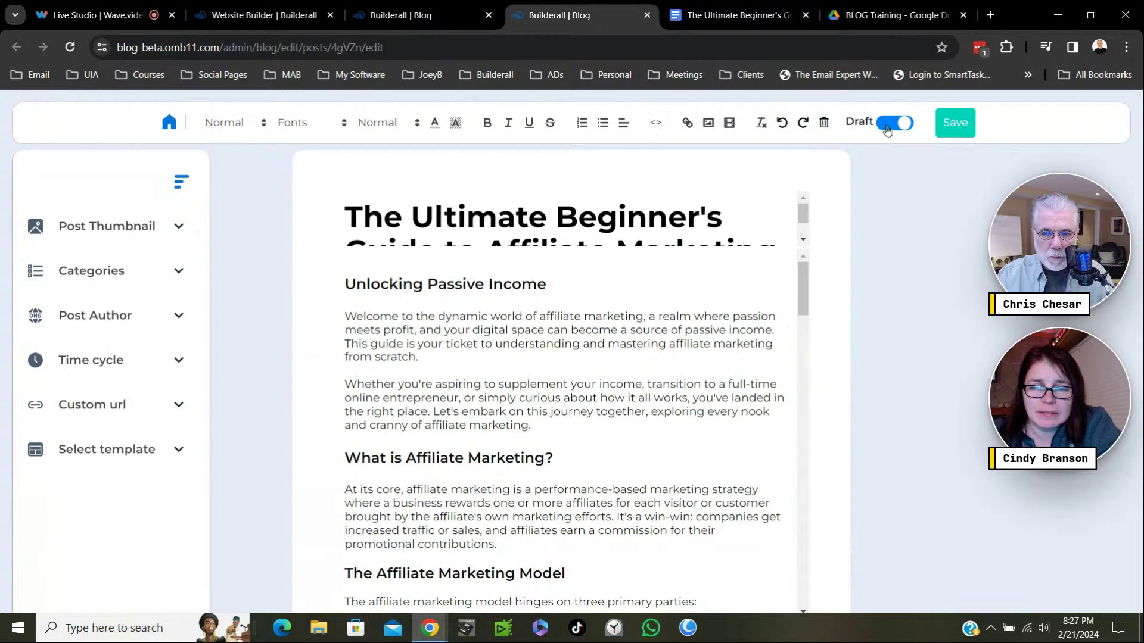
left_click(889, 130)
left_click(902, 128)
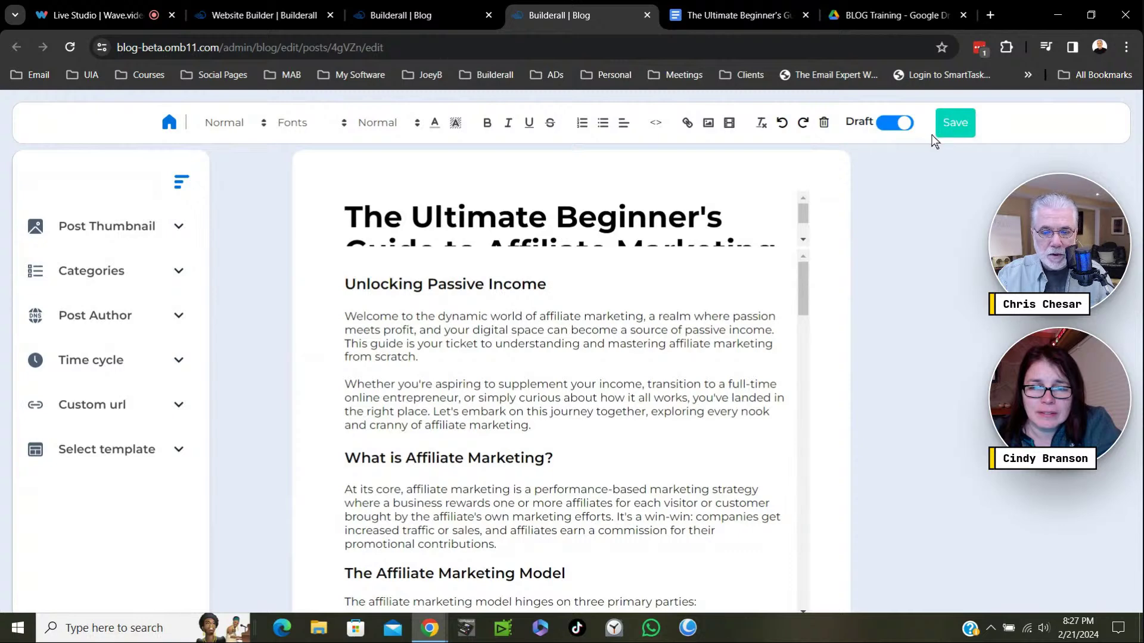
left_click(954, 125)
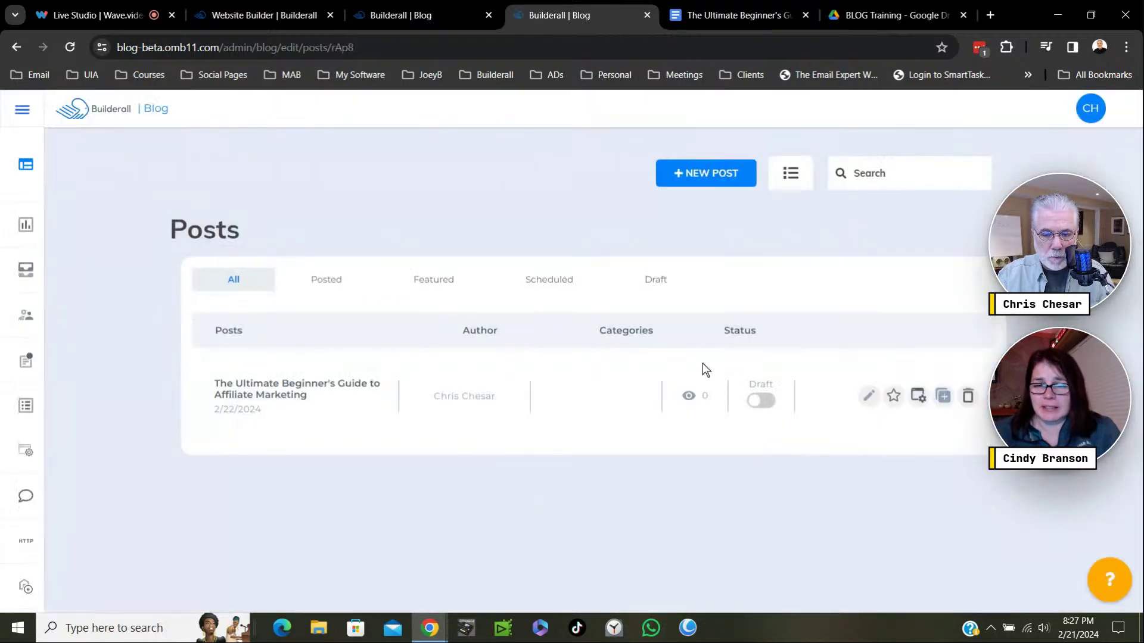
Turn on the Ultimate Beginner's Guide post's Draft toggle so its status reads Published.
left_click(759, 402)
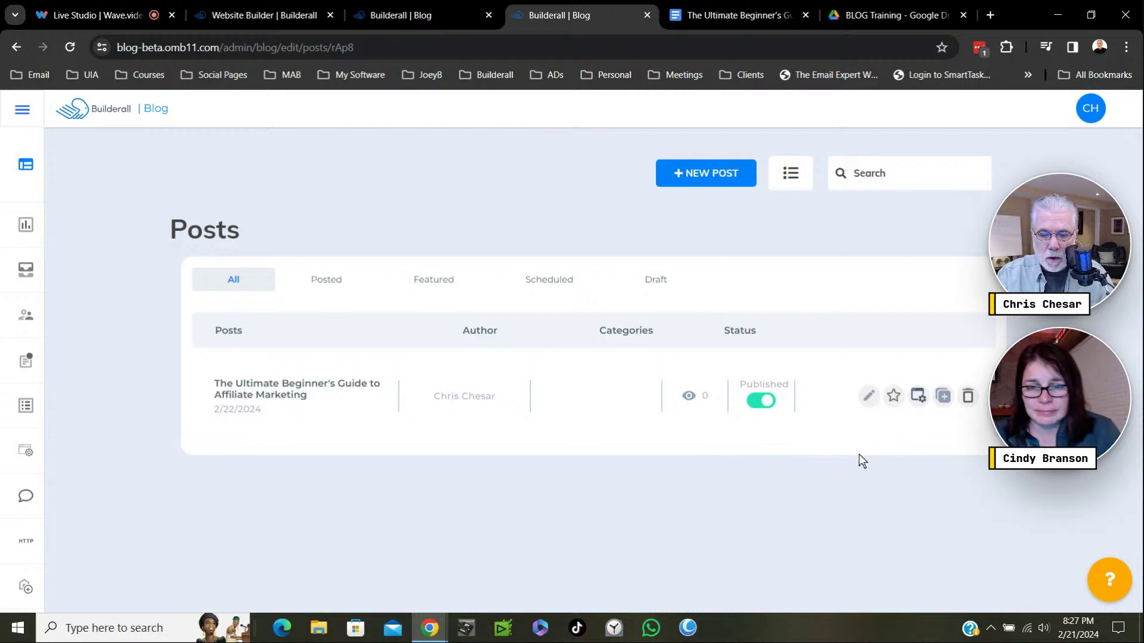
left_click(869, 396)
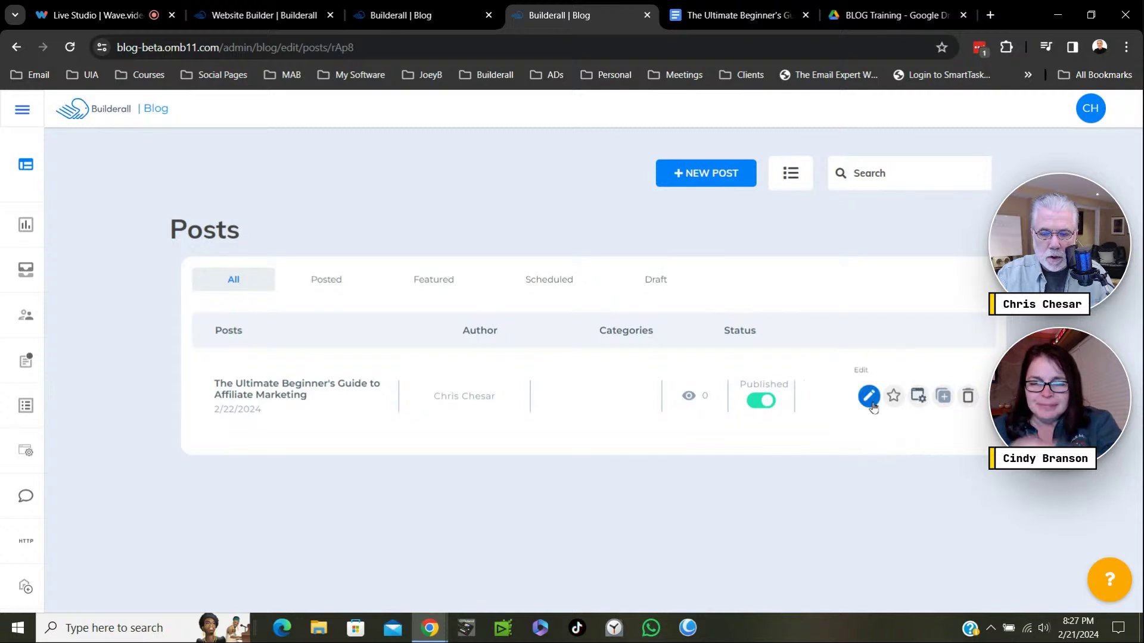
Close the Beginner's Guide doc, open Living the Dream from BLOG Training, and return to Builderall.
left_click(759, 15)
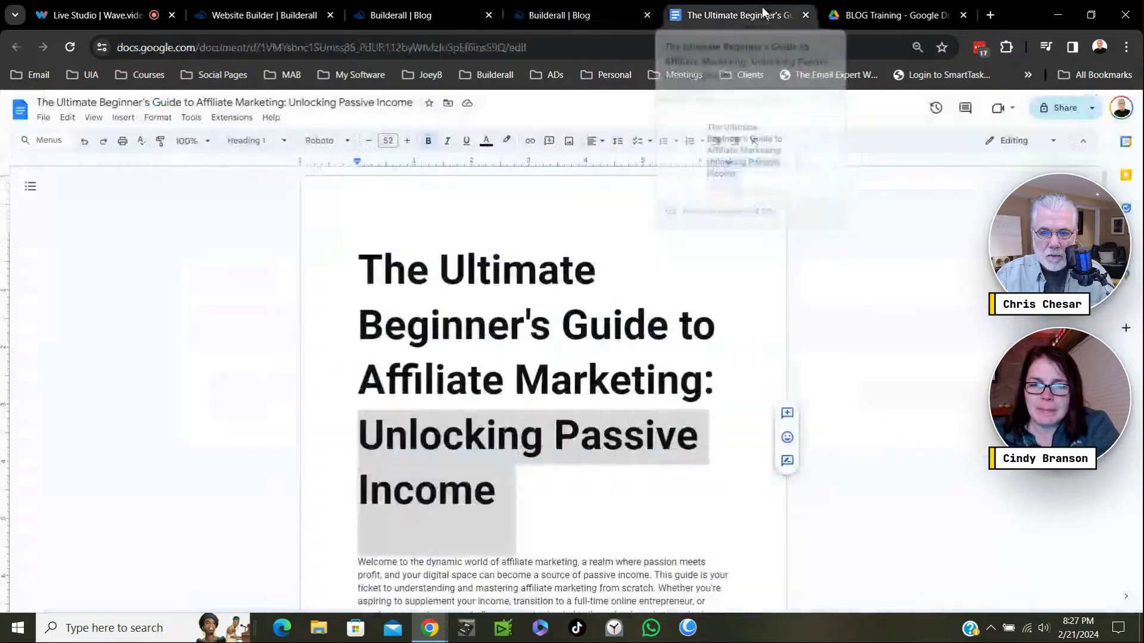
left_click(806, 15)
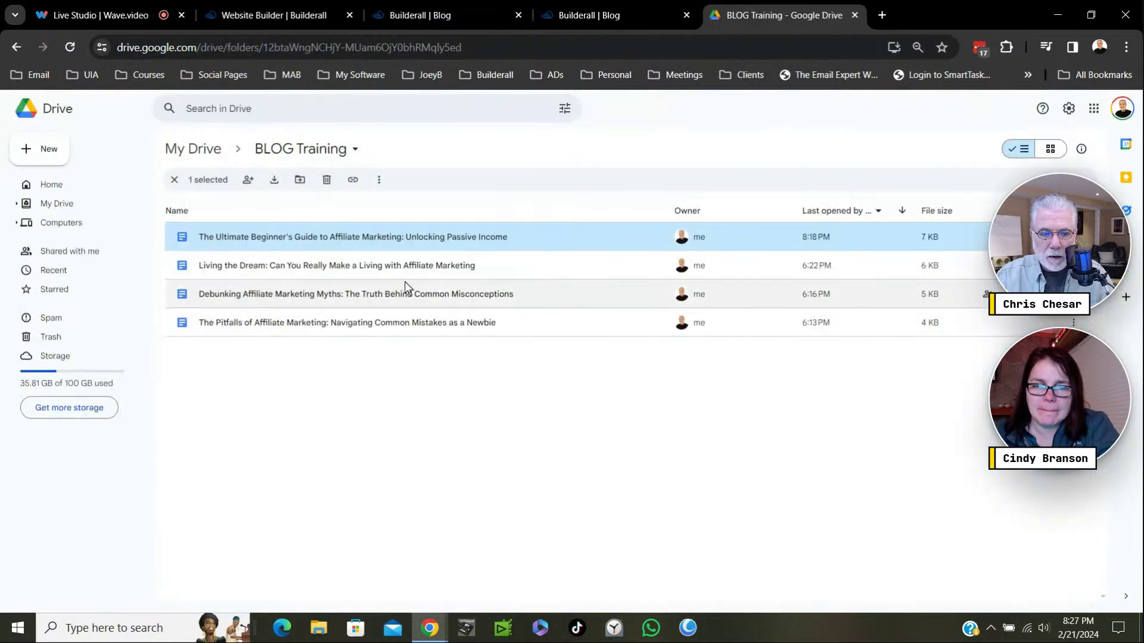
left_click(316, 266)
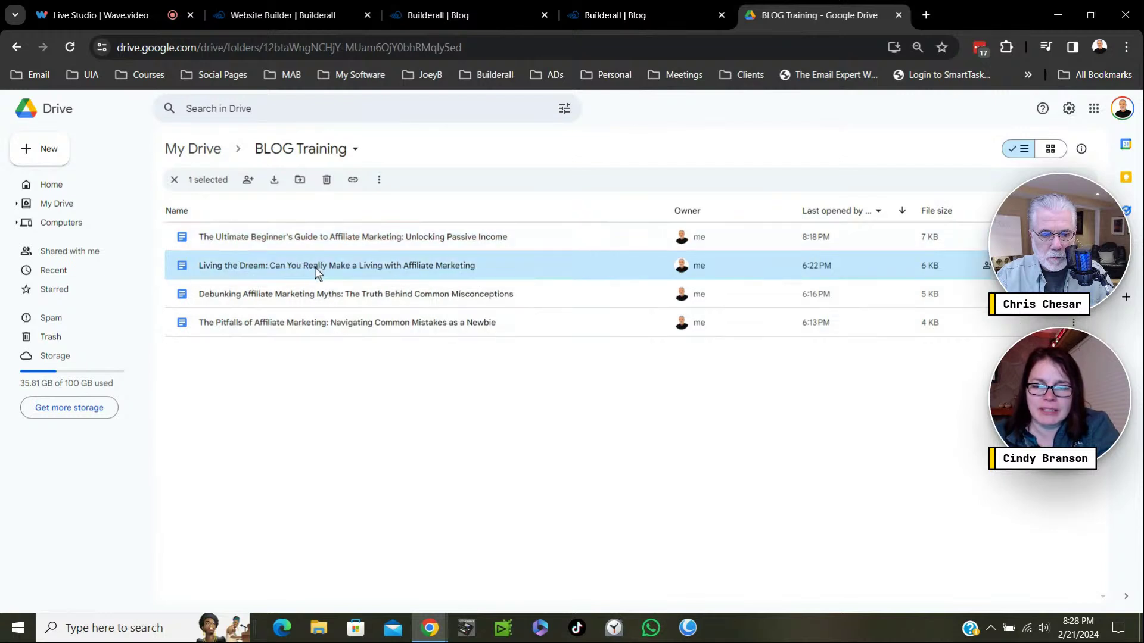
double_click(318, 272)
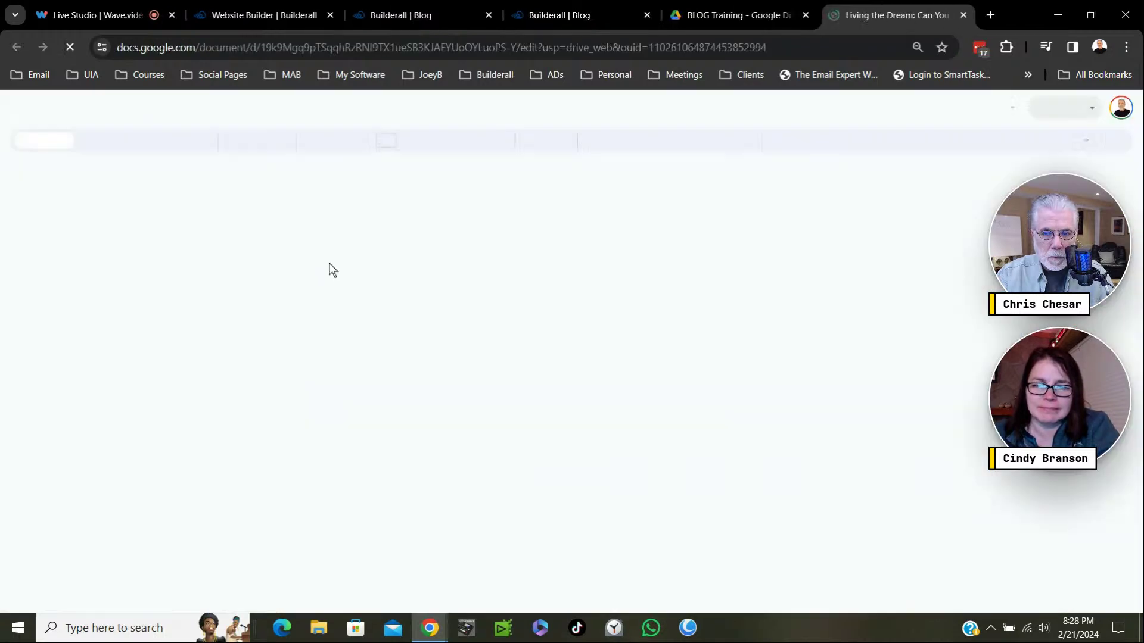
left_click_drag(882, 15, 746, 10)
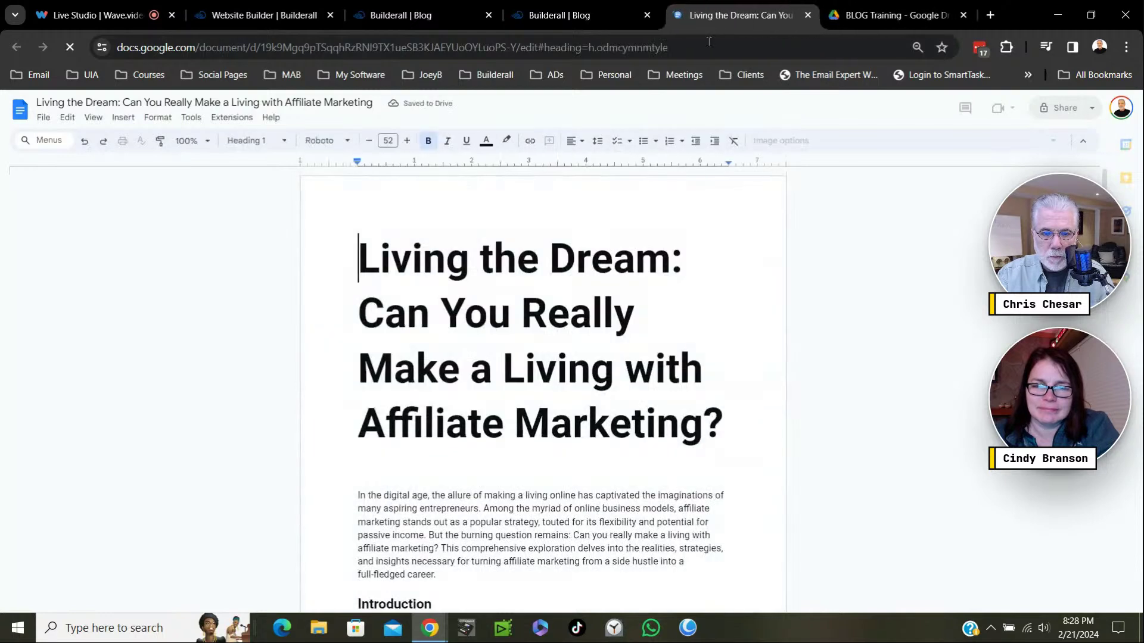
left_click(590, 16)
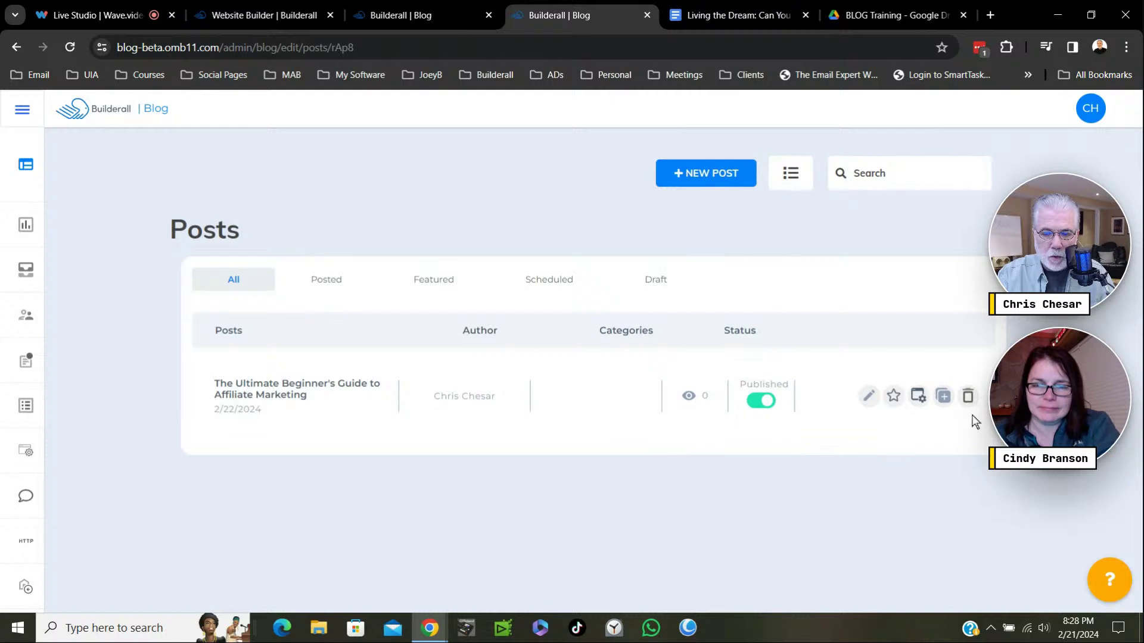
Copy the Ultimate Beginner's Guide post and open its 'Copy' duplicate in the editor.
left_click(943, 398)
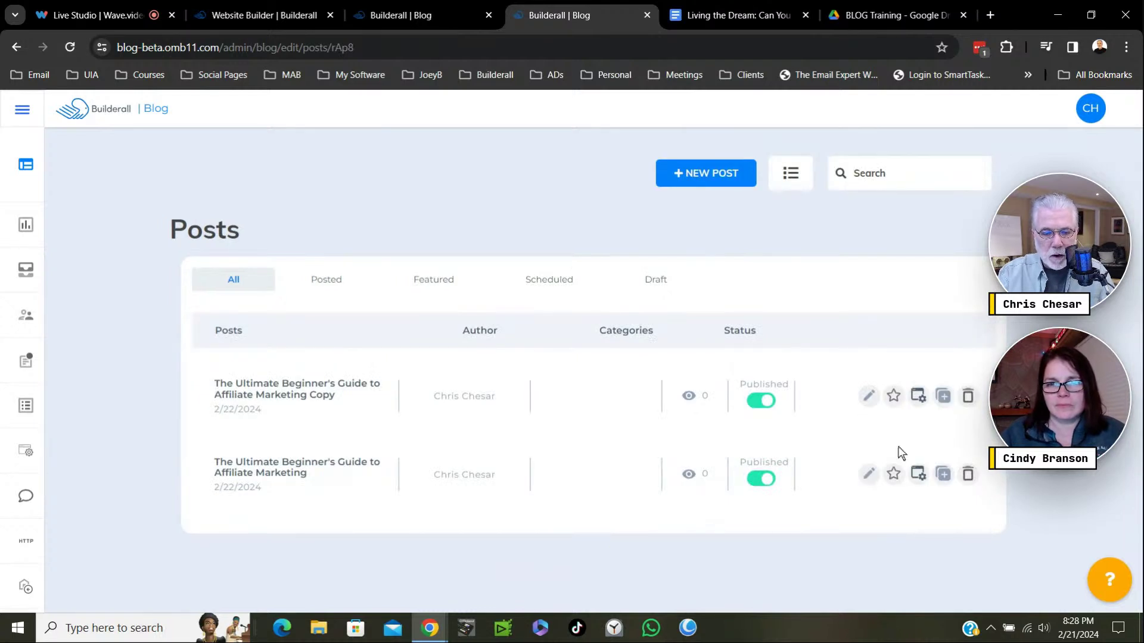
left_click(328, 401)
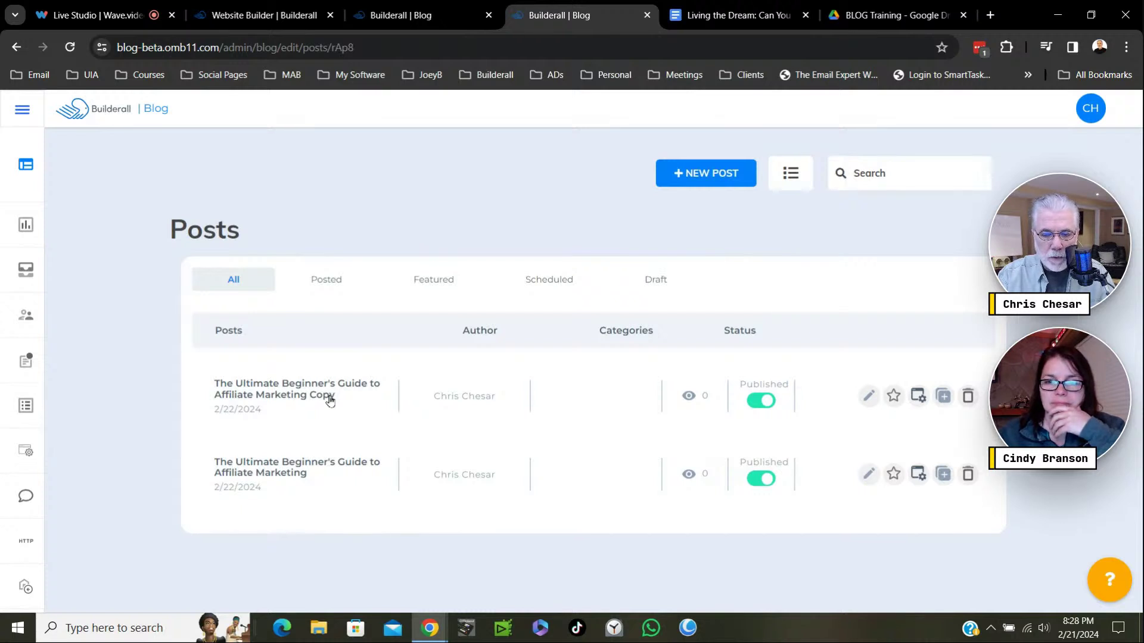
left_click(868, 397)
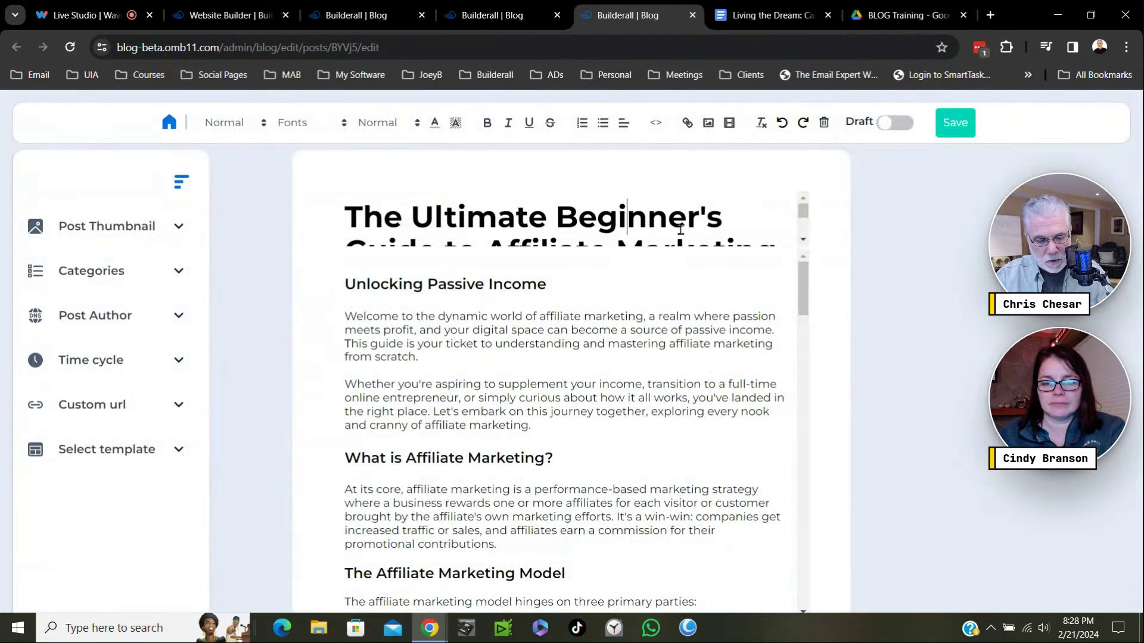
Retitle the copied post with the doc title's question, 'Can You Really Make a Living with Affiliate Marketing?'.
left_click(774, 12)
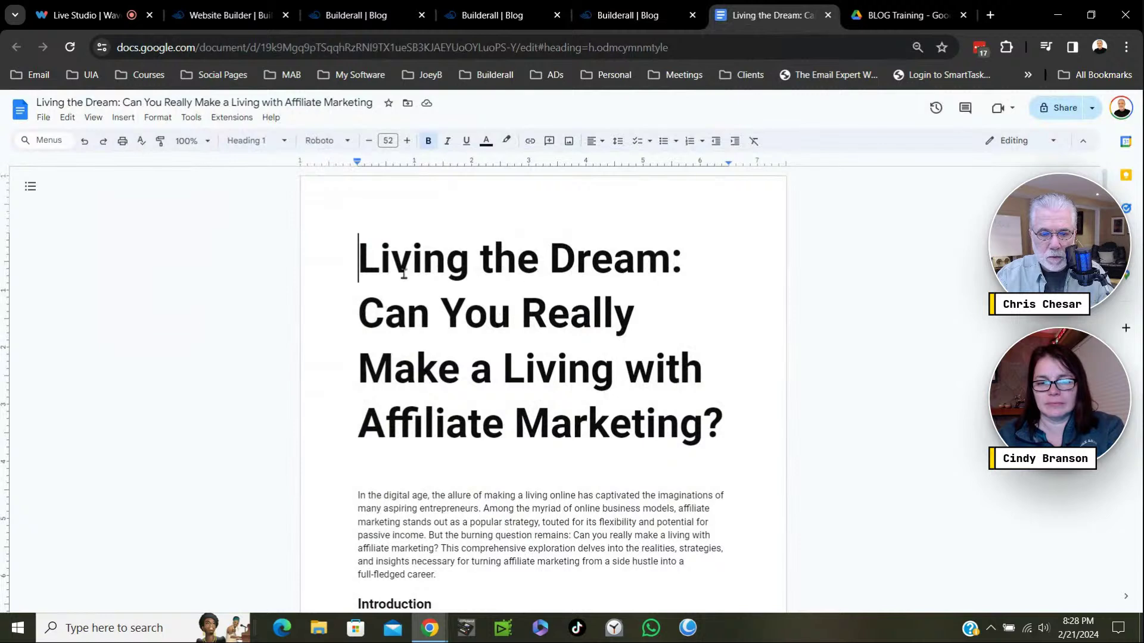
left_click_drag(363, 318, 721, 424)
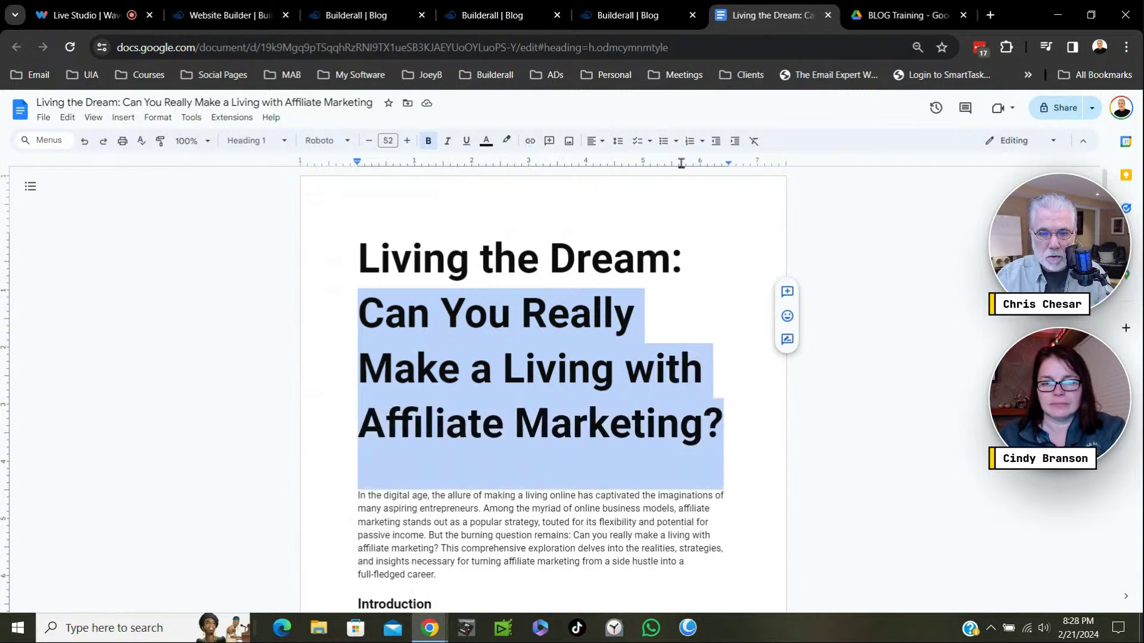
left_click(643, 16)
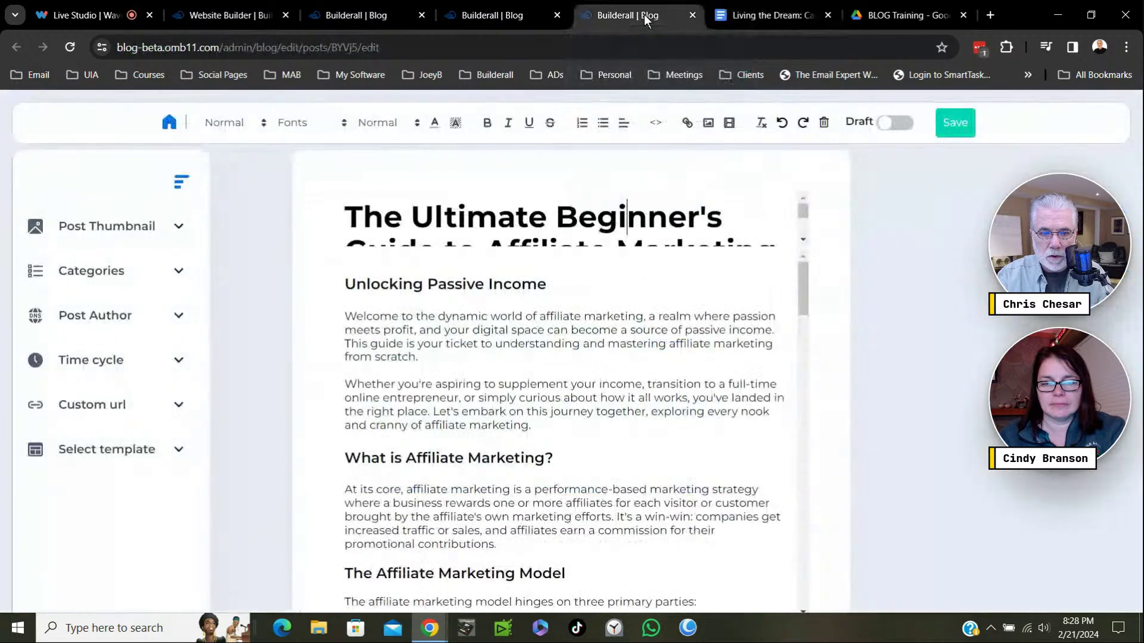
triple_click(553, 210)
key("ctrl+v")
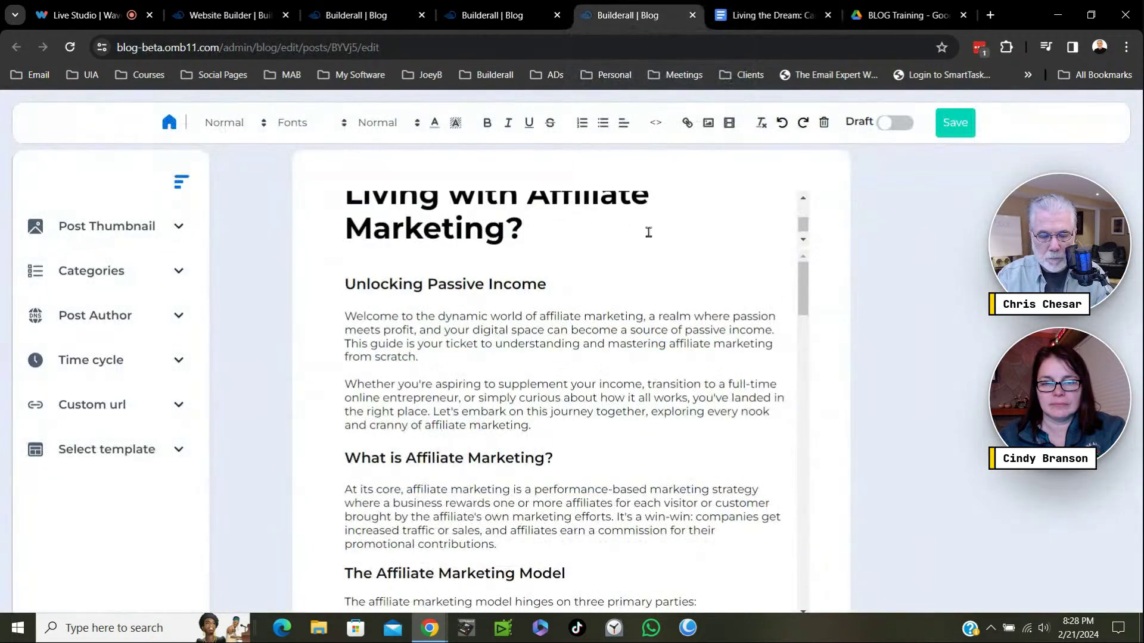
scroll(740, 213, "up", 2)
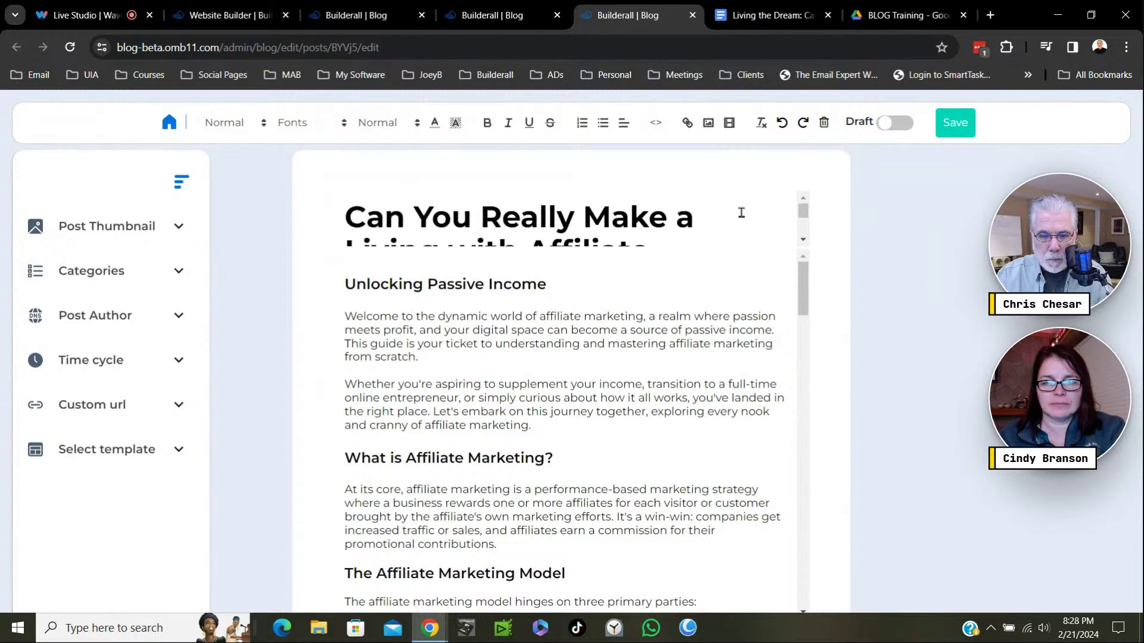
scroll(741, 213, "down", 1)
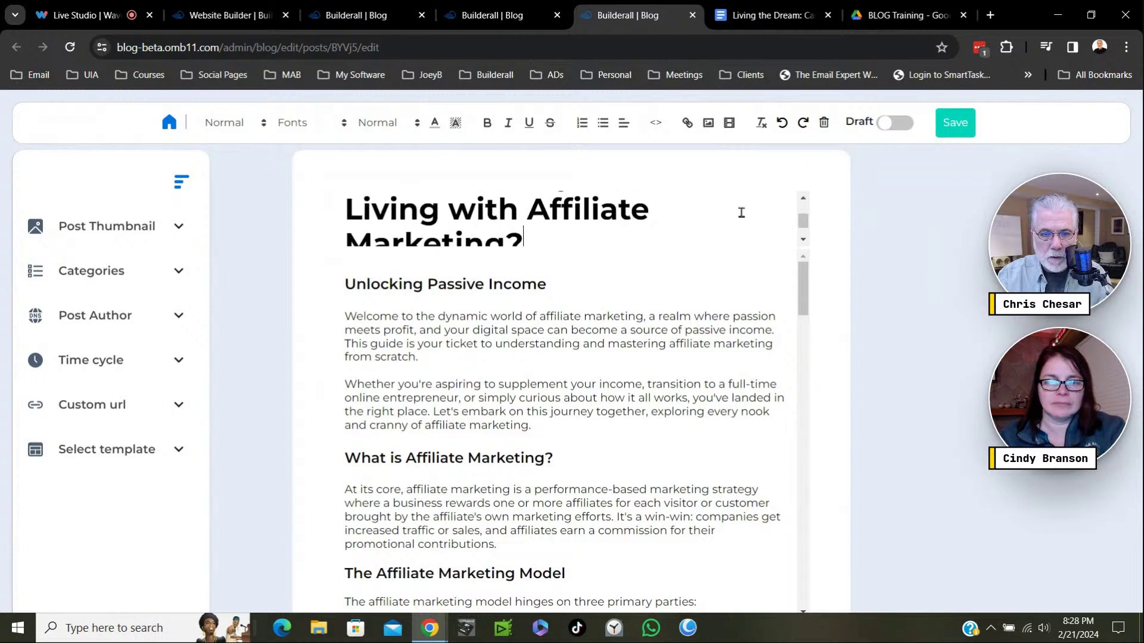
Copy 'Living the Dream' from the doc title and paste it above the post's first heading.
key("ctrl+Tab")
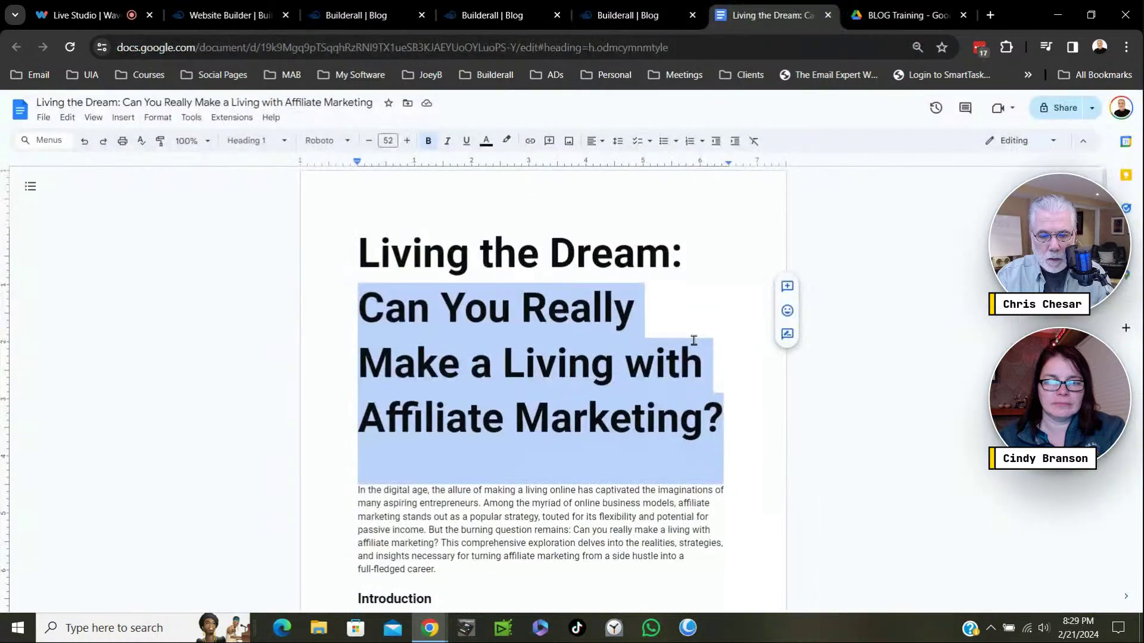
scroll(668, 337, "down", 3)
left_click(341, 298)
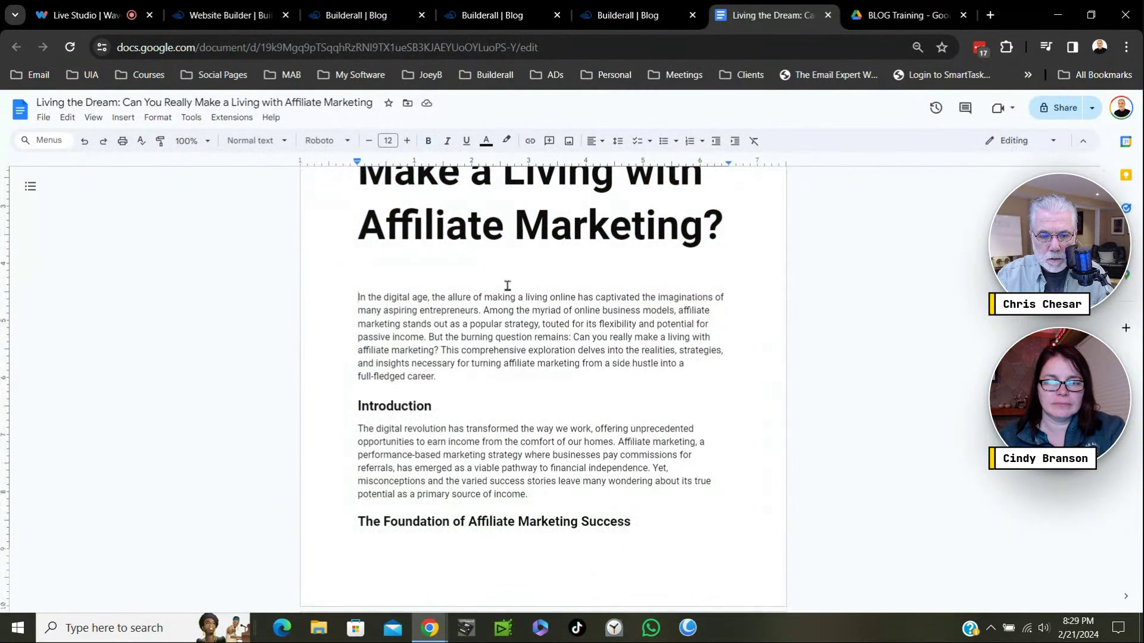
scroll(527, 276, "up", 3)
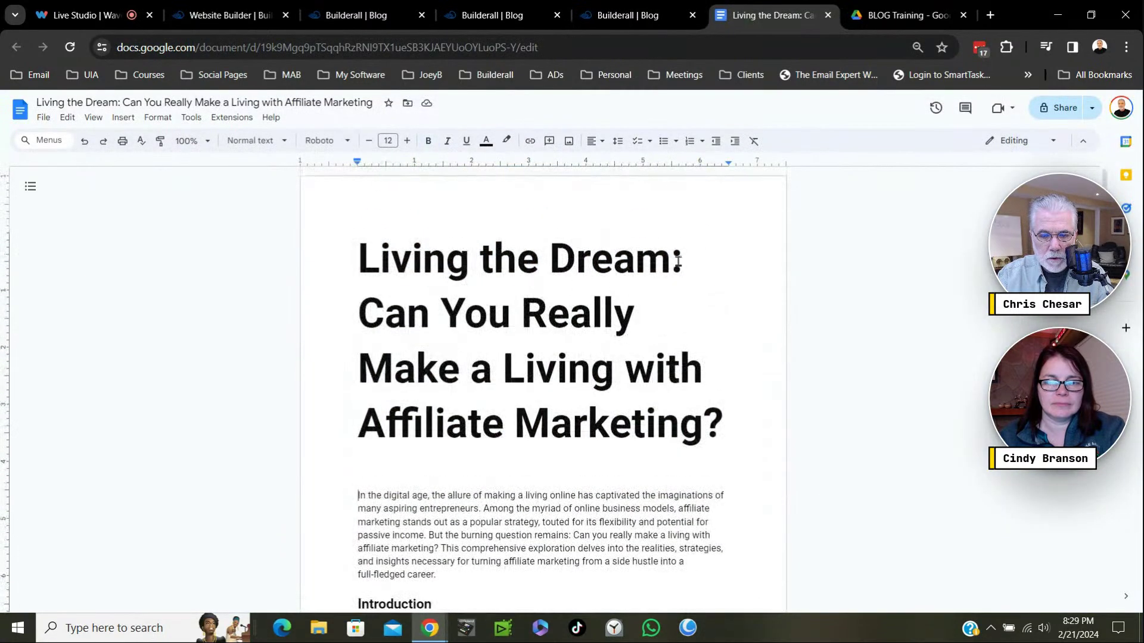
left_click_drag(674, 261, 361, 259)
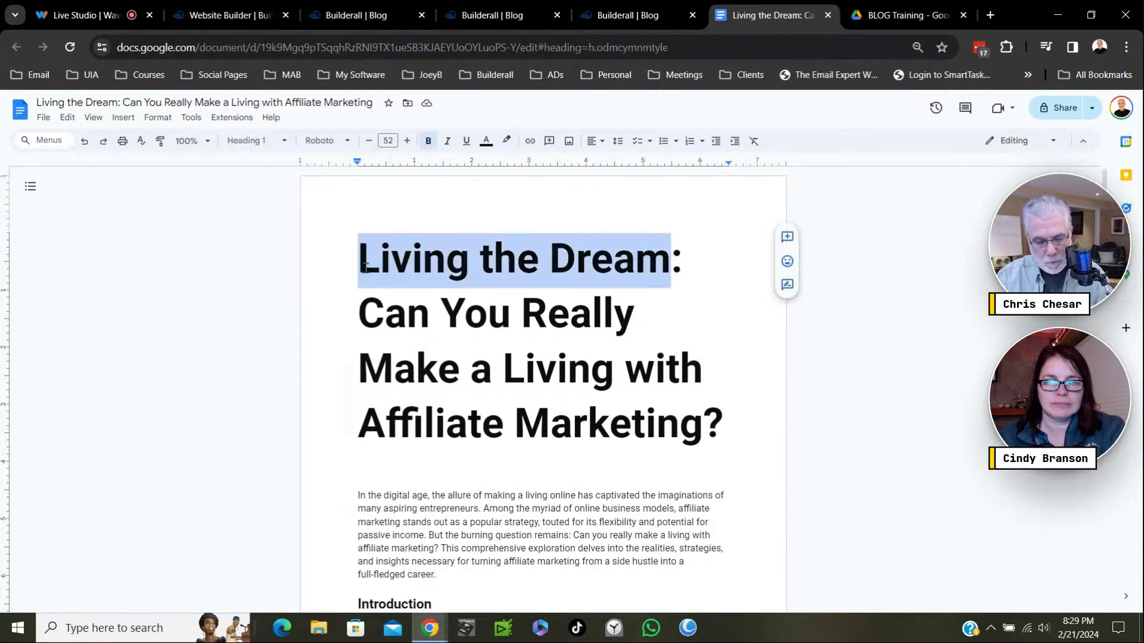
left_click(633, 16)
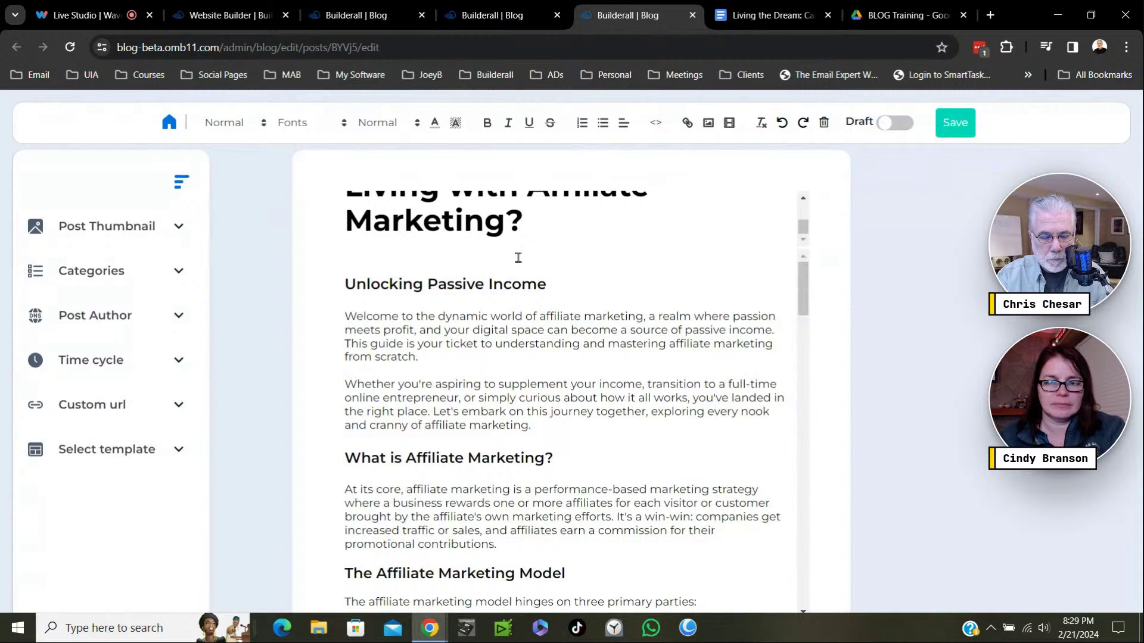
key("ctrl+v")
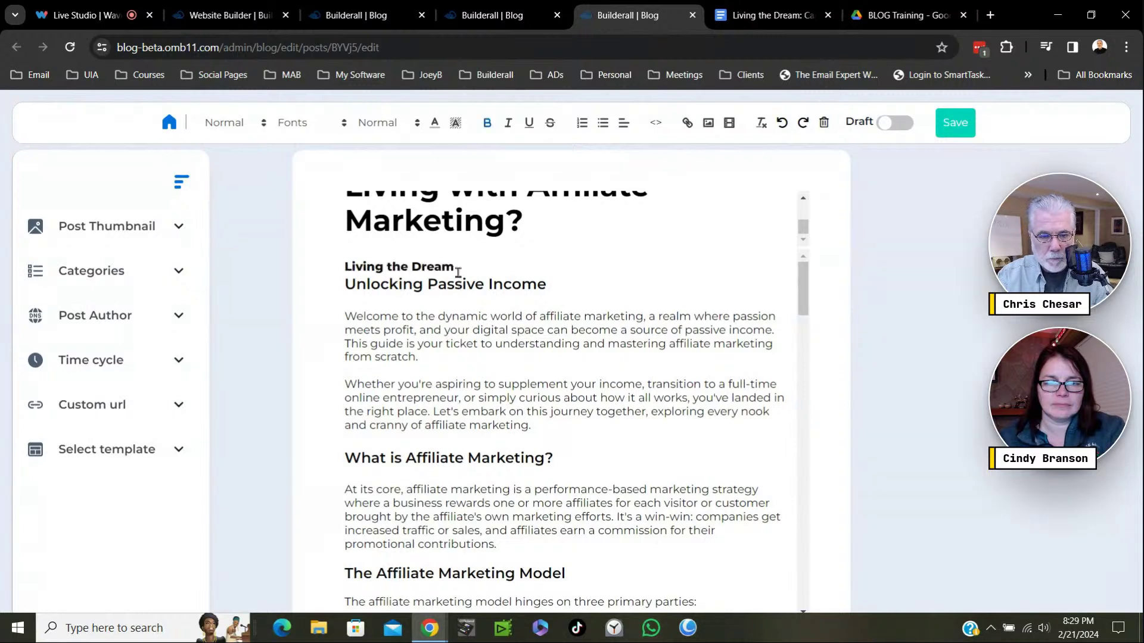
Make 'Living the Dream' a Heading 2 and move 'Unlocking Passive Income' into its own paragraph.
left_click_drag(459, 272, 341, 267)
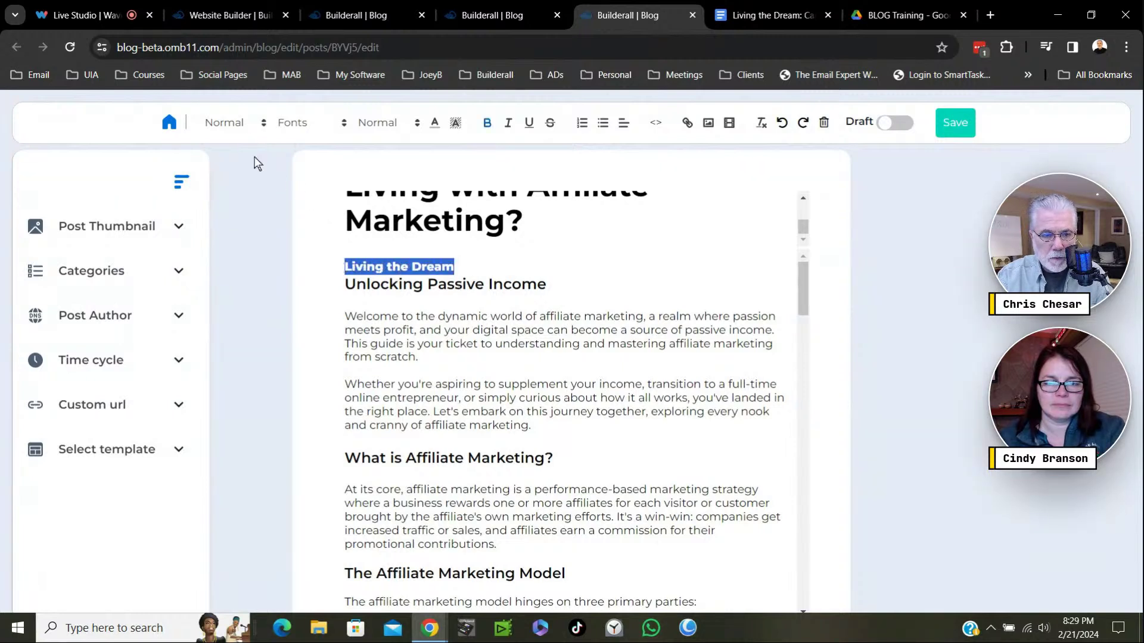
left_click(241, 123)
left_click(239, 180)
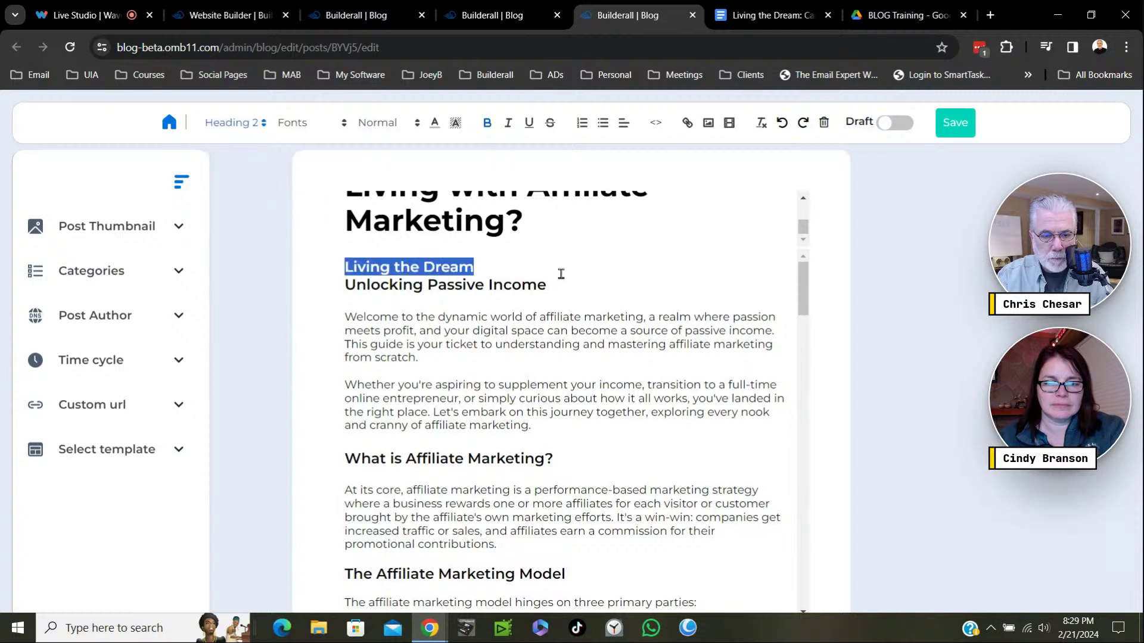
left_click(548, 266)
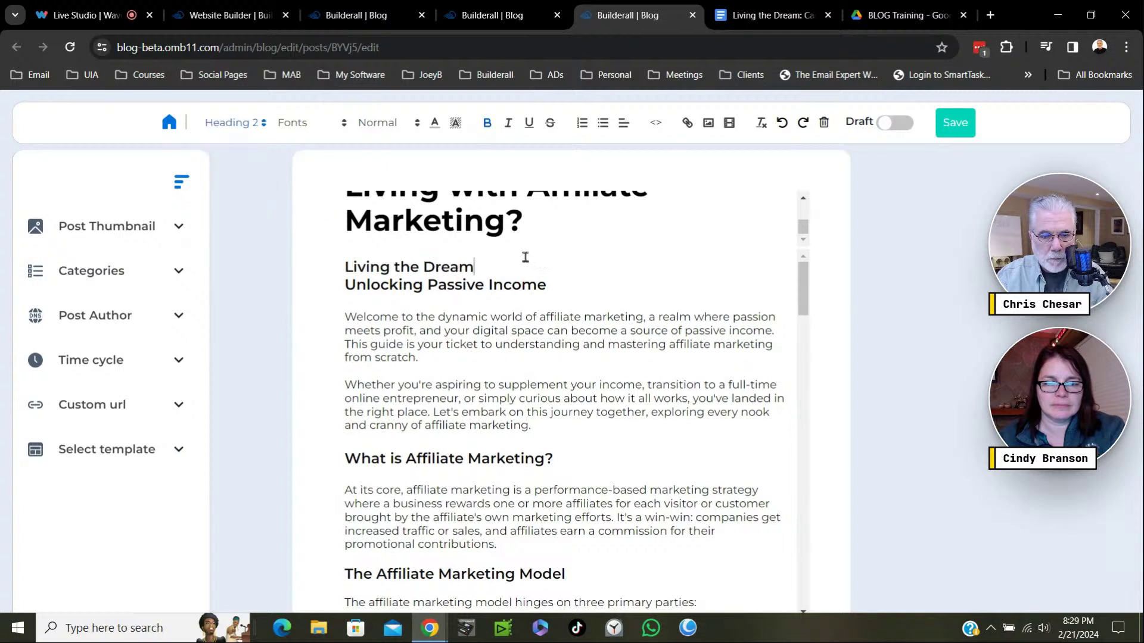
left_click(338, 286)
key("Return")
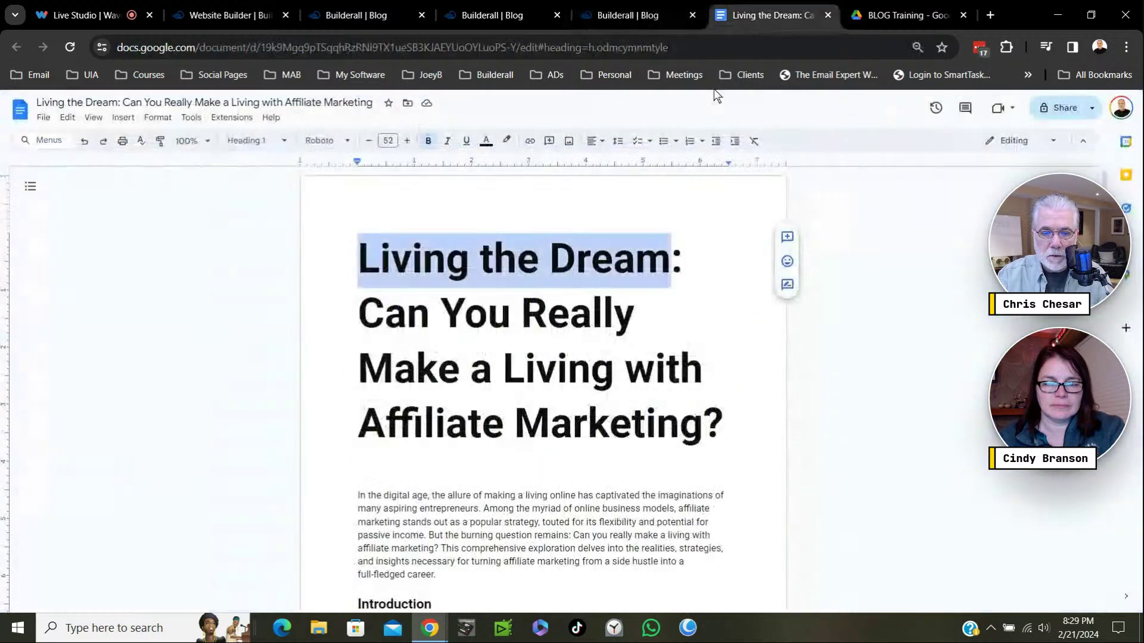
left_click(741, 18)
Copy the doc's body, Introduction through 'Conclusion: A Reality Check', over the post's old guide text.
scroll(502, 357, "down", 6)
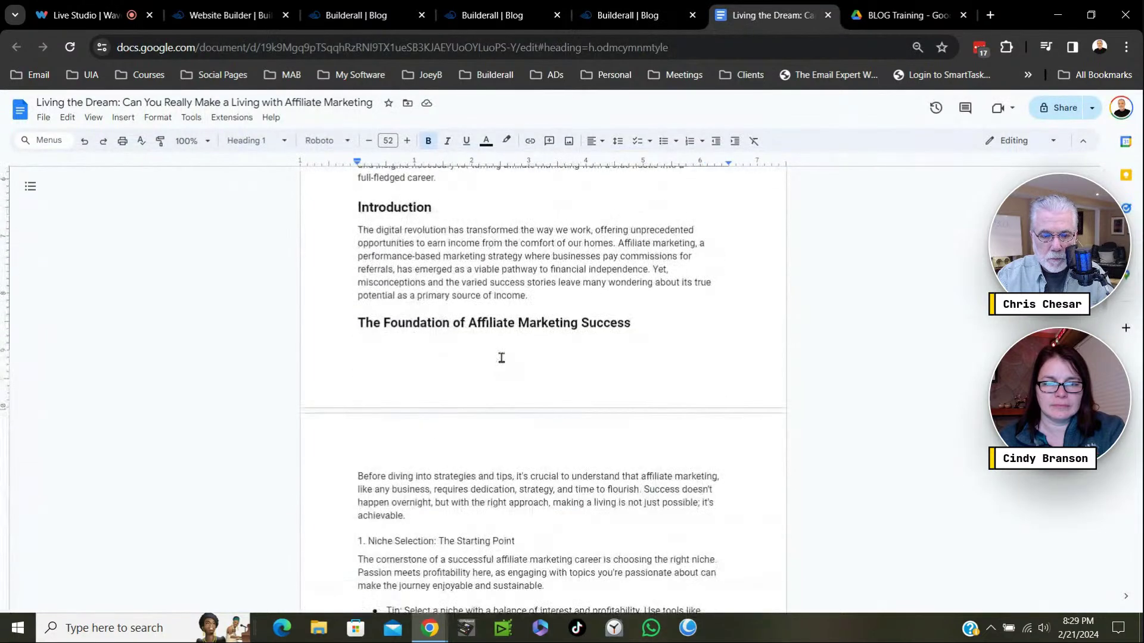
scroll(501, 355, "up", 3)
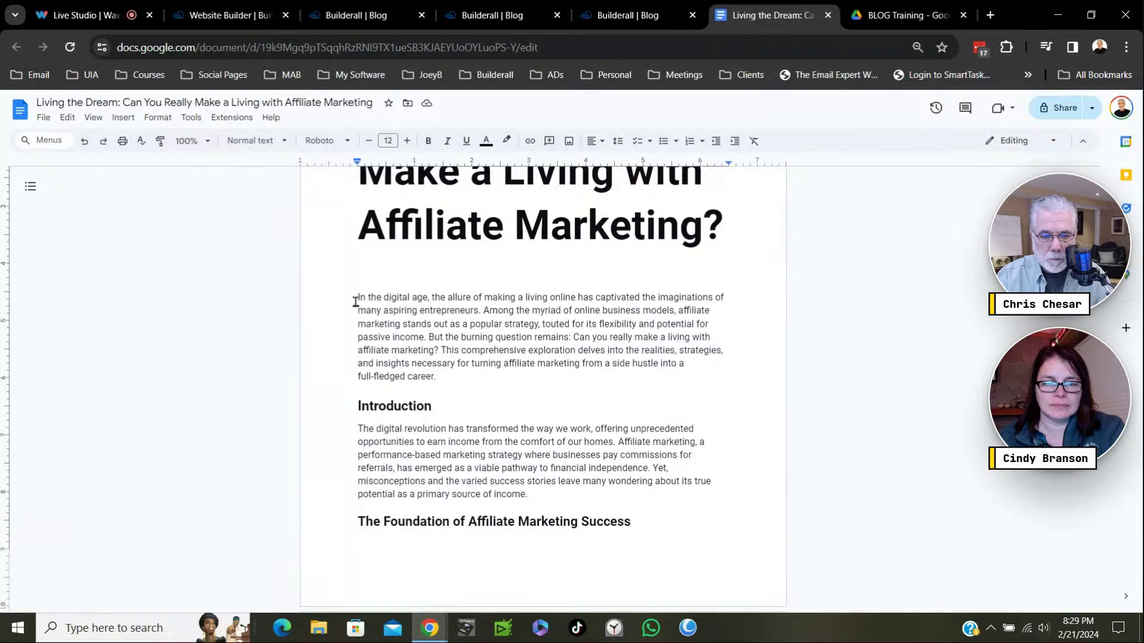
mouse_move(357, 298)
left_mouse_down()
mouse_move(448, 325)
mouse_move(615, 639)
mouse_move(603, 569)
mouse_move(479, 546)
mouse_move(353, 418)
mouse_move(344, 179)
mouse_move(345, 208)
mouse_move(350, 169)
mouse_move(355, 314)
mouse_move(356, 158)
mouse_move(356, 313)
mouse_move(359, 303)
left_mouse_up()
left_click(603, 569)
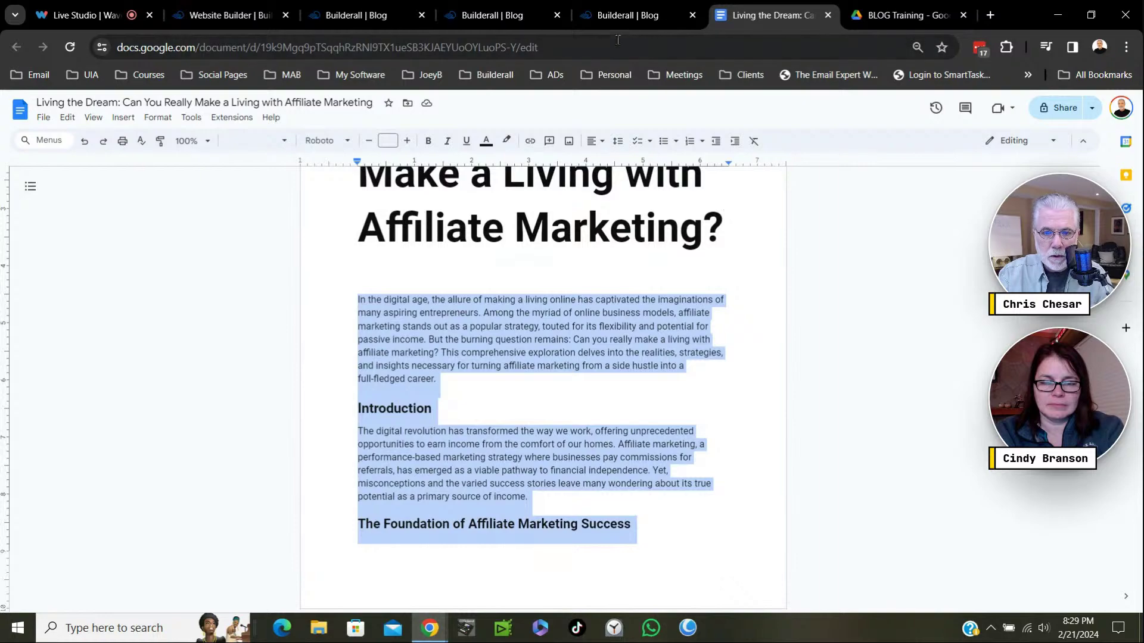
left_click(631, 14)
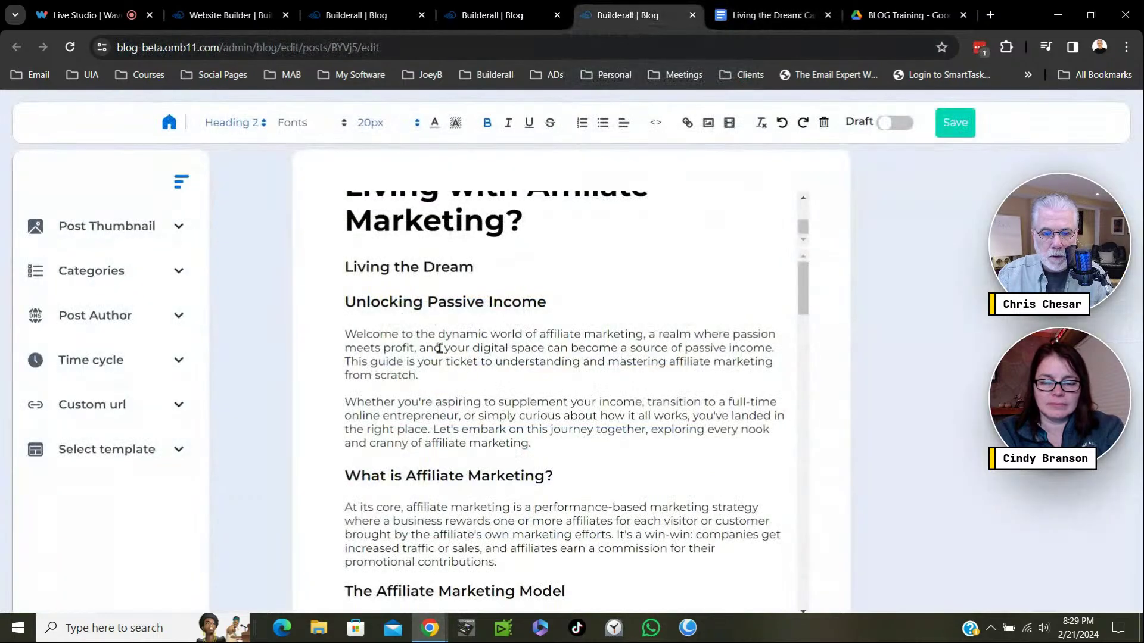
left_click_drag(345, 301, 713, 628)
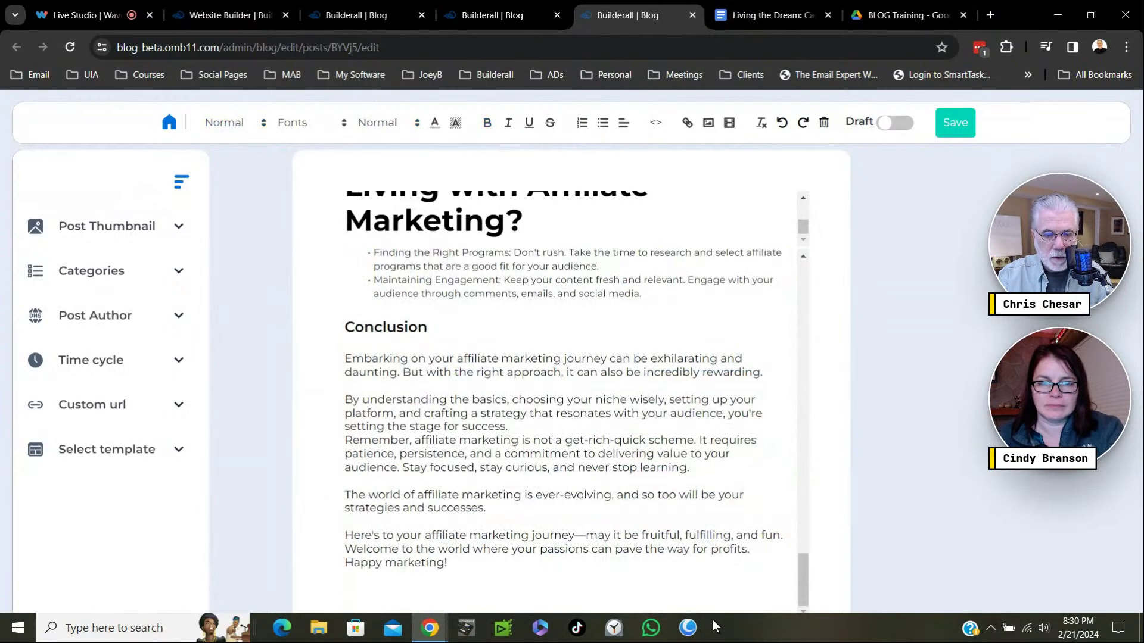
scroll(597, 519, "up", 15)
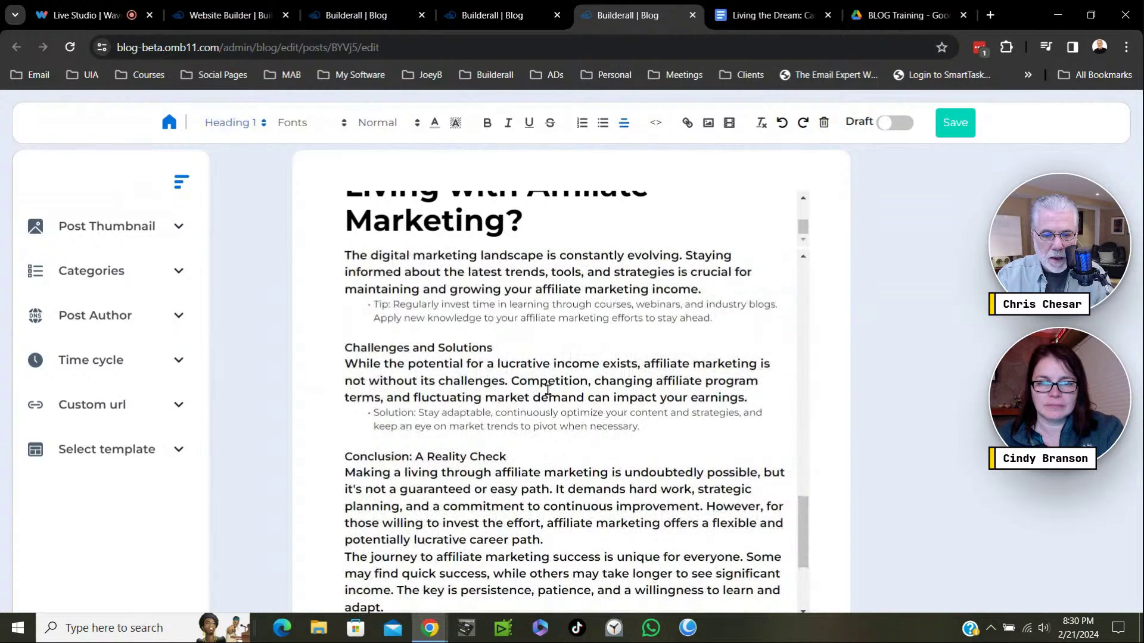
scroll(550, 393, "up", 10)
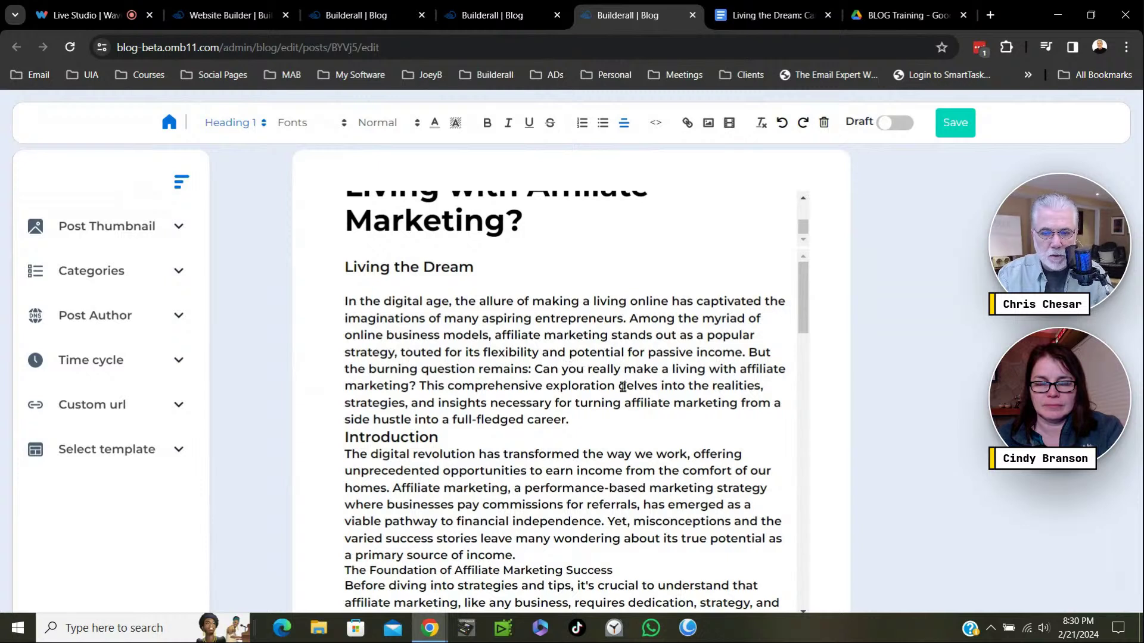
scroll(726, 206, "up", 2)
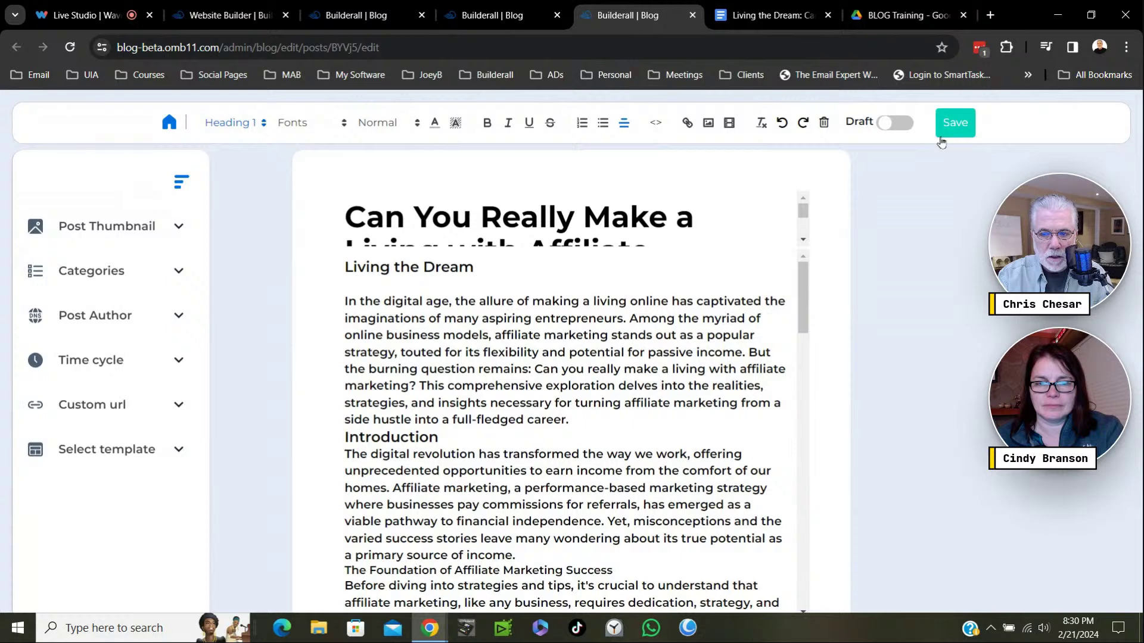
Save the 'Can You Really Make a Living' post, start a new post, and close the Living the Dream doc.
left_click(954, 122)
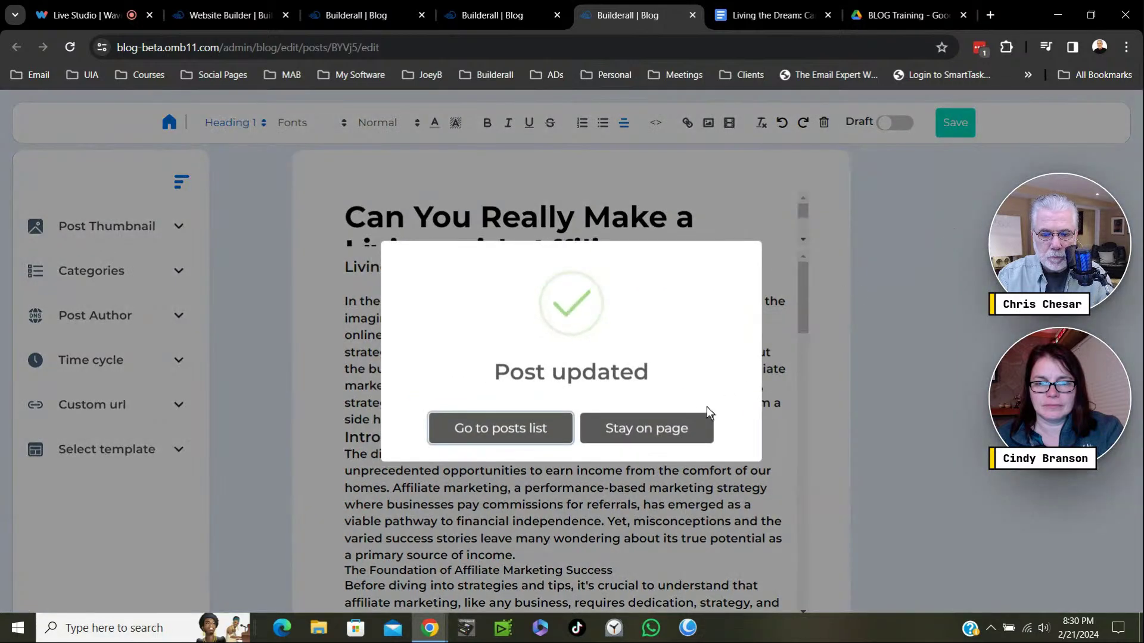
left_click(494, 432)
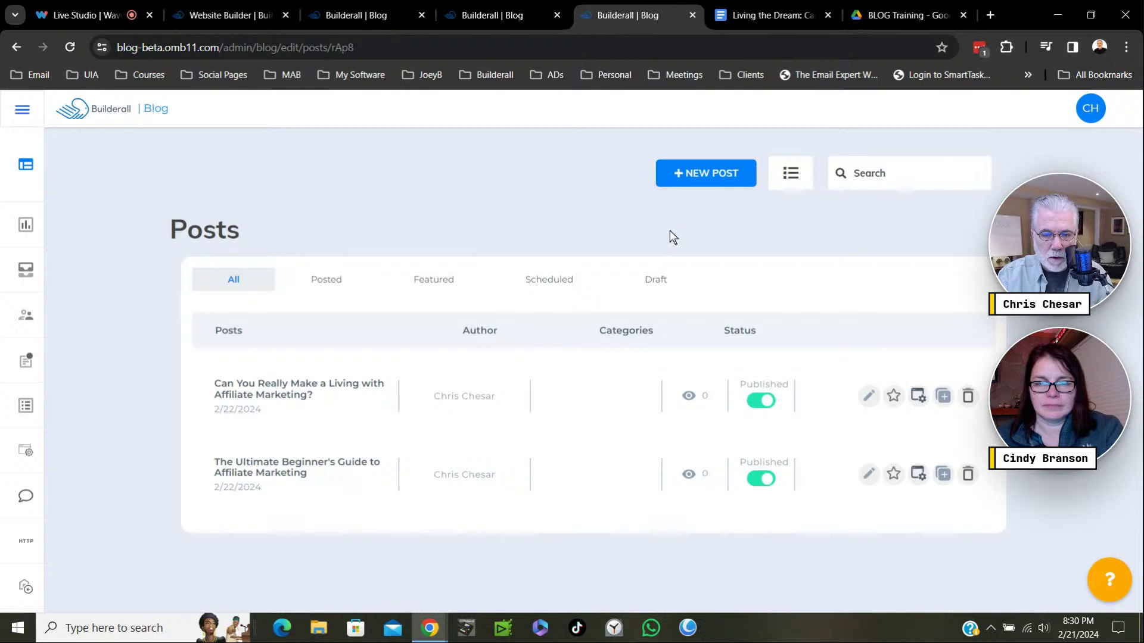
left_click(717, 185)
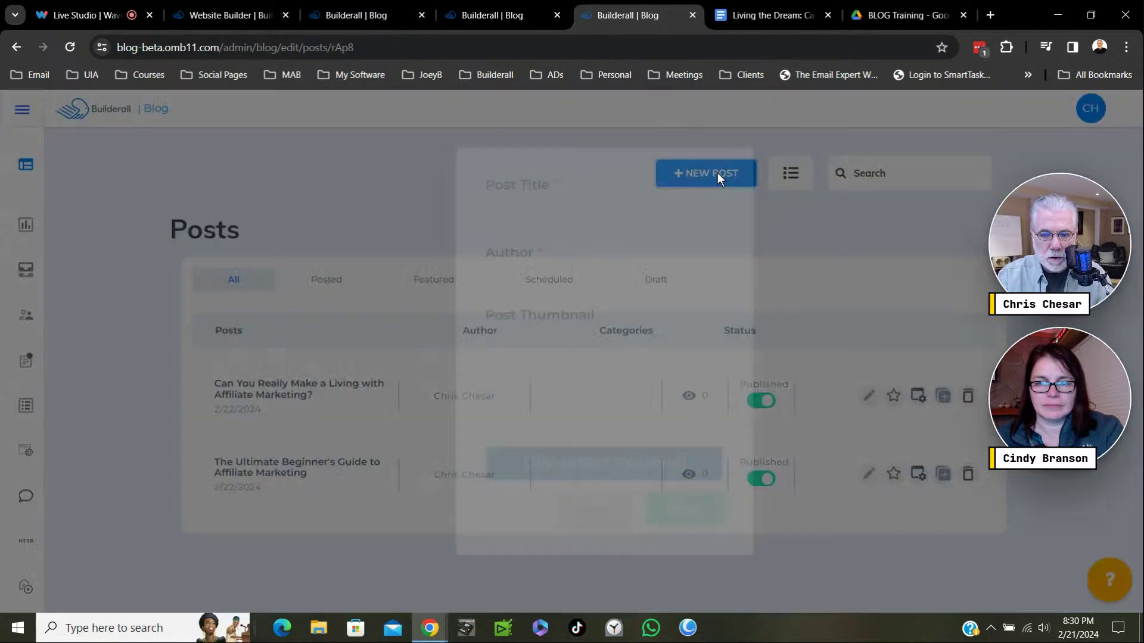
left_click(828, 15)
left_click(787, 15)
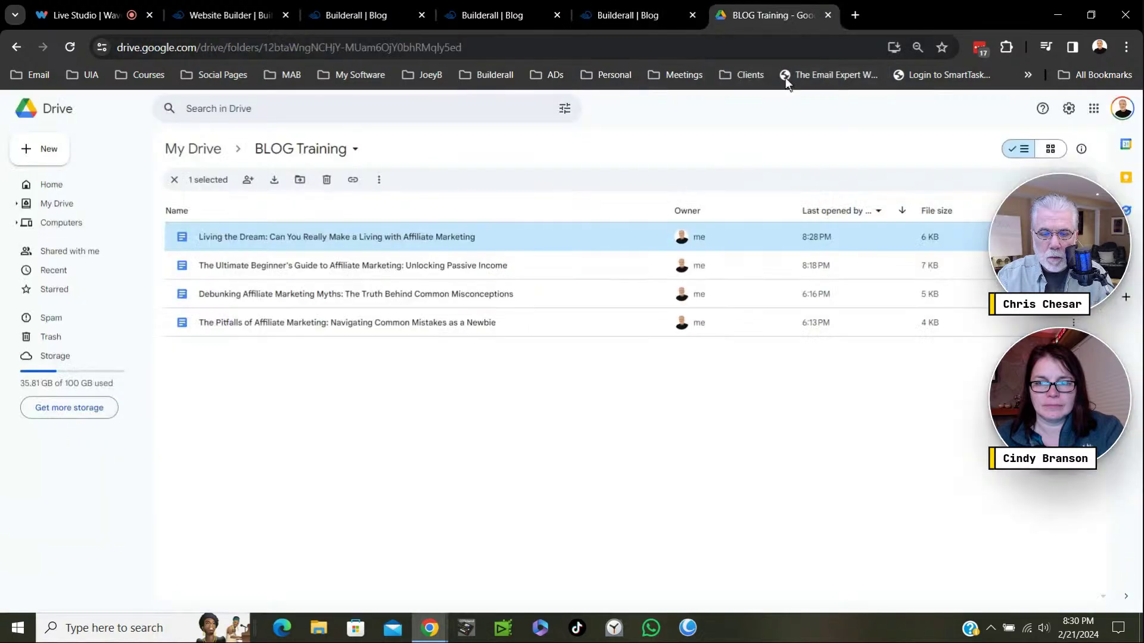
Close the duplicate Builderall | Blog tabs and the Ultimate Beginner's Guide doc, back to BLOG Training.
double_click(305, 266)
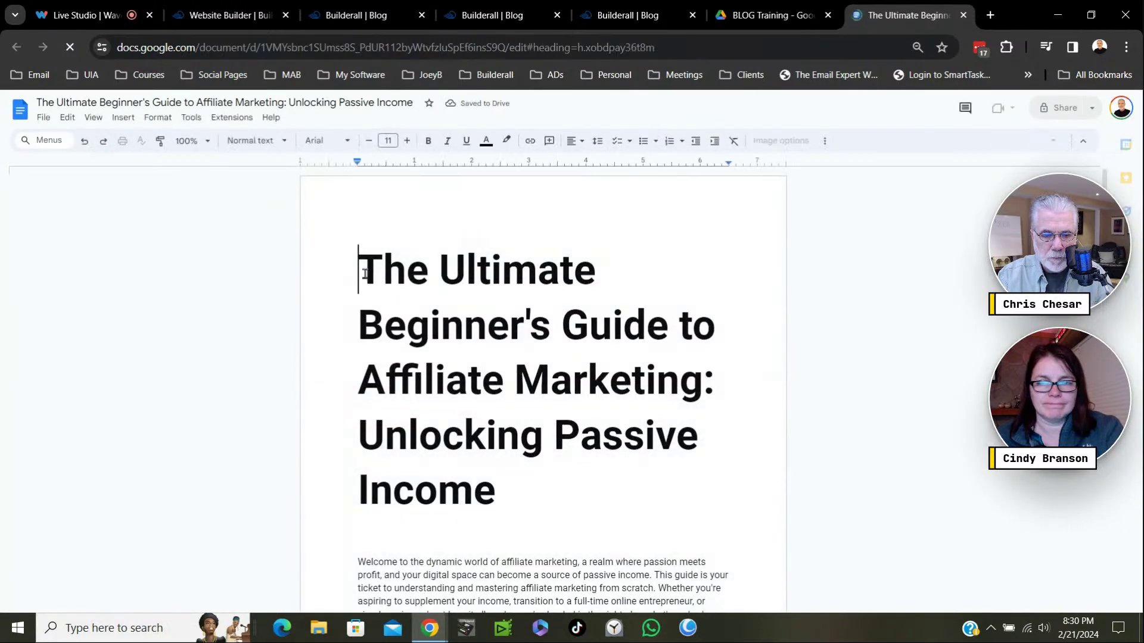
left_click_drag(359, 268, 696, 381)
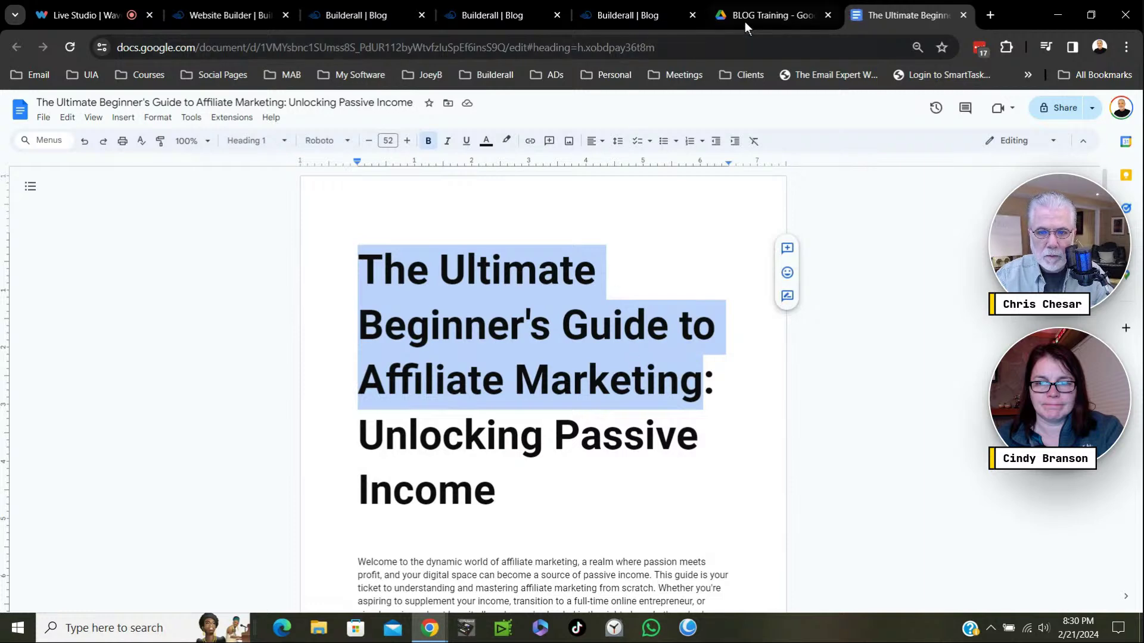
left_click(548, 15)
left_click(556, 15)
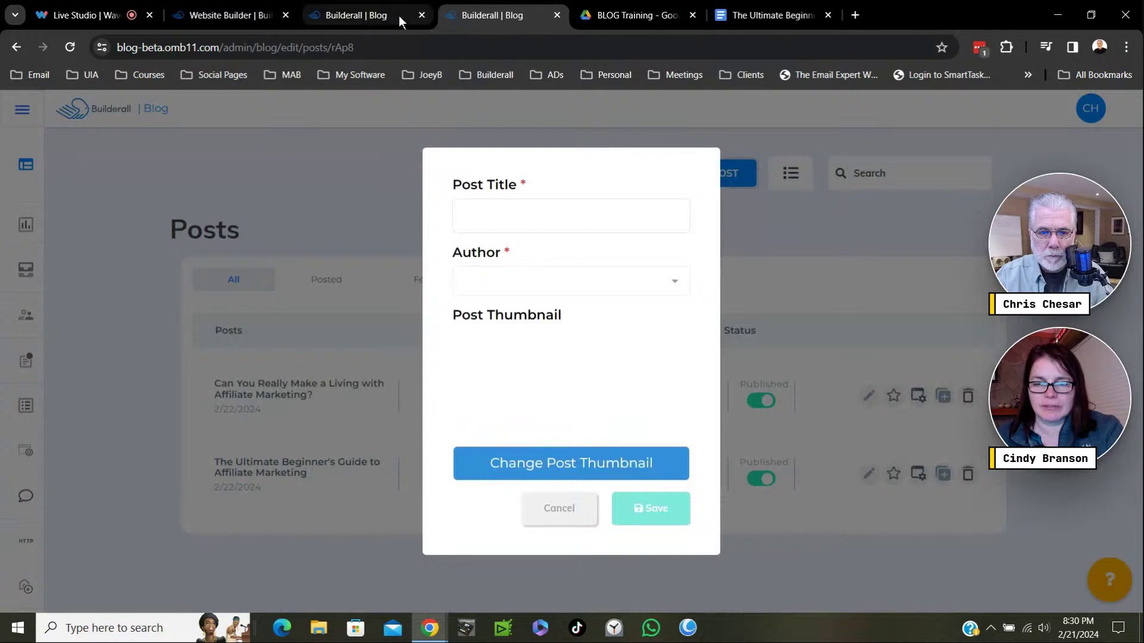
left_click(398, 16)
left_click(422, 16)
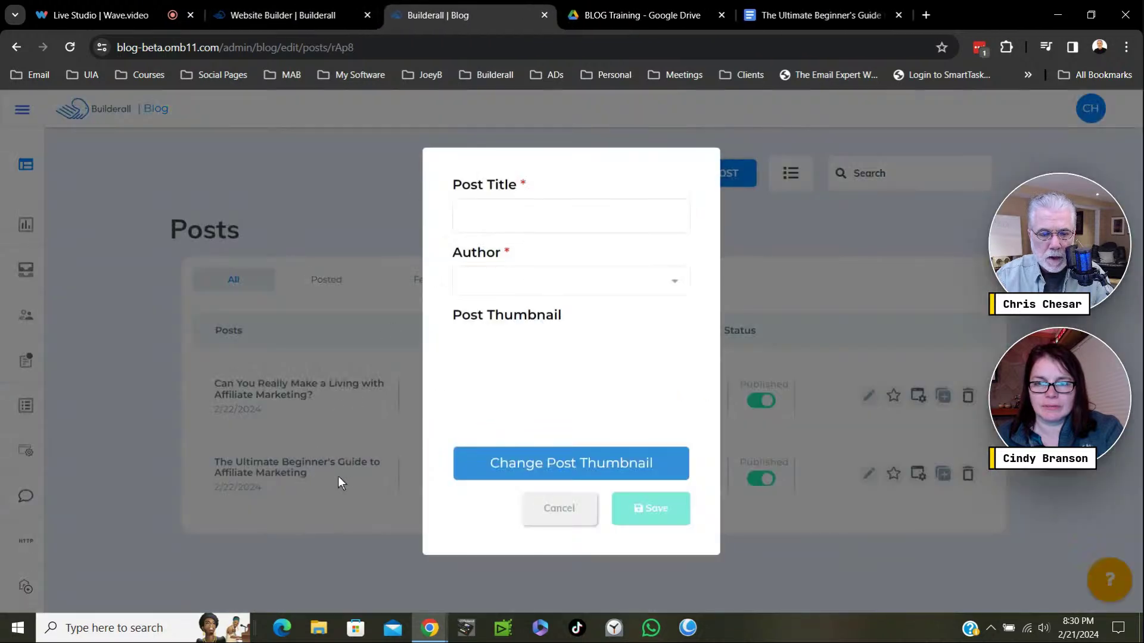
left_click(321, 470)
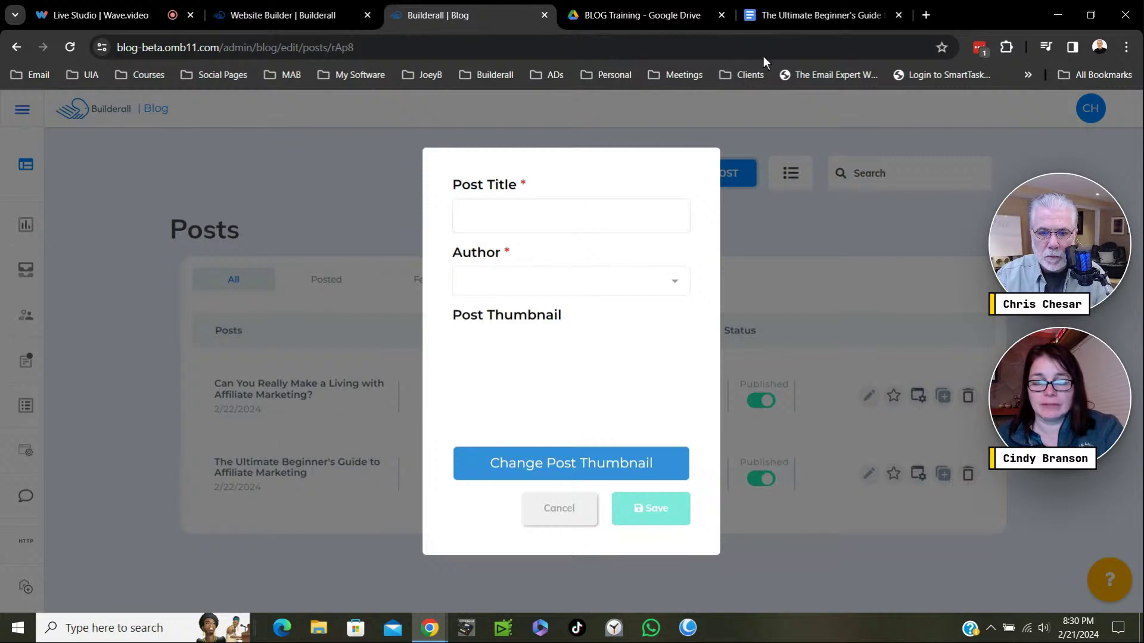
left_click(899, 15)
left_click(684, 25)
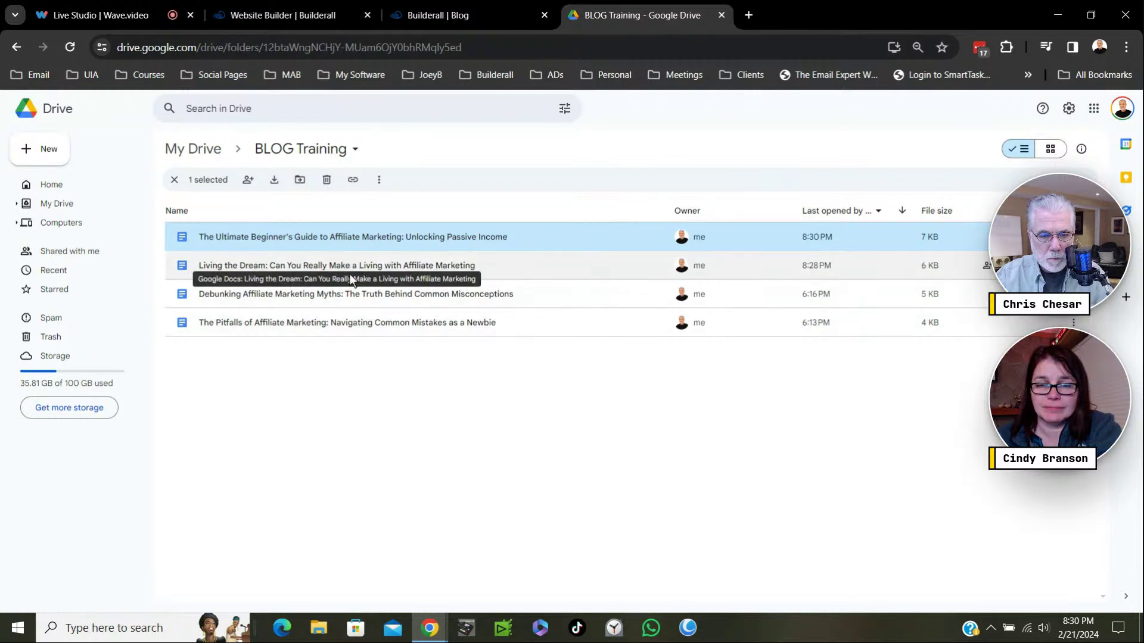
Open the Debunking Affiliate Marketing Myths doc and select its title up to 'Myths'.
left_click(306, 296)
double_click(305, 295)
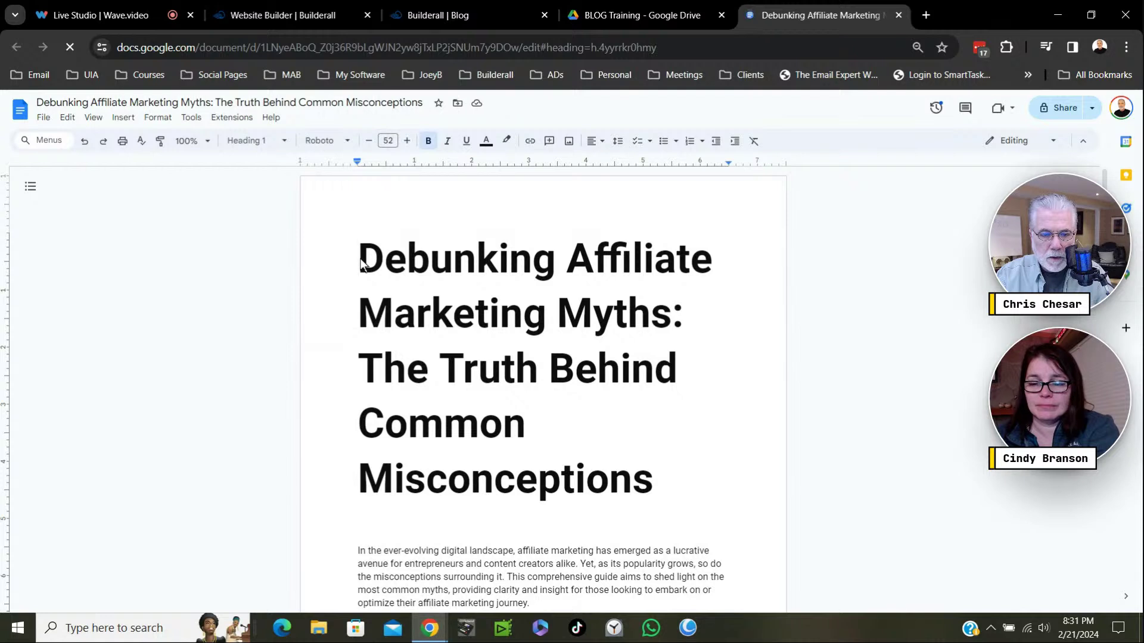
left_click_drag(358, 266, 668, 324)
key("ctrl+c")
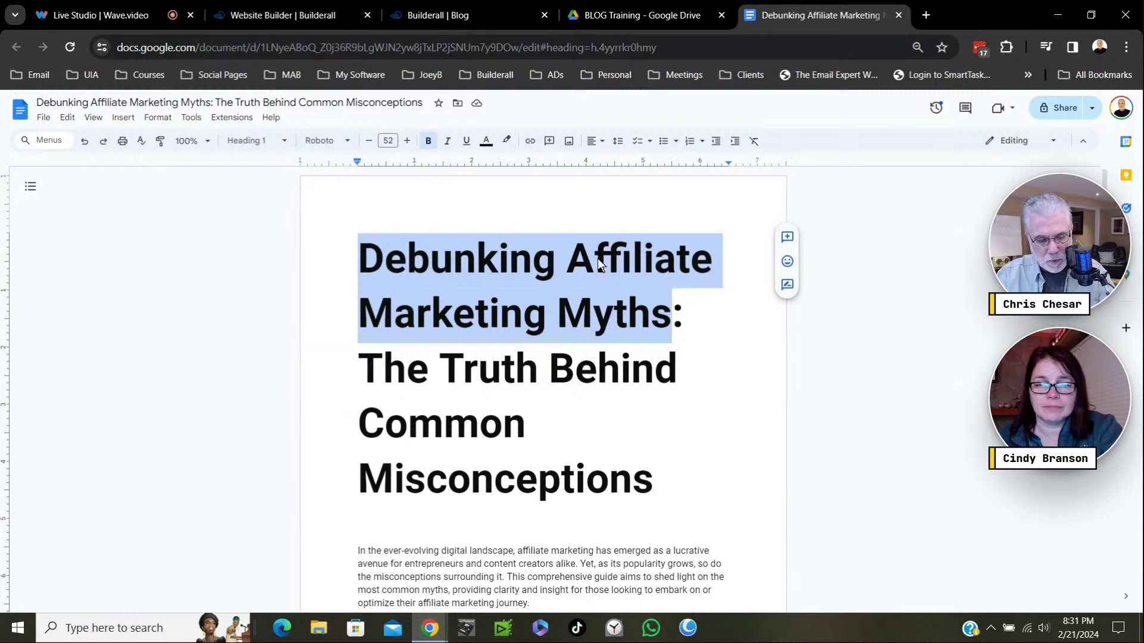
Title the new post 'Debunking Affiliate Marketing Myths' and set its author.
left_click(476, 18)
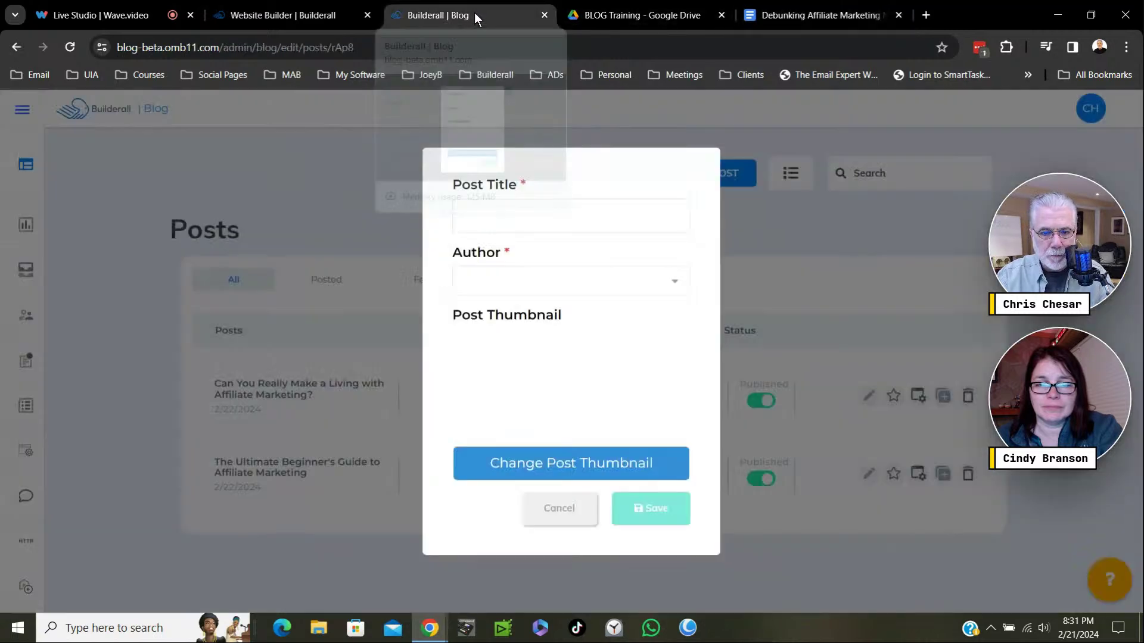
left_click(478, 209)
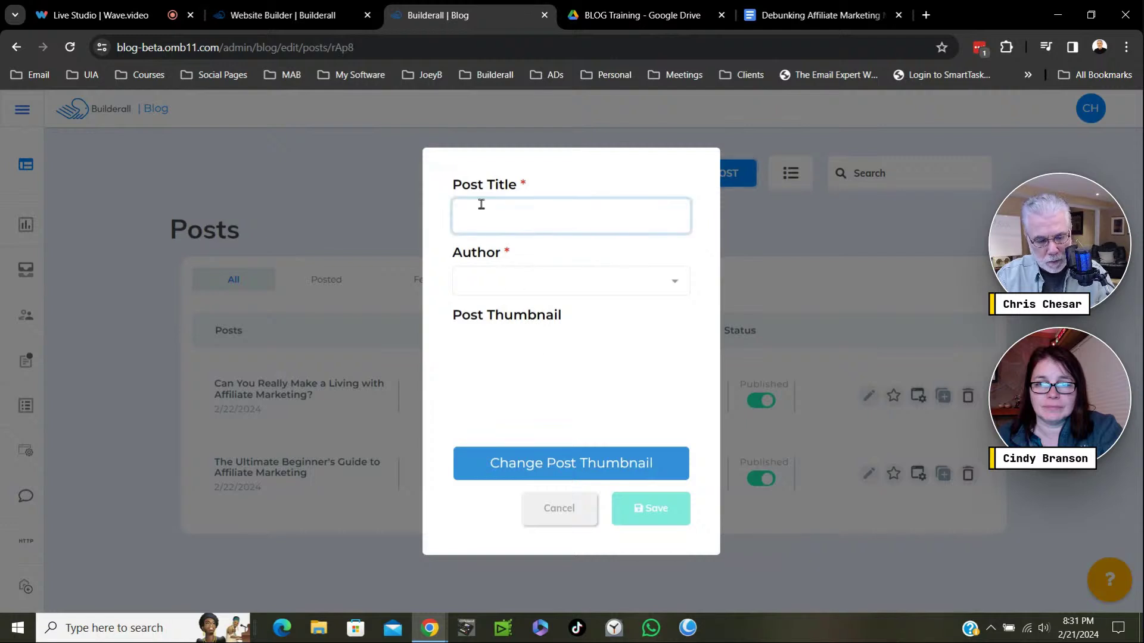
key("ctrl+v")
left_click(668, 280)
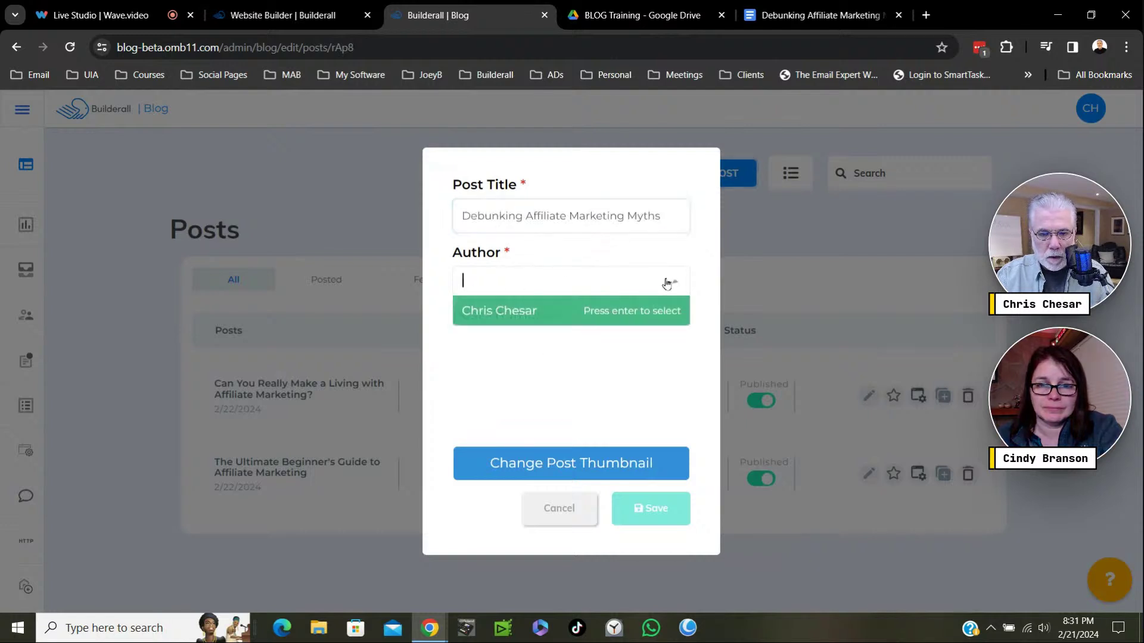
left_click(536, 324)
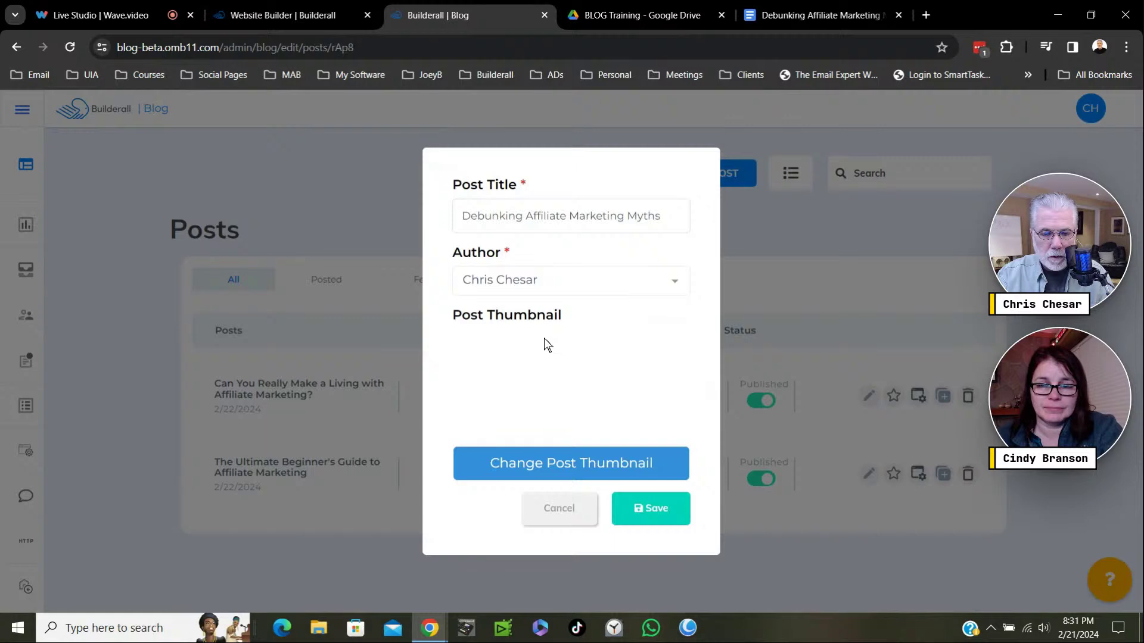
Give the post the Affiliate Marketing image as its thumbnail and save it.
left_click(571, 468)
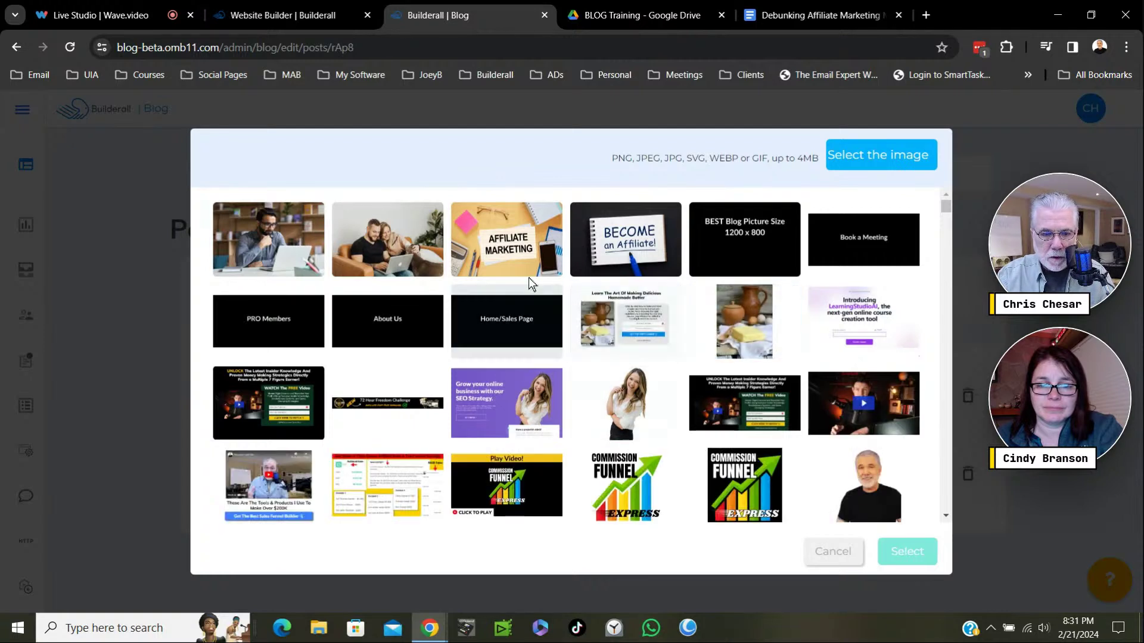
left_click(510, 248)
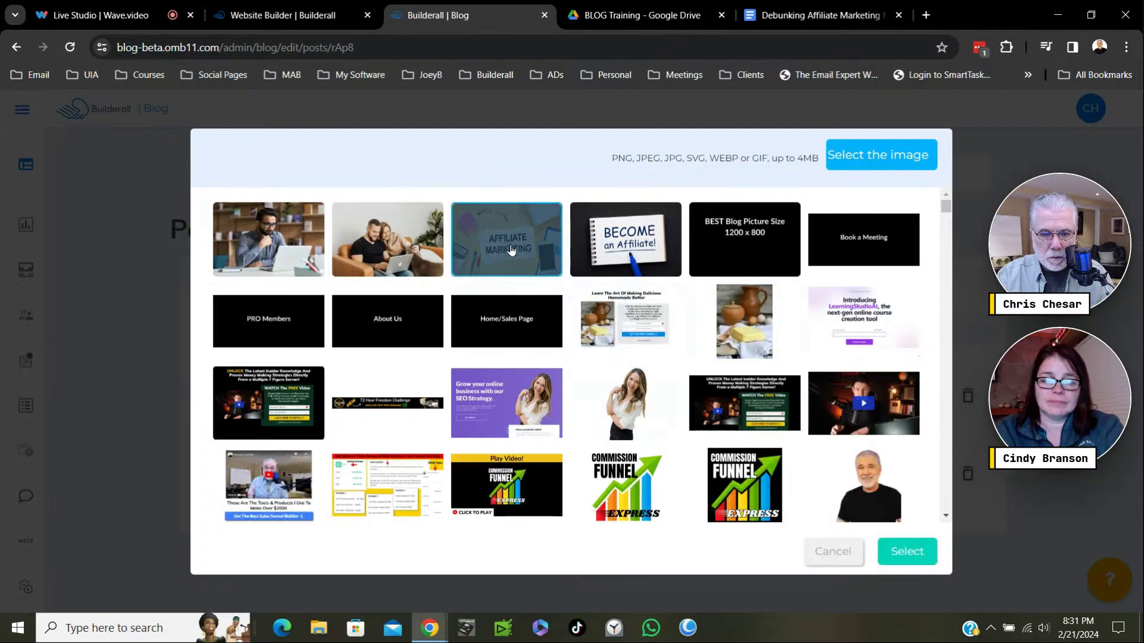
left_click(891, 552)
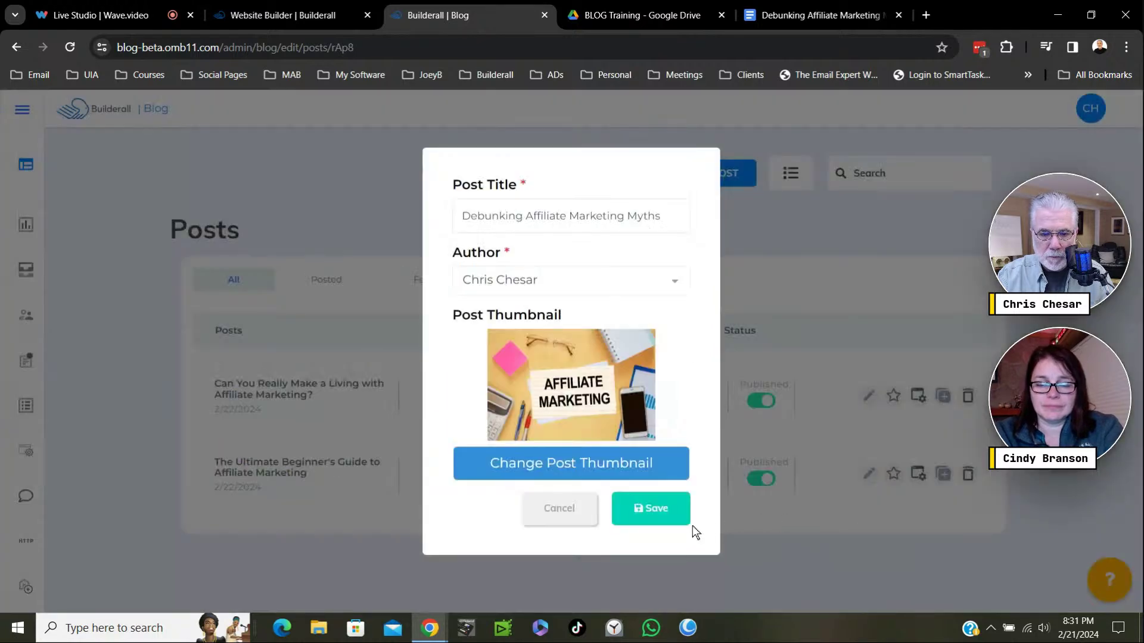
left_click(656, 513)
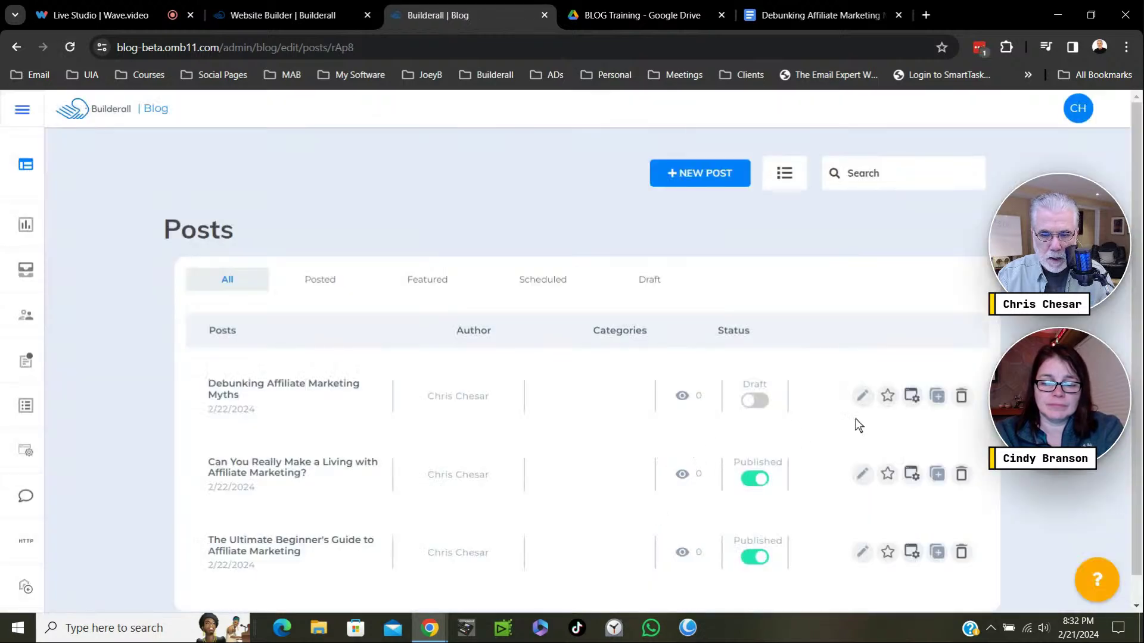
Open the Debunking Affiliate Marketing Myths post for editing and copy the article text from its Google Doc.
left_click(864, 399)
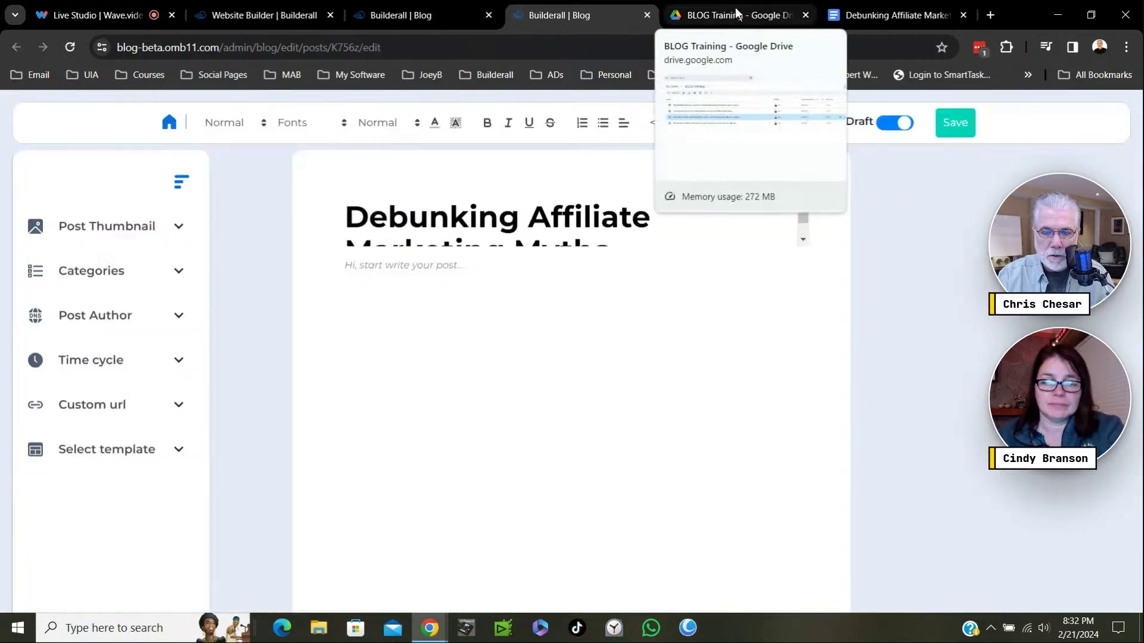
left_click(871, 16)
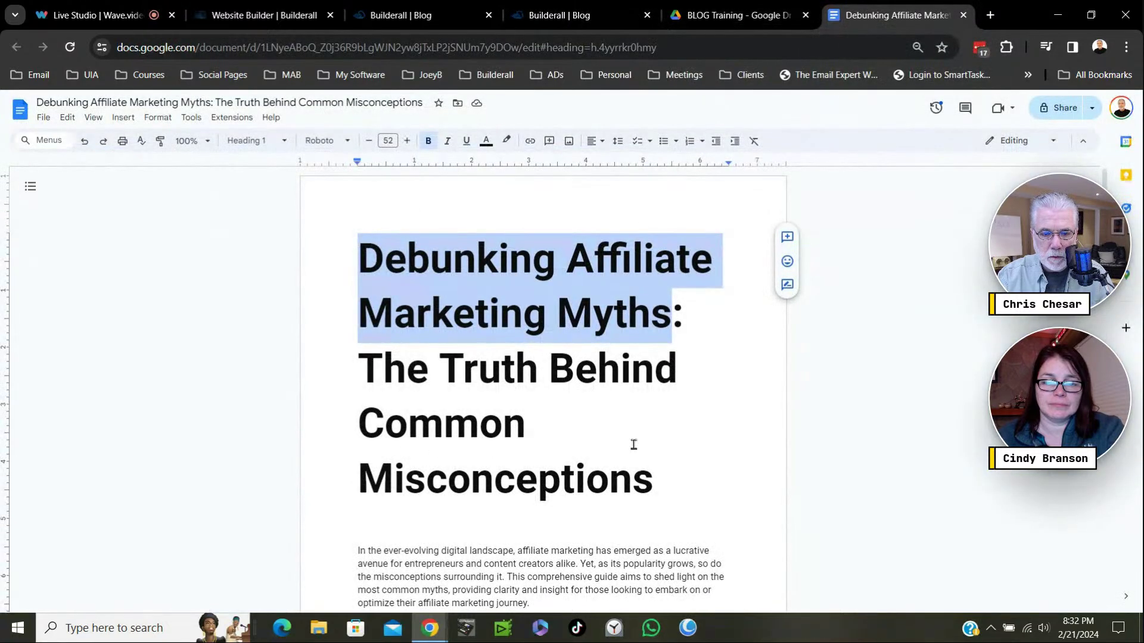
left_click(362, 370)
left_click_drag(362, 370, 695, 562)
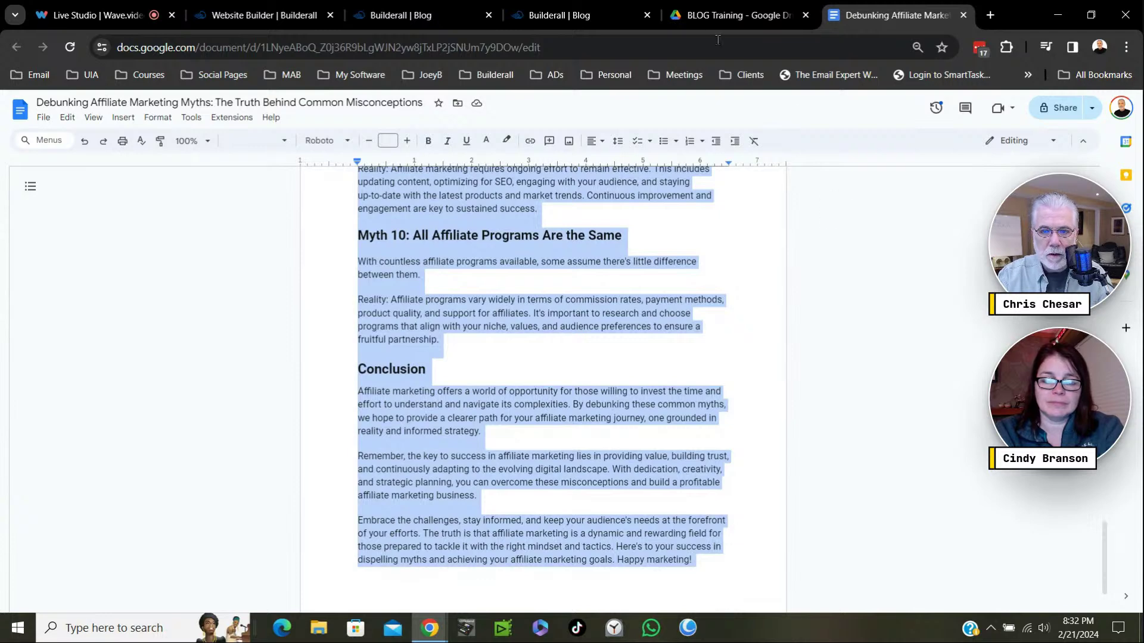
left_click(582, 16)
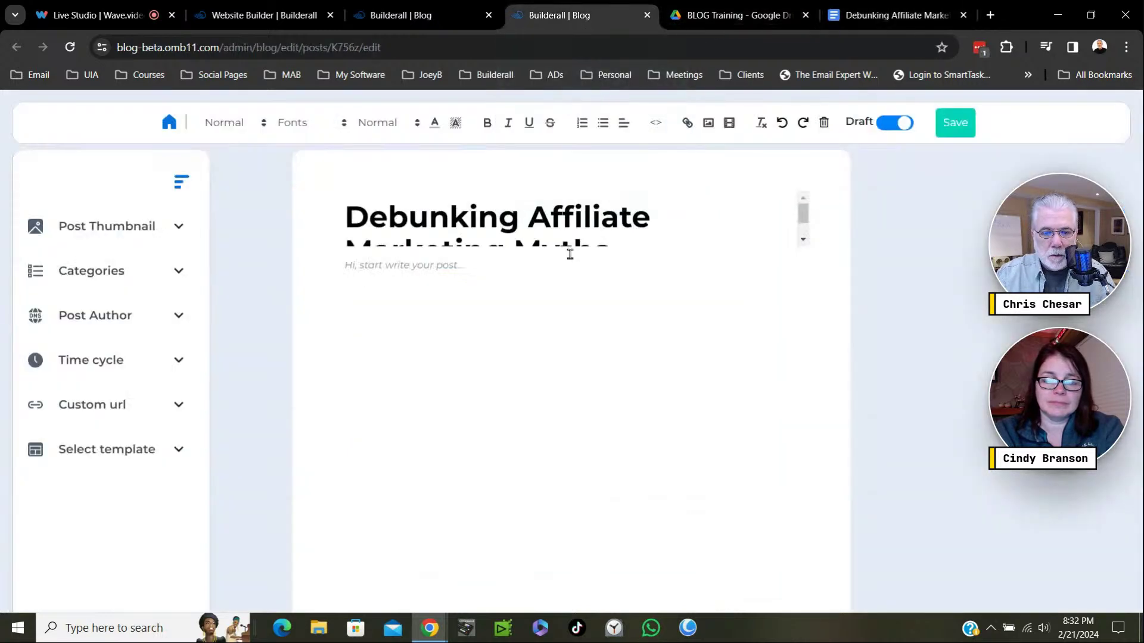
Paste the copied article into the post body and set it all to Heading 3.
left_click(365, 267)
key("ctrl+v")
scroll(583, 373, "up", 20)
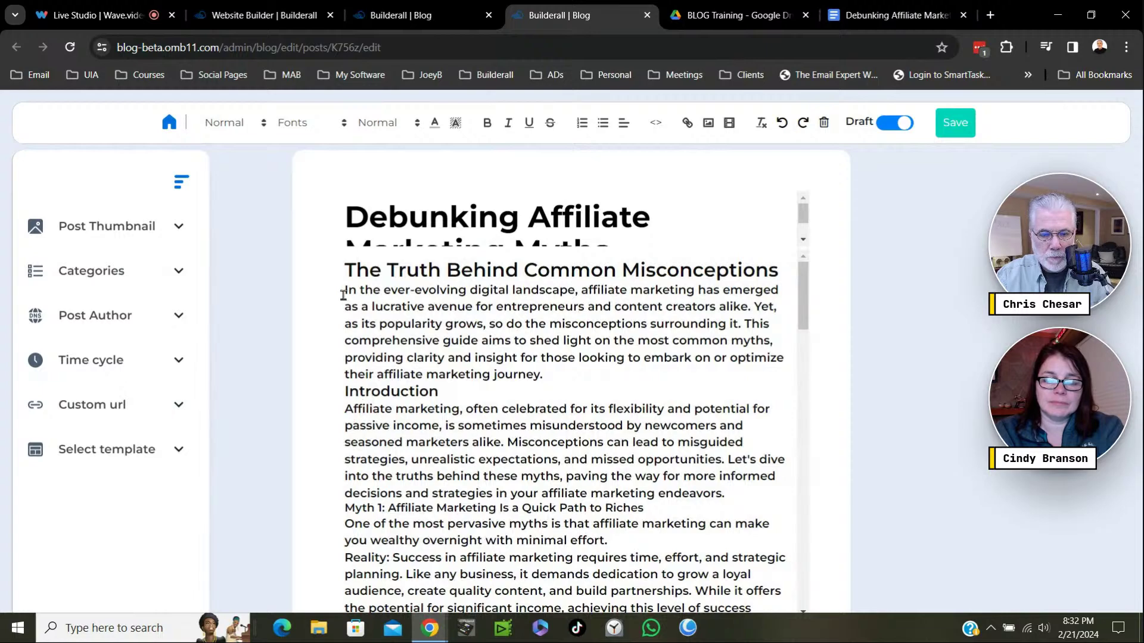
left_click_drag(343, 295, 581, 639)
left_click(245, 129)
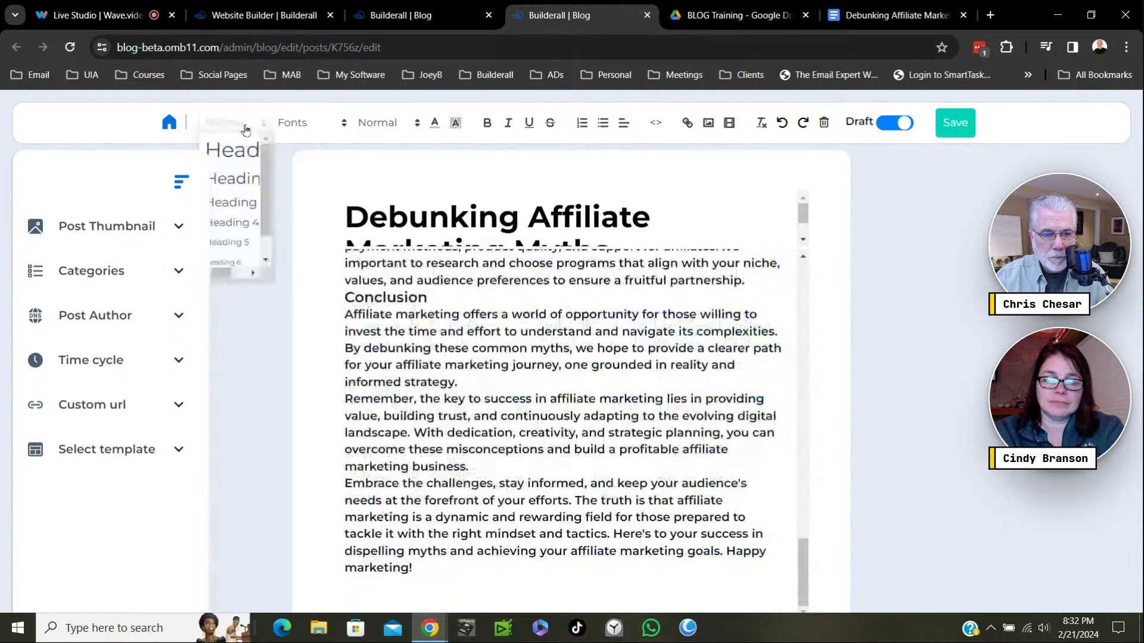
left_click(237, 203)
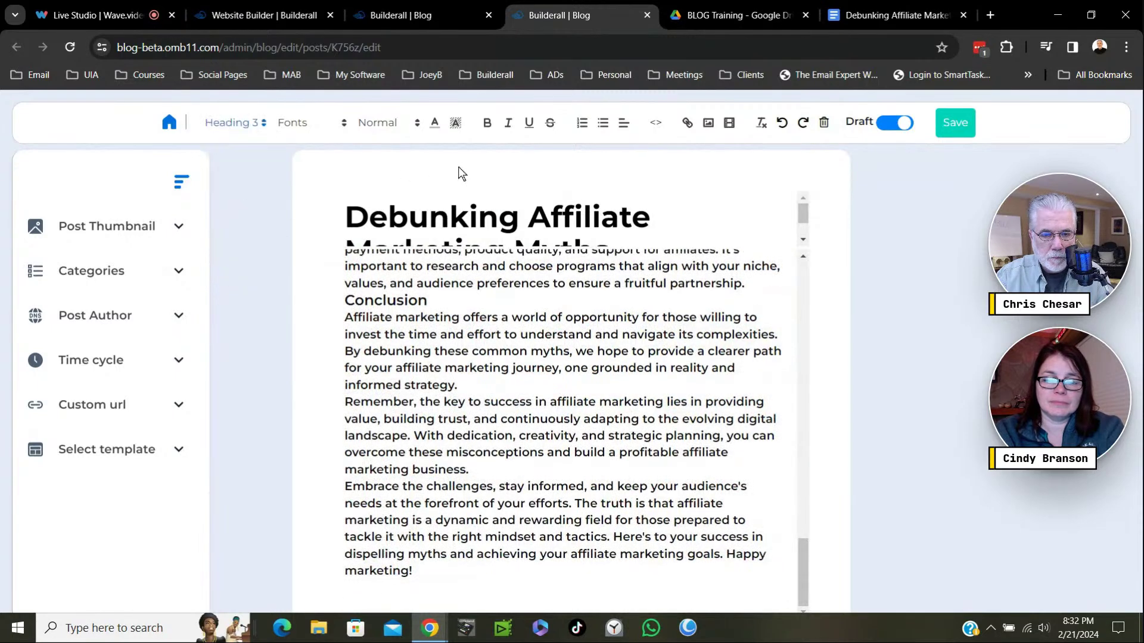
Restyle the opening paragraph and the Introduction body text as Heading 3.
left_click(546, 427)
scroll(695, 444, "up", 15)
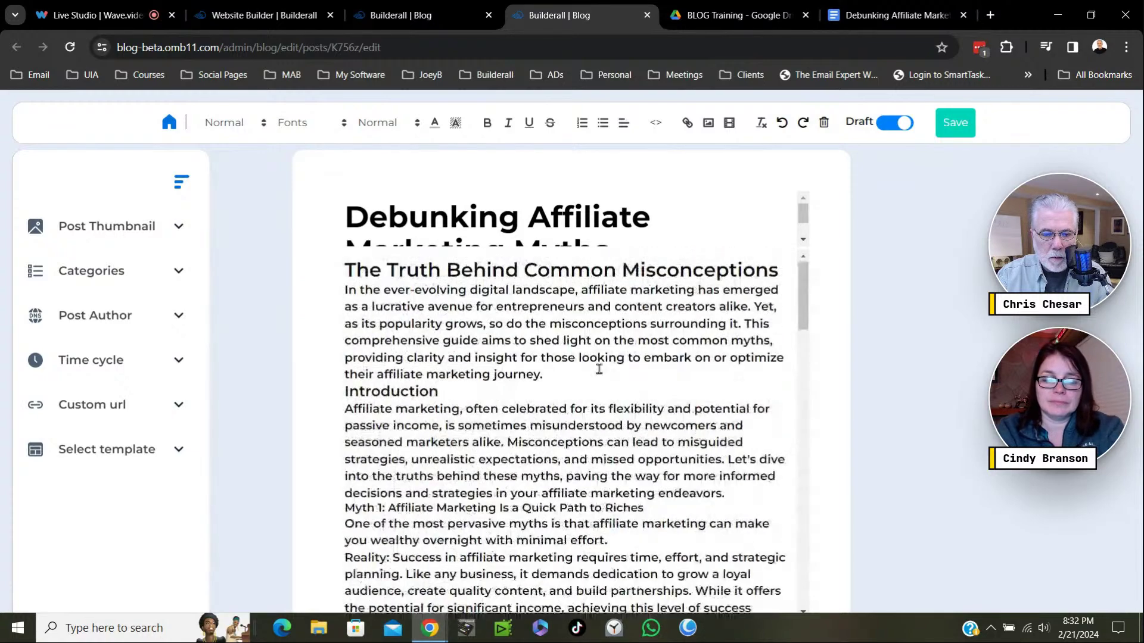
left_click_drag(337, 289, 548, 375)
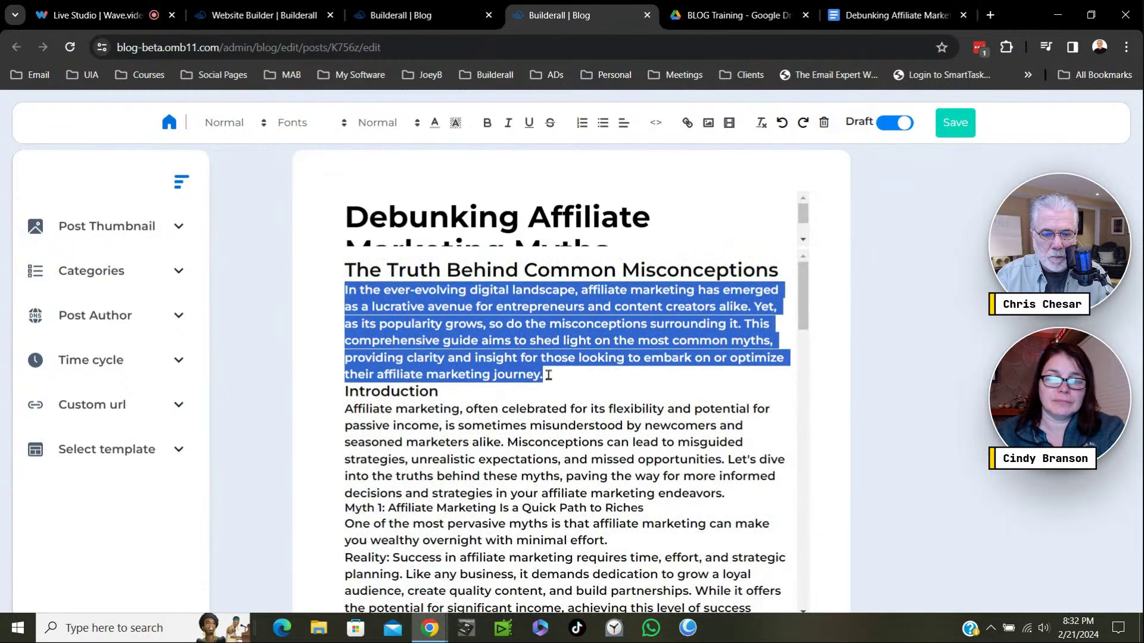
left_click(257, 124)
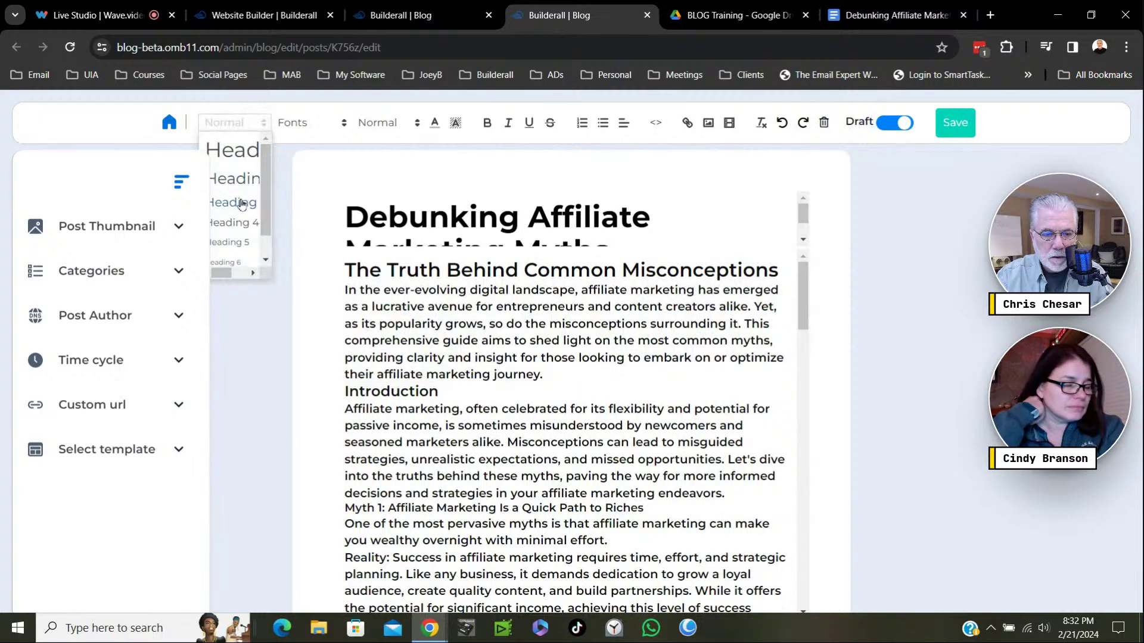
left_click(242, 204)
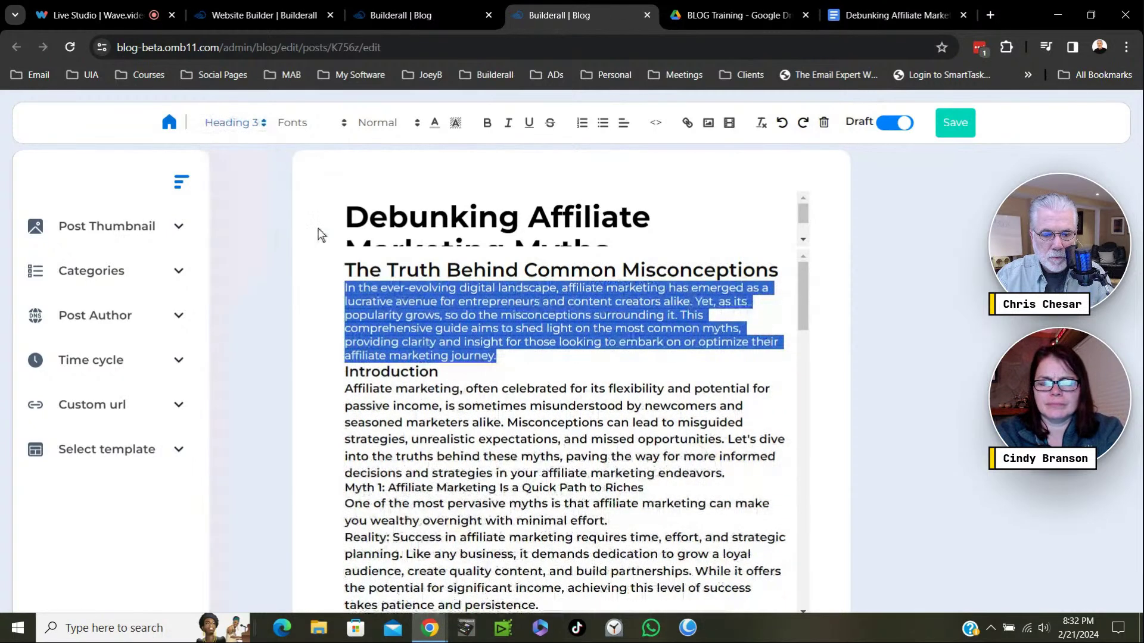
left_click_drag(344, 388, 607, 521)
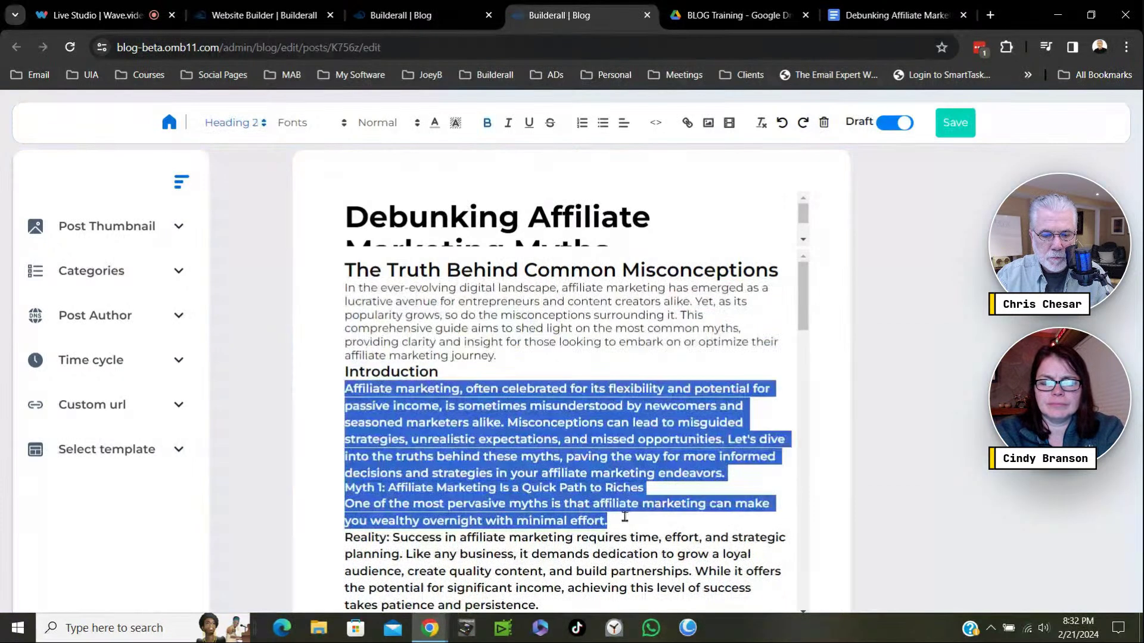
left_click(226, 128)
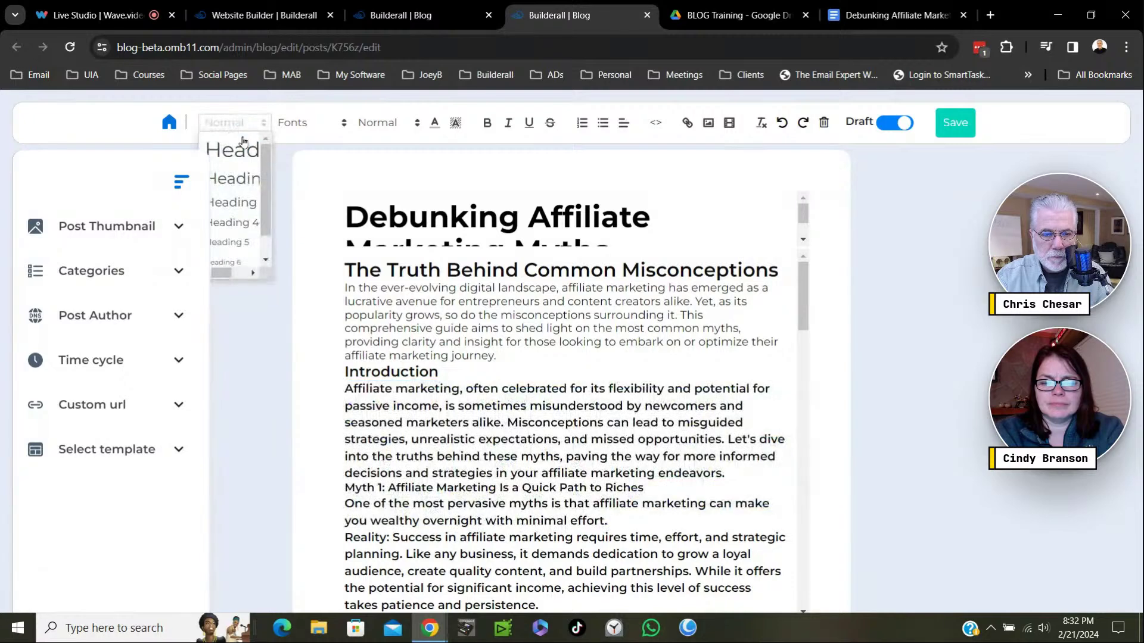
left_click(242, 203)
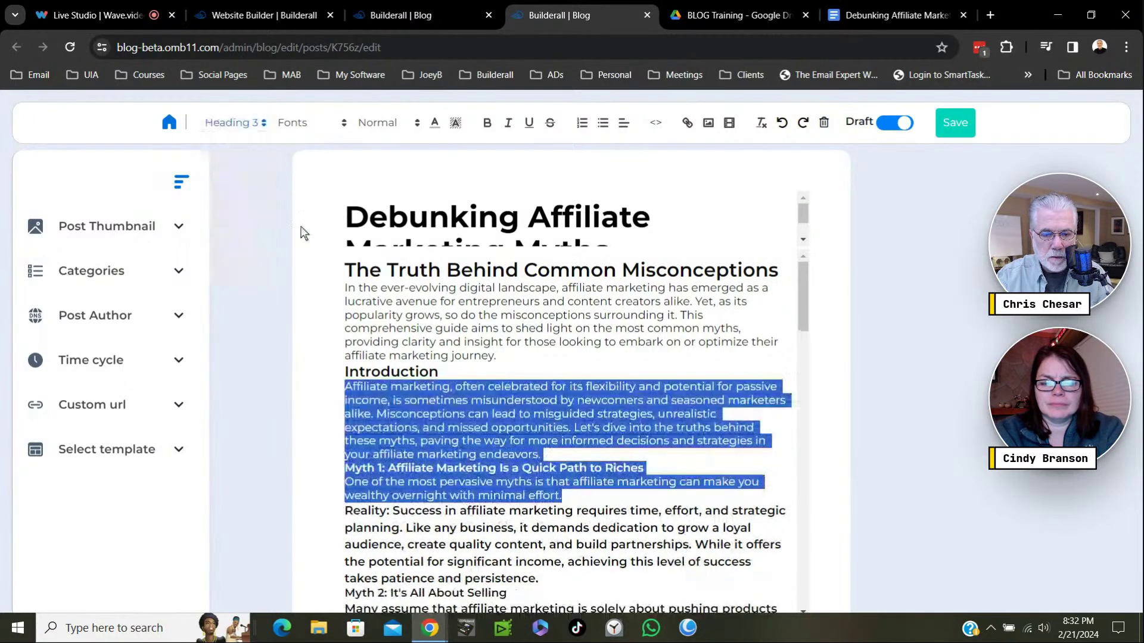
left_click(649, 448)
Add blank lines around the Introduction heading and split the opening paragraph at 'Yet'.
left_click(344, 373)
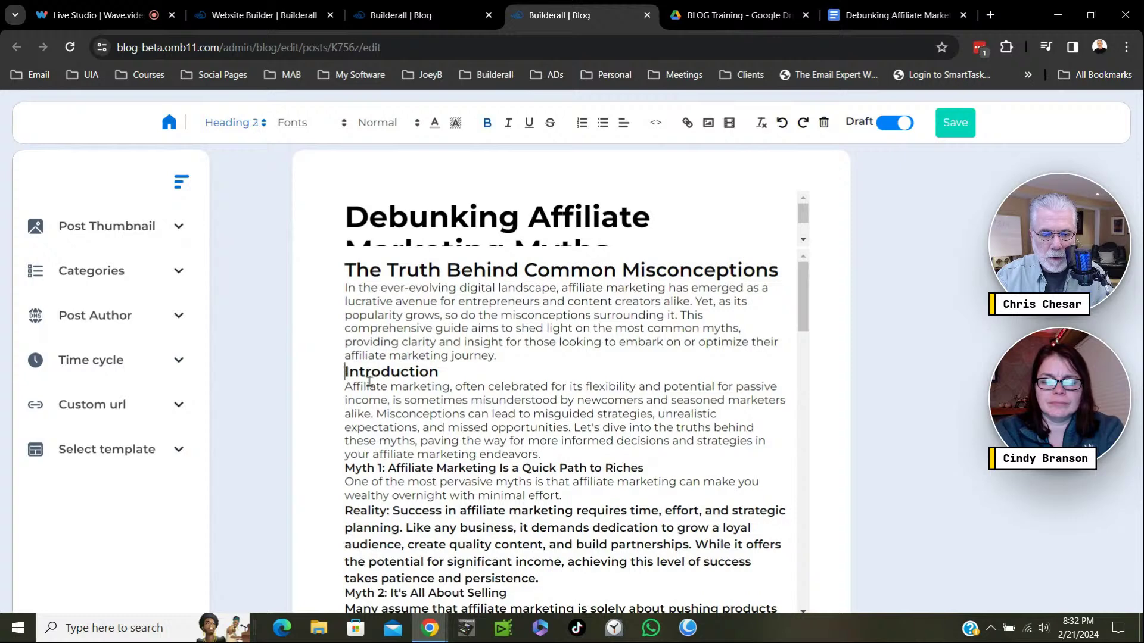
key("Return")
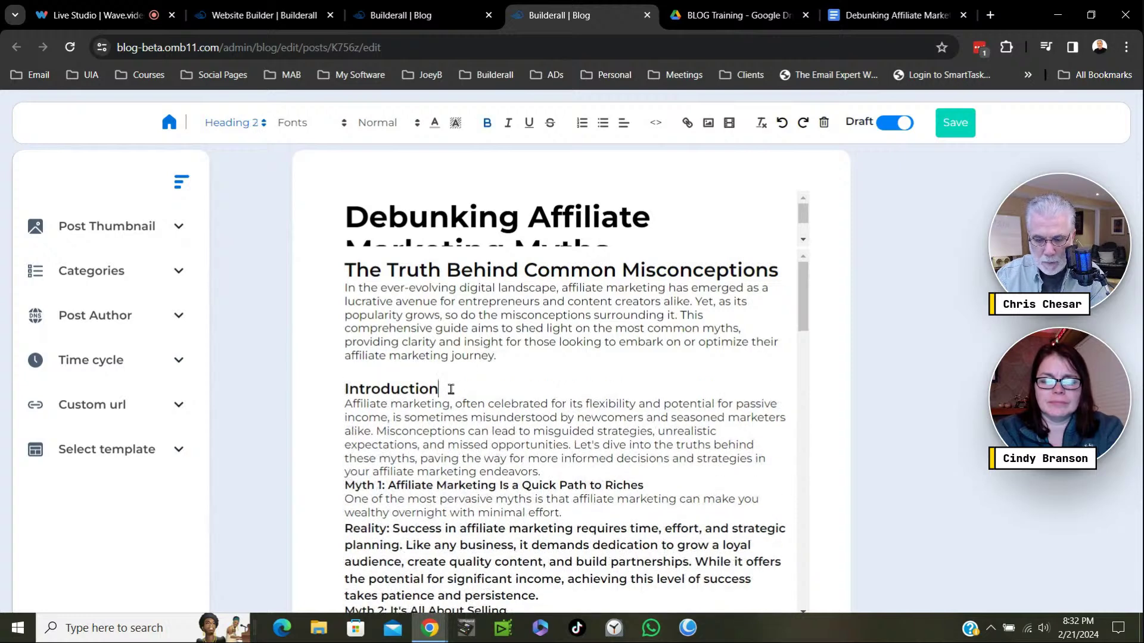
key("Return")
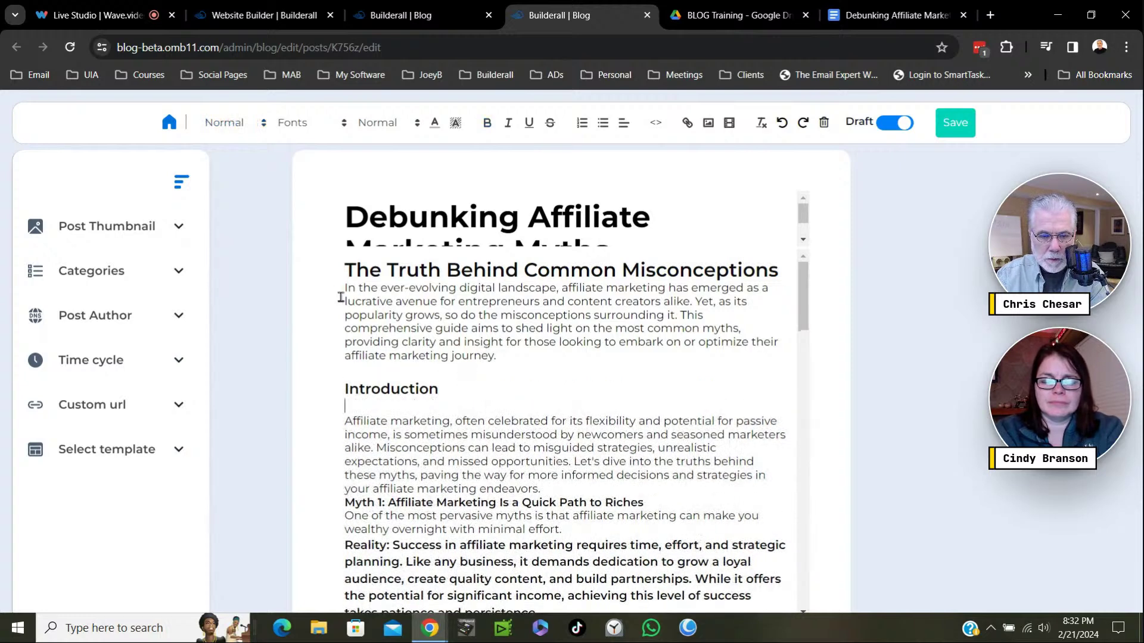
left_click(345, 289)
key("Return")
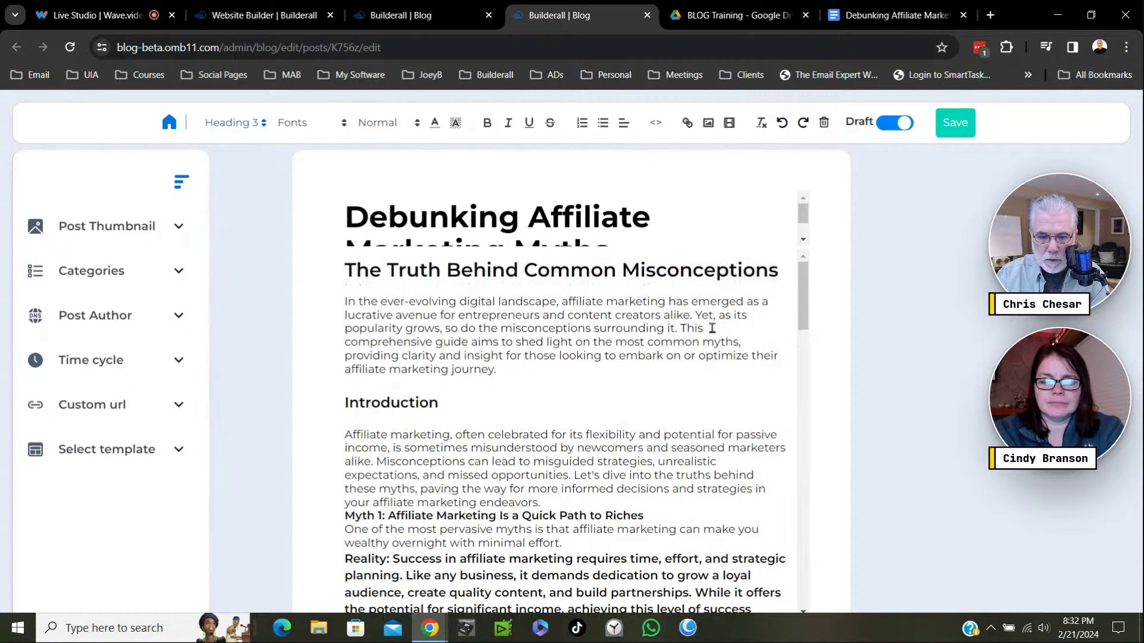
left_click(694, 315)
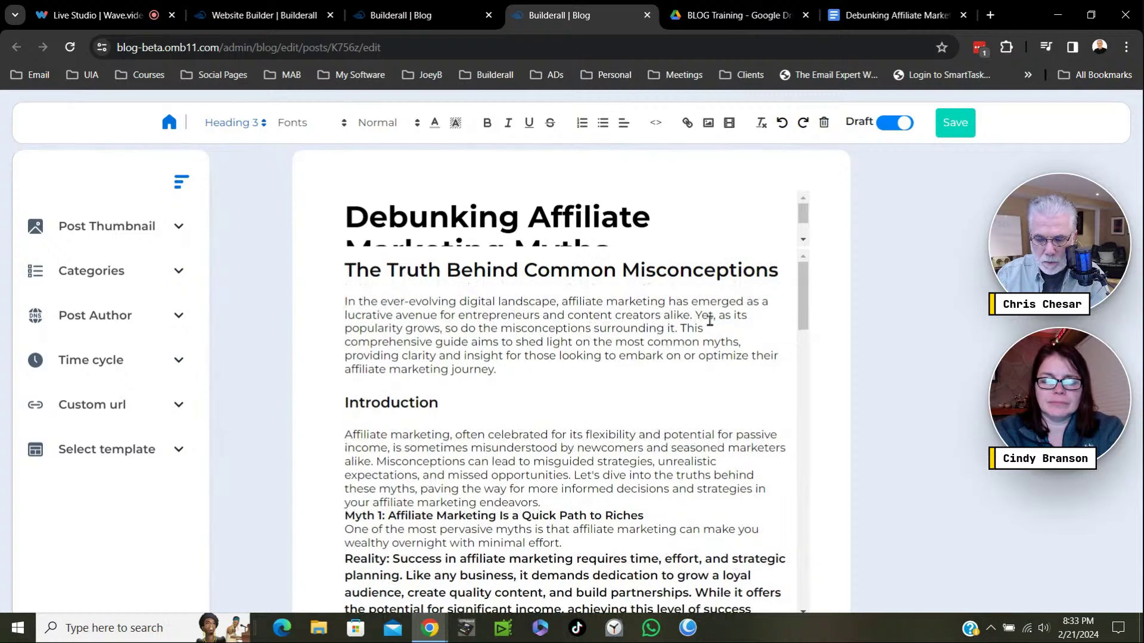
key("Return")
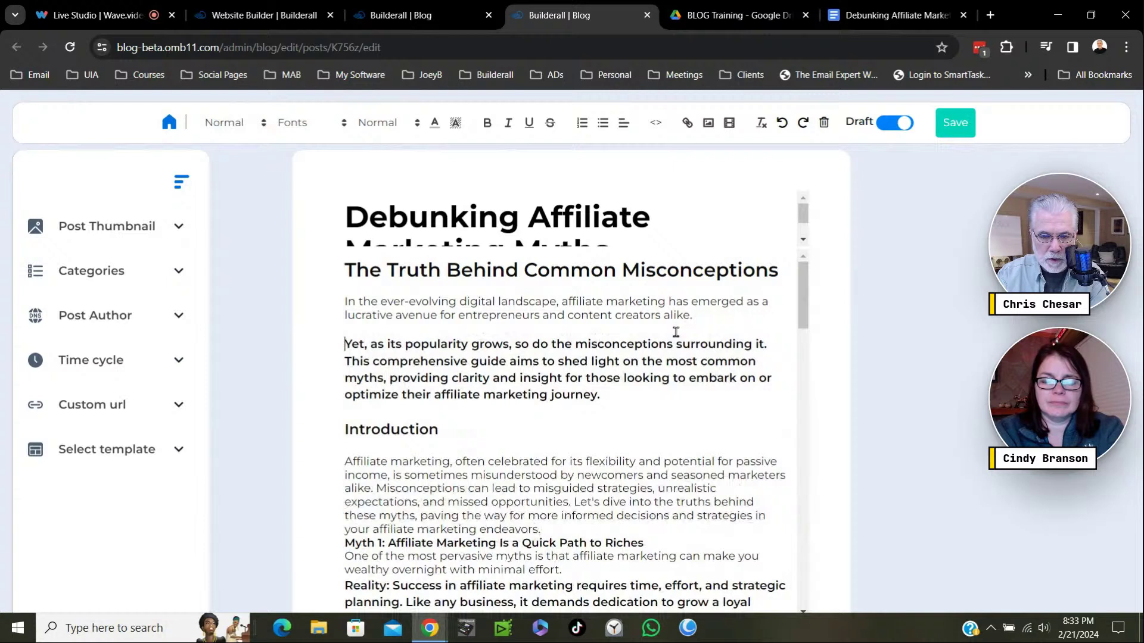
Restyle the new 'Yet' paragraph as Heading 3 and add an empty line above Introduction.
left_click_drag(602, 395, 338, 352)
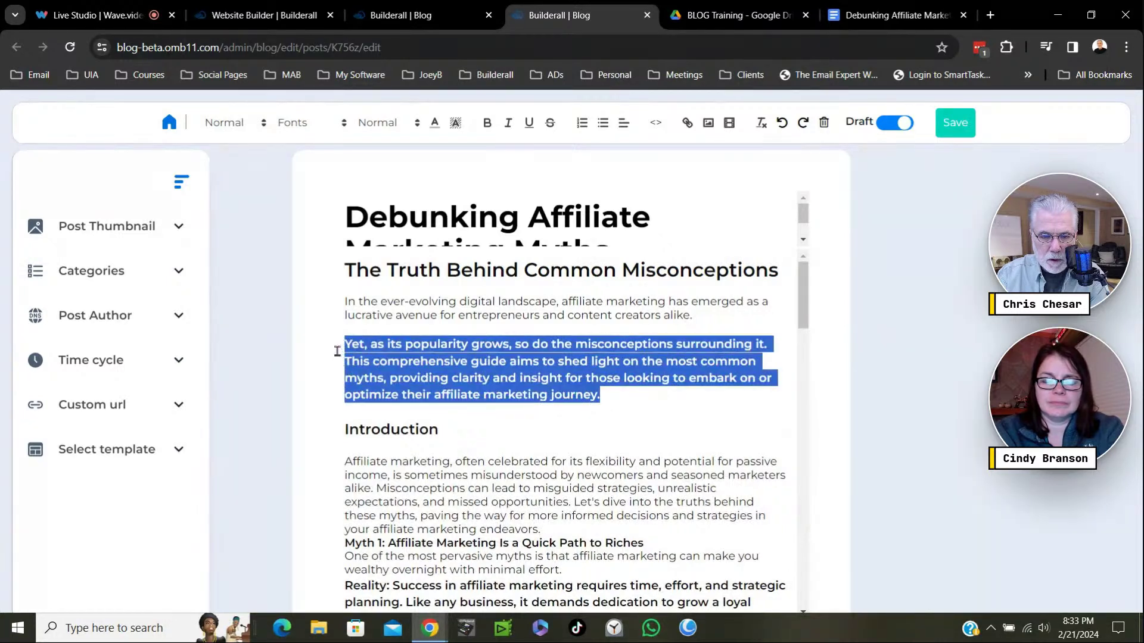
left_click(251, 127)
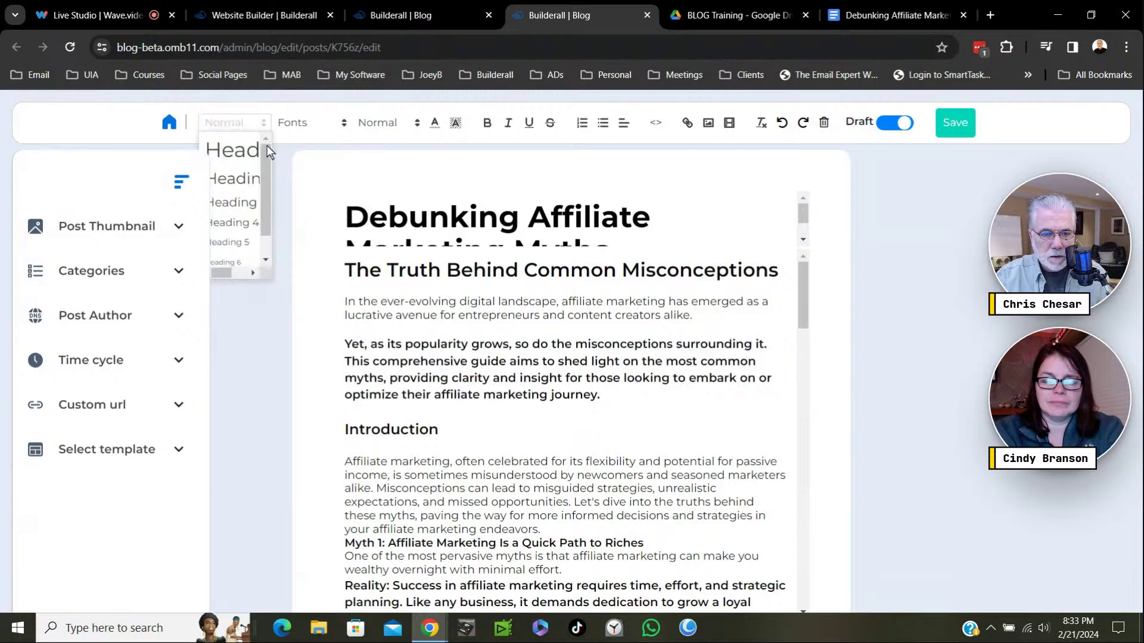
left_click(234, 202)
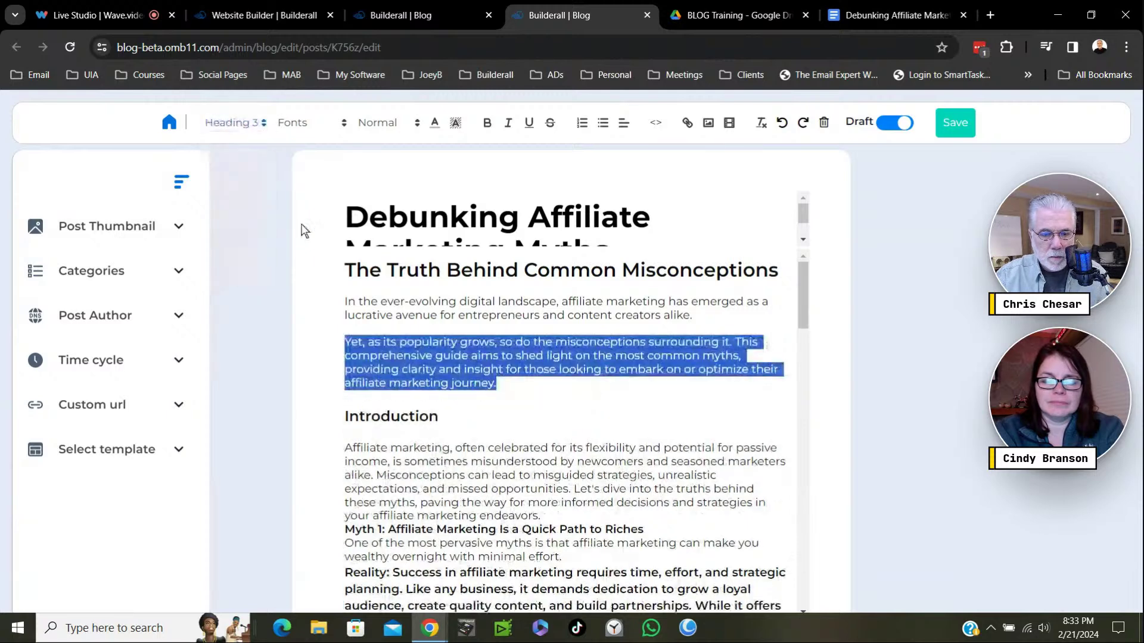
left_click(616, 416)
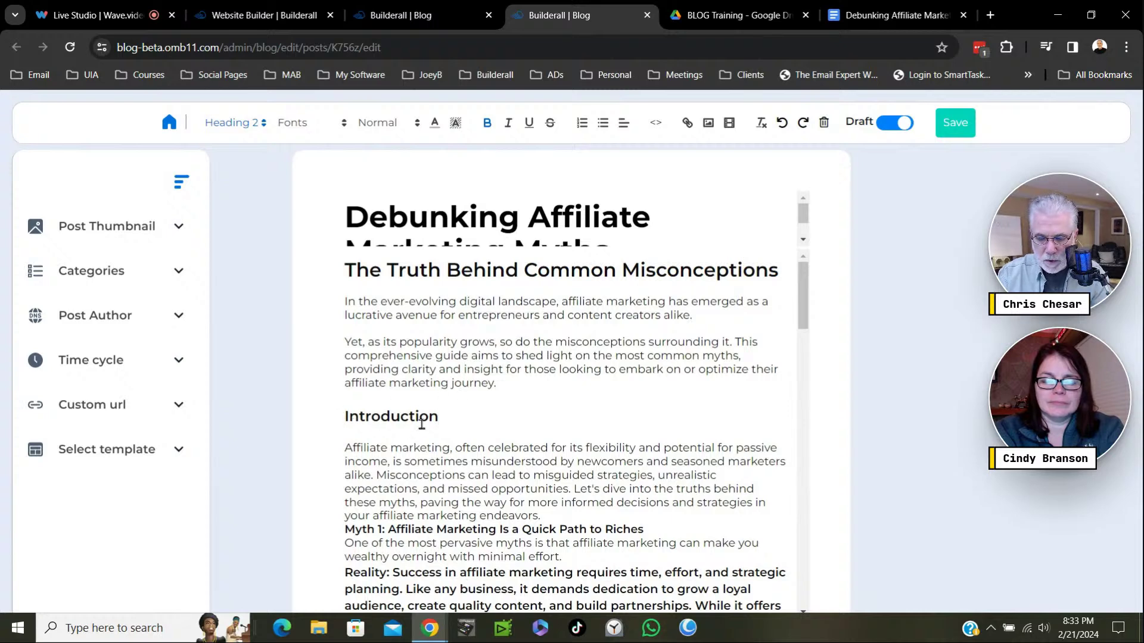
key("Return")
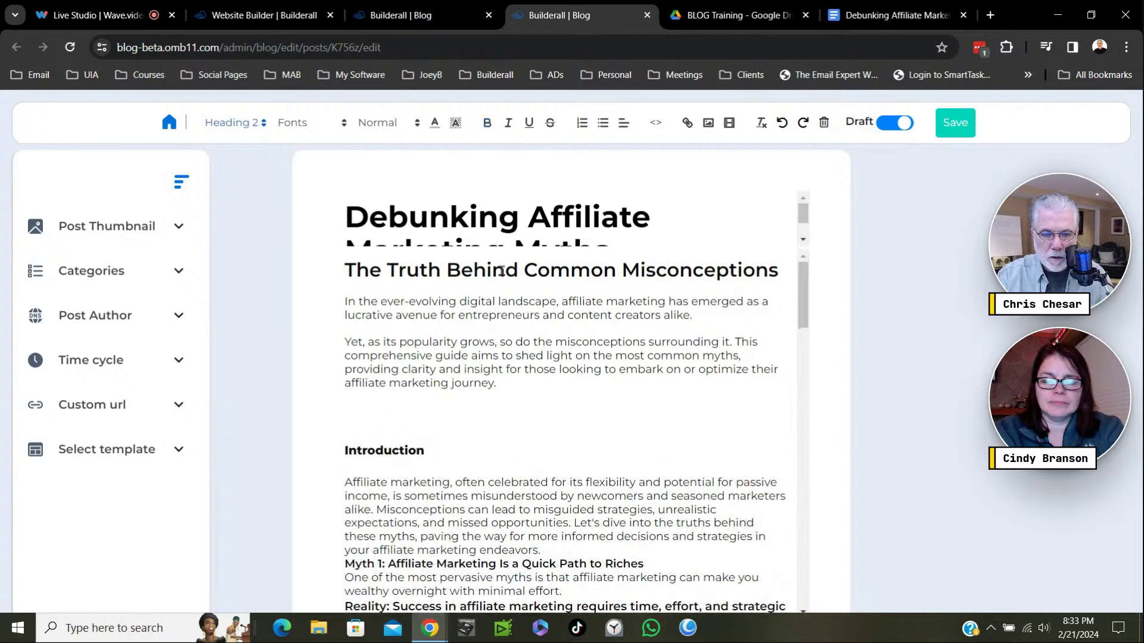
left_click(351, 419)
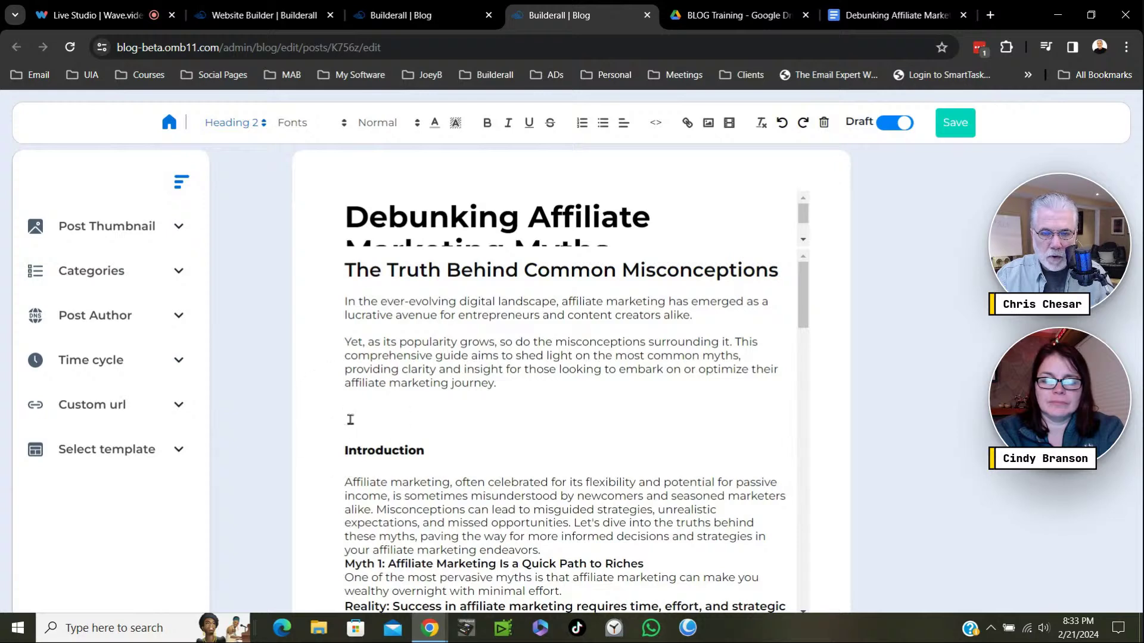
Insert the first library photo, a man working at a laptop, on the empty line above Introduction.
left_click(709, 123)
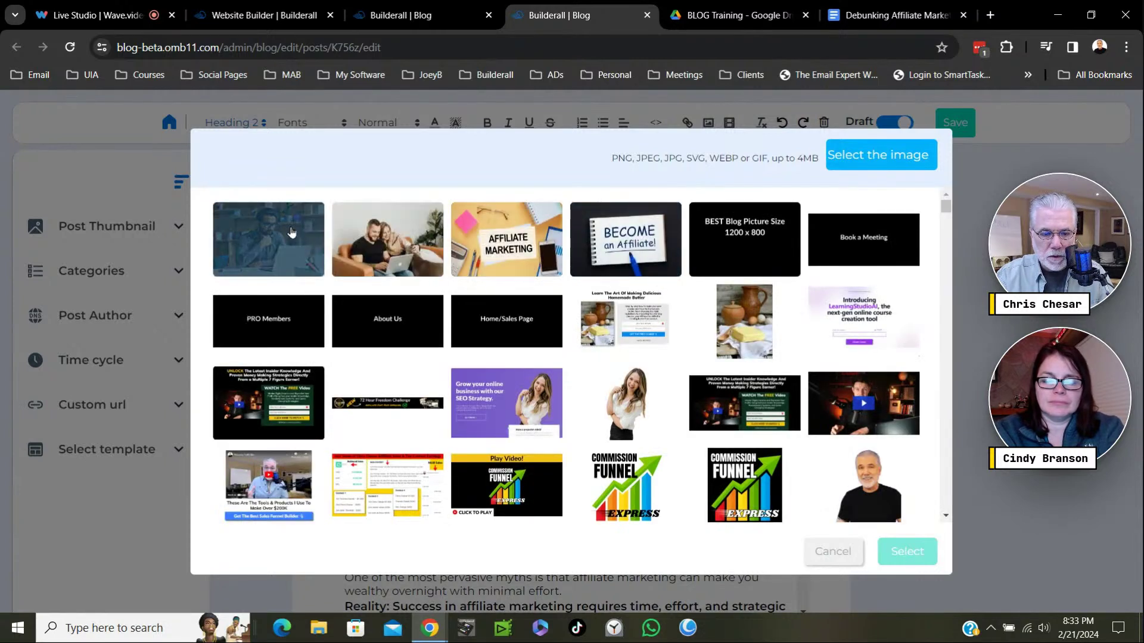
left_click(300, 226)
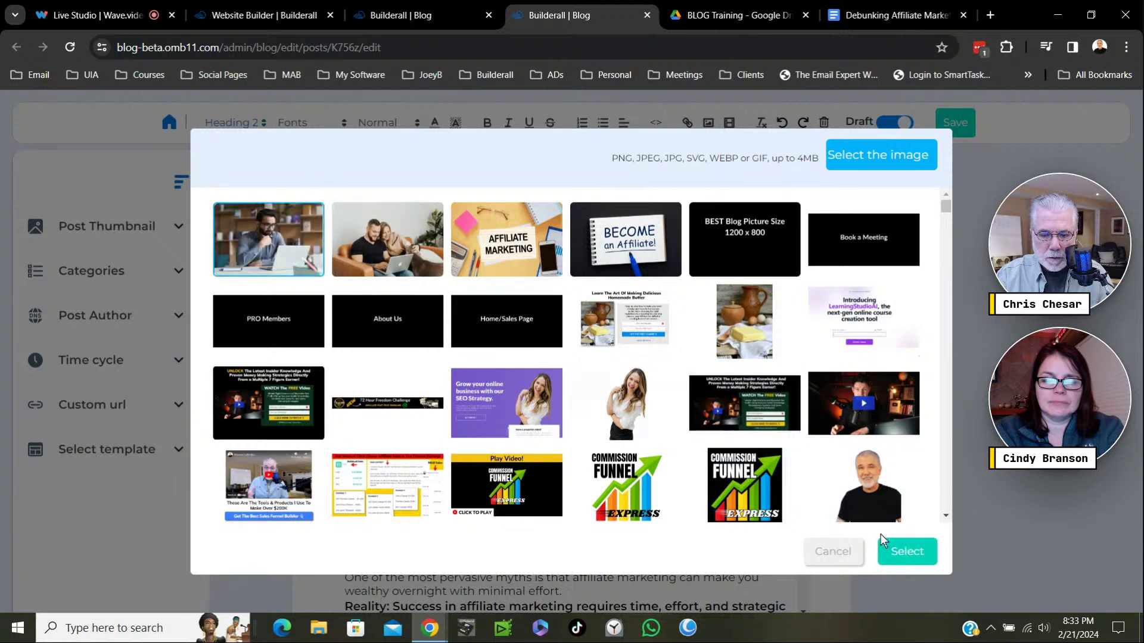
left_click(906, 553)
scroll(746, 489, "down", 3)
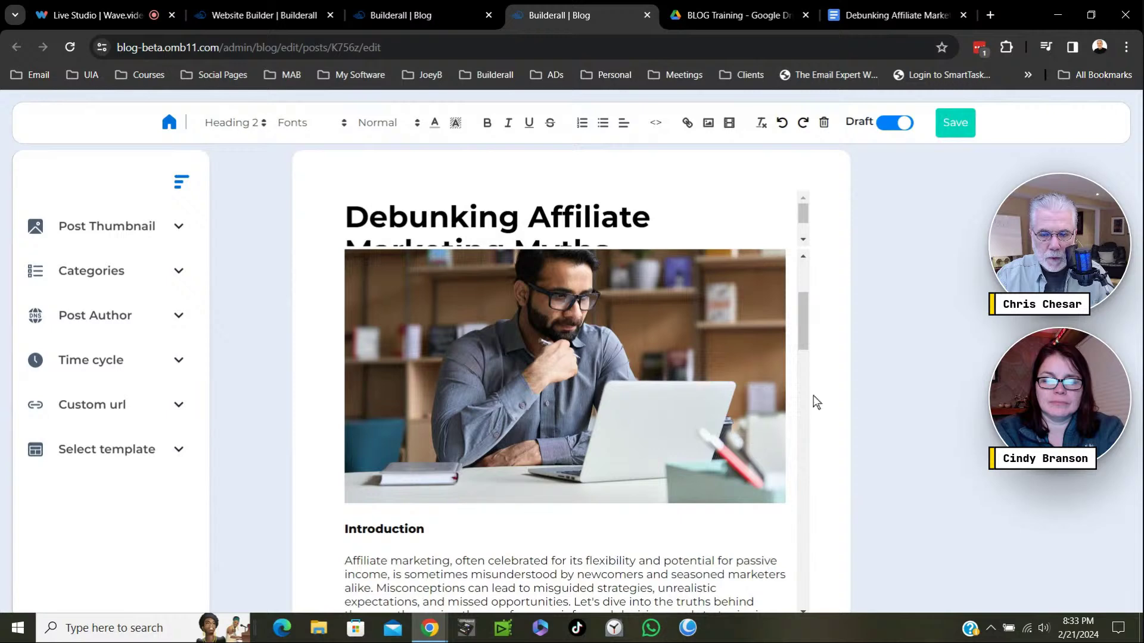
scroll(816, 381, "up", 3)
Shrink the laptop photo by dragging its corner resize handle.
scroll(815, 321, "down", 3)
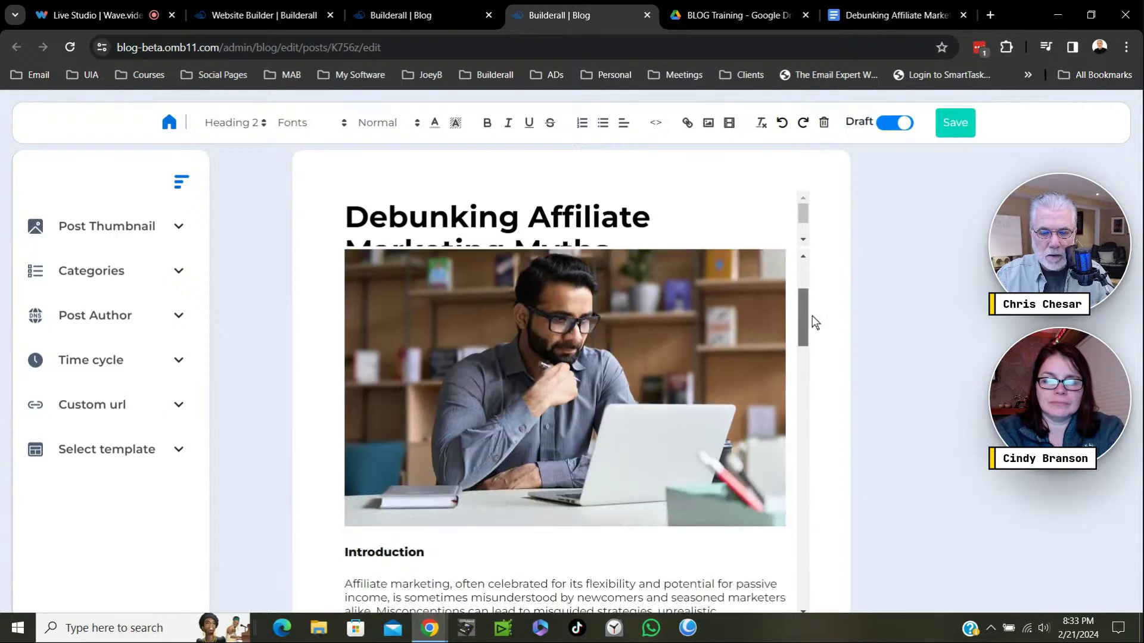
double_click(756, 471)
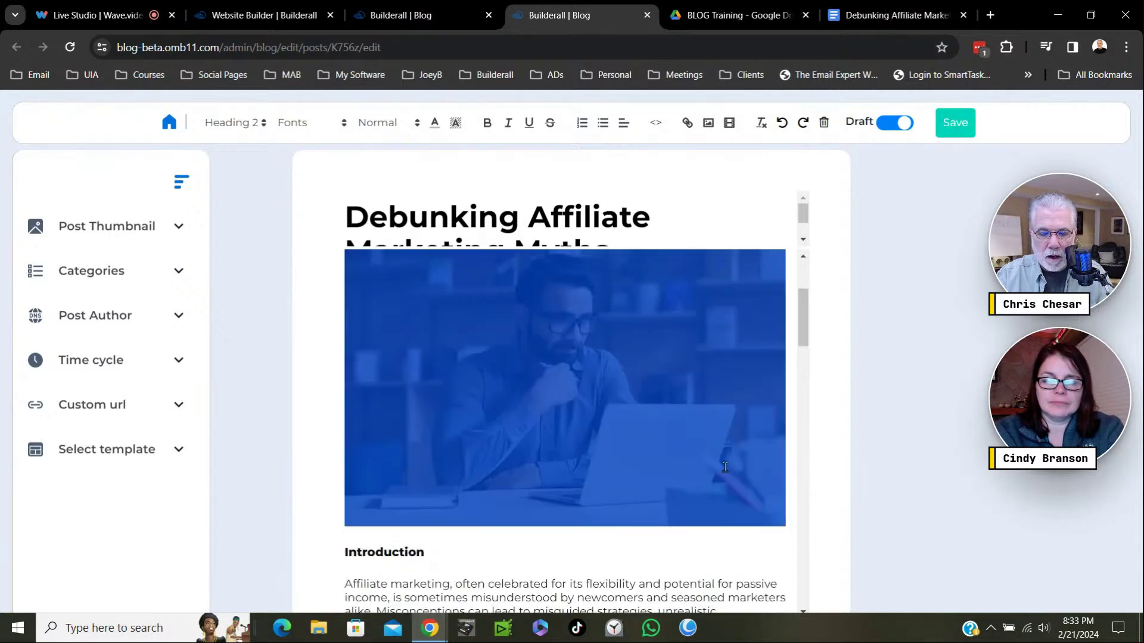
left_click(725, 467)
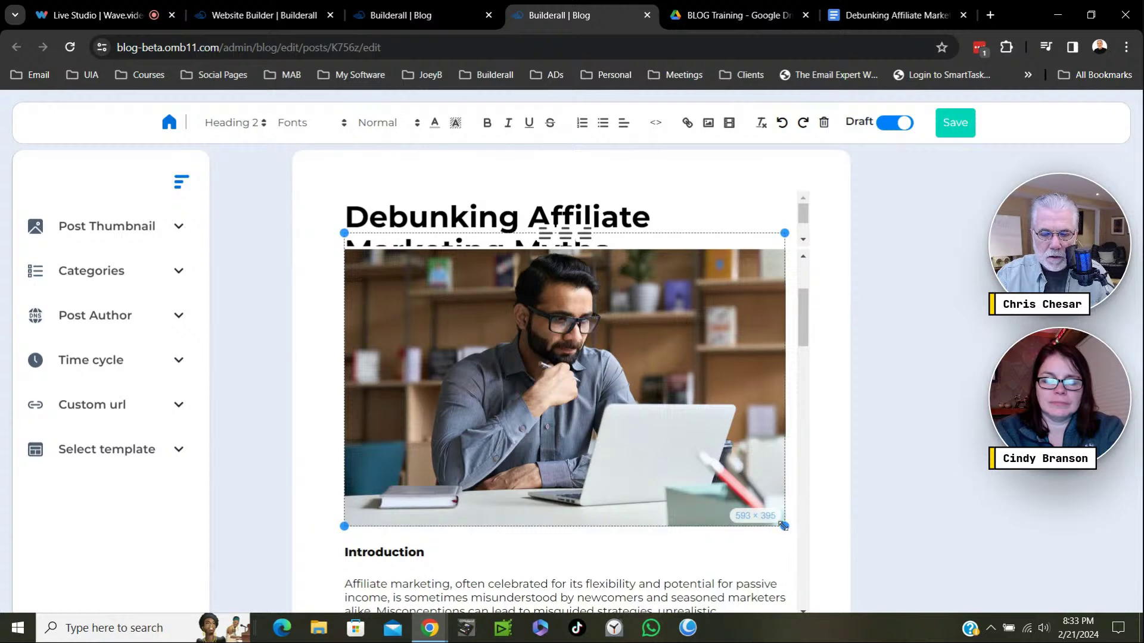
left_click_drag(784, 526, 529, 414)
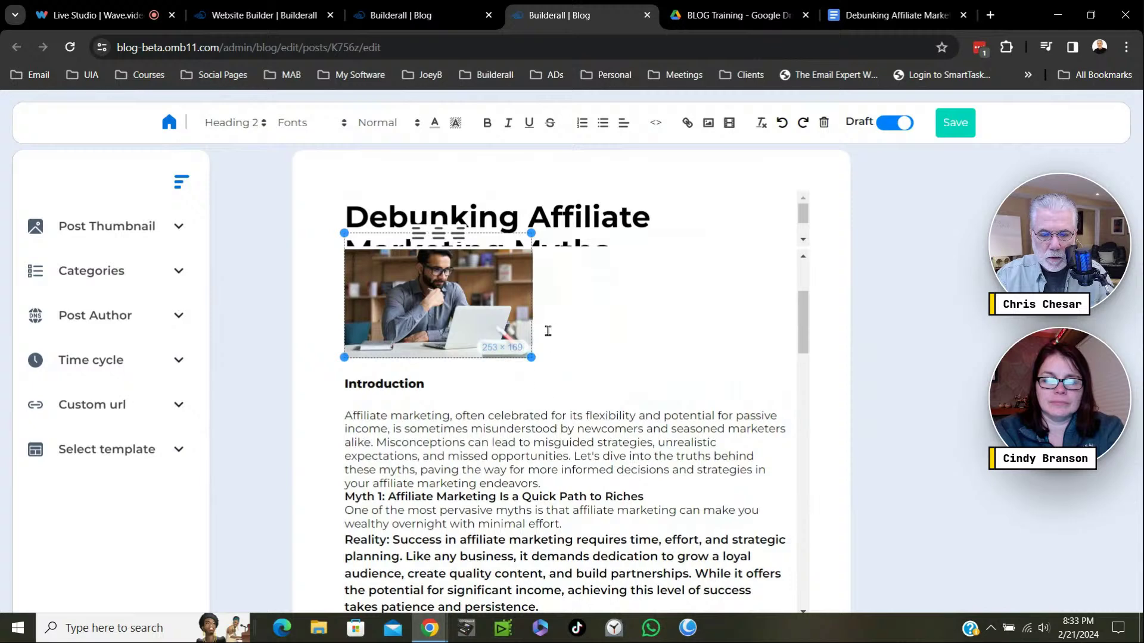
Rework the line breaks so Introduction sits on its own line below the photo, followed by a blank line.
left_click(337, 386)
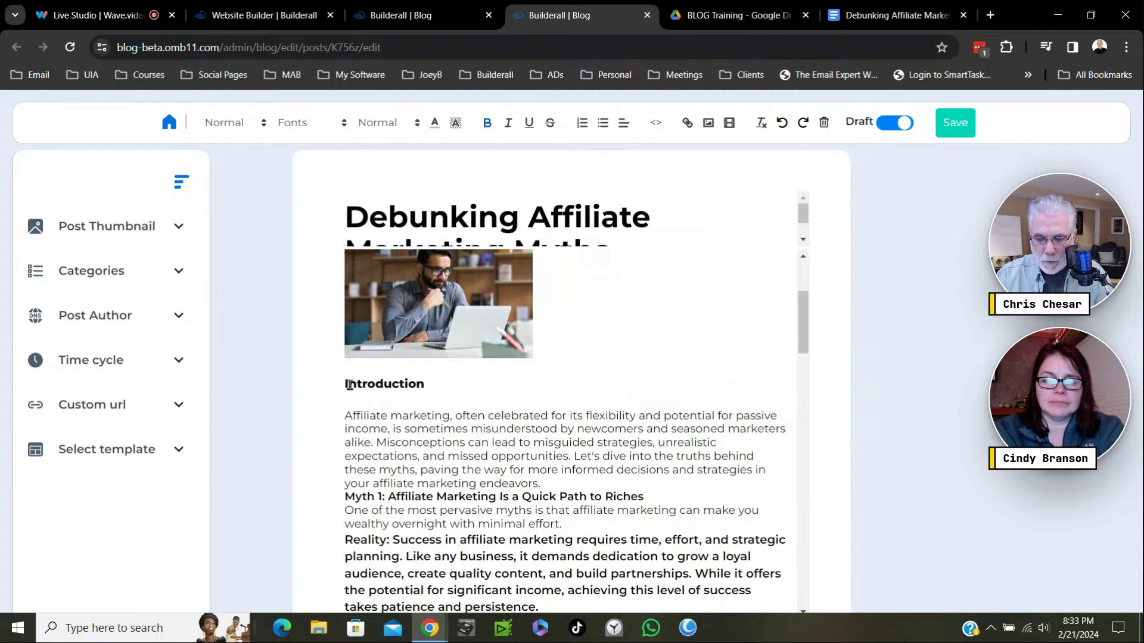
key("BackSpace")
key("BackSpace")
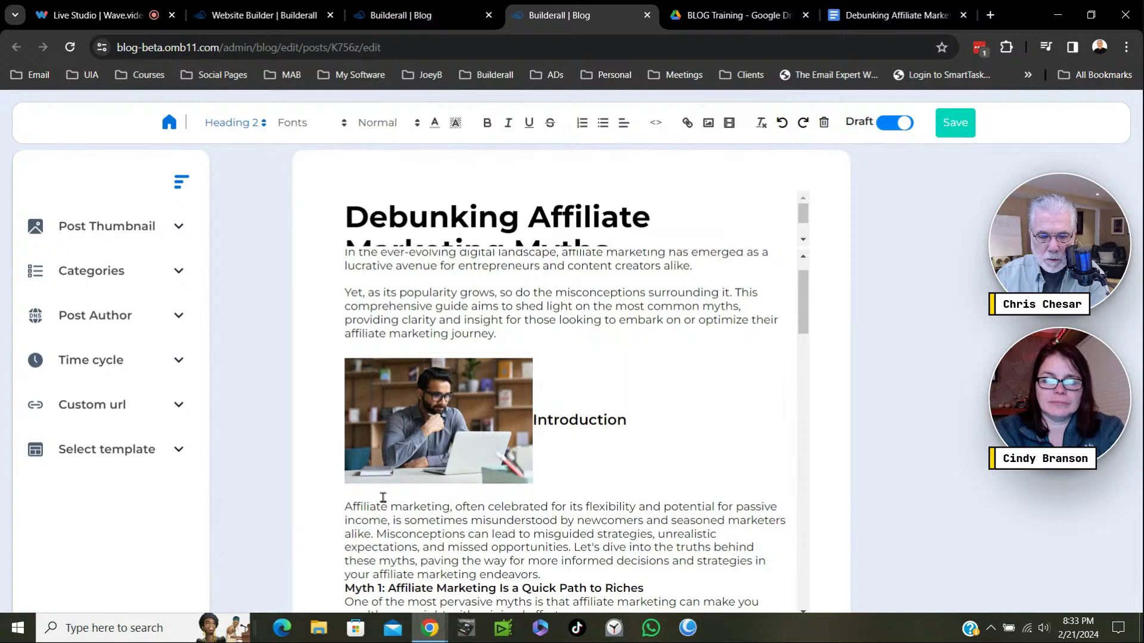
left_click(345, 508)
key("BackSpace")
key("BackSpace")
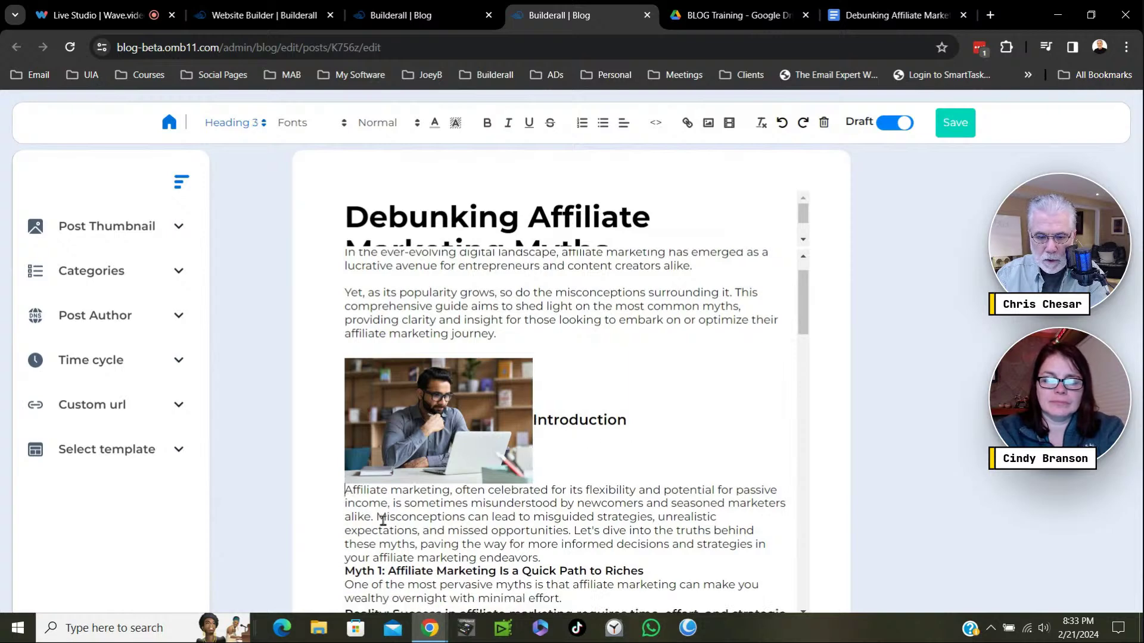
key("Return")
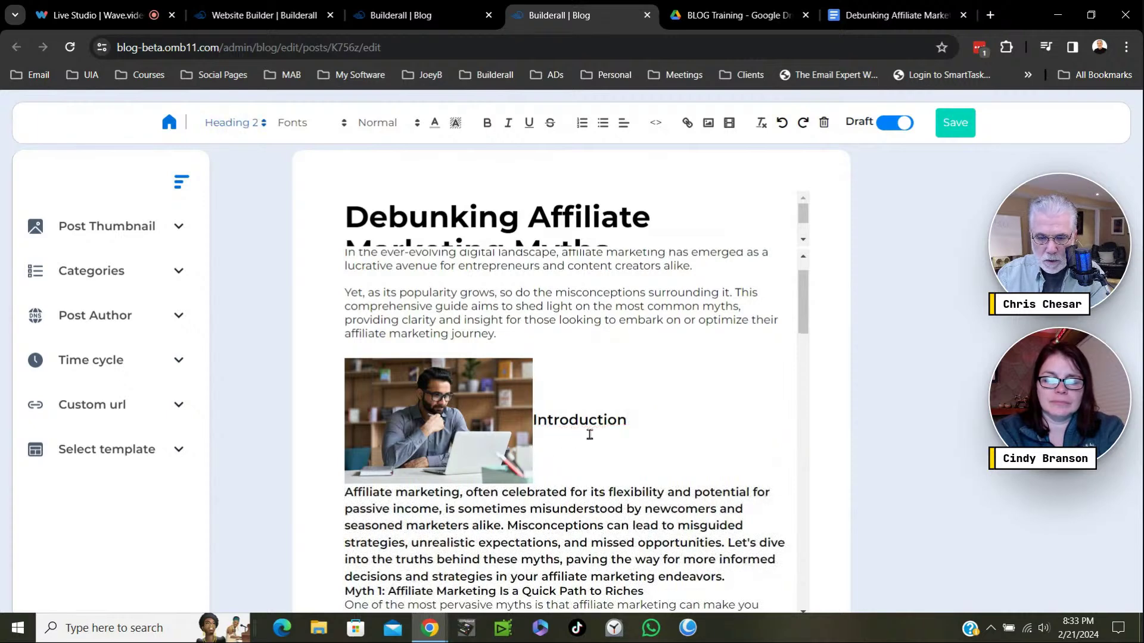
key("Return")
key("Return")
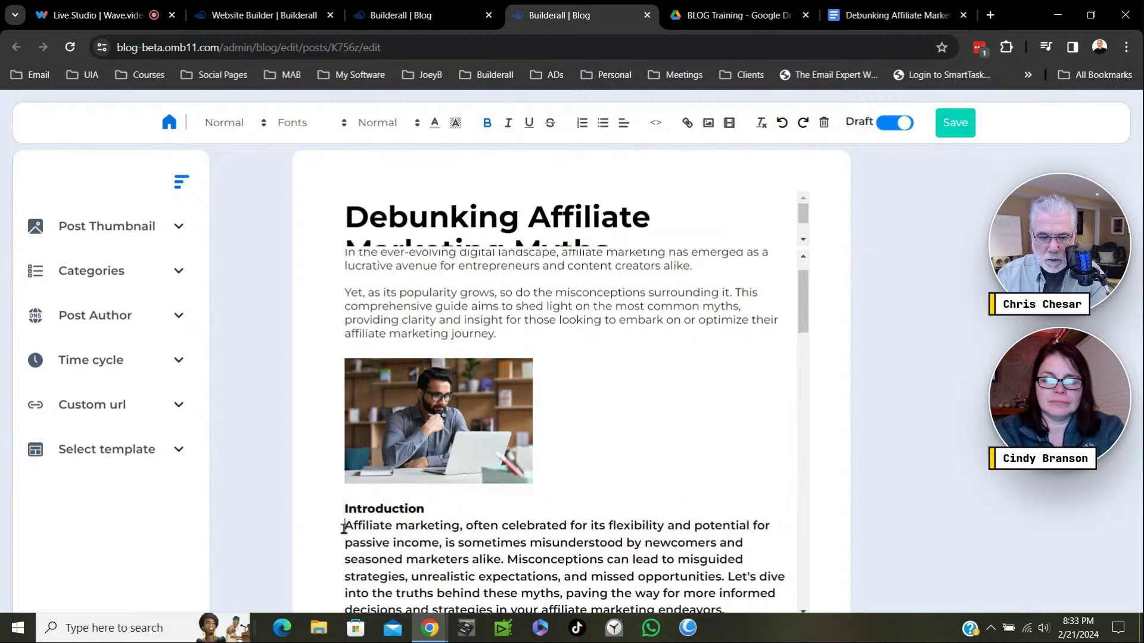
left_click(344, 528)
key("Return")
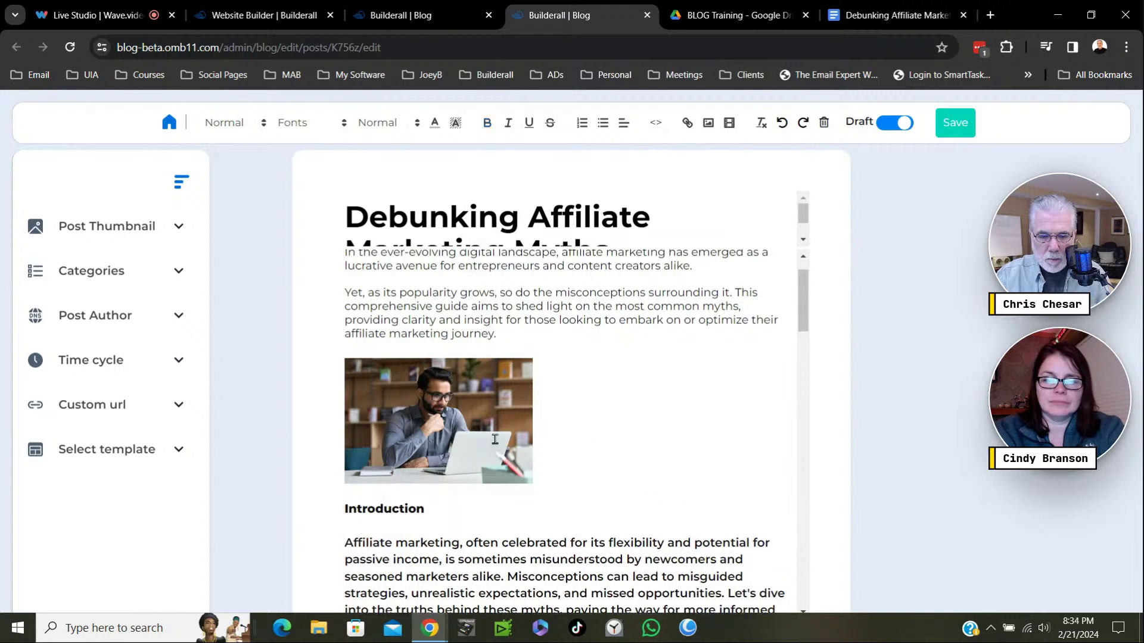
Enlarge the laptop photo to about 477 × 318.
double_click(494, 439)
left_click(603, 436)
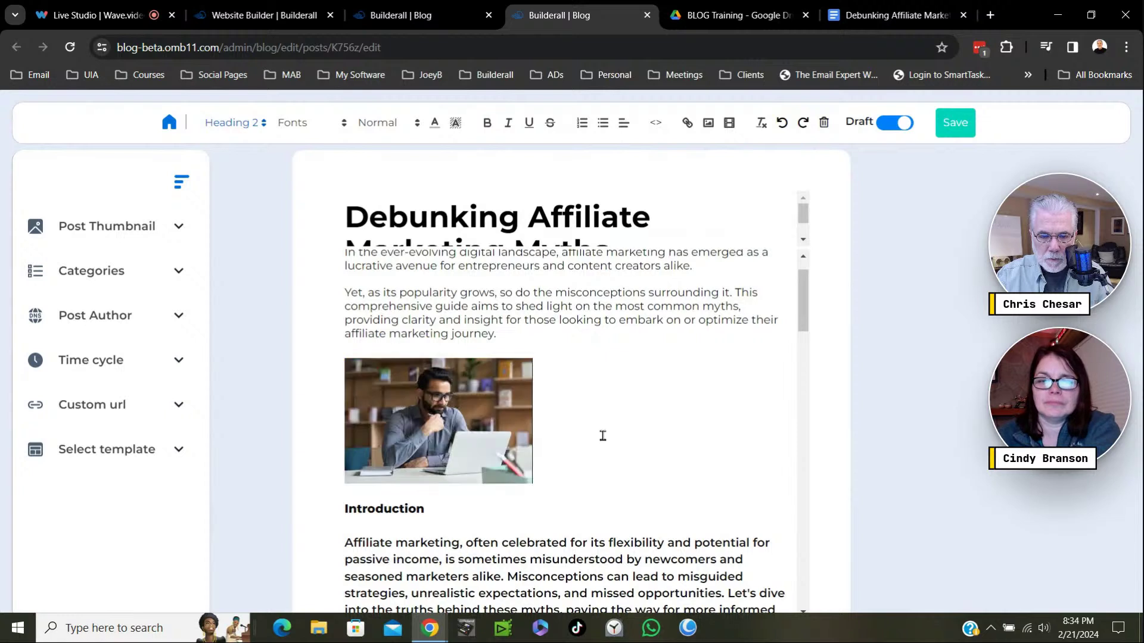
left_click_drag(532, 484, 709, 570)
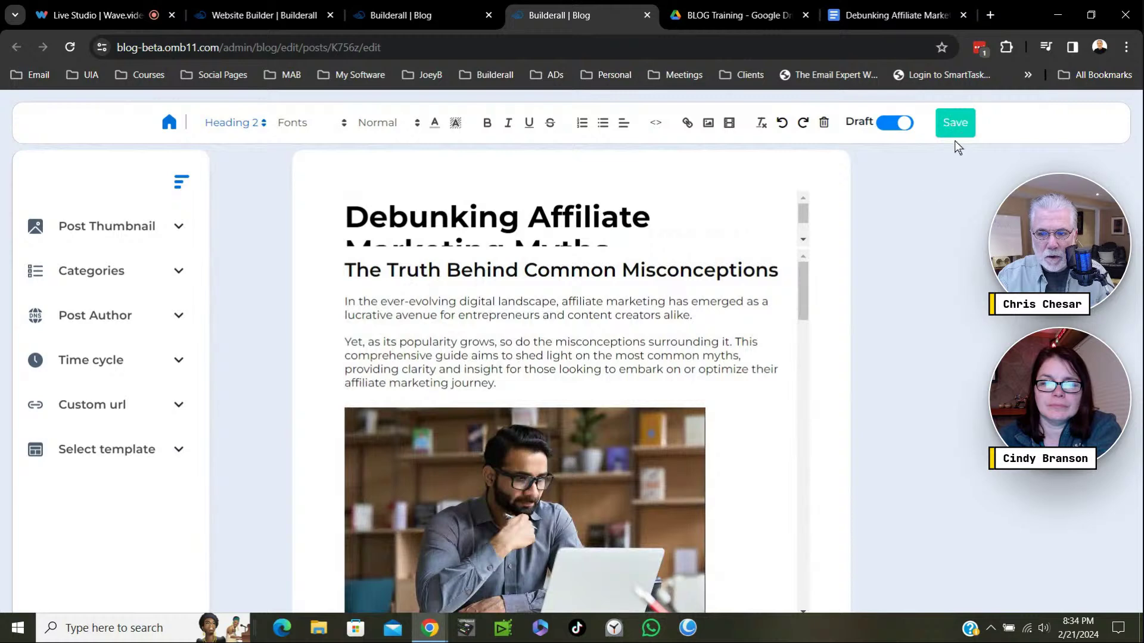
Save the Debunking Affiliate Marketing Myths post and switch it from Draft to Published in the posts list.
left_click(955, 122)
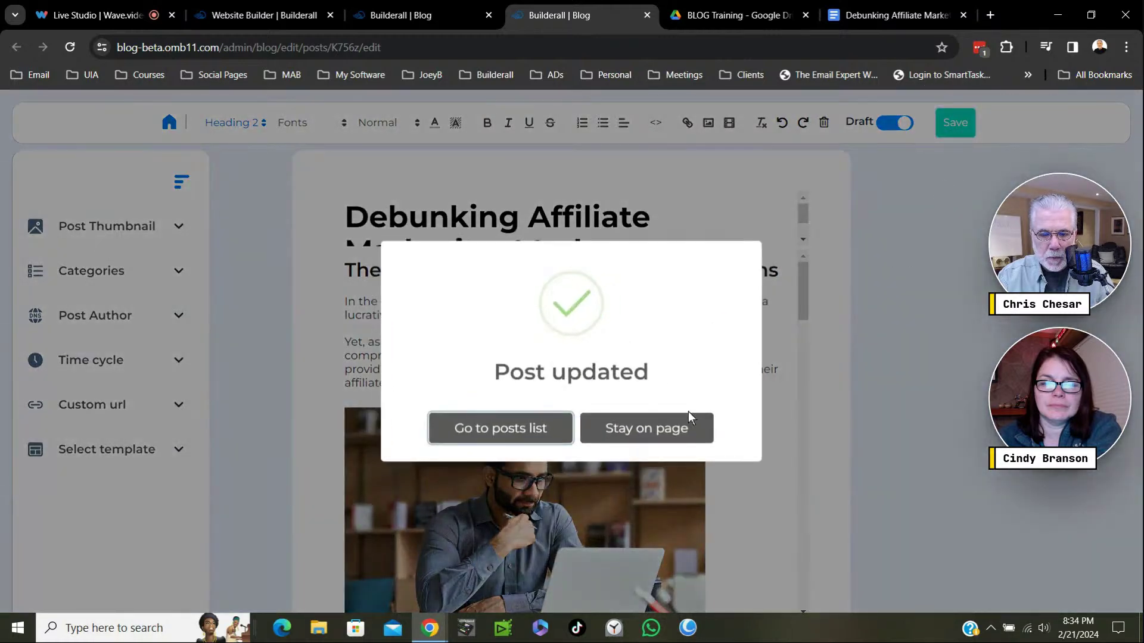
left_click(499, 433)
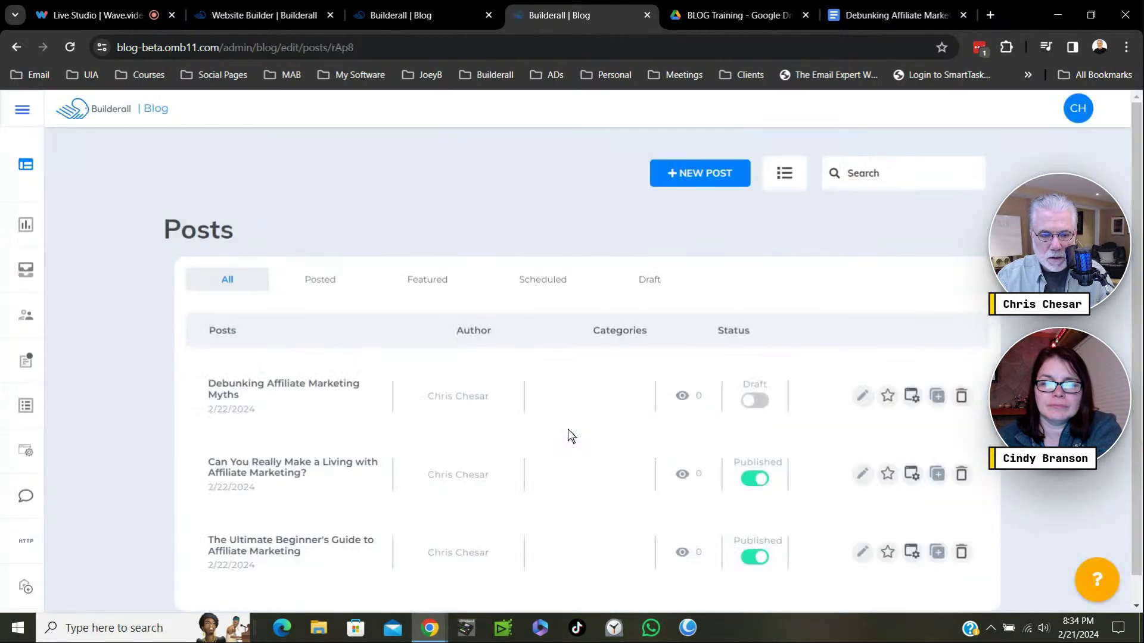
scroll(474, 449, "down", 1)
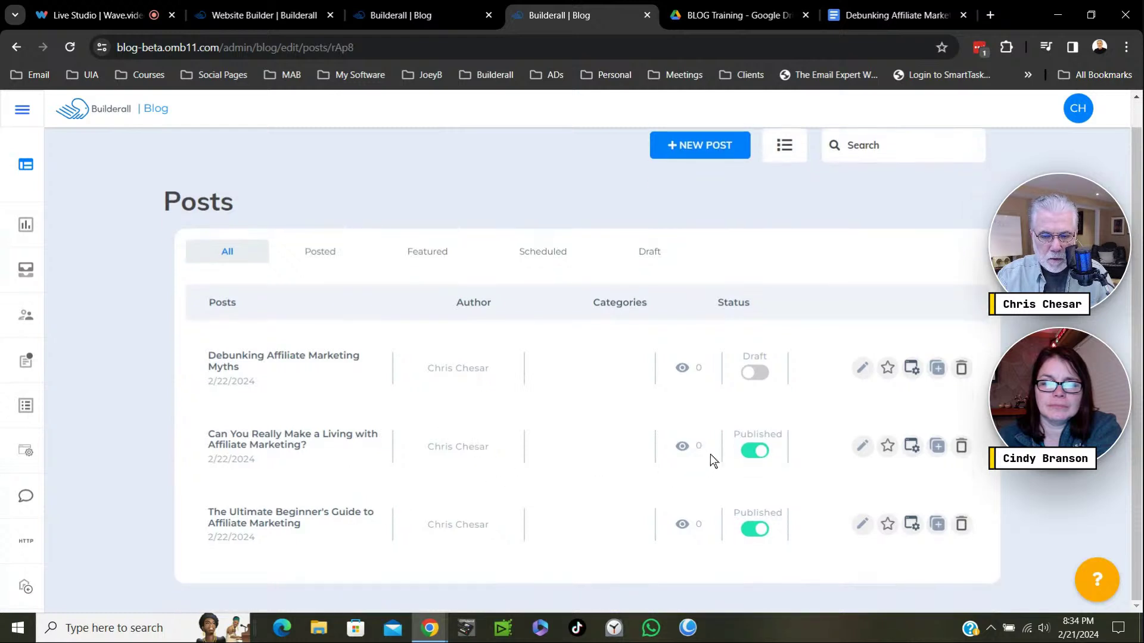
left_click(765, 375)
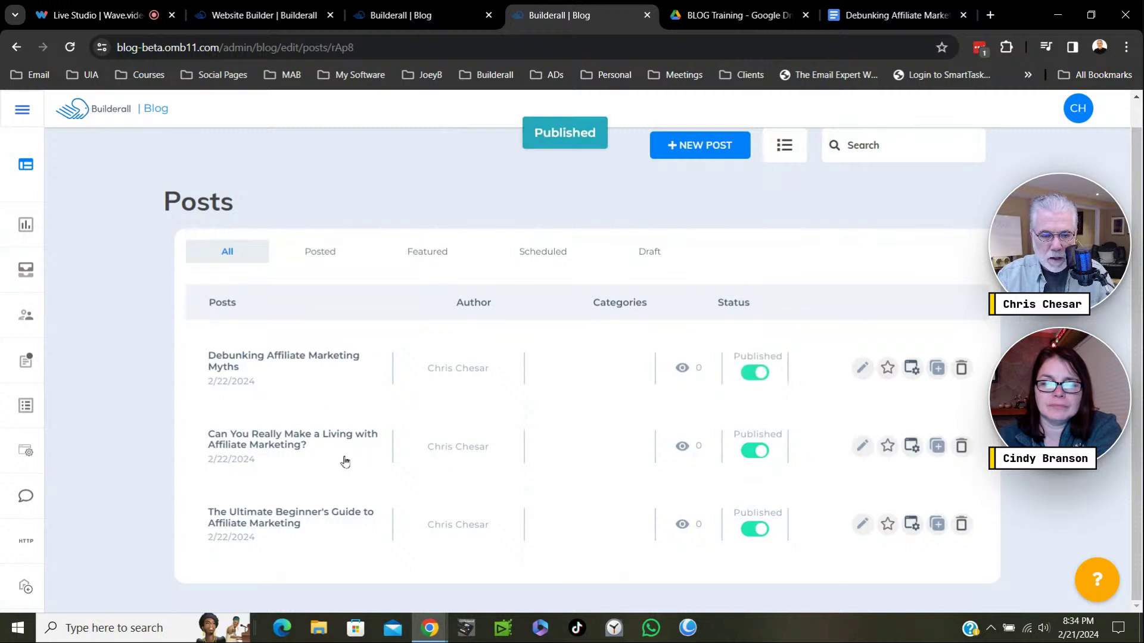
Replace the 'Can You Really Make a Living…' post thumbnail with the Affiliate Marketing image and save.
left_click(863, 447)
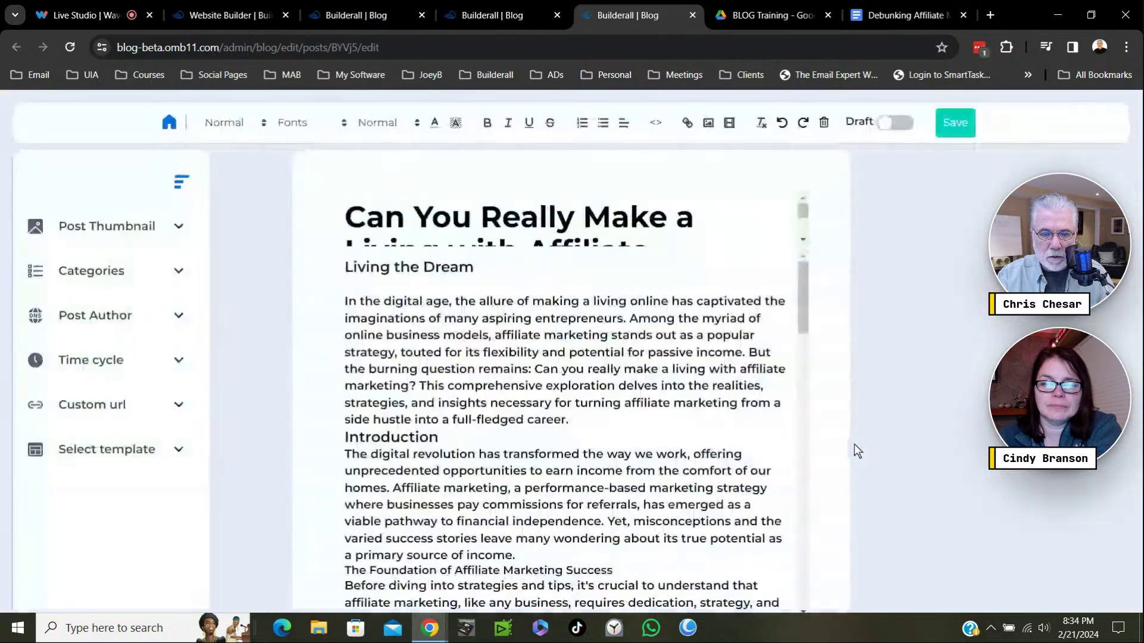
left_click(181, 231)
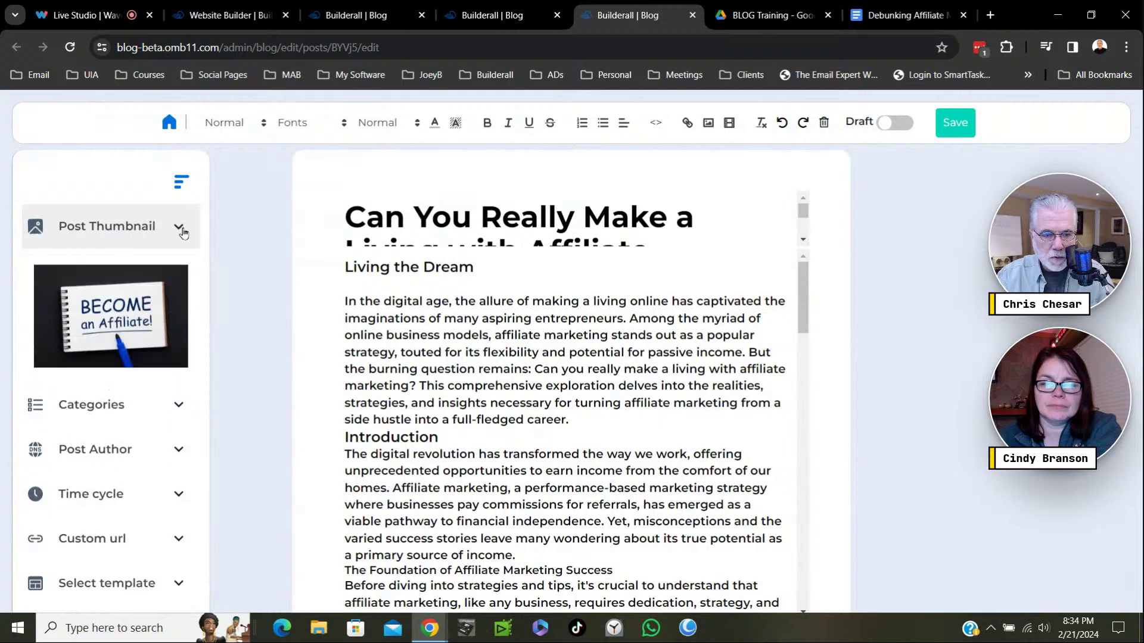
left_click(113, 316)
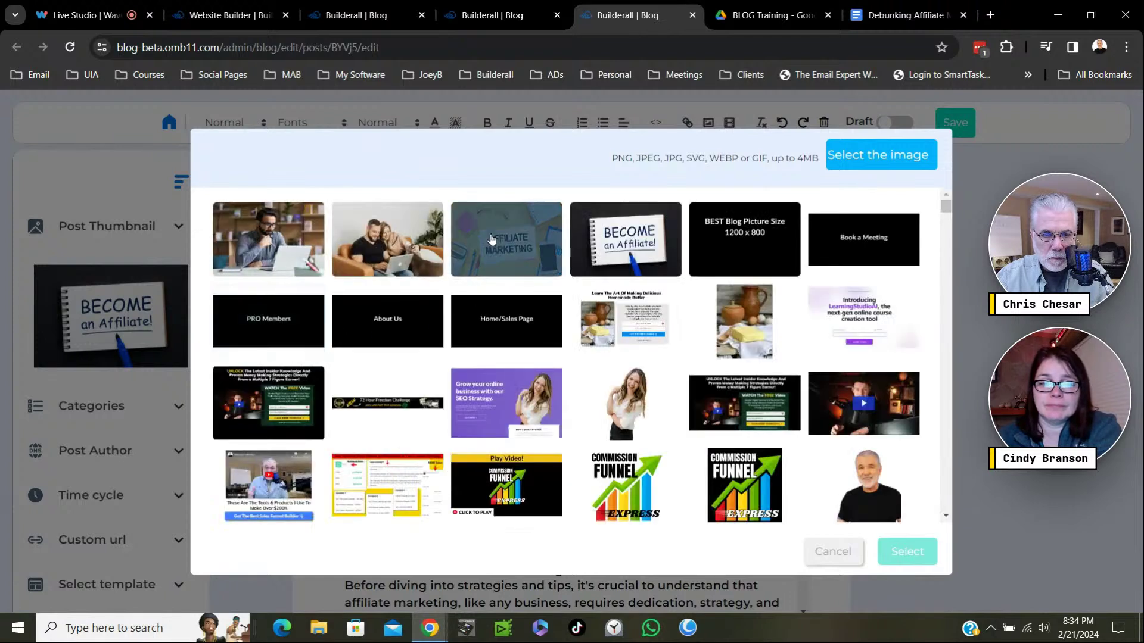
left_click(499, 262)
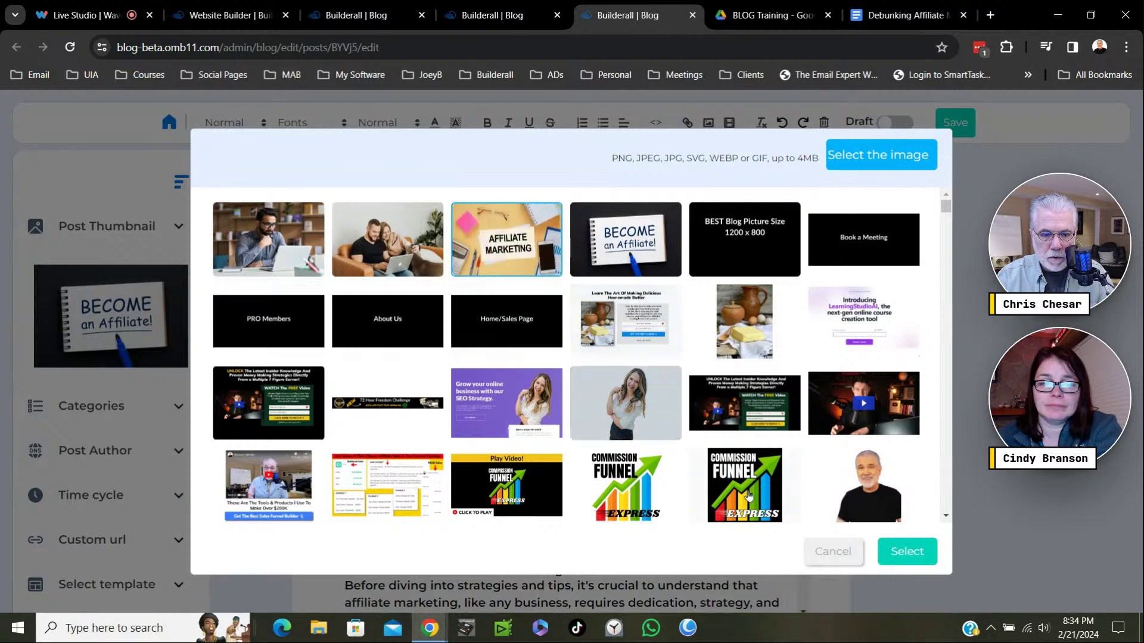
left_click(907, 552)
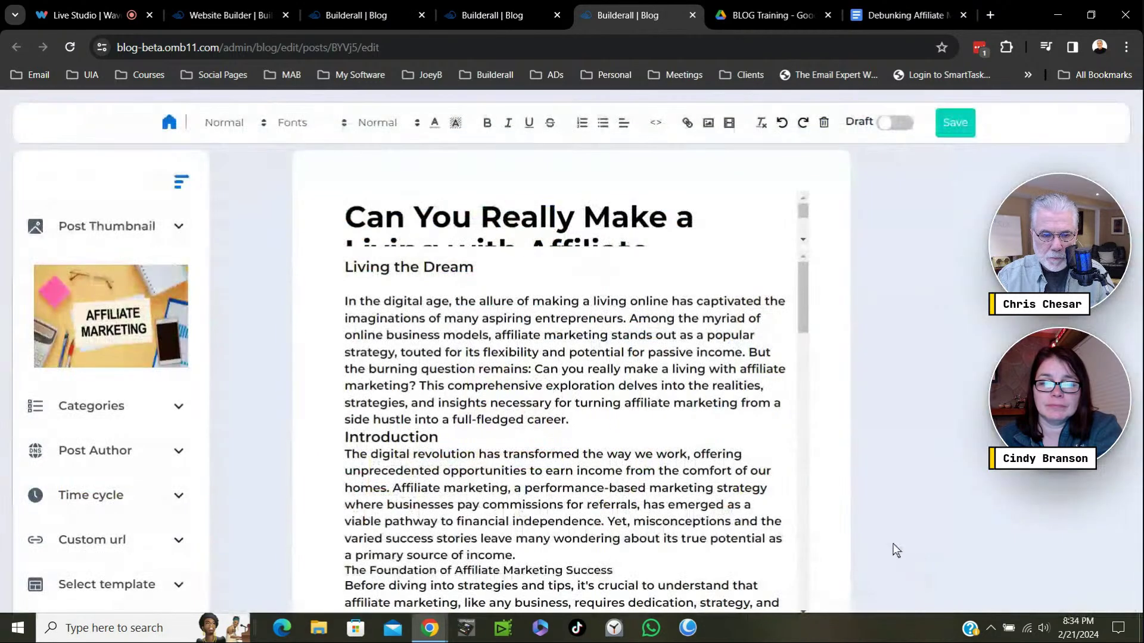
left_click(962, 131)
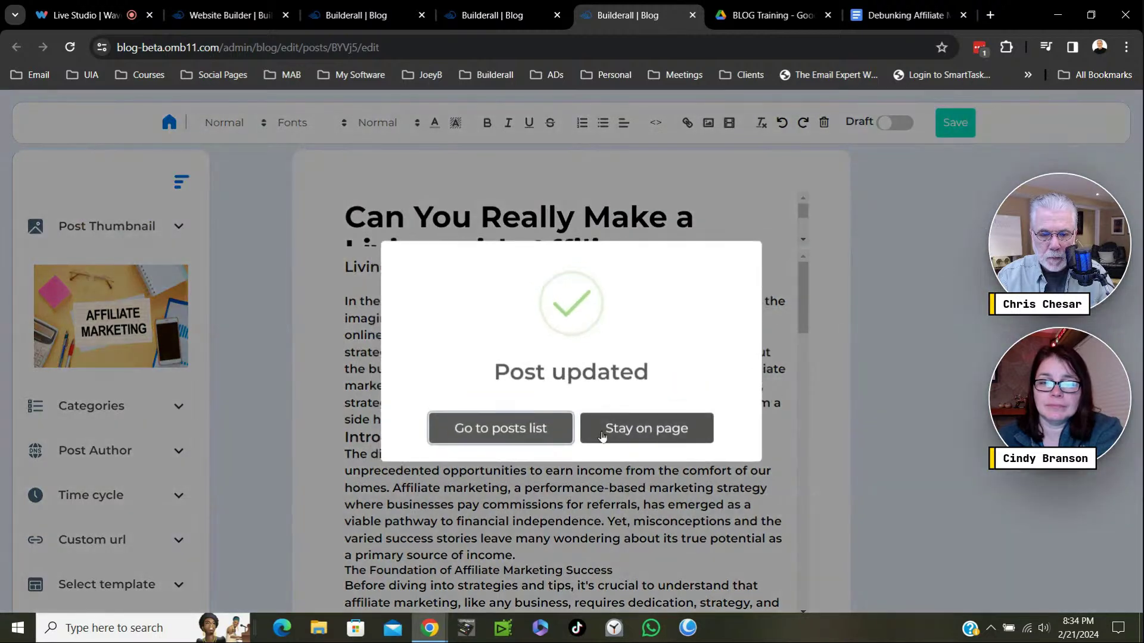
left_click(519, 436)
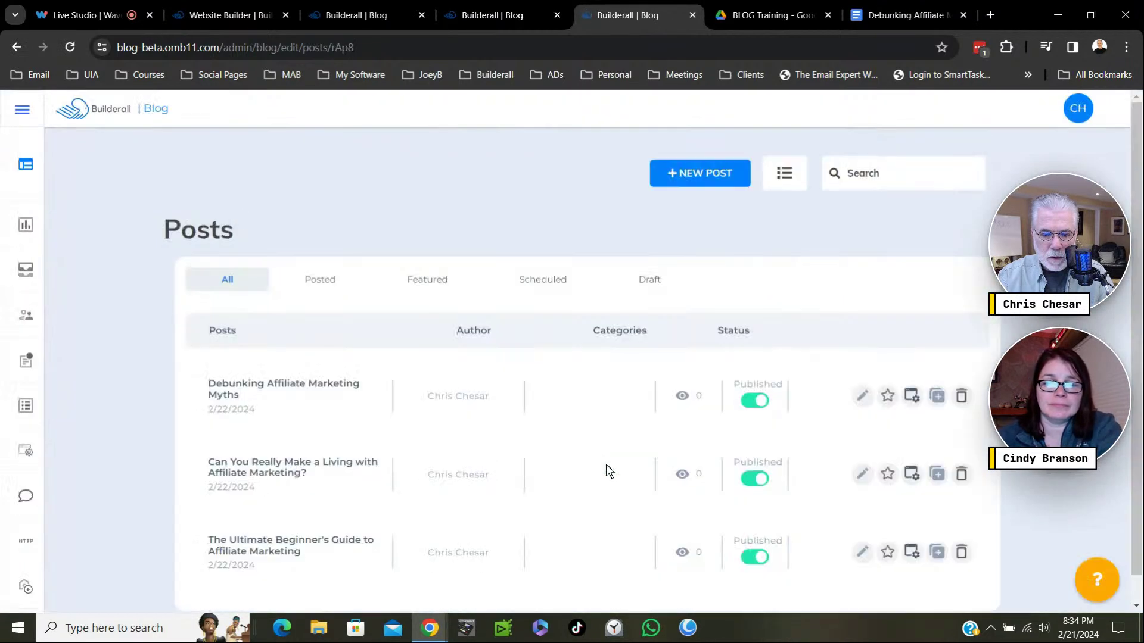
Close the two extra Builderall | Blog browser tabs, including the outdated one showing a draft.
scroll(743, 426, "down", 1)
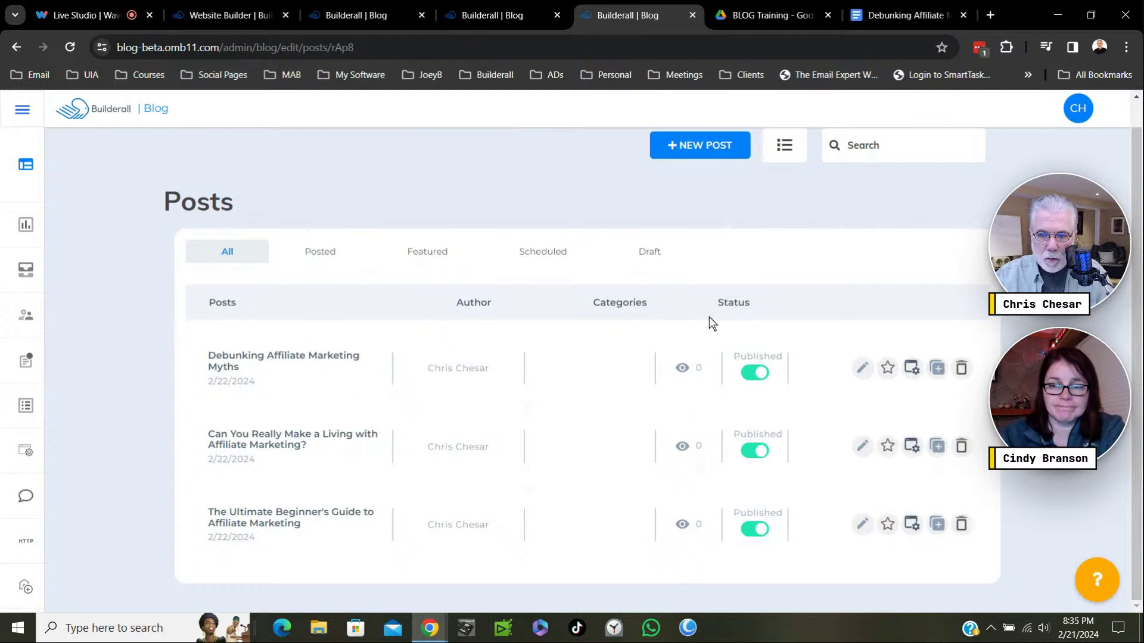
scroll(817, 393, "up", 1)
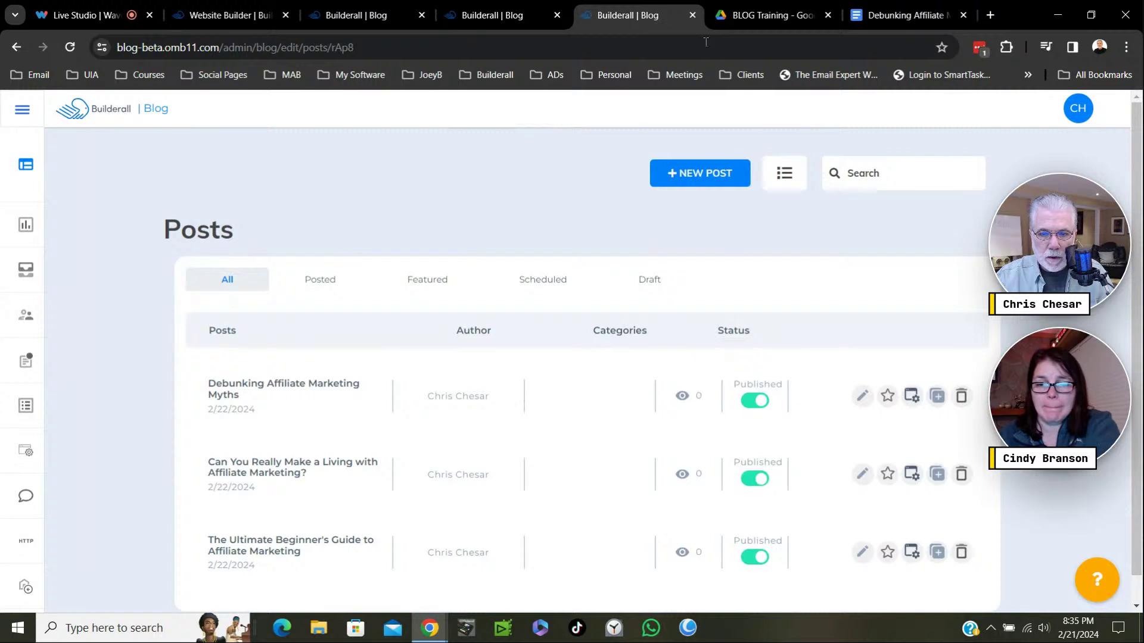
left_click(510, 16)
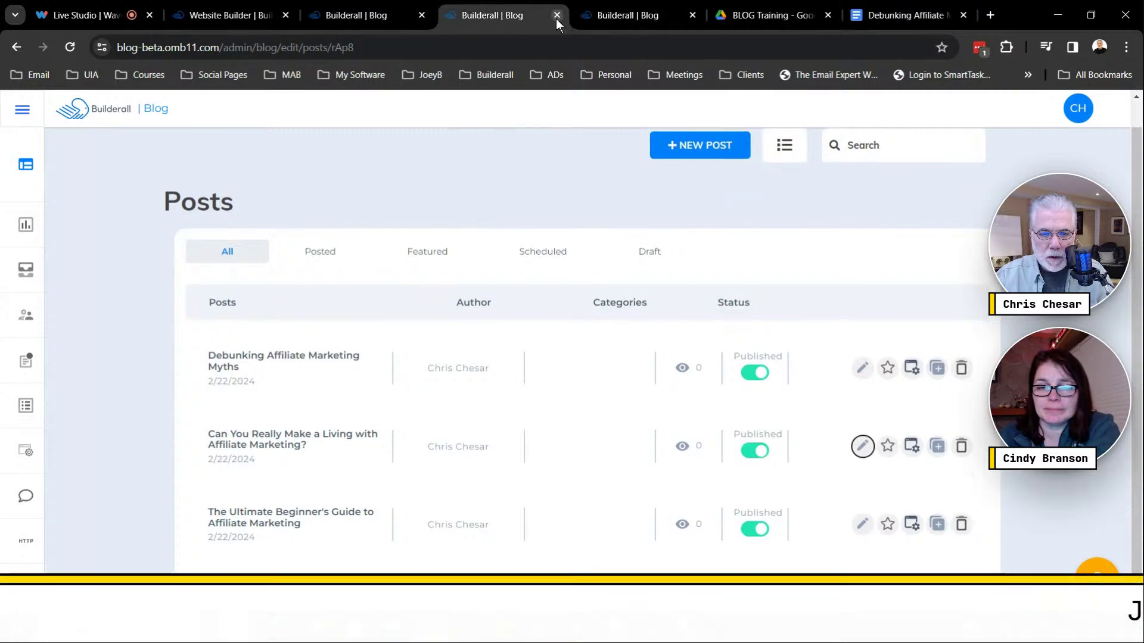
left_click(556, 16)
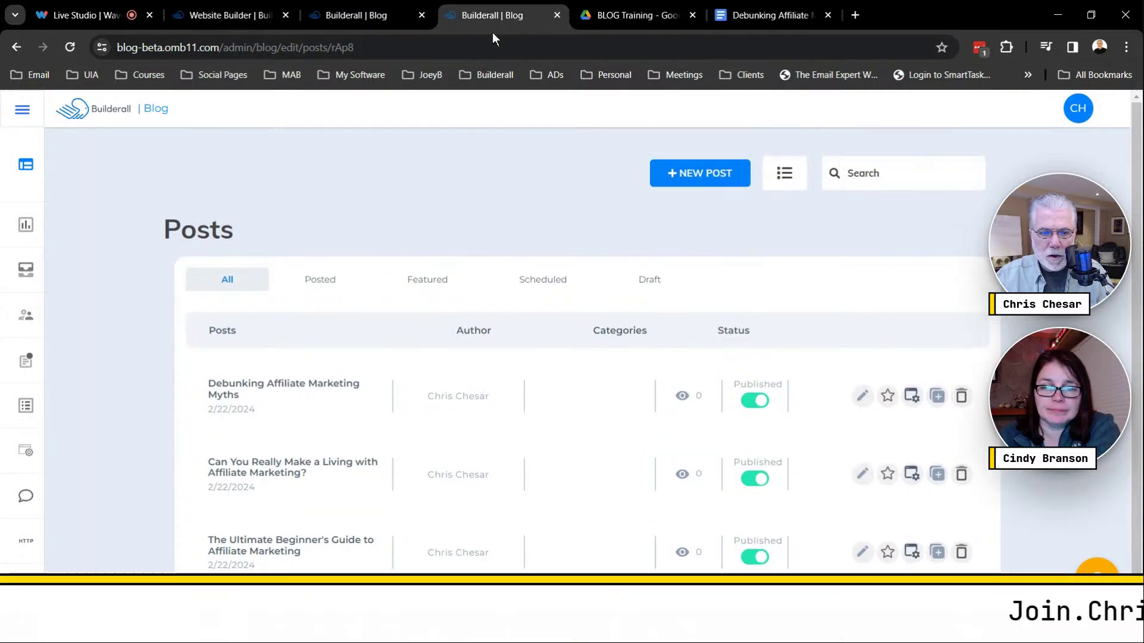
left_click(395, 16)
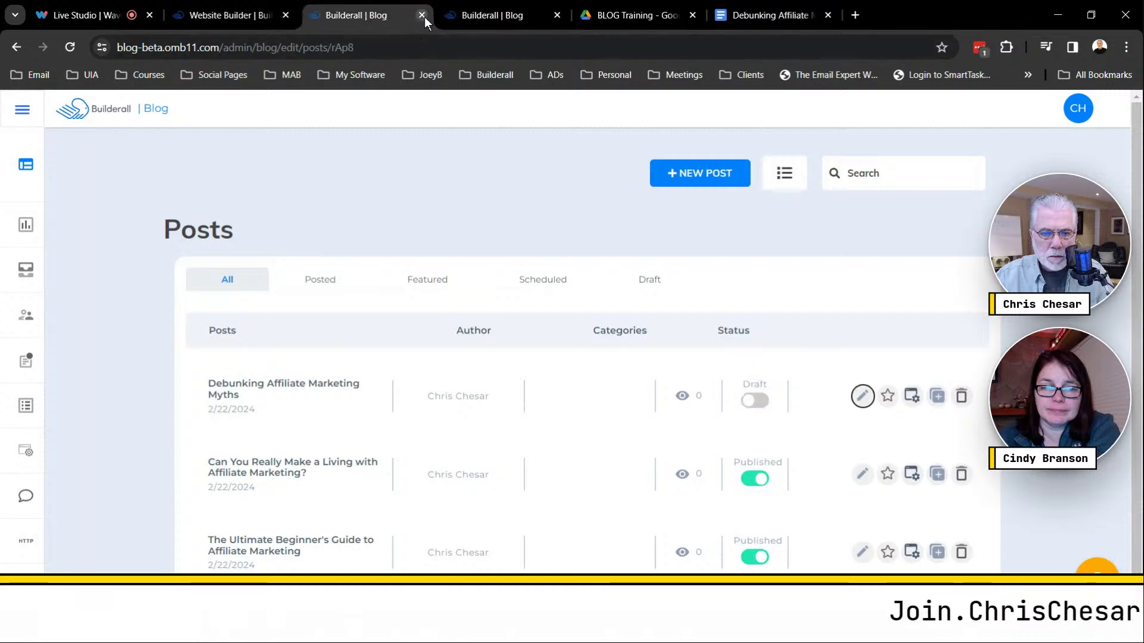
left_click(422, 15)
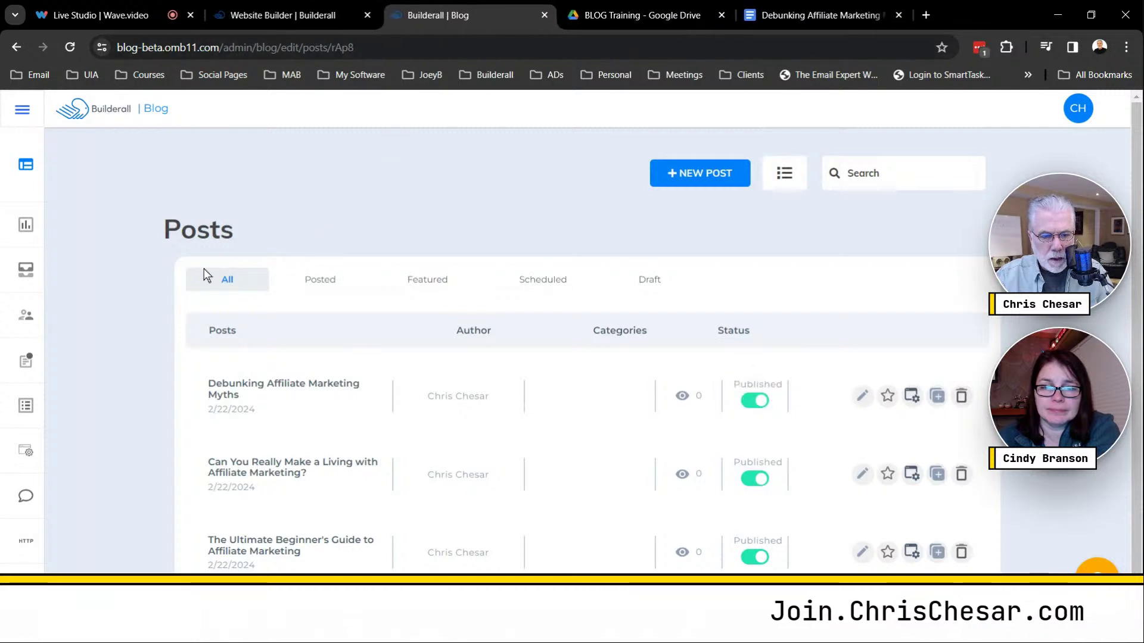
Check the blog Overview (3 posts, 3 published, 4 categories, 0 websites), then bring up Connect.
mouse_move(31, 164)
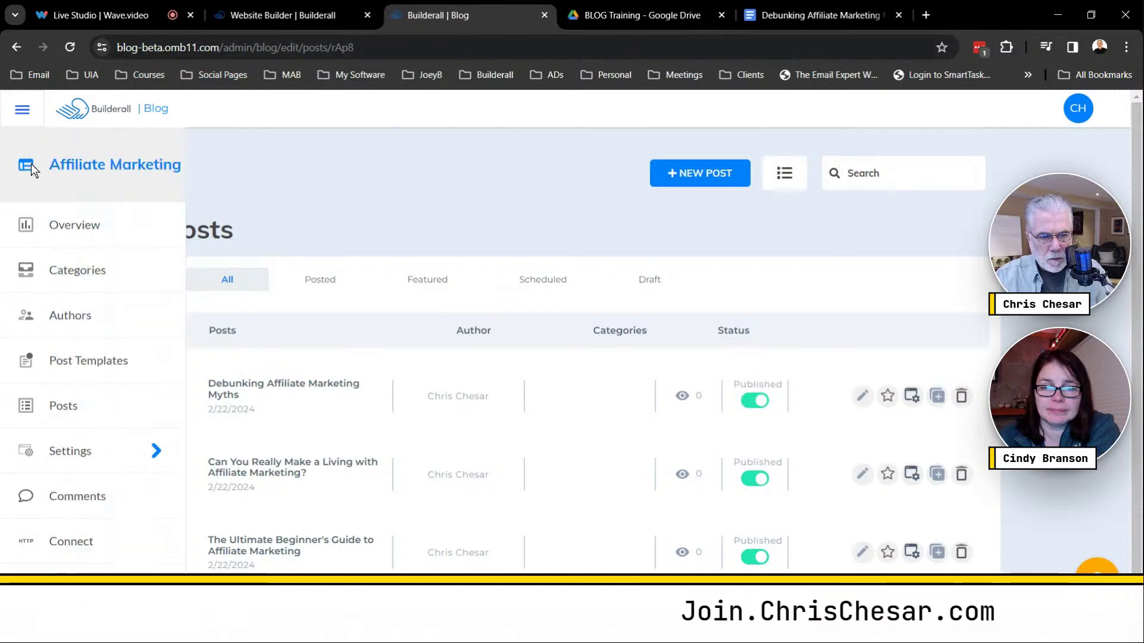
left_click(66, 225)
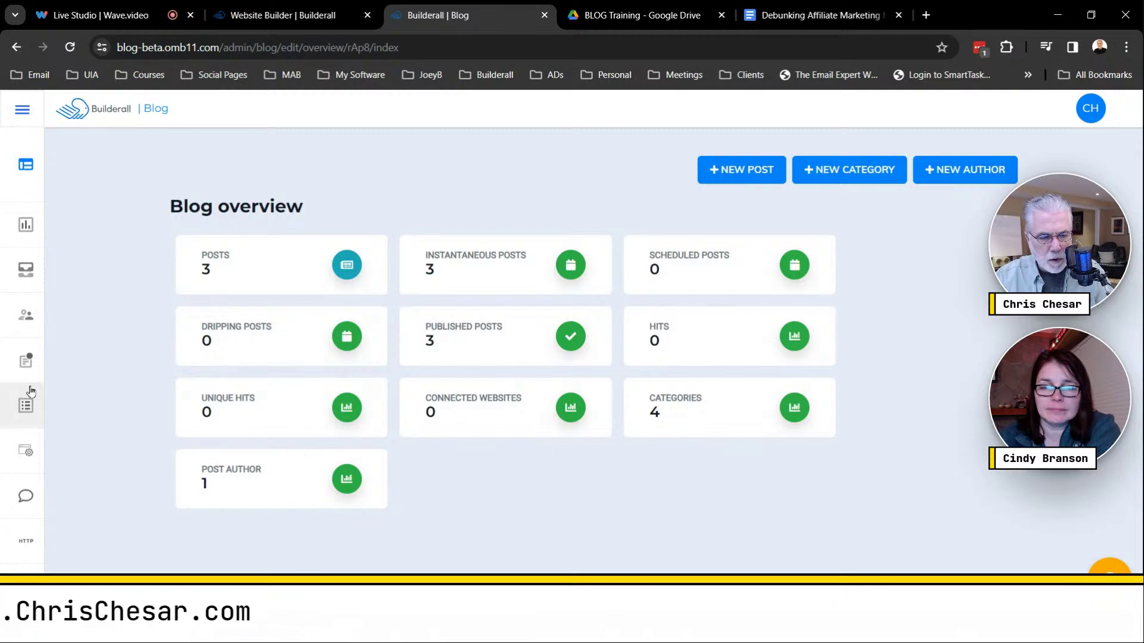
mouse_move(31, 391)
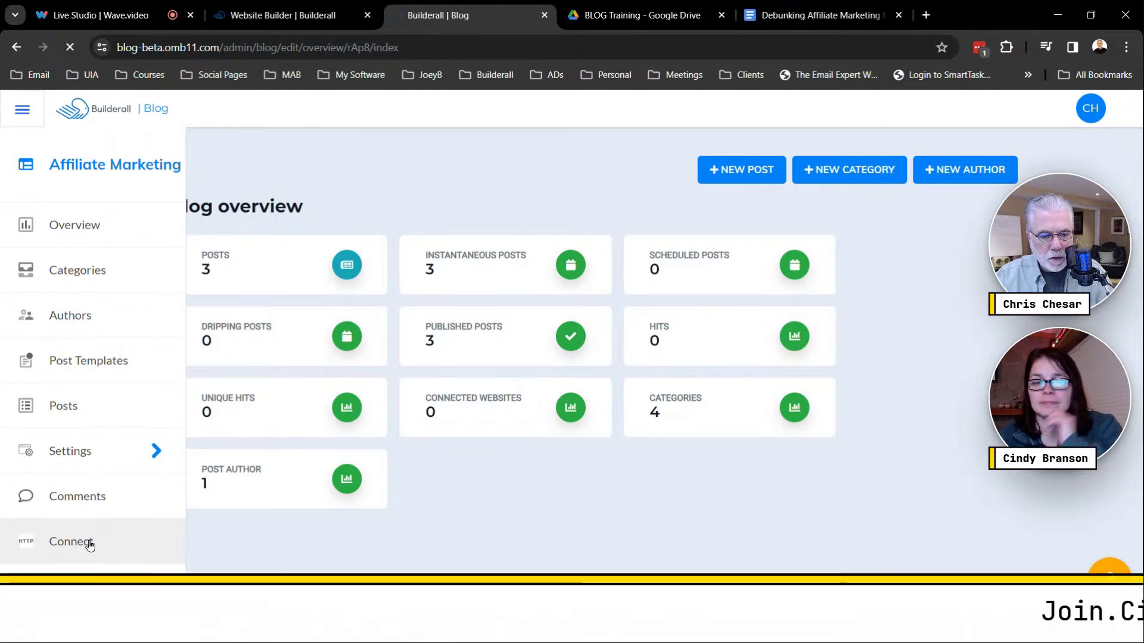
left_click(87, 543)
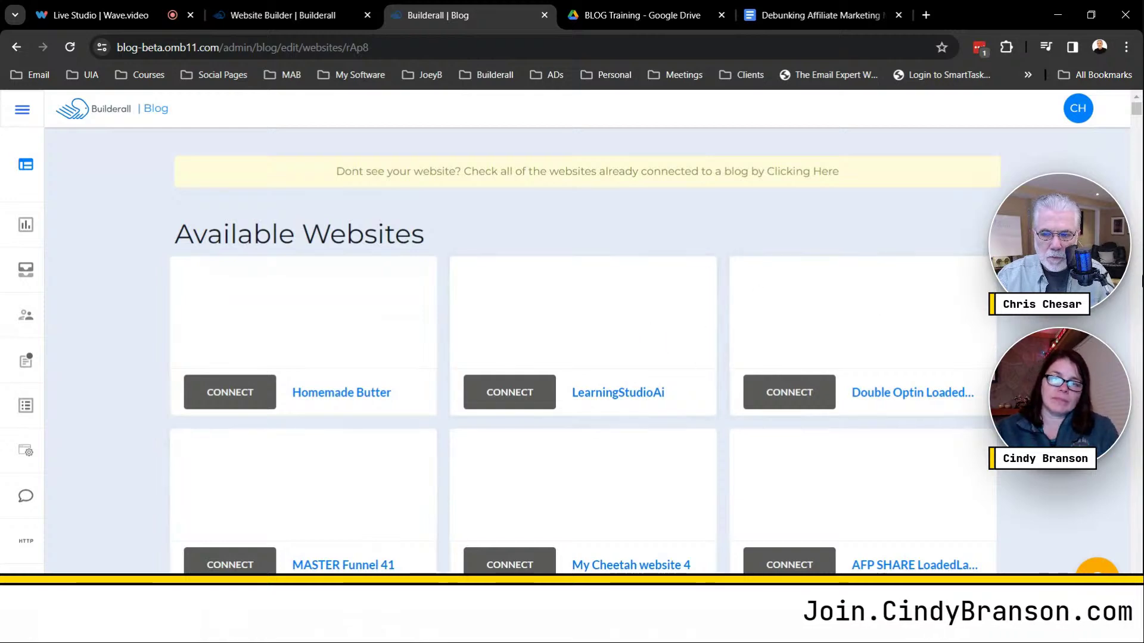
left_click_drag(1138, 113, 1007, 122)
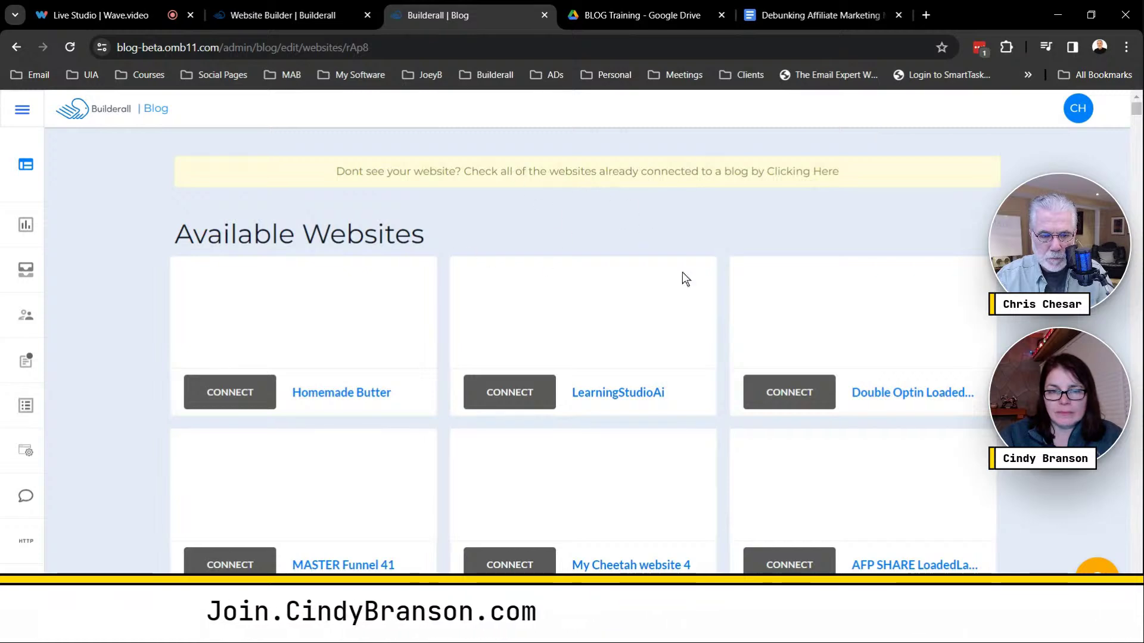
scroll(1063, 320, "down", 2)
scroll(1064, 320, "down", 10)
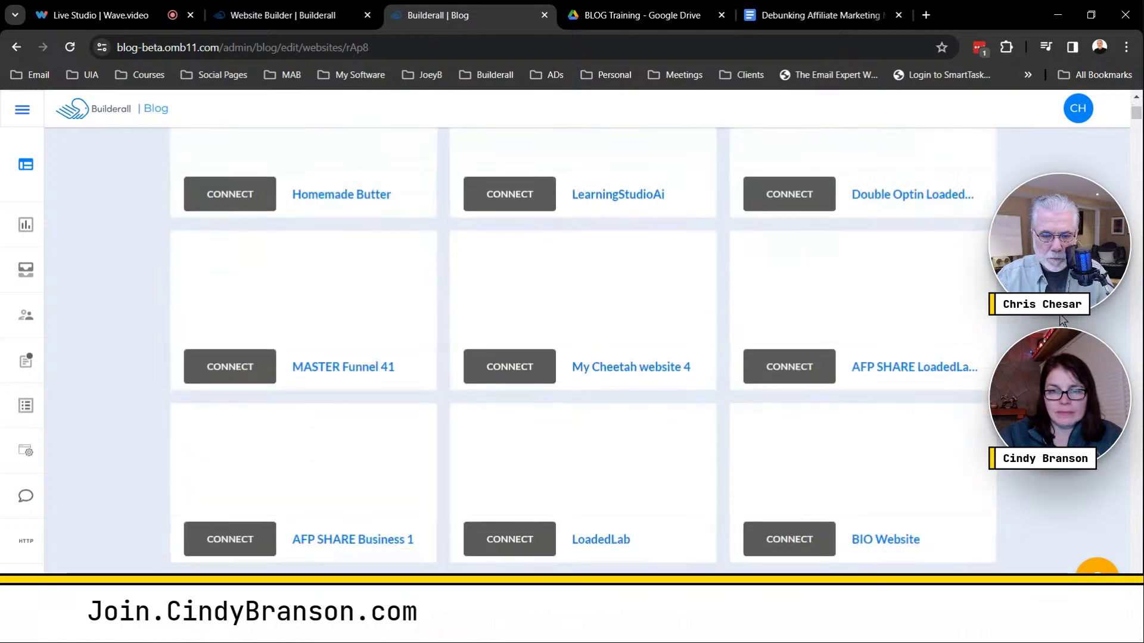
scroll(1063, 320, "down", 8)
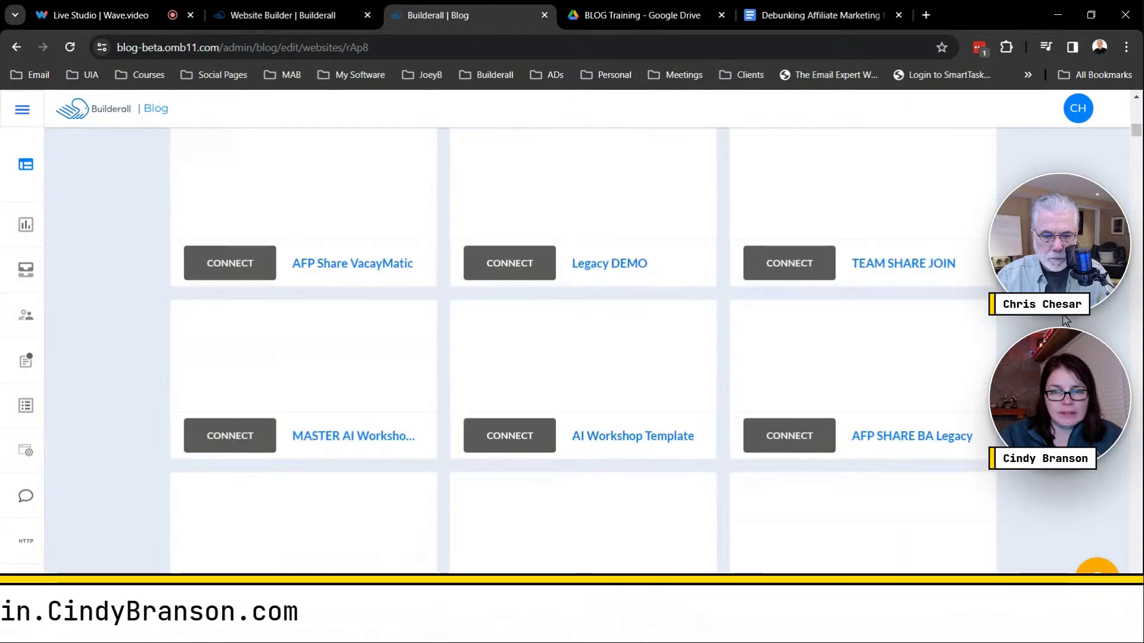
scroll(1079, 320, "down", 3)
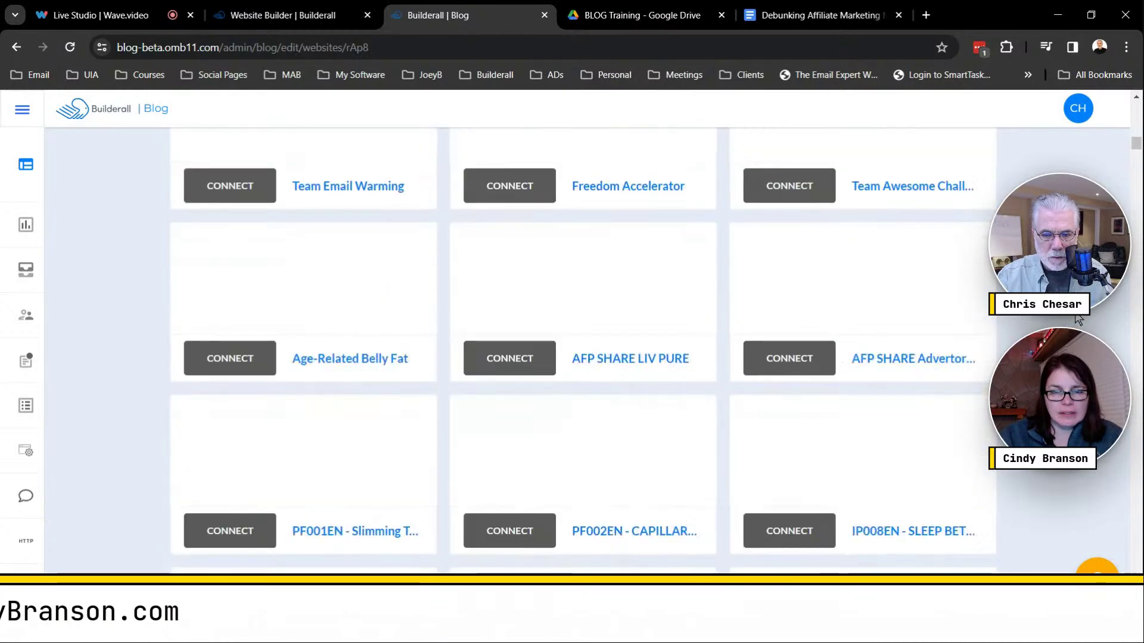
scroll(1082, 318, "down", 12)
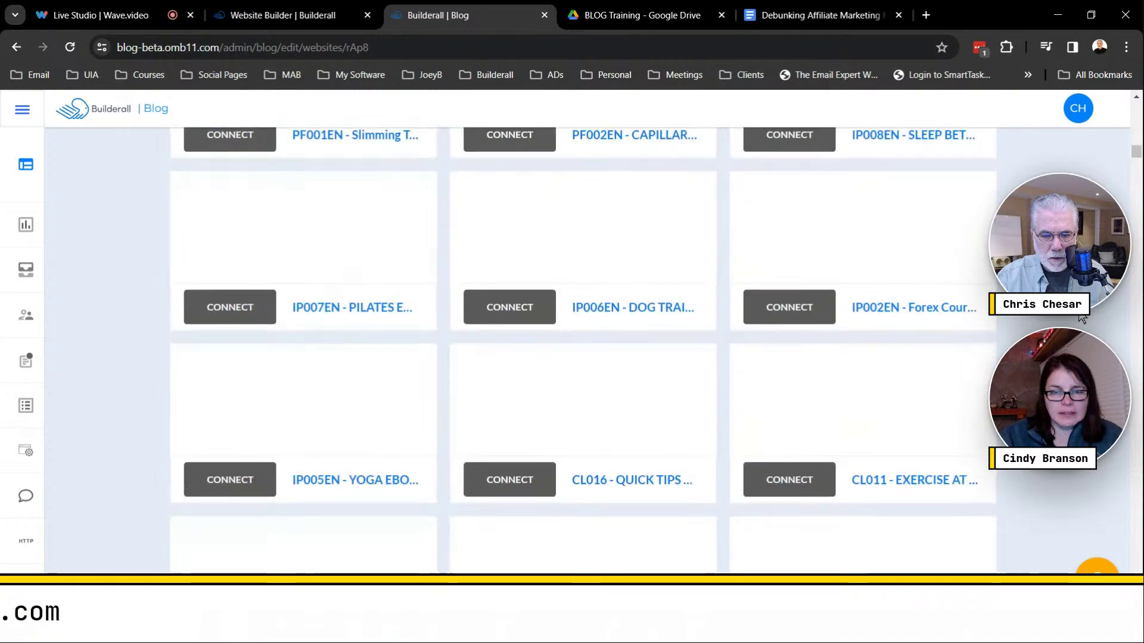
scroll(1082, 319, "down", 18)
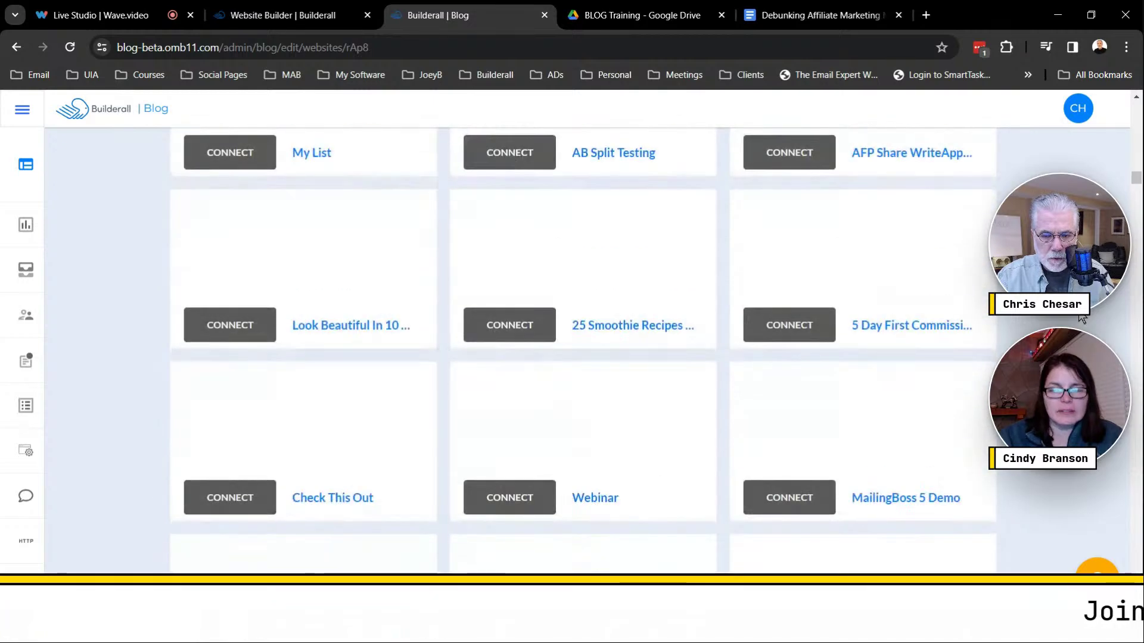
scroll(1081, 318, "down", 3)
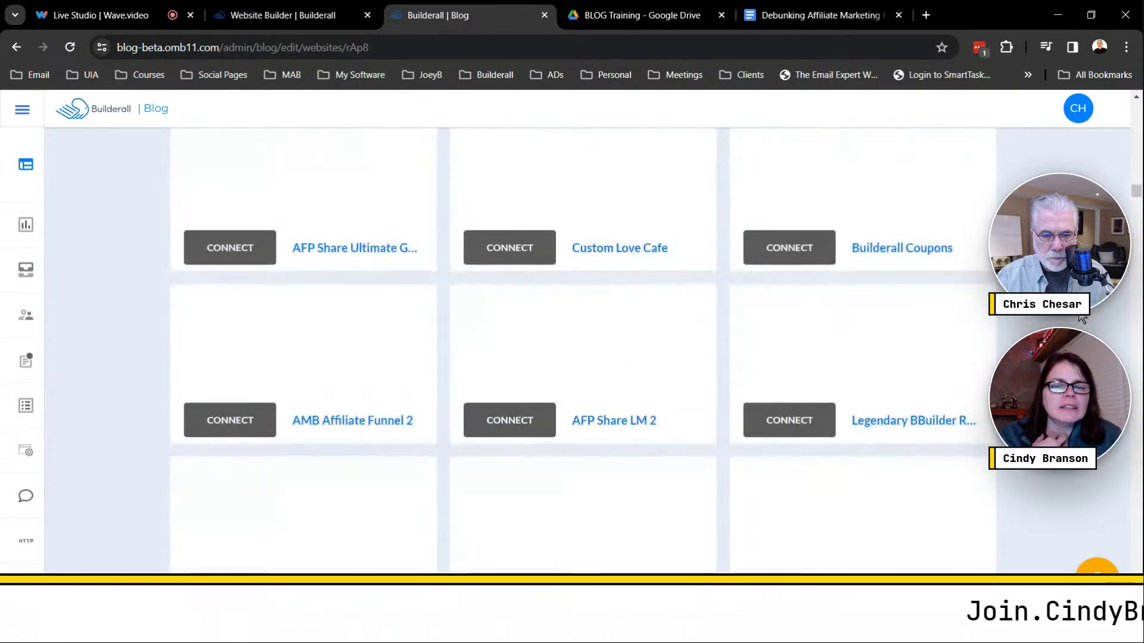
scroll(1081, 319, "down", 6)
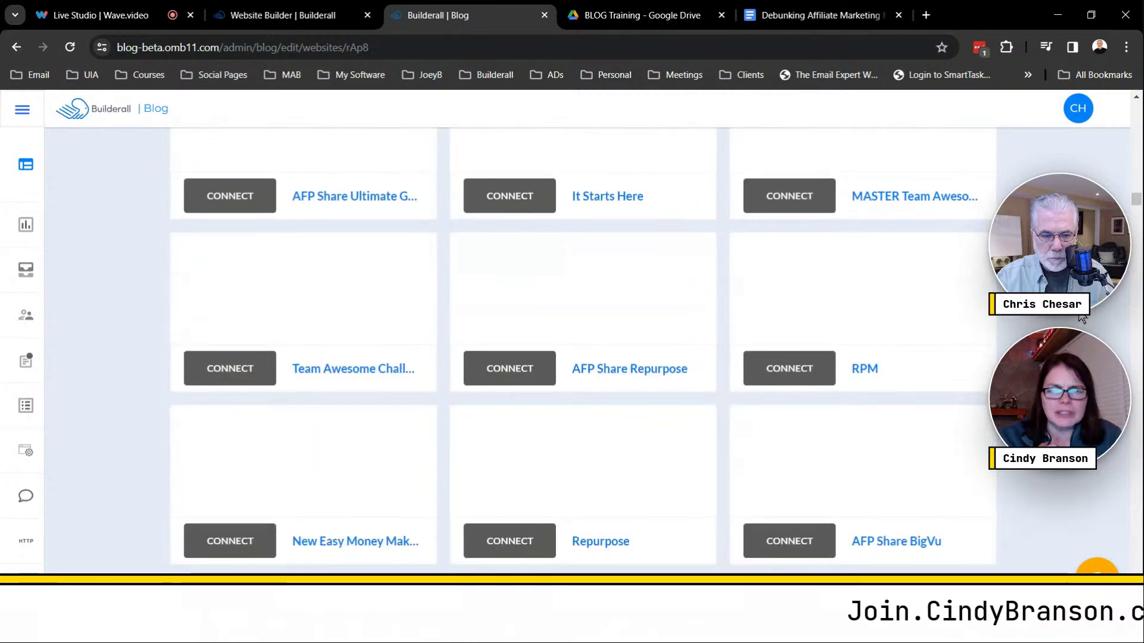
scroll(1081, 318, "down", 6)
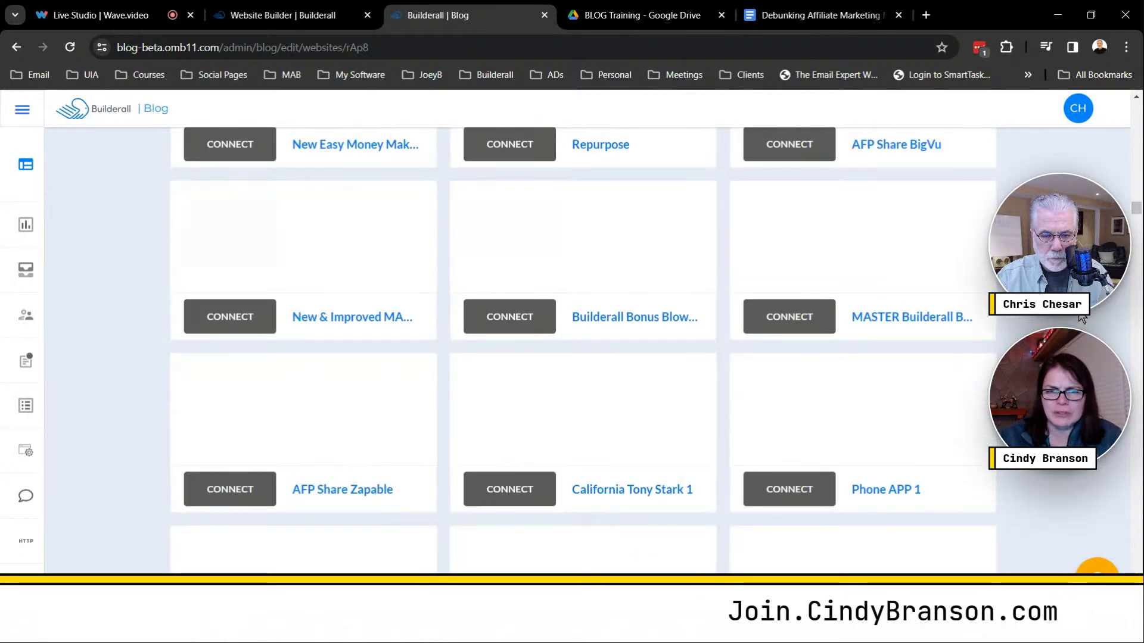
scroll(1081, 319, "down", 3)
scroll(1082, 319, "down", 9)
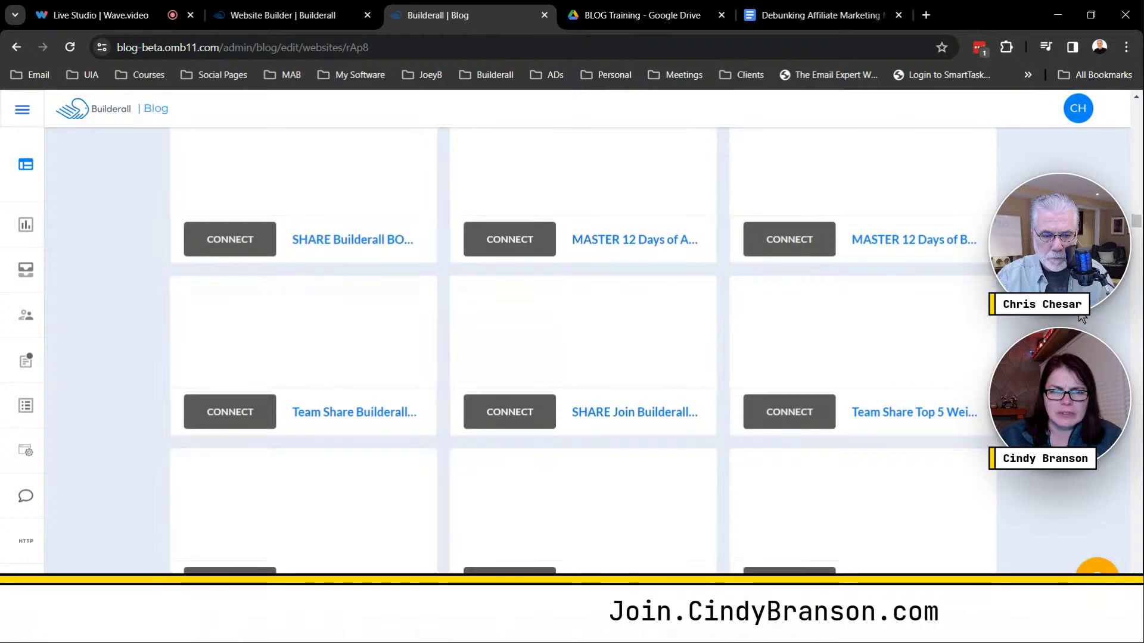
scroll(1081, 319, "down", 6)
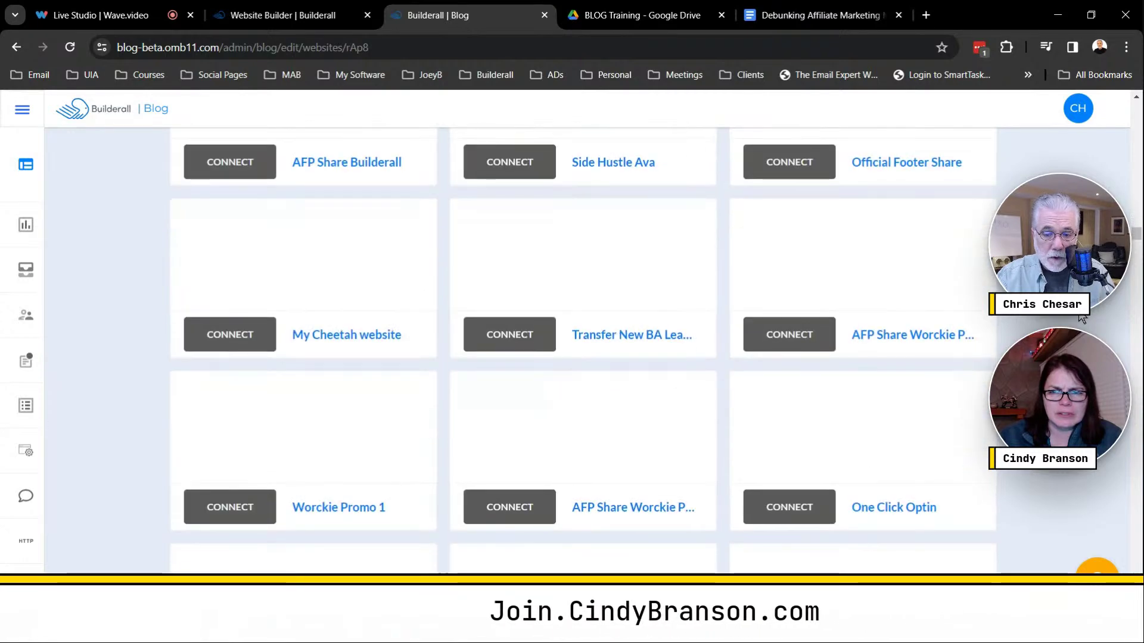
scroll(1081, 318, "down", 3)
scroll(1082, 319, "down", 4)
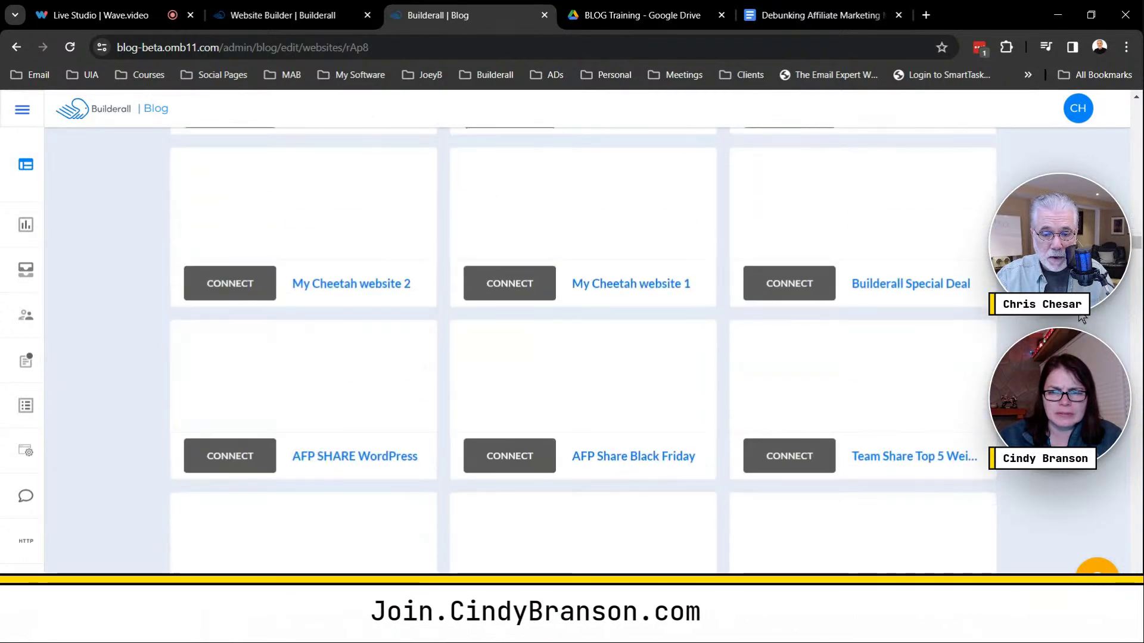
scroll(1082, 319, "down", 2)
scroll(1081, 319, "down", 5)
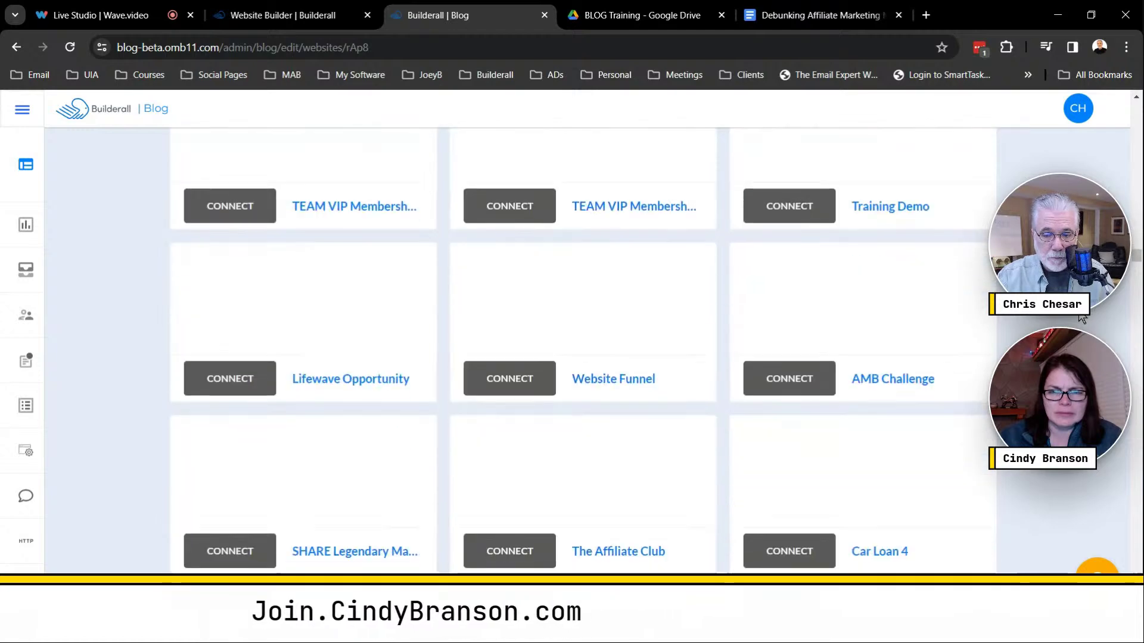
scroll(1082, 318, "down", 3)
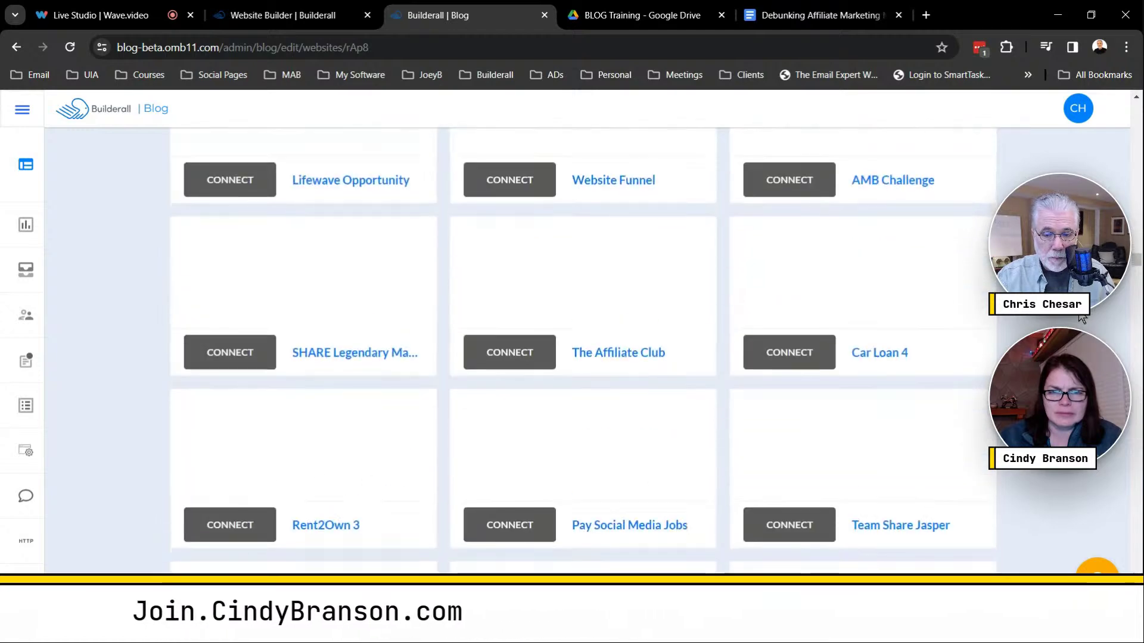
scroll(1082, 319, "down", 3)
scroll(1082, 319, "down", 3)
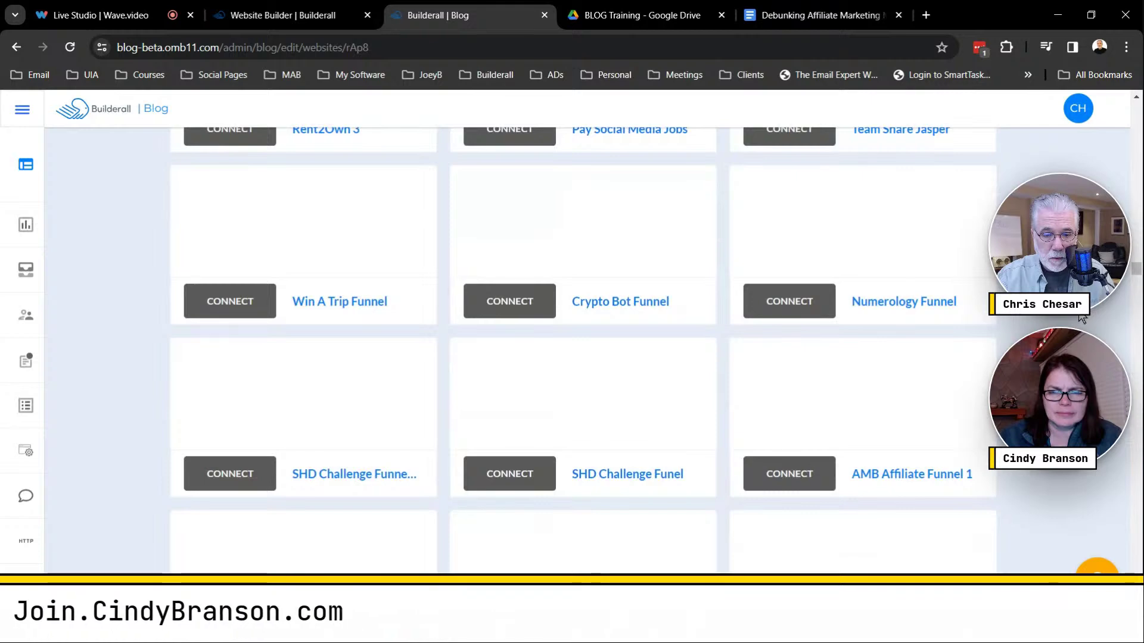
scroll(1081, 319, "down", 1)
scroll(1081, 318, "down", 3)
scroll(1081, 318, "down", 3)
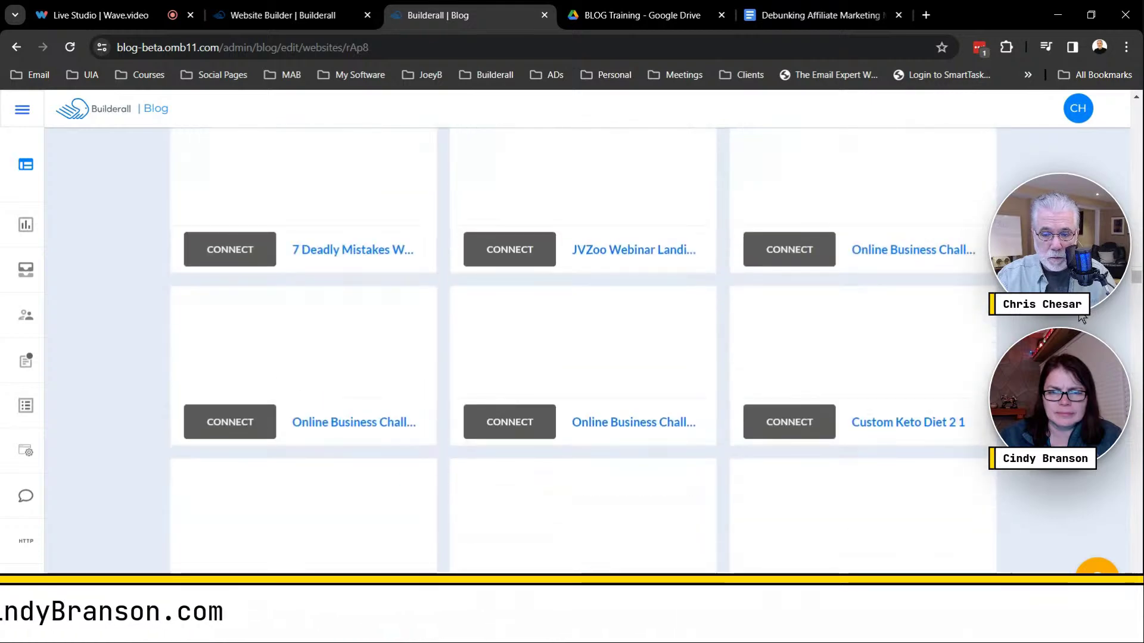
scroll(1081, 319, "down", 3)
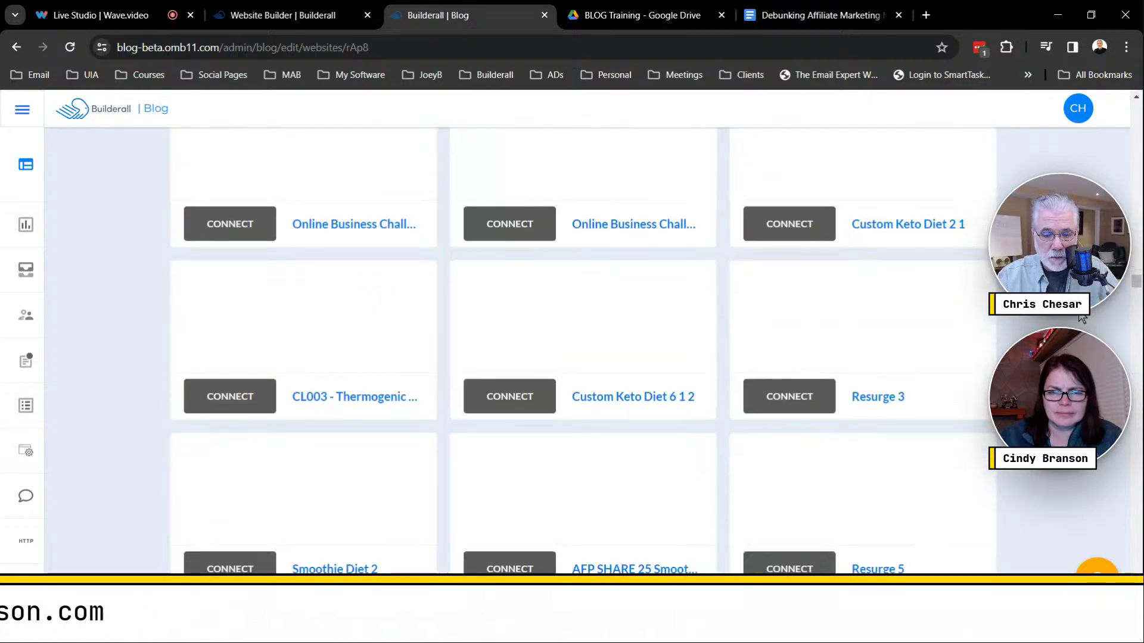
scroll(1081, 319, "down", 6)
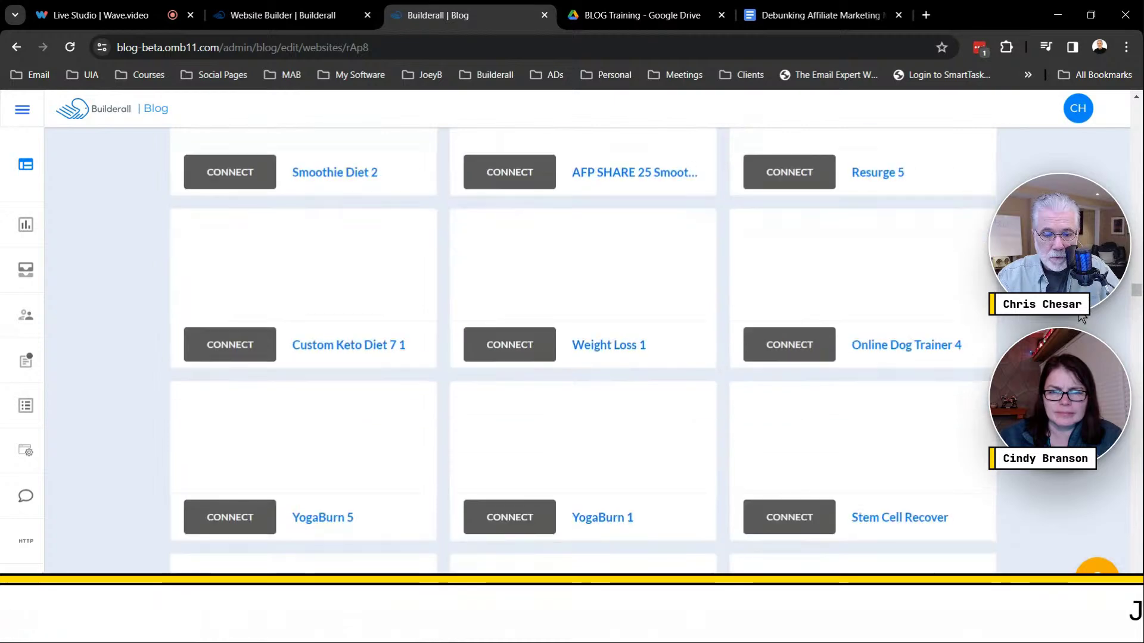
scroll(1082, 319, "down", 10)
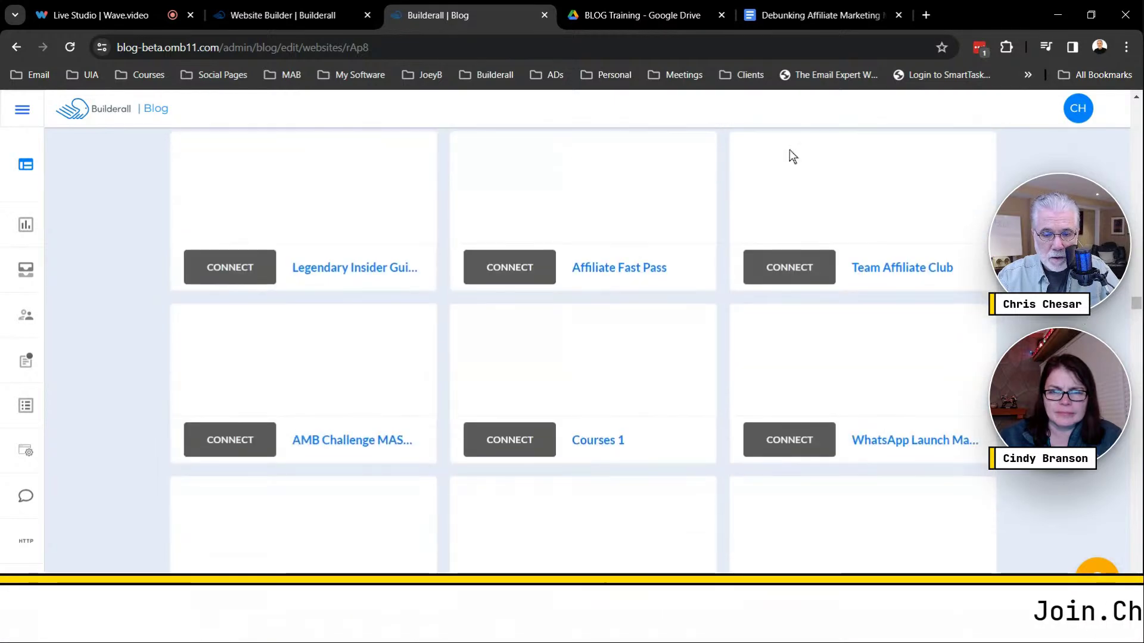
left_click(528, 278)
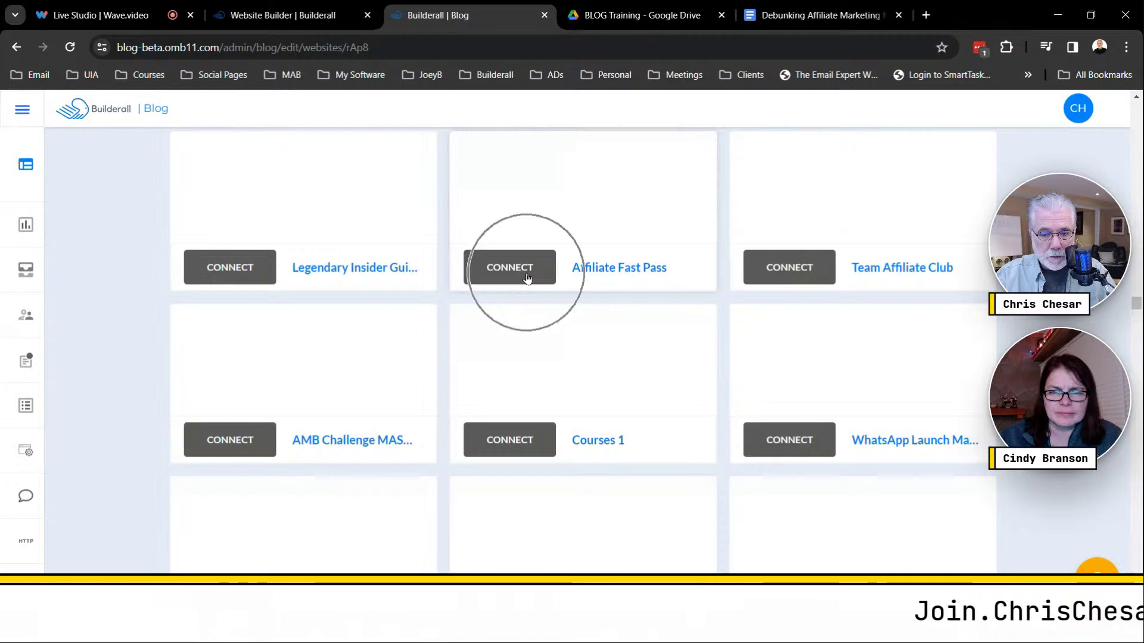
scroll(698, 305, "up", 3)
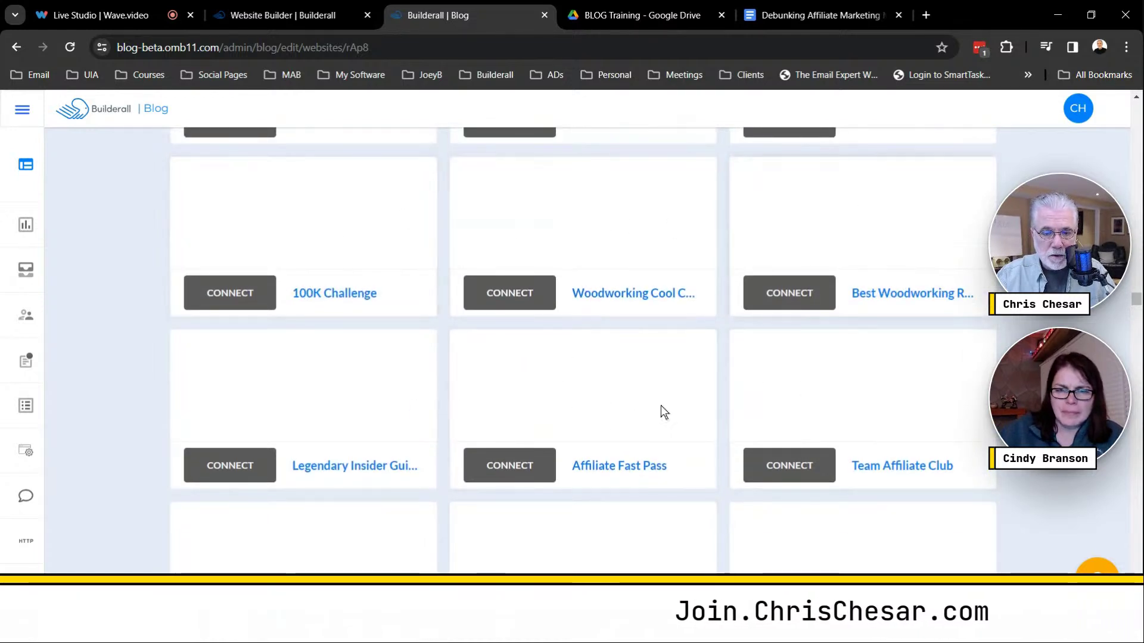
left_click(516, 468)
left_click(516, 468)
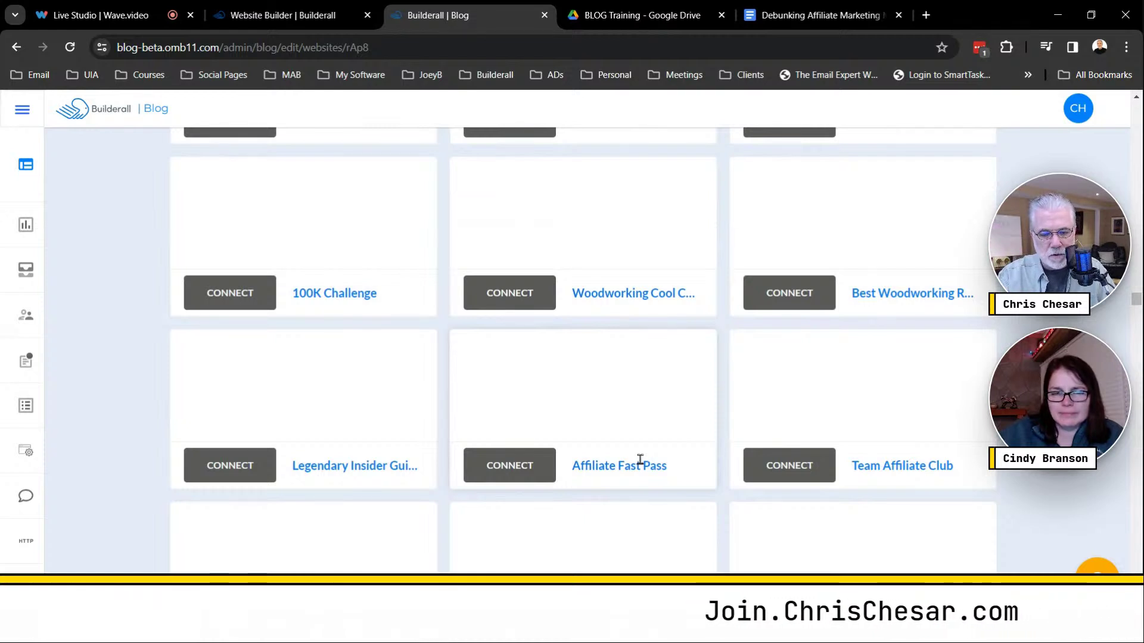
Start connecting Affiliate Fast Pass and preview the default blog template.
left_click(517, 471)
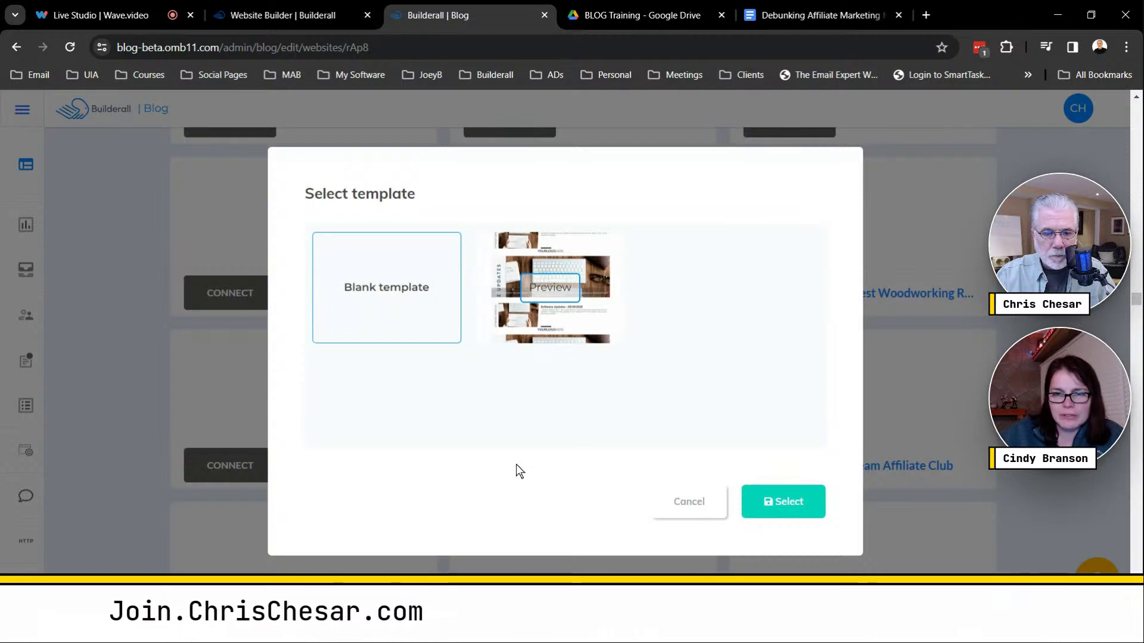
left_click(398, 289)
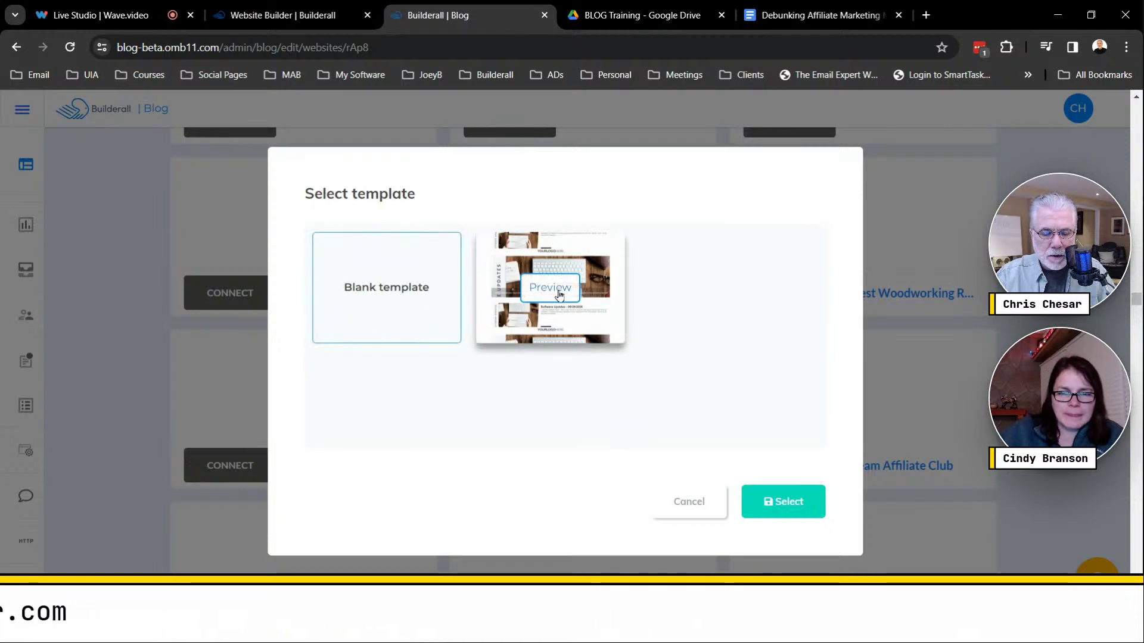
left_click(558, 292)
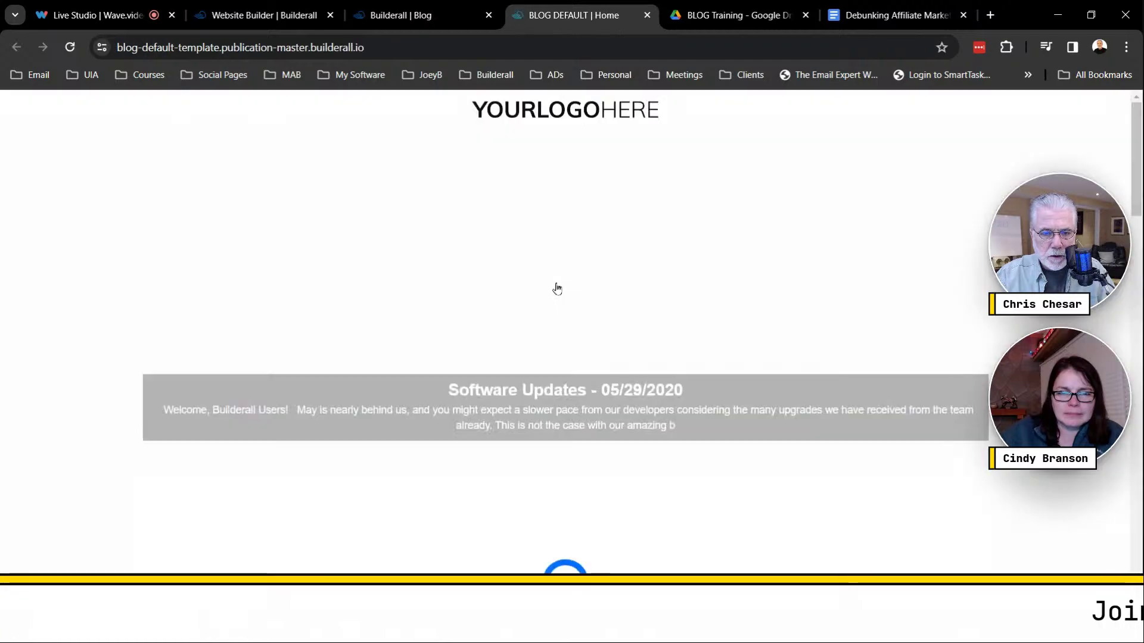
scroll(635, 360, "down", 3)
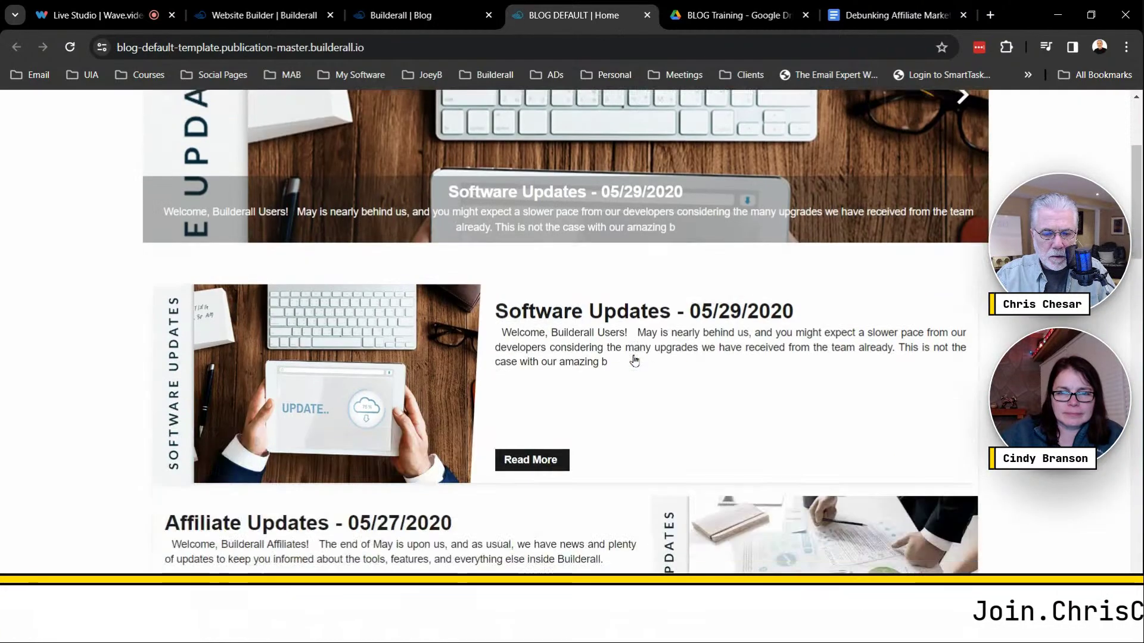
scroll(634, 361, "down", 6)
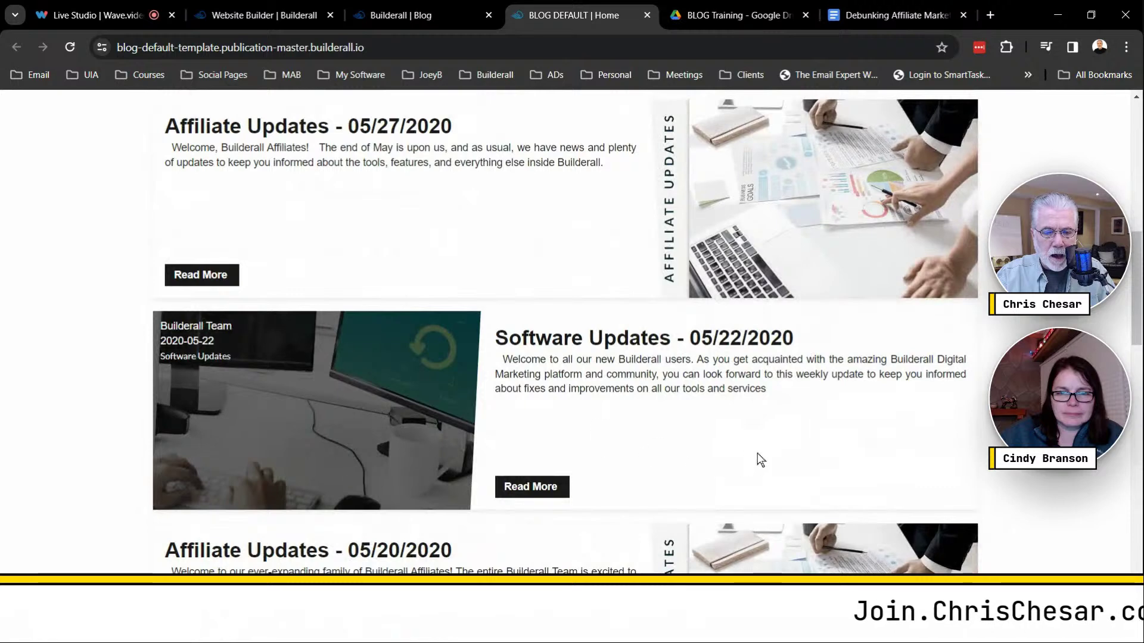
scroll(760, 451, "down", 6)
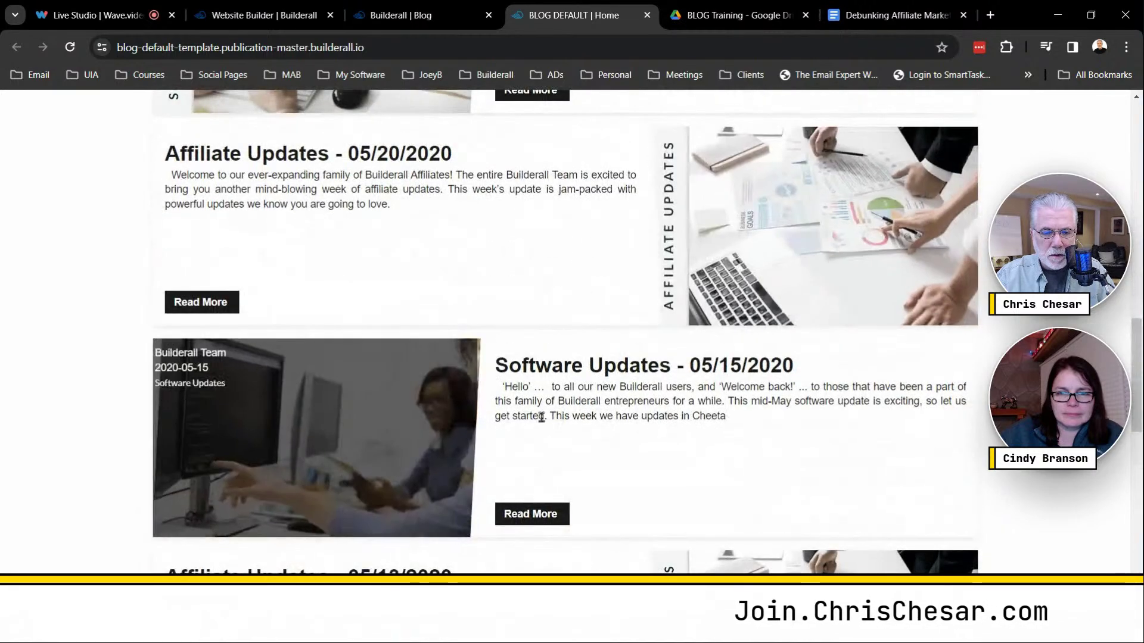
scroll(570, 244, "down", 6)
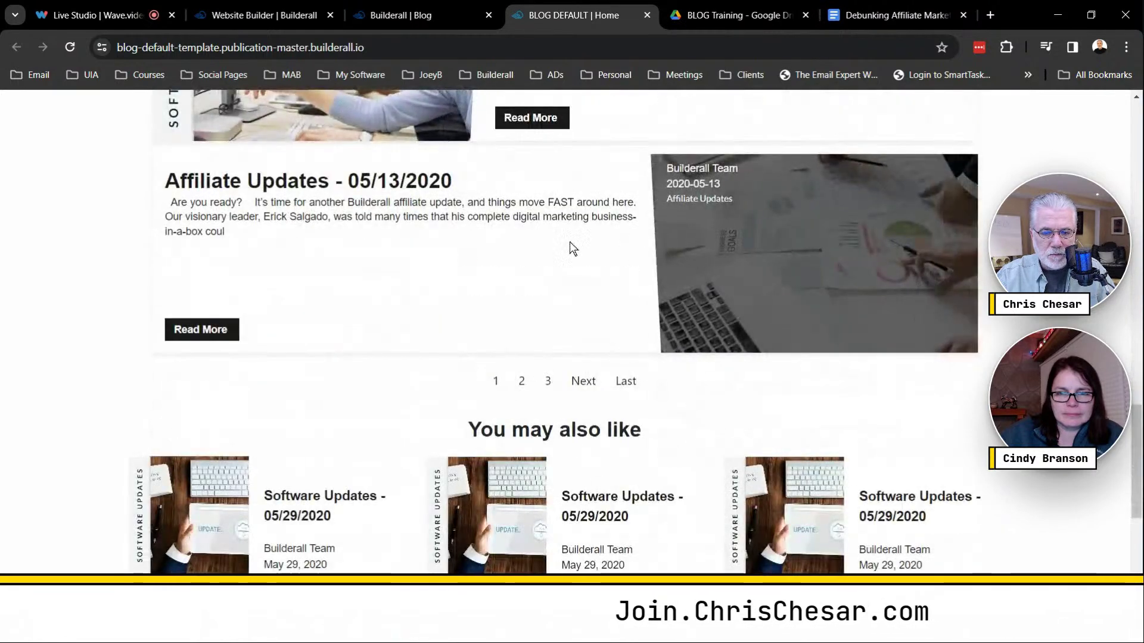
scroll(559, 369, "down", 6)
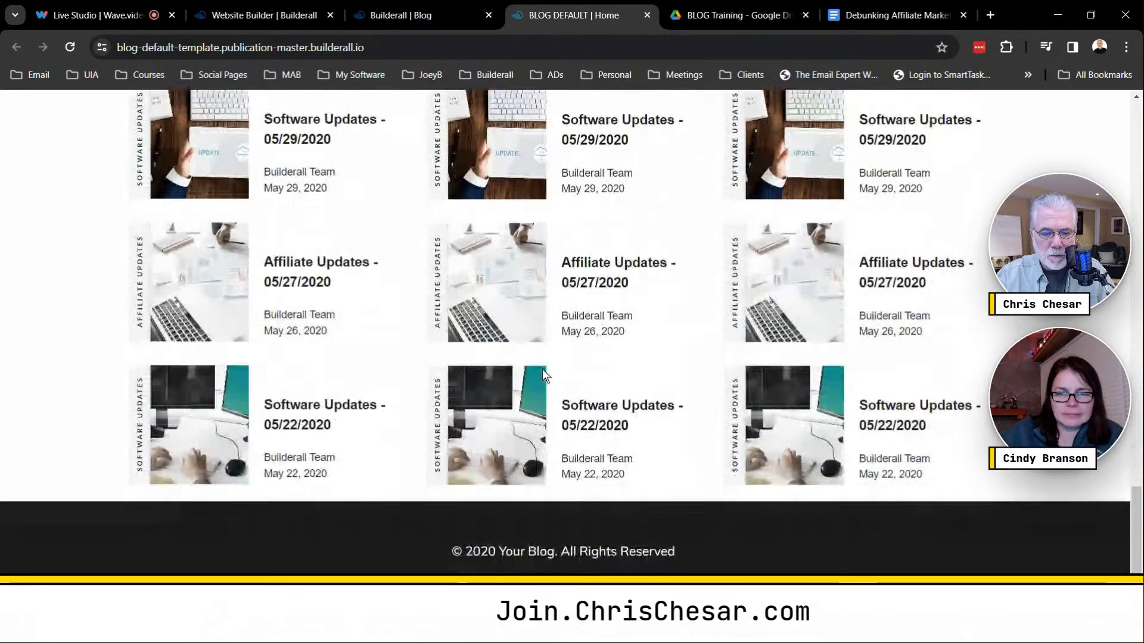
scroll(679, 387, "up", 18)
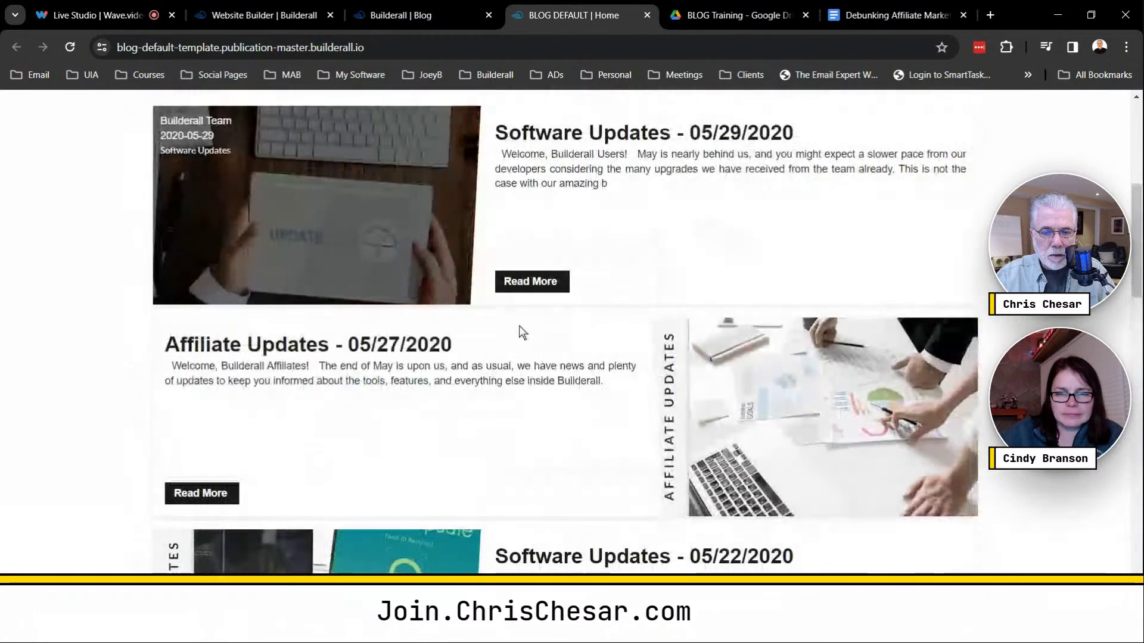
scroll(634, 267, "up", 6)
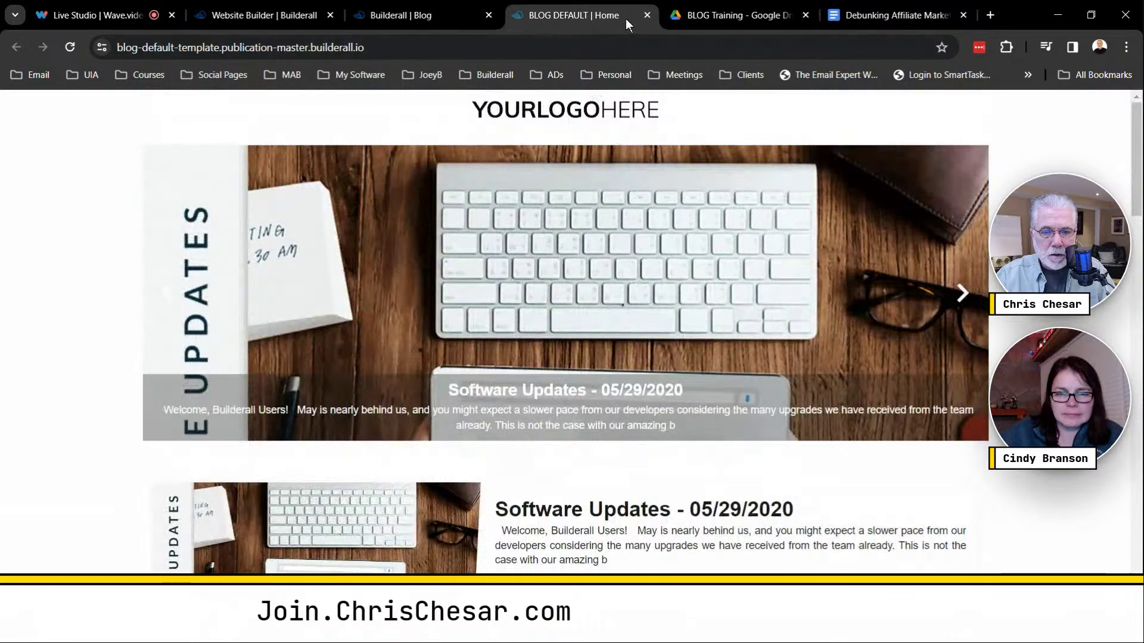
Choose the Blank template and connect Affiliate Fast Pass to the blog.
left_click(649, 16)
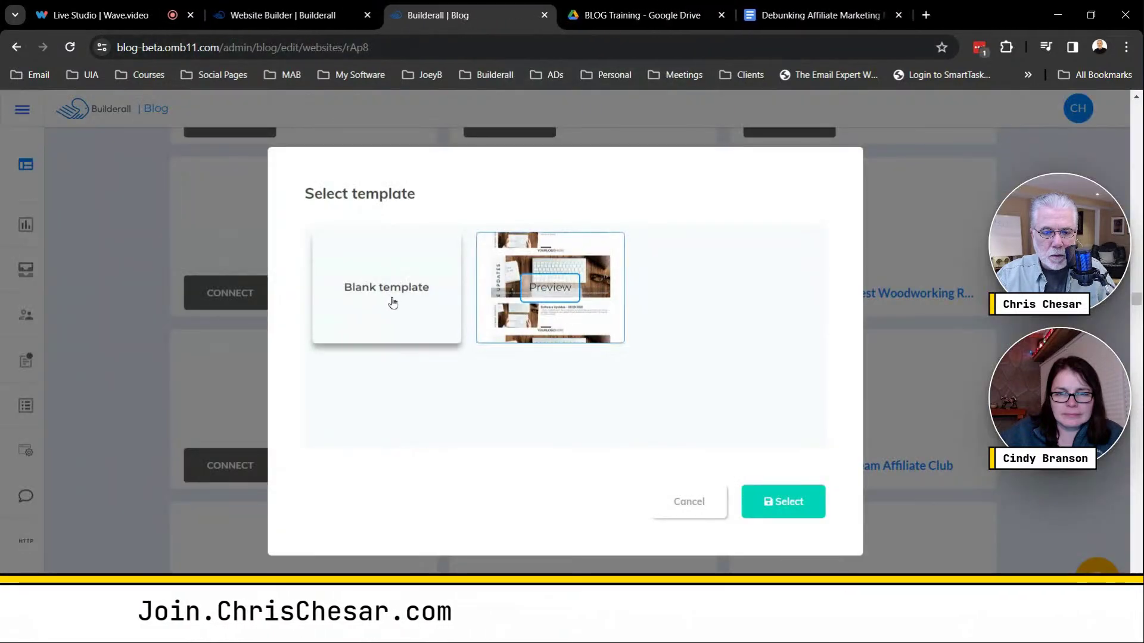
left_click(389, 275)
left_click(793, 505)
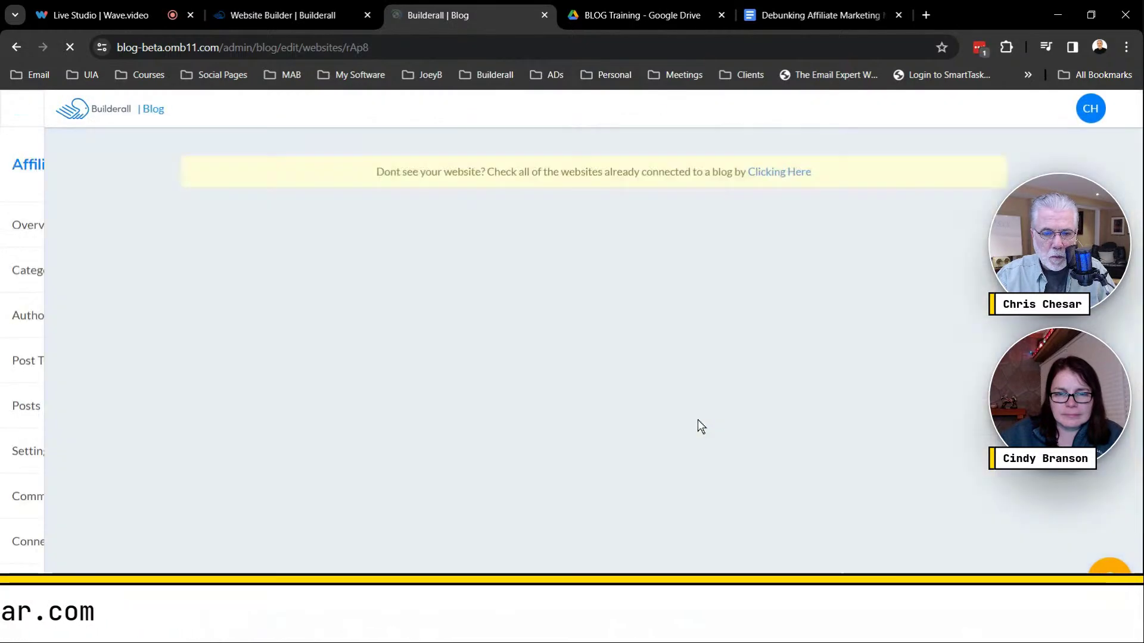
scroll(699, 418, "up", 10)
scroll(699, 417, "up", 10)
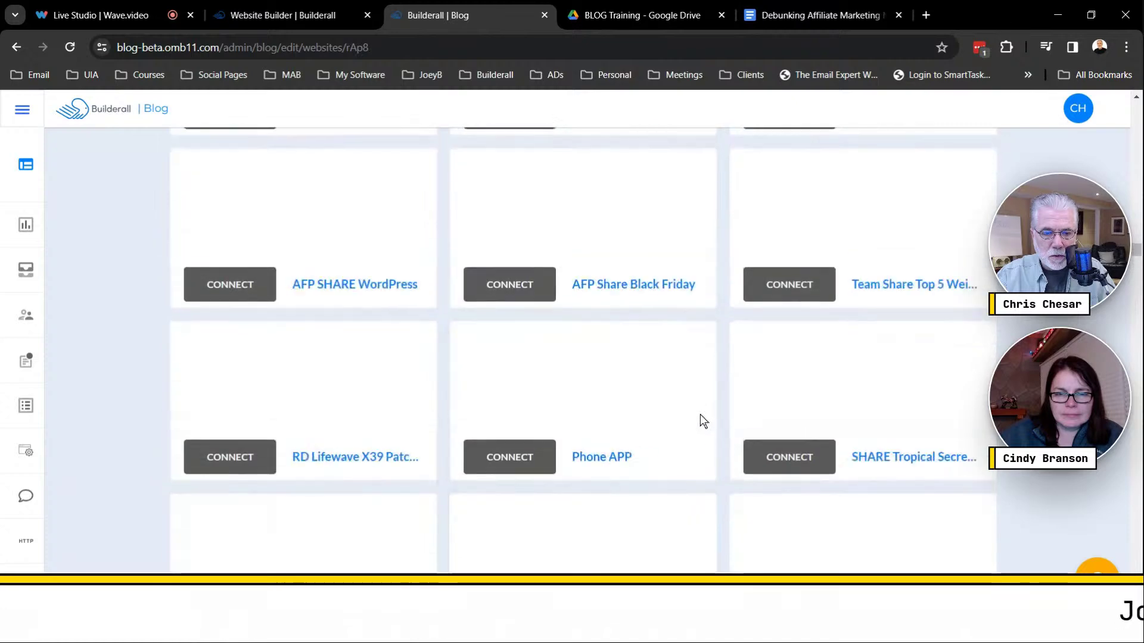
scroll(702, 412, "up", 6)
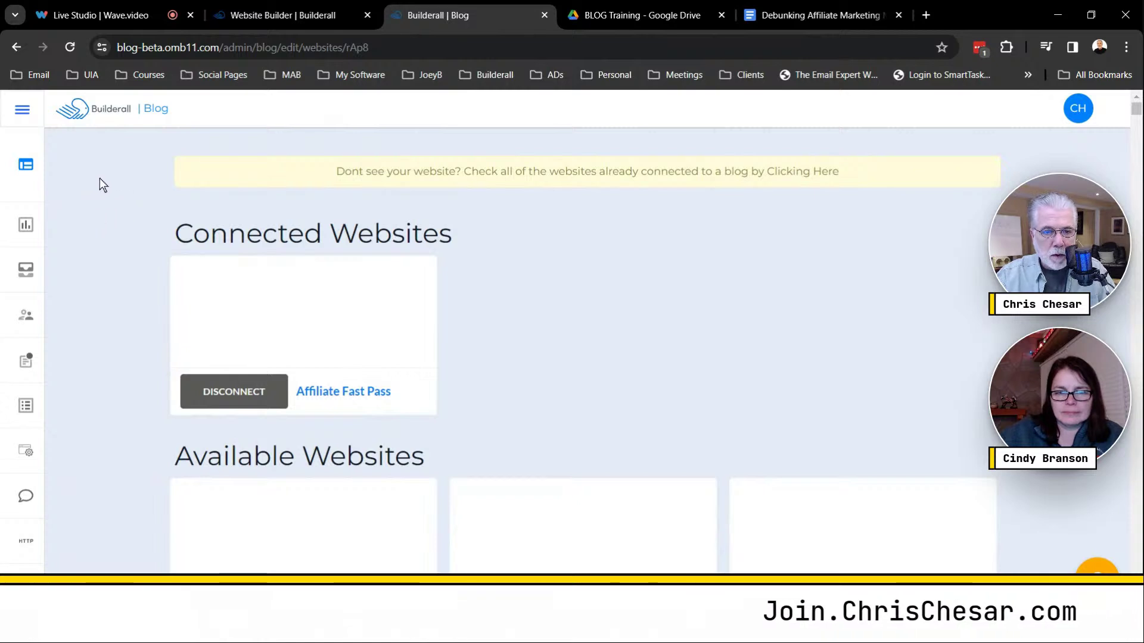
Reload the Affiliate Fast Pass page list to show the new BLOG feed and post pages, at 100% zoom.
left_click(302, 15)
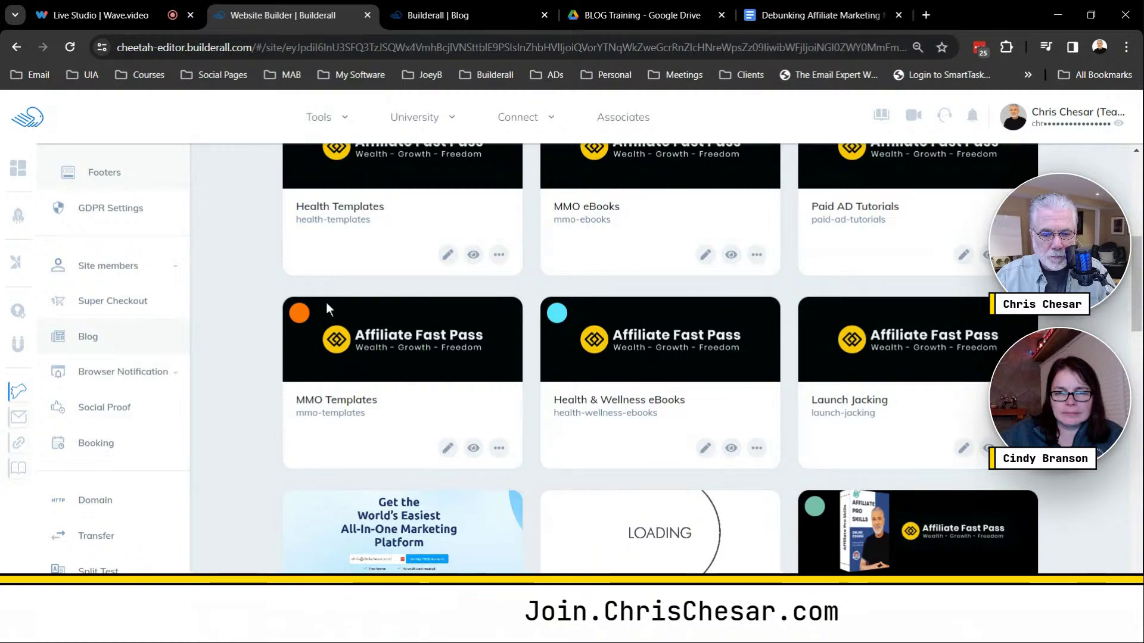
scroll(327, 308, "up", 7)
scroll(417, 340, "down", 2)
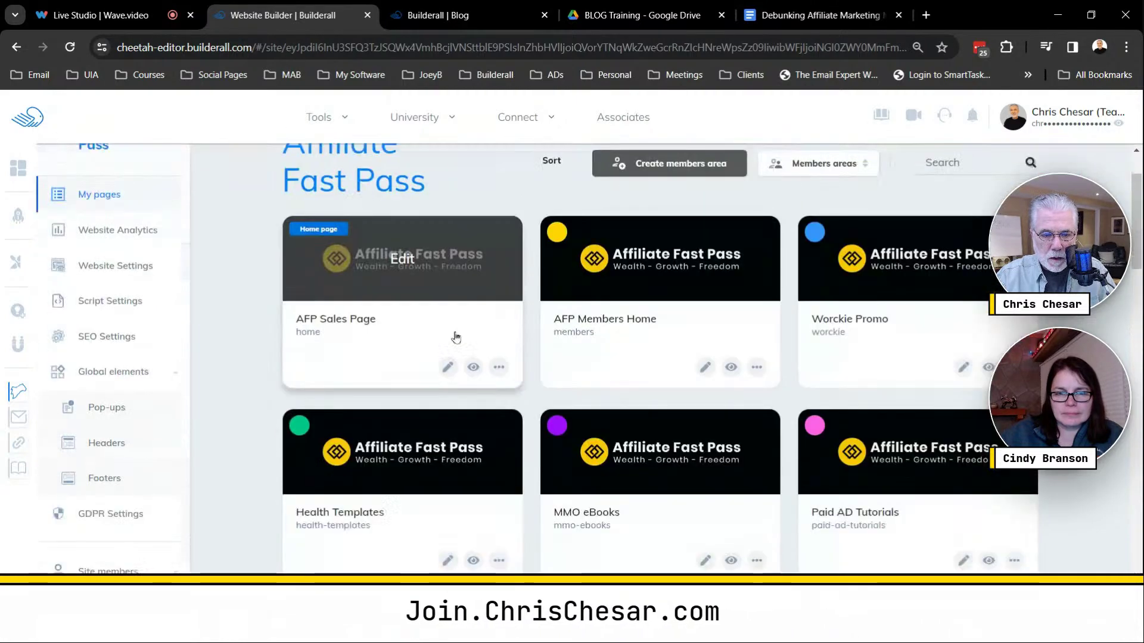
scroll(455, 337, "down", 20)
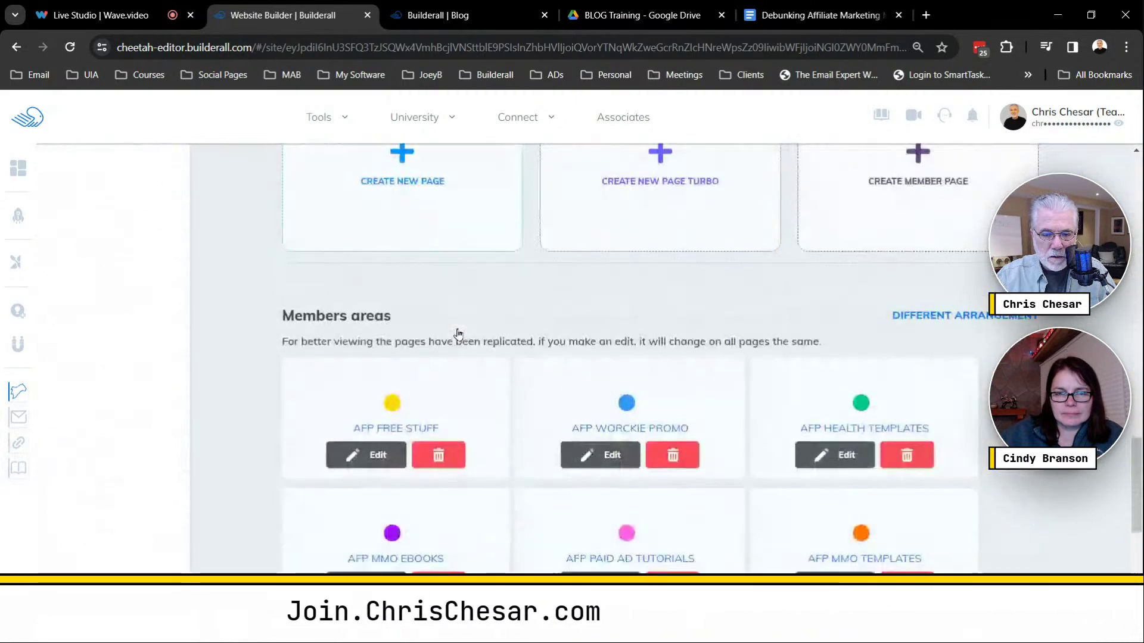
scroll(455, 332, "up", 20)
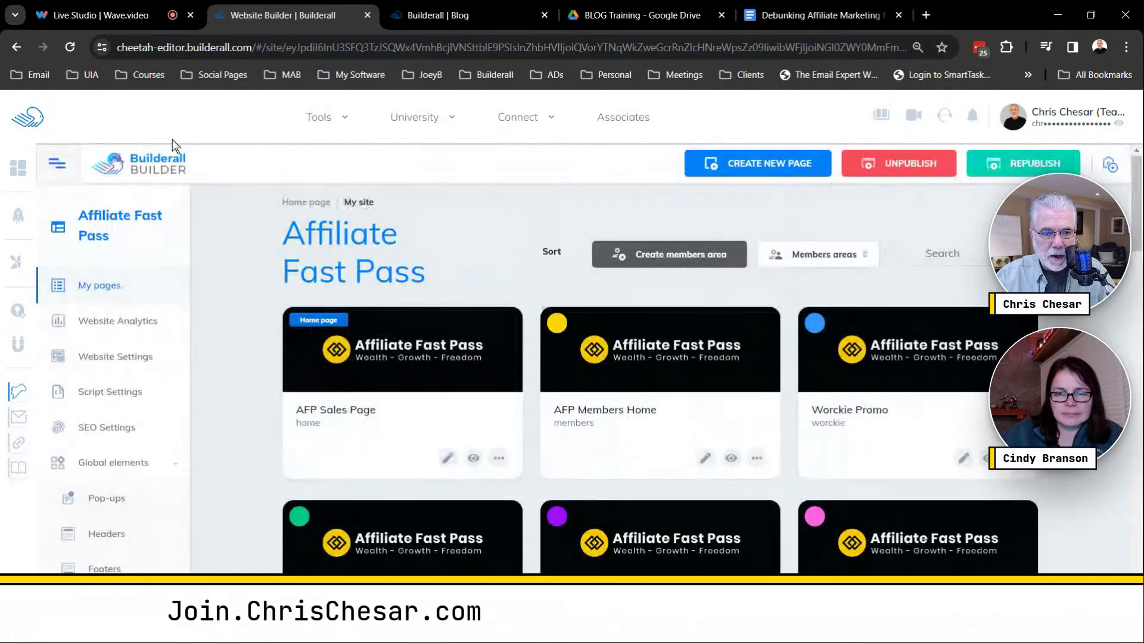
left_click(70, 47)
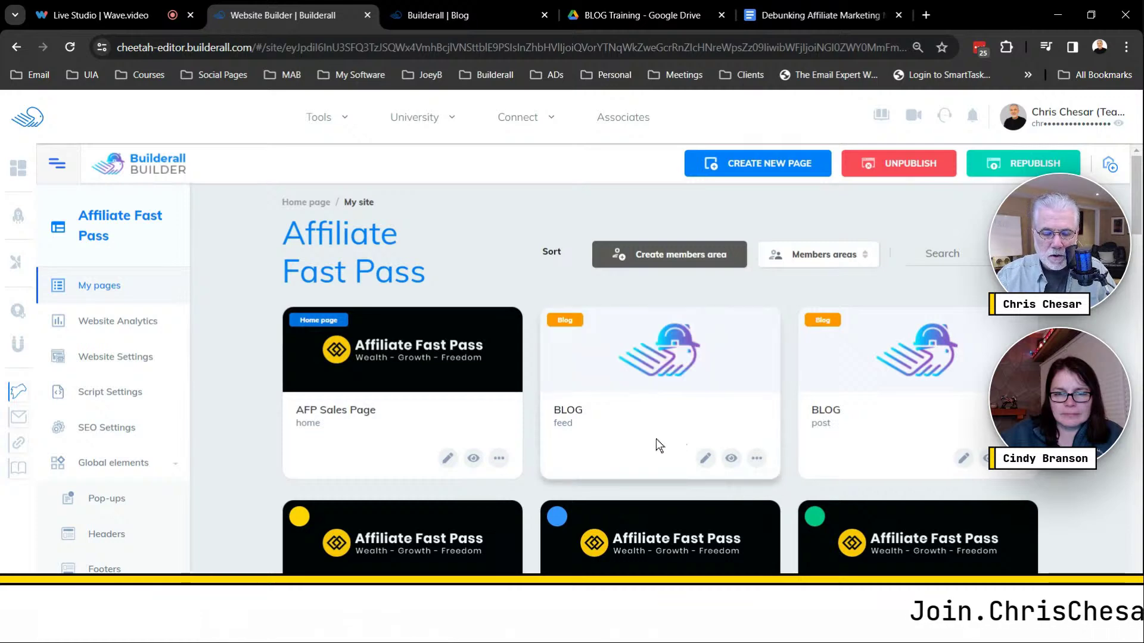
key("ctrl+plus")
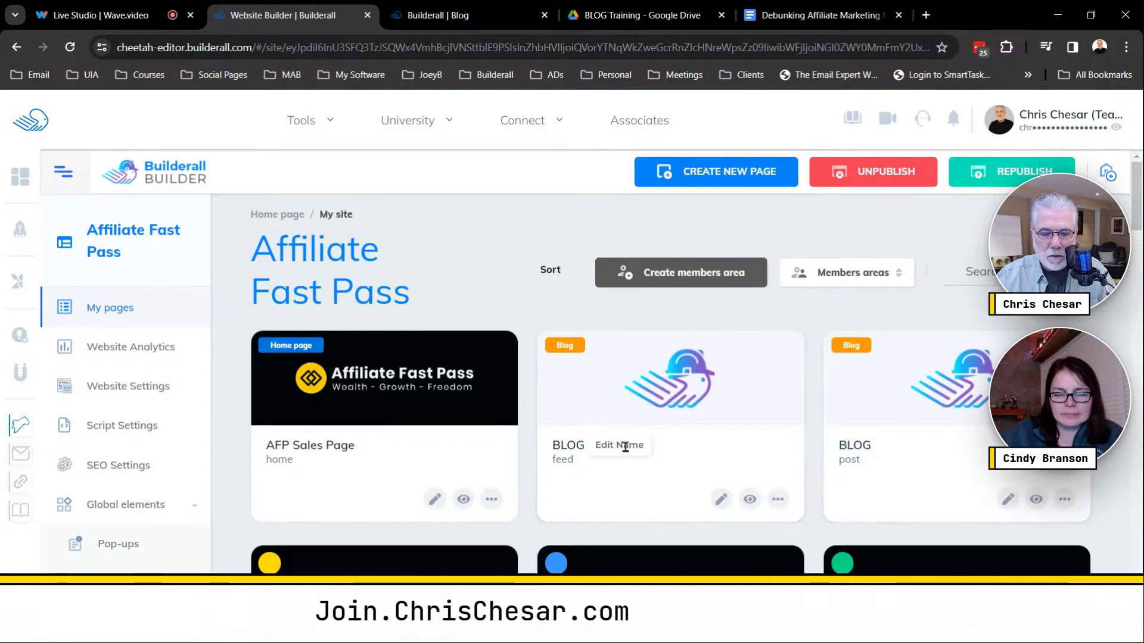
Open the BLOG feed page's settings and rename it 'BLOG Feed'.
left_click(570, 447)
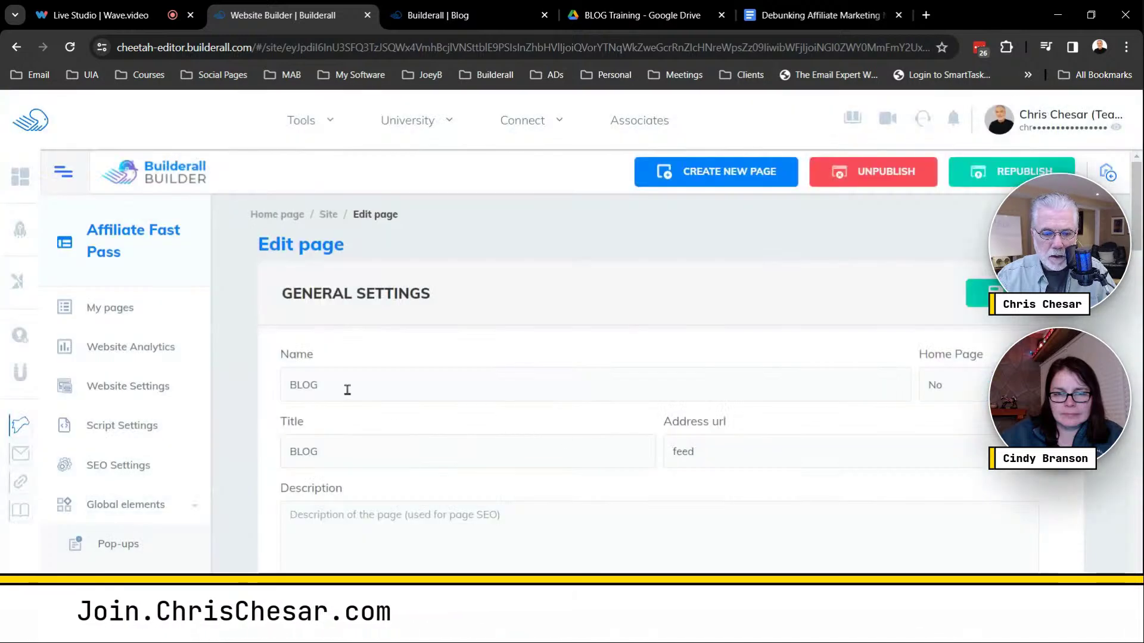
left_click(351, 381)
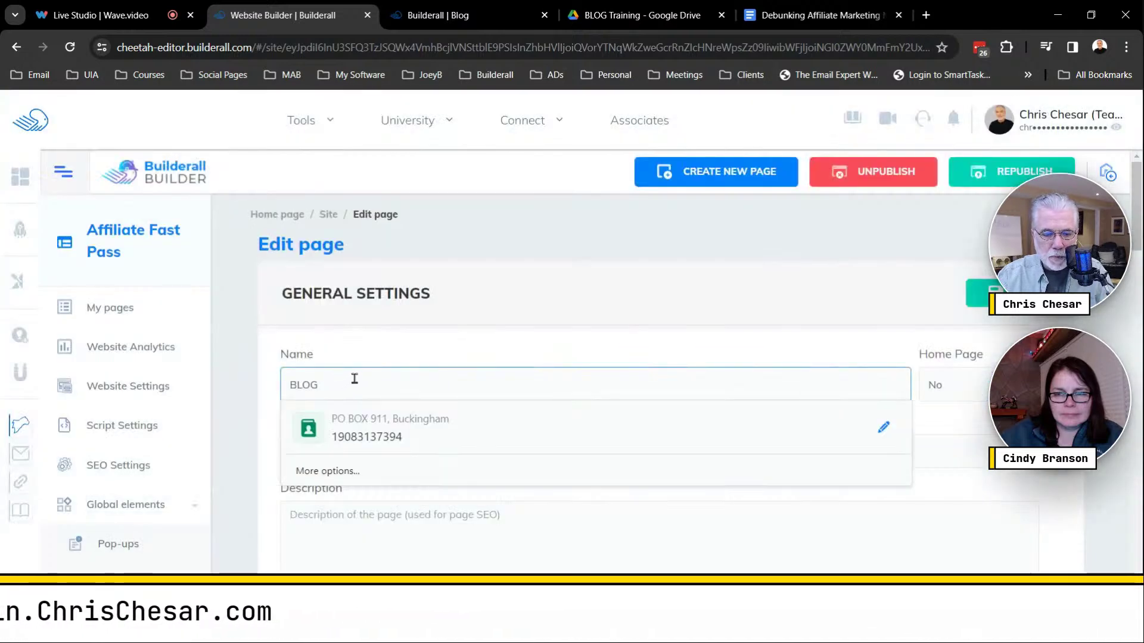
type("Feed")
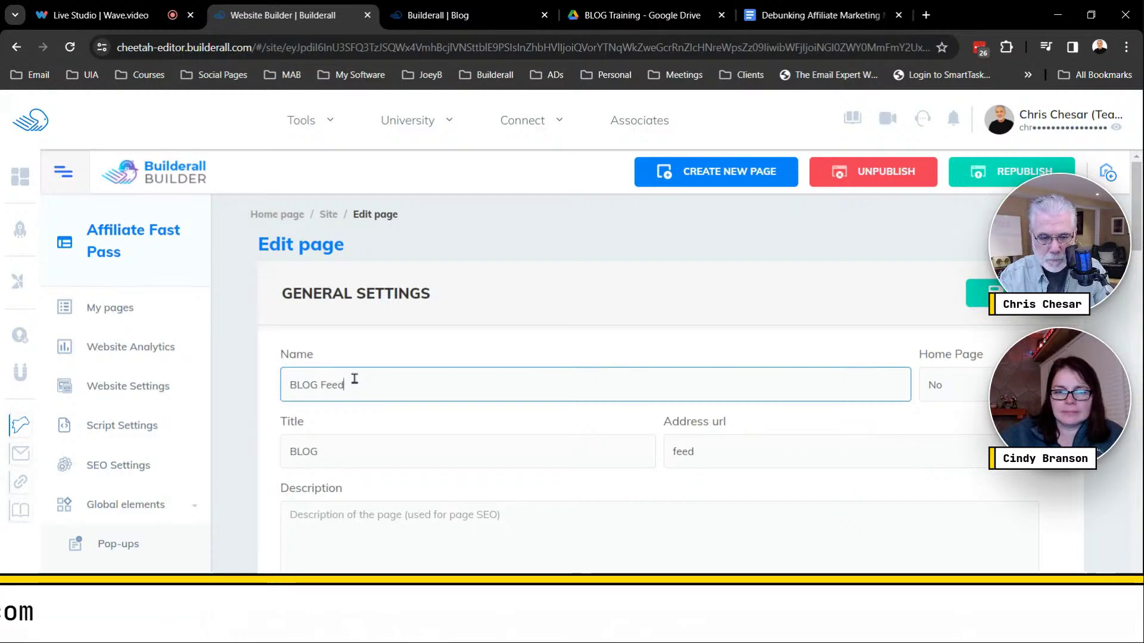
left_click_drag(344, 383, 276, 387)
key("ctrl+c")
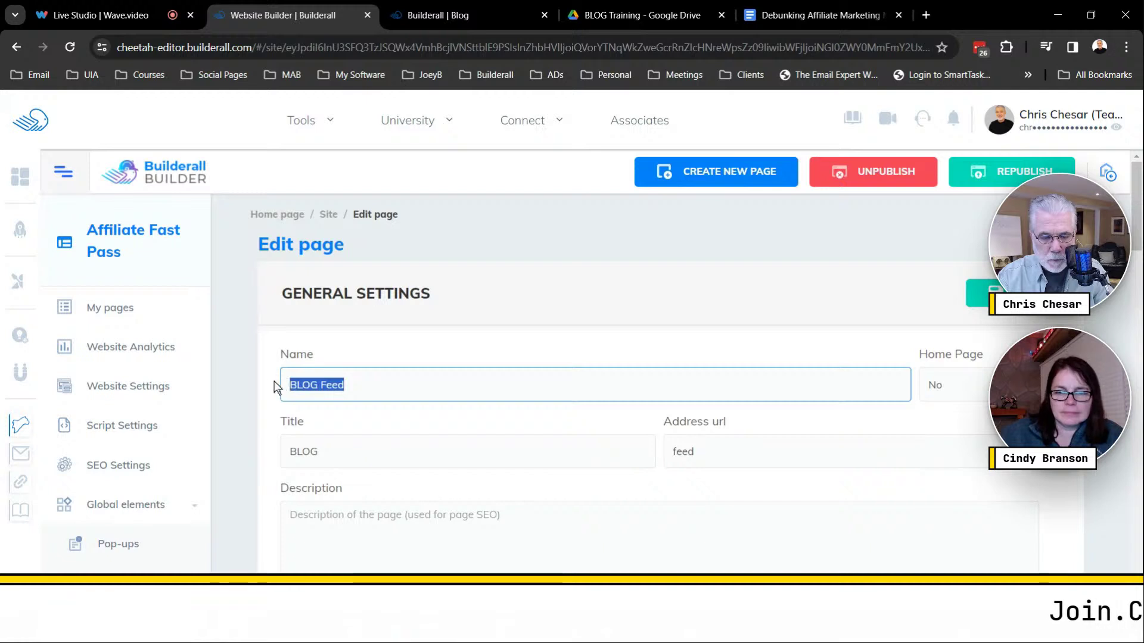
Paste 'BLOG Feed' into the page's title and description fields.
left_click(317, 453)
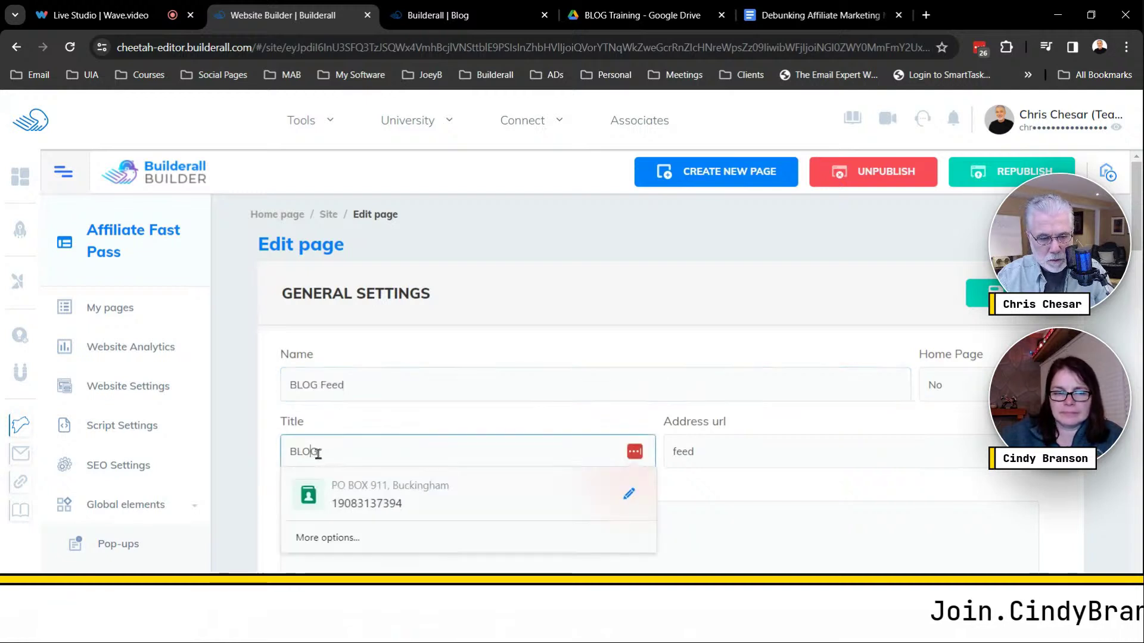
key("ctrl+v")
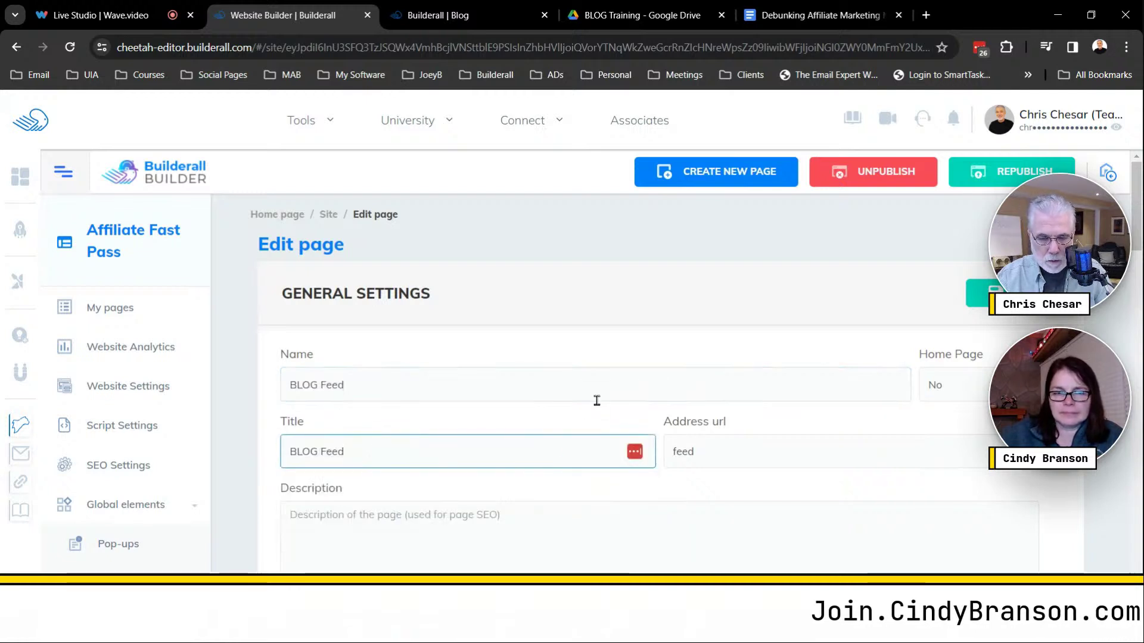
scroll(596, 399, "down", 3)
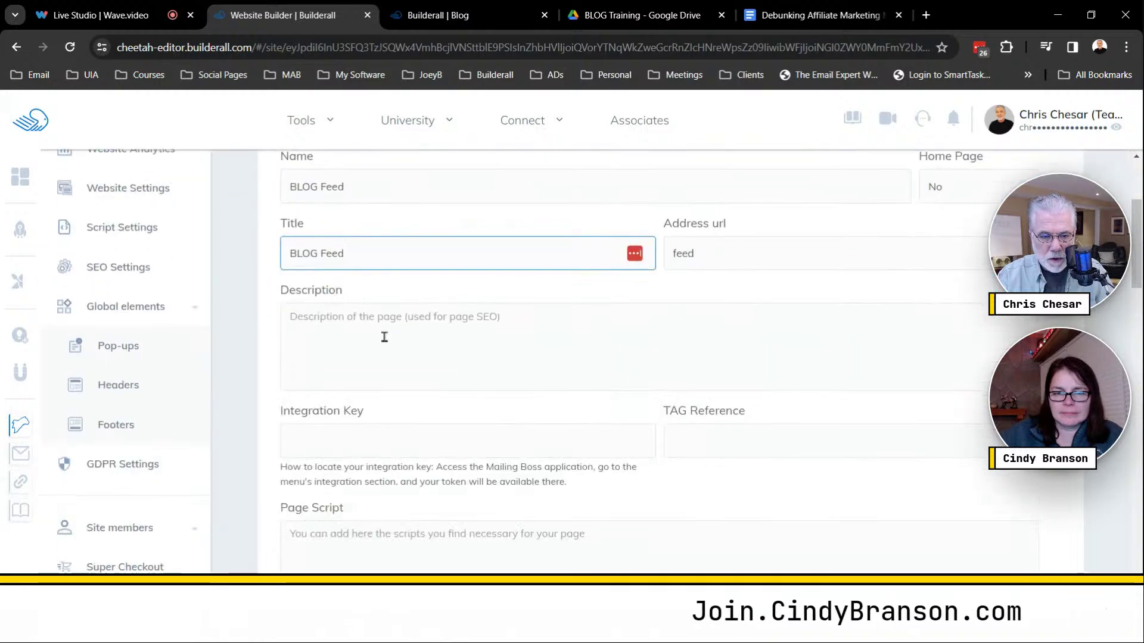
left_click(325, 315)
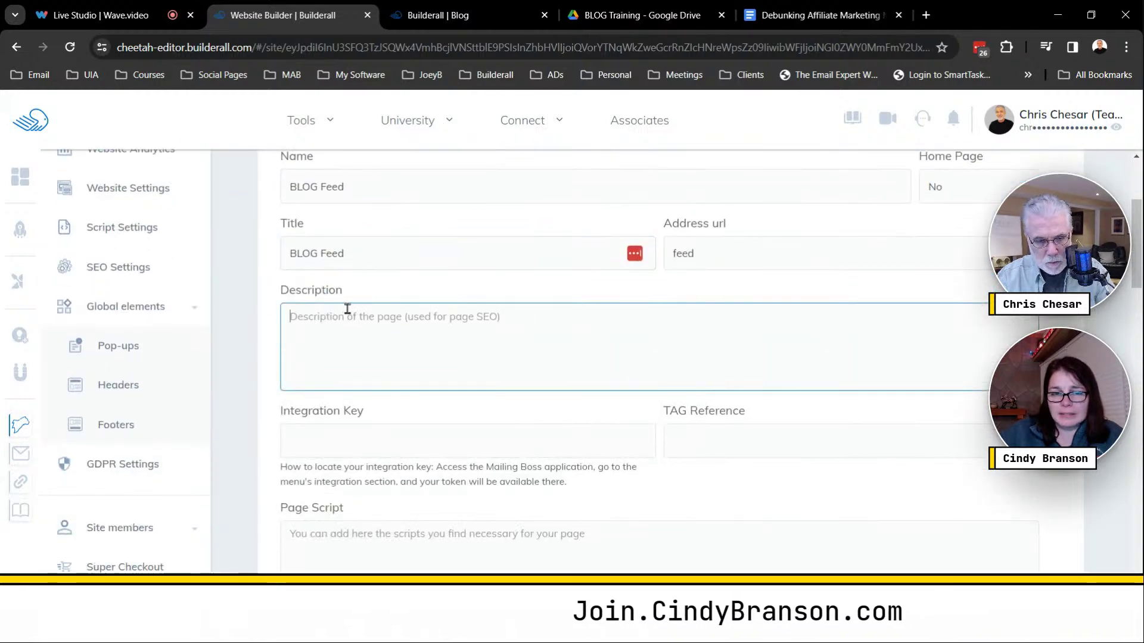
key("ctrl+v")
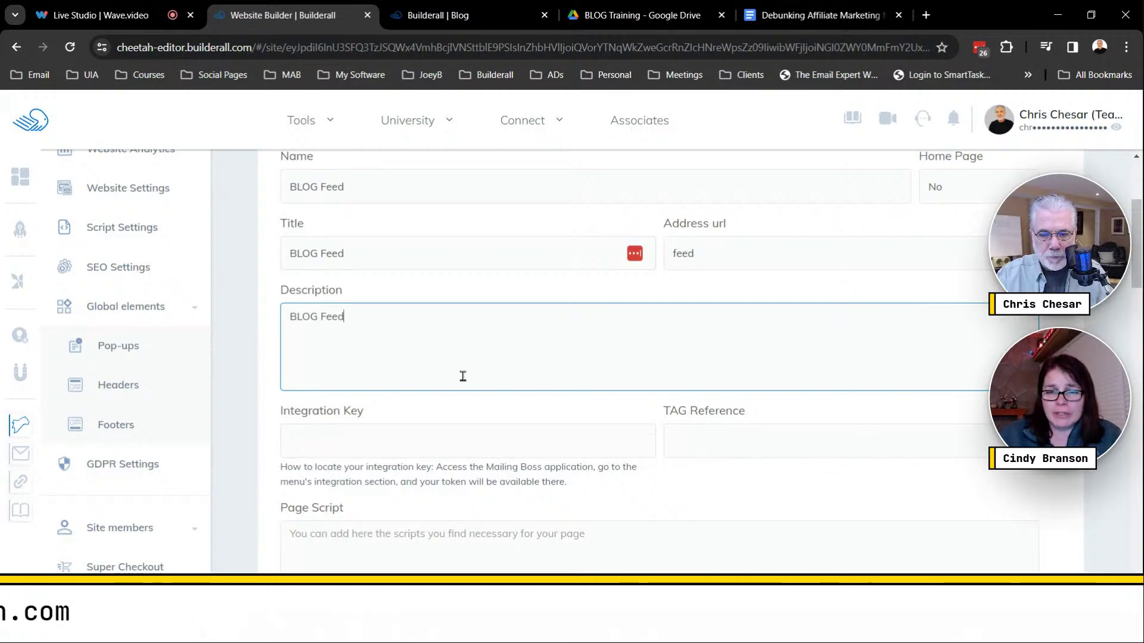
scroll(463, 376, "down", 15)
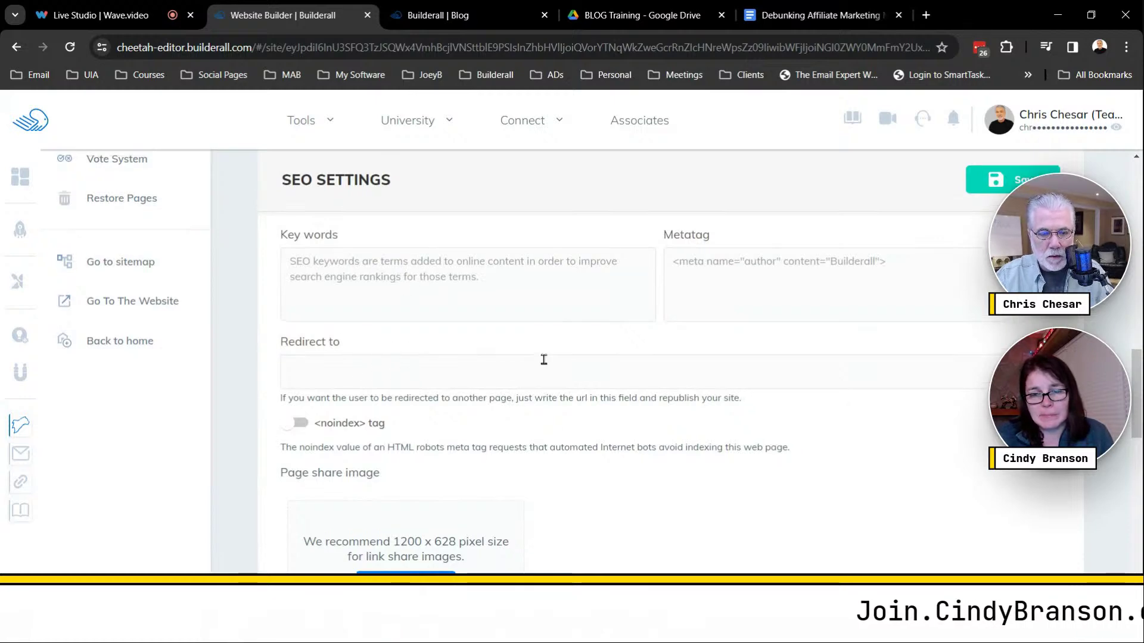
scroll(542, 361, "up", 18)
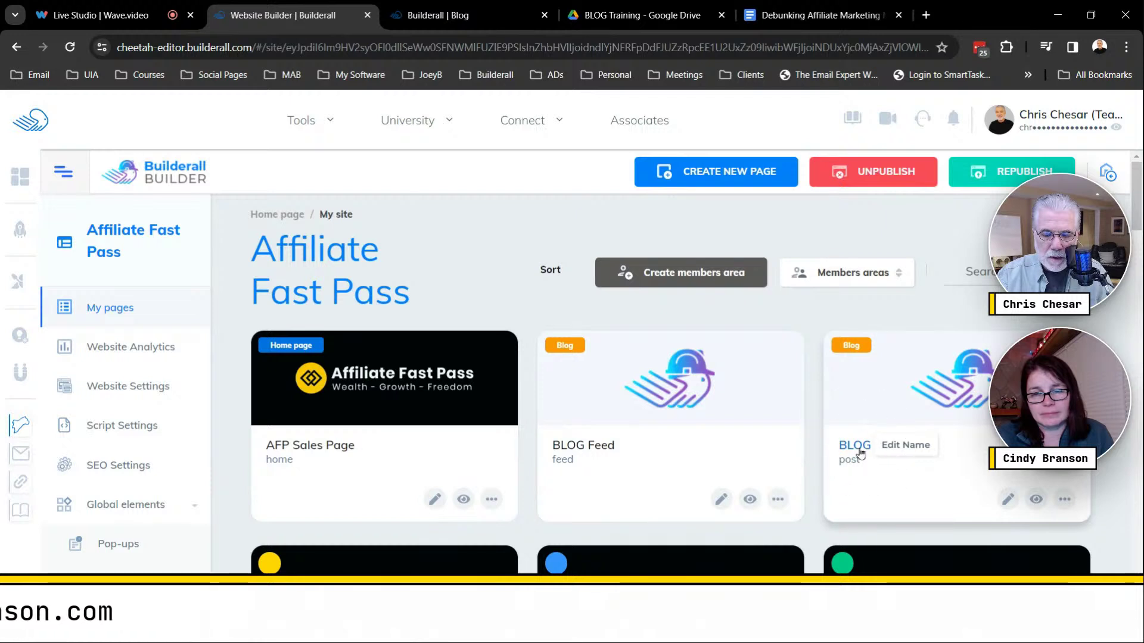
Open the BLOG post page's settings and rename it 'BLOG Post'.
left_click(1065, 499)
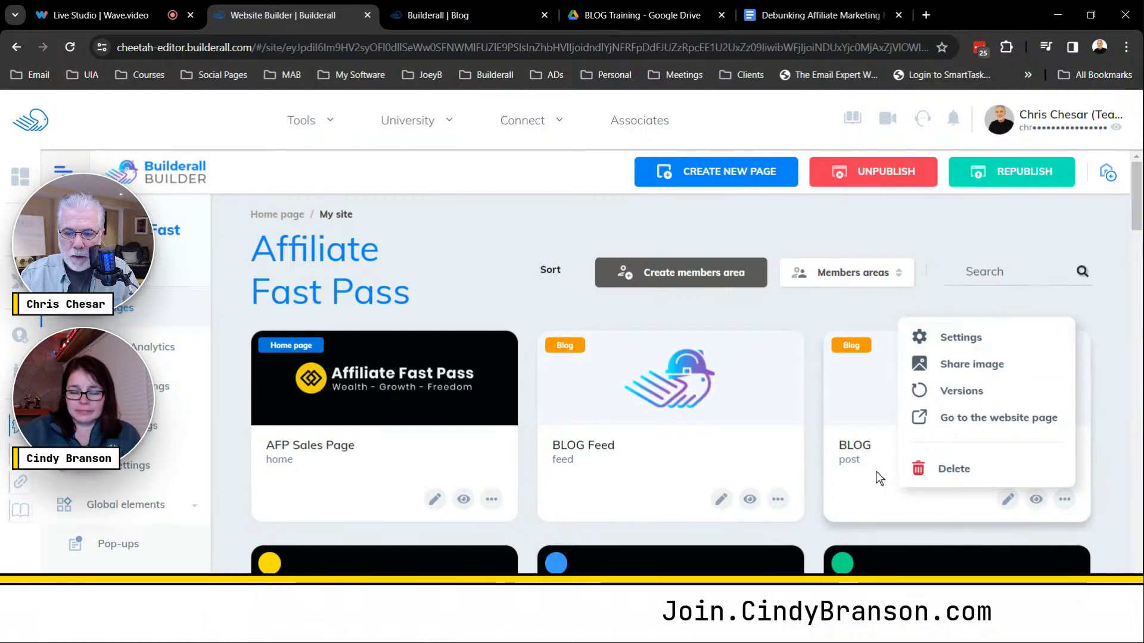
left_click(852, 459)
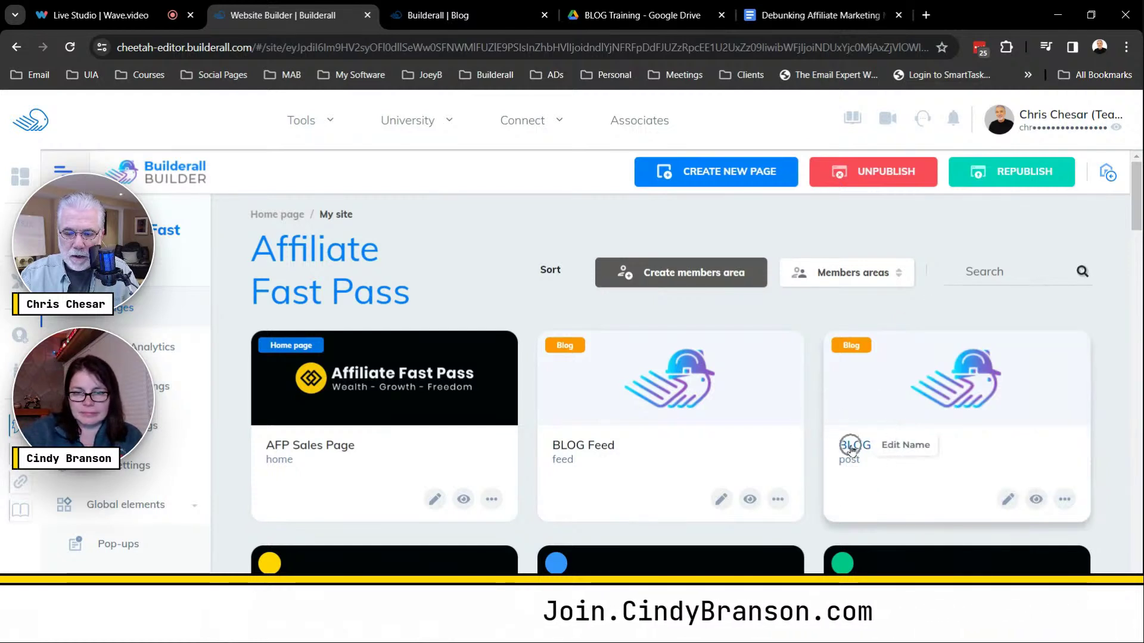
left_click(852, 448)
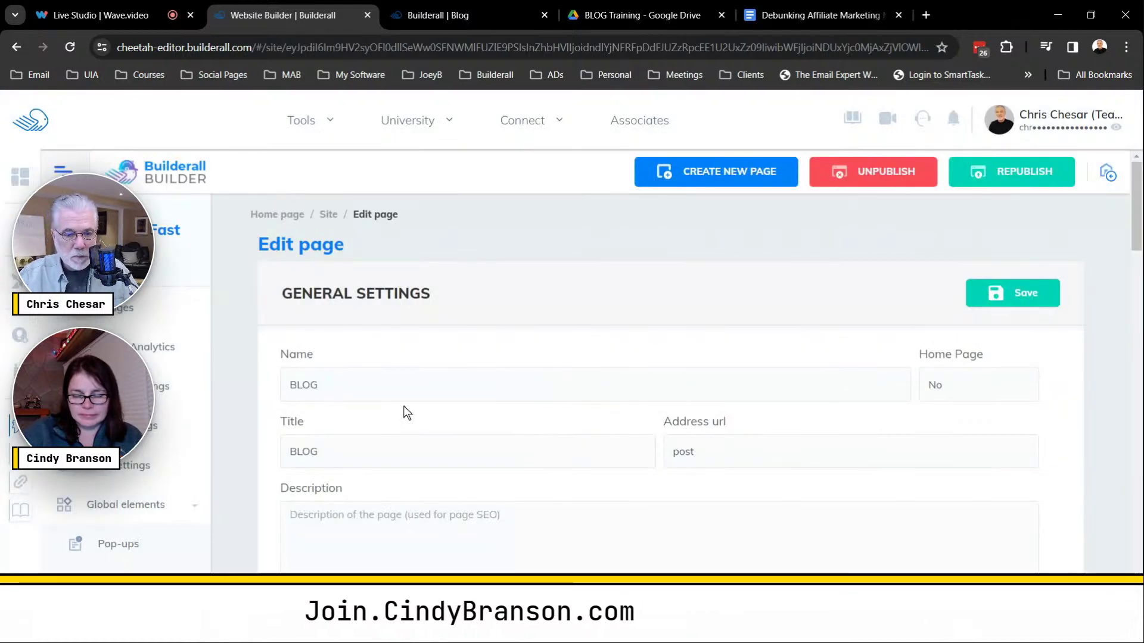
left_click(350, 383)
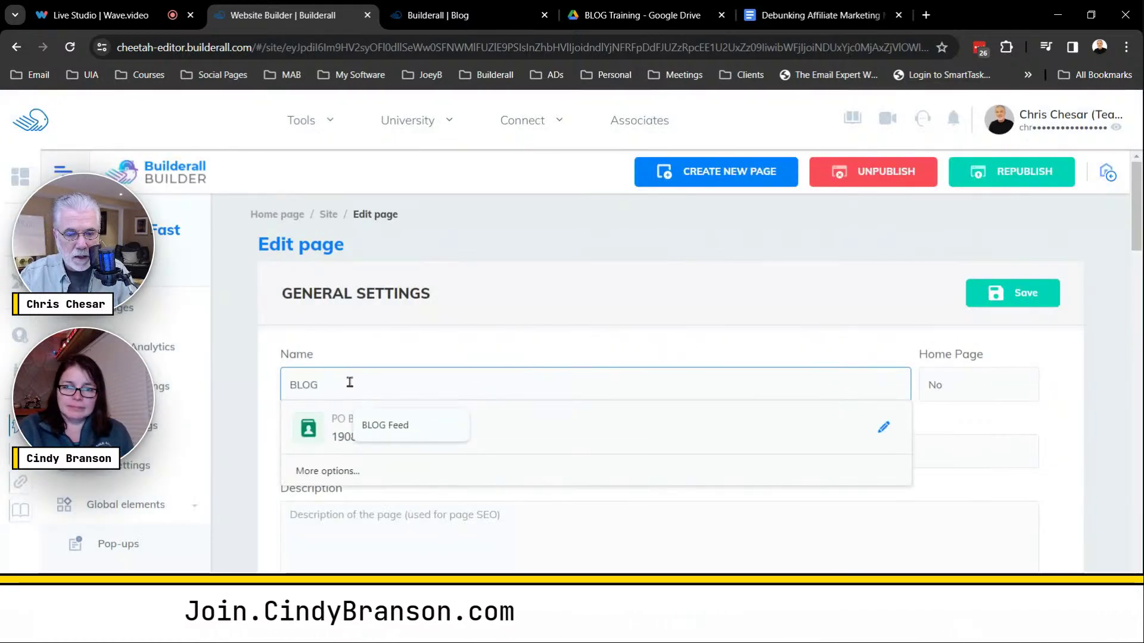
type("Post")
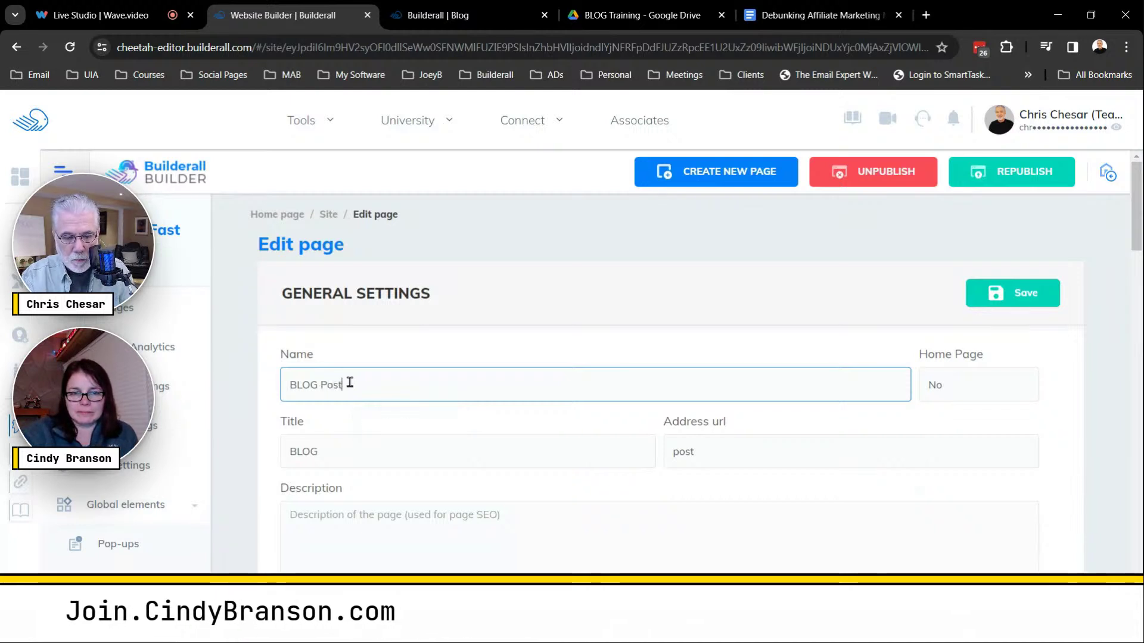
left_click_drag(350, 384, 264, 395)
key("ctrl+c")
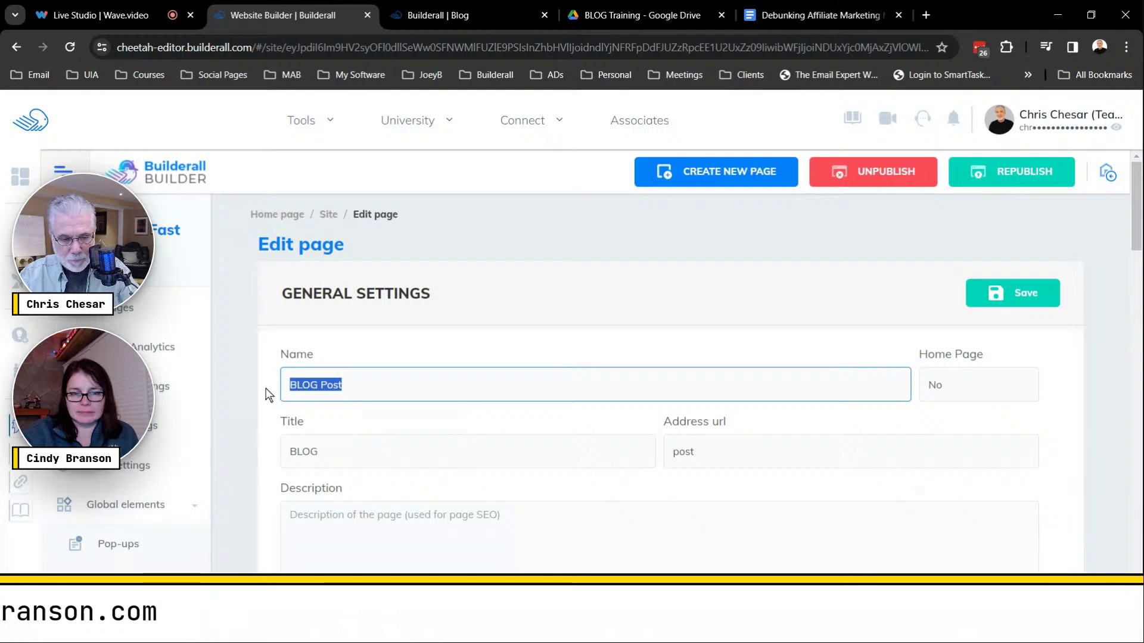
Paste 'BLOG Post' as the title and description, then save the settings.
left_click(318, 452)
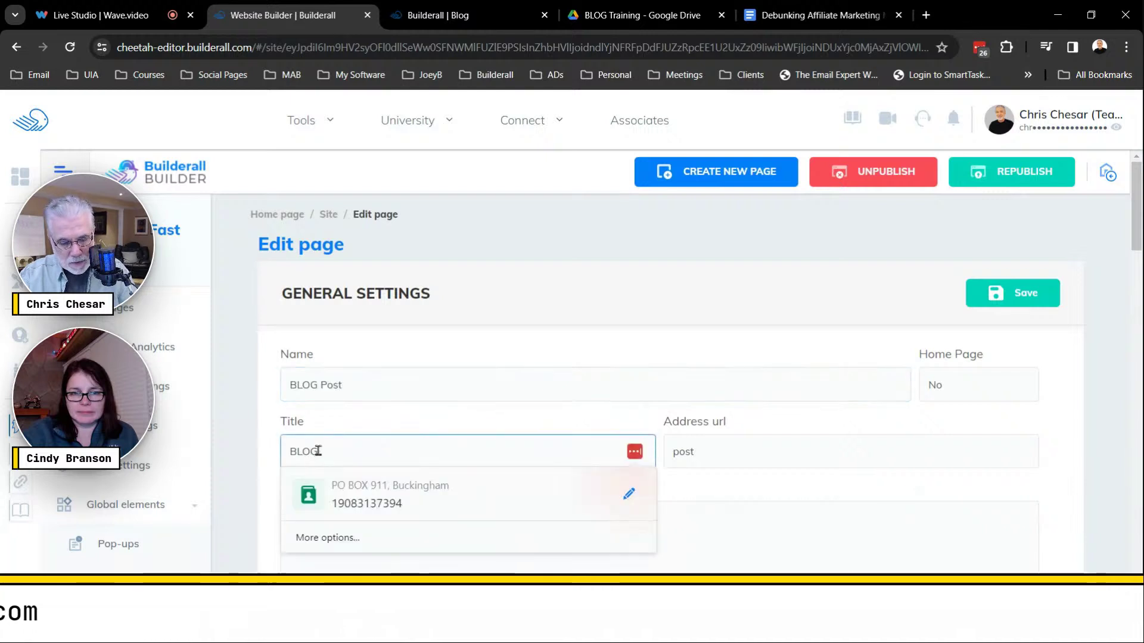
key("ctrl+v")
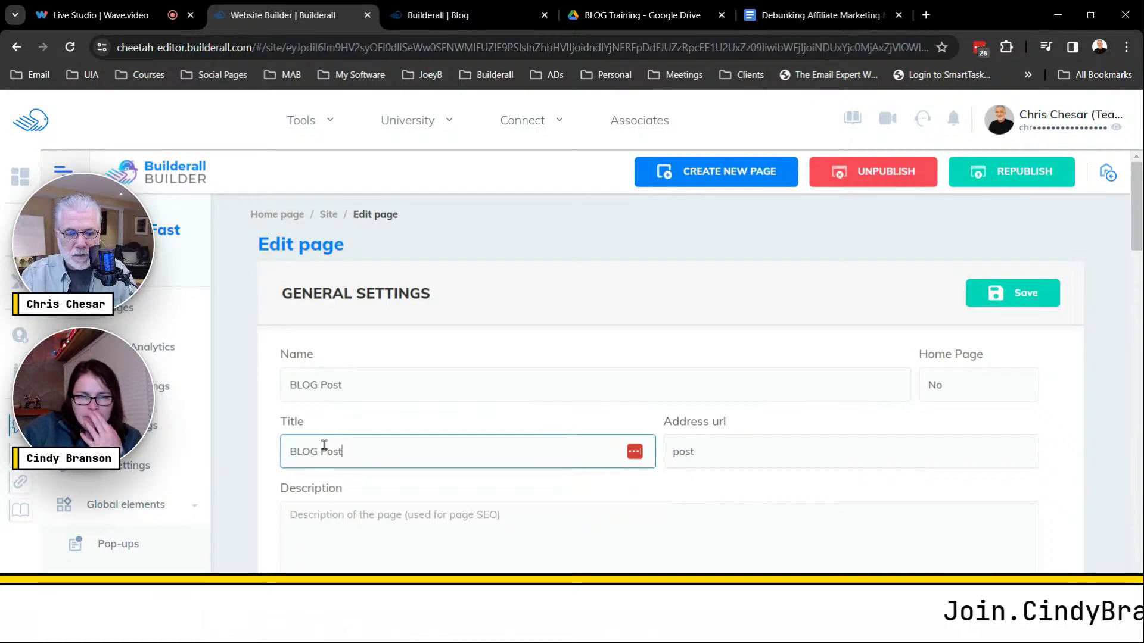
left_click(310, 514)
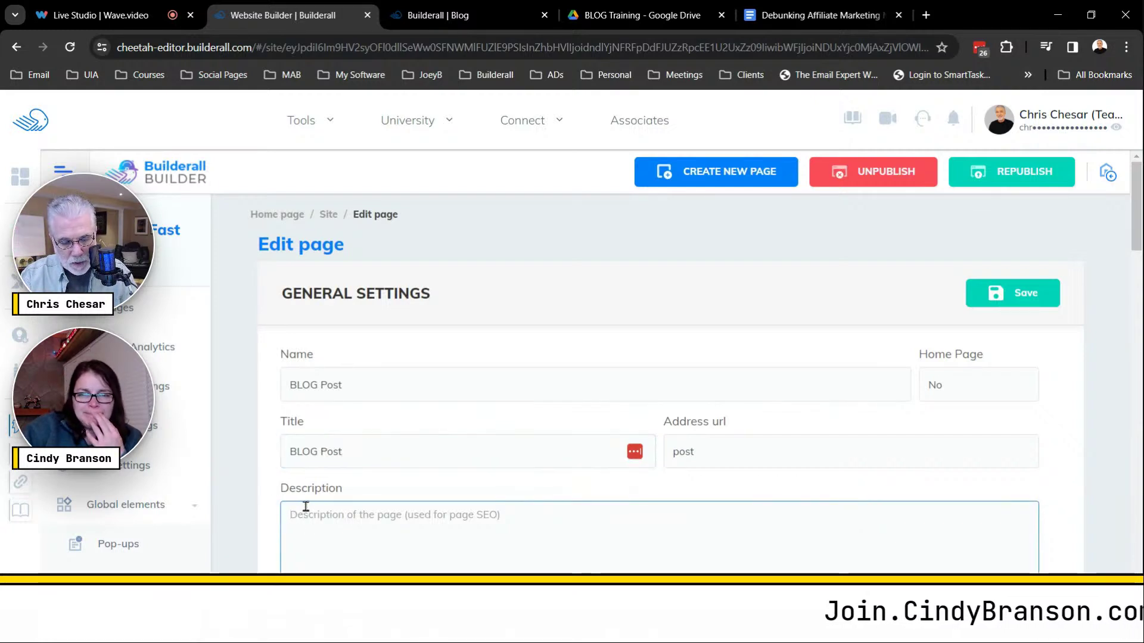
key("ctrl+v")
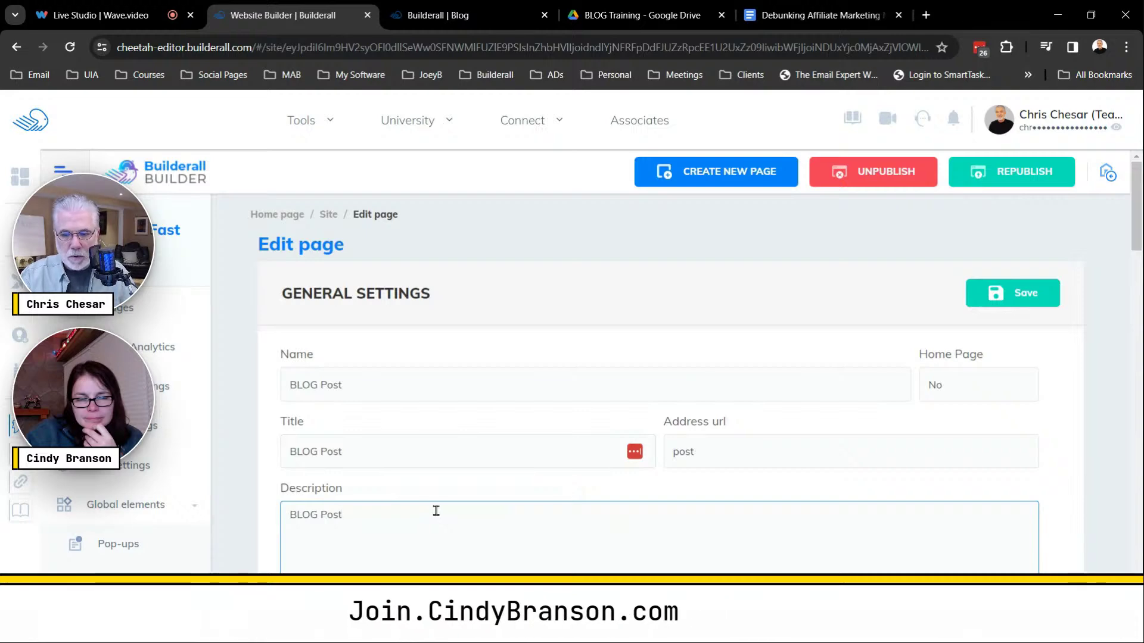
scroll(444, 516, "down", 1)
scroll(448, 517, "down", 3)
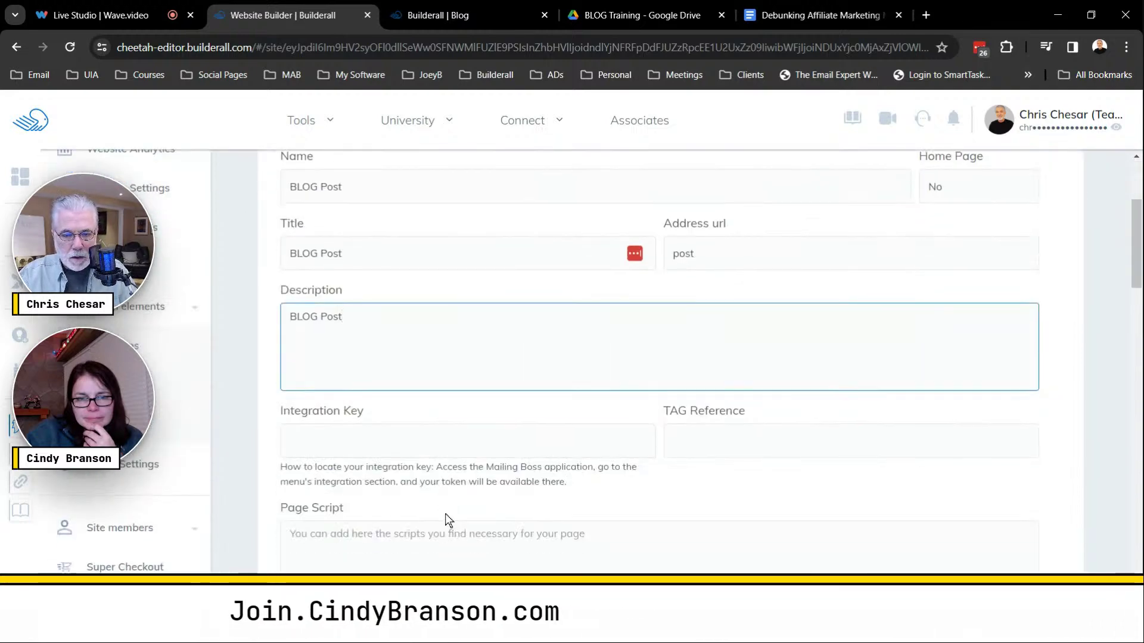
scroll(447, 503, "up", 4)
left_click(1001, 295)
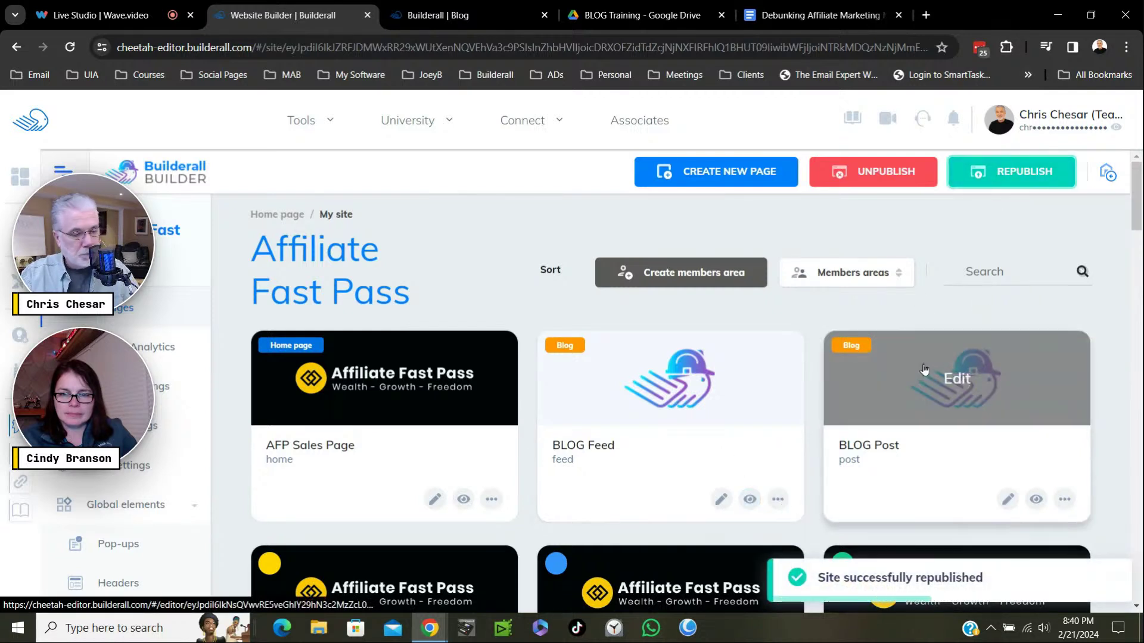
Preview the live BLOG Feed page and close the 'Not Ready To Join' popup.
left_click(750, 499)
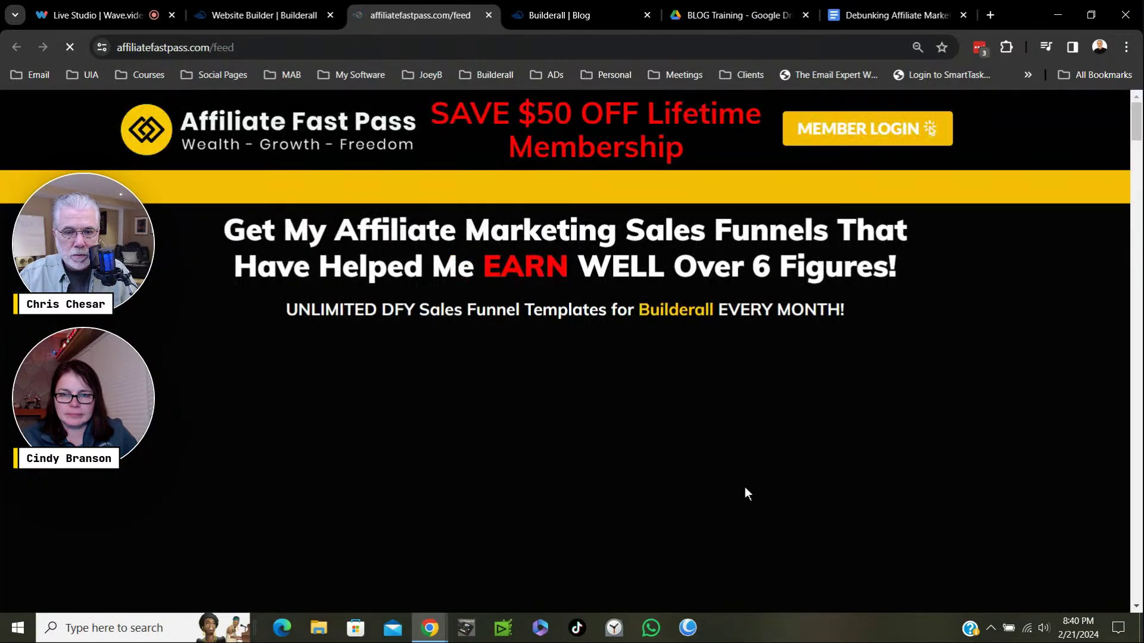
mouse_move(103, 63)
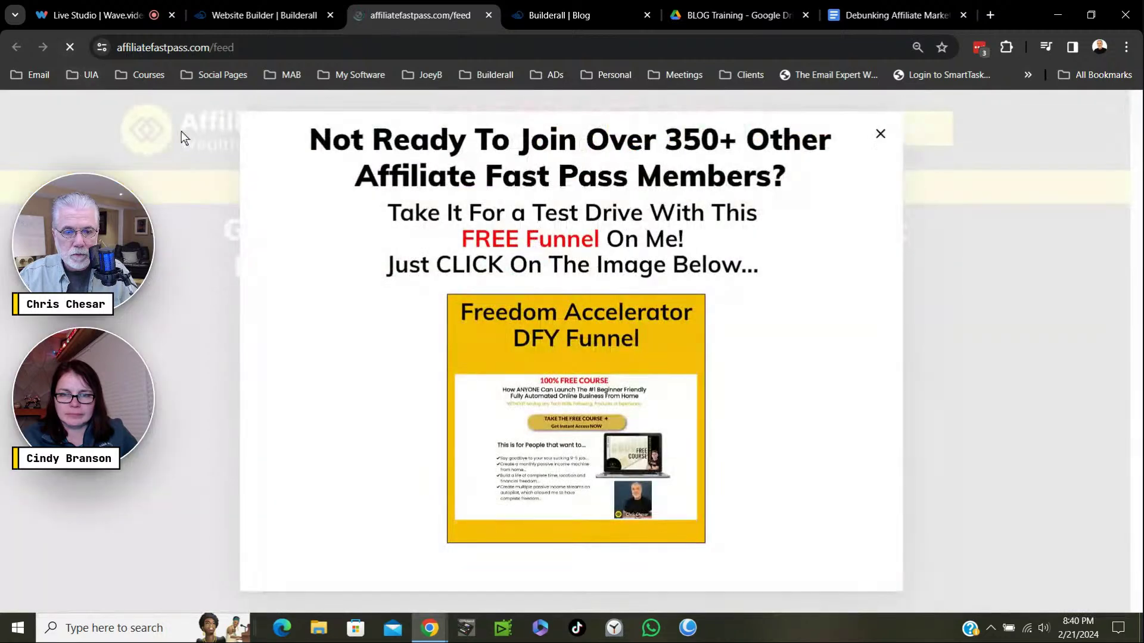
left_click(883, 136)
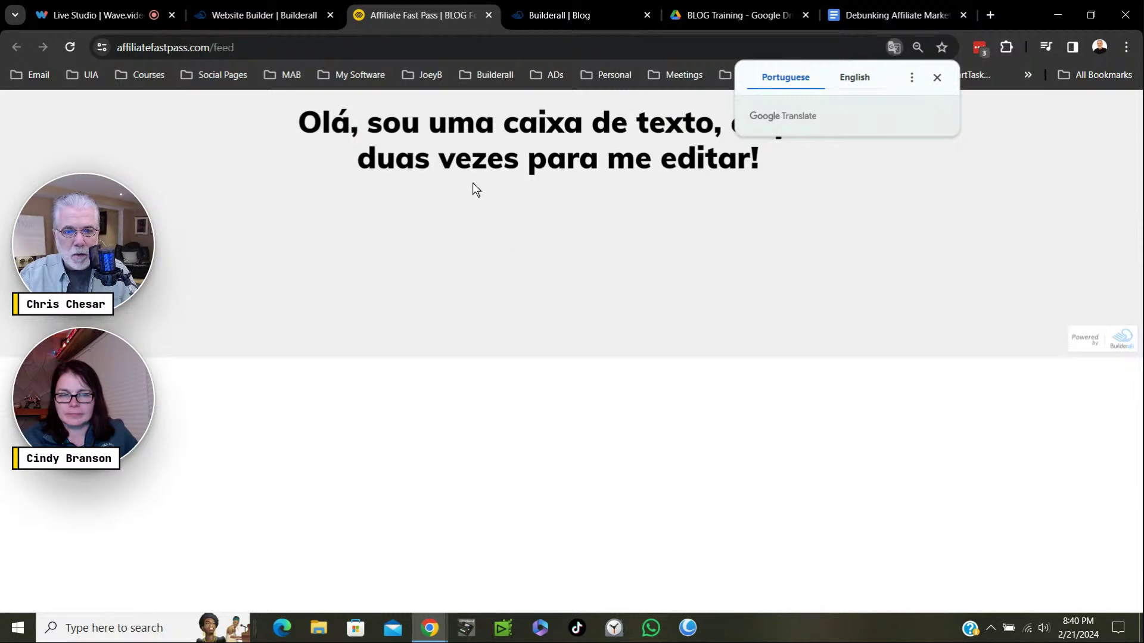
Close the affiliatefastpass.com/feed tab and open the BLOG Feed page in the editor.
left_click(488, 15)
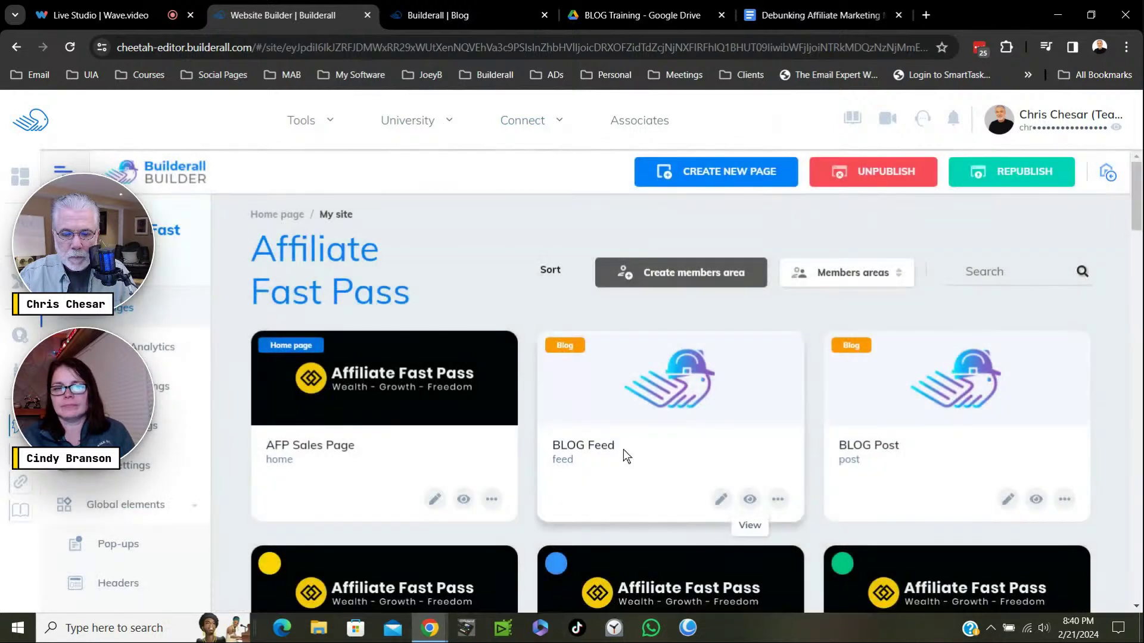
left_click(634, 473)
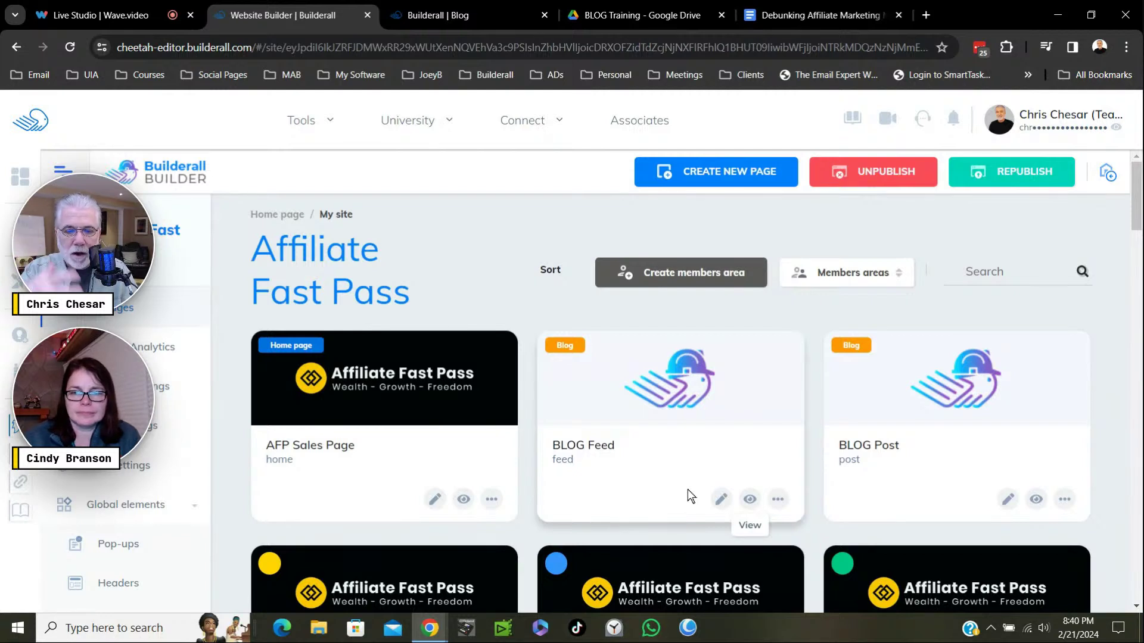
left_click(721, 501)
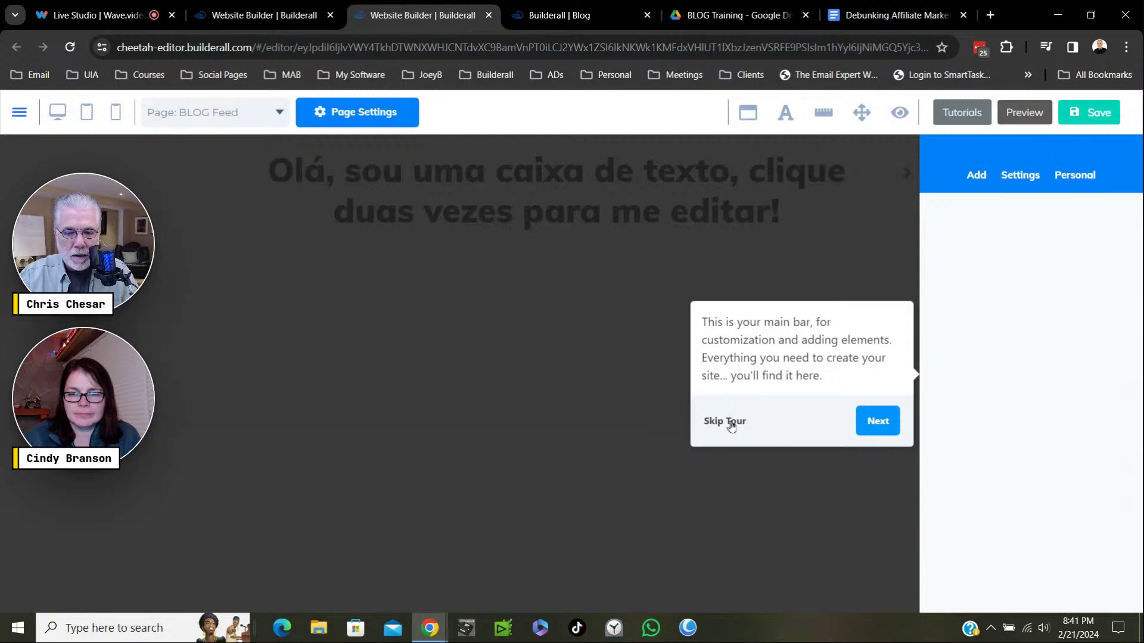
Skip the tour and delete the Portuguese placeholder text box.
left_click(733, 423)
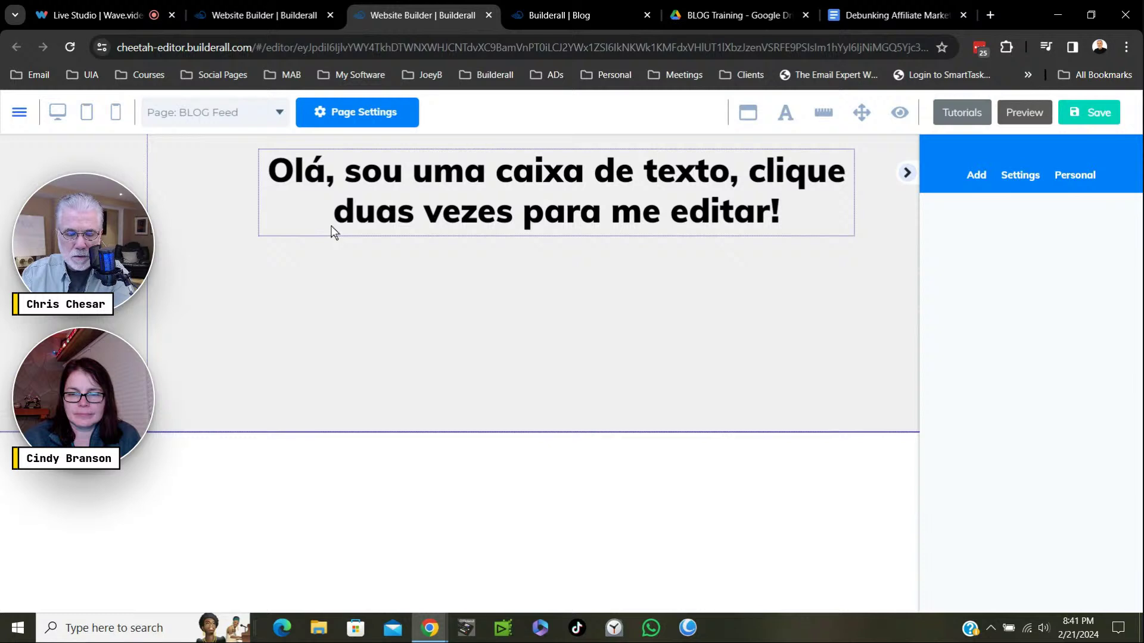
left_click(332, 232)
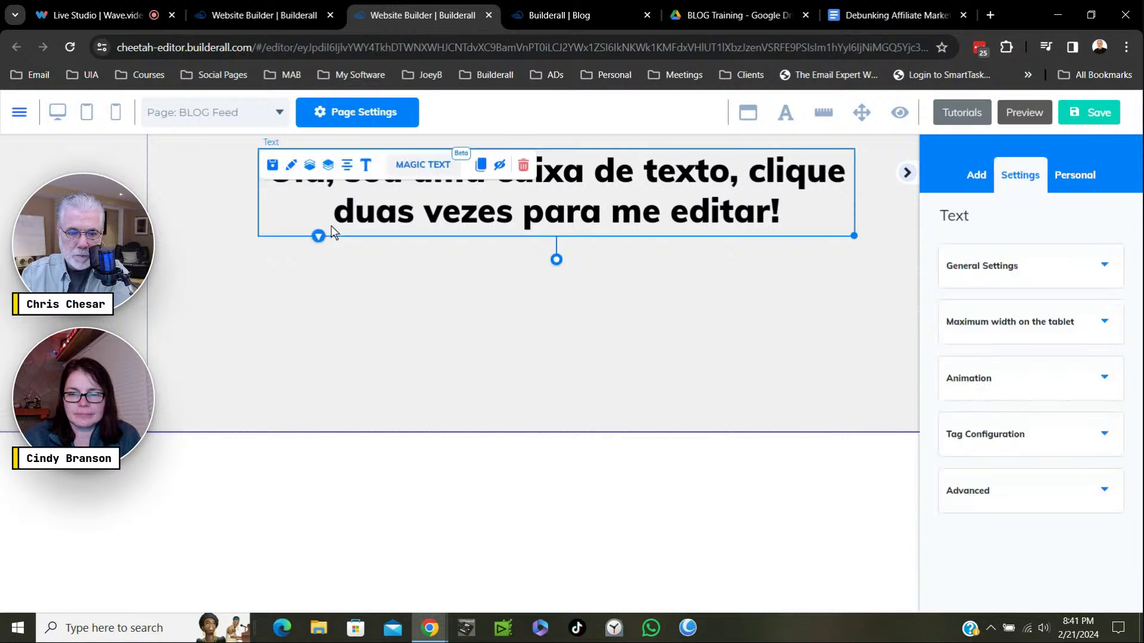
key("Delete")
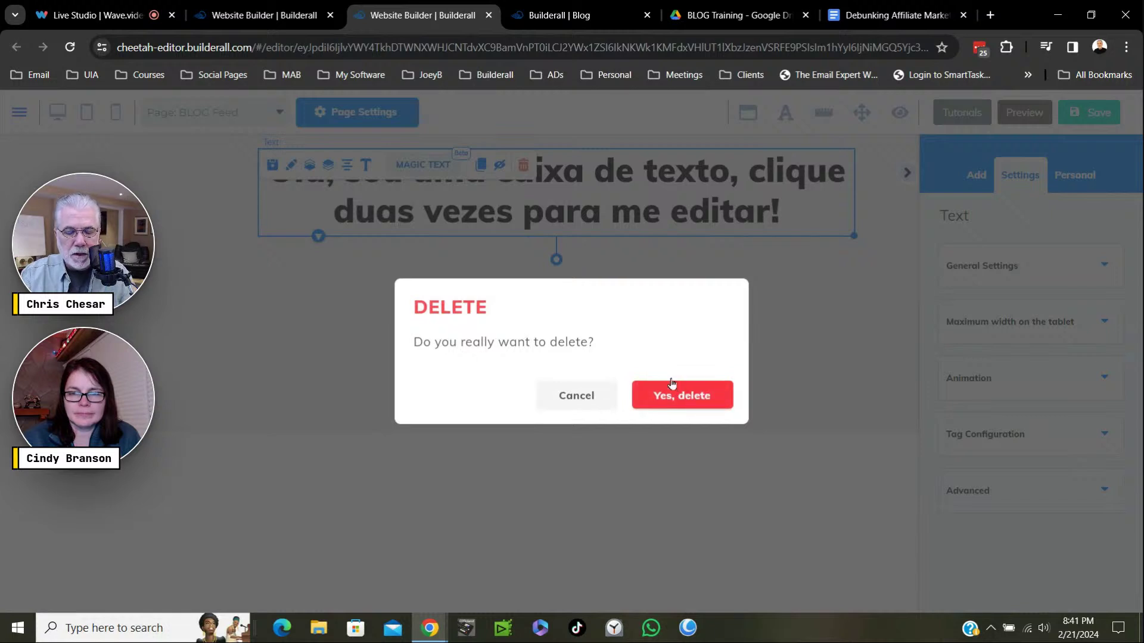
left_click(671, 384)
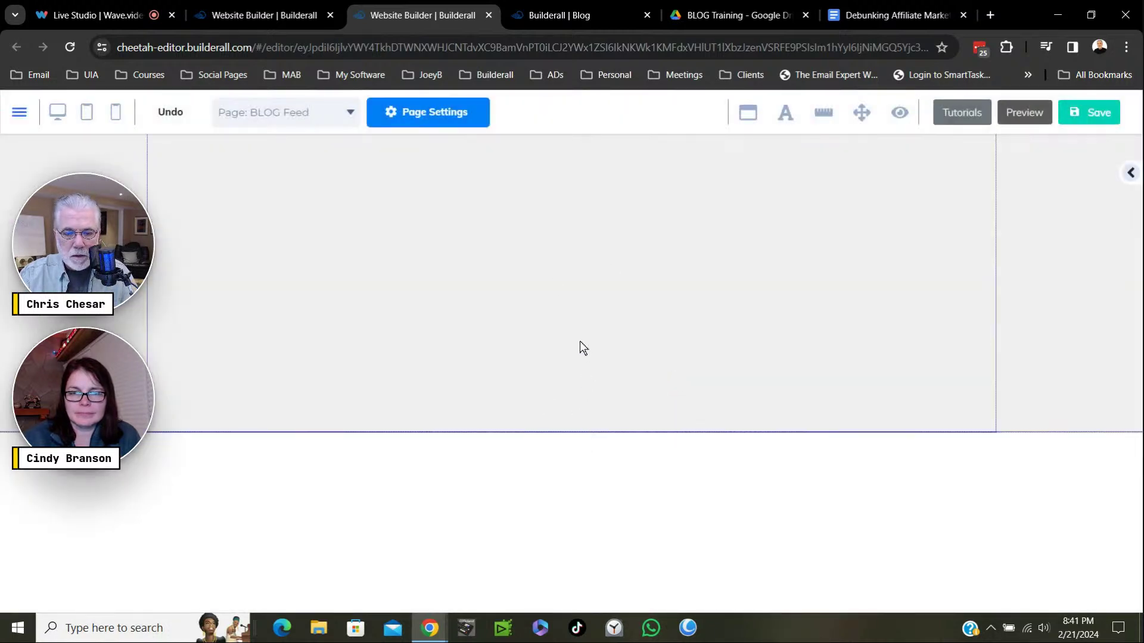
Resize the empty top section by dragging its bottom handle.
left_click(531, 277)
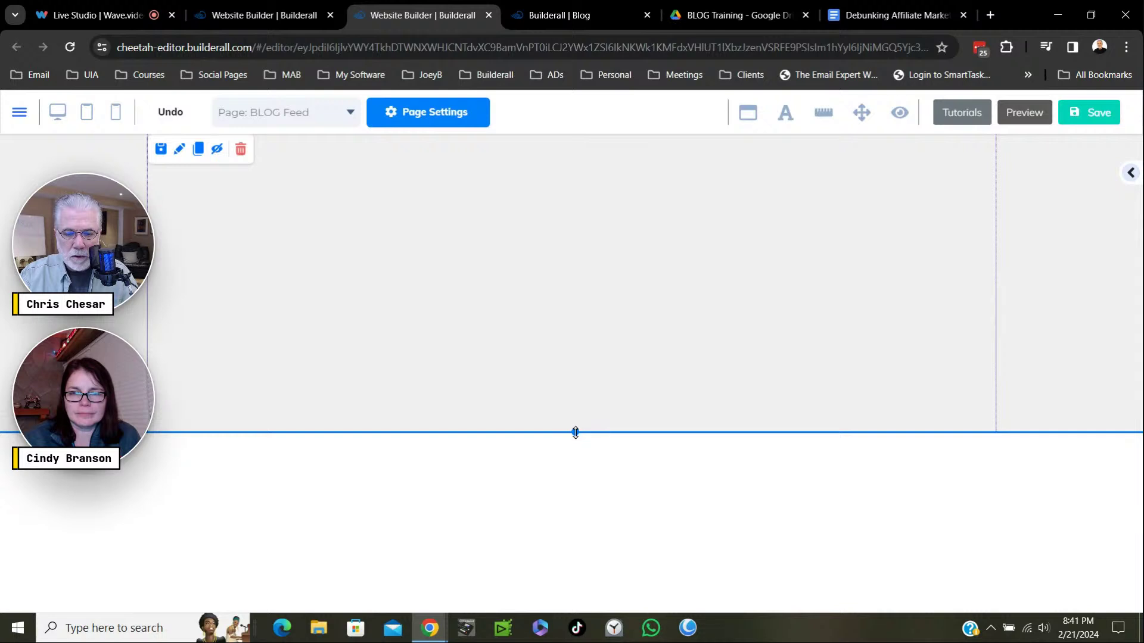
left_click_drag(575, 431, 574, 538)
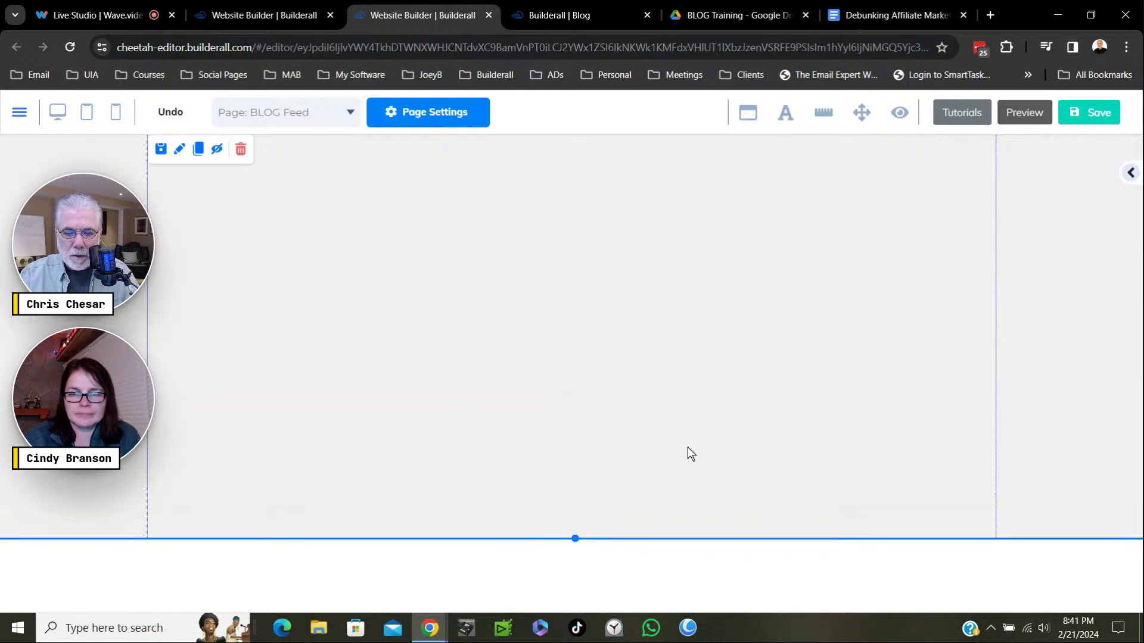
left_click_drag(582, 541, 566, 430)
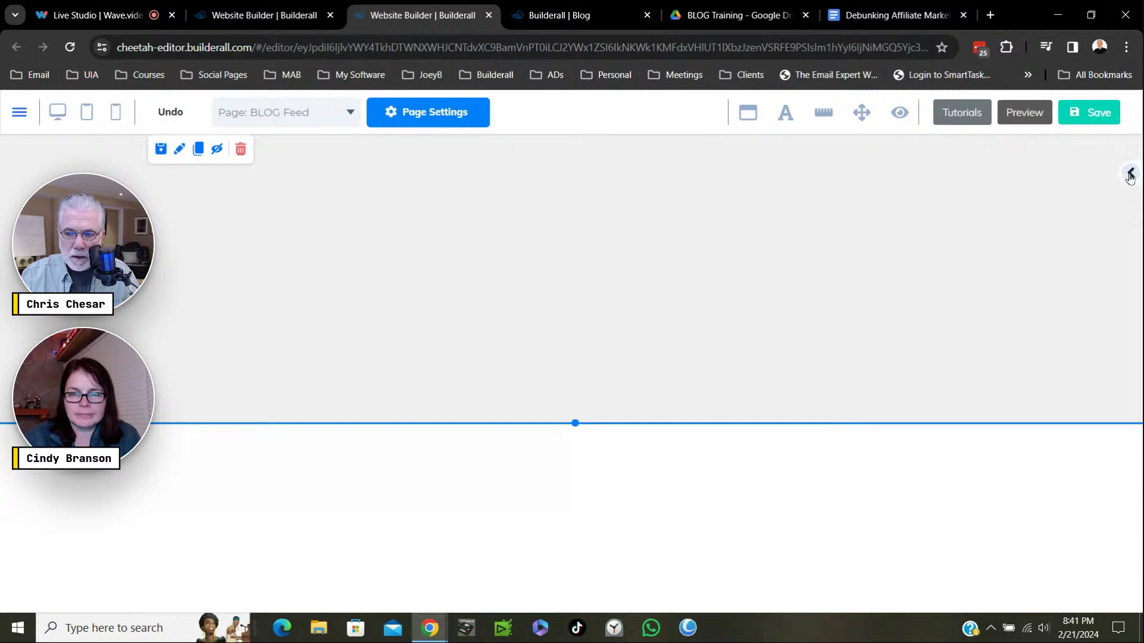
Add a Blank Panel to the page from Add > Panels.
left_click(1130, 173)
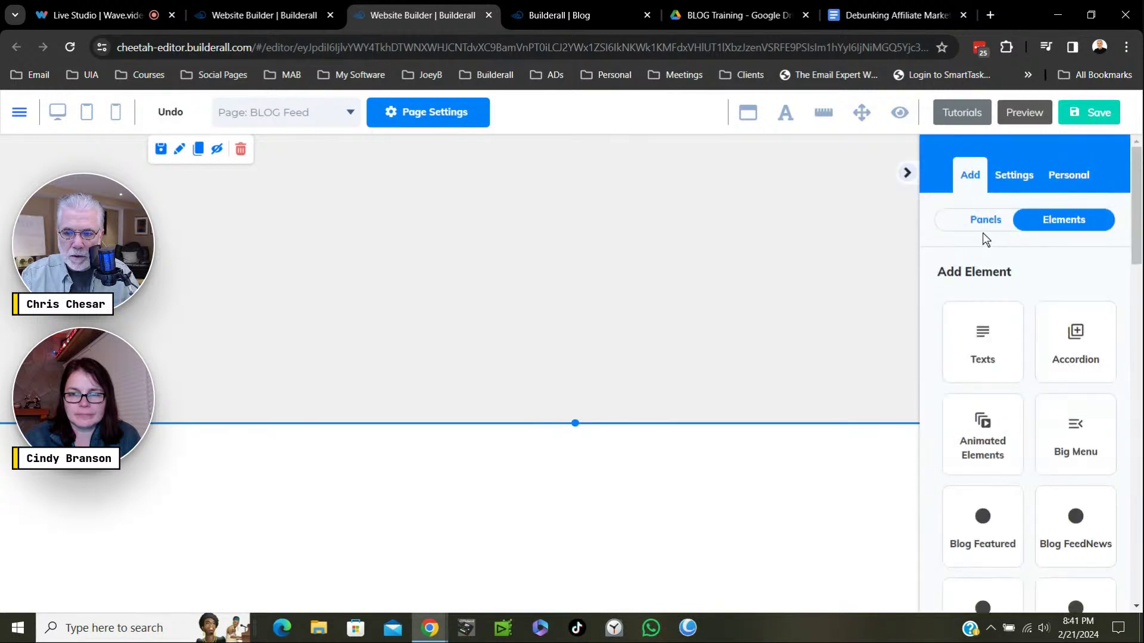
left_click(984, 222)
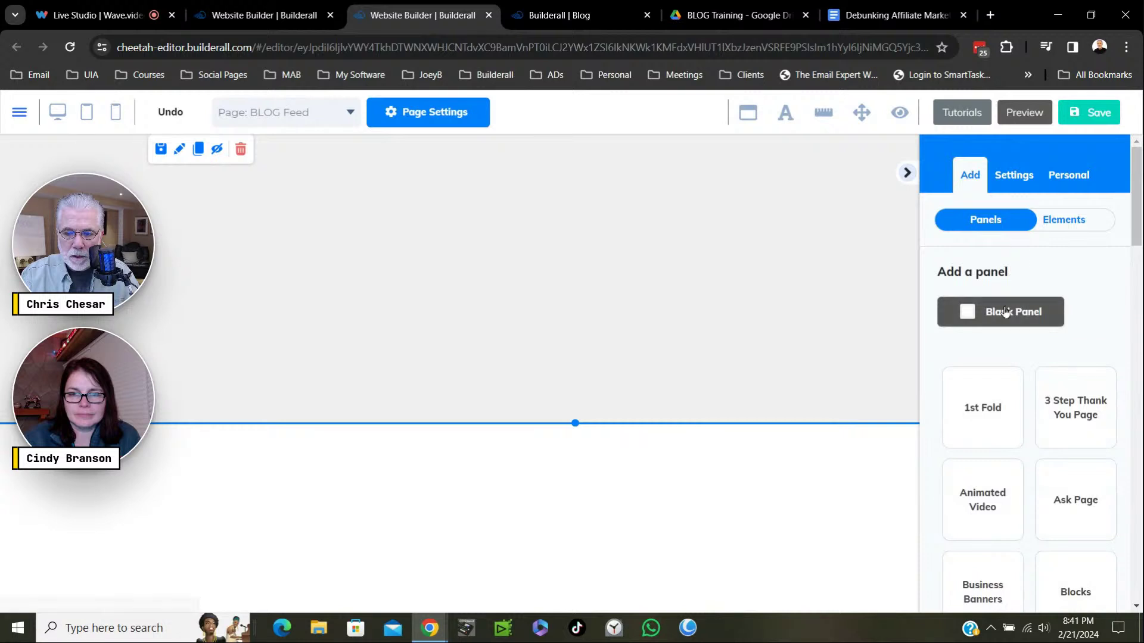
left_click(980, 327)
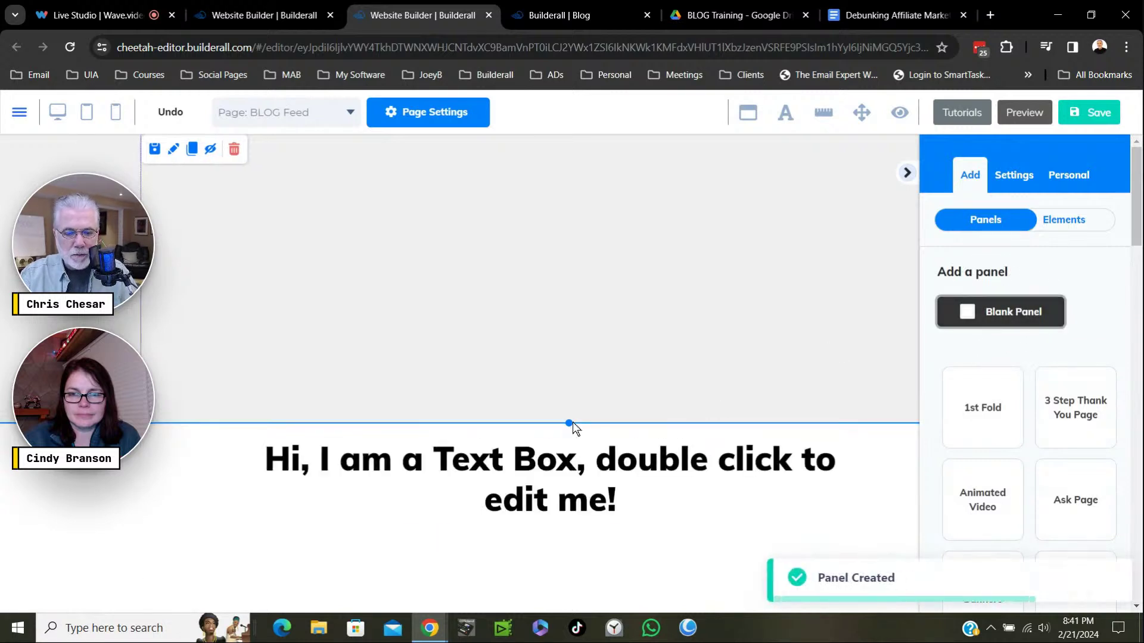
Drag the new blank panel's bottom edge down to make it taller.
left_click_drag(568, 427, 564, 543)
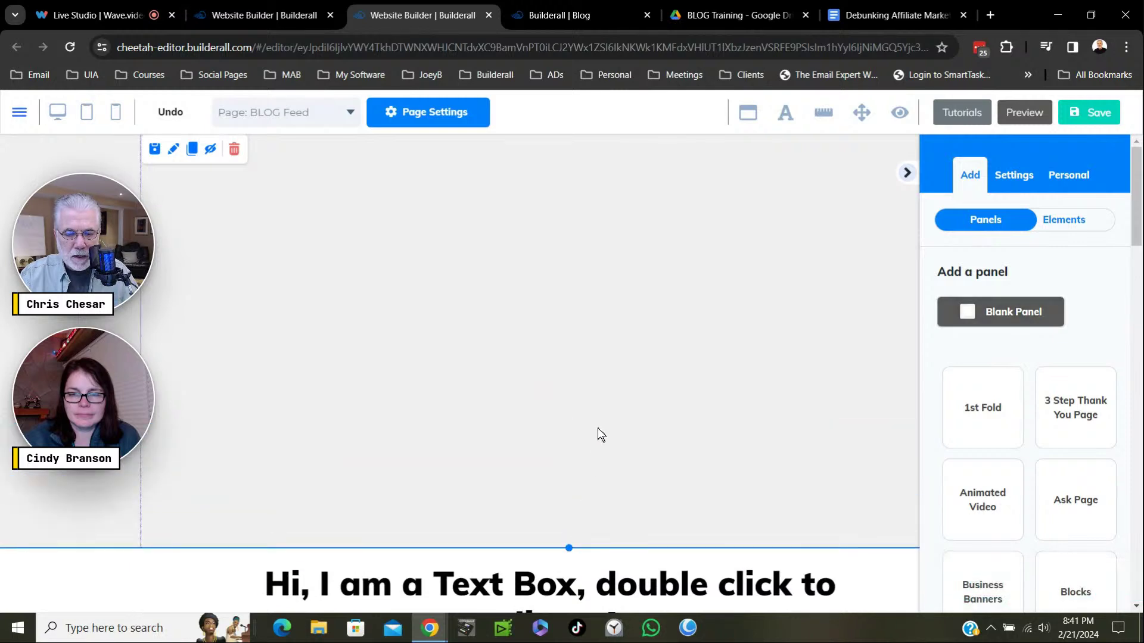
scroll(602, 426, "down", 4)
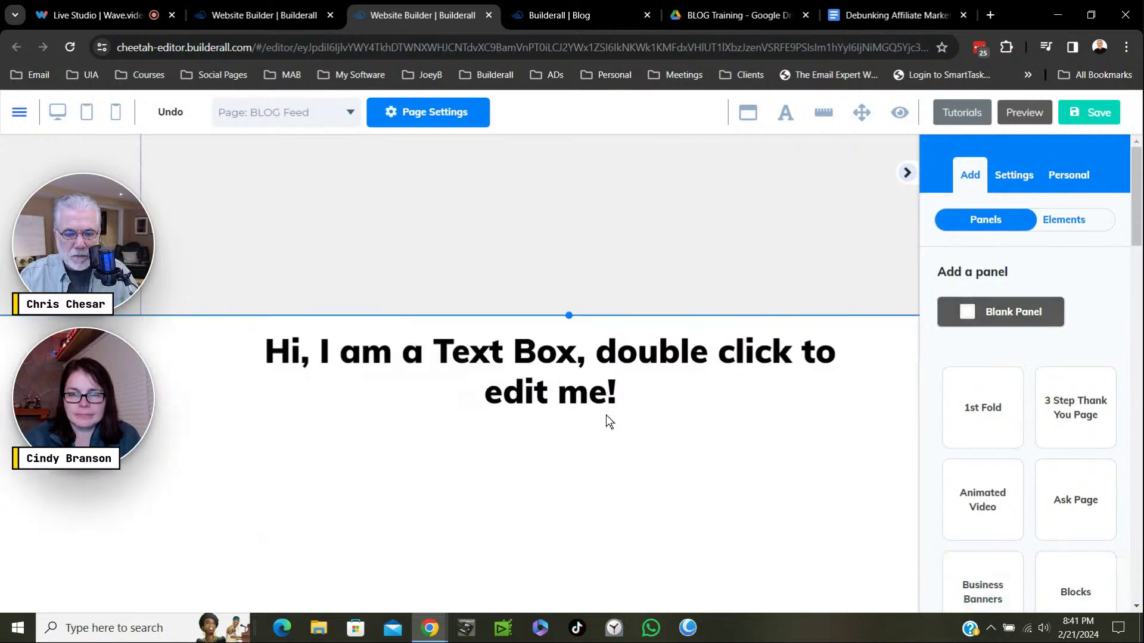
left_click(570, 320)
left_click_drag(569, 315, 631, 441)
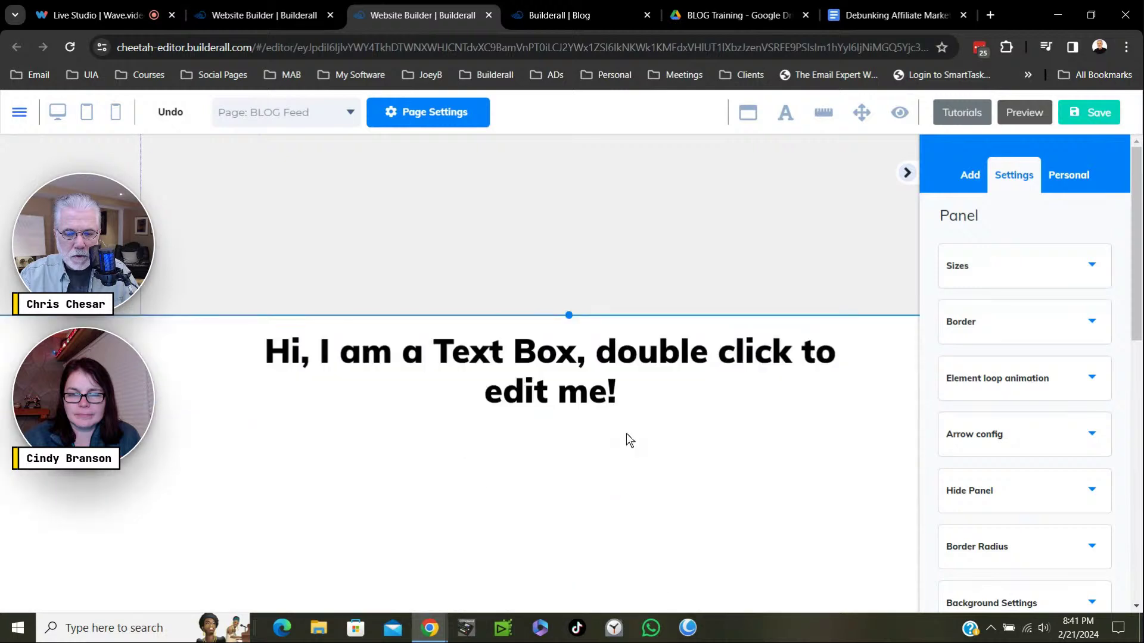
scroll(620, 429, "up", 5)
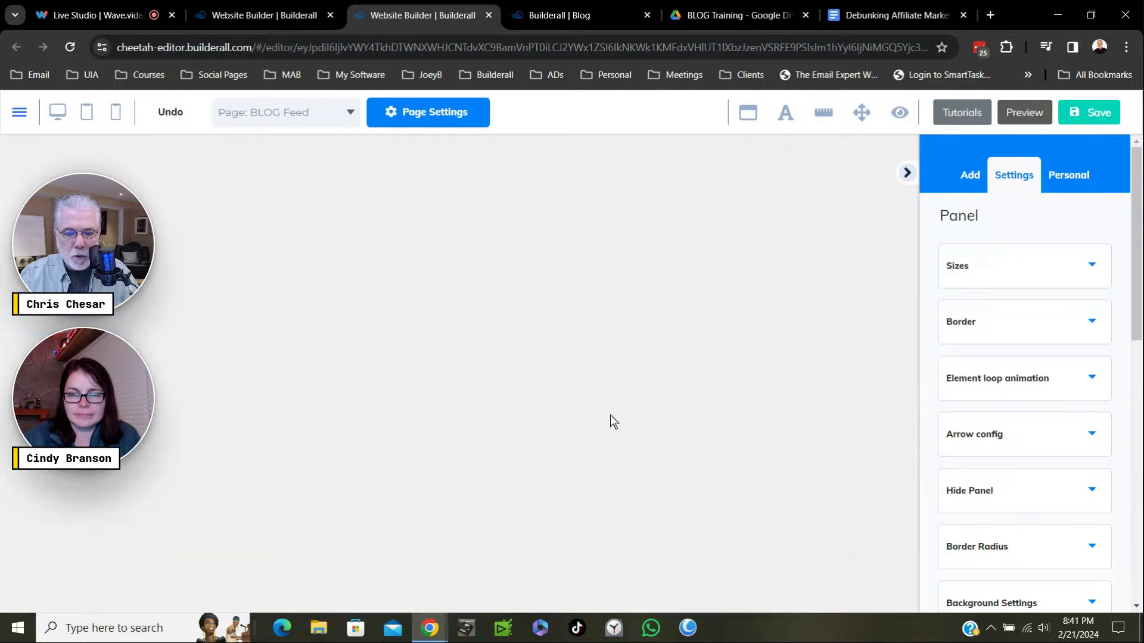
scroll(572, 358, "down", 5)
scroll(566, 321, "up", 5)
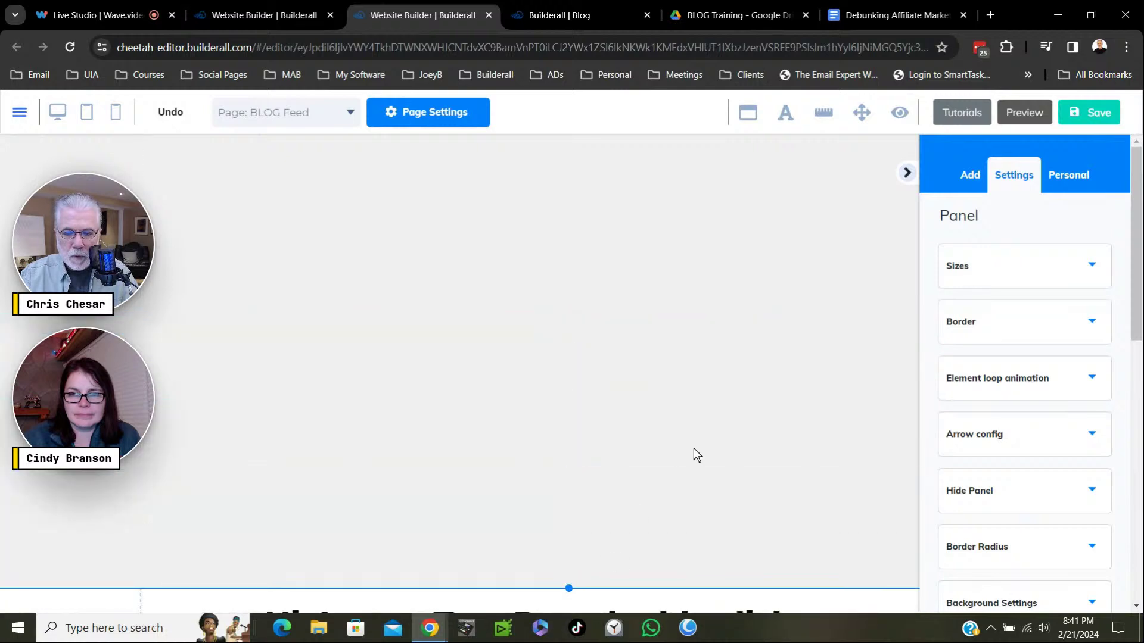
scroll(696, 455, "up", 2)
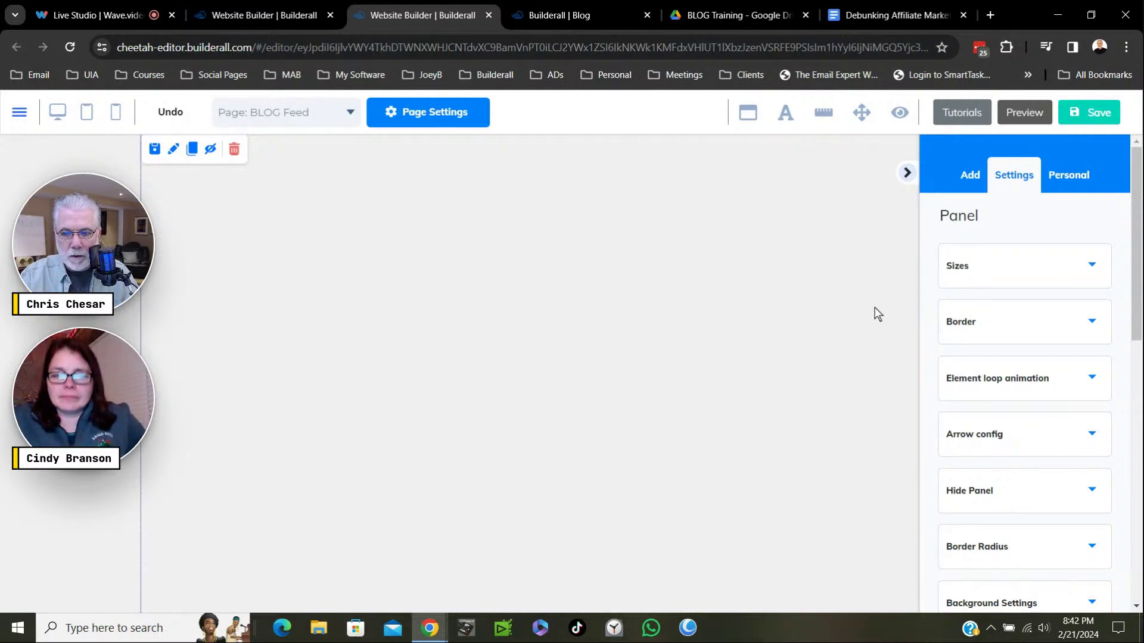
left_click(971, 176)
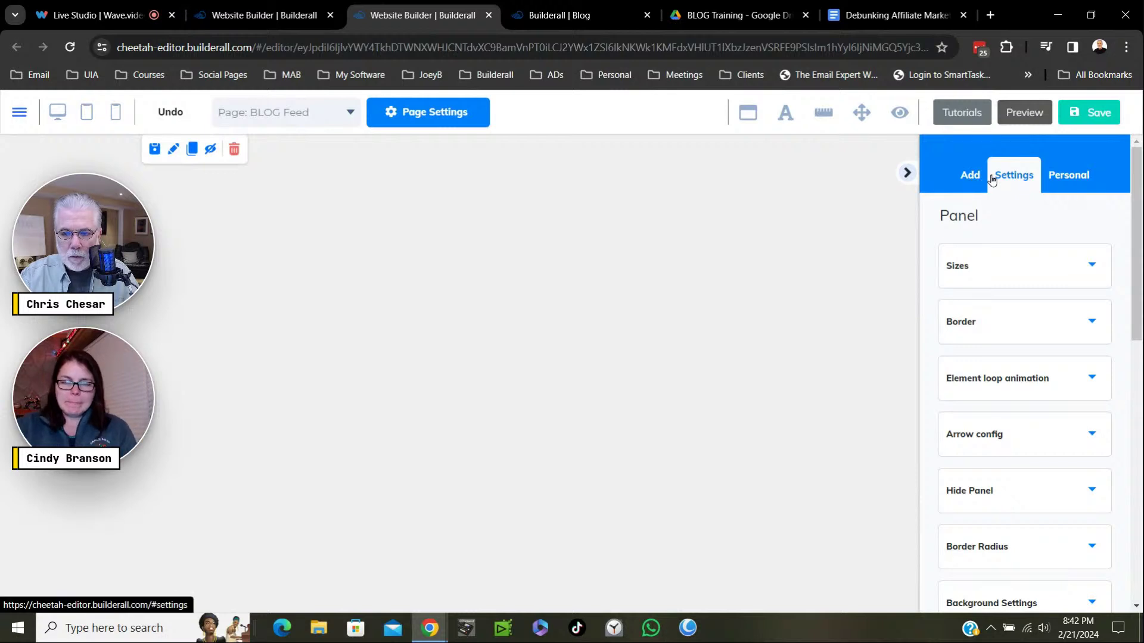
left_click(972, 179)
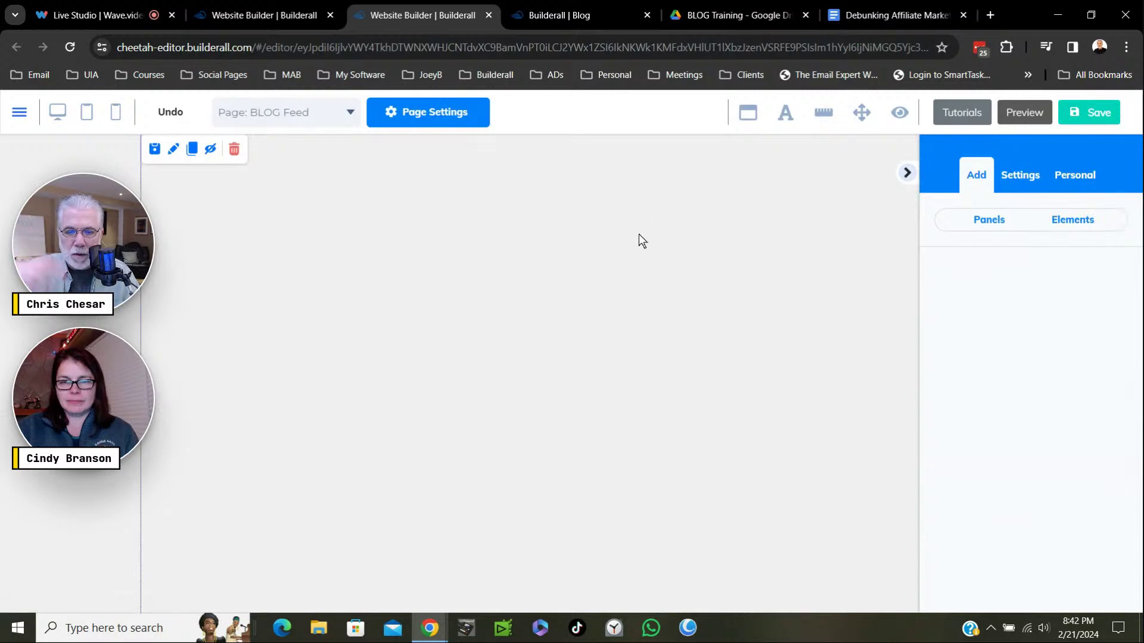
Add a Blog Featured posts element to the page and shift it left.
left_click(1067, 229)
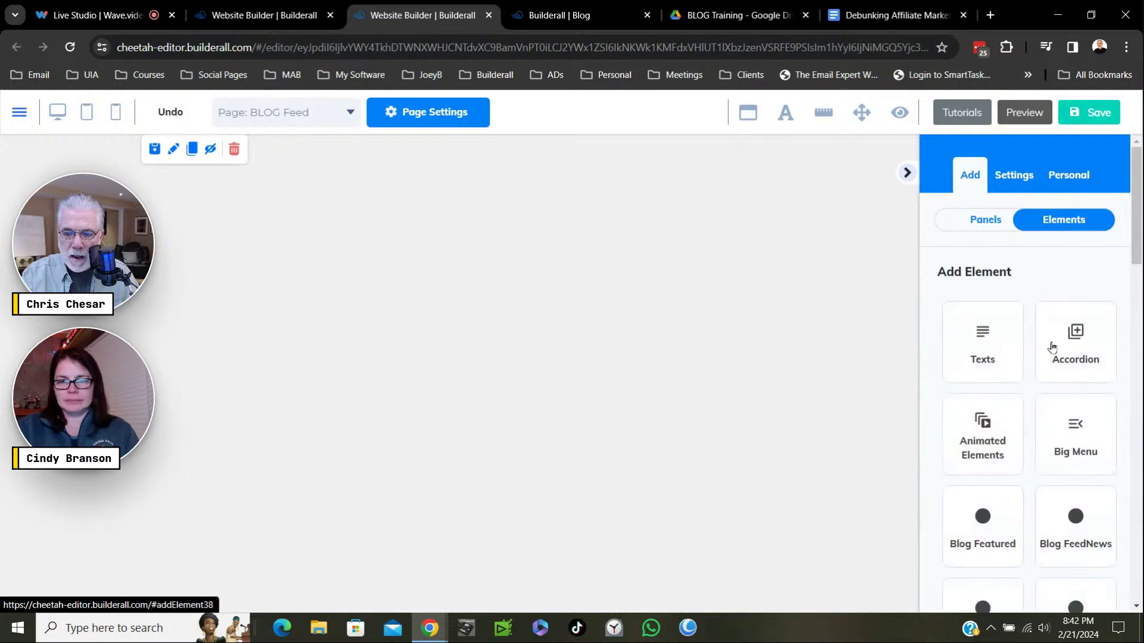
scroll(1050, 342, "down", 3)
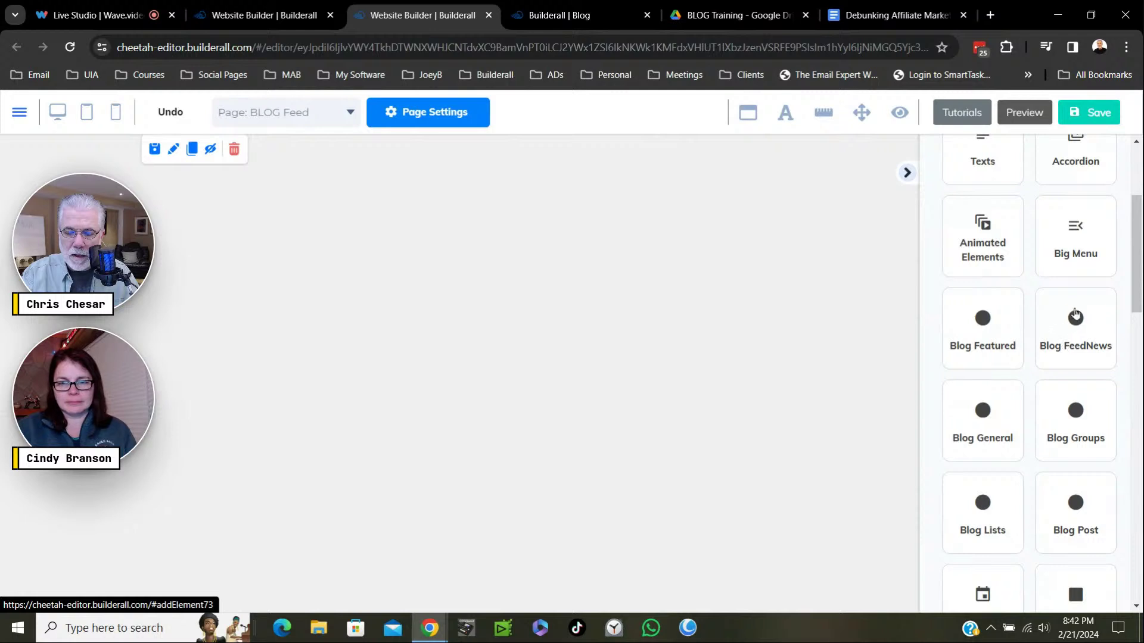
scroll(1040, 262, "up", 3)
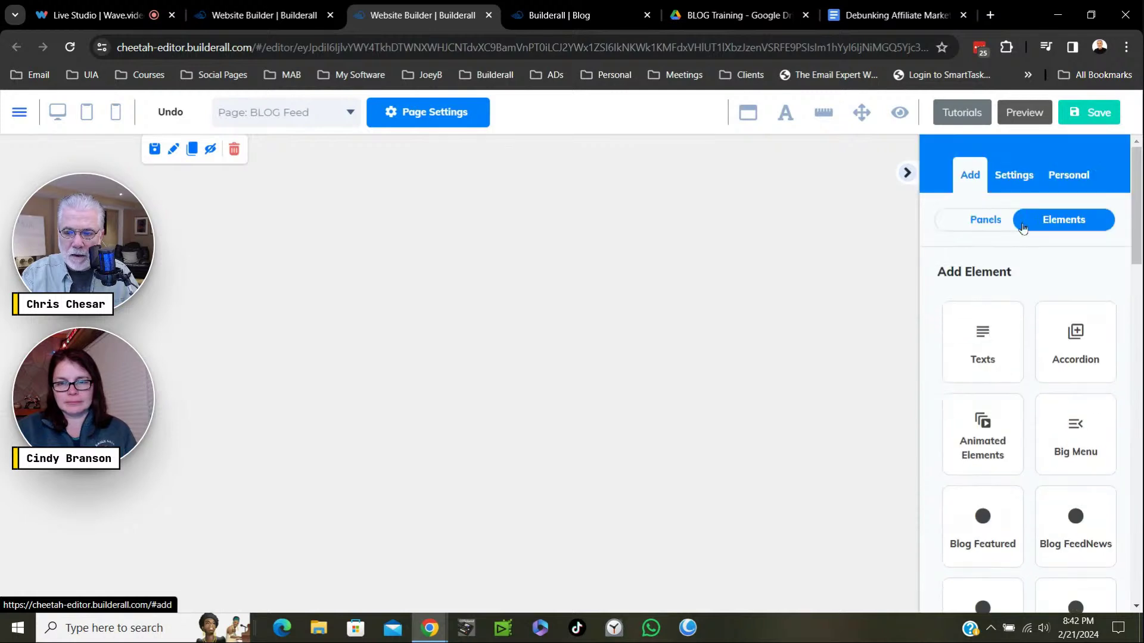
scroll(1049, 462, "down", 2)
scroll(1049, 460, "down", 1)
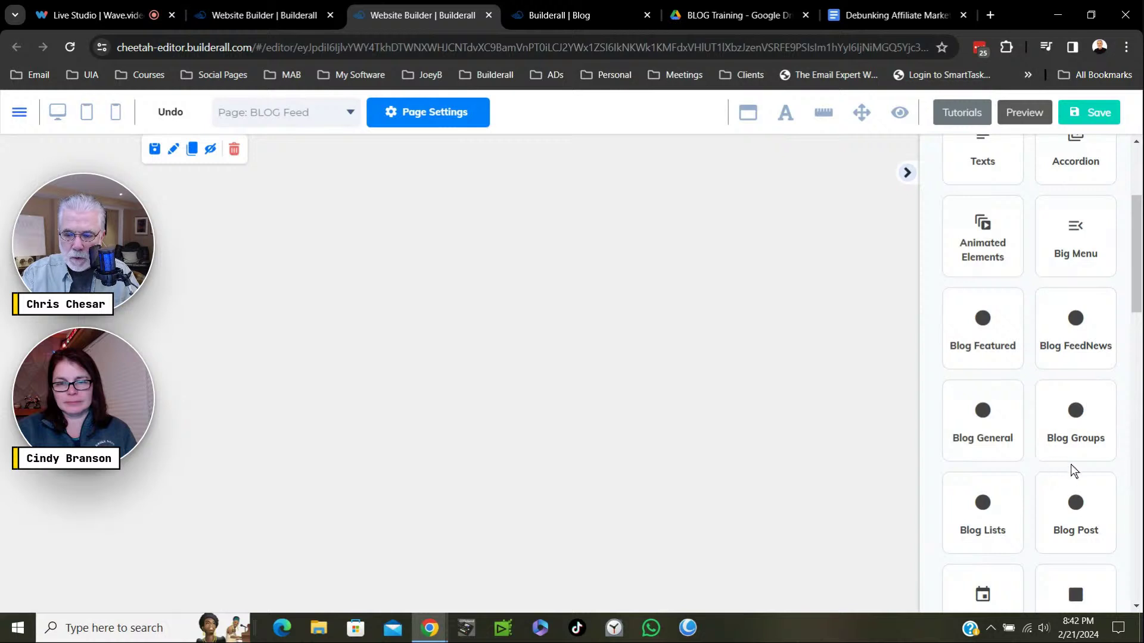
scroll(1082, 459, "down", 3)
scroll(1082, 454, "up", 3)
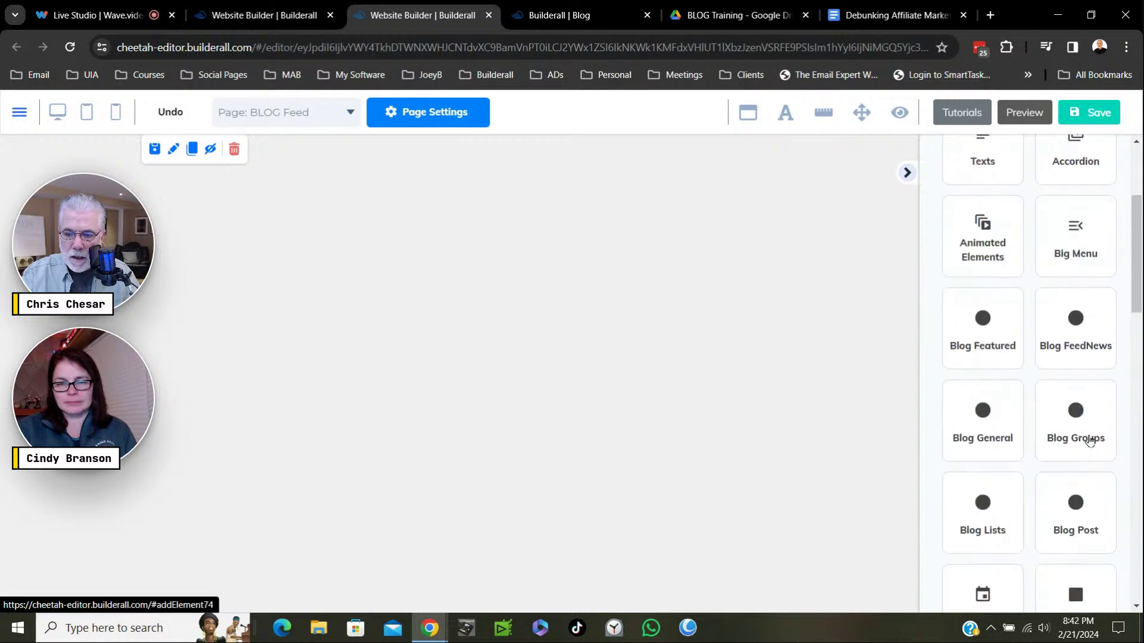
left_click(990, 331)
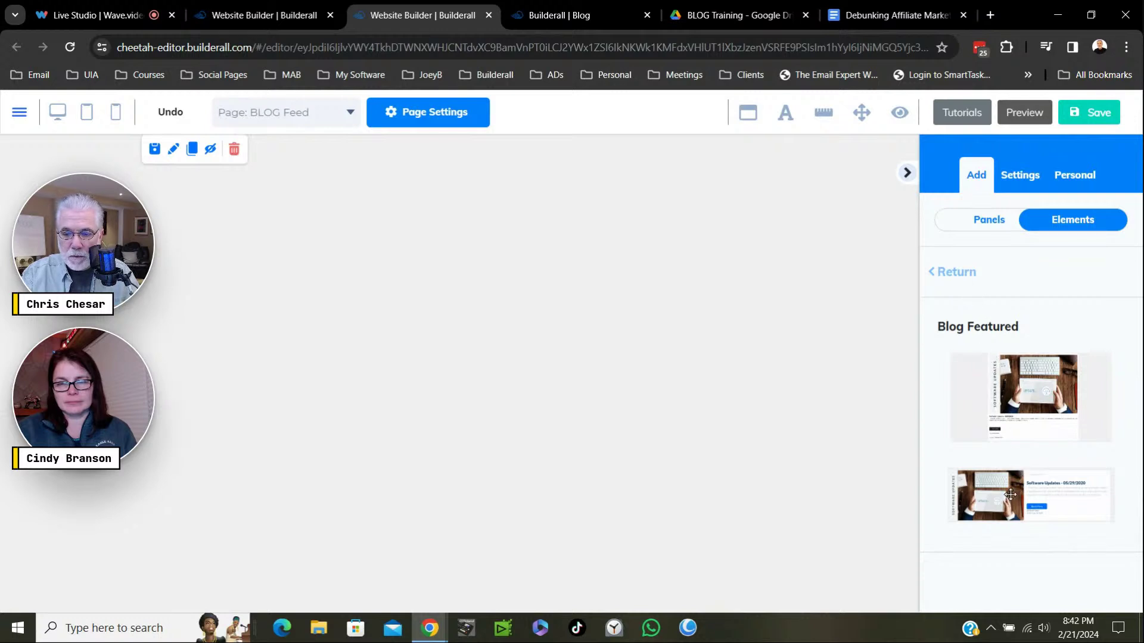
left_click_drag(1003, 493, 350, 204)
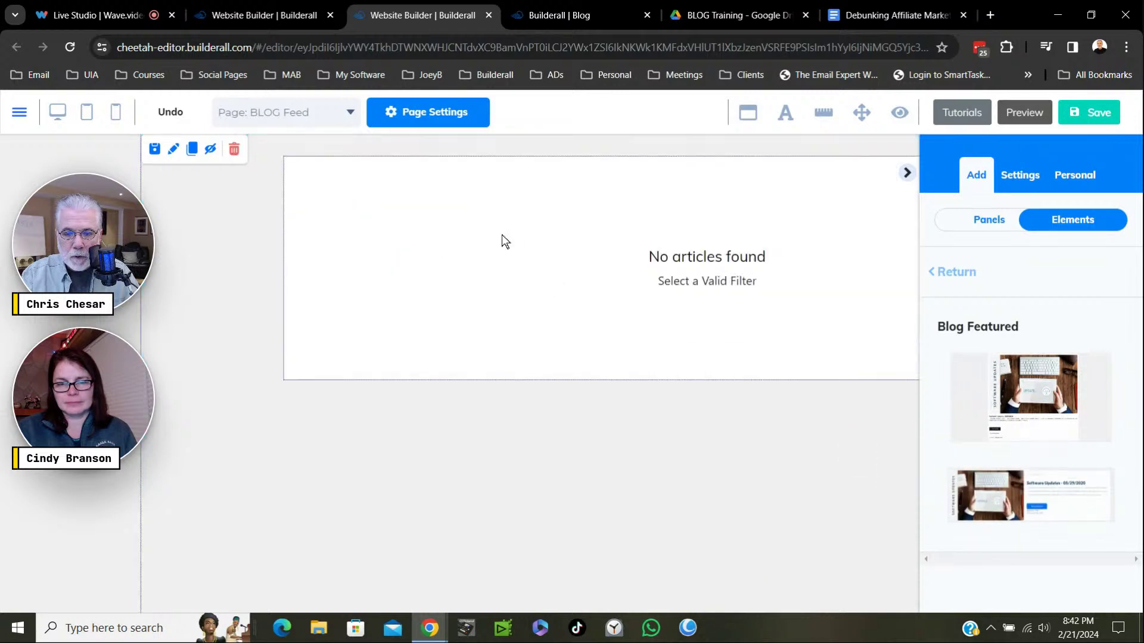
left_click_drag(464, 248, 346, 234)
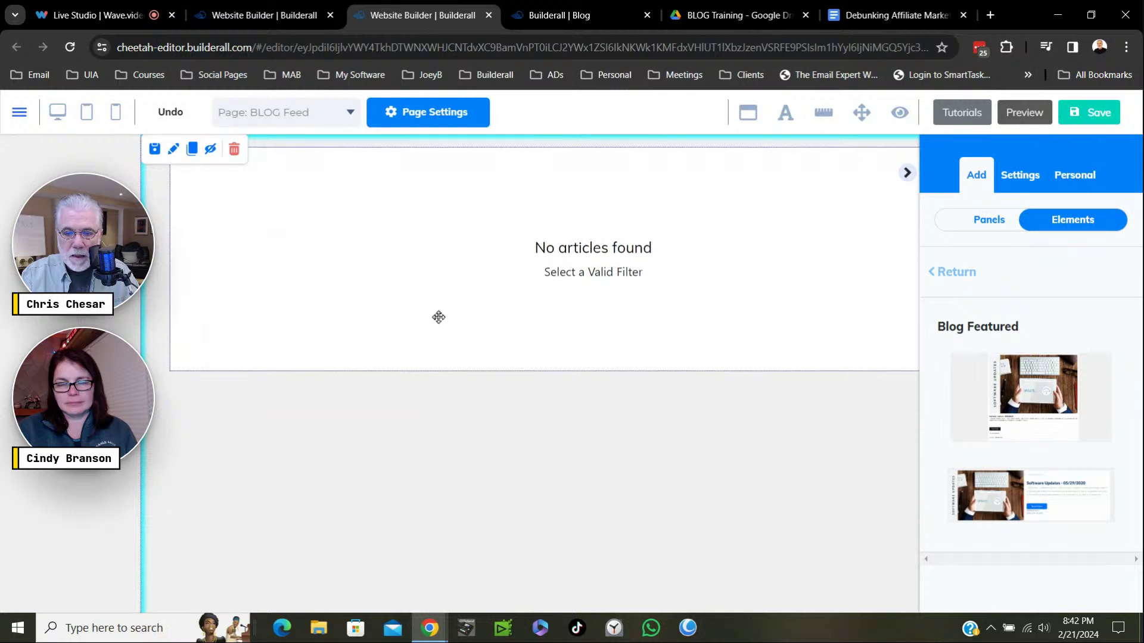
left_click(656, 292)
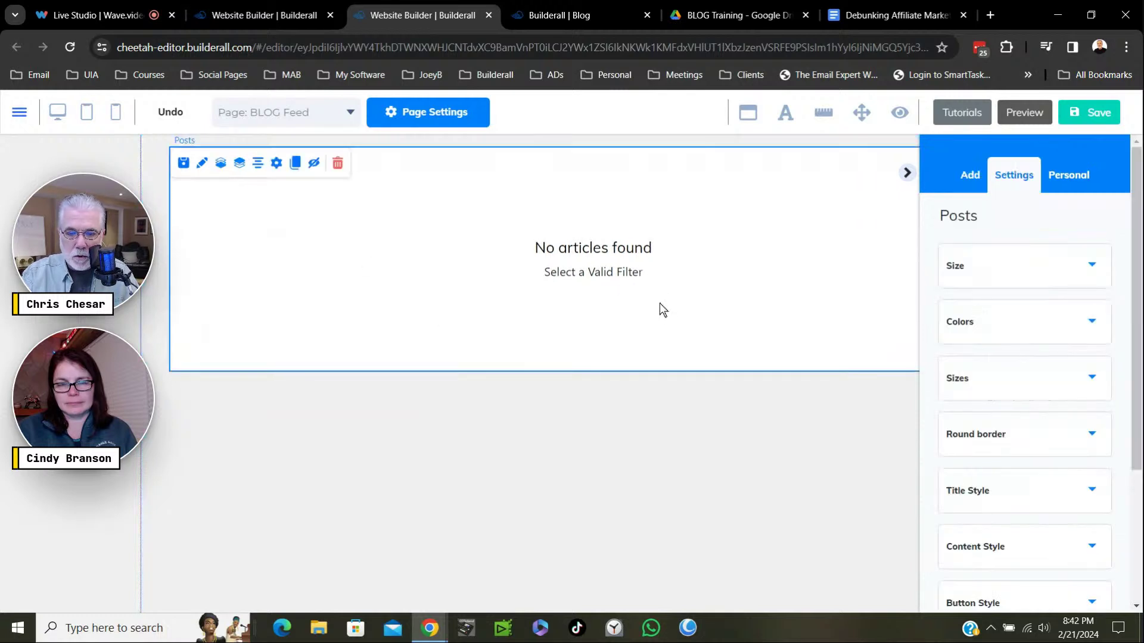
Bring up the Blog FeedNews layout choices in the Elements list.
left_click(975, 180)
left_click(1072, 222)
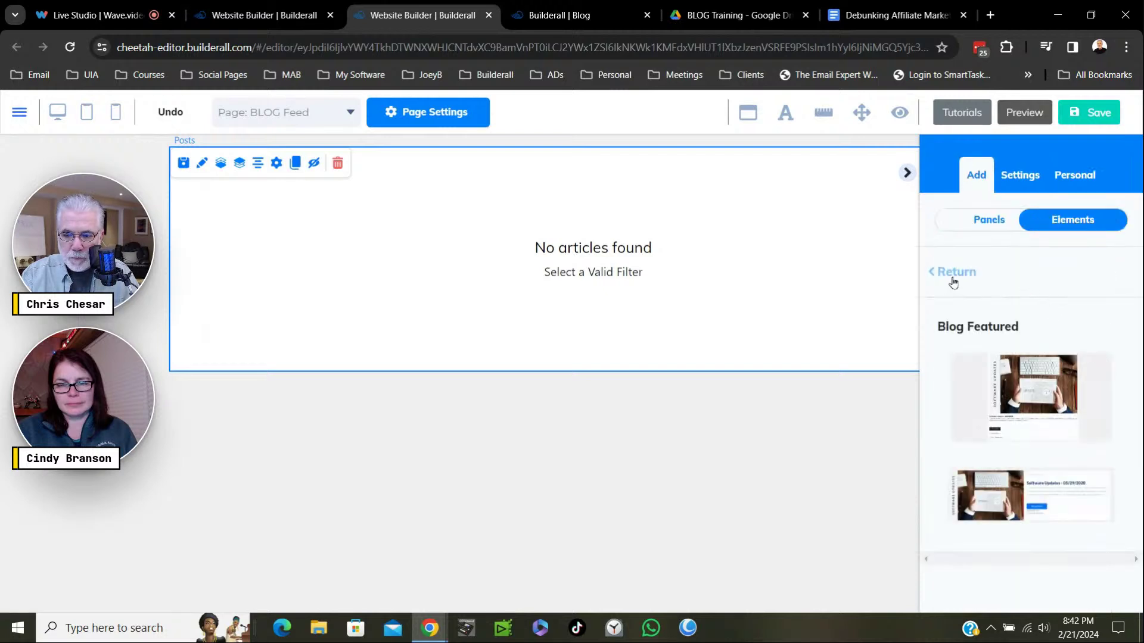
left_click(953, 275)
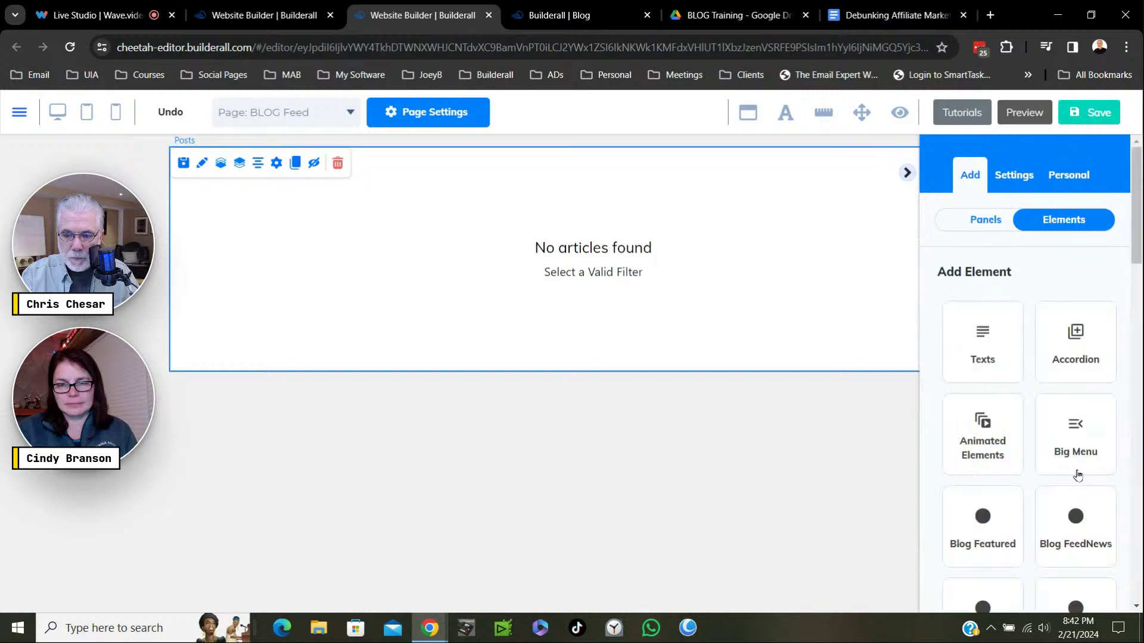
scroll(1078, 475, "down", 3)
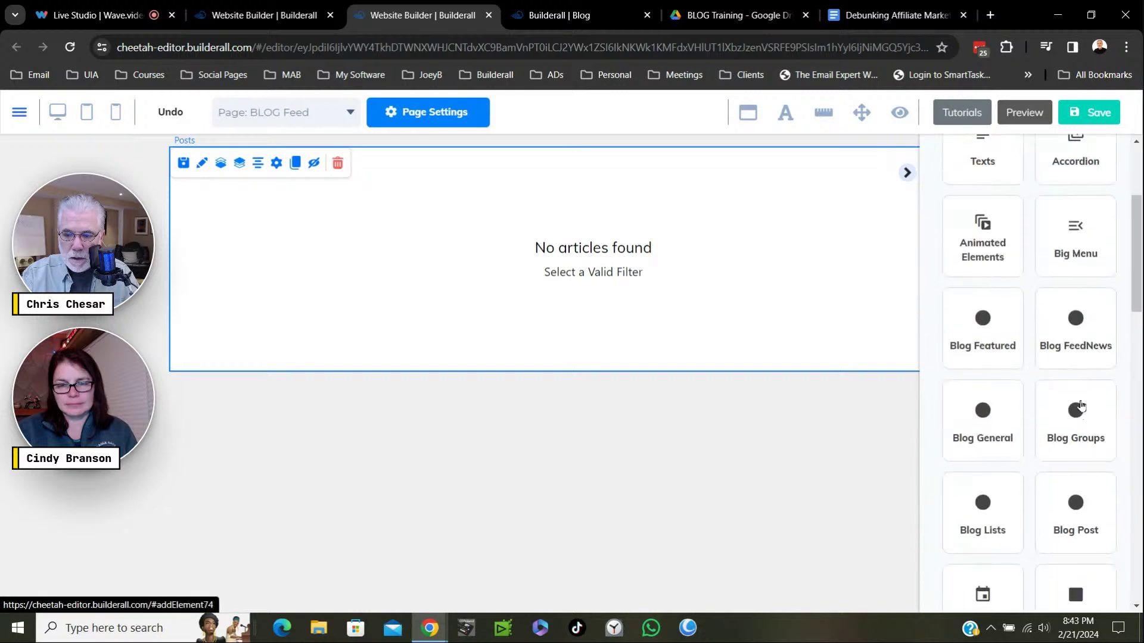
left_click(1077, 340)
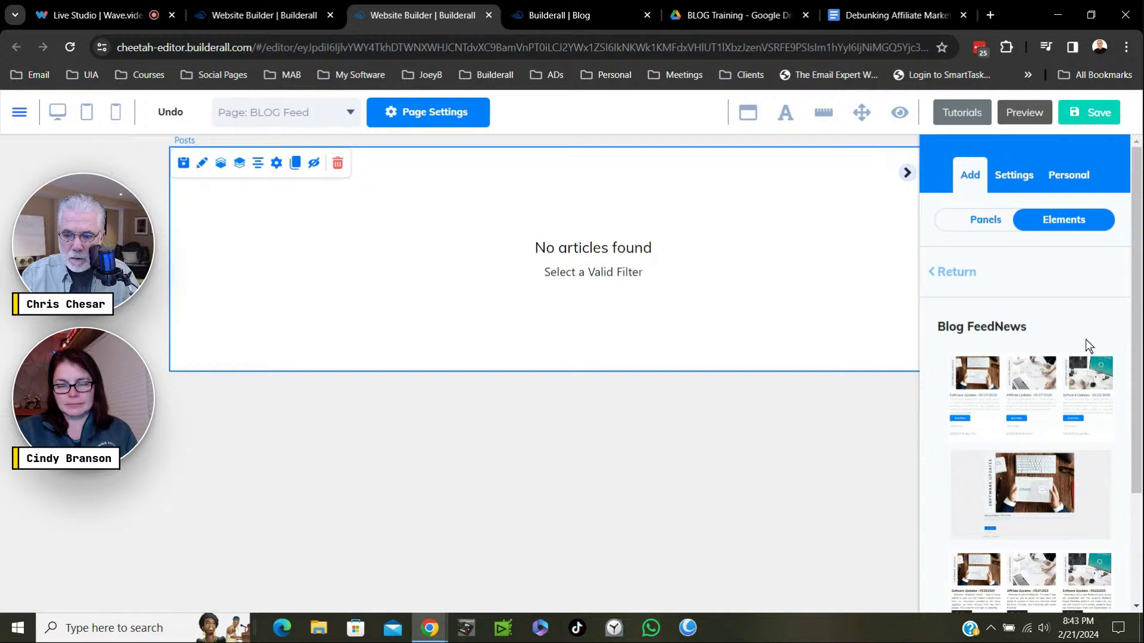
left_click(957, 275)
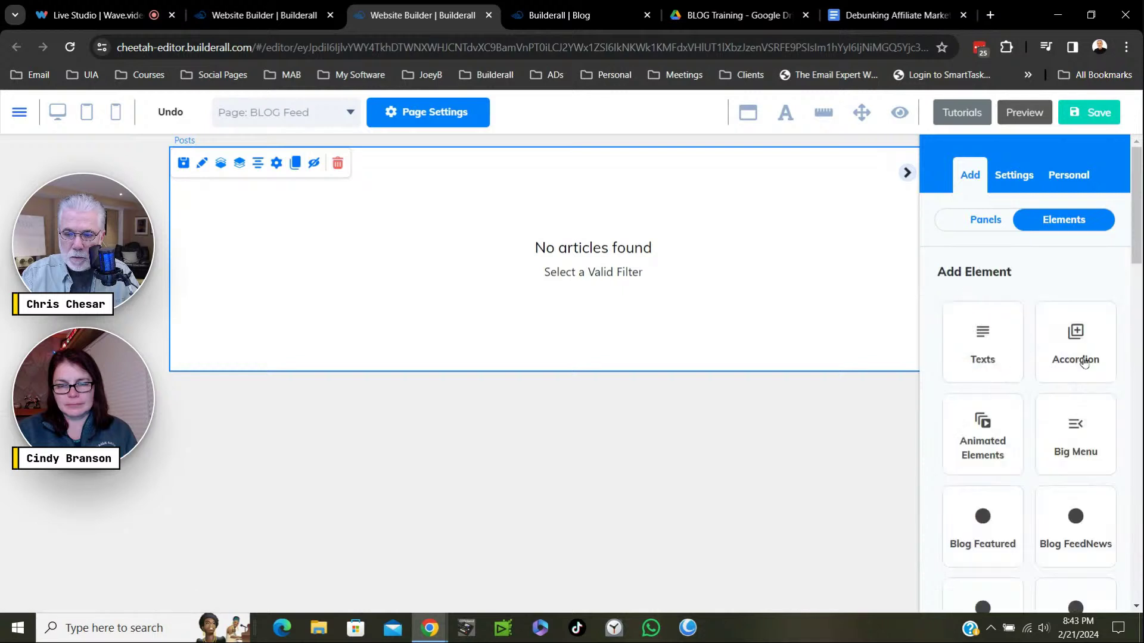
scroll(1096, 465, "down", 3)
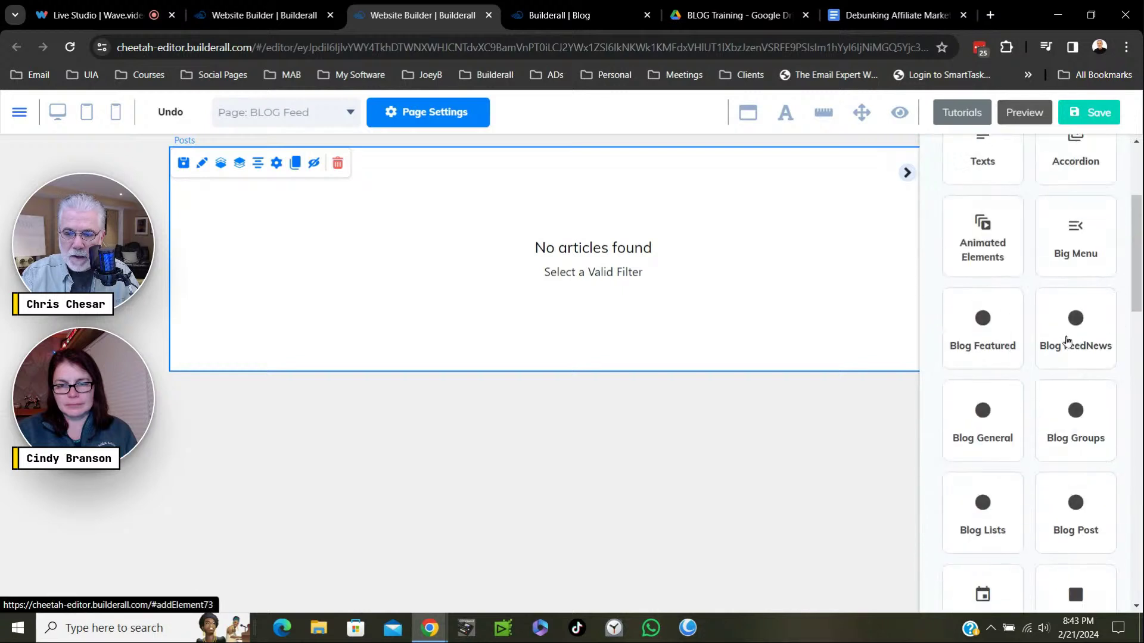
left_click(1066, 338)
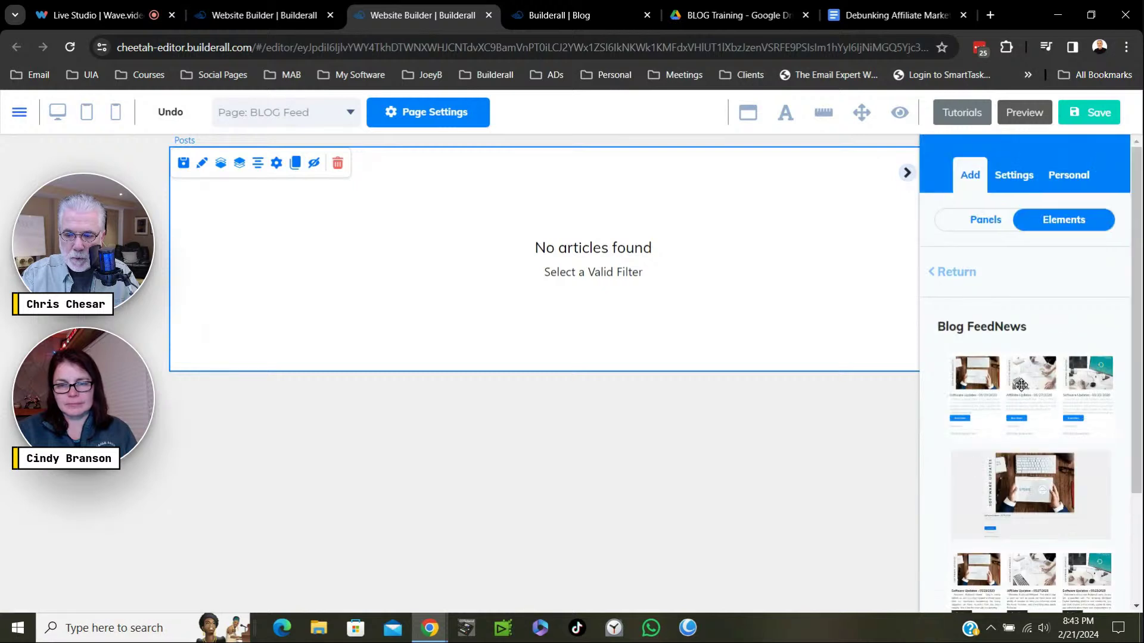
scroll(1016, 428, "down", 3)
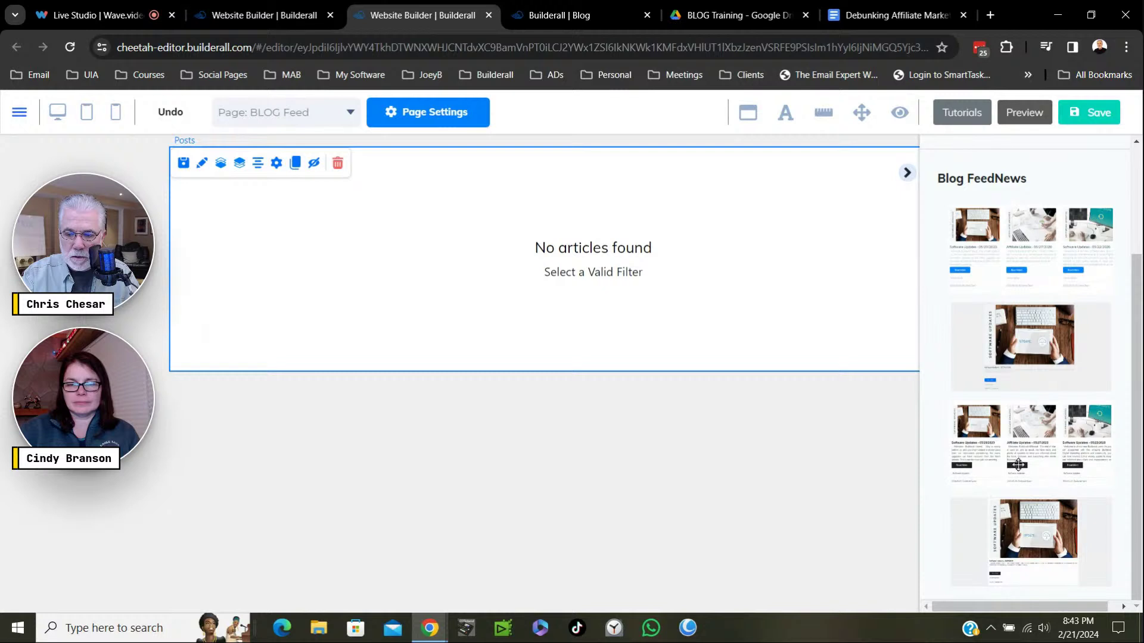
Place the three-column Blog FeedNews layout below the empty posts box and select it.
scroll(1049, 390, "up", 3)
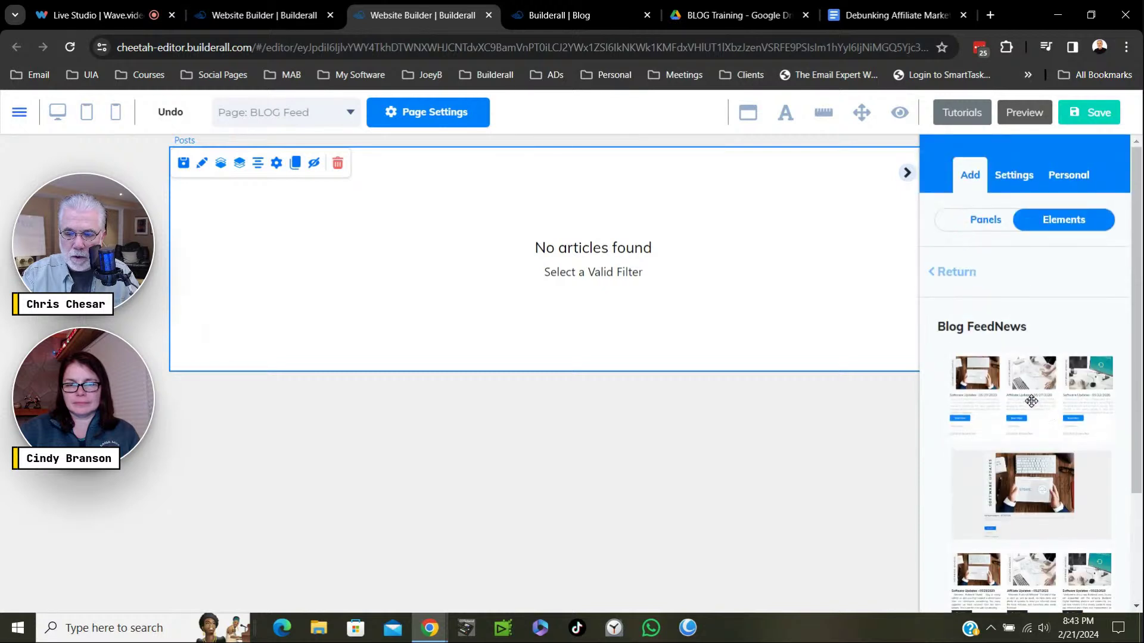
left_click_drag(1031, 400, 424, 488)
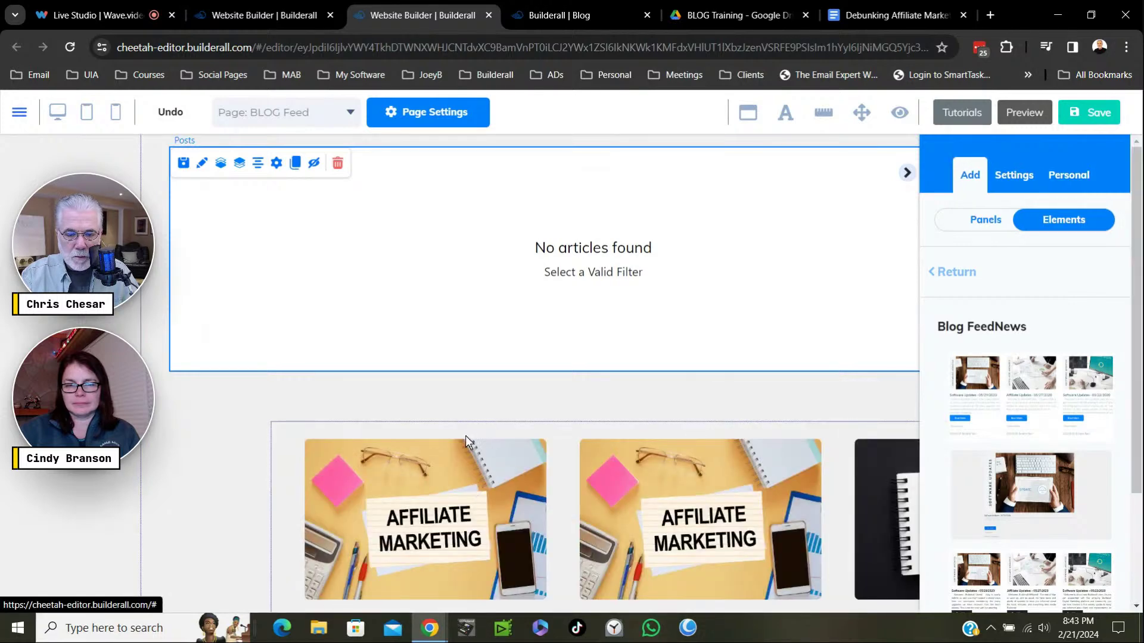
left_click_drag(505, 433, 391, 395)
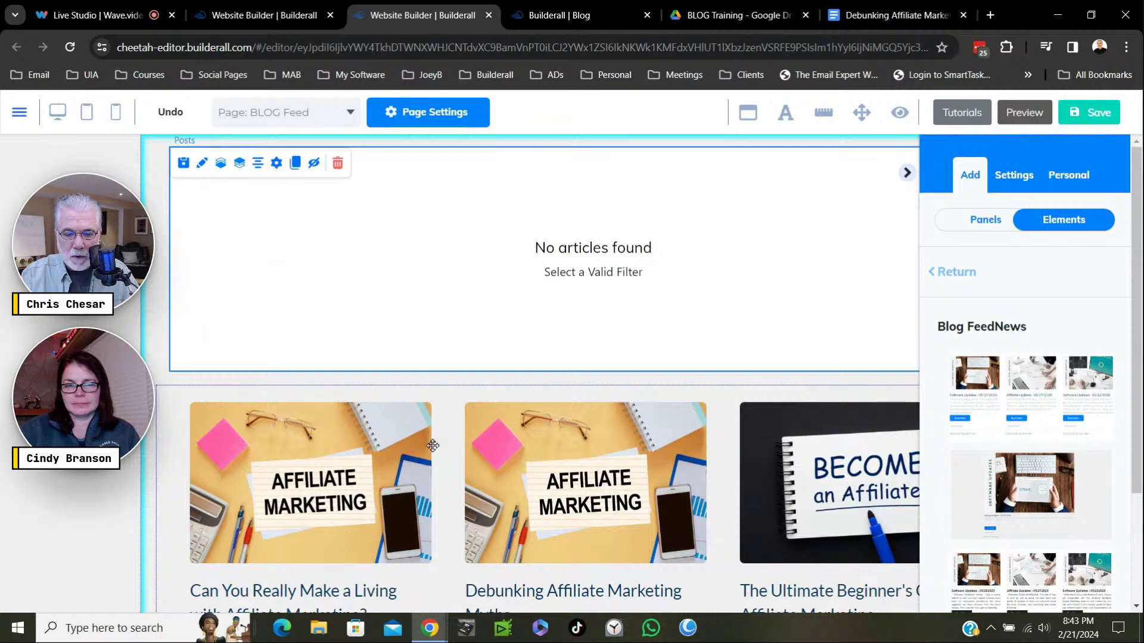
left_click(619, 510)
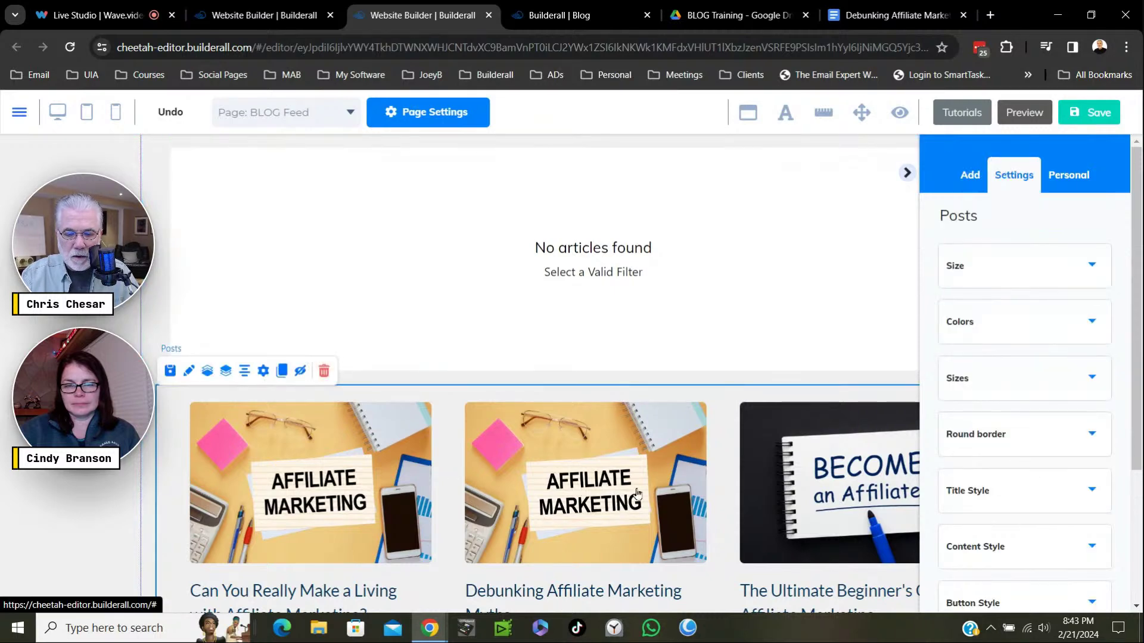
scroll(649, 476, "down", 9)
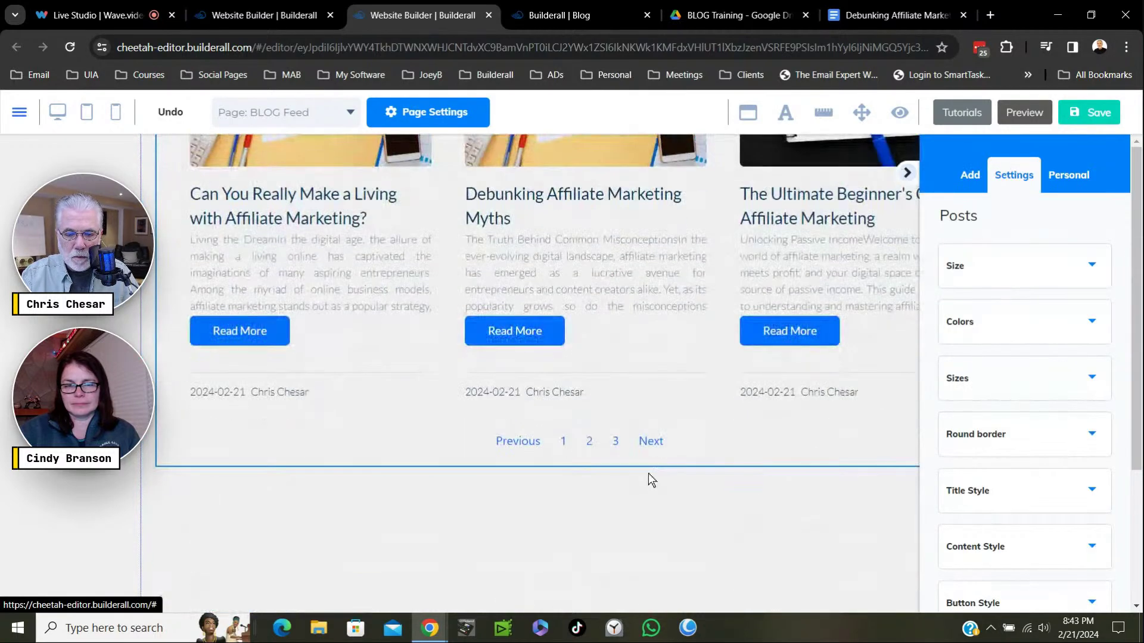
scroll(652, 479, "up", 5)
scroll(680, 302, "down", 3)
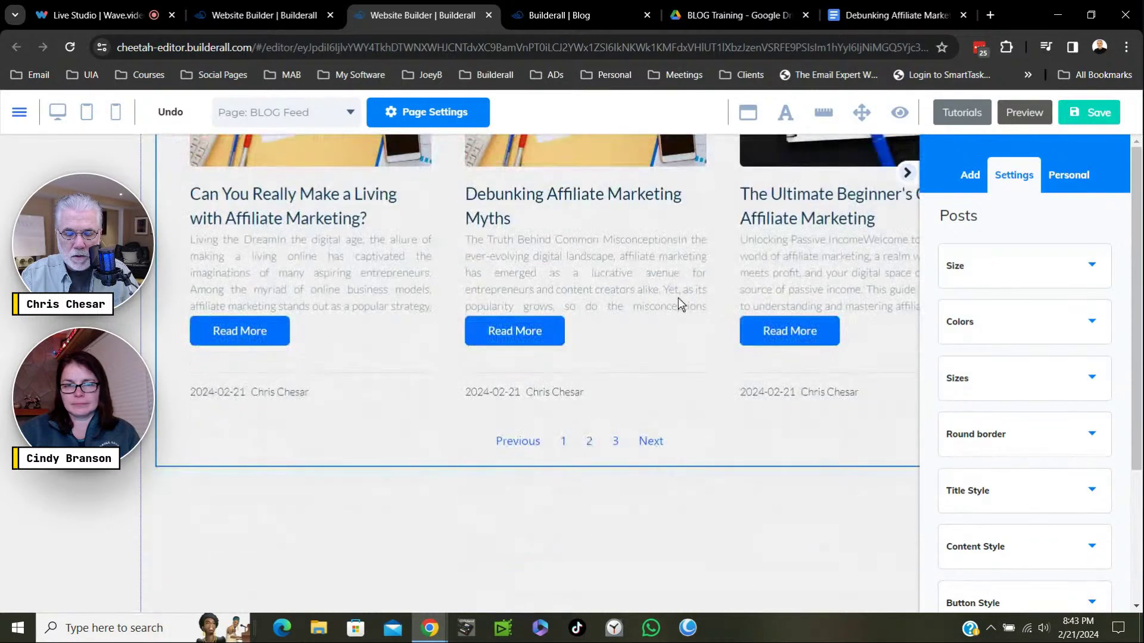
scroll(682, 334, "up", 6)
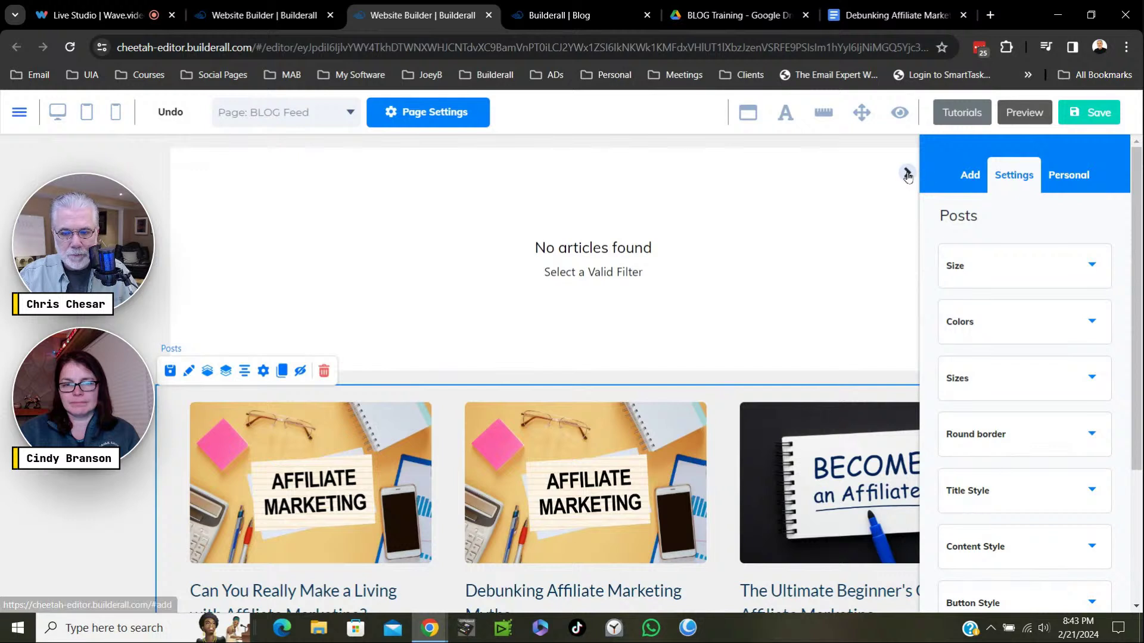
Narrow the 'No articles found' box and the three-article post feed box.
left_click(618, 298)
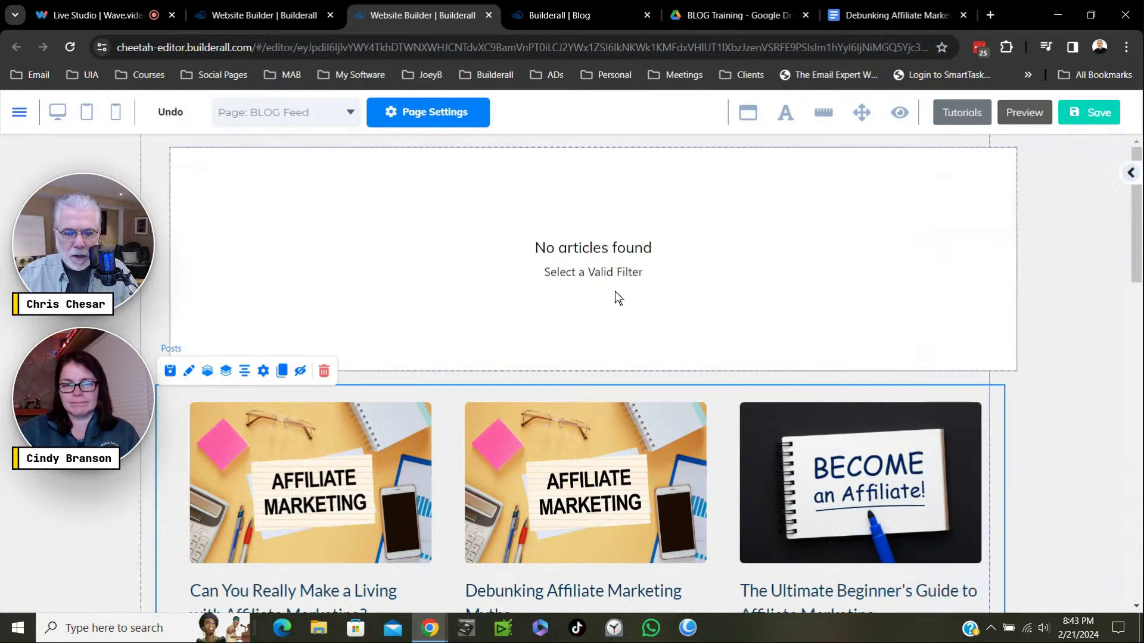
left_click(794, 319)
left_click_drag(1006, 362, 789, 359)
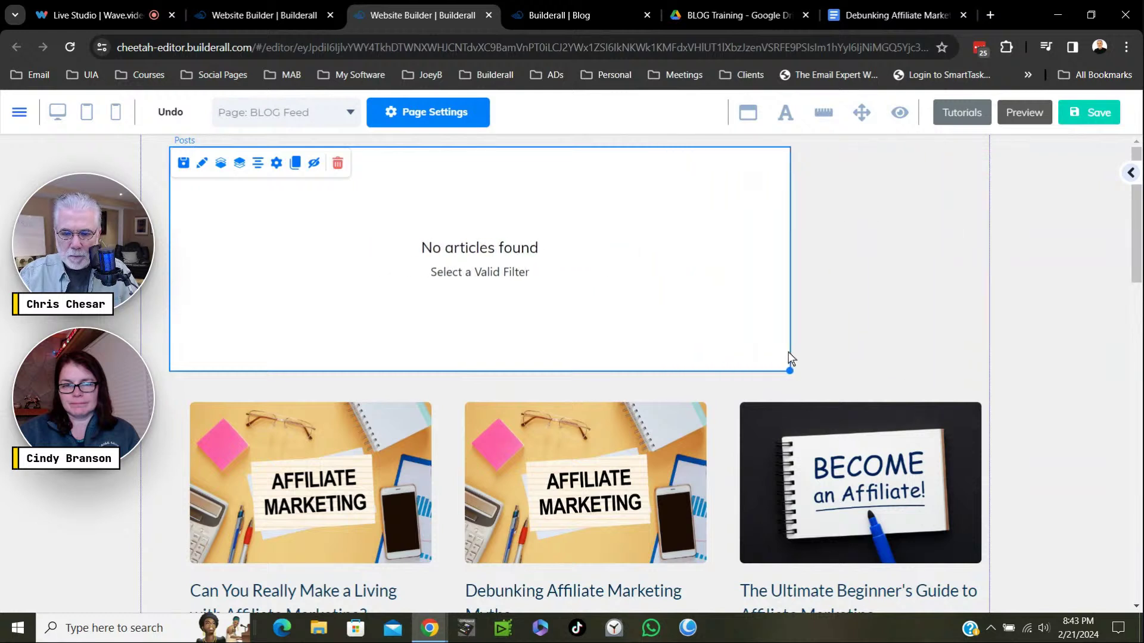
scroll(962, 325, "down", 3)
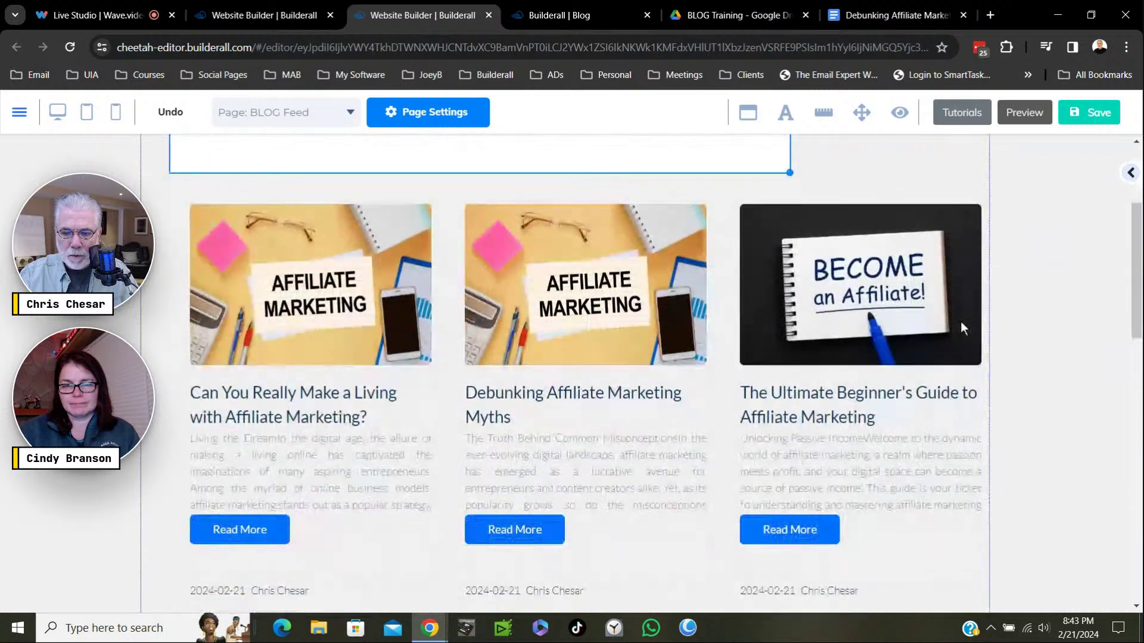
scroll(989, 409, "down", 3)
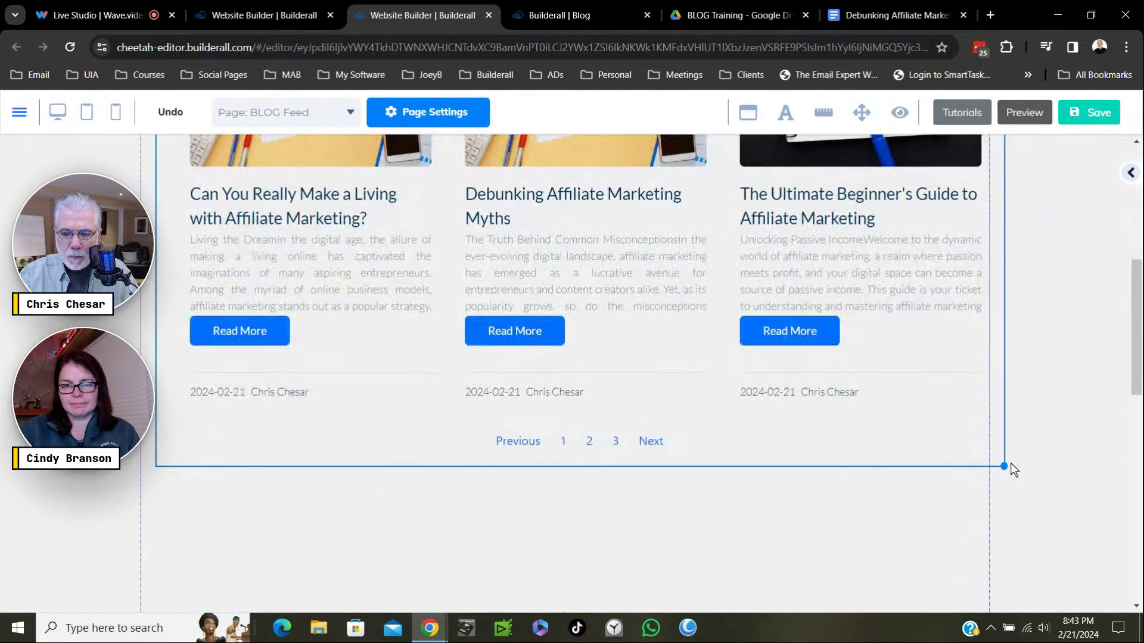
left_click_drag(1003, 466, 808, 448)
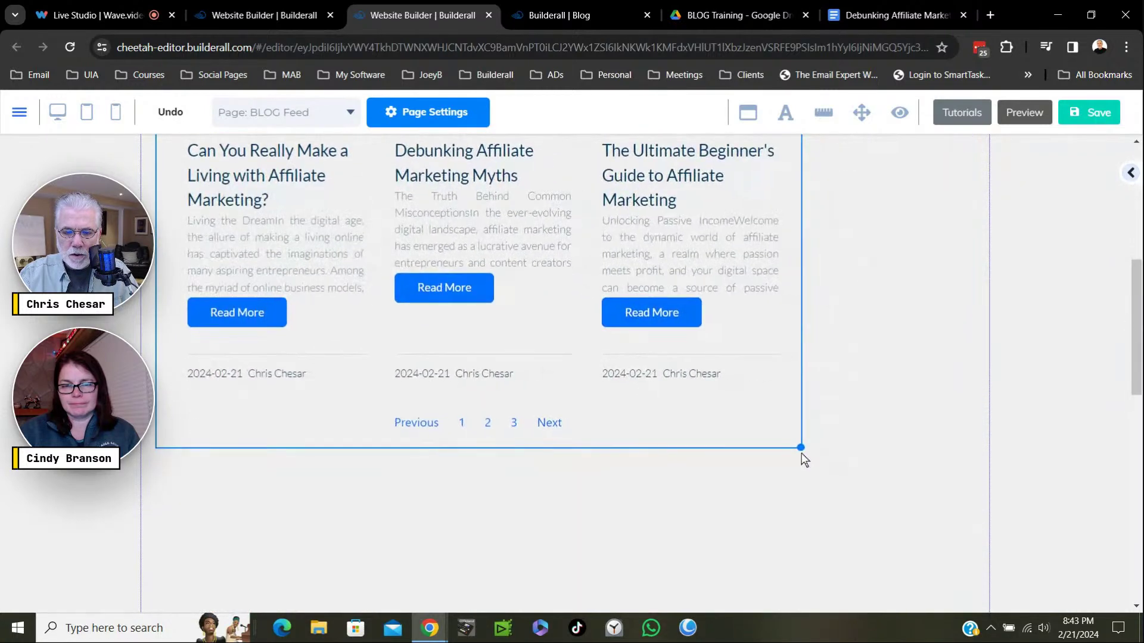
scroll(898, 192, "up", 6)
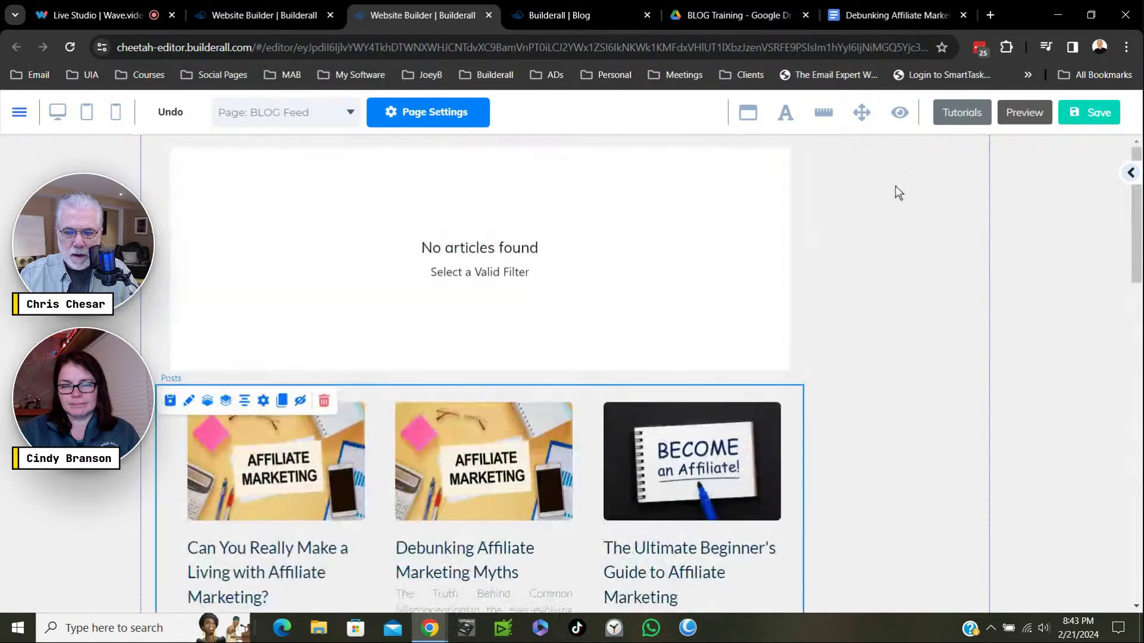
scroll(920, 438, "down", 6)
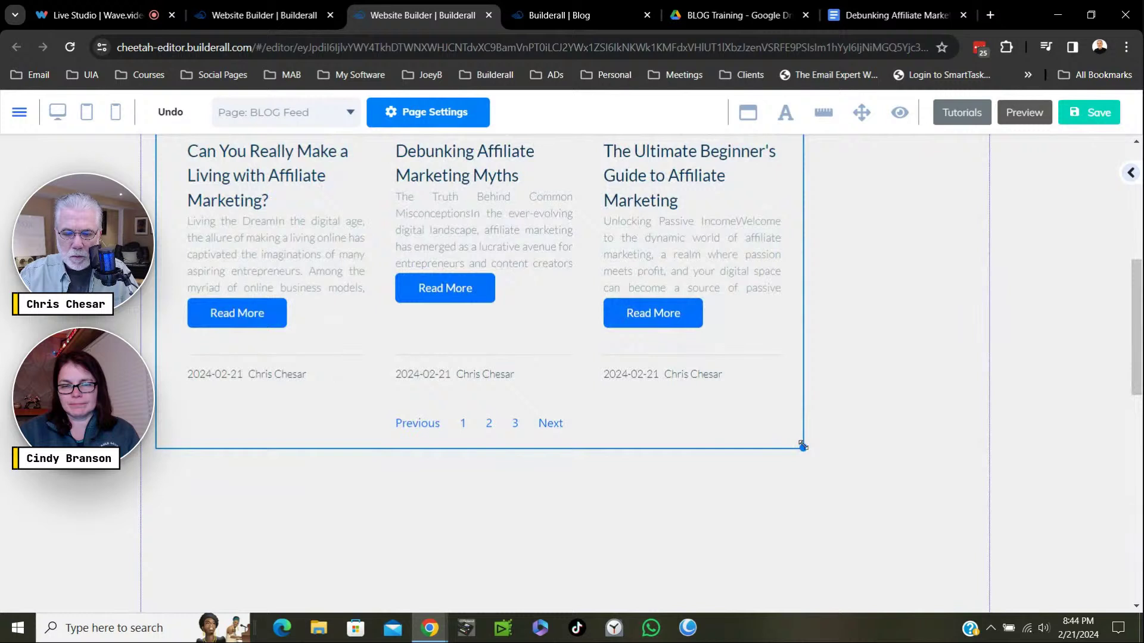
left_click_drag(802, 444, 796, 446)
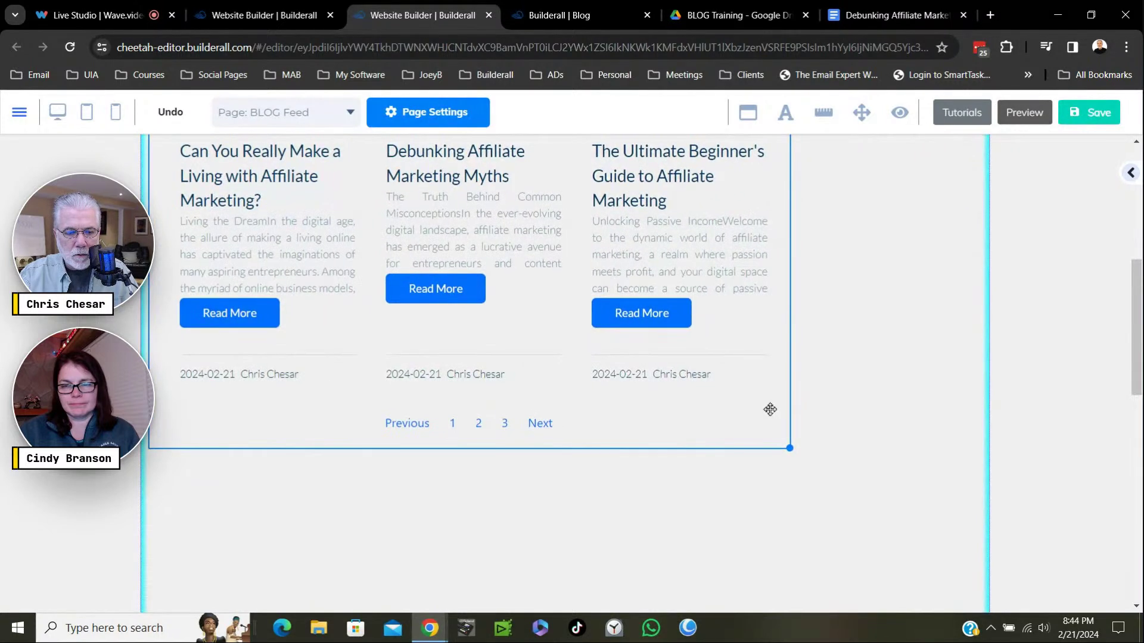
left_click_drag(770, 409, 799, 450)
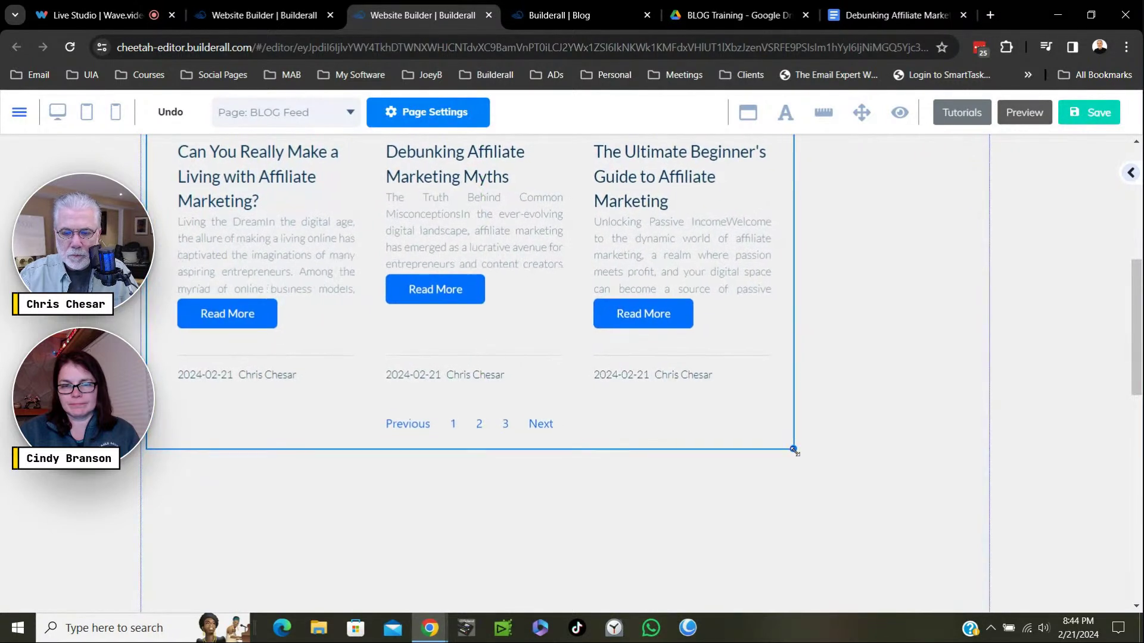
Drag the post feed element lower down the BLOG Feed page.
scroll(894, 417, "up", 6)
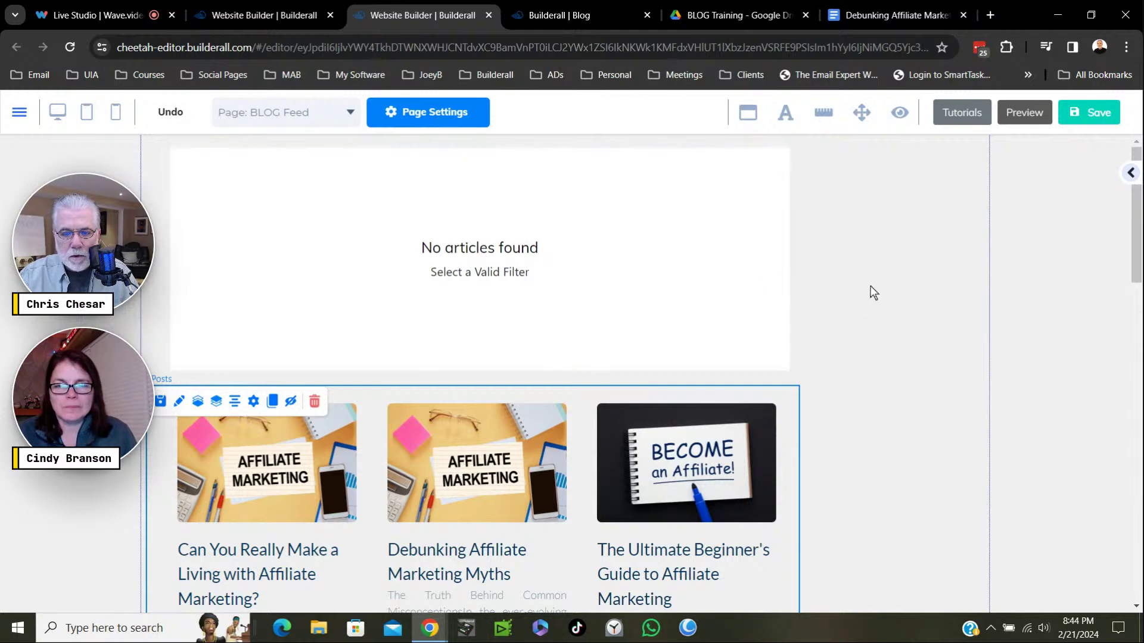
scroll(926, 333, "down", 2)
scroll(928, 335, "down", 8)
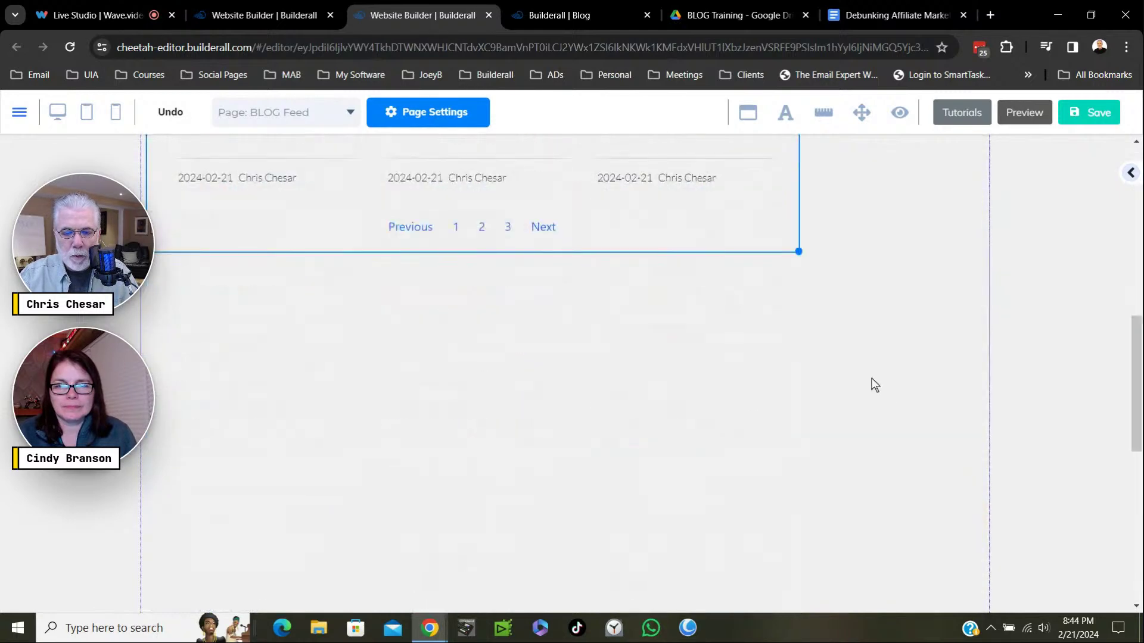
left_click_drag(760, 244, 762, 431)
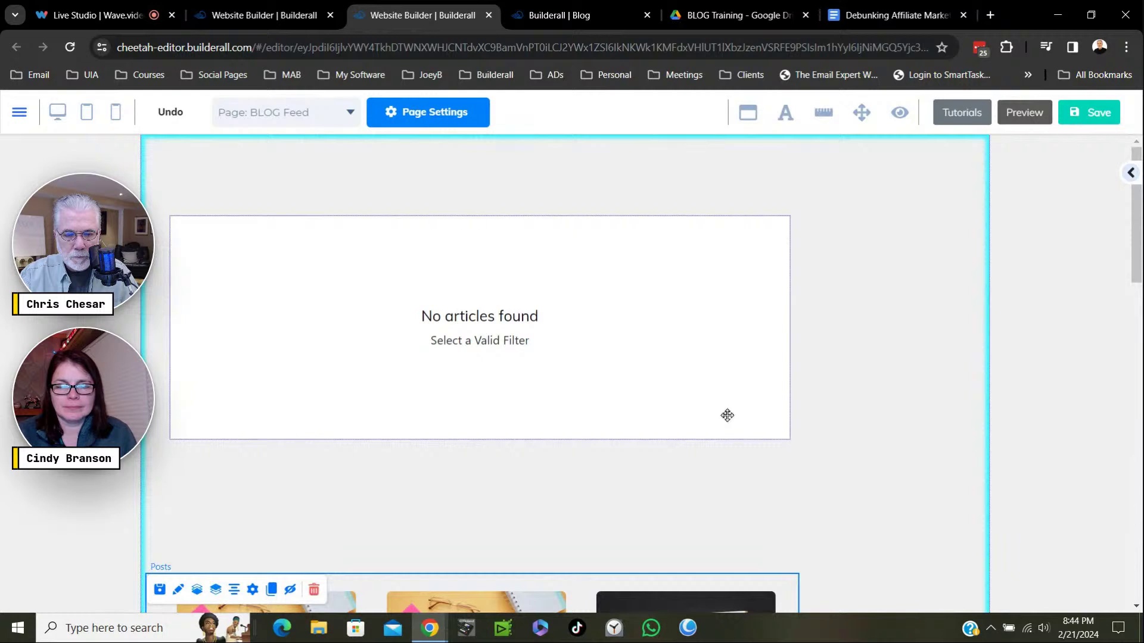
Add a Title H2 heading at the page top, stretched wide above the posts box.
left_click(727, 415)
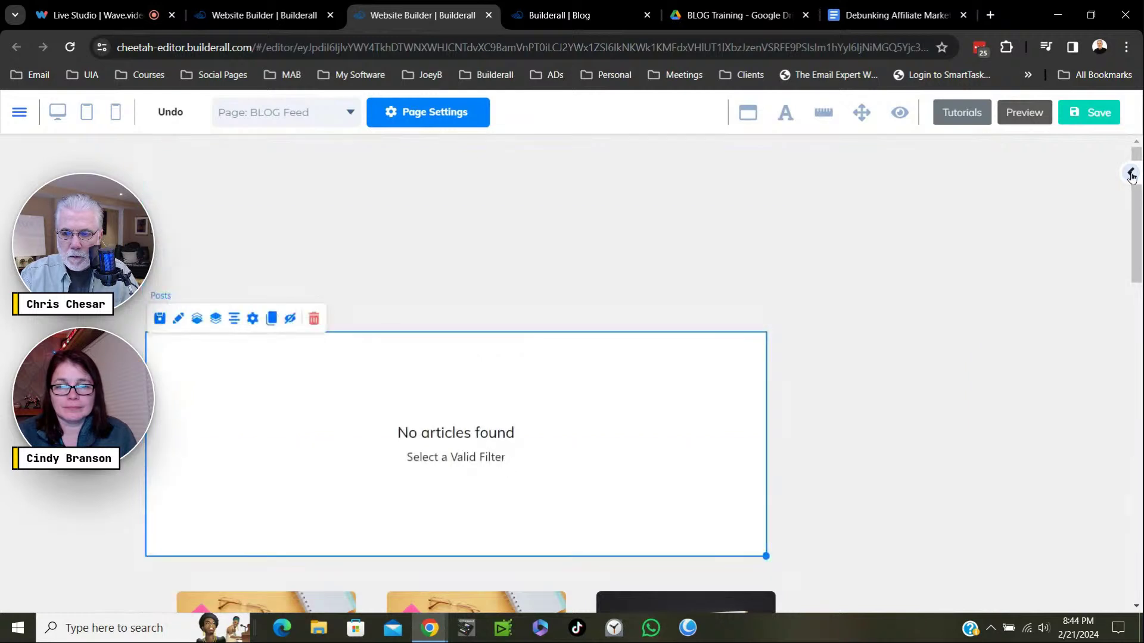
left_click(1130, 189)
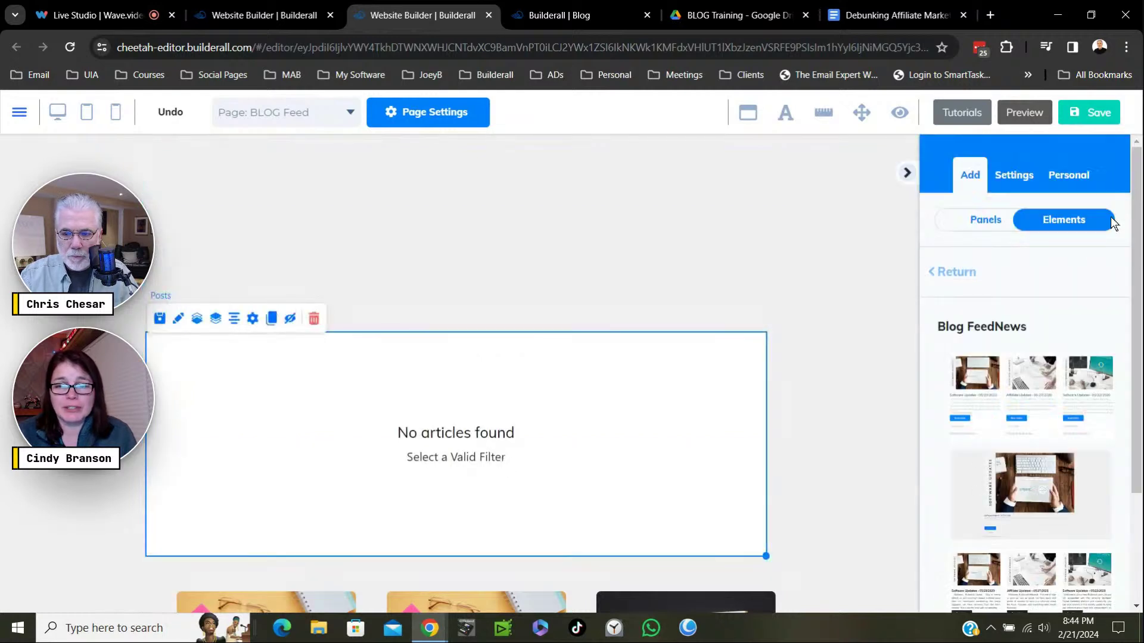
left_click(950, 275)
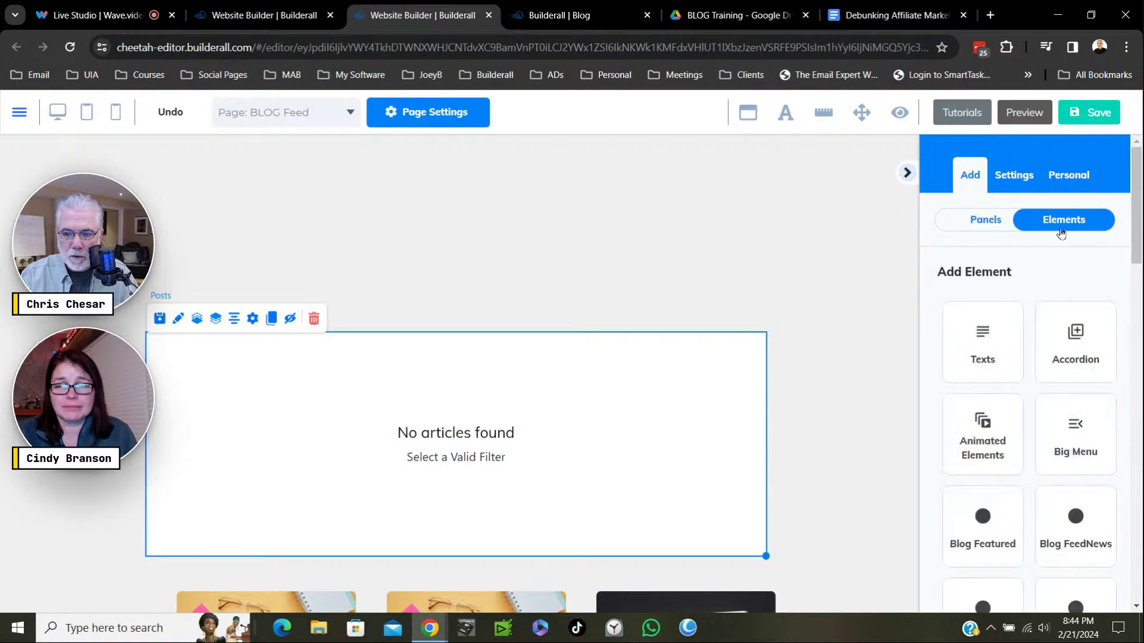
left_click(996, 335)
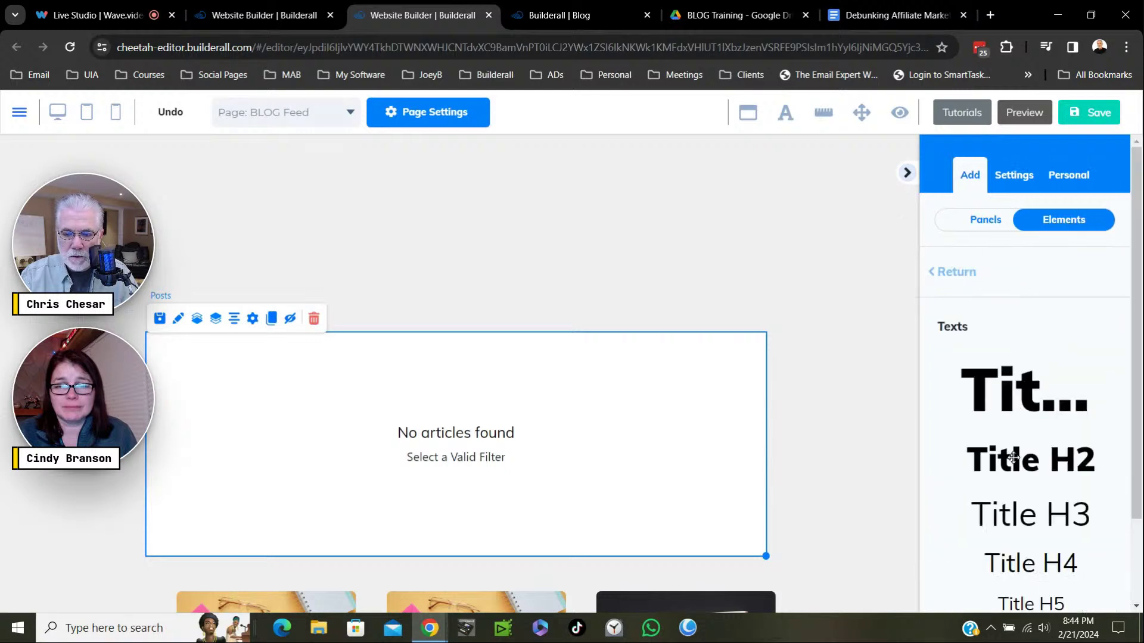
left_click_drag(1013, 458, 405, 221)
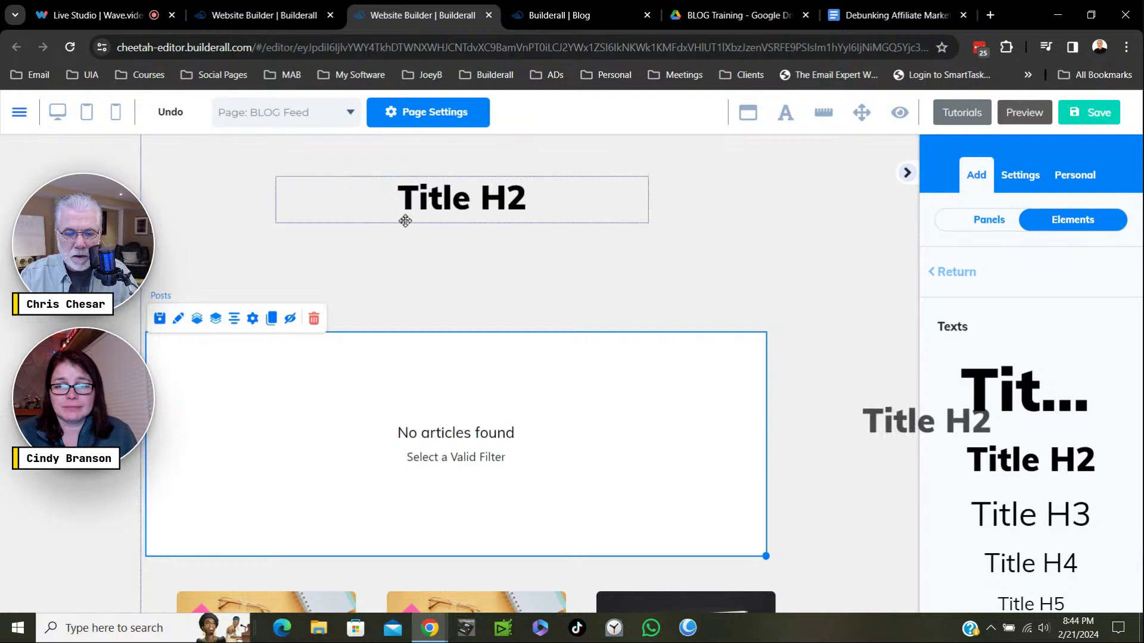
left_click(648, 224)
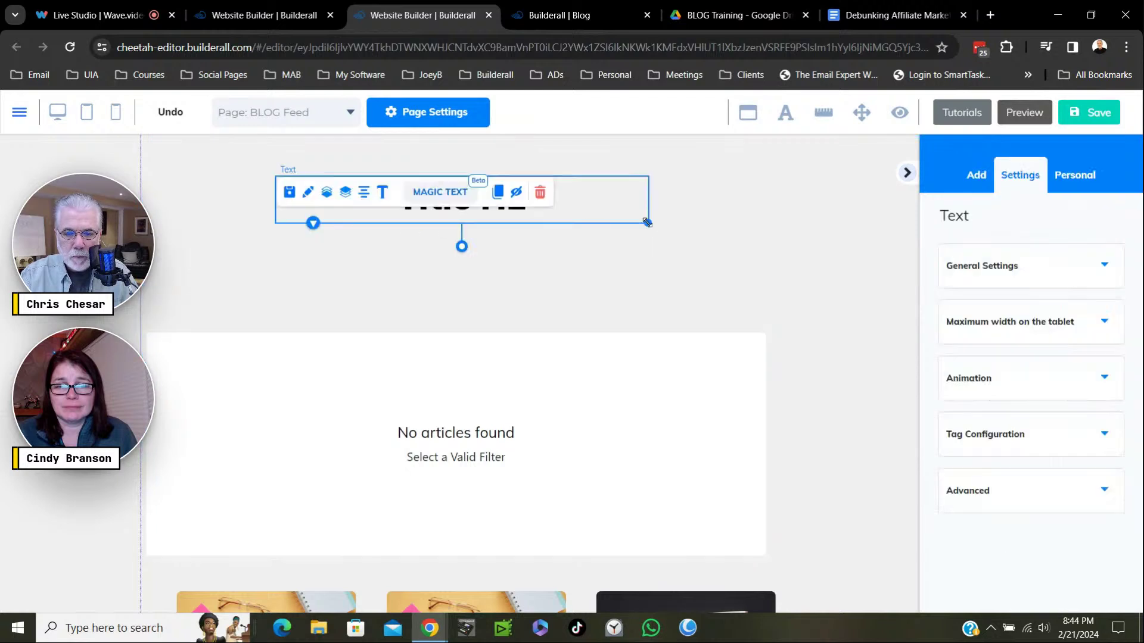
left_click_drag(649, 224, 966, 232)
left_click_drag(740, 213, 661, 201)
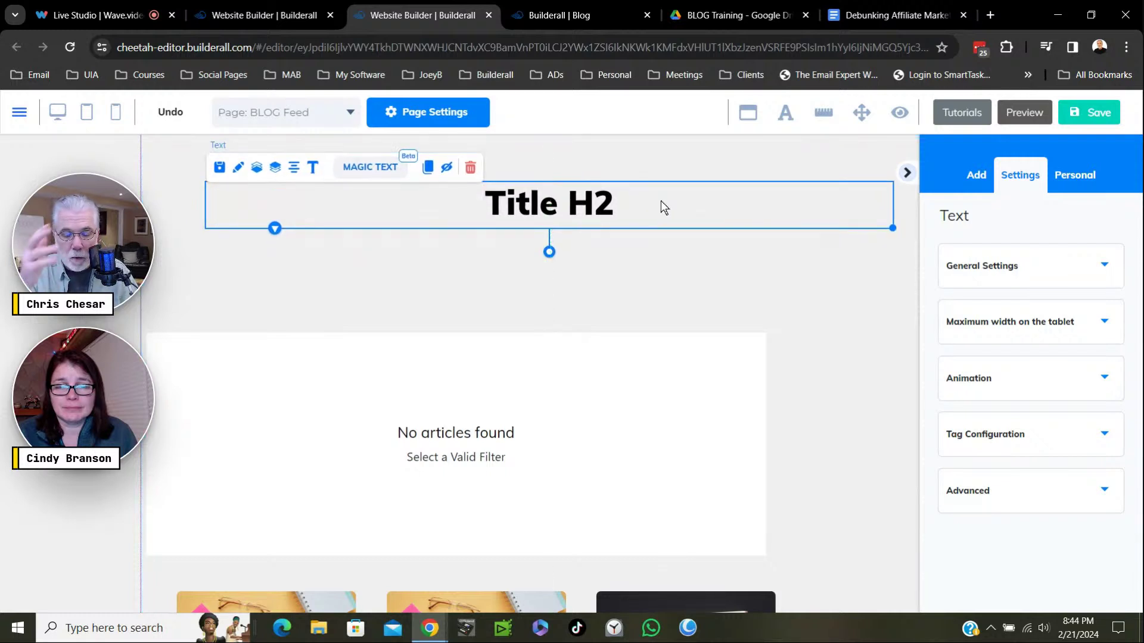
Change the heading to 'Welcome To My Blog' and move the 'No articles found' box up beneath it.
double_click(593, 219)
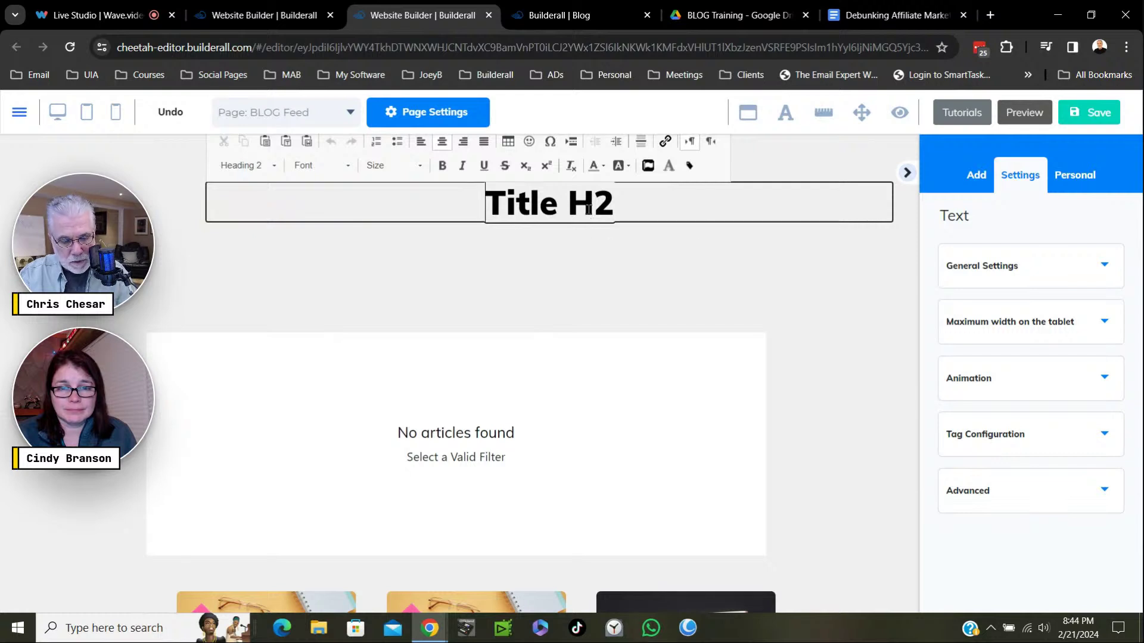
triple_click(598, 202)
type("Welco")
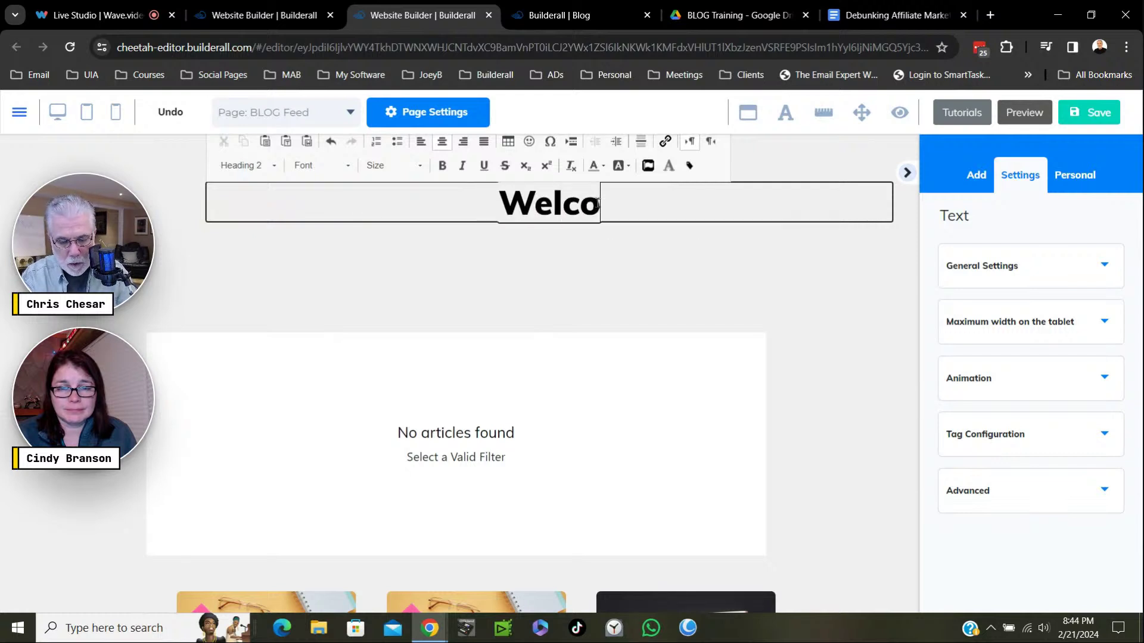
type("me To")
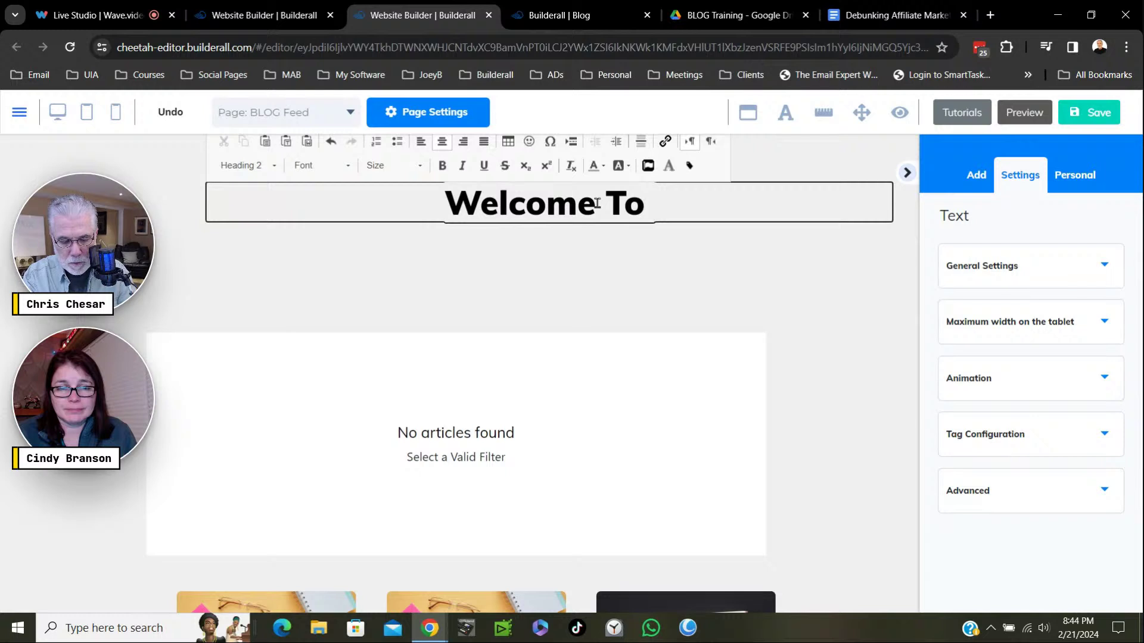
type(" My Blog")
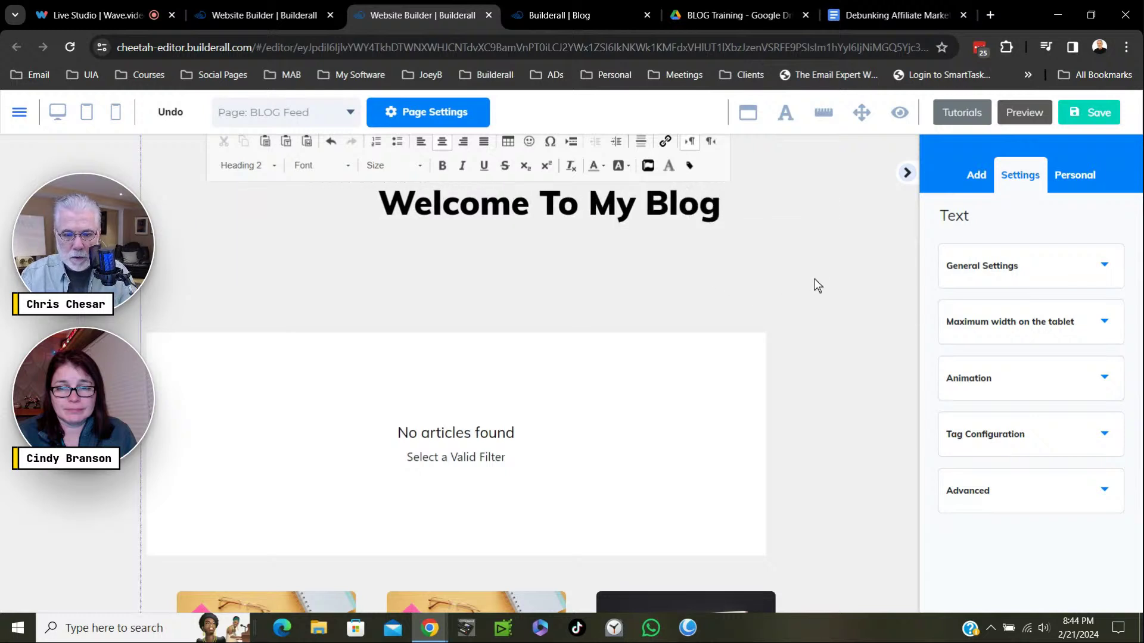
left_click(525, 255)
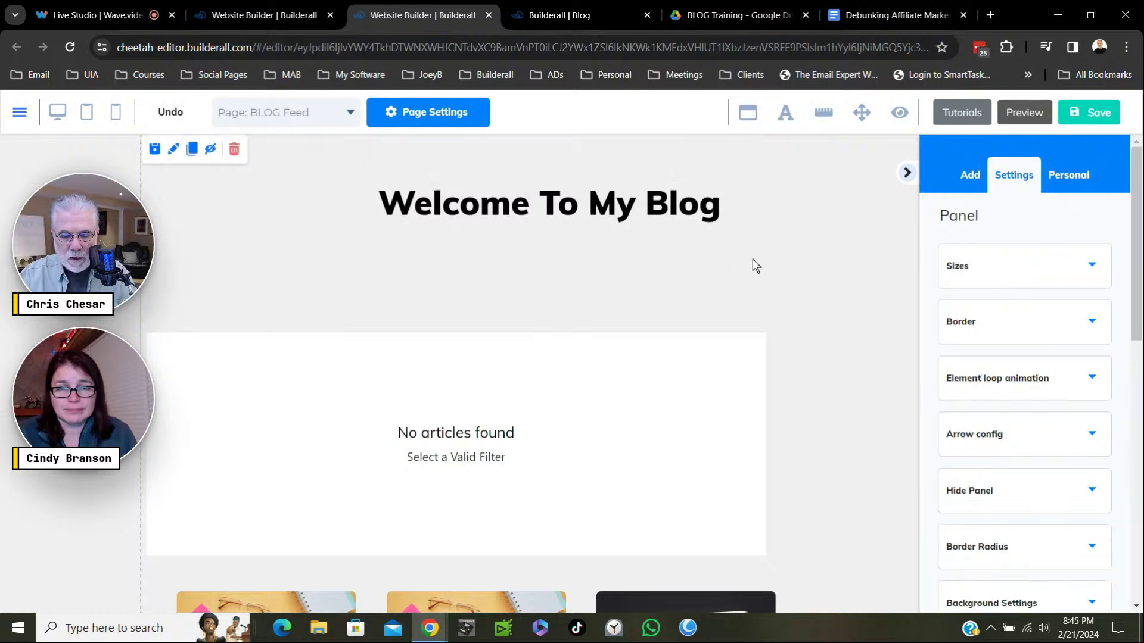
left_click_drag(600, 396, 601, 308)
left_click_drag(568, 213, 603, 320)
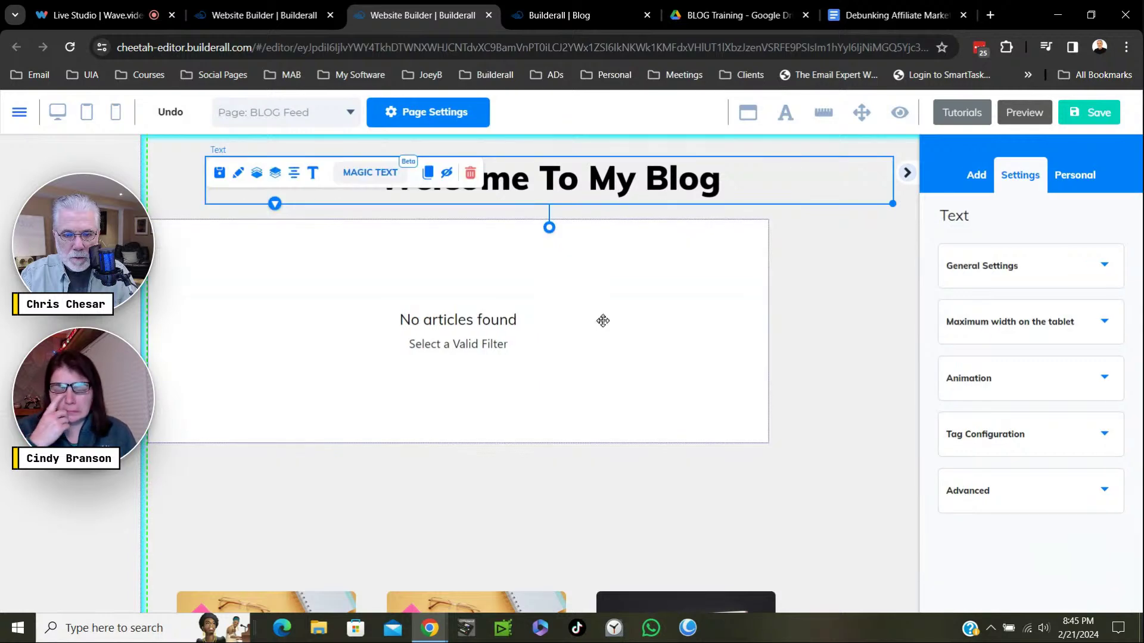
Drag the three-column post feed up to sit directly beneath the 'No articles found' box.
left_click(779, 340)
scroll(802, 348, "down", 2)
scroll(803, 349, "down", 4)
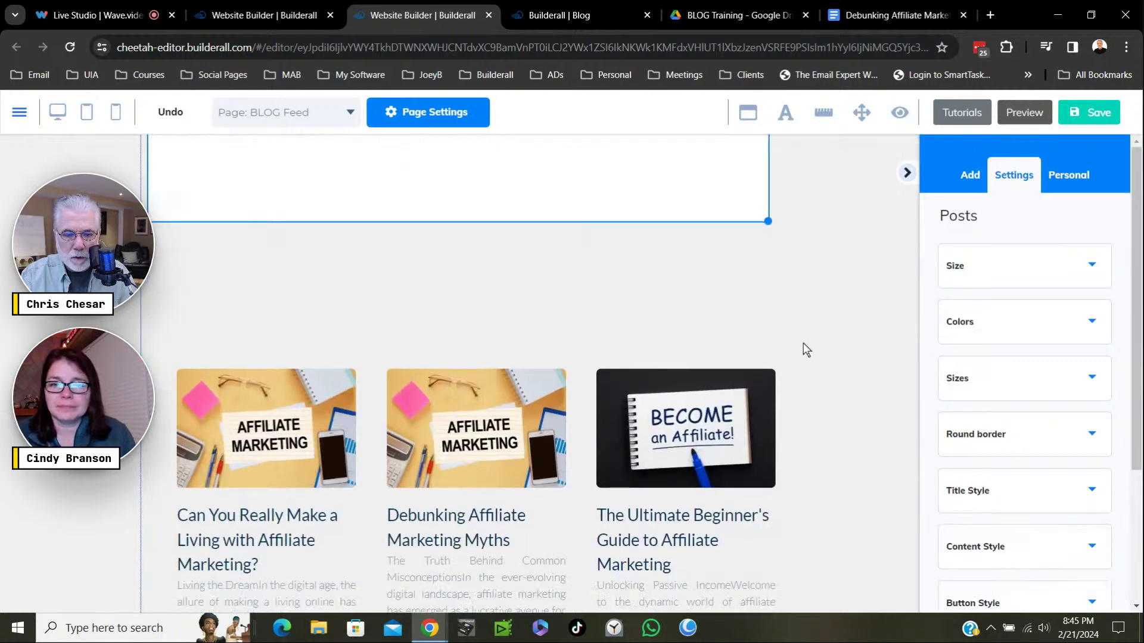
scroll(839, 380, "up", 3)
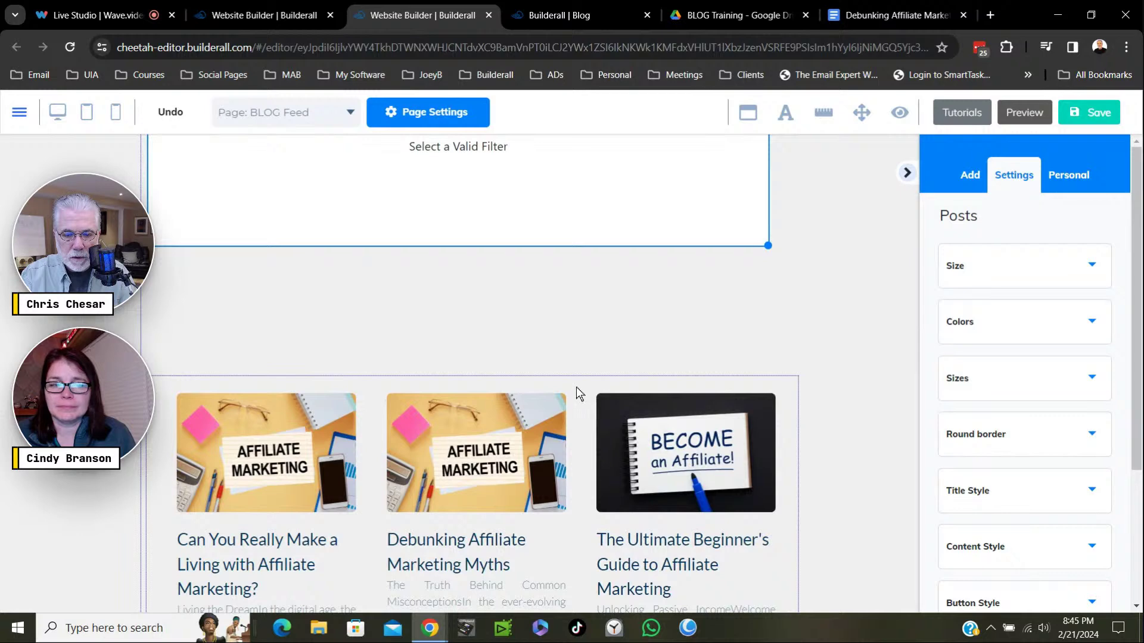
left_click_drag(576, 390, 575, 283)
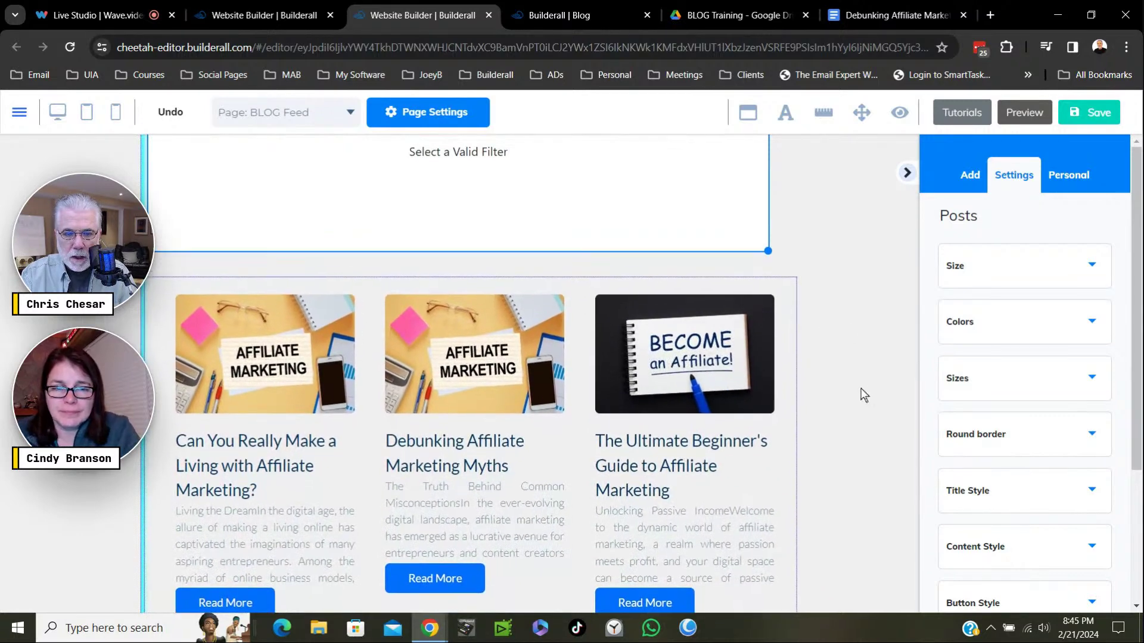
scroll(859, 392, "up", 3)
left_click(754, 355)
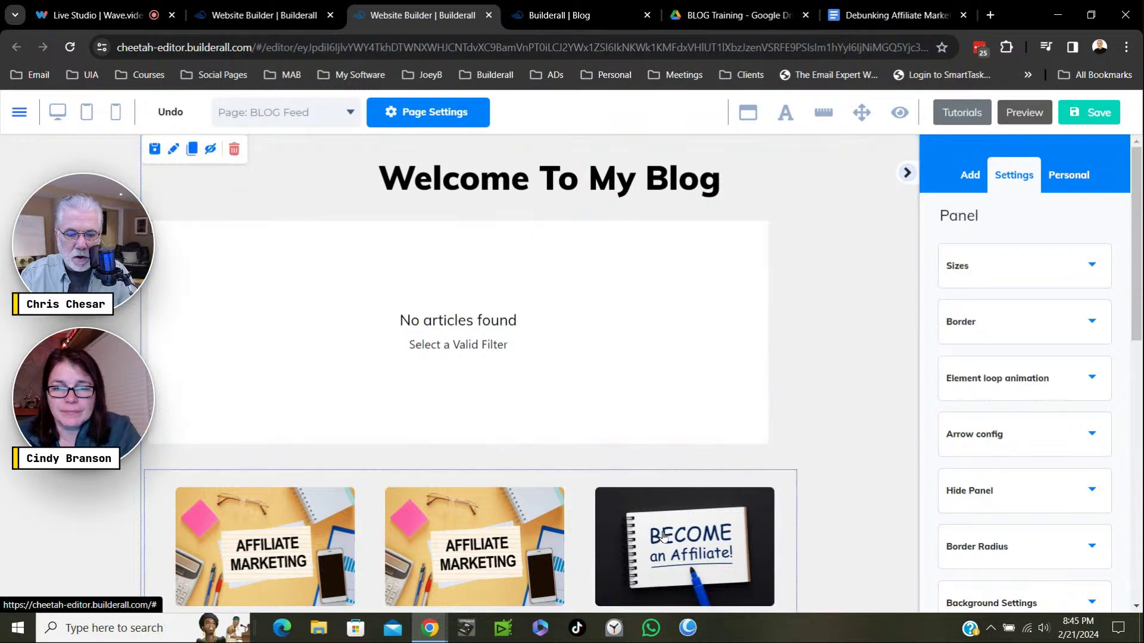
scroll(672, 537, "down", 3)
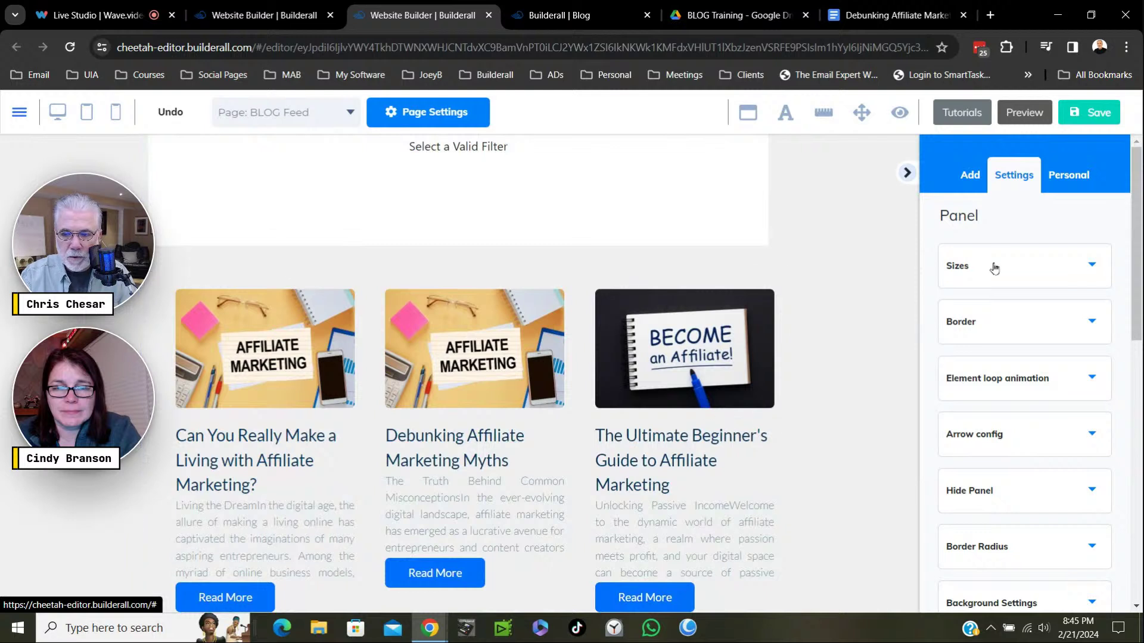
left_click(1094, 122)
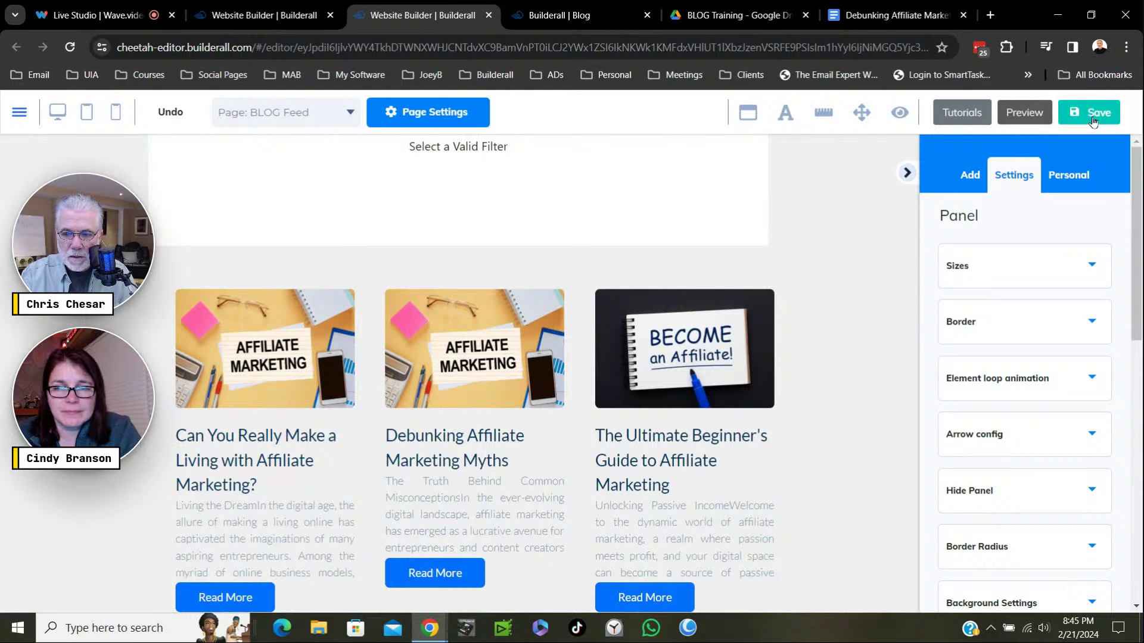
Save the BLOG Feed page and publish it to affiliatefastpass.com, closing the 'It's Done!' message.
left_click(1093, 121)
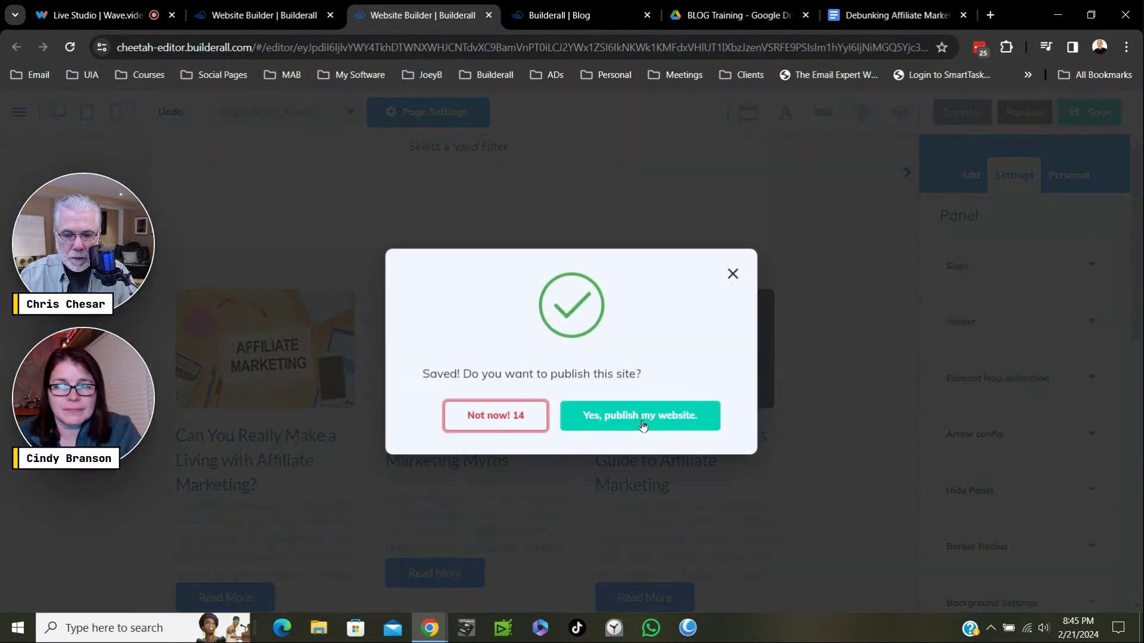
left_click(642, 420)
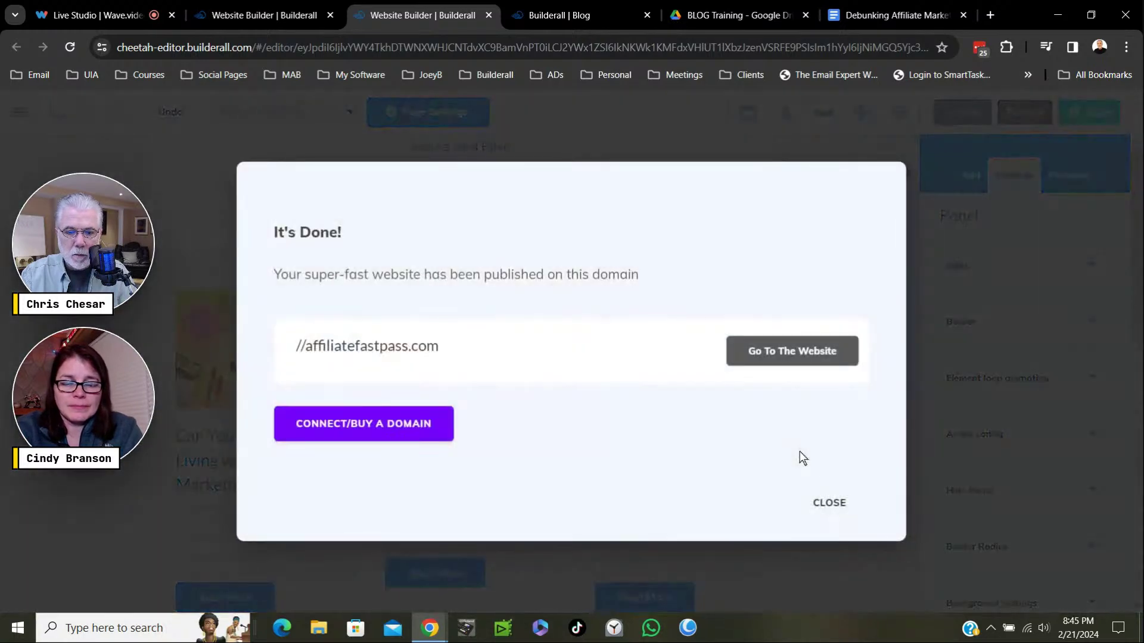
left_click(831, 503)
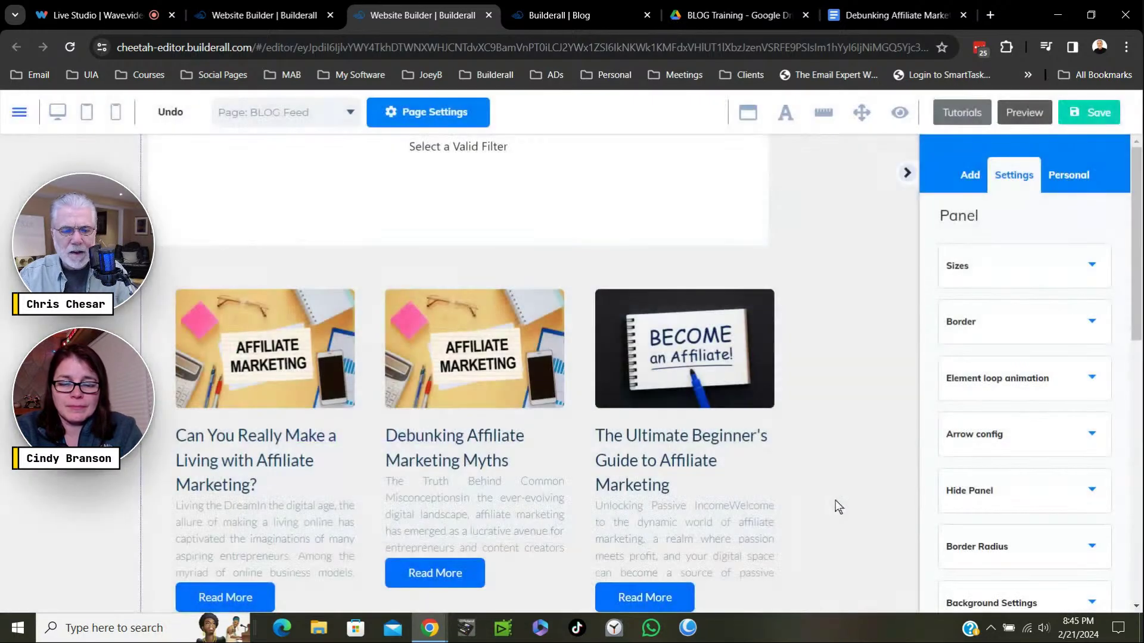
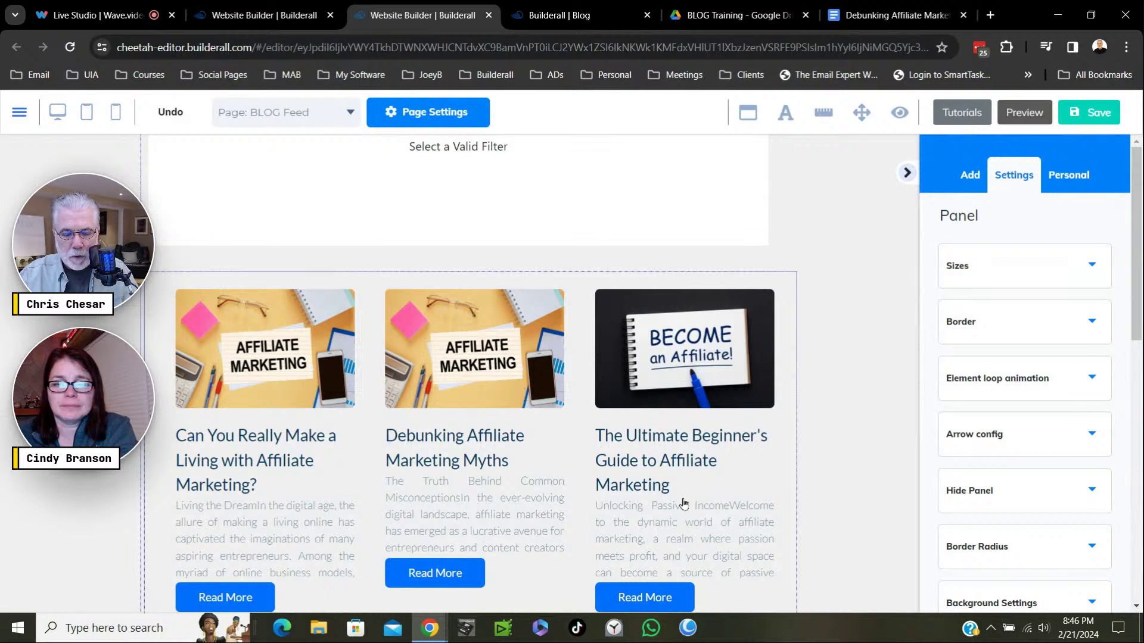
Save and publish the BLOG Feed page, then switch to the Blog admin tab.
left_click(1082, 116)
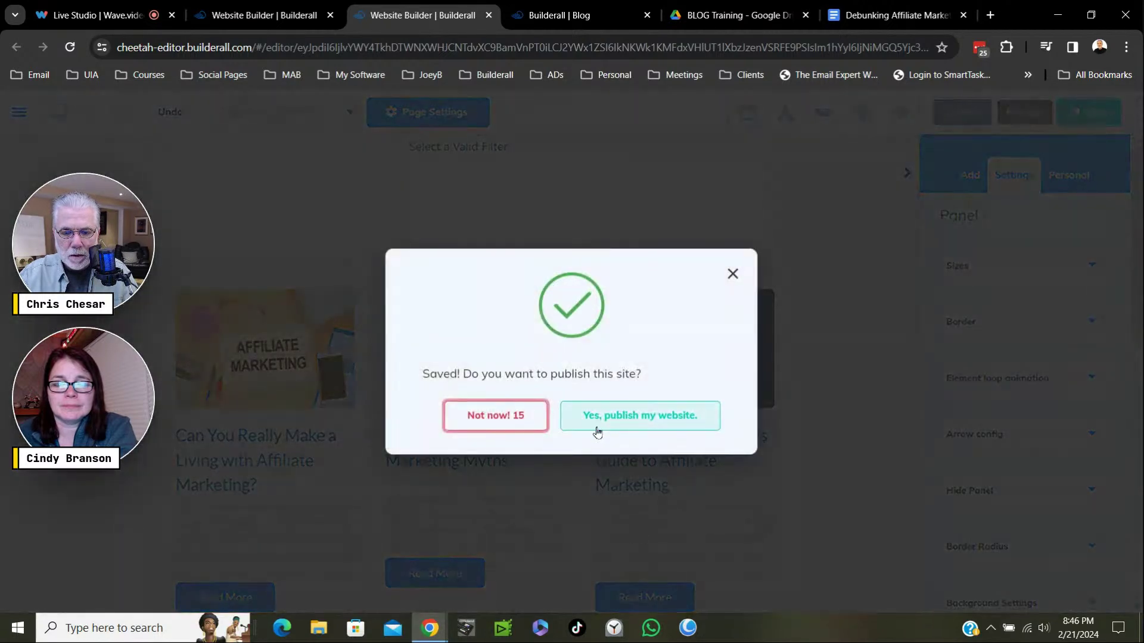
left_click(599, 429)
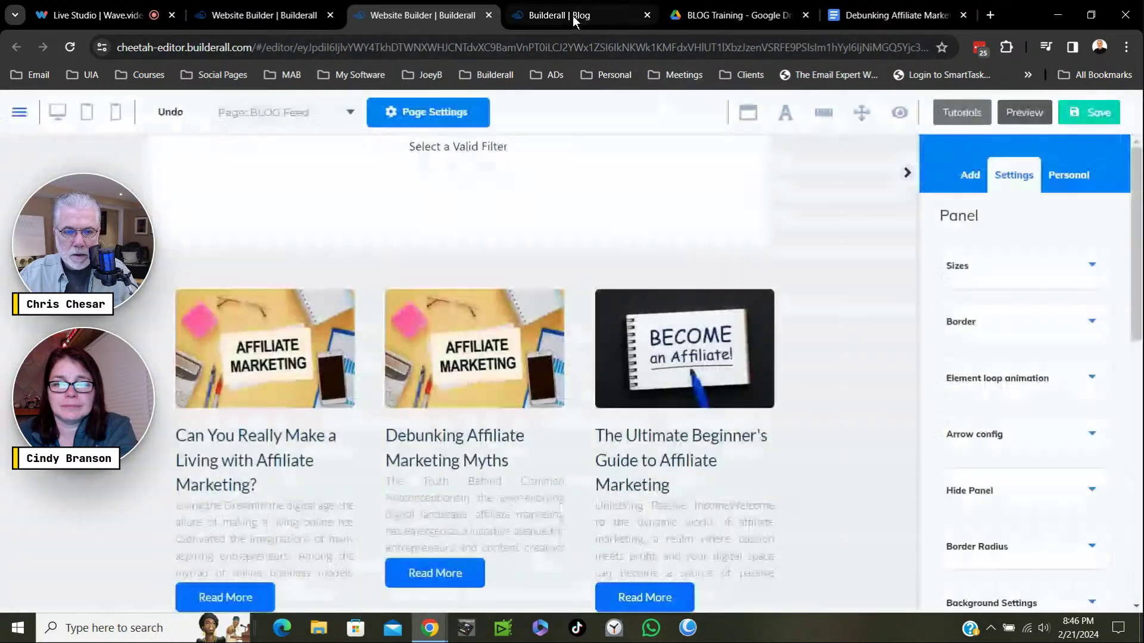
left_click(570, 13)
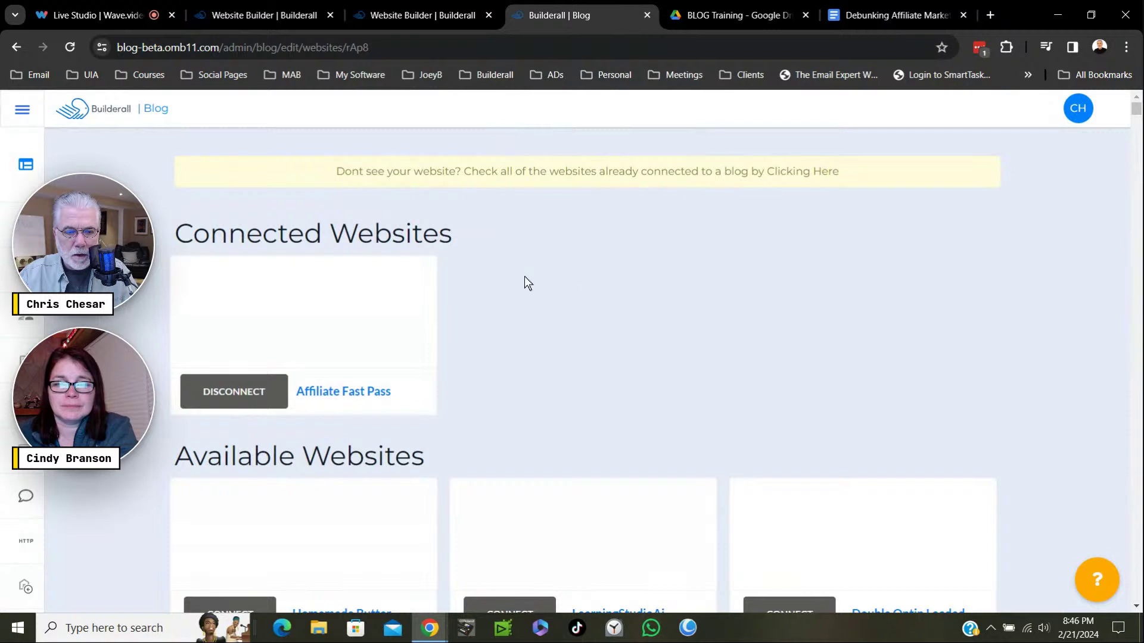
Dismiss the 'It's Done!' dialog and open the Debunking Affiliate Marketing Myths post for editing.
mouse_move(18, 173)
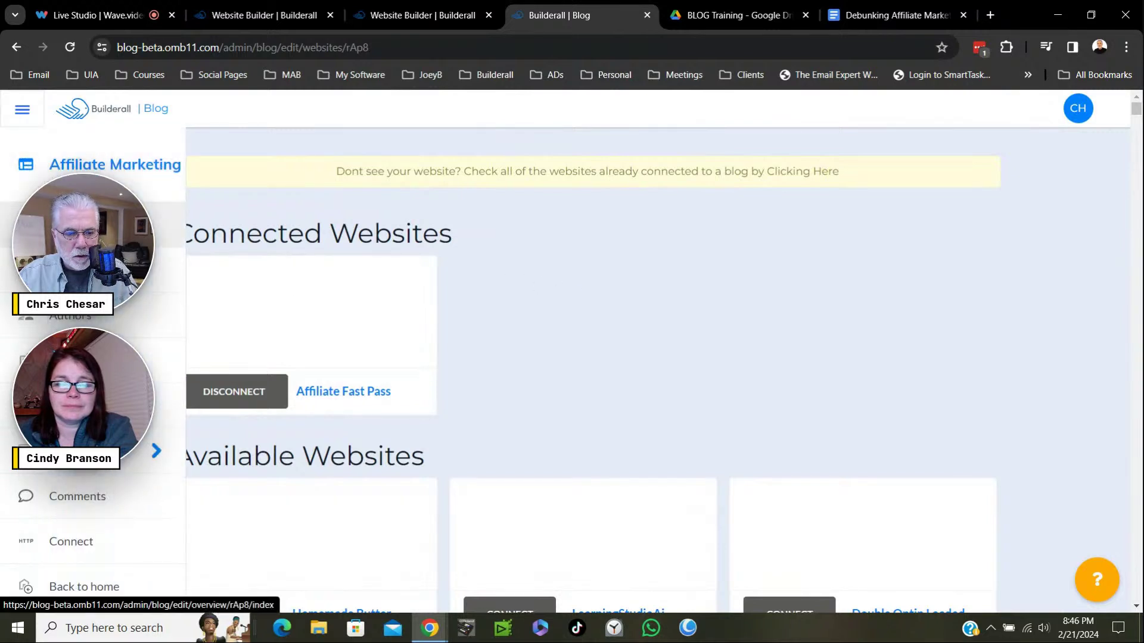
left_click(90, 406)
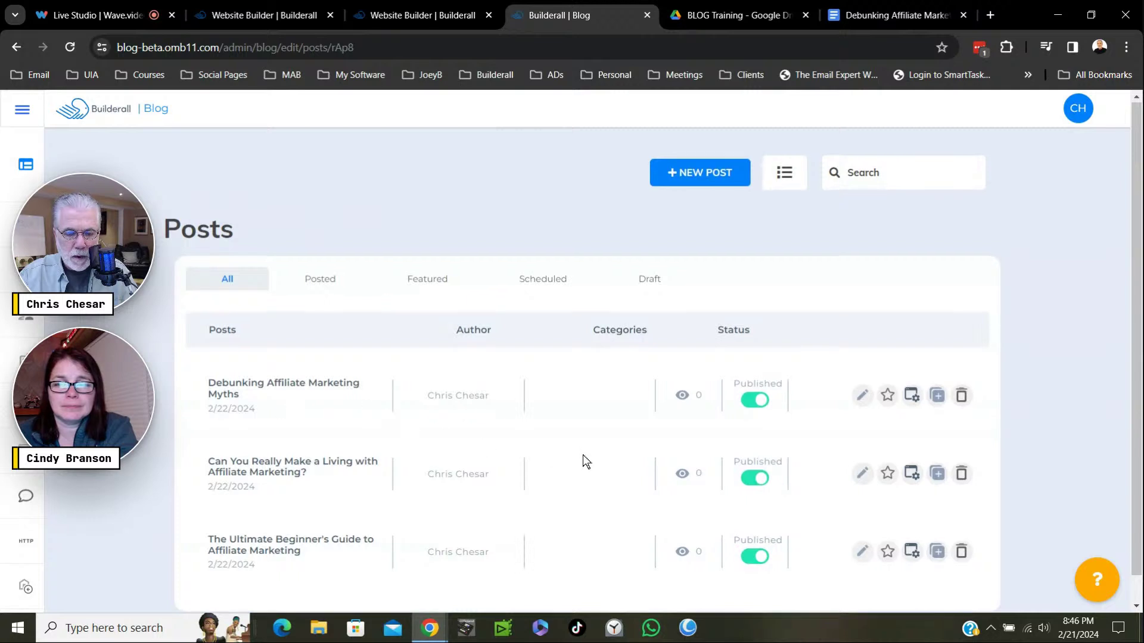
scroll(585, 461, "down", 1)
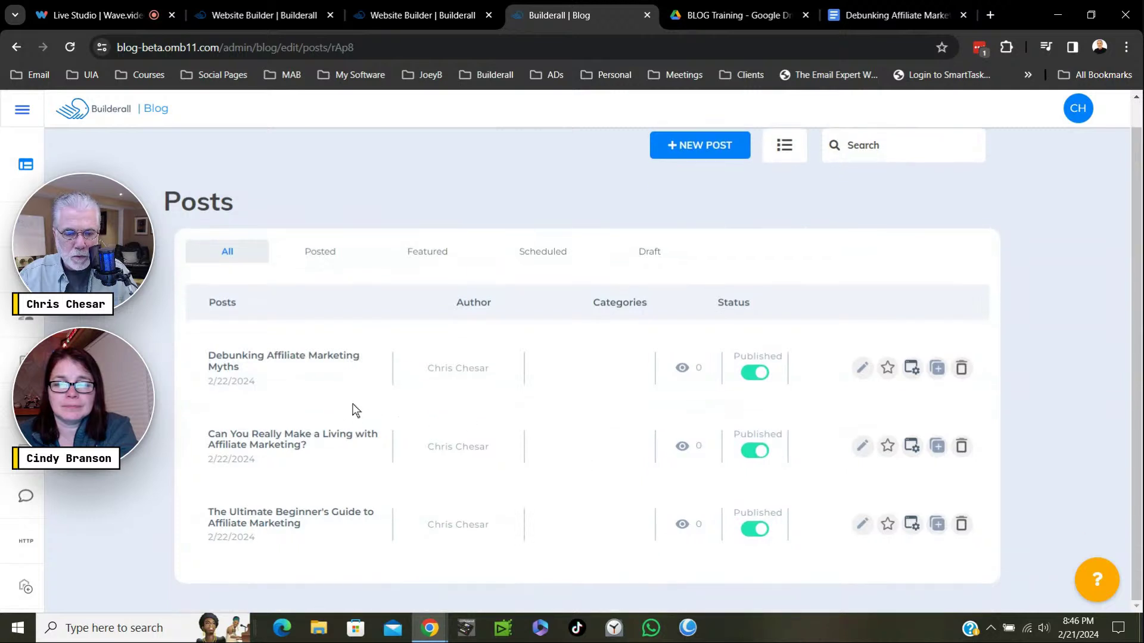
left_click(426, 15)
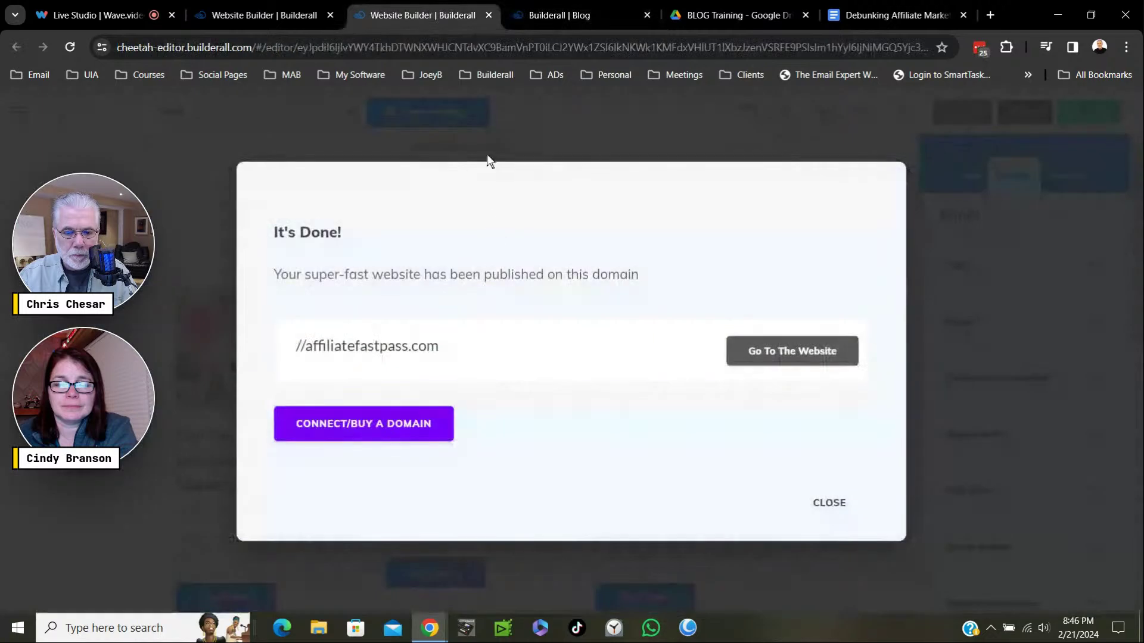
left_click(819, 502)
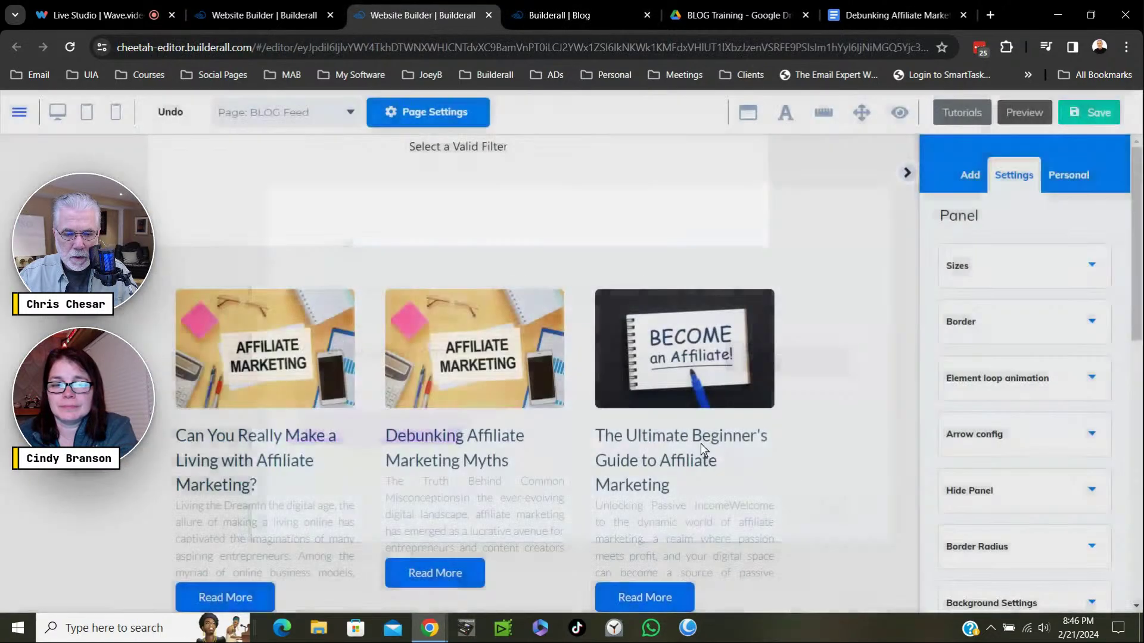
left_click(587, 20)
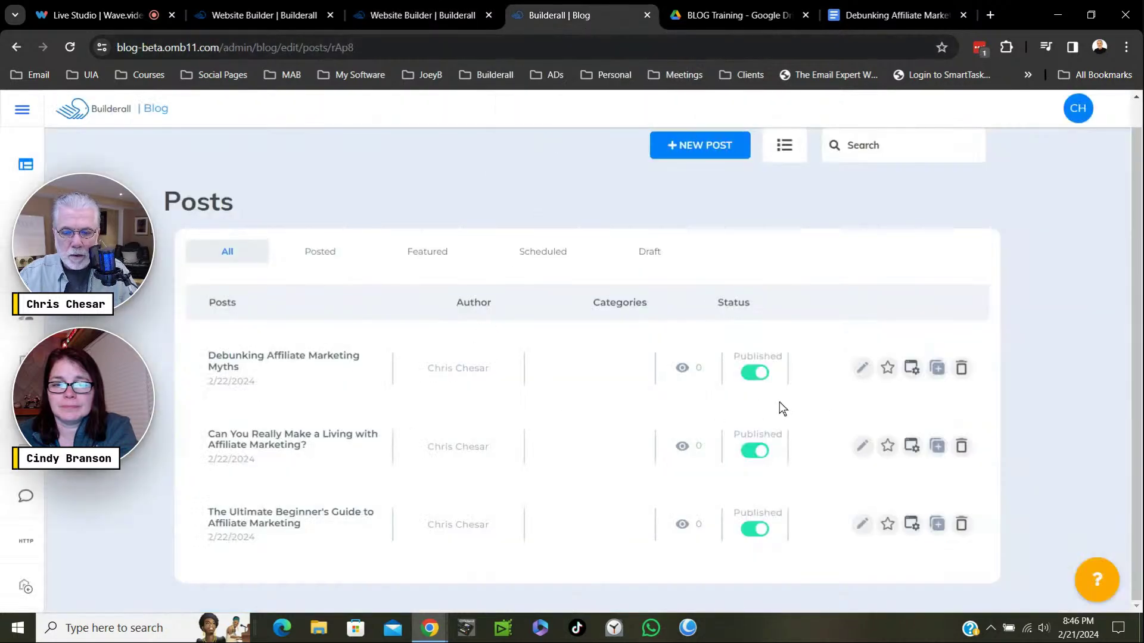
left_click(862, 368)
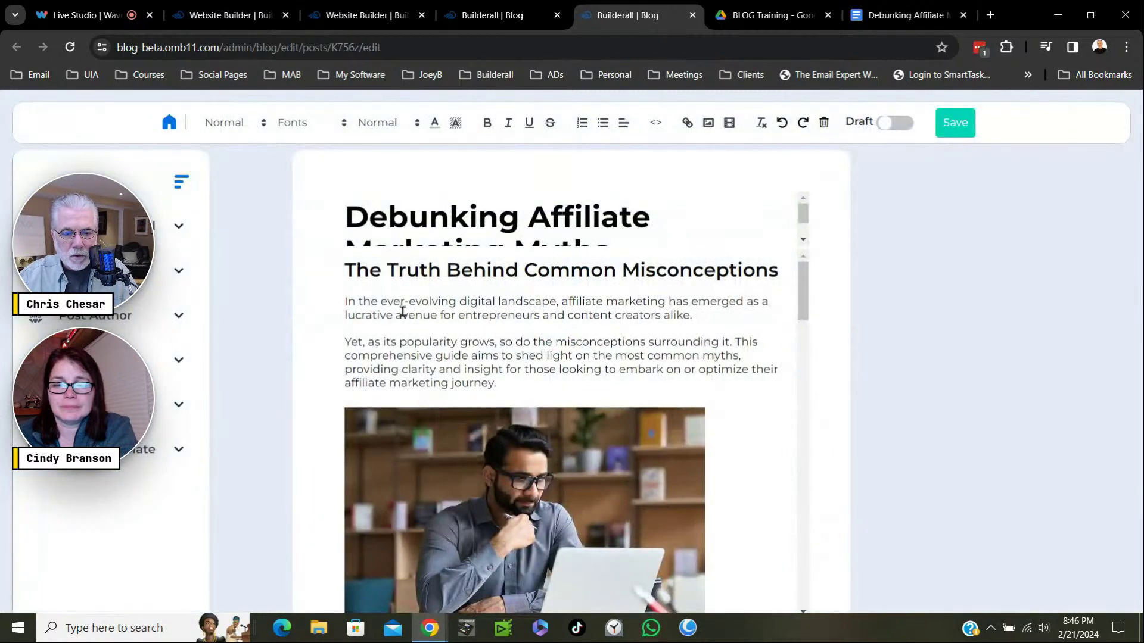
Set the couple-on-a-couch photo as the Debunking Affiliate Marketing Myths post image and save it.
left_click(154, 229)
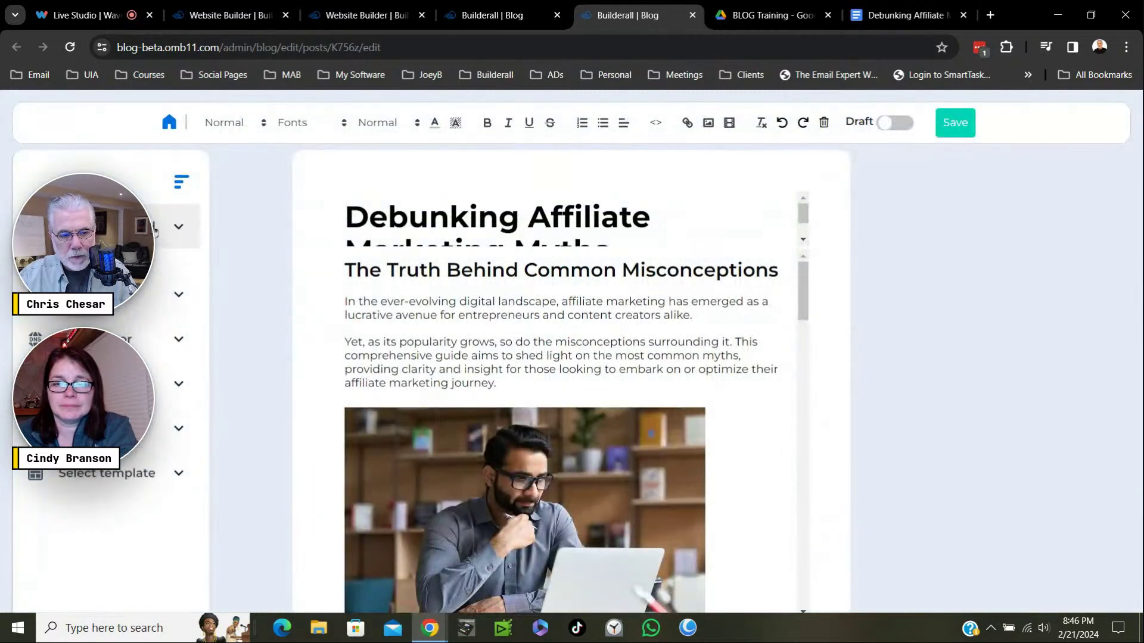
left_click(116, 324)
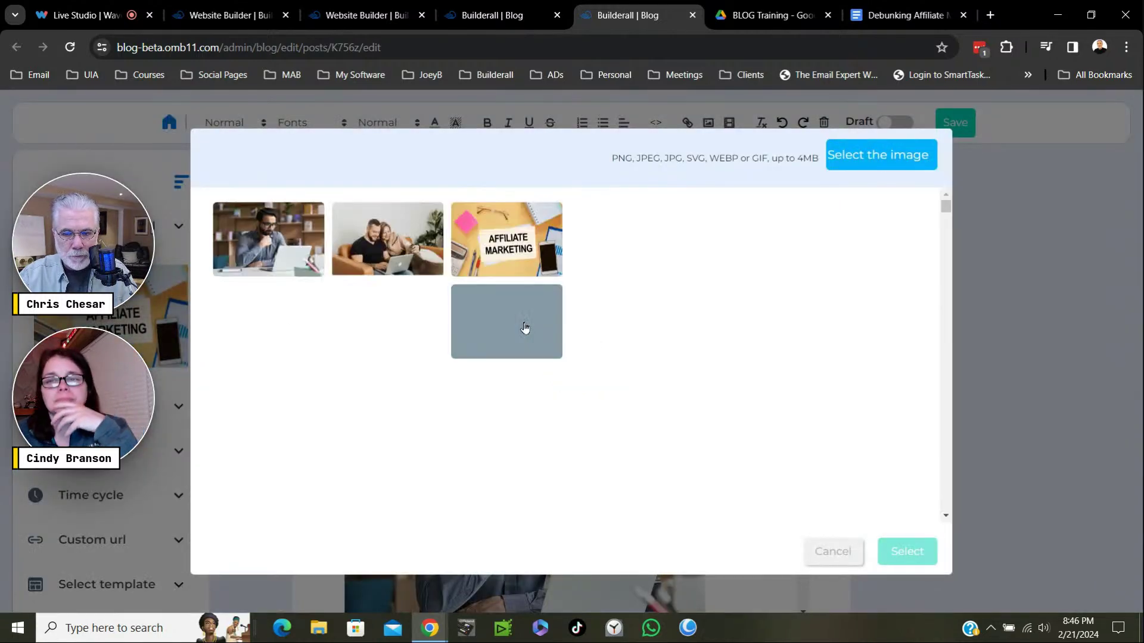
left_click(381, 221)
left_click(906, 557)
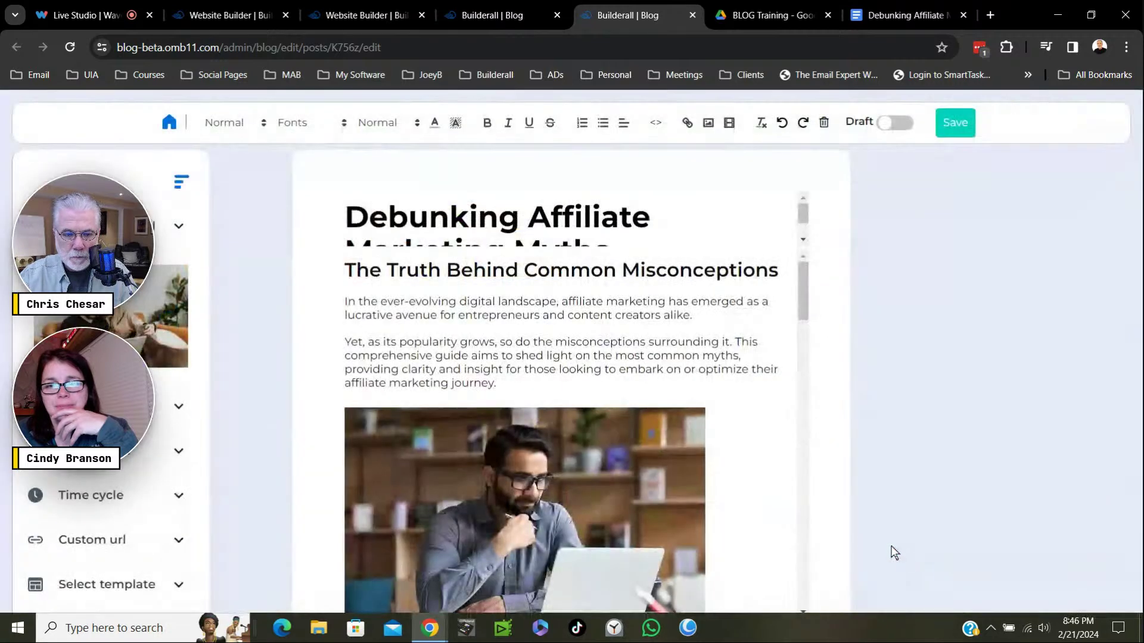
left_click(957, 128)
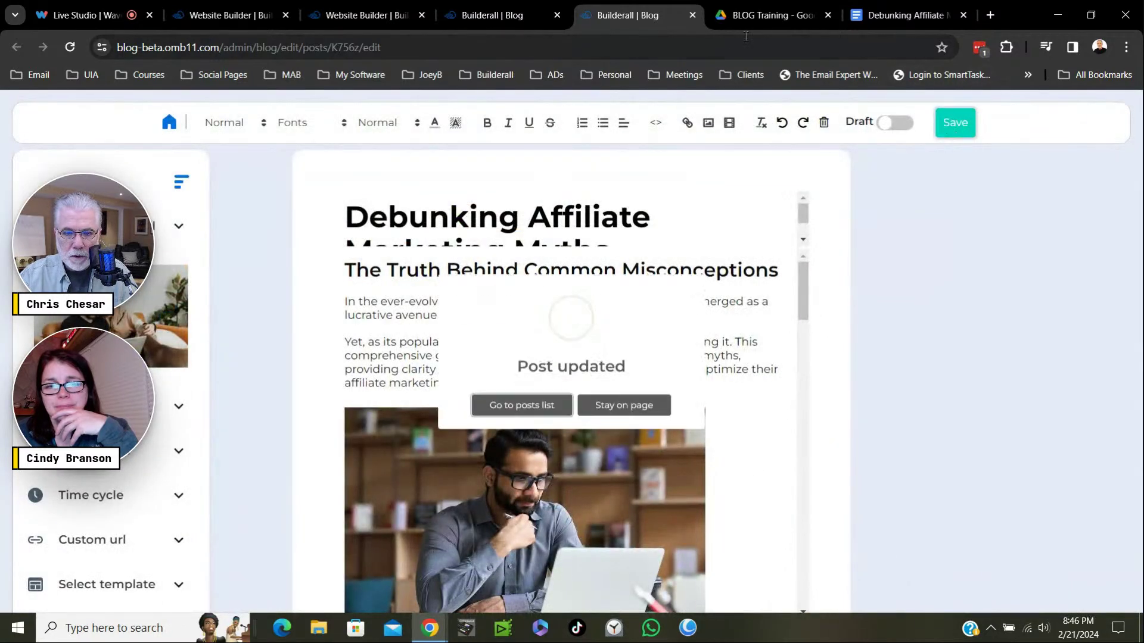
left_click(536, 428)
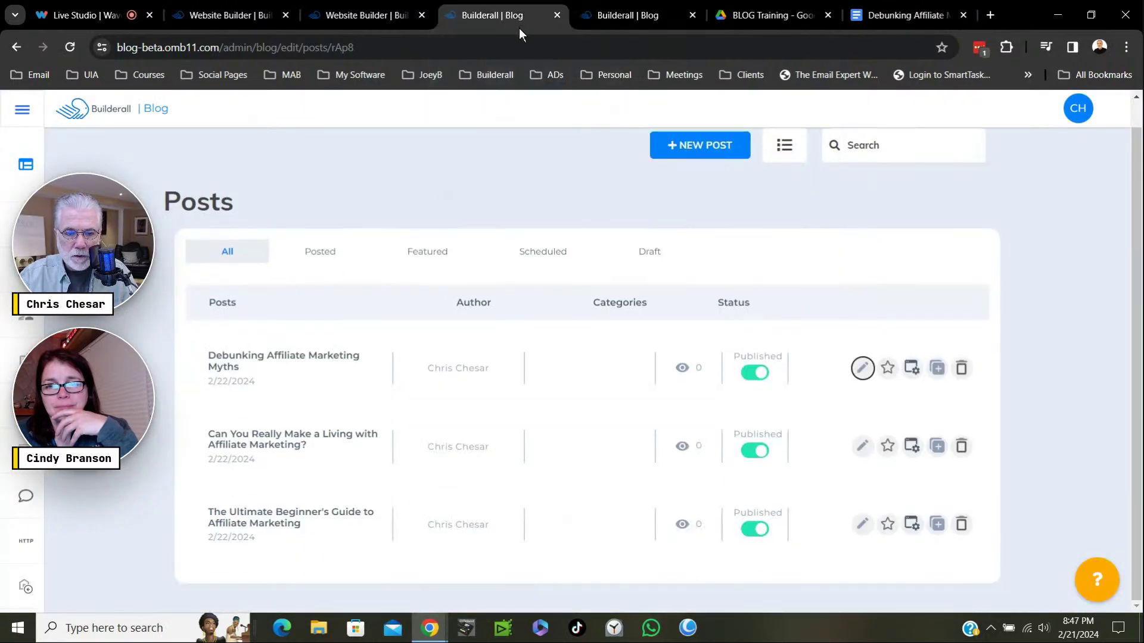
Close the extra Blog editor tab and republish the website, dismissing the 'It's Done!' confirmation.
left_click(398, 15)
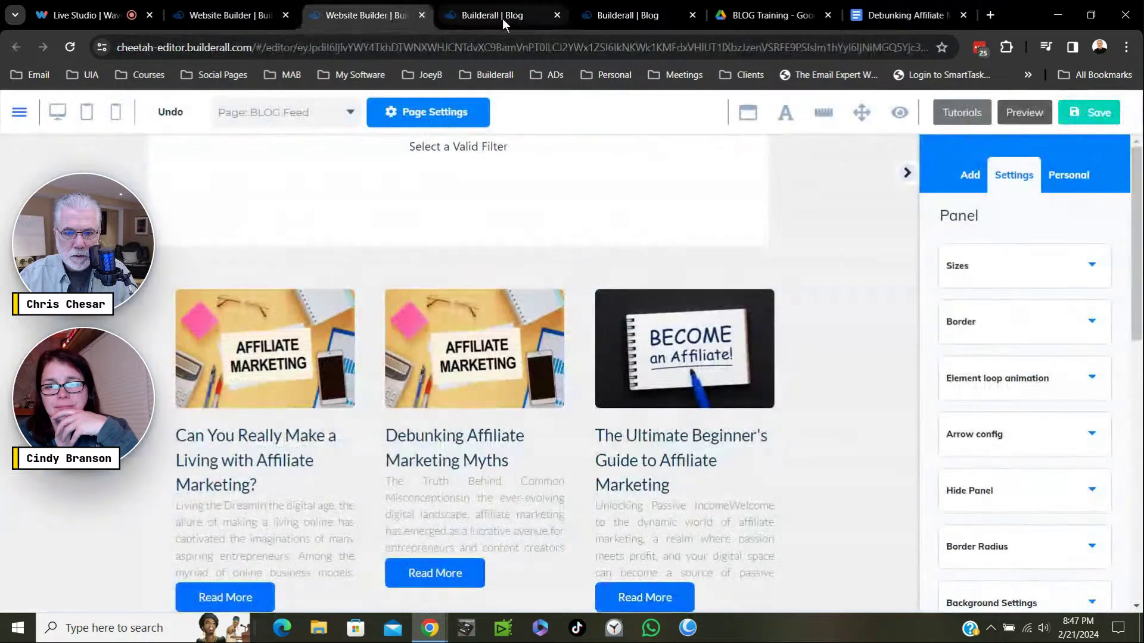
left_click(559, 15)
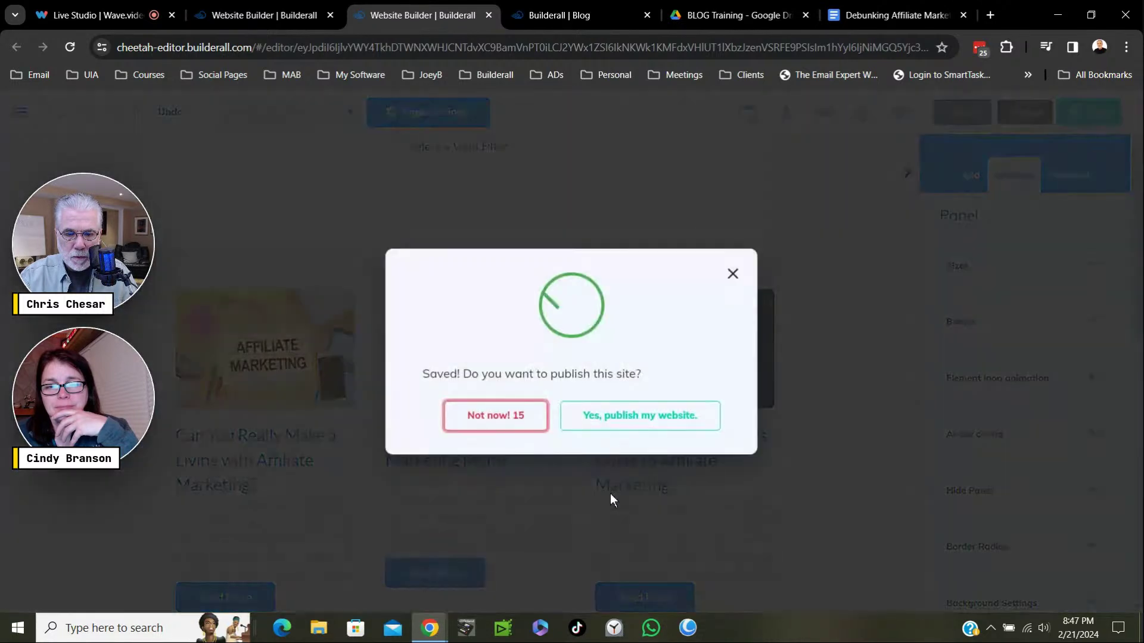
left_click(614, 416)
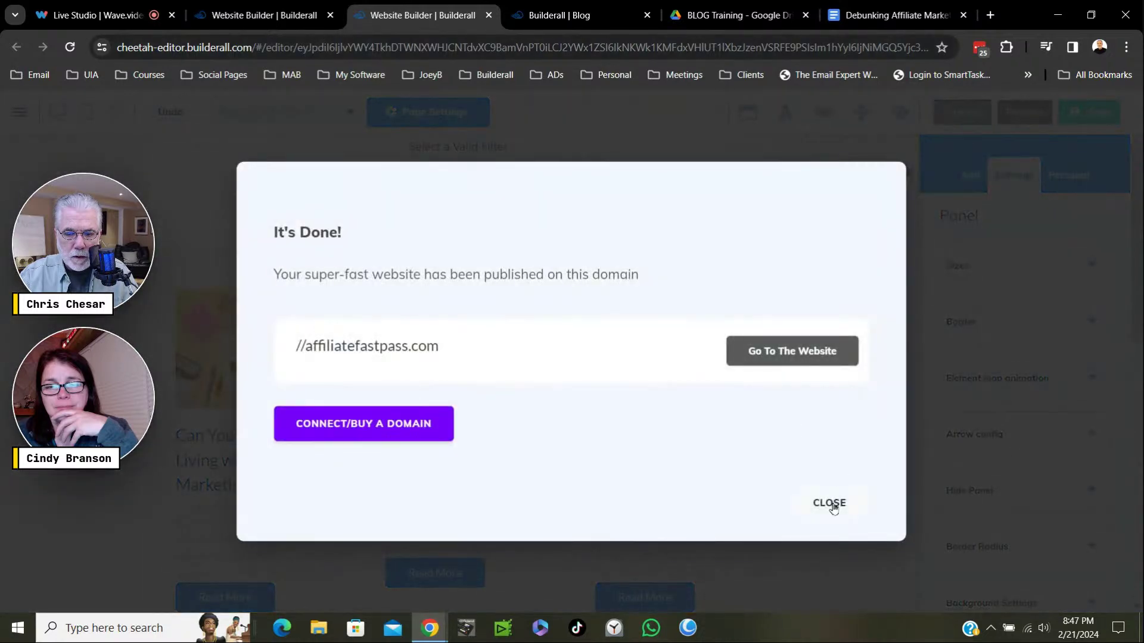
left_click(833, 508)
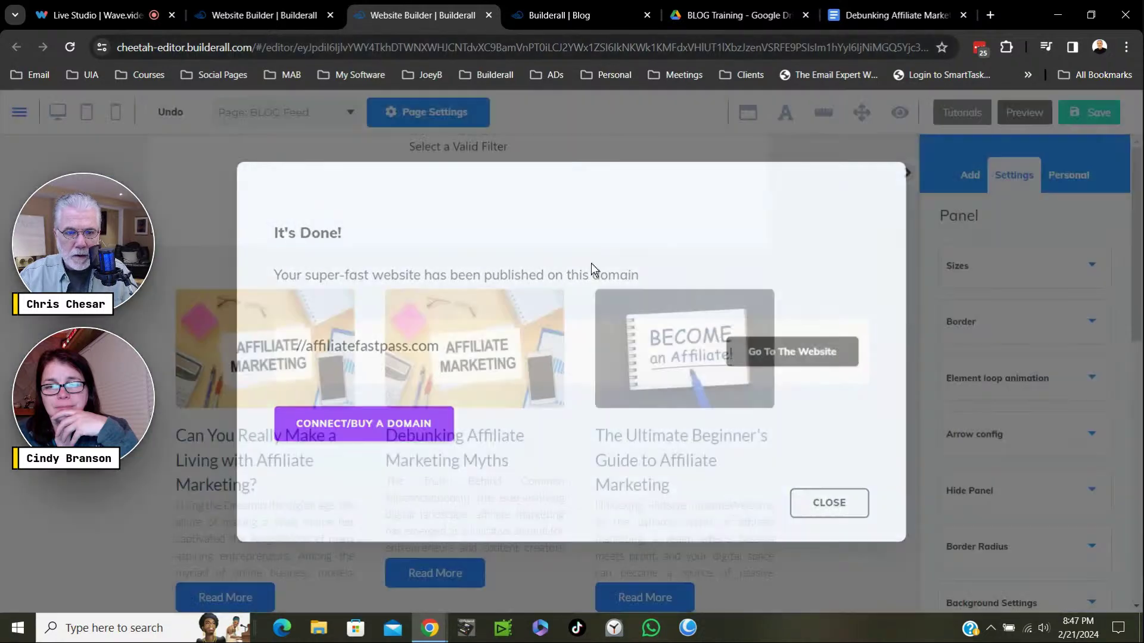
Click repeatedly on the builder's top toolbar near the page selector.
left_click(278, 125)
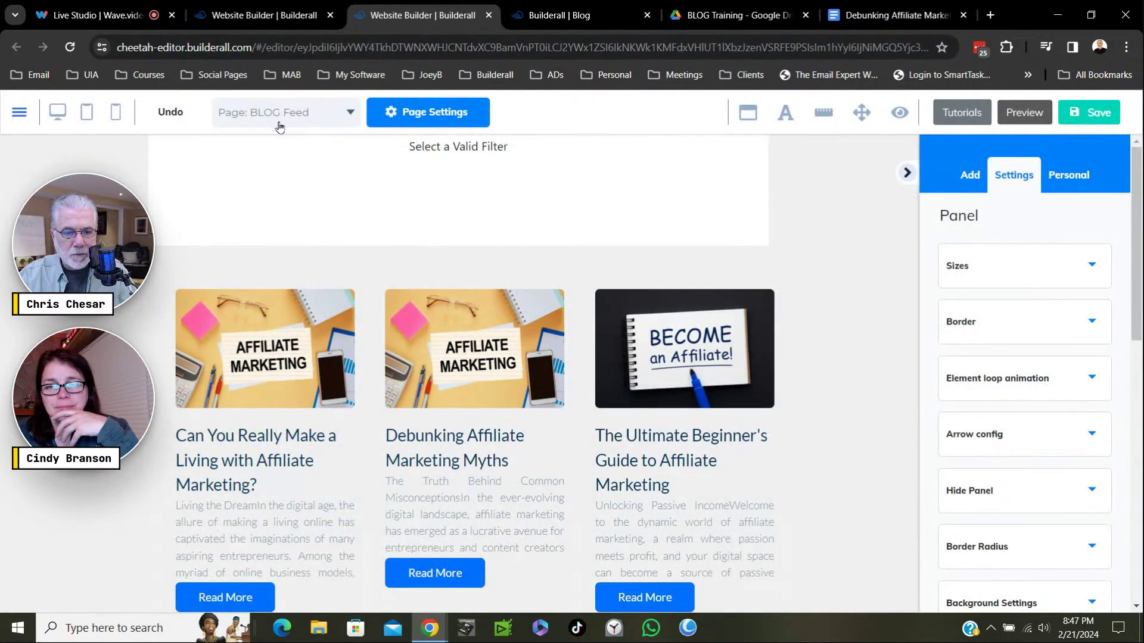
left_click(280, 127)
left_click(281, 128)
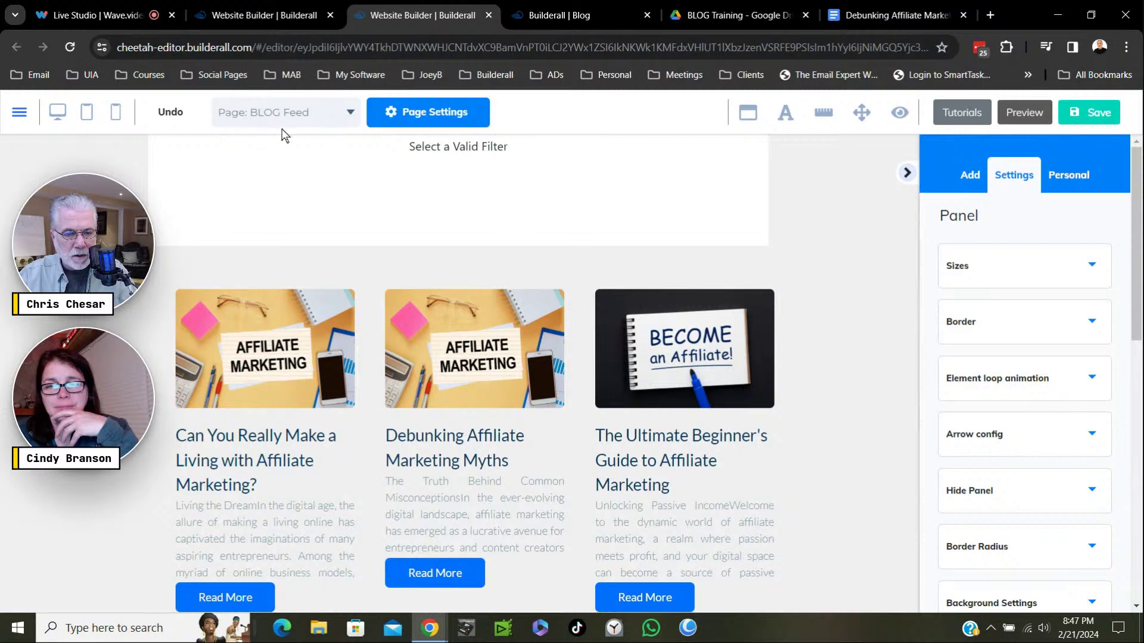
left_click(284, 136)
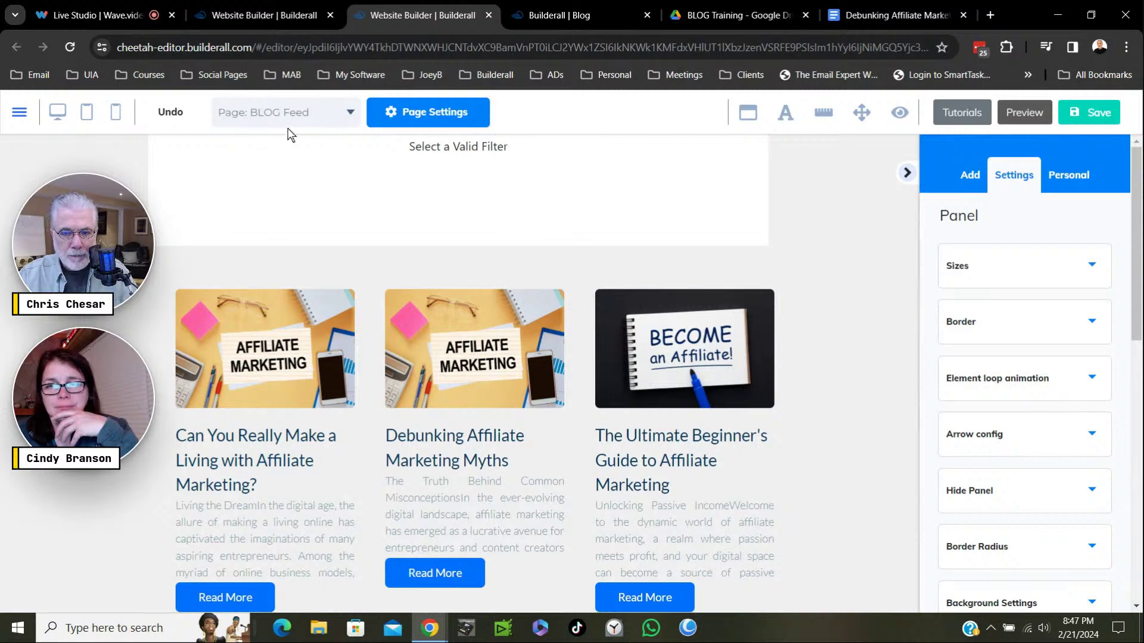
left_click(288, 131)
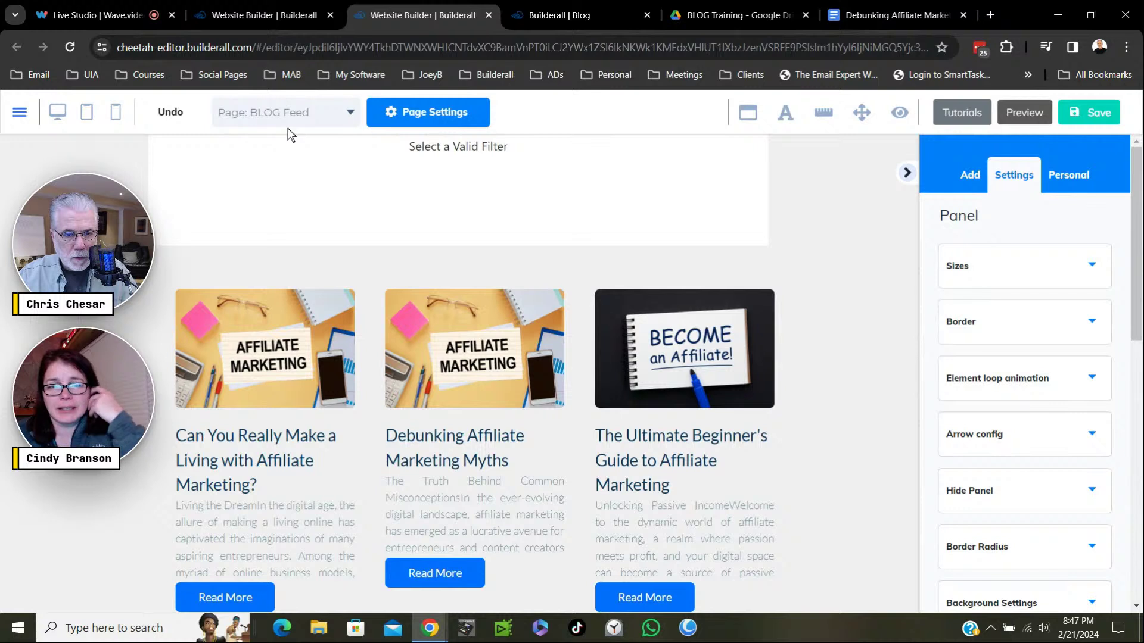
left_click(289, 131)
Switch the editor to 'Page: BLOG Post', choosing 'Save and exit' for the BLOG Feed changes.
left_click(351, 119)
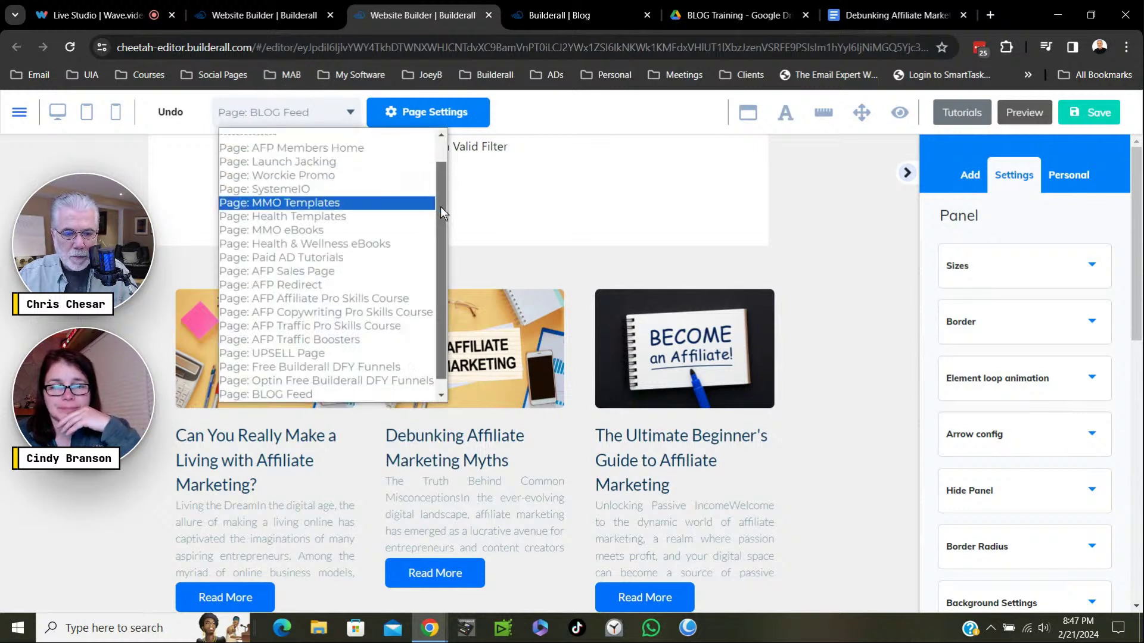
left_click_drag(441, 206, 447, 225)
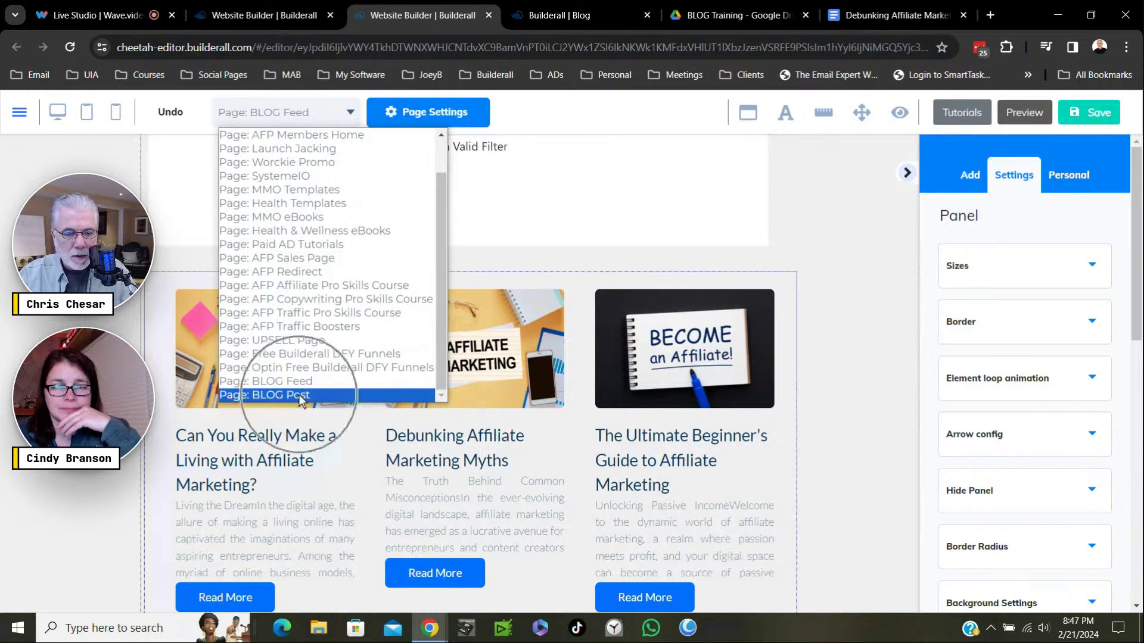
left_click(276, 398)
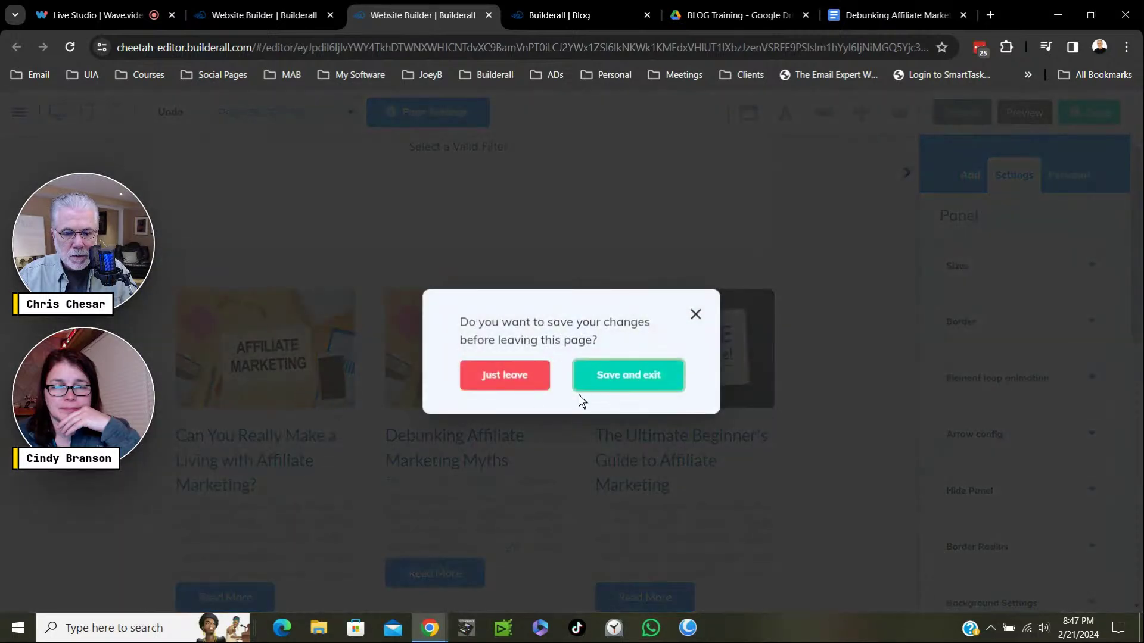
left_click(635, 388)
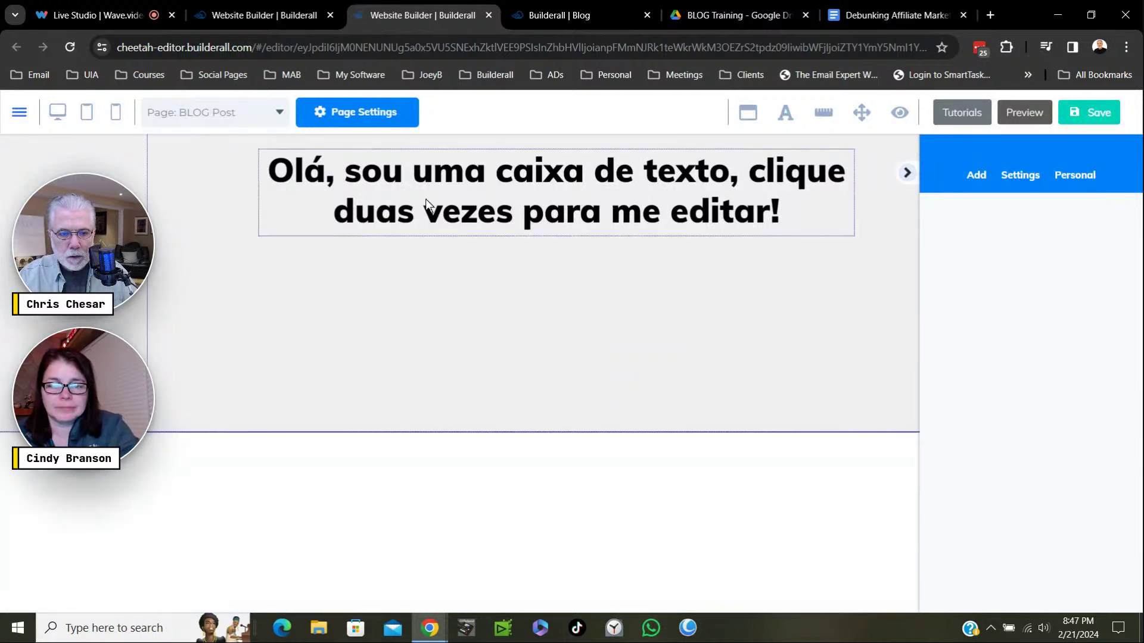
Delete the placeholder text box from the BLOG Post page and drag the section taller.
left_click(448, 235)
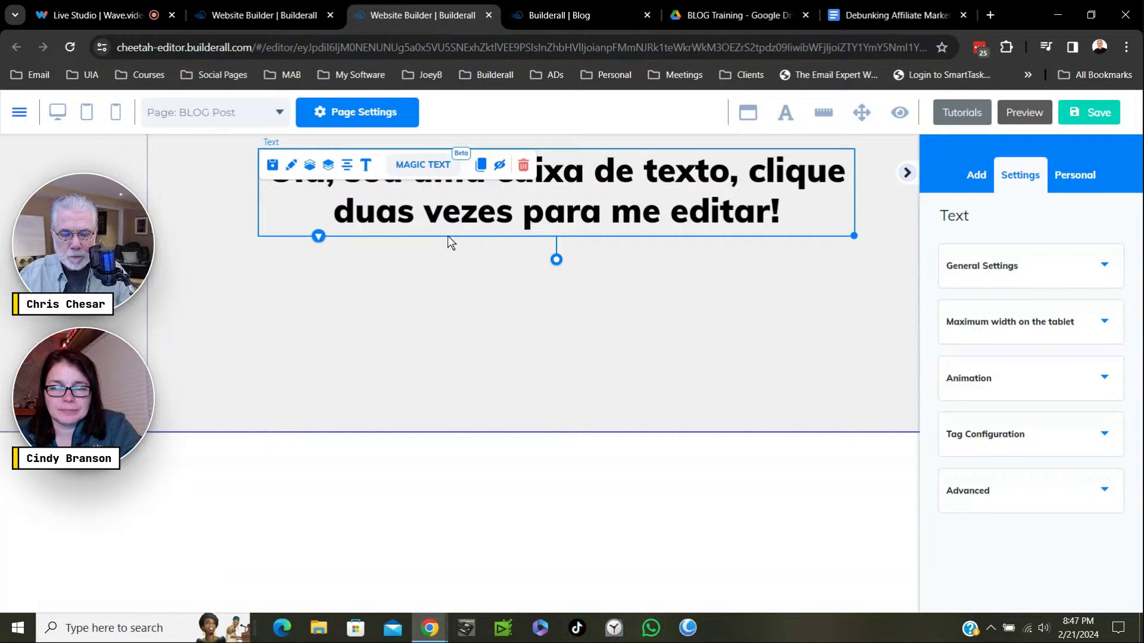
key("Delete")
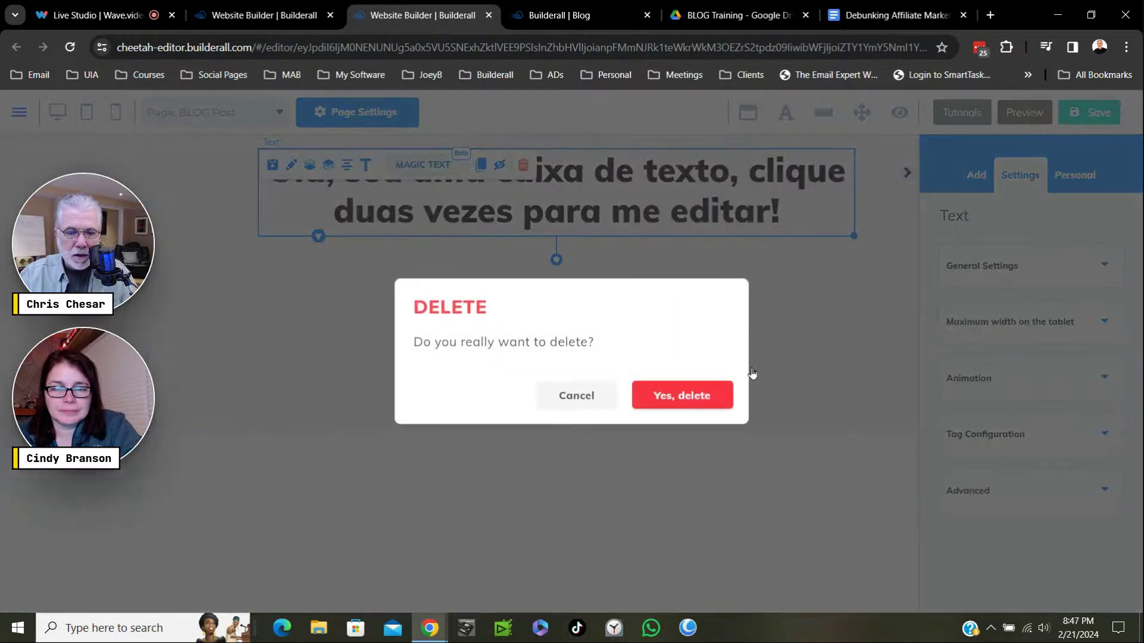
key("Return")
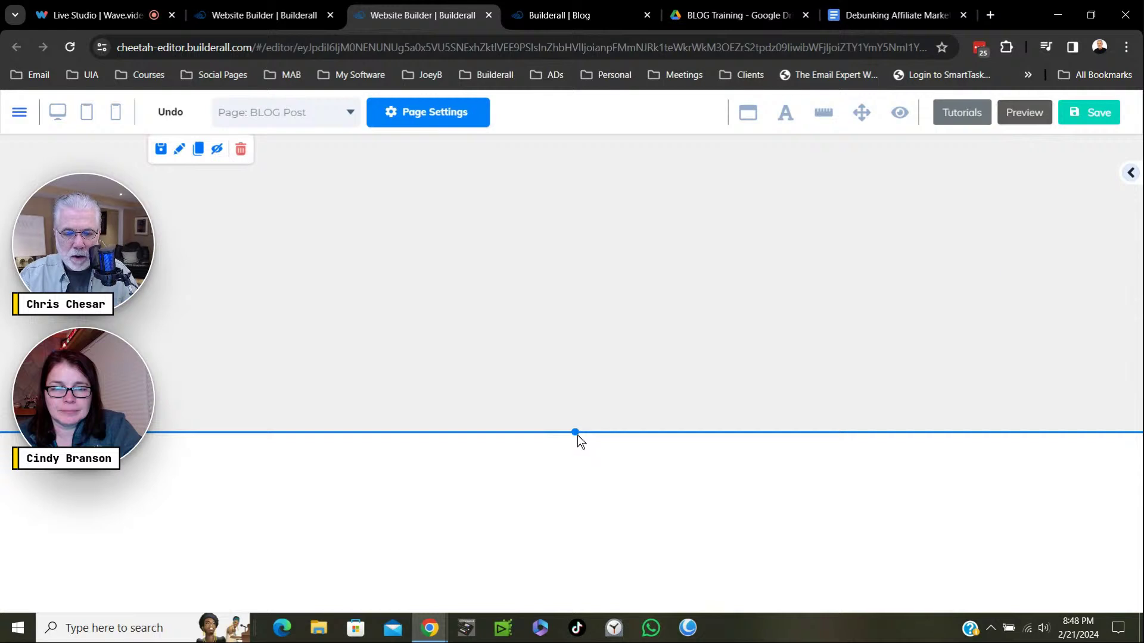
left_click_drag(577, 437, 569, 609)
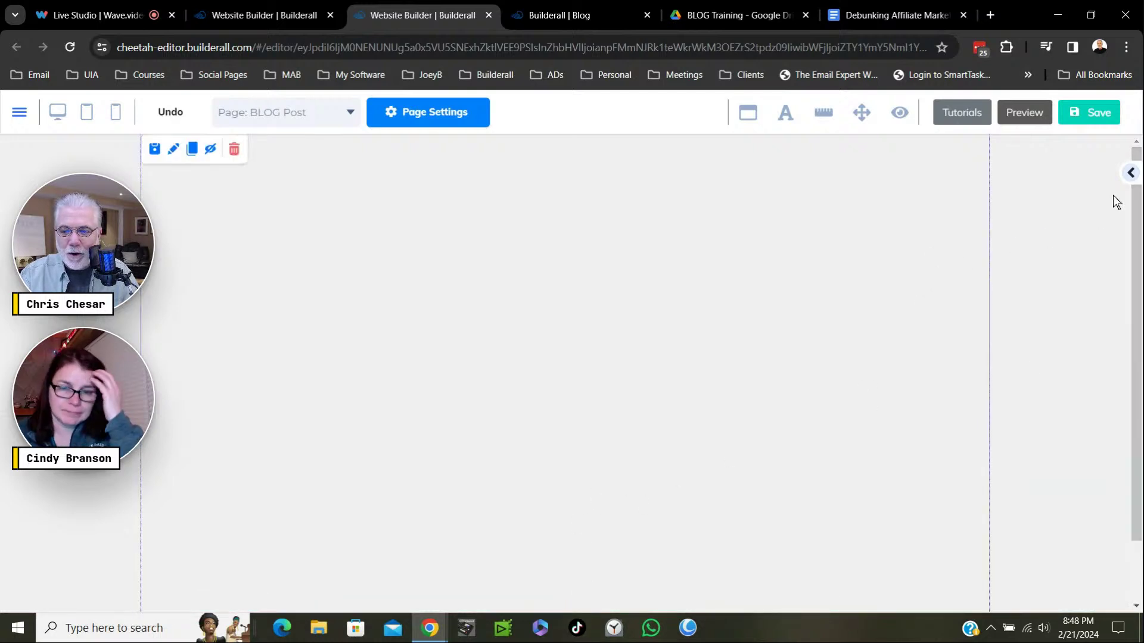
Raise the empty section's height from 736 to 3035 using the Sizes height slider.
left_click(1132, 175)
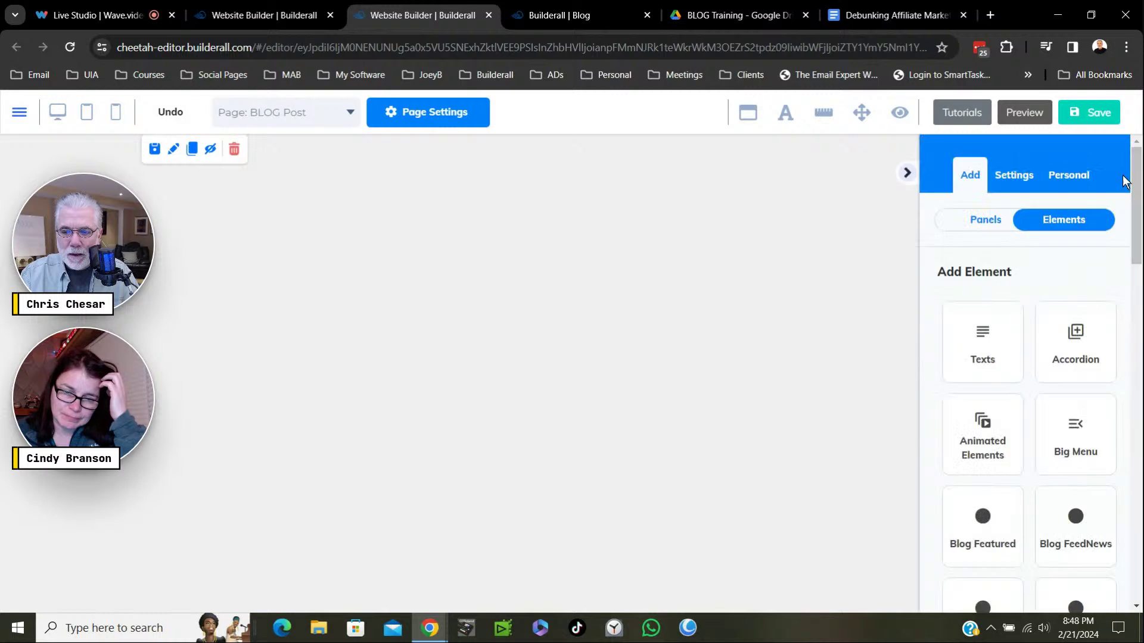
left_click(510, 270)
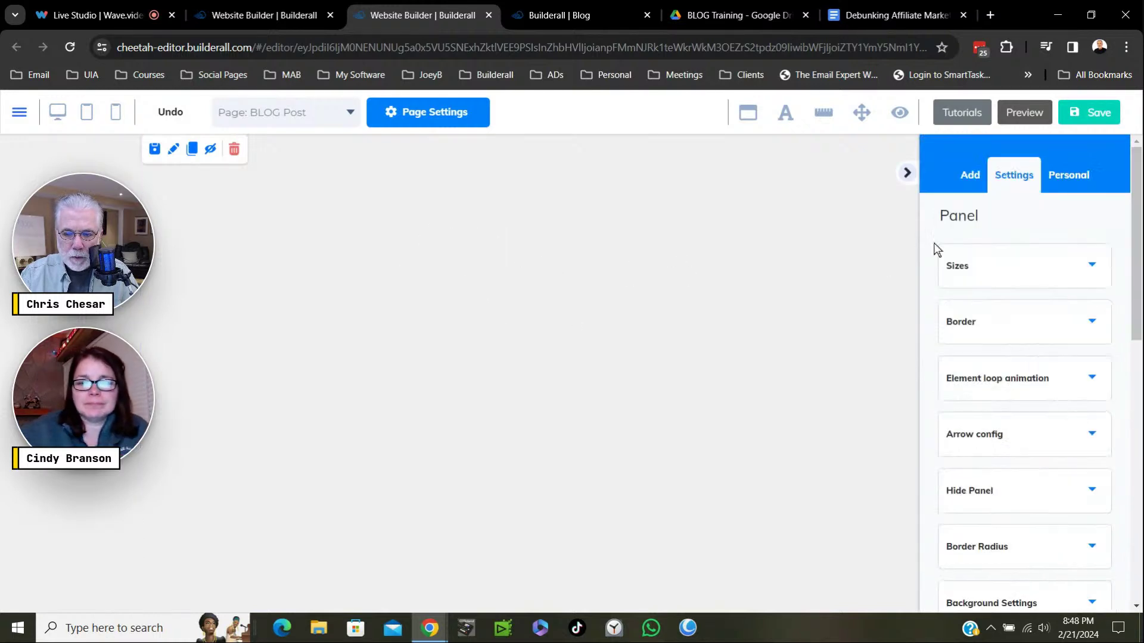
left_click(1087, 269)
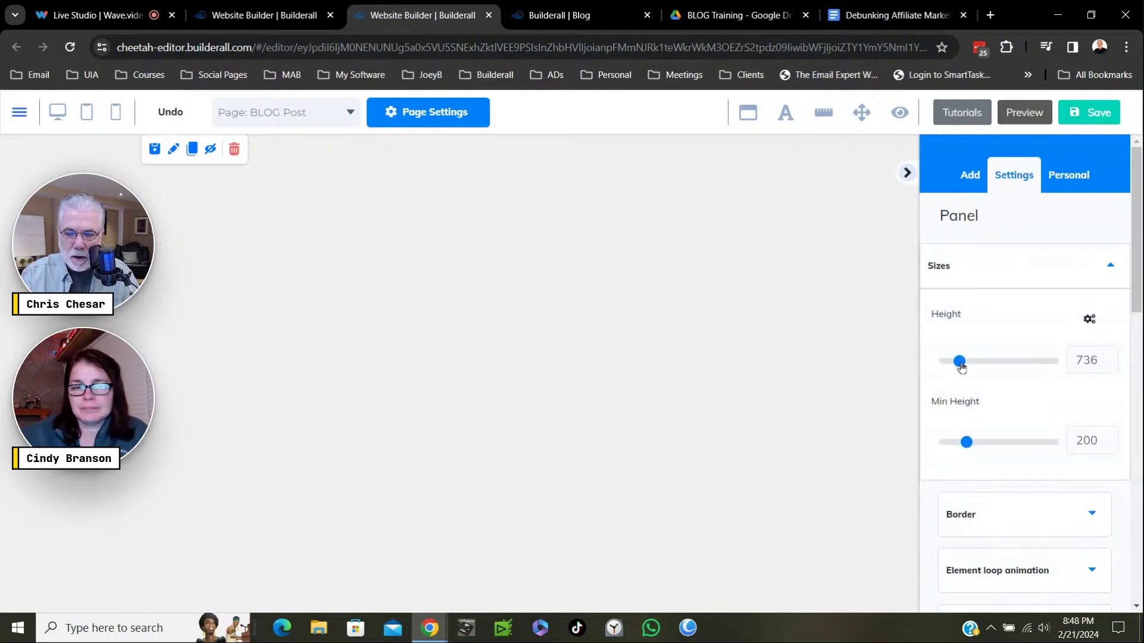
left_click_drag(961, 367, 978, 360)
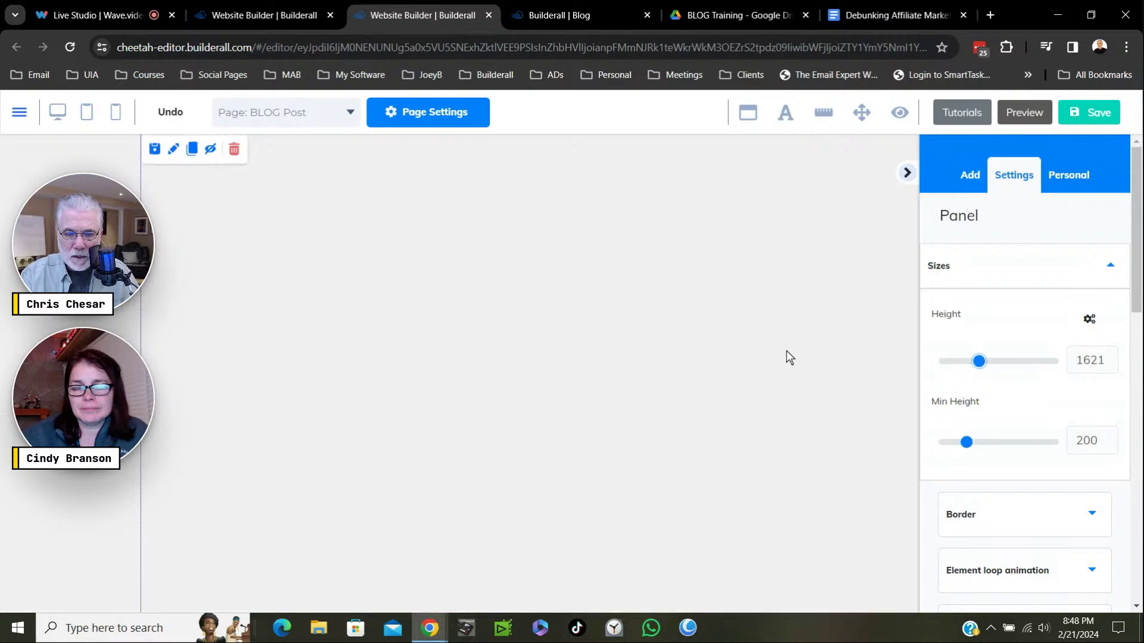
left_click_drag(982, 367, 988, 365)
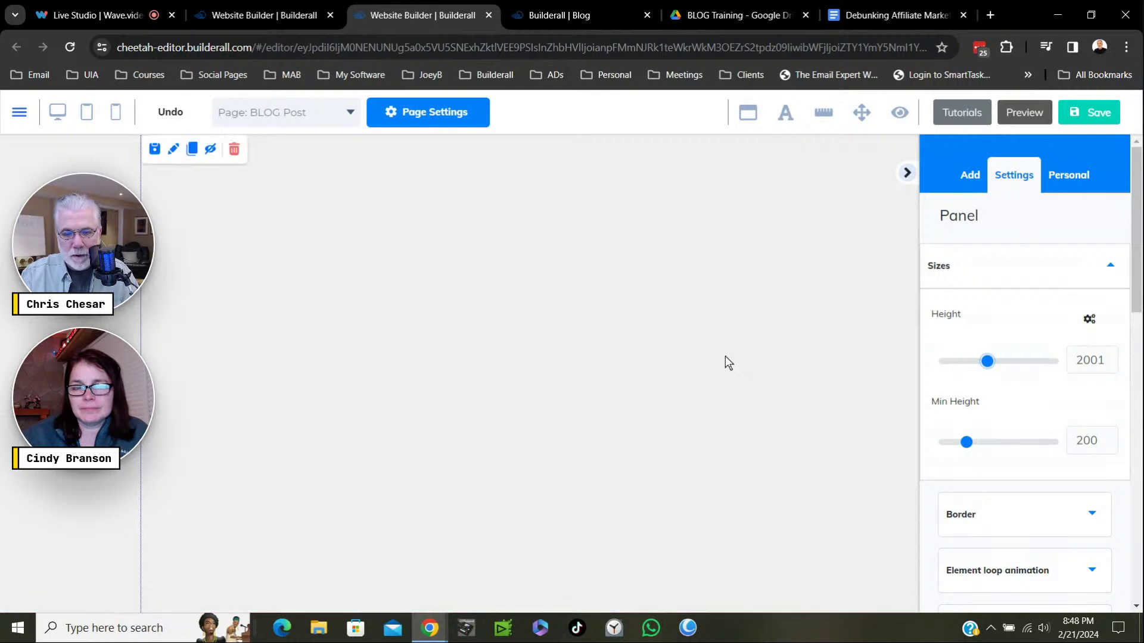
left_click_drag(989, 364, 1005, 361)
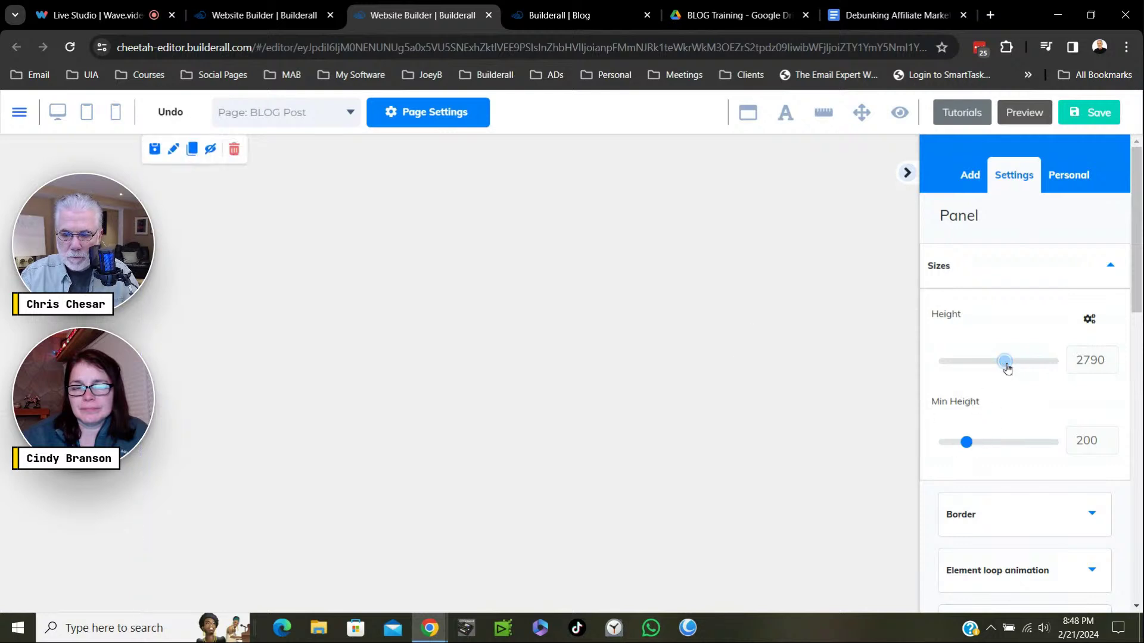
left_click_drag(1005, 362, 1010, 362)
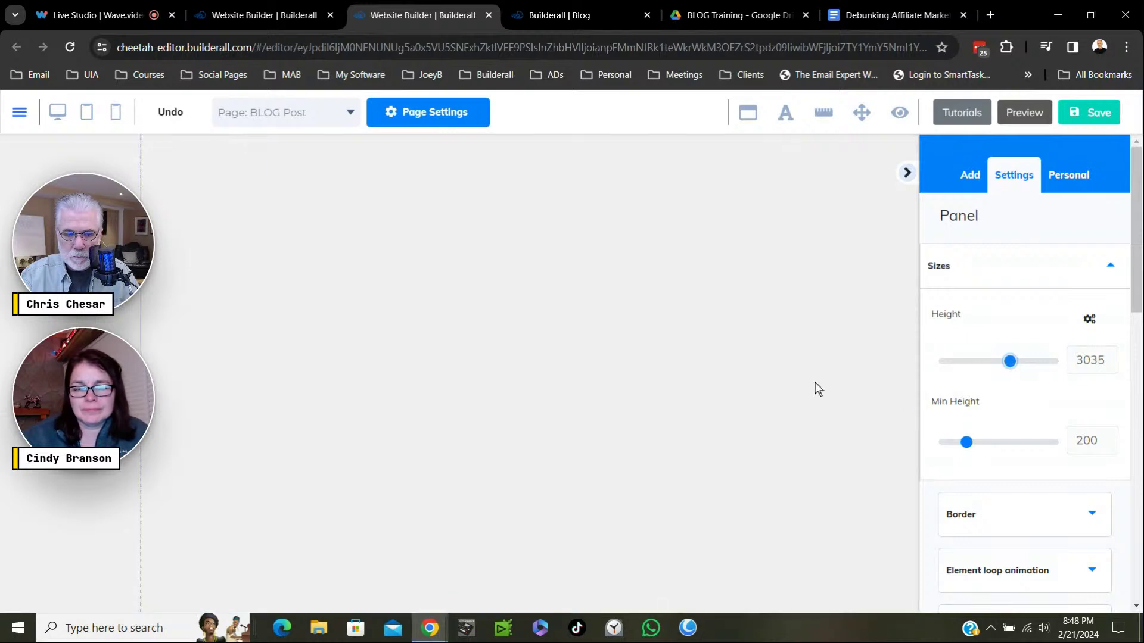
left_click(818, 367)
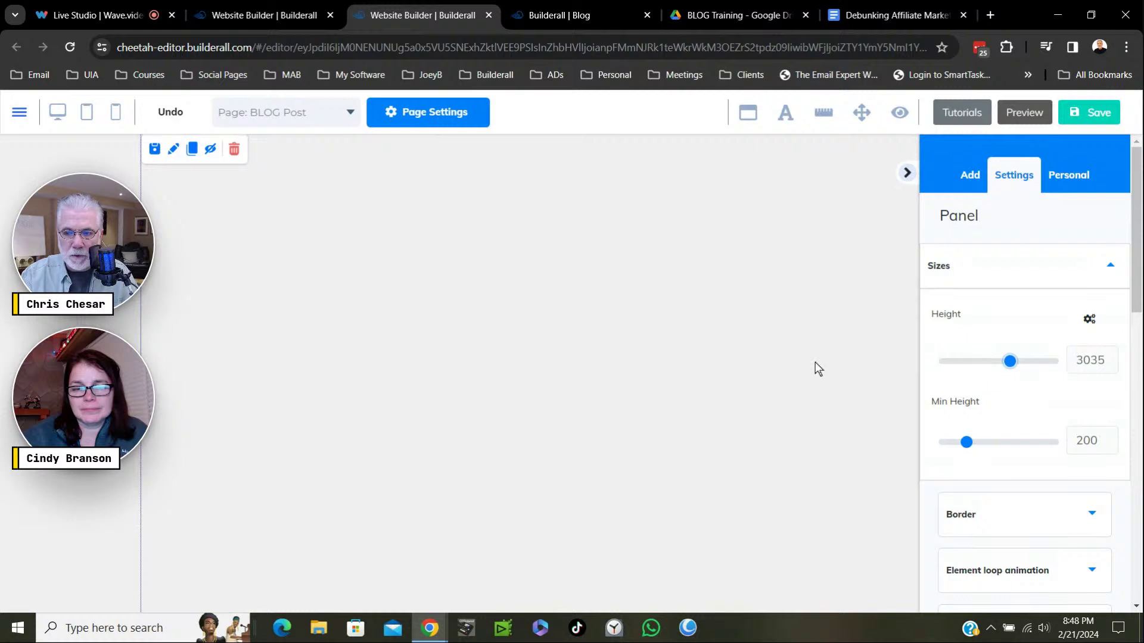
Scroll the Add panel's Elements list down to the Blog element tiles.
left_click(970, 176)
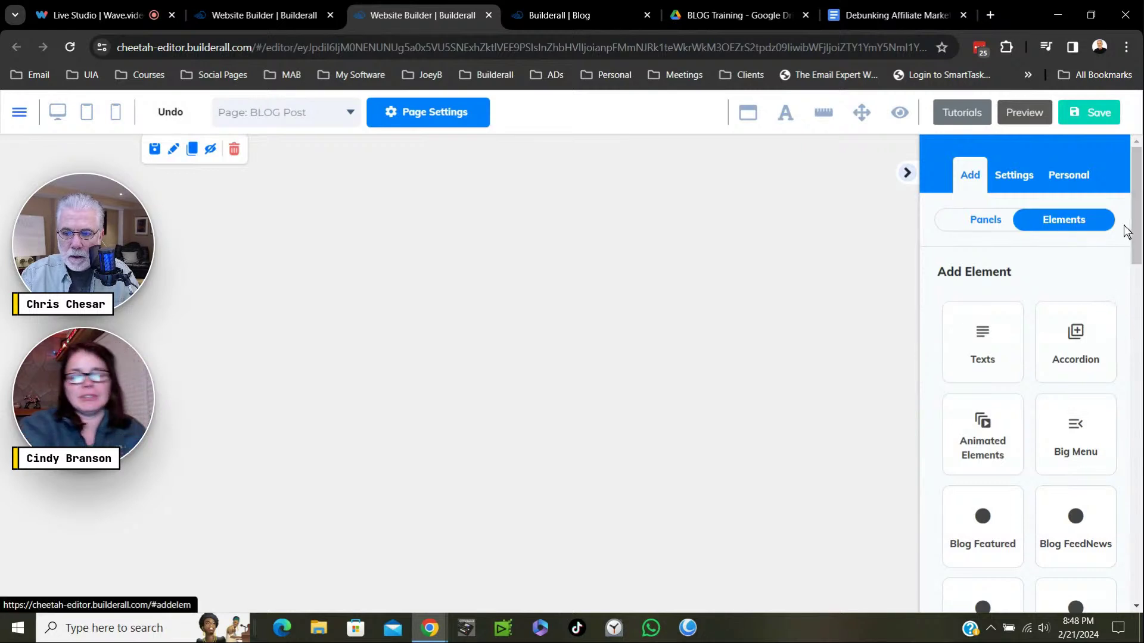
left_click_drag(1138, 233, 1137, 301)
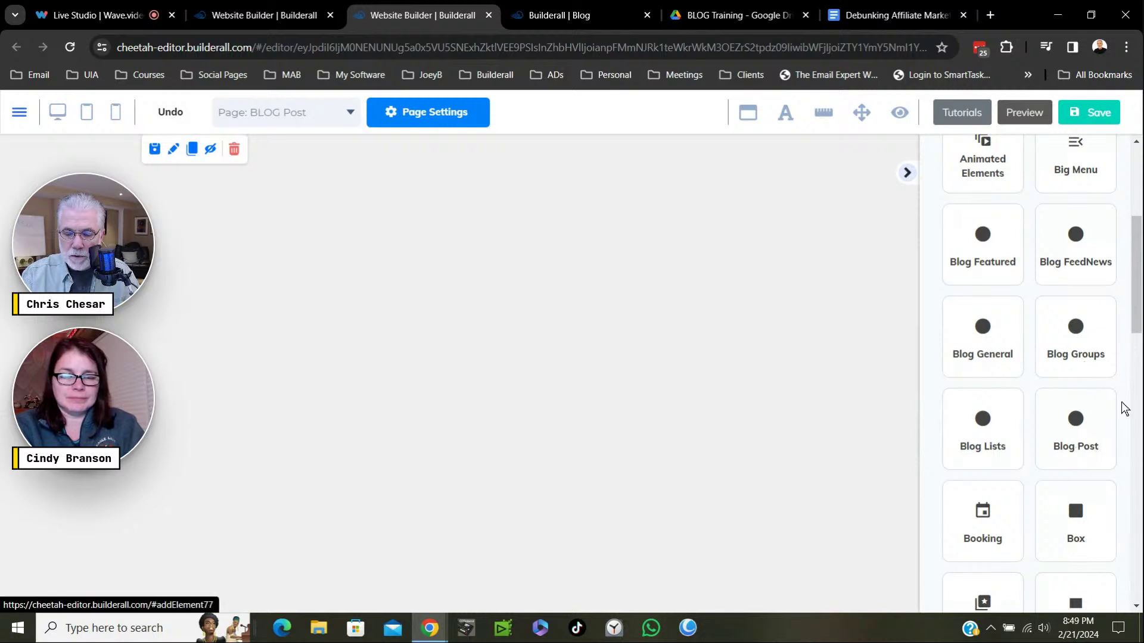
left_click_drag(1137, 280, 1137, 294)
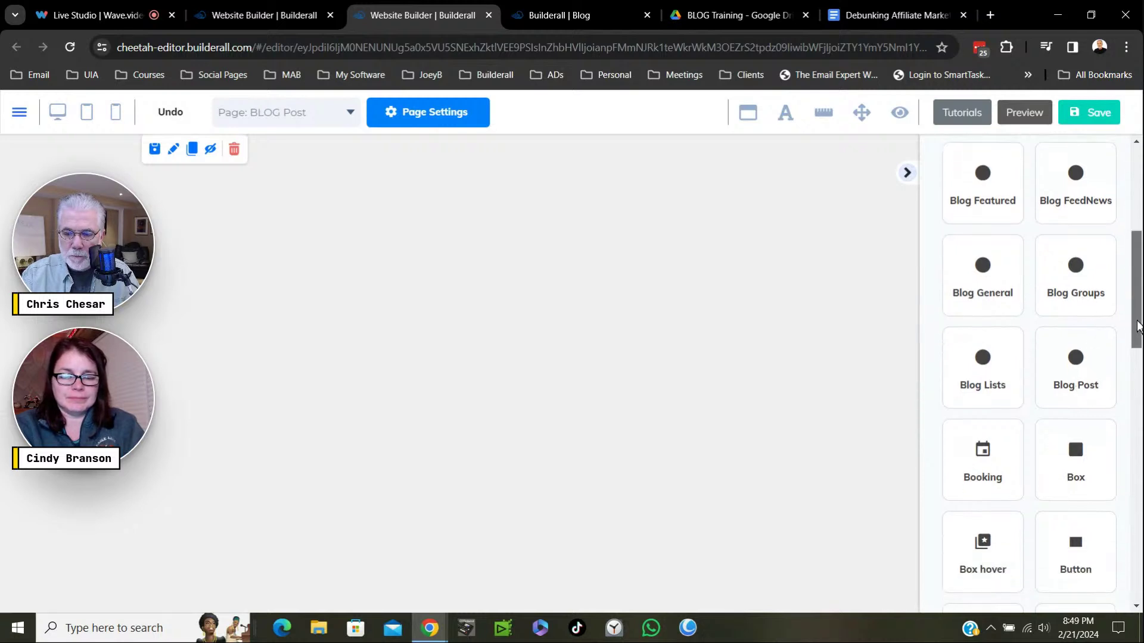
Drag the first Blog Post layout, with title, author and body text, into the empty section.
left_click(1062, 383)
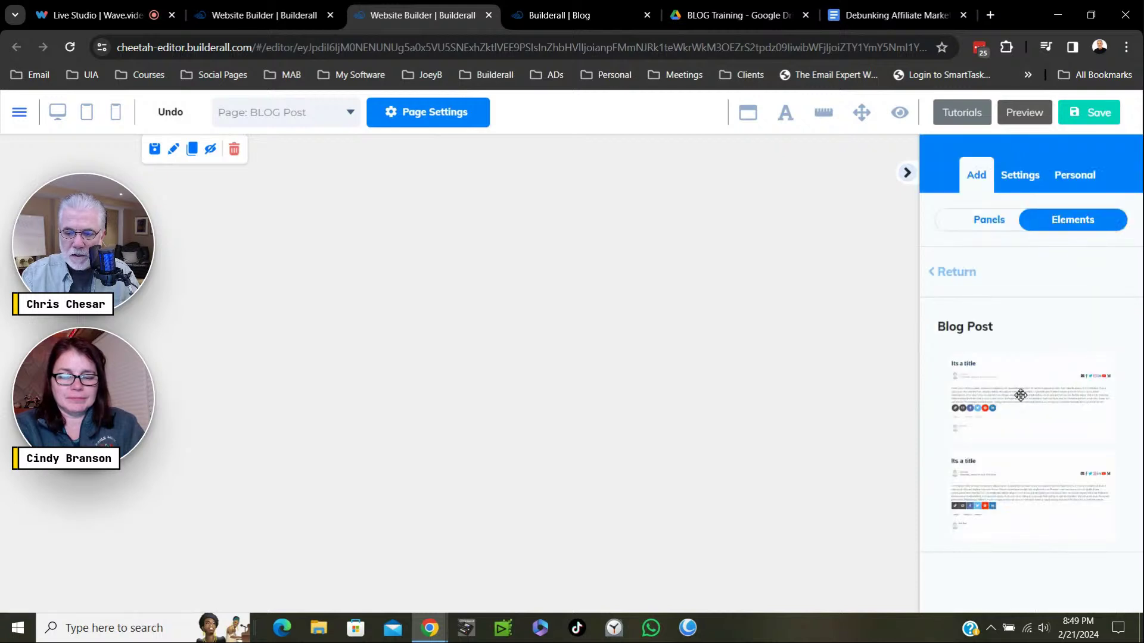
key("ctrl+plus")
key("ctrl+plus")
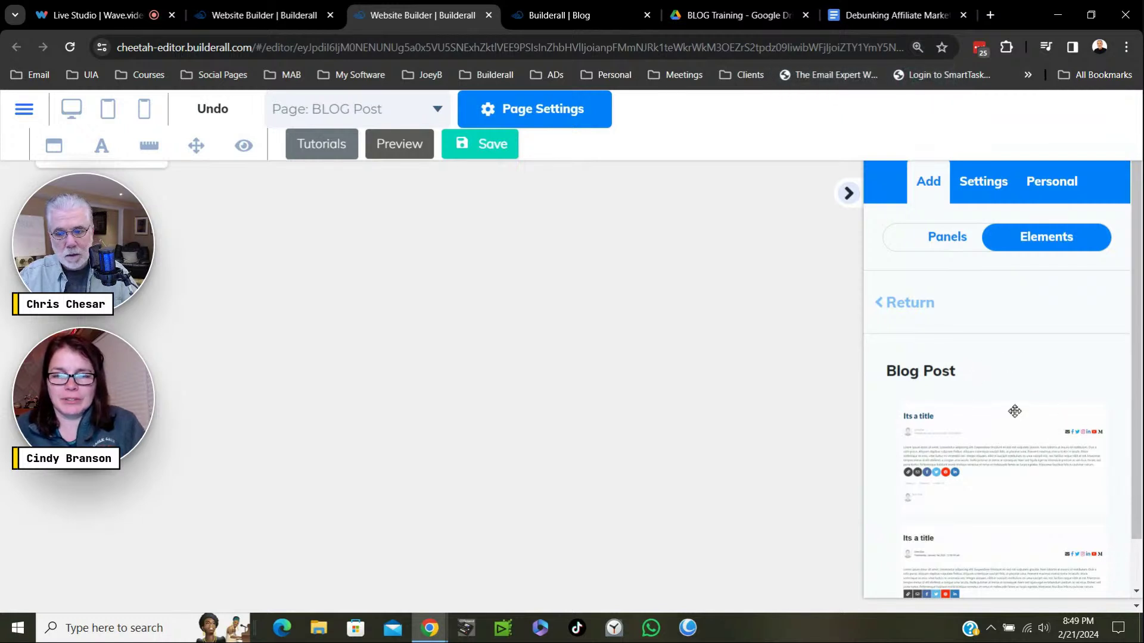
scroll(1014, 410, "down", 1)
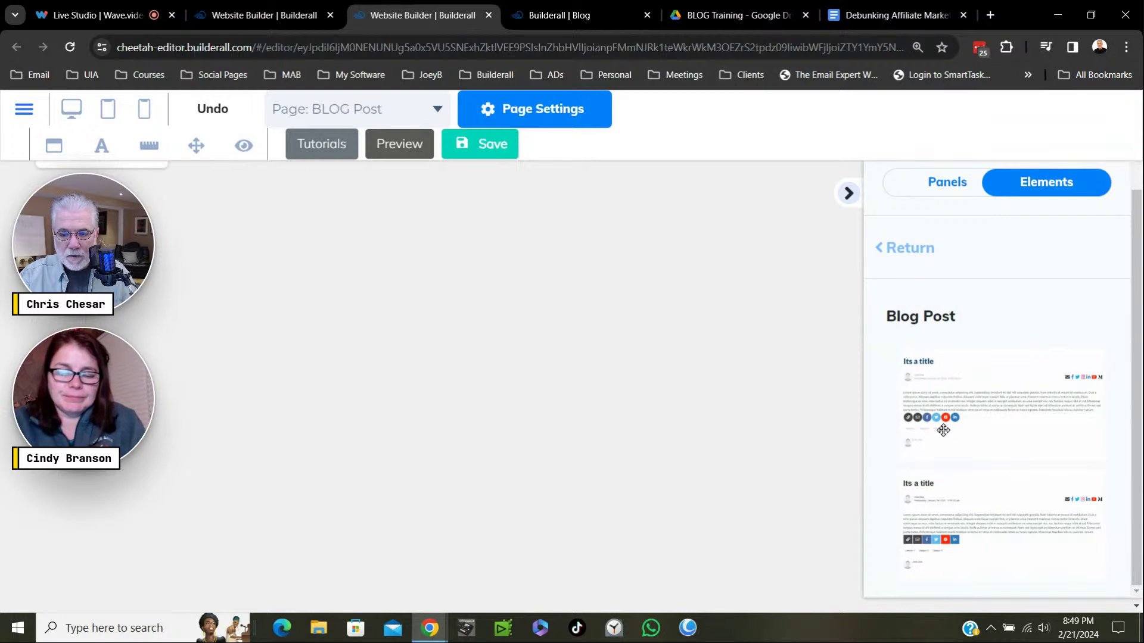
left_click(953, 544)
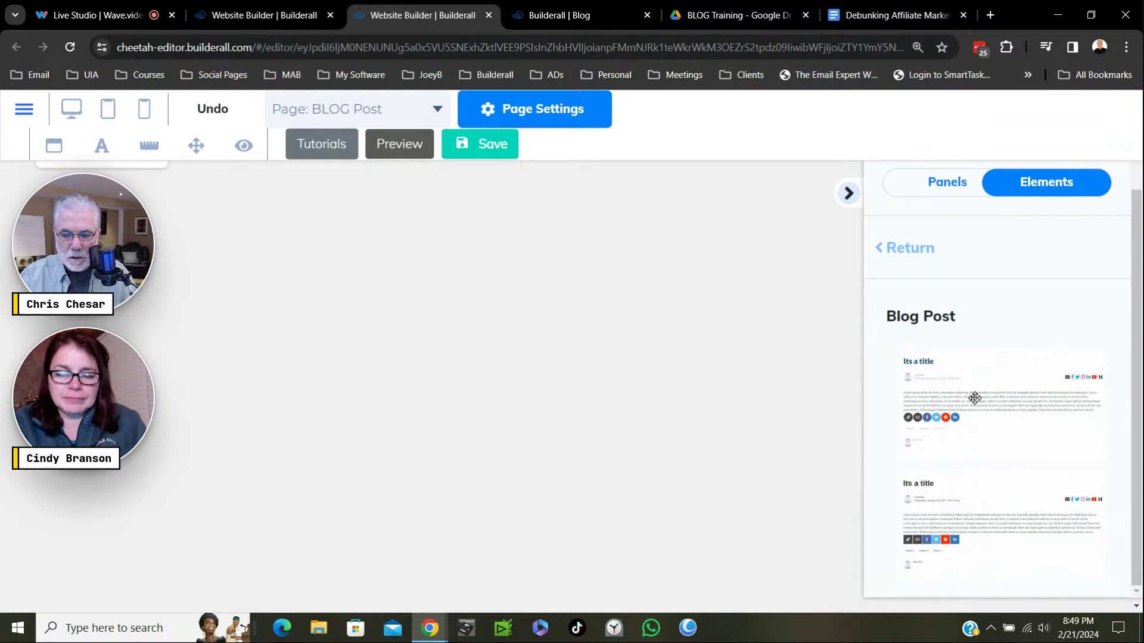
left_click_drag(935, 397, 490, 337)
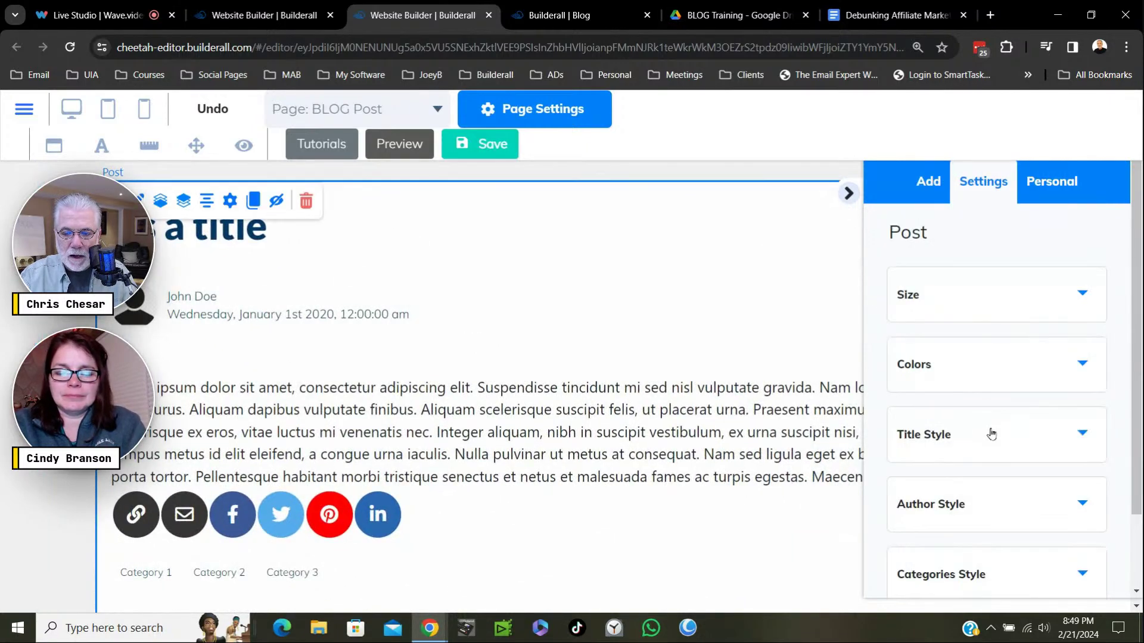
Zoom the browser to 90% and move the Post element to the top of the section.
key("ctrl+0")
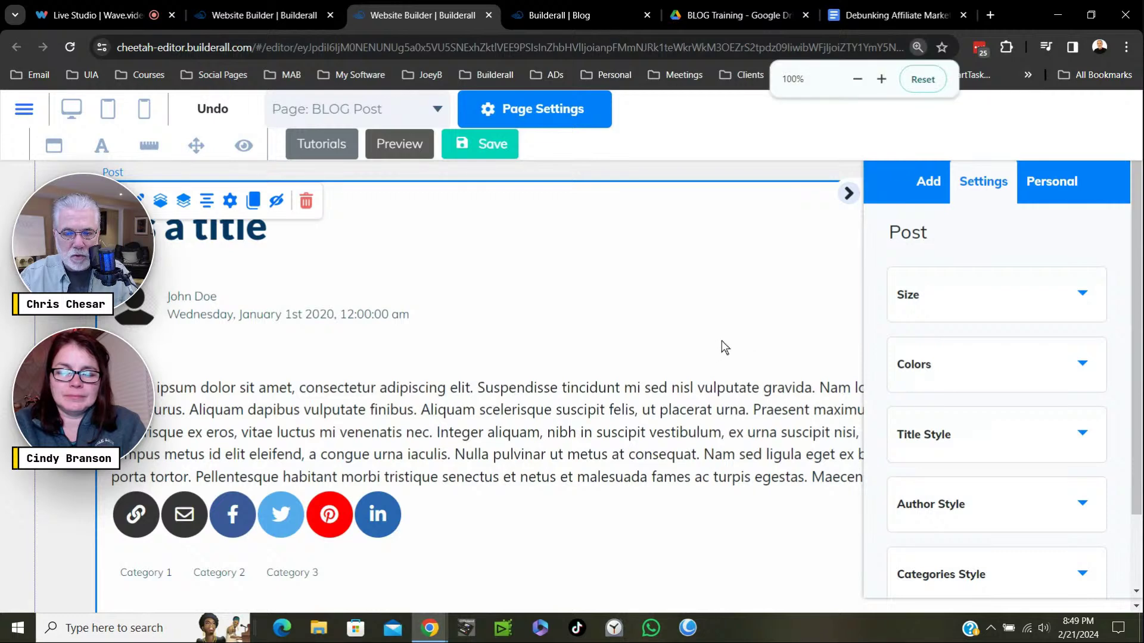
key("ctrl+minus")
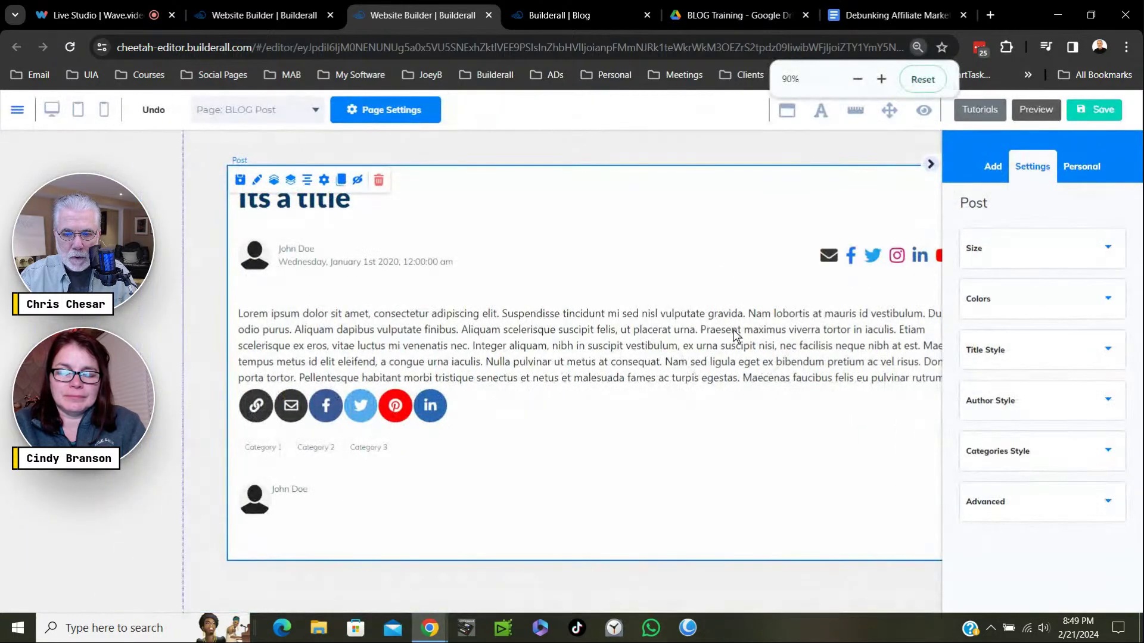
left_click_drag(662, 234, 626, 207)
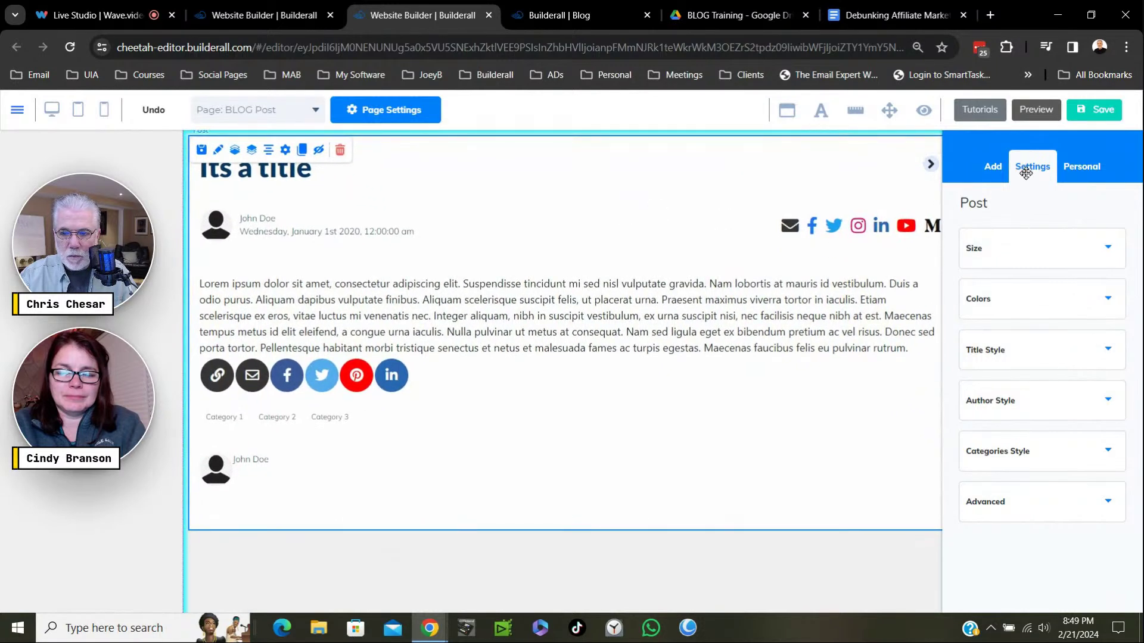
left_click_drag(936, 177, 935, 174)
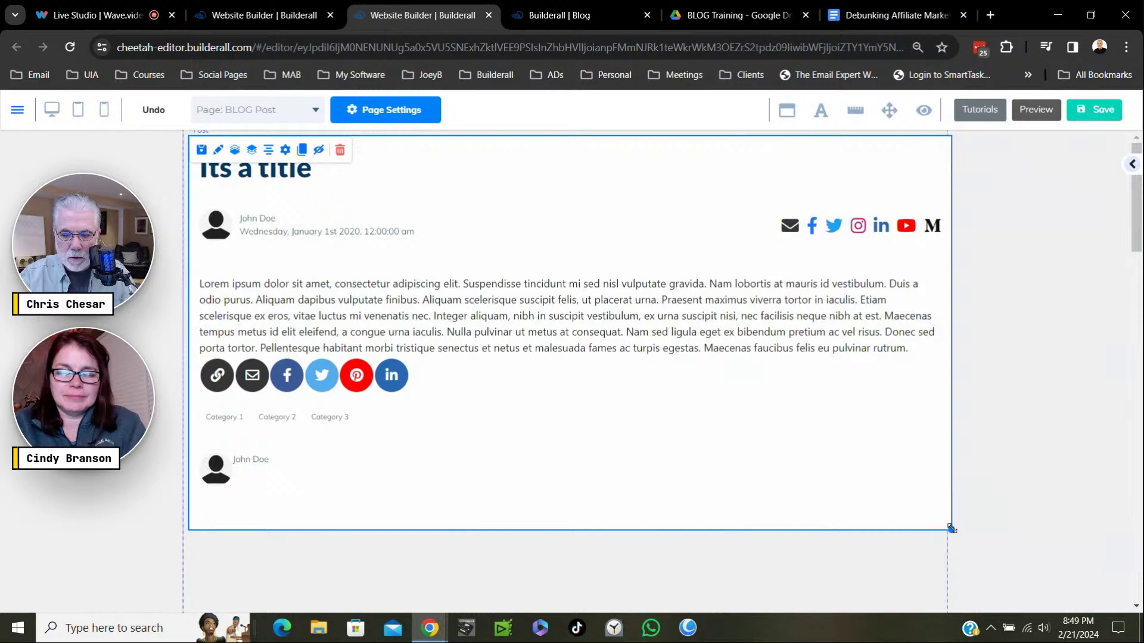
Make the Post element narrower and save the BLOG Post page.
left_click_drag(951, 528, 736, 563)
scroll(825, 518, "down", 10)
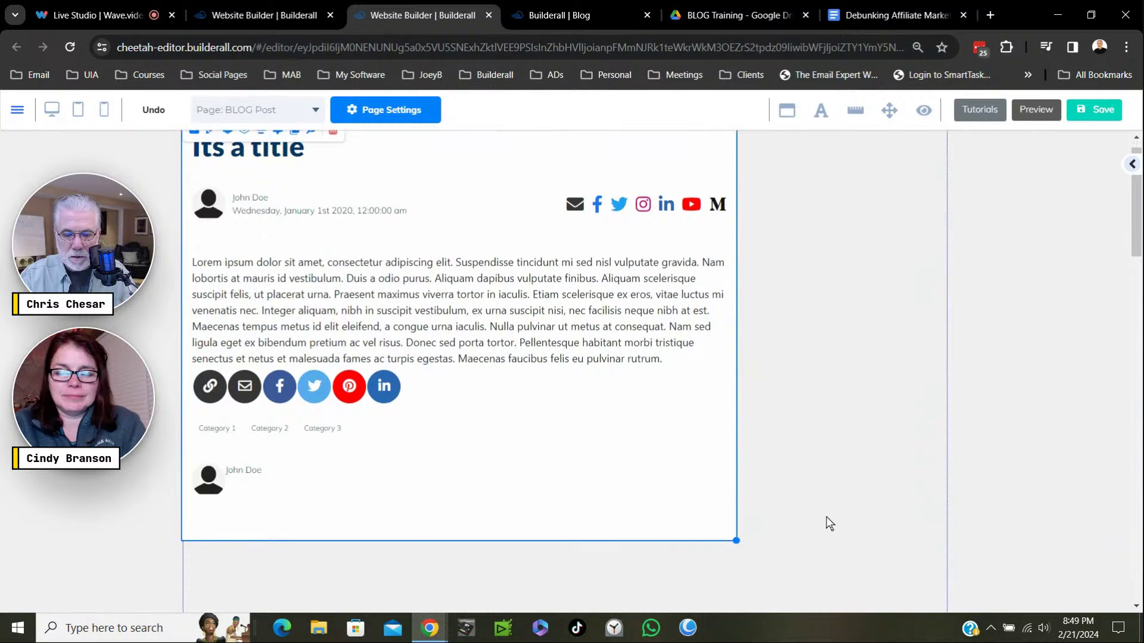
scroll(827, 517, "up", 5)
scroll(829, 513, "up", 5)
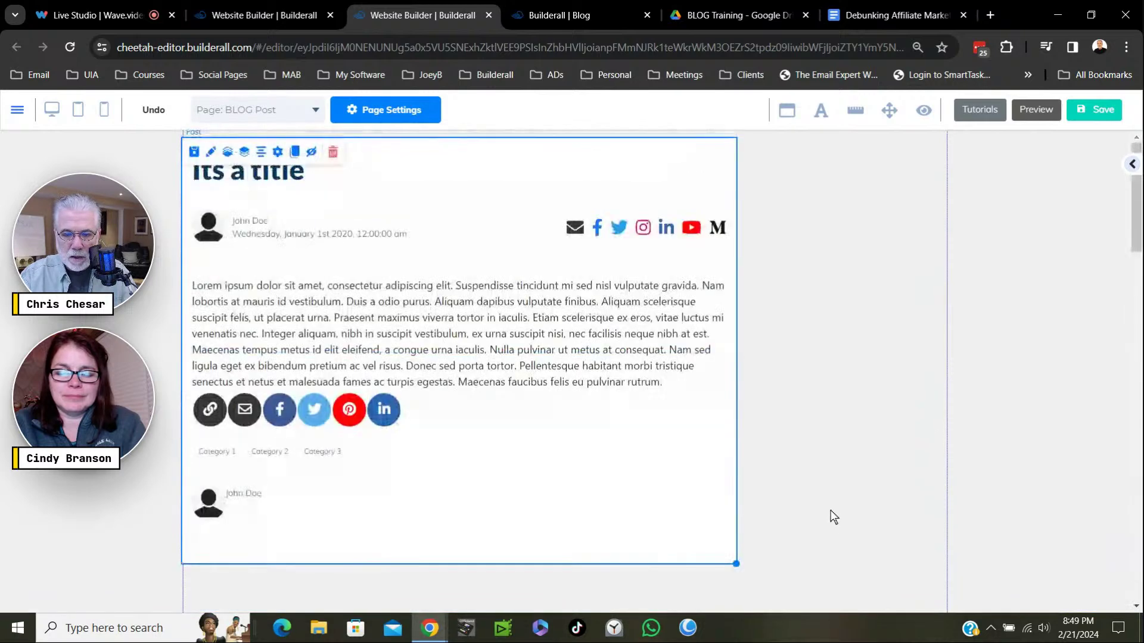
left_click(1089, 122)
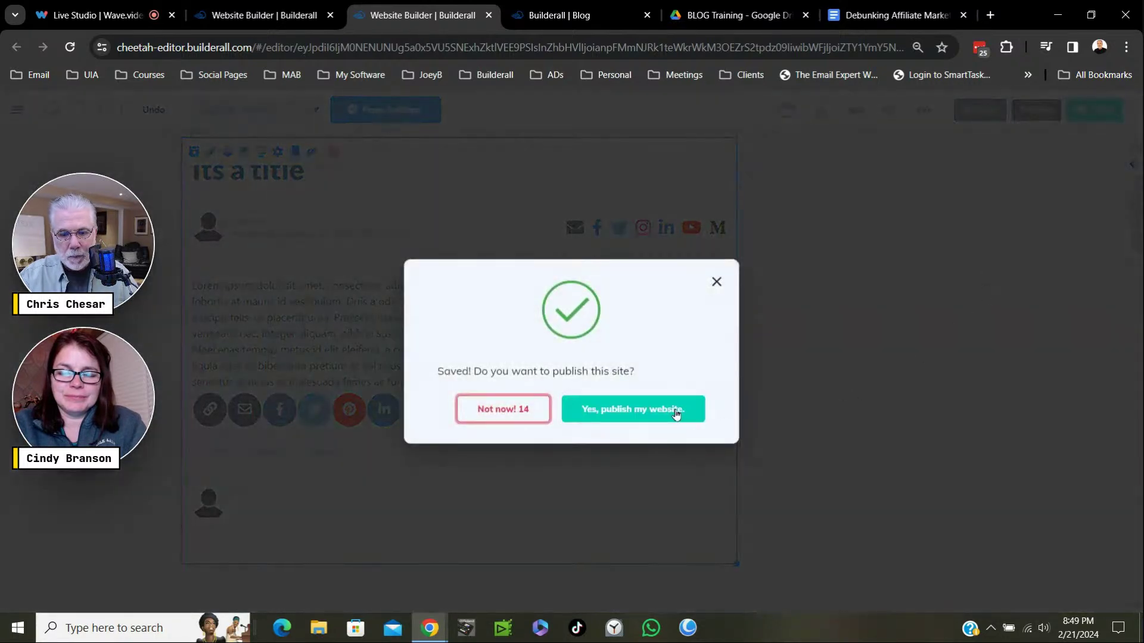
Publish the site to affiliatefastpass.com and view the live BLOG Feed page.
left_click(676, 411)
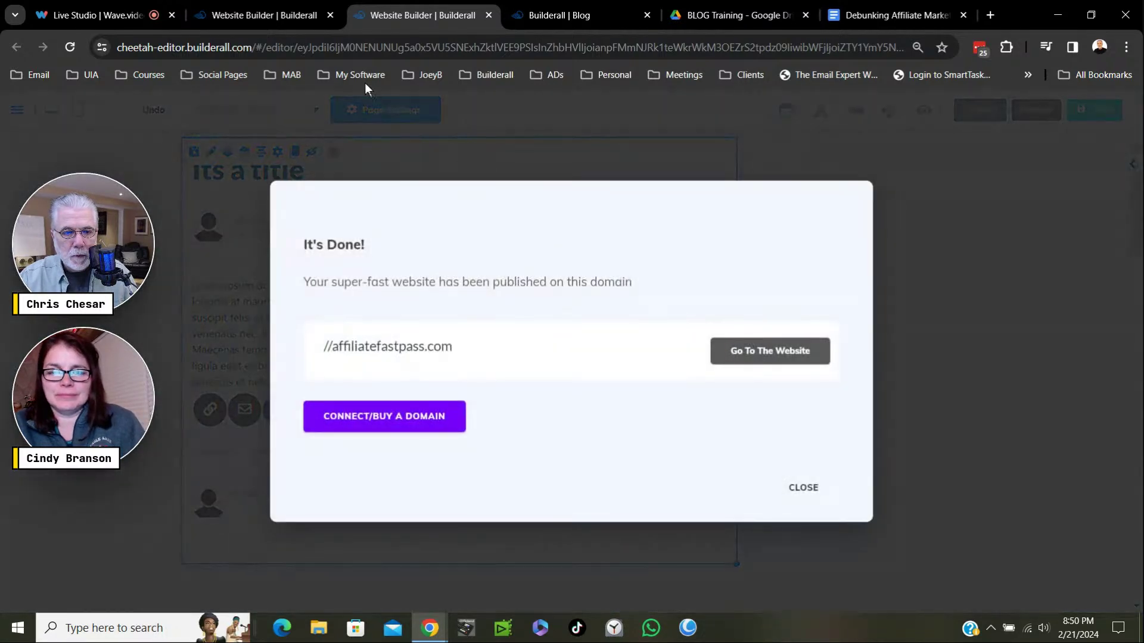
left_click(292, 14)
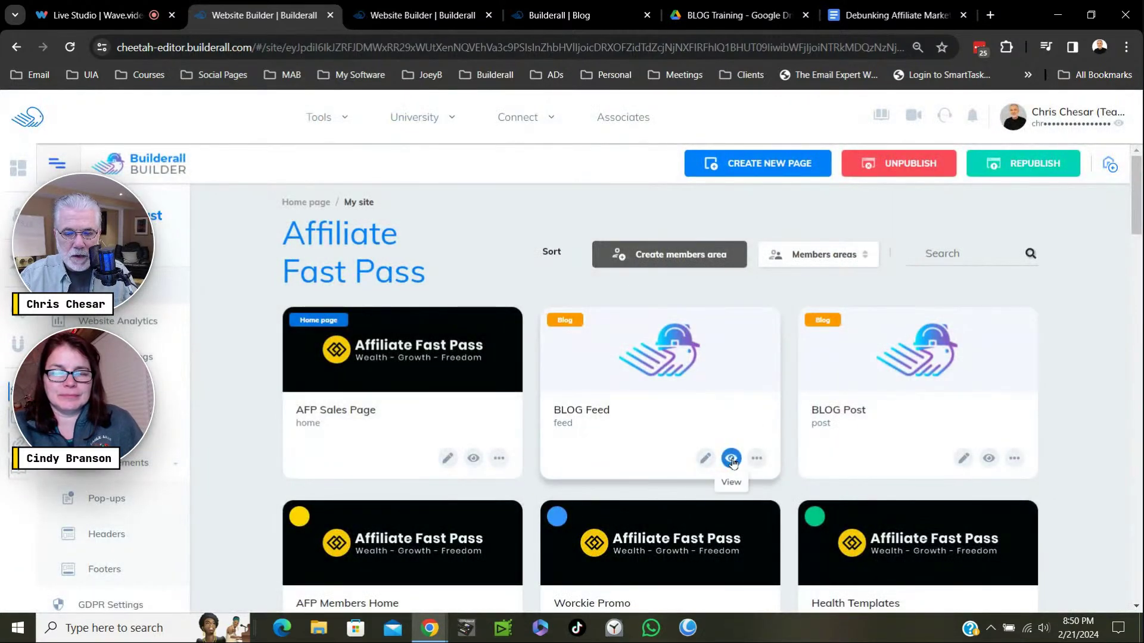
left_click(732, 459)
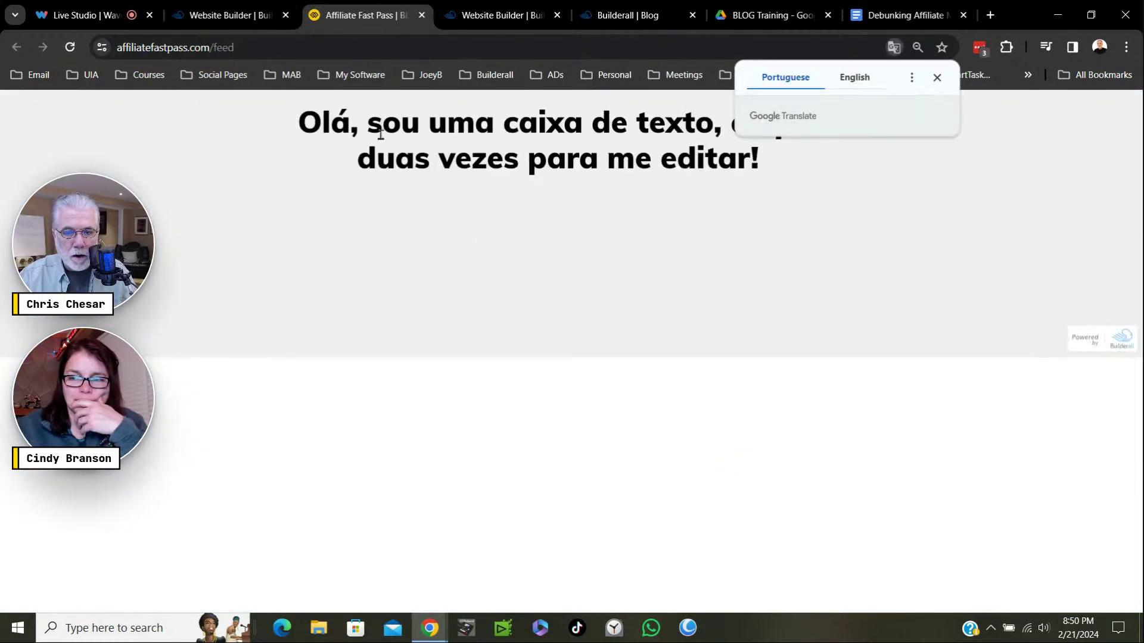
Reload the live feed, dismiss the translation offer, and scroll to the three post cards.
left_click(72, 48)
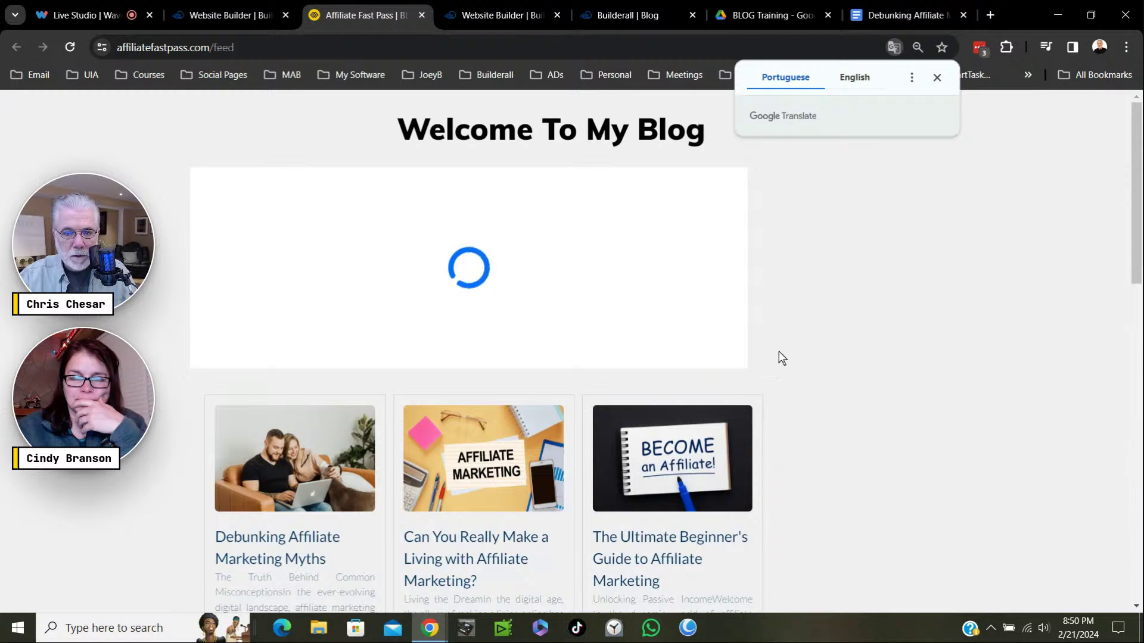
left_click(937, 77)
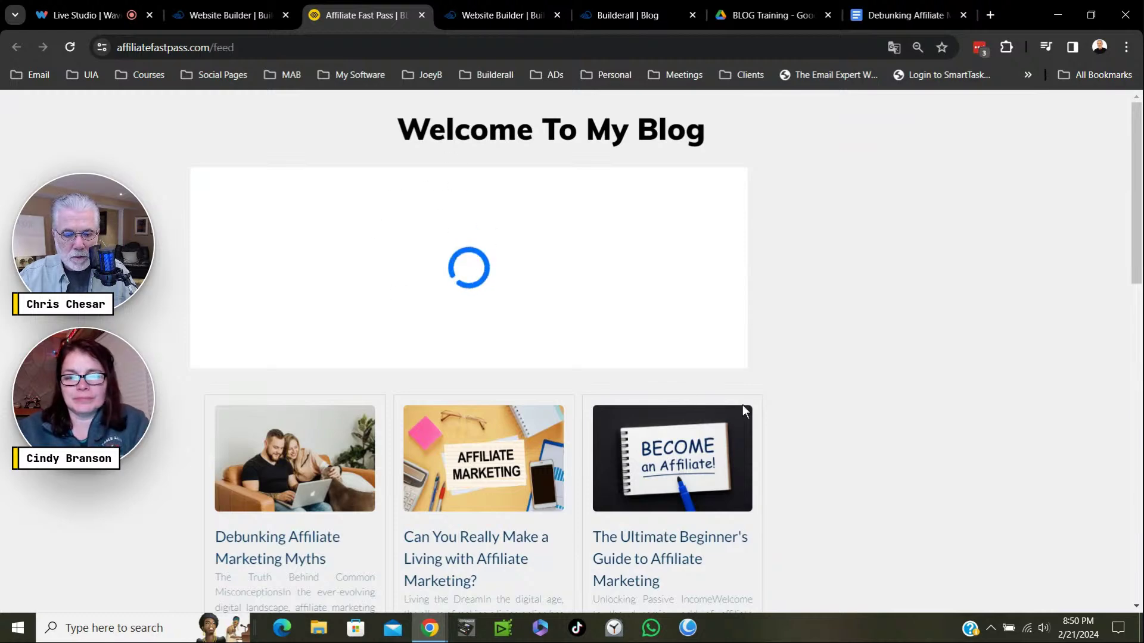
scroll(742, 405, "down", 6)
scroll(742, 392, "up", 3)
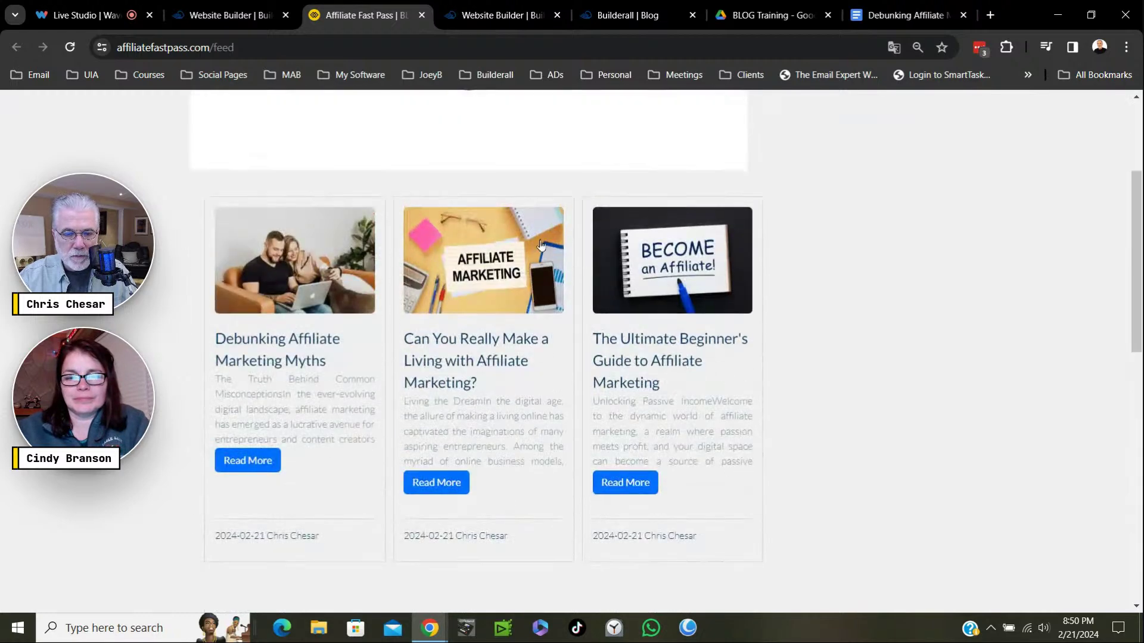
scroll(633, 297, "up", 3)
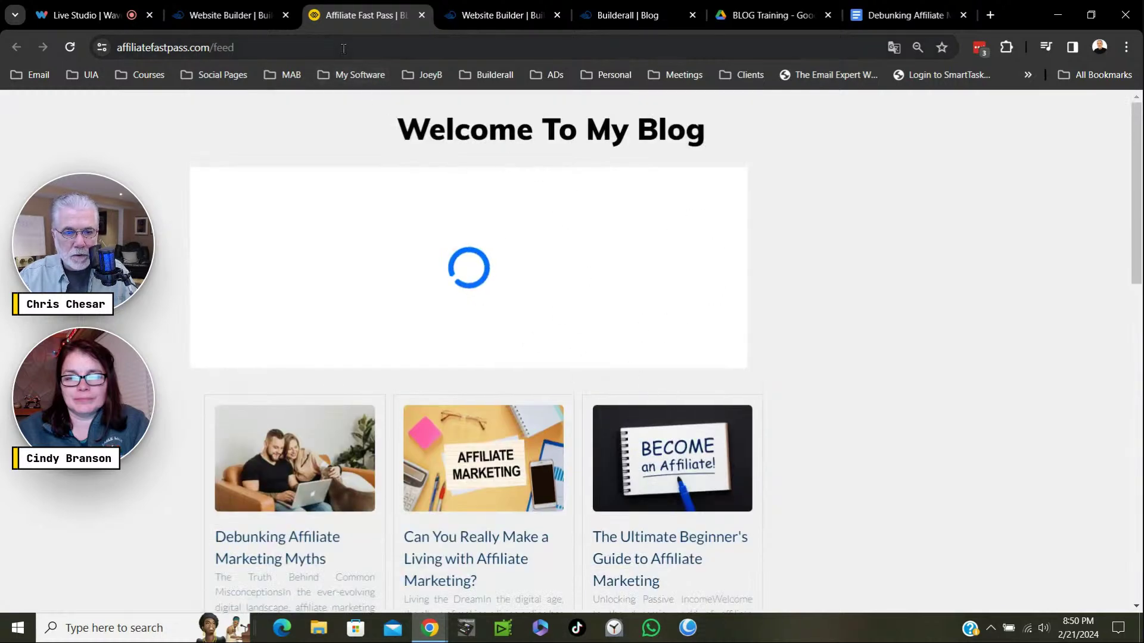
scroll(506, 343, "down", 3)
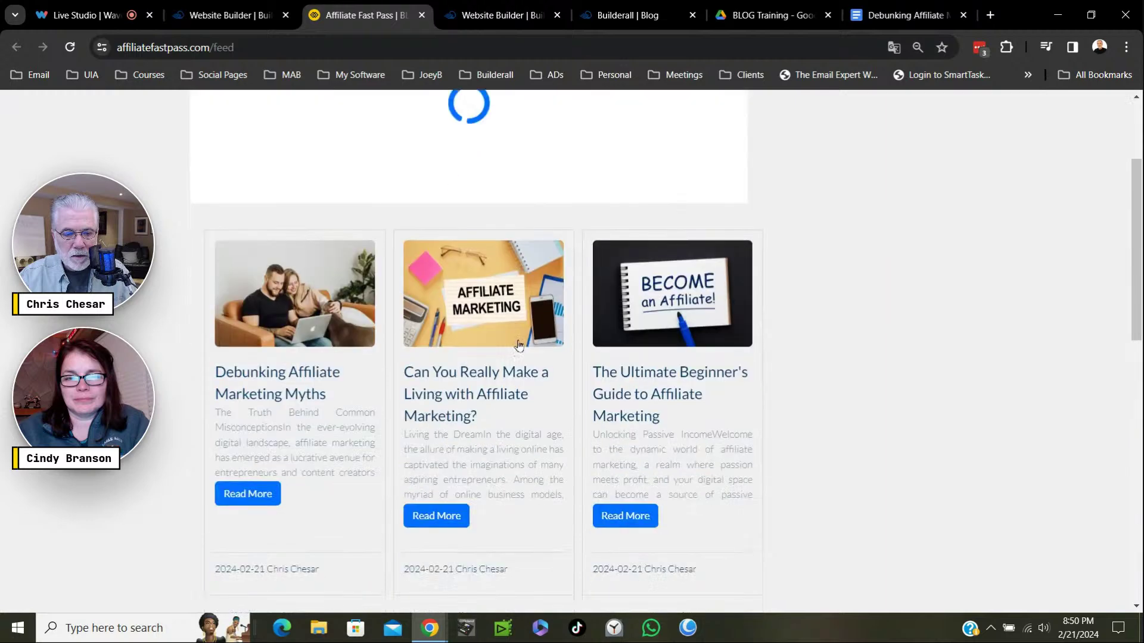
left_click(252, 471)
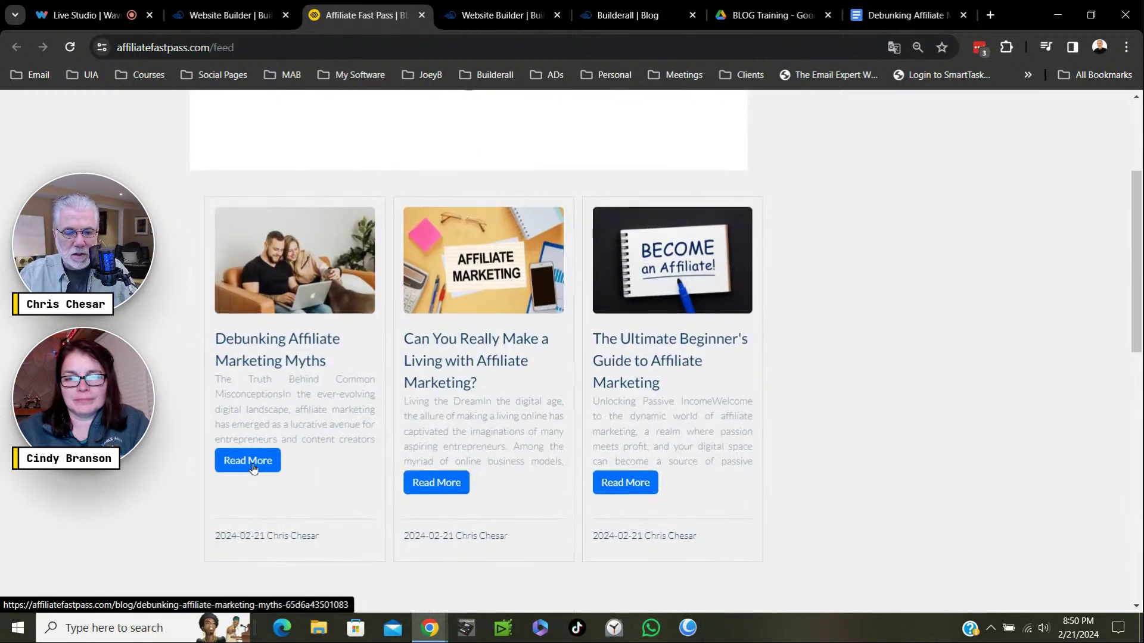
Open the Debunking Affiliate Marketing Myths post and scroll through its full article.
left_click(252, 469)
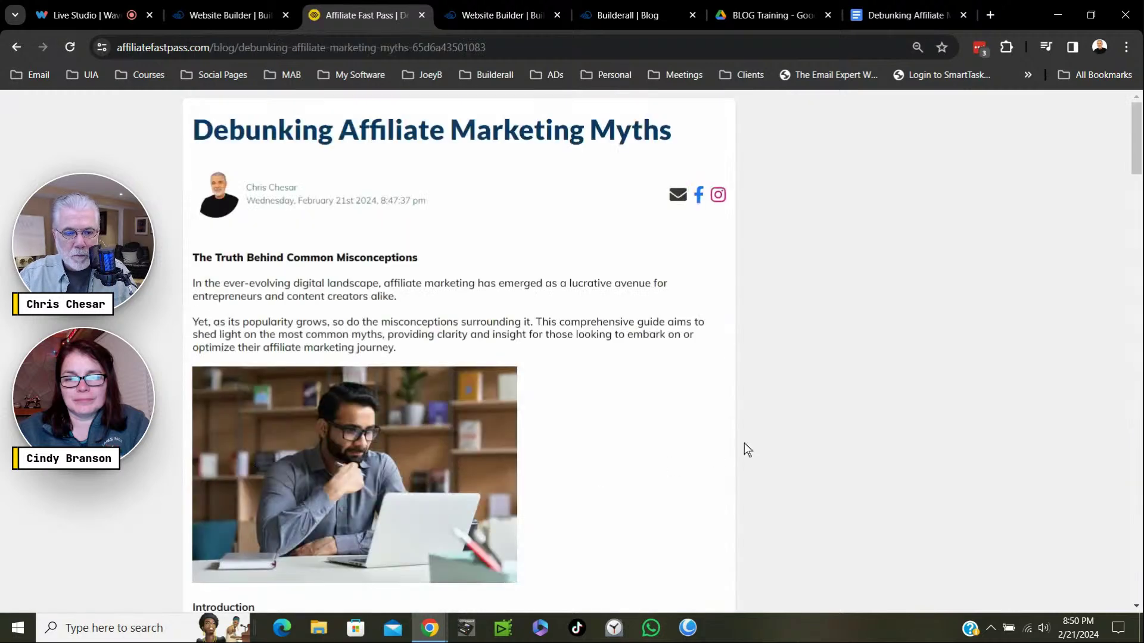
left_click_drag(1136, 145, 1138, 319)
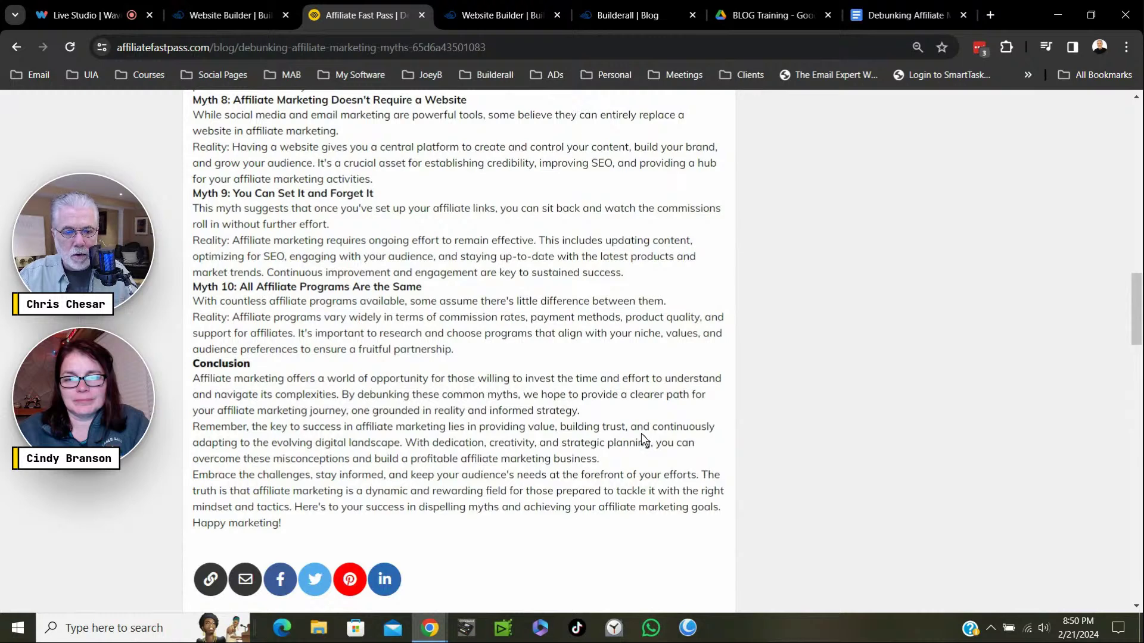
scroll(642, 442, "up", 1)
scroll(644, 440, "up", 6)
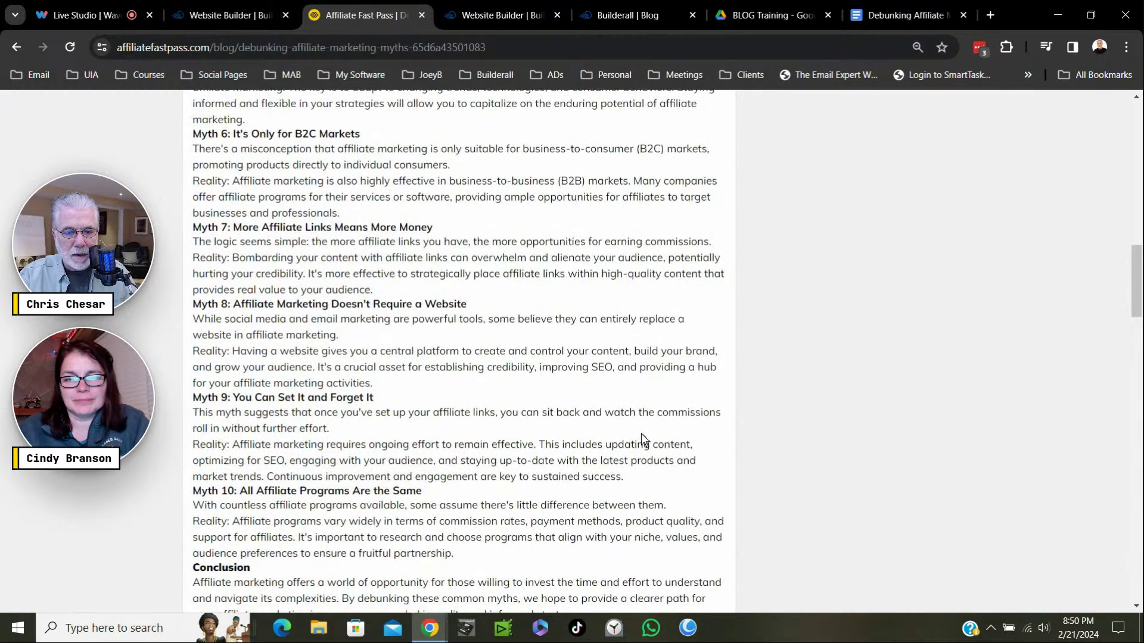
scroll(642, 435, "up", 15)
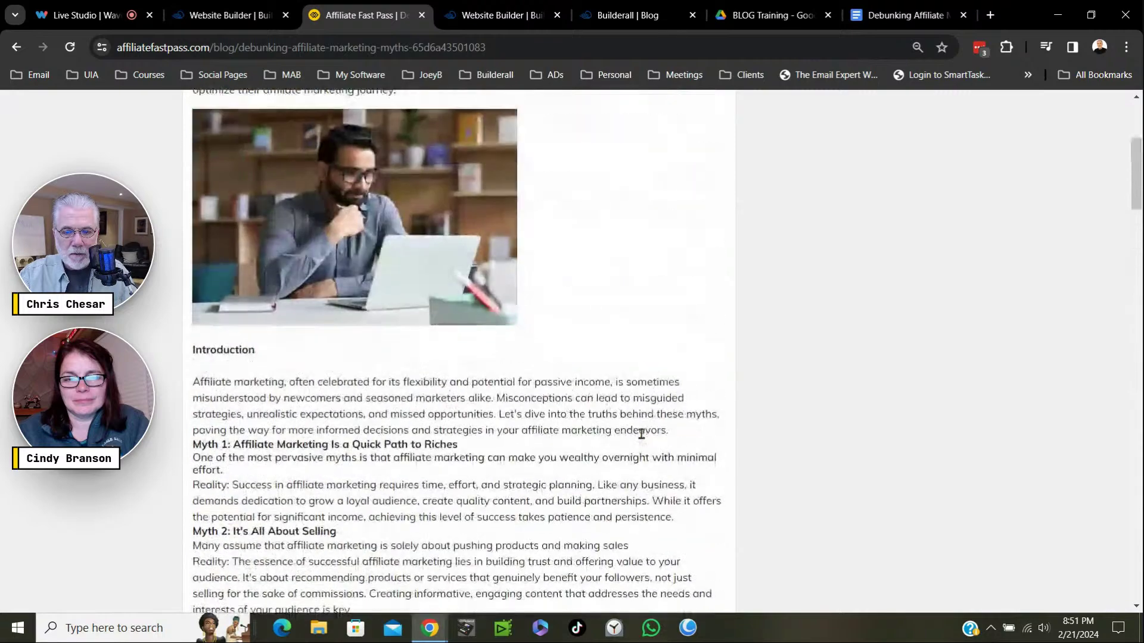
left_click(834, 324)
left_click(833, 325)
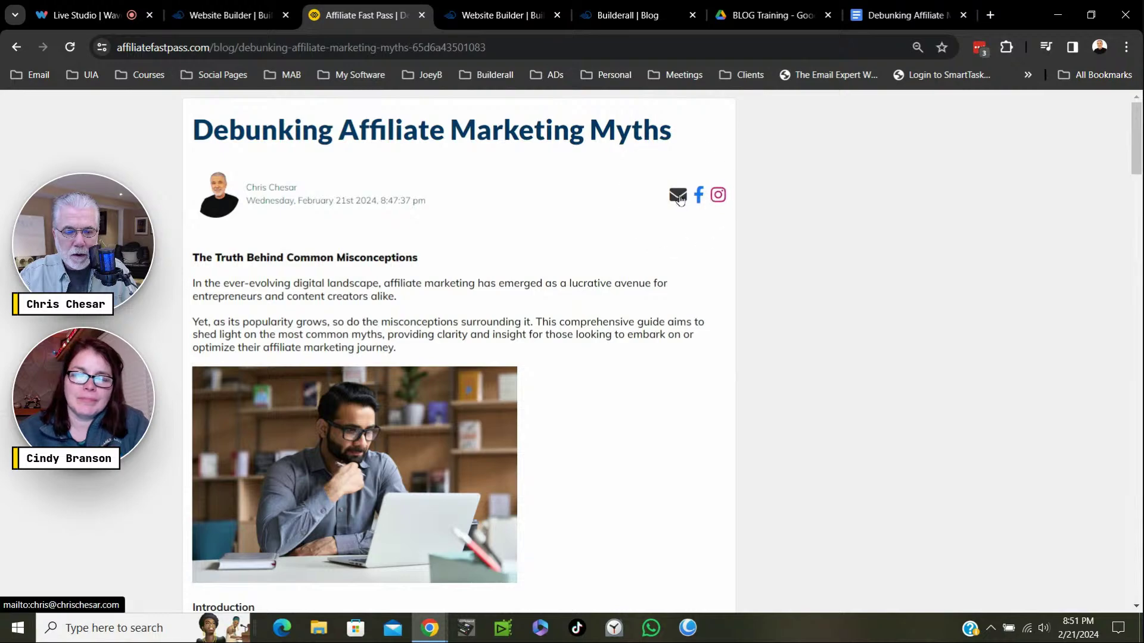
Scroll the myths article to the share buttons, then go back to the Welcome To My Blog feed.
scroll(641, 271, "down", 10)
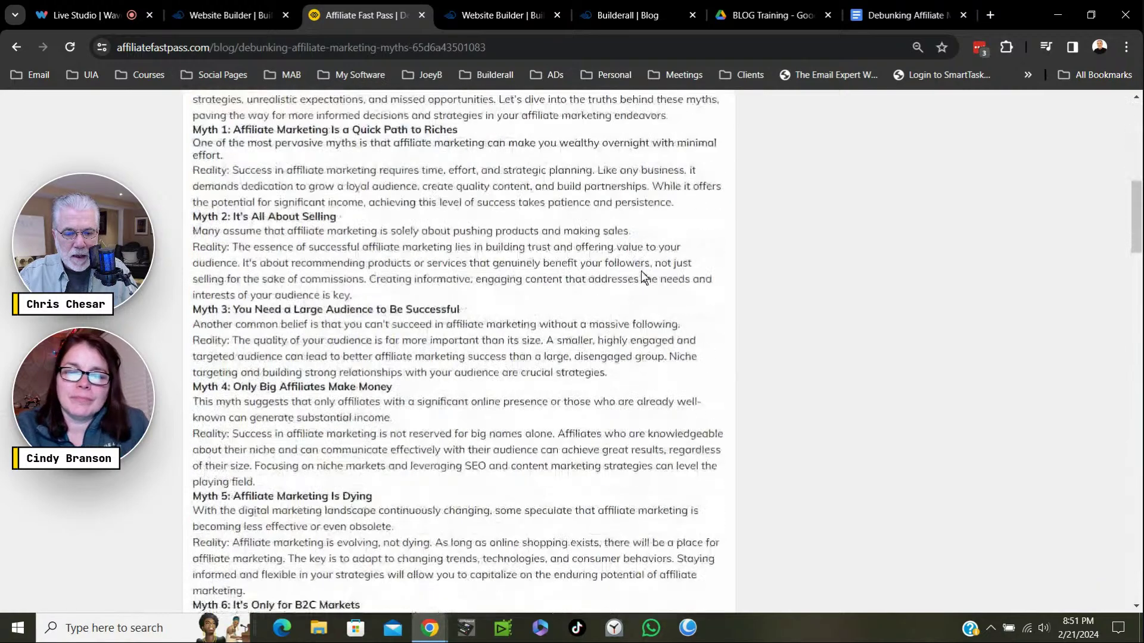
scroll(643, 275, "down", 10)
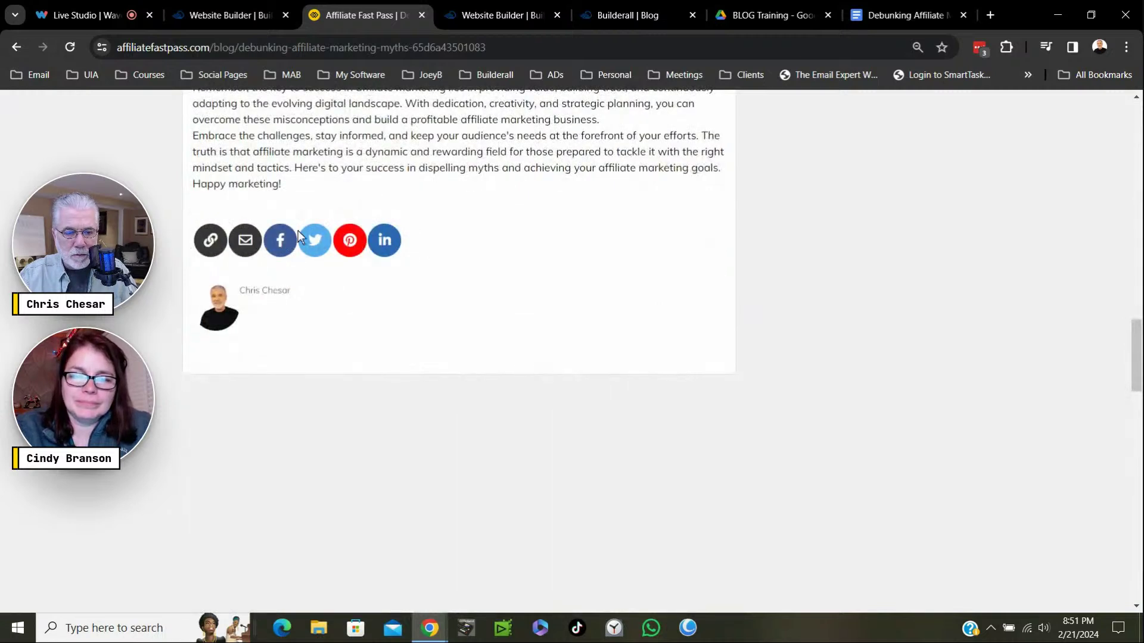
scroll(587, 249, "up", 15)
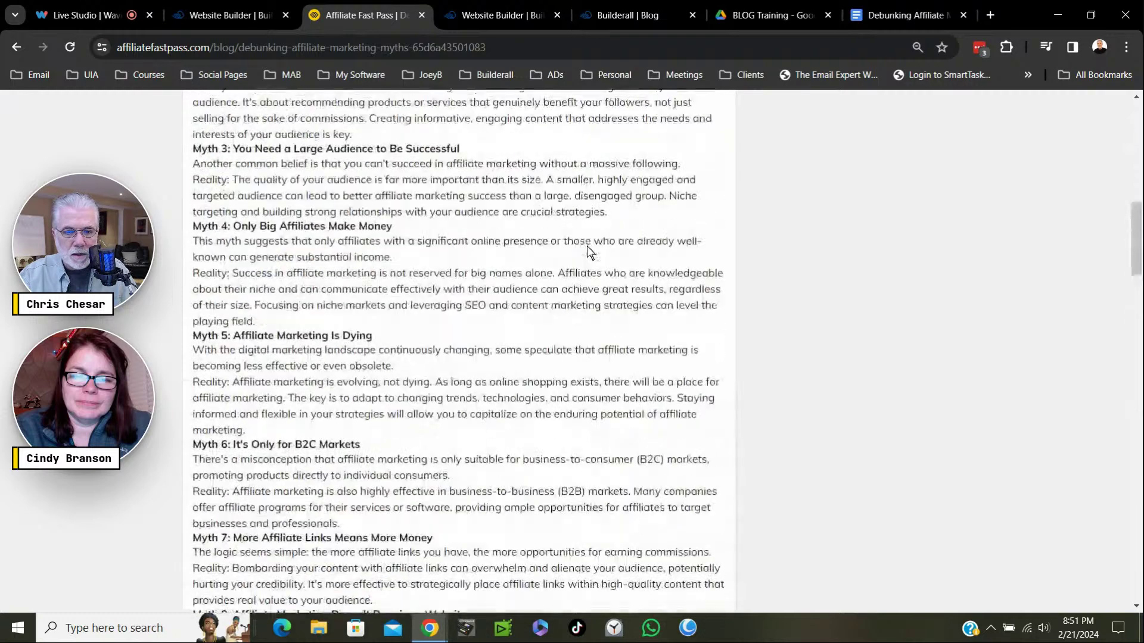
scroll(587, 249, "up", 15)
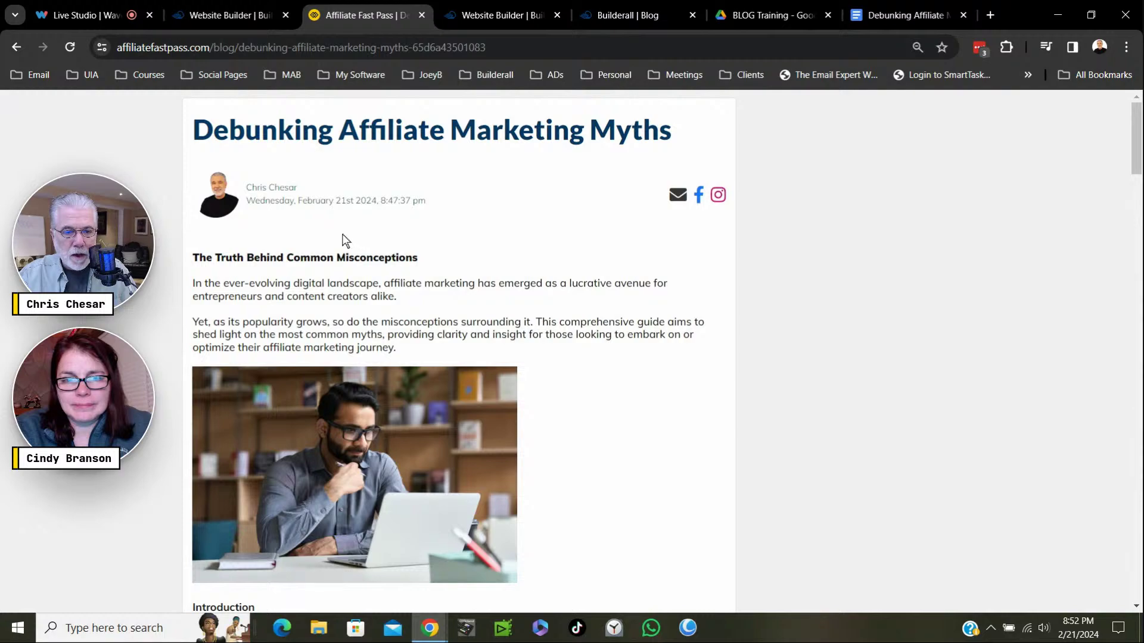
scroll(357, 236, "down", 20)
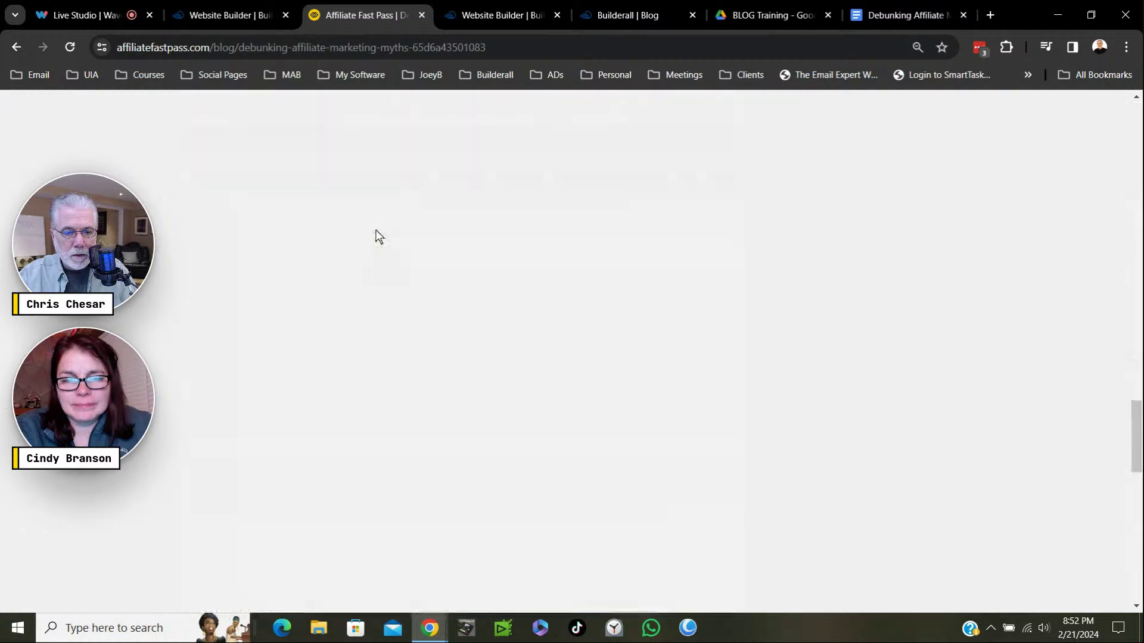
scroll(376, 236, "up", 20)
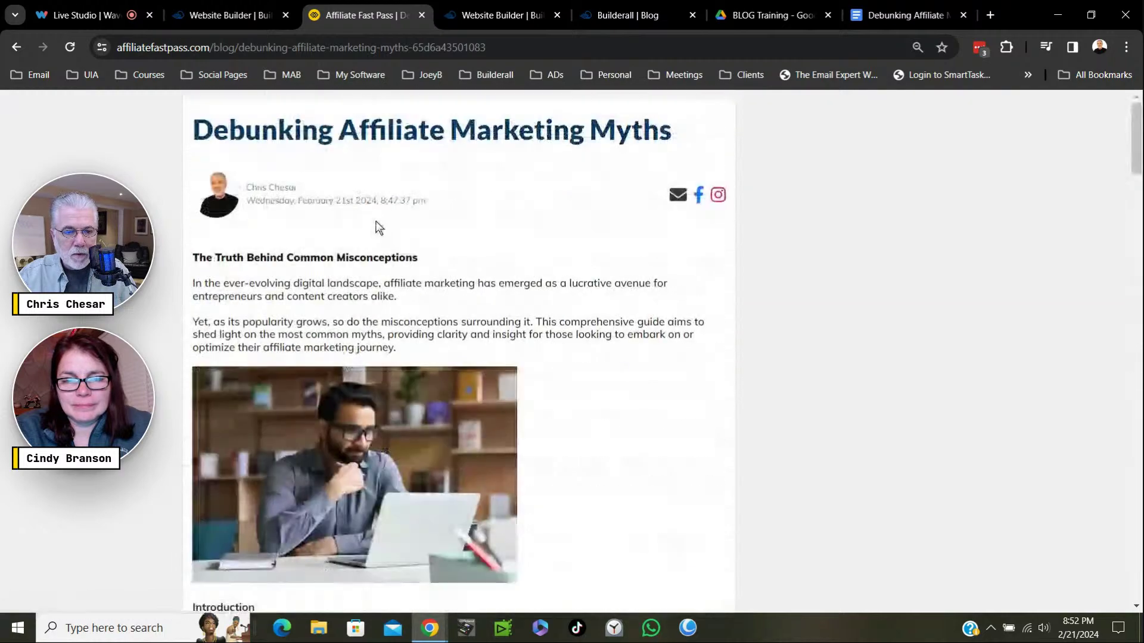
left_click(16, 48)
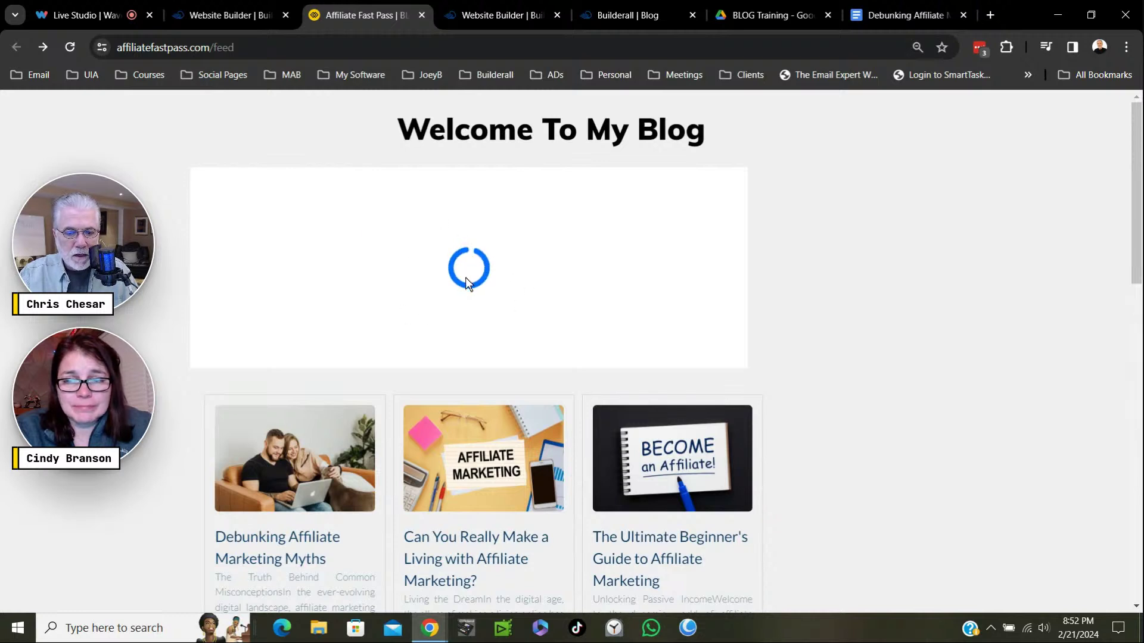
Star the Debunking Affiliate Marketing Myths post in the Blog Posts list until it shows Featured.
left_click(629, 19)
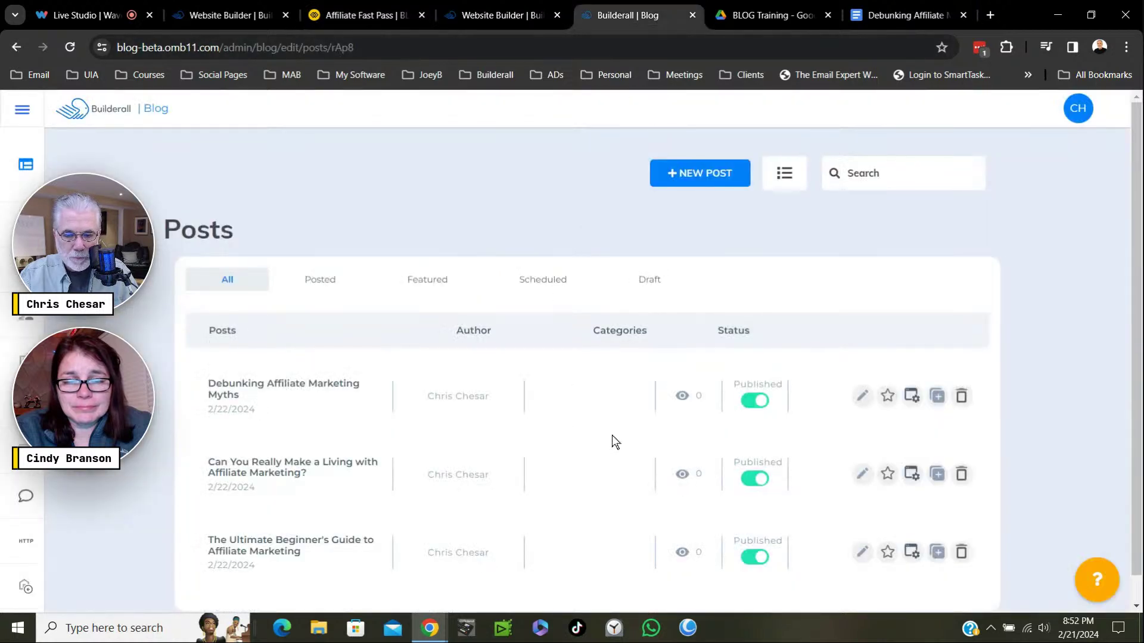
left_click(888, 397)
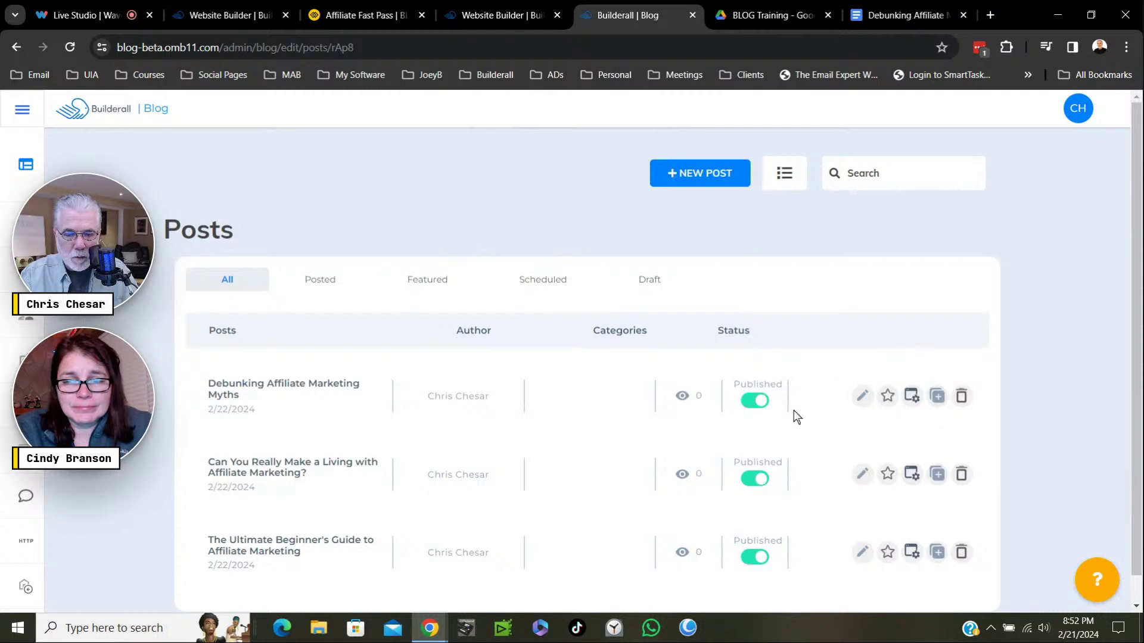
left_click(888, 398)
left_click(889, 400)
left_click(890, 403)
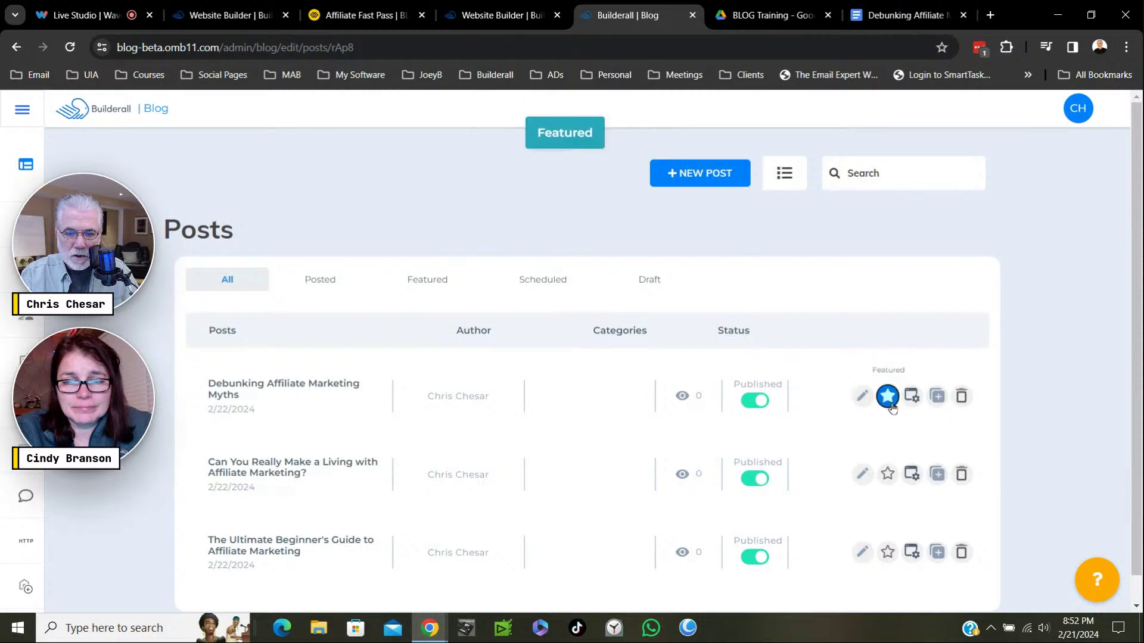
scroll(707, 418, "down", 1)
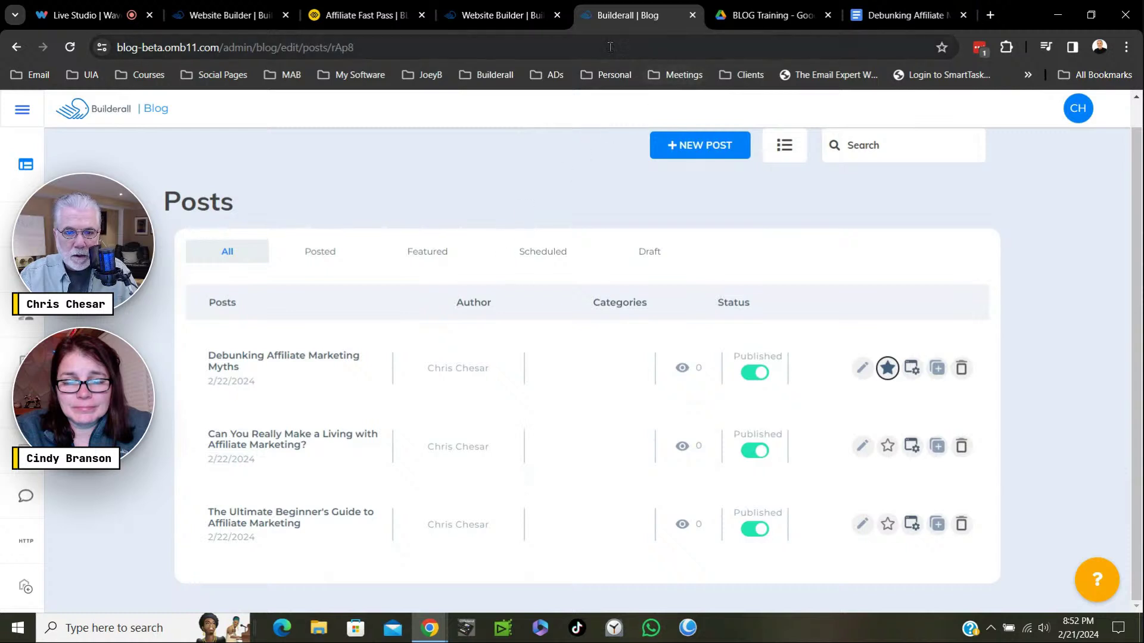
Reload the live feed, now showing two post cards, then return to the Website Builder page list.
left_click(379, 14)
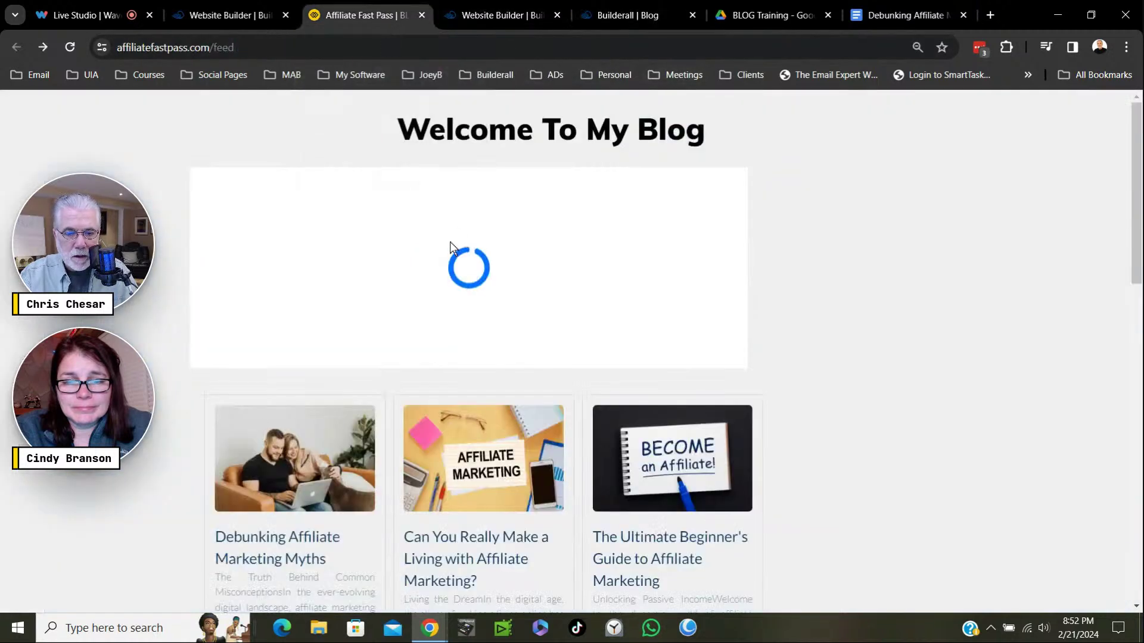
left_click(70, 48)
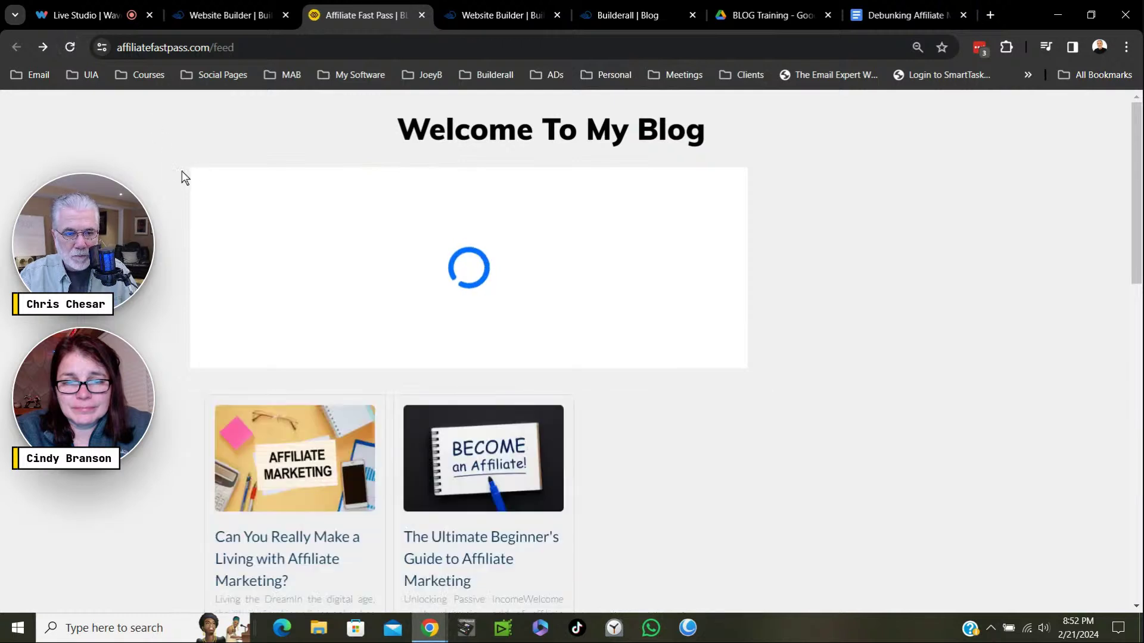
left_click(73, 48)
left_click(72, 49)
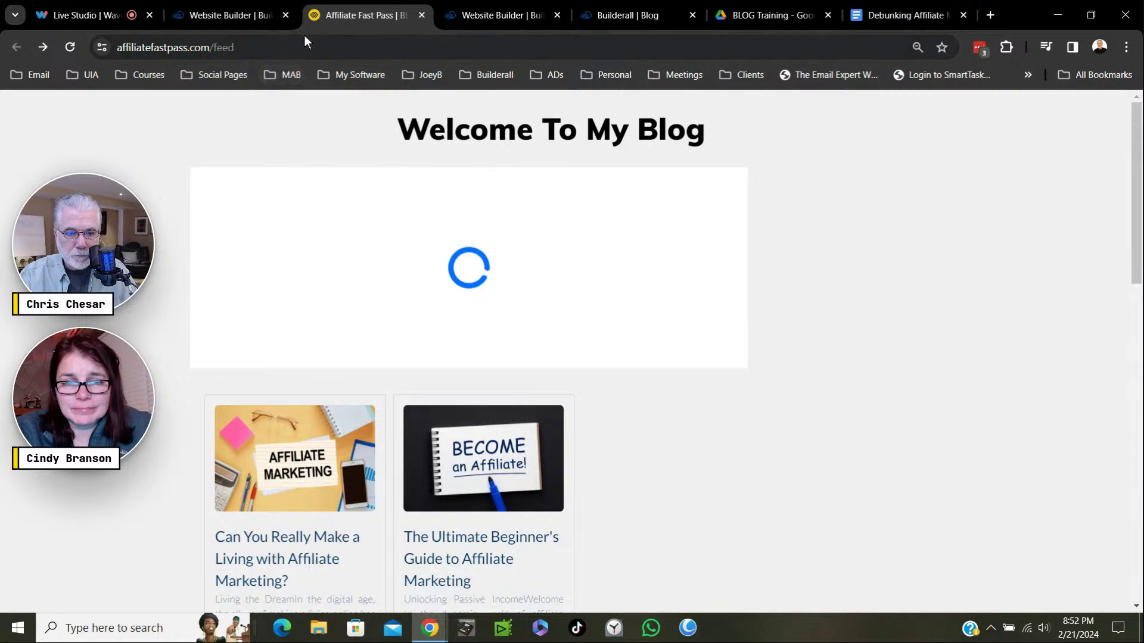
left_click(251, 18)
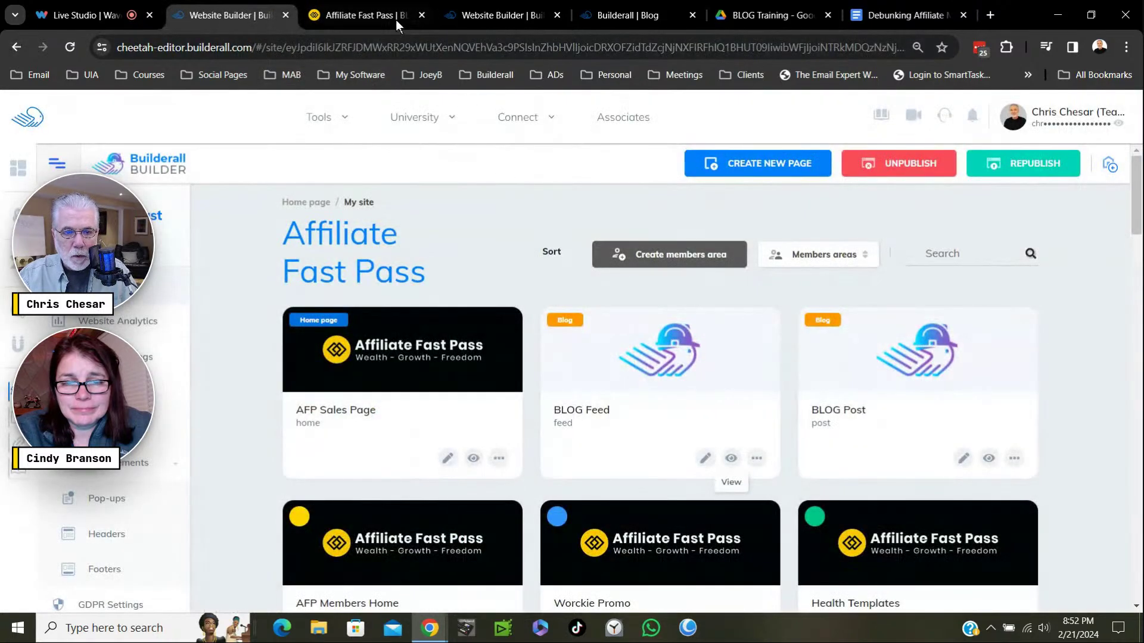
Switch the editor to the BLOG Feed page, saving the BLOG Post page changes first.
left_click_drag(374, 19, 640, 18)
left_click(358, 16)
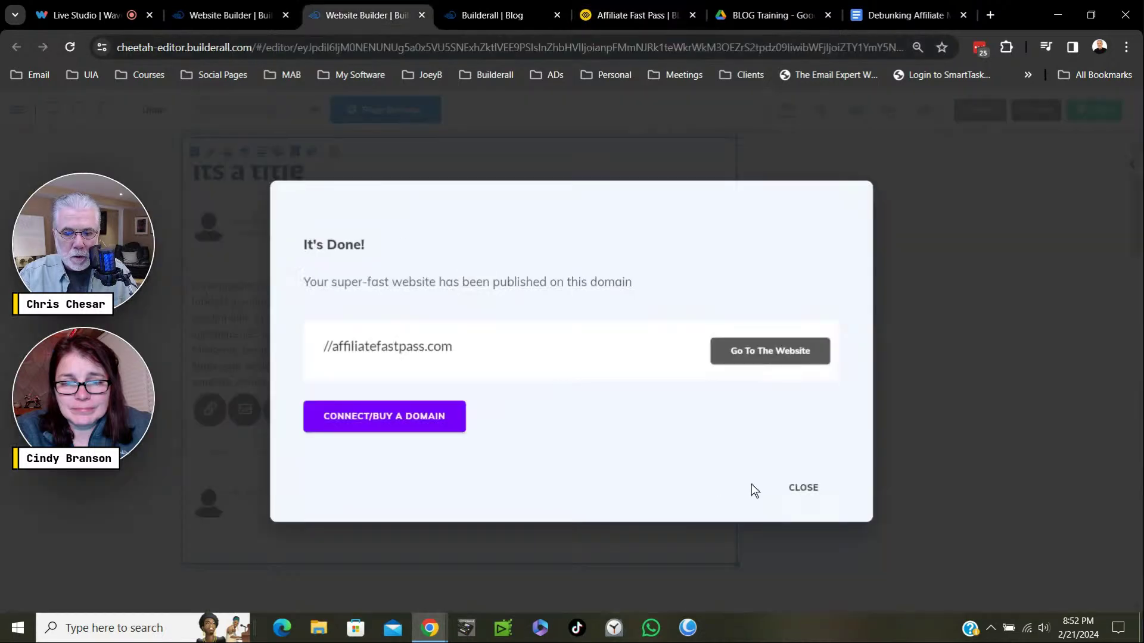
left_click(802, 488)
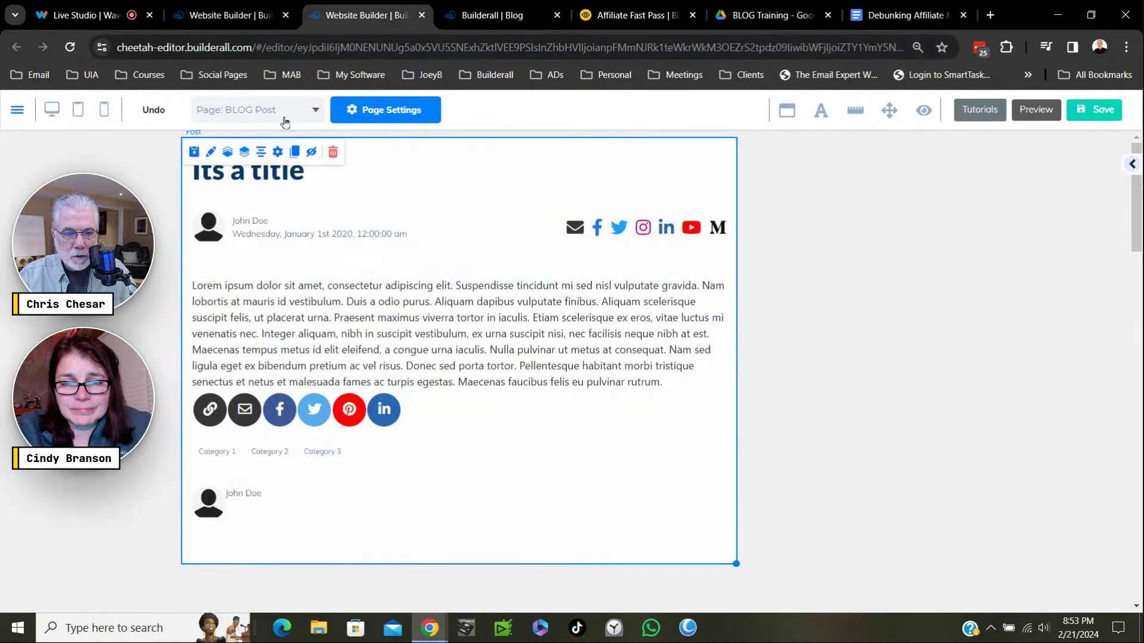
left_click(286, 118)
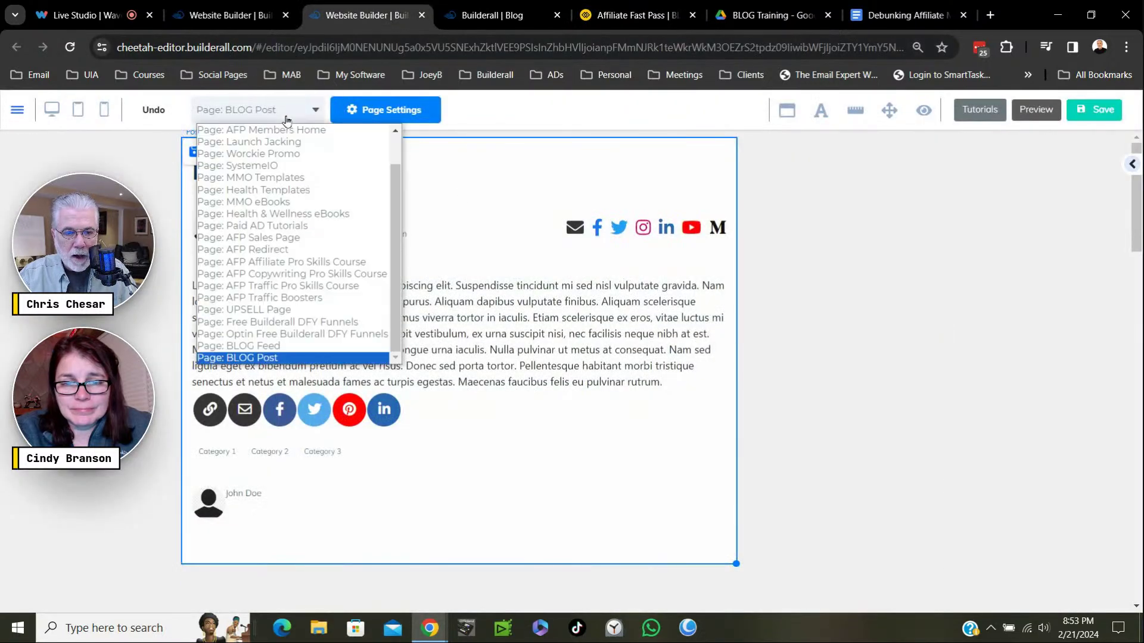
left_click(280, 348)
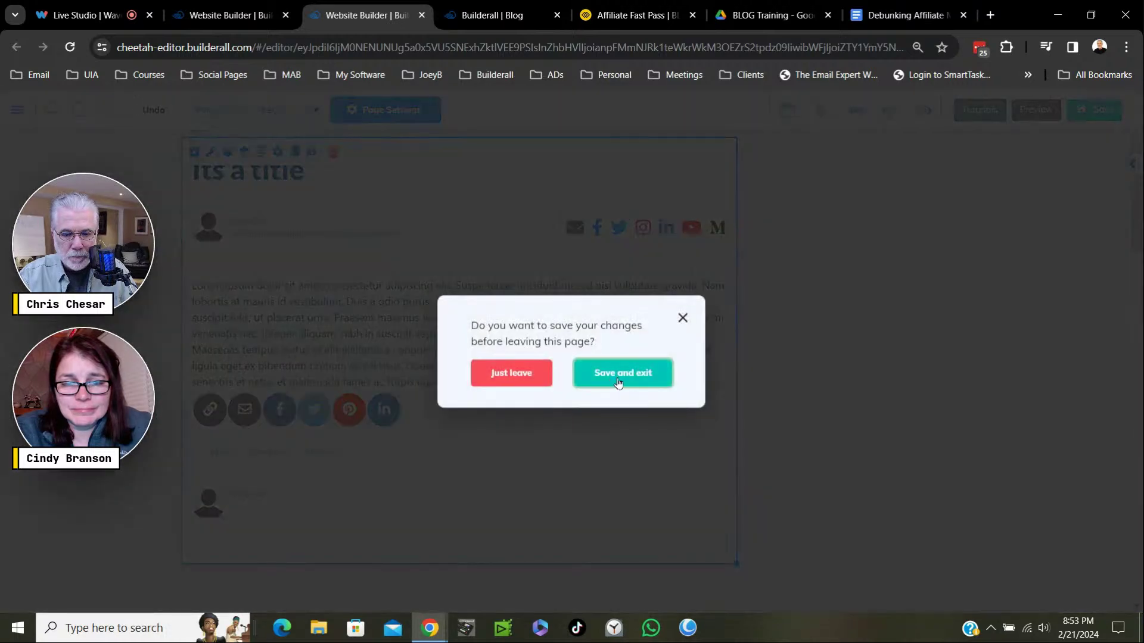
left_click(629, 378)
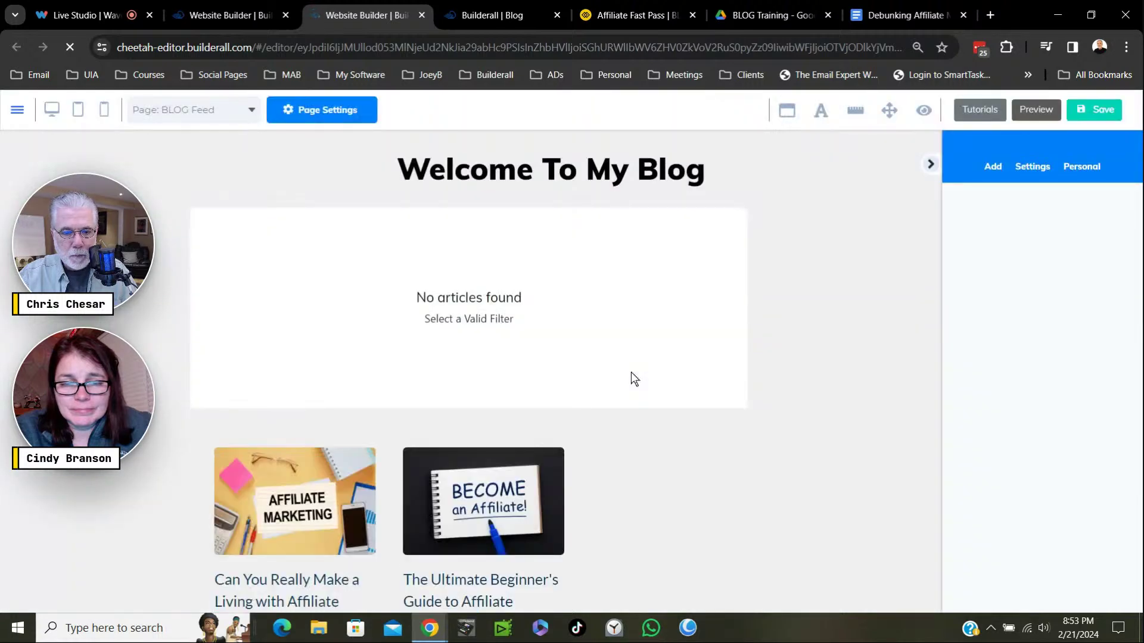
Open the settings of the feed's Posts block and keep the Clean post theme.
left_click(393, 280)
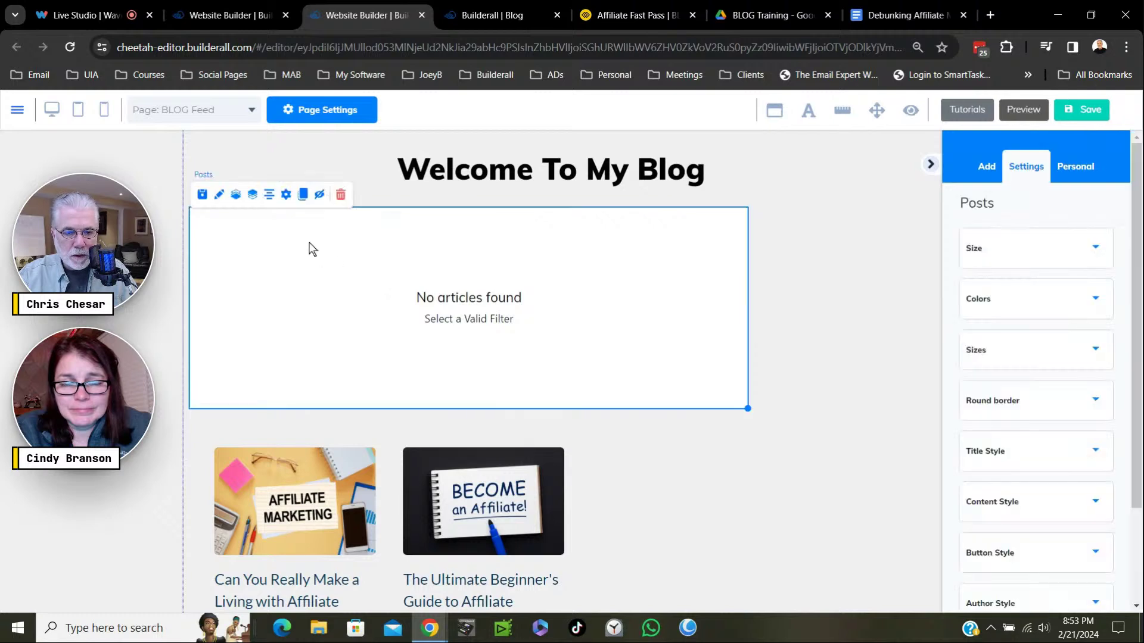
left_click(288, 199)
left_click(287, 198)
left_click(286, 199)
left_click(287, 200)
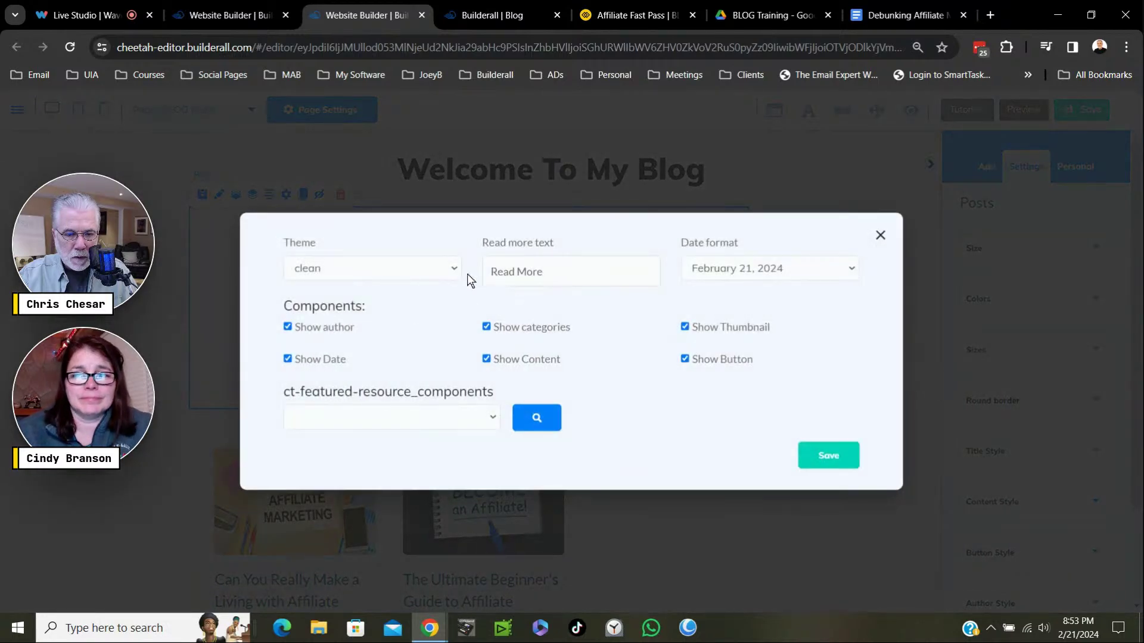
left_click(455, 272)
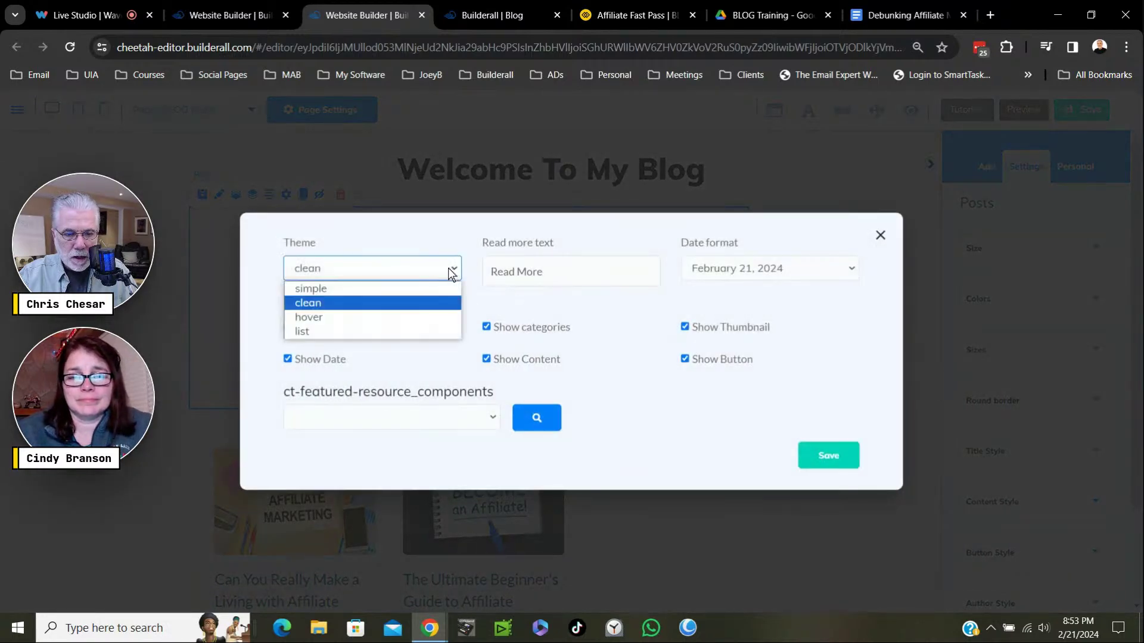
left_click(336, 302)
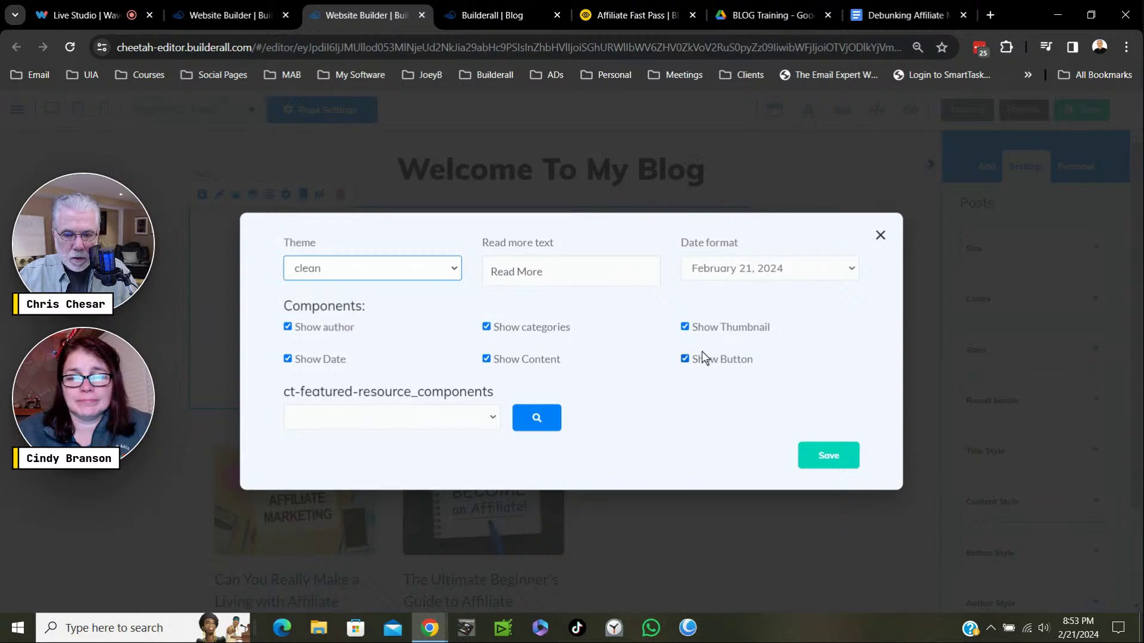
Untick Show Date and Show categories, and feature the Debunking Affiliate Marketing Myths post.
left_click(287, 360)
left_click(290, 360)
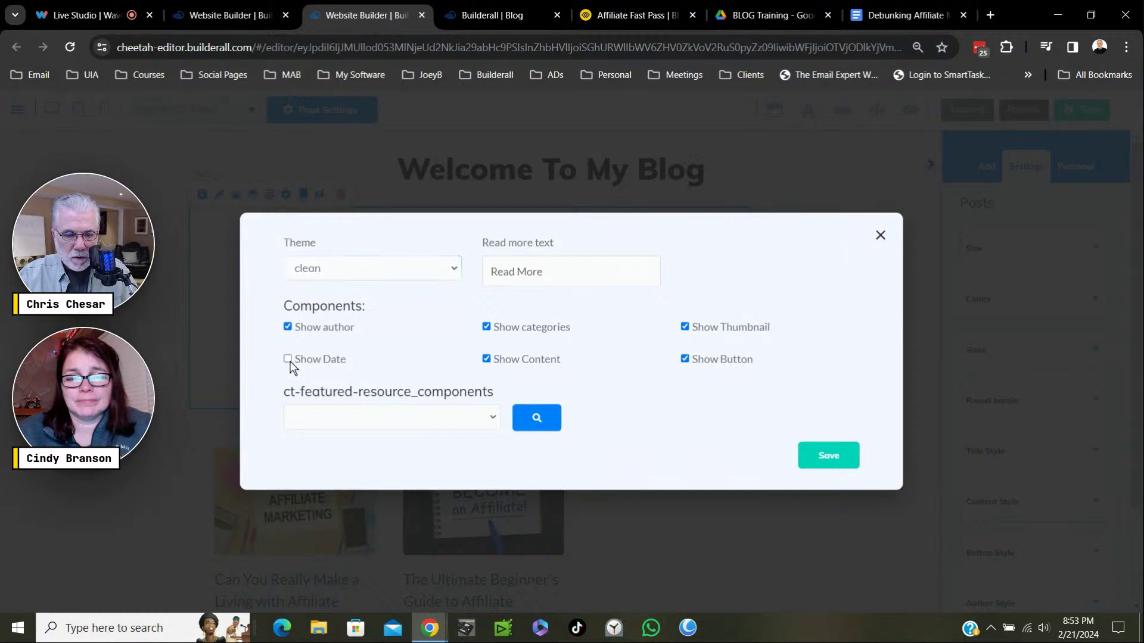
left_click(288, 360)
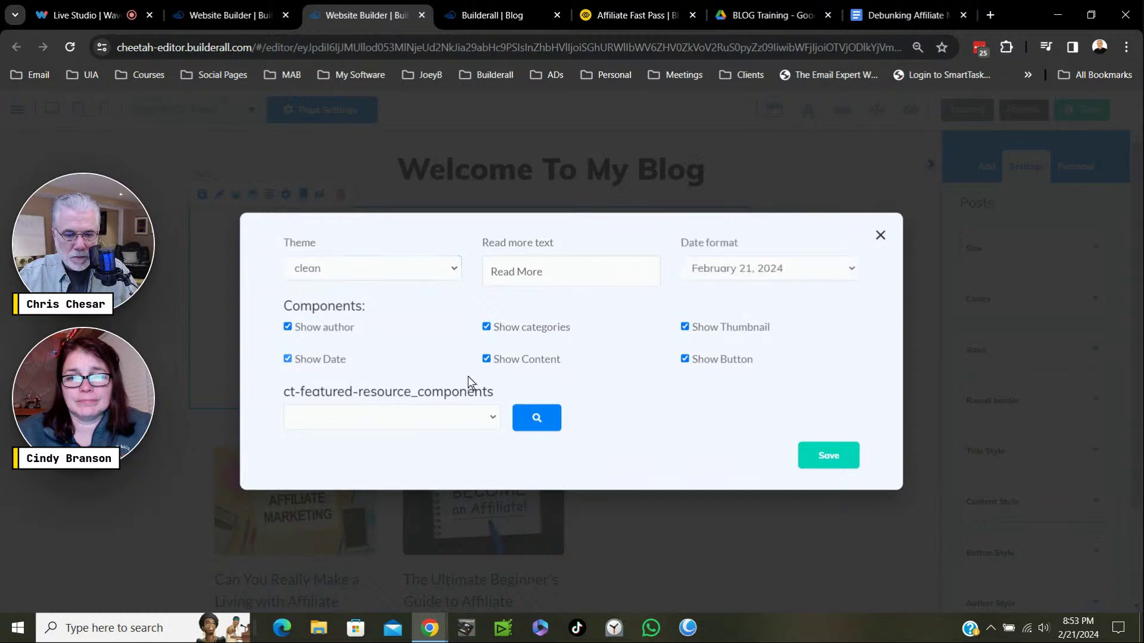
key("space")
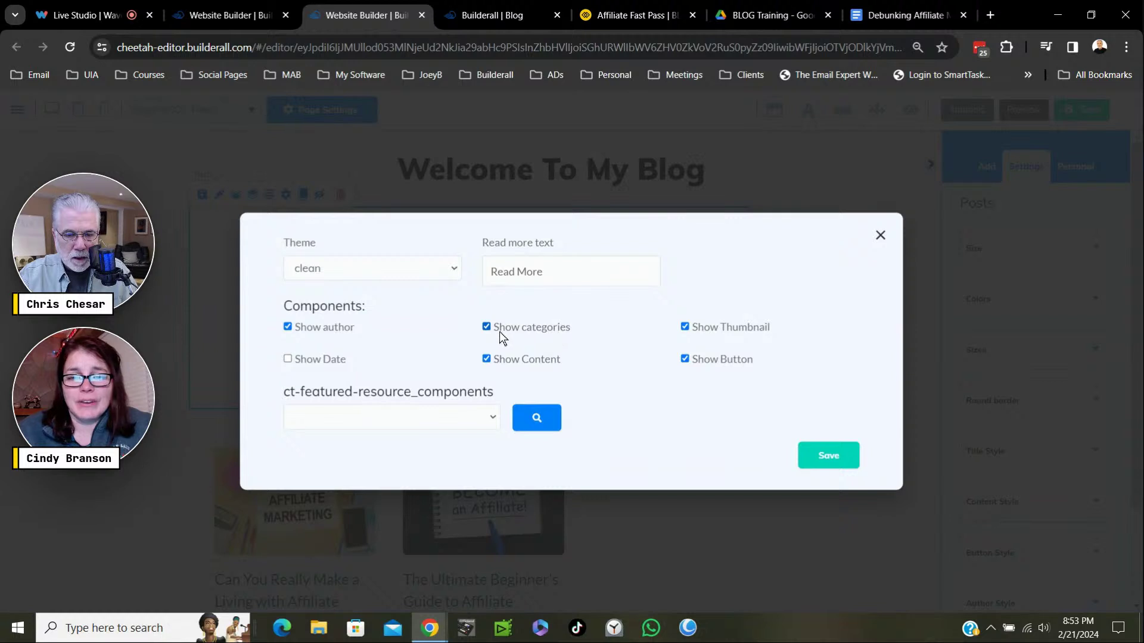
left_click(487, 328)
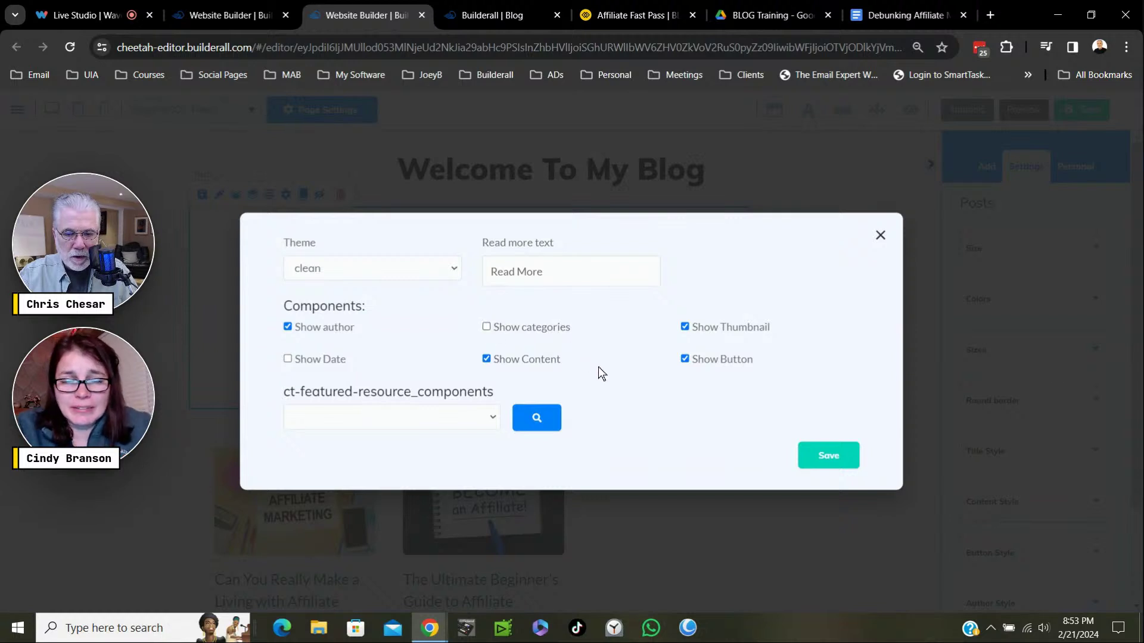
left_click(487, 418)
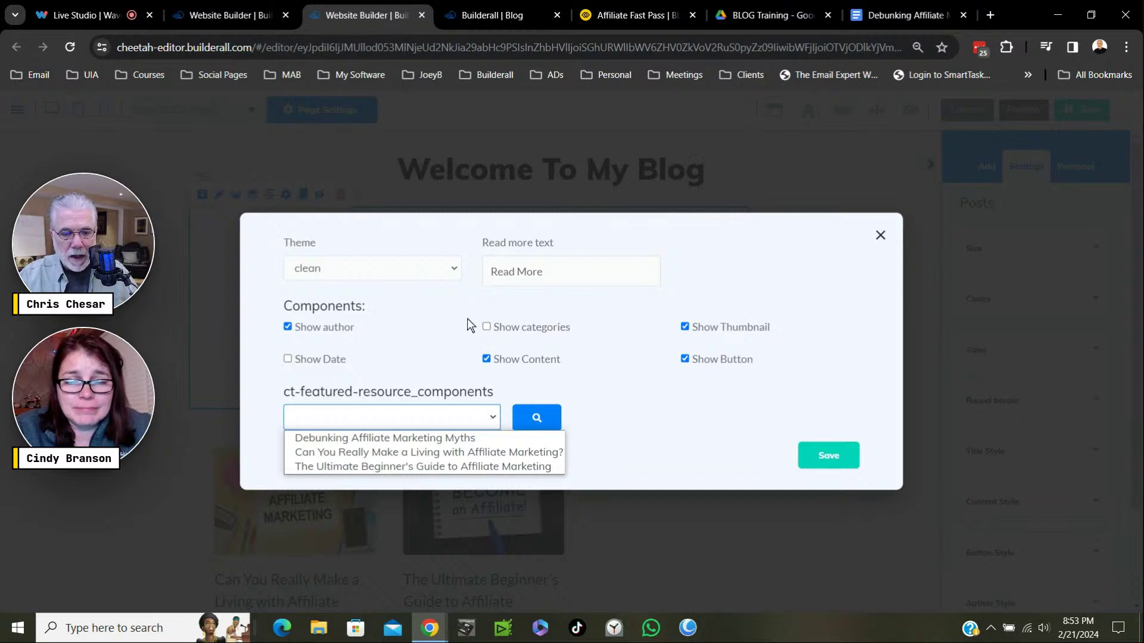
left_click(404, 438)
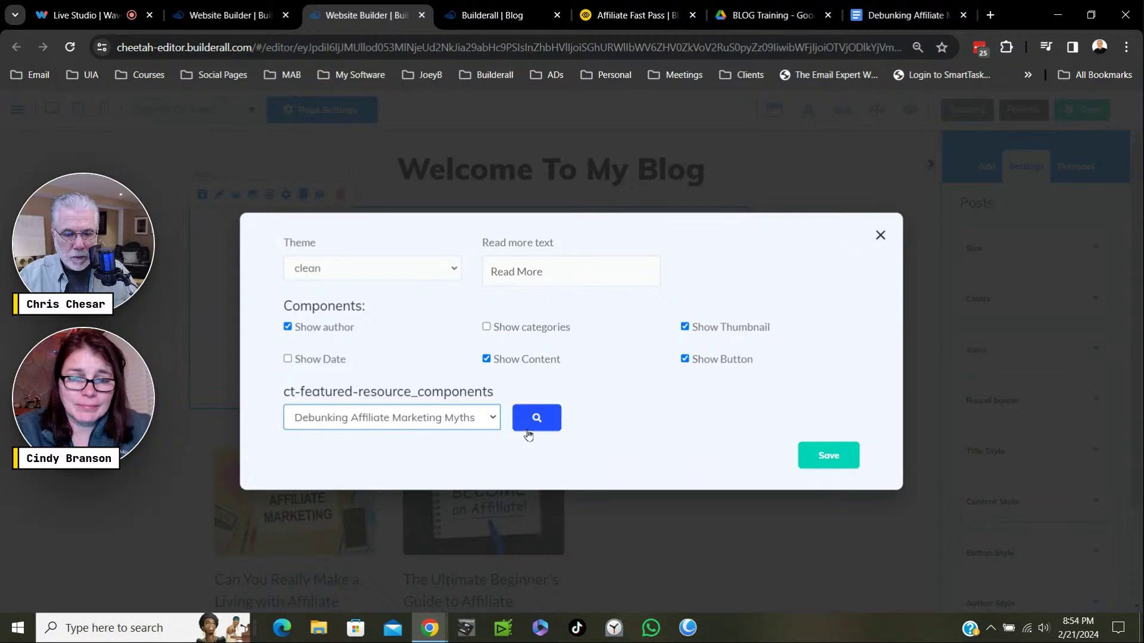
left_click(829, 457)
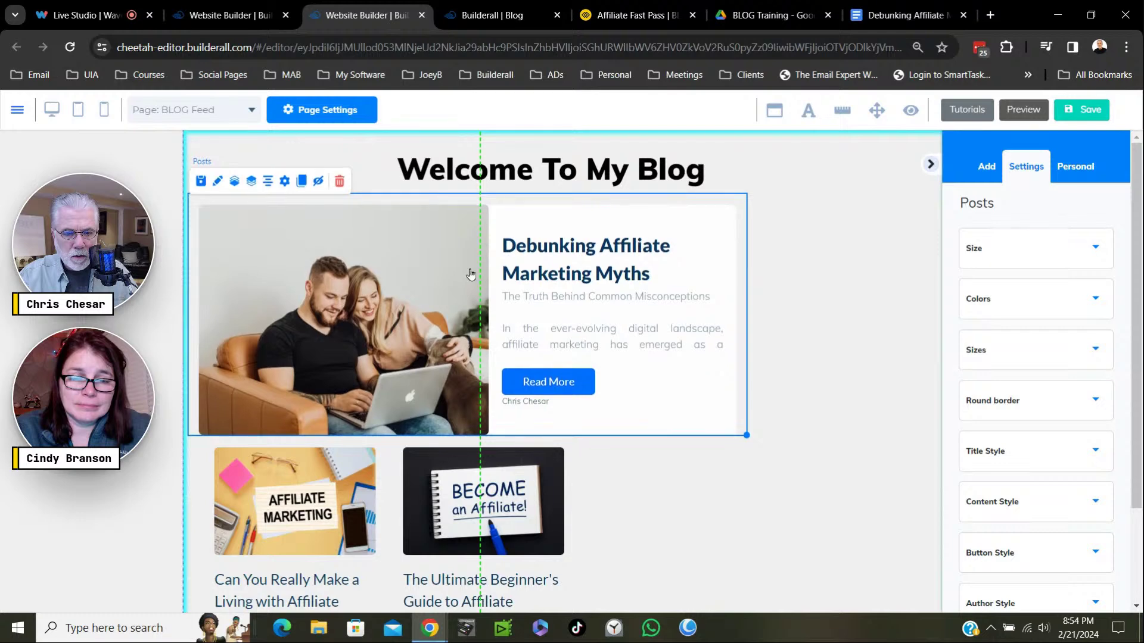
Check the featured myths banner above the post grid, then save and publish the BLOG Feed page.
left_click_drag(470, 276, 474, 364)
scroll(684, 480, "down", 3)
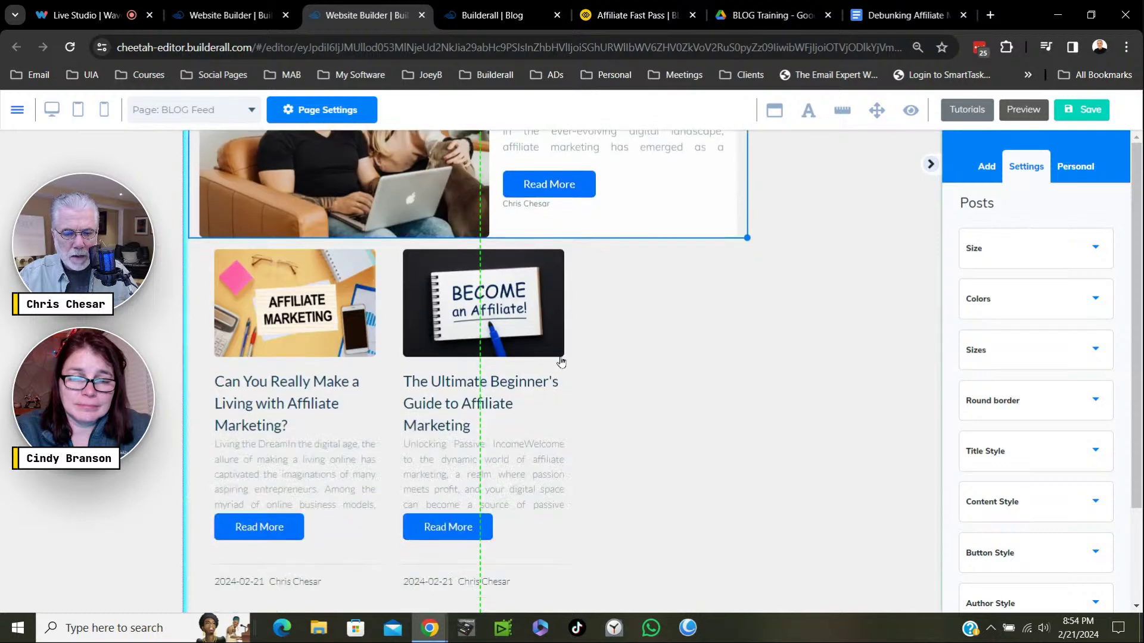
left_click_drag(562, 373, 562, 374)
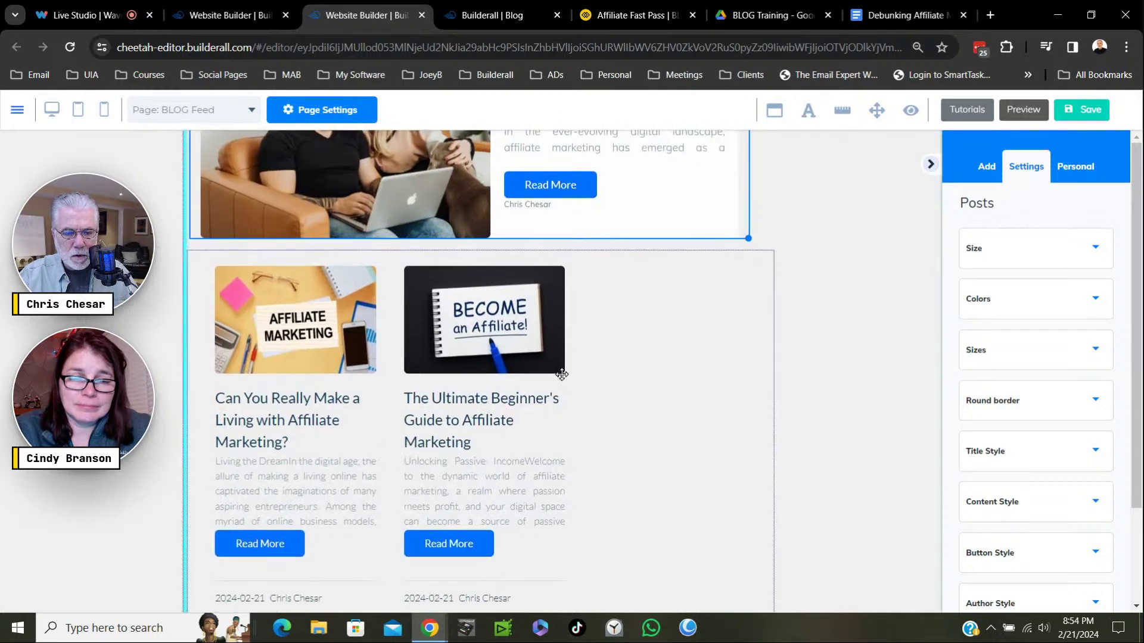
left_click(714, 405)
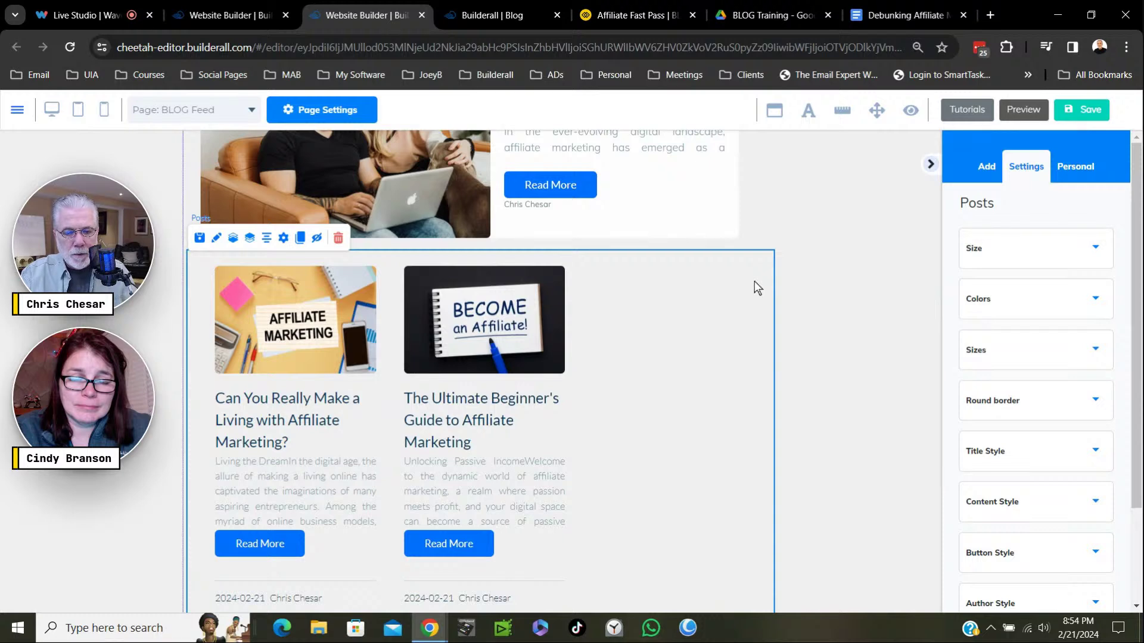
scroll(769, 339, "up", 3)
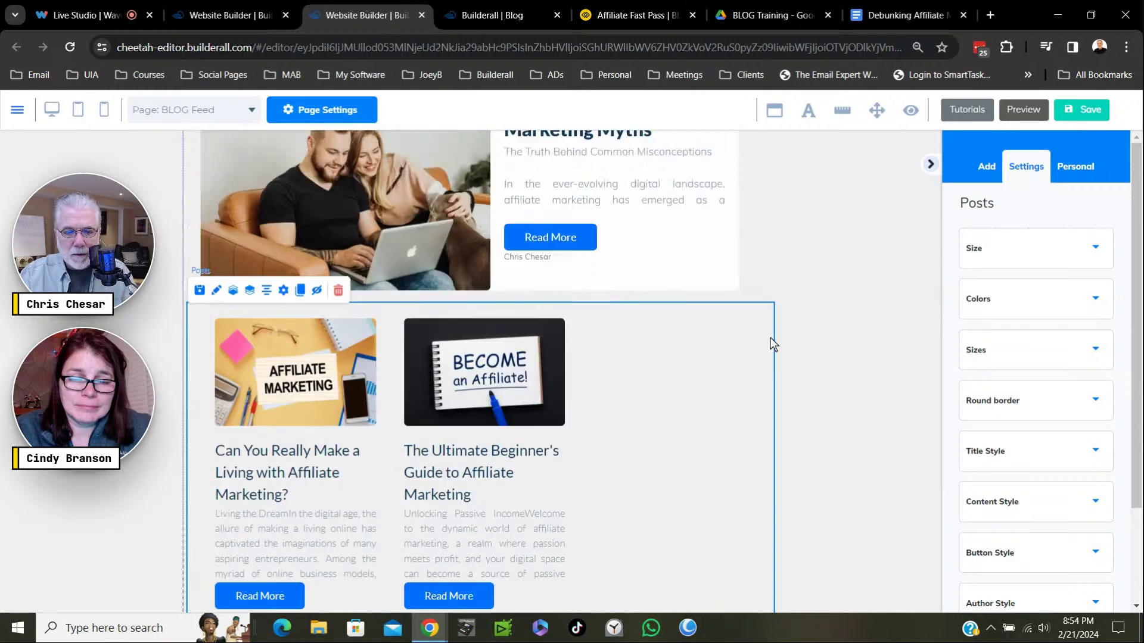
left_click(1083, 119)
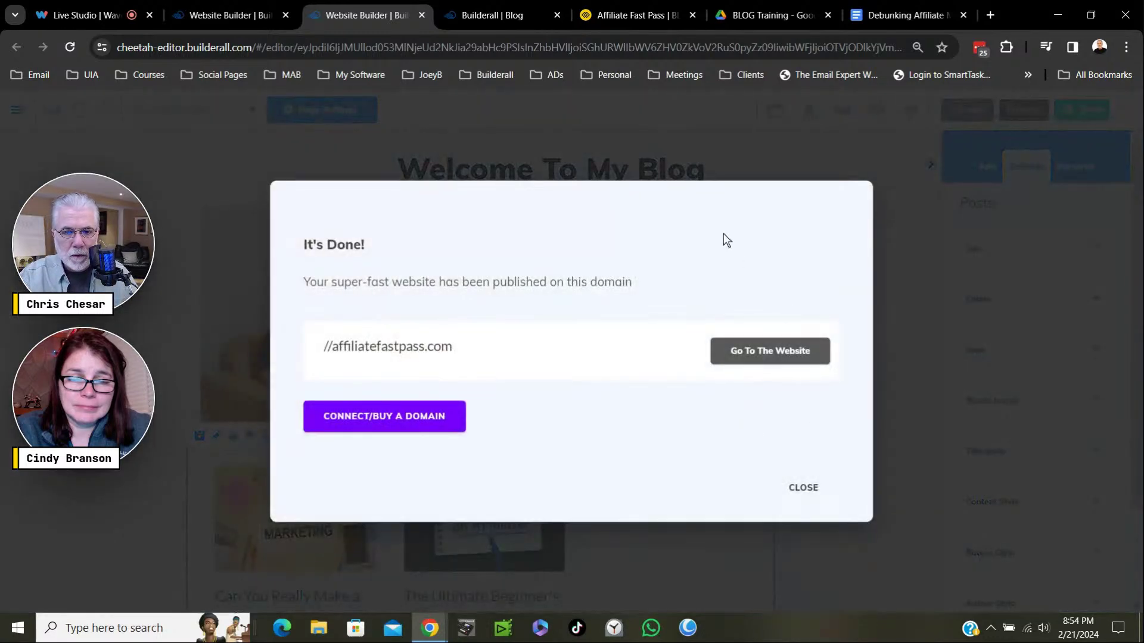
Reload the live blog feed until the Debunking Affiliate Marketing Myths banner appears above the cards.
left_click(641, 17)
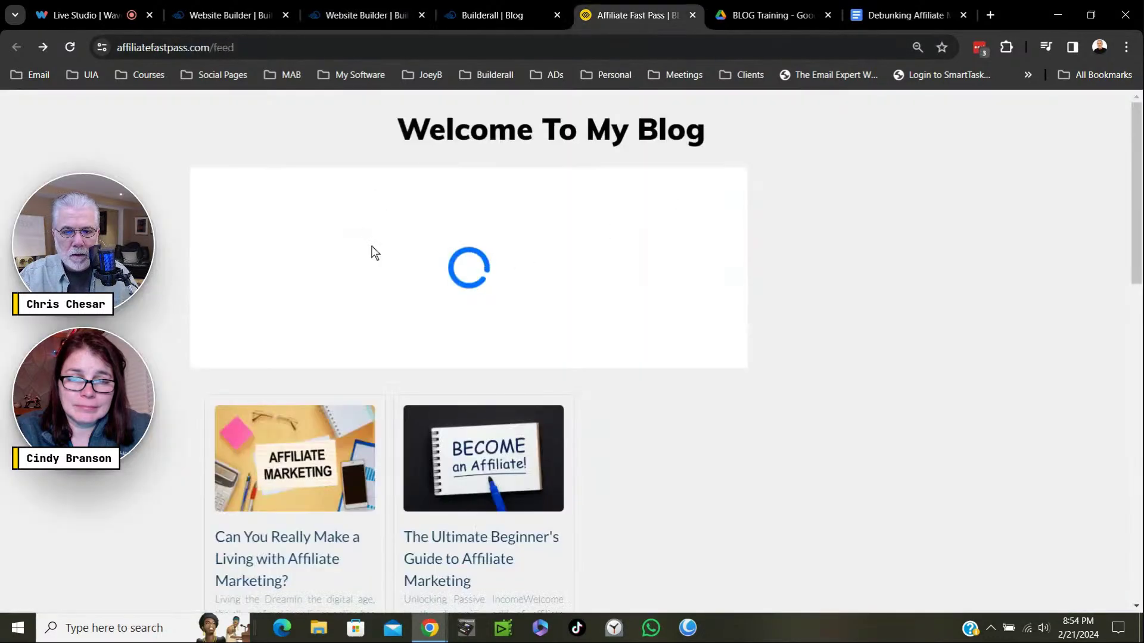
left_click(70, 47)
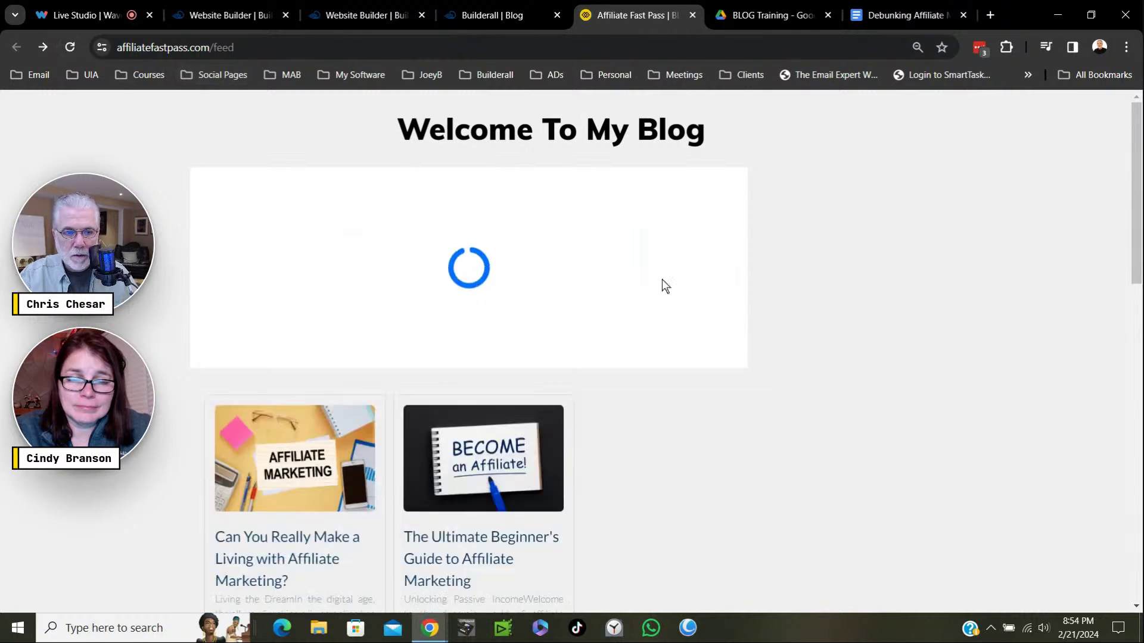
left_click(70, 47)
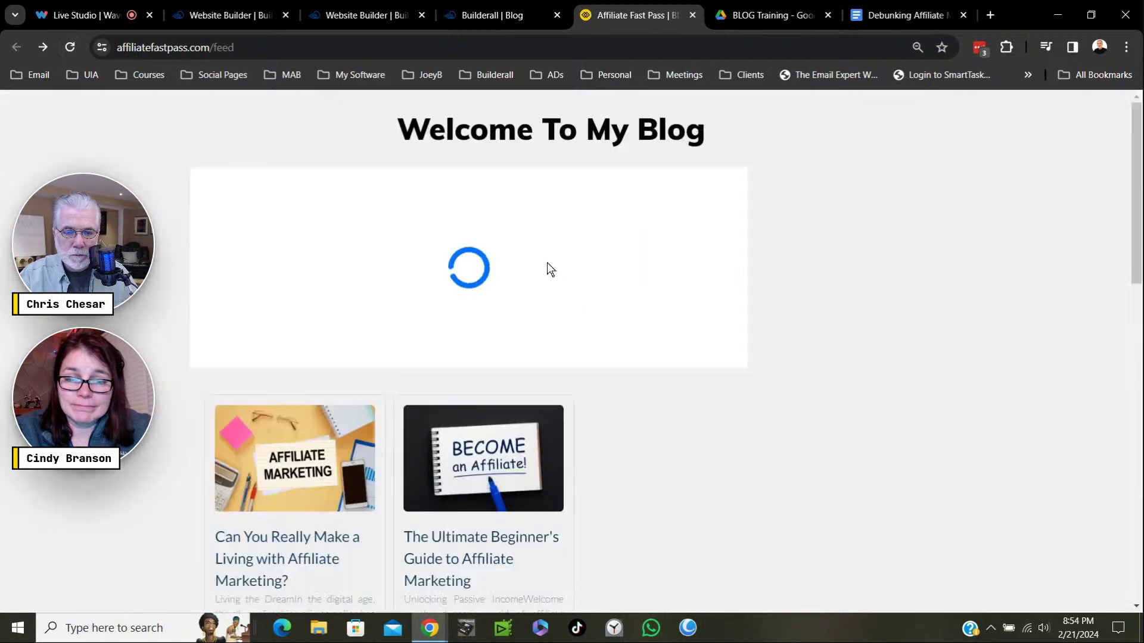
left_click(70, 51)
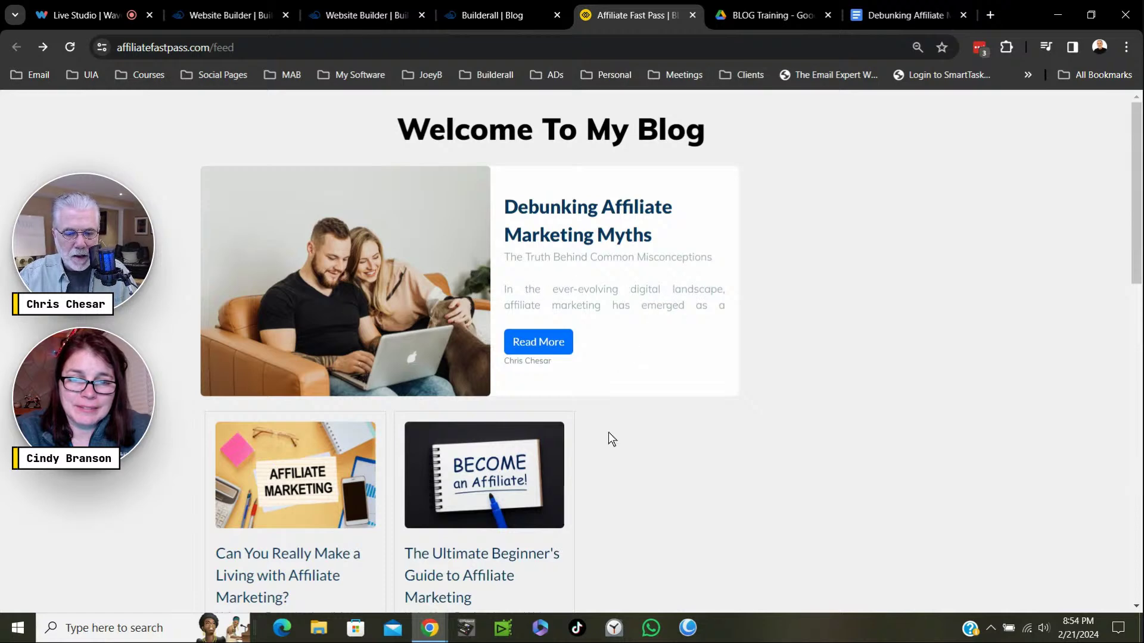
scroll(649, 439, "down", 3)
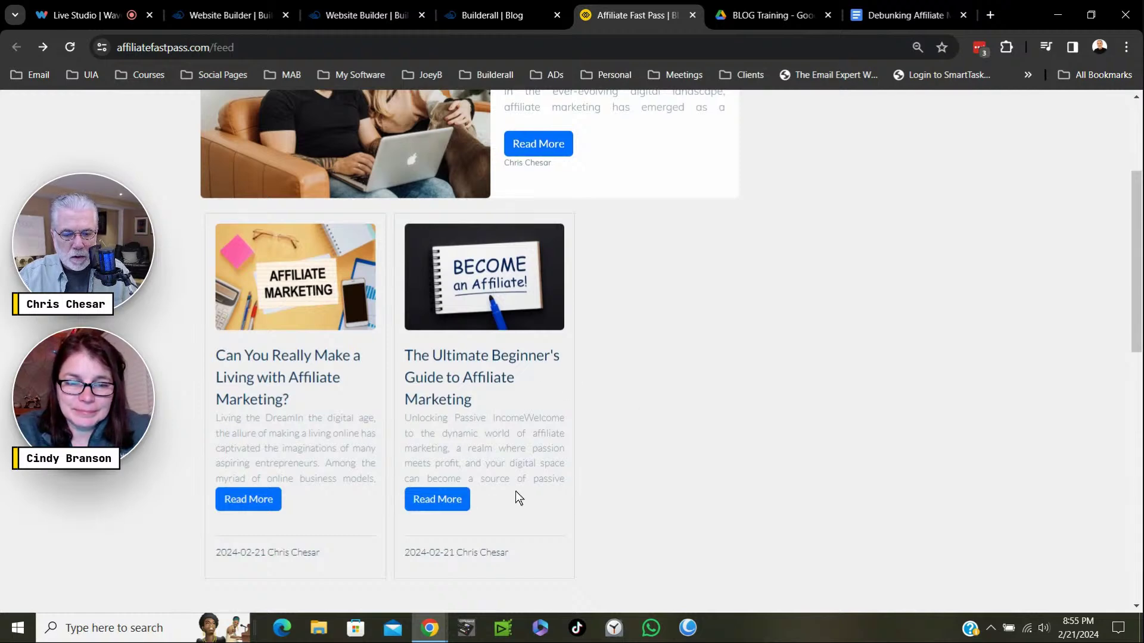
scroll(627, 355, "up", 3)
left_click(535, 344)
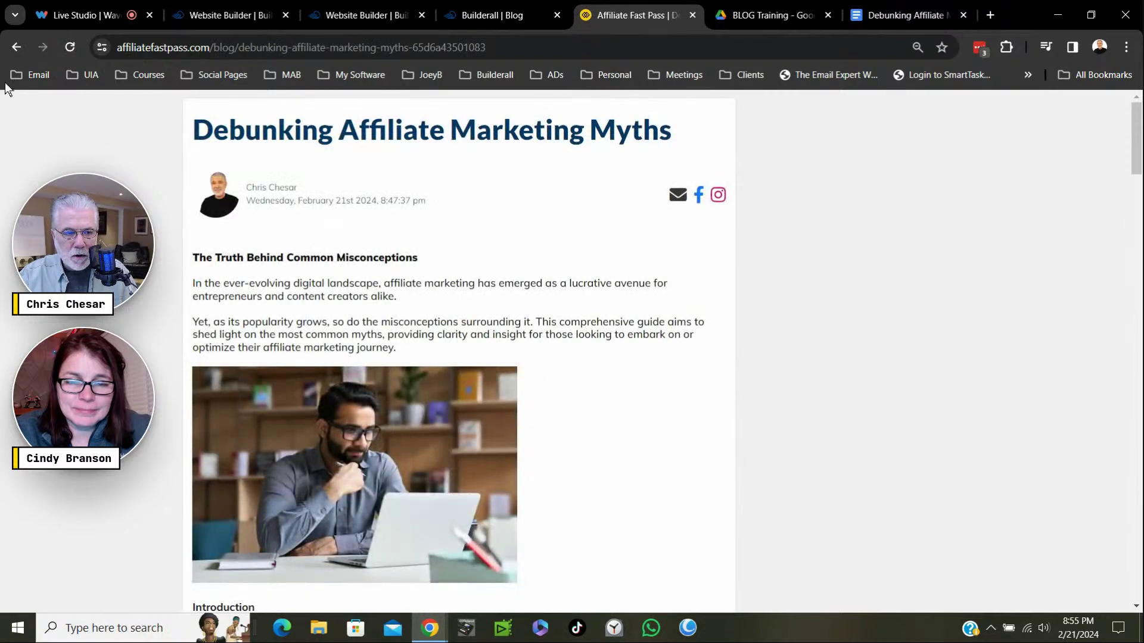
scroll(582, 277, "down", 5)
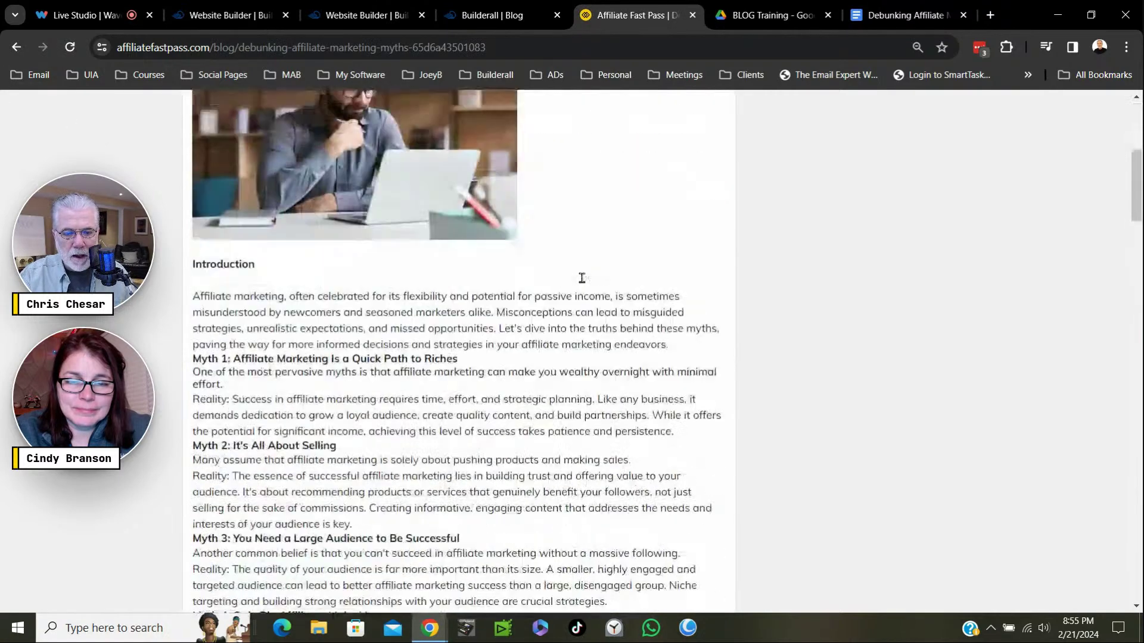
scroll(582, 277, "down", 10)
scroll(582, 278, "up", 15)
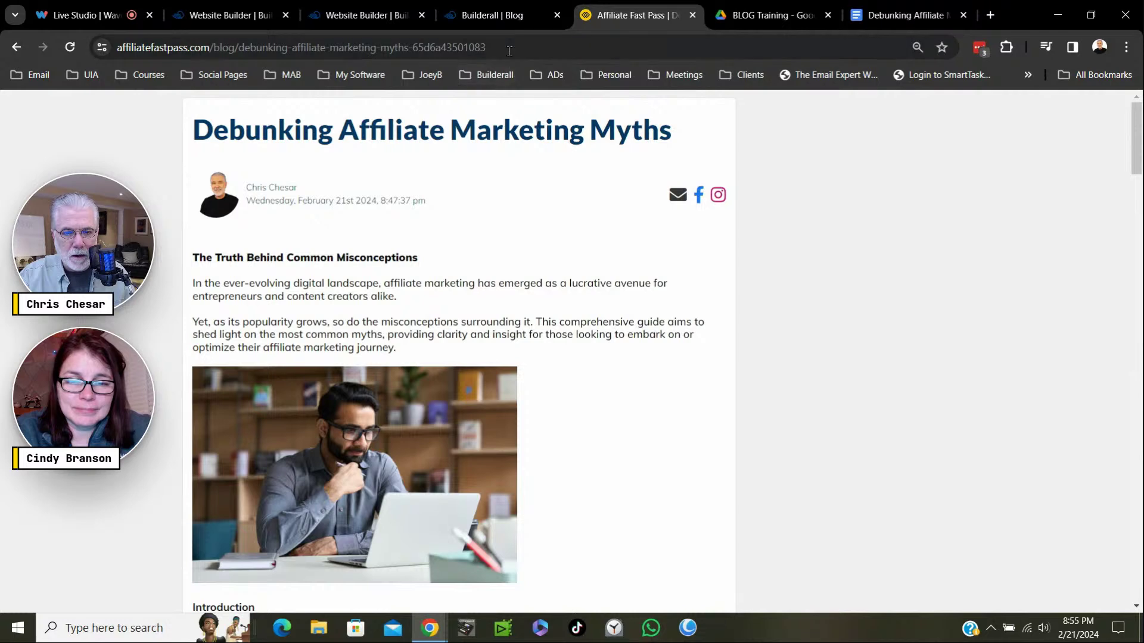
left_click(16, 47)
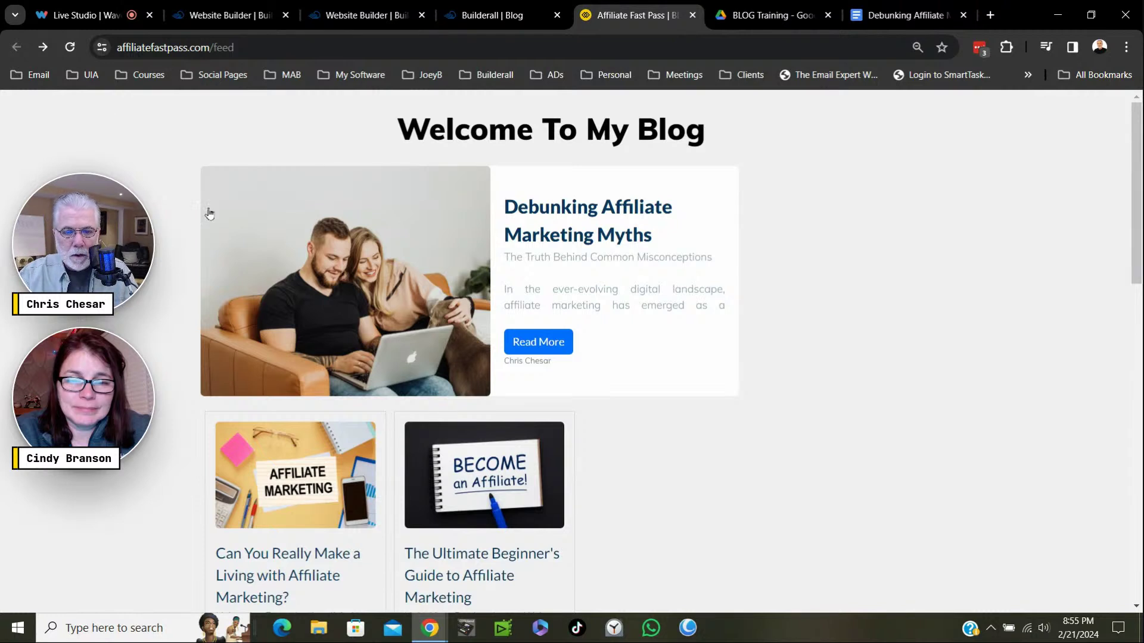
left_click(560, 286)
left_click(571, 288)
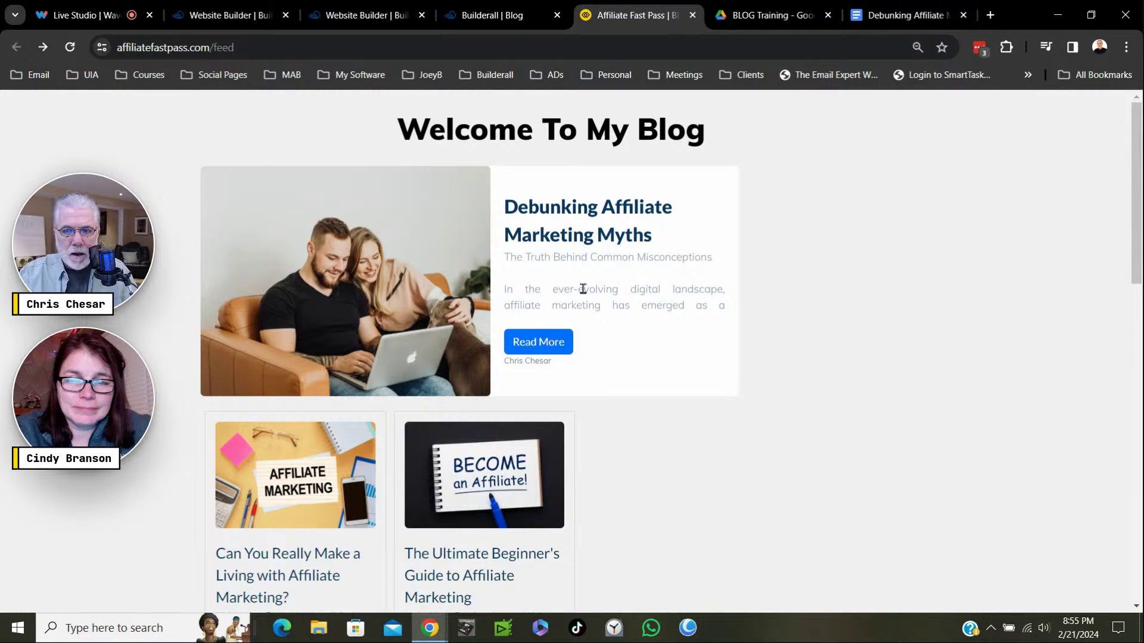
mouse_move(80, 16)
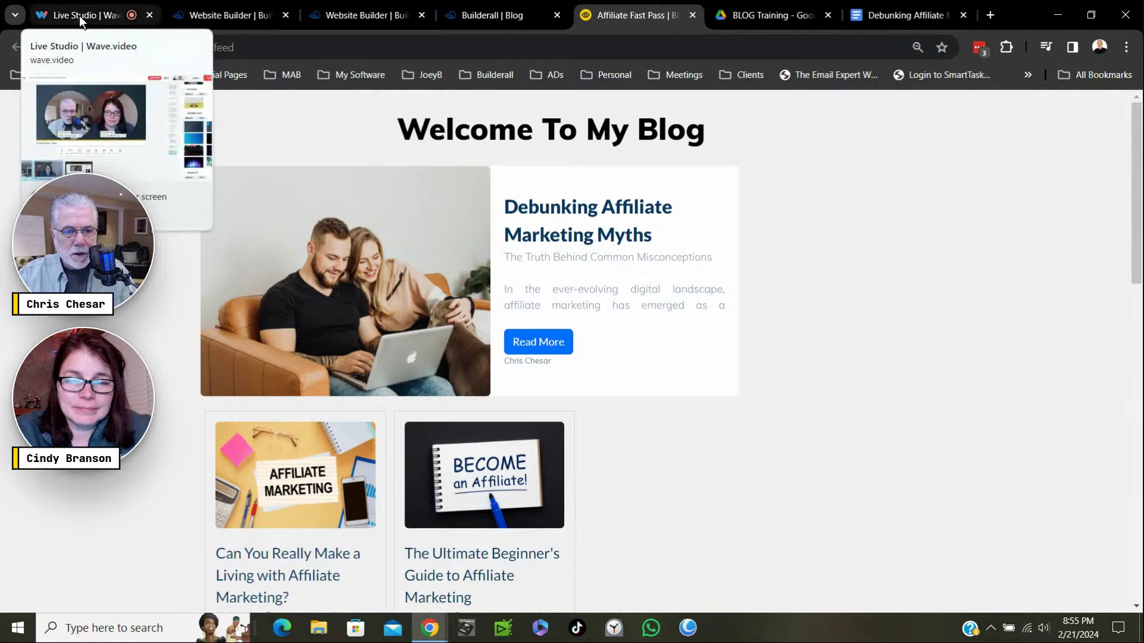
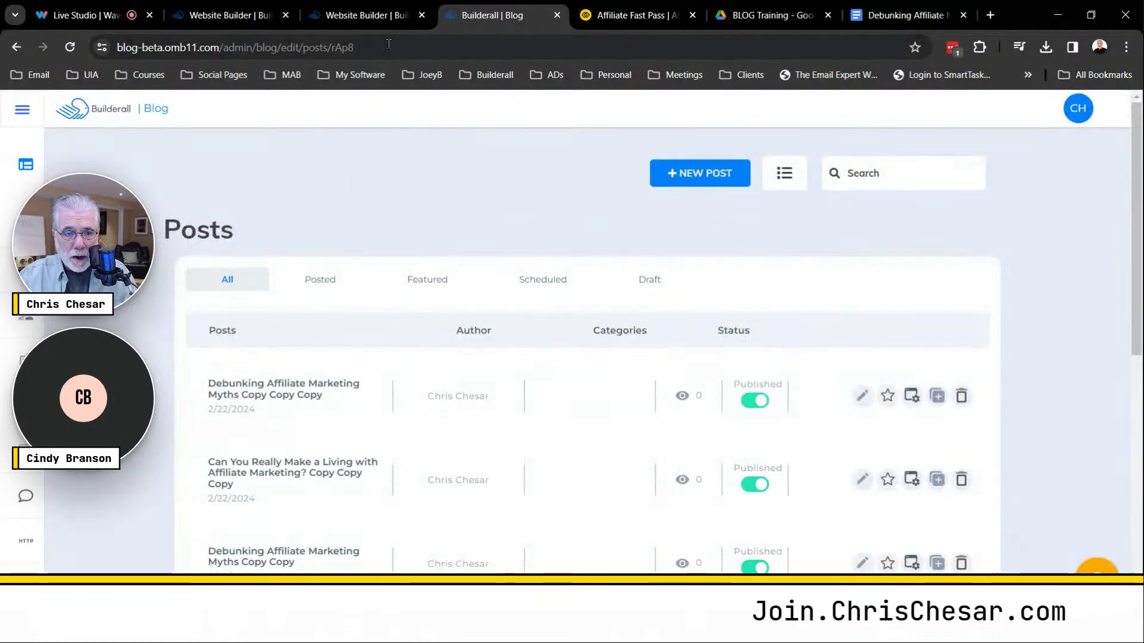
Close the outdated live-site tab and the It's Done dialog, then view the BLOG Feed page live.
left_click(605, 16)
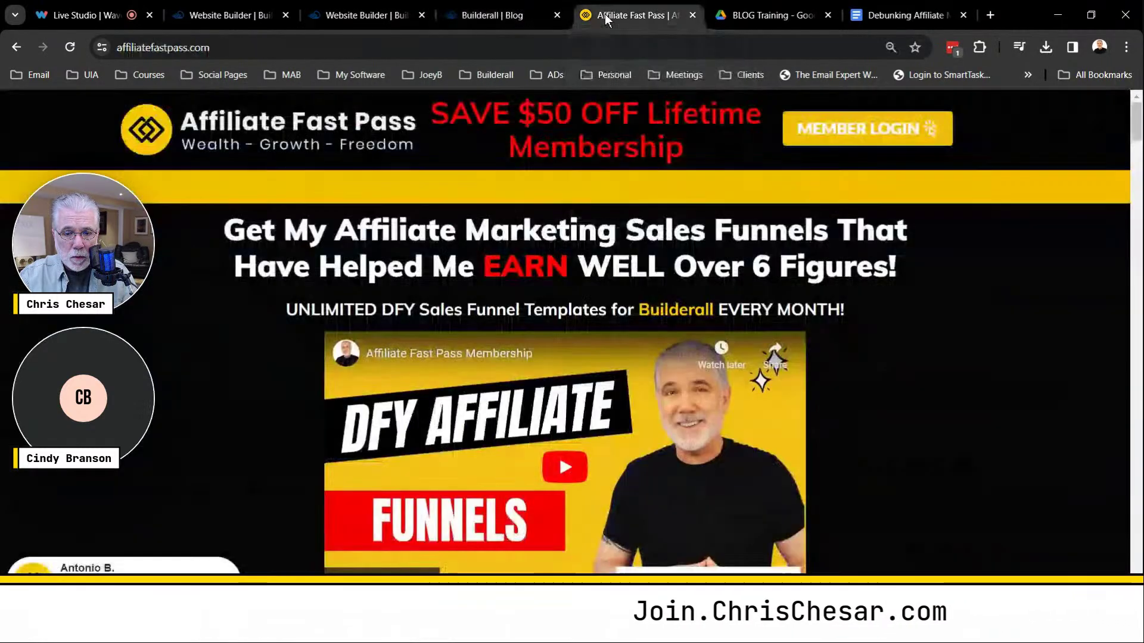
left_click(693, 15)
left_click(387, 15)
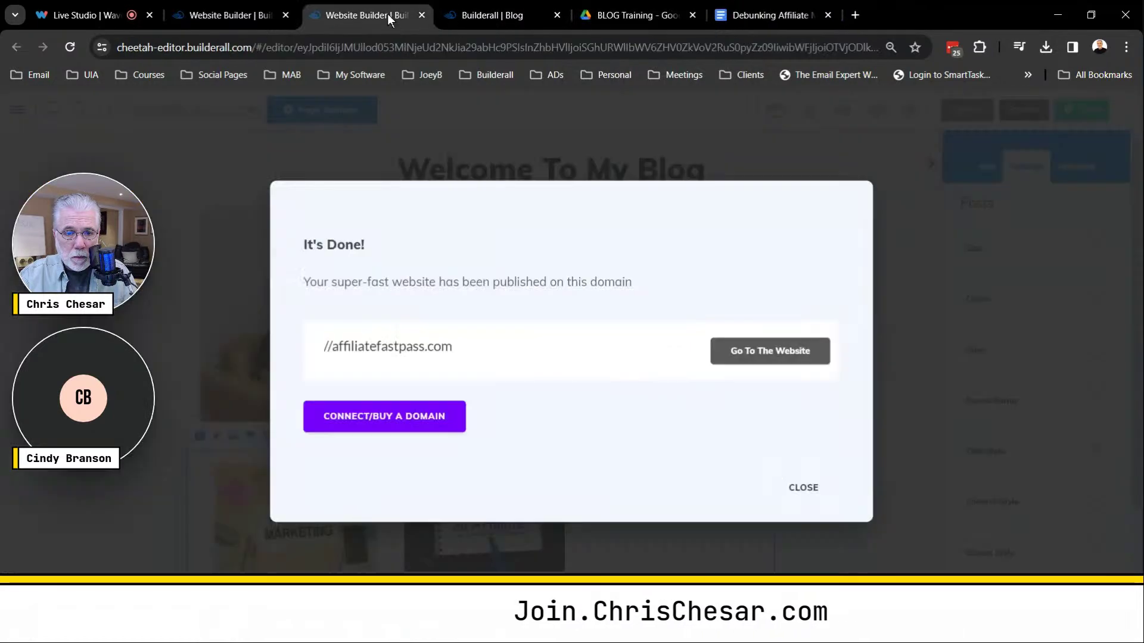
left_click(803, 487)
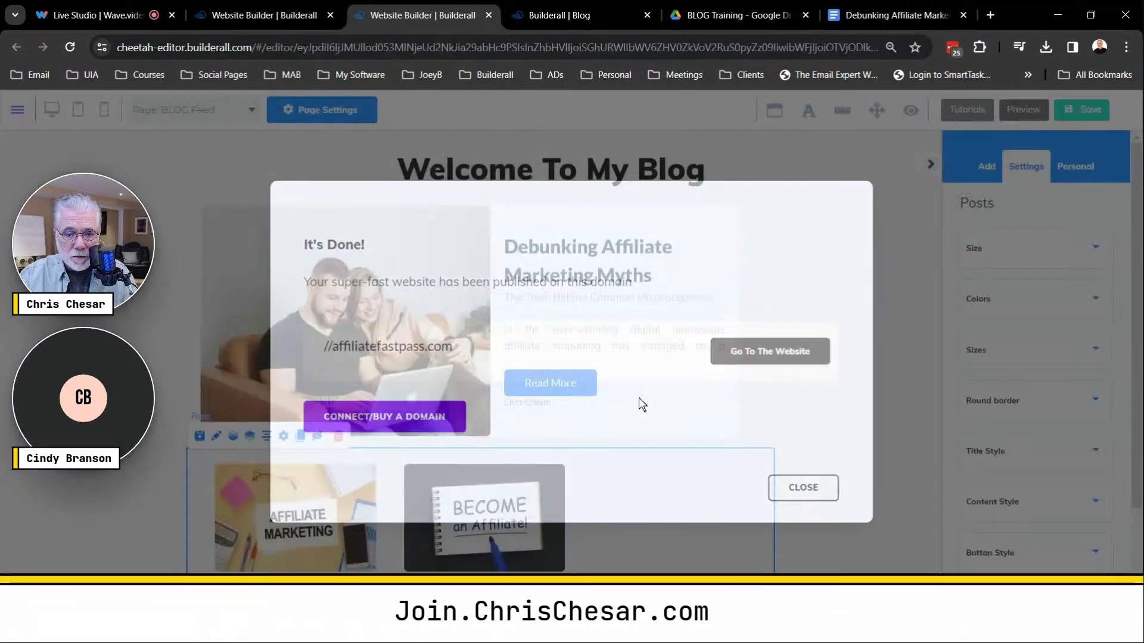
left_click(264, 15)
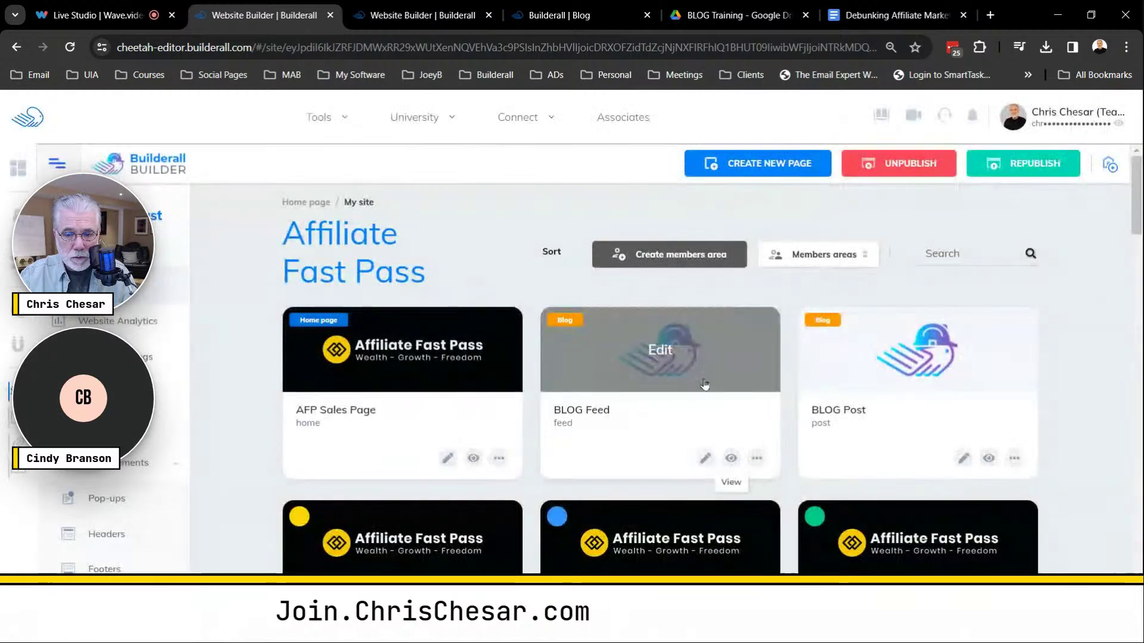
left_click(731, 458)
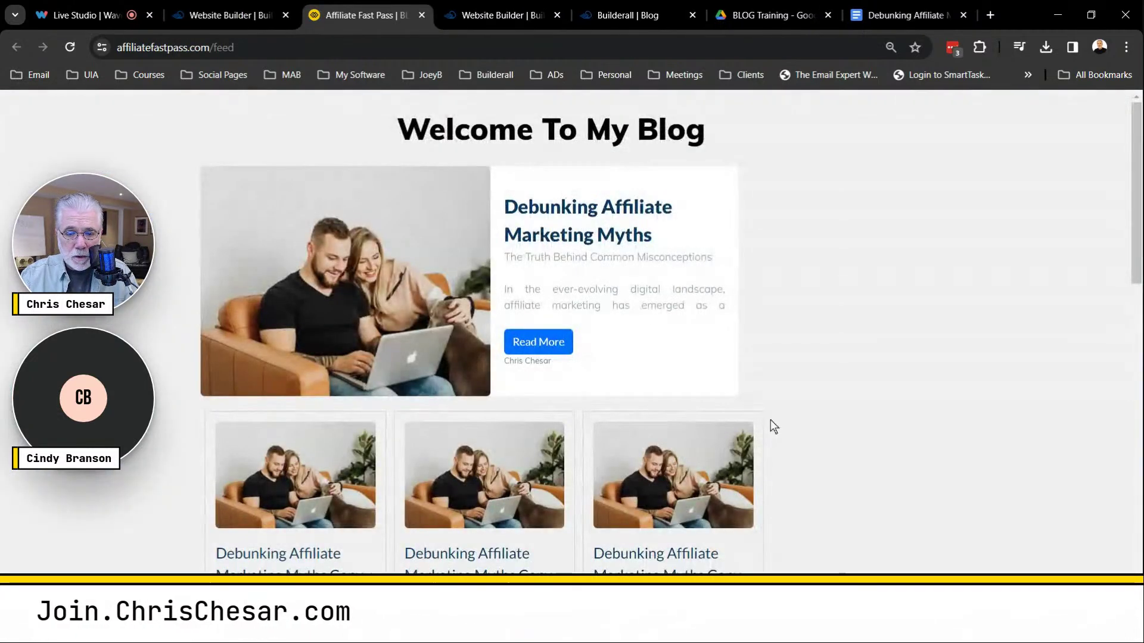
Scroll through the live feed's post cards and three-page pagination, then return to the Website Builder tab.
scroll(796, 395, "down", 8)
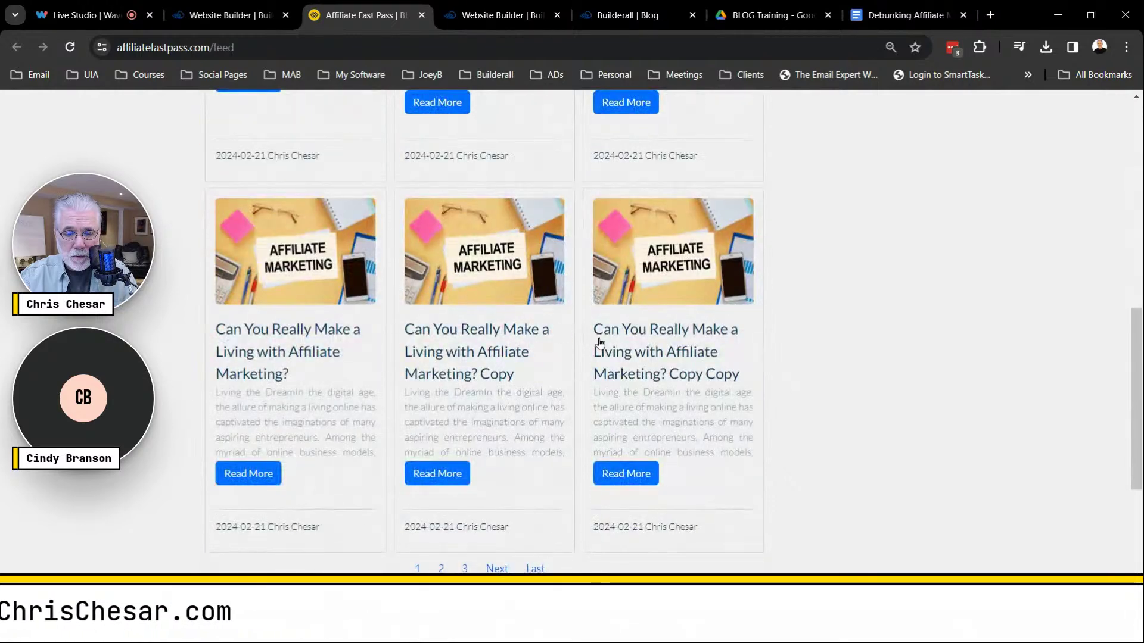
scroll(602, 342, "down", 3)
scroll(652, 344, "up", 6)
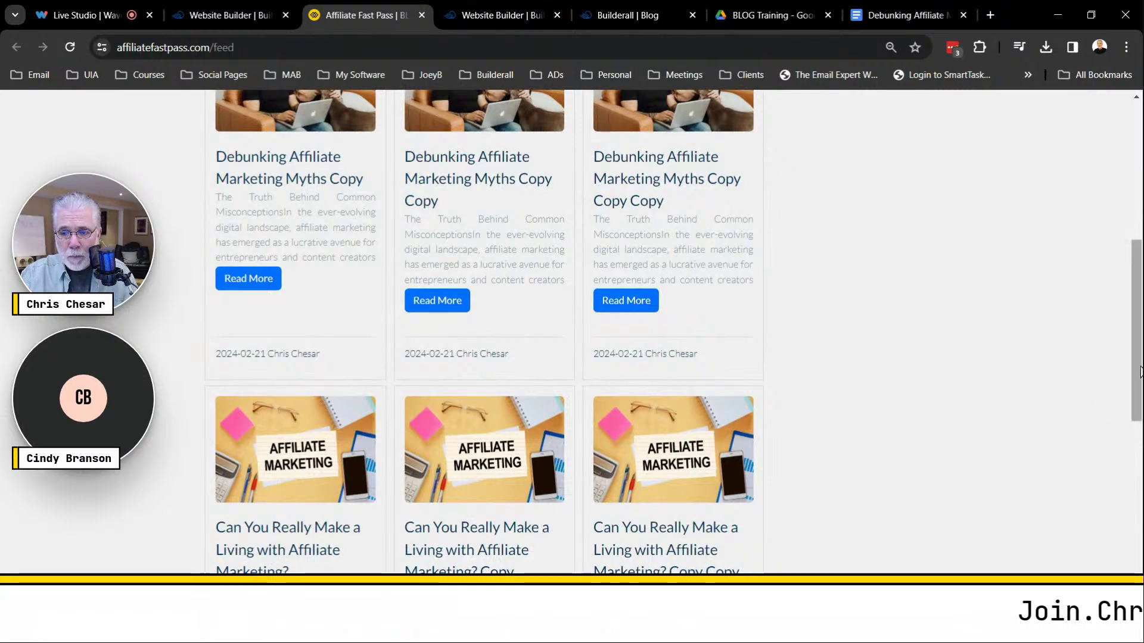
scroll(1136, 325, "up", 4)
scroll(1139, 334, "down", 4)
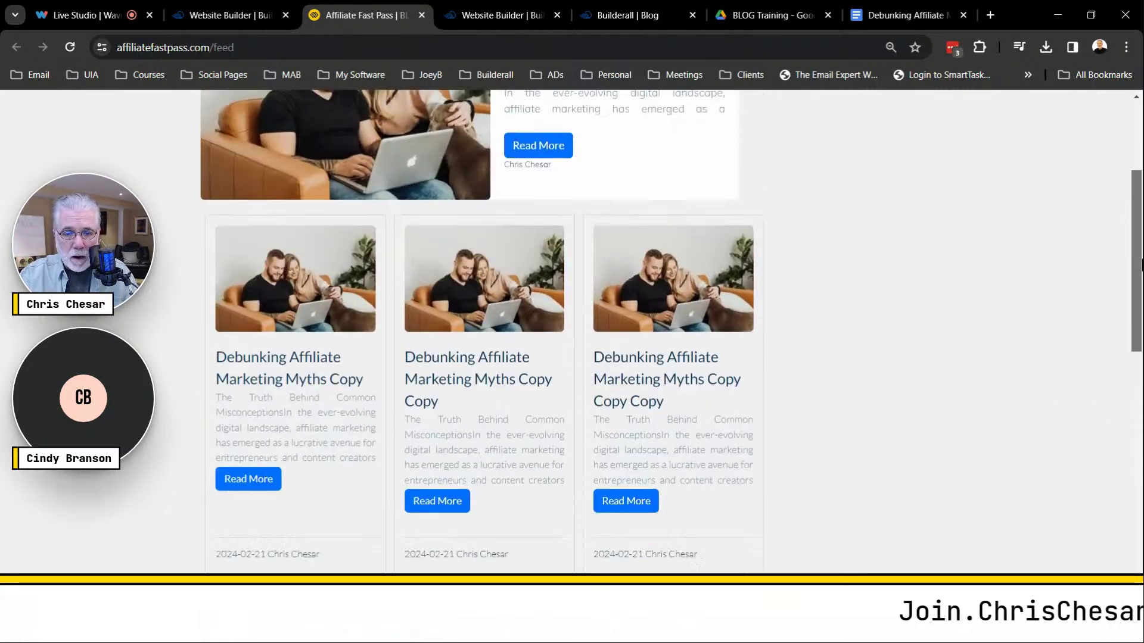
scroll(588, 321, "down", 5)
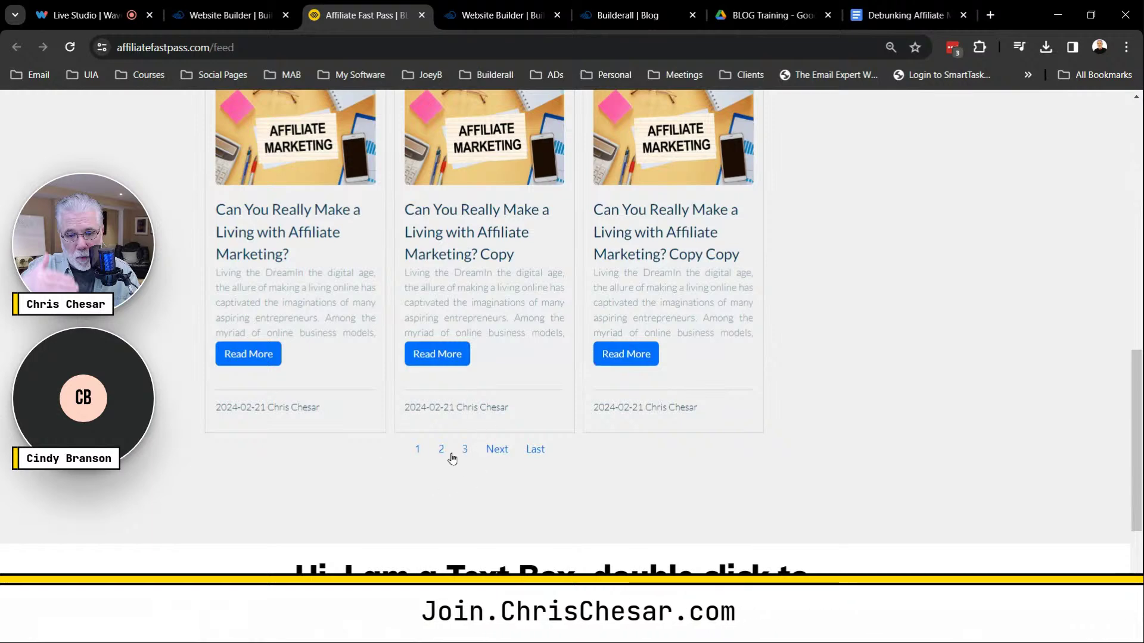
scroll(864, 406, "up", 12)
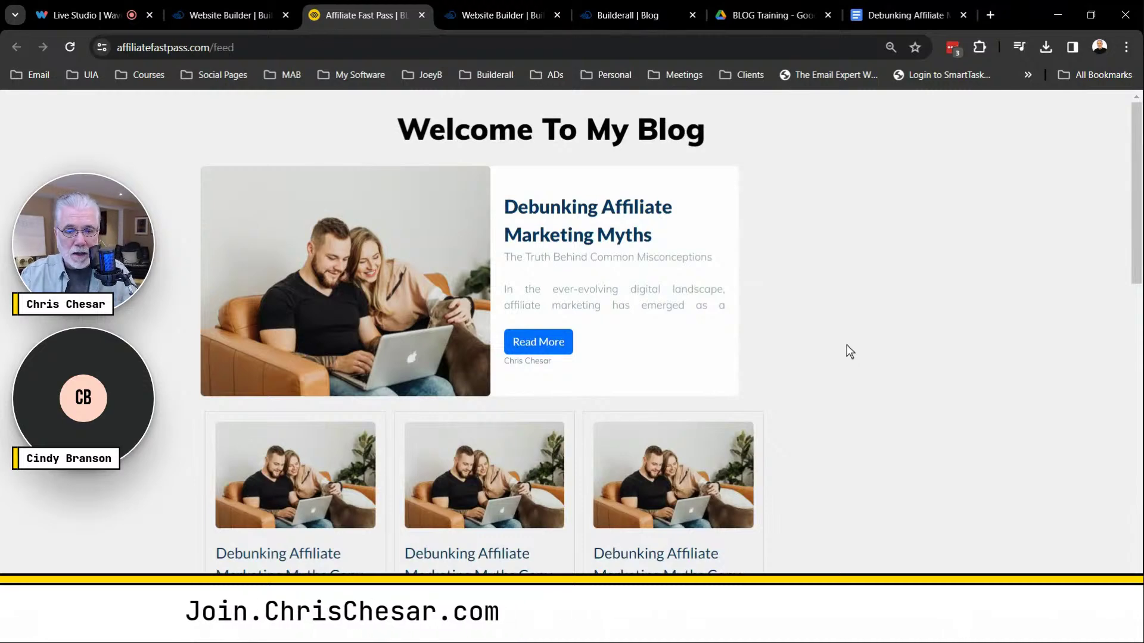
scroll(850, 352, "down", 3)
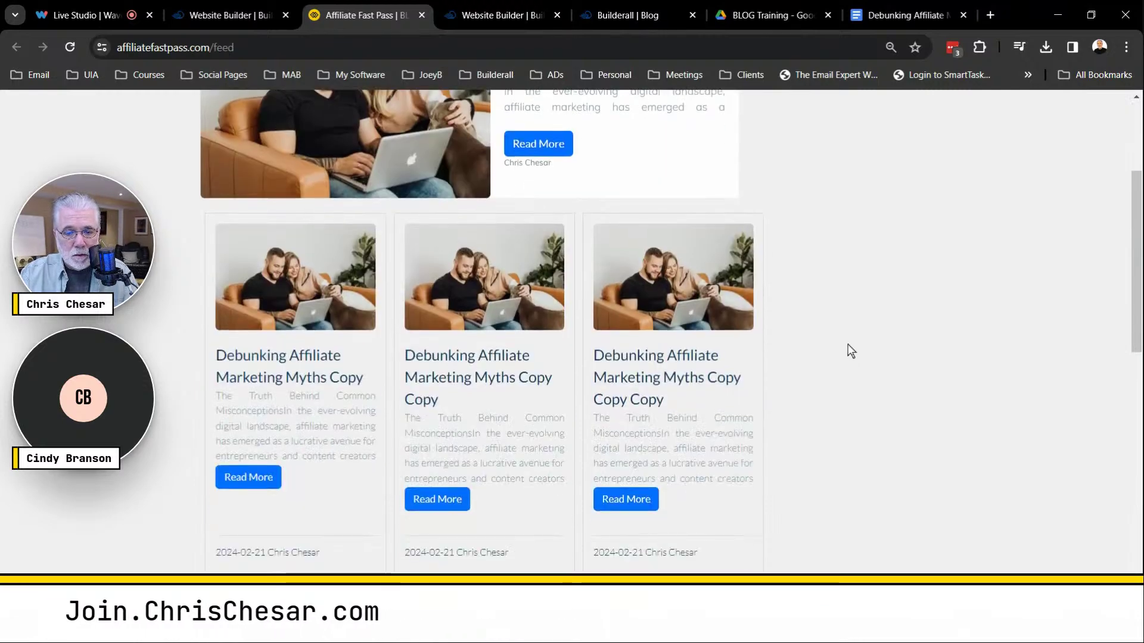
scroll(847, 393, "down", 3)
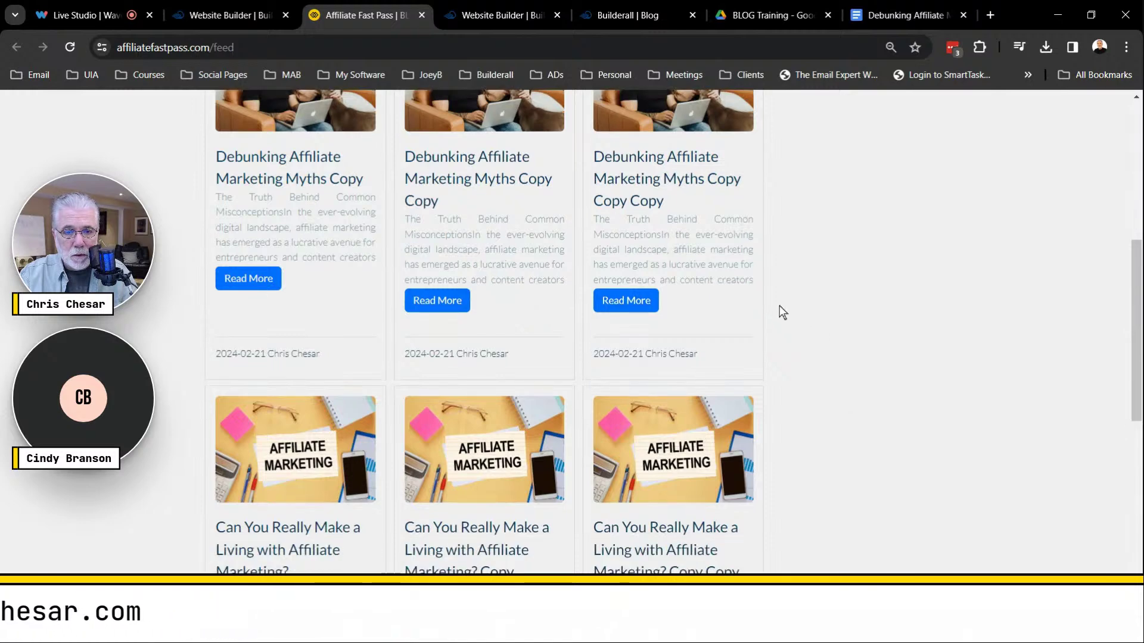
scroll(768, 292, "up", 6)
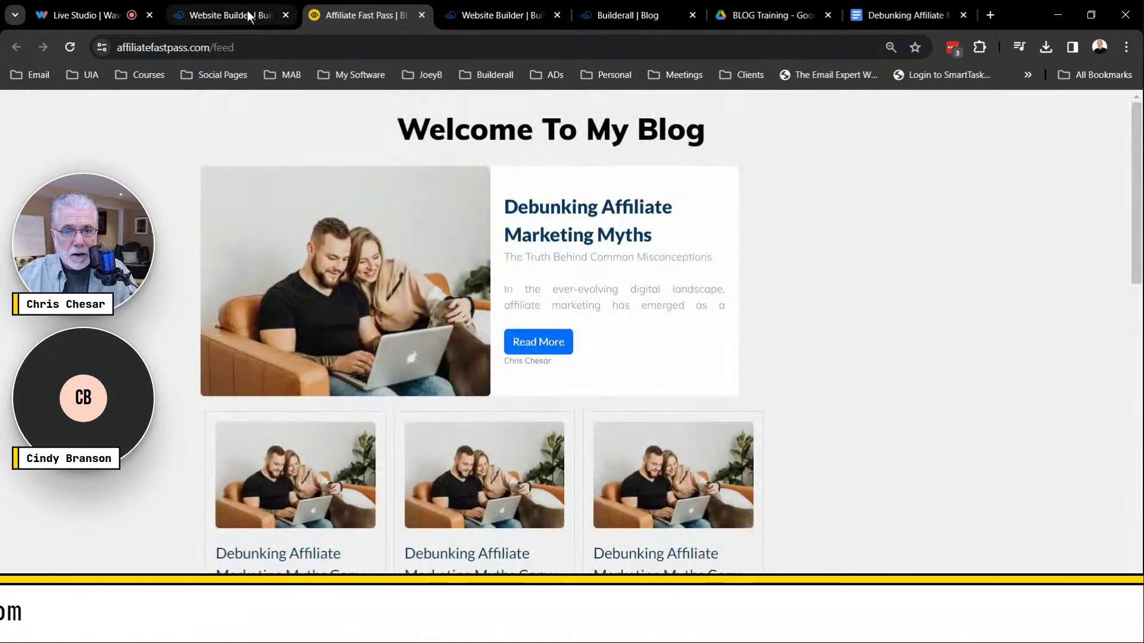
left_click(249, 16)
left_click_drag(492, 16, 377, 20)
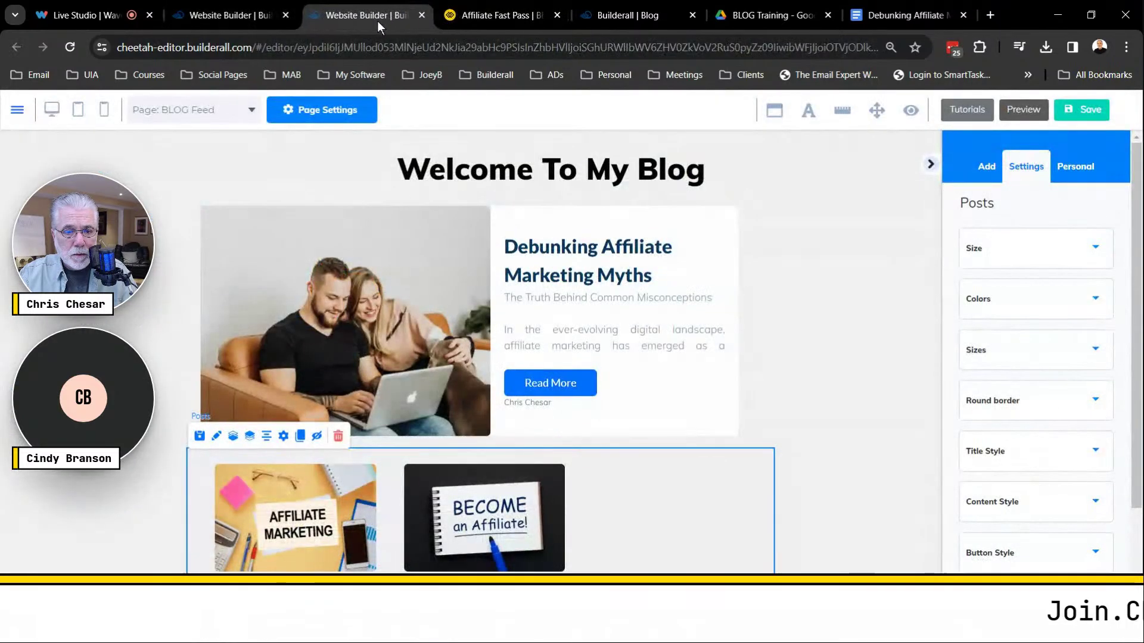
Close the old page editor, confirm Leave, and return to the site dashboard.
scroll(831, 371, "down", 3)
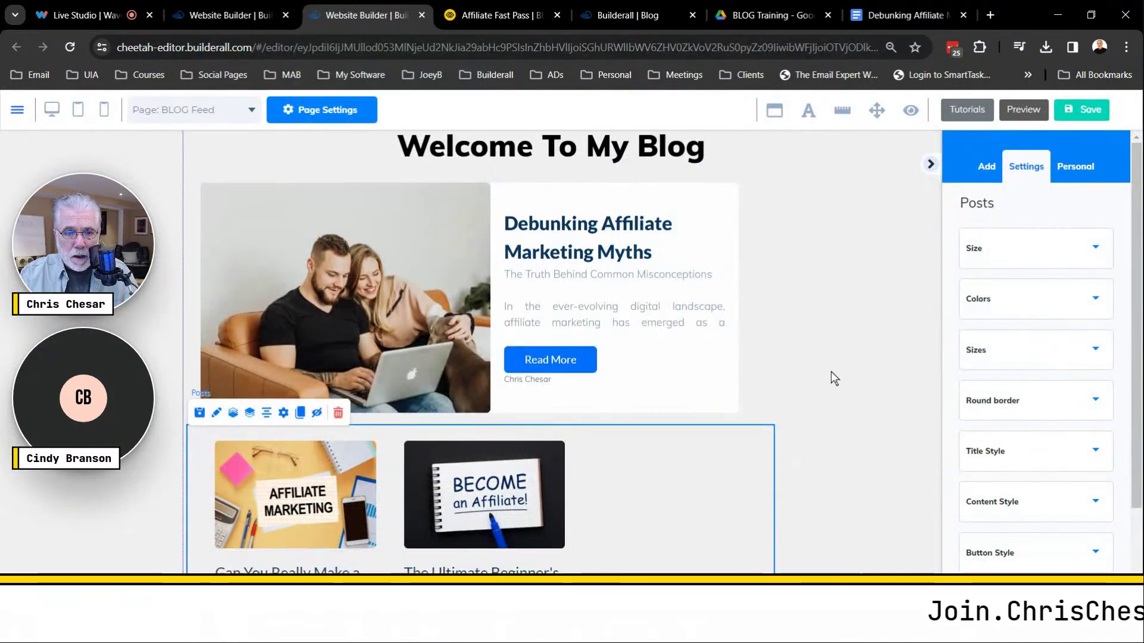
left_click(422, 15)
left_click(637, 142)
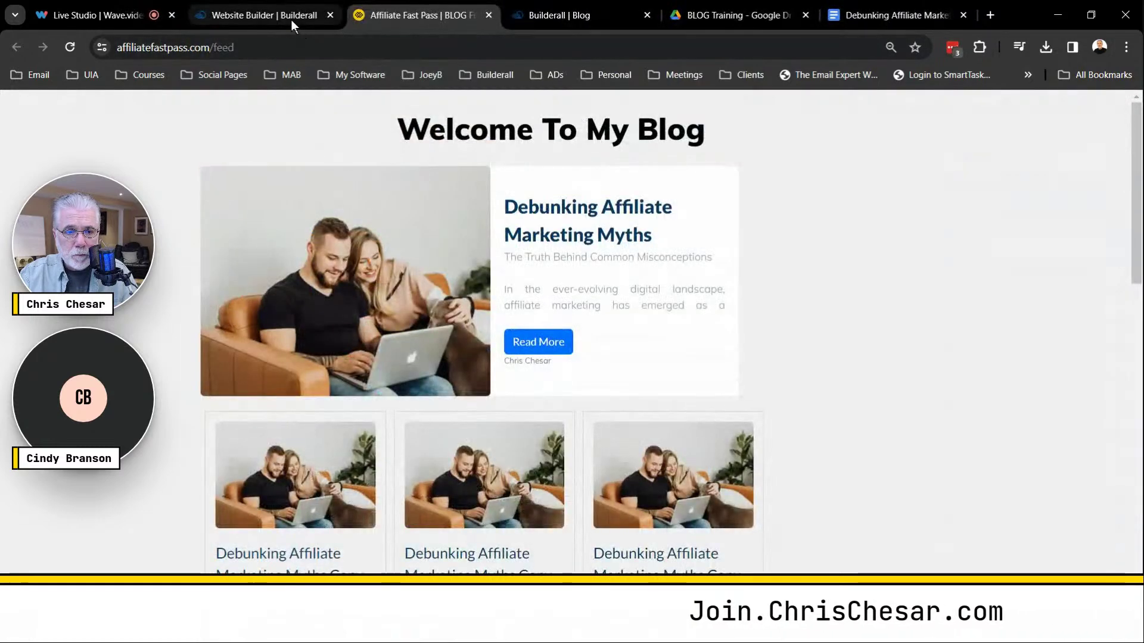
left_click(291, 19)
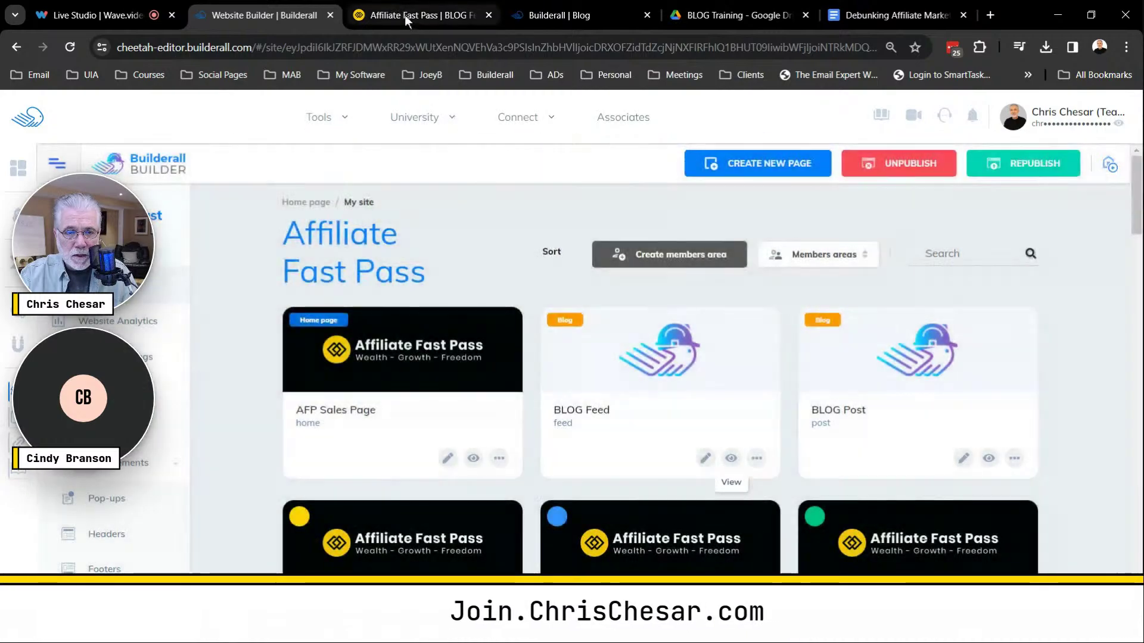
Recheck the live blog feed, then open the BLOG Feed page for editing from the dashboard.
left_click(405, 15)
scroll(552, 317, "down", 10)
scroll(557, 310, "down", 3)
scroll(572, 274, "up", 15)
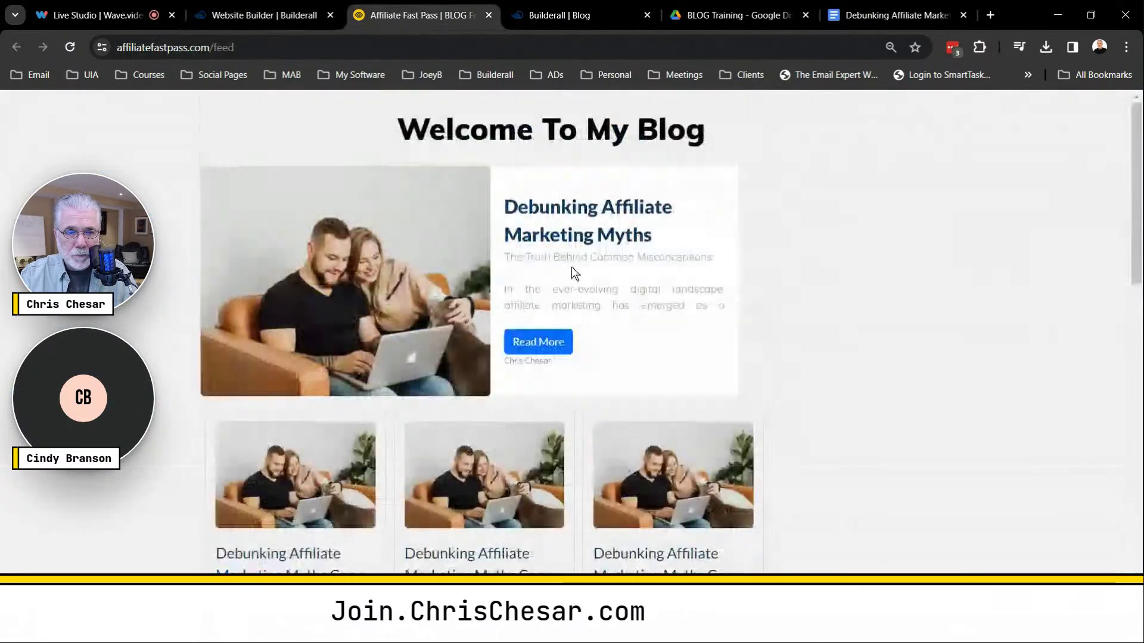
left_click(295, 18)
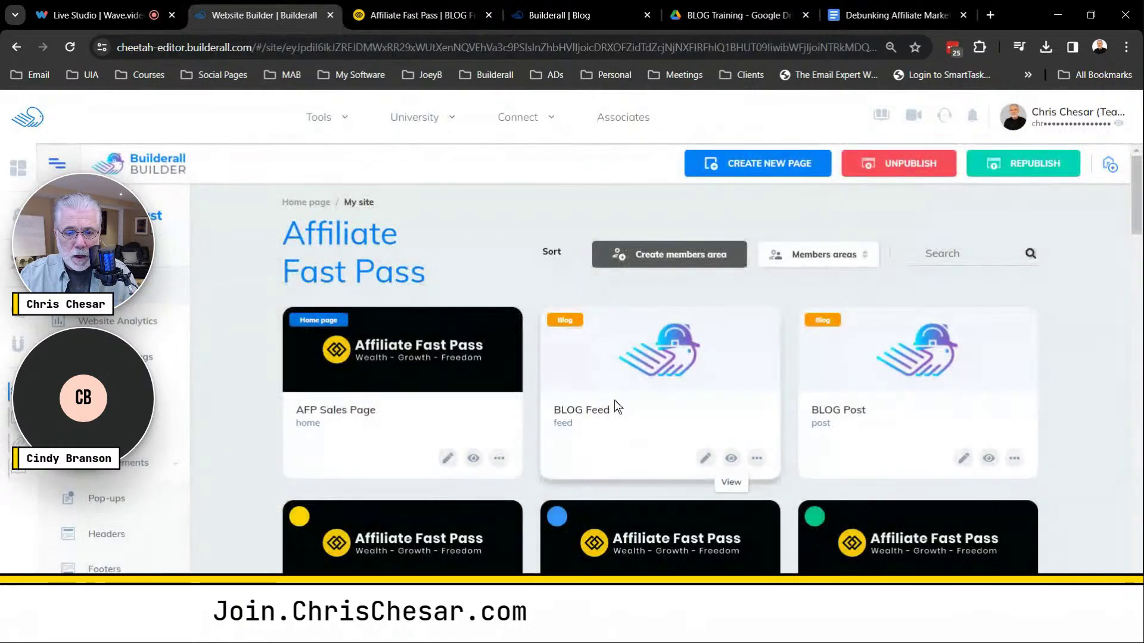
left_click(706, 458)
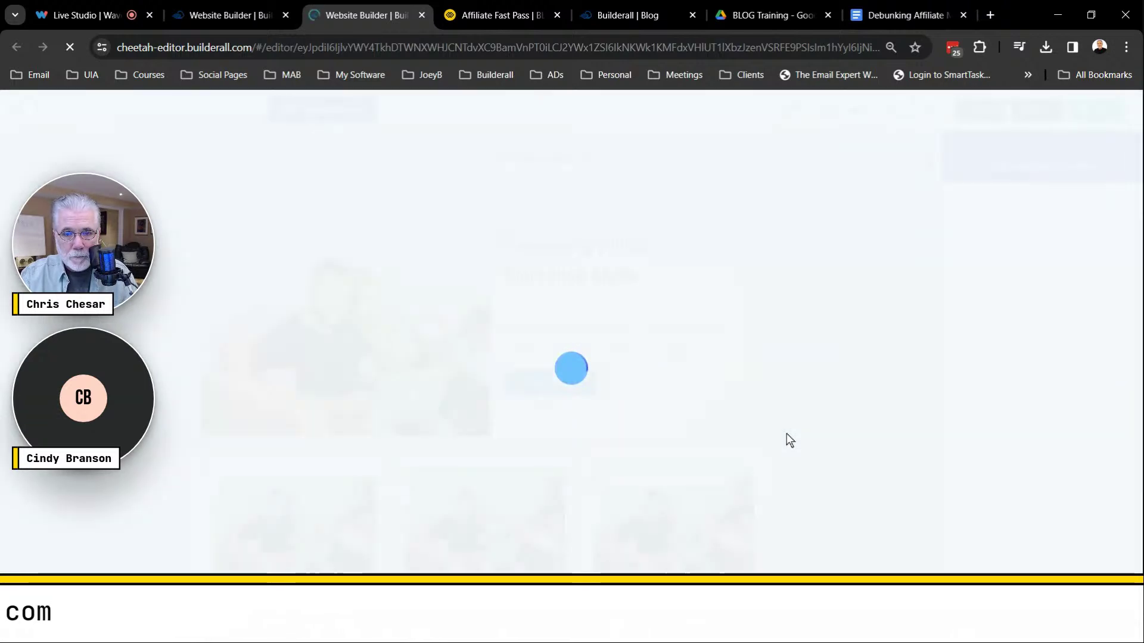
scroll(813, 445, "down", 5)
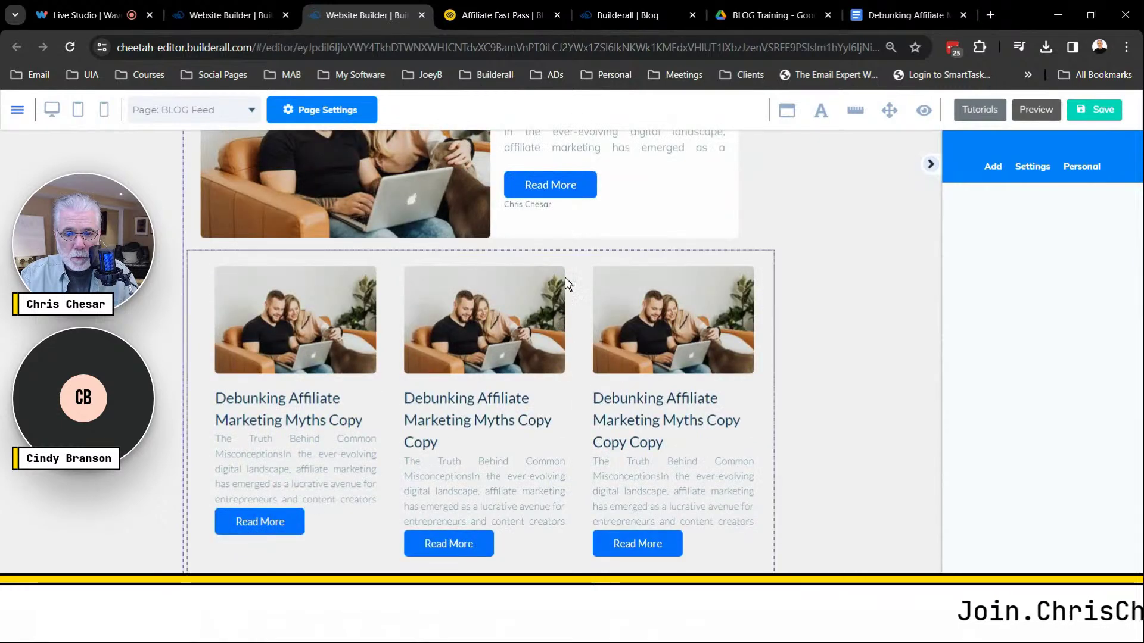
left_click_drag(570, 260, 570, 314)
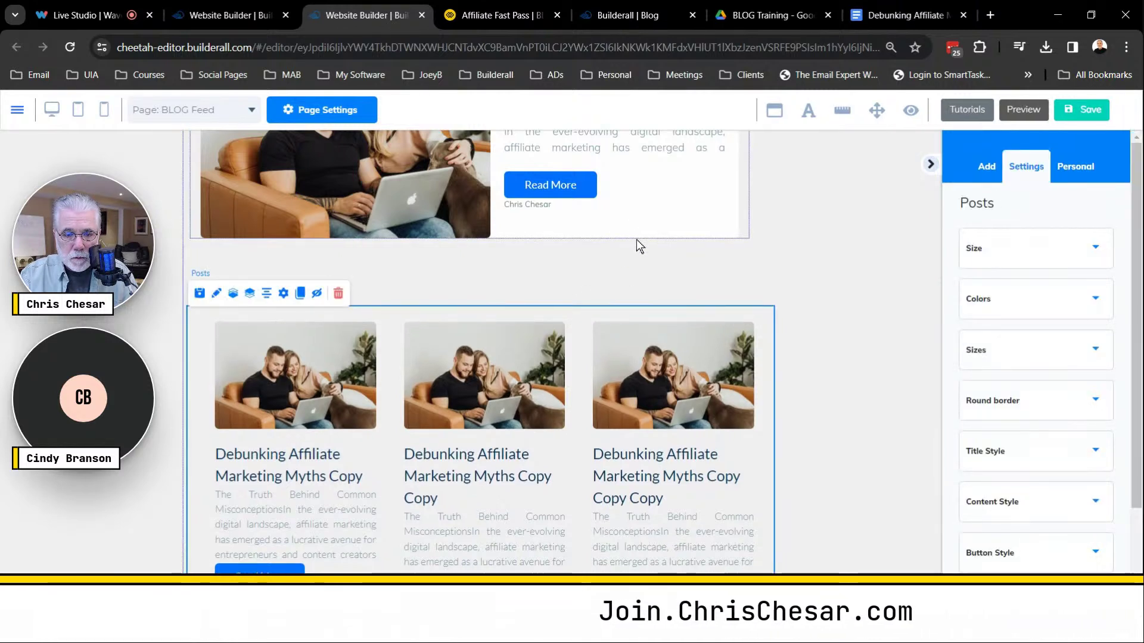
left_click_drag(635, 251, 635, 276)
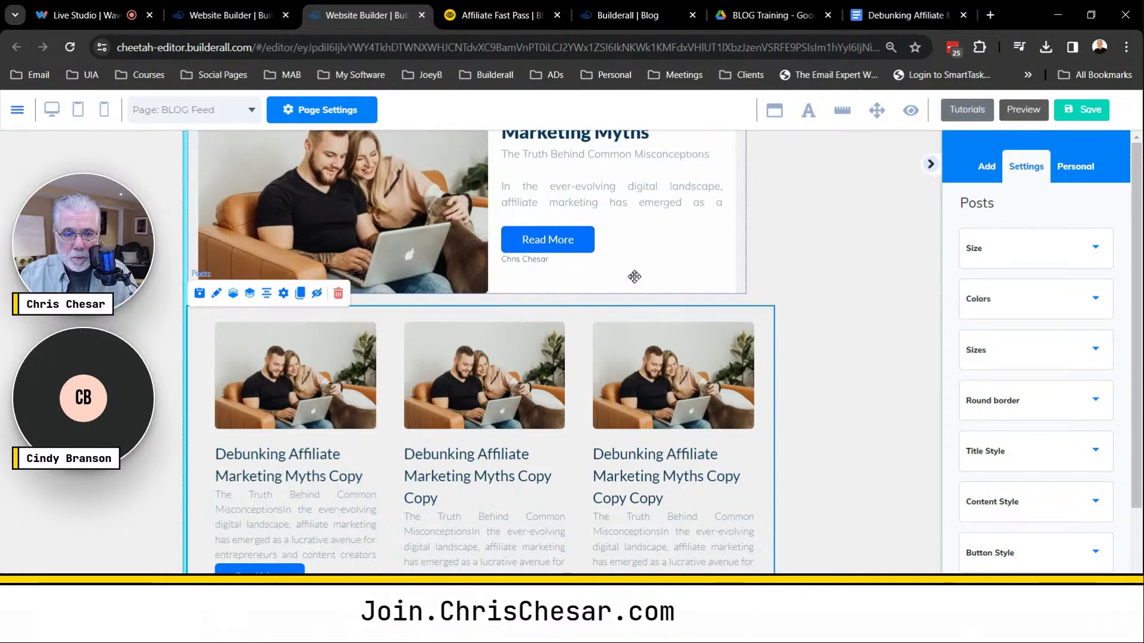
scroll(806, 325, "down", 12)
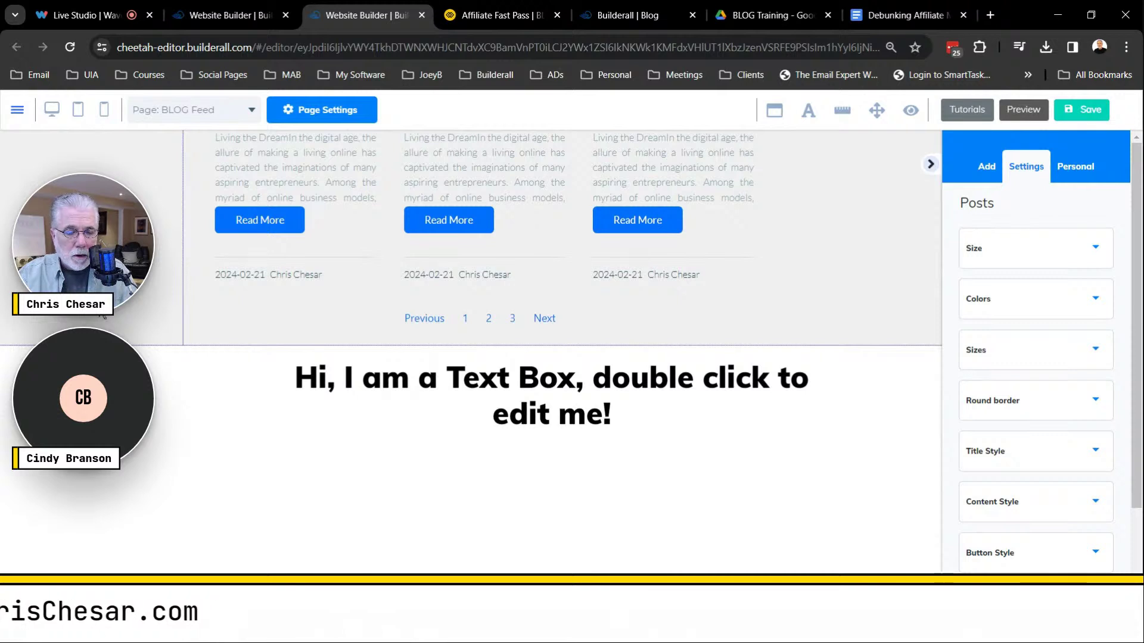
left_click(487, 351)
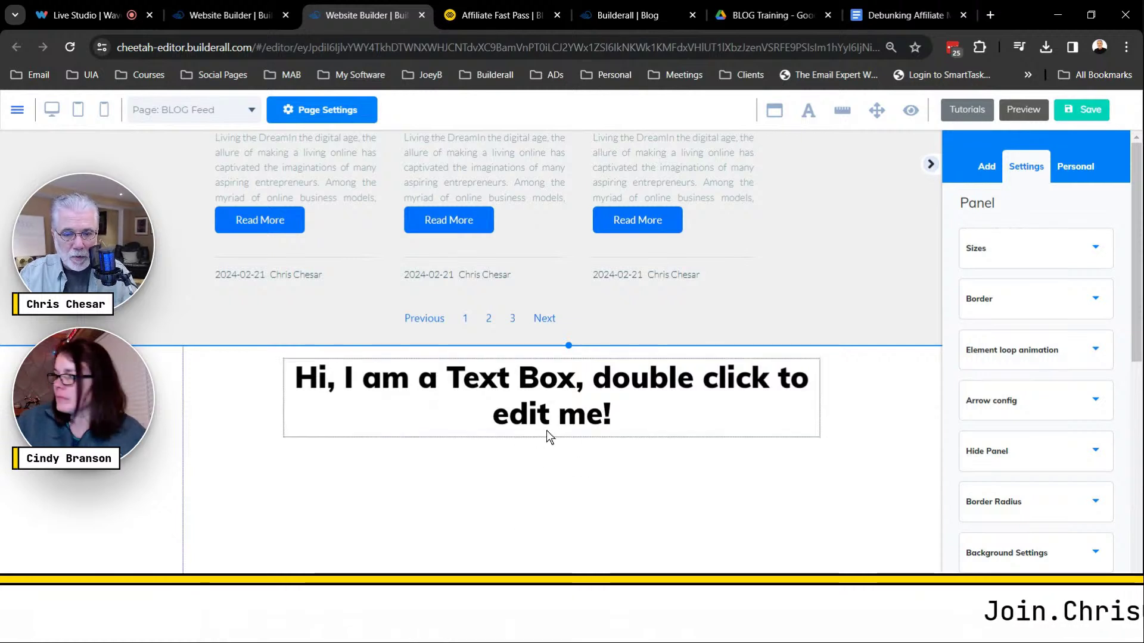
double_click(623, 400)
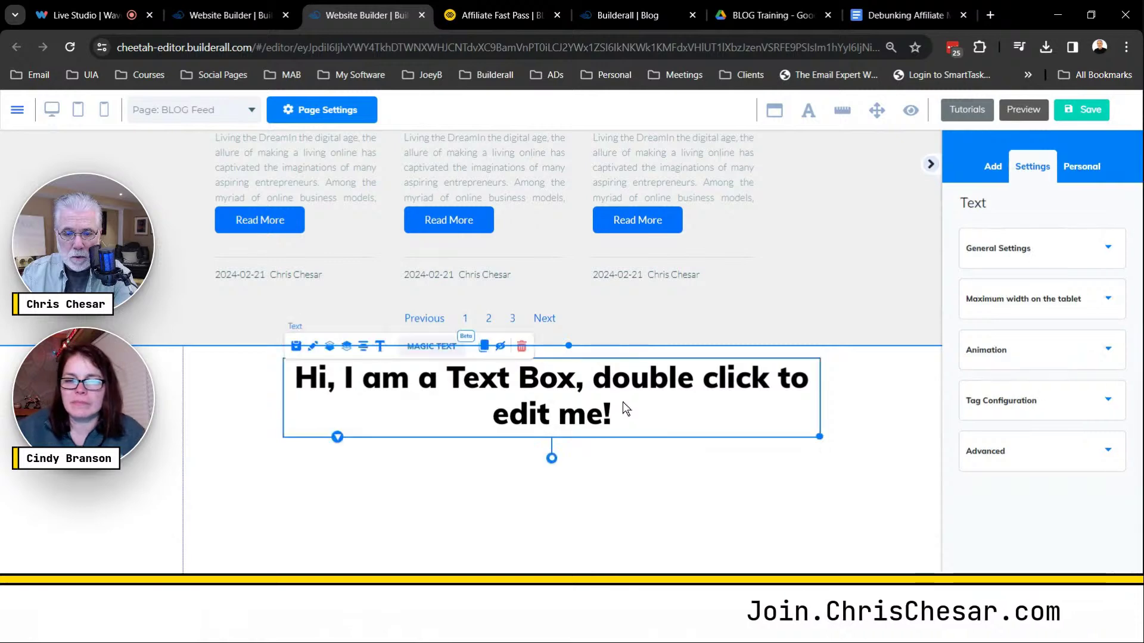
key("Delete")
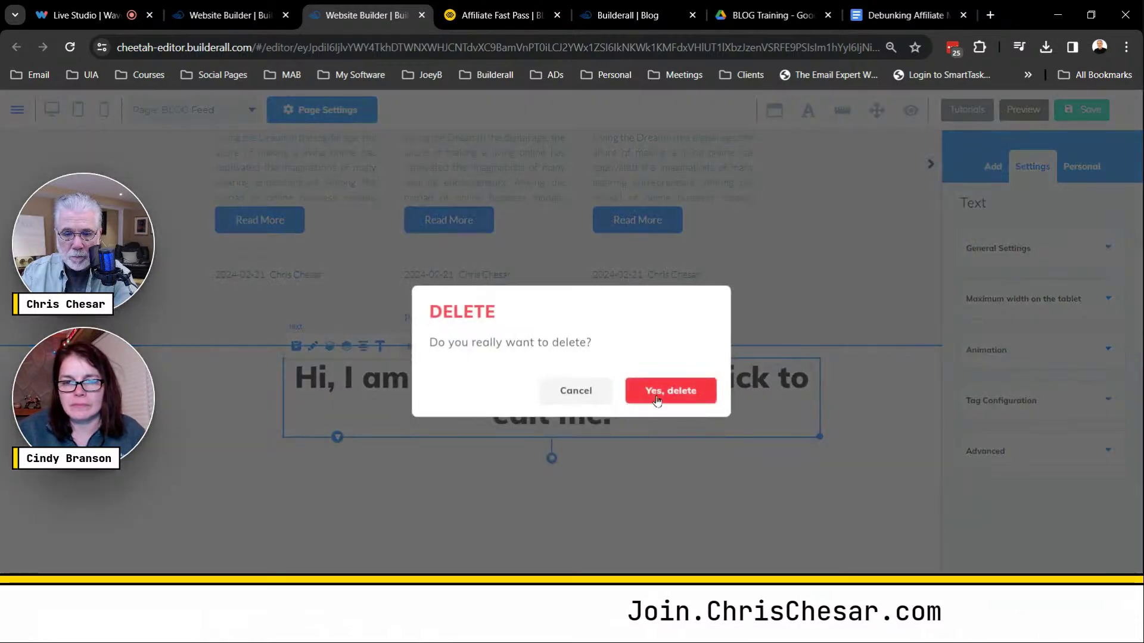
left_click(670, 411)
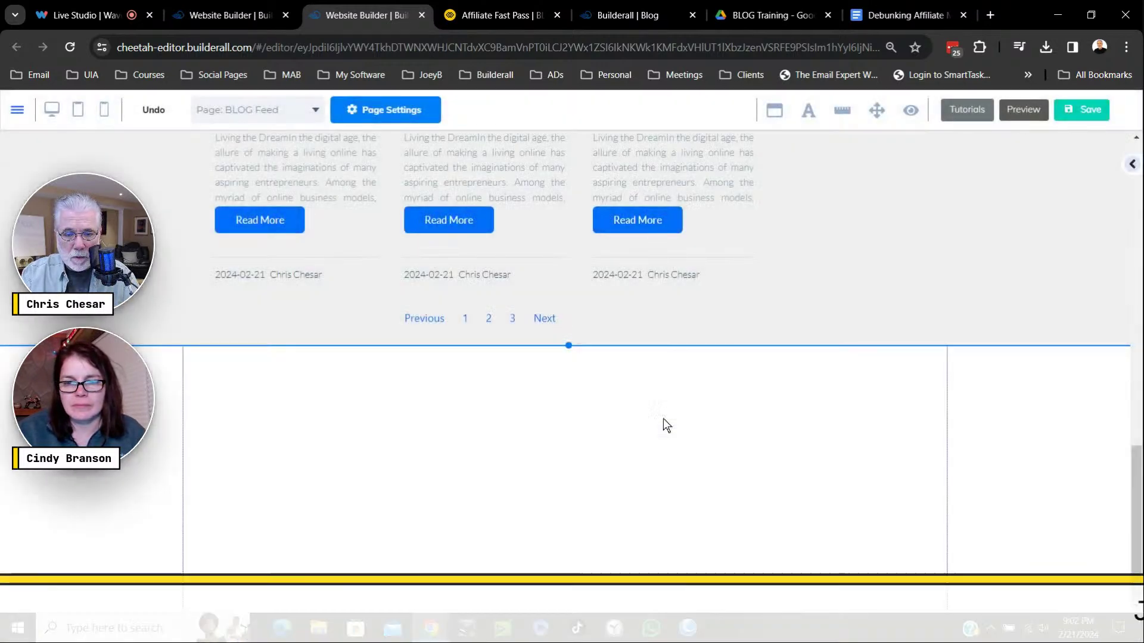
left_click_drag(568, 345, 575, 466)
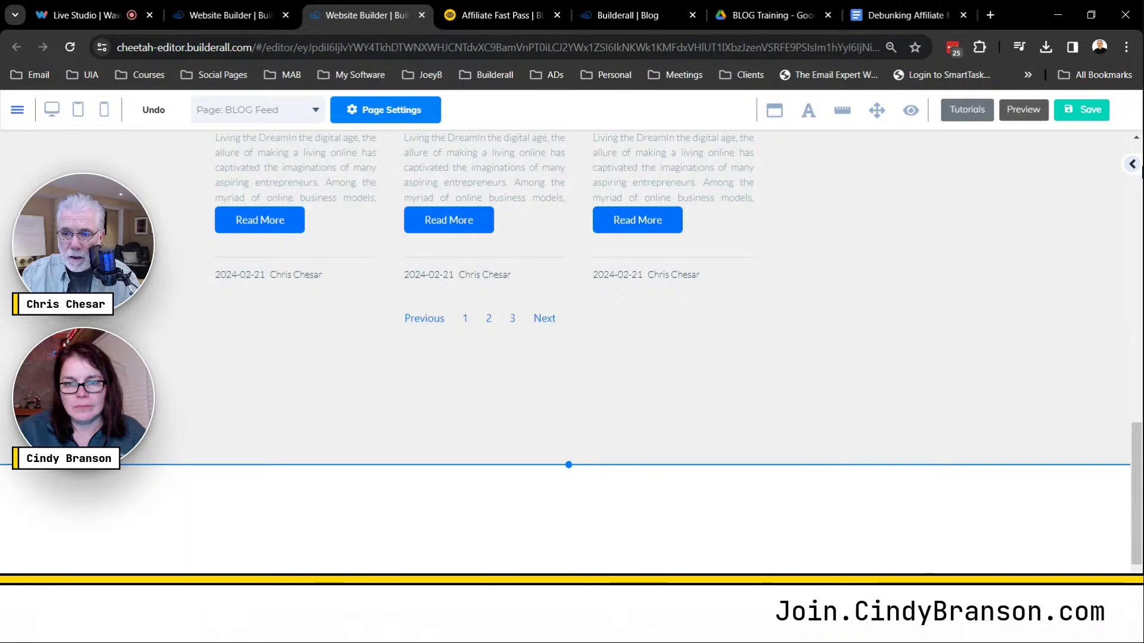
Delete the empty panel below the blog feed.
left_click(1133, 167)
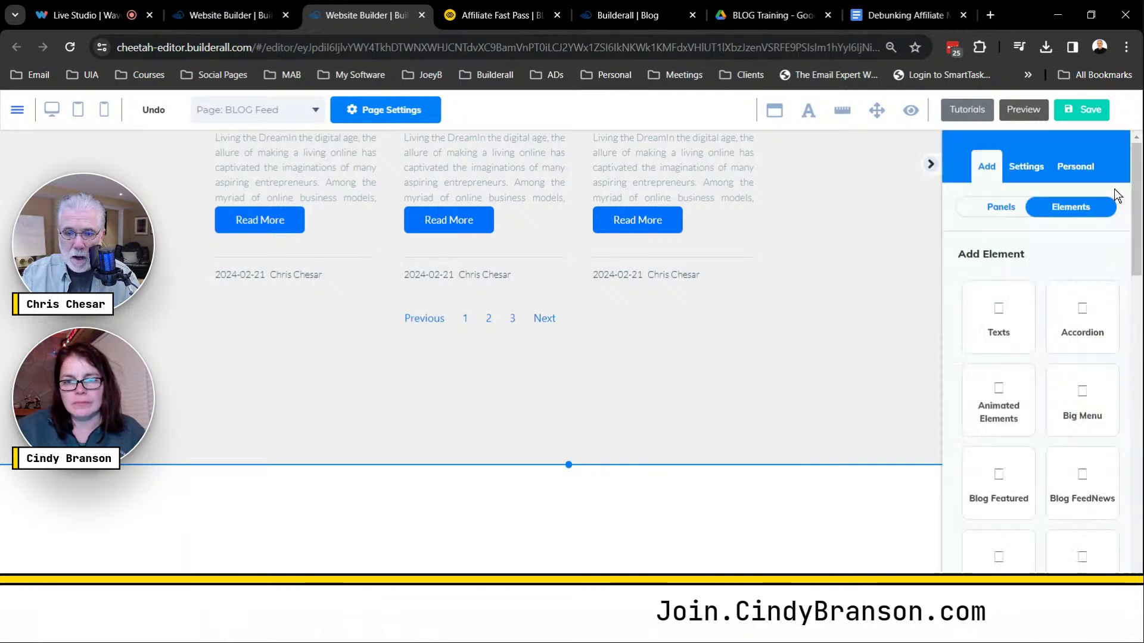
left_click(155, 491)
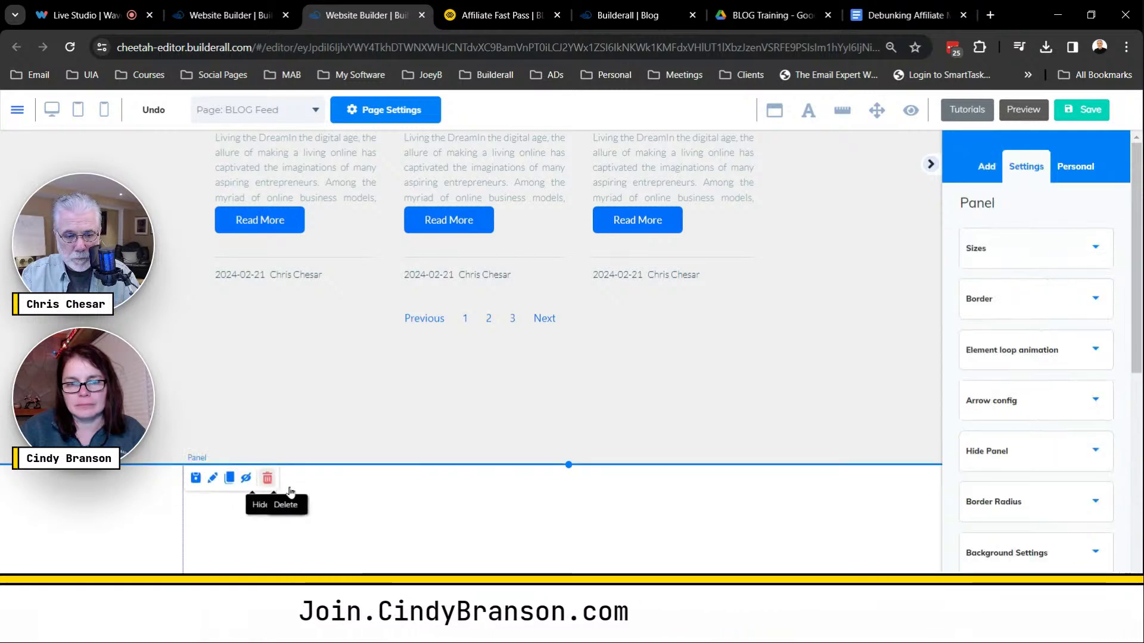
left_click(269, 483)
left_click(677, 392)
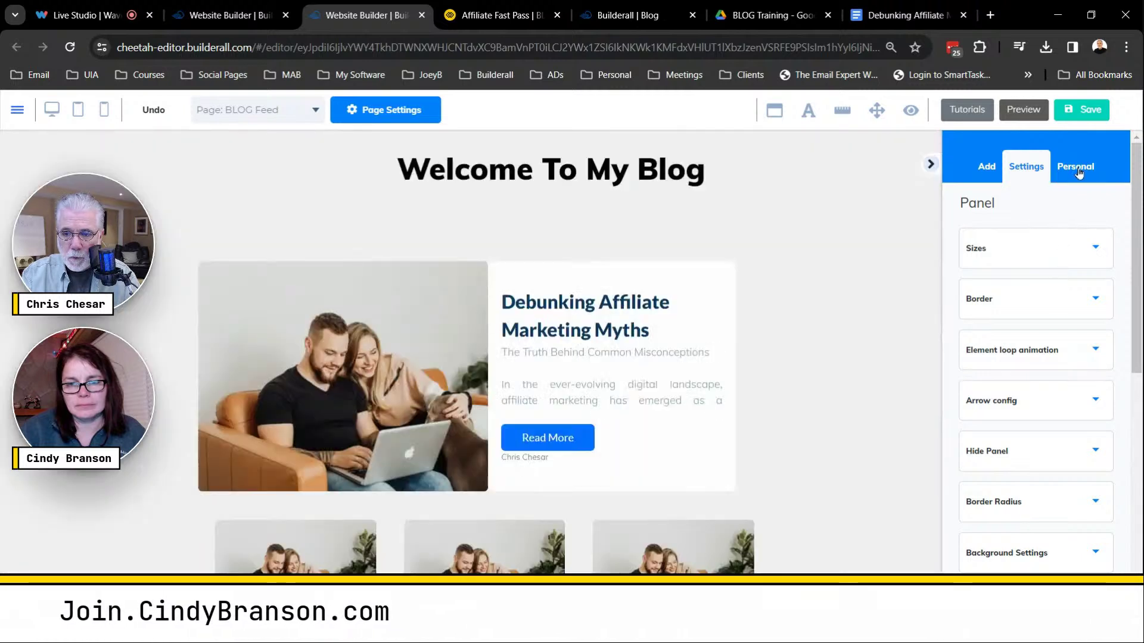
Add the saved Official Footer panel from Personal > Panels to the bottom of the page.
left_click(1077, 168)
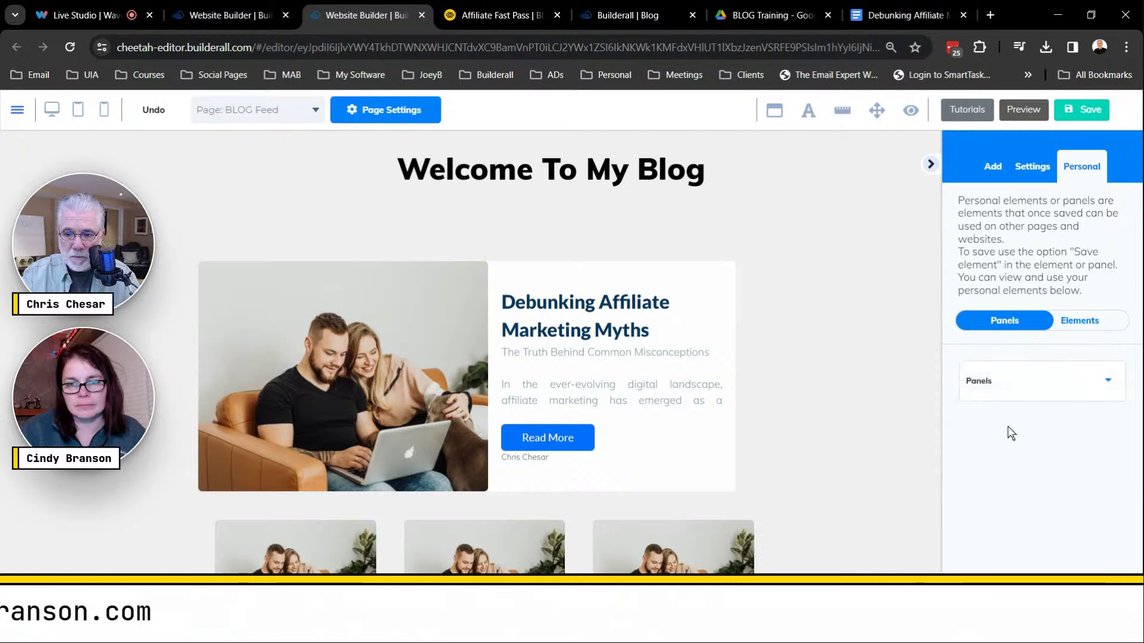
left_click(1012, 393)
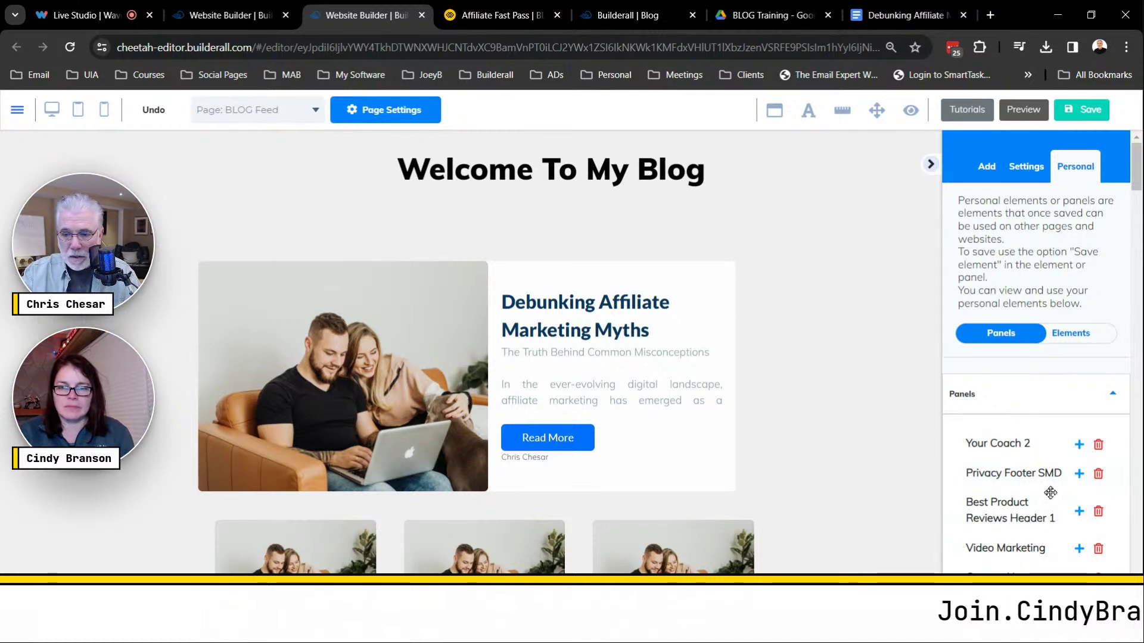
scroll(1050, 492, "down", 3)
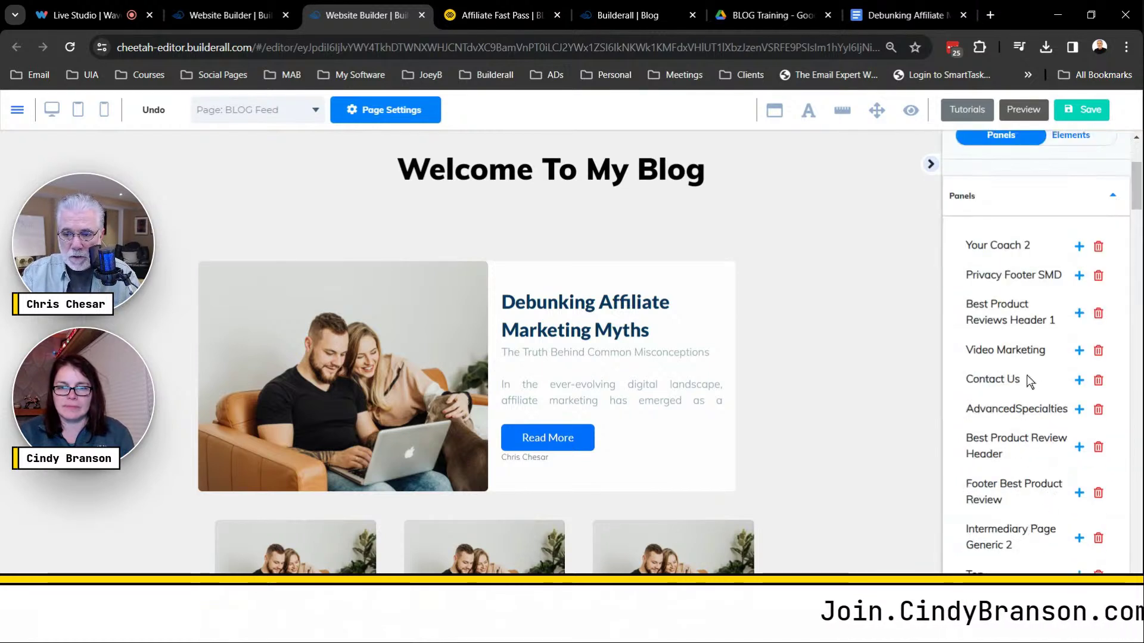
scroll(980, 369, "up", 3)
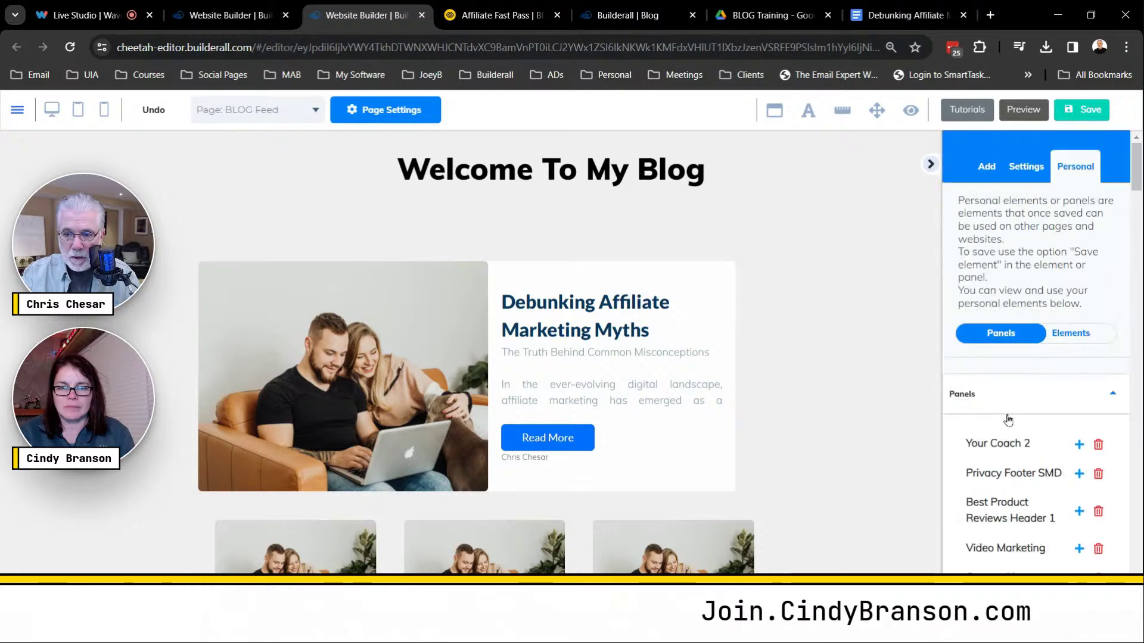
scroll(1007, 420, "down", 15)
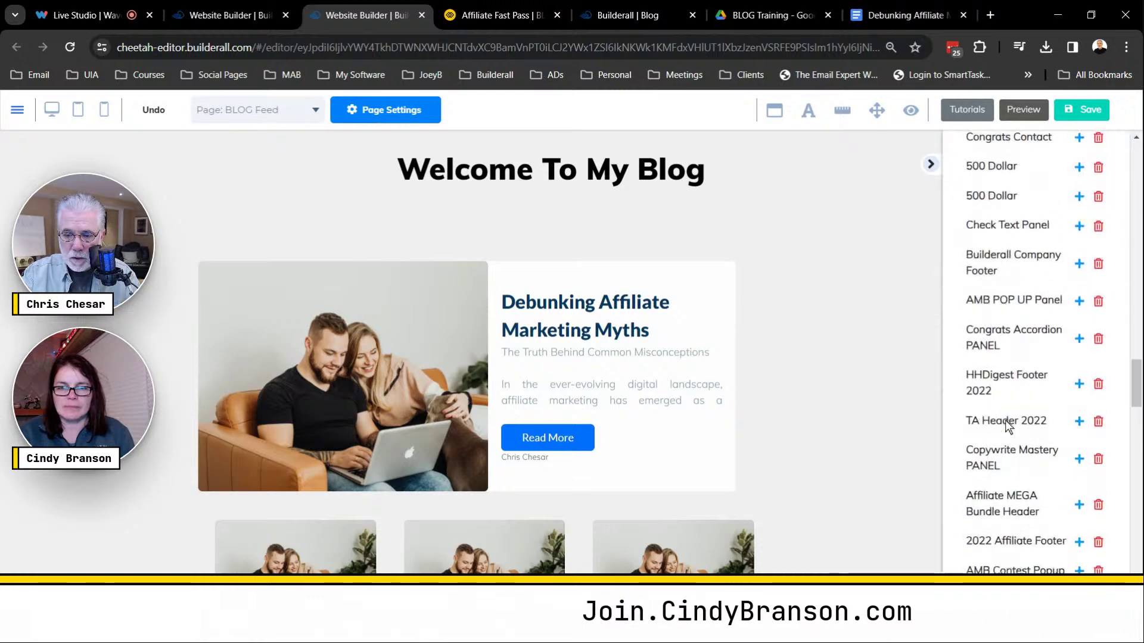
scroll(1008, 425, "down", 15)
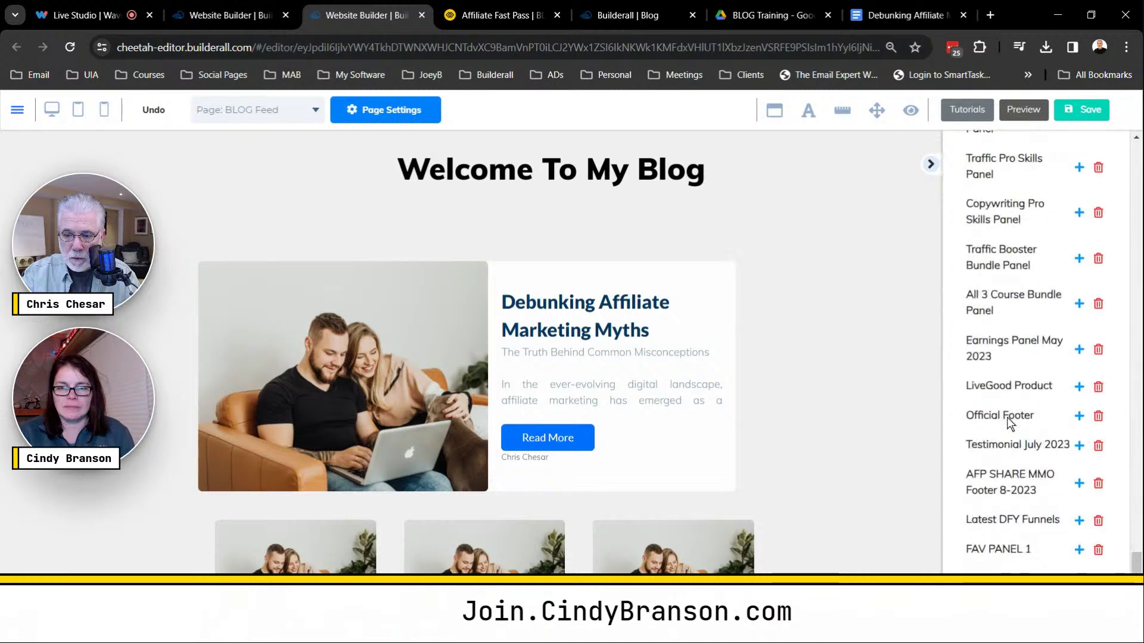
left_click(1079, 413)
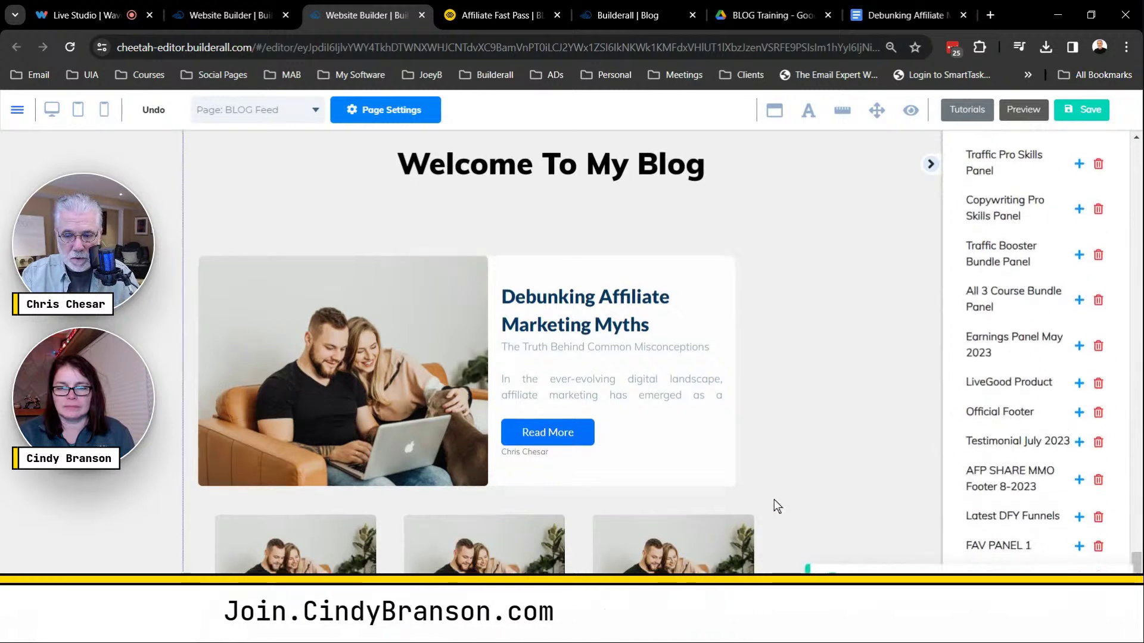
scroll(774, 499, "down", 15)
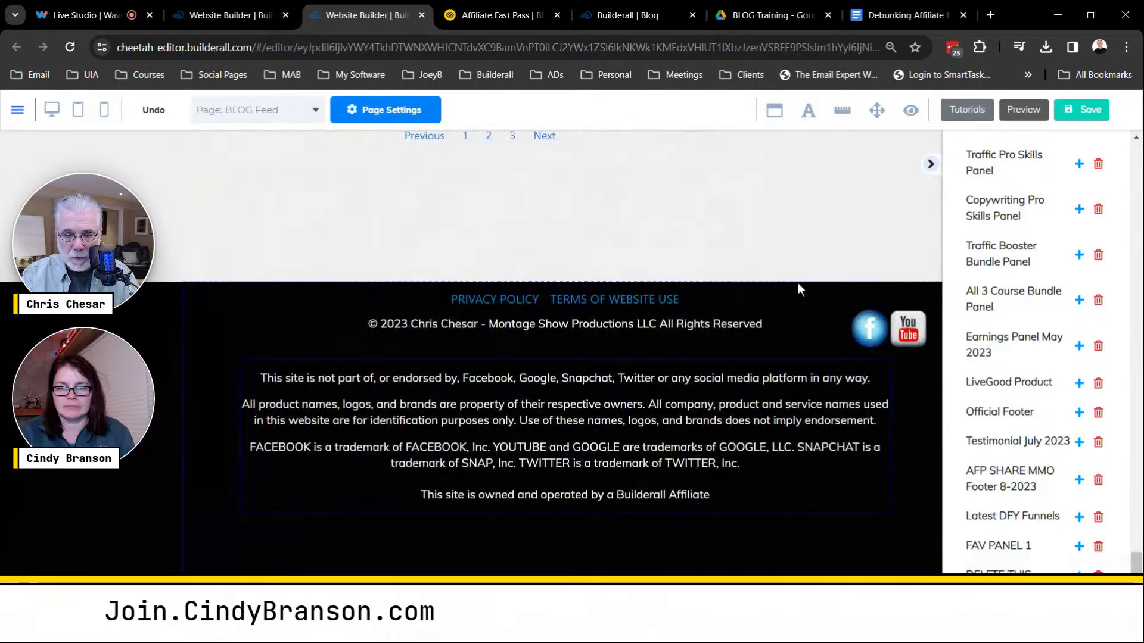
scroll(734, 232, "up", 6)
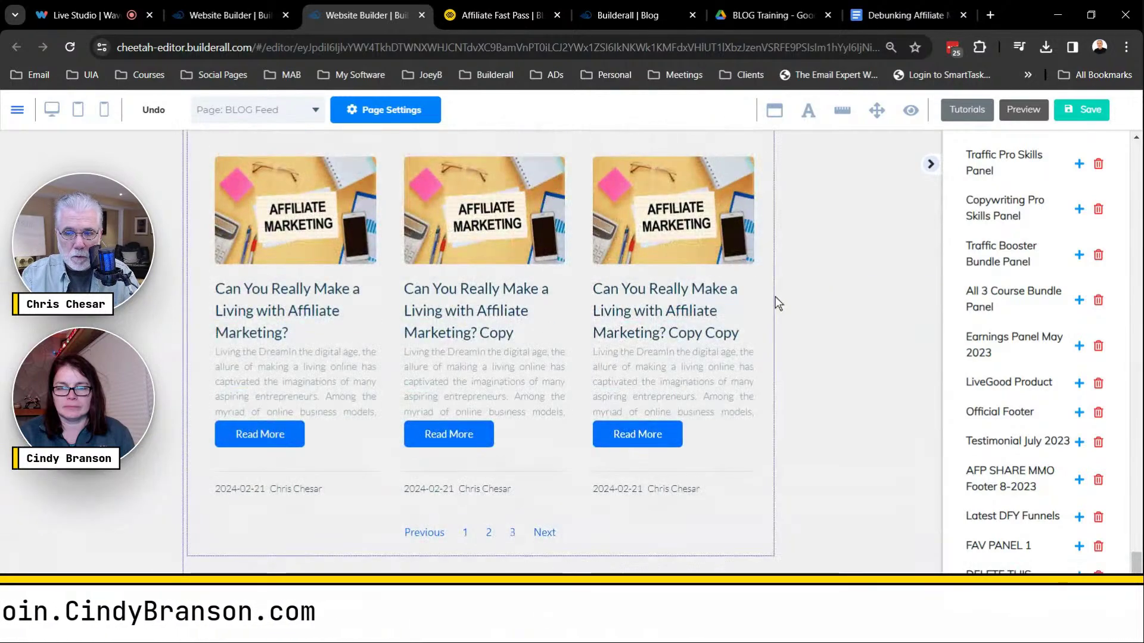
scroll(799, 299, "up", 6)
scroll(815, 318, "down", 8)
scroll(817, 316, "up", 8)
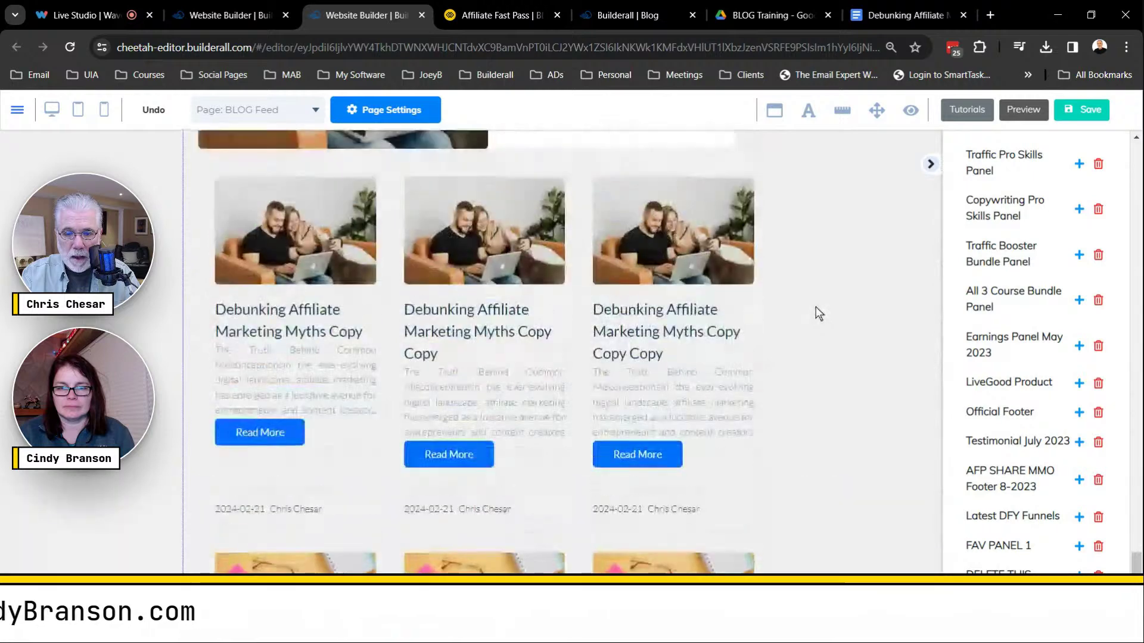
scroll(820, 302, "up", 5)
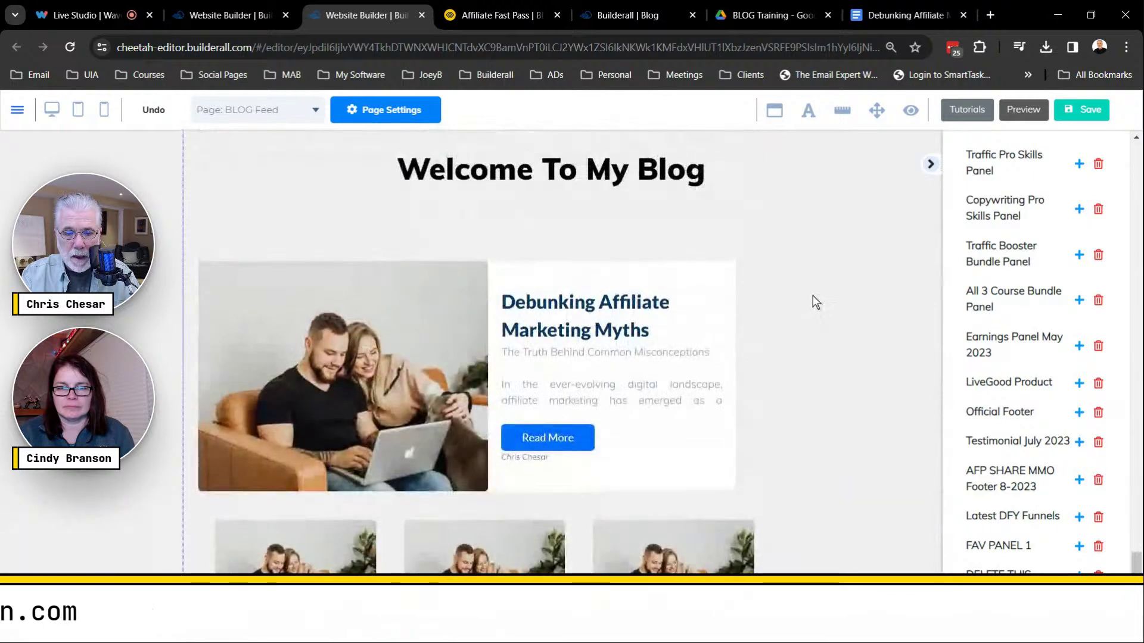
Switch the featured post to the simple theme, save, and move it up toward the heading.
left_click(447, 304)
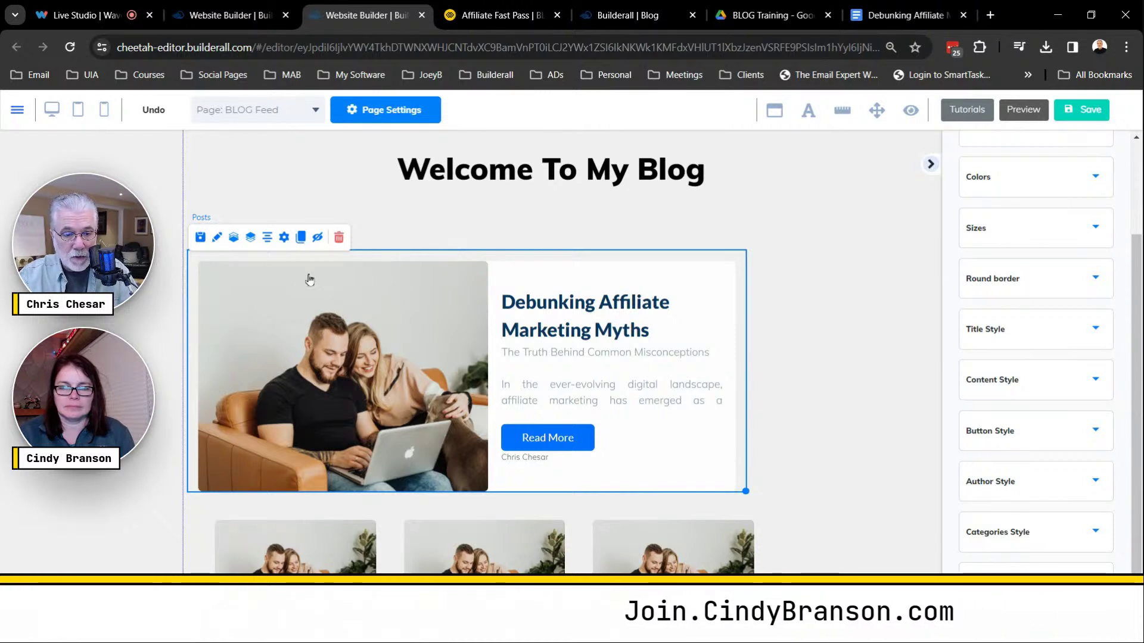
left_click(284, 238)
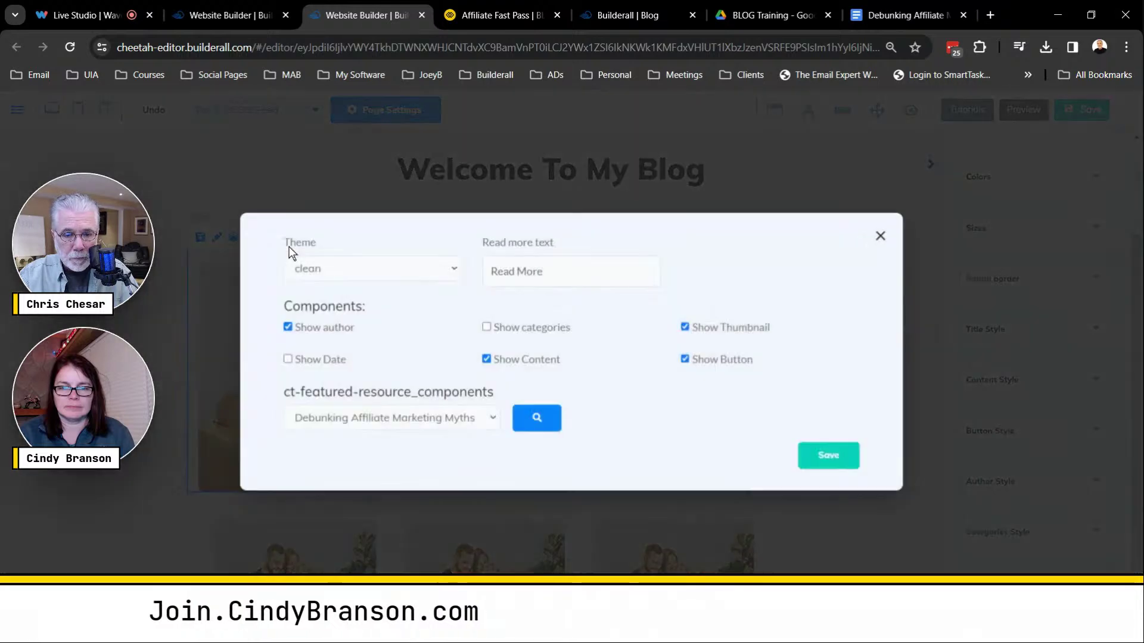
left_click(455, 270)
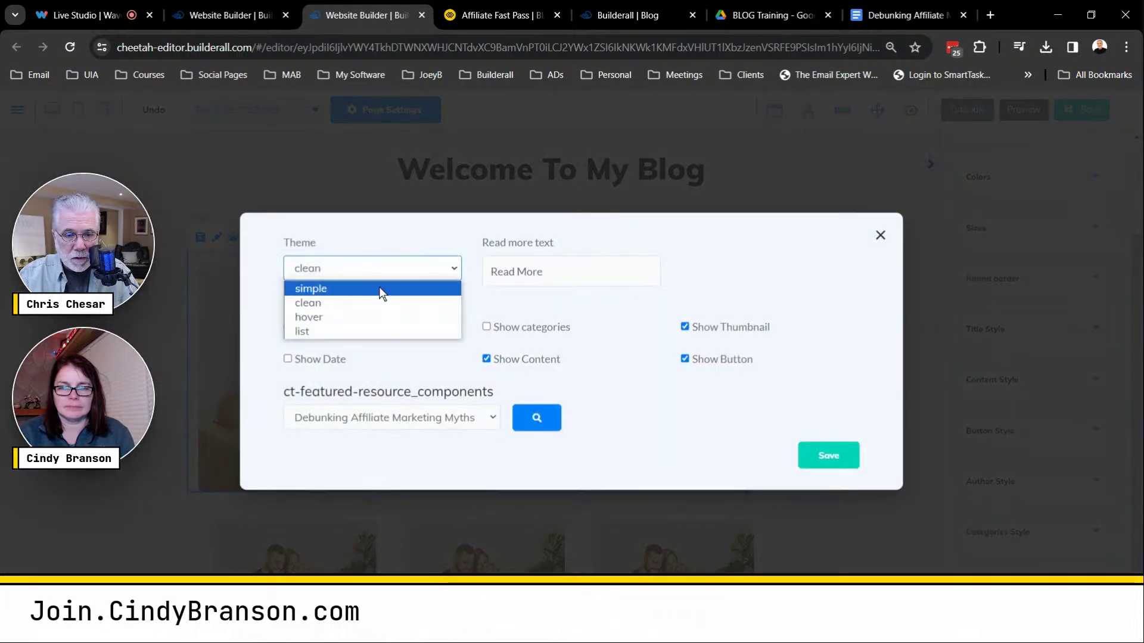
left_click(335, 290)
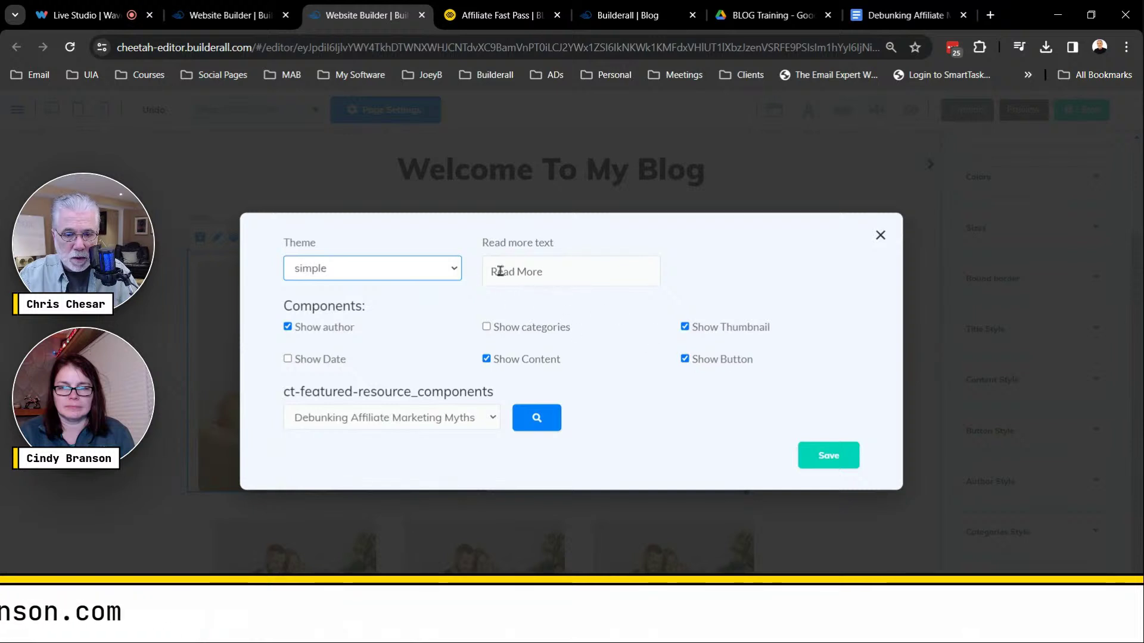
left_click(832, 456)
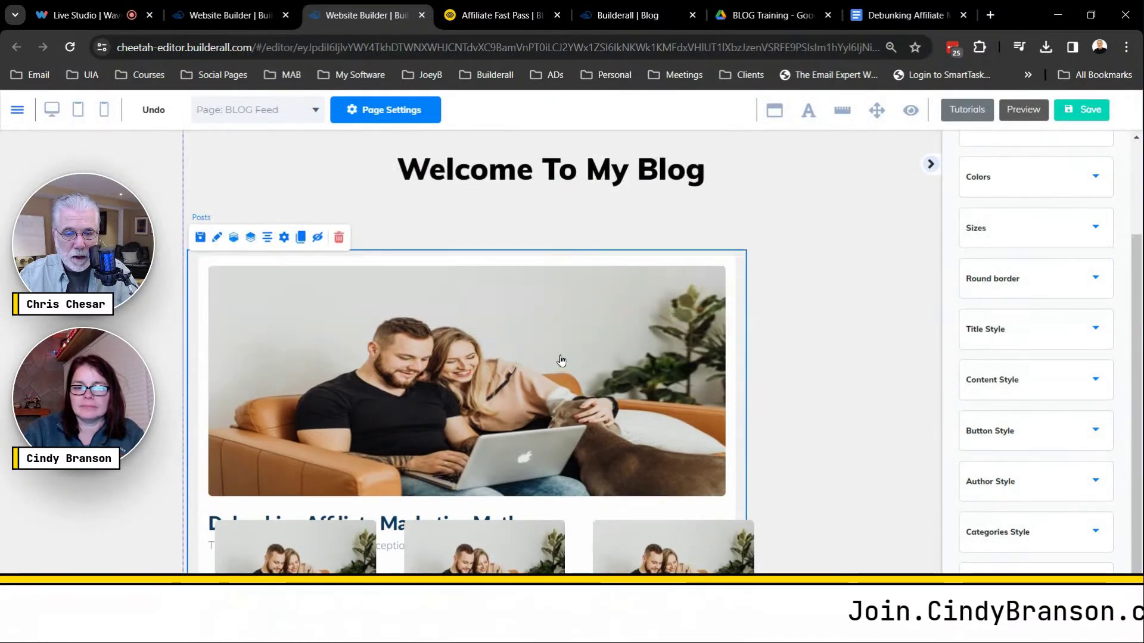
left_click_drag(560, 360, 557, 306)
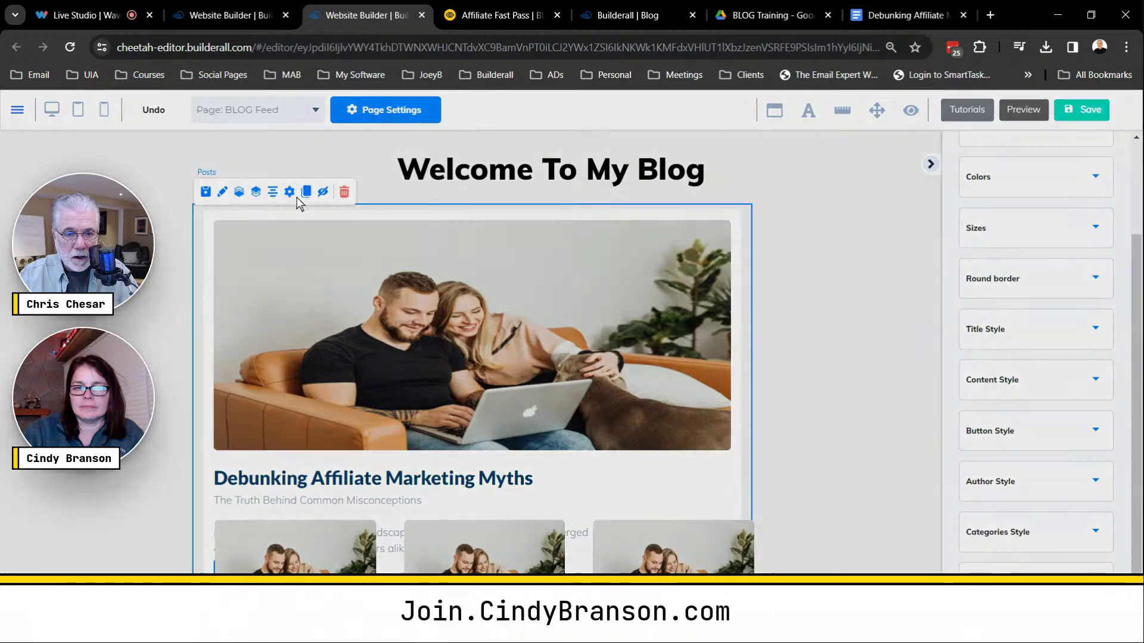
Return the featured post to the clean theme and move it back below the heading.
left_click(297, 197)
left_click(413, 266)
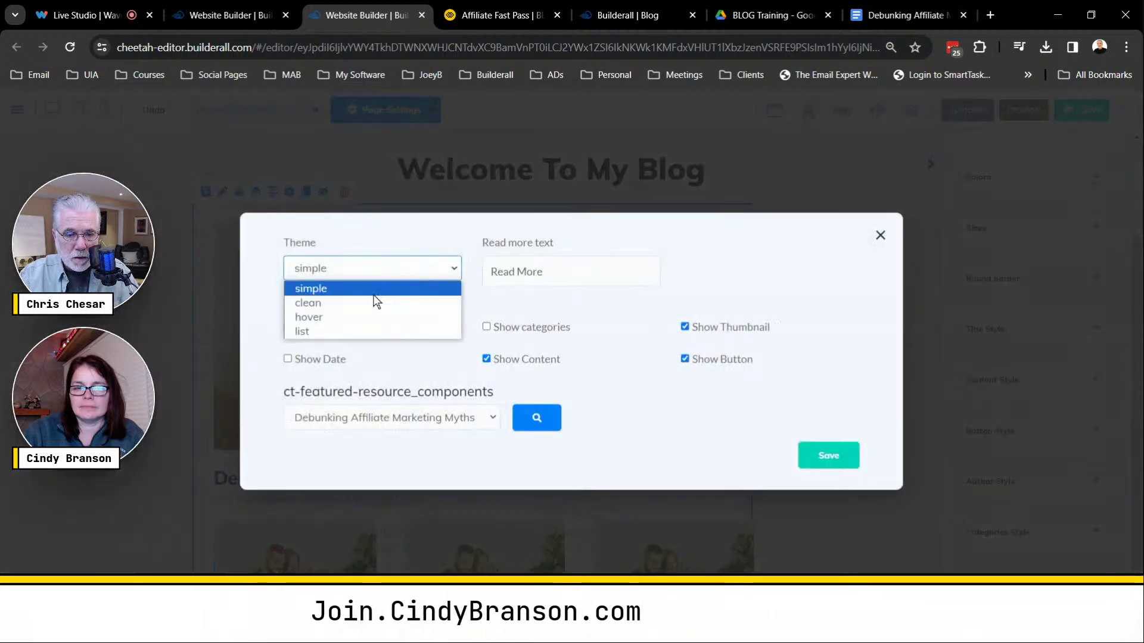
key("Escape")
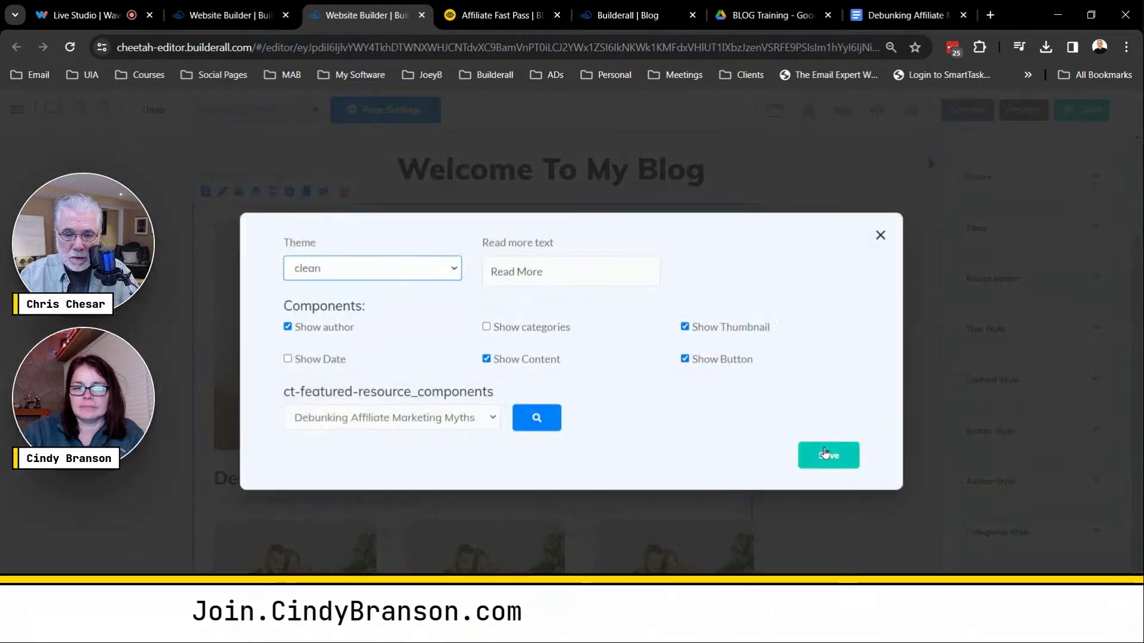
left_click(828, 457)
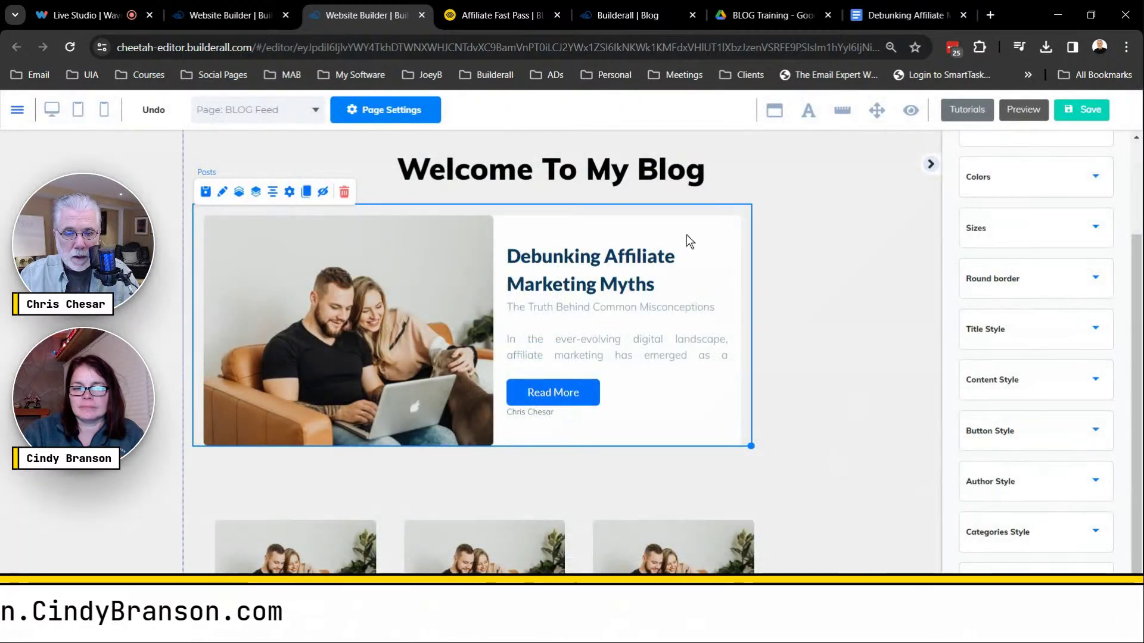
left_click_drag(687, 236, 688, 279)
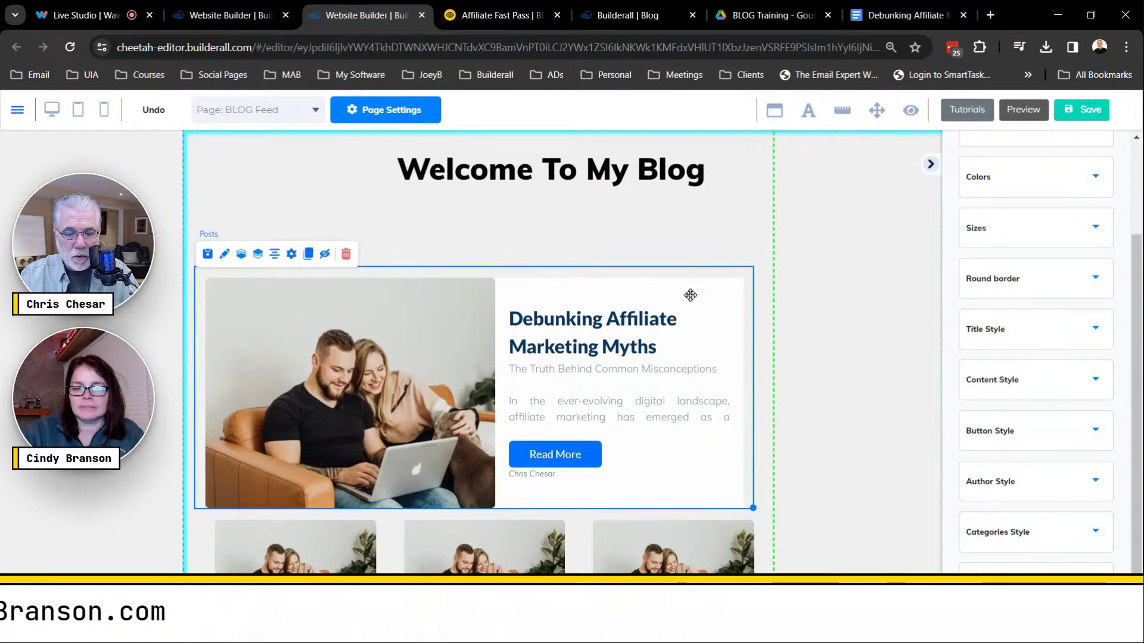
Reposition the post grid directly under the featured post.
scroll(843, 345, "down", 6)
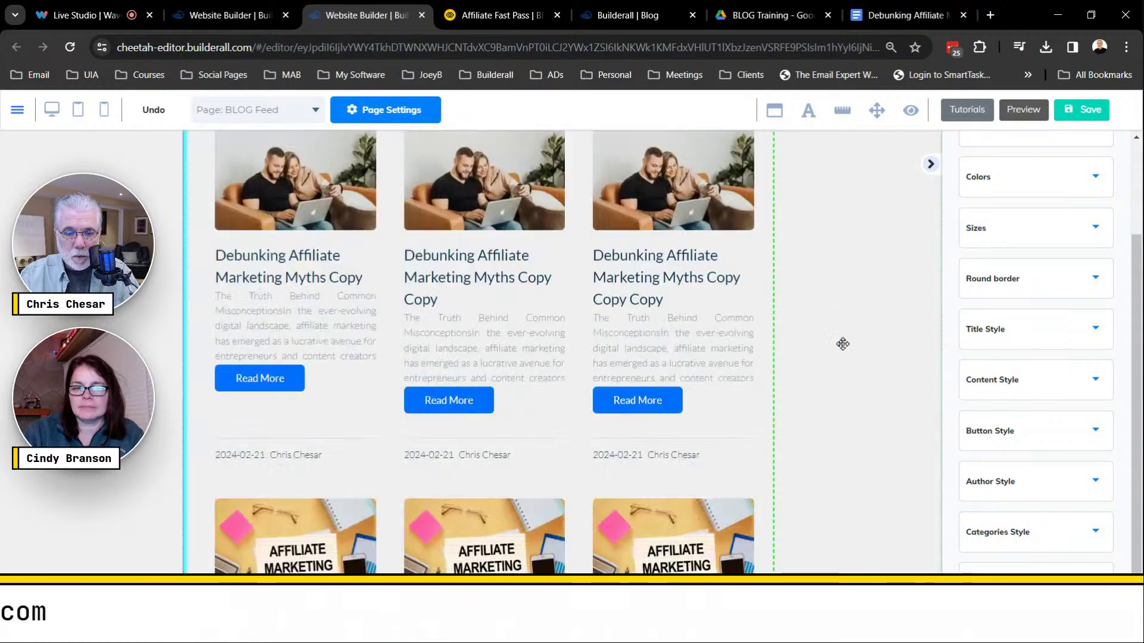
scroll(835, 337, "up", 3)
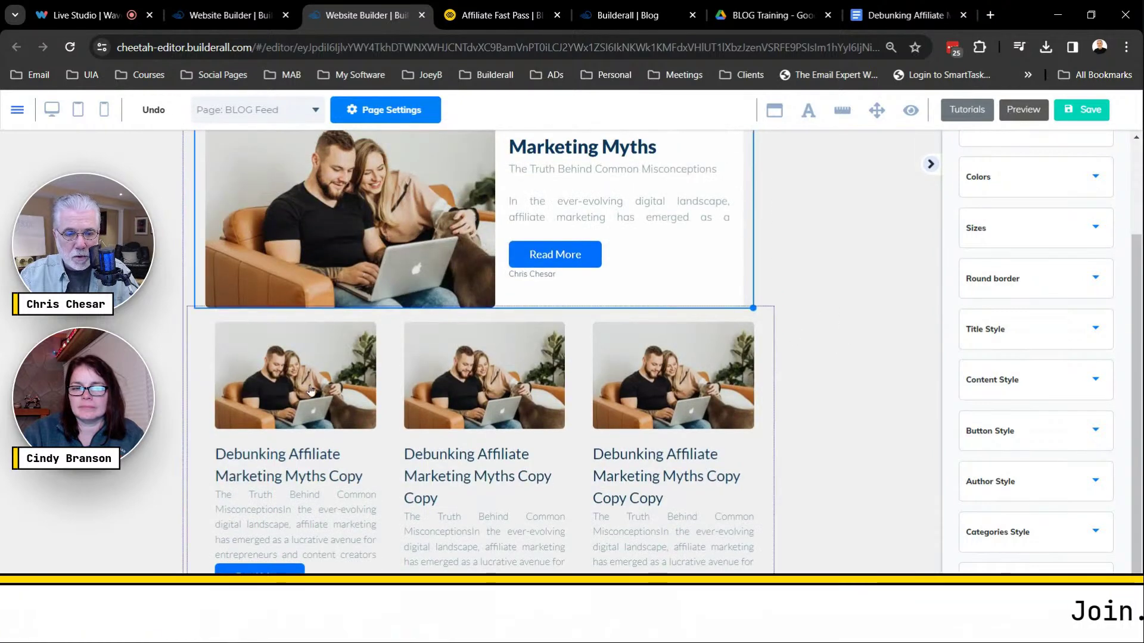
left_click_drag(713, 358, 713, 372)
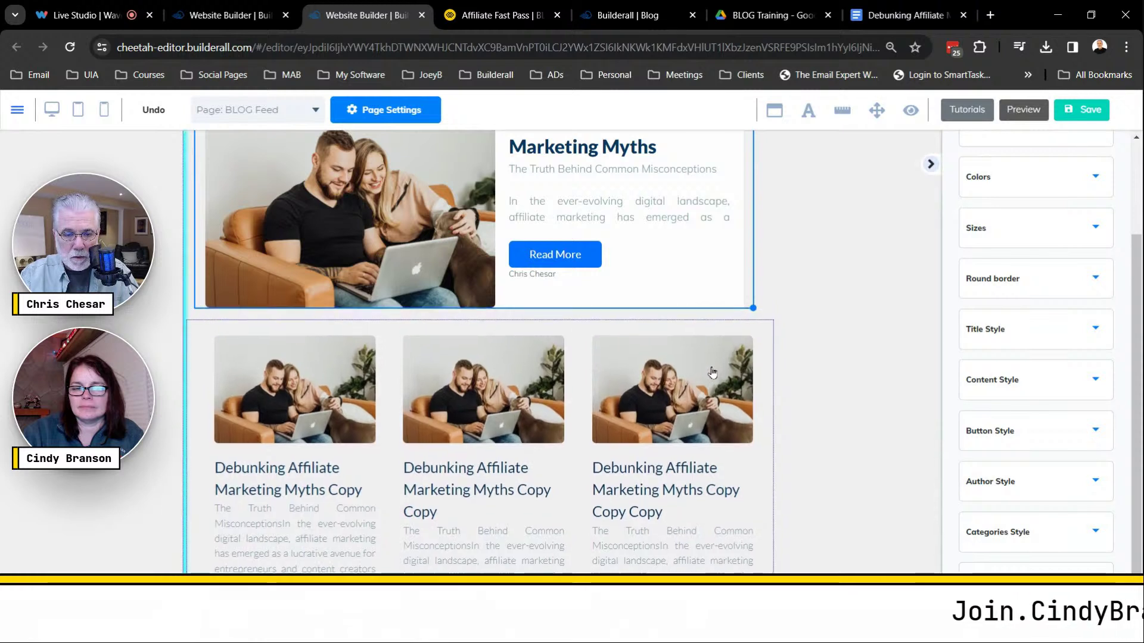
left_click_drag(402, 405, 393, 410)
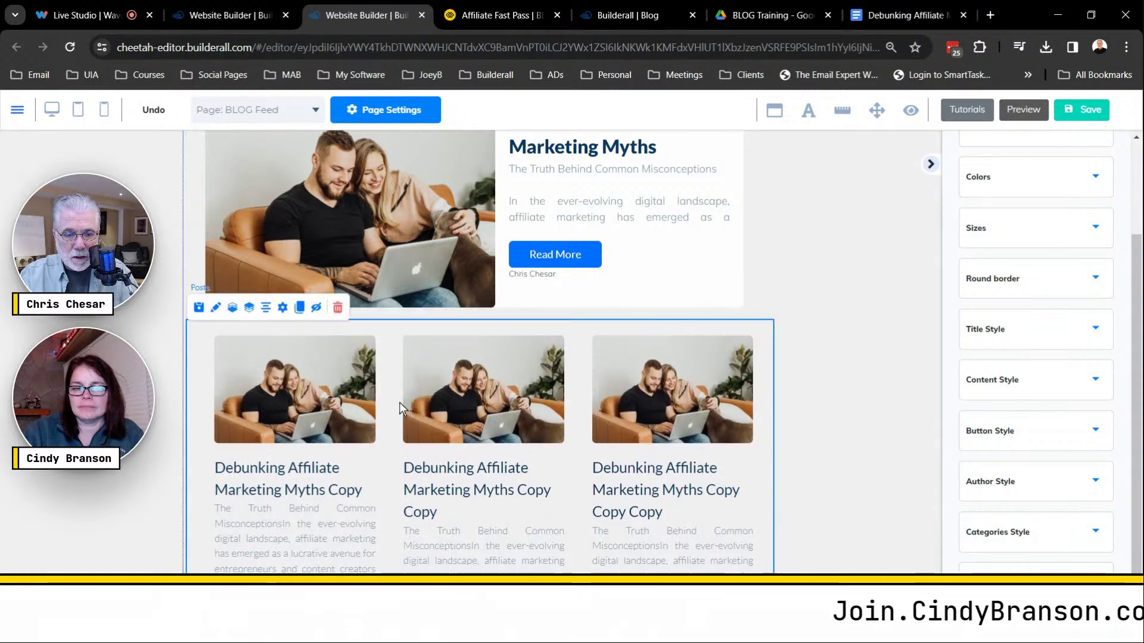
Hide categories on the post grid and set it to 8 posts, 4 columns, type All, then save.
left_click(284, 309)
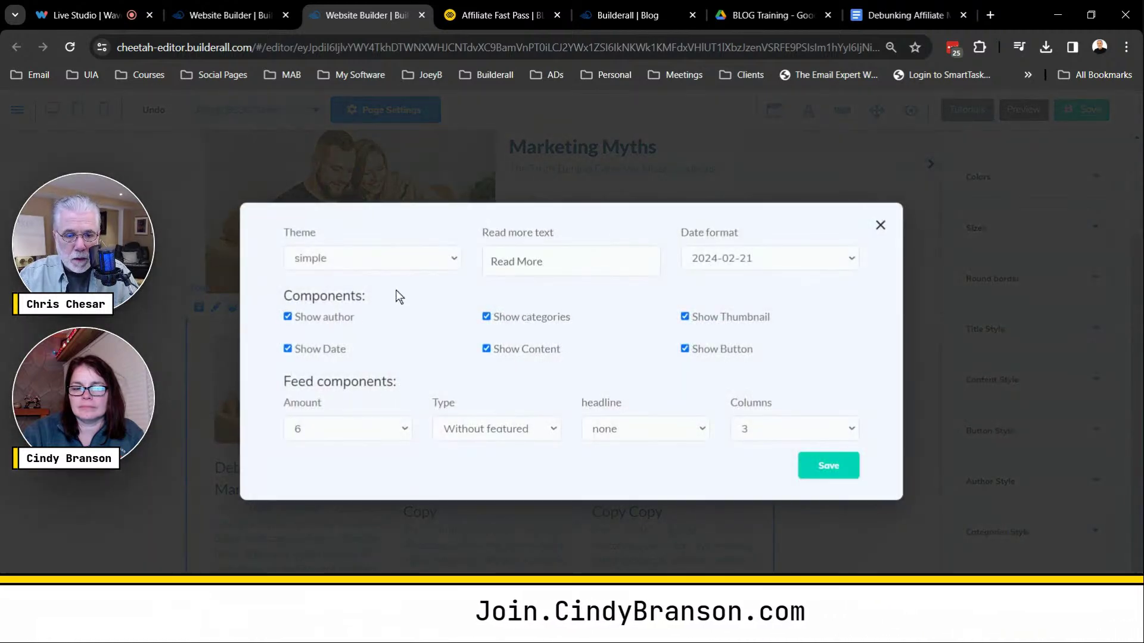
key("ctrl+plus")
key("ctrl+plus")
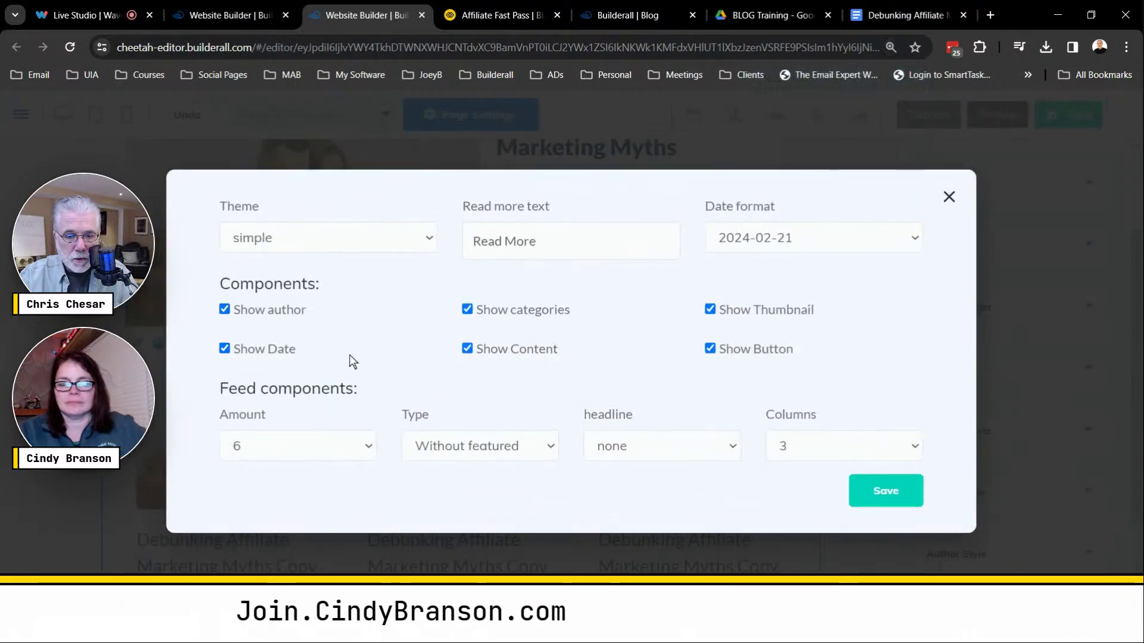
left_click(467, 315)
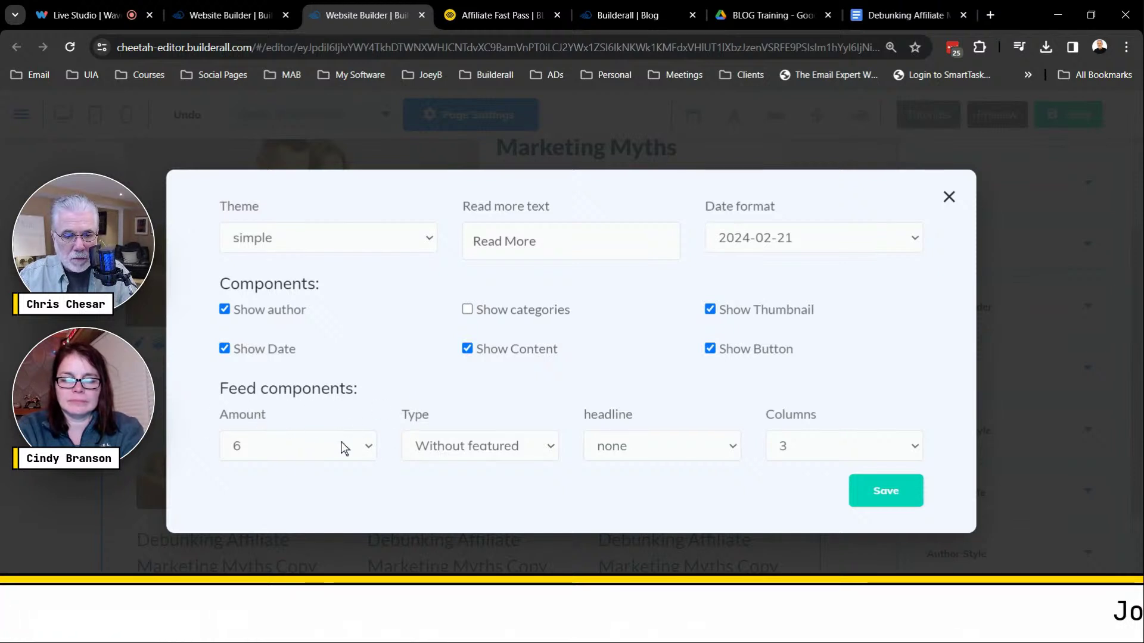
left_click(369, 451)
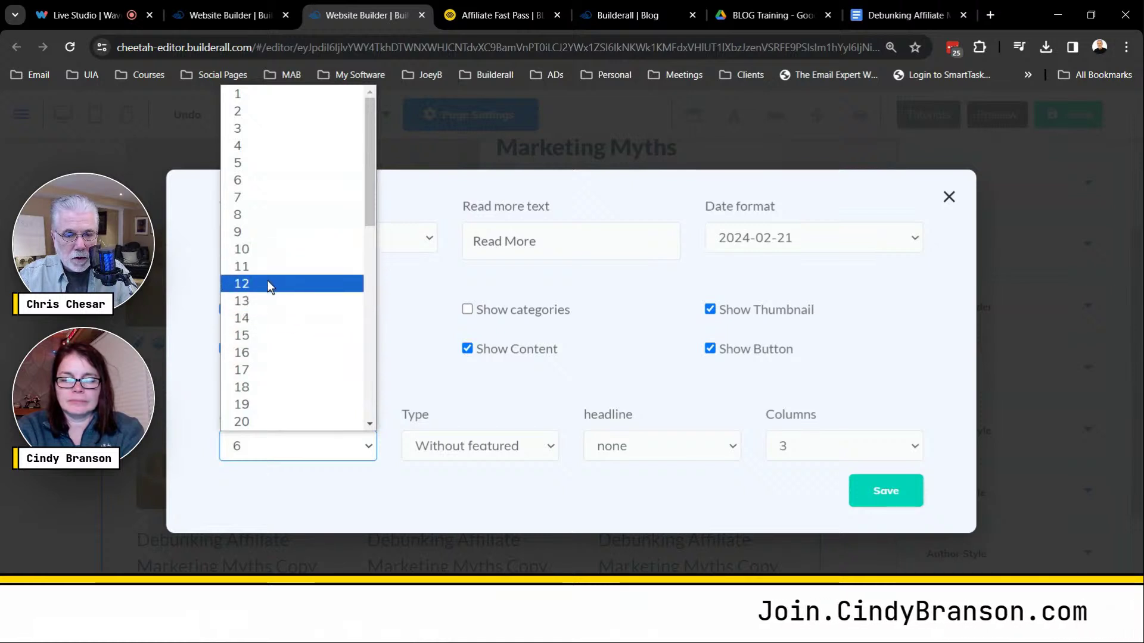
left_click(423, 392)
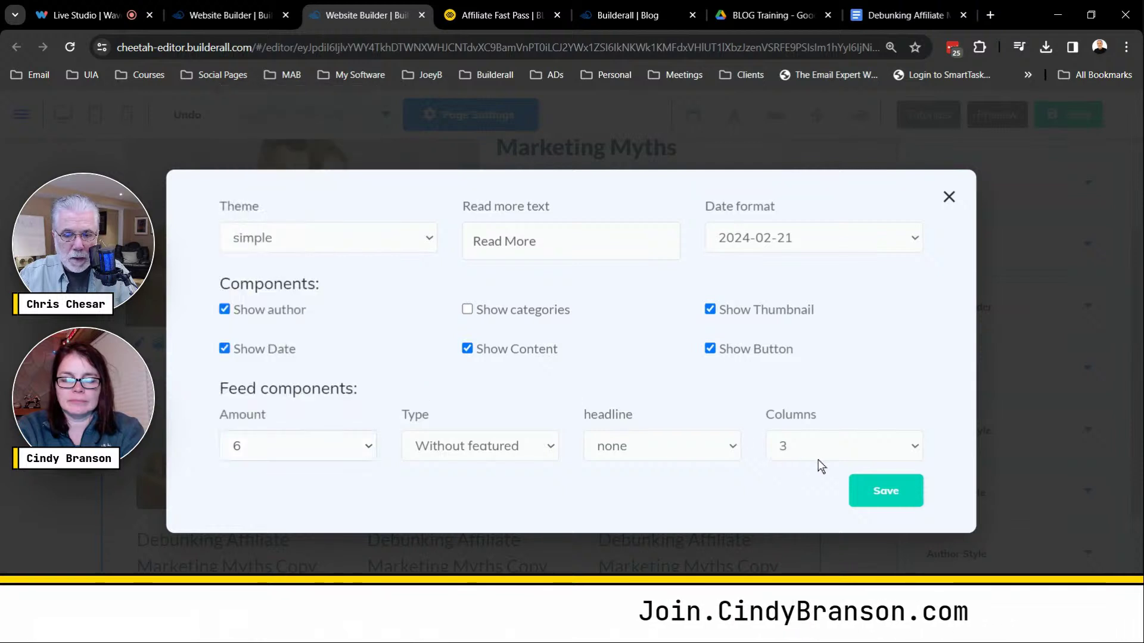
left_click(823, 450)
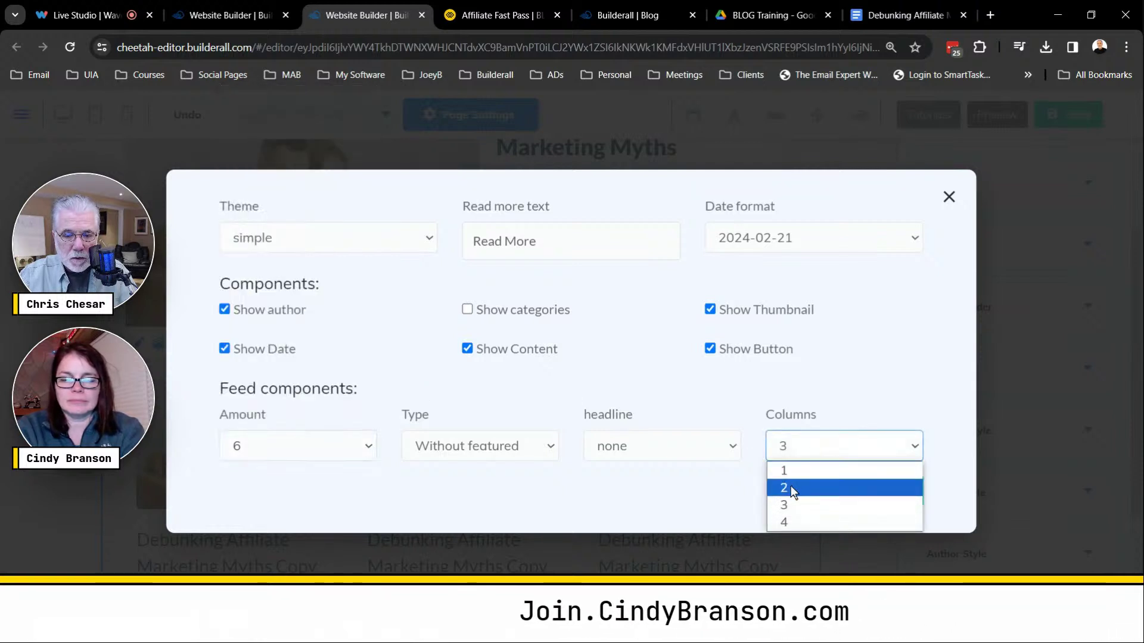
left_click(868, 437)
left_click(865, 449)
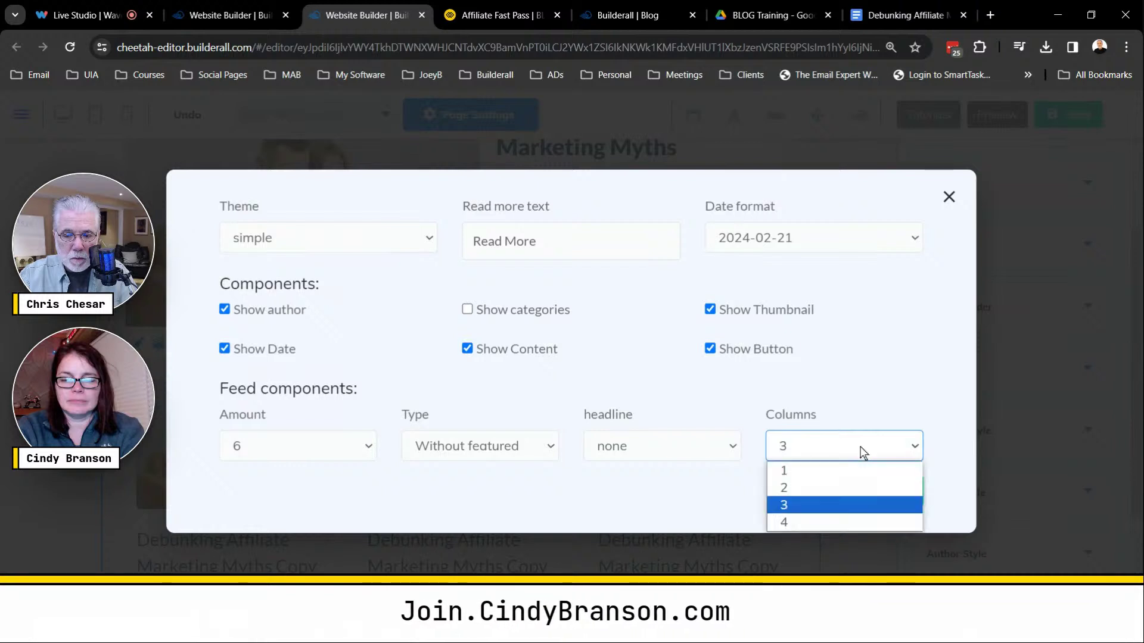
left_click(796, 522)
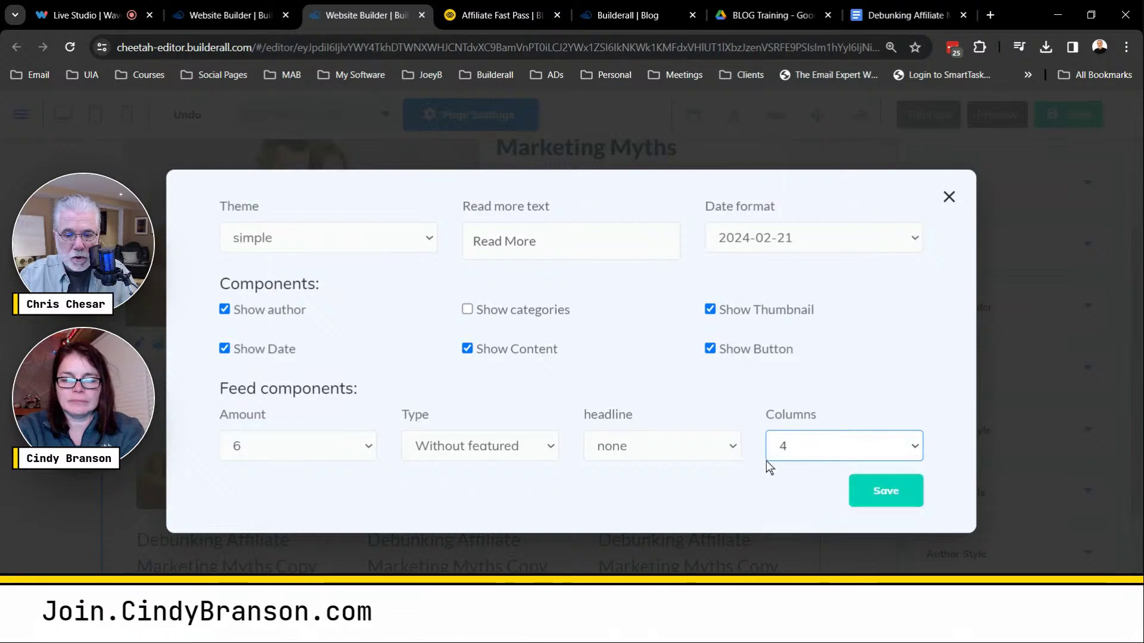
left_click(370, 448)
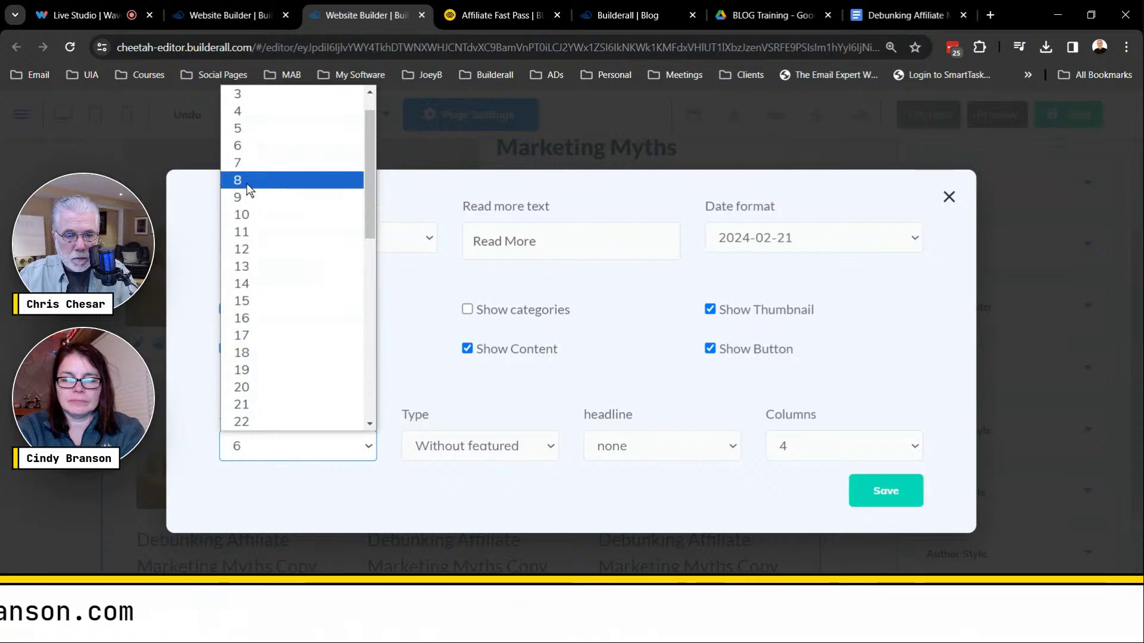
left_click(249, 180)
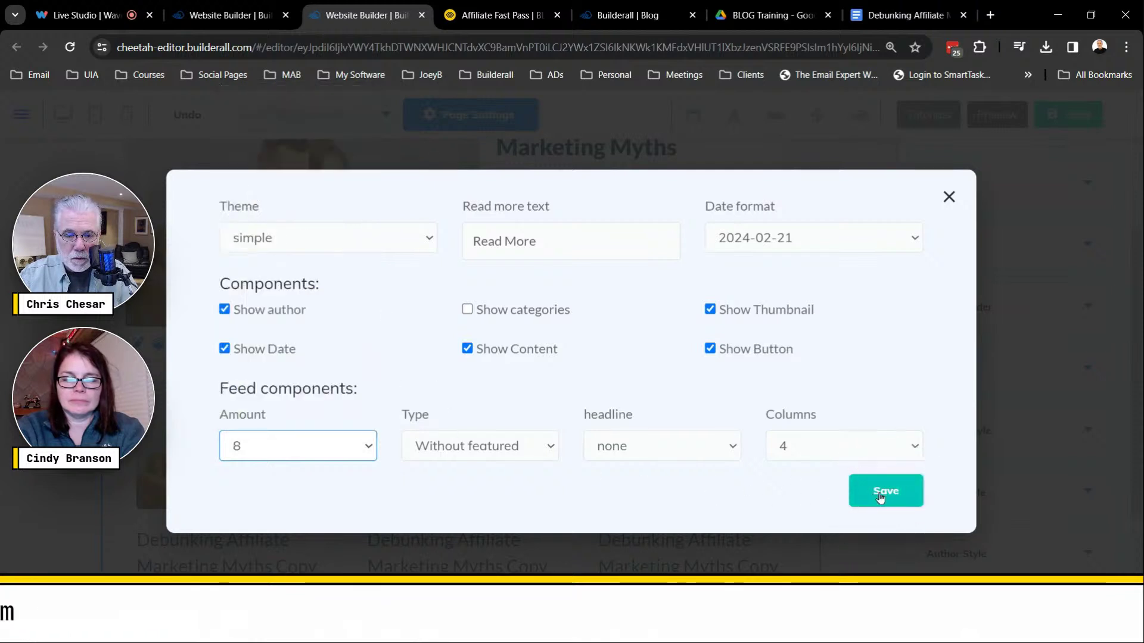
left_click(523, 445)
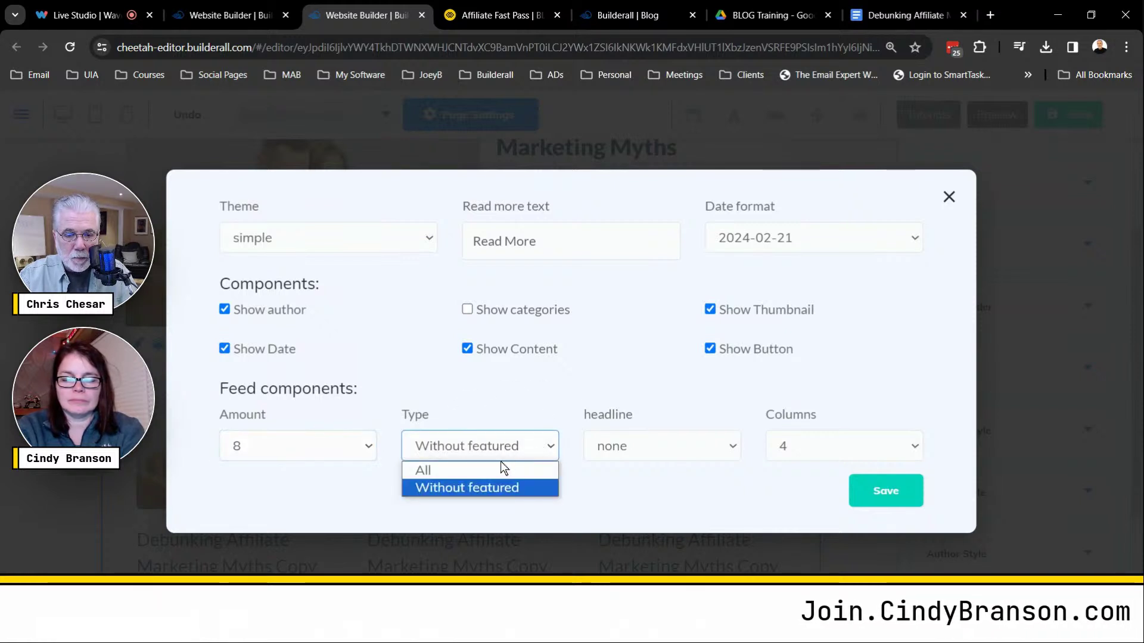
left_click(480, 472)
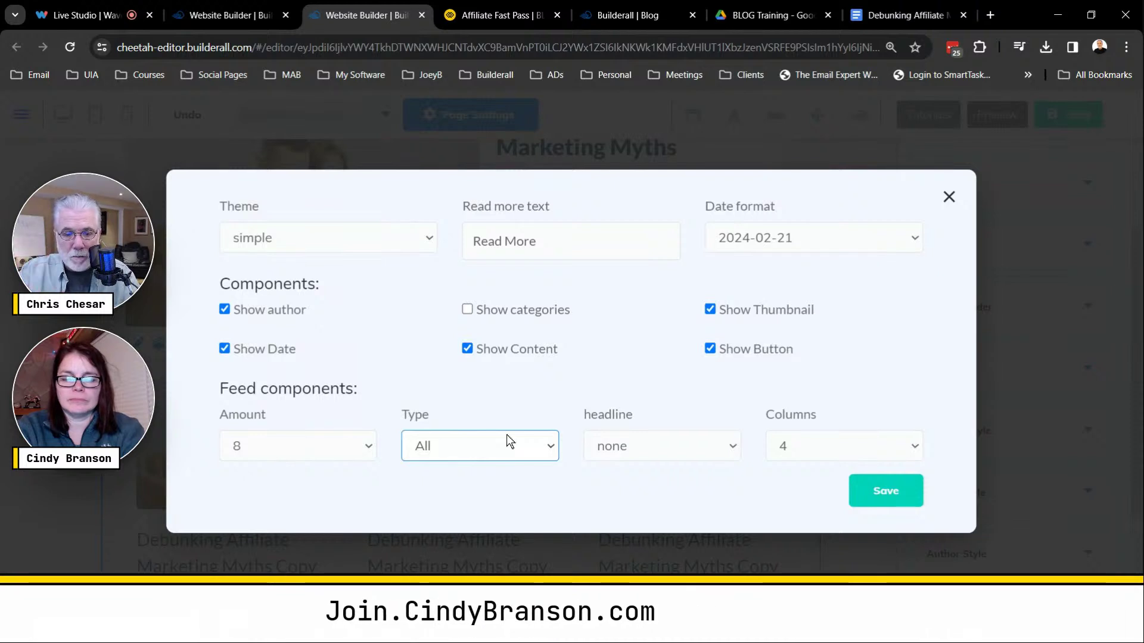
left_click(889, 496)
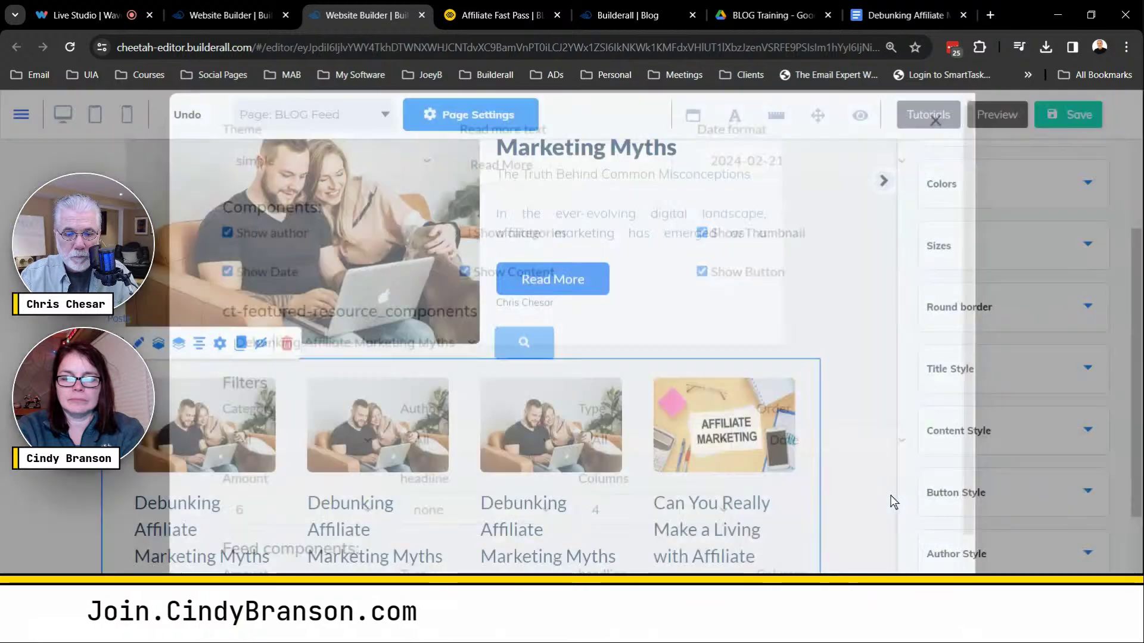
scroll(872, 444, "down", 5)
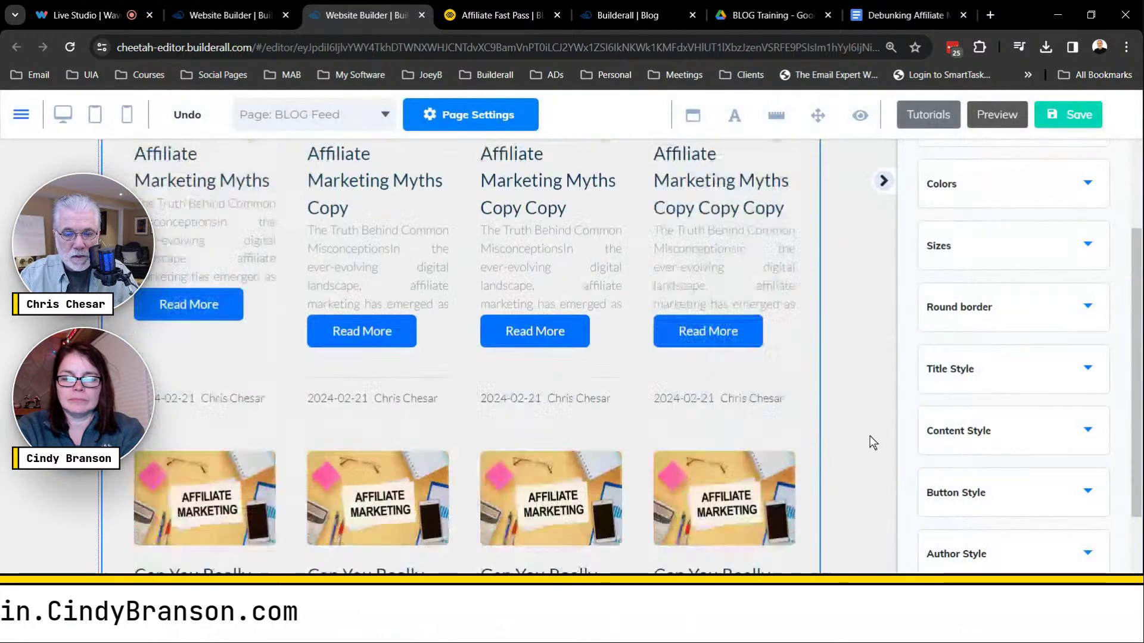
scroll(663, 380, "up", 2)
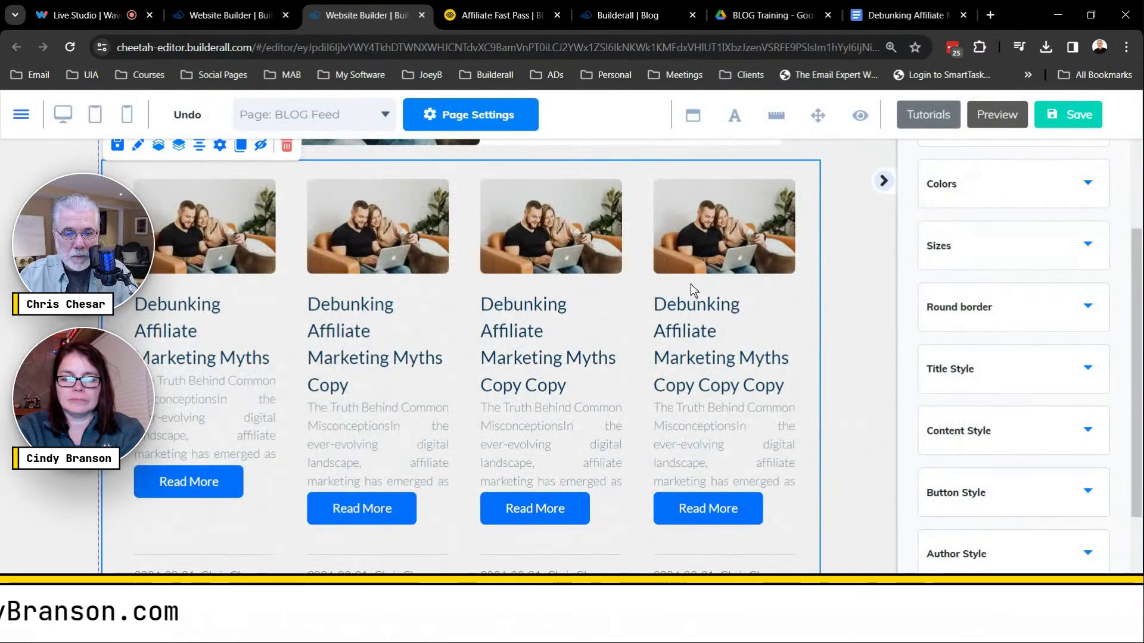
scroll(839, 348, "down", 3)
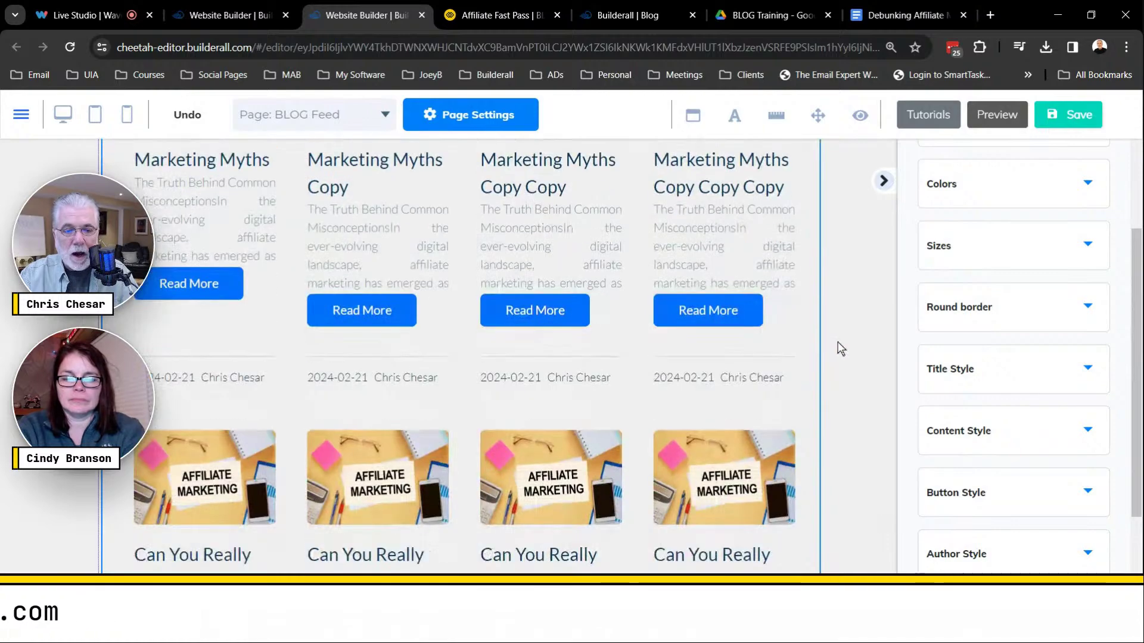
scroll(840, 351, "down", 3)
scroll(841, 352, "down", 6)
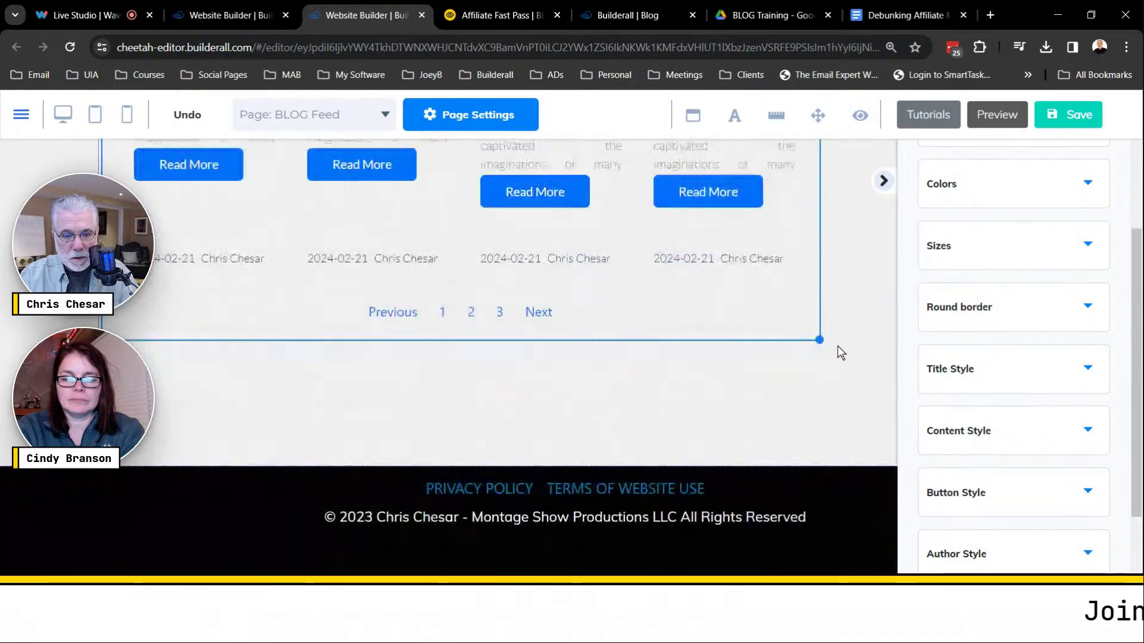
scroll(840, 353, "up", 9)
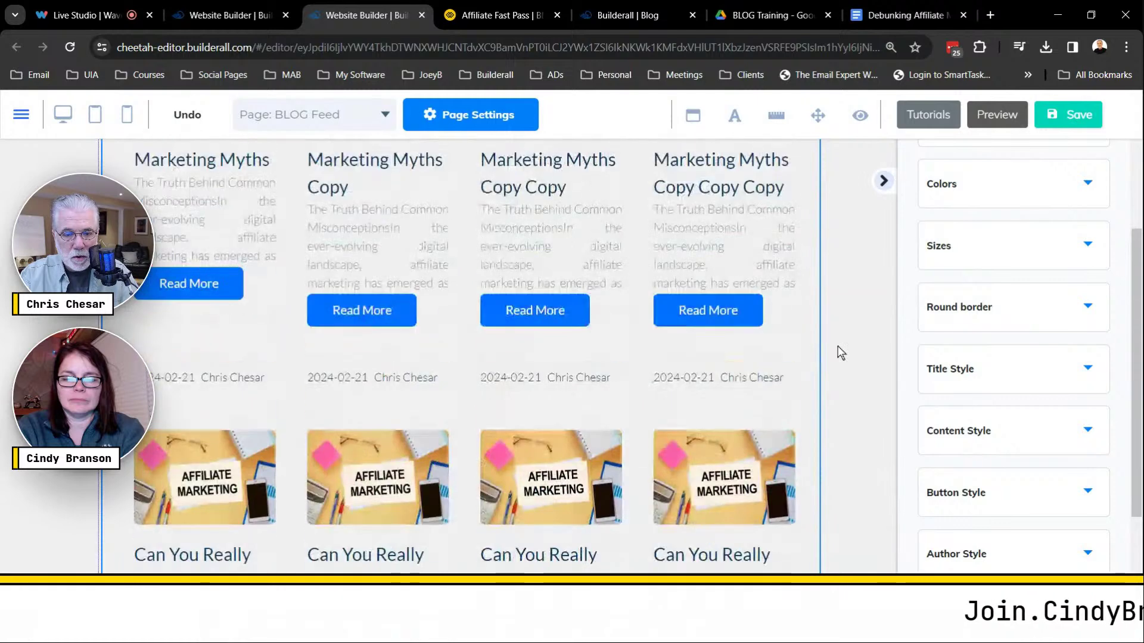
scroll(841, 353, "up", 8)
scroll(842, 340, "up", 3)
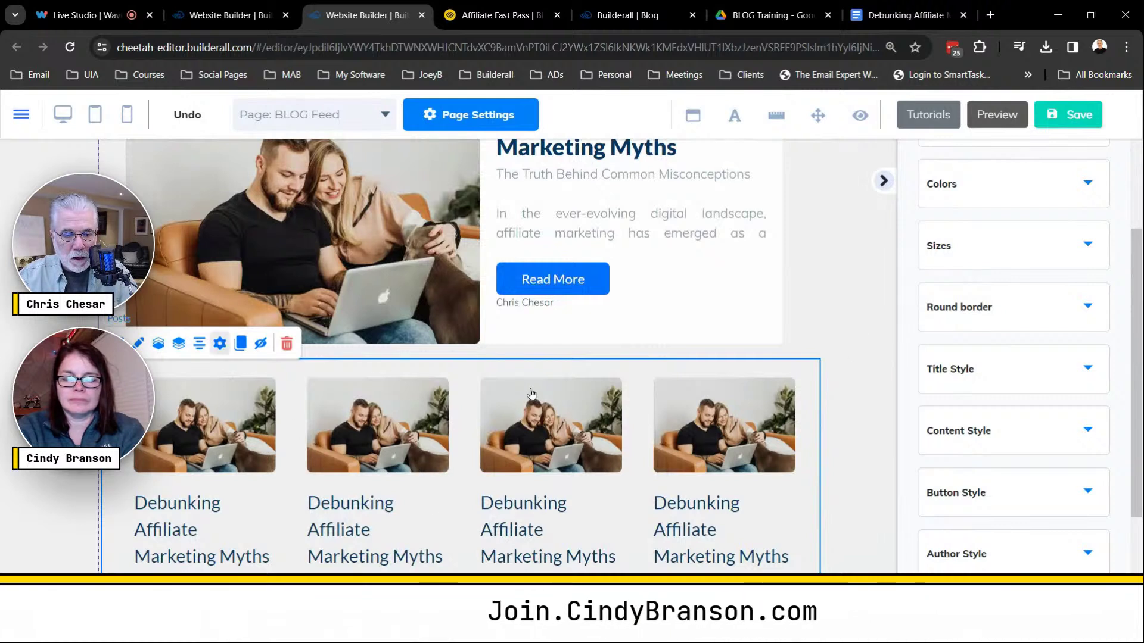
Set the blog feed date format to 02-21-2024 and columns to 3, then save.
double_click(647, 385)
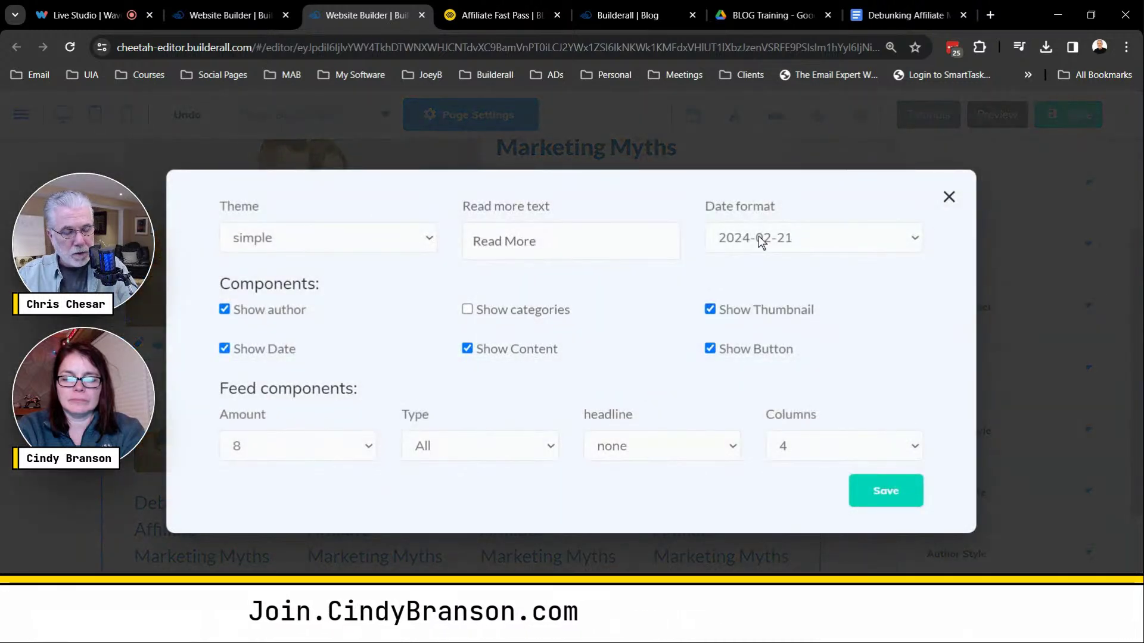
left_click(774, 241)
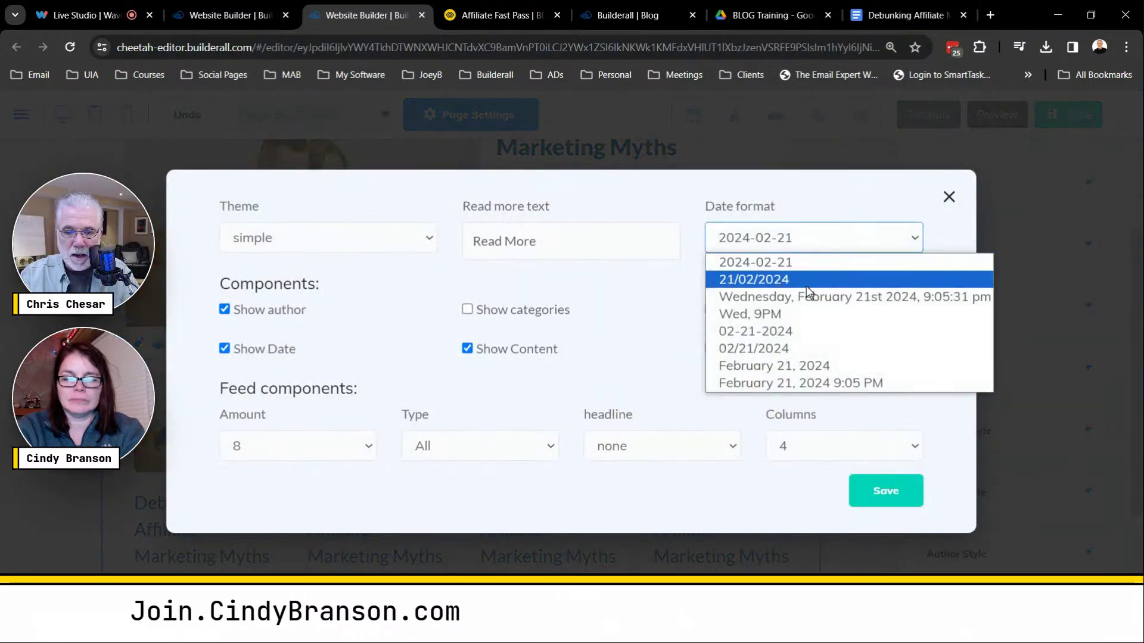
left_click(782, 333)
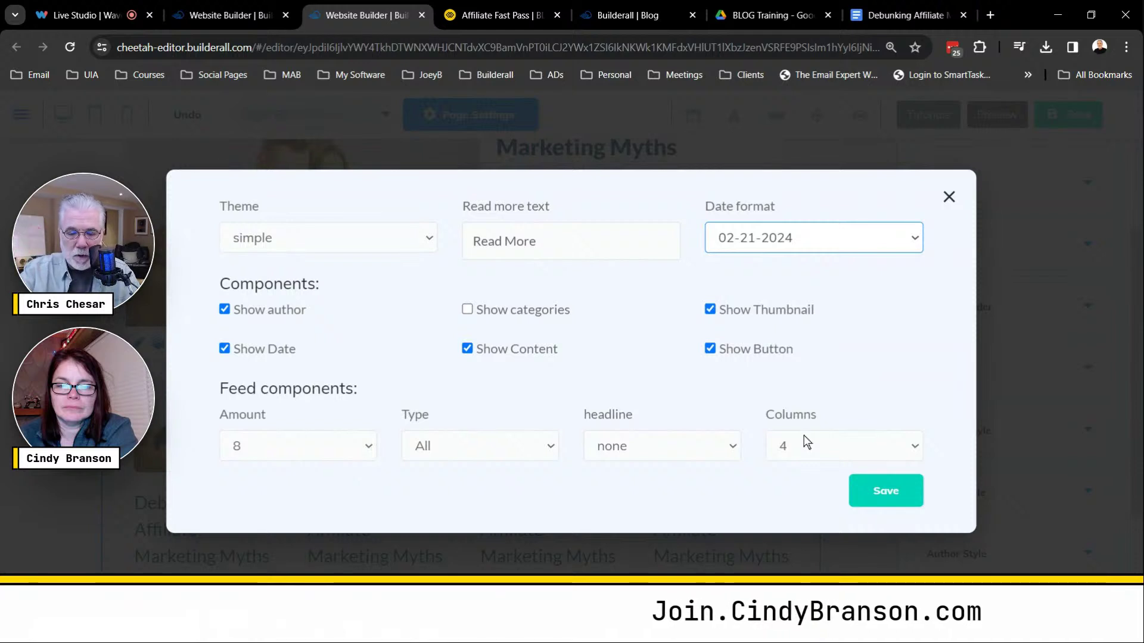
left_click(883, 446)
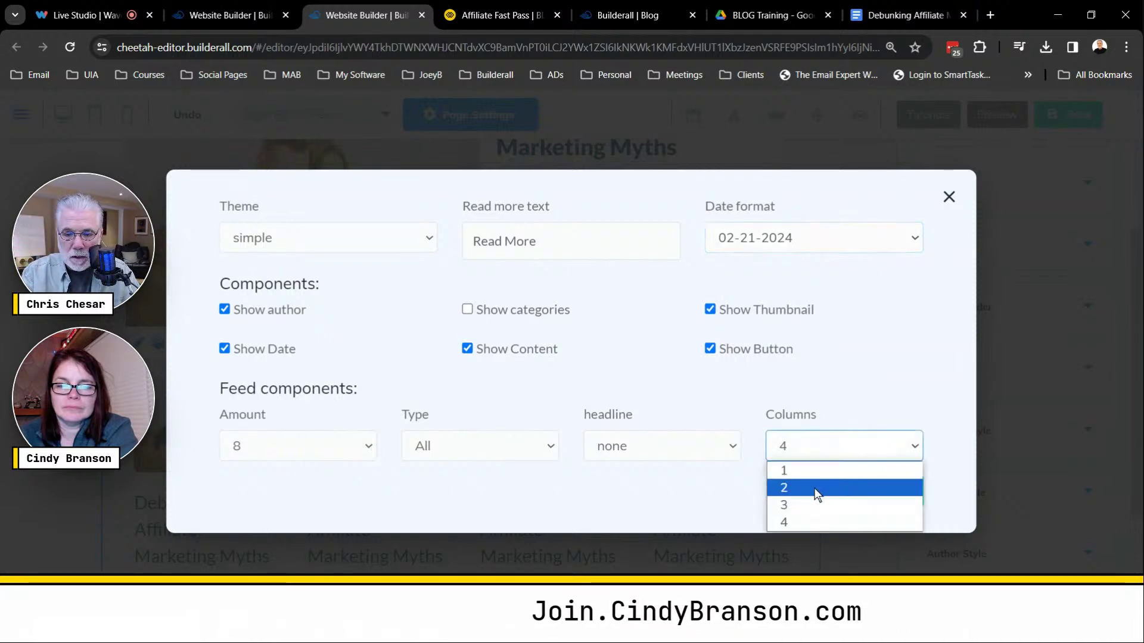
left_click(795, 505)
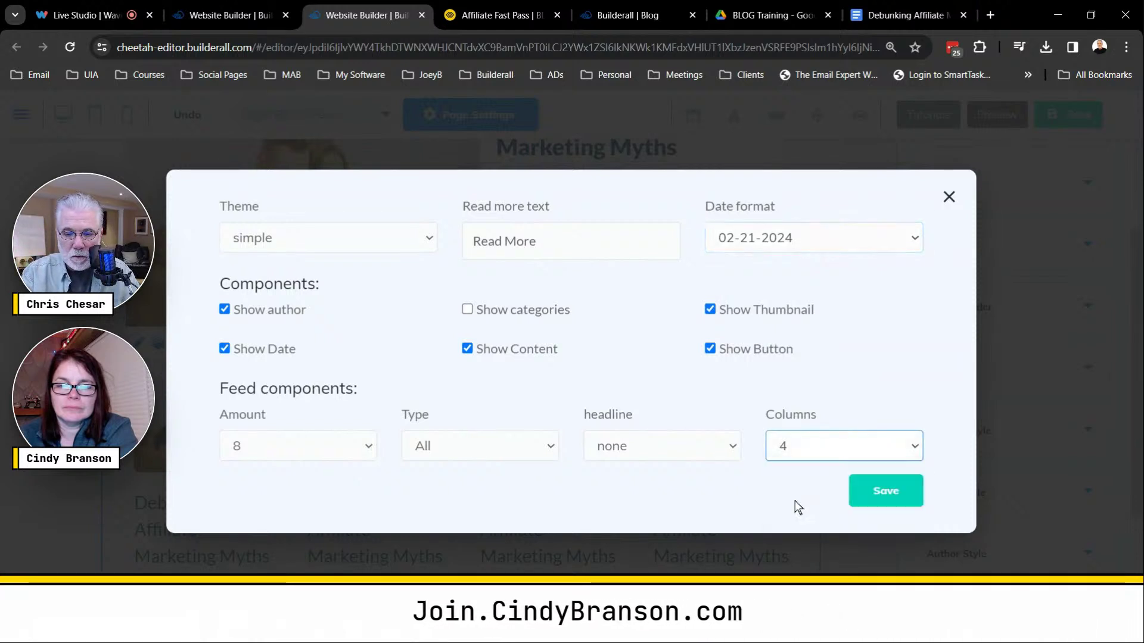
left_click(886, 490)
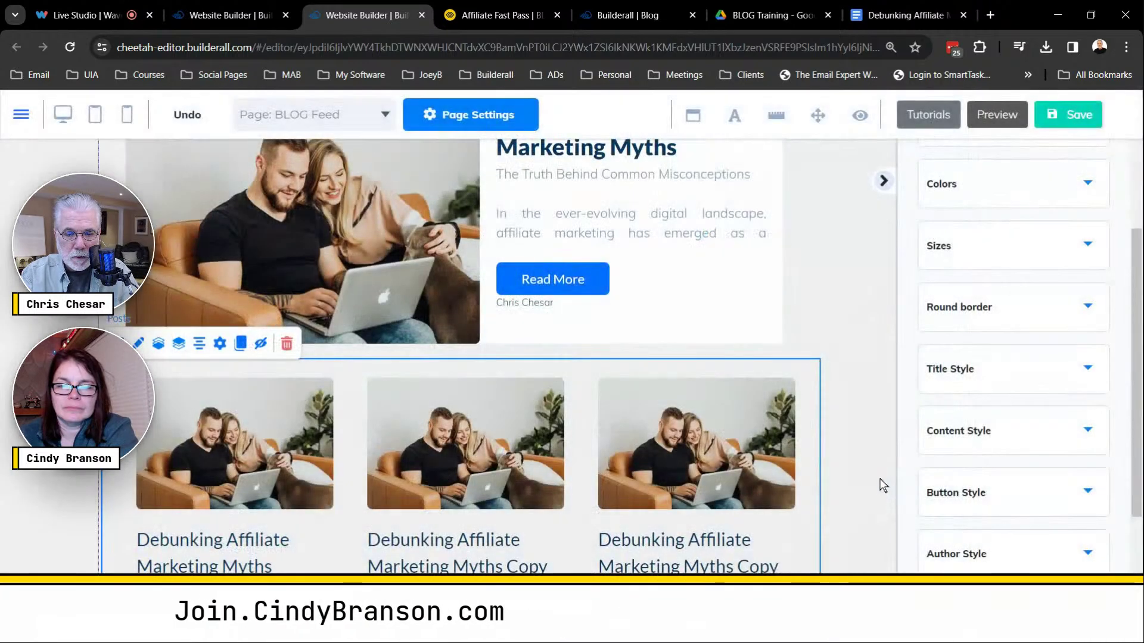
Open the Add Elements list and scroll past the Blog tiles down to the Image tile.
scroll(877, 473, "down", 3)
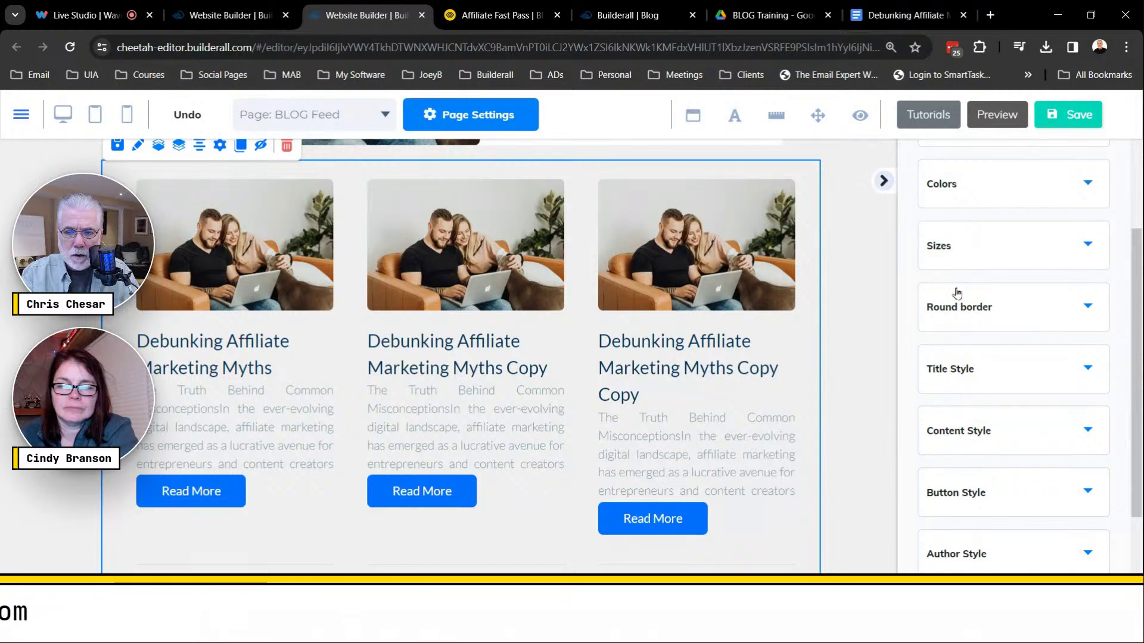
scroll(966, 320, "up", 6)
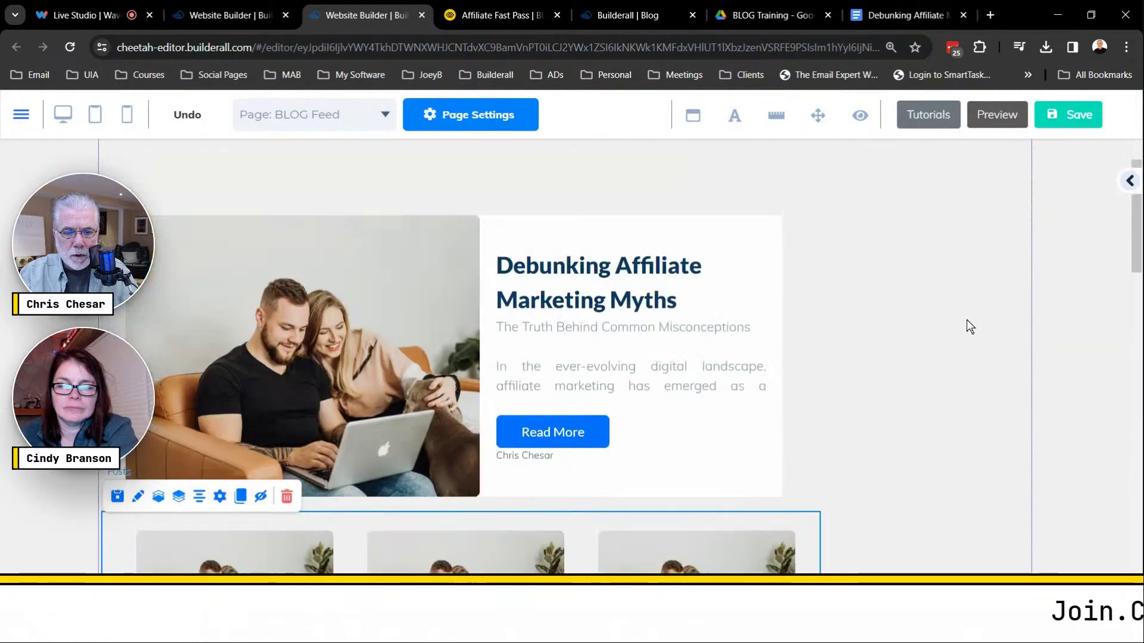
scroll(967, 319, "up", 1)
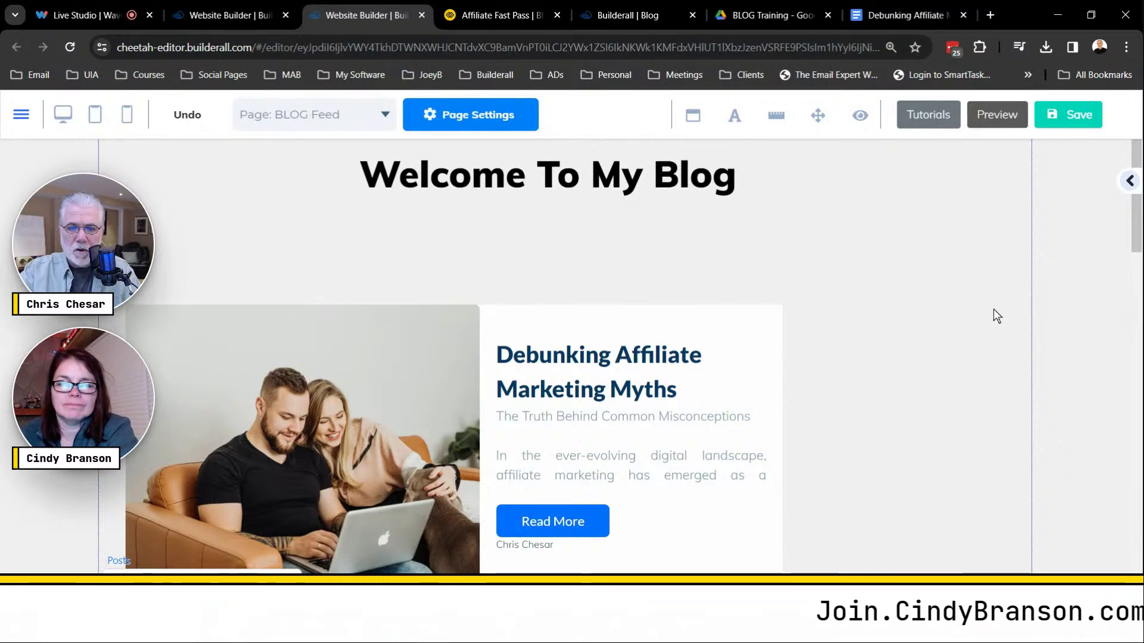
left_click(1130, 181)
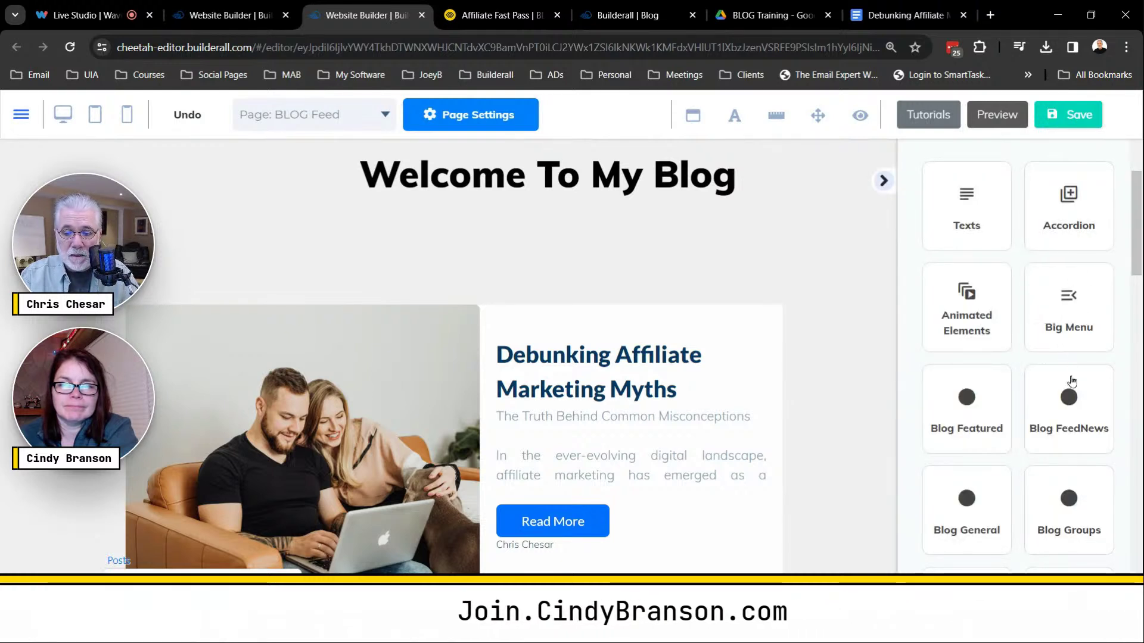
scroll(1073, 382, "down", 5)
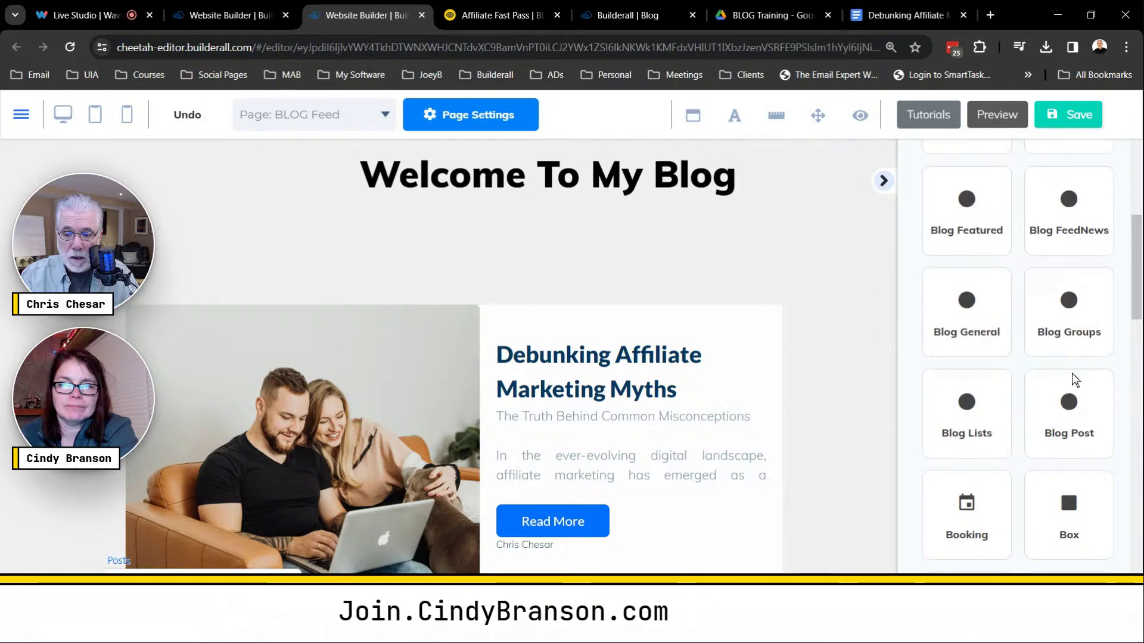
scroll(1082, 387, "down", 5)
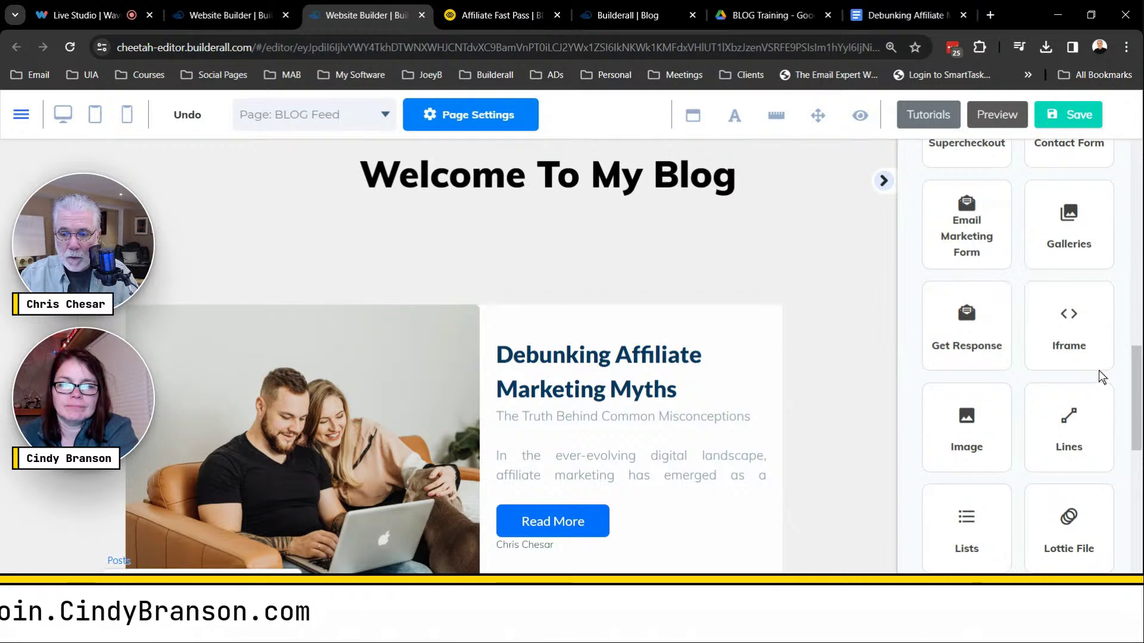
Place a Horizontal Image element under the Welcome To My Blog heading.
left_click(976, 422)
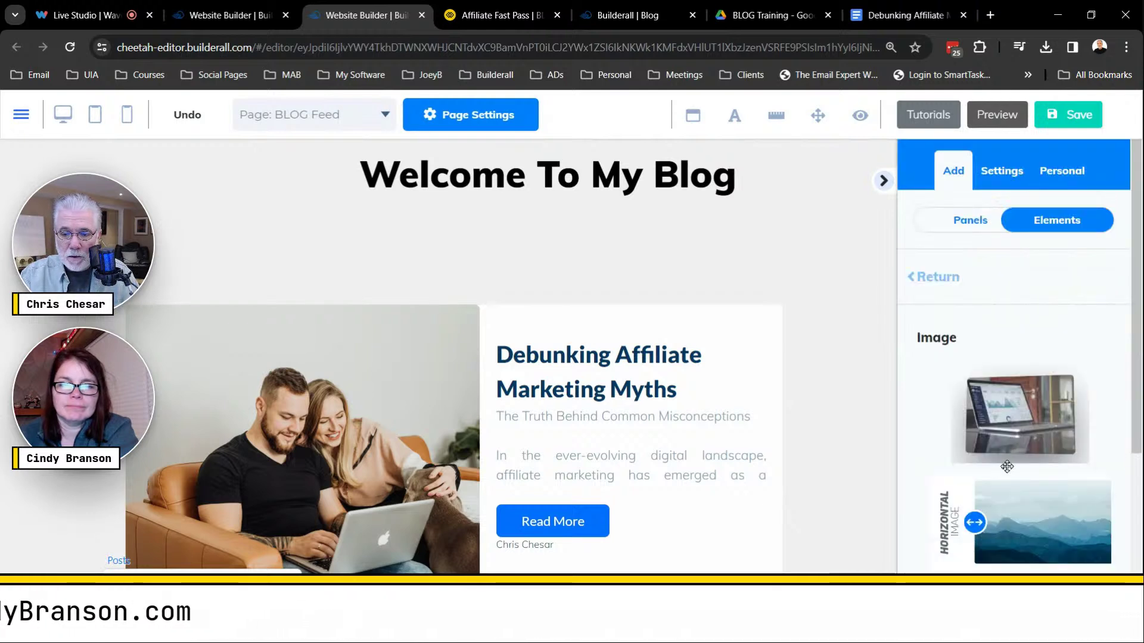
left_click_drag(521, 327, 320, 244)
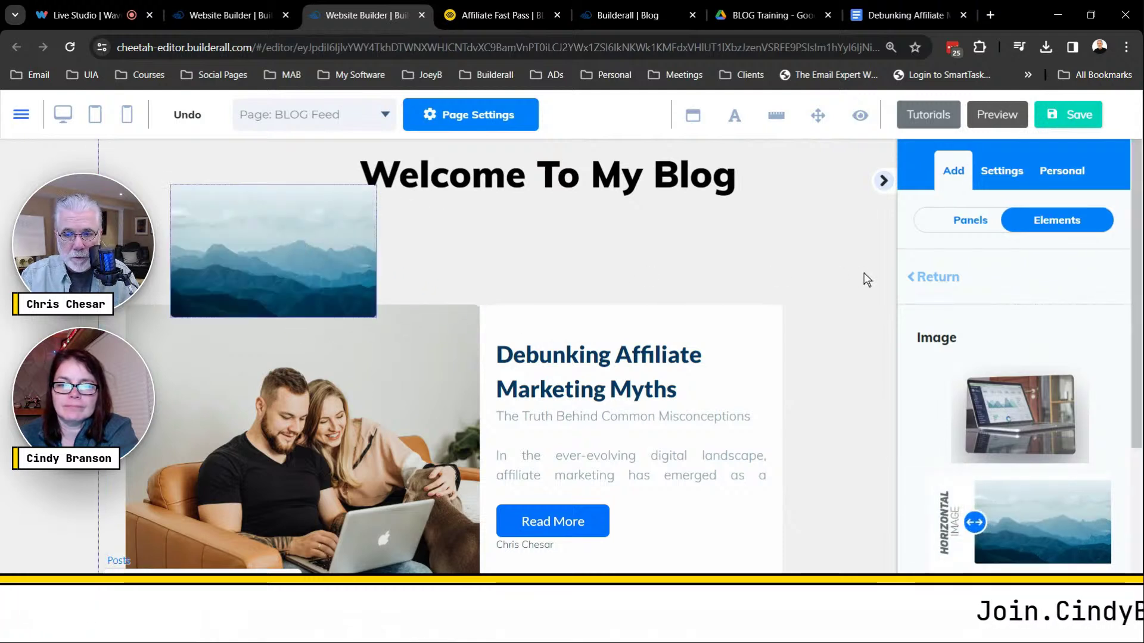
left_click(1023, 278)
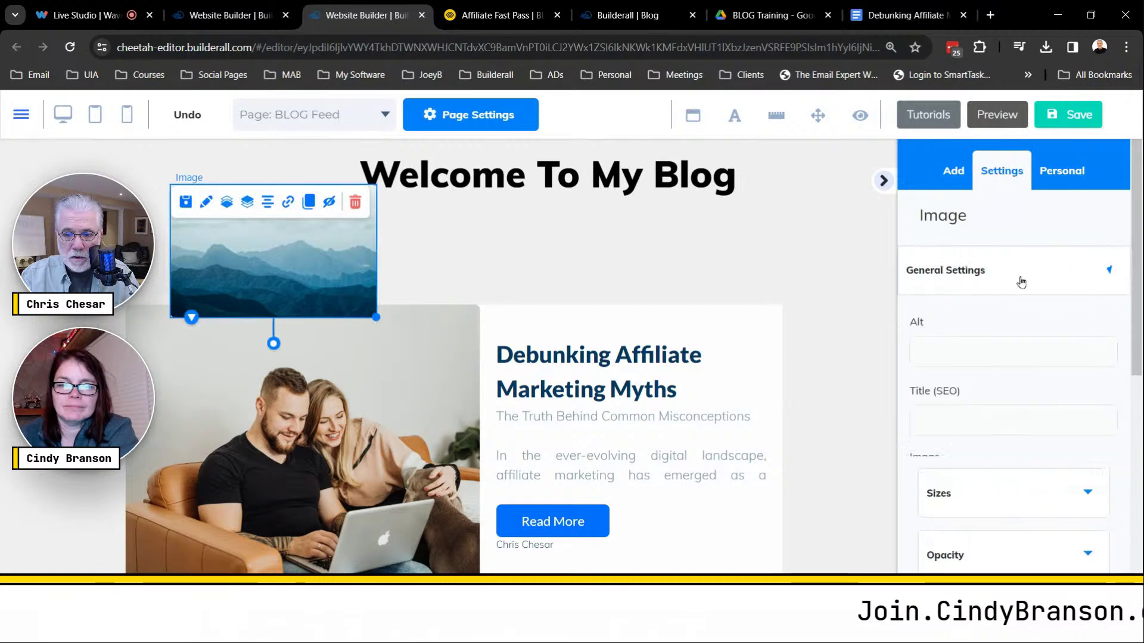
scroll(1013, 520, "down", 3)
scroll(1013, 520, "up", 3)
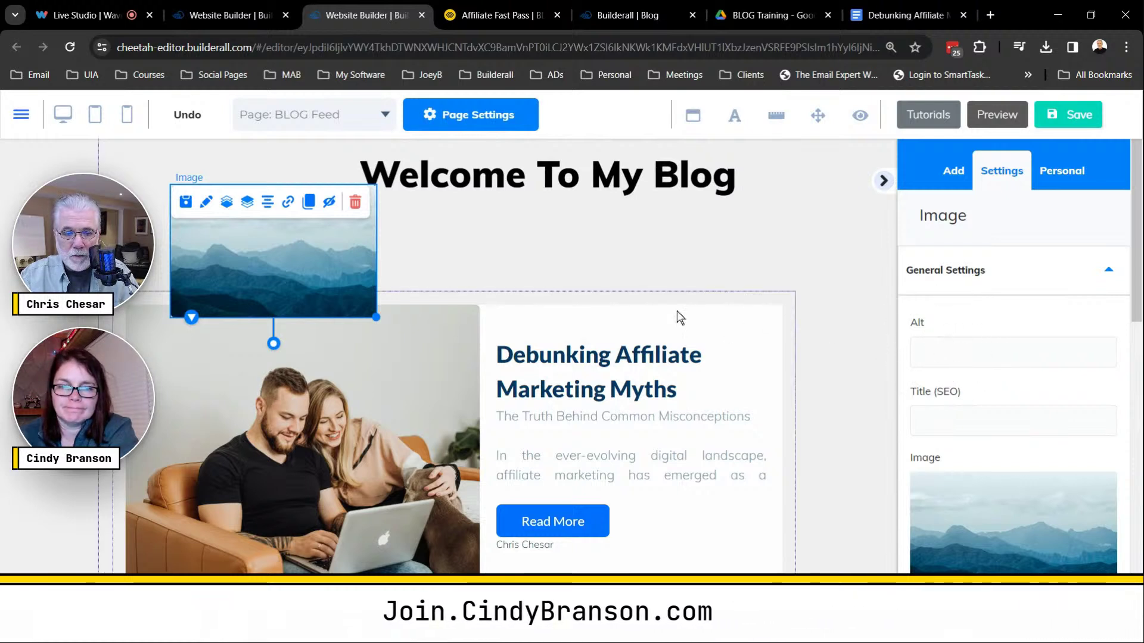
scroll(1022, 476, "down", 3)
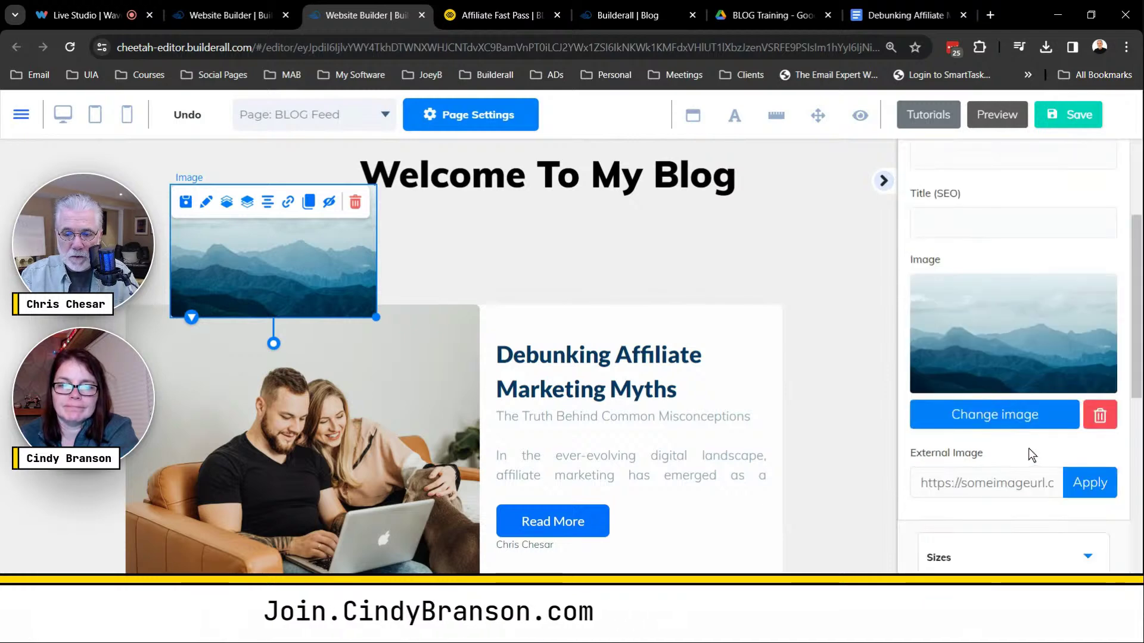
Upload 72 Hour Challenge 33, AD 111 and PRO Members Access images from Downloads.
left_click(989, 425)
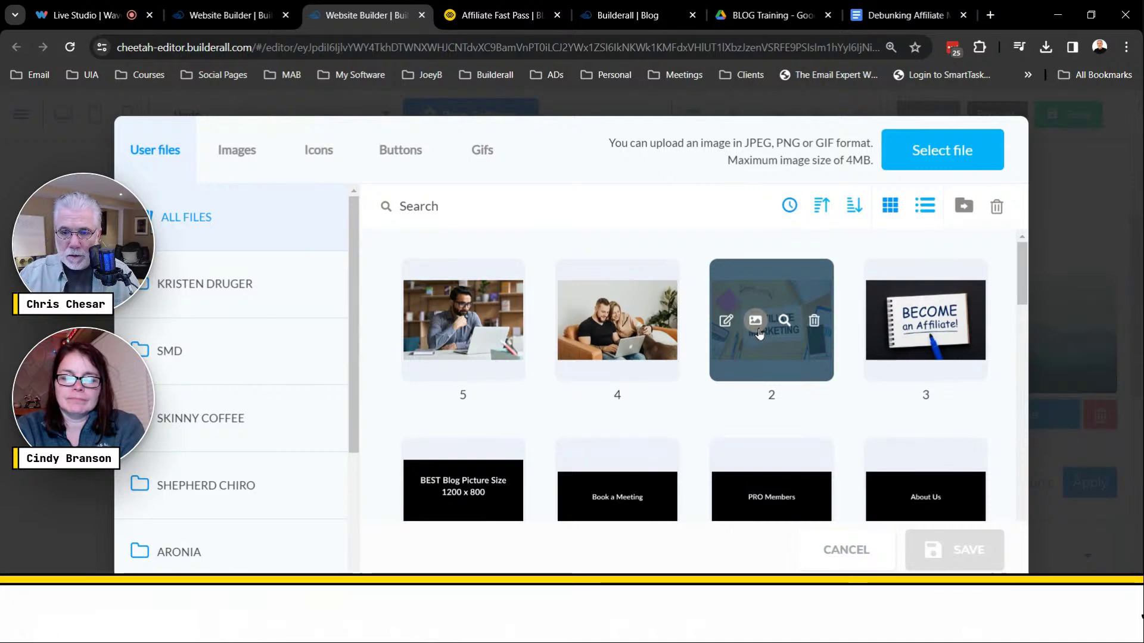
left_click(963, 153)
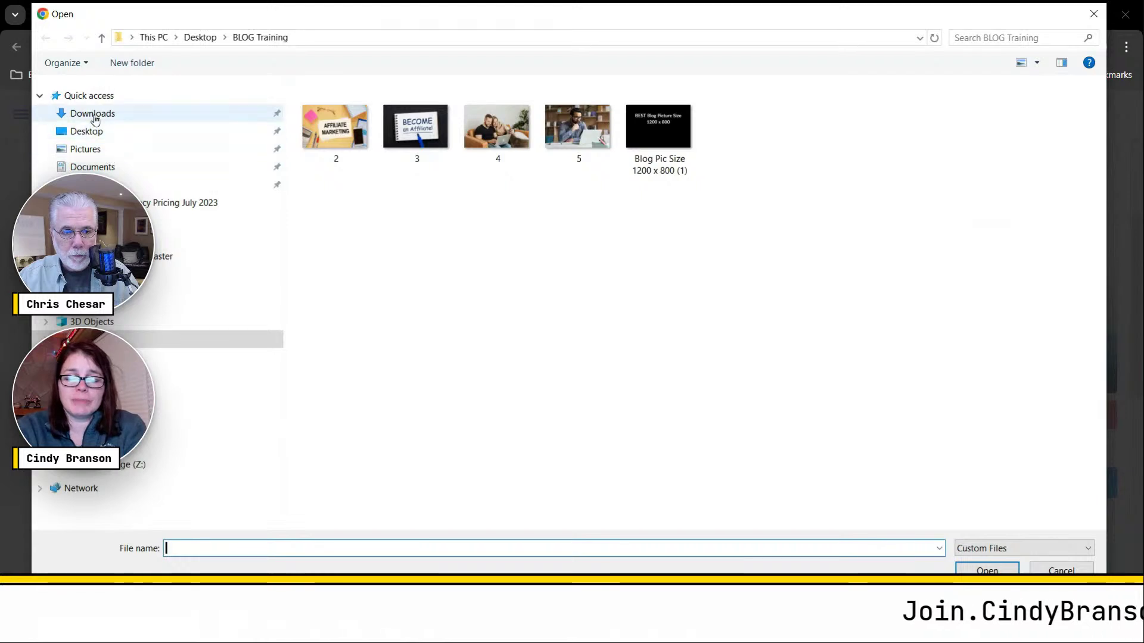
left_click(95, 114)
left_click(455, 184)
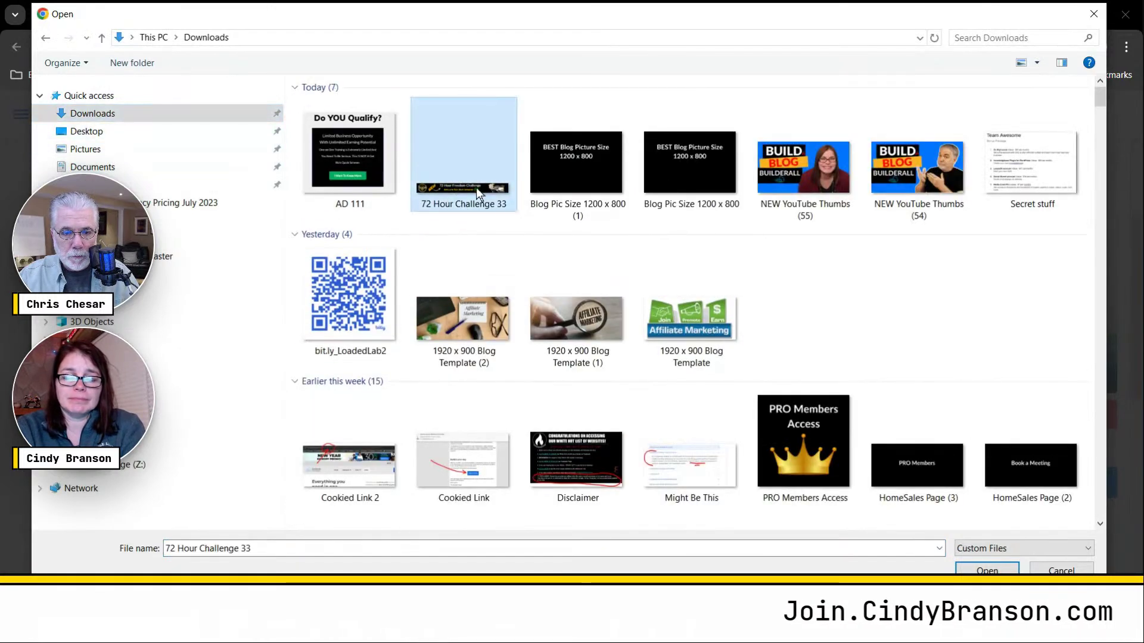
left_click(359, 156, "ctrl")
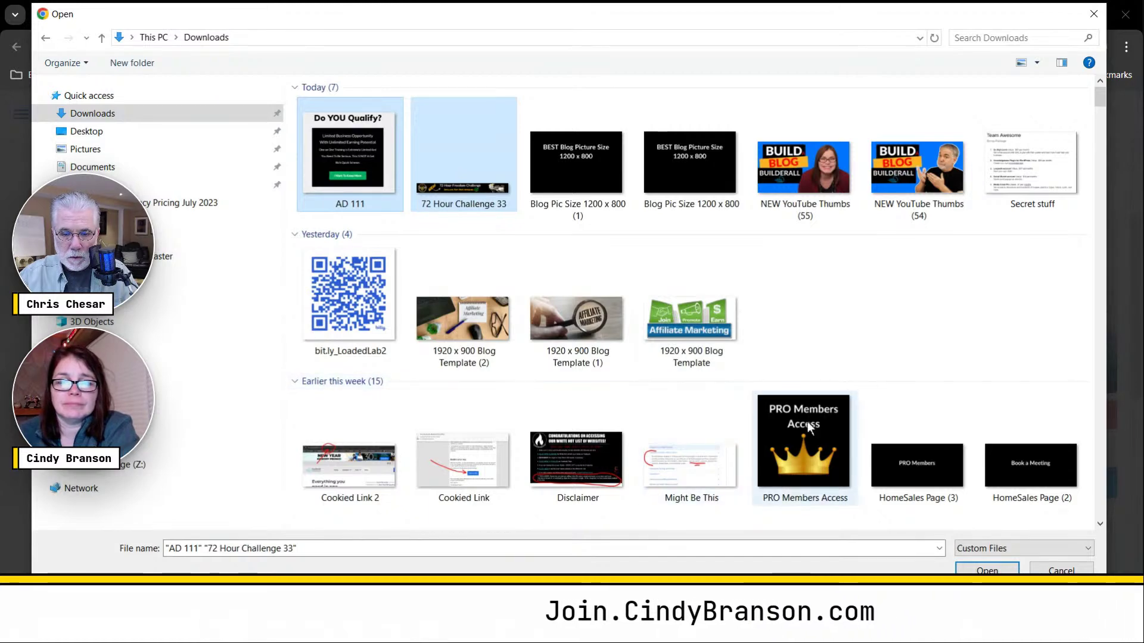
left_click(777, 405, "ctrl")
left_click(1011, 568)
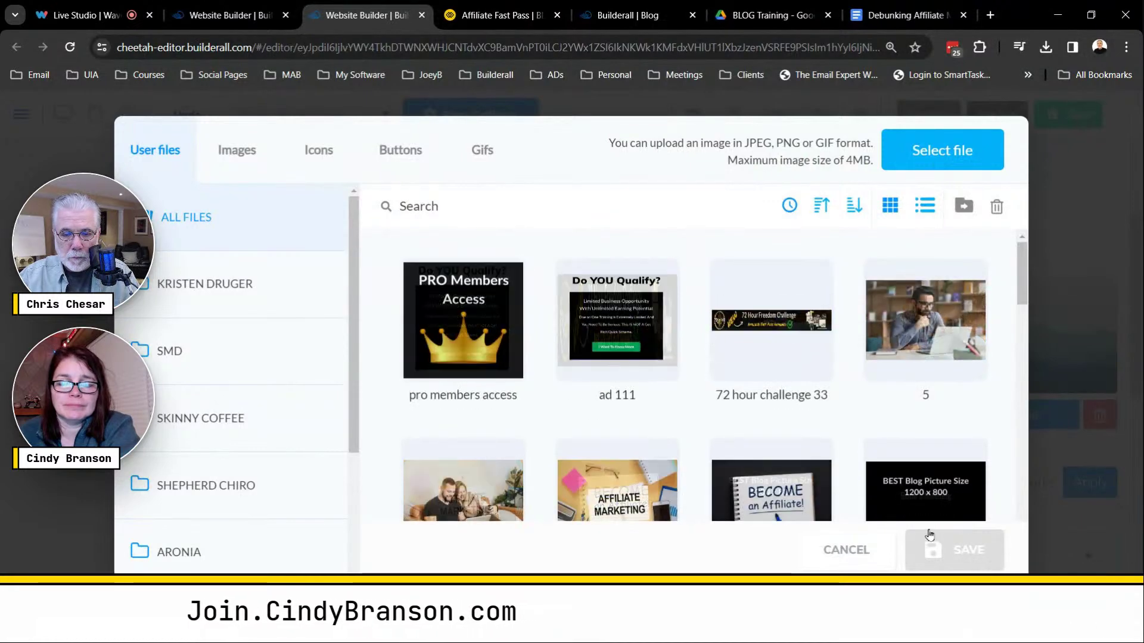
Apply the 72 hour challenge 33 banner to the image and align it under the heading.
left_click(772, 320)
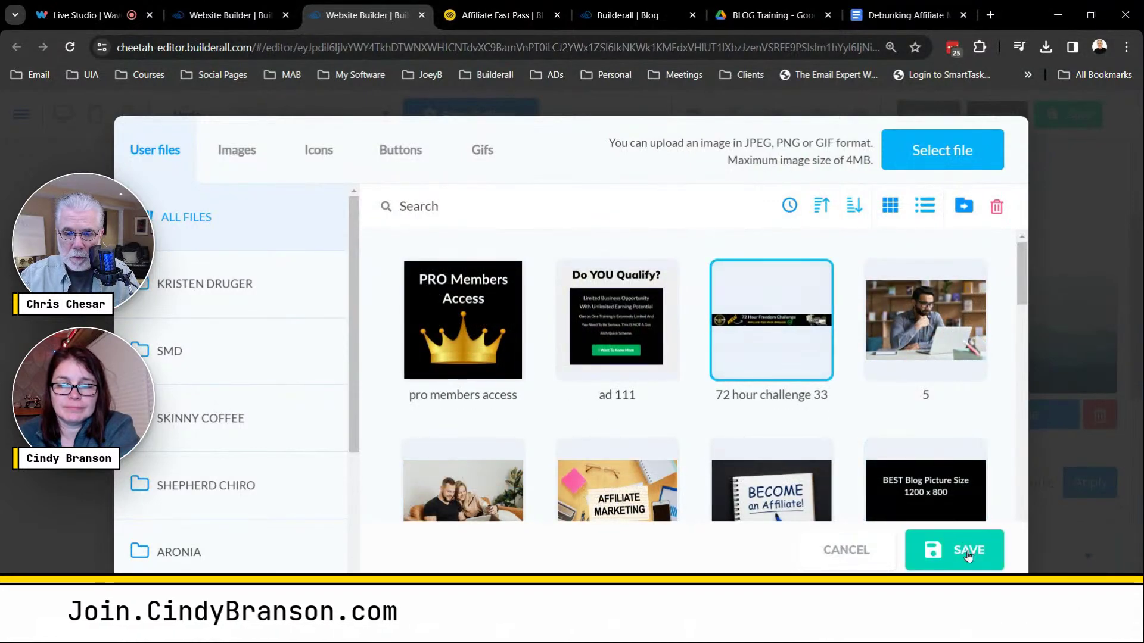
left_click(959, 548)
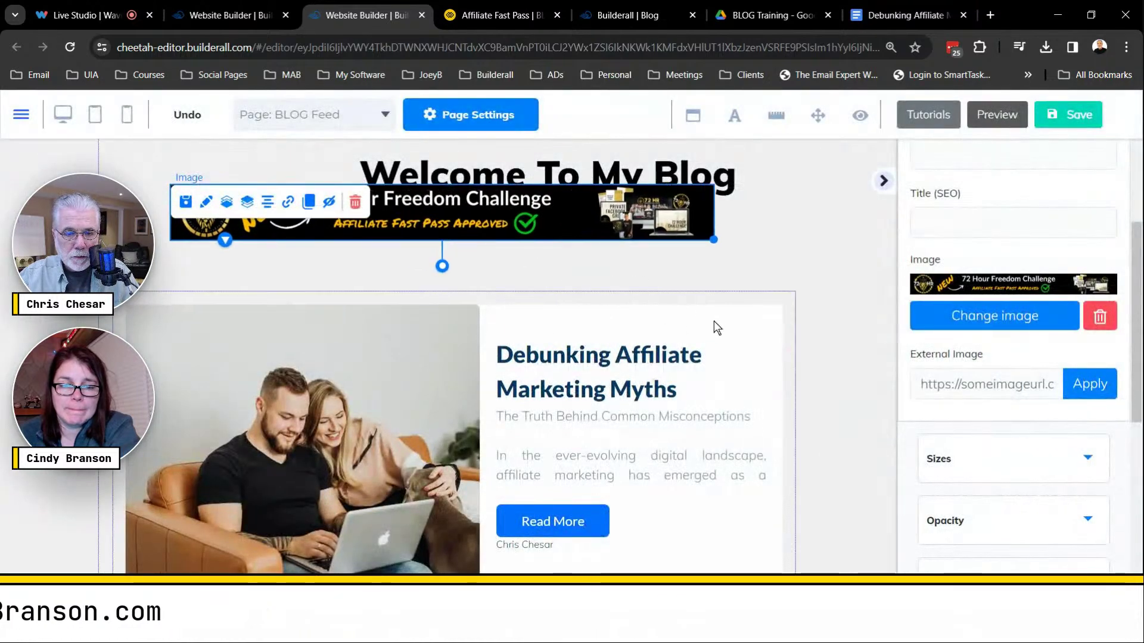
left_click(565, 266)
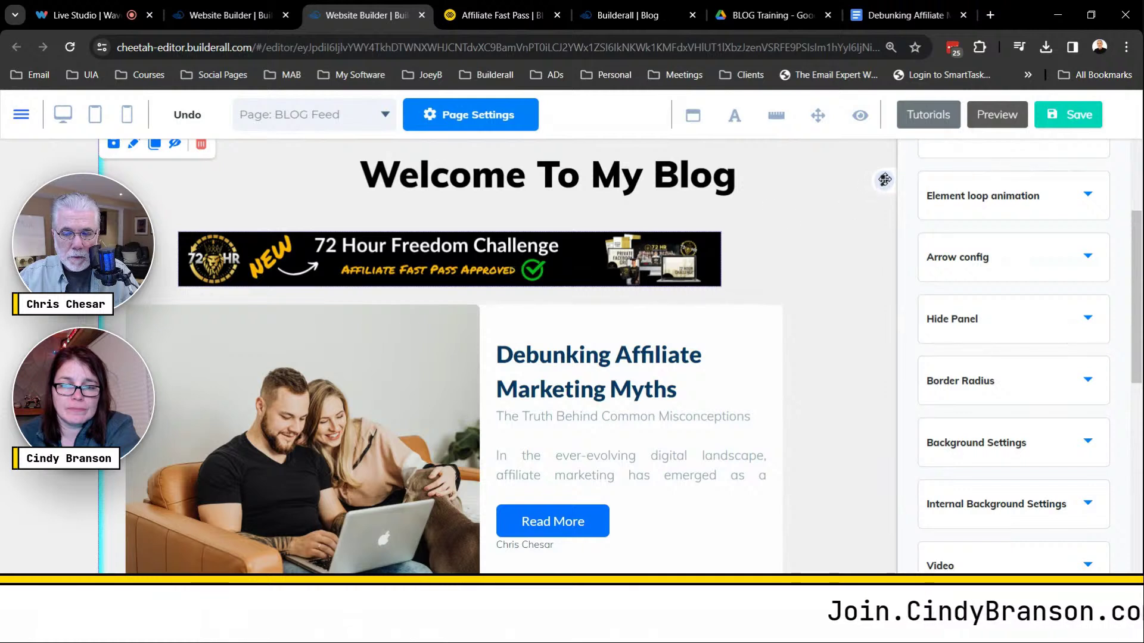
left_click(884, 179)
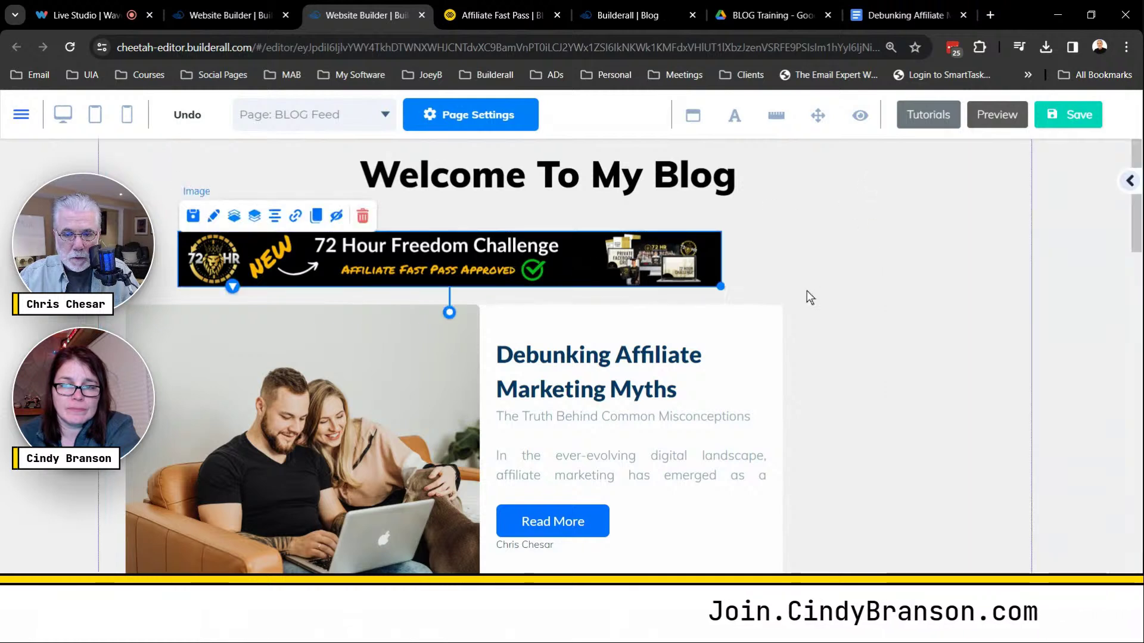
left_click_drag(598, 266, 592, 265)
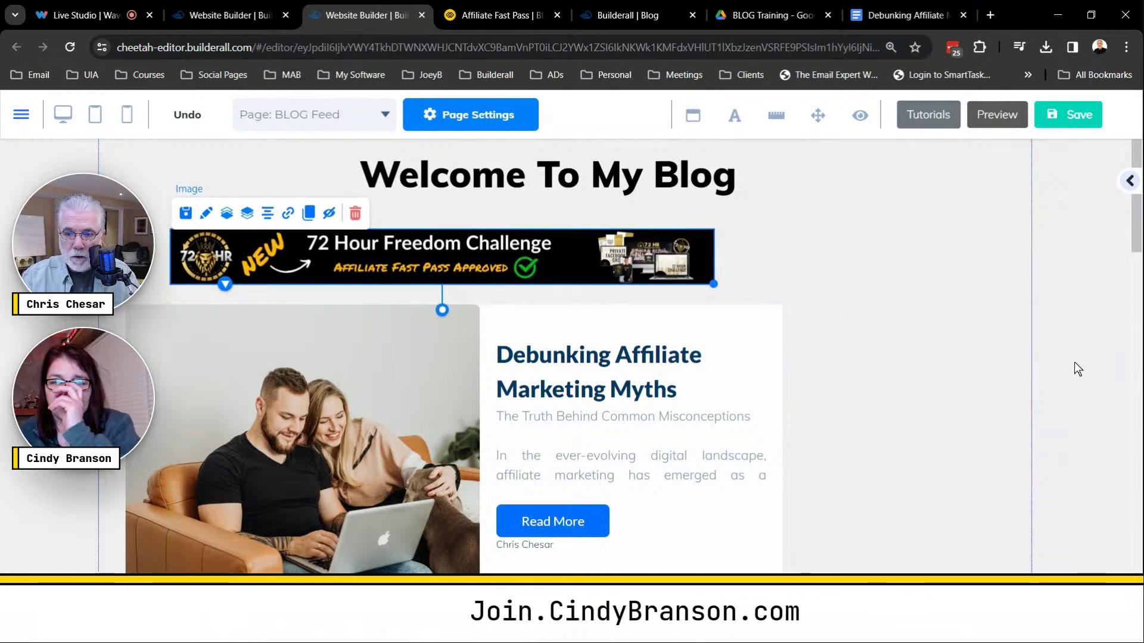
Go back to the full element list and open the Blog General elements.
left_click(1131, 182)
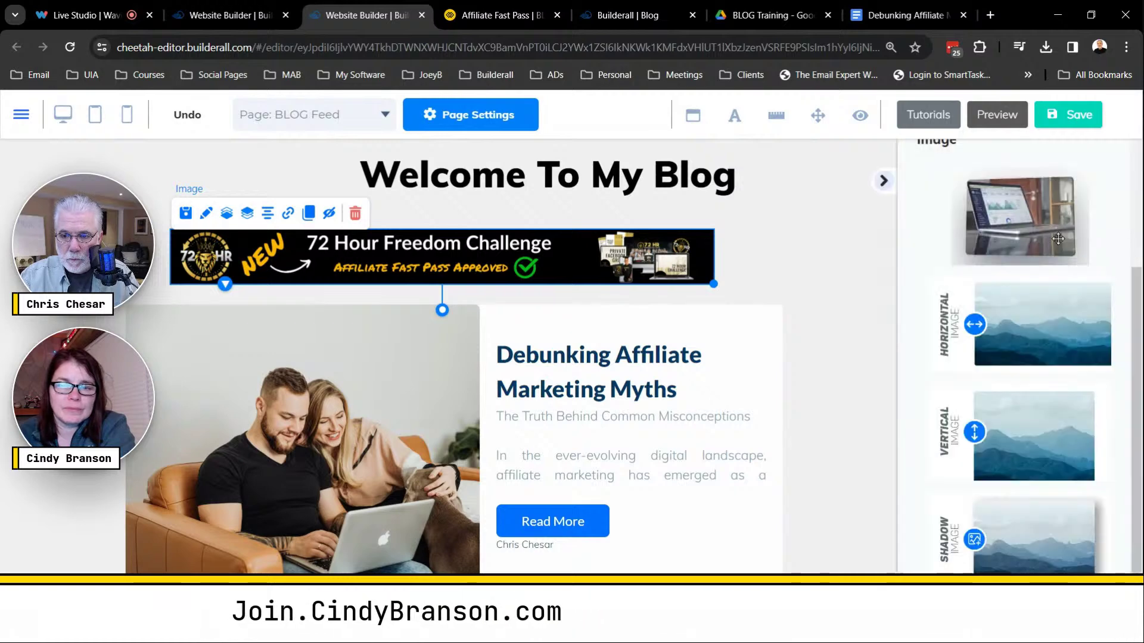
scroll(1067, 263, "up", 3)
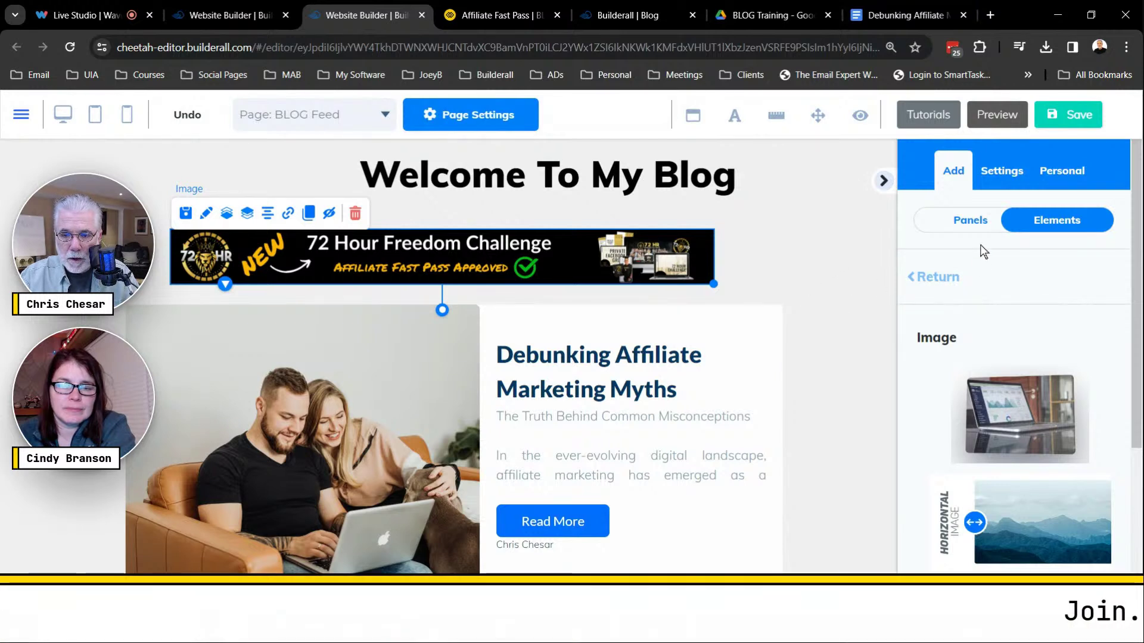
left_click(937, 278)
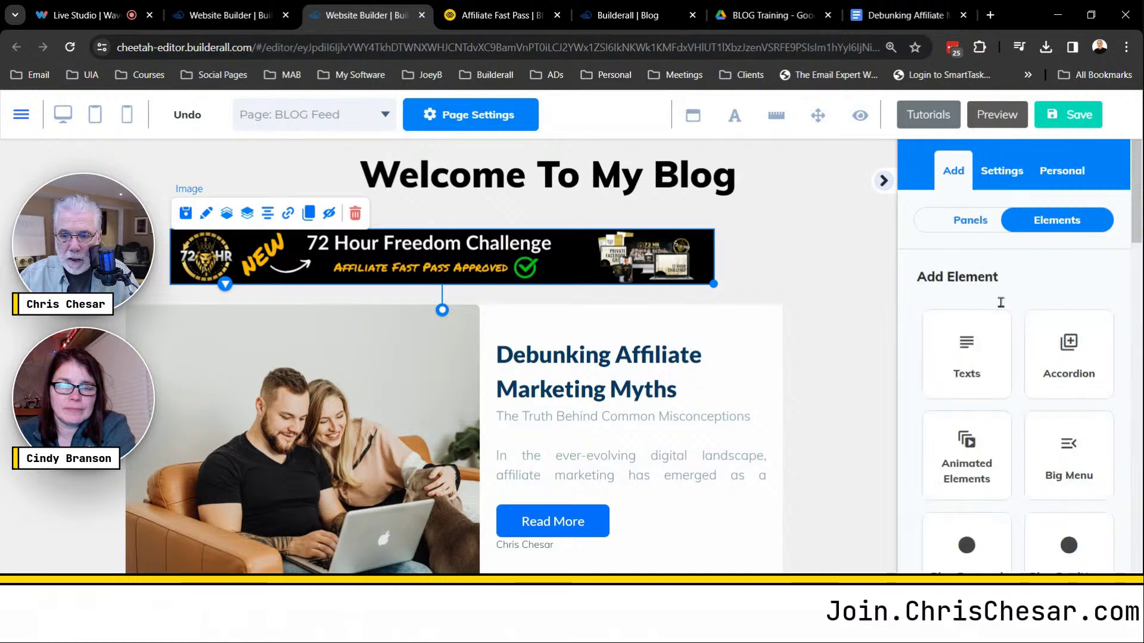
scroll(1043, 334, "down", 3)
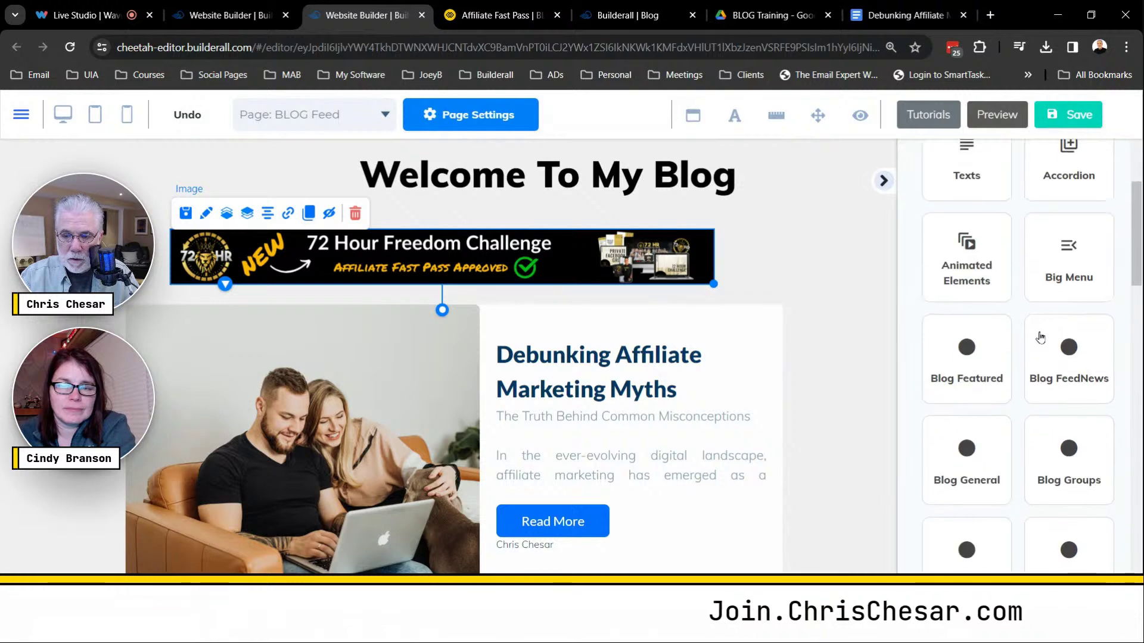
scroll(1052, 324, "down", 3)
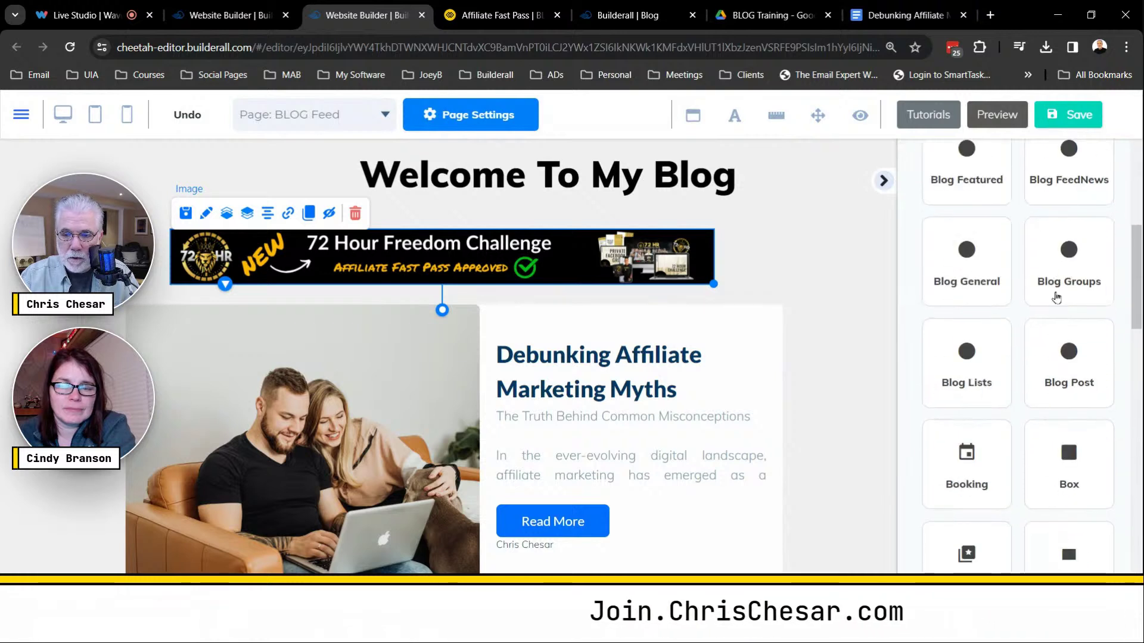
left_click(973, 271)
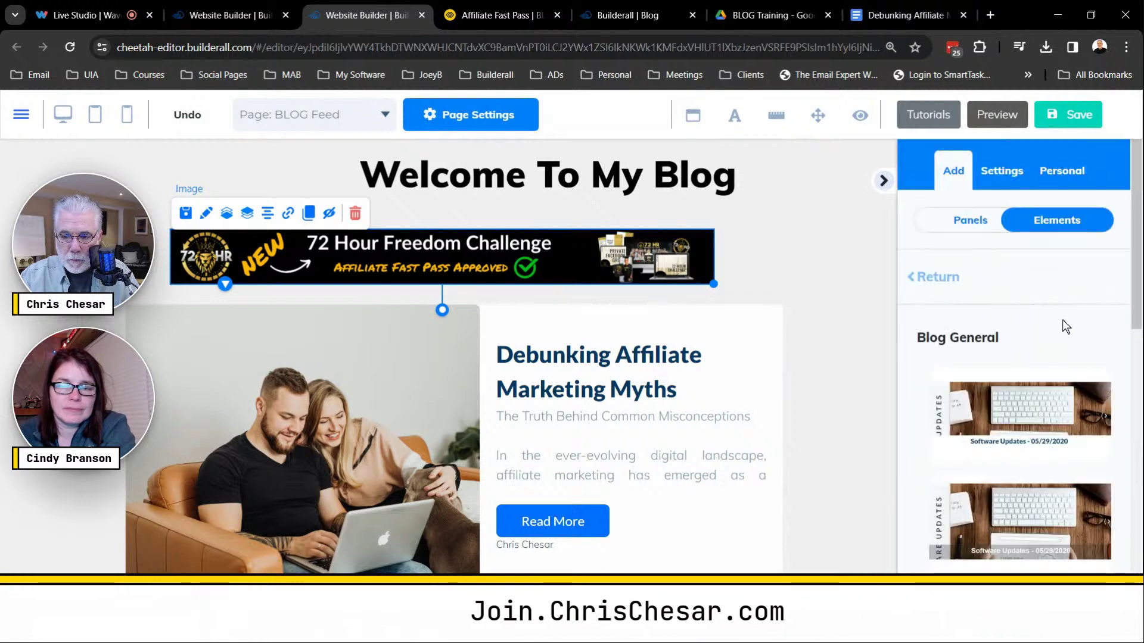
left_click_drag(1125, 315, 1141, 526)
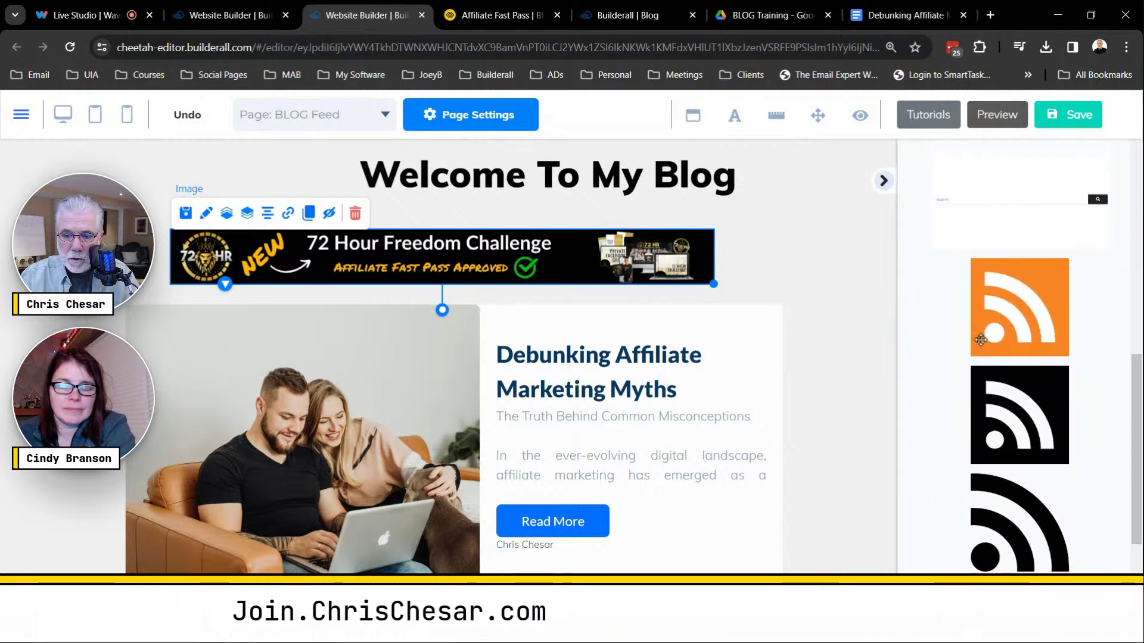
left_click_drag(1140, 446, 1141, 358)
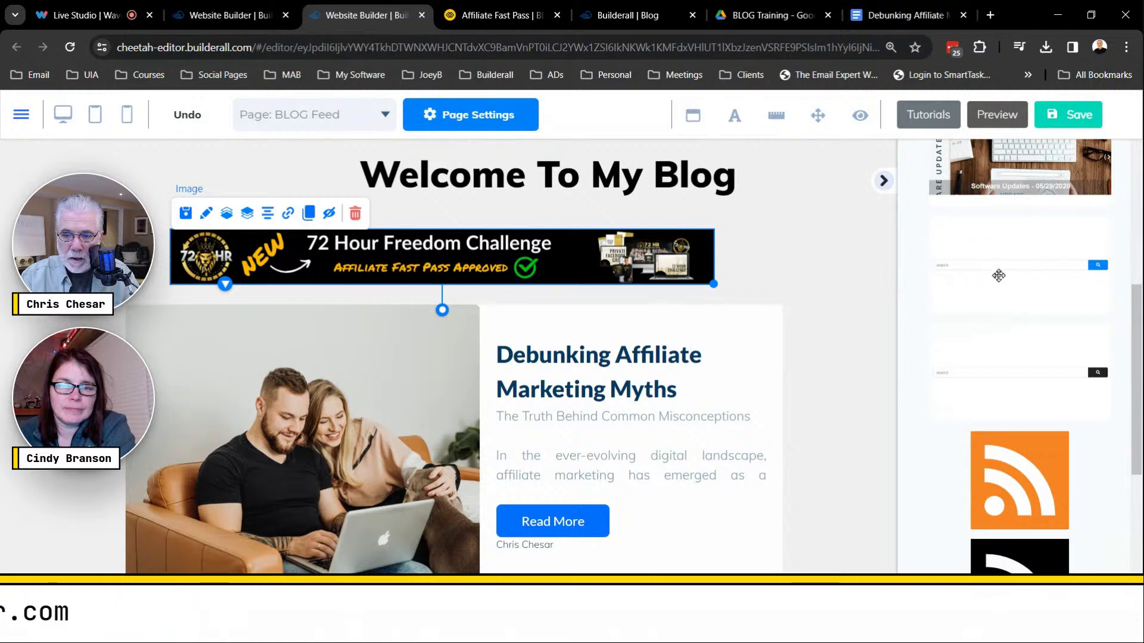
Place a blog search bar beside the banner and widen it to the right.
left_click_drag(955, 271, 801, 267)
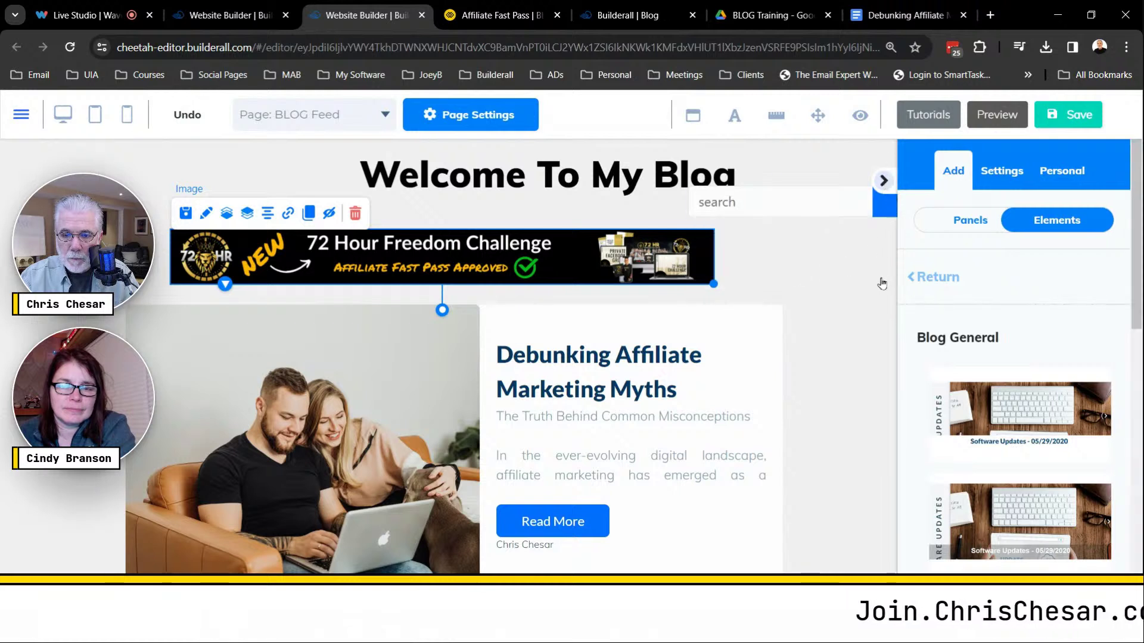
left_click_drag(802, 205, 850, 251)
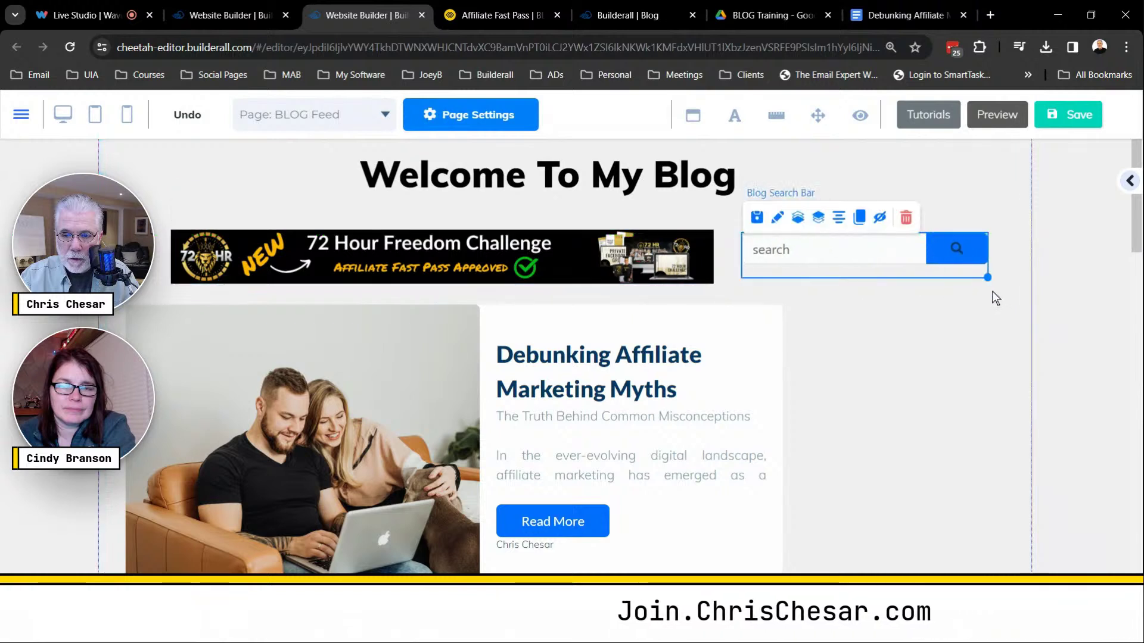
left_click_drag(987, 279, 1018, 279)
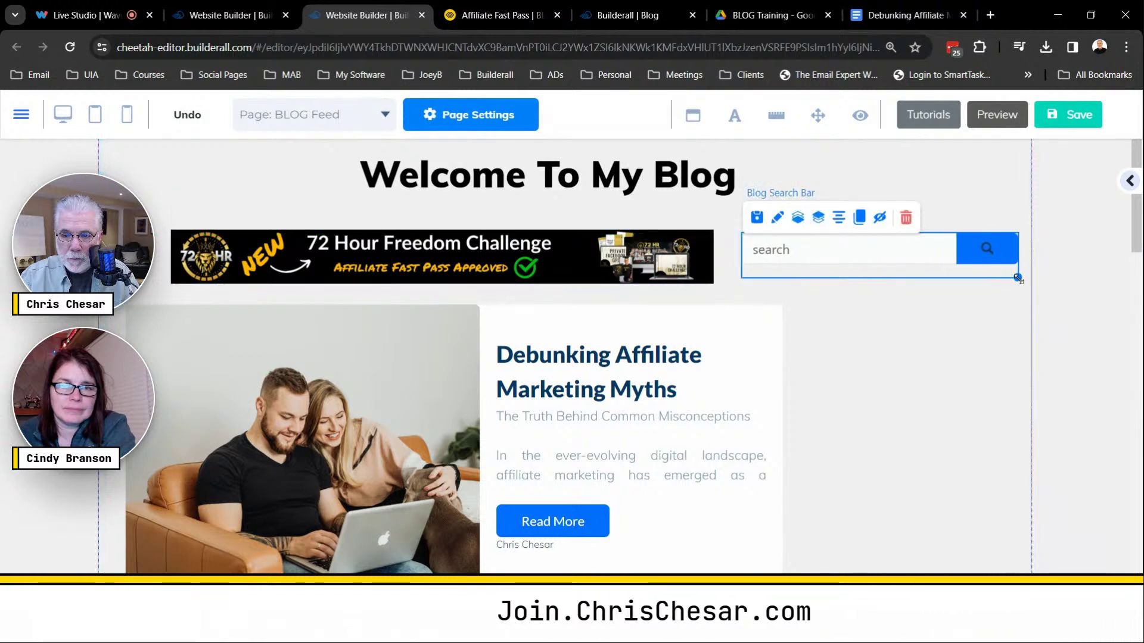
Preview the Blog Groups layout options in the element list.
left_click(1131, 182)
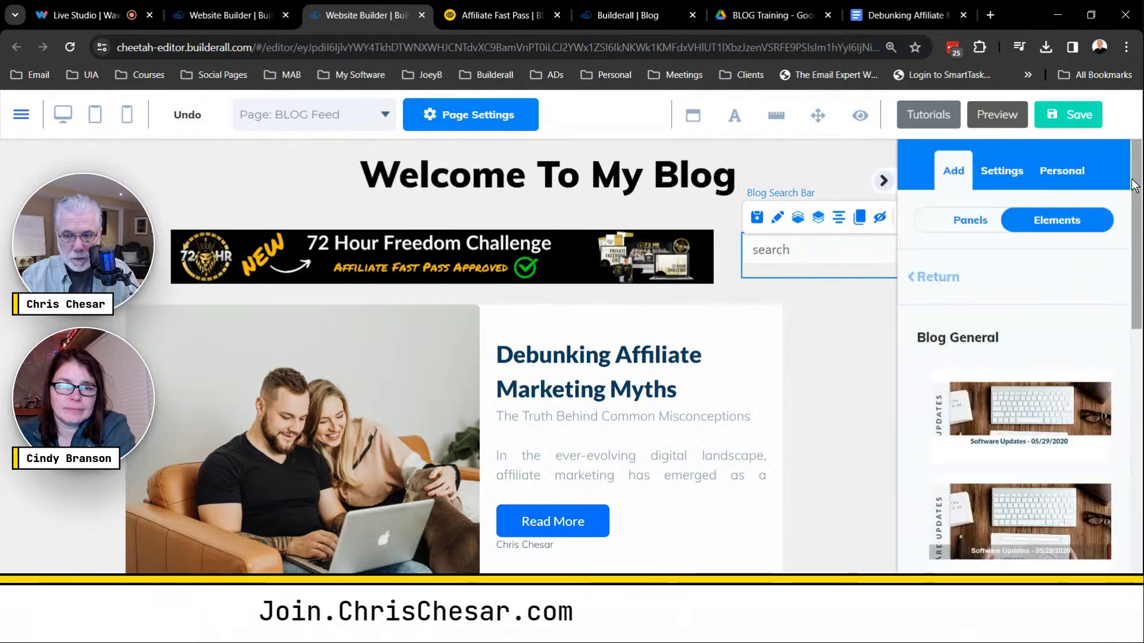
left_click(956, 281)
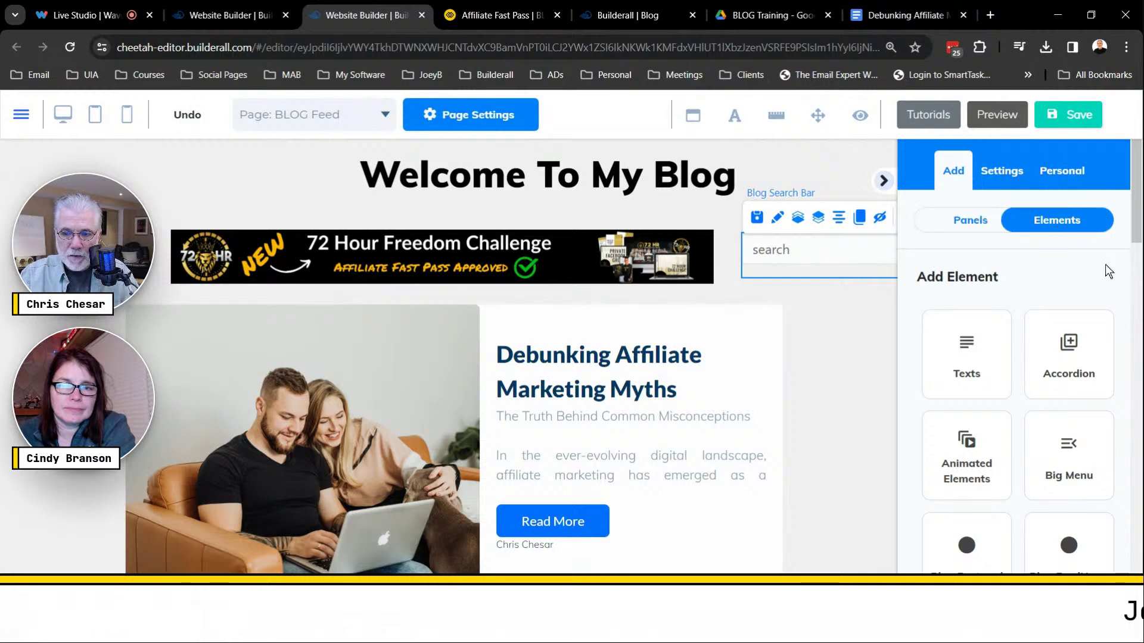
scroll(1090, 361, "down", 3)
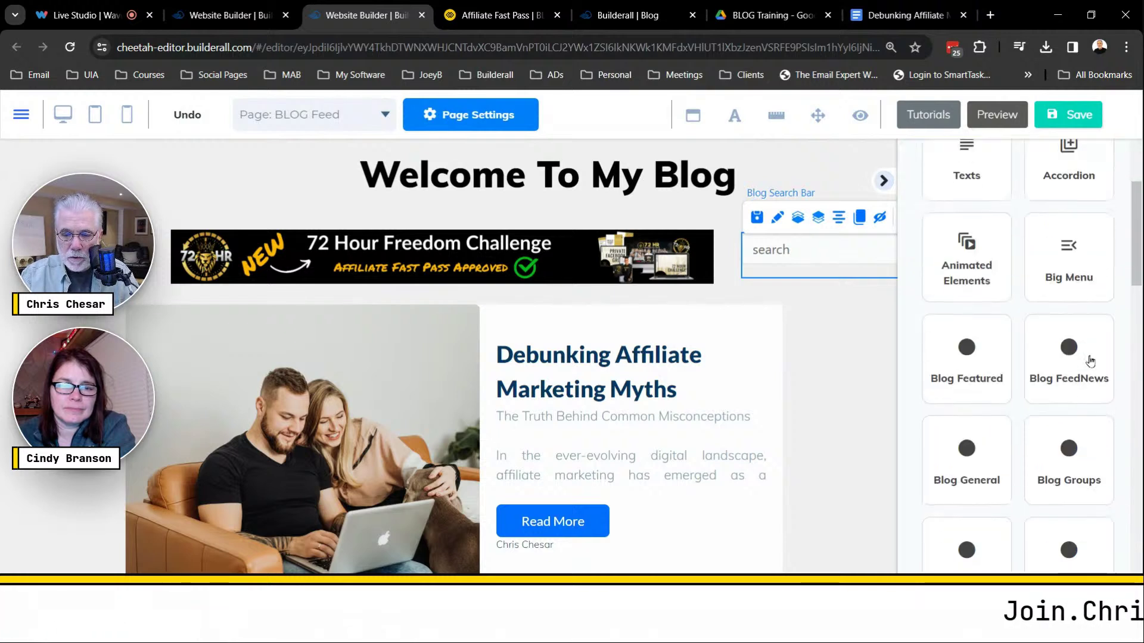
left_click(1072, 461)
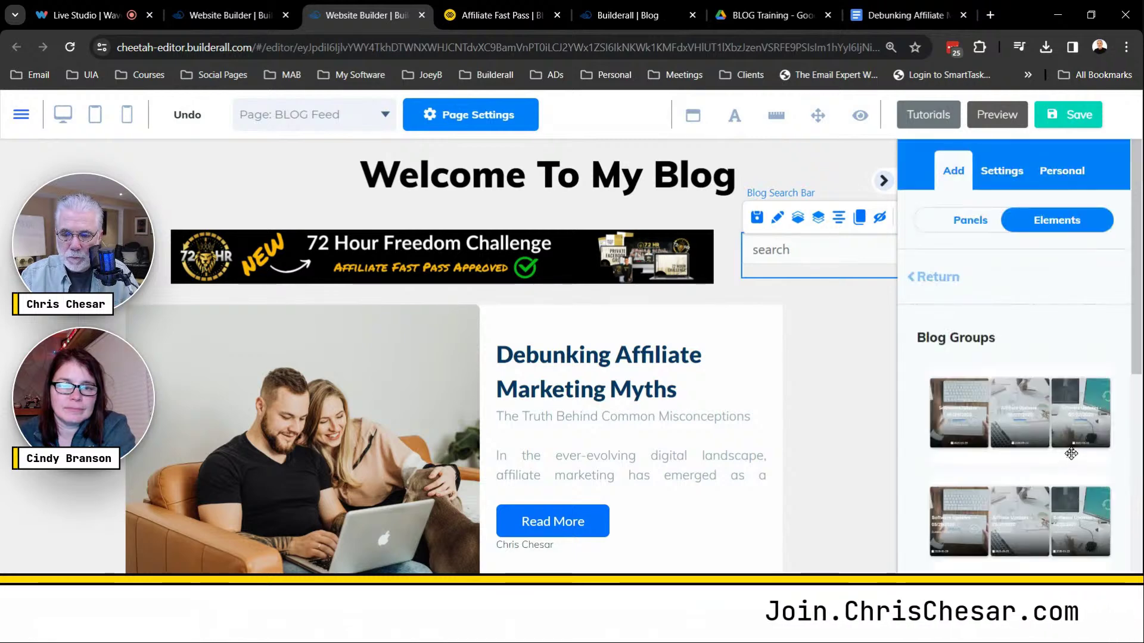
scroll(1074, 448, "down", 5)
scroll(1074, 430, "up", 5)
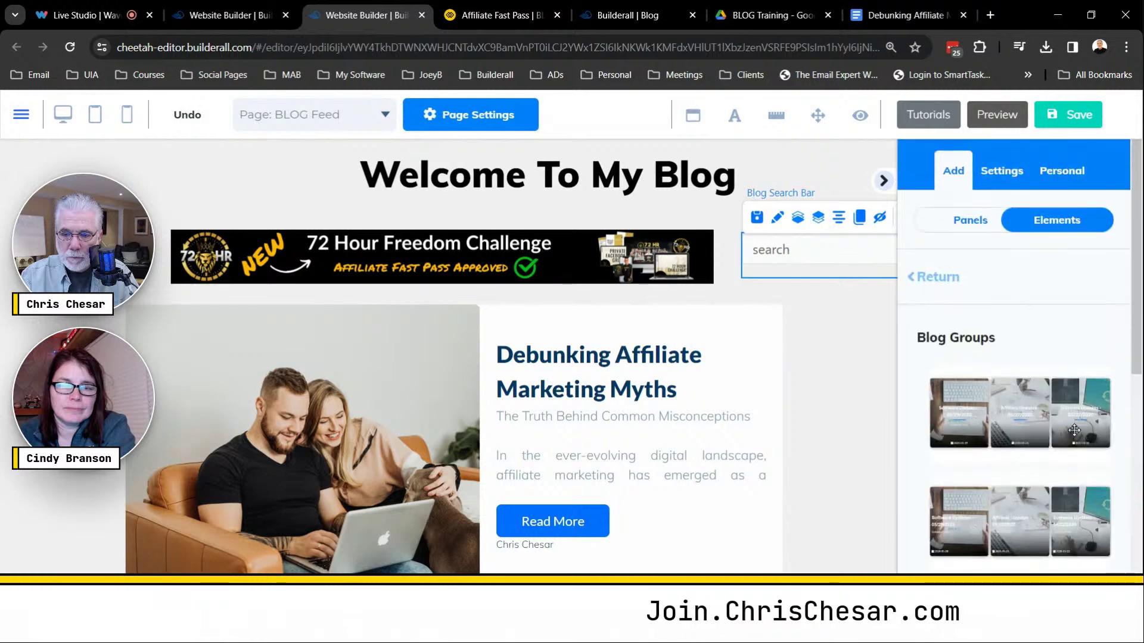
left_click(934, 277)
Drag a Blog Lists layout to the right of the featured post, with zoom reset.
scroll(1084, 415, "down", 3)
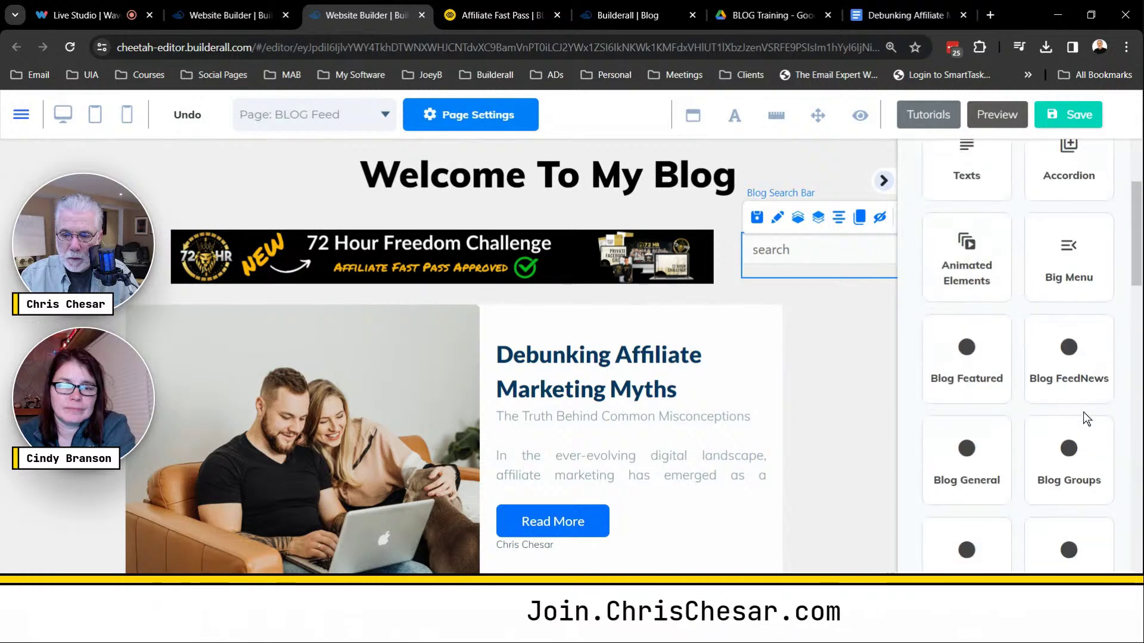
left_click(984, 553)
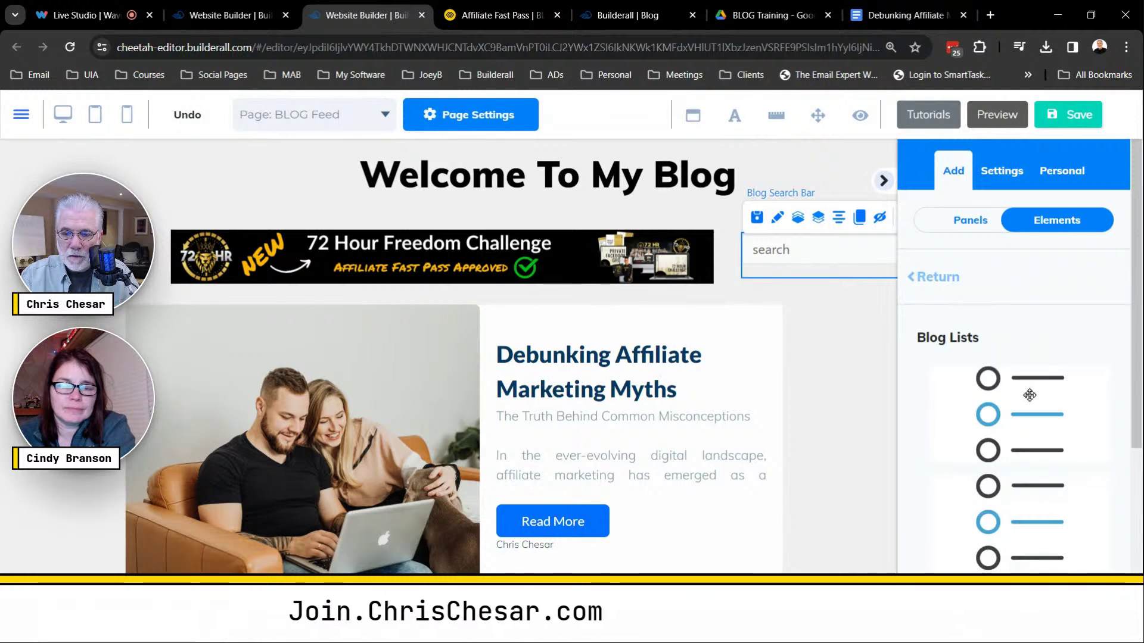
scroll(1041, 318, "down", 3)
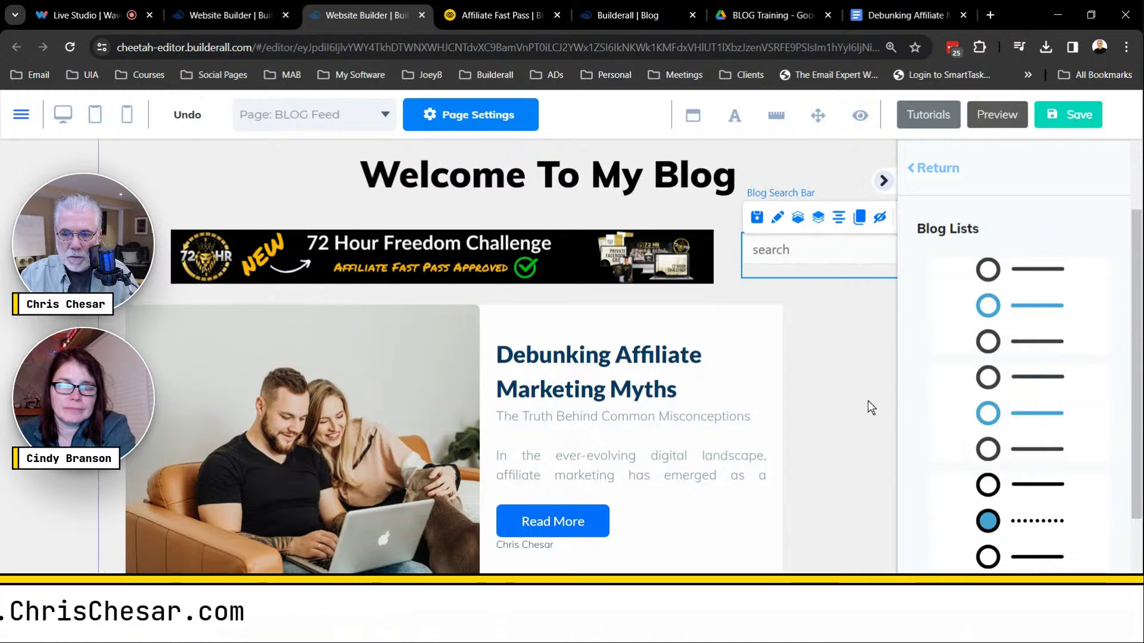
key("ctrl+minus")
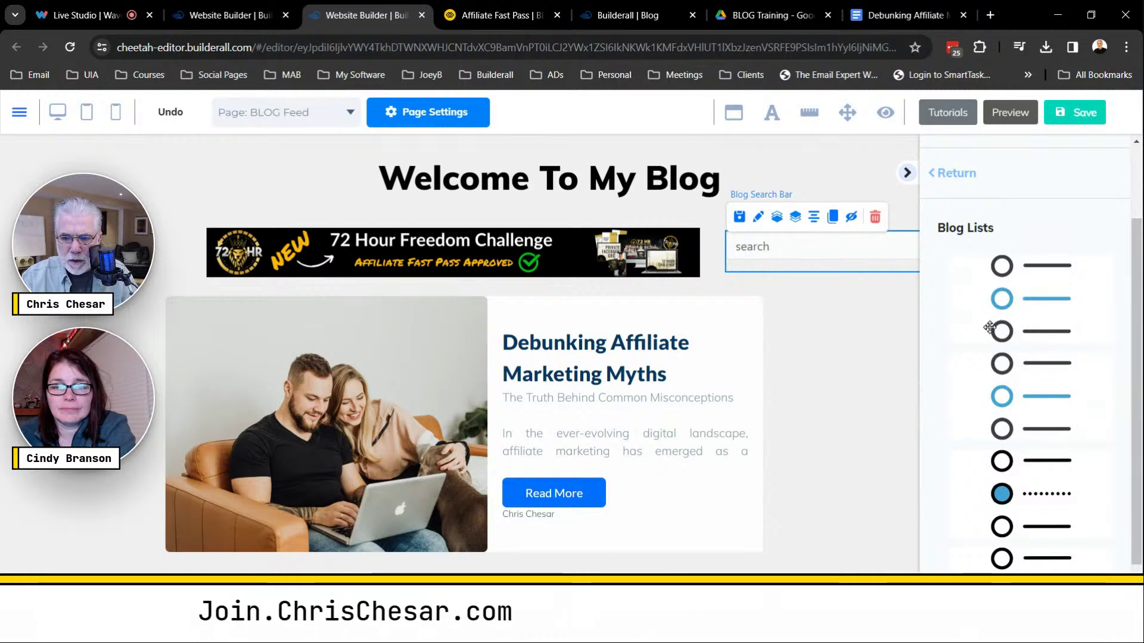
left_click_drag(942, 317, 856, 350)
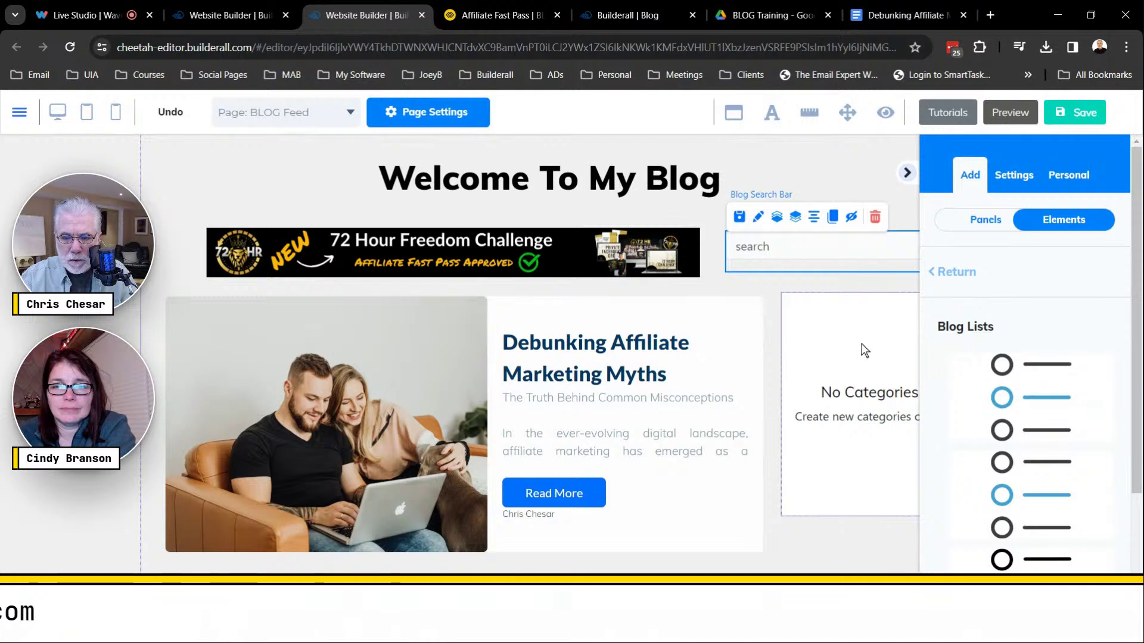
Nudge the categories list slightly left and down beside the featured post.
left_click_drag(861, 348, 852, 447)
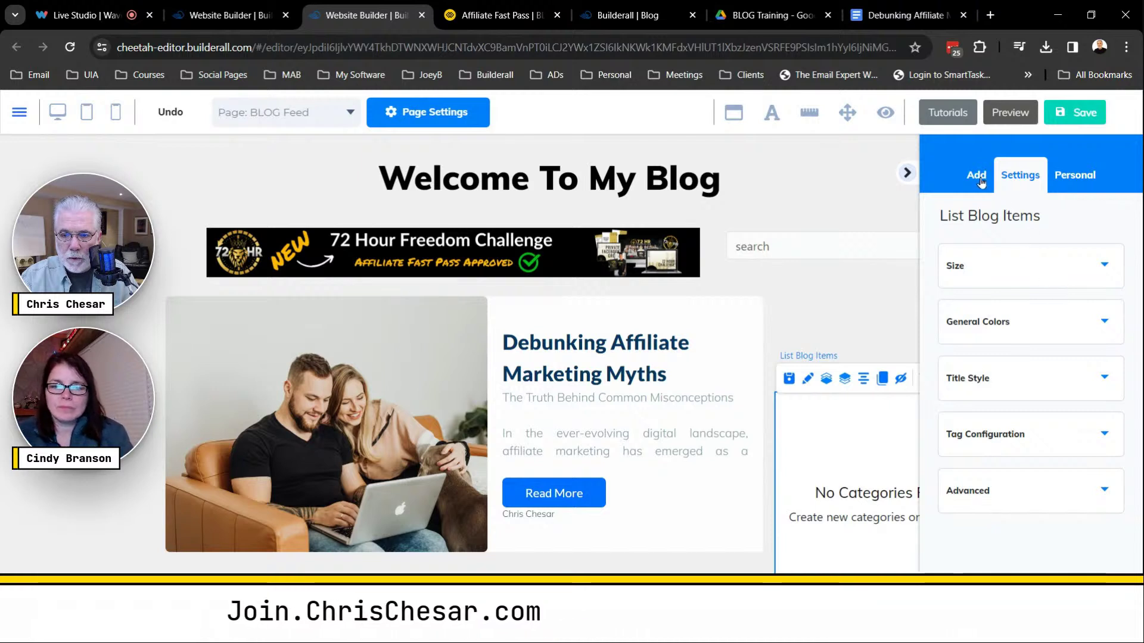
left_click(976, 174)
left_click(1037, 223)
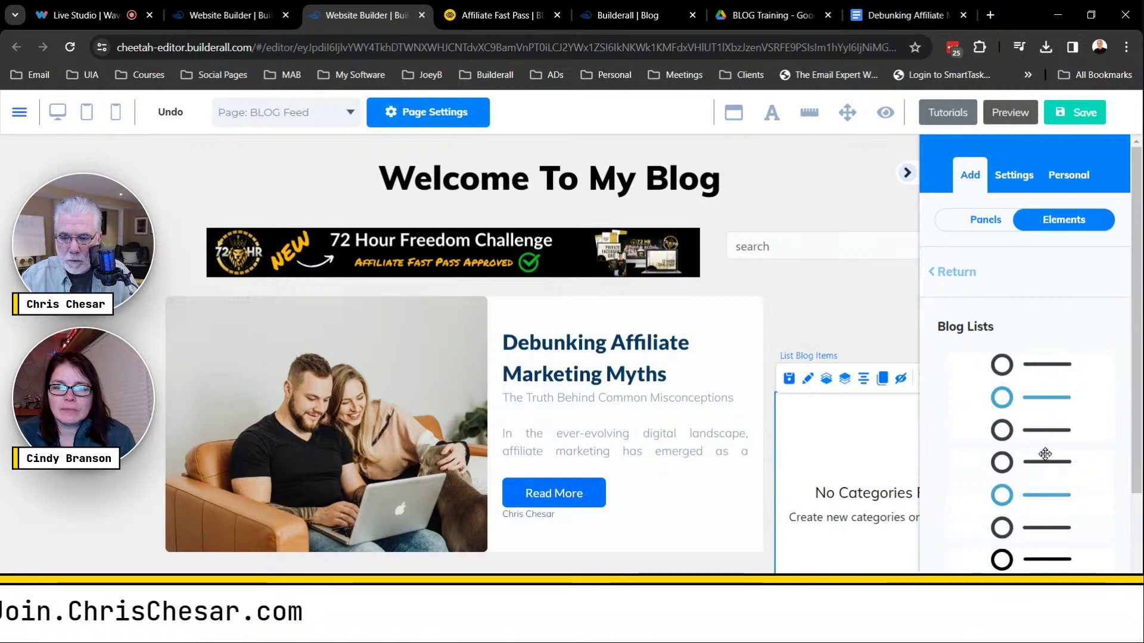
Remove the second blog list dropped onto the page by mistake, confirming the deletion.
left_click_drag(1007, 455, 848, 278)
left_click_drag(910, 306, 911, 310)
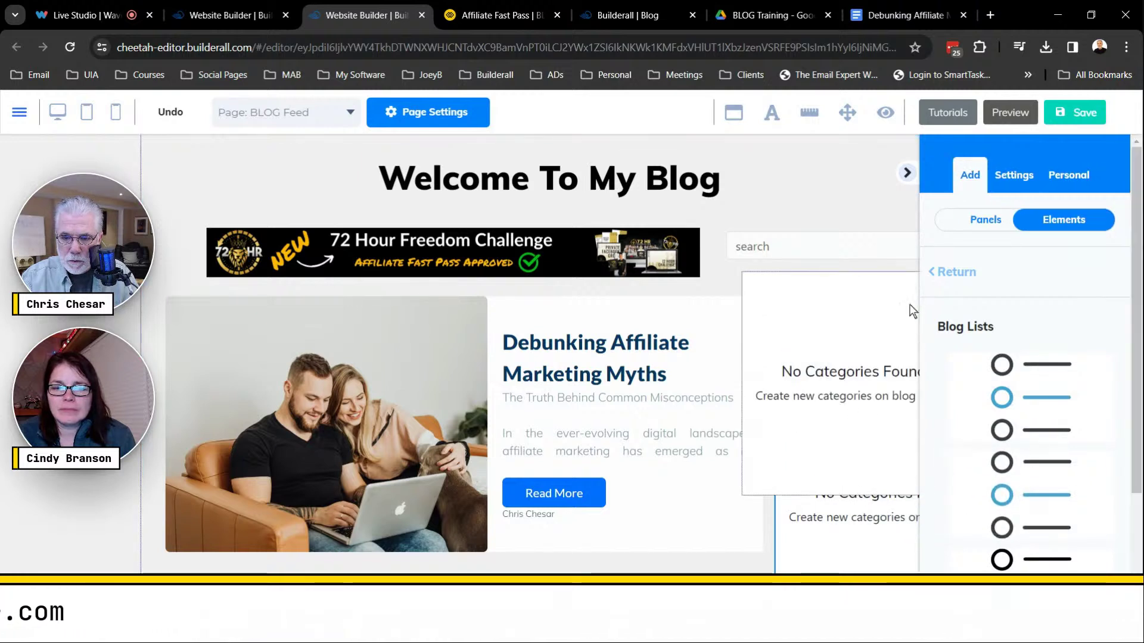
left_click(876, 318)
key("Delete")
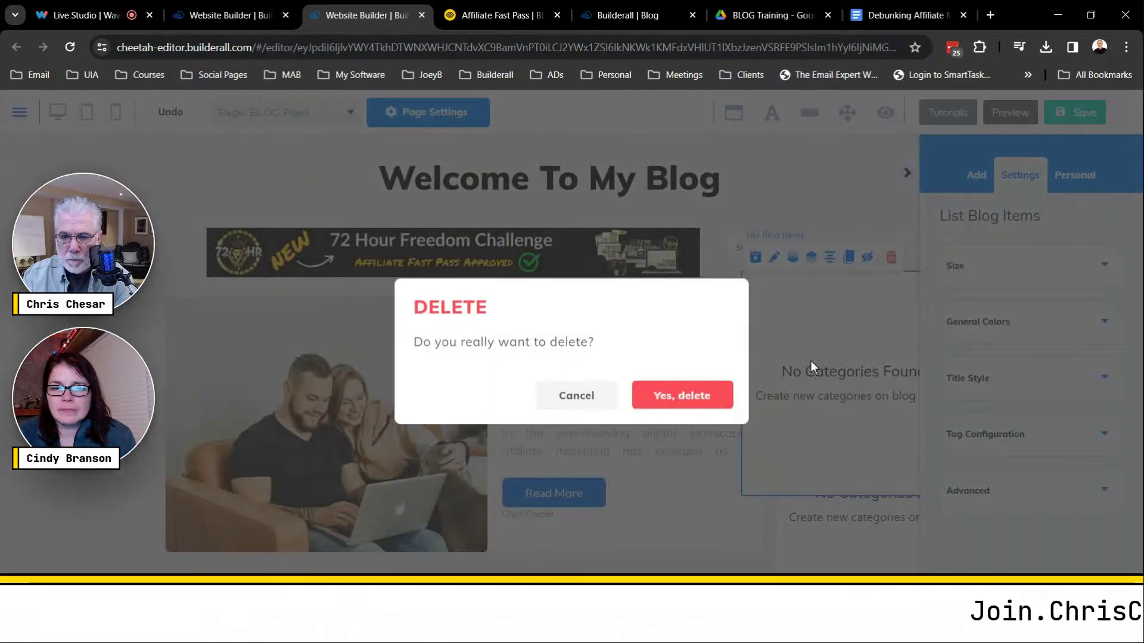
key("Return")
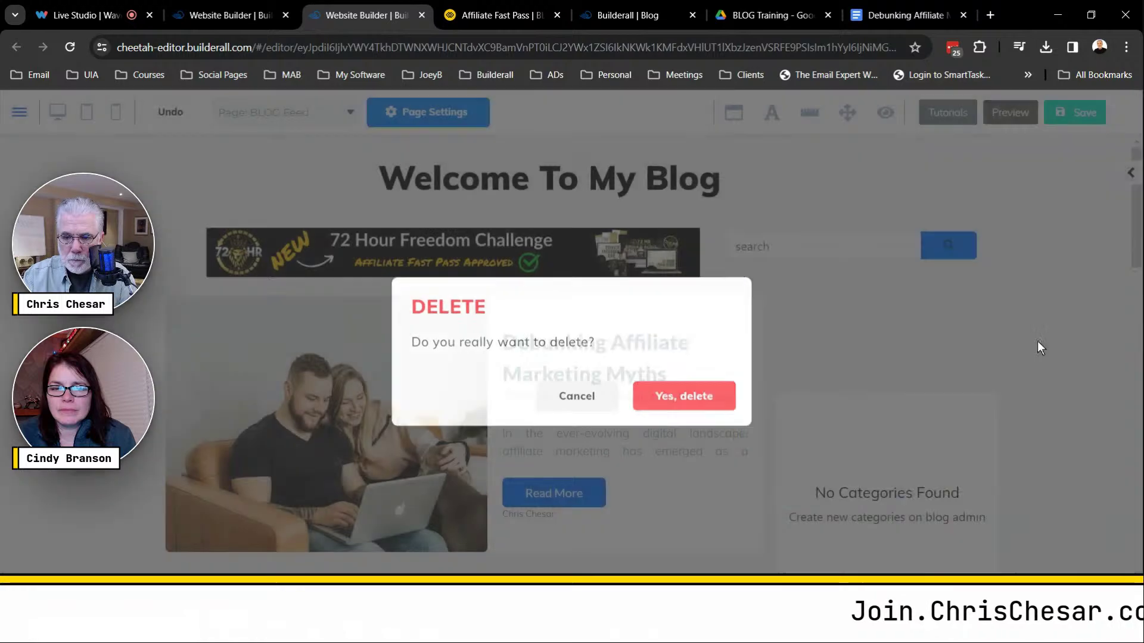
left_click(1130, 173)
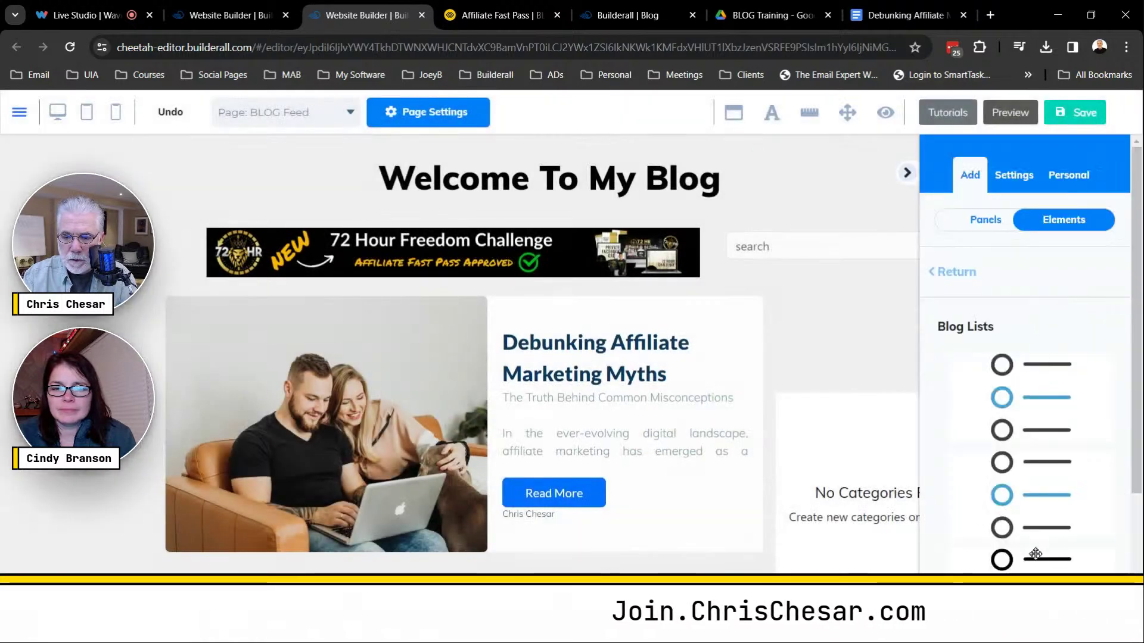
Add an authors list below the search box, then narrow and reposition the categories list.
left_click_drag(846, 418, 829, 314)
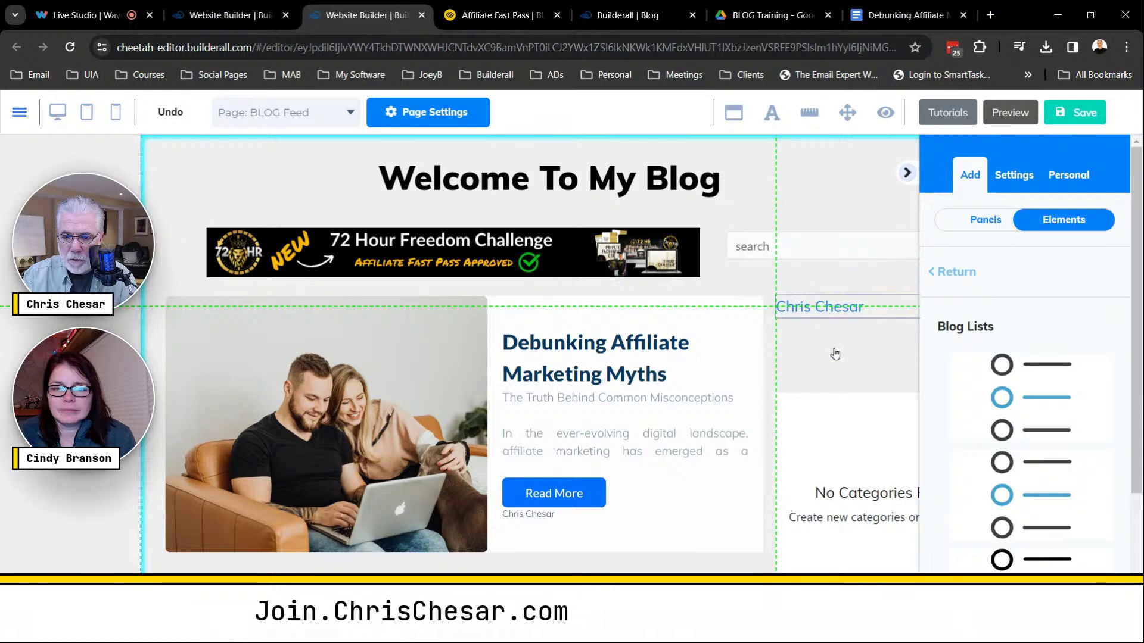
left_click(837, 393)
left_click_drag(835, 373, 908, 174)
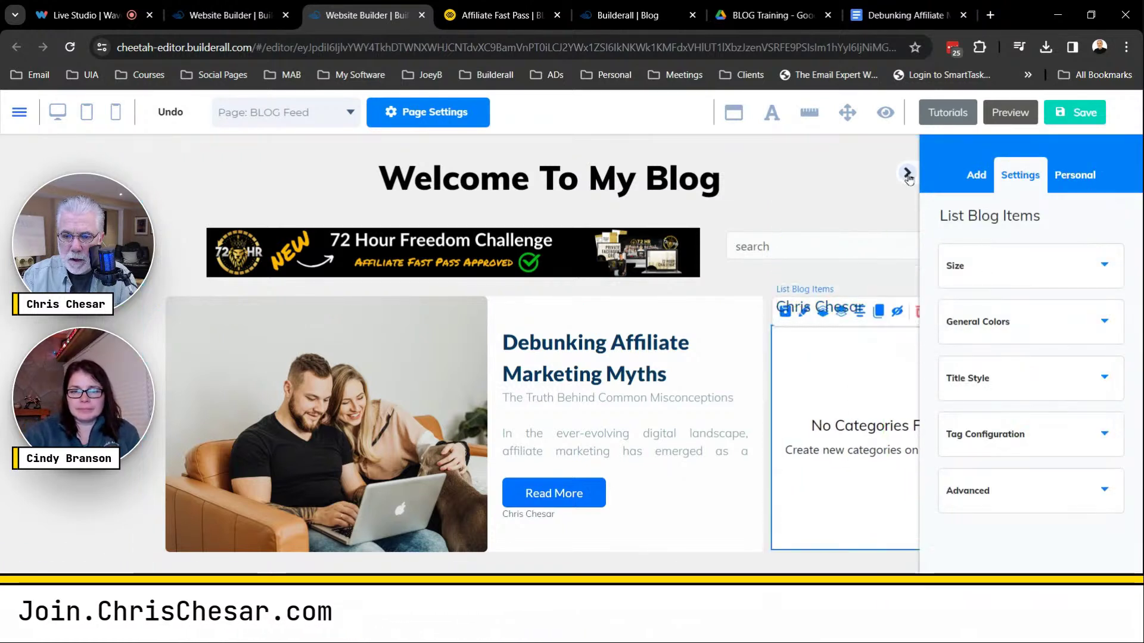
left_click_drag(885, 381, 885, 404)
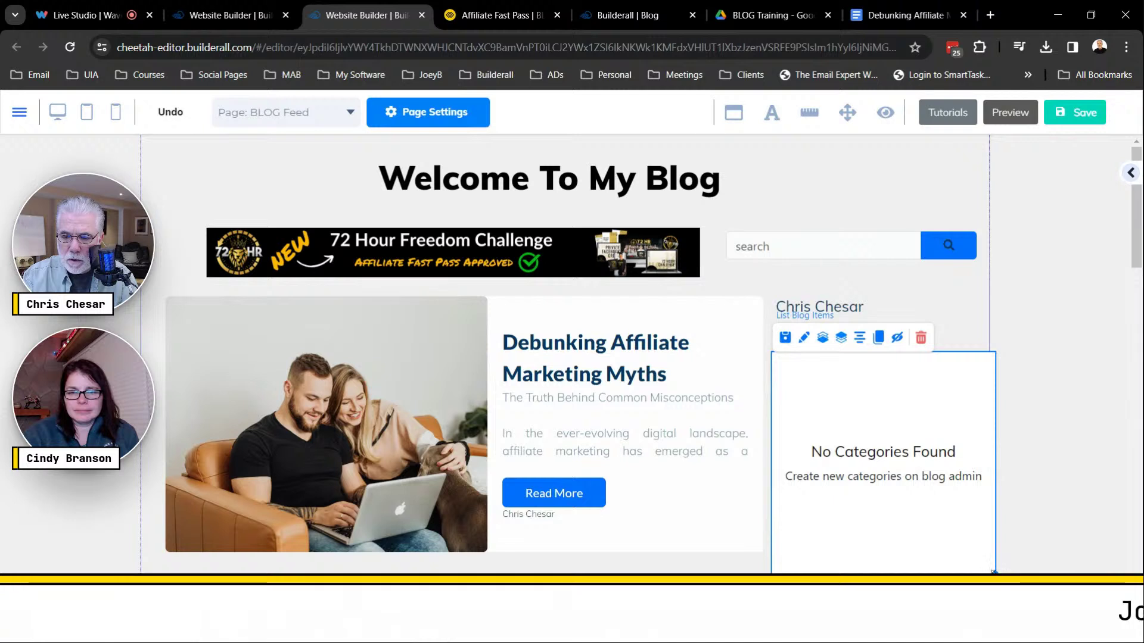
left_click_drag(994, 572, 934, 571)
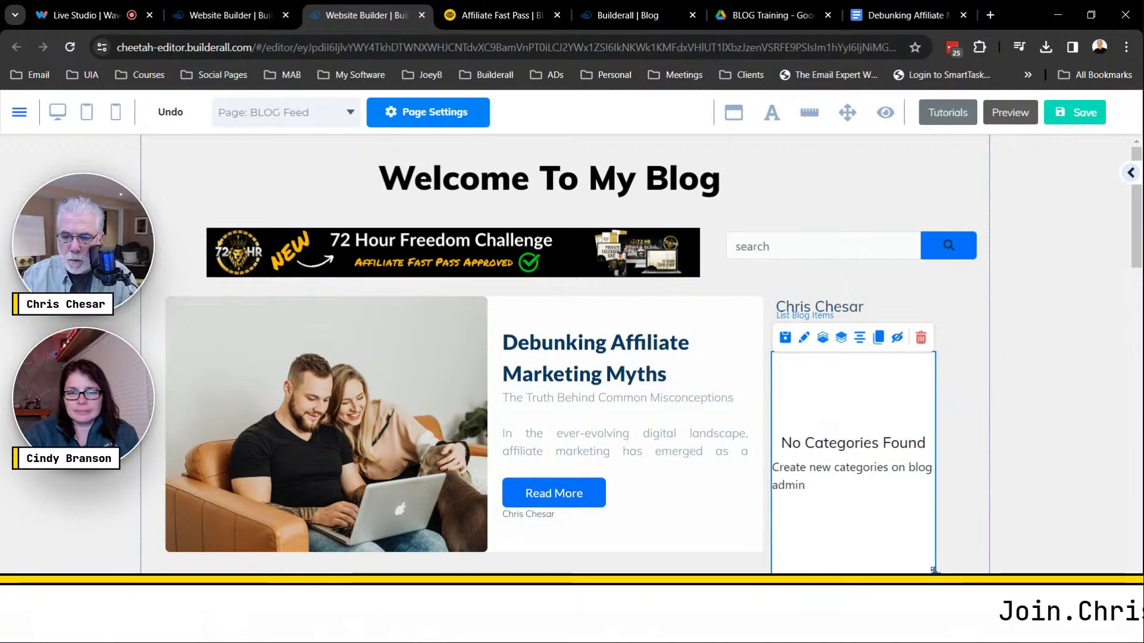
mouse_move(873, 532)
left_mouse_down()
mouse_move(883, 513)
mouse_move(875, 517)
left_mouse_up()
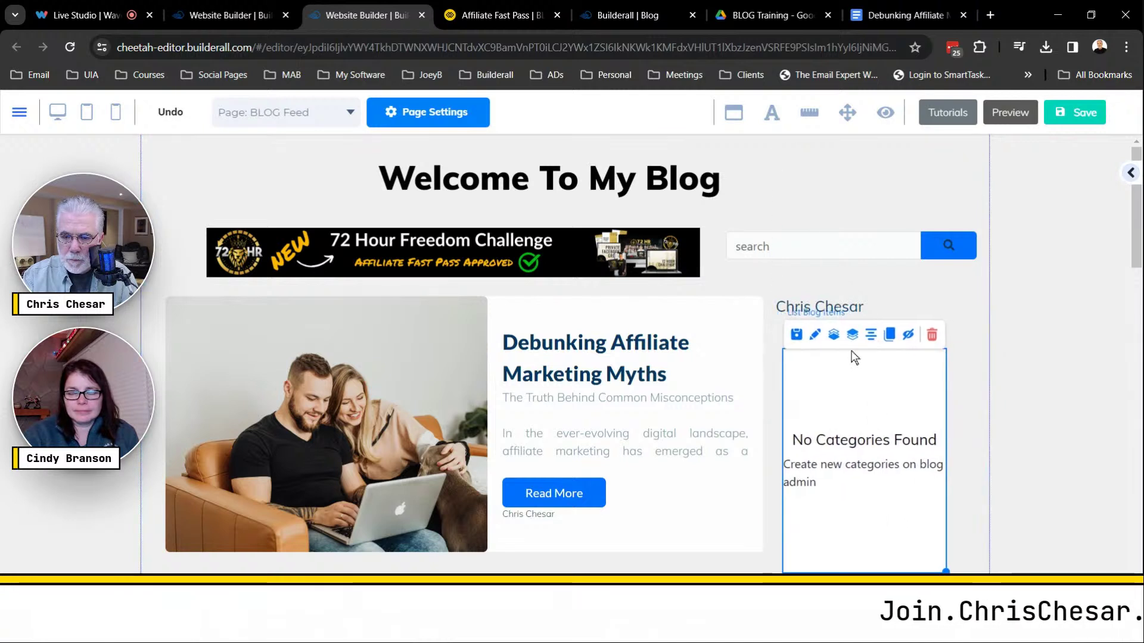
Narrow the authors list and line it up above the categories list.
left_click_drag(856, 312, 870, 307)
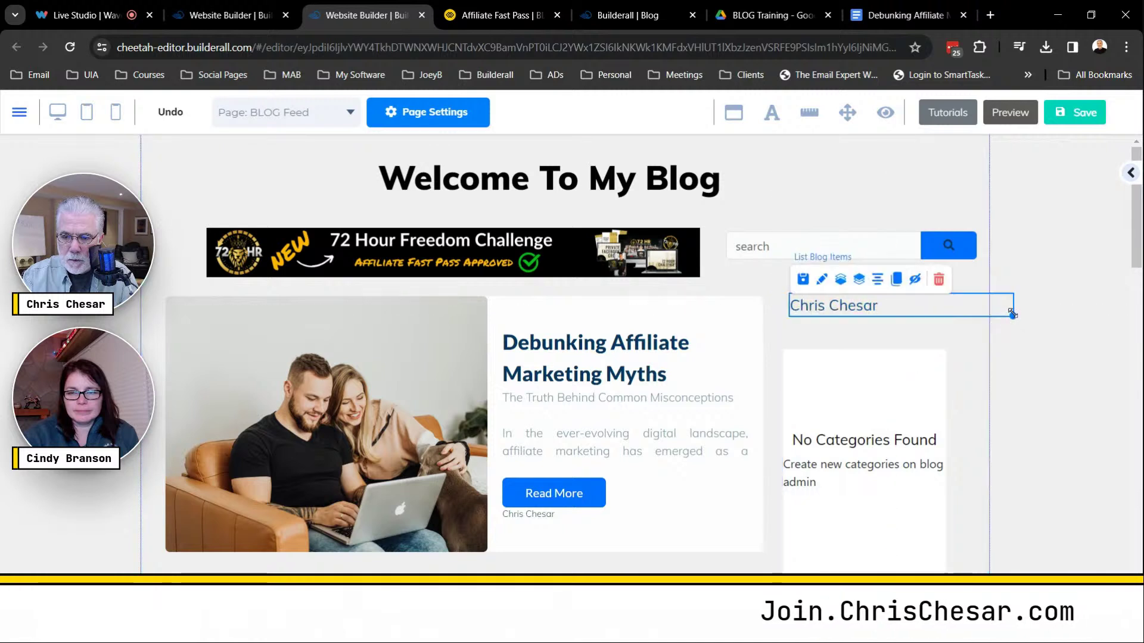
left_click_drag(1011, 313, 944, 310)
left_click_drag(848, 311, 854, 321)
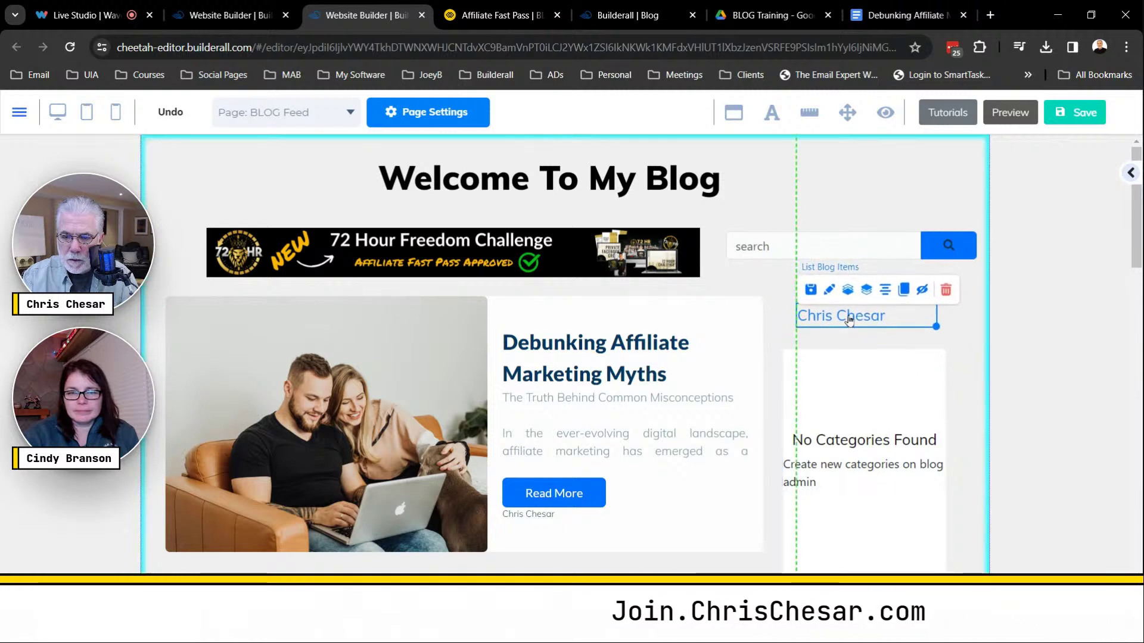
left_click(885, 380)
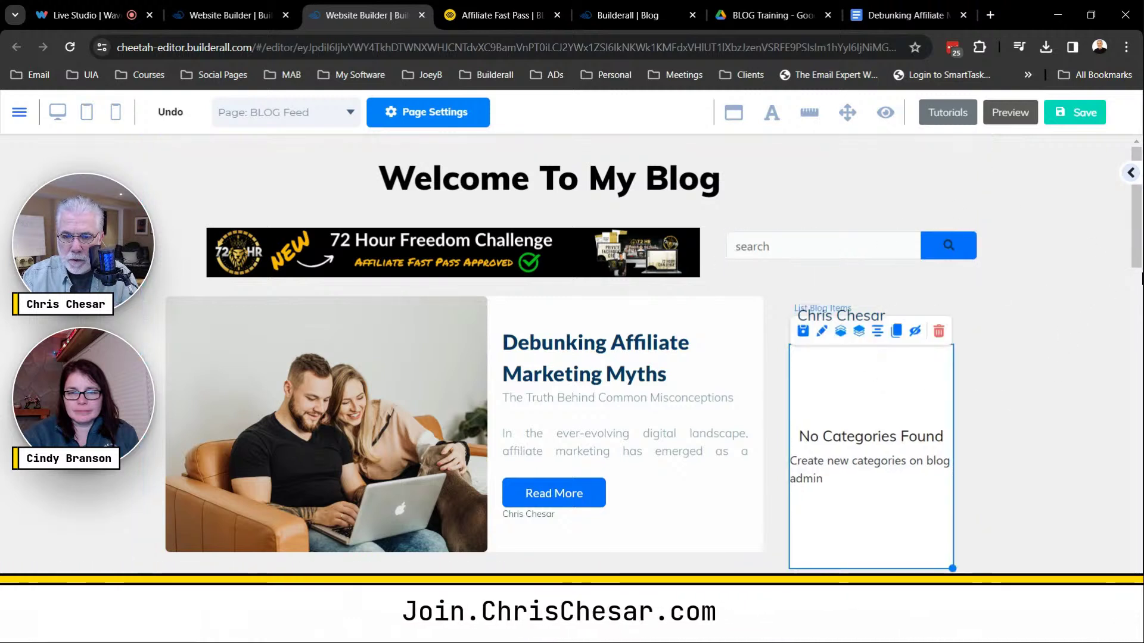
Drag a vertical Image element into the sidebar below the No Categories Found list.
left_click(1108, 226)
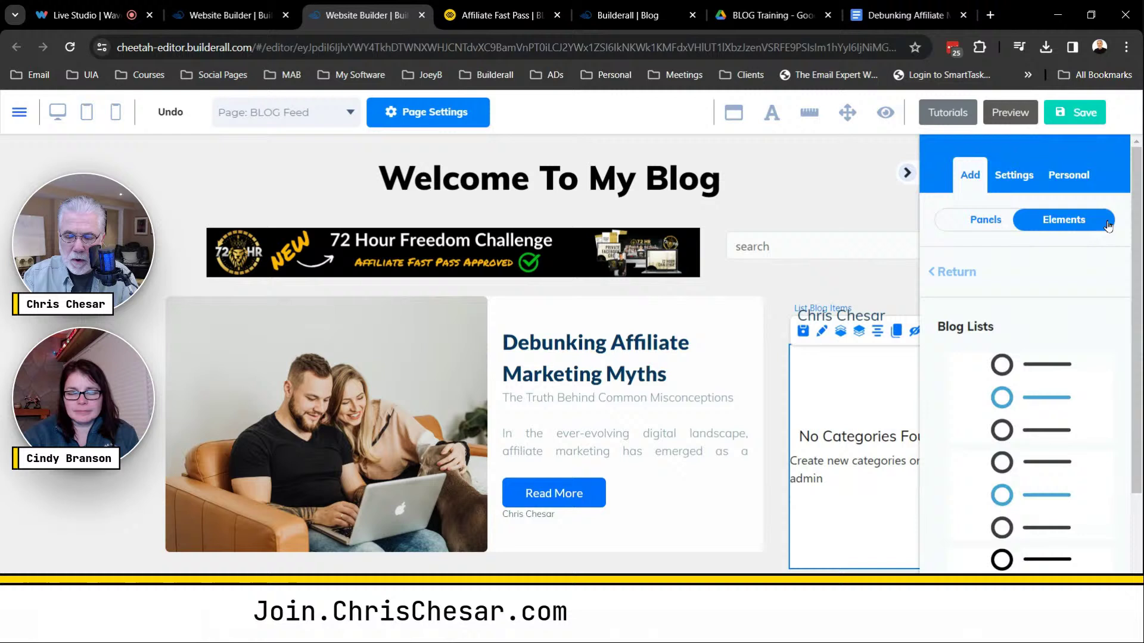
left_click(956, 273)
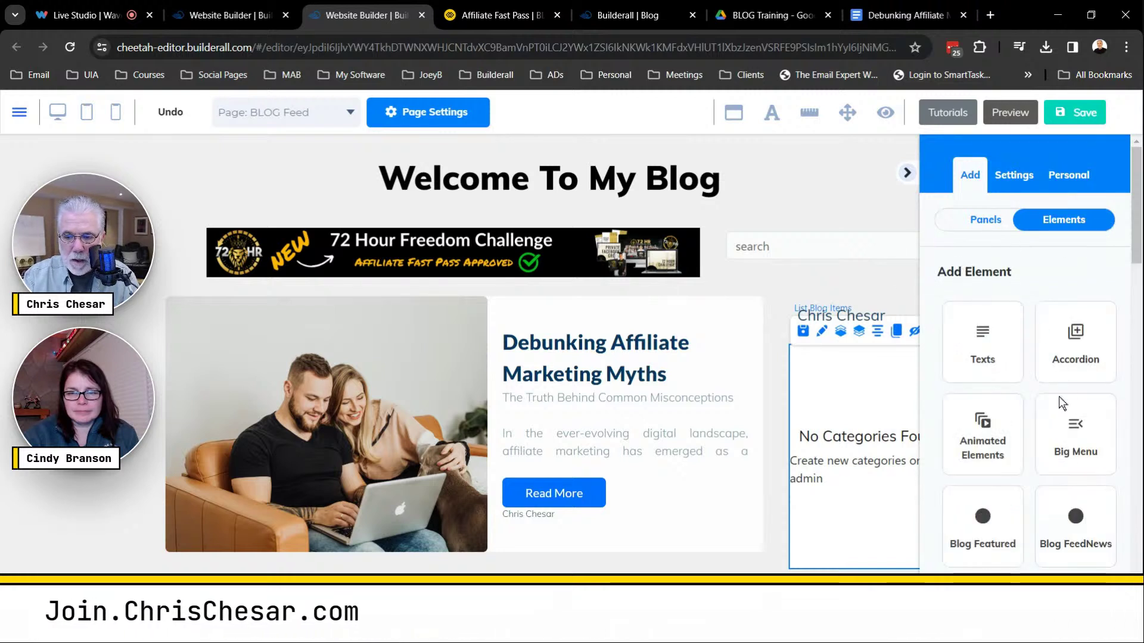
scroll(1061, 397, "down", 15)
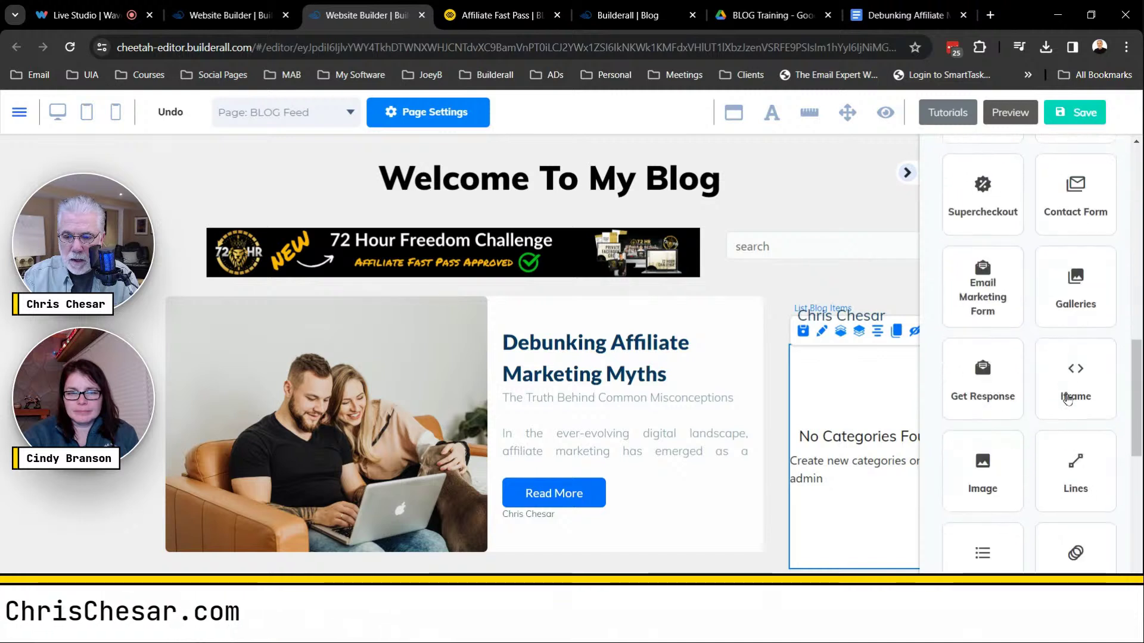
scroll(1068, 399, "down", 3)
left_click(996, 272)
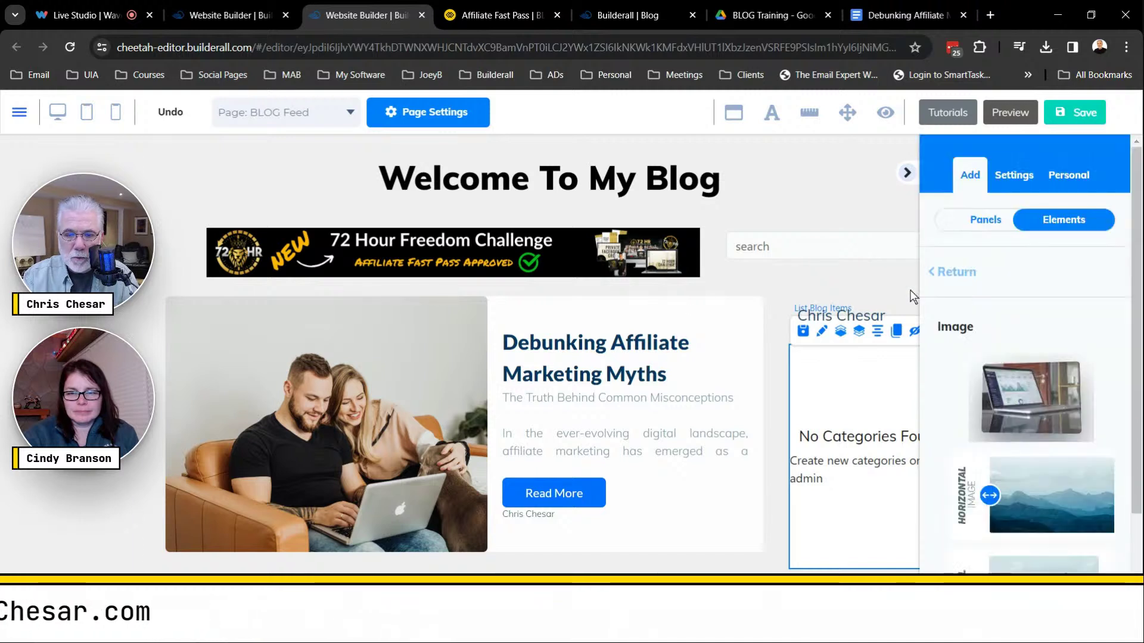
left_click(513, 253)
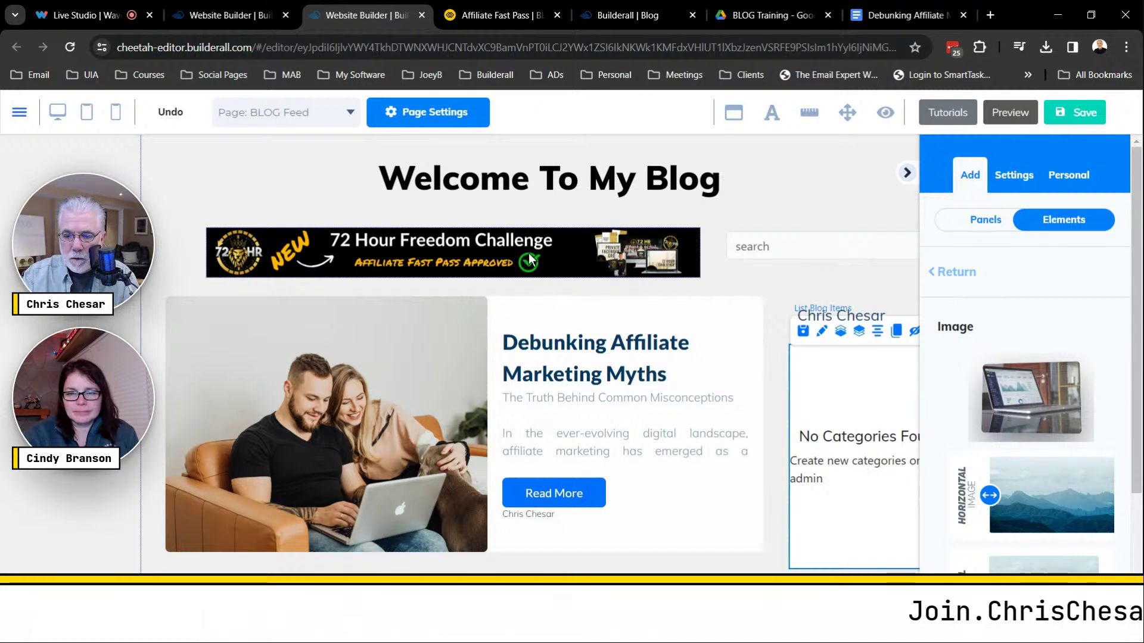
scroll(1048, 554, "down", 2)
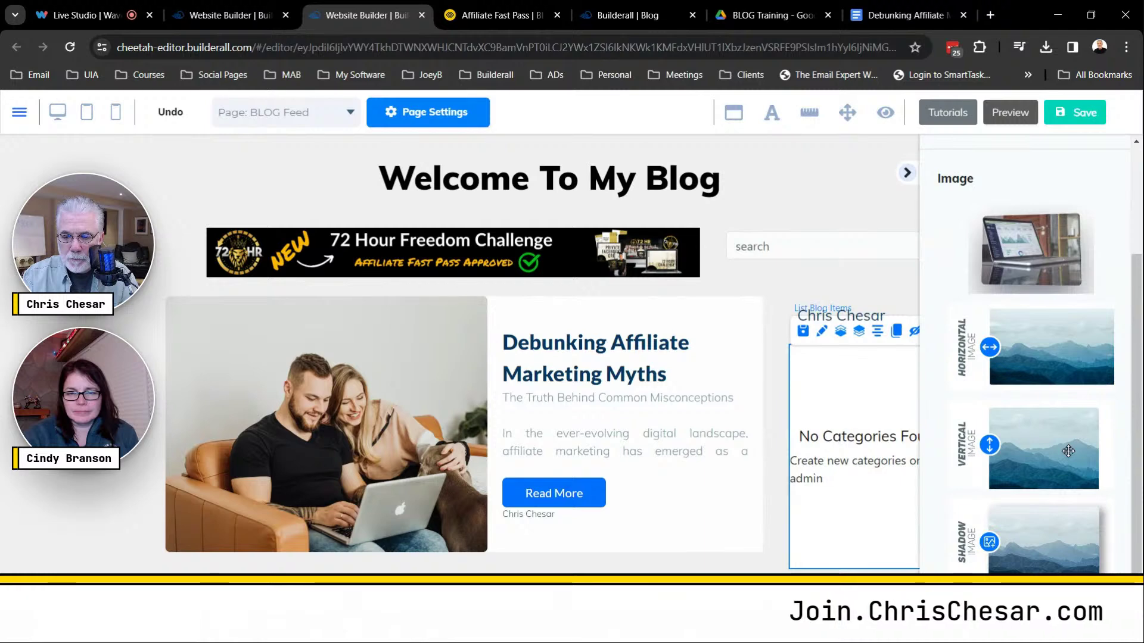
left_click_drag(1068, 451, 876, 440)
scroll(876, 440, "down", 5)
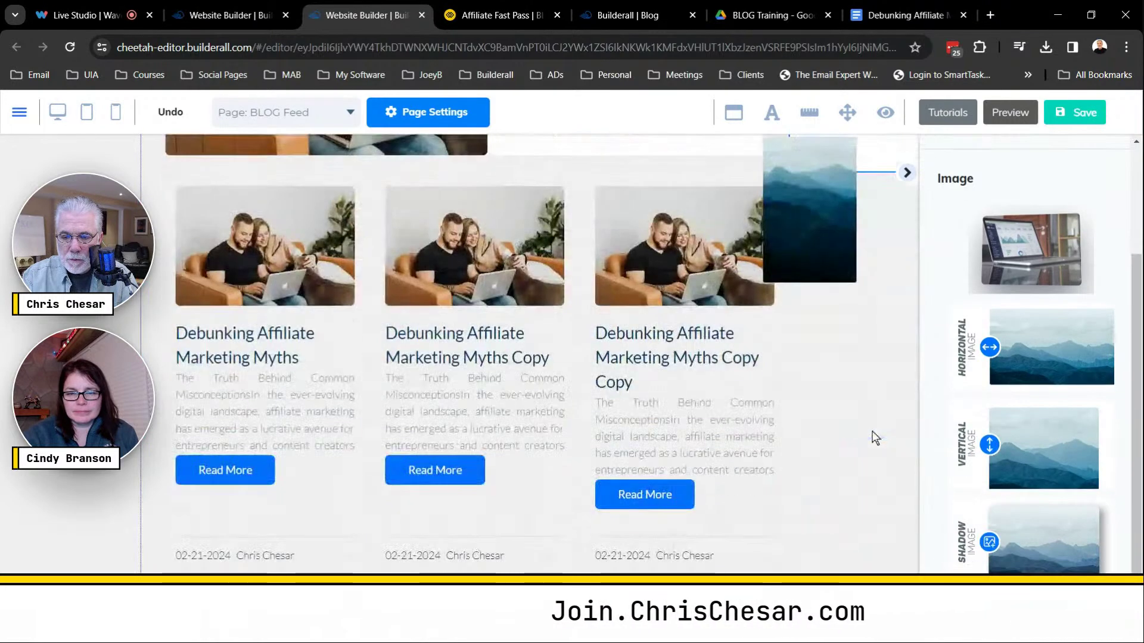
scroll(862, 329, "up", 3)
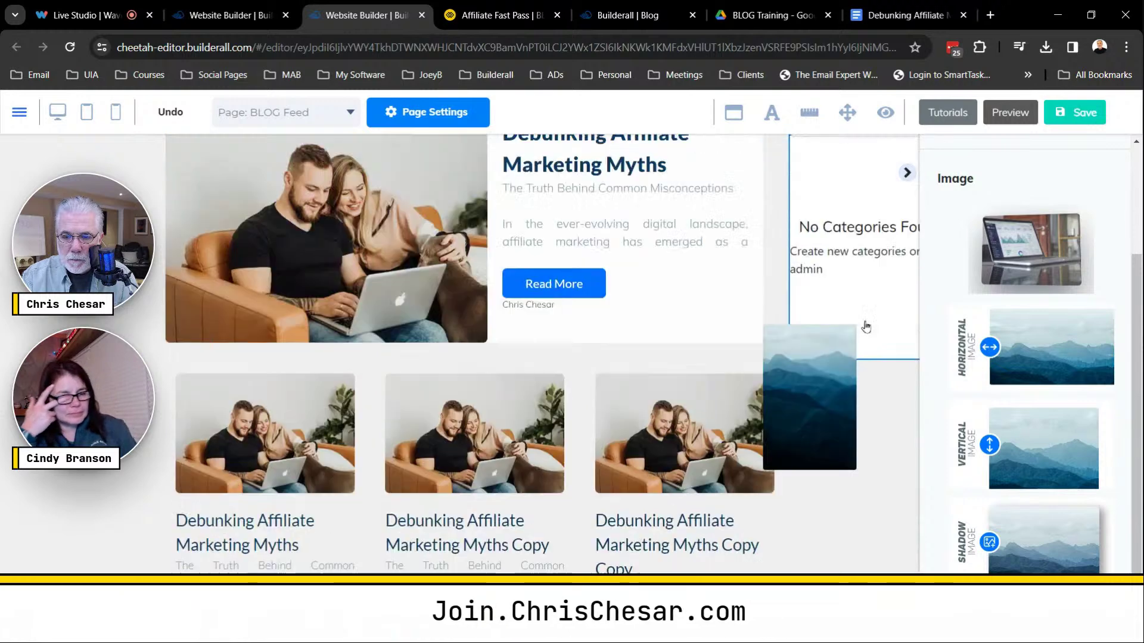
Swap the sidebar image's picture for the 'pro members access' graphic.
left_click(874, 484)
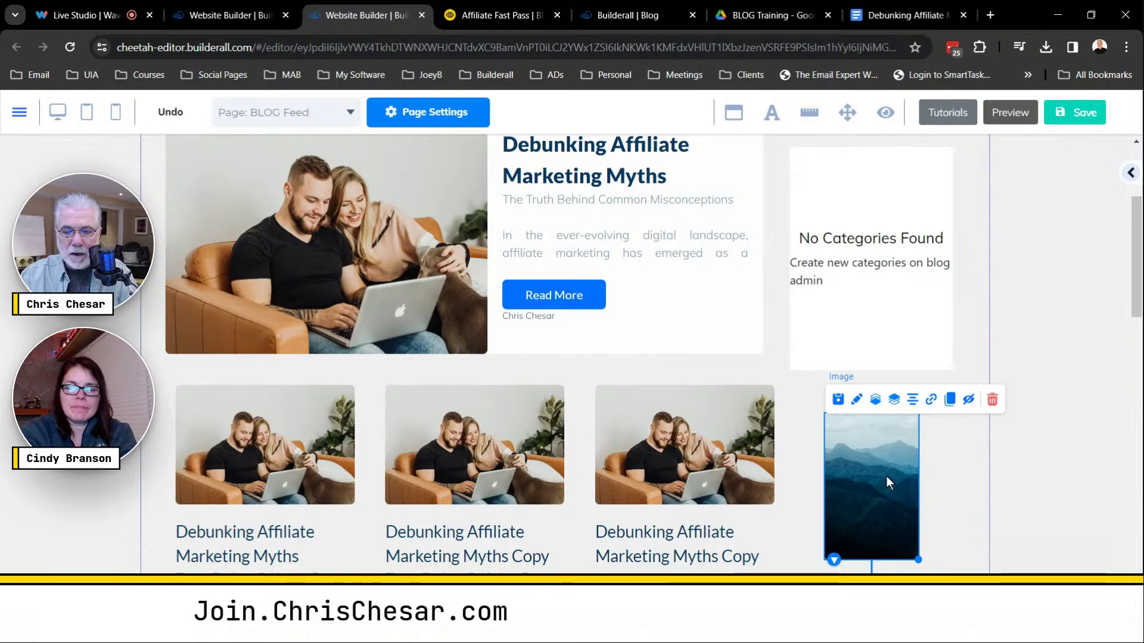
double_click(887, 482)
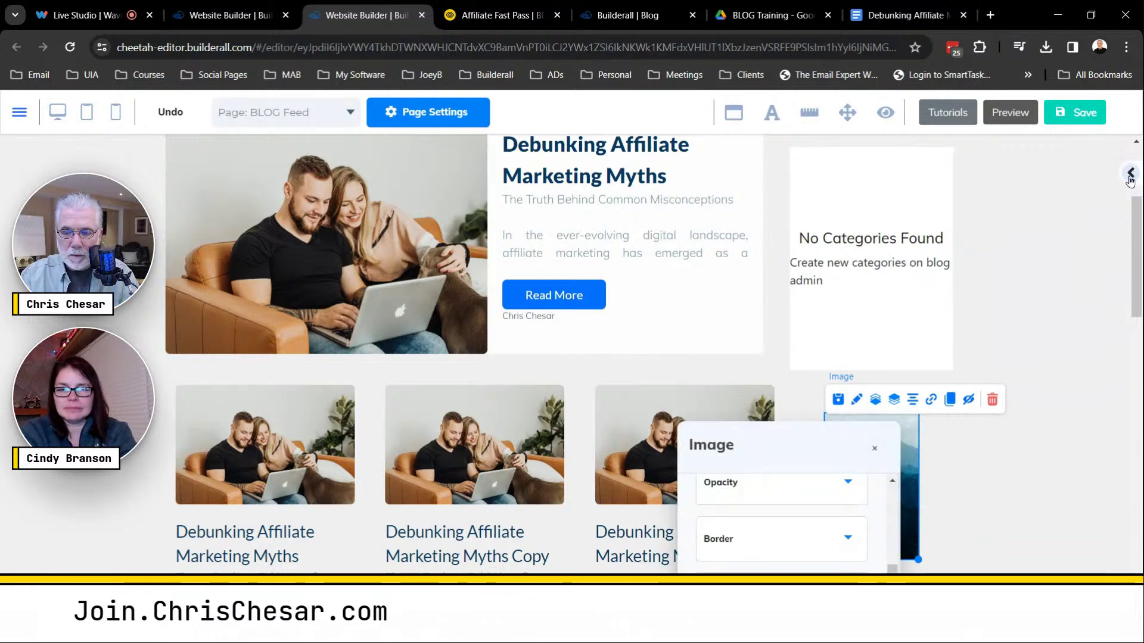
left_click_drag(814, 446, 309, 197)
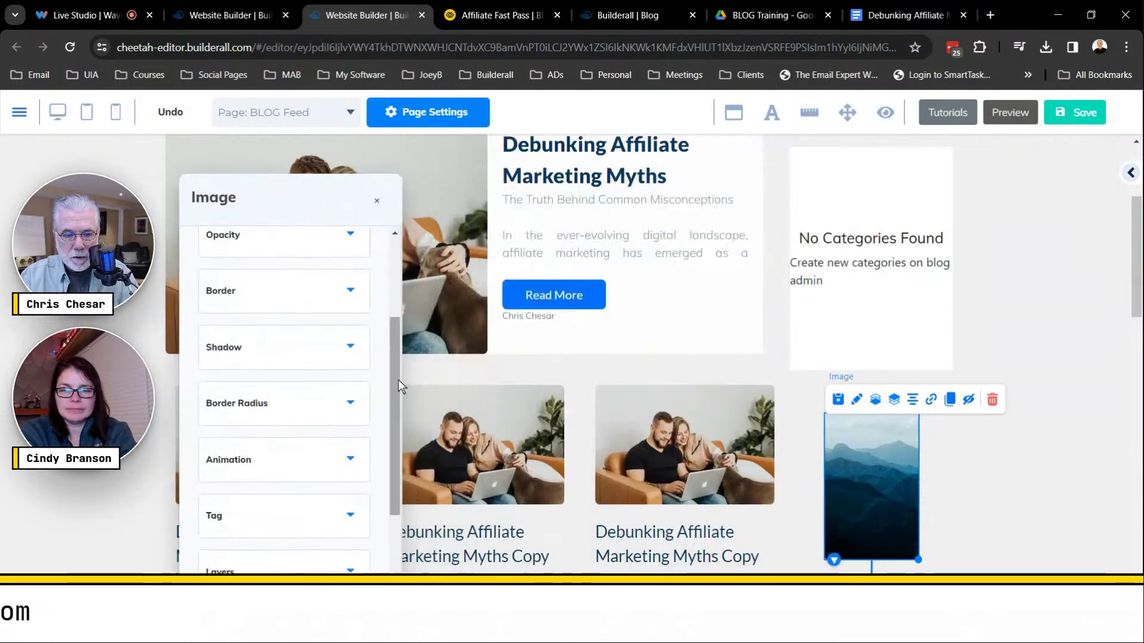
left_click_drag(393, 363, 386, 280)
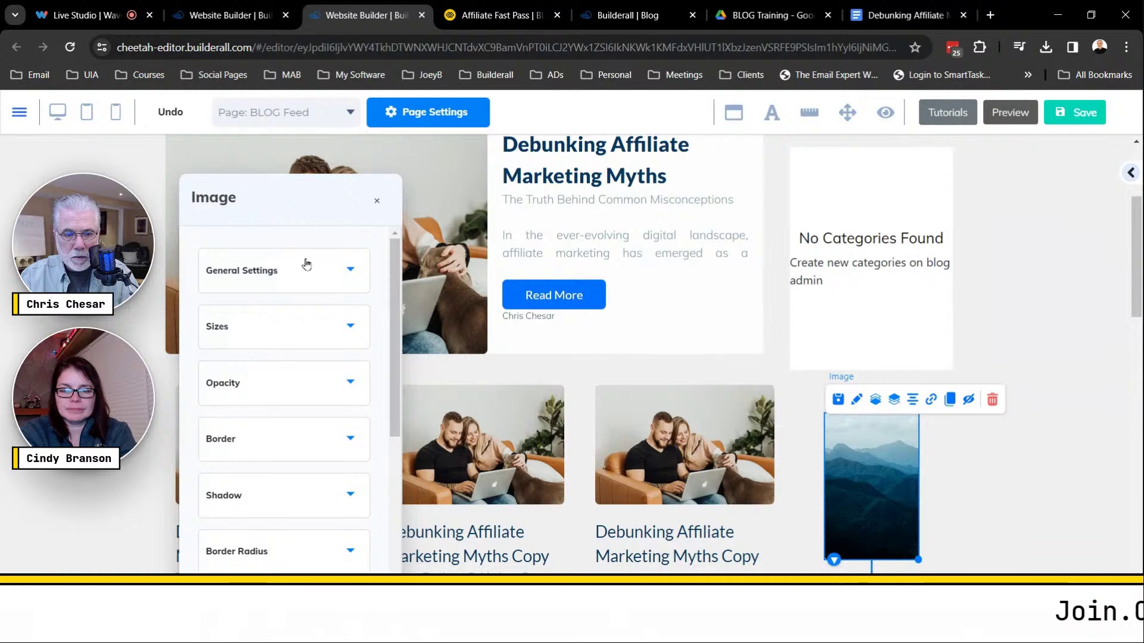
left_click(349, 275)
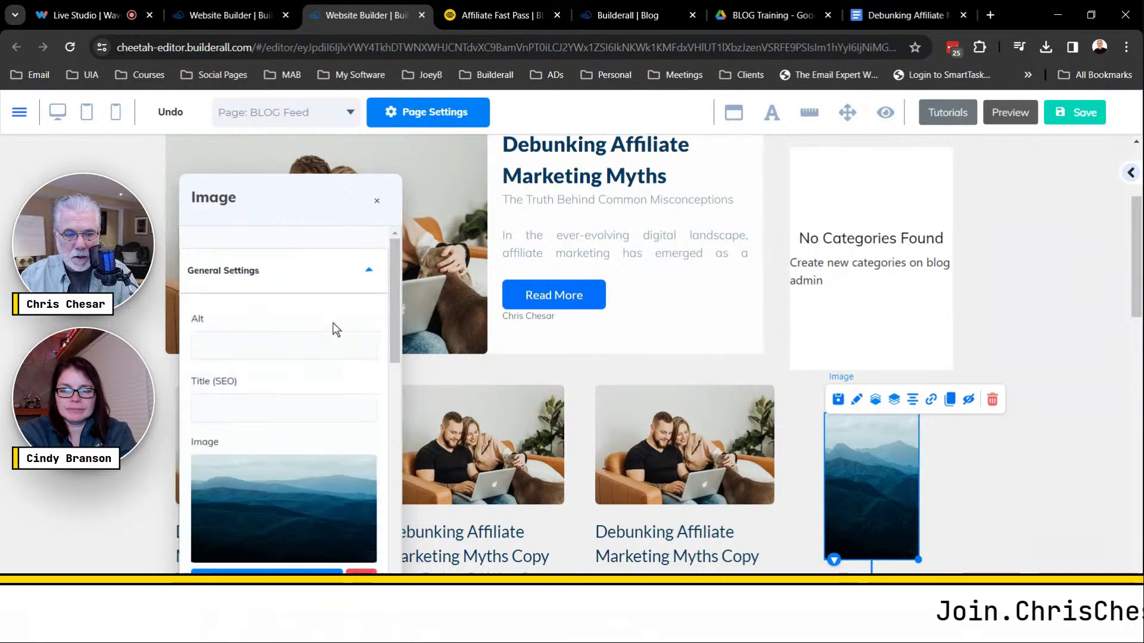
scroll(333, 417, "down", 3)
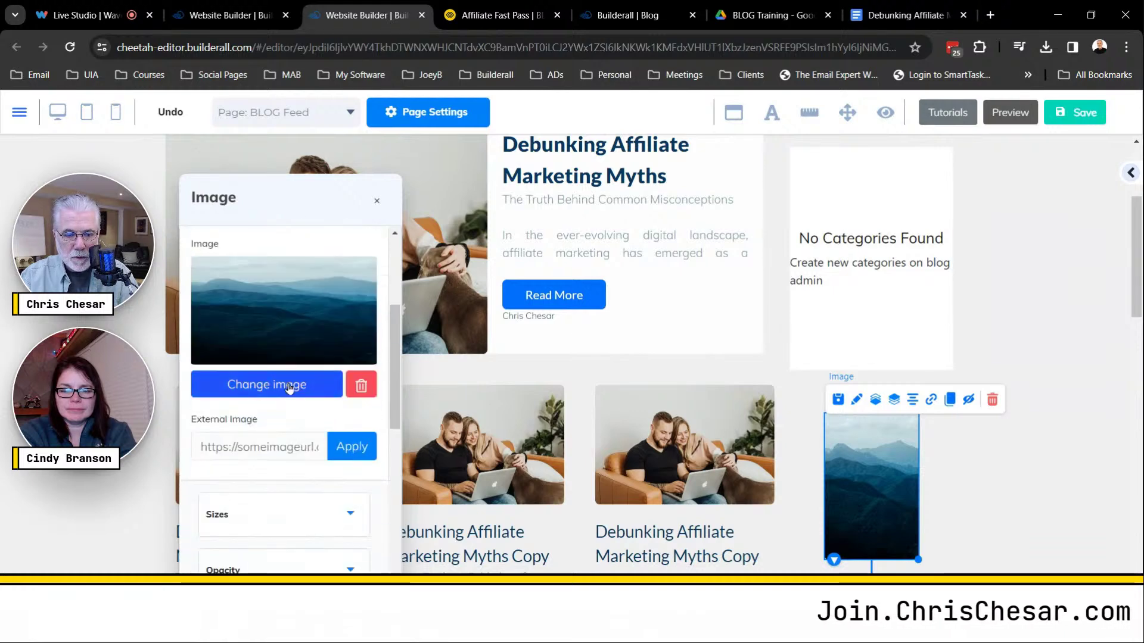
left_click(337, 381)
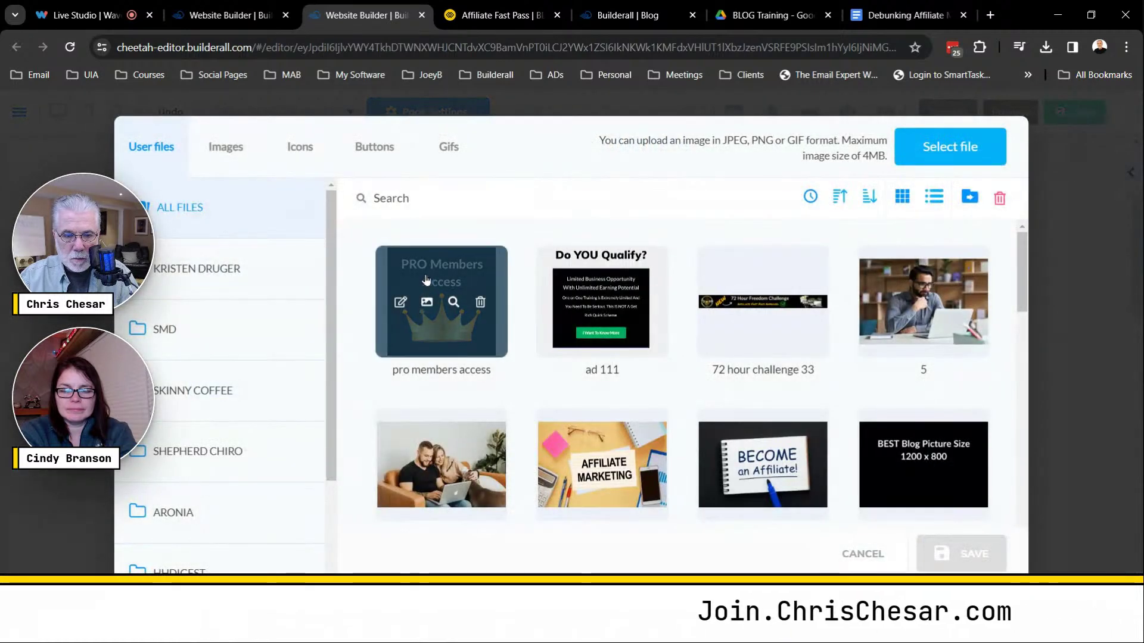
left_click(419, 356)
left_click(971, 559)
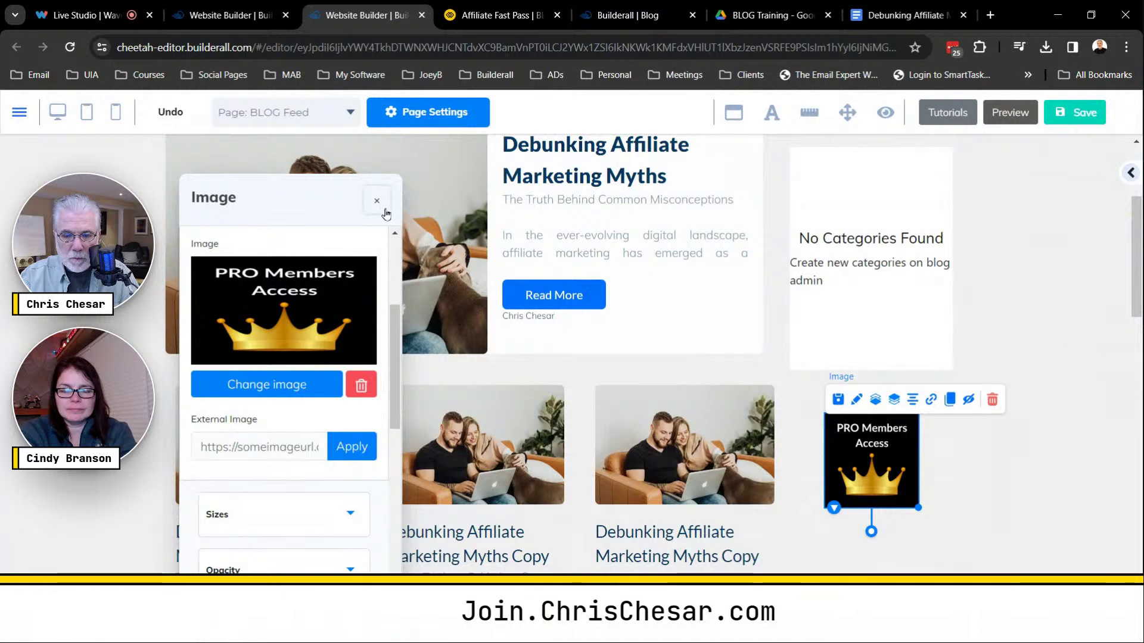
Enlarge and centre the PRO Members Access image, and realign the categories widget.
left_click_drag(918, 509, 1002, 590)
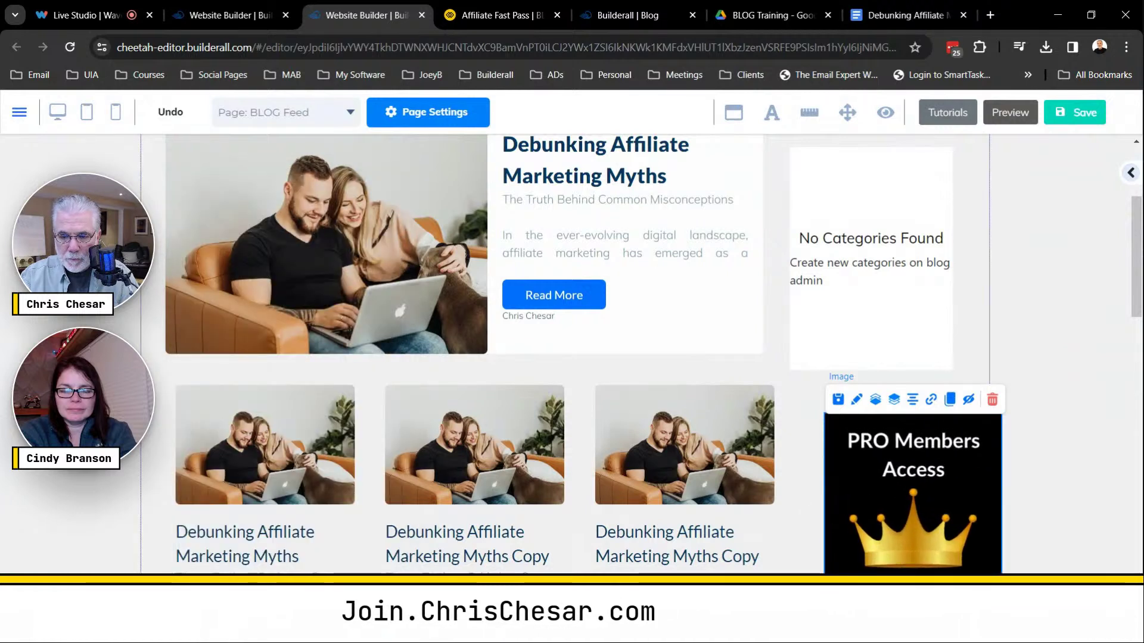
mouse_move(921, 496)
left_mouse_down()
mouse_move(901, 507)
mouse_move(899, 493)
left_mouse_up()
left_click_drag(858, 328, 863, 314)
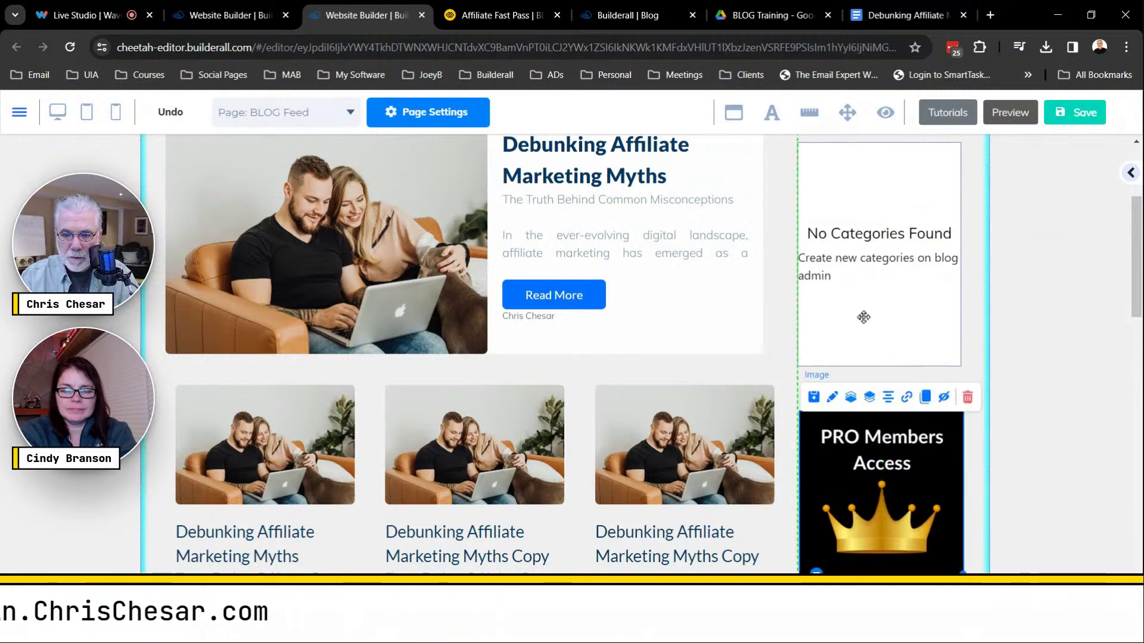
left_click(910, 470)
left_click(907, 398)
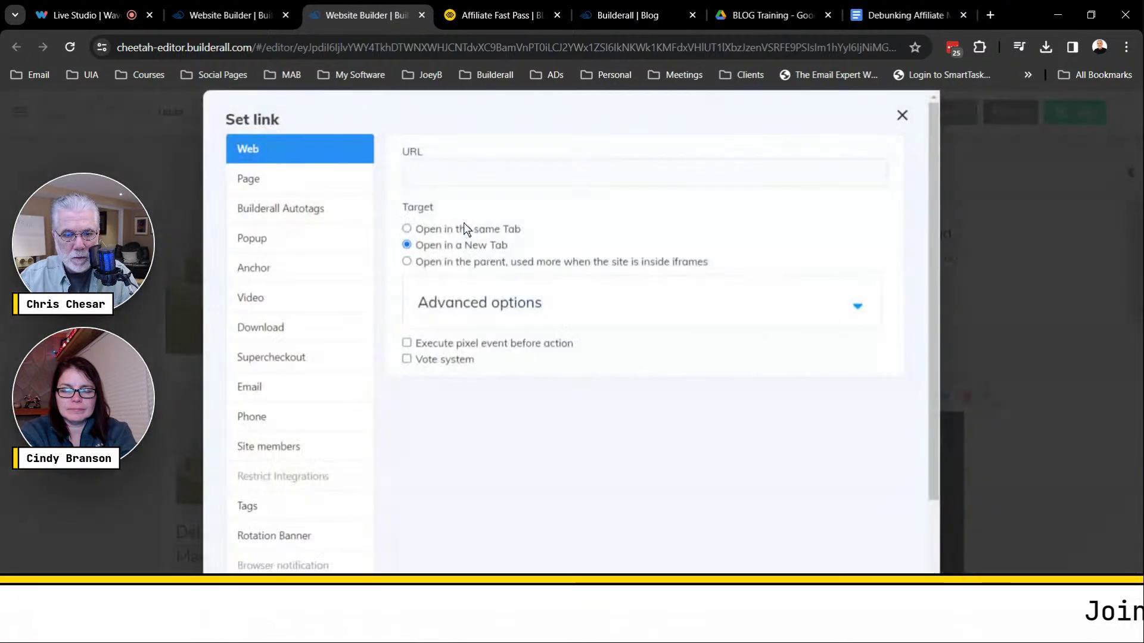
left_click(425, 175)
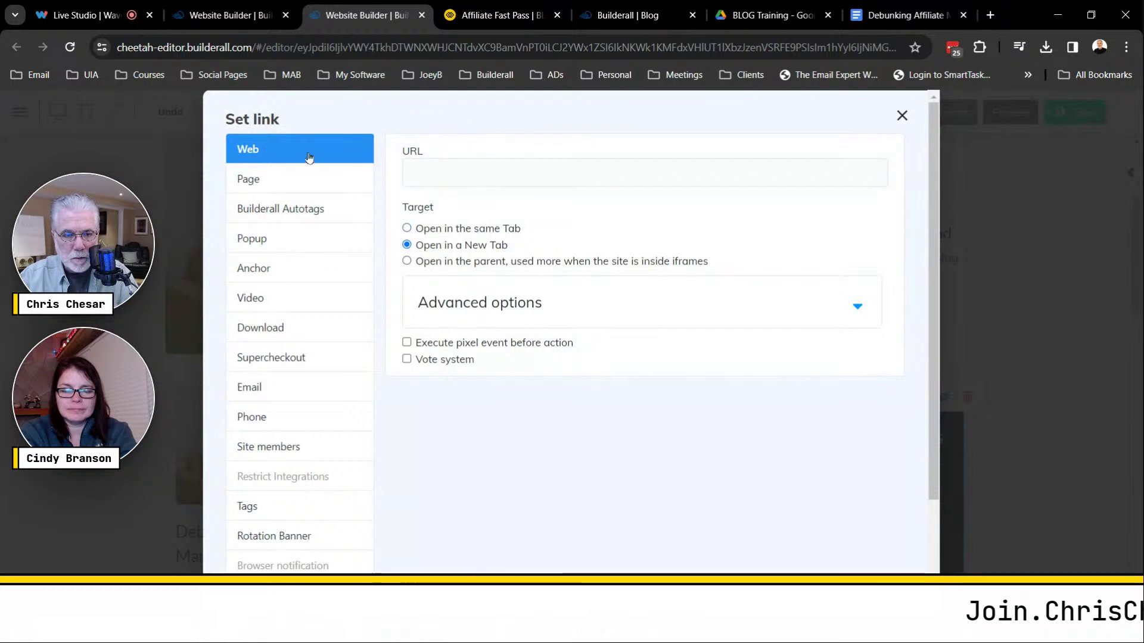
left_click(505, 170)
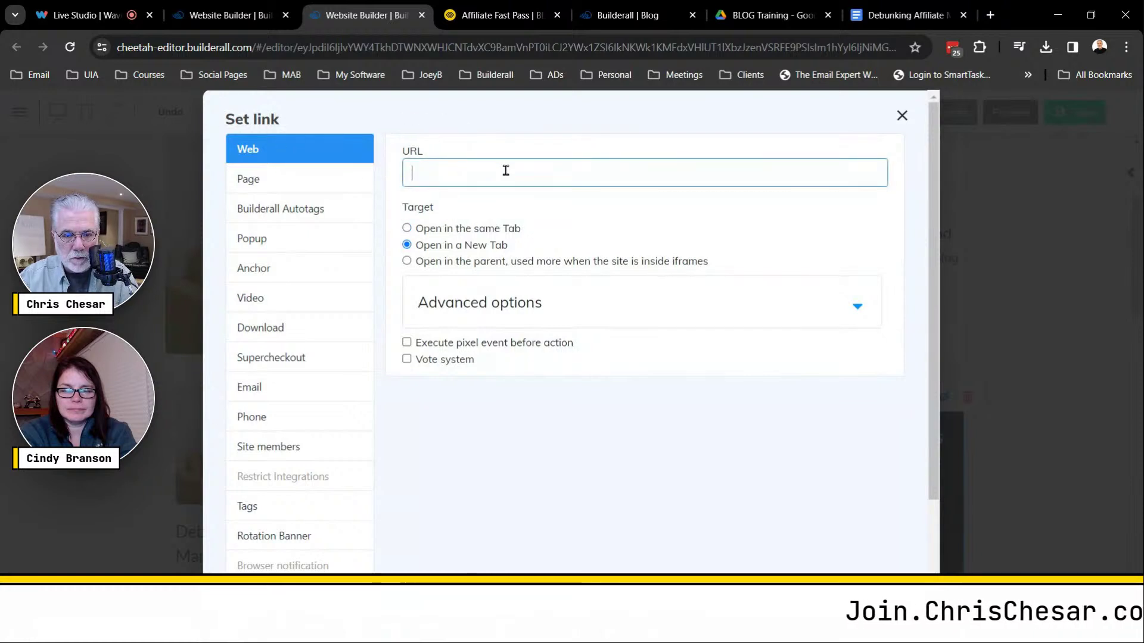
left_click(444, 245)
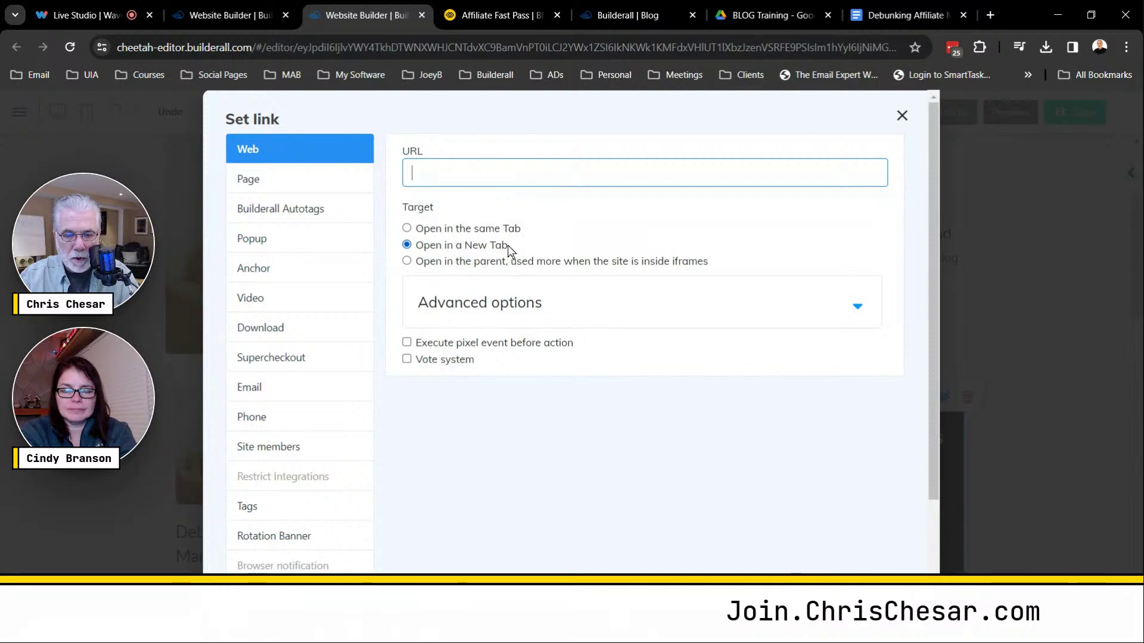
scroll(865, 514, "down", 3)
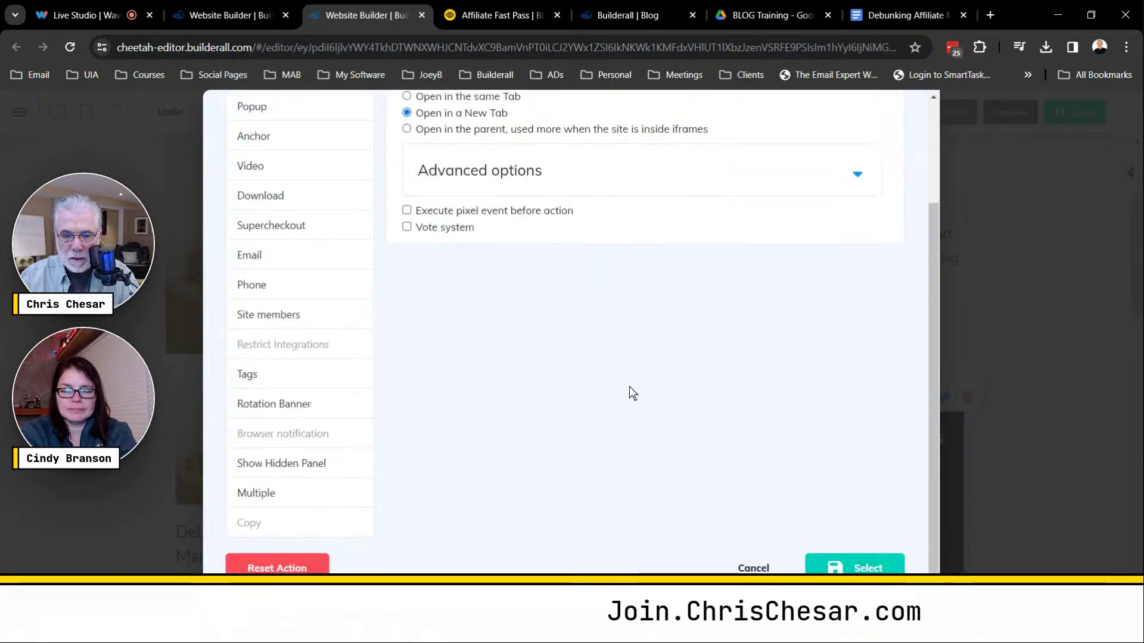
scroll(864, 237, "up", 3)
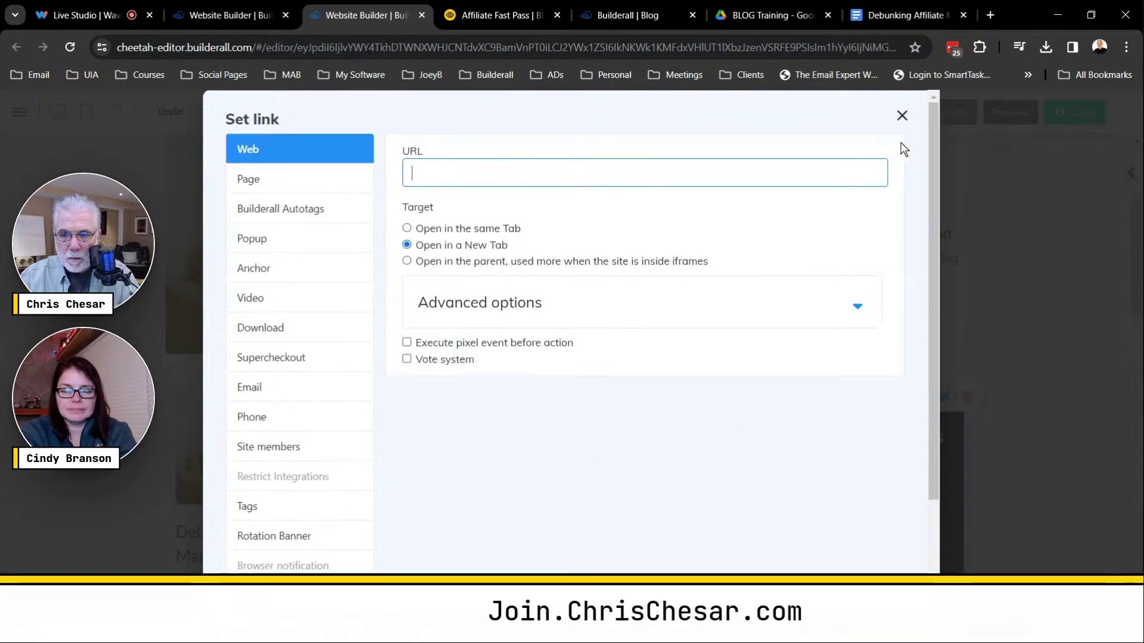
scroll(824, 535, "down", 3)
left_click(825, 566)
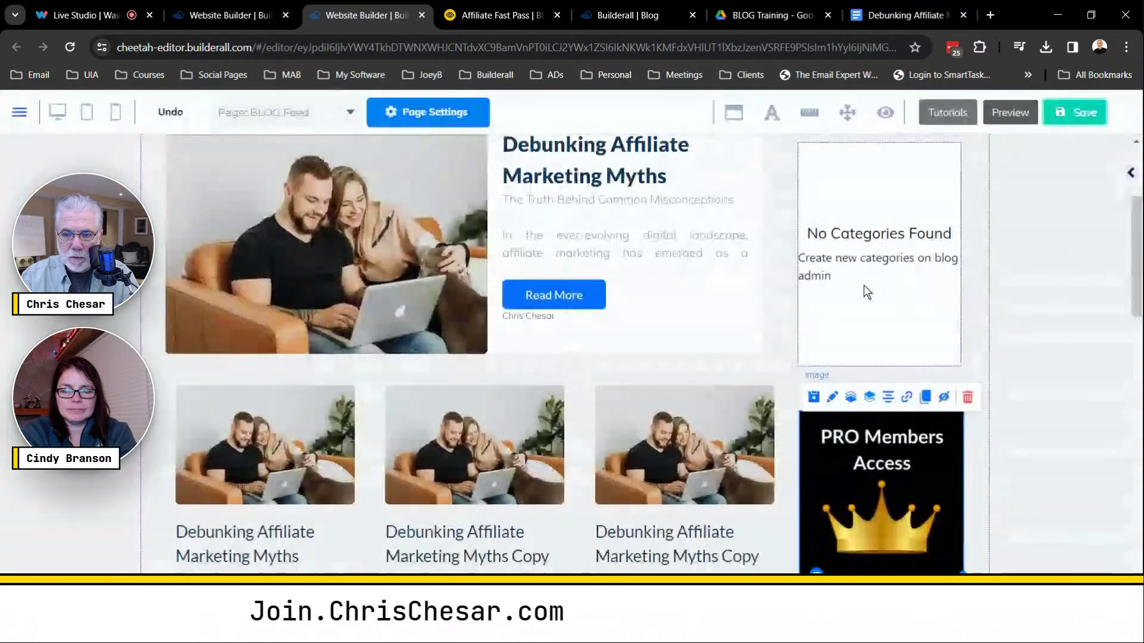
Save with Ctrl+S, publish the website, and view the live Affiliate Fast Pass tab.
key("ctrl+s")
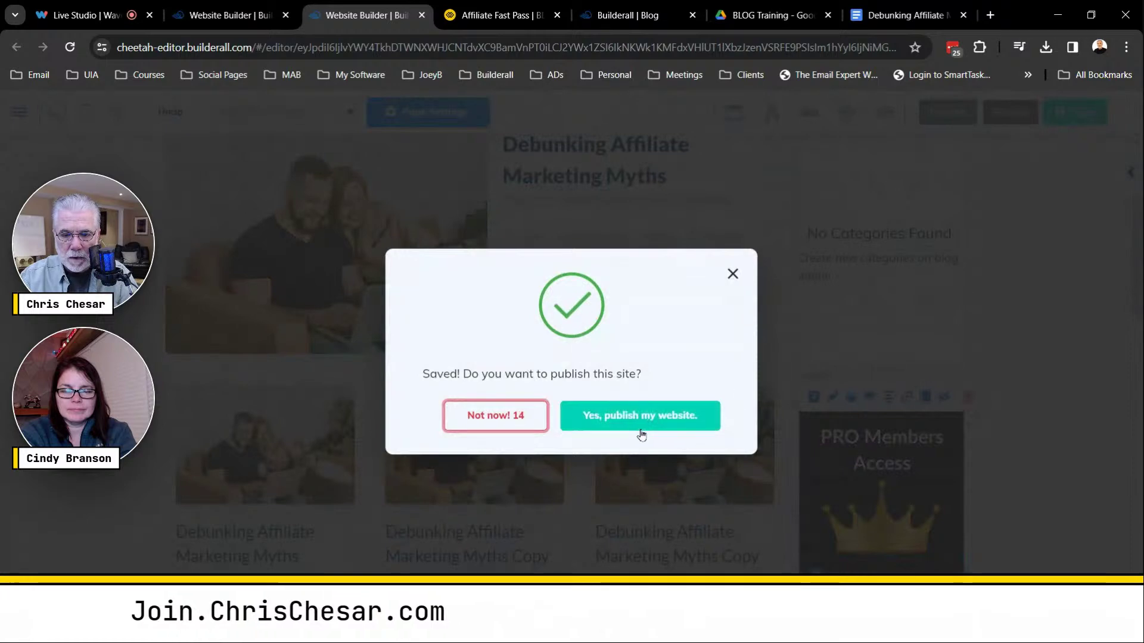
left_click(636, 422)
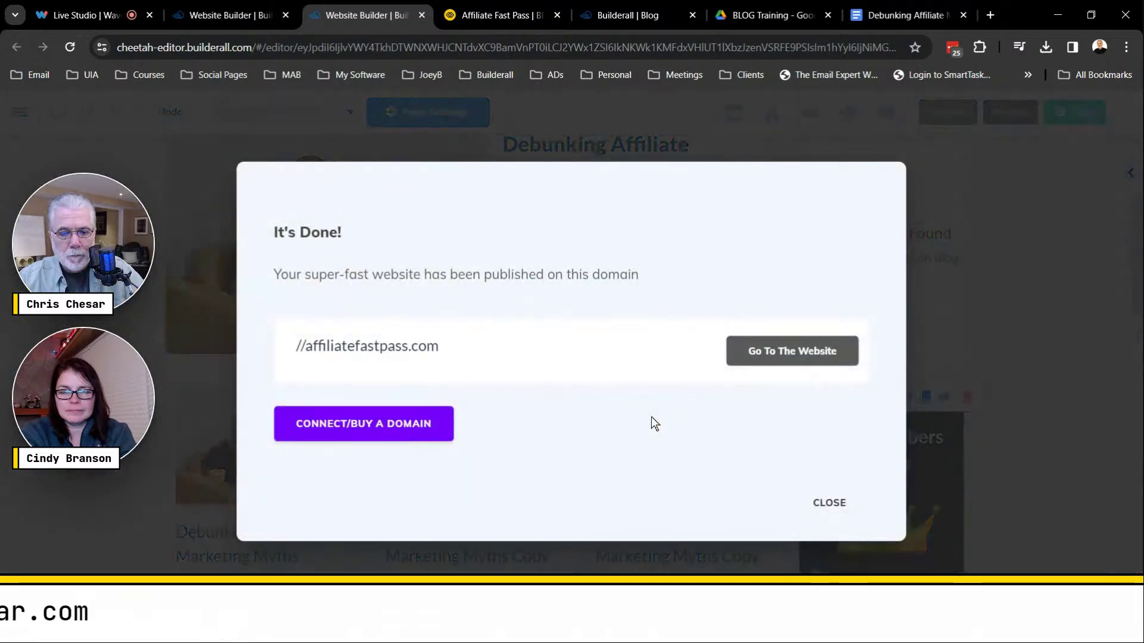
left_click(531, 15)
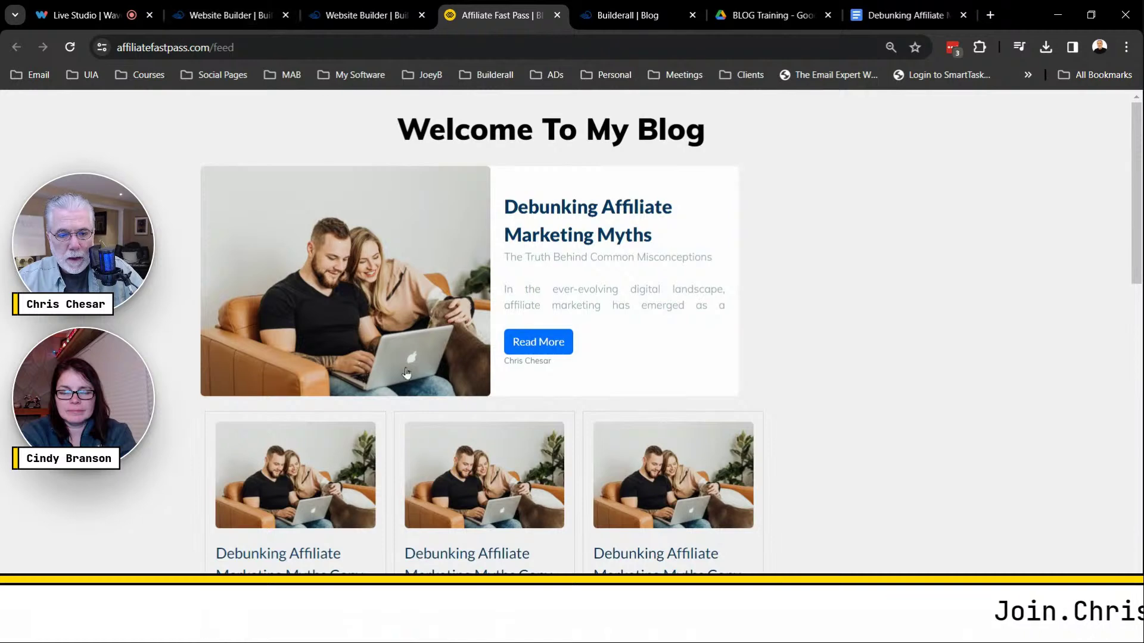
Reload the live feed to see the new sidebar, then select the 'beginners' search text.
left_click(73, 48)
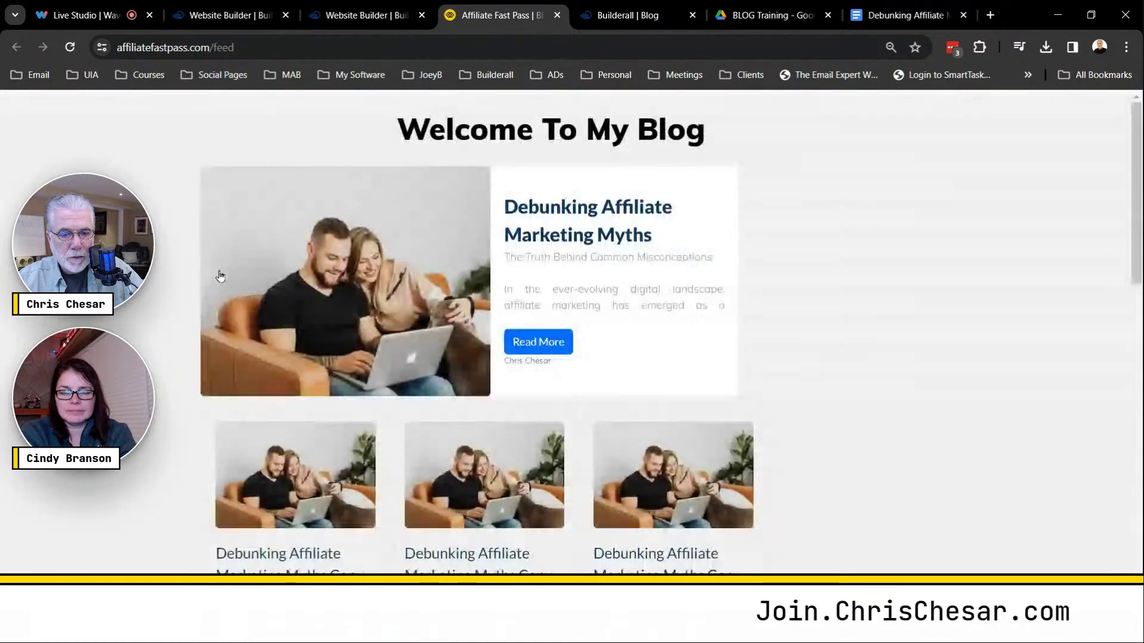
left_click(72, 49)
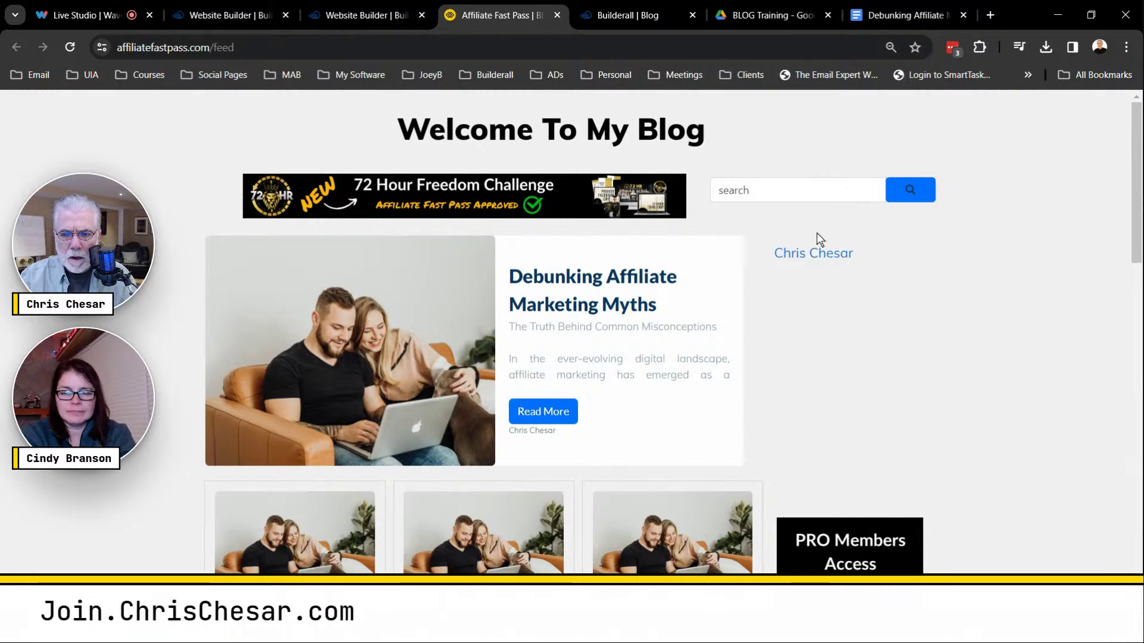
left_click(748, 188)
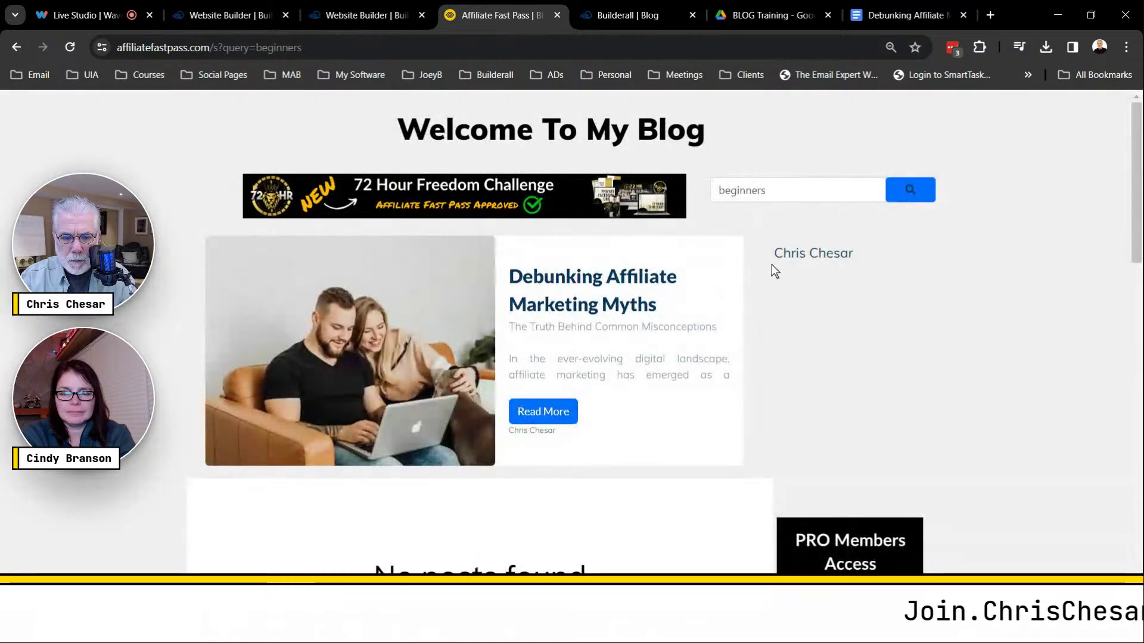
scroll(771, 265, "down", 6)
scroll(682, 223, "up", 6)
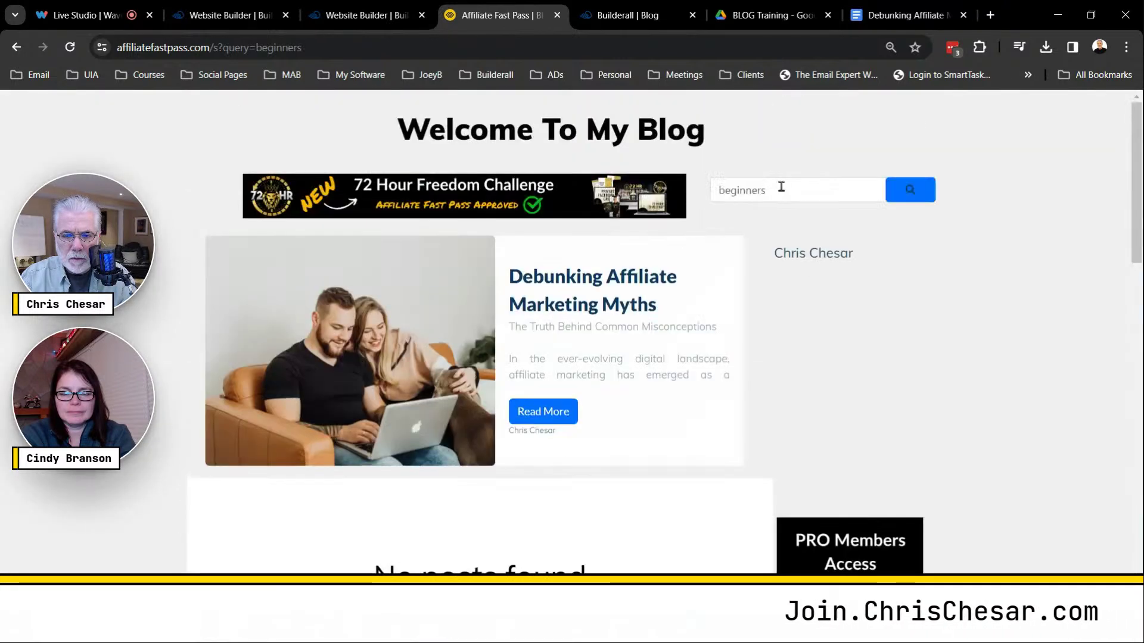
left_click_drag(778, 189, 709, 200)
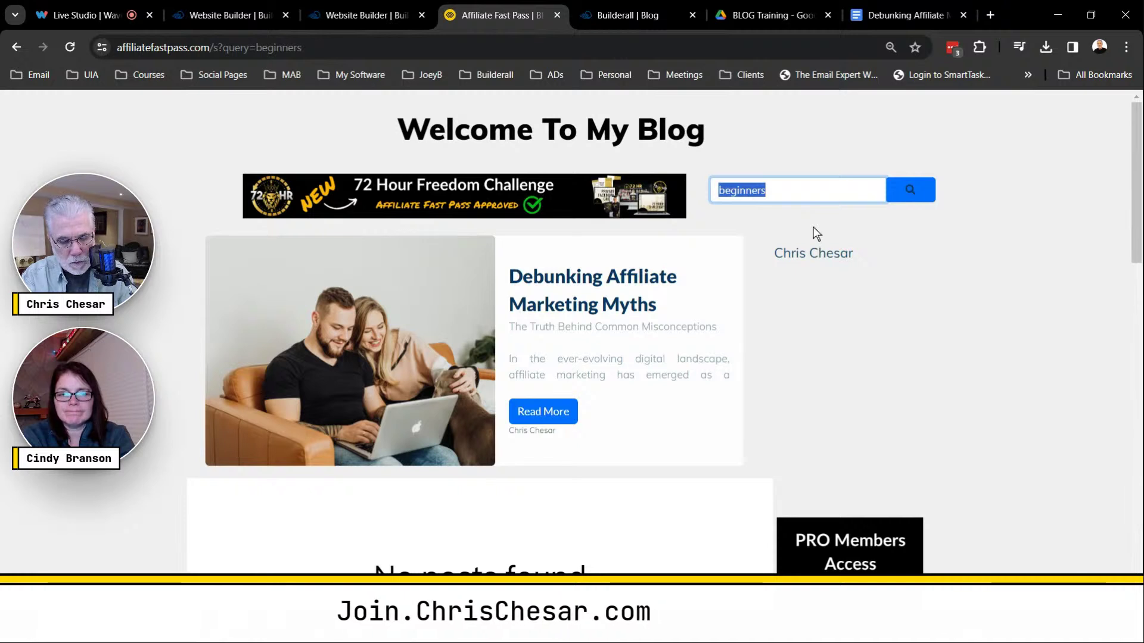
Search the live blog for 'Affiliate Marketing' and scroll through the matching posts.
type("Affil")
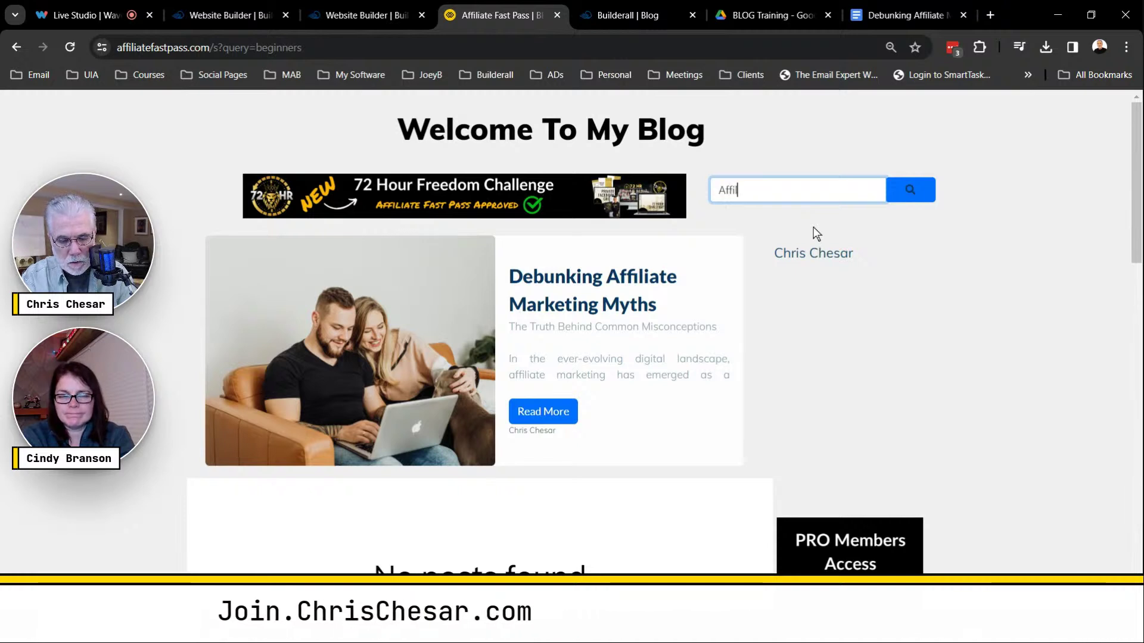
type("iate")
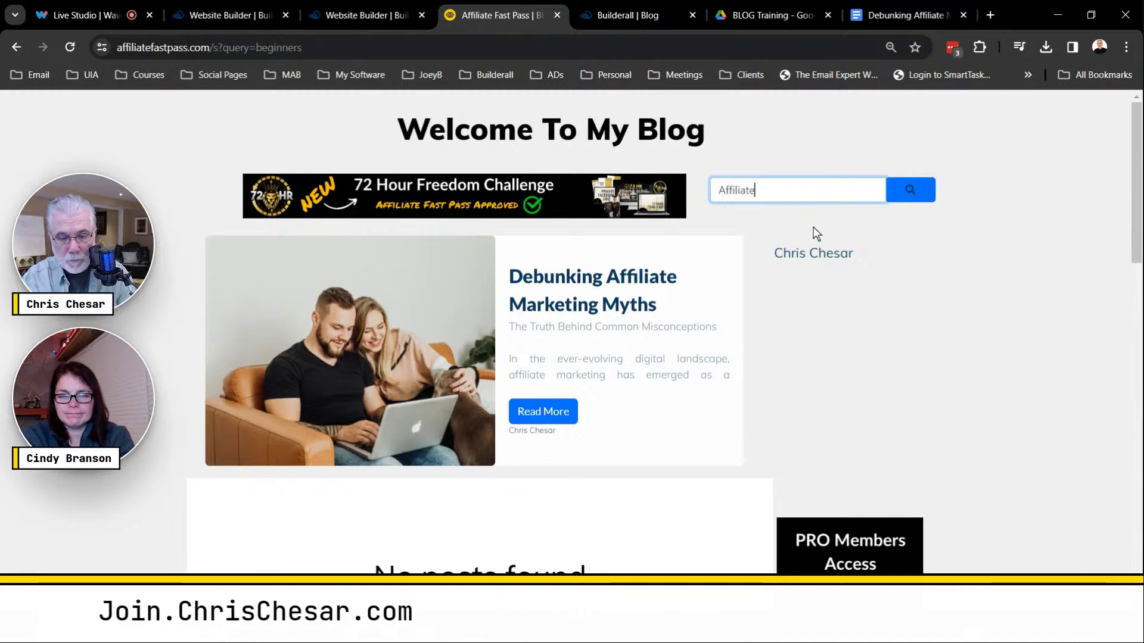
type(" Marke")
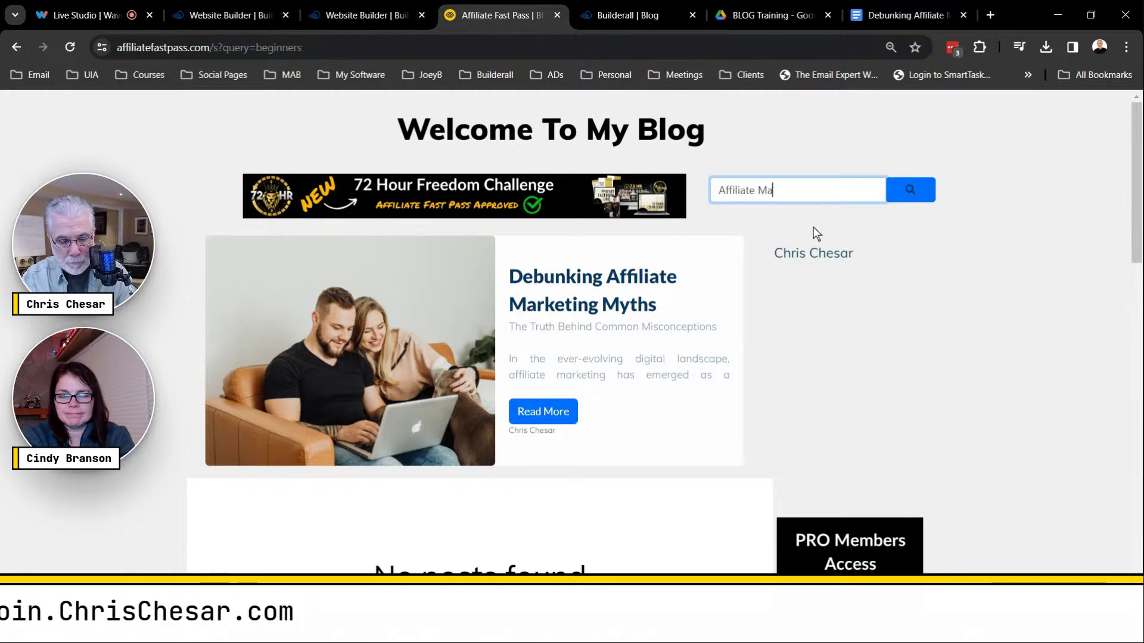
type("ting")
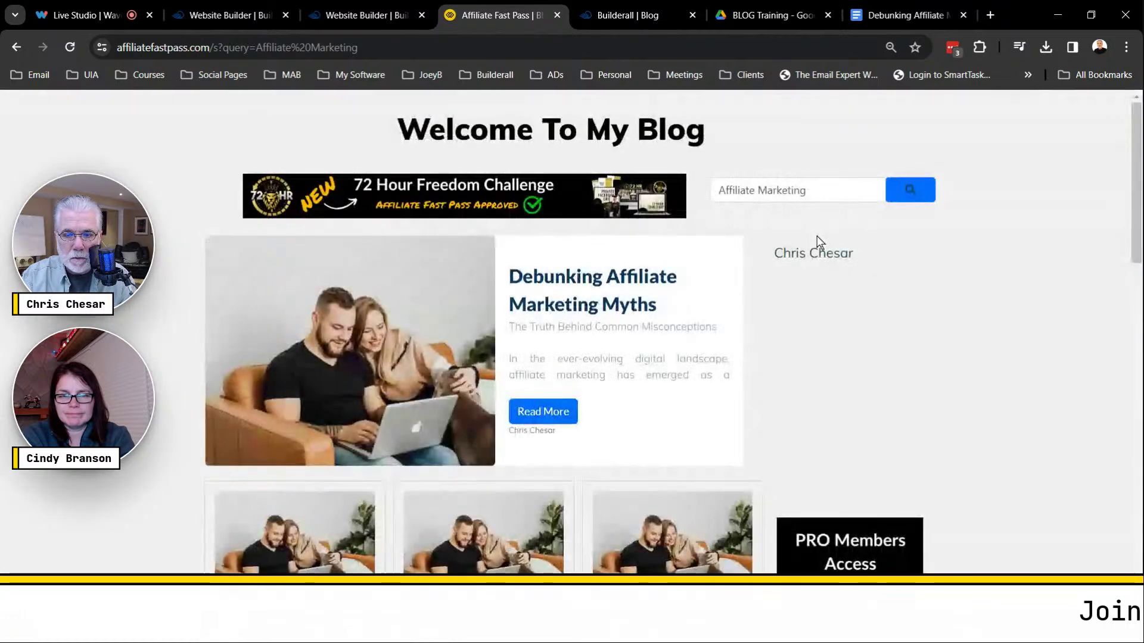
scroll(825, 300, "down", 10)
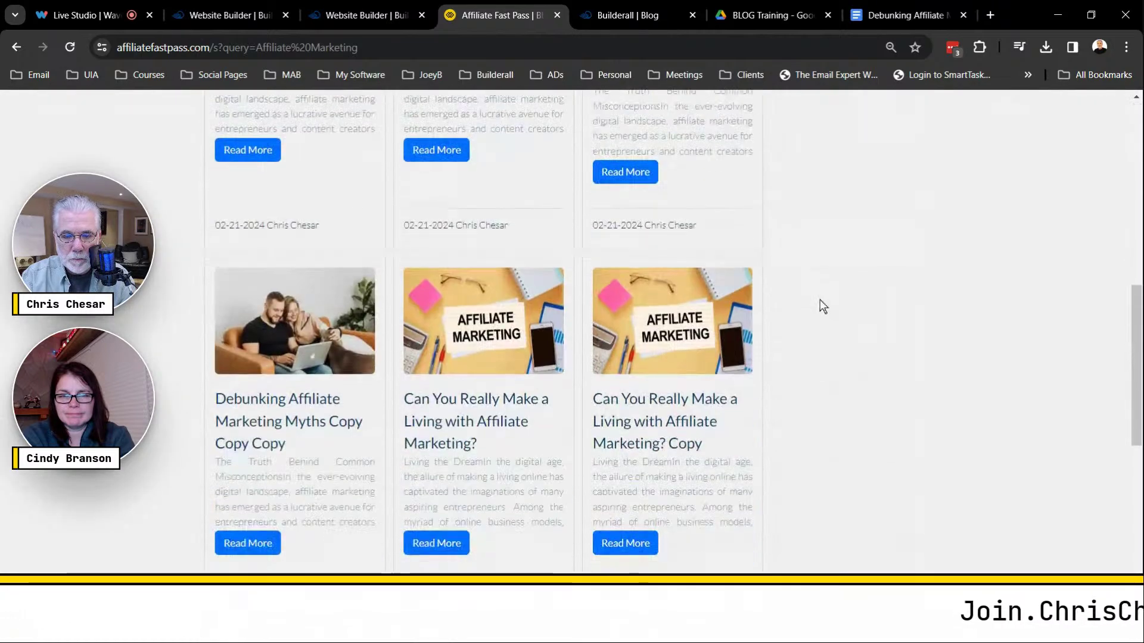
scroll(822, 306, "down", 5)
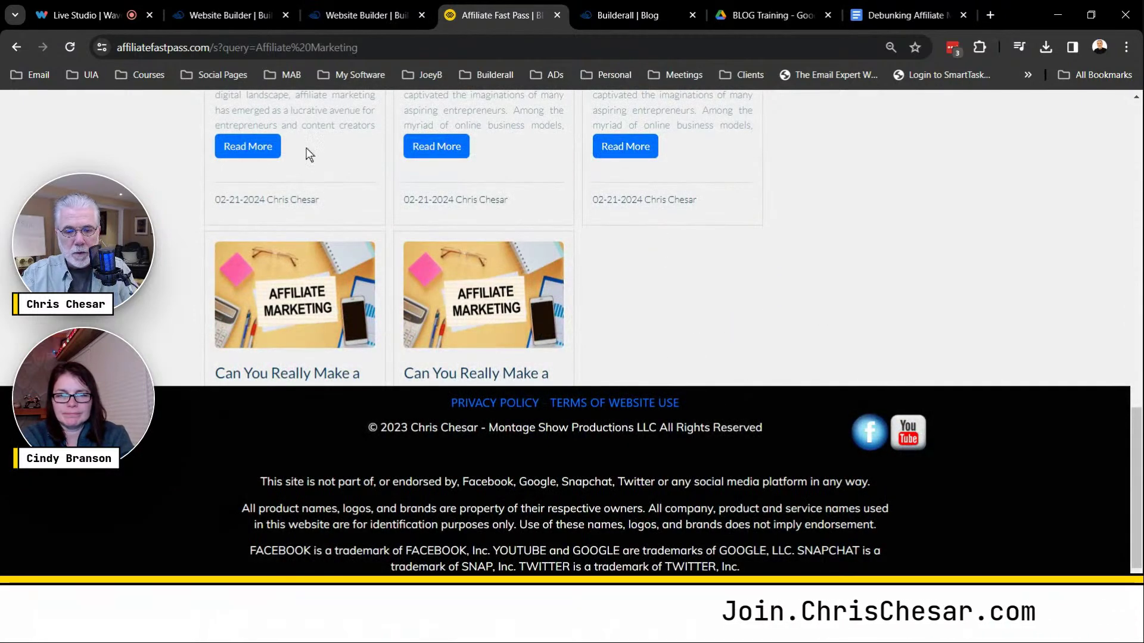
scroll(763, 306, "up", 3)
scroll(764, 311, "down", 3)
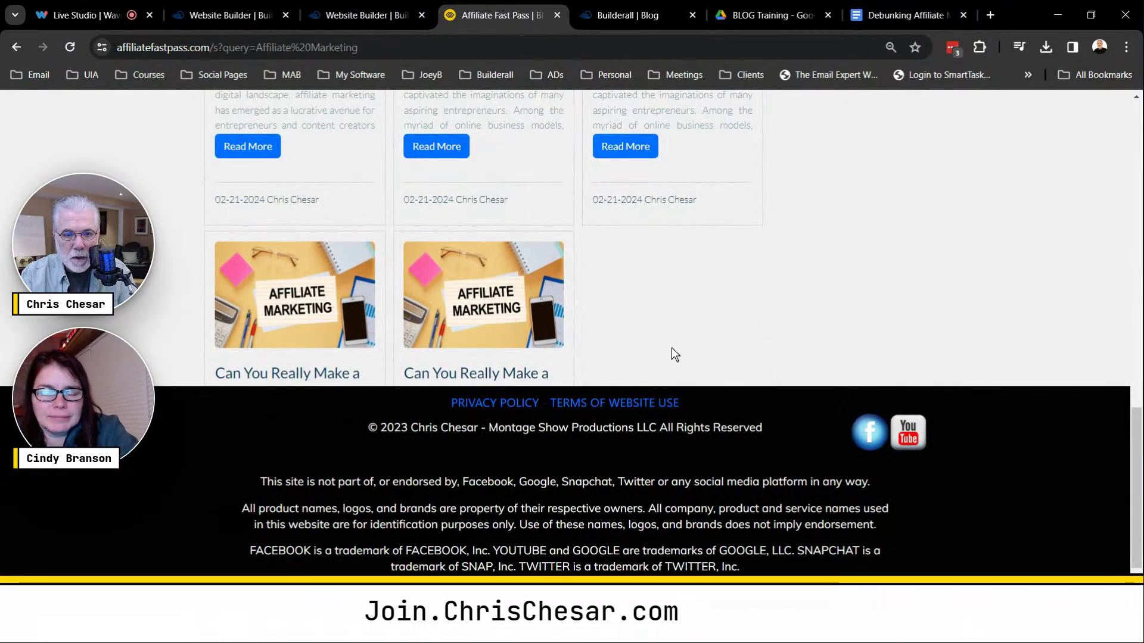
scroll(671, 348, "up", 2)
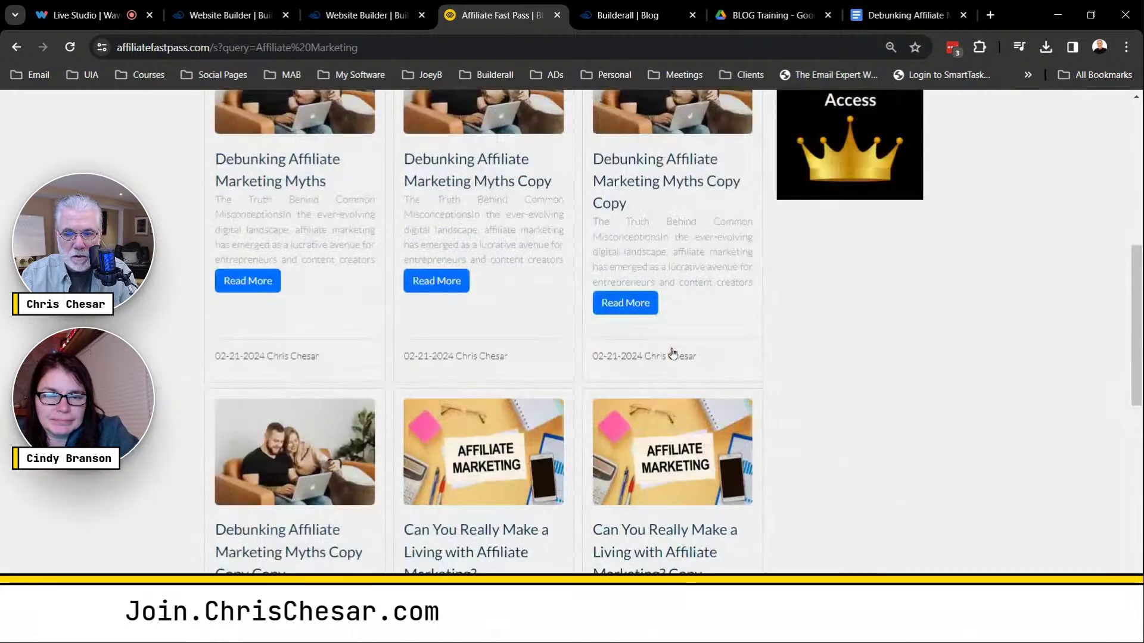
scroll(672, 352, "up", 5)
Dismiss the It's Done! dialog and extend the blog section down past all posts.
left_click(363, 15)
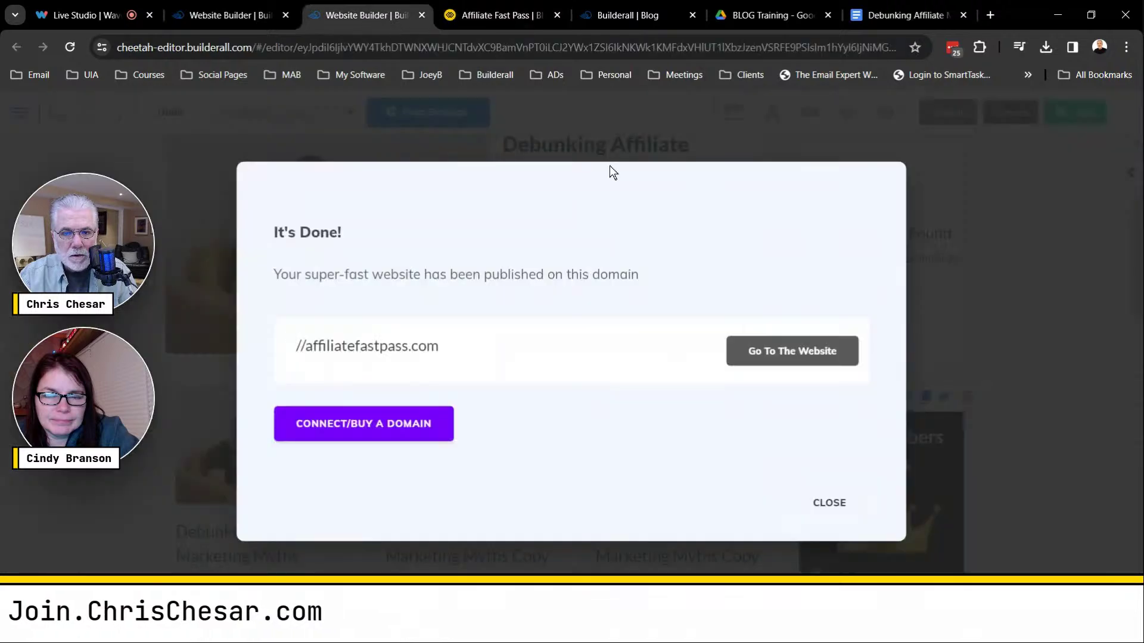
left_click(831, 504)
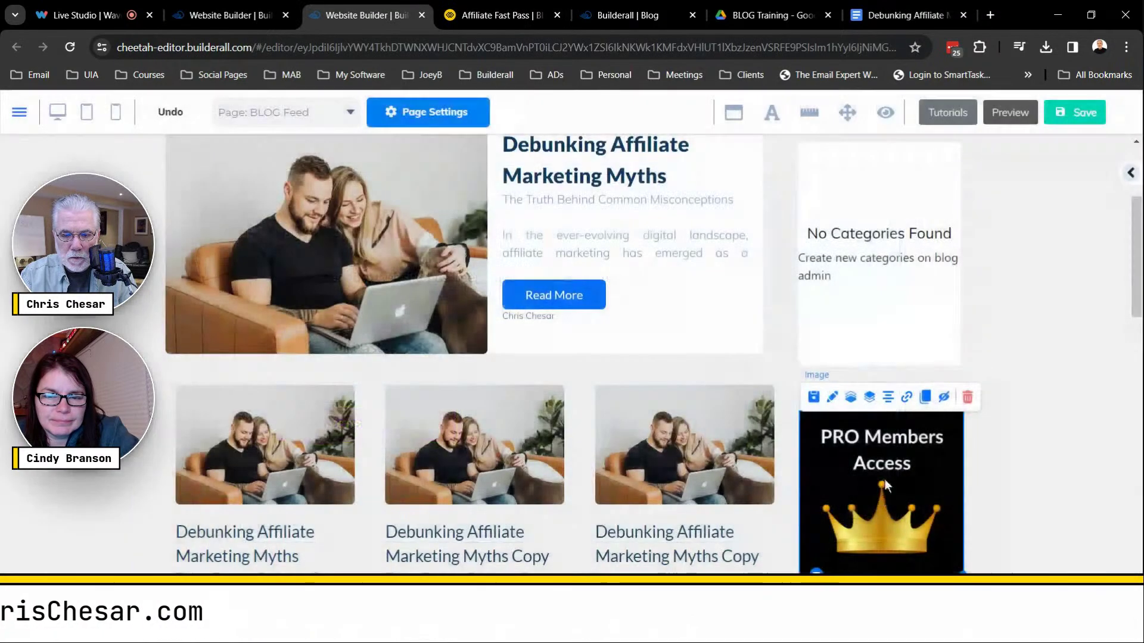
scroll(799, 381, "down", 8)
scroll(799, 382, "down", 4)
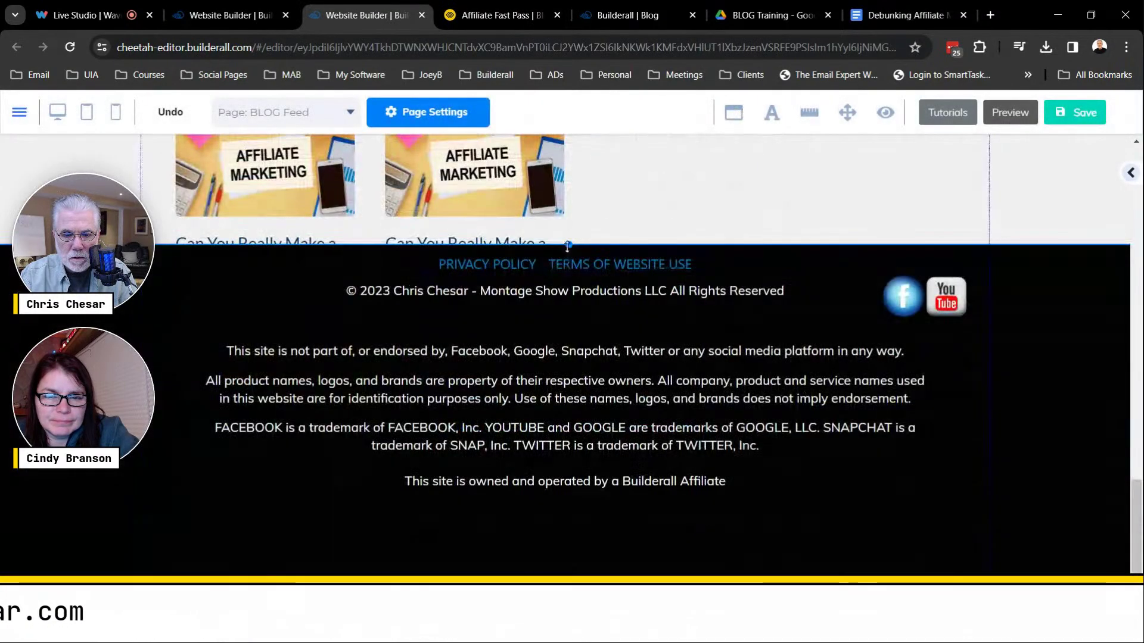
left_click_drag(567, 246, 589, 557)
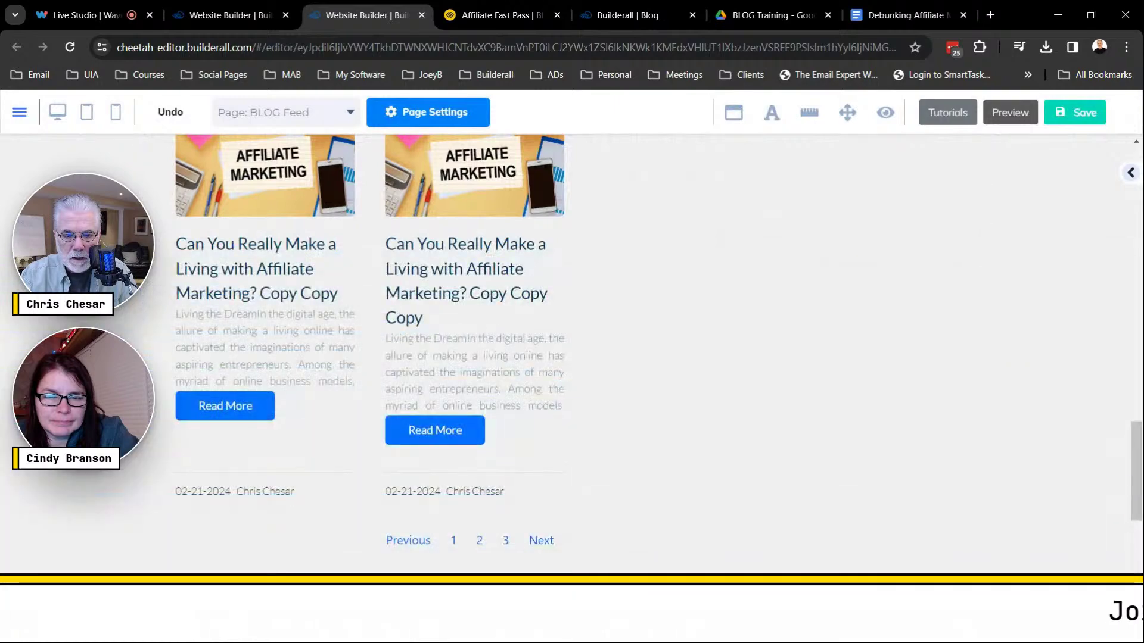
scroll(830, 387, "up", 15)
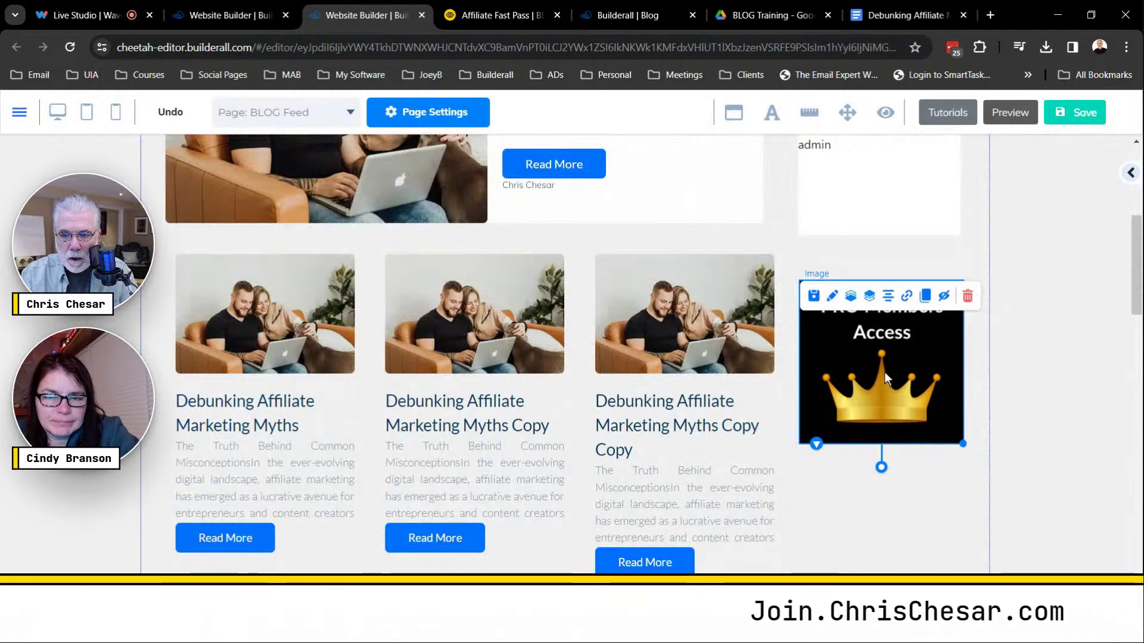
Inspect the categories list's Title Style and Advanced settings, then move the box slightly lower.
scroll(875, 357, "up", 3)
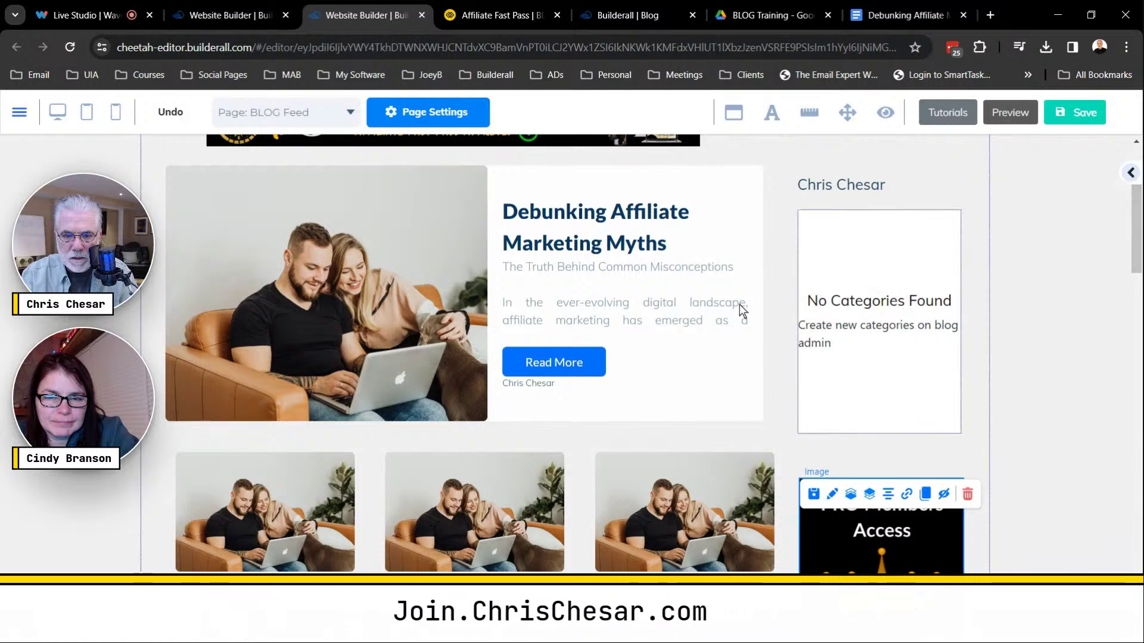
double_click(692, 309)
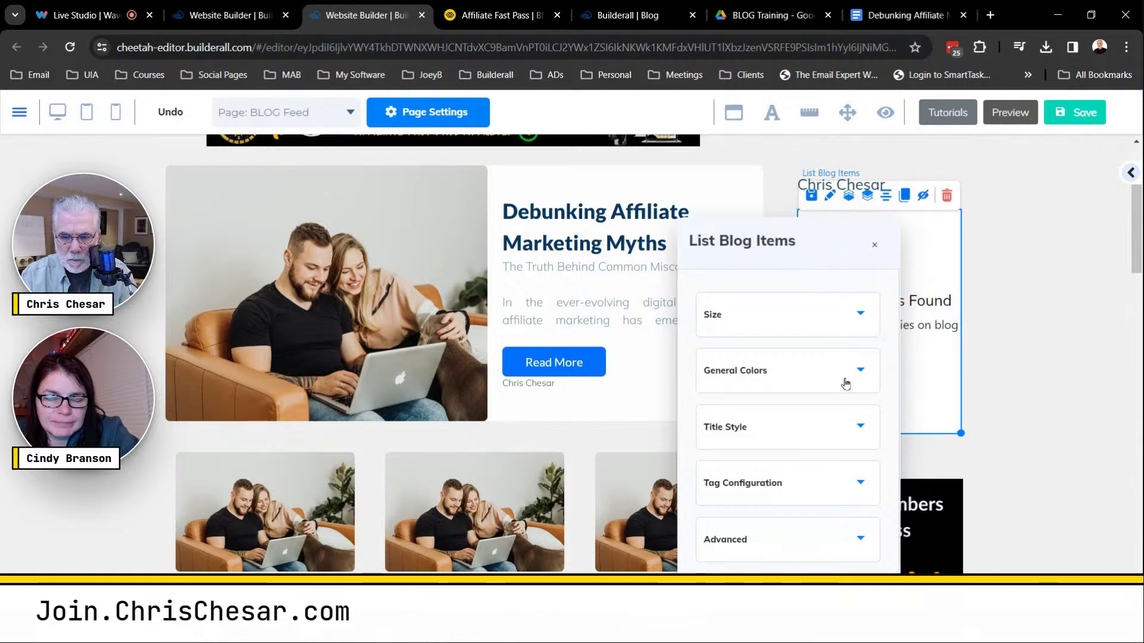
left_click(858, 431)
scroll(861, 429, "down", 5)
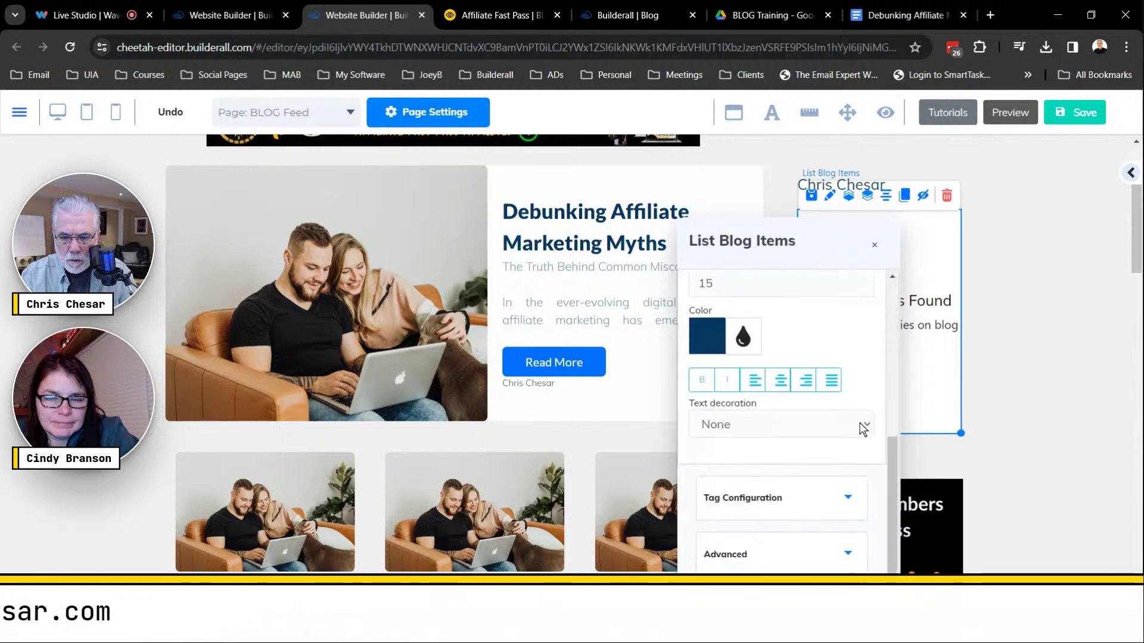
scroll(864, 430, "down", 1)
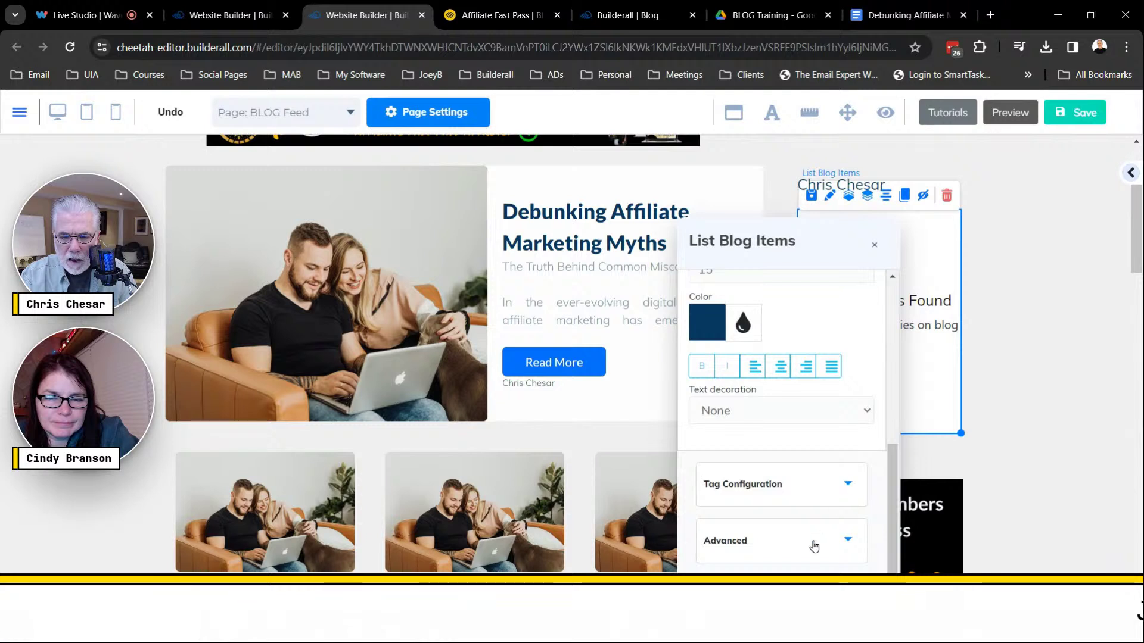
left_click(846, 543)
scroll(845, 524, "down", 3)
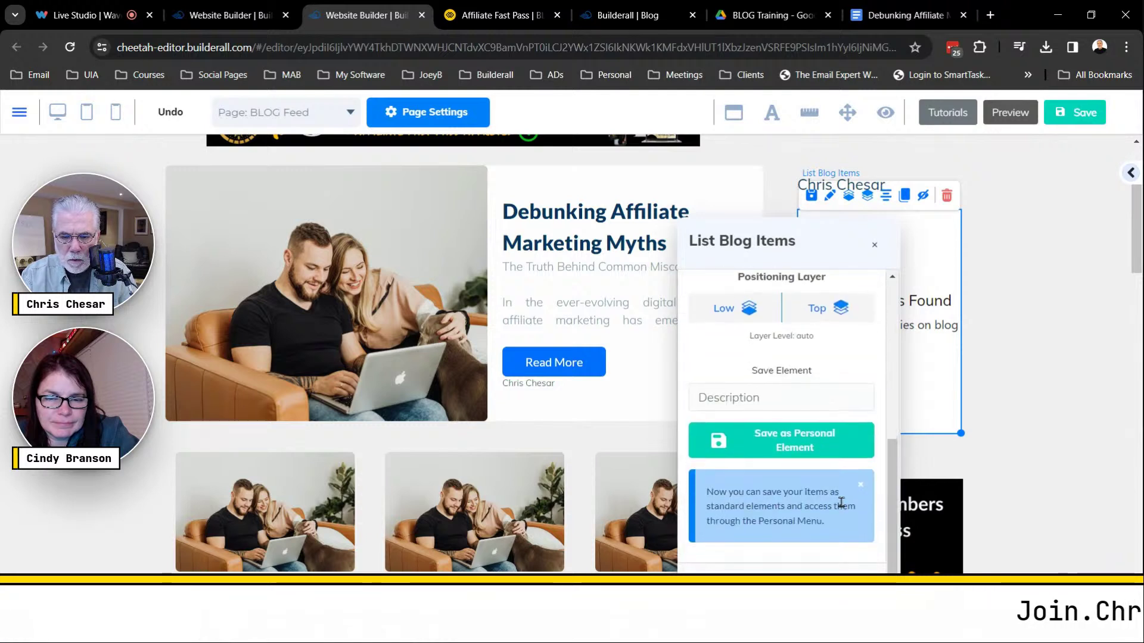
scroll(842, 501, "up", 2)
scroll(843, 500, "up", 5)
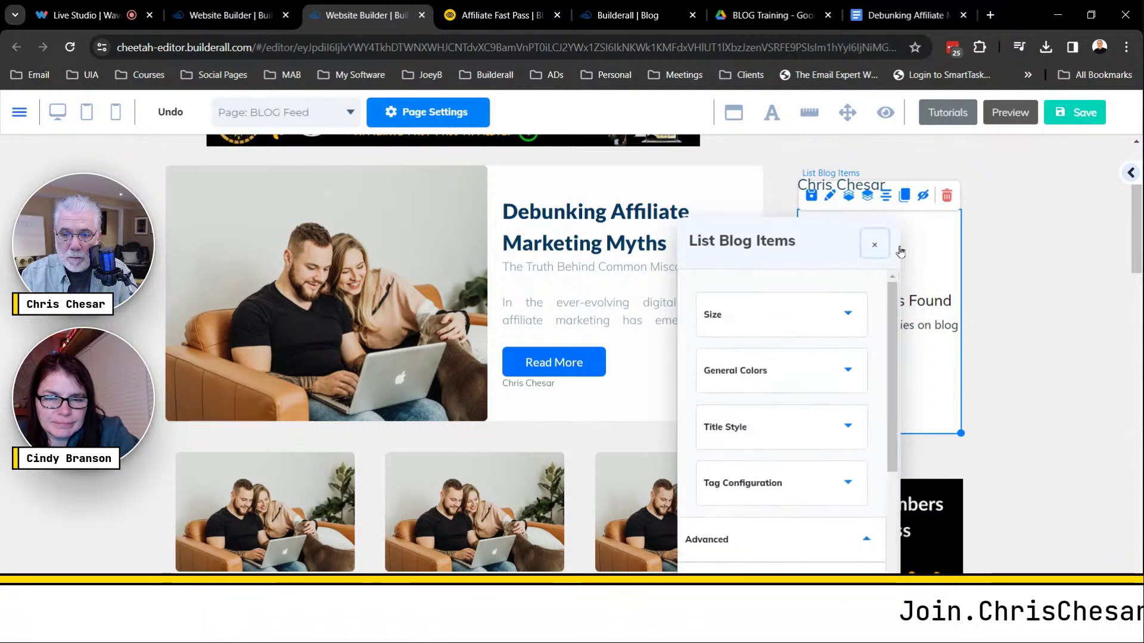
left_click(874, 244)
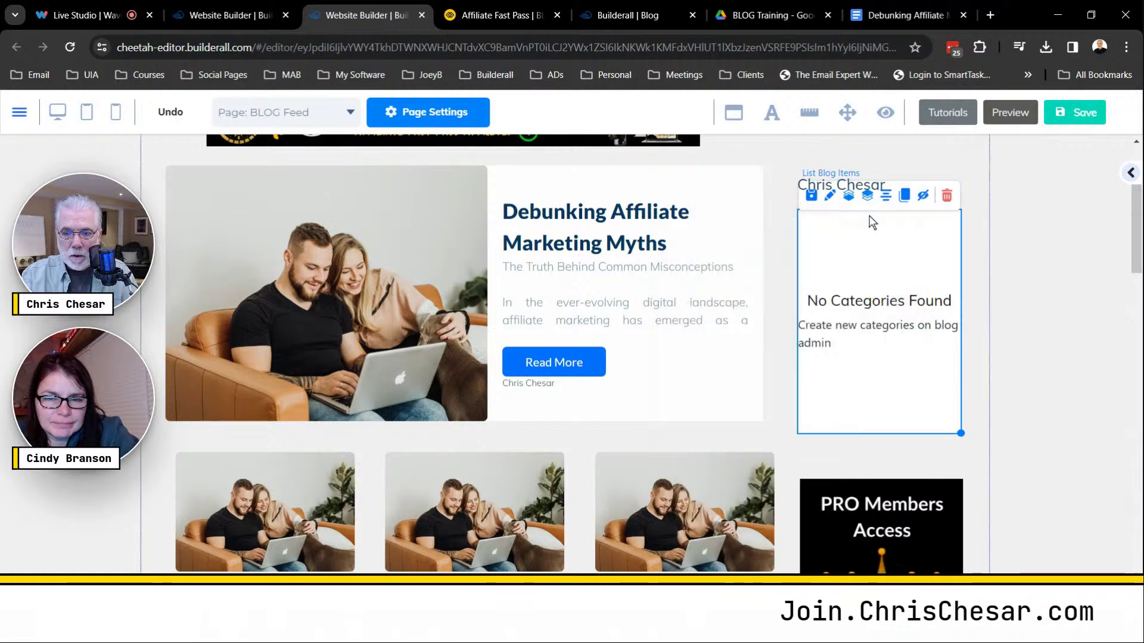
left_click_drag(871, 266, 871, 282)
Delete the 'No Categories Found' box and place the PRO Members Access image under the author name.
left_click(946, 218)
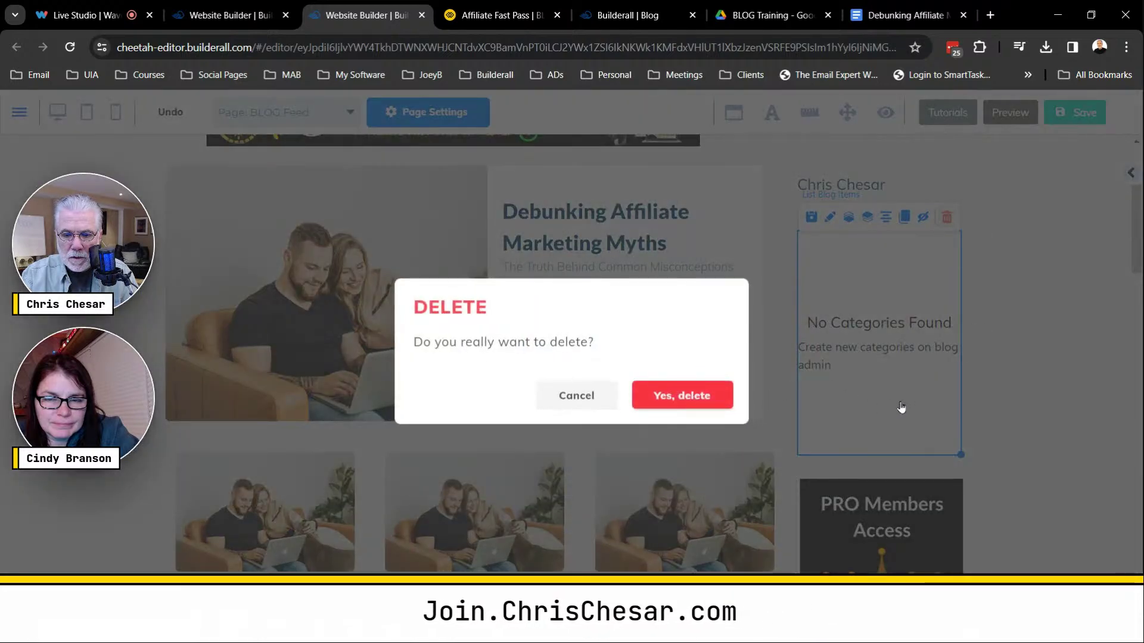
key("Return")
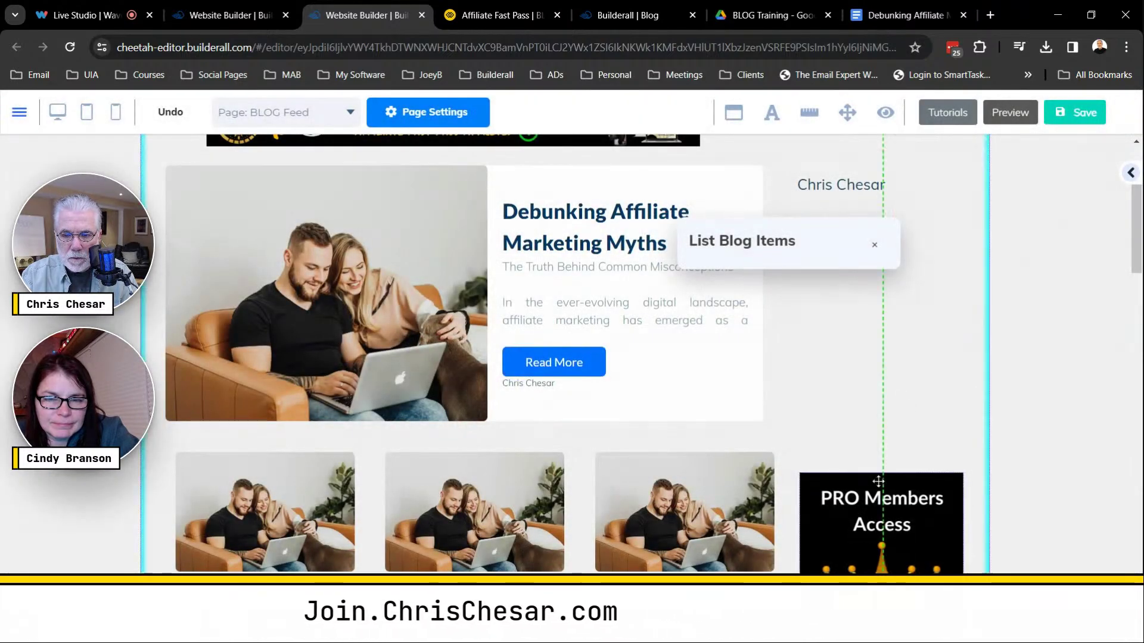
left_click_drag(879, 481, 867, 255)
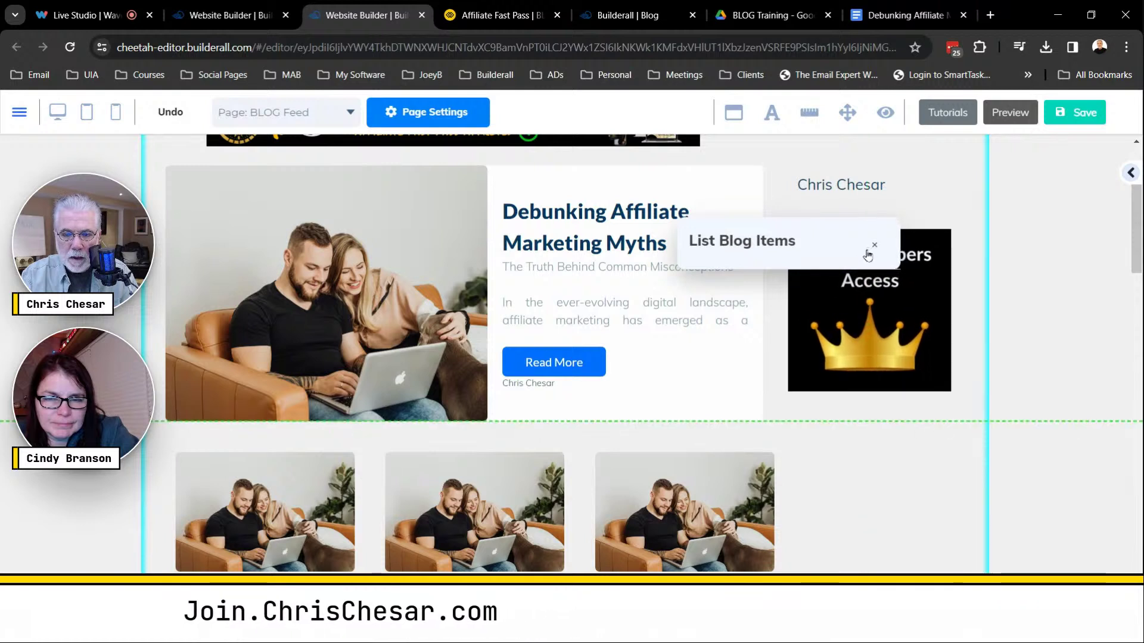
left_click_drag(846, 186, 847, 181)
left_click(972, 226)
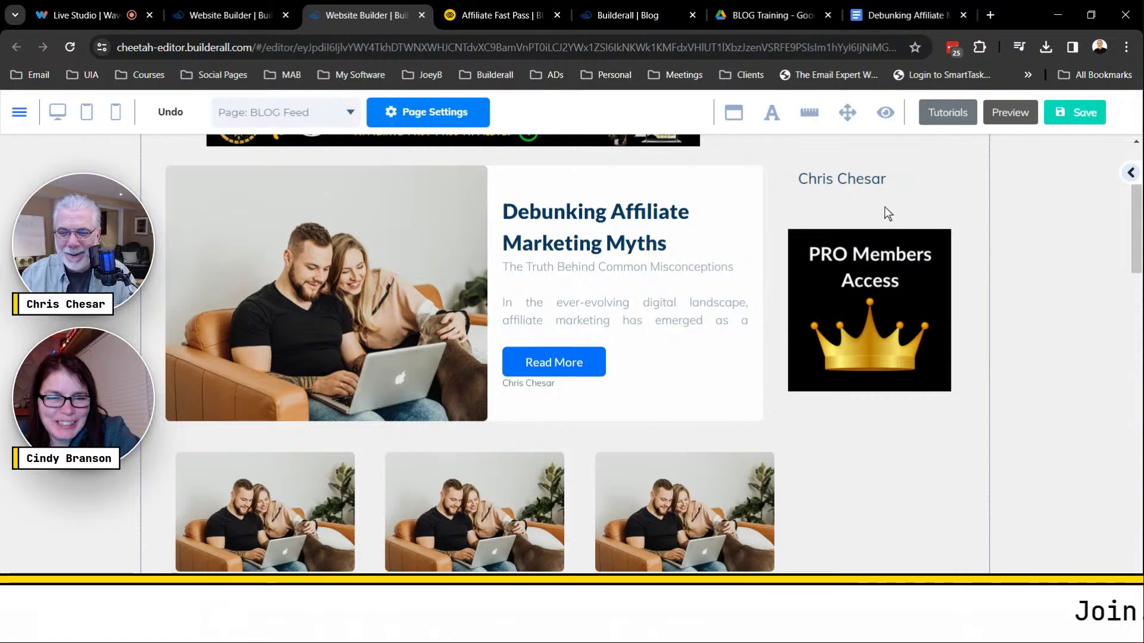
scroll(887, 213, "up", 3)
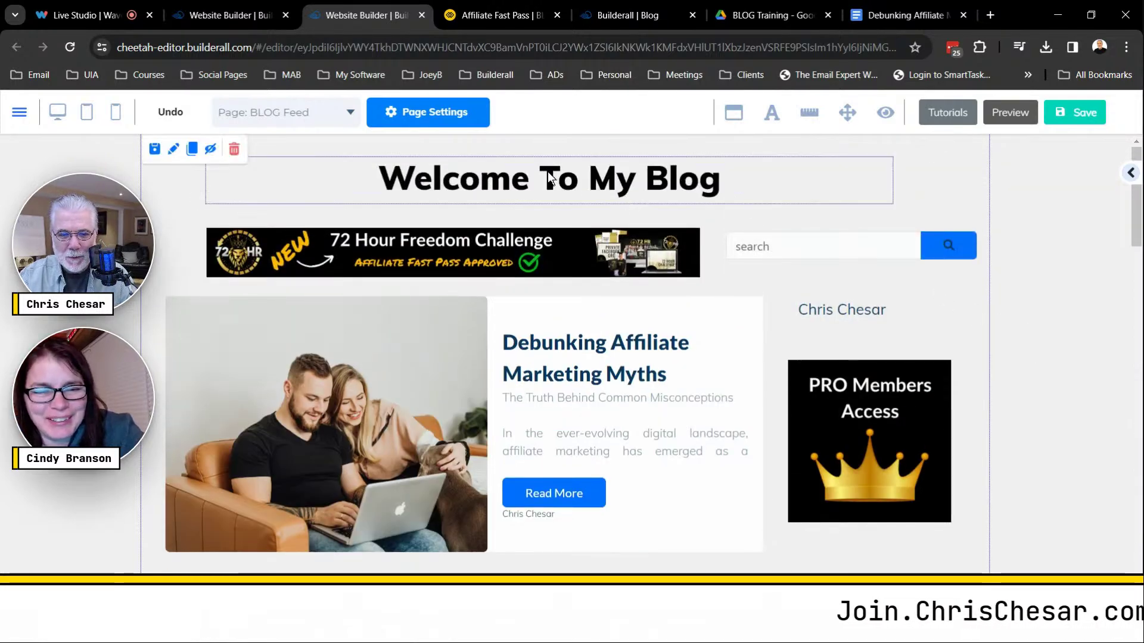
Narrow the Welcome To My Blog heading box and centre it on the page.
left_click(870, 196)
left_click_drag(892, 204, 675, 198)
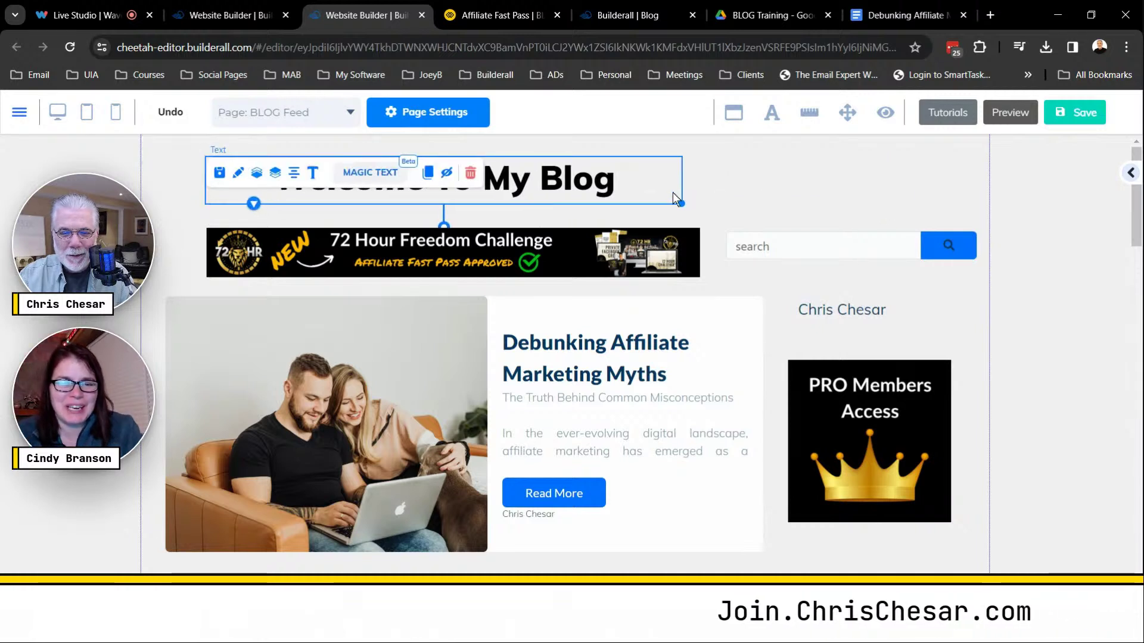
left_click_drag(595, 206, 718, 213)
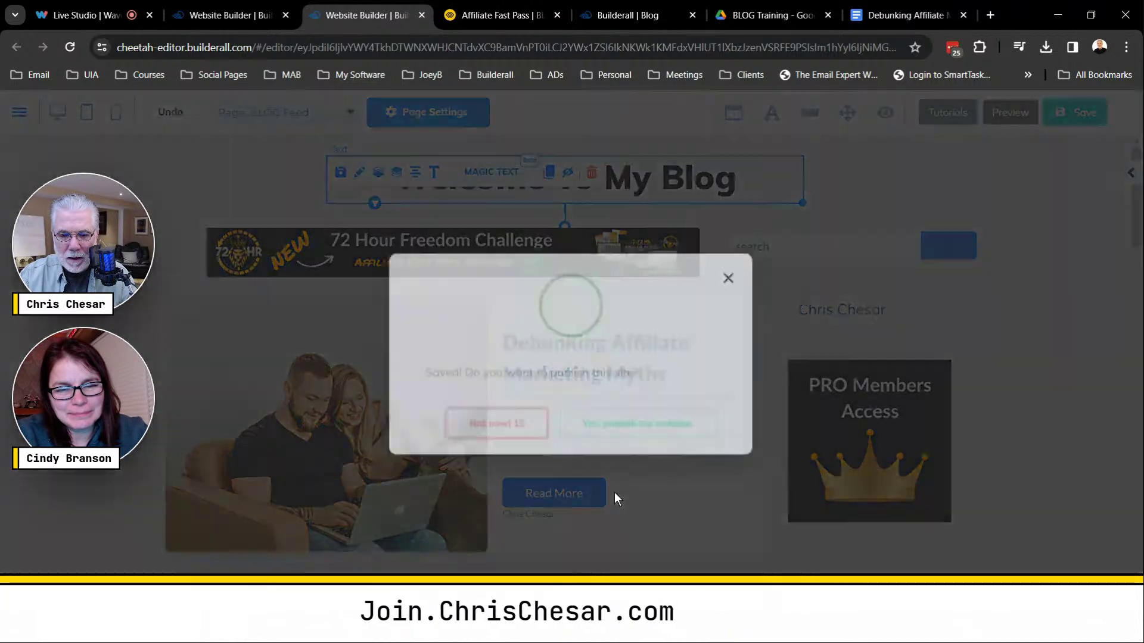
Republish the site and switch to the live blog.
left_click(680, 426)
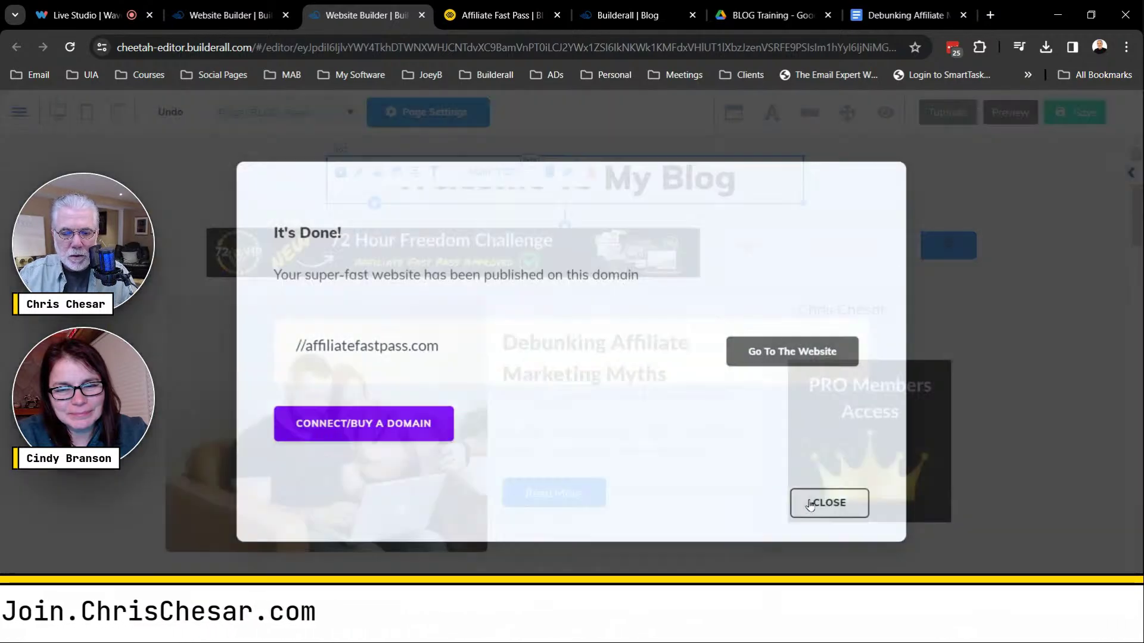
left_click(828, 504)
left_click(510, 20)
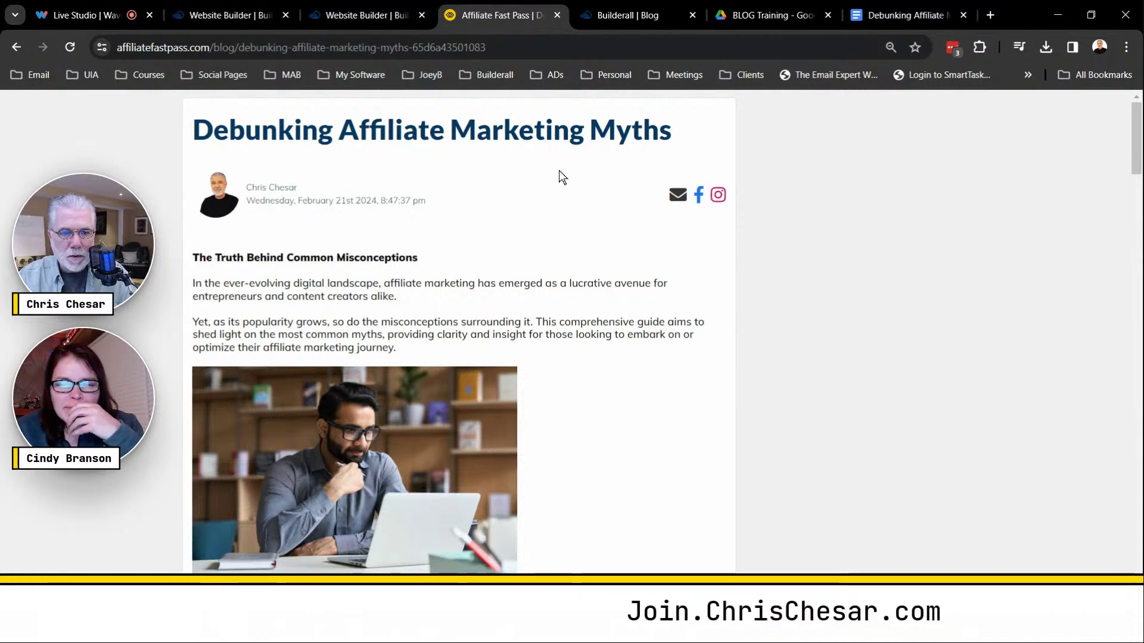
On the live blog, go back to the search results and run an empty search, then close the tab.
left_click(16, 47)
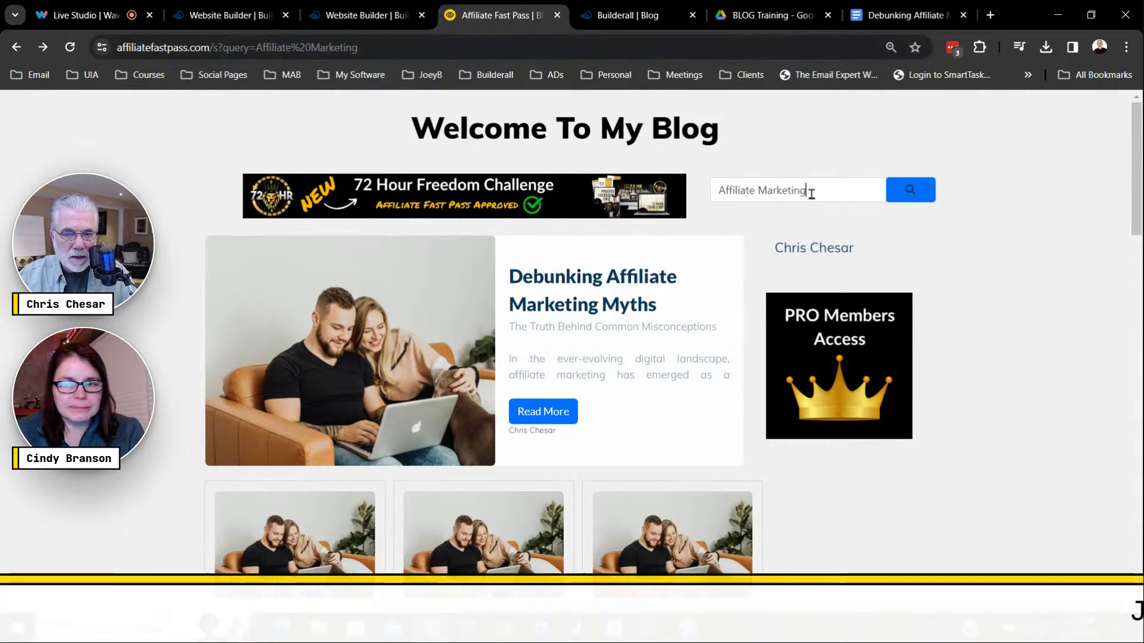
left_click_drag(810, 196, 705, 195)
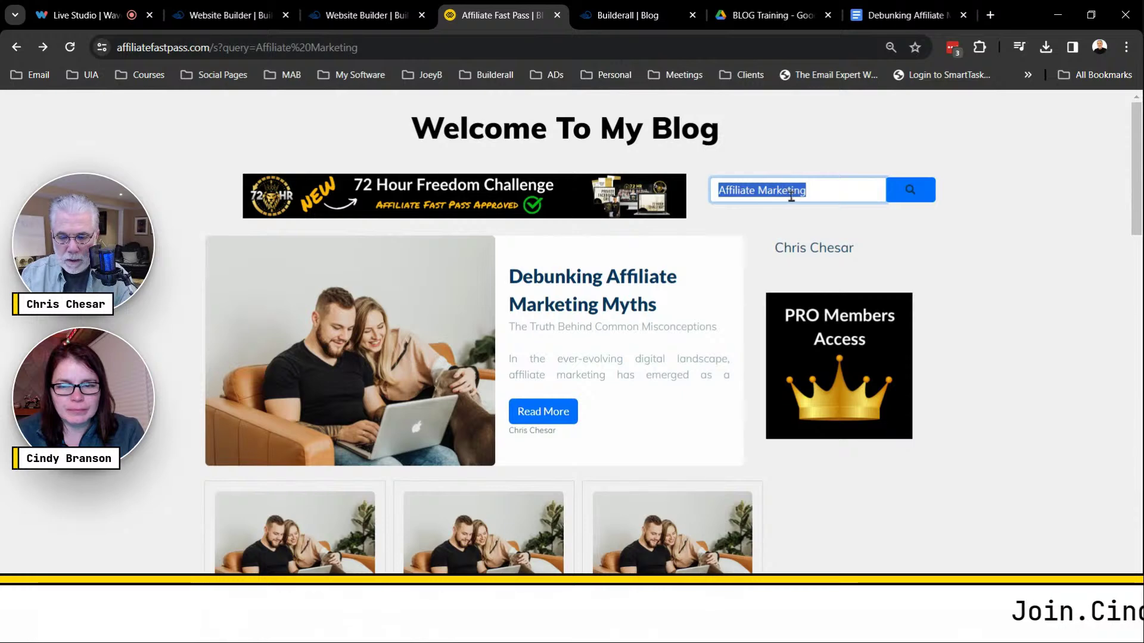
left_click(912, 194)
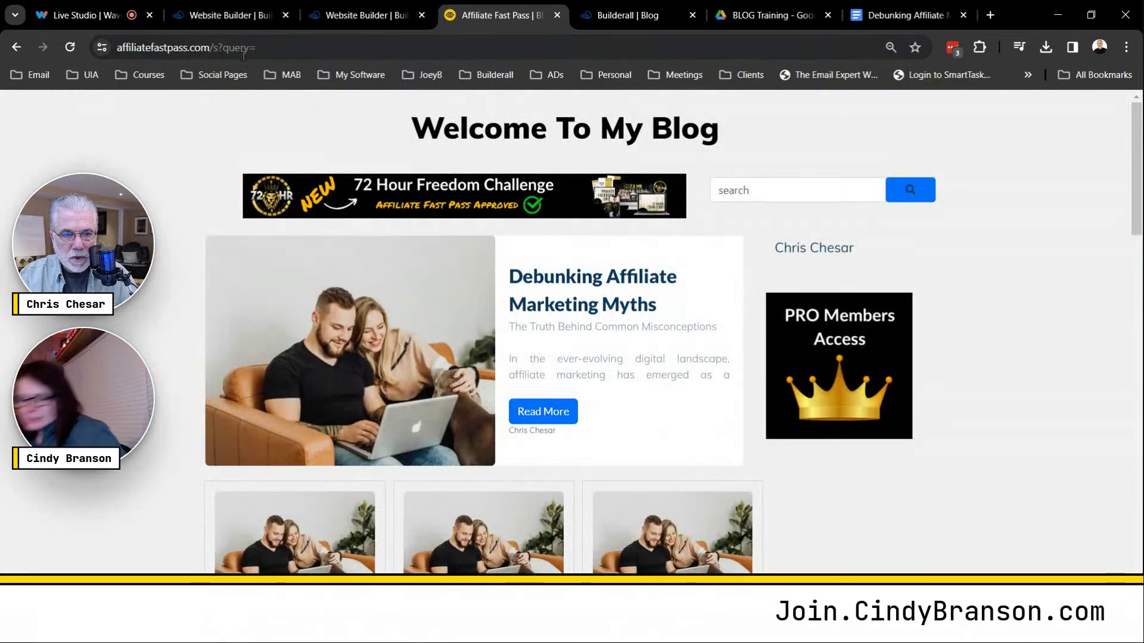
left_click(557, 15)
View the published BLOG Feed page live from the site's page dashboard.
left_click(348, 18)
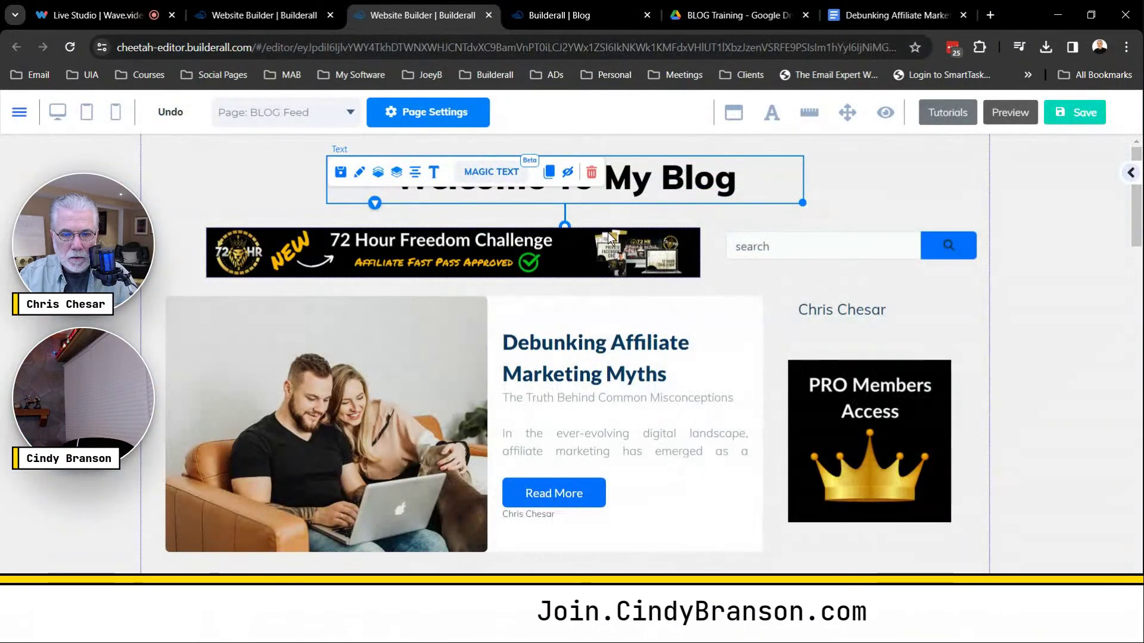
left_click(277, 19)
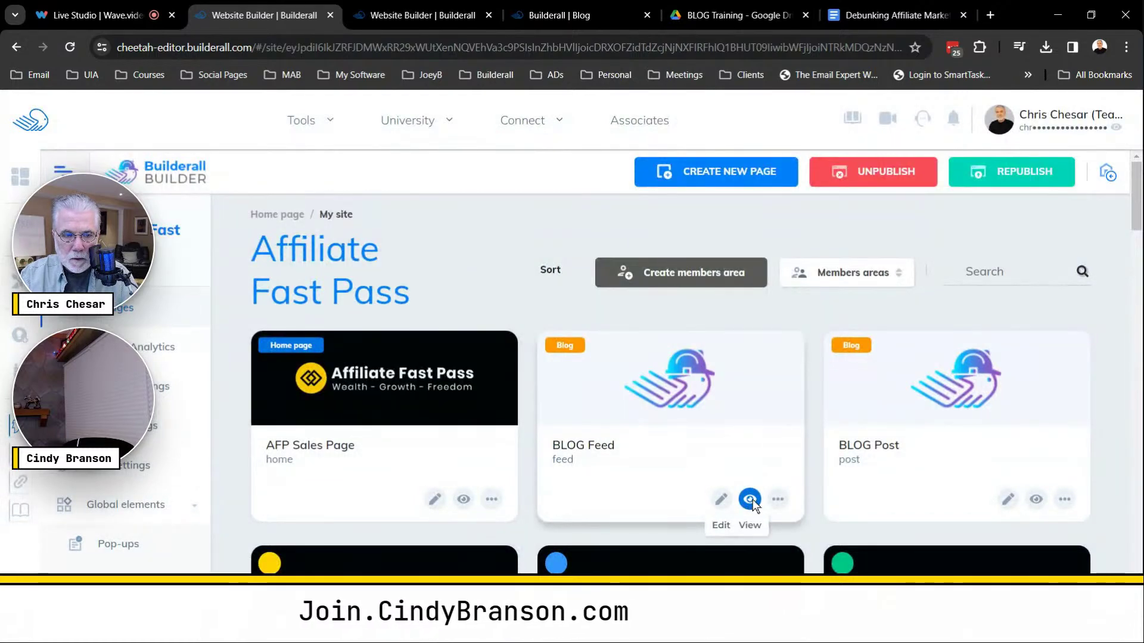
left_click(750, 499)
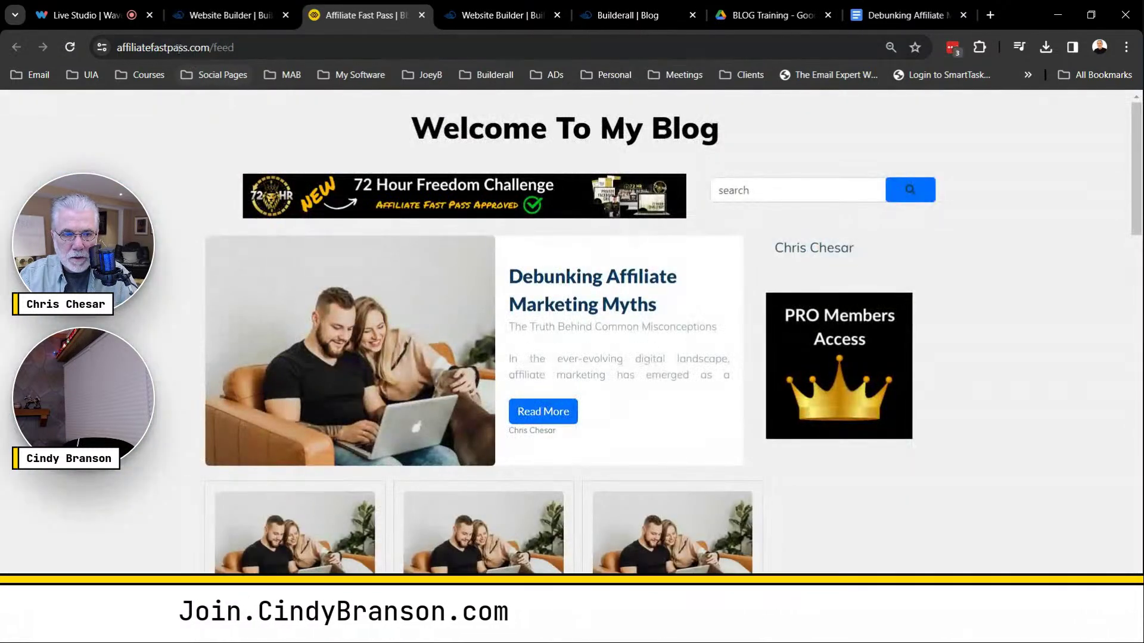
left_click(189, 51)
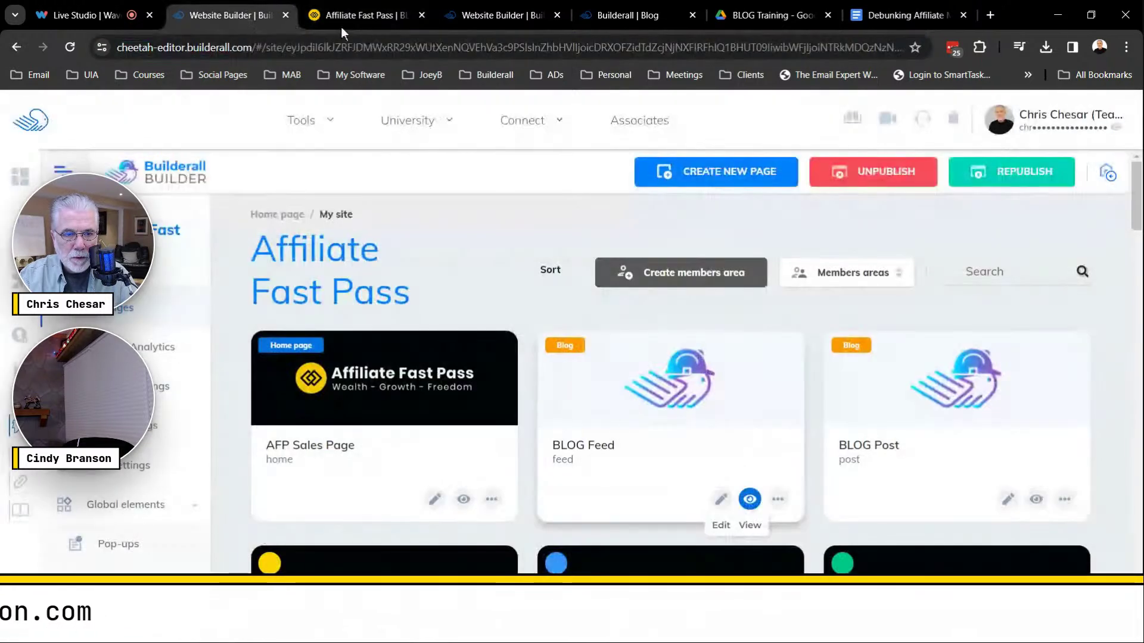
Return to the page editor and bring up the list of site pages.
left_click(249, 17)
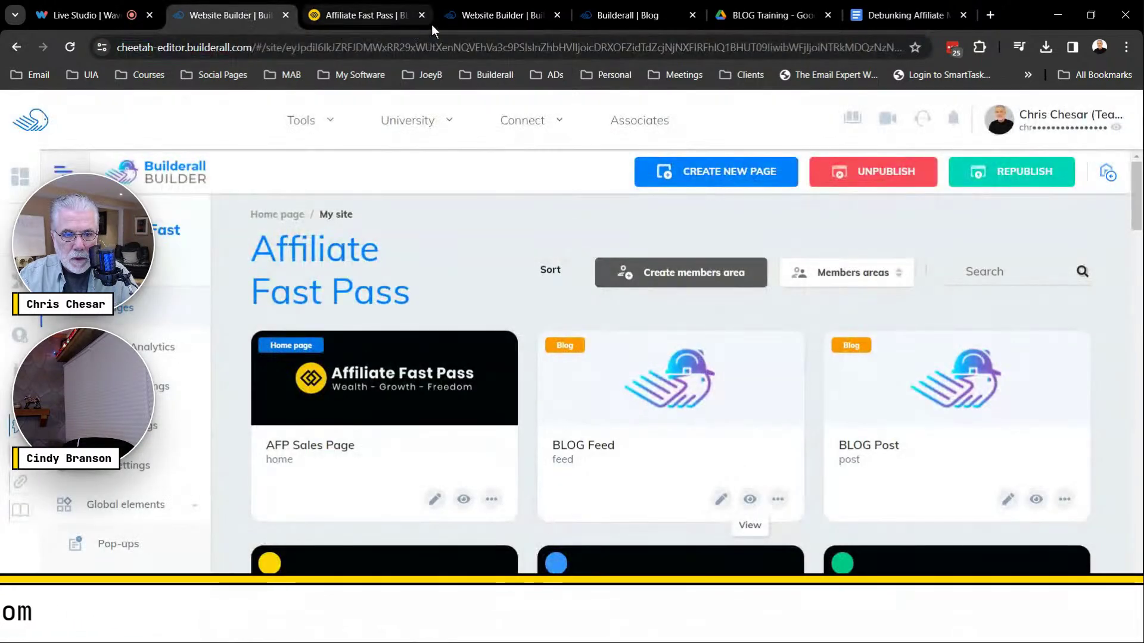
left_click(494, 15)
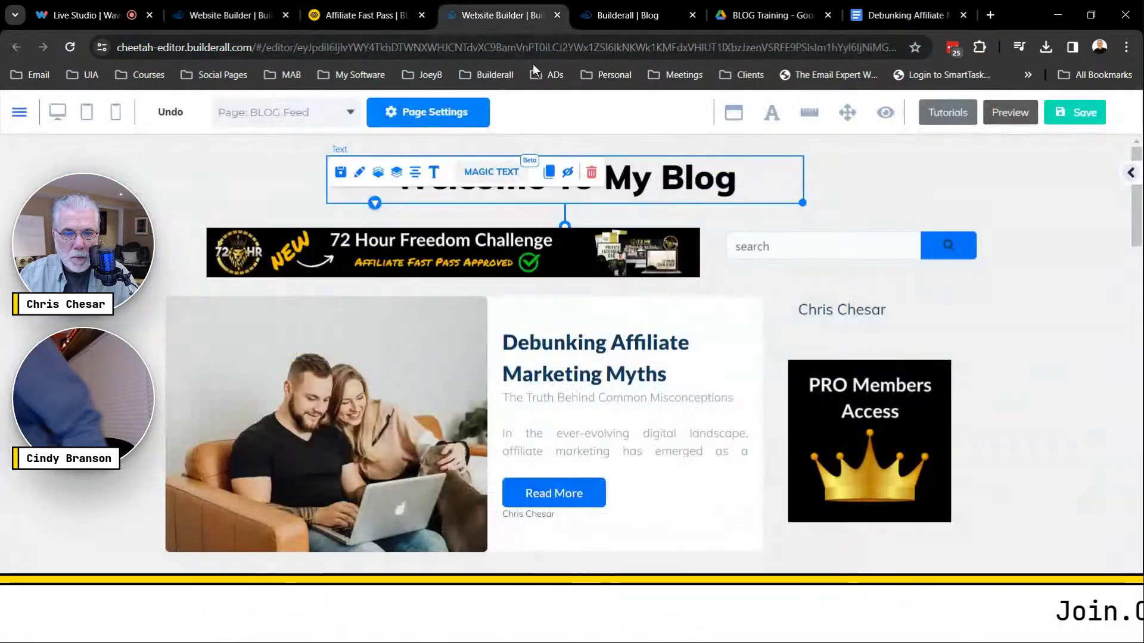
left_click(318, 118)
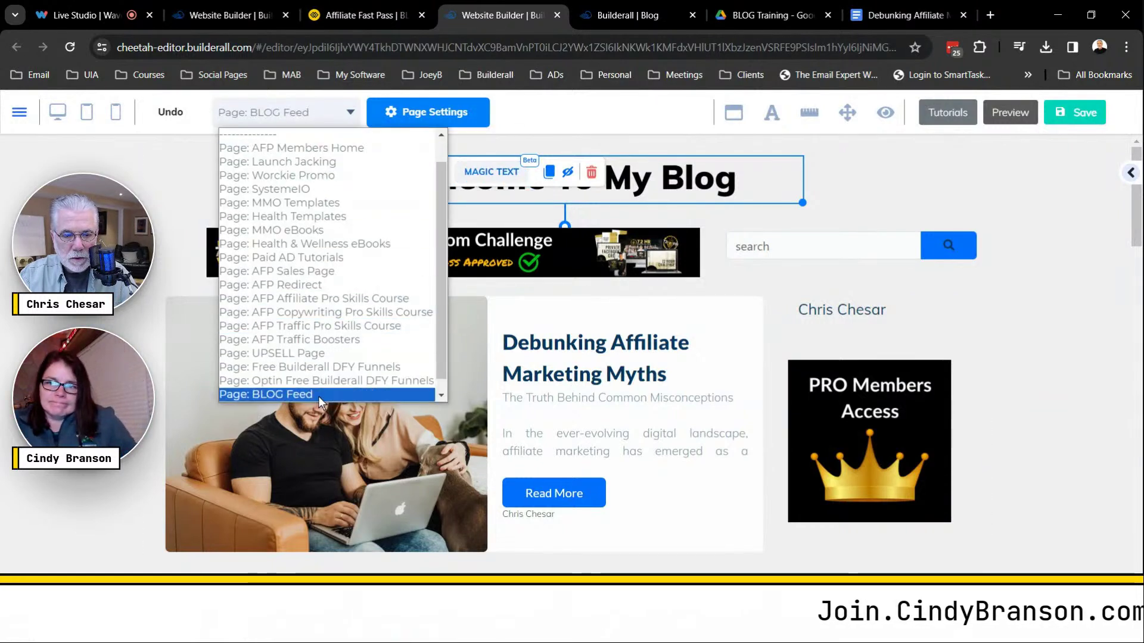
scroll(322, 399, "down", 2)
Switch to the BLOG Post page, saving the feed page, and add a Blank Panel.
left_click(325, 398)
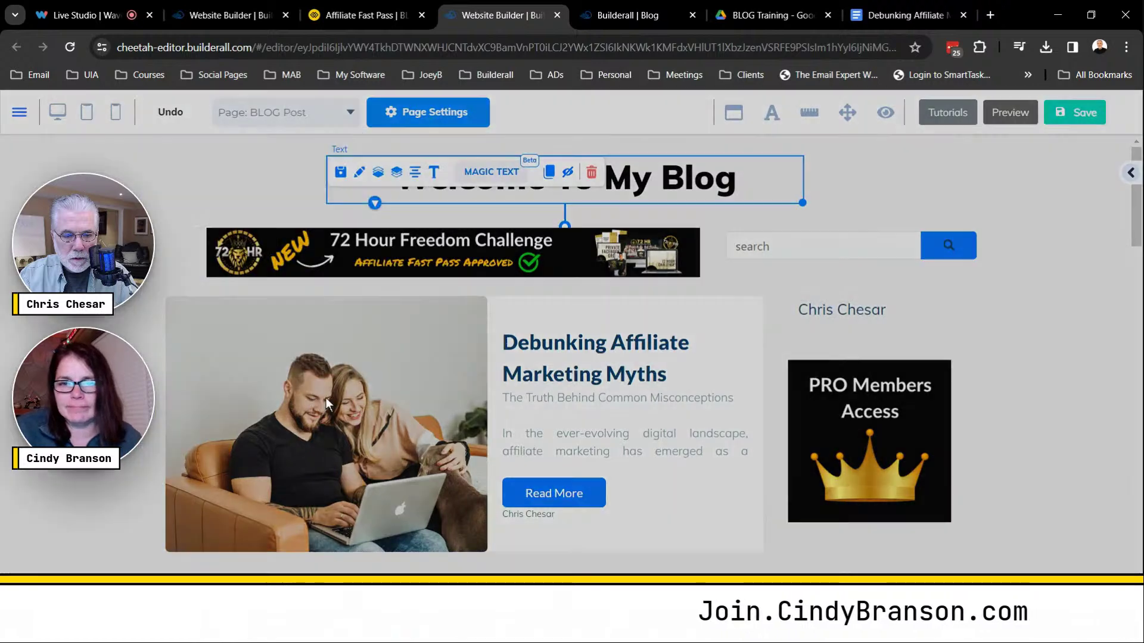
left_click(634, 373)
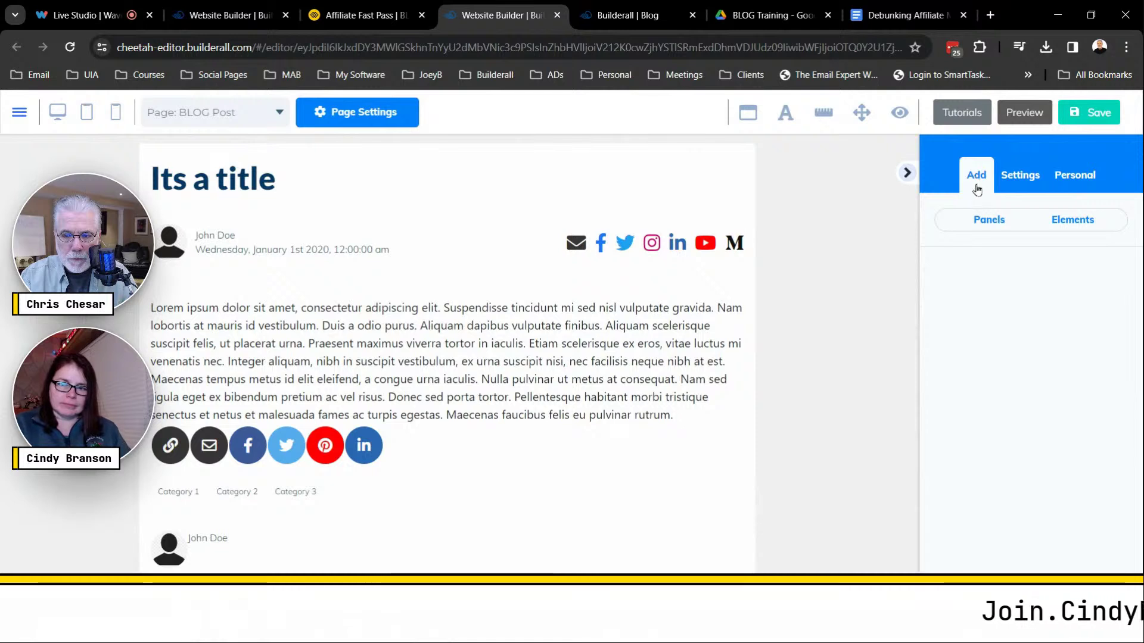
left_click(991, 222)
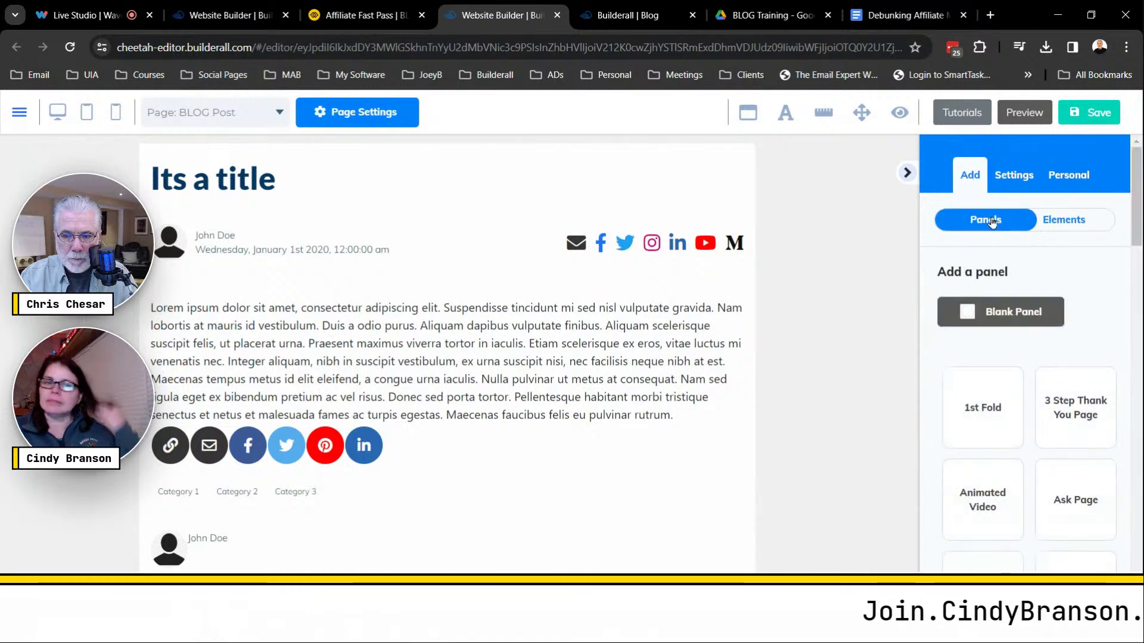
left_click(1006, 320)
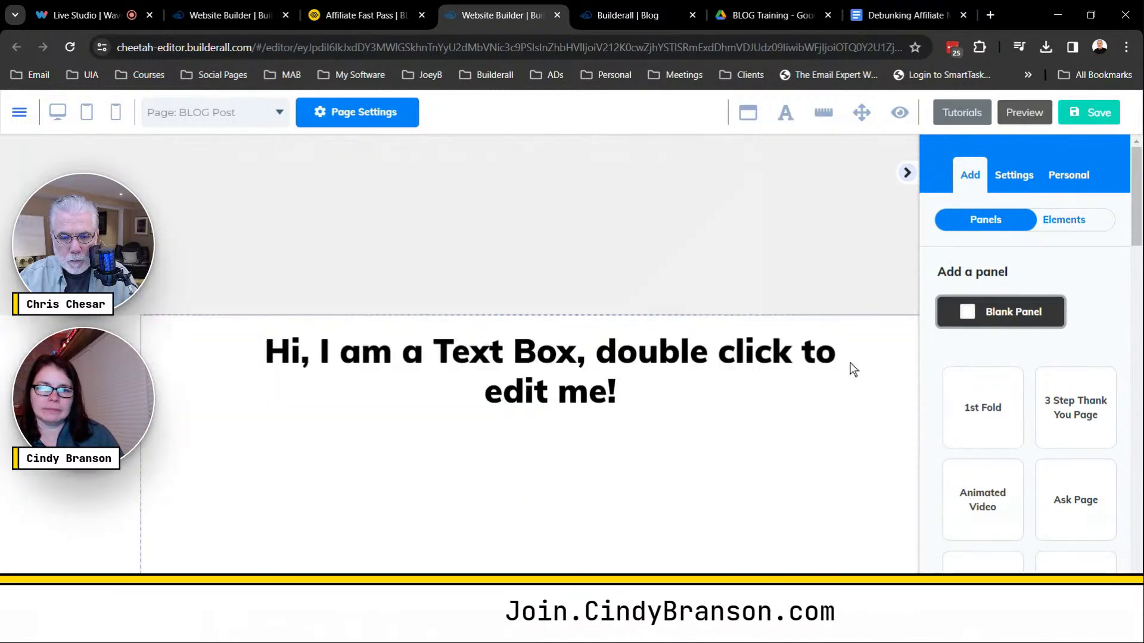
Delete the blank panel's placeholder text box.
left_click(684, 402)
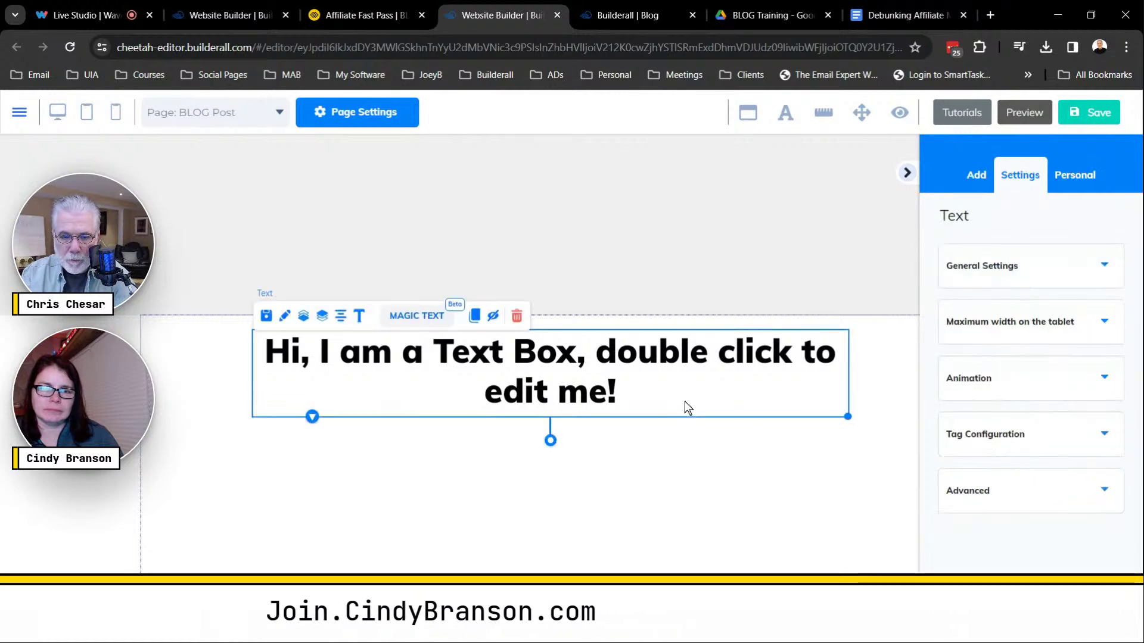
key("Delete")
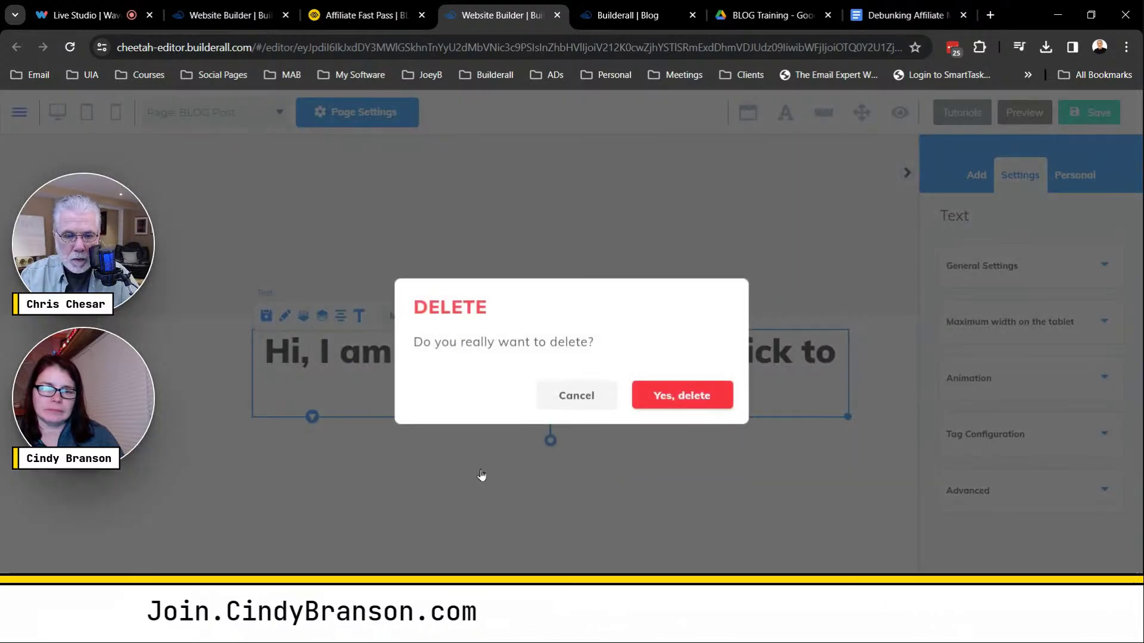
key("Return")
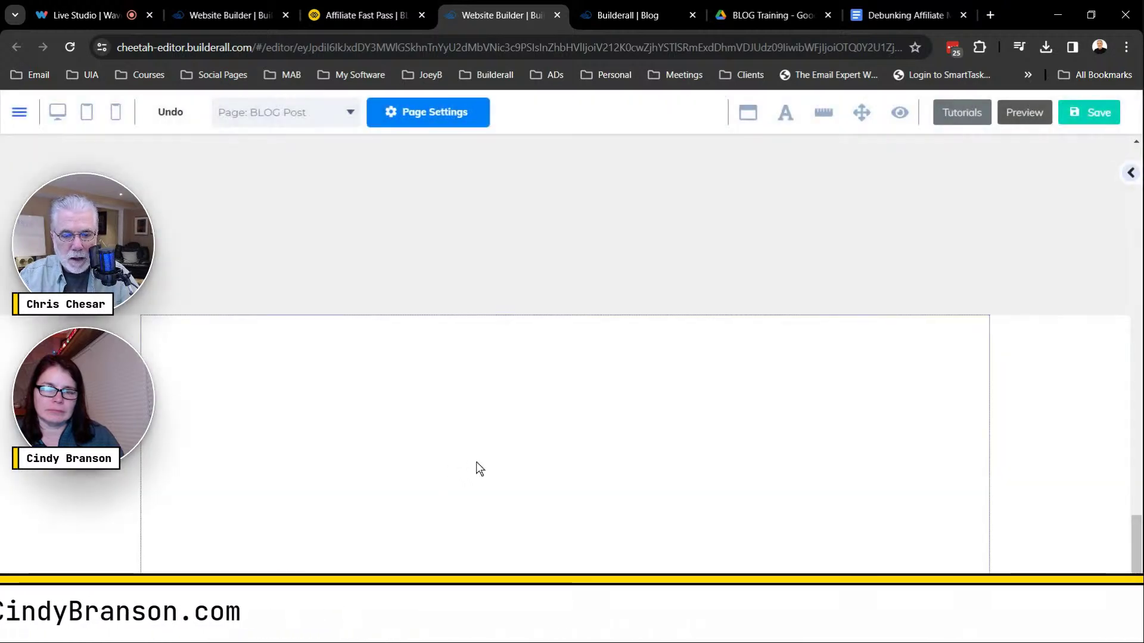
Set the new blank panel's background to solid black (000000) in its panel settings.
left_click(477, 463)
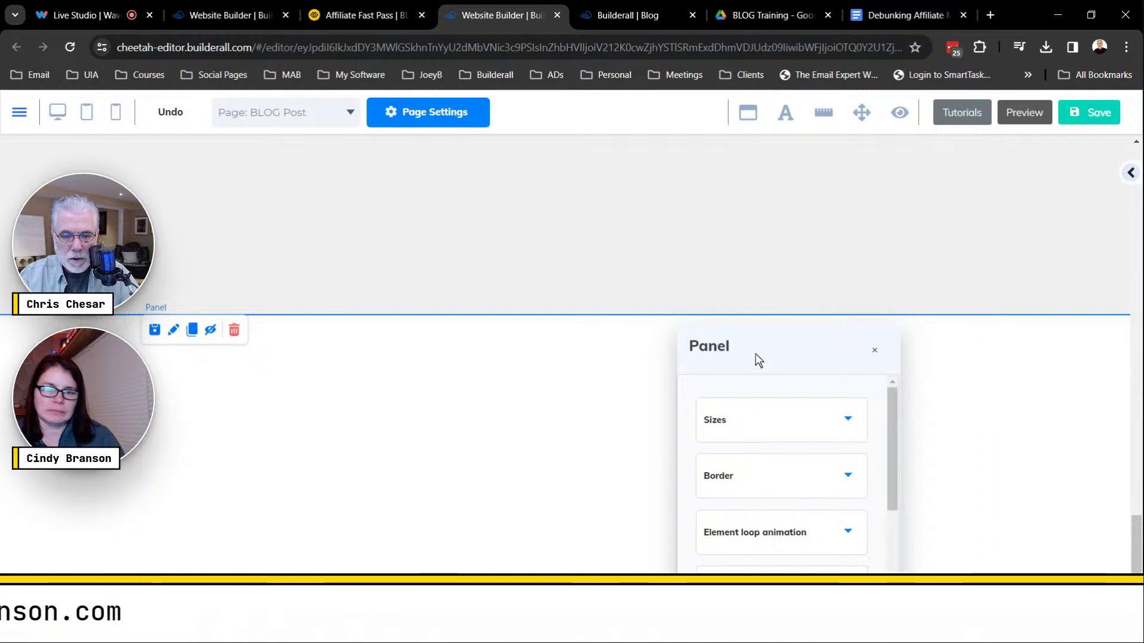
left_click_drag(753, 353, 871, 210)
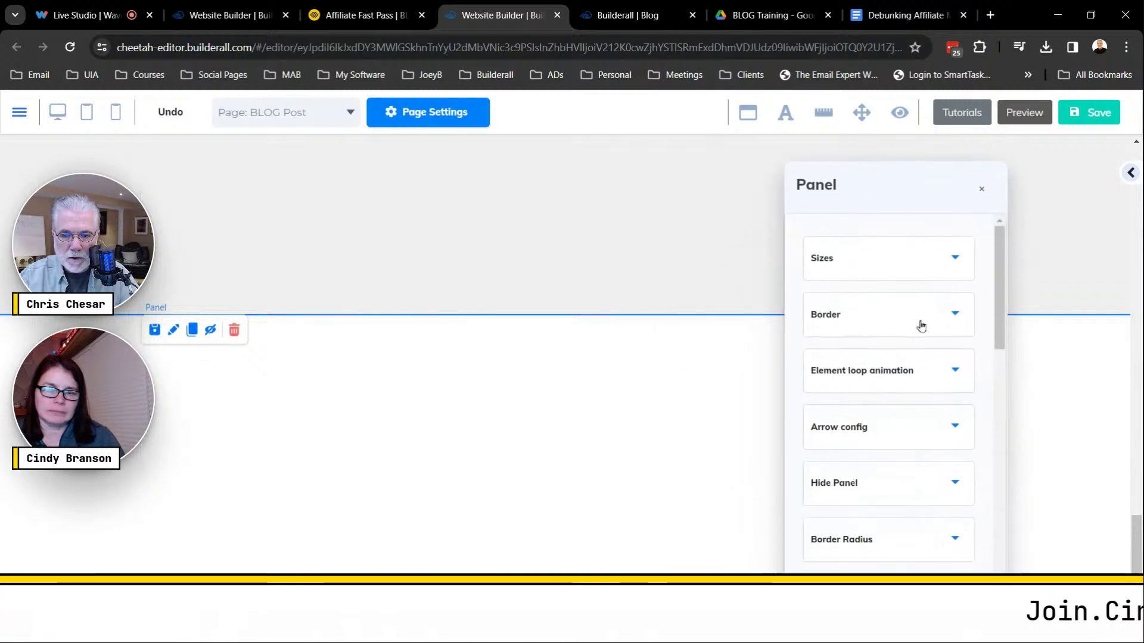
left_click(529, 440)
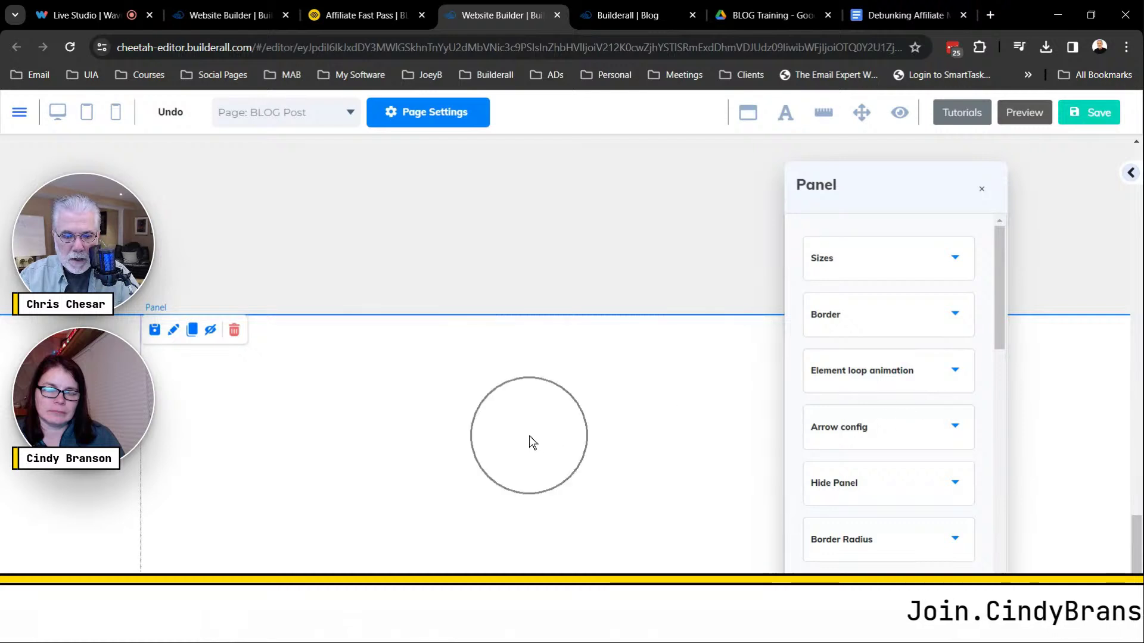
left_click(173, 334)
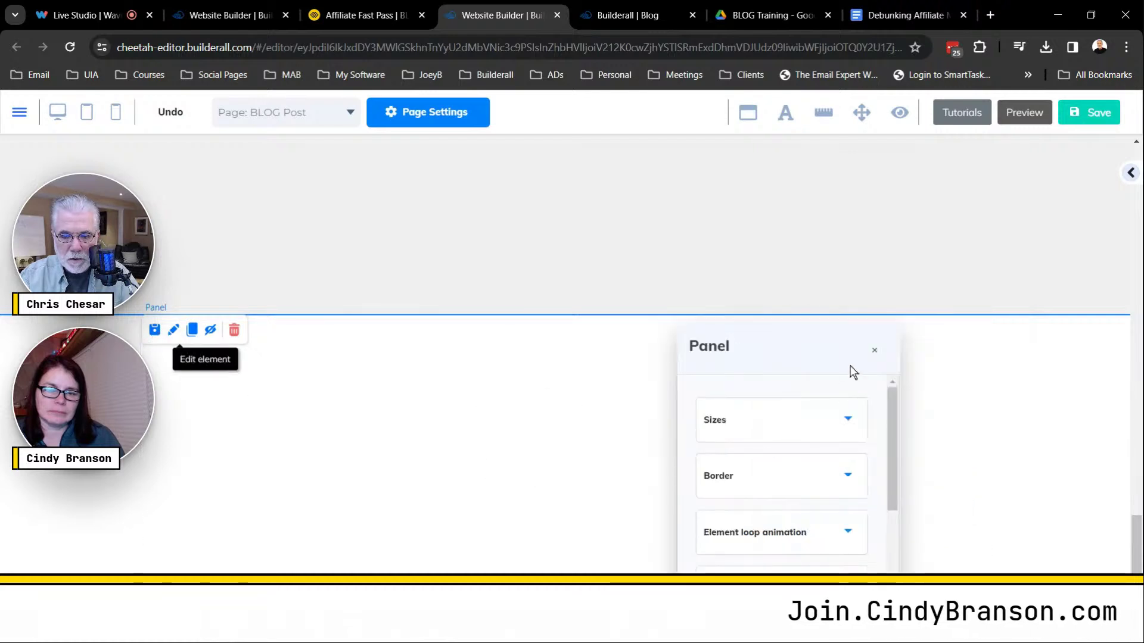
left_click_drag(850, 370, 867, 229)
left_click_drag(921, 326, 926, 403)
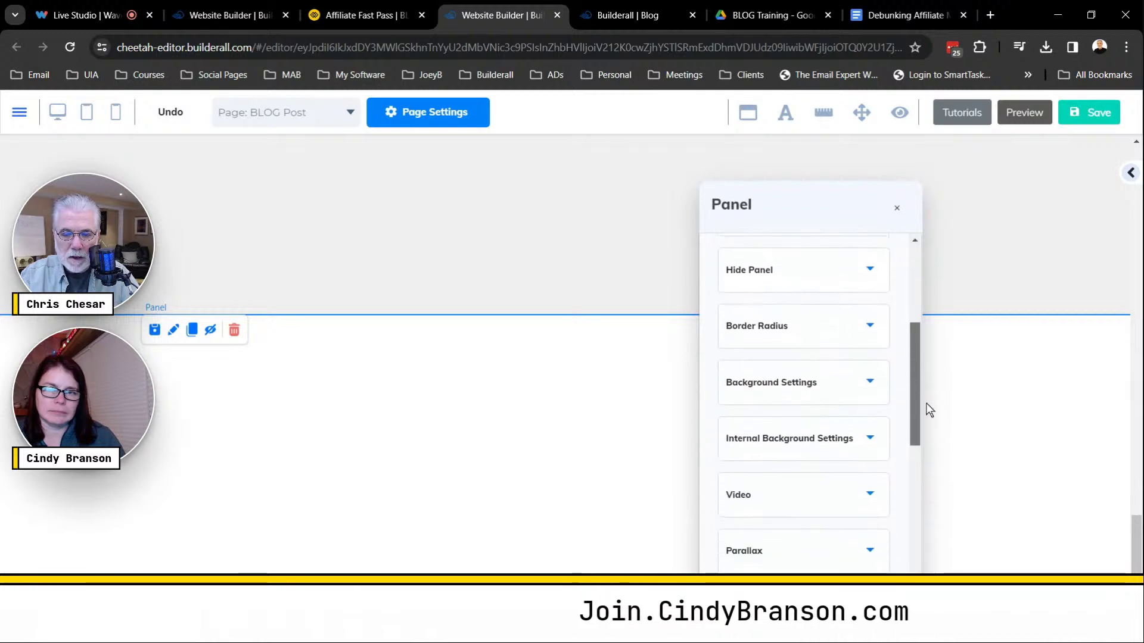
left_click(868, 381)
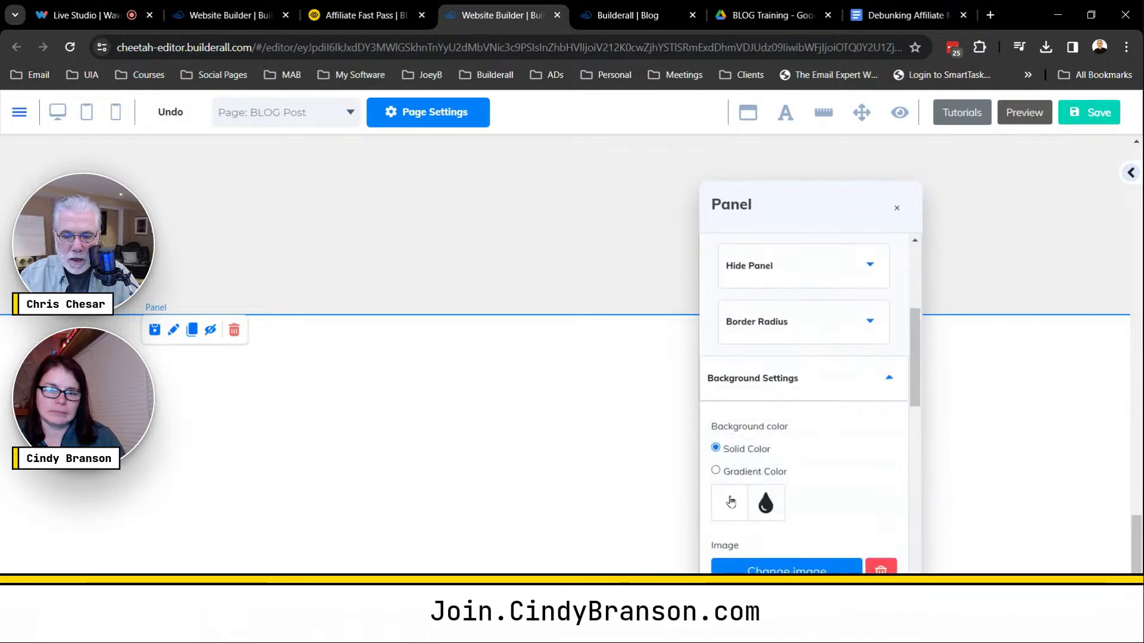
left_click_drag(919, 352, 920, 393)
left_click_drag(756, 455, 705, 518)
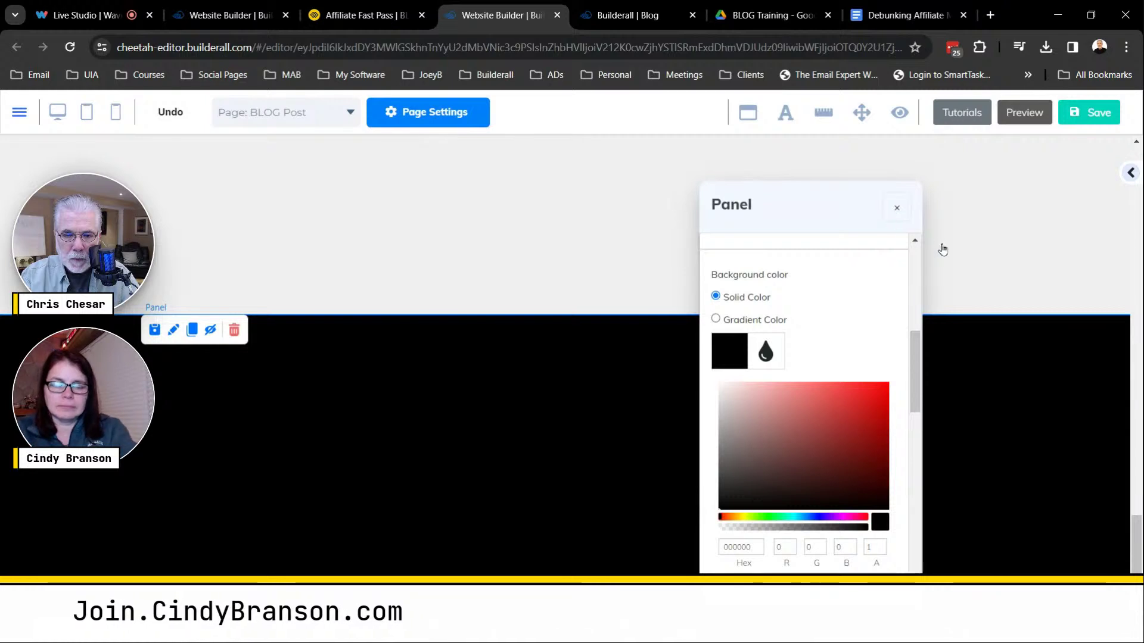
left_click(897, 210)
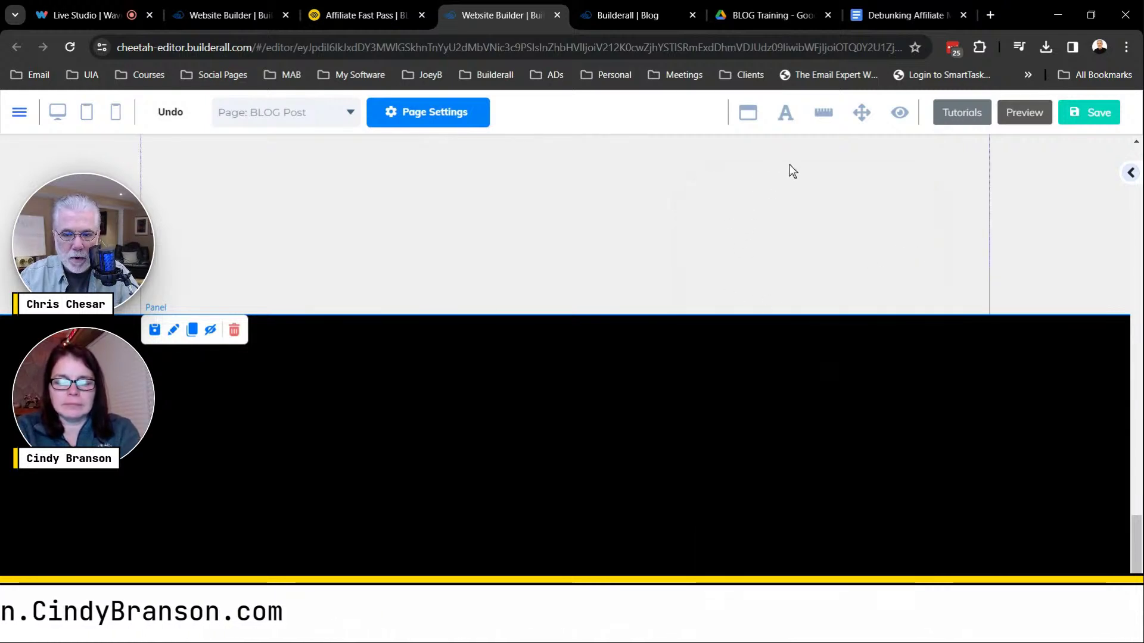
scroll(675, 360, "up", 3)
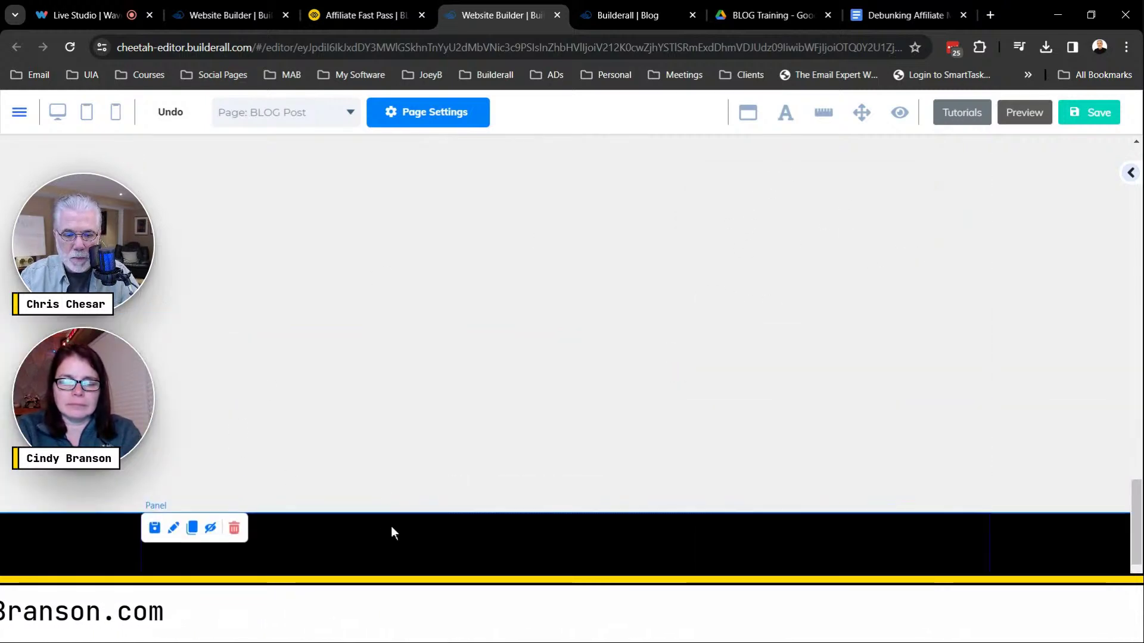
scroll(470, 314, "up", 10)
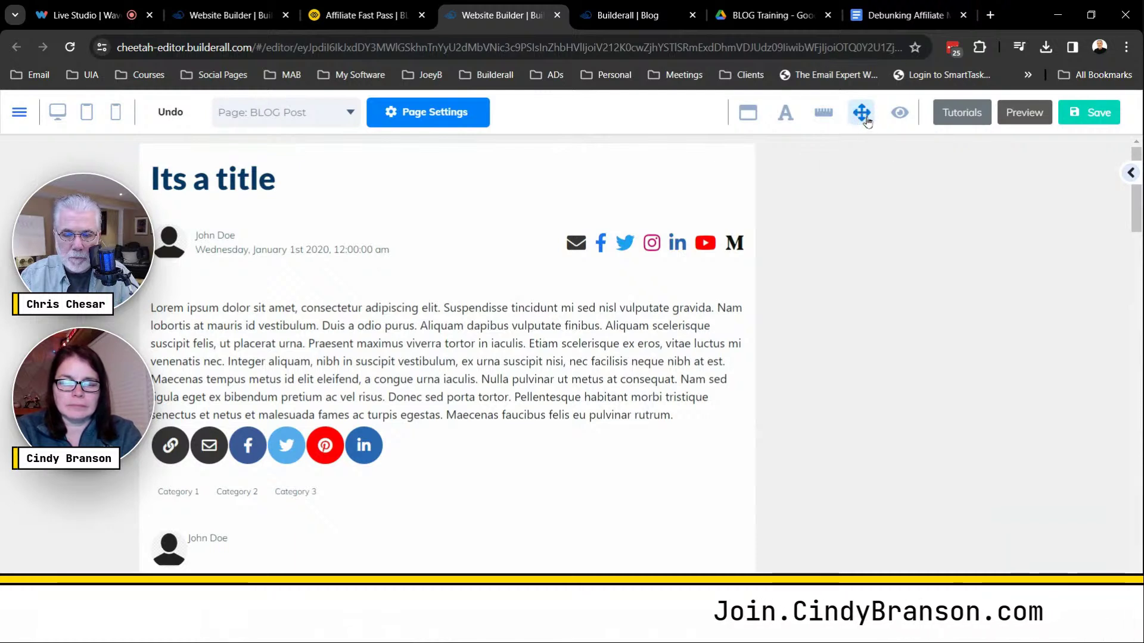
Drag the black Panels 2 above Panels 1 in the panel order list.
left_click(864, 113)
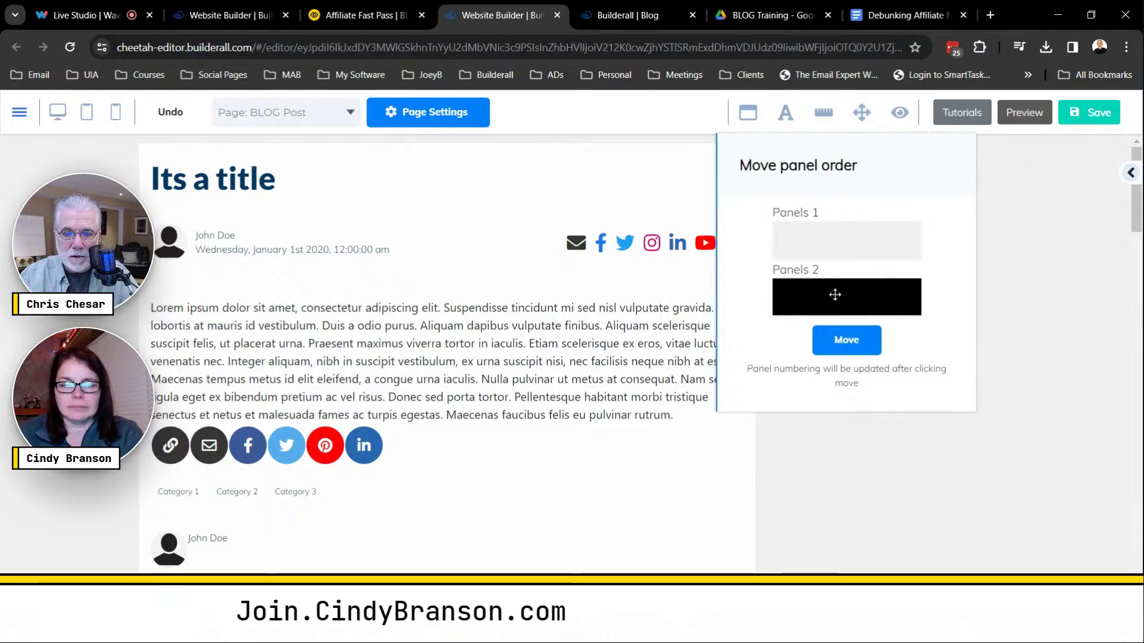
left_click_drag(834, 294, 840, 236)
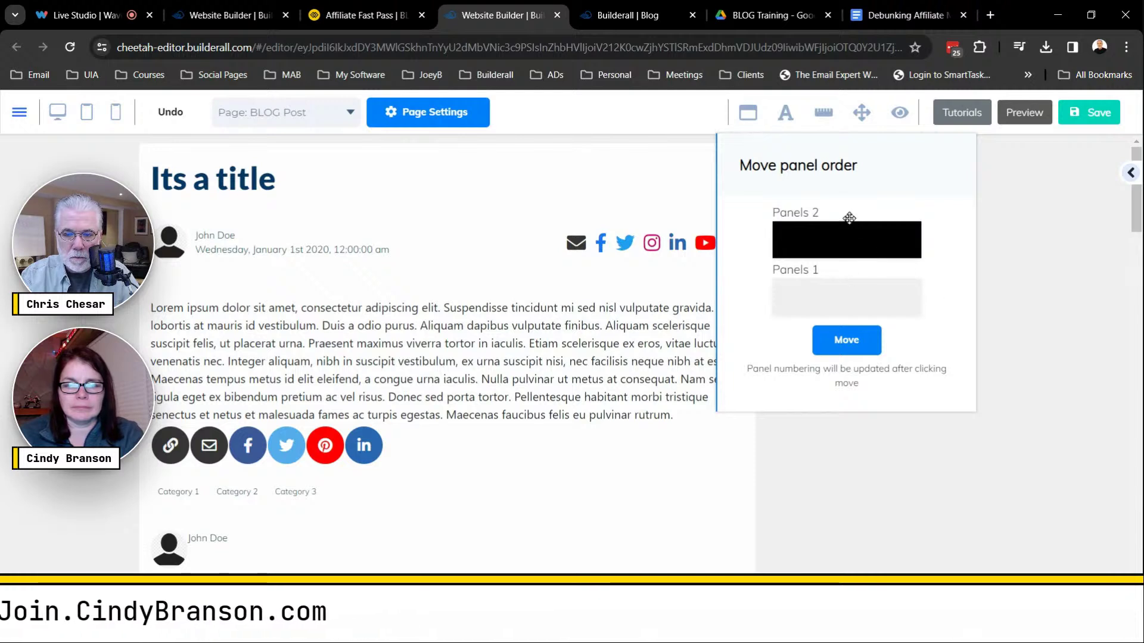
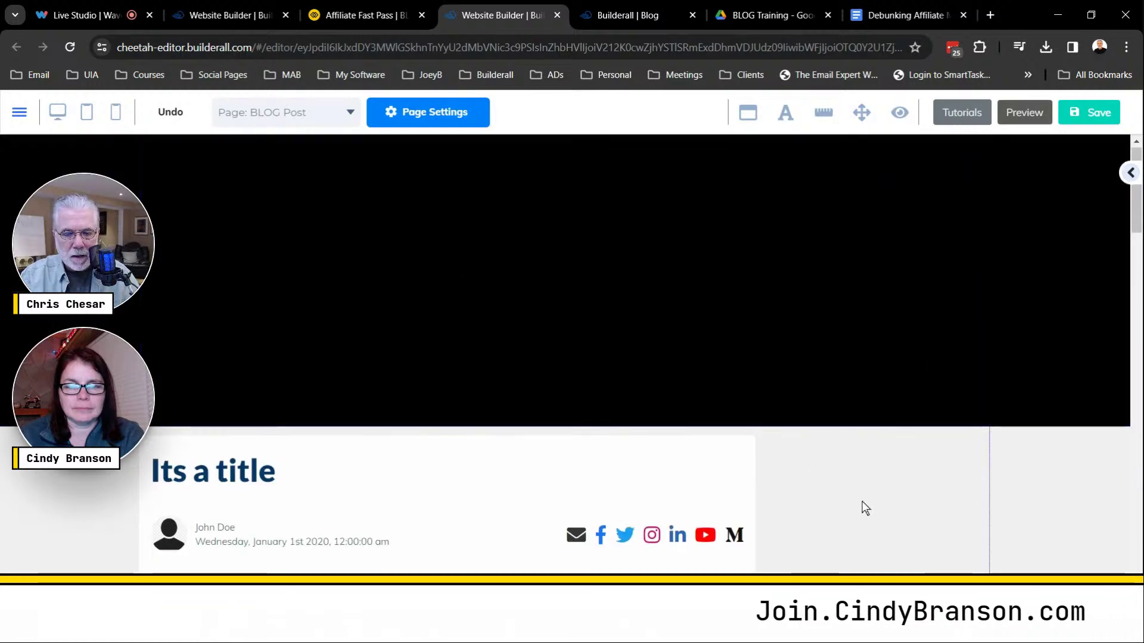
Shrink the black top panel from 200 to about 63 high, with Min Height lowered to 50.
scroll(863, 501, "down", 6)
scroll(863, 502, "up", 6)
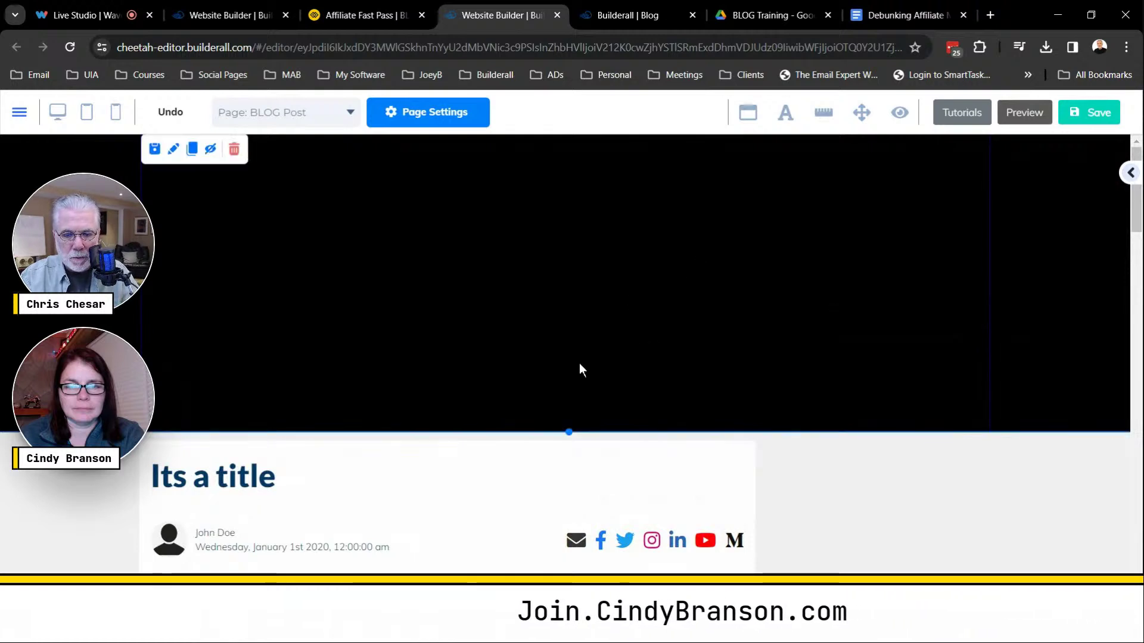
left_click_drag(568, 431, 574, 209)
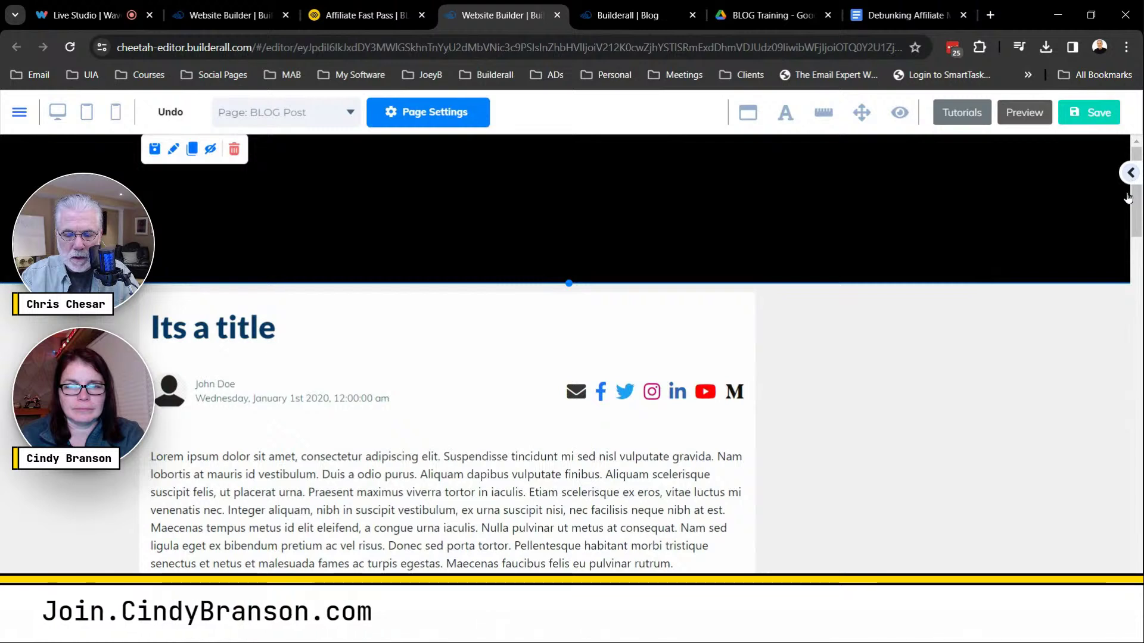
left_click(1130, 174)
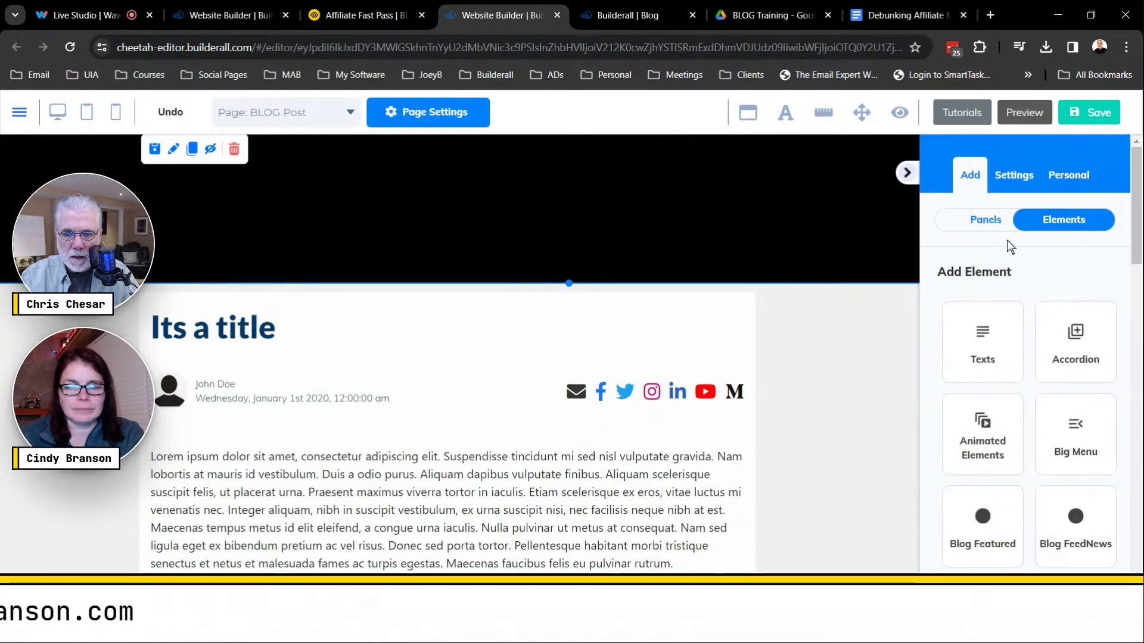
left_click(992, 224)
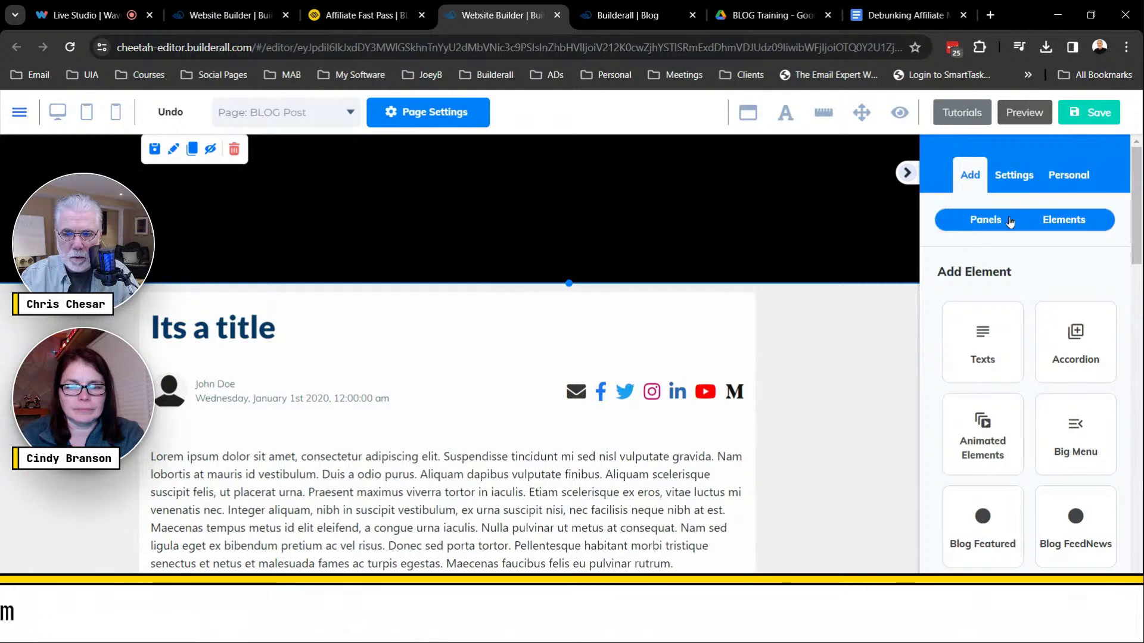
left_click(698, 187)
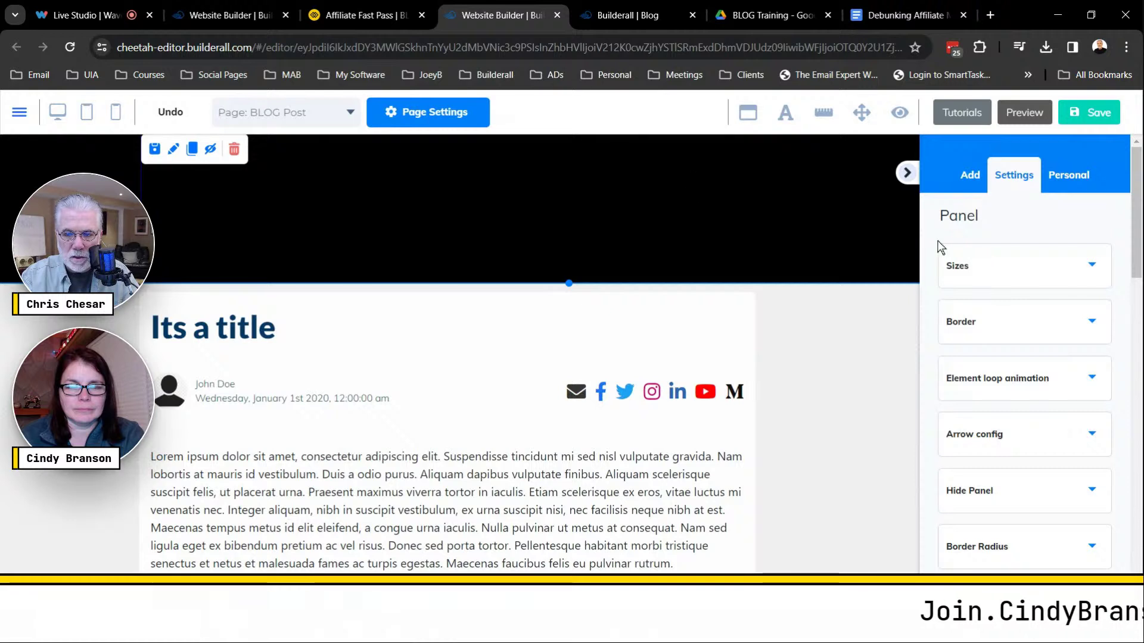
left_click(1092, 267)
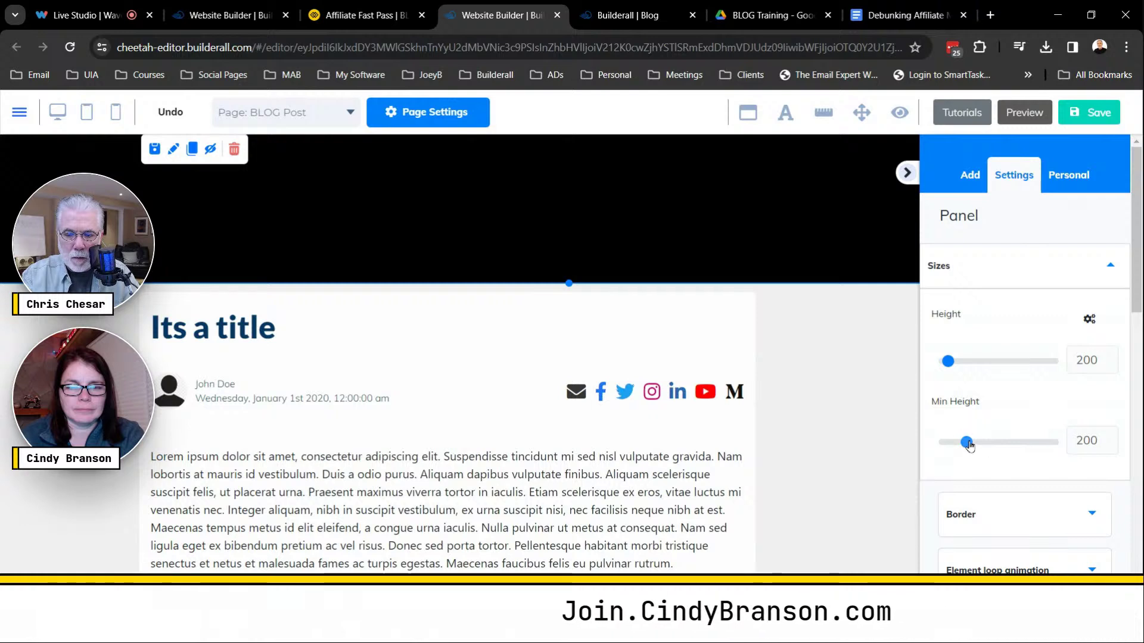
left_click_drag(966, 442, 900, 452)
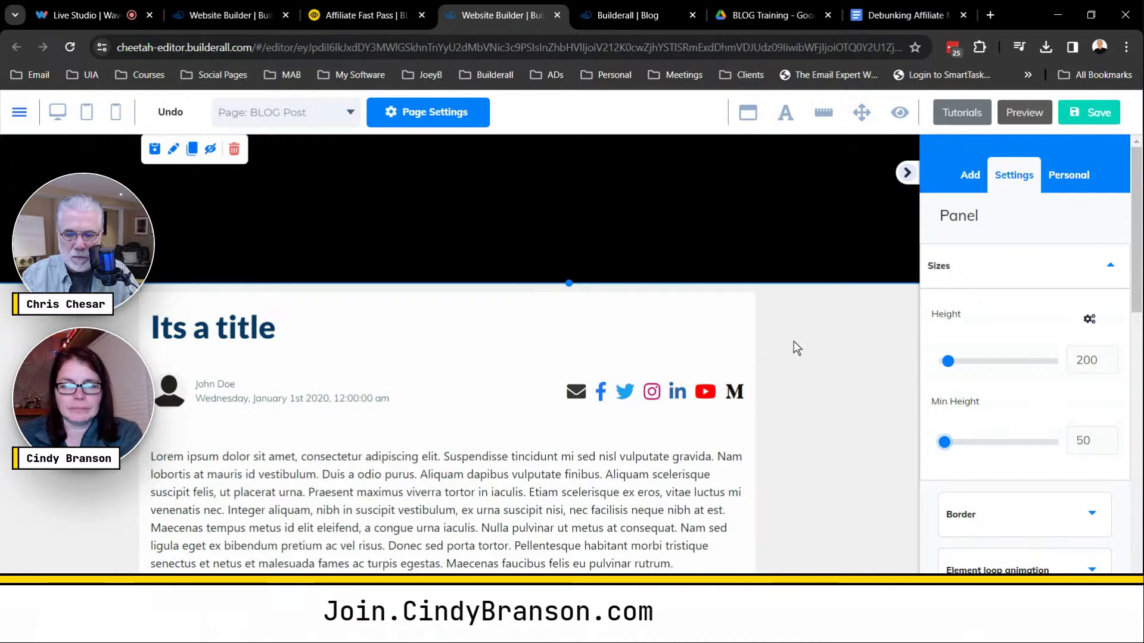
left_click_drag(569, 284, 570, 181)
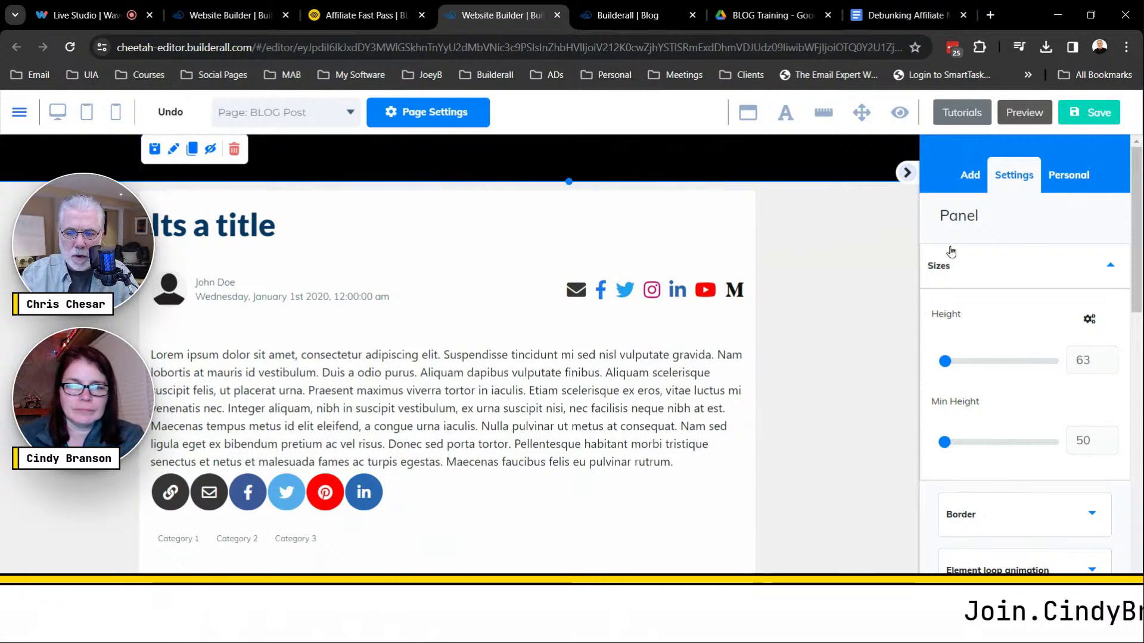
Add an outlined Register Now button from the Button elements, placed beside the post title.
left_click(970, 175)
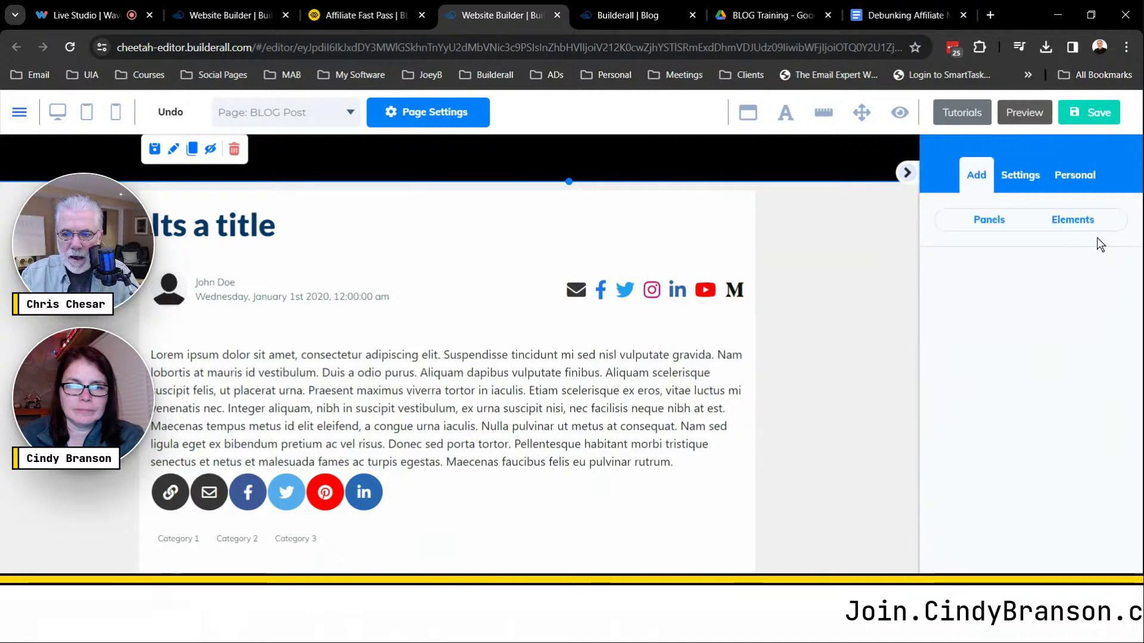
left_click(1064, 221)
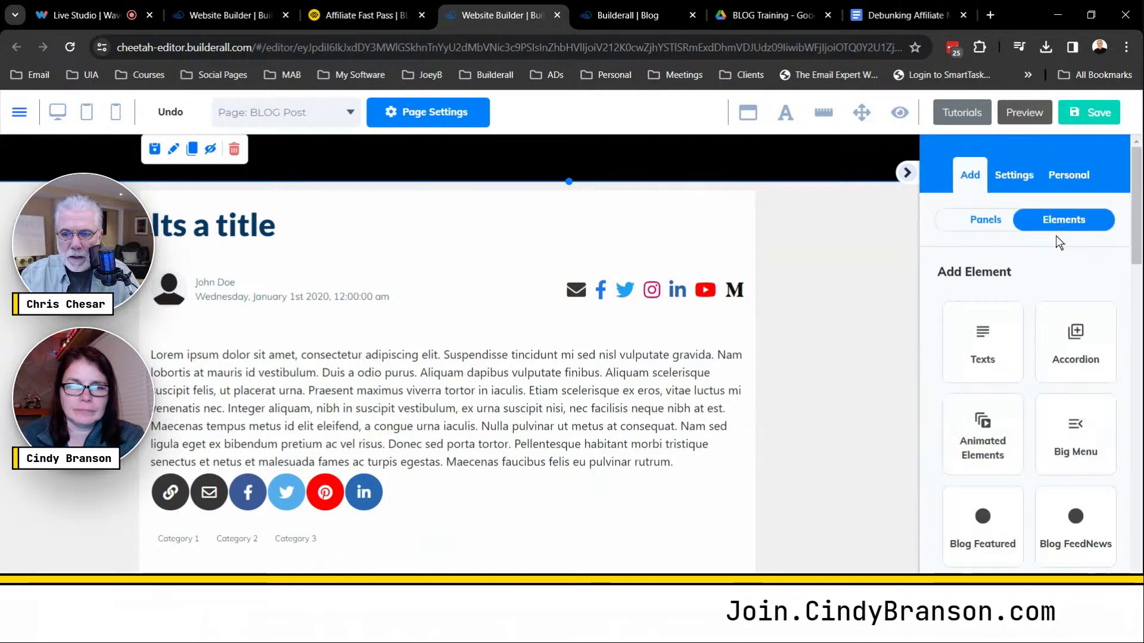
scroll(1009, 373, "down", 6)
scroll(1008, 372, "down", 8)
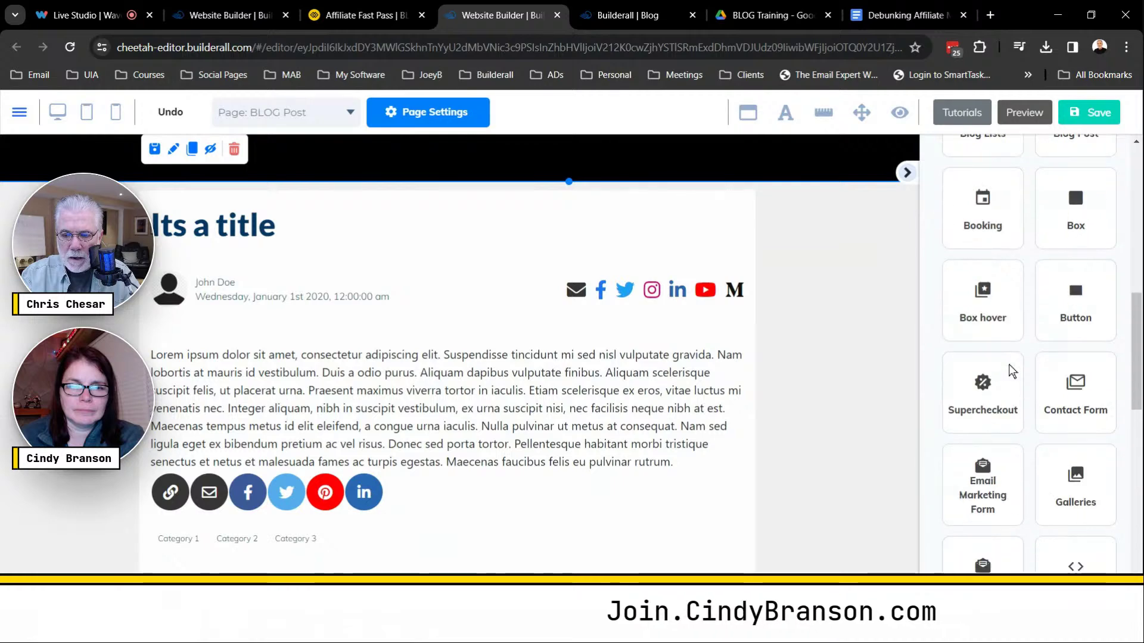
scroll(1010, 371, "down", 7)
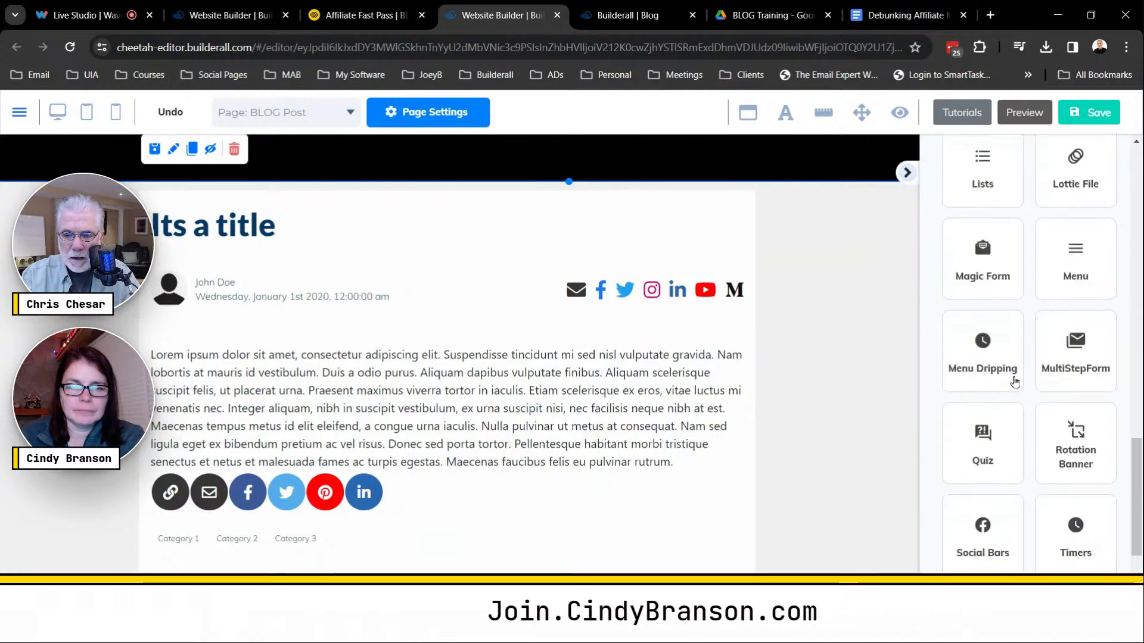
scroll(1016, 383, "down", 3)
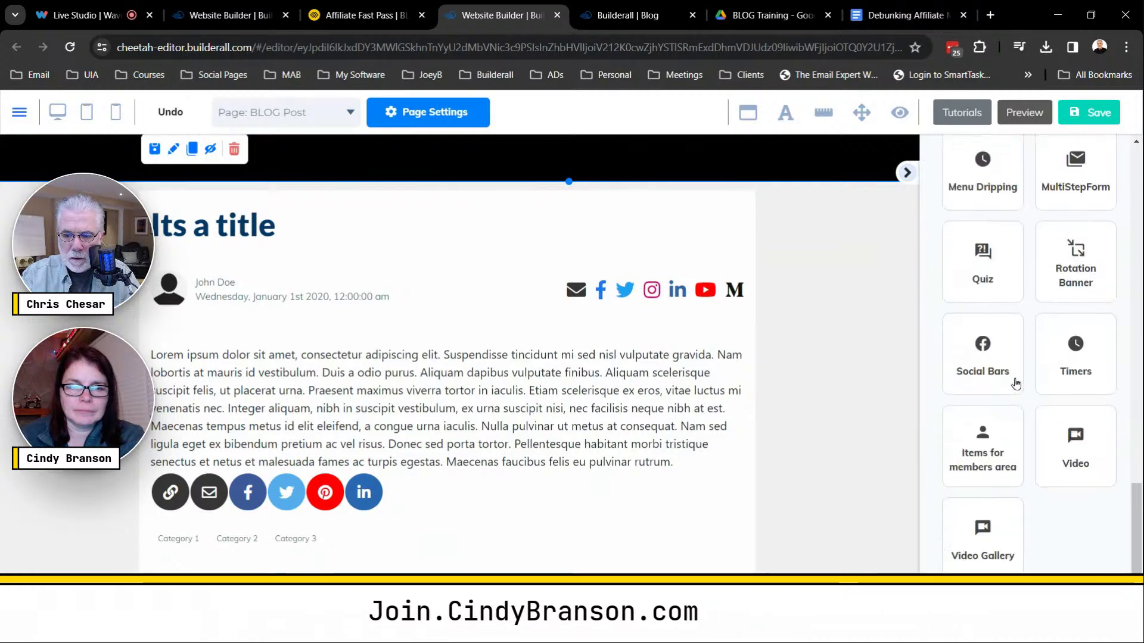
scroll(1015, 383, "up", 10)
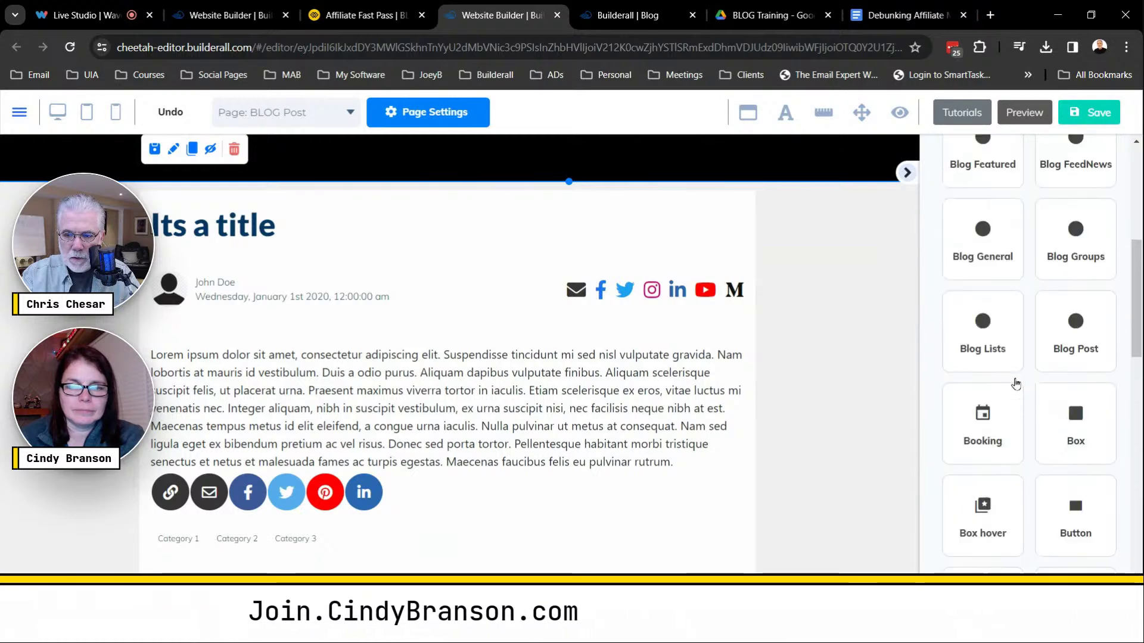
left_click(1076, 524)
scroll(1076, 522, "down", 3)
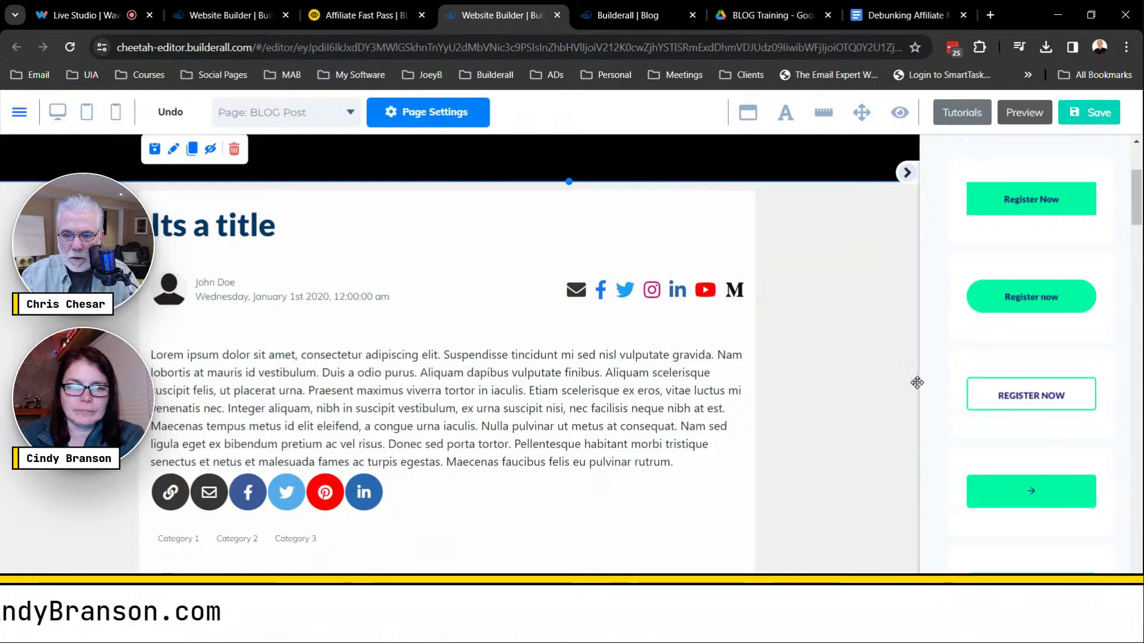
left_click_drag(917, 382, 840, 317)
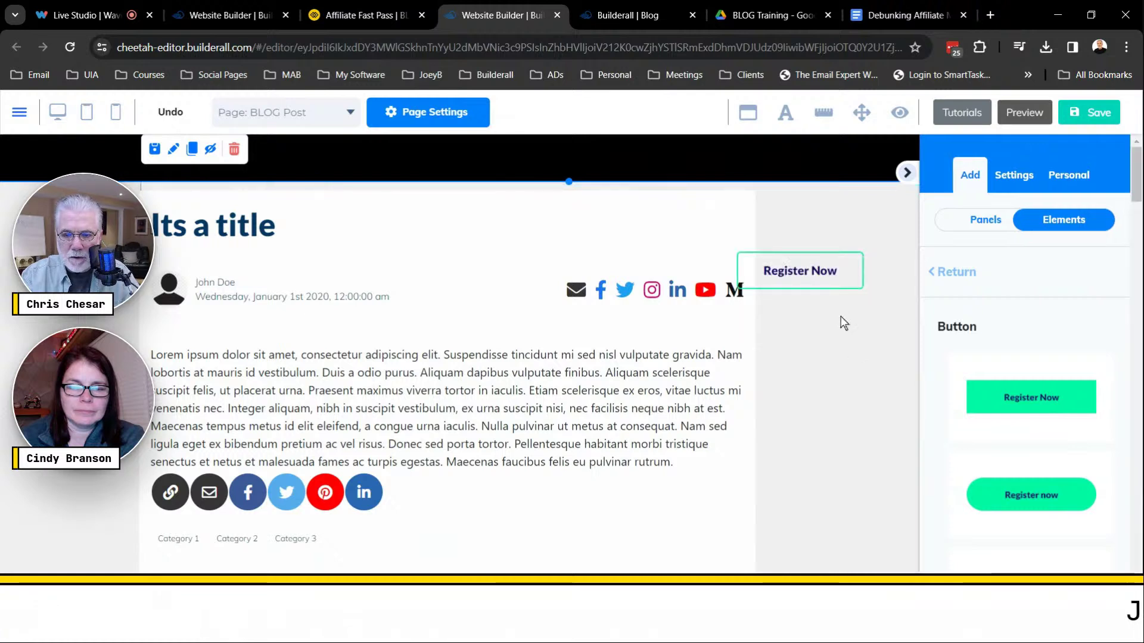
left_click_drag(805, 280, 840, 288)
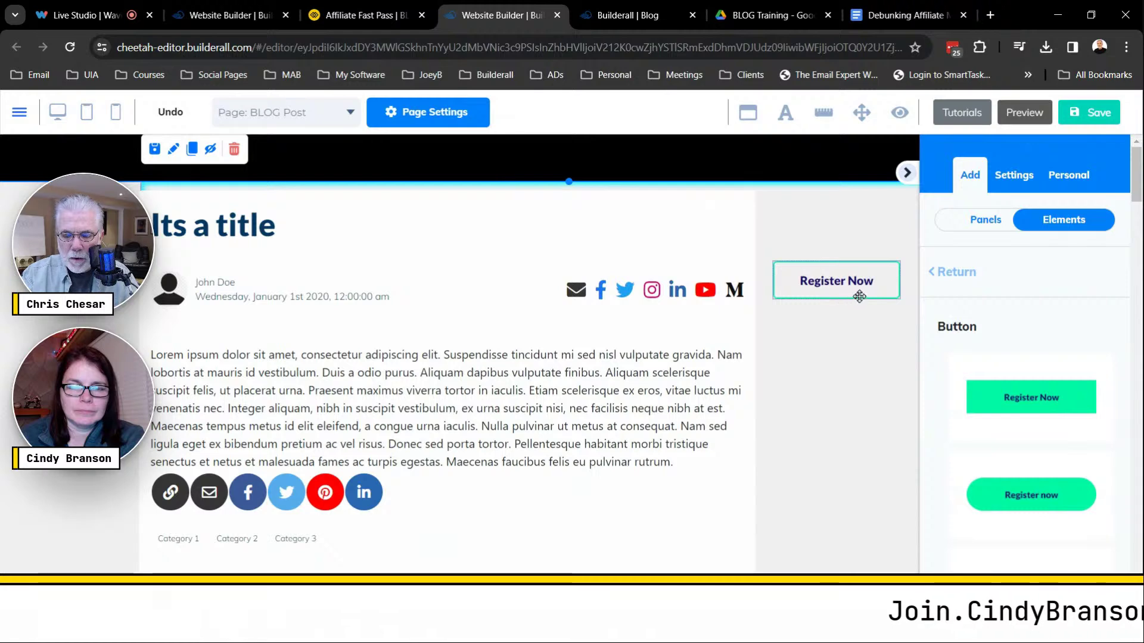
Delete the Register Now button again, confirming the deletion.
left_click(866, 298)
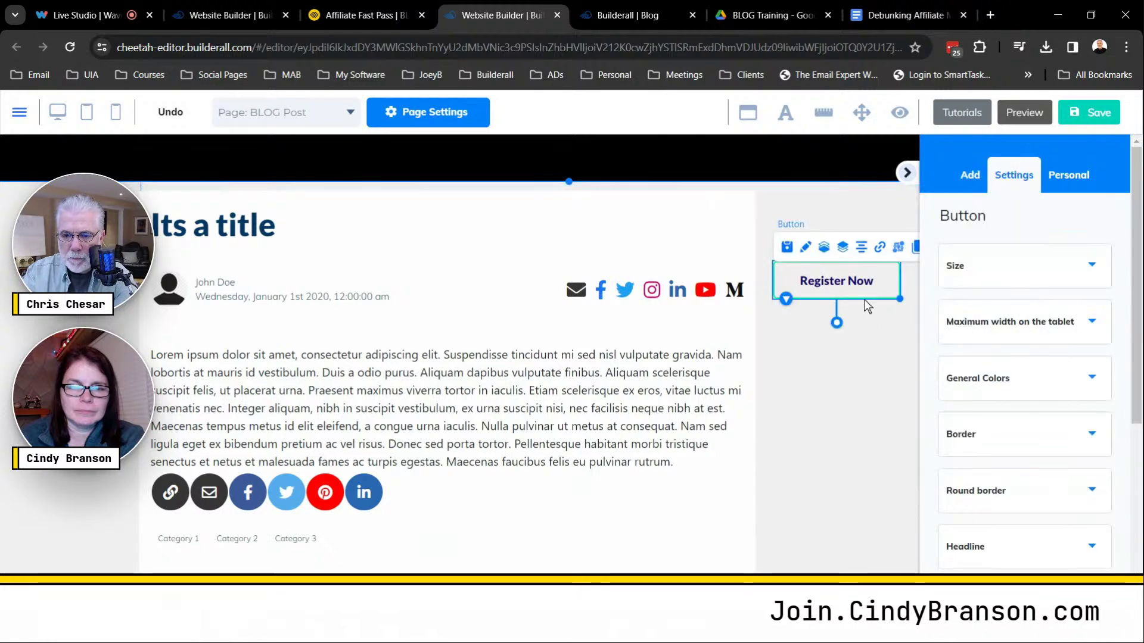
key("Delete")
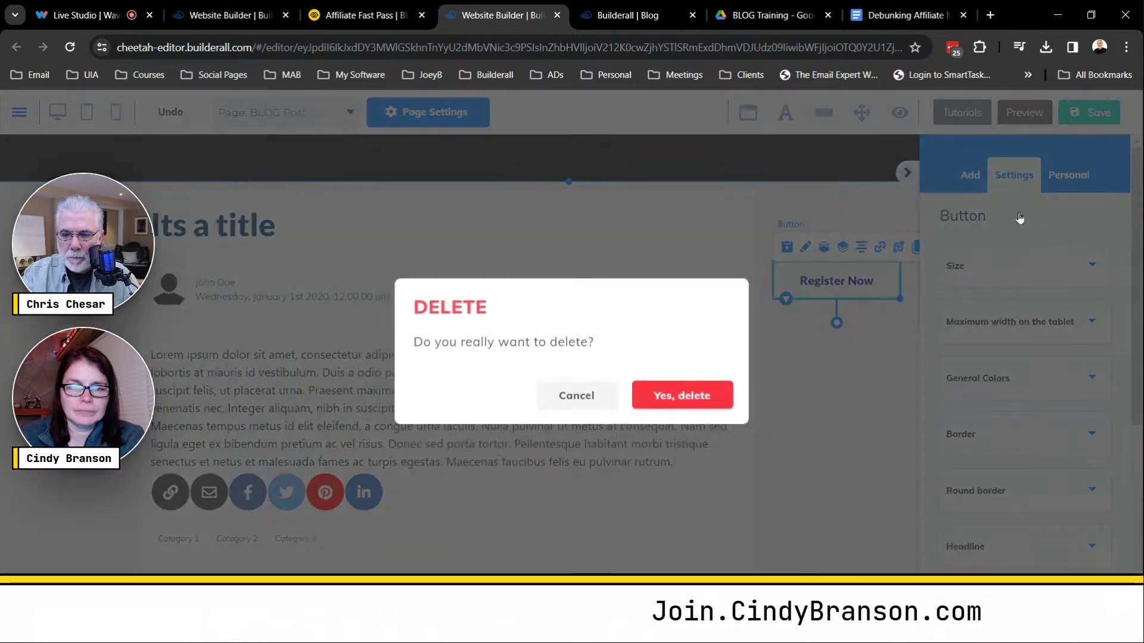
key("Return")
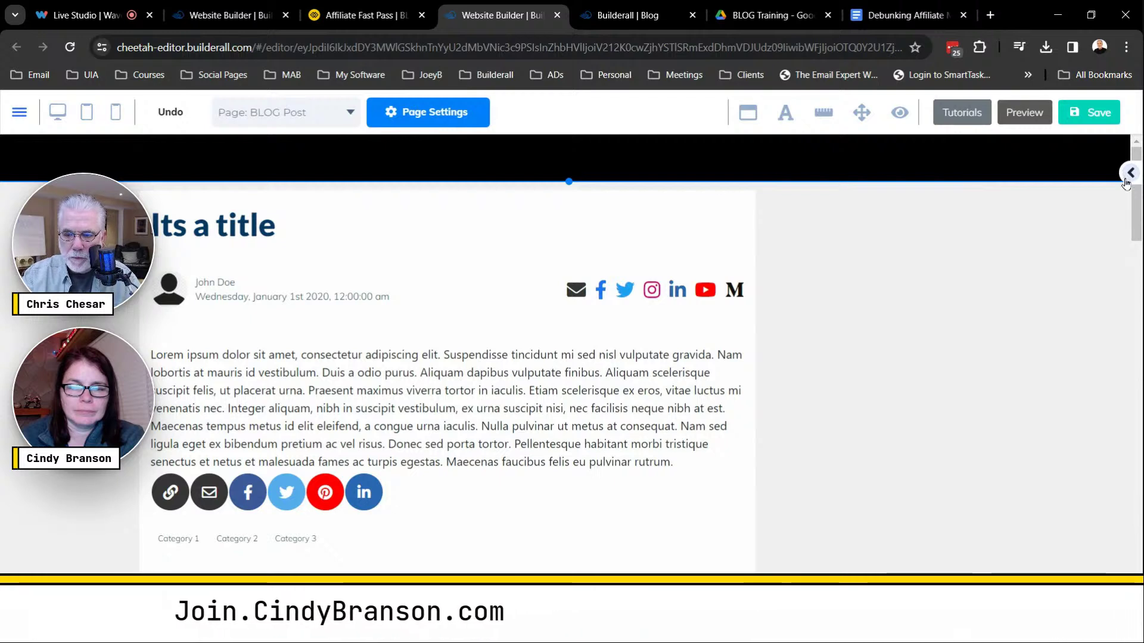
Add the rounded green Register now button, stretch the black header down, and place the button at its left.
left_click(1129, 174)
left_click_drag(1031, 307, 834, 295)
left_click_drag(889, 343, 888, 342)
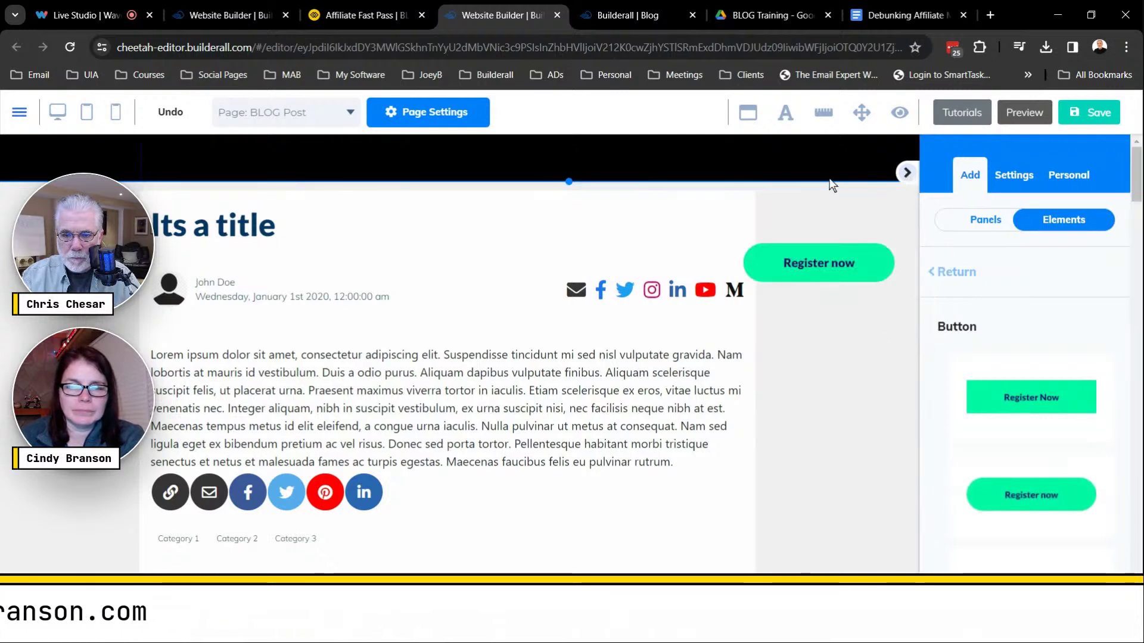
left_click_drag(567, 182, 582, 274)
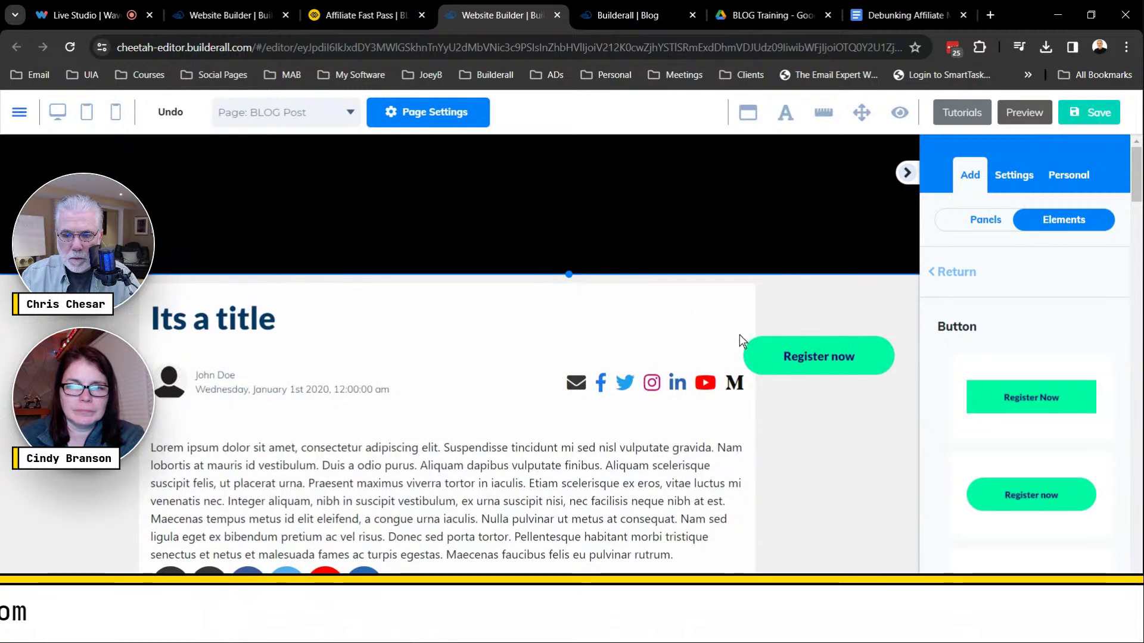
left_click_drag(768, 356, 244, 219)
left_click_drag(347, 228, 291, 201)
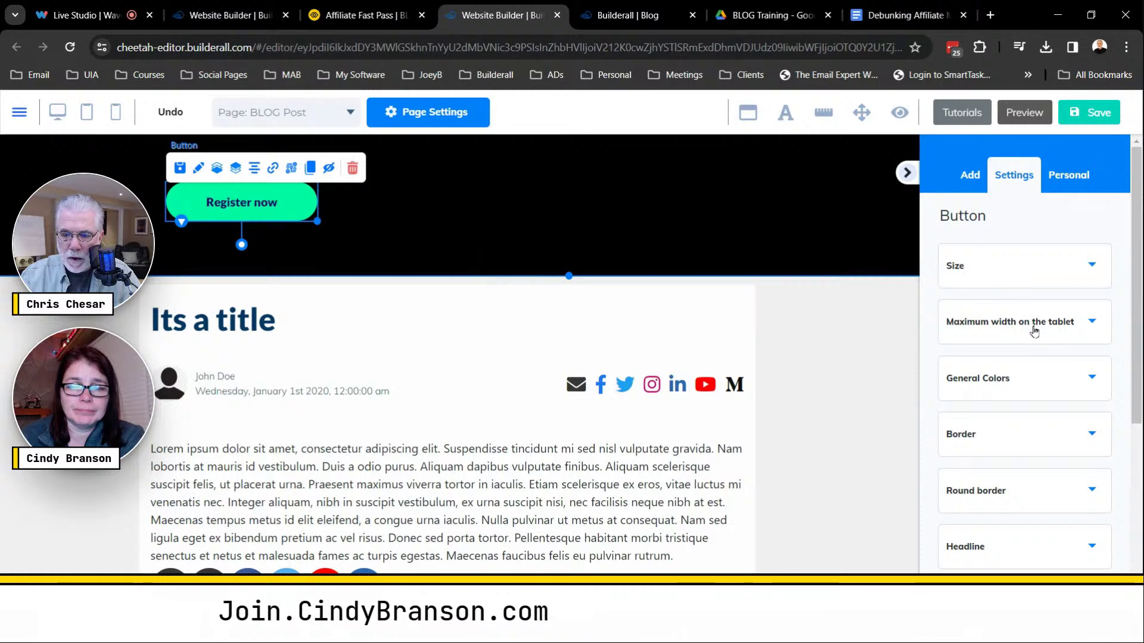
Replace the button's Headline text 'Register now' with 'BACK TO HOME'.
scroll(1039, 330, "down", 3)
left_click(1094, 351)
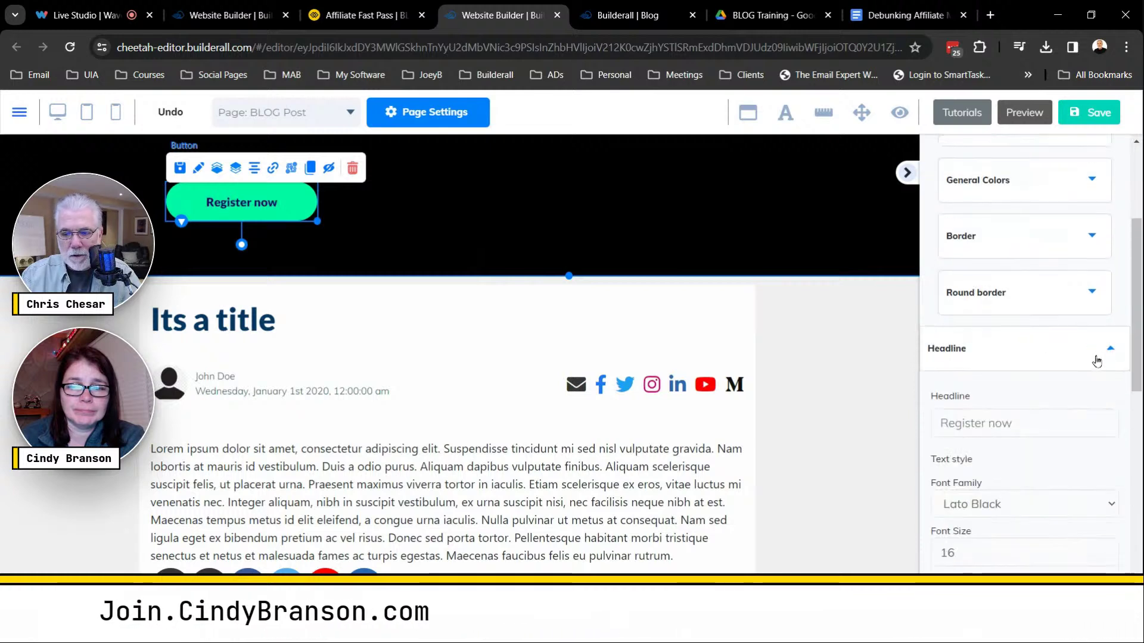
left_click_drag(1023, 422, 914, 438)
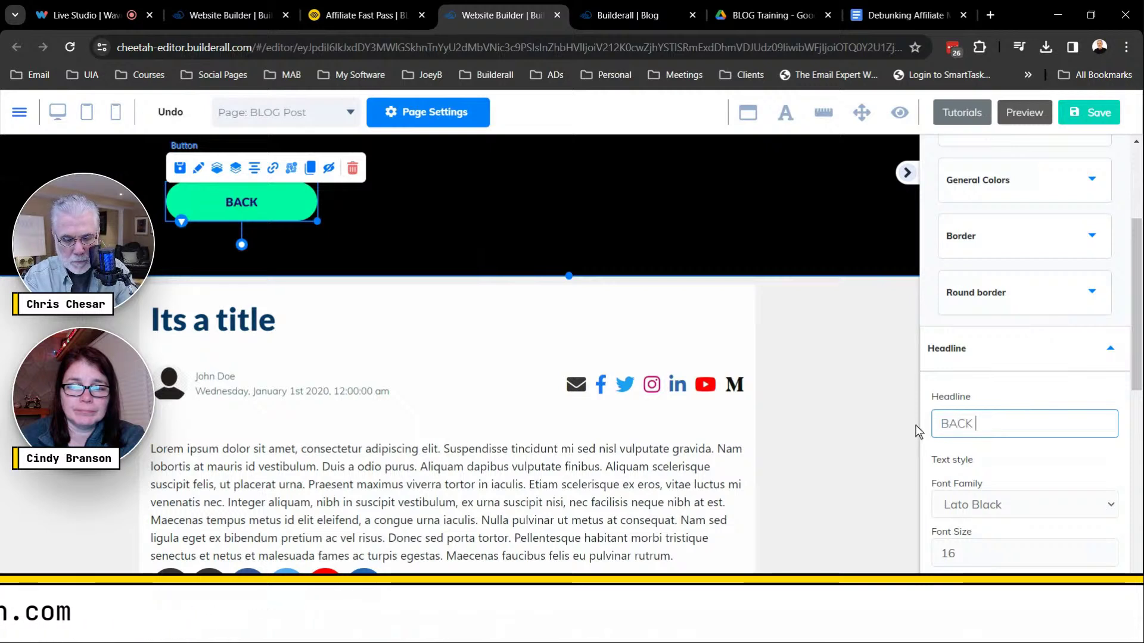
type("BACK TO")
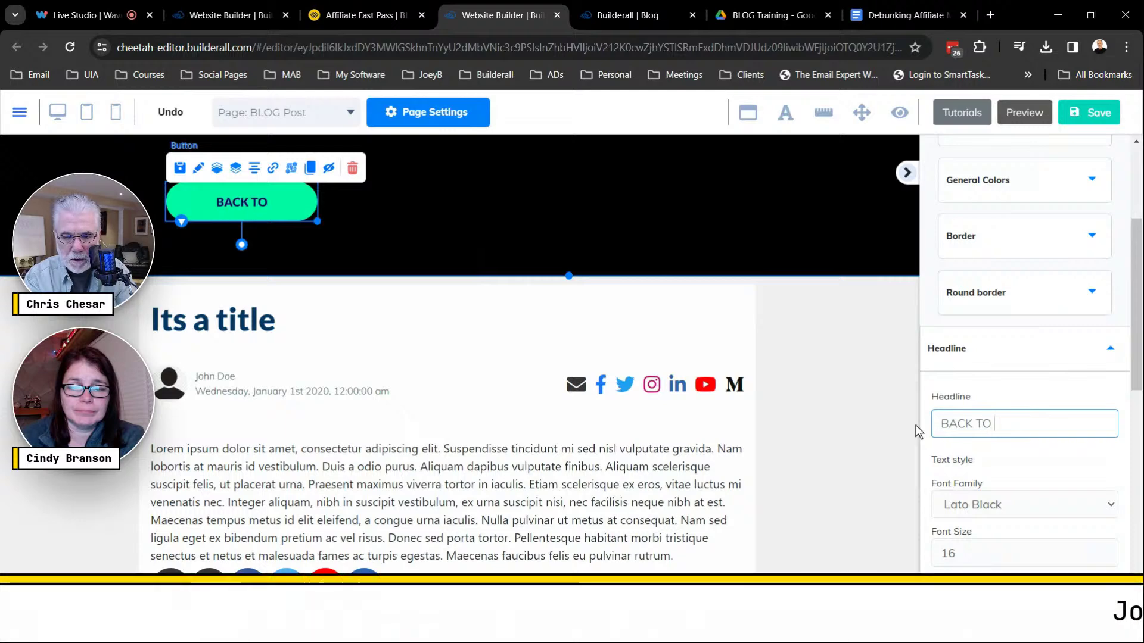
type(" HOME")
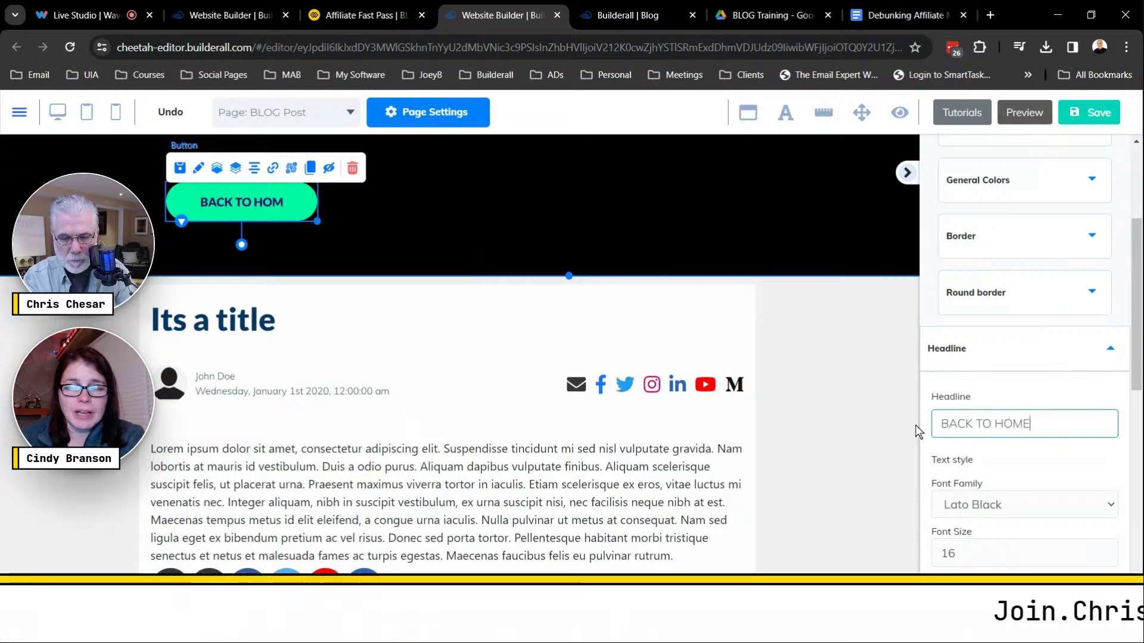
scroll(977, 453, "down", 3)
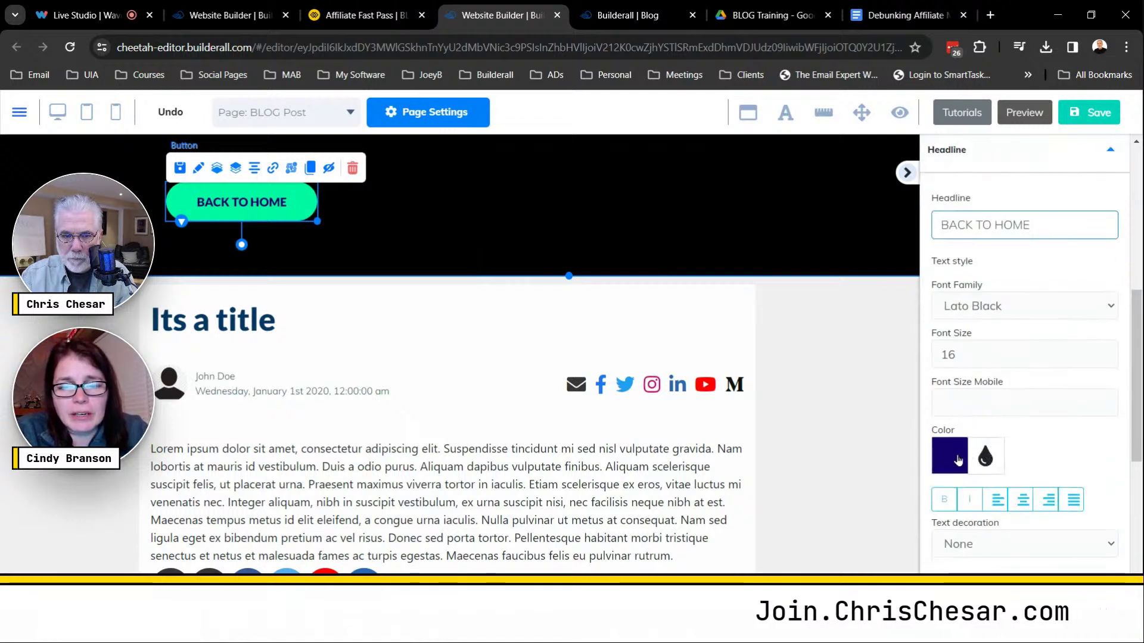
scroll(1005, 425, "down", 3)
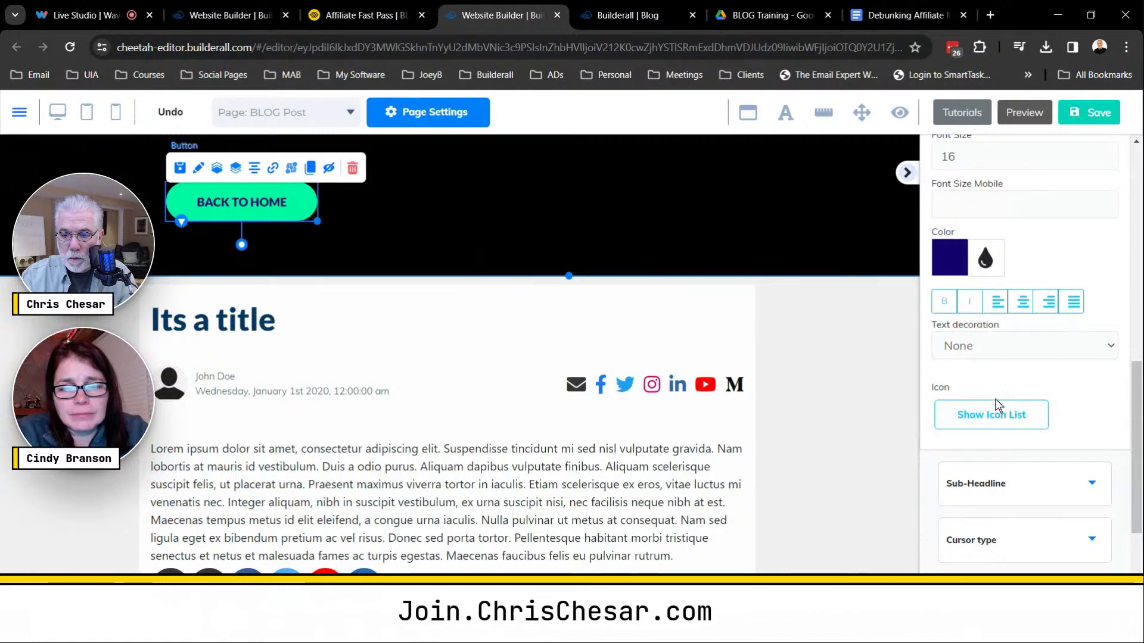
Search the icons for 'arrow' and attach the boxed left-arrow icon to the BACK TO HOME button.
left_click(985, 415)
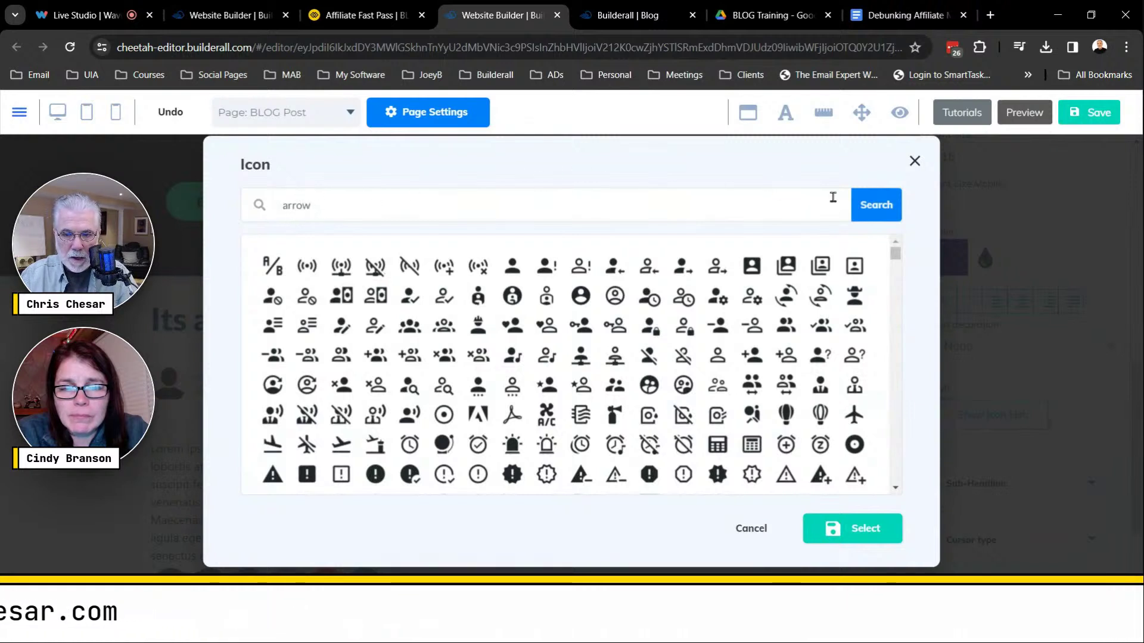
left_click(875, 214)
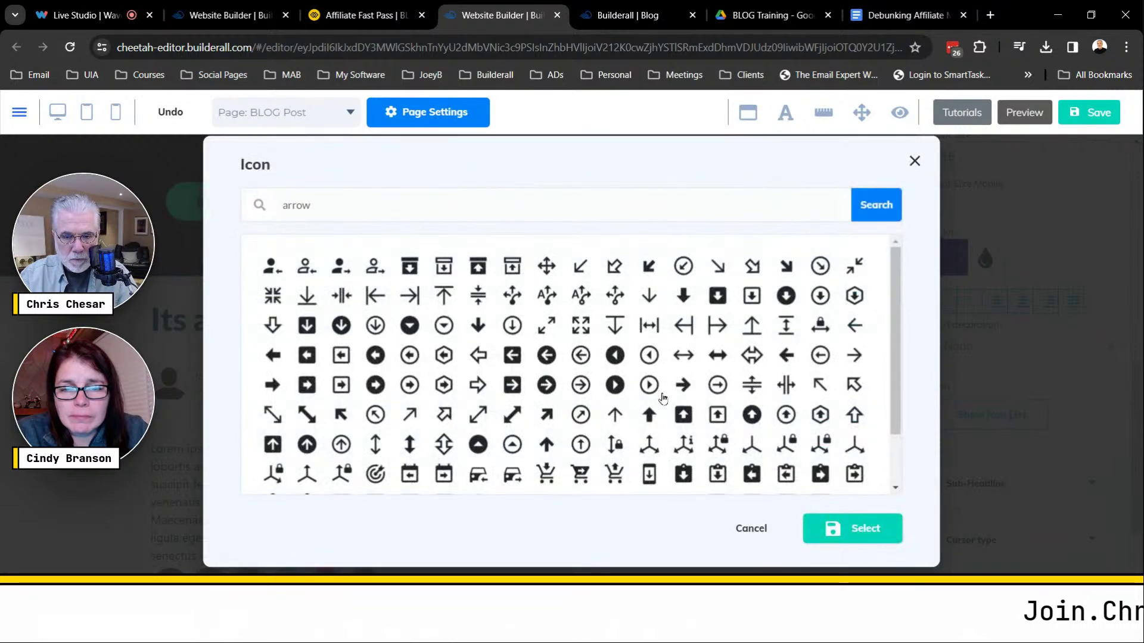
scroll(663, 398, "down", 2)
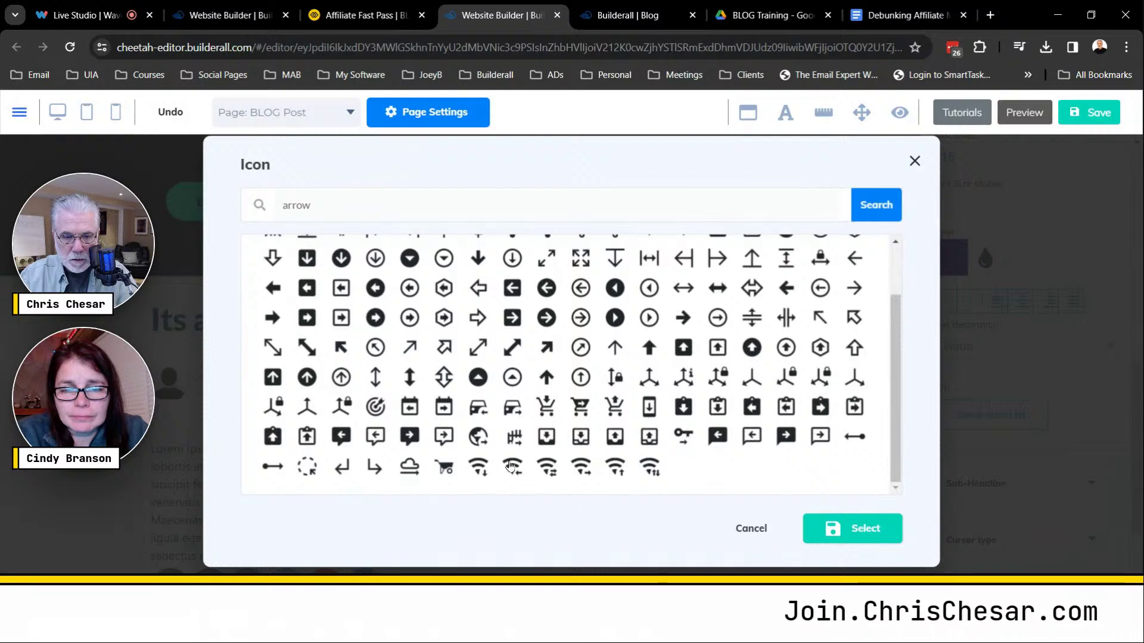
left_click(342, 478)
left_click(342, 478)
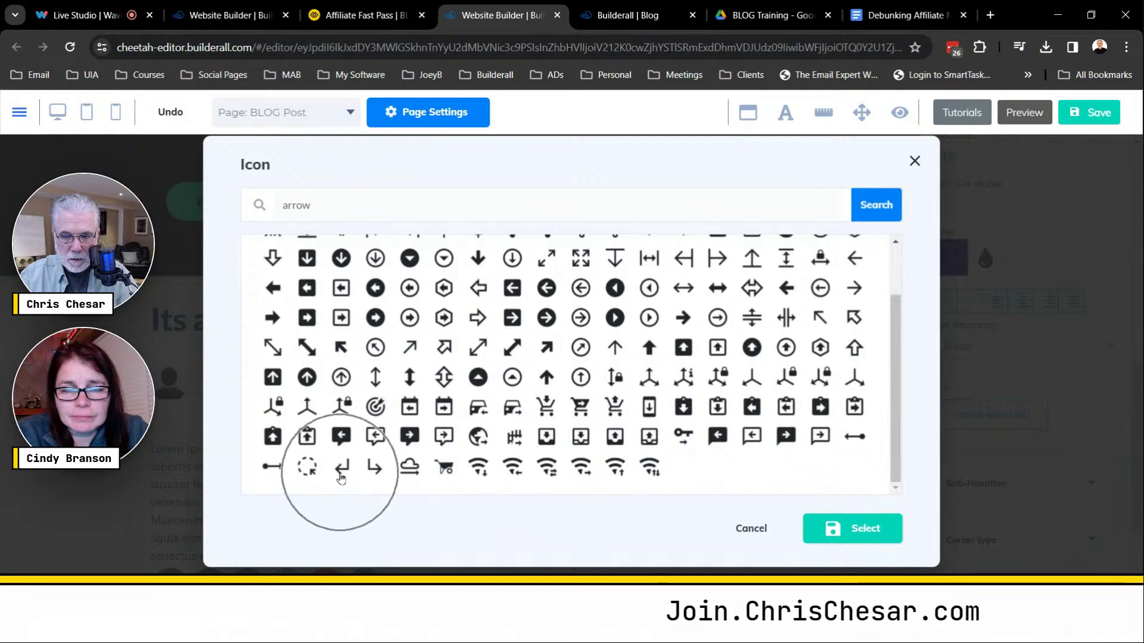
left_click(343, 477)
left_click(343, 477)
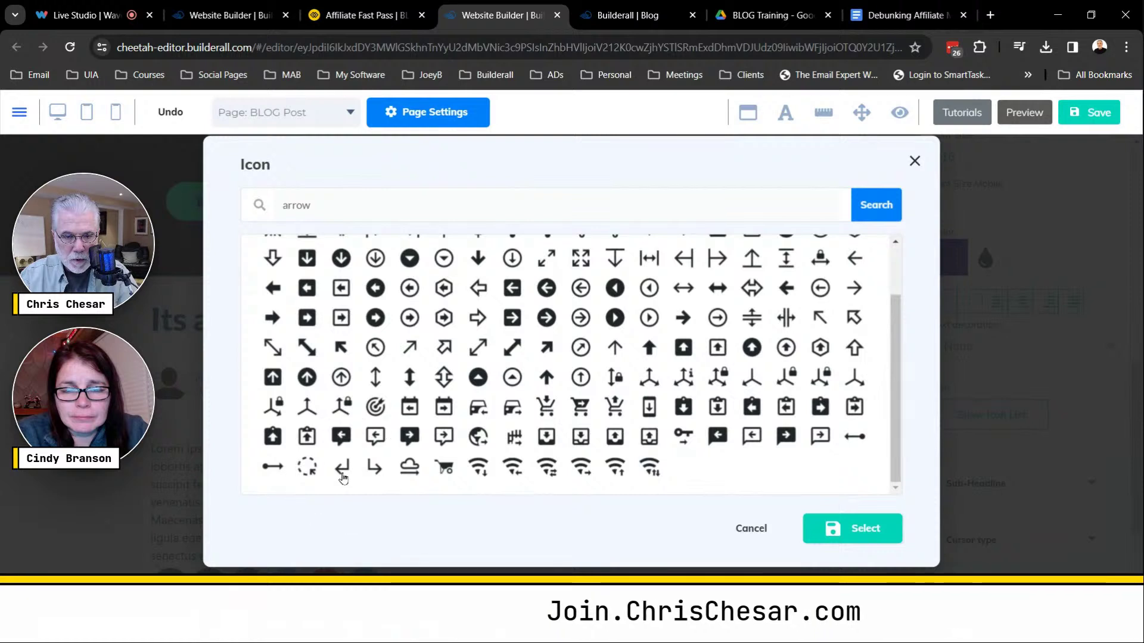
left_click(342, 477)
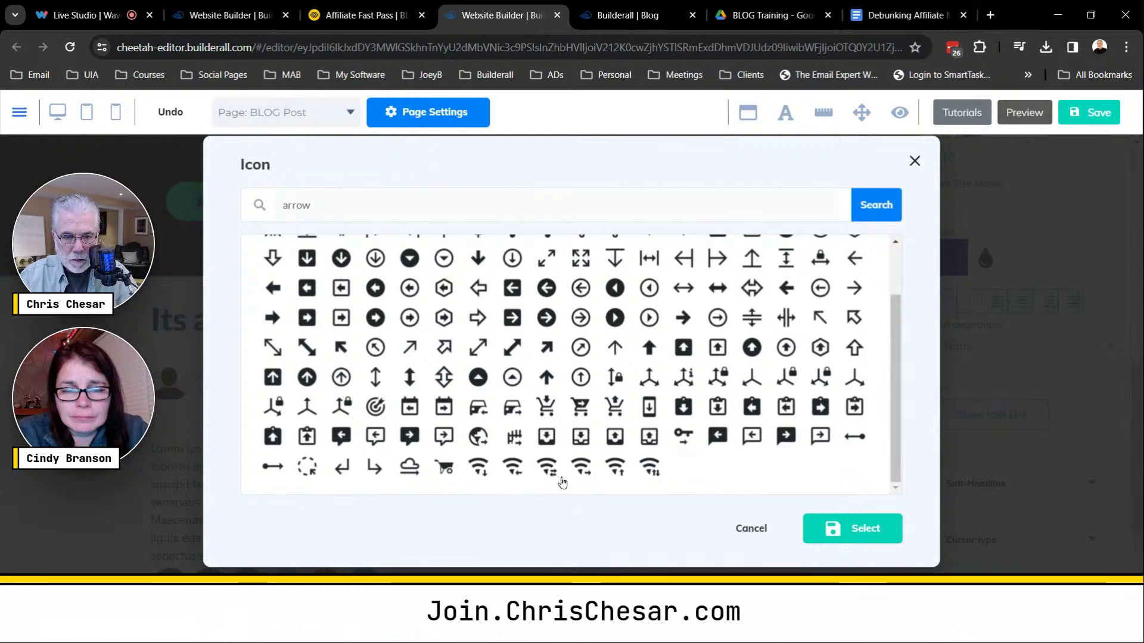
left_click_drag(895, 419, 894, 371)
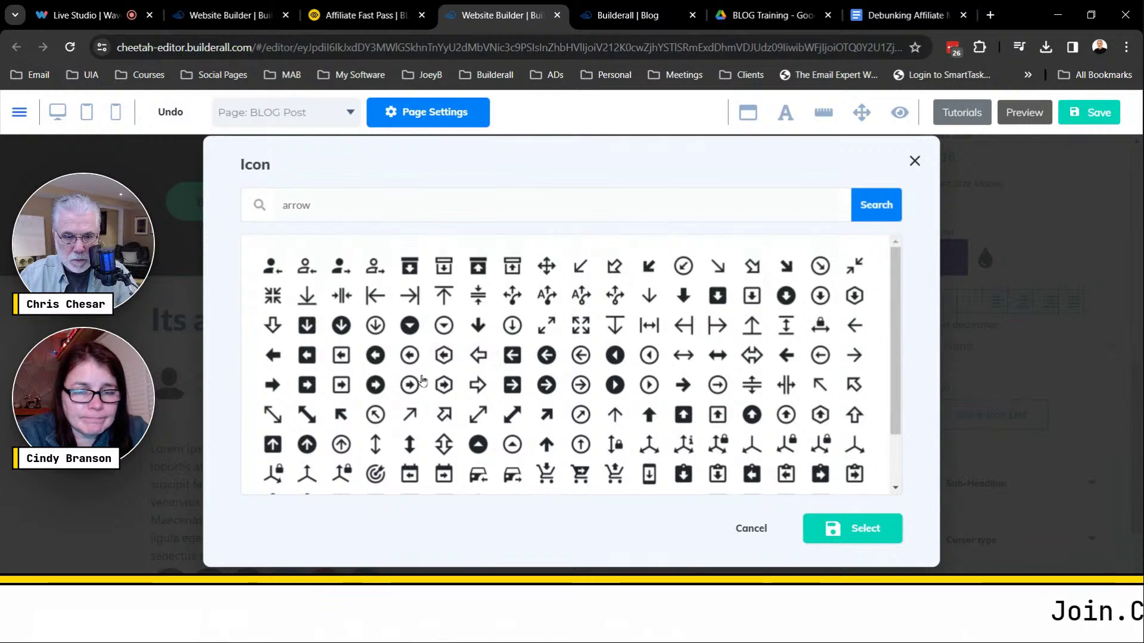
left_click(848, 540)
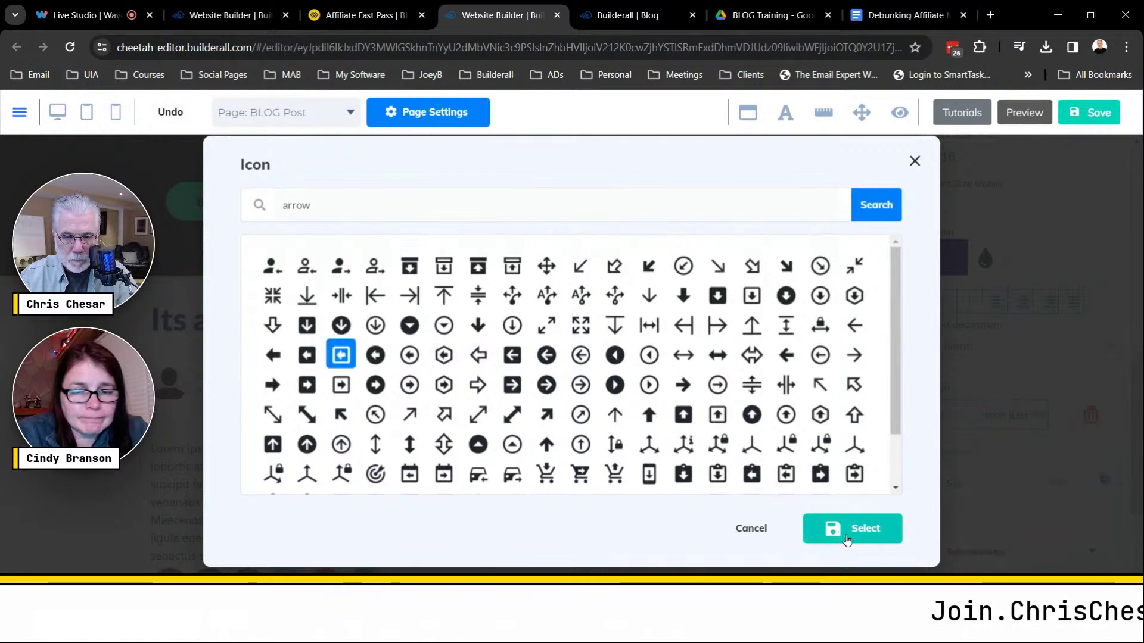
left_click(870, 540)
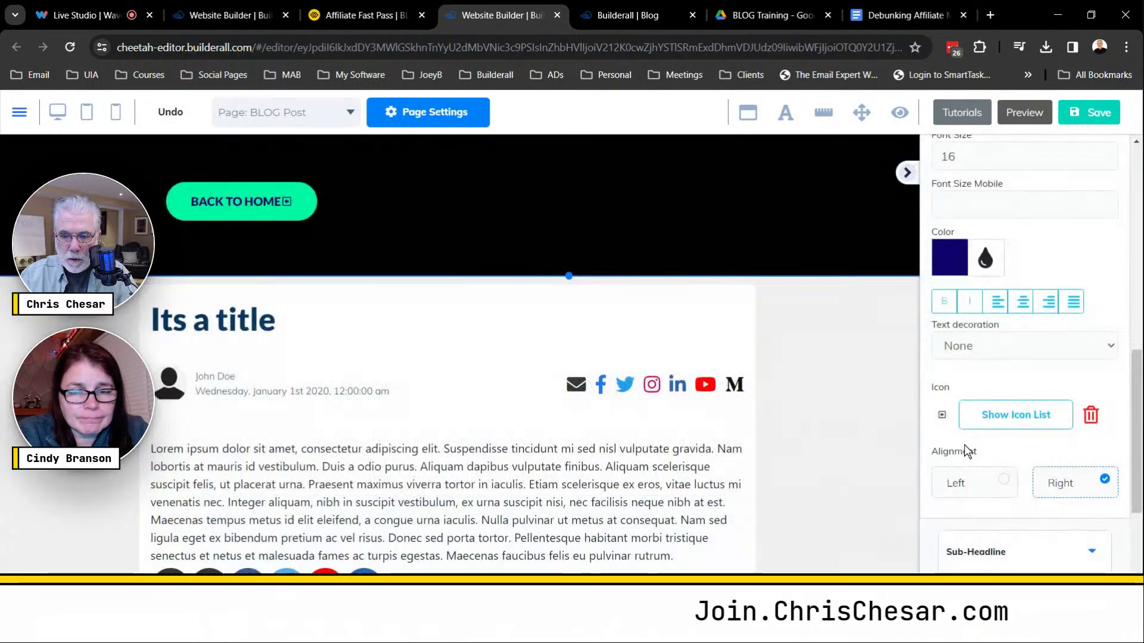
Set the button's Icon Alignment to Left so the arrow precedes the BACK TO HOME label.
left_click(287, 204)
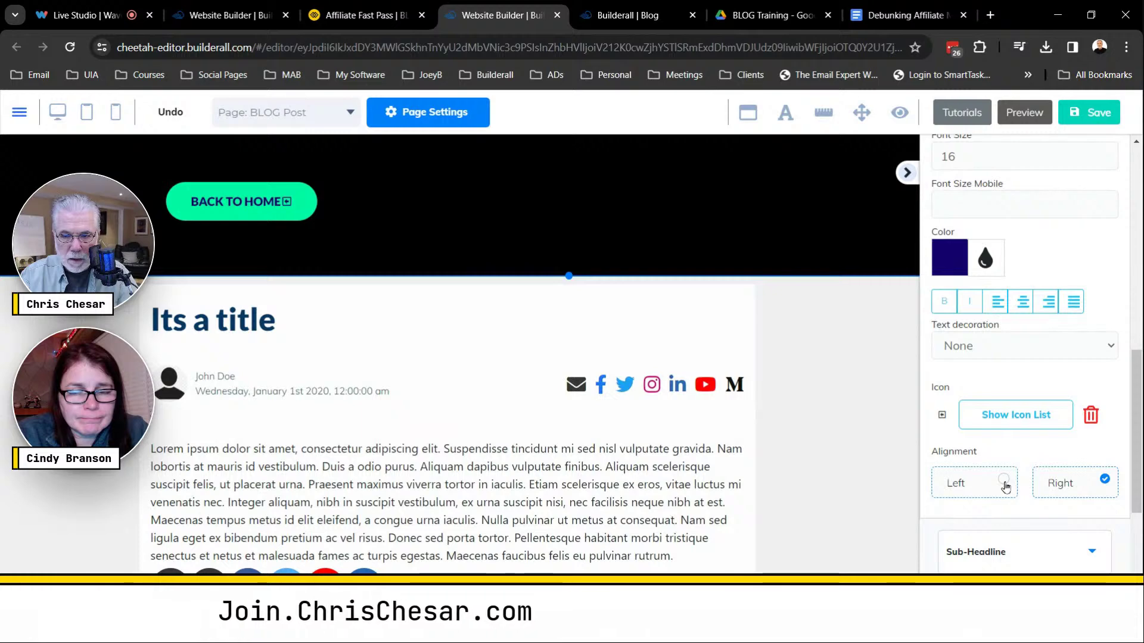
left_click(1005, 486)
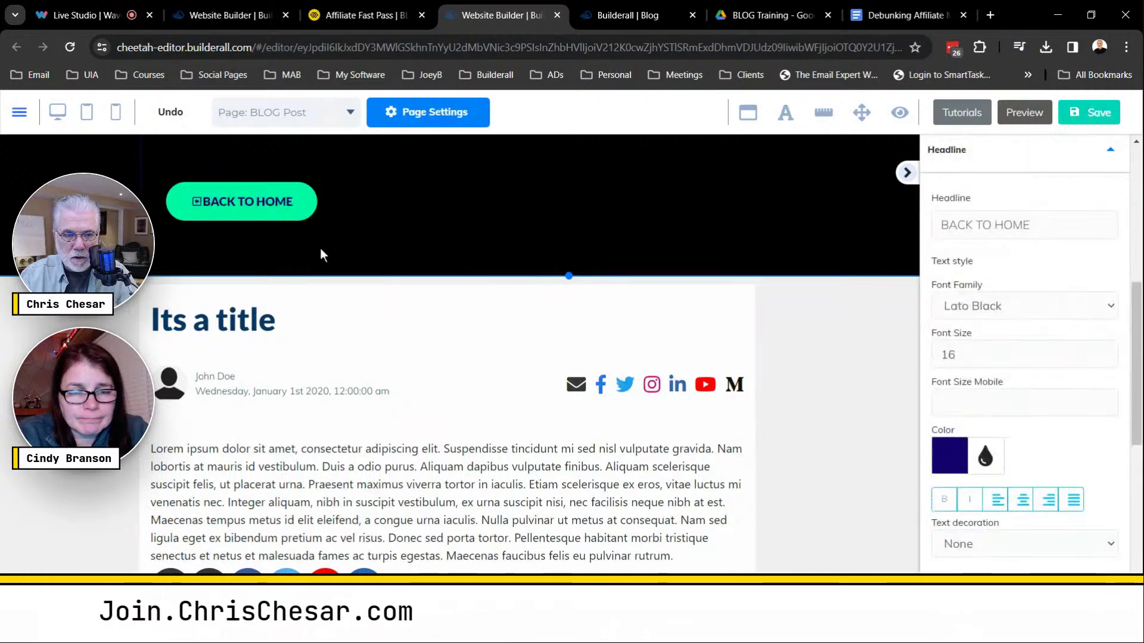
key("ctrl+plus")
key("ctrl+plus")
key("ctrl+plus")
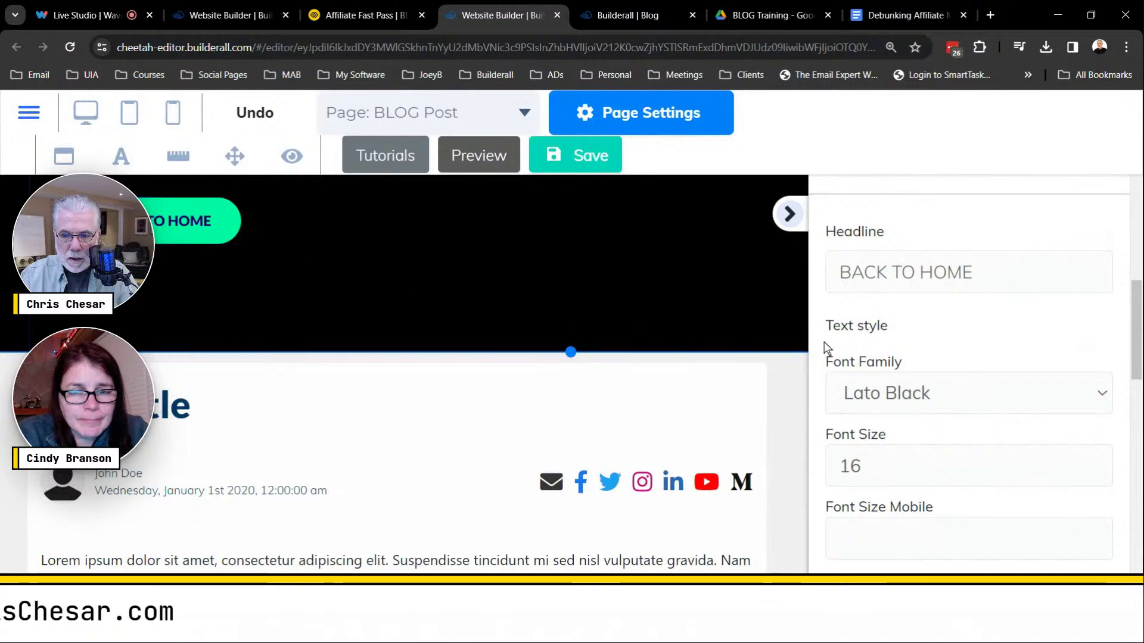
left_click(843, 274)
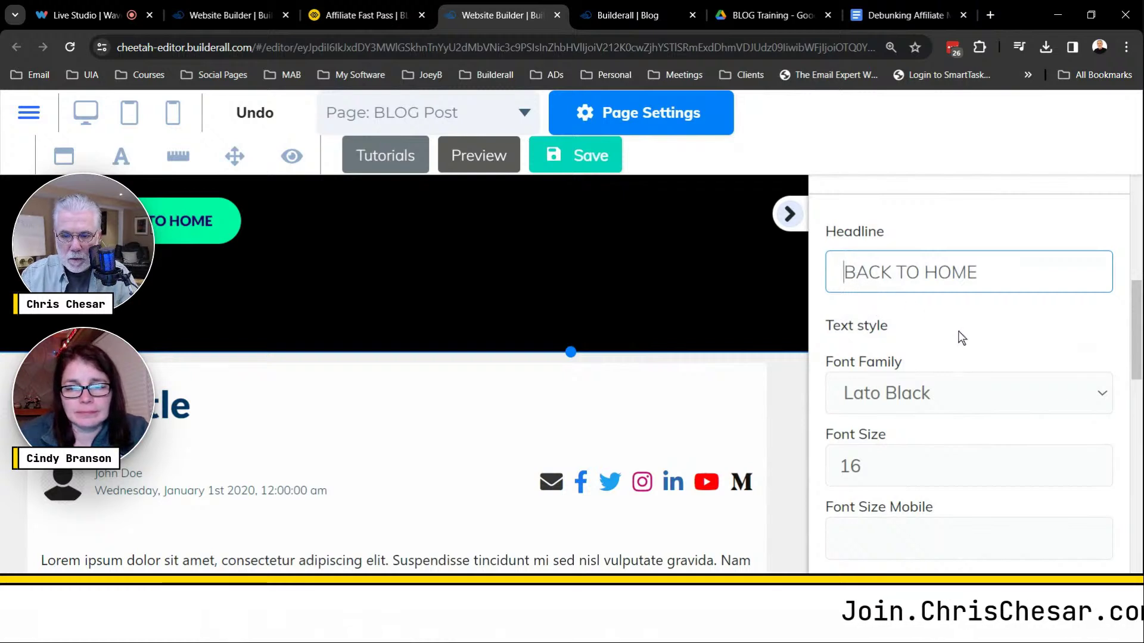
scroll(1019, 393, "down", 3)
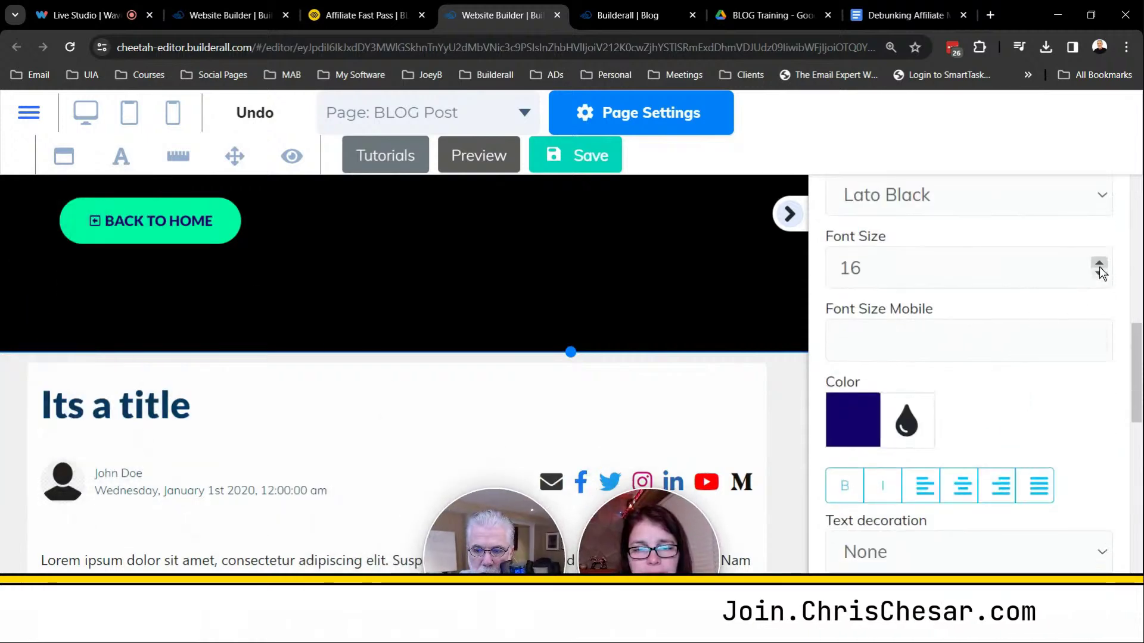
Raise the BACK TO HOME button's font size to 20.
left_click(1099, 262)
left_click(1099, 263)
left_click(1100, 263)
left_click(1099, 263)
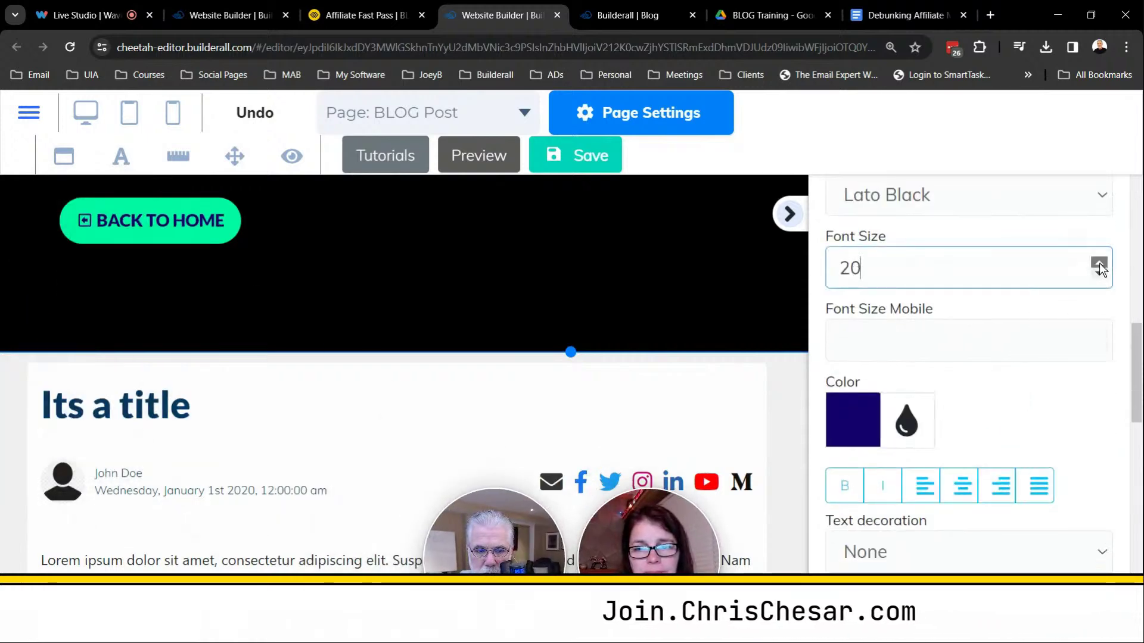
Widen the green BACK TO HOME button by dragging its resize handle.
left_click(226, 237)
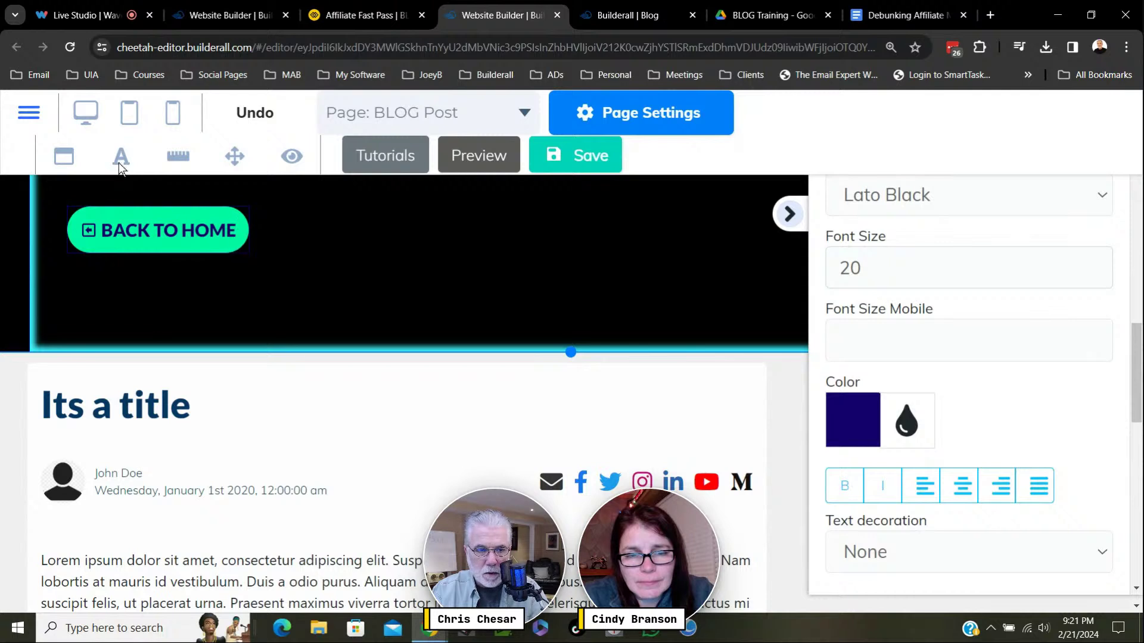
left_click(227, 249)
left_click_drag(252, 254, 327, 252)
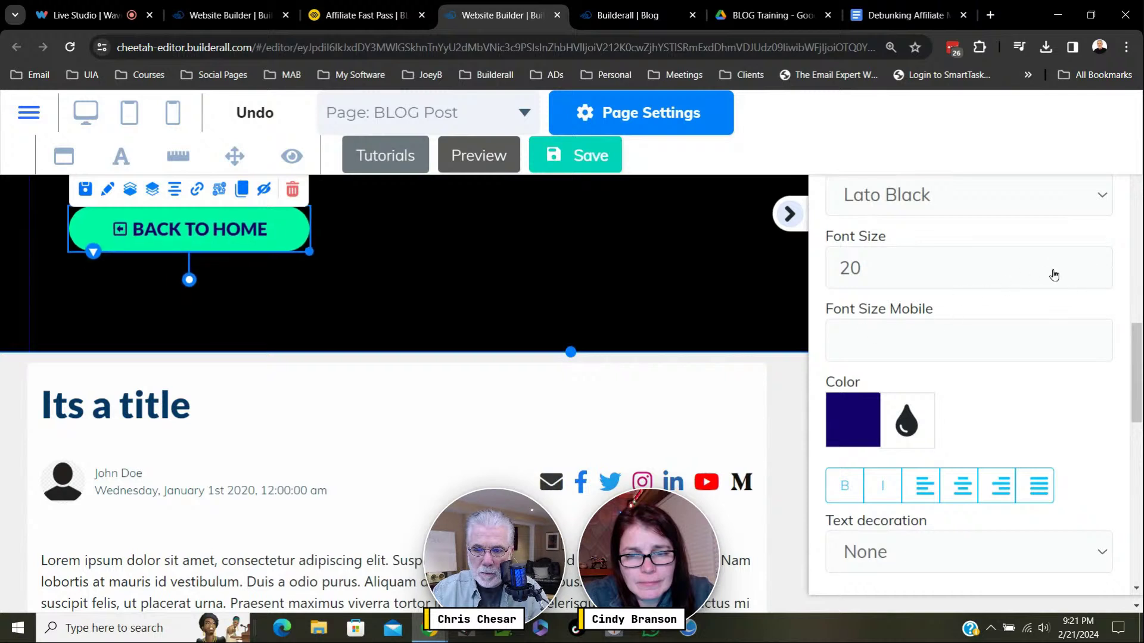
key("Escape")
scroll(1085, 375, "up", 12)
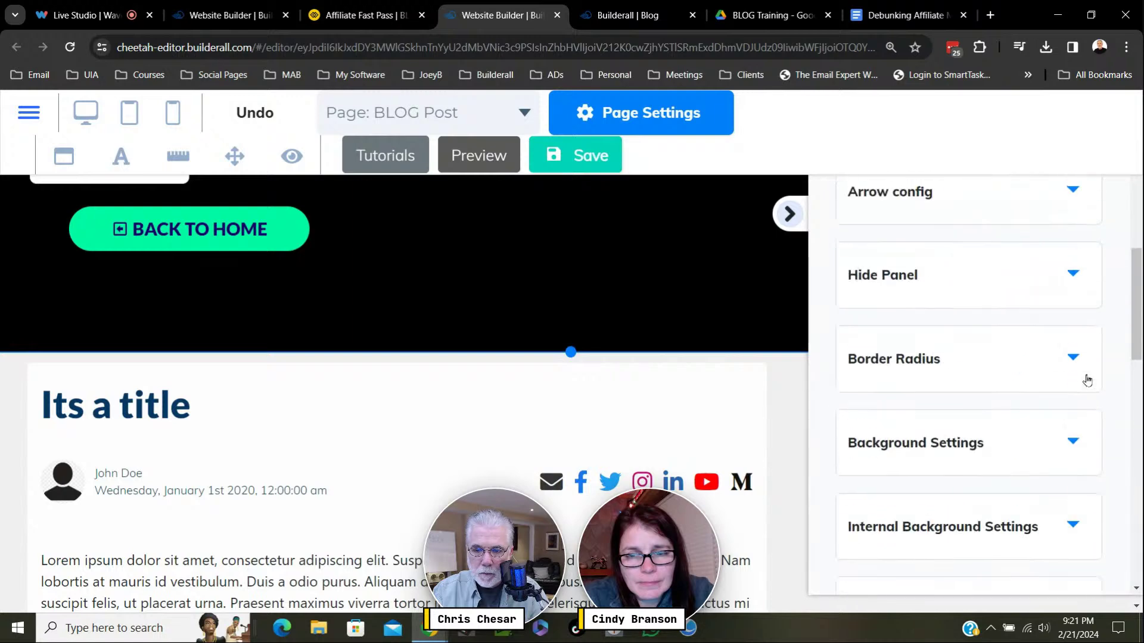
key("ctrl+minus")
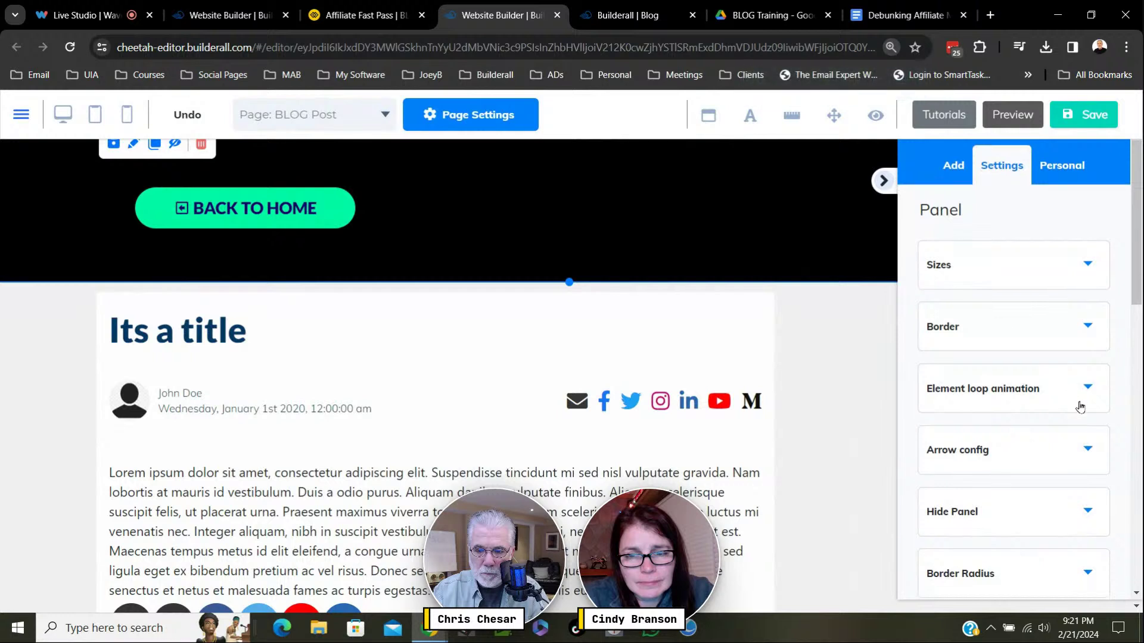
Raise the BACK TO HOME label to font size 23, undoing an accidental move of the button.
scroll(1079, 399, "down", 3)
scroll(1085, 396, "up", 3)
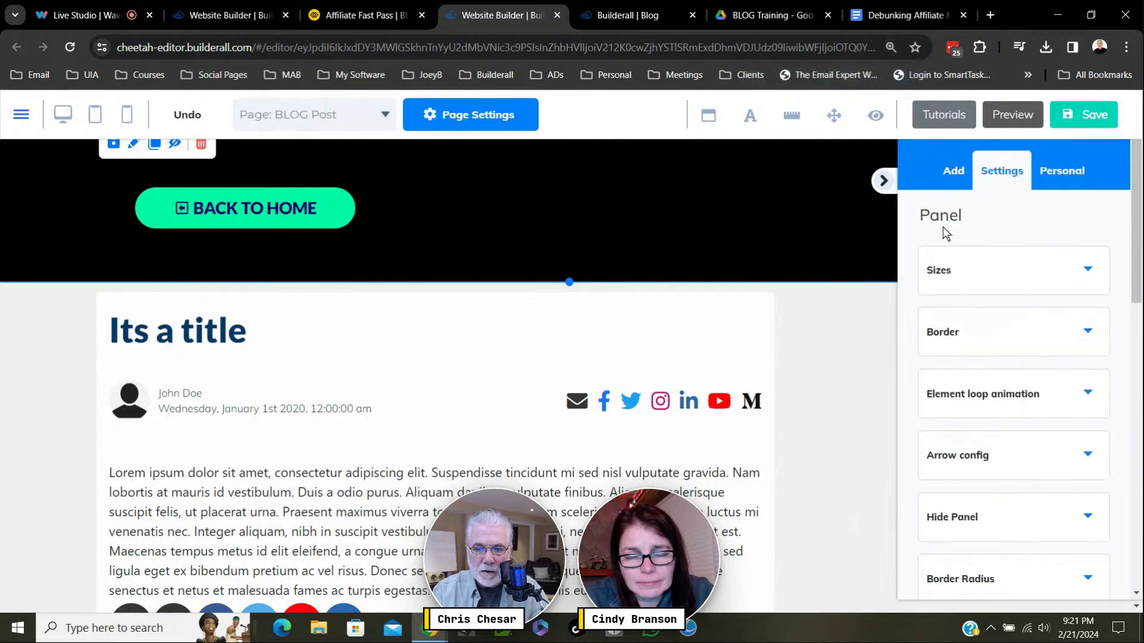
left_click(351, 218)
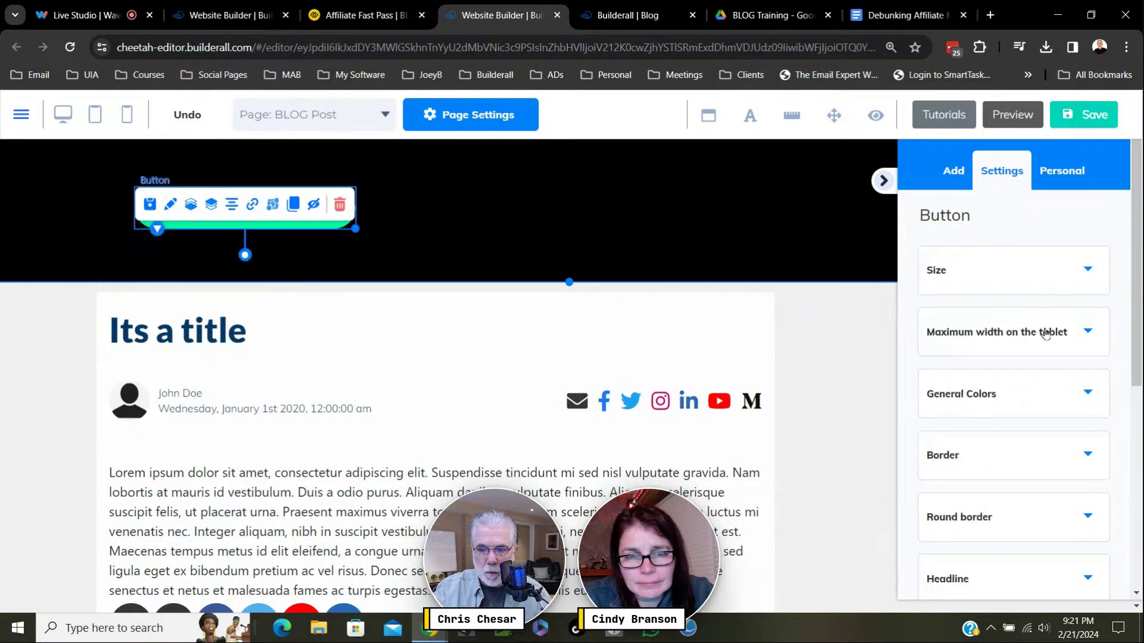
scroll(1082, 437, "down", 6)
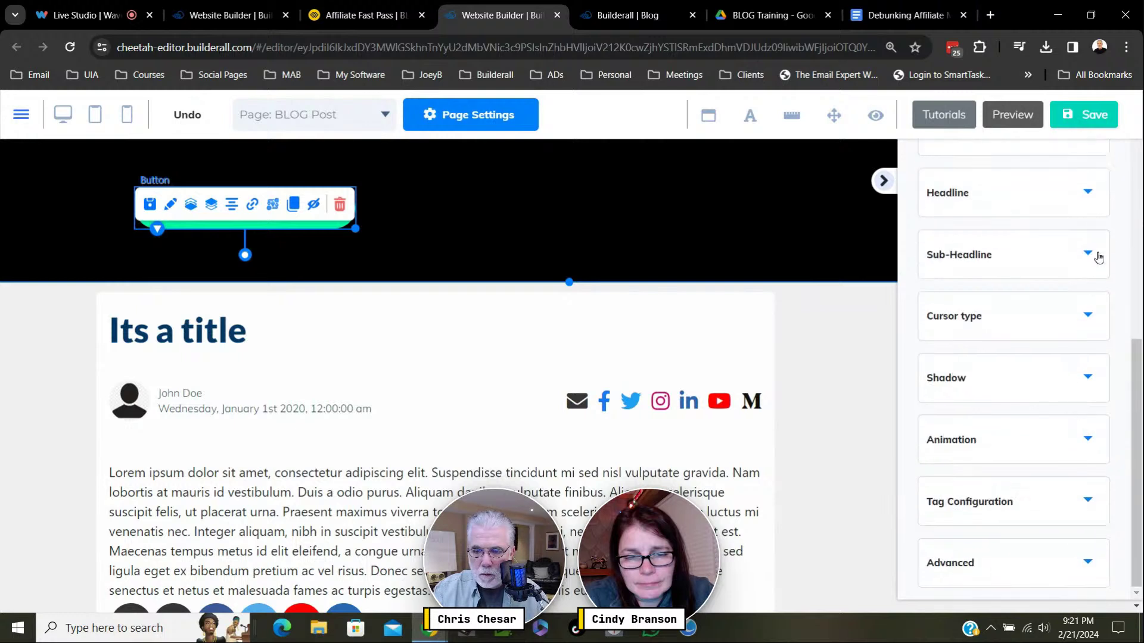
left_click(1090, 192)
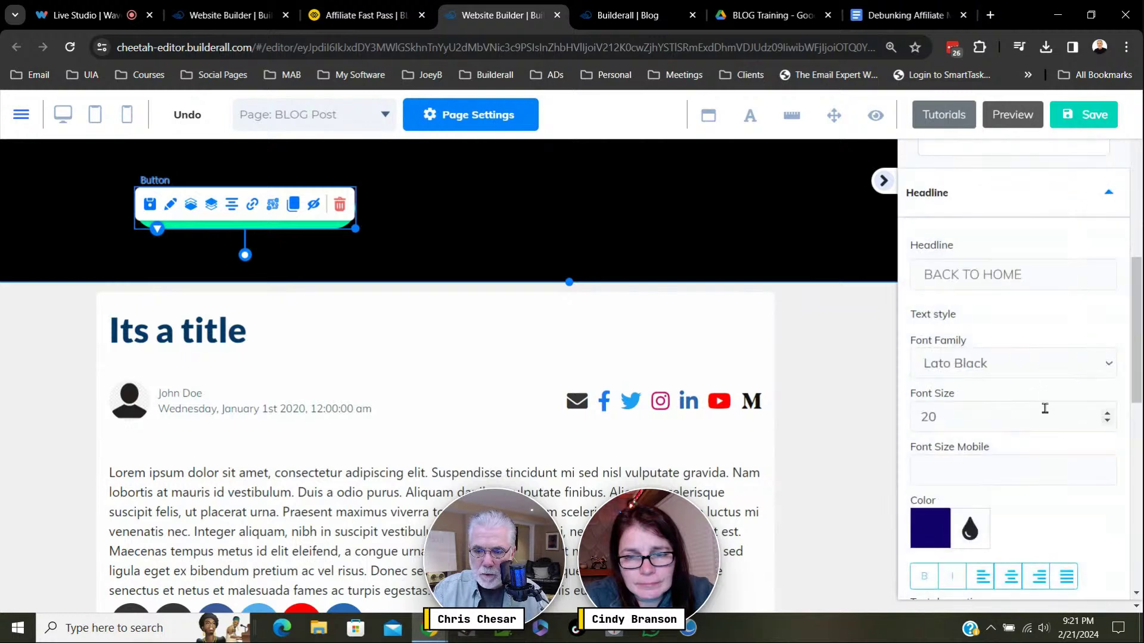
left_click(1108, 414)
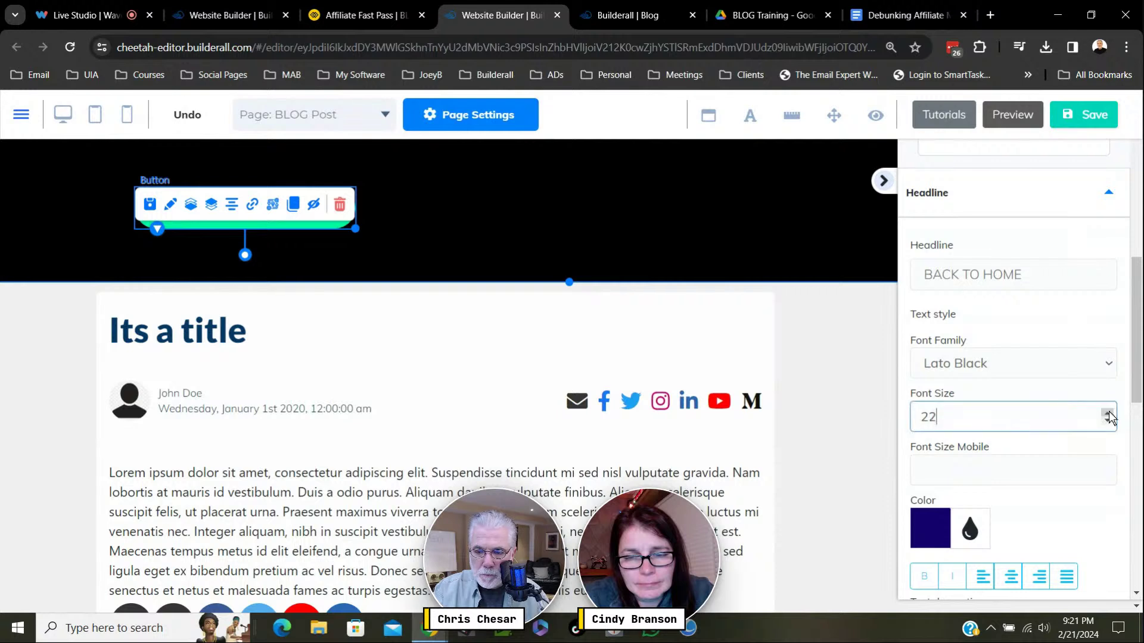
left_click(589, 247)
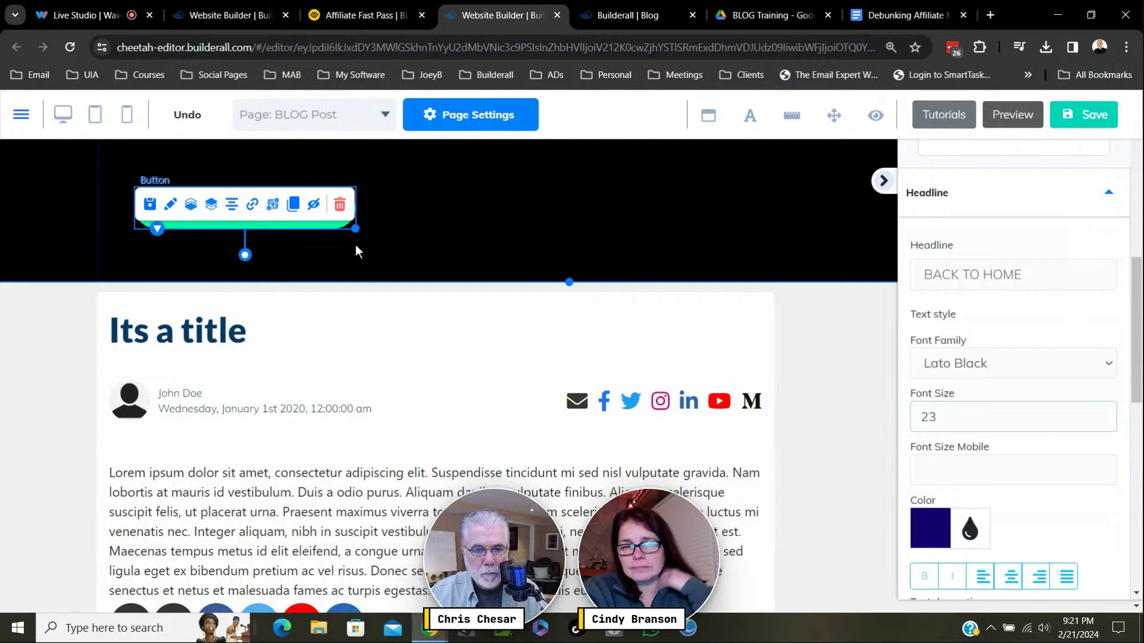
left_click(388, 237)
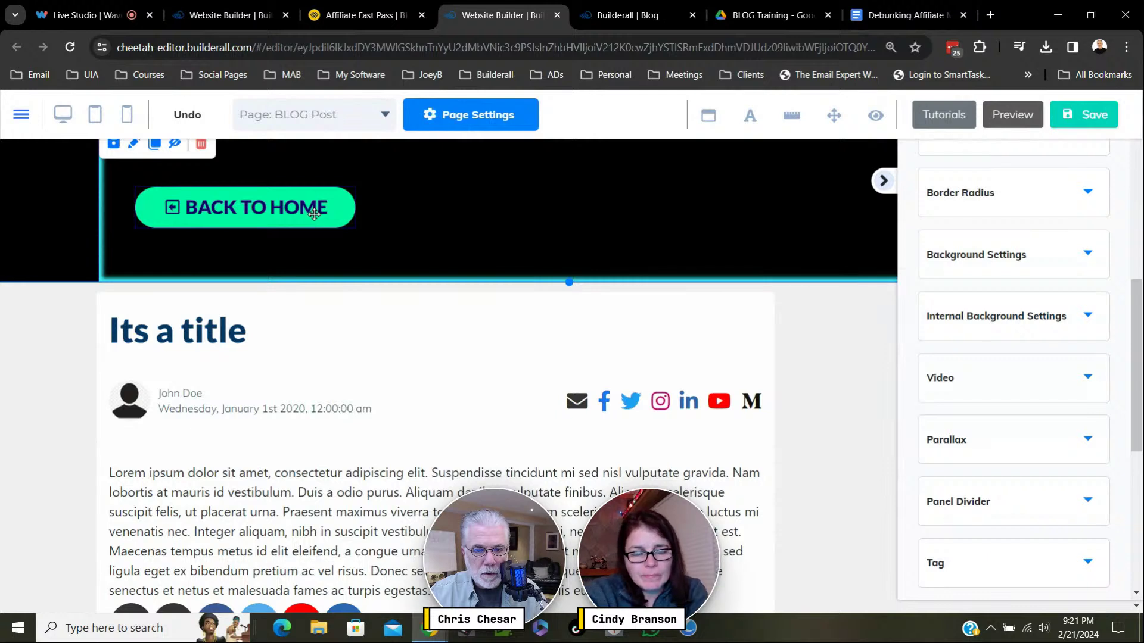
left_click_drag(314, 213, 290, 172)
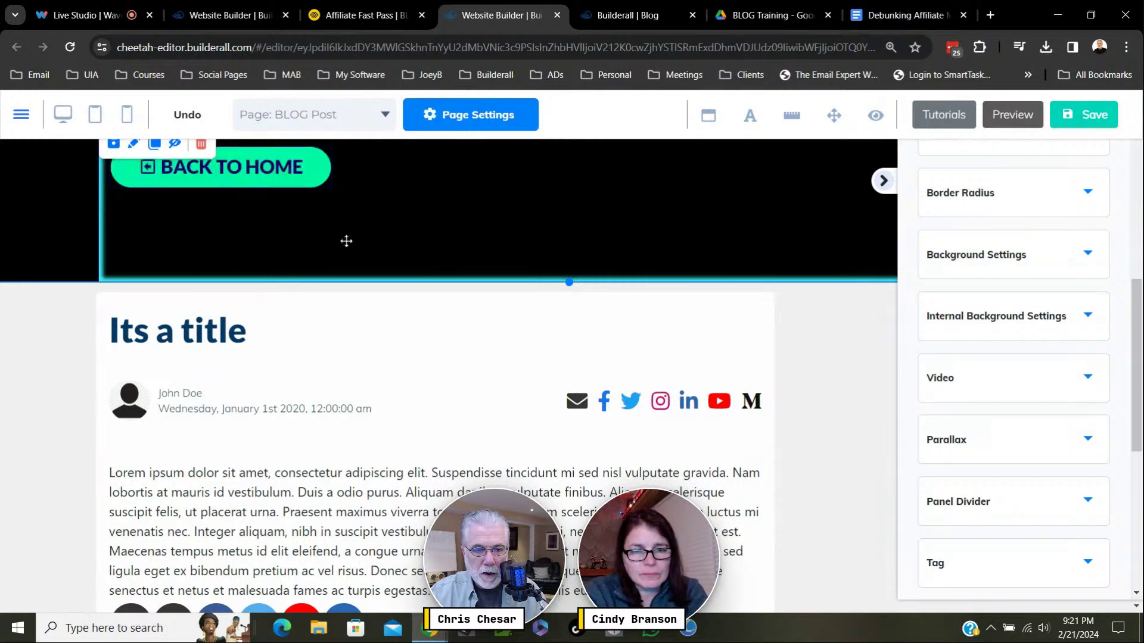
key("ctrl+z")
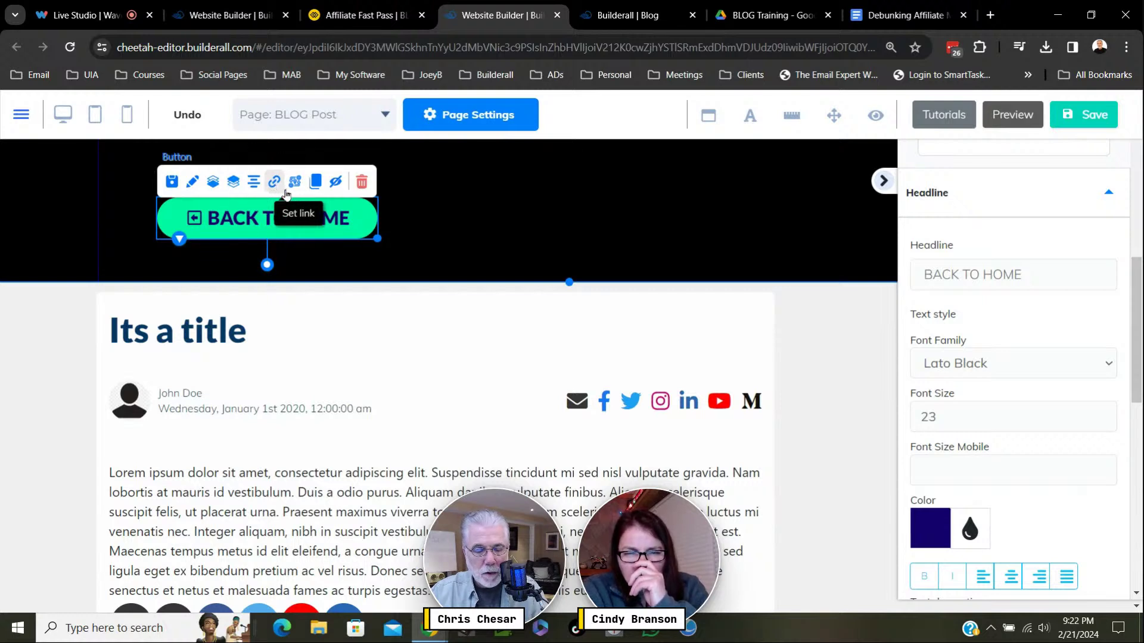
Set the button's link to Page 'BLOG Feed' with 'Open in the same Tab'.
left_click(285, 191)
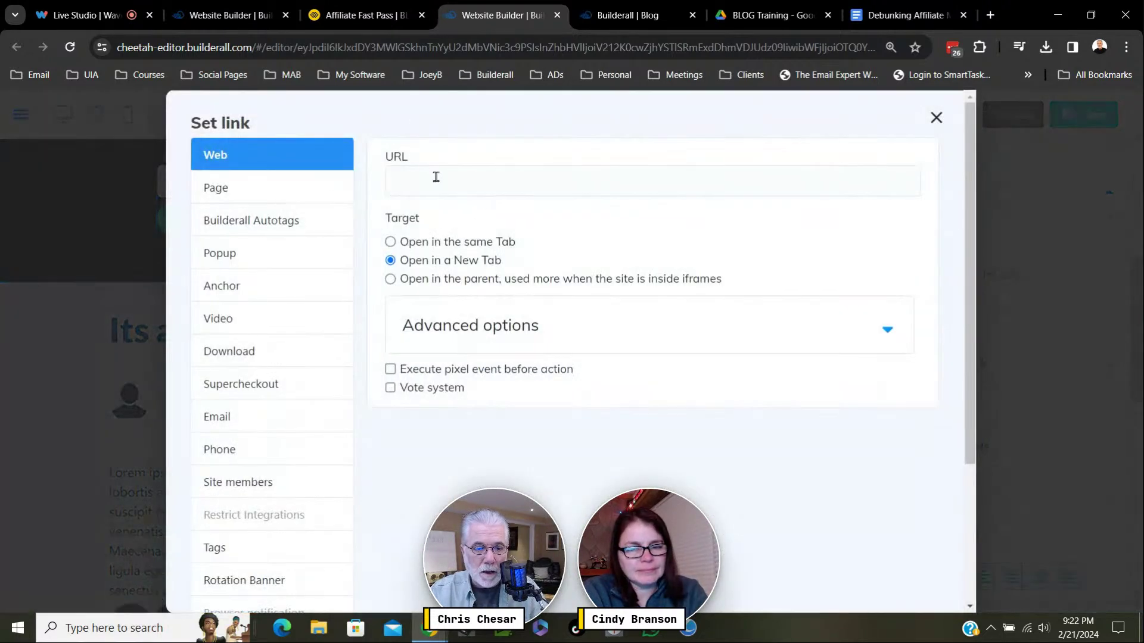
left_click(231, 190)
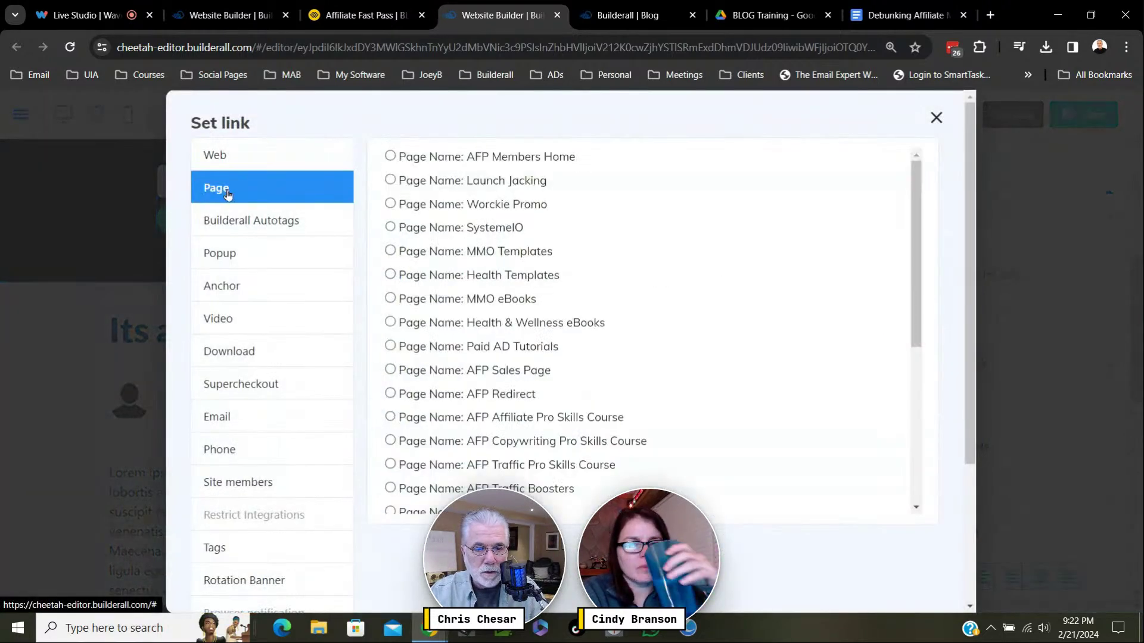
scroll(544, 296, "down", 3)
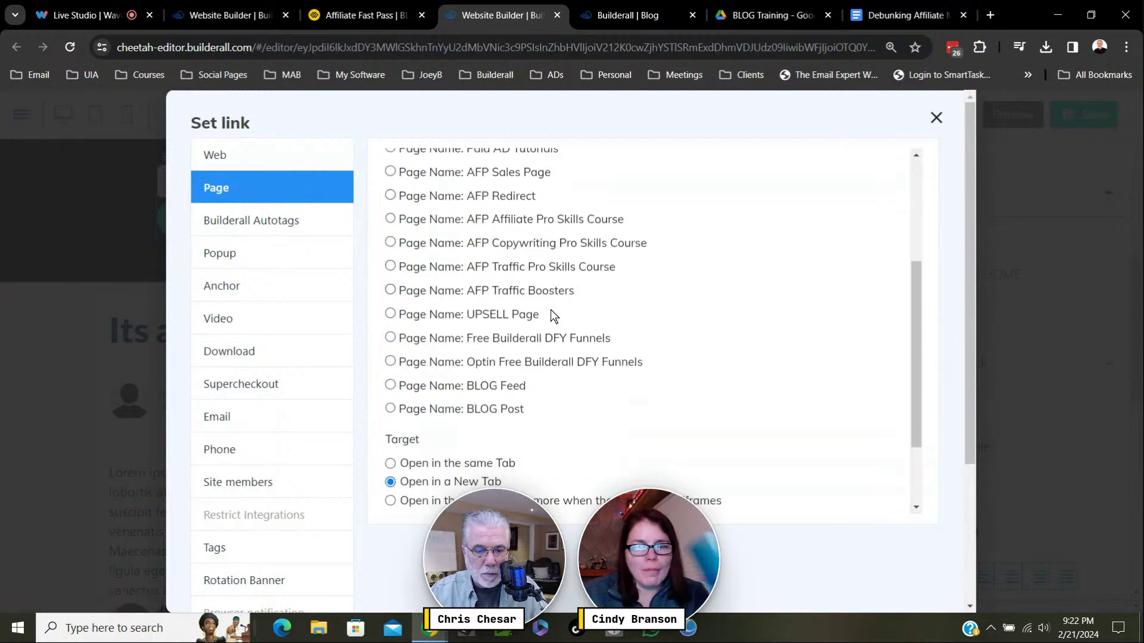
left_click(494, 387)
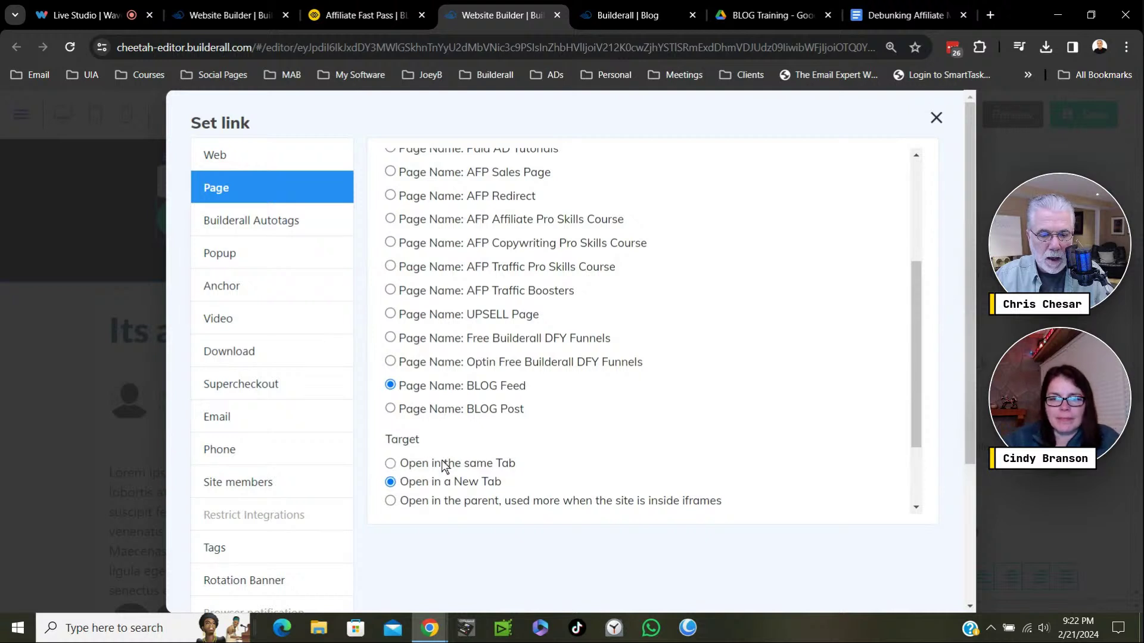
left_click(391, 465)
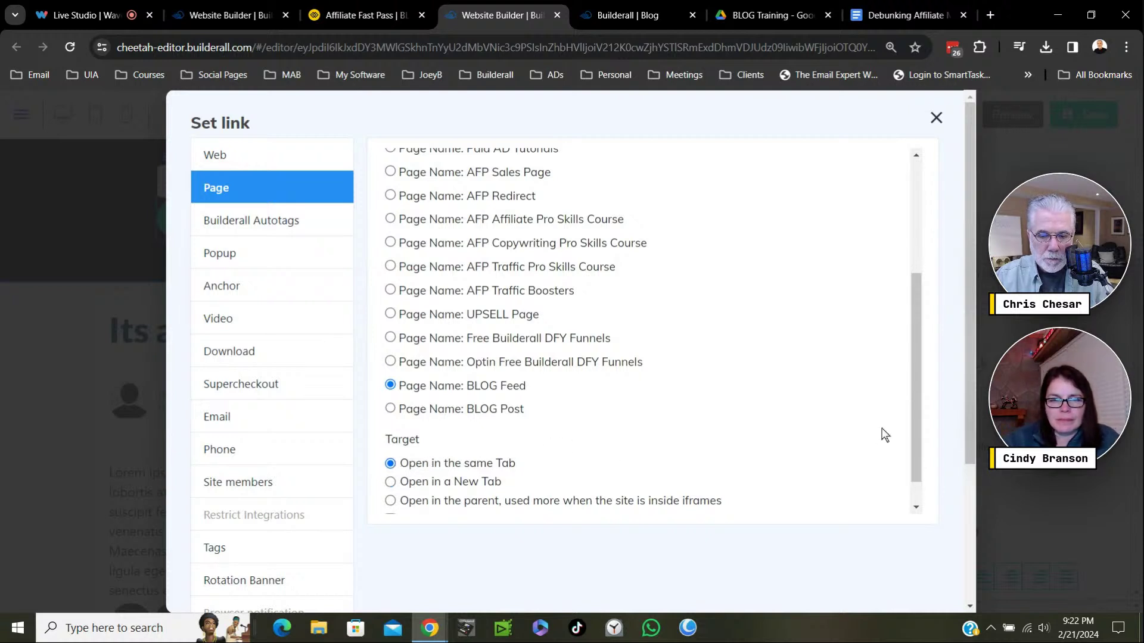
scroll(884, 435, "down", 1)
key("ctrl+0")
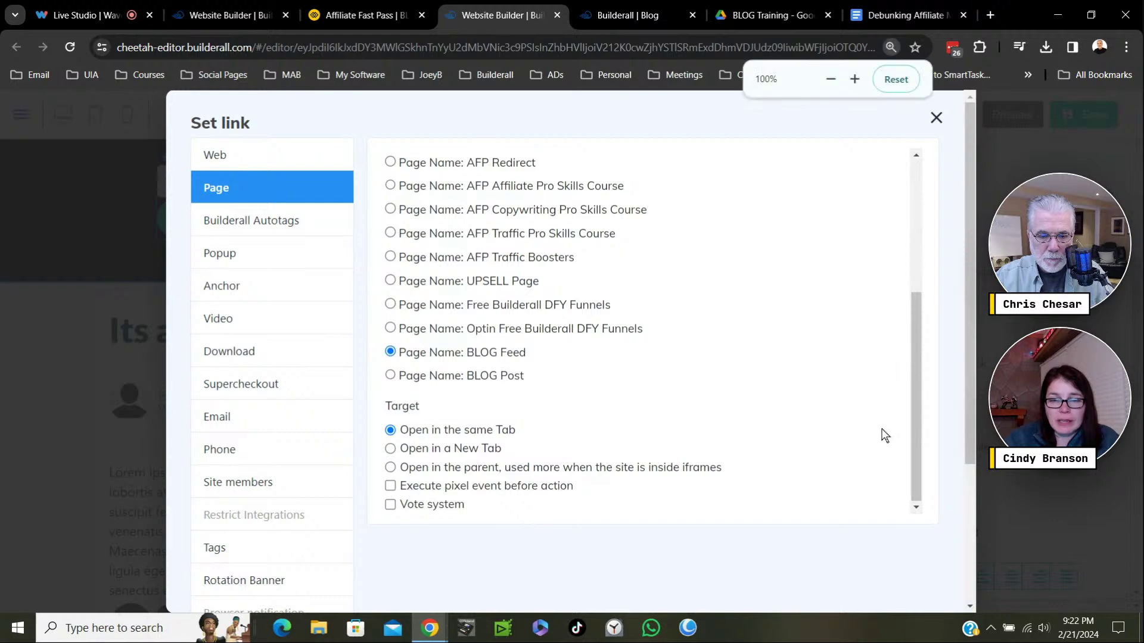
key("ctrl+minus")
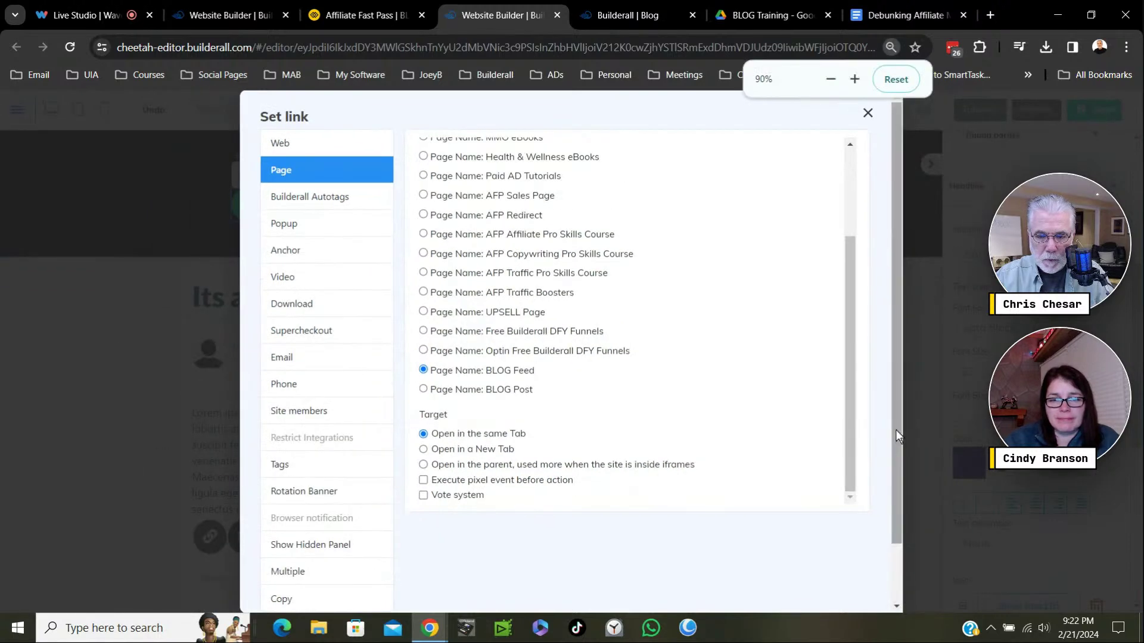
left_click(839, 572)
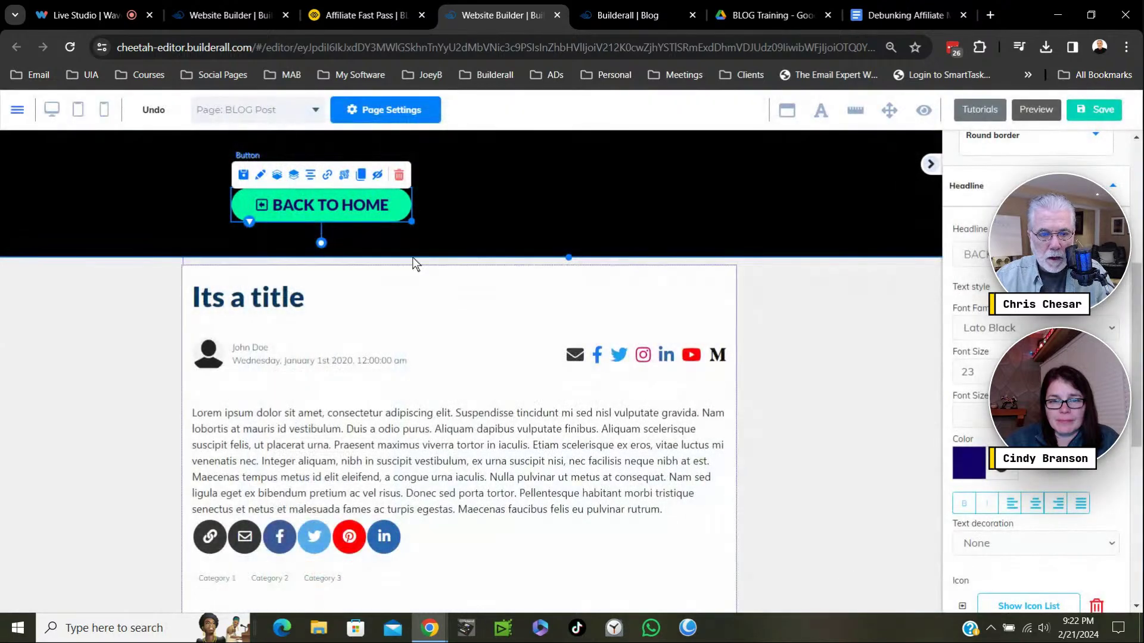
Move BACK TO HOME to the header's upper left and shorten the black header section.
left_click_drag(354, 205, 499, 219)
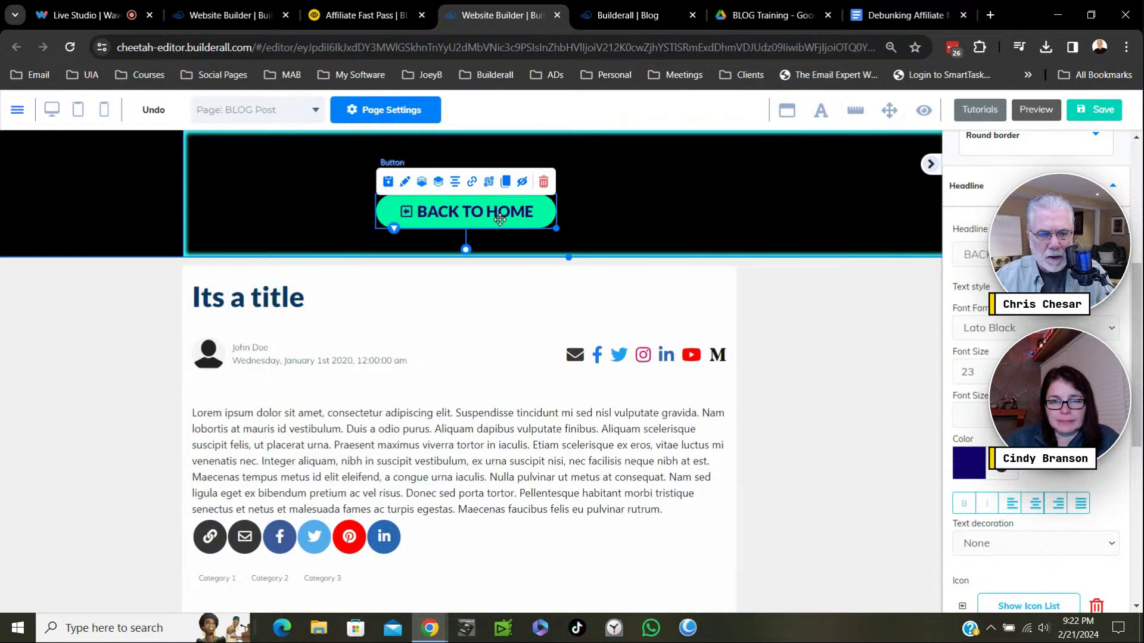
left_click_drag(499, 220, 315, 161)
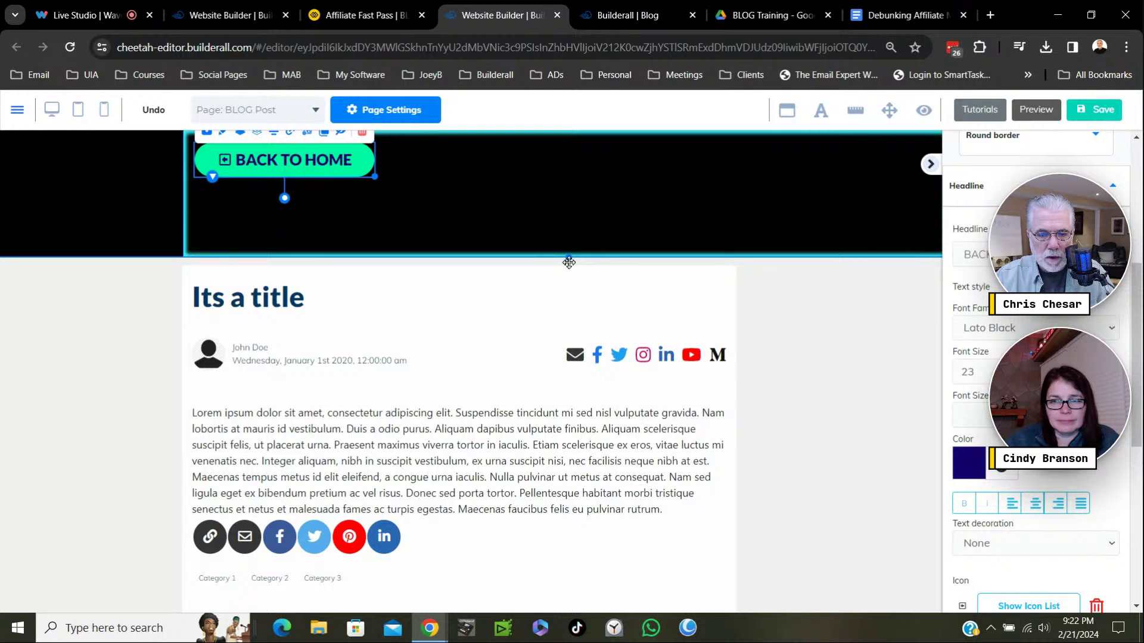
left_click_drag(569, 262, 568, 186)
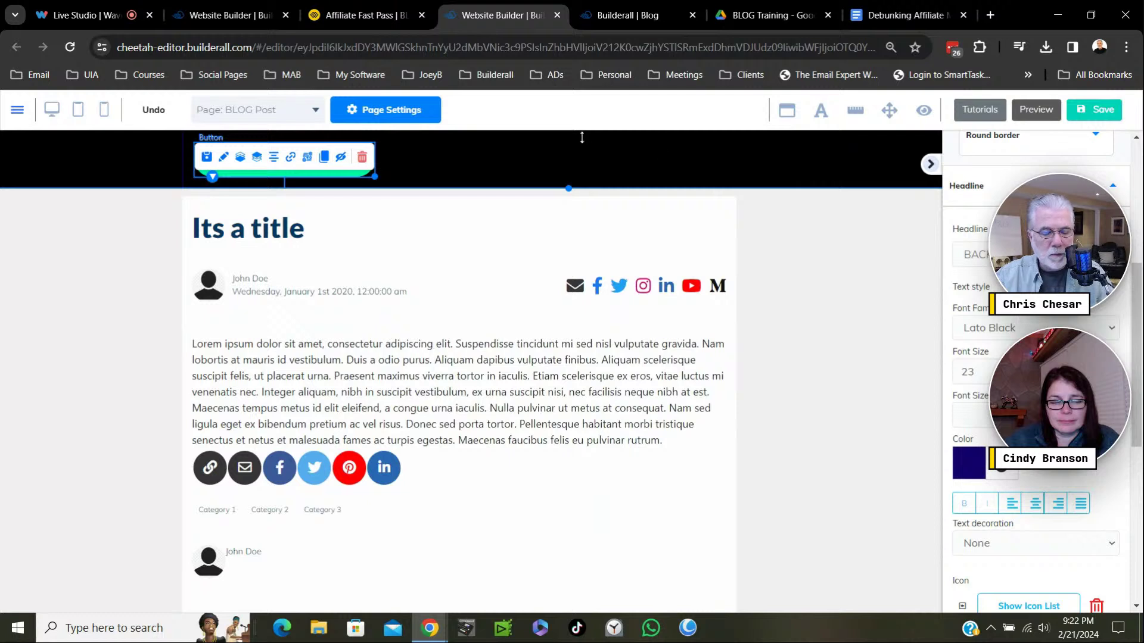
left_click(755, 159)
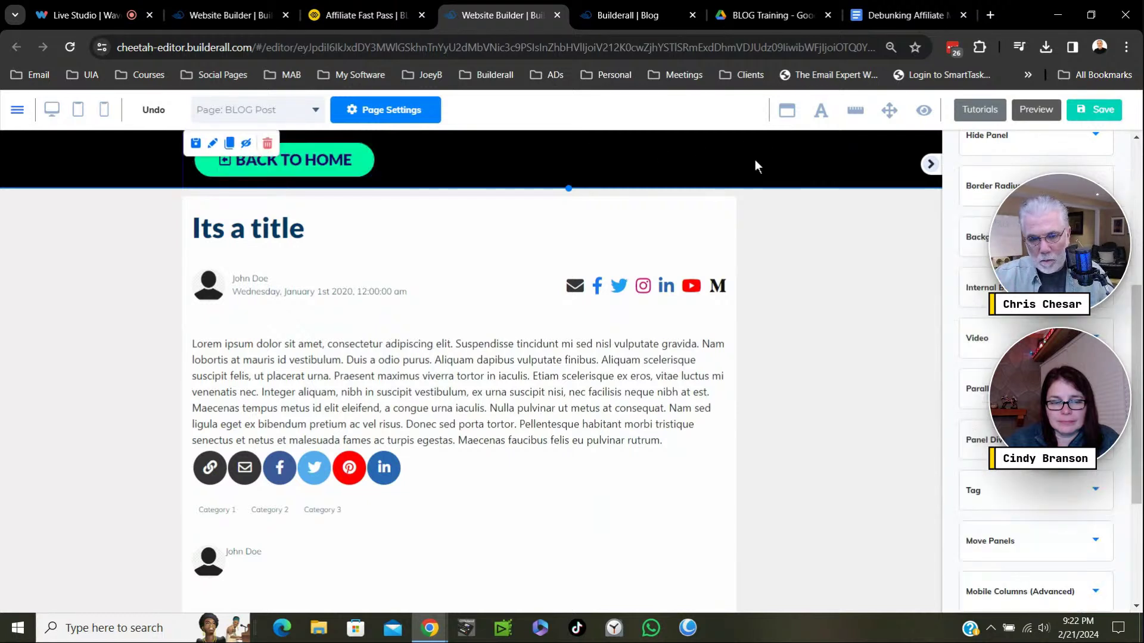
Save the page, publish the website, and view the live blog site.
left_click(1104, 120)
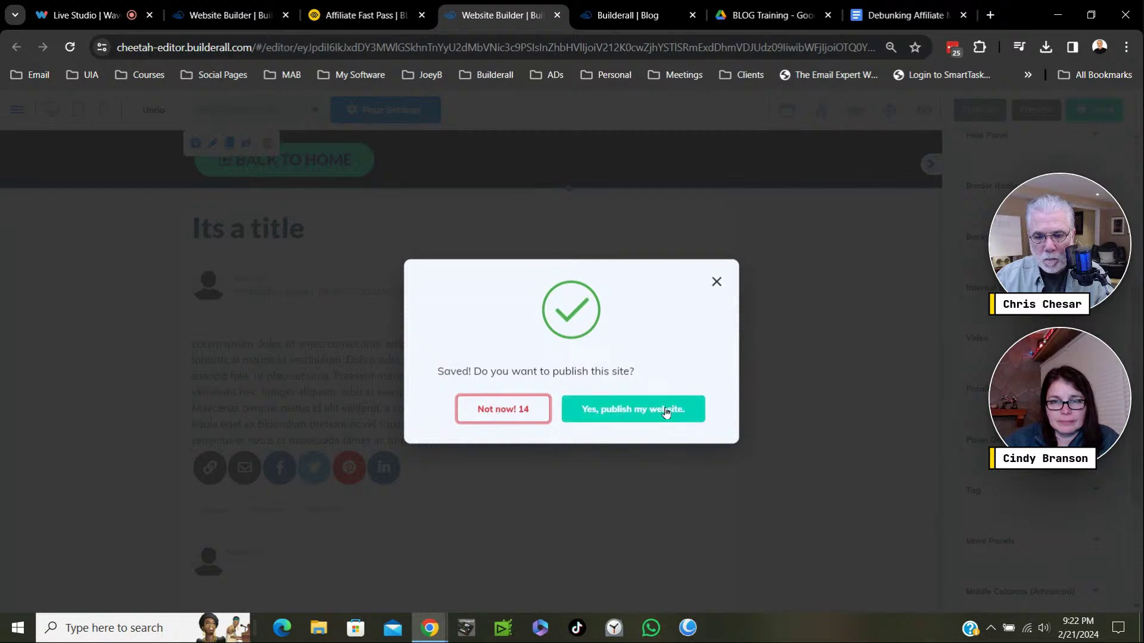
left_click(667, 409)
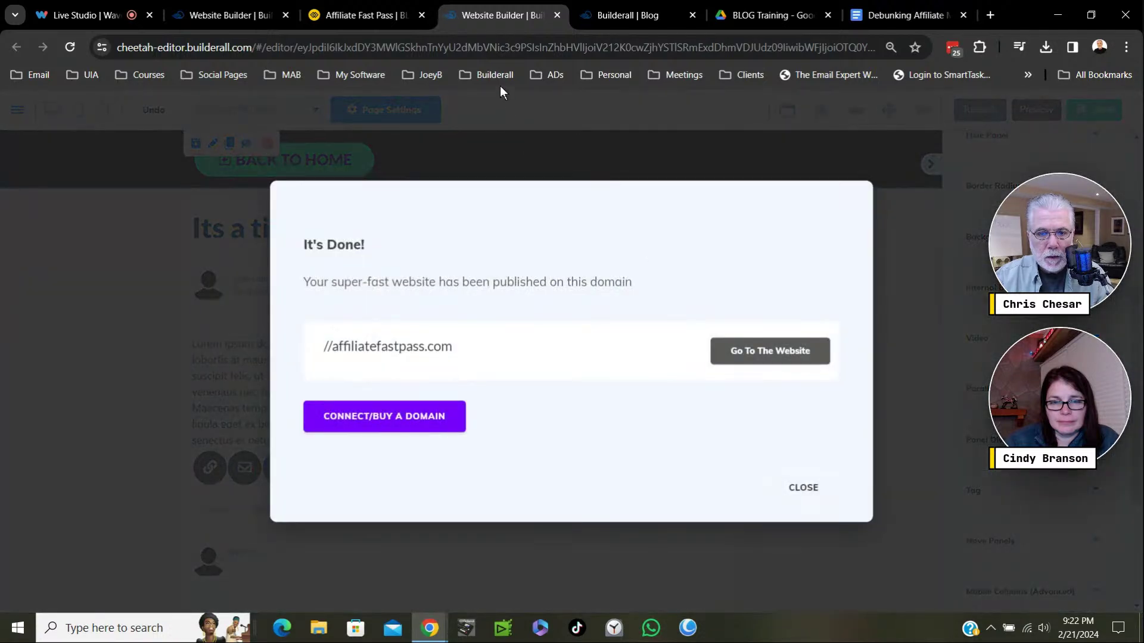
left_click(381, 16)
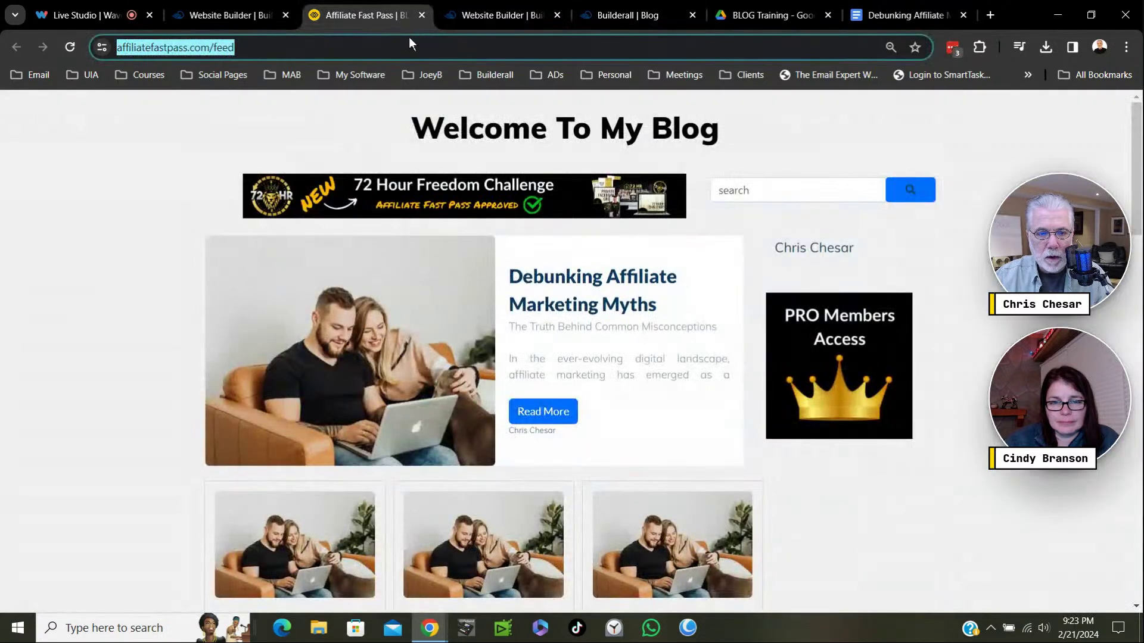
Reload the live blog feed and open the Debunking Affiliate Marketing Myths post.
left_click(71, 47)
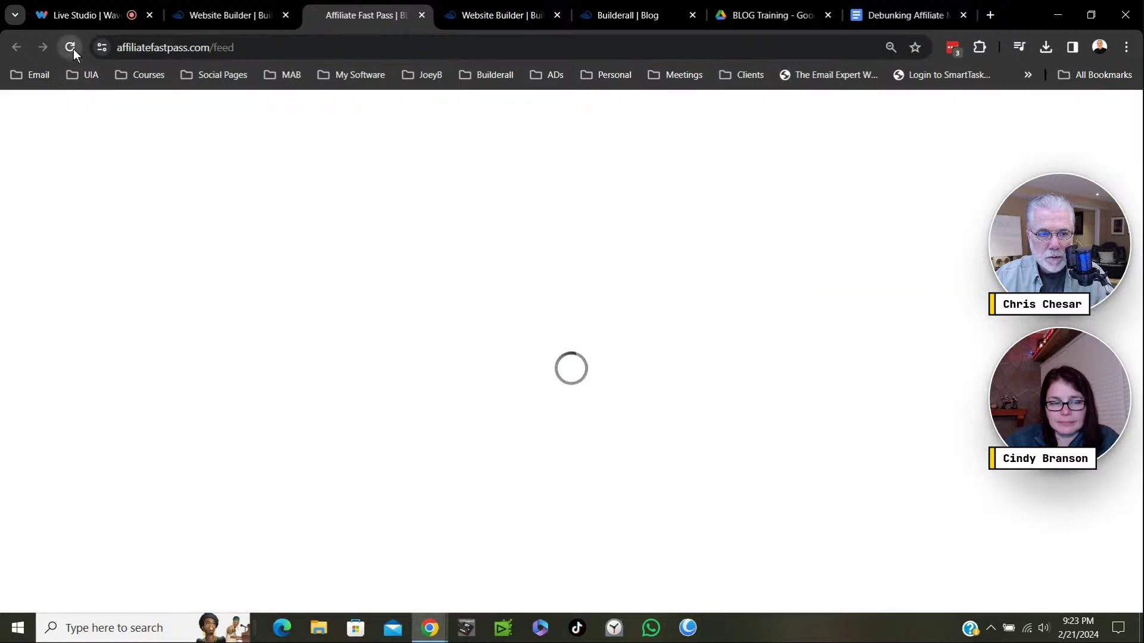
left_click(70, 48)
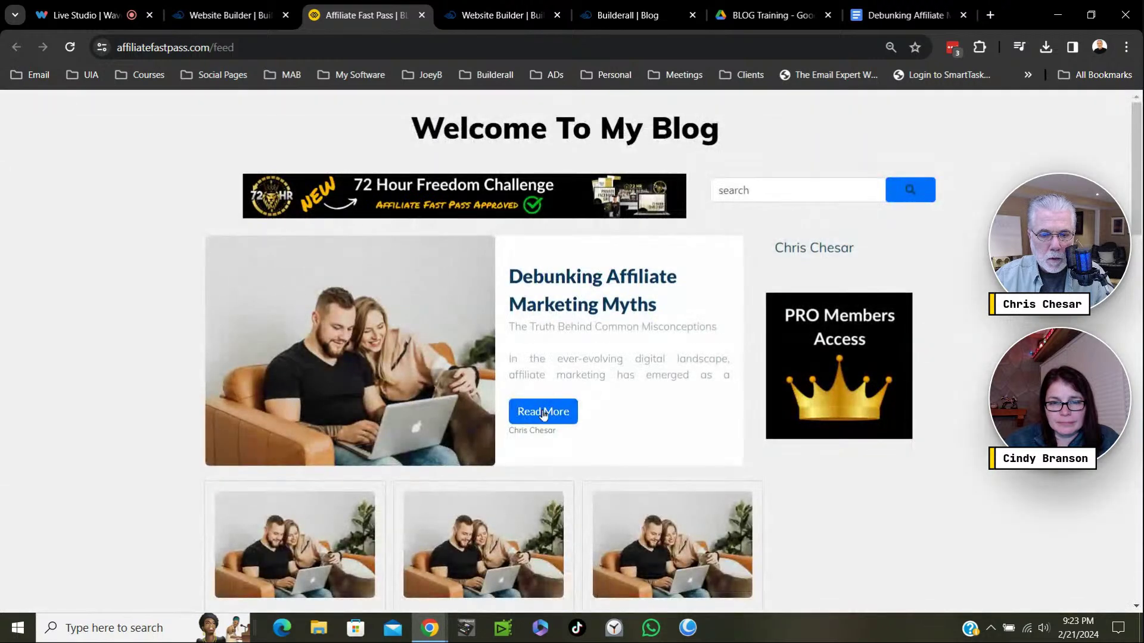
left_click(587, 408)
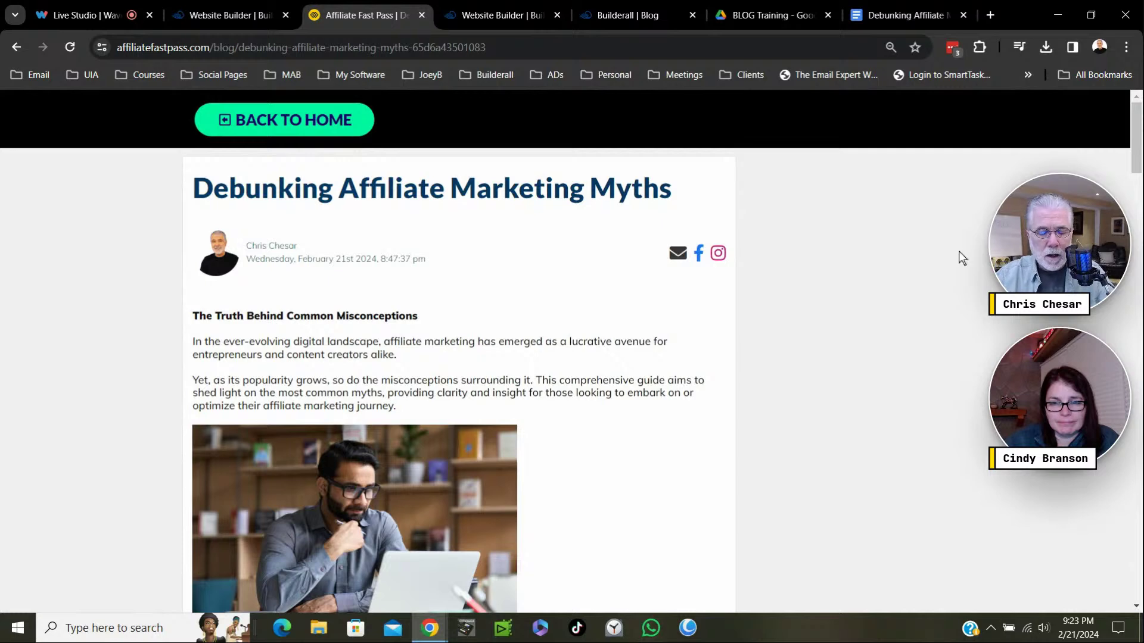
Follow the post's BACK TO HOME link to the blog feed, then return to the Website Builder.
scroll(851, 352, "down", 6)
scroll(851, 352, "down", 2)
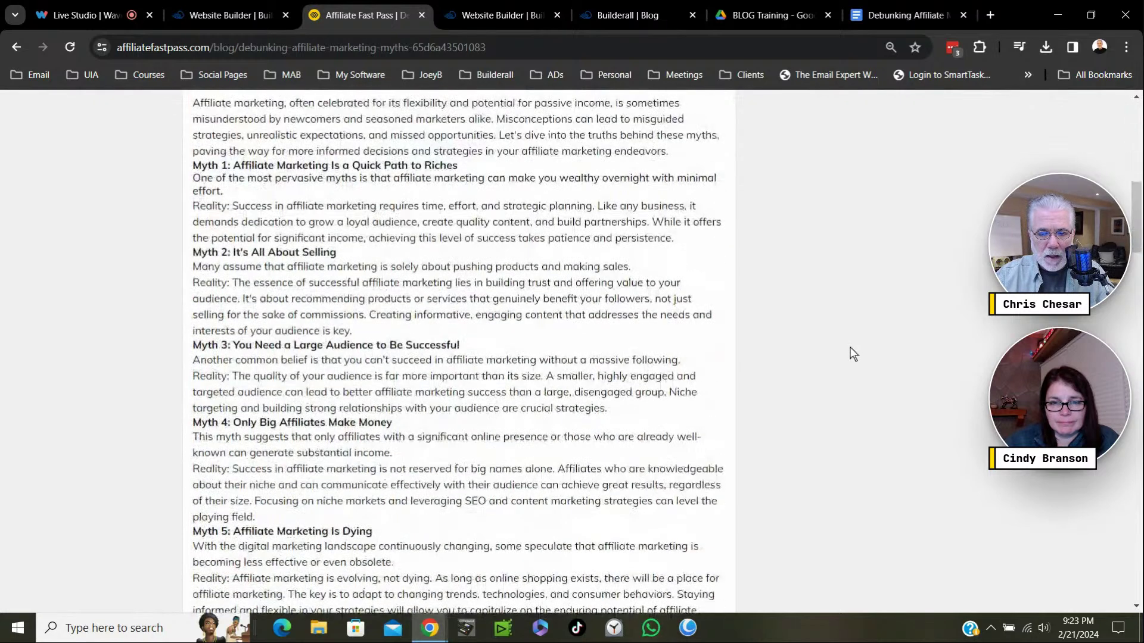
scroll(852, 352, "up", 8)
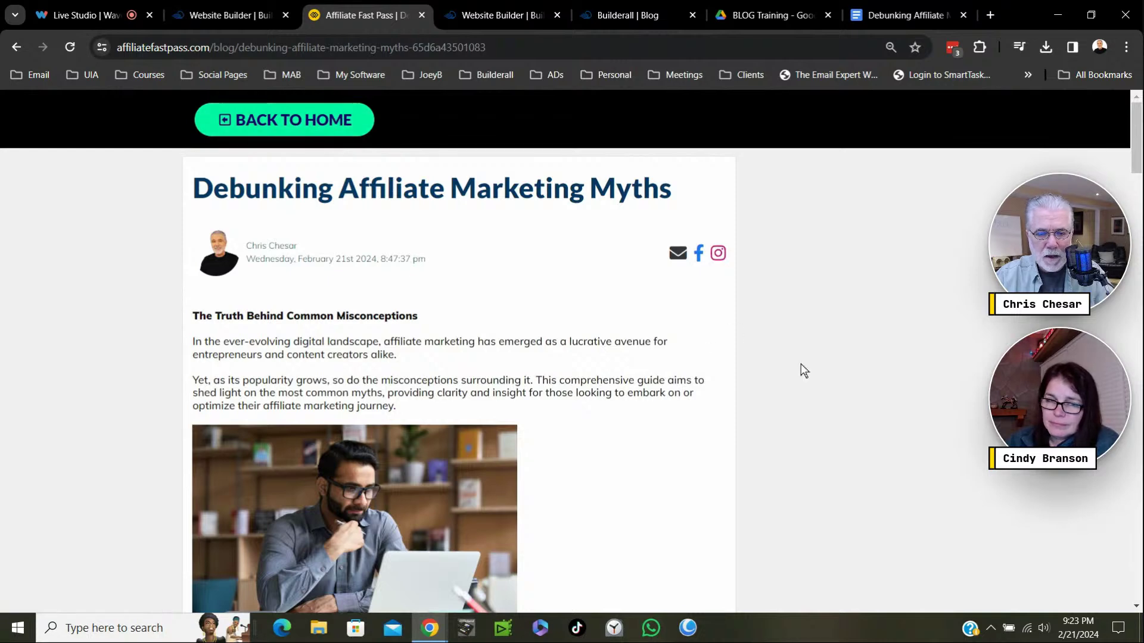
scroll(801, 364, "down", 20)
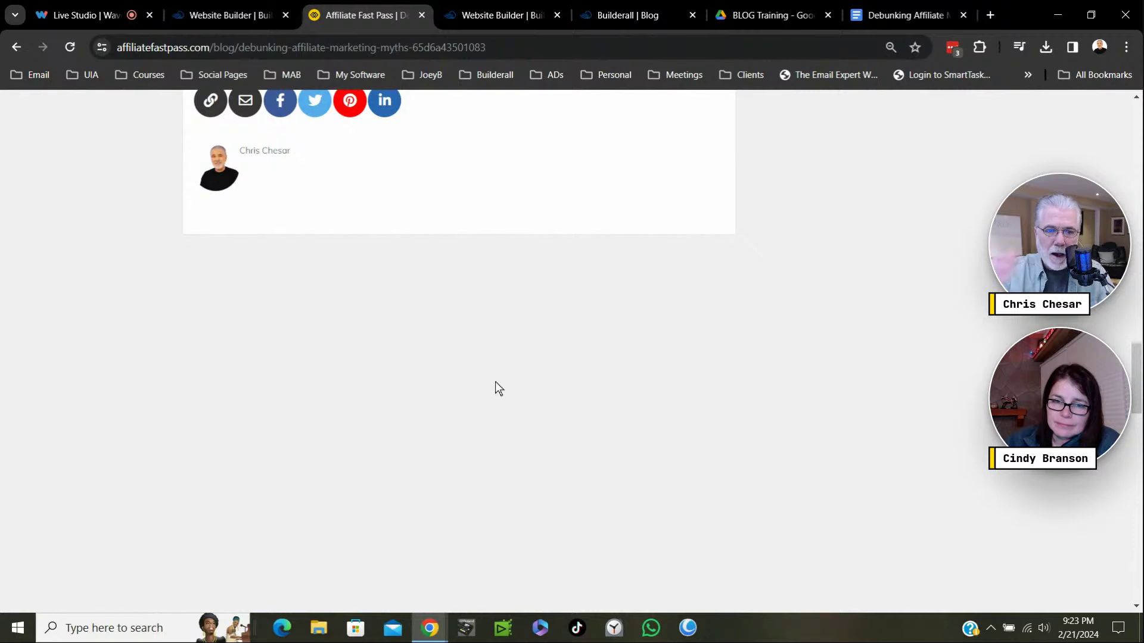
scroll(495, 383, "up", 20)
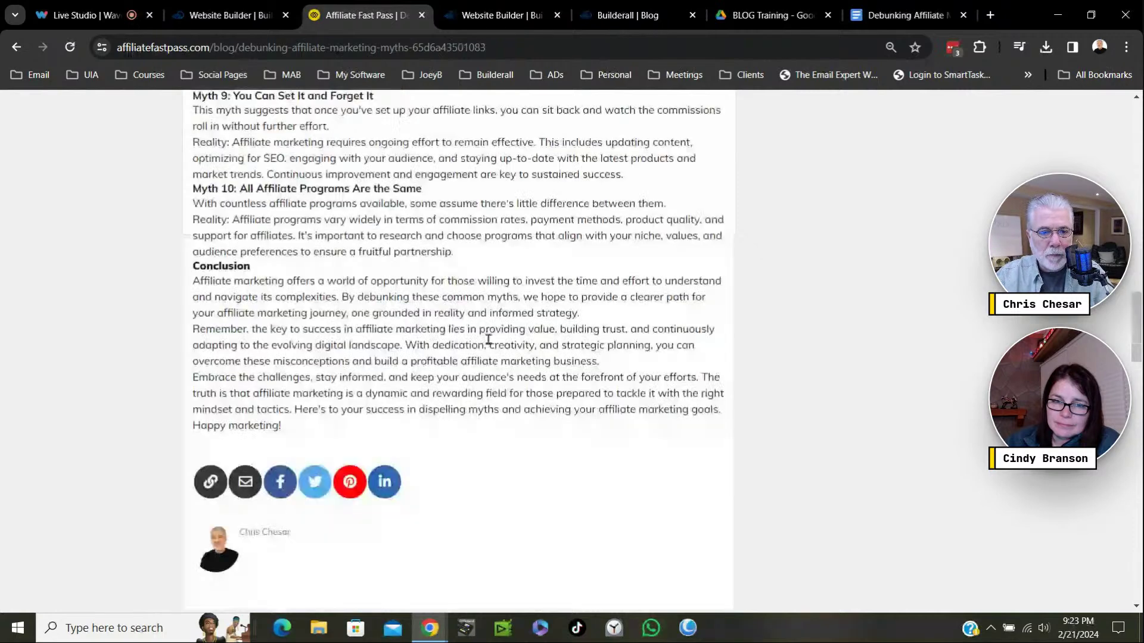
left_click(280, 127)
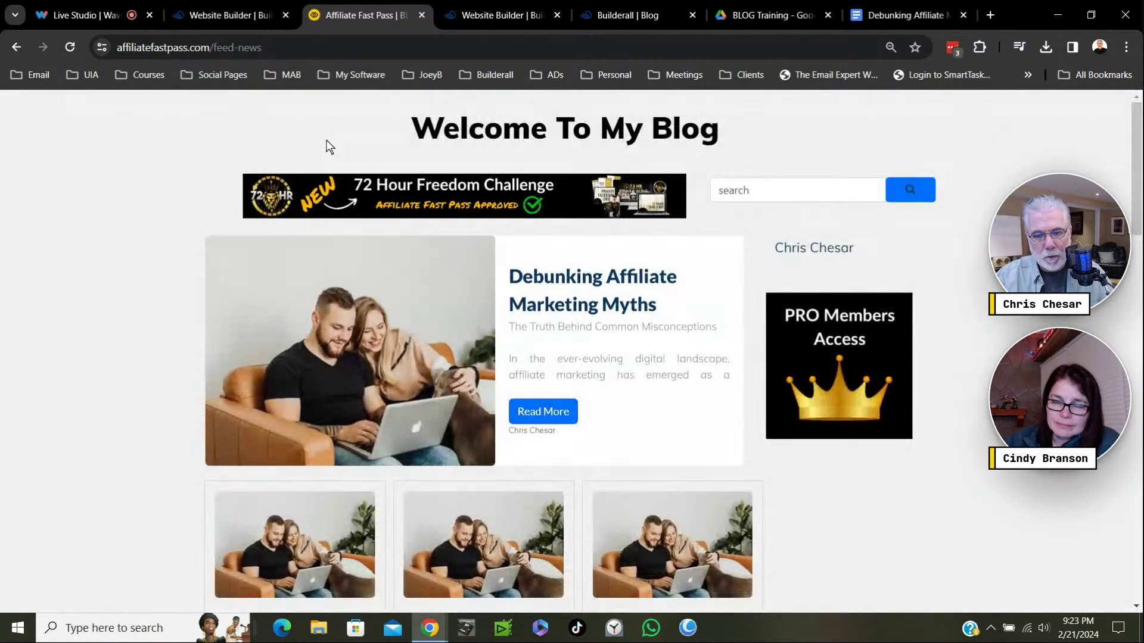
left_click_drag(495, 14, 360, 16)
Dismiss the publish prompt and place a vertical mountain image to the right of the post.
left_click(812, 492)
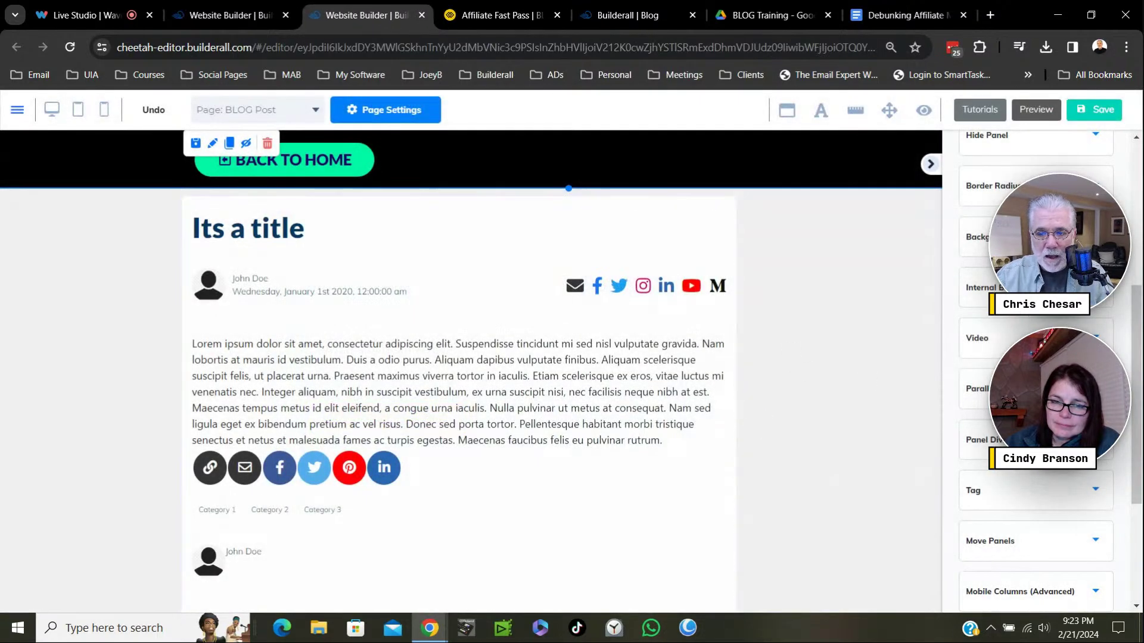
scroll(984, 183, "up", 5)
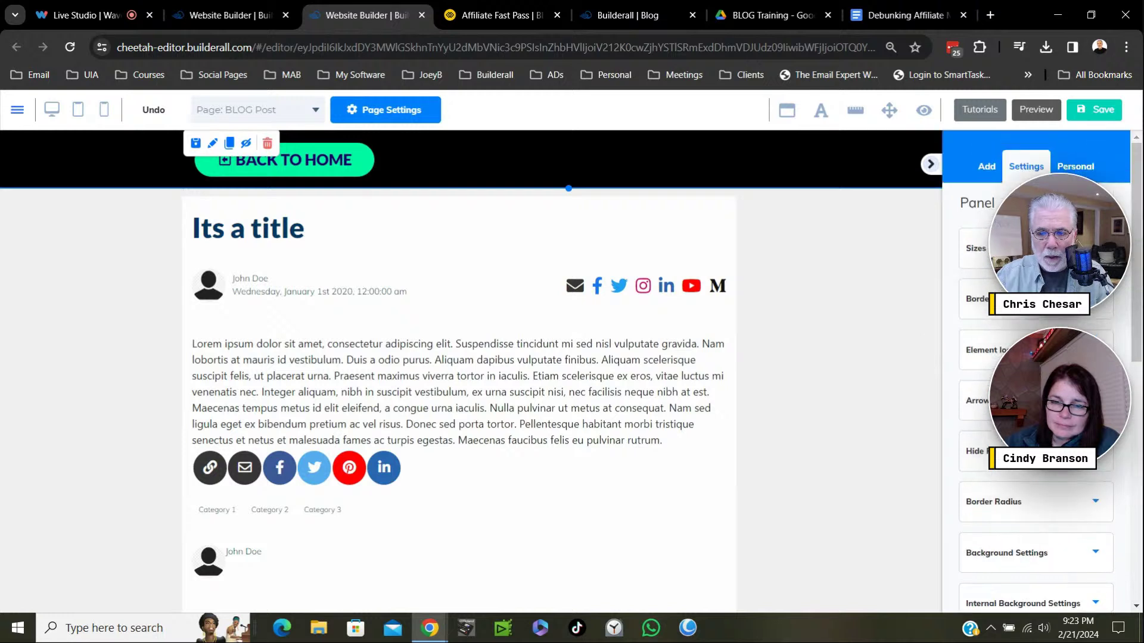
left_click(988, 168)
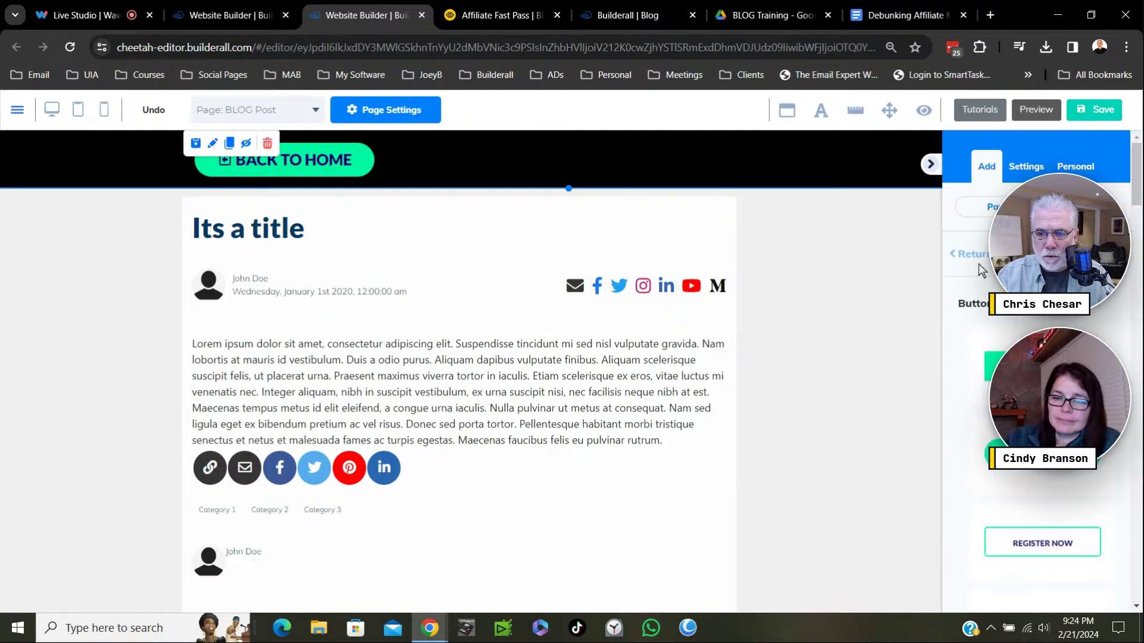
left_click(969, 253)
scroll(1083, 394, "down", 3)
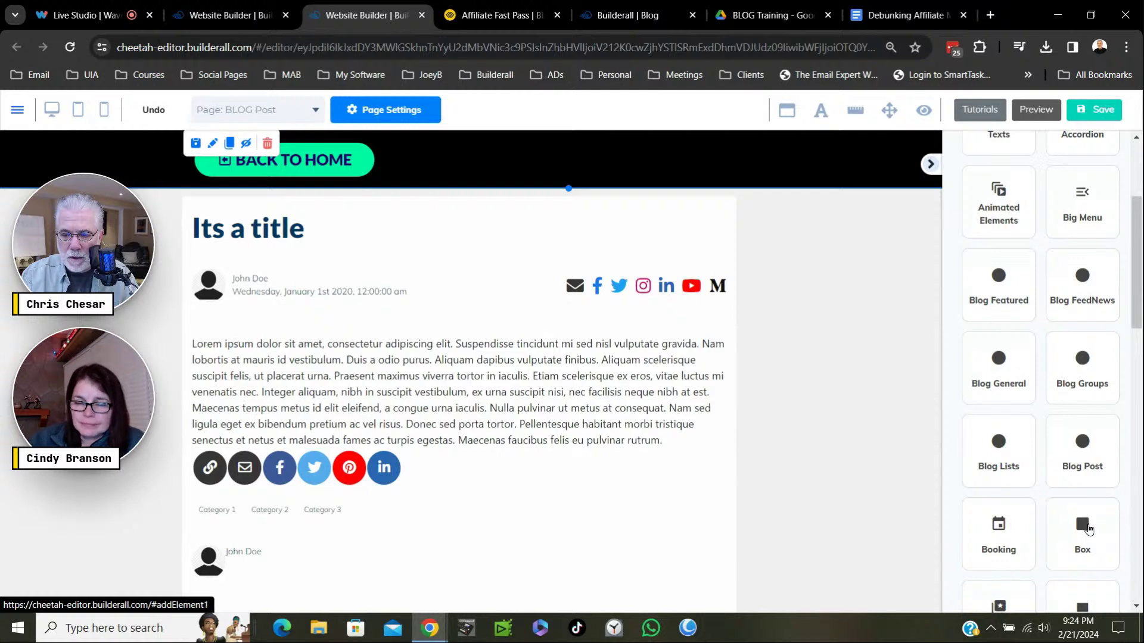
scroll(1084, 524, "down", 3)
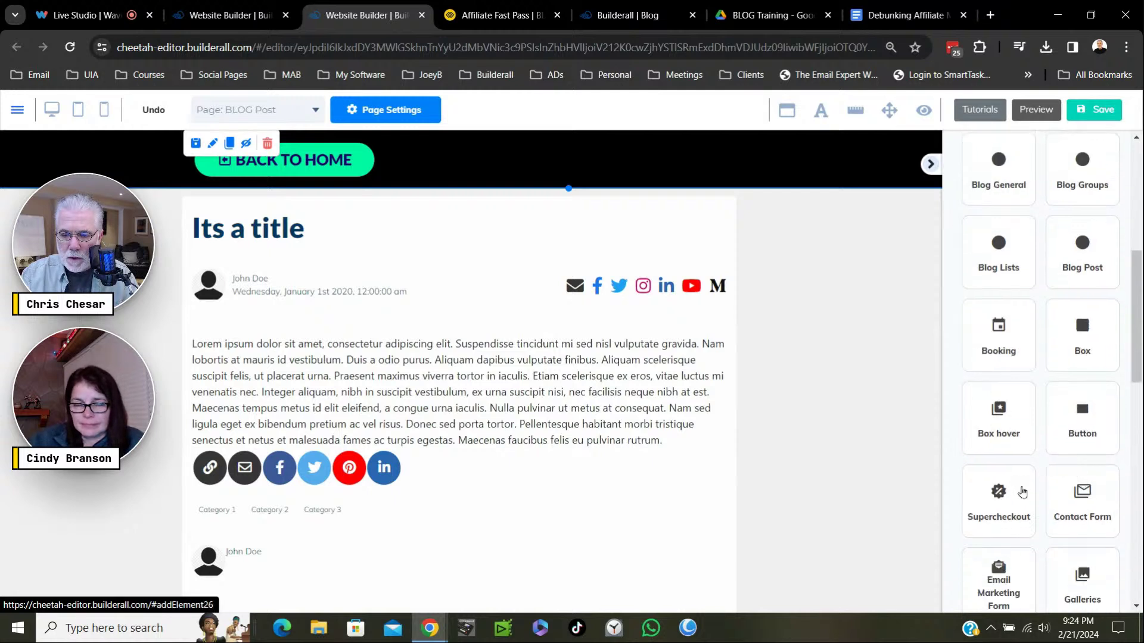
scroll(1074, 475, "down", 3)
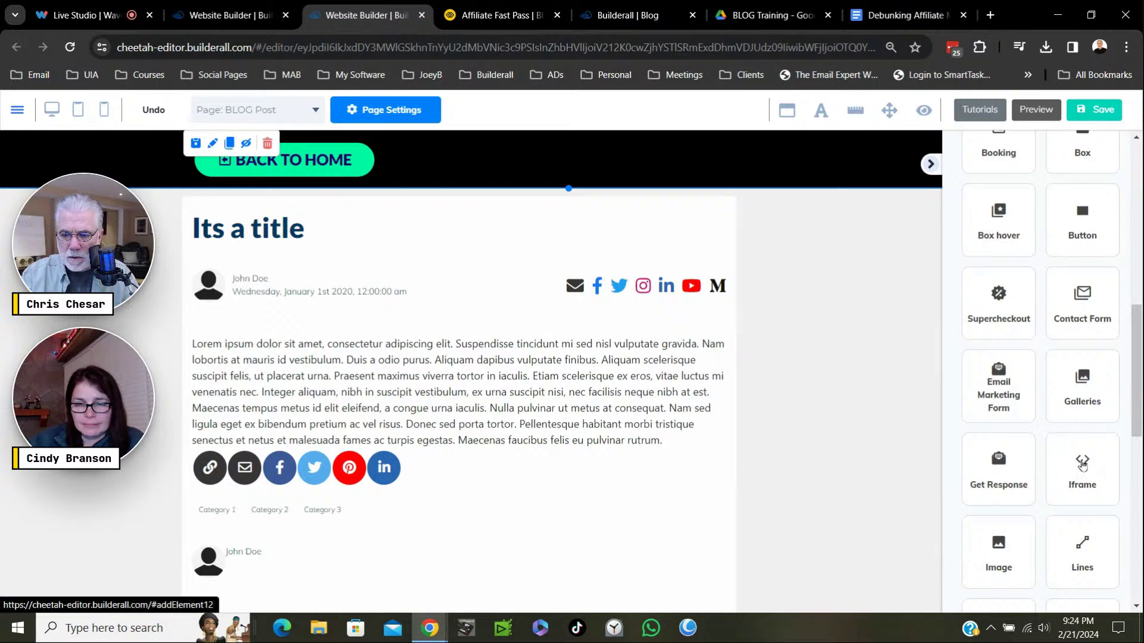
left_click(1013, 542)
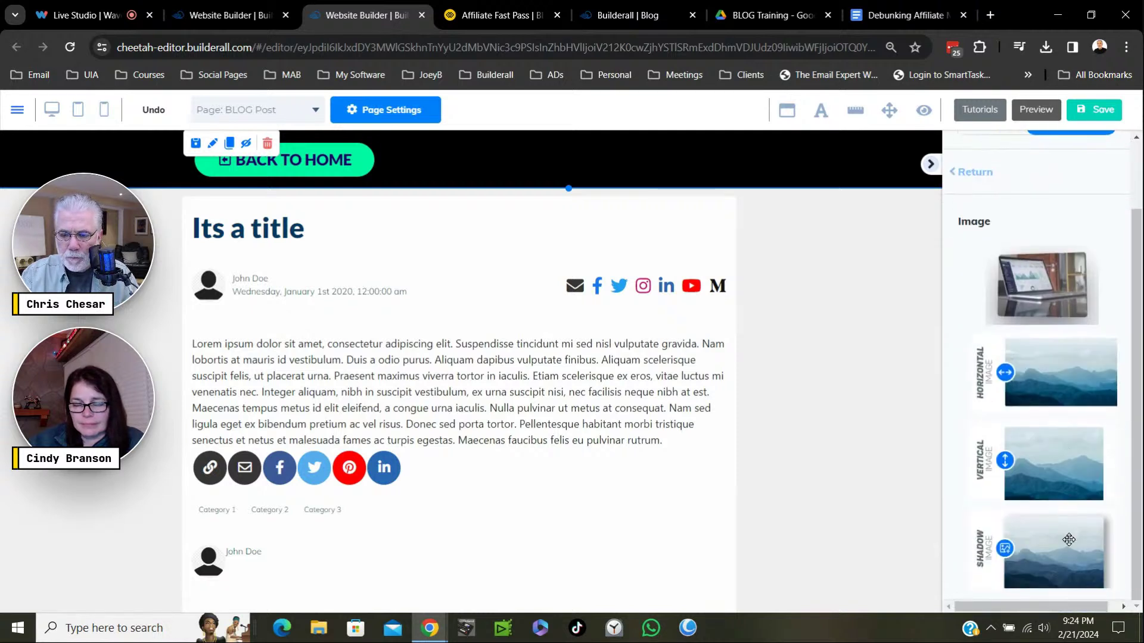
left_click_drag(1054, 468, 851, 319)
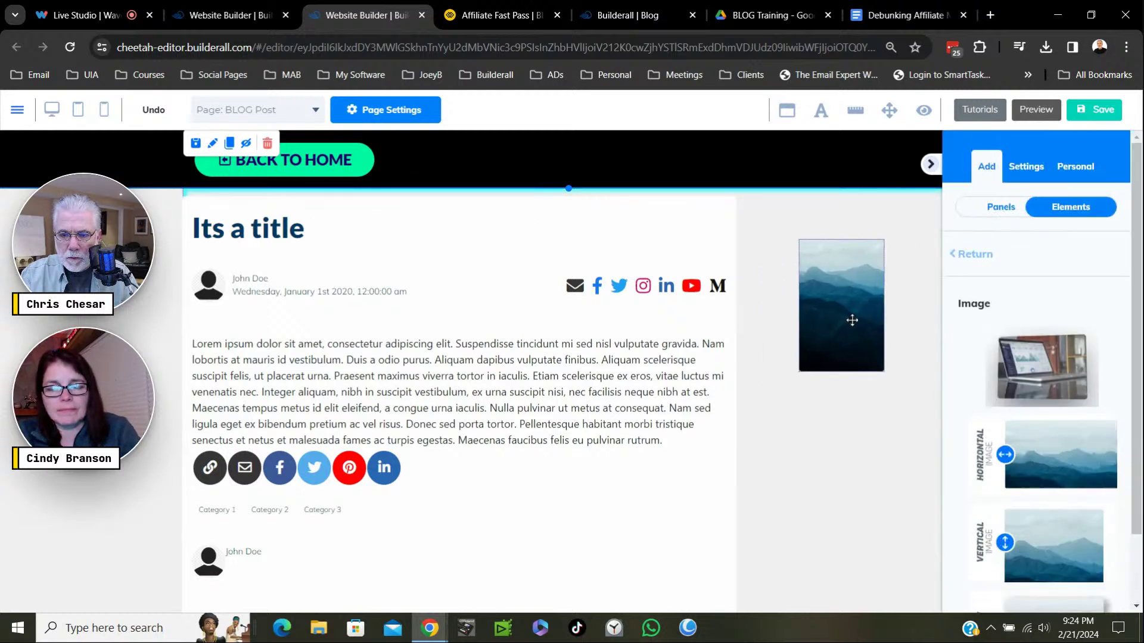
Duplicate the mountain image below the original, enlarge both images, and save the page.
left_click(871, 263)
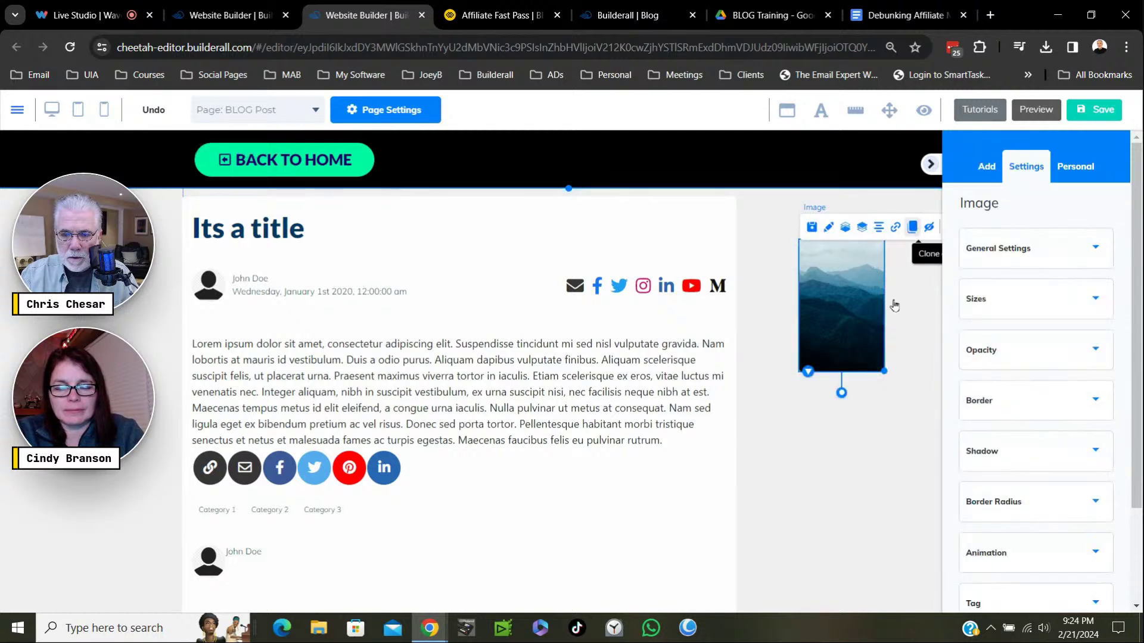
left_click_drag(872, 342, 847, 512)
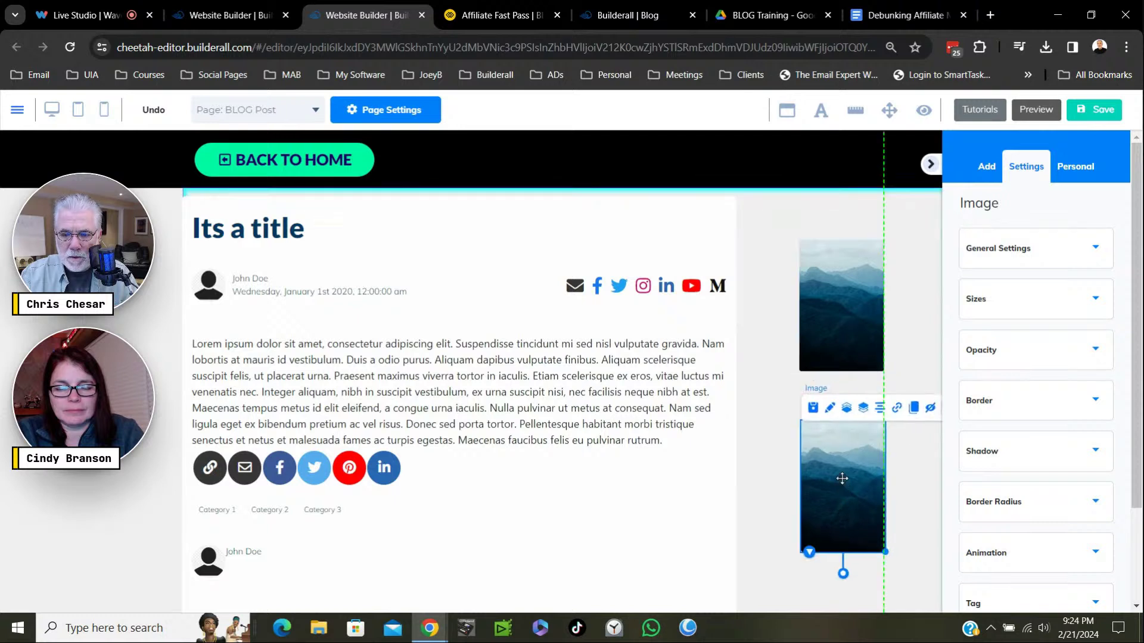
left_click_drag(886, 553, 919, 557)
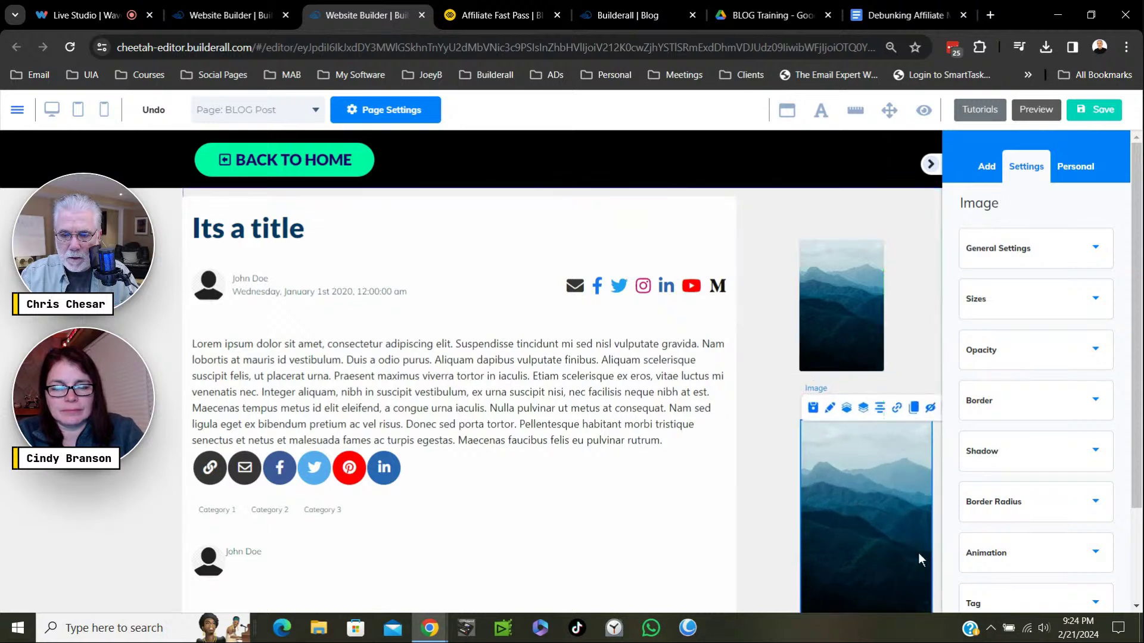
left_click(824, 281)
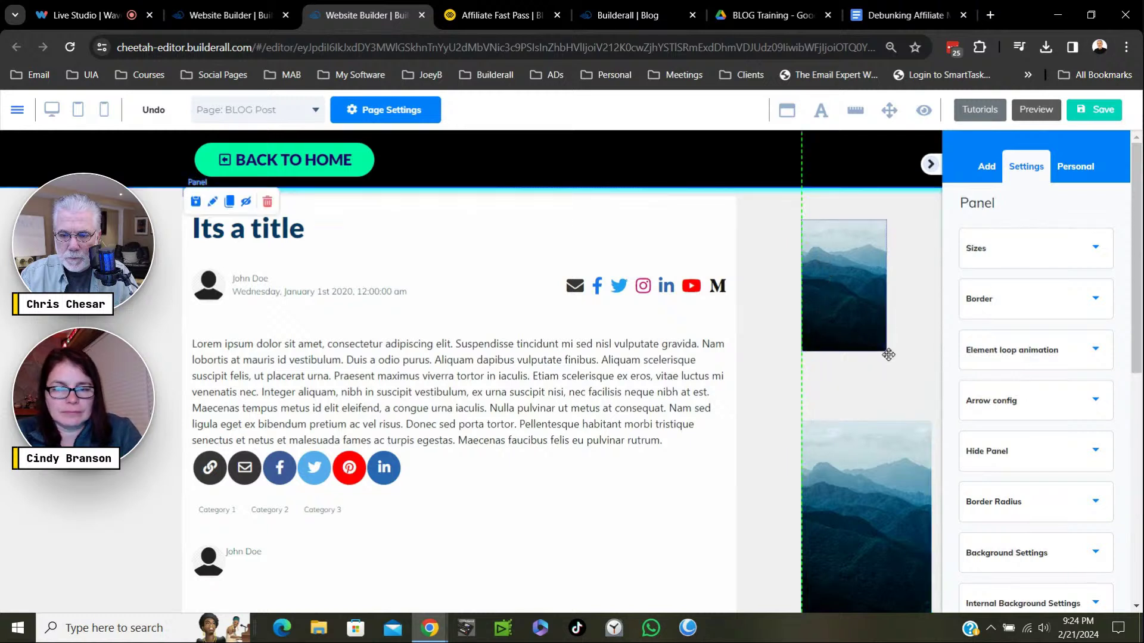
left_click_drag(888, 355, 933, 415)
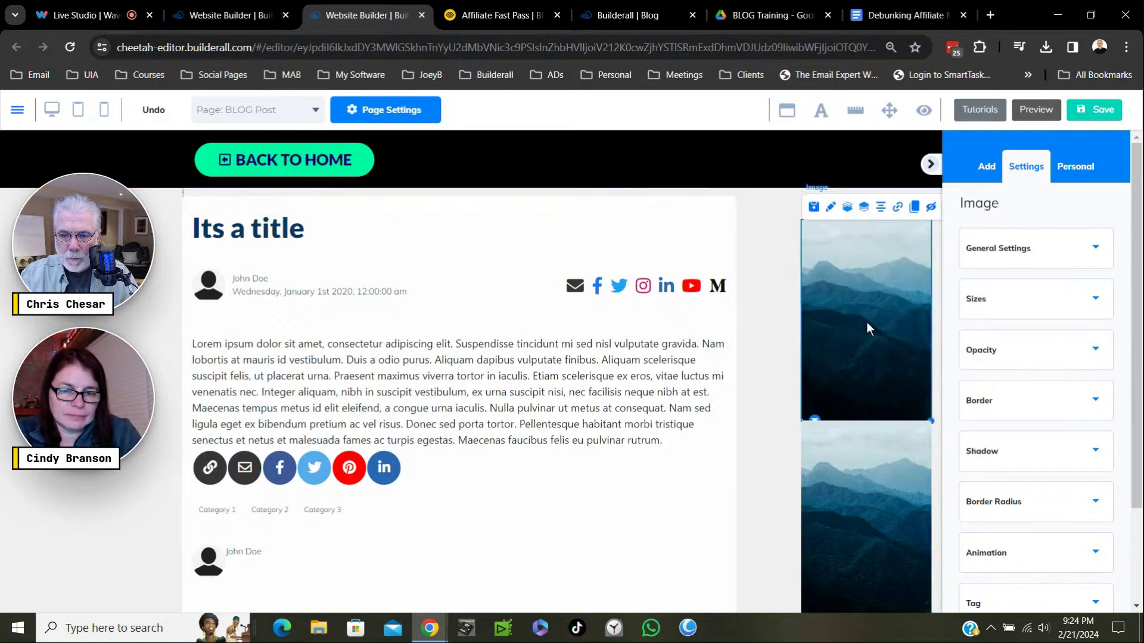
left_click(849, 305)
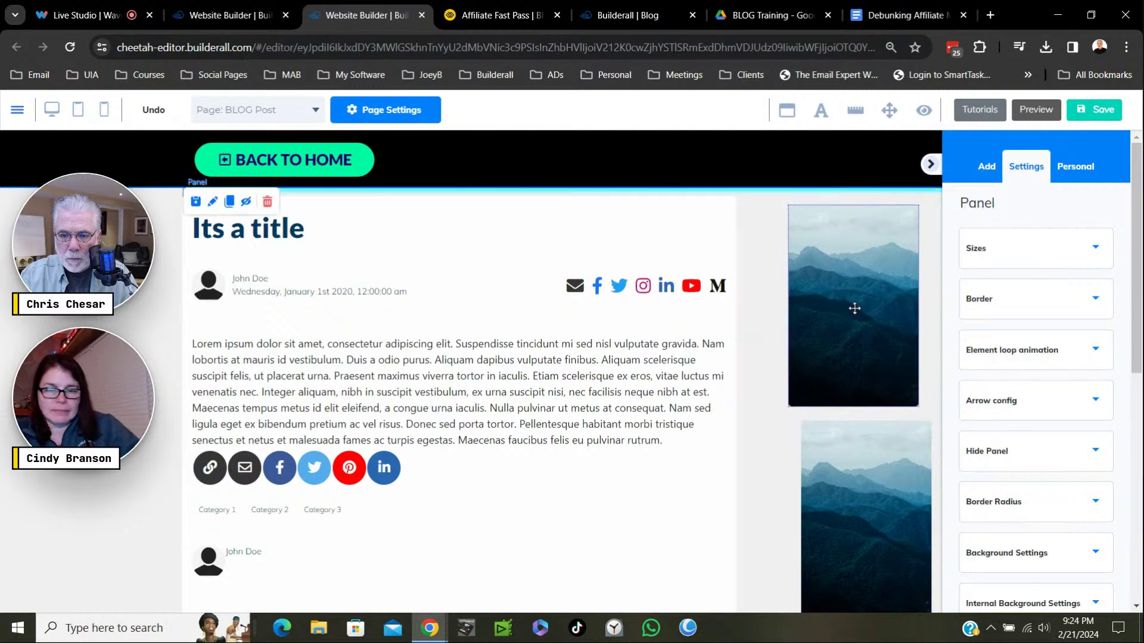
left_click(853, 495)
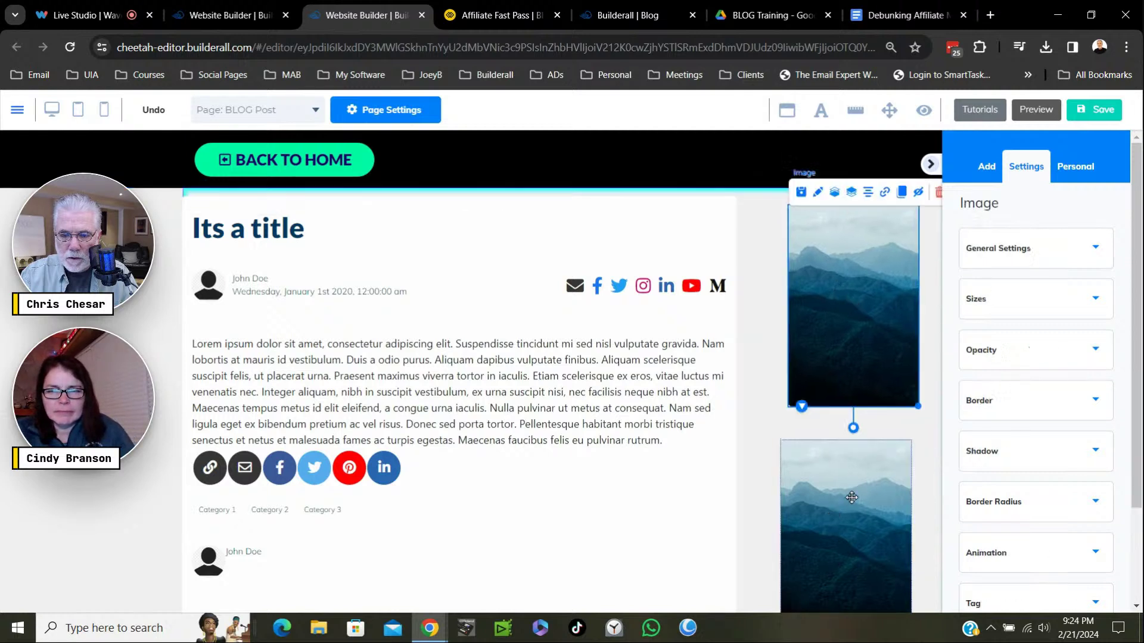
left_click(862, 499)
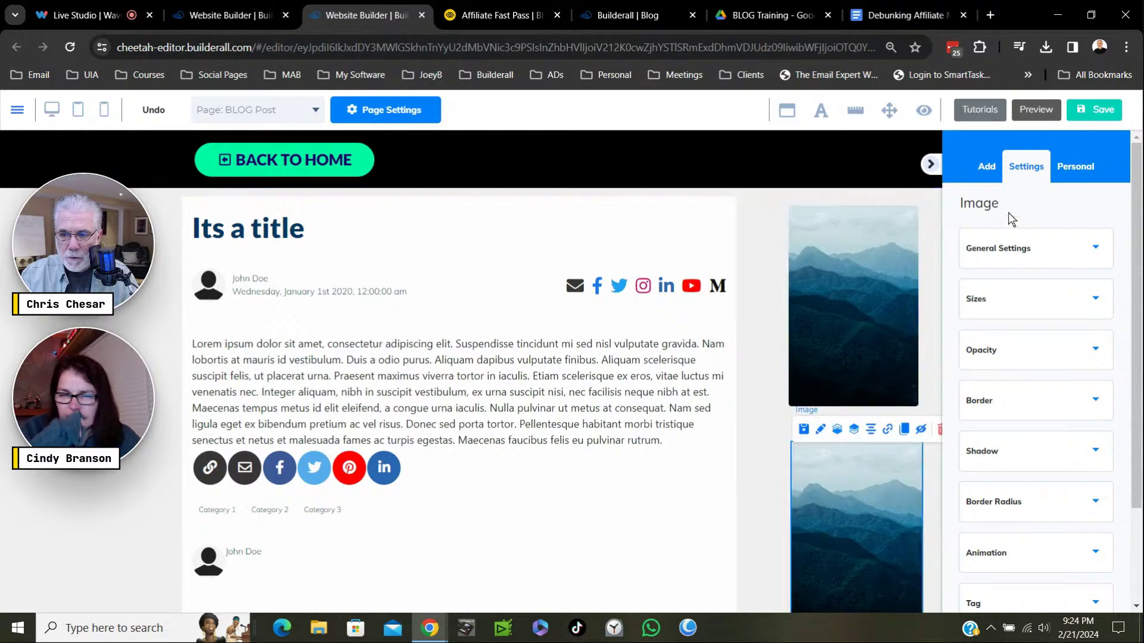
left_click(1099, 110)
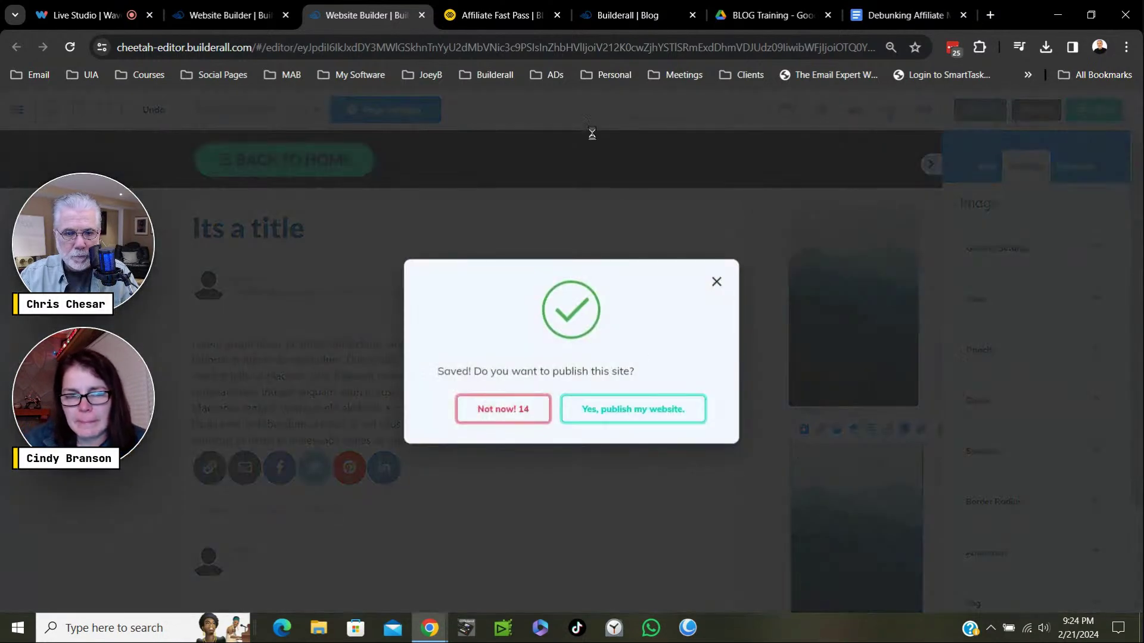
Publish the site to affiliatefastpass.com and close the blog admin tab.
left_click(627, 409)
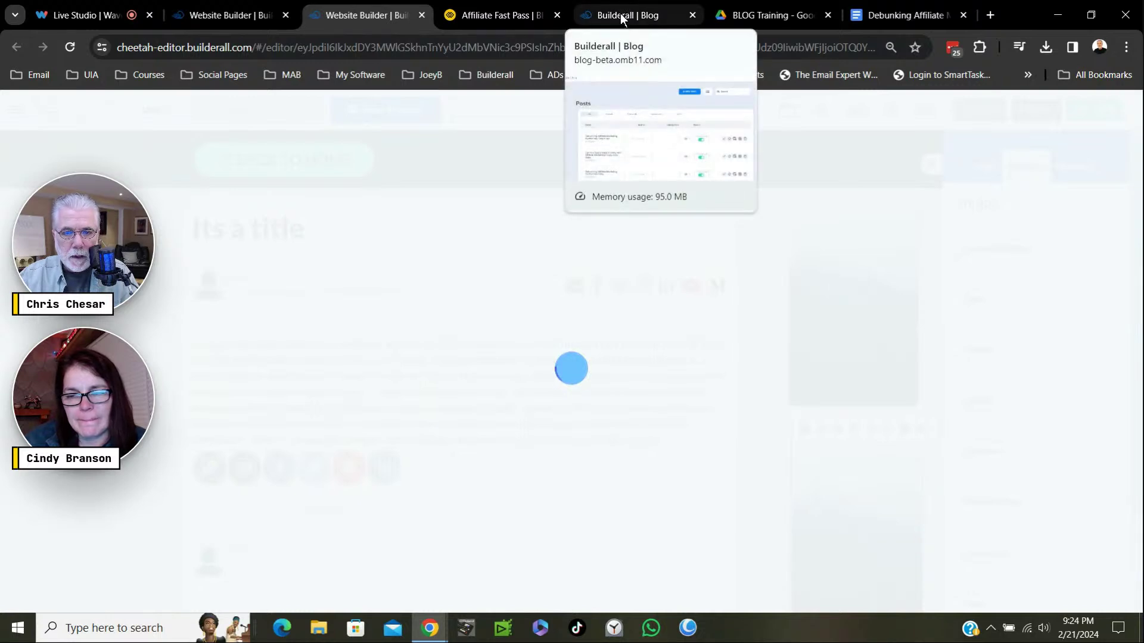
left_click(621, 18)
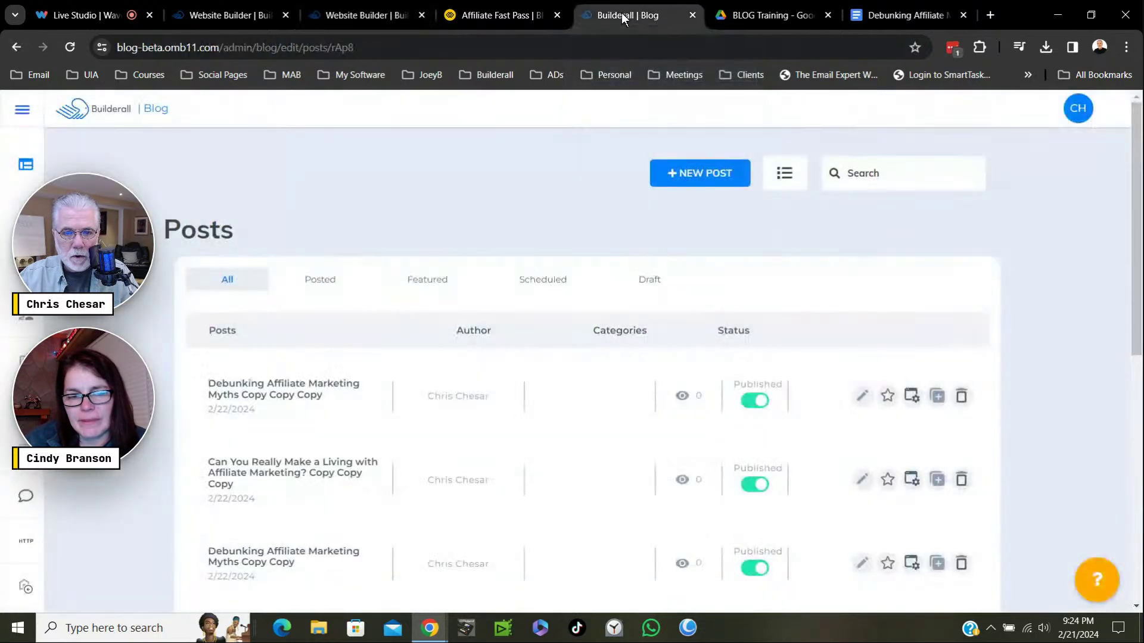
left_click_drag(623, 19, 479, 19)
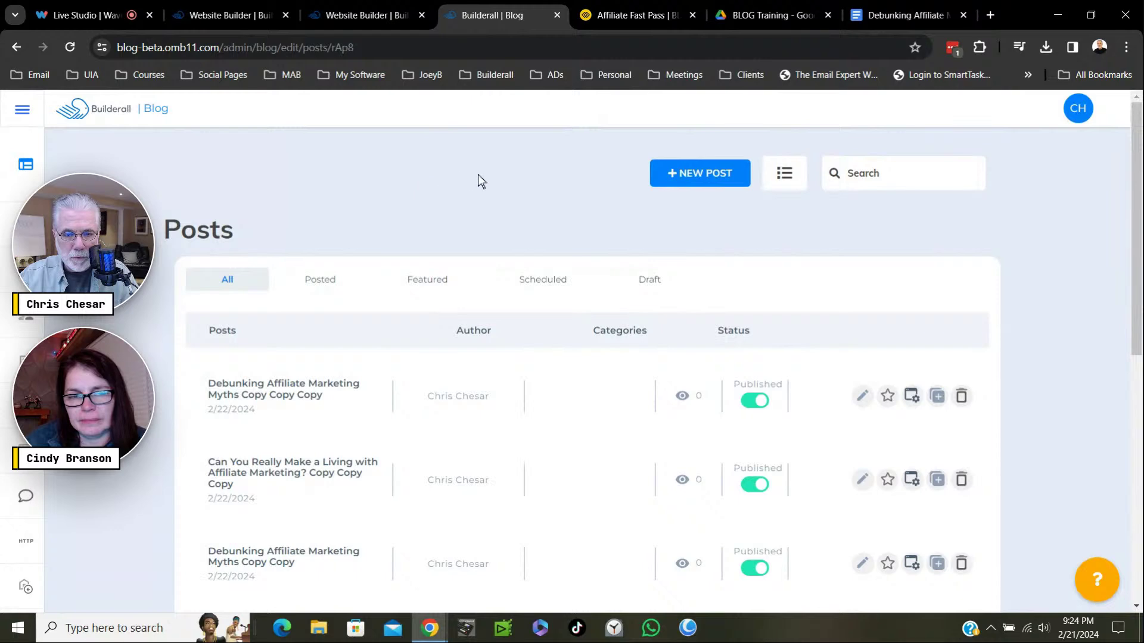
key("ctrl+Tab")
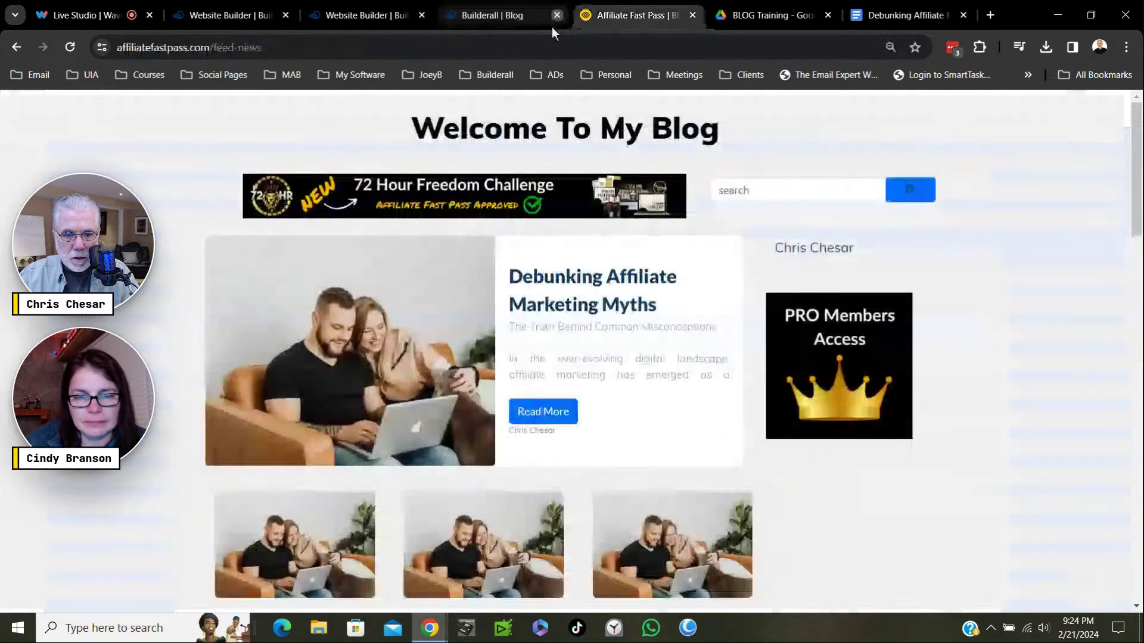
left_click(557, 15)
Dismiss the 'It's Done!' confirmation, leave the page editor, and return to the pages dashboard.
left_click(803, 493)
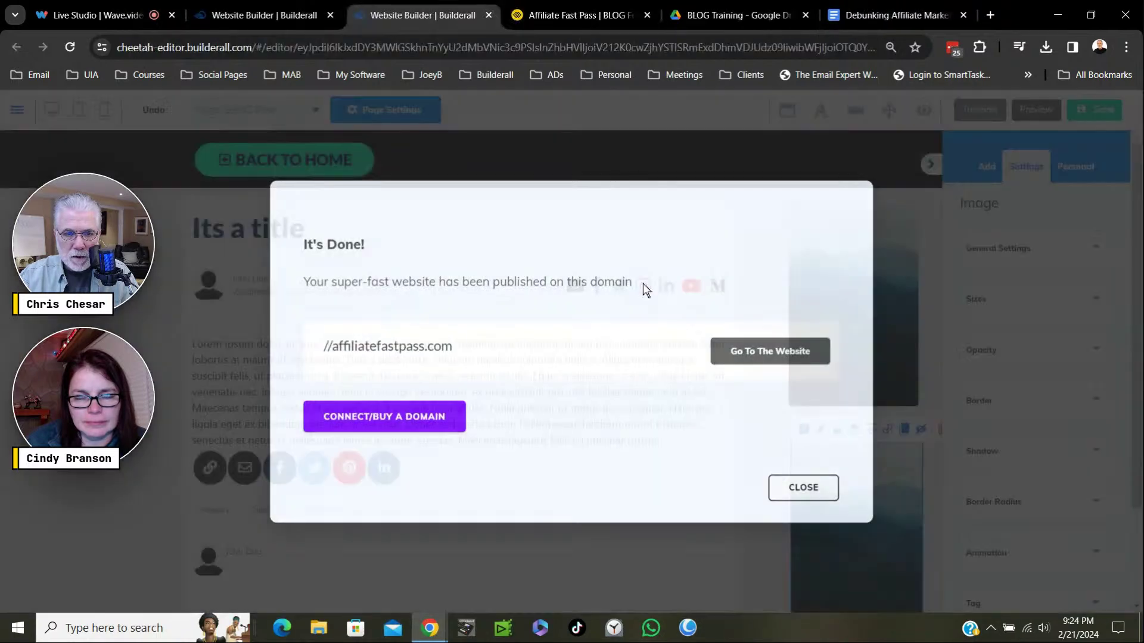
left_click(489, 15)
left_click(631, 143)
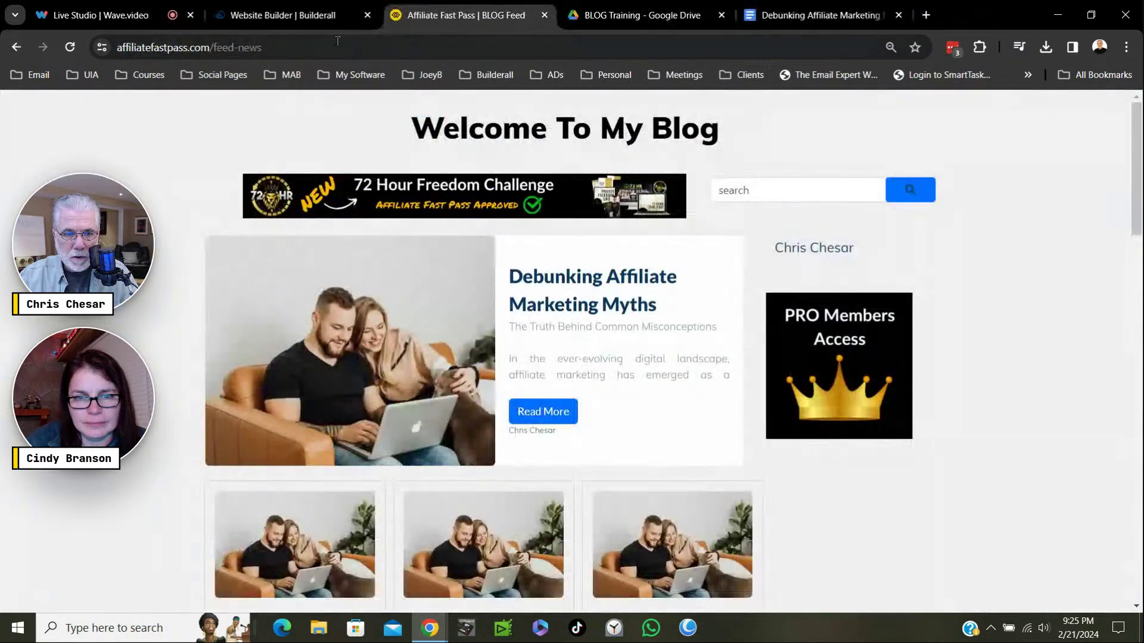
left_click(320, 15)
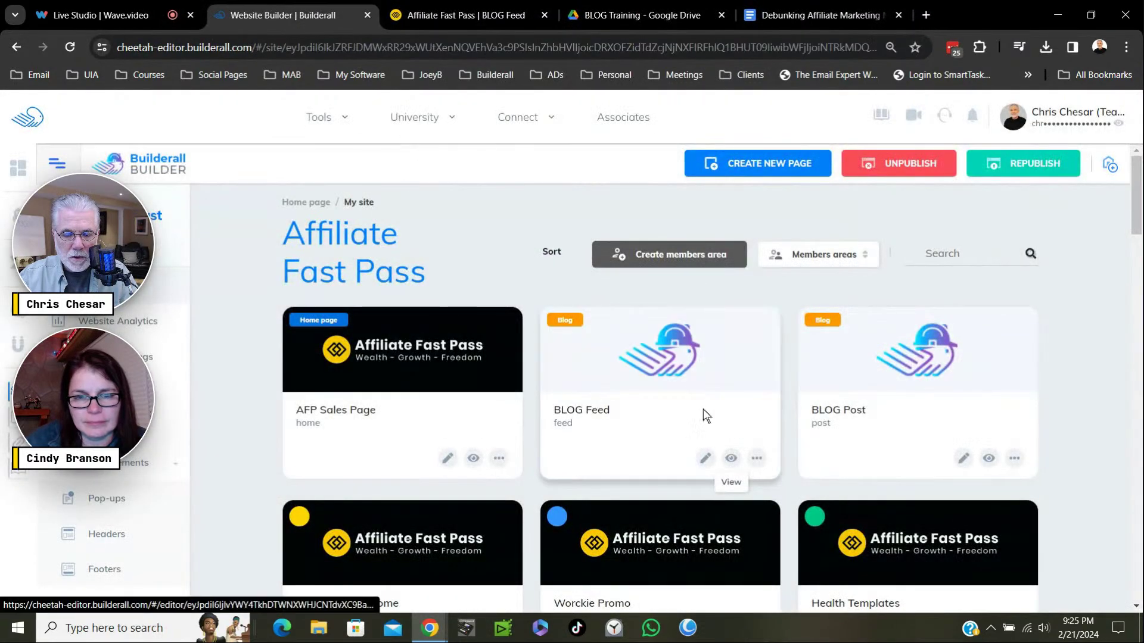
Launch the Blog app from the site dashboard's left sidebar into a new tab.
scroll(731, 459, "down", 3)
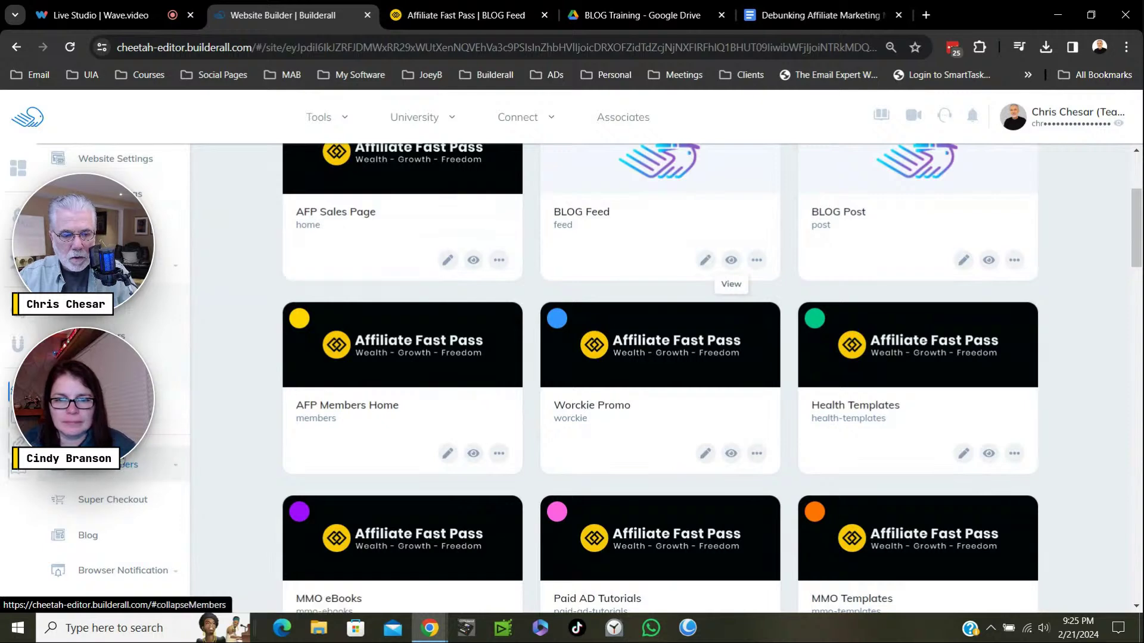
scroll(660, 381, "down", 3)
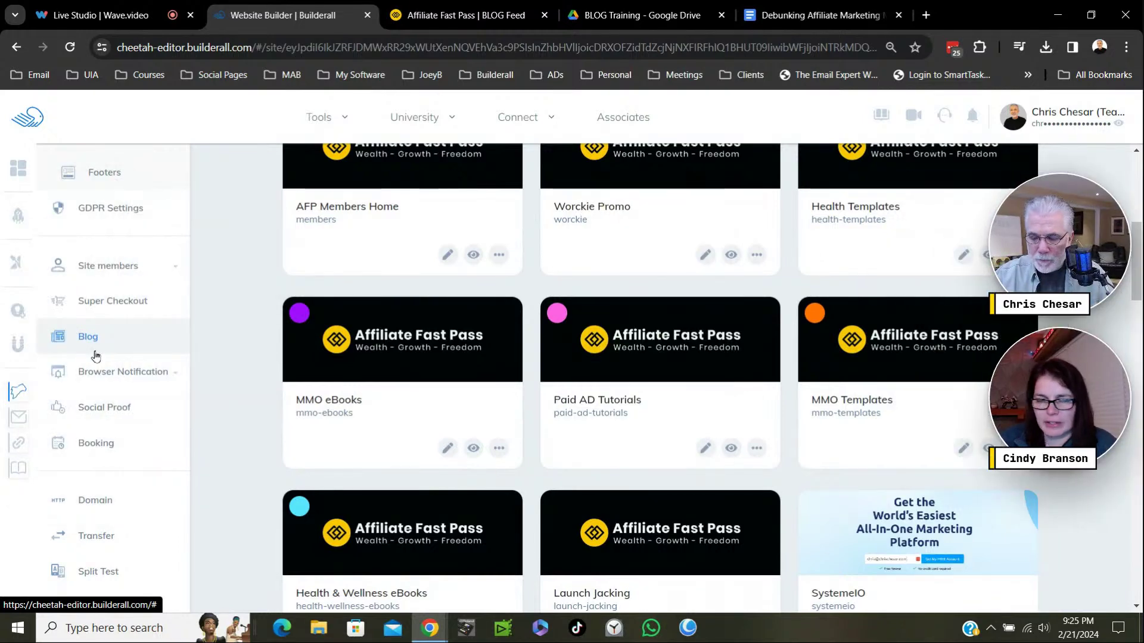
mouse_move(136, 288)
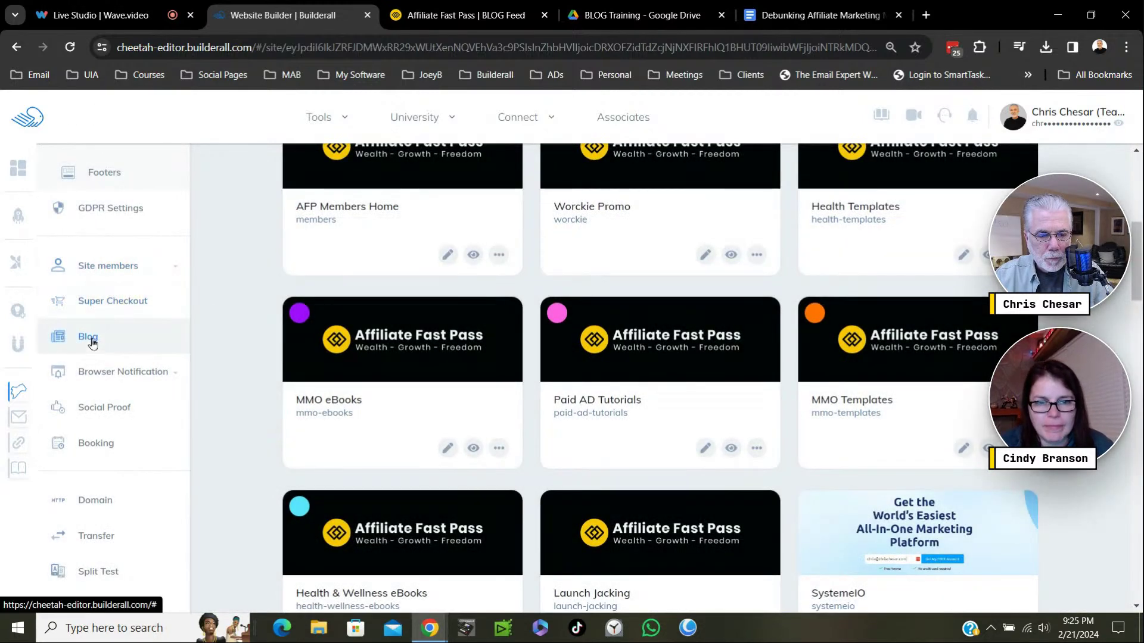
left_click(90, 338)
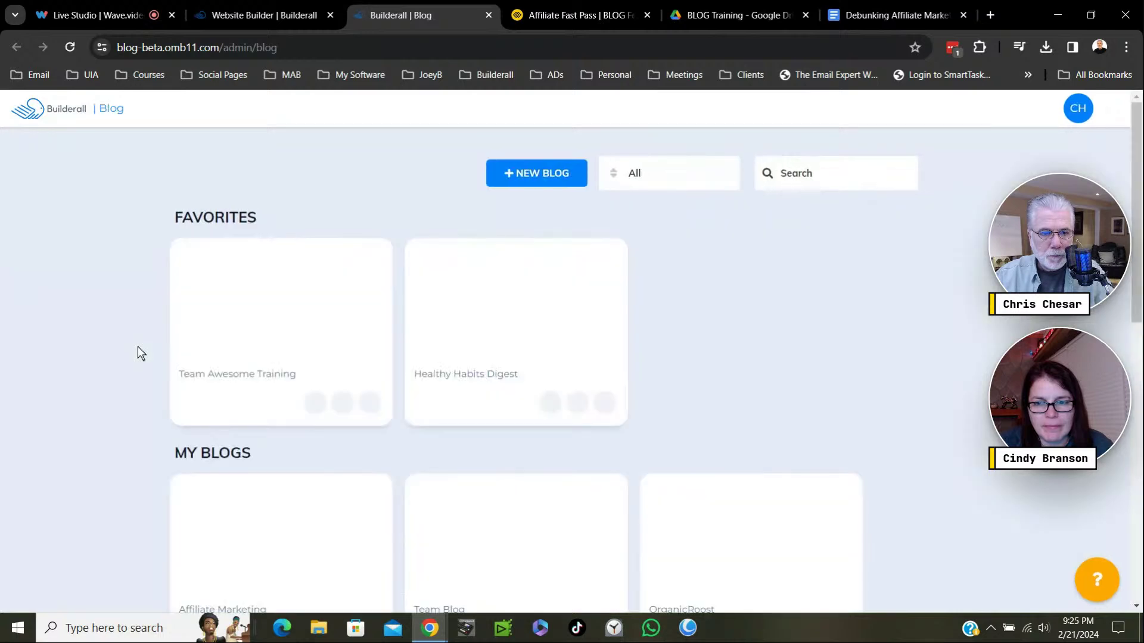
Mark the Affiliate Marketing blog as favourite and open its overview with the edit pencil.
scroll(384, 439, "down", 3)
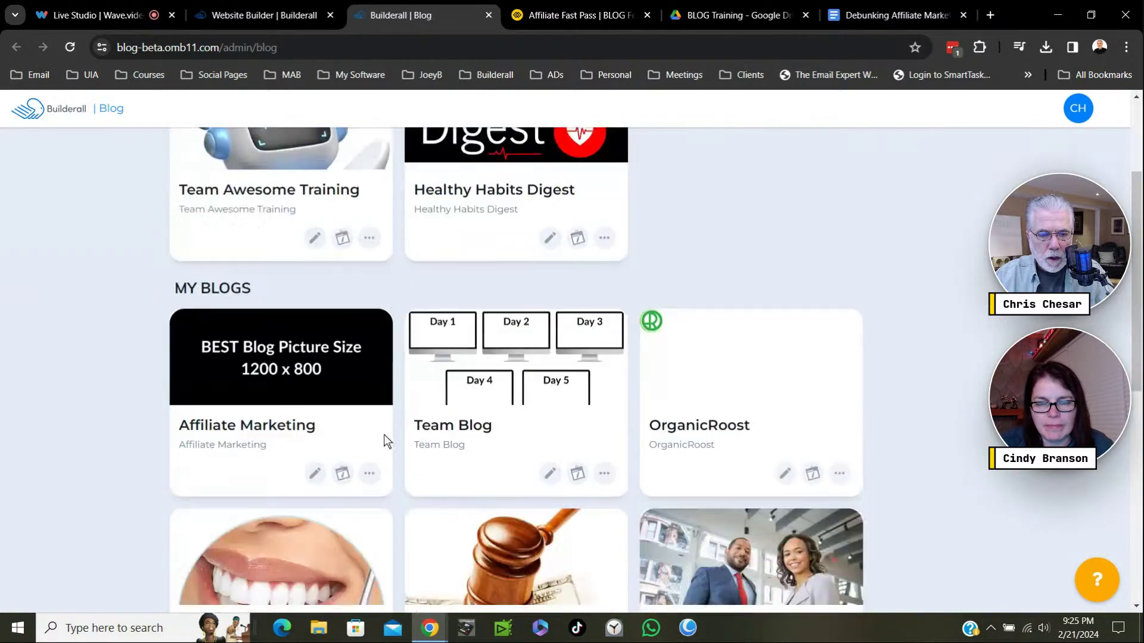
scroll(638, 202, "up", 3)
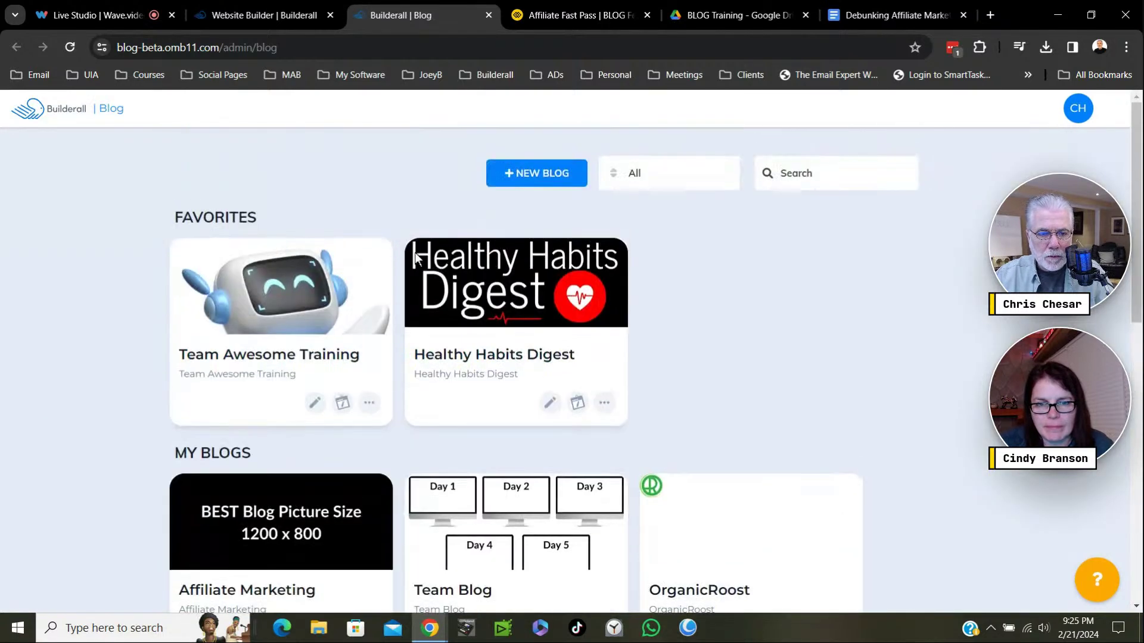
scroll(715, 386, "down", 10)
scroll(722, 383, "down", 1)
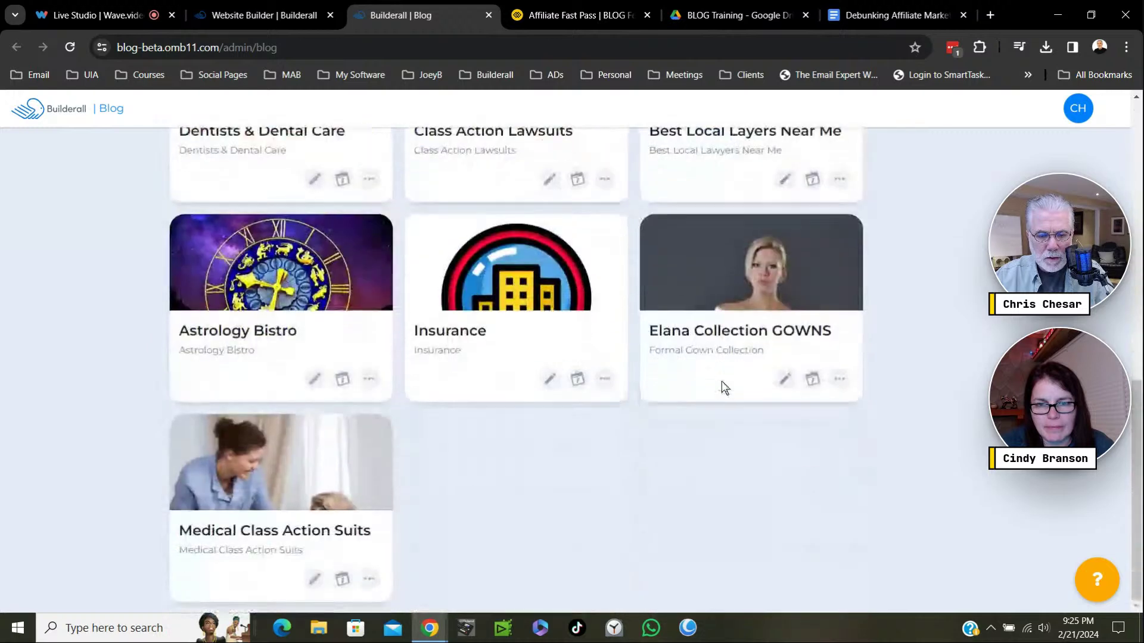
scroll(724, 382, "up", 6)
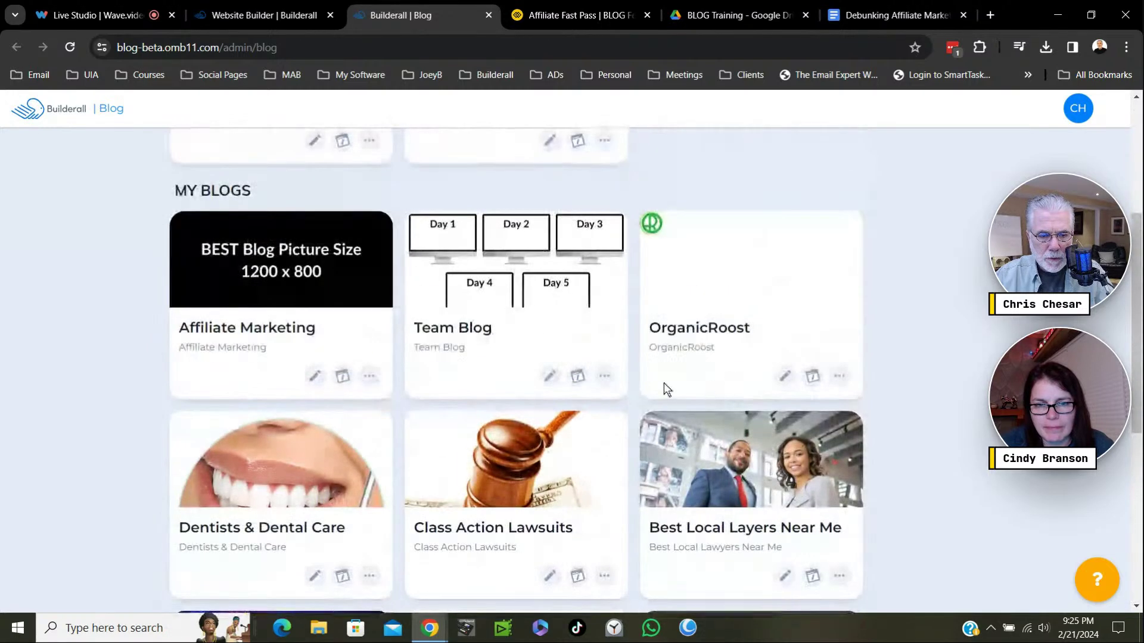
left_click(369, 376)
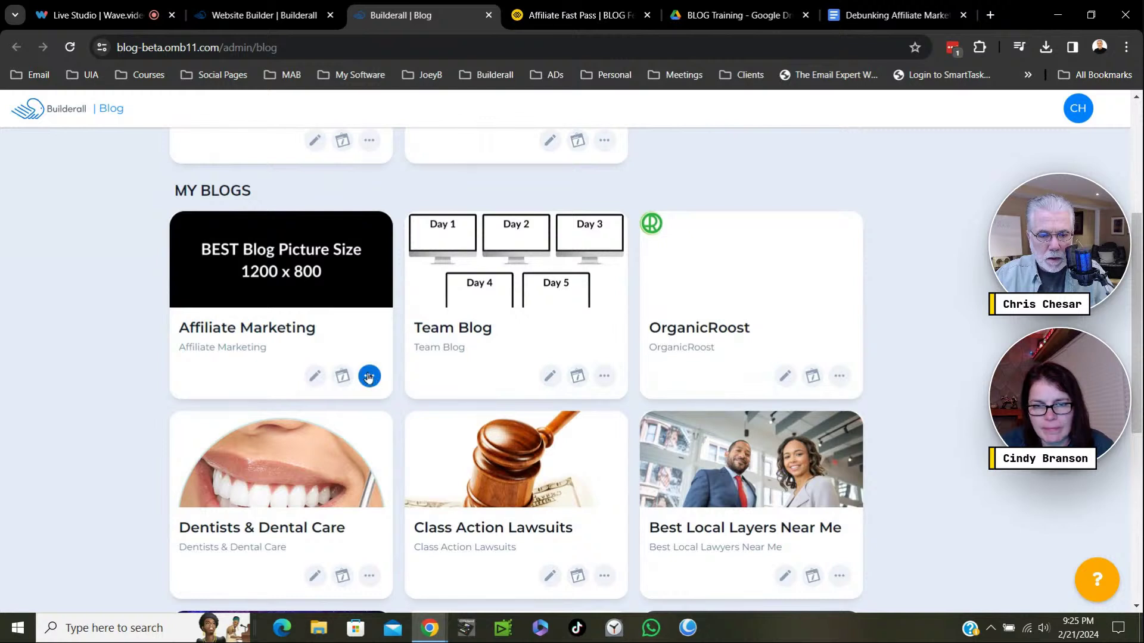
left_click(369, 375)
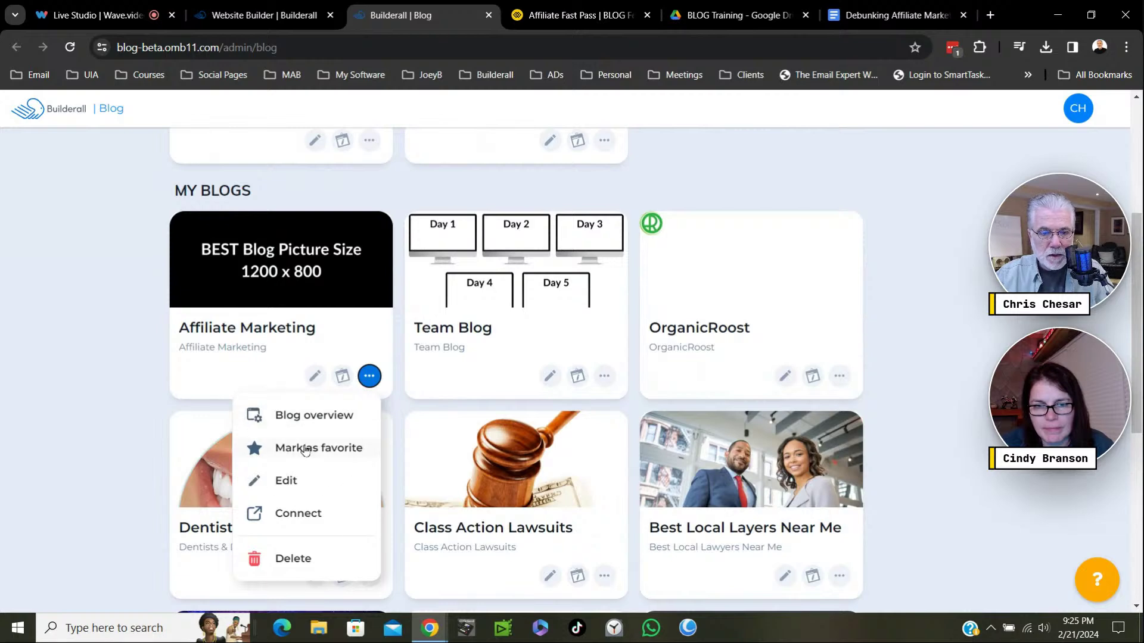
left_click(305, 449)
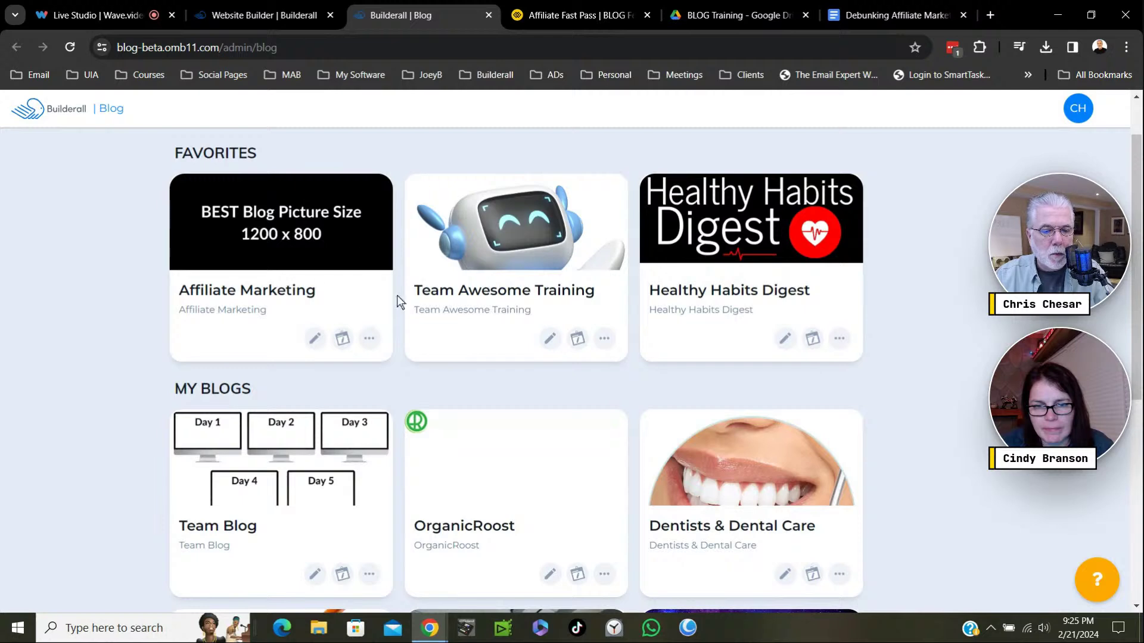
left_click(315, 341)
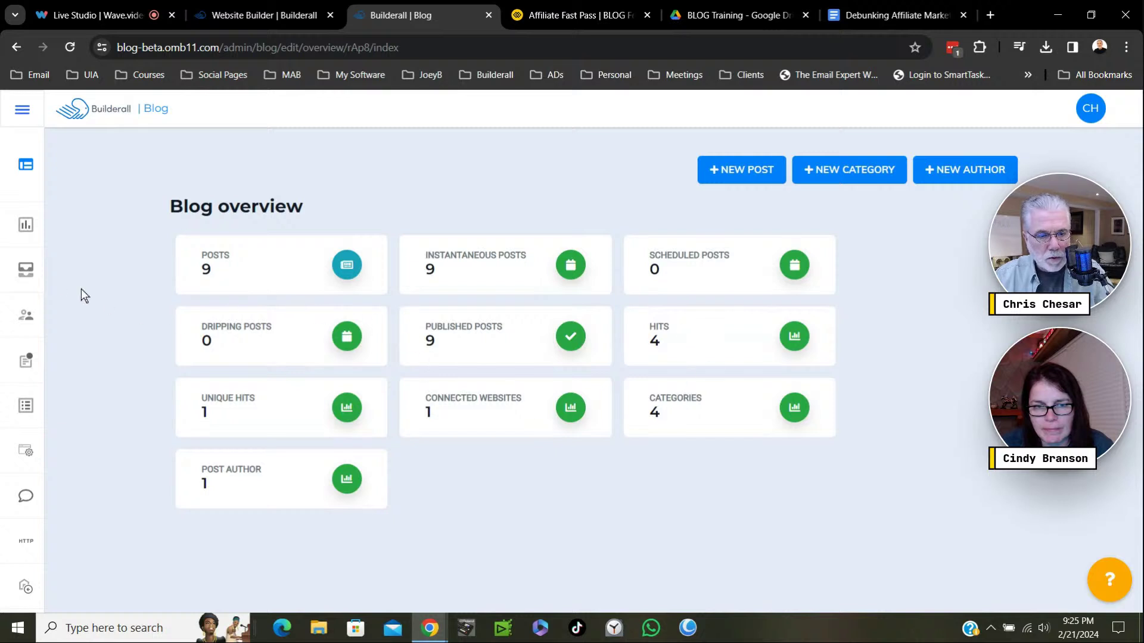
Open the Affiliate Marketing blog's Posts list from the sidebar after a glance at the live site.
mouse_move(21, 259)
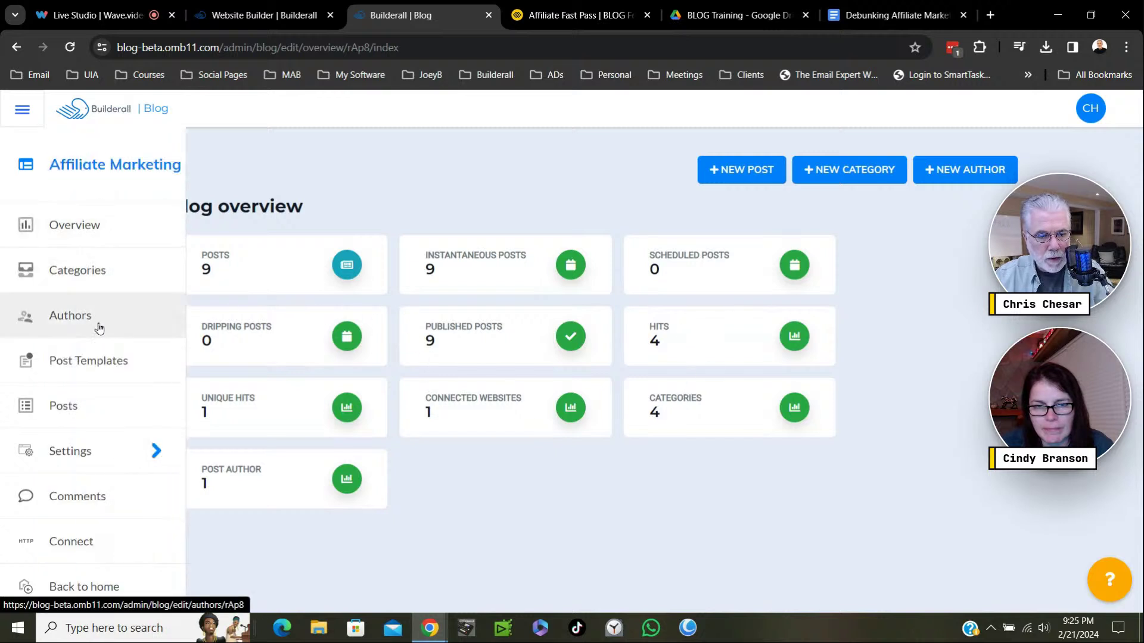
left_click(66, 405)
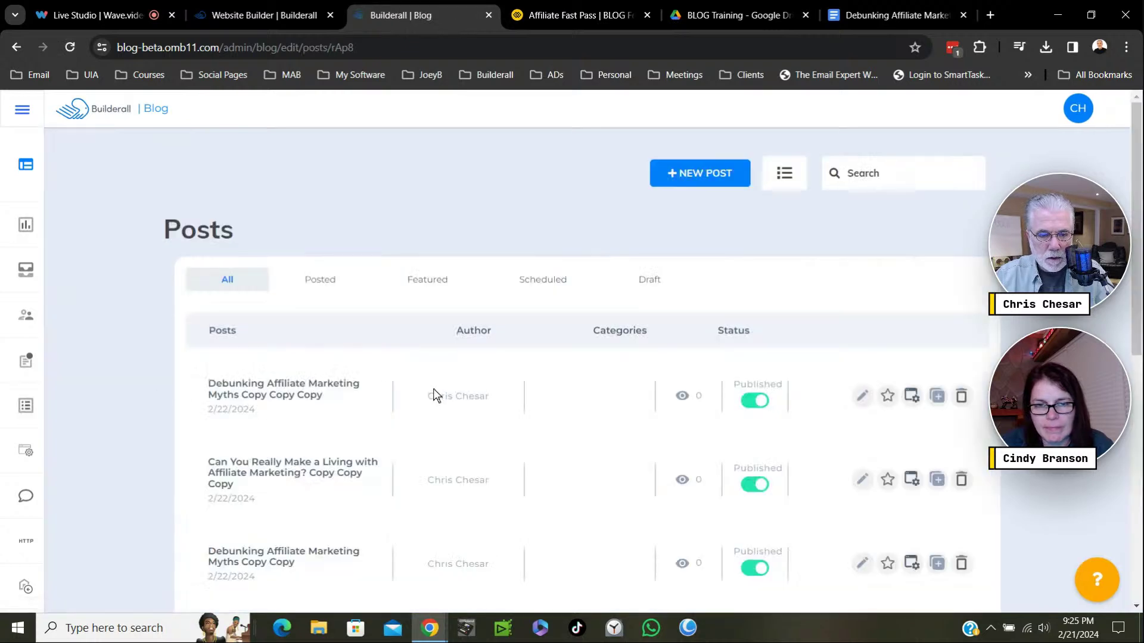
left_click(582, 15)
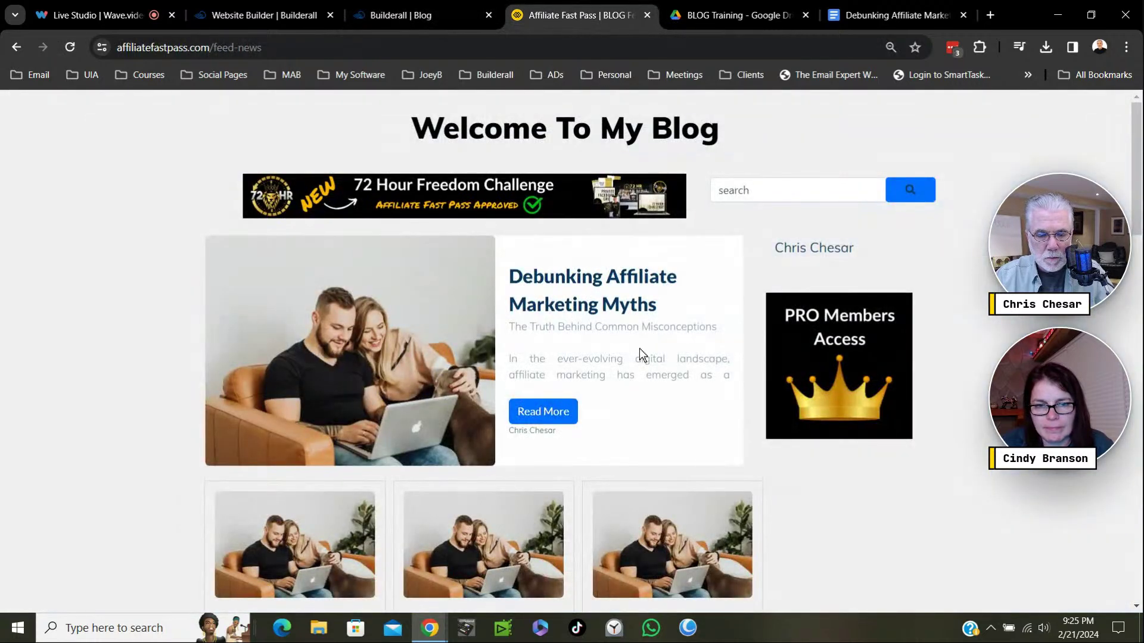
left_click(400, 15)
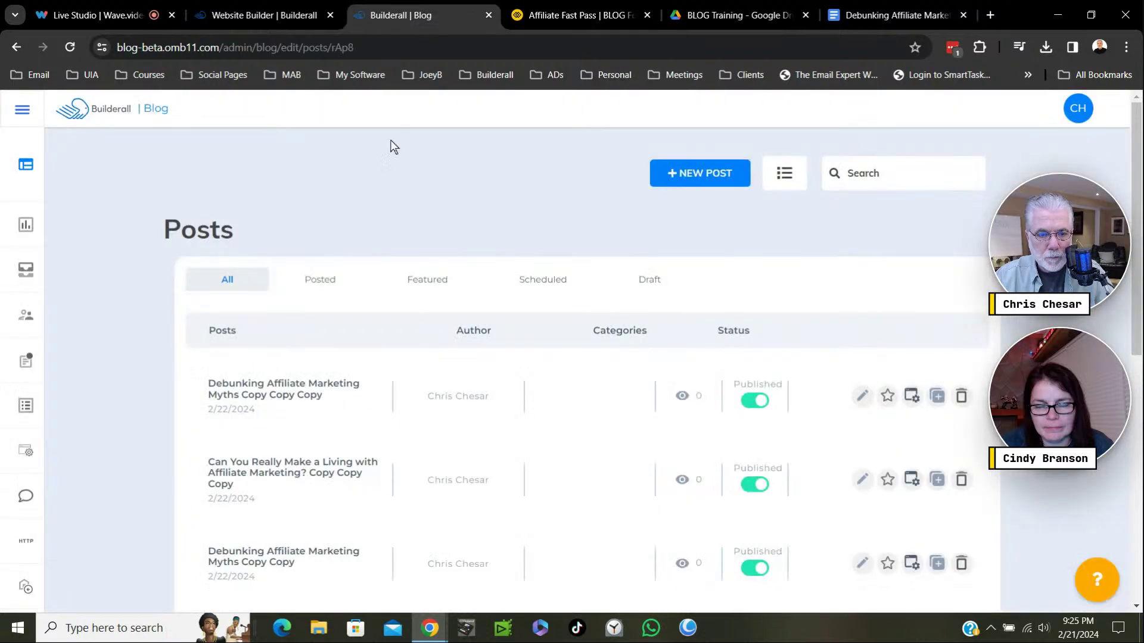
Open the first Debunking Affiliate Marketing Myths post in the editor, comparing it with the live blog.
left_click(862, 397)
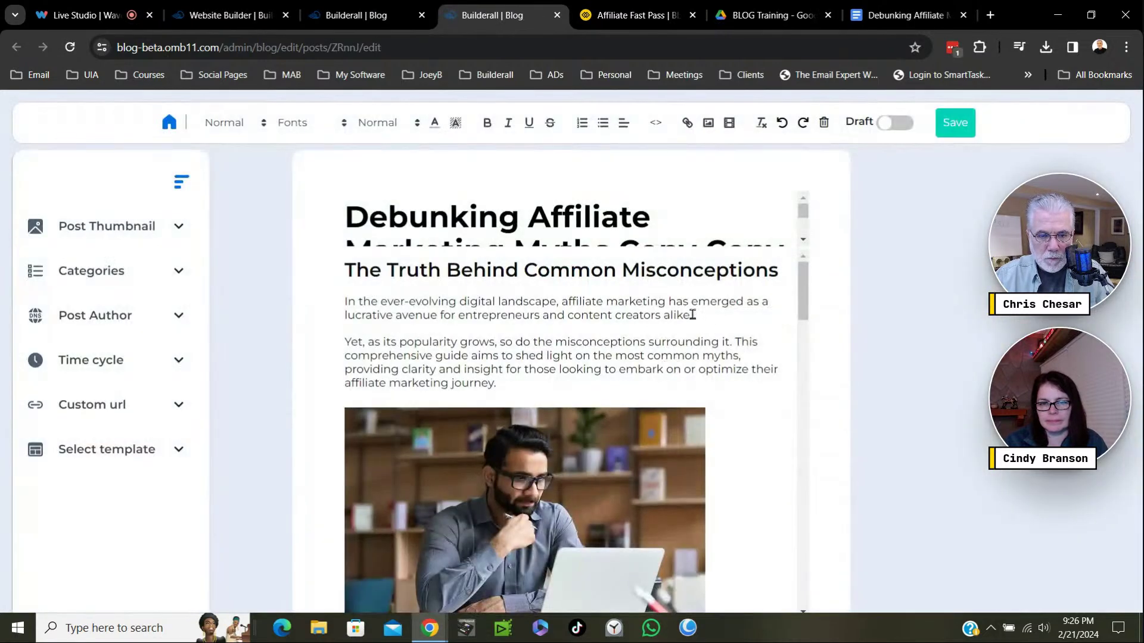
left_click(634, 20)
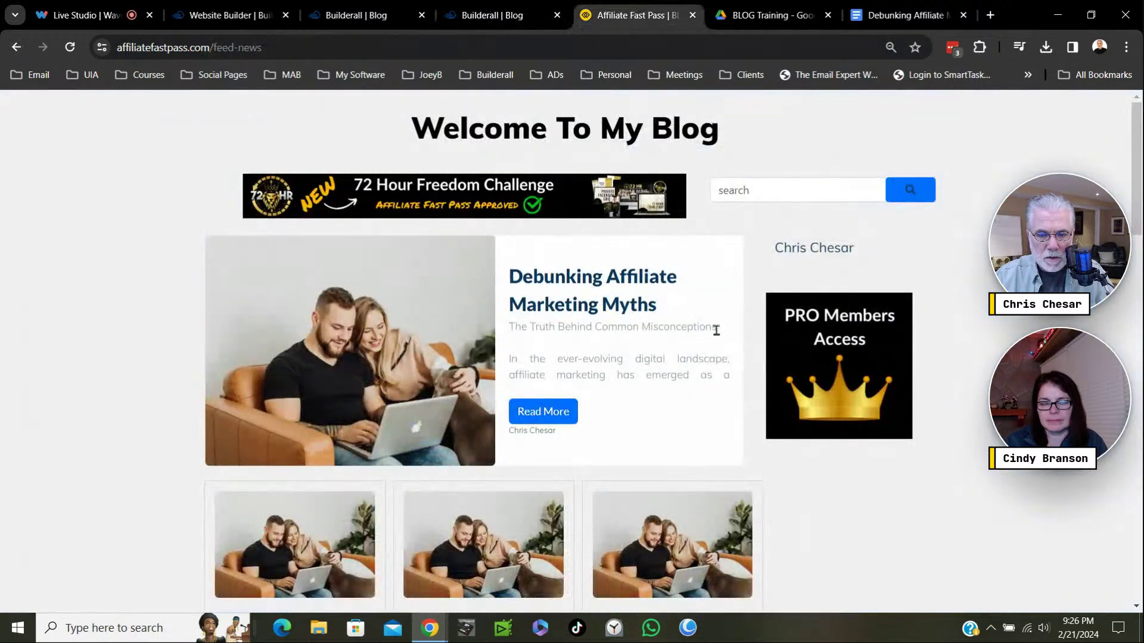
left_click(544, 15)
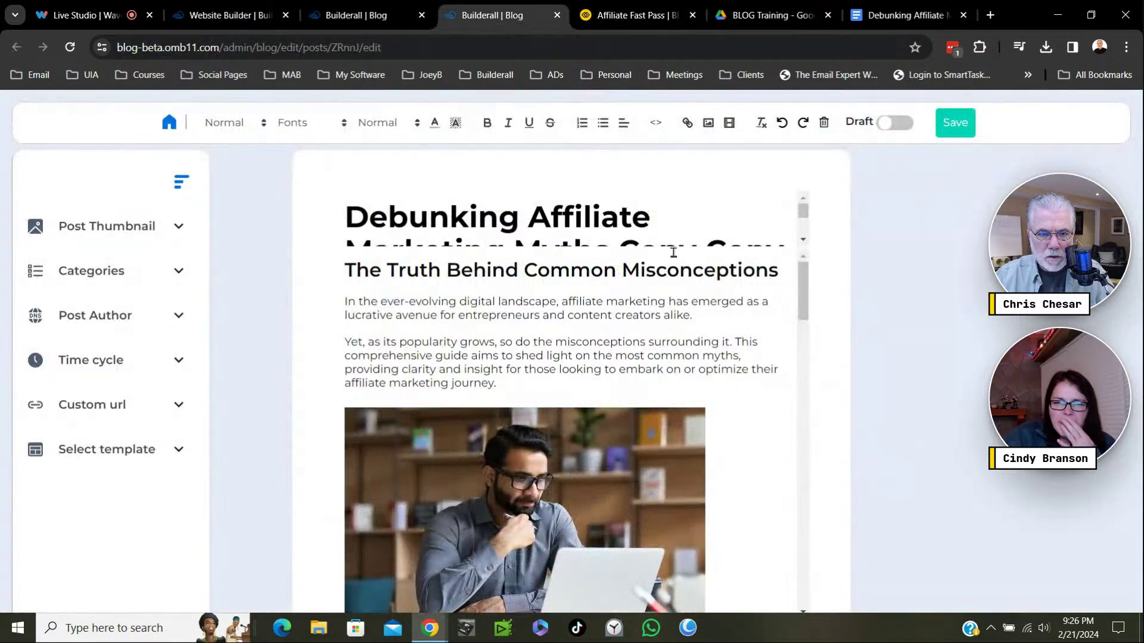
left_click(614, 17)
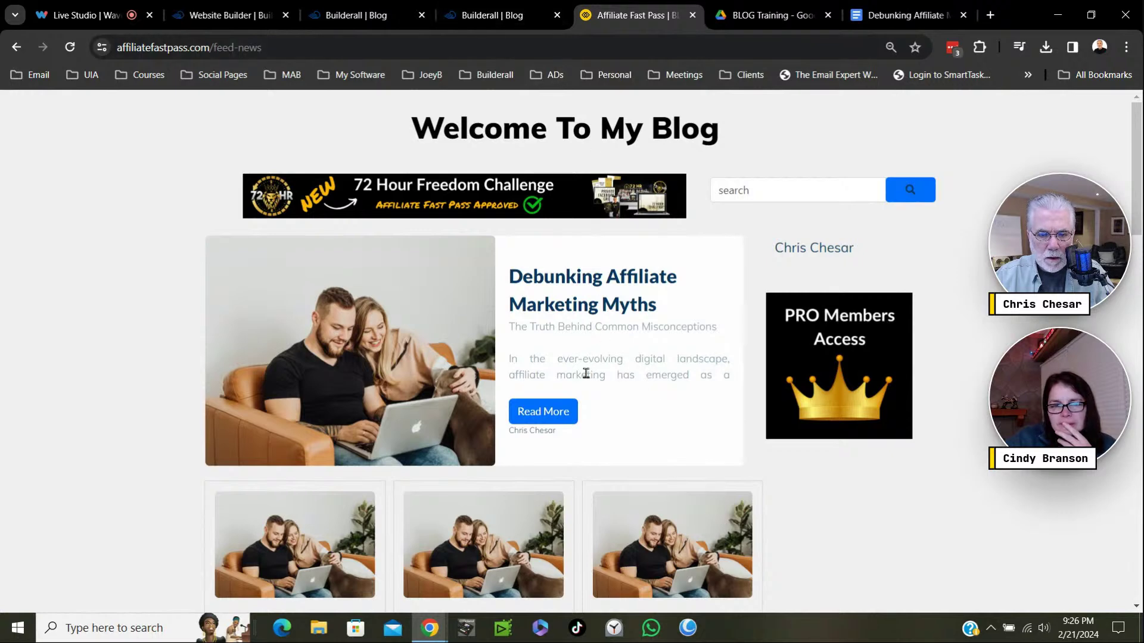
left_click(488, 18)
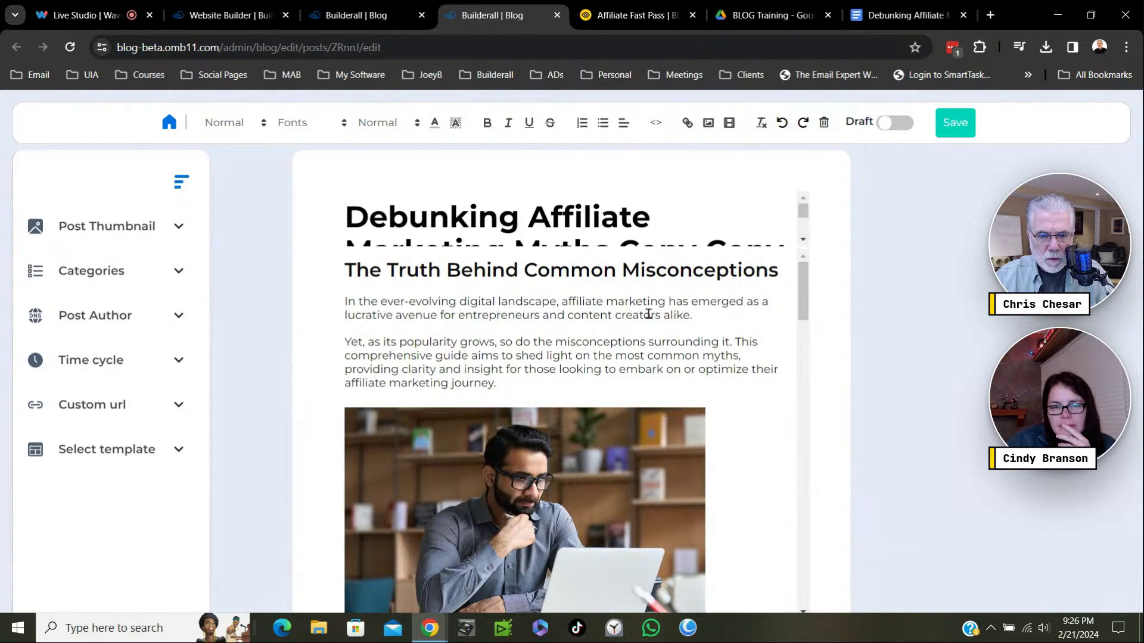
Left-align the opening paragraph and delete the hyphen from 'ever-evolving'.
left_click_drag(688, 314, 356, 306)
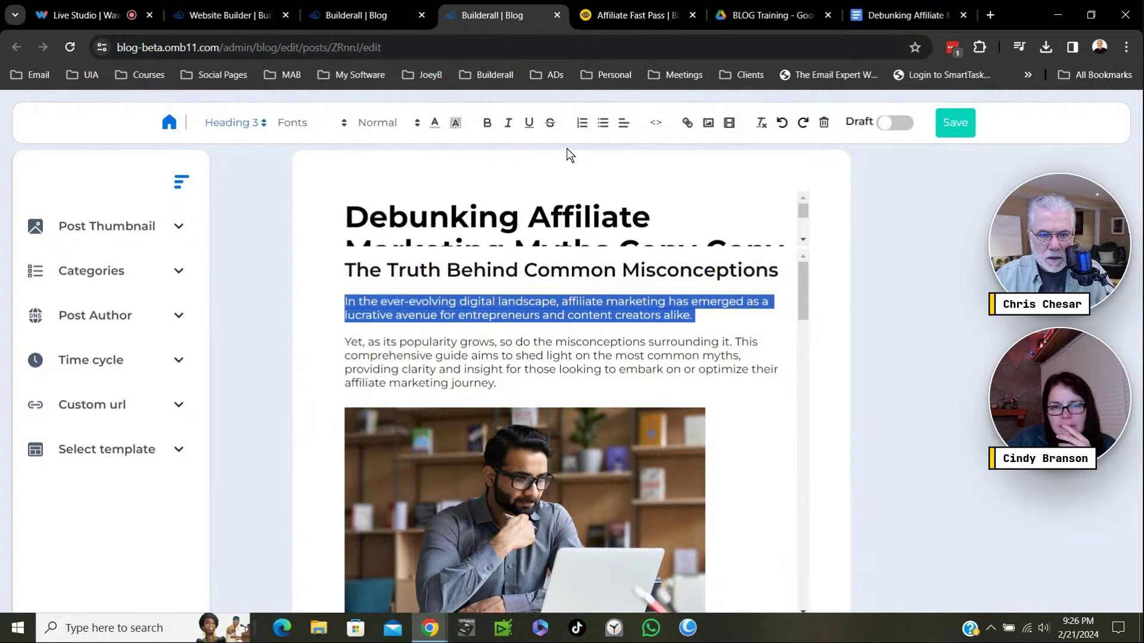
left_click(622, 125)
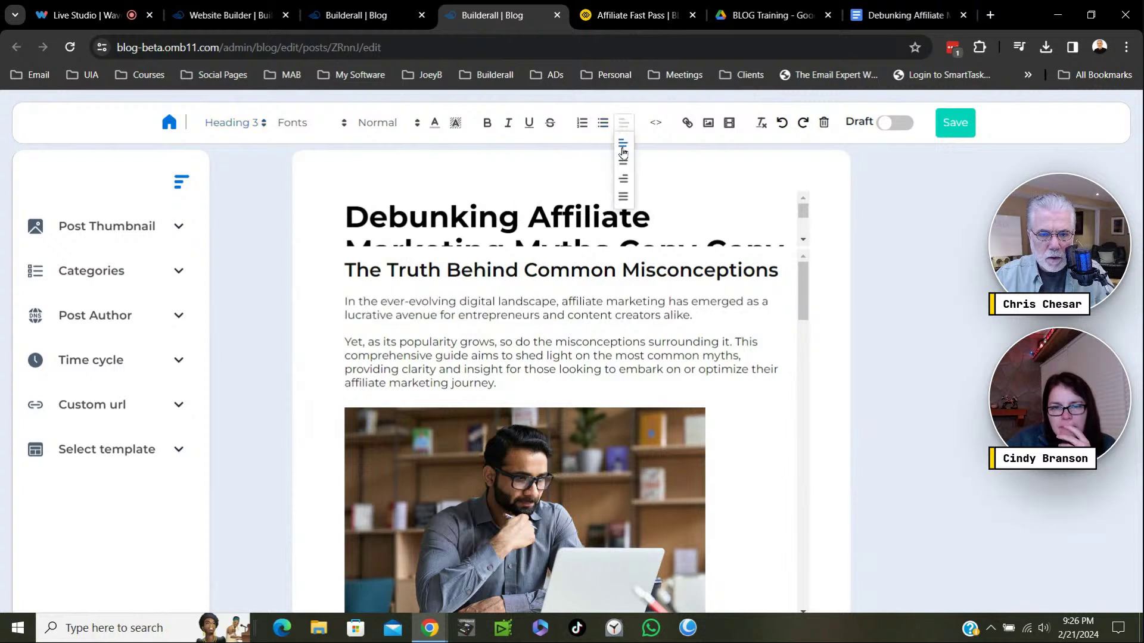
left_click(622, 149)
left_click(702, 315)
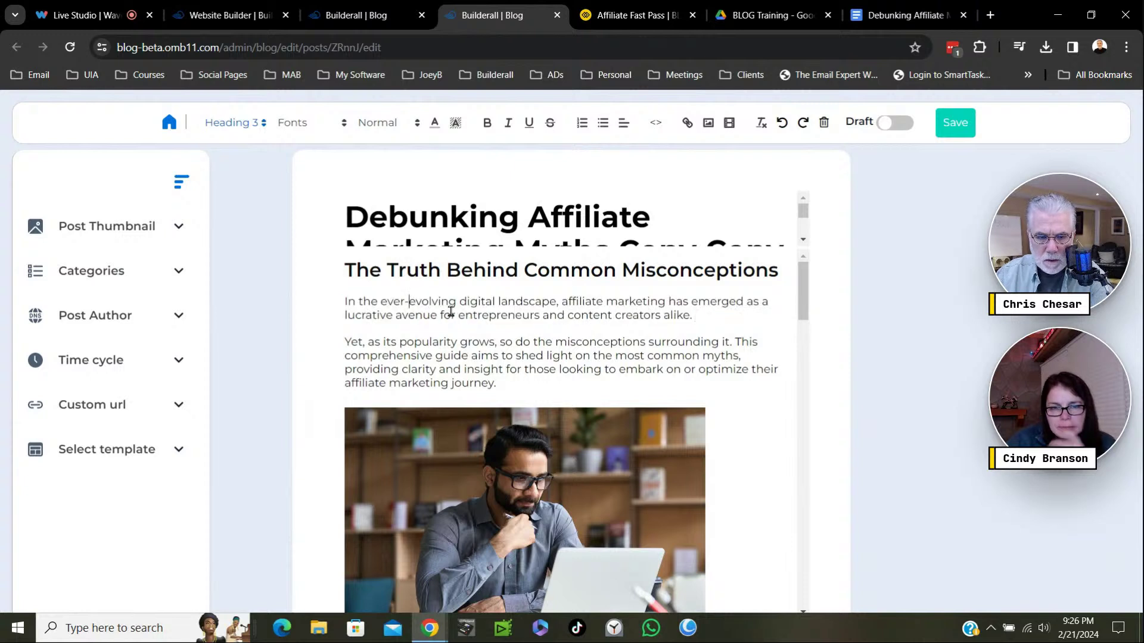
key("BackSpace")
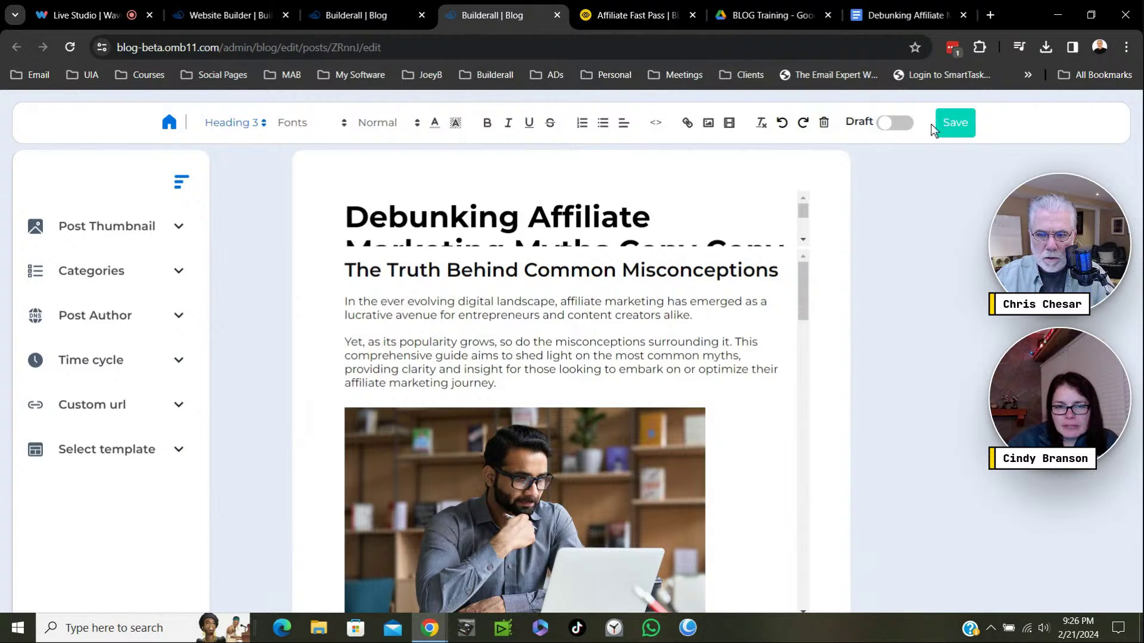
Save the post staying on page, then reload and scroll the live blog feed to check the excerpt.
left_click(962, 128)
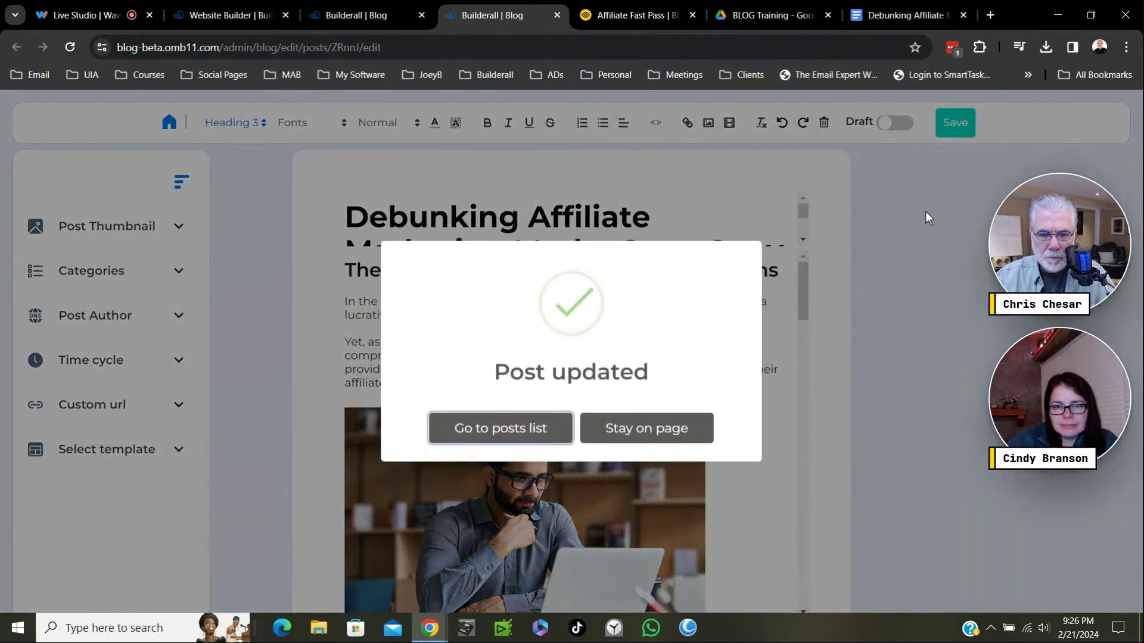
left_click(639, 430)
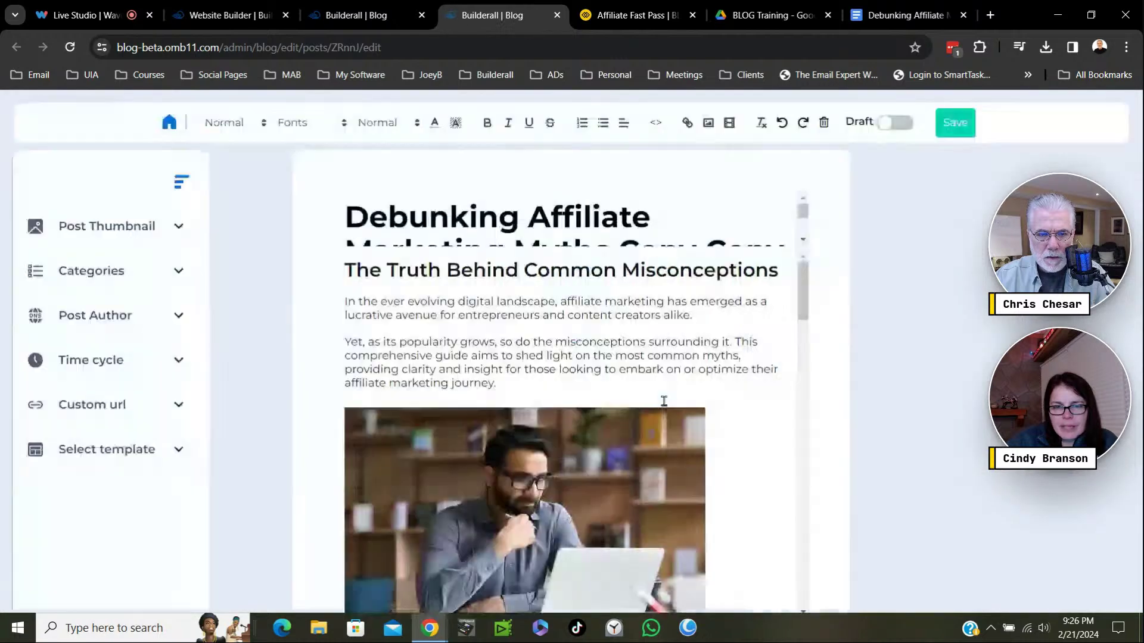
left_click(645, 17)
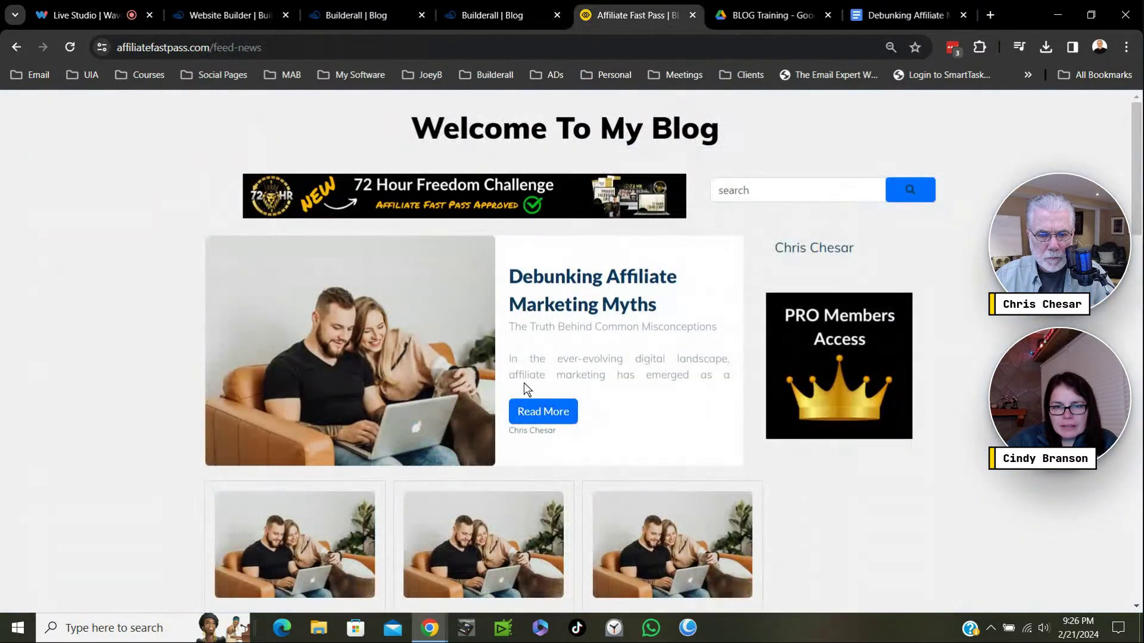
left_click(73, 51)
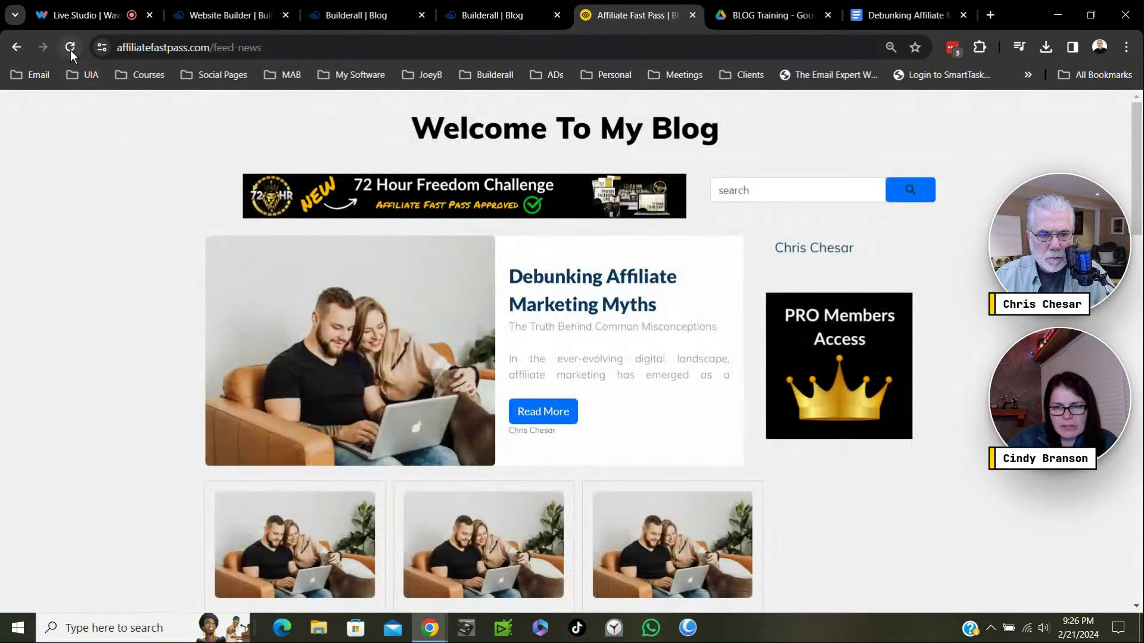
left_click(71, 49)
scroll(419, 254, "down", 8)
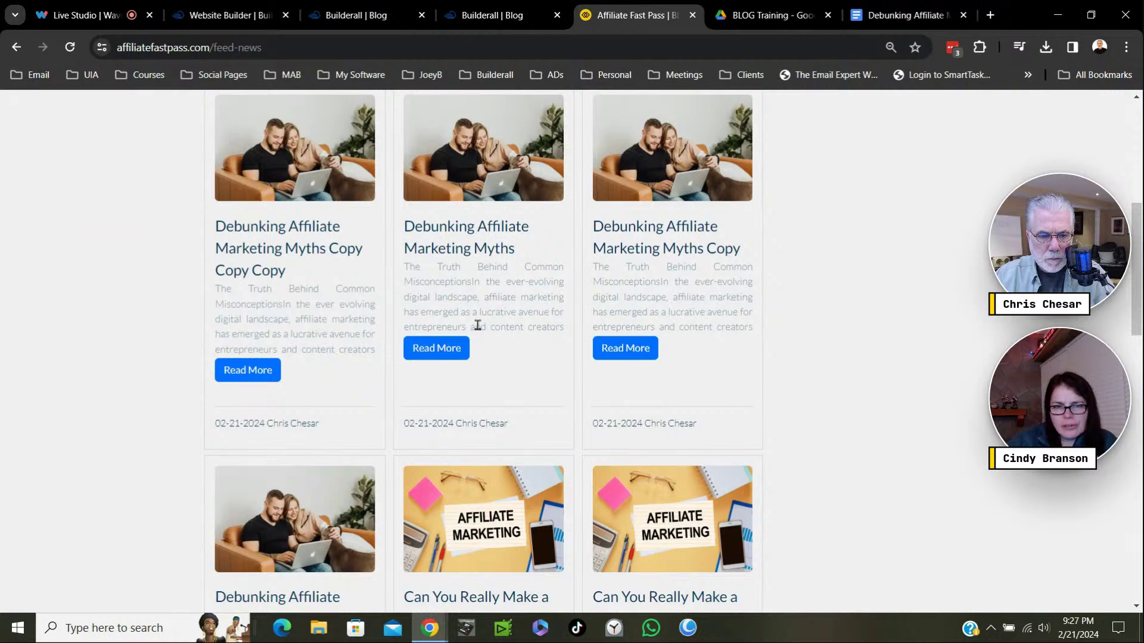
scroll(546, 357, "down", 3)
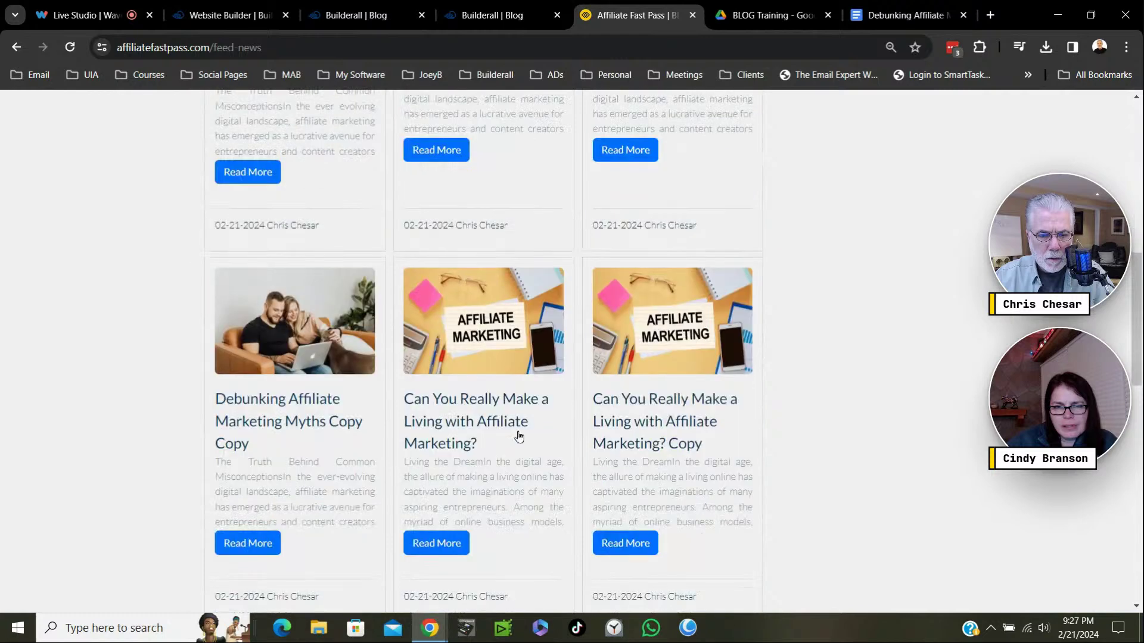
scroll(527, 375, "up", 6)
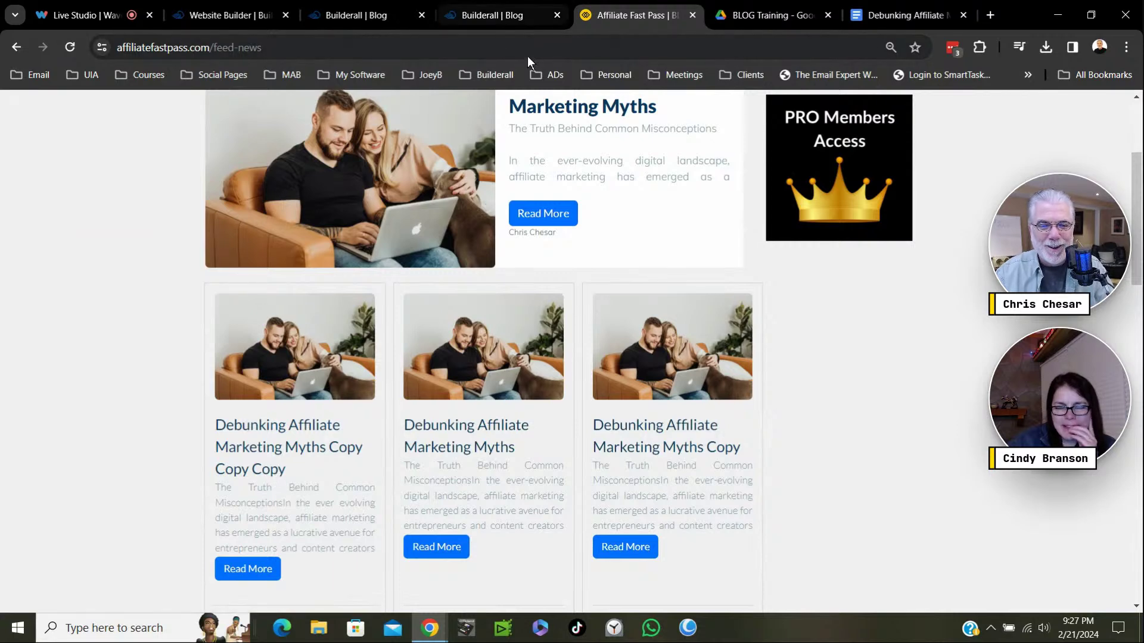
Back in the post editor, insert an empty line above the opening paragraph.
left_click(500, 18)
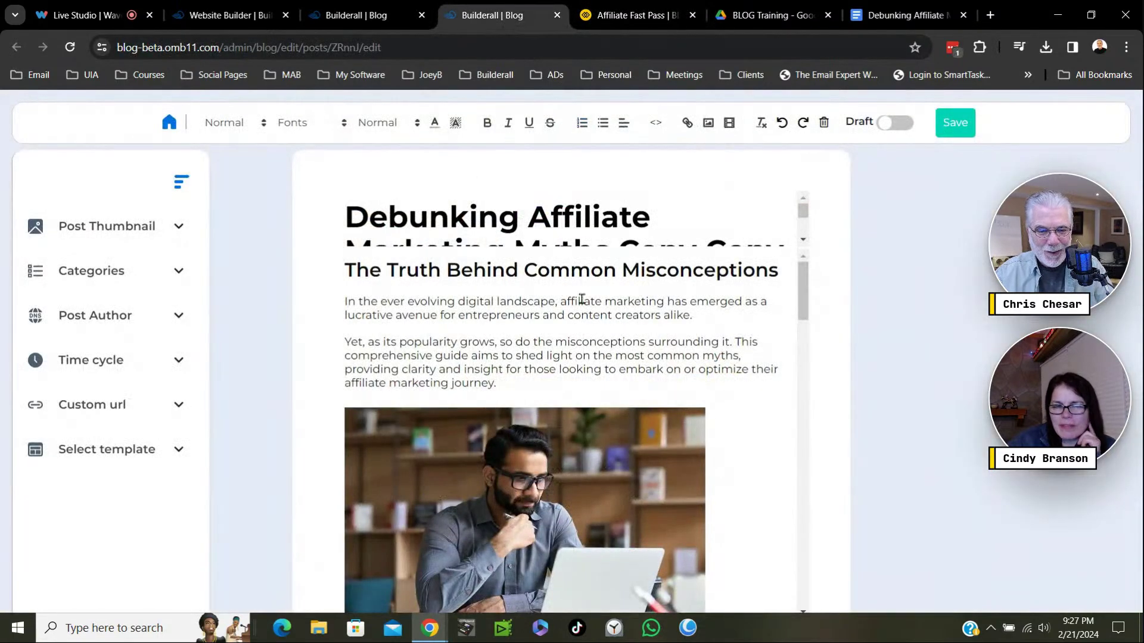
scroll(625, 225, "down", 1)
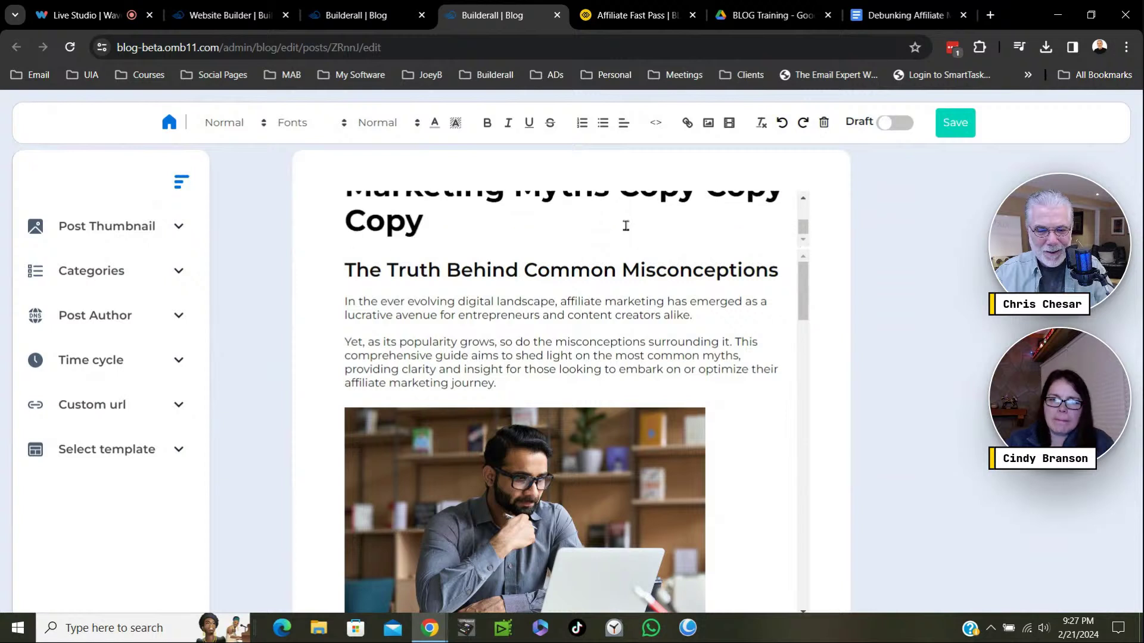
scroll(626, 225, "up", 1)
scroll(629, 222, "down", 1)
scroll(669, 211, "up", 1)
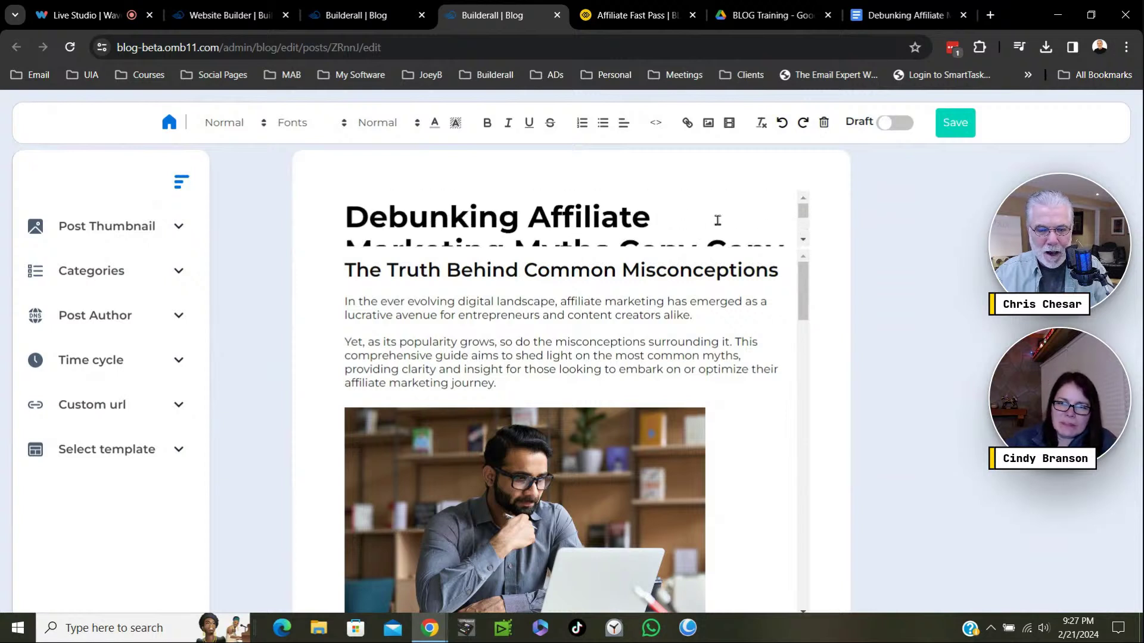
scroll(715, 222, "down", 1)
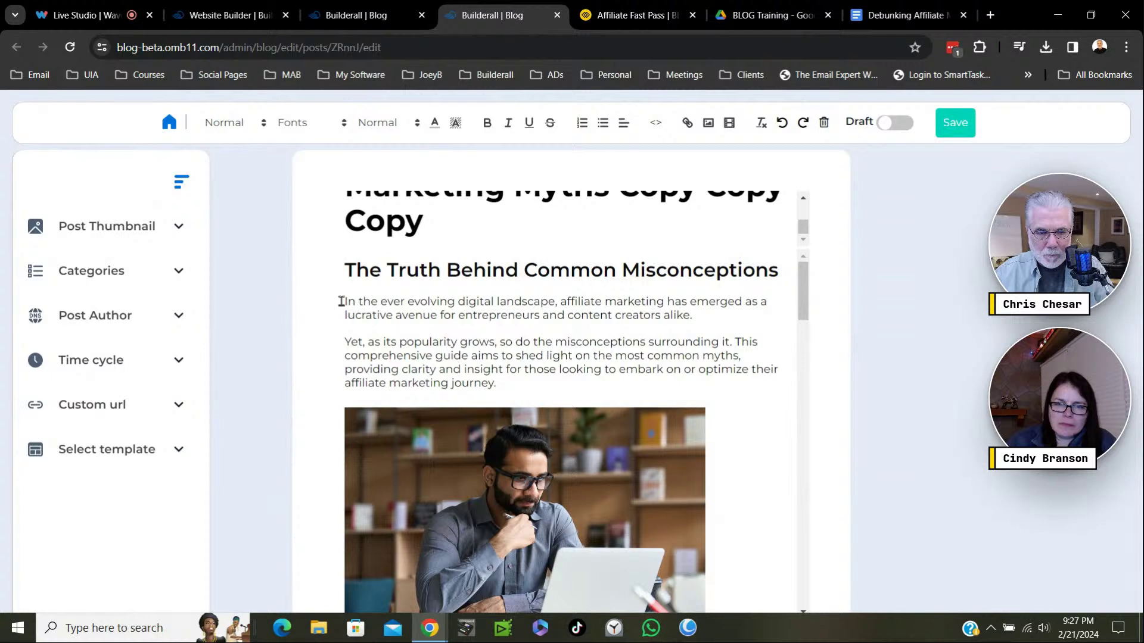
left_click(342, 302)
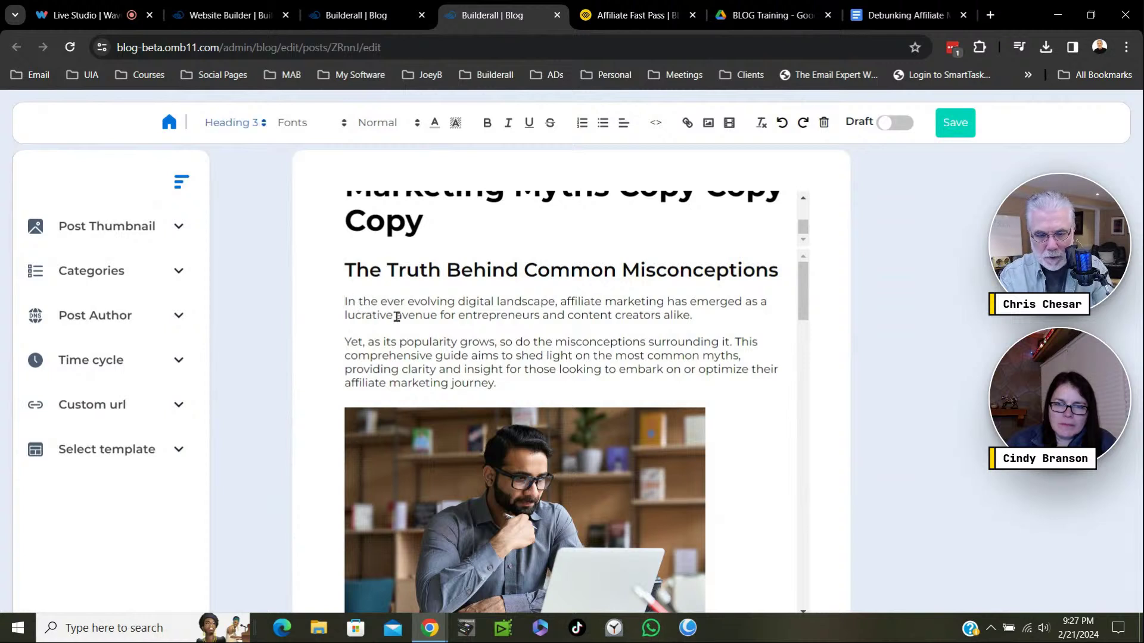
key("Return")
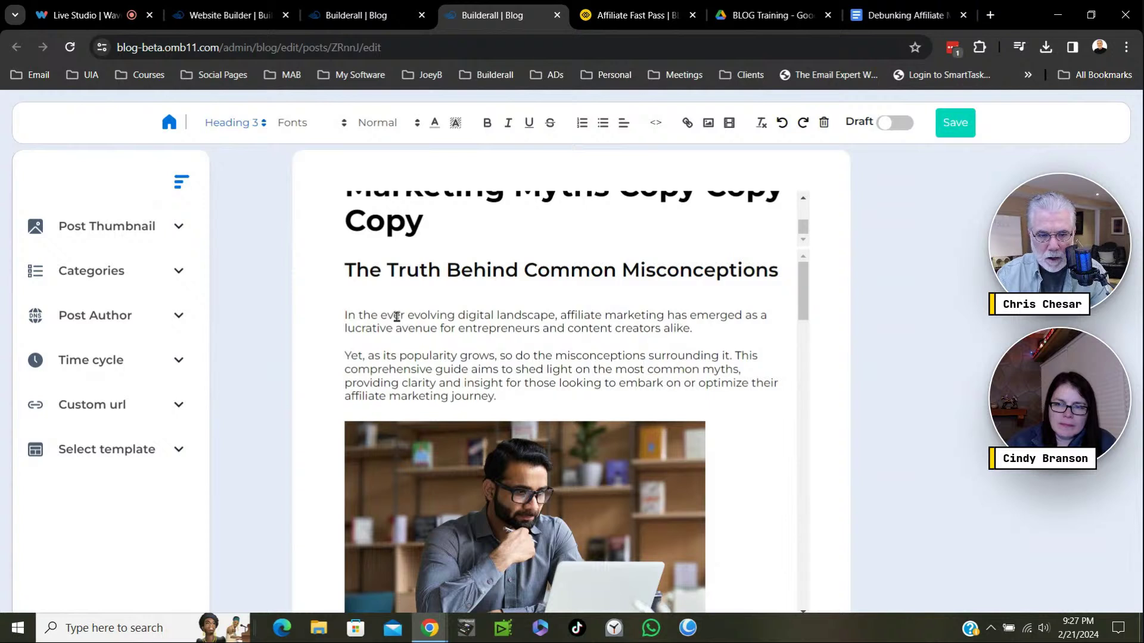
left_click(350, 300)
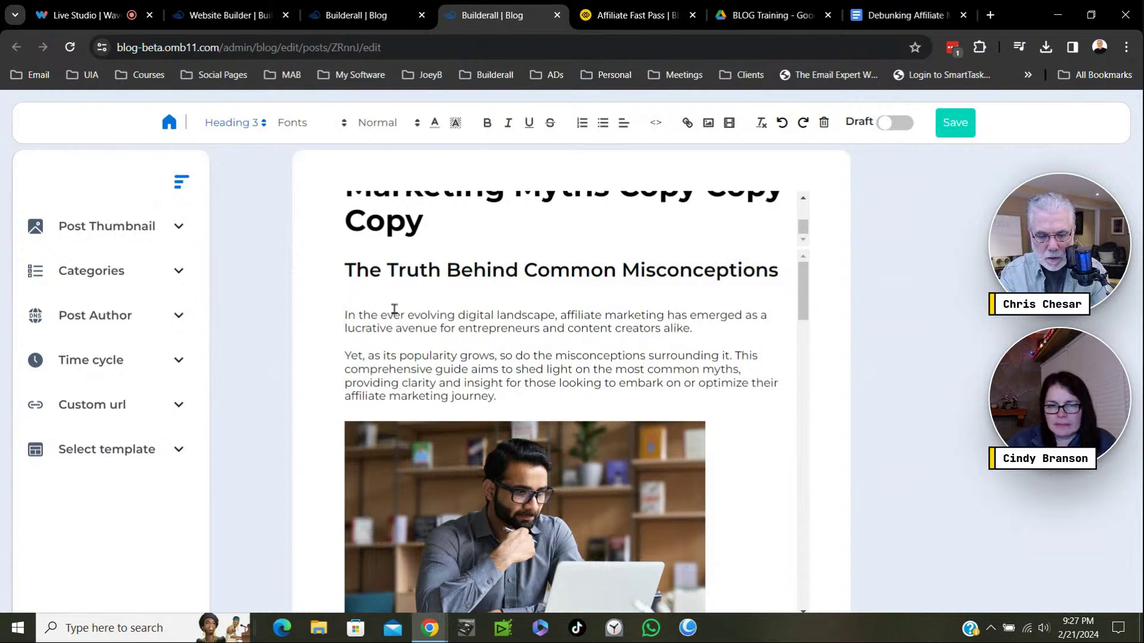
Type 'In the ever-evolving digital landscape… content creators alike.', correct 'entrepreneurs', and add a line after.
type("In the")
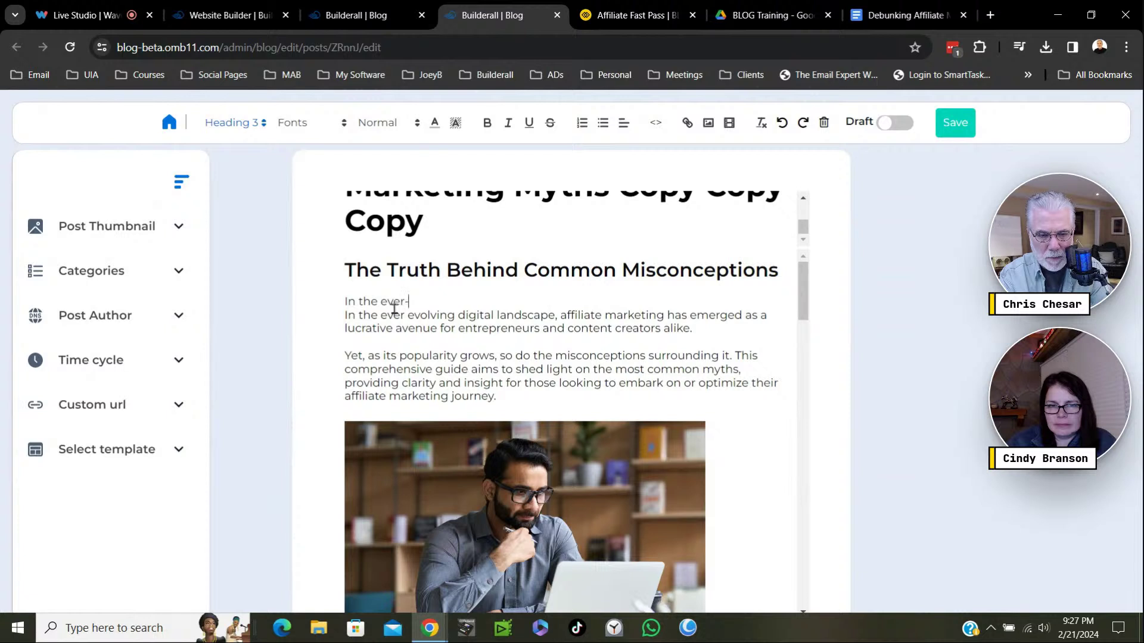
type("ever-evol")
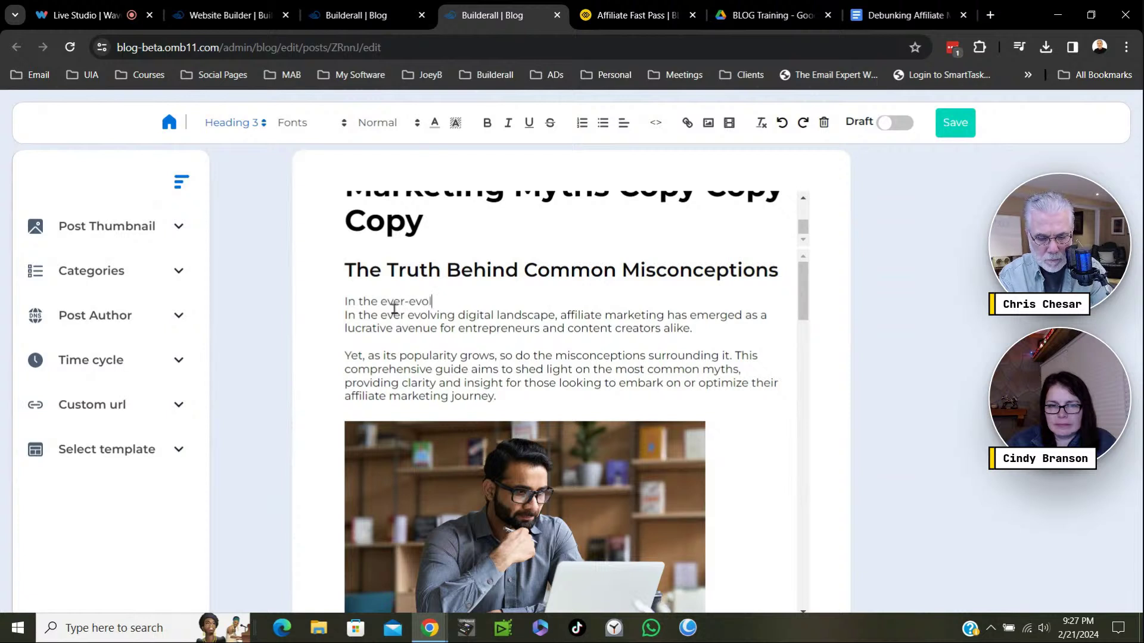
type("ving")
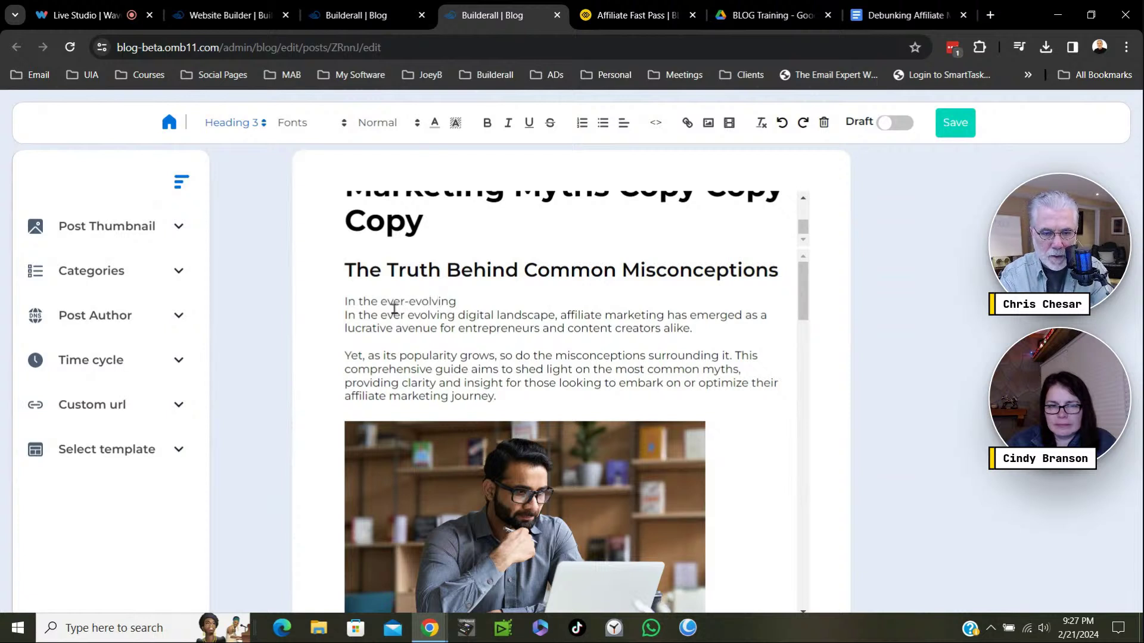
type(" di")
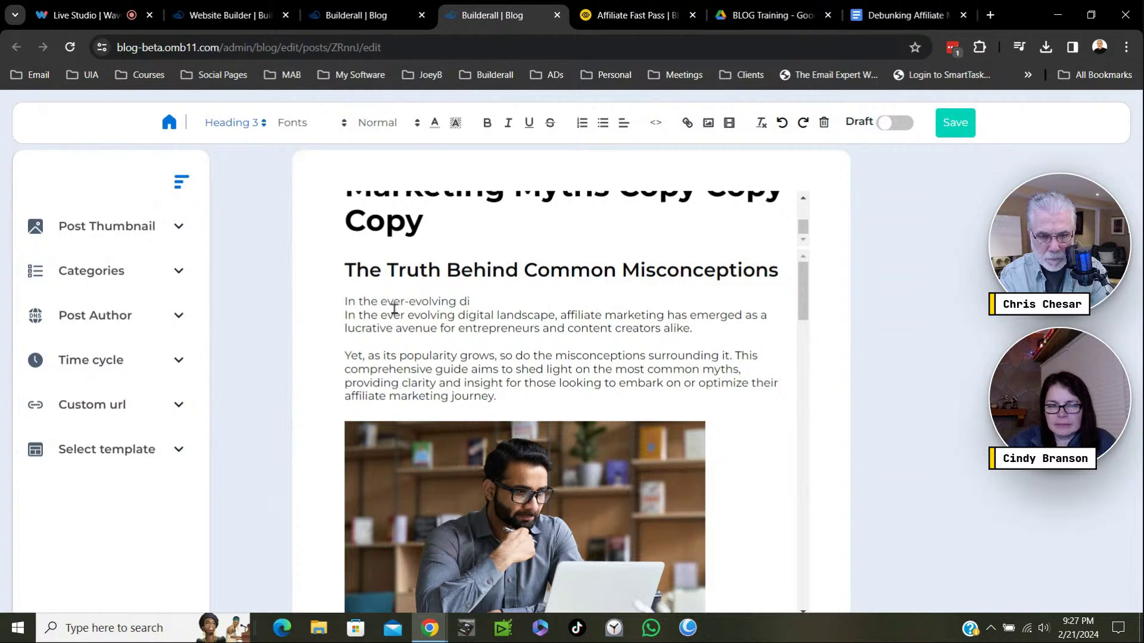
type("gital")
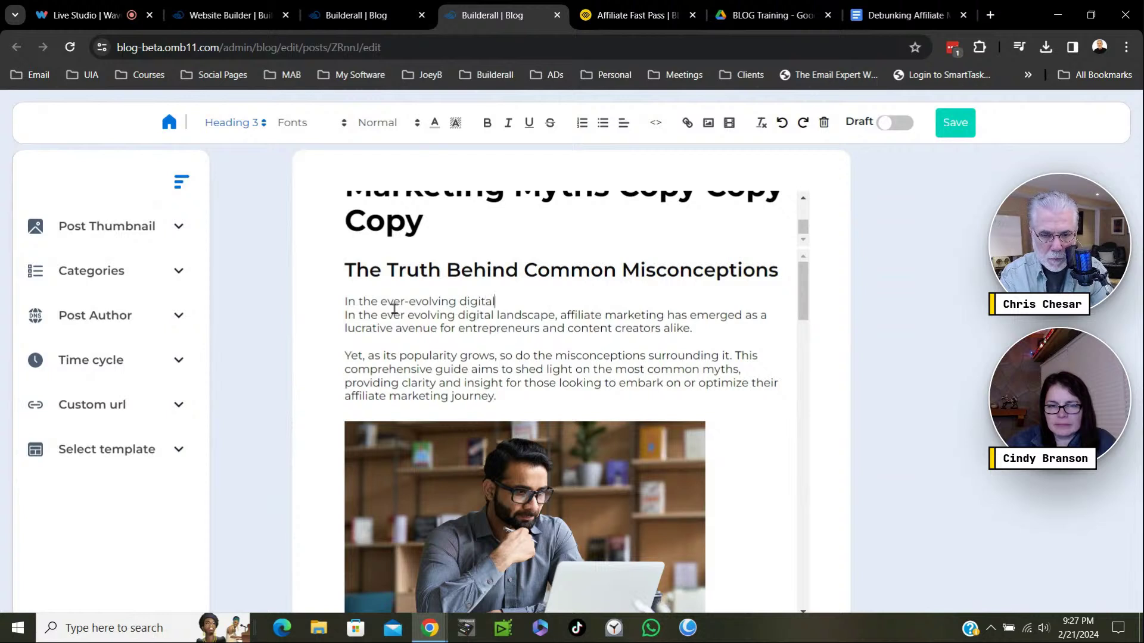
type(" landscape, affi")
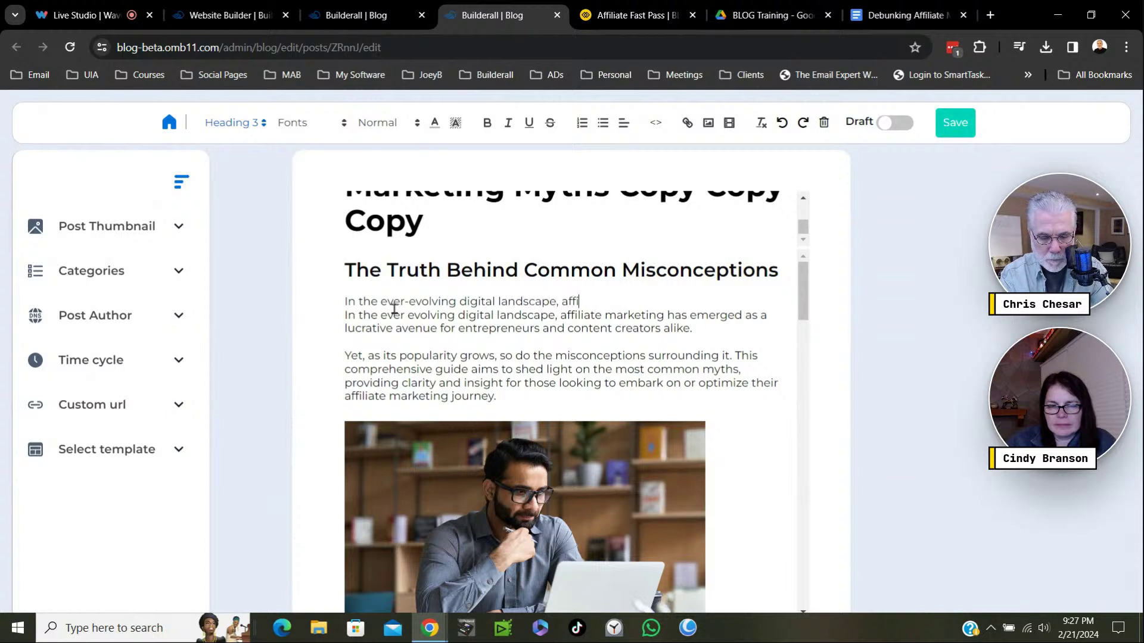
type("liate ")
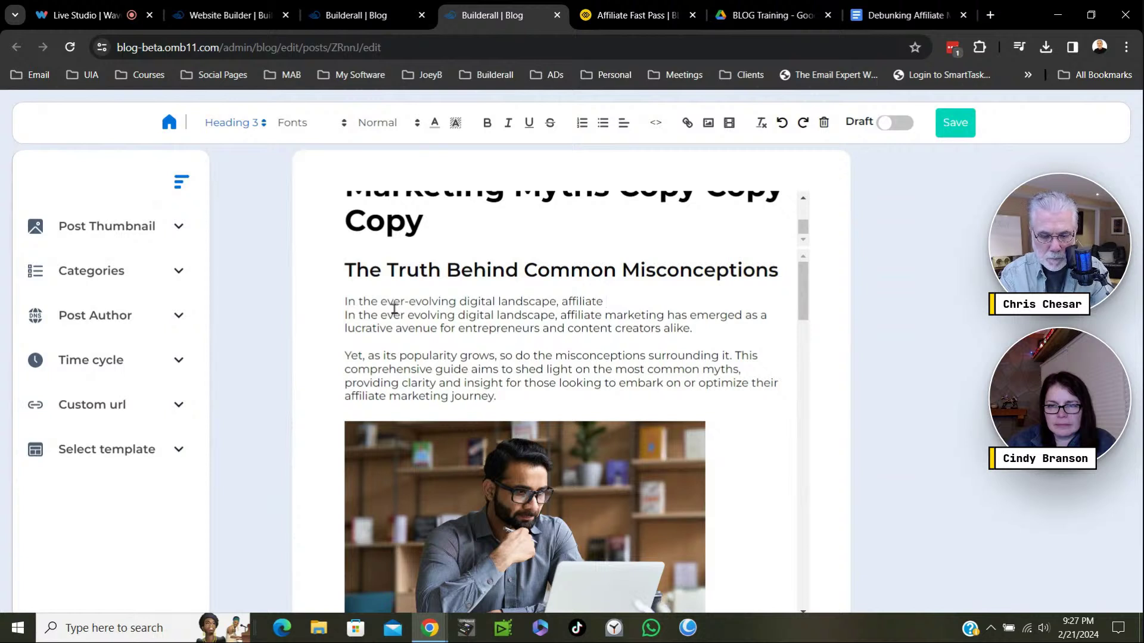
type("marketin")
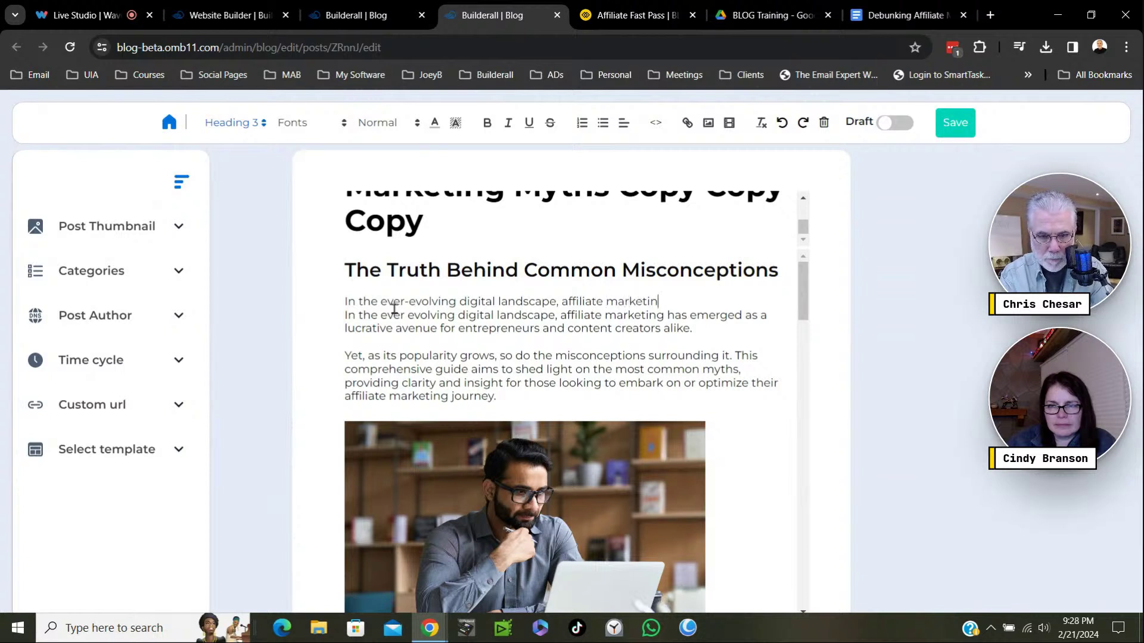
type("g has ")
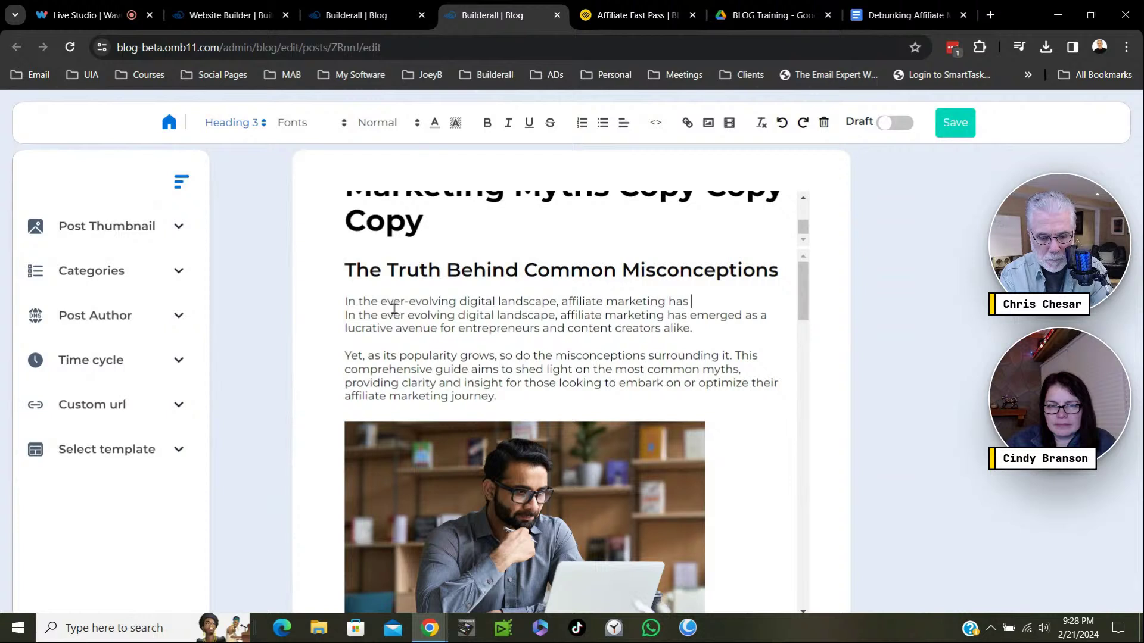
type("emaerged")
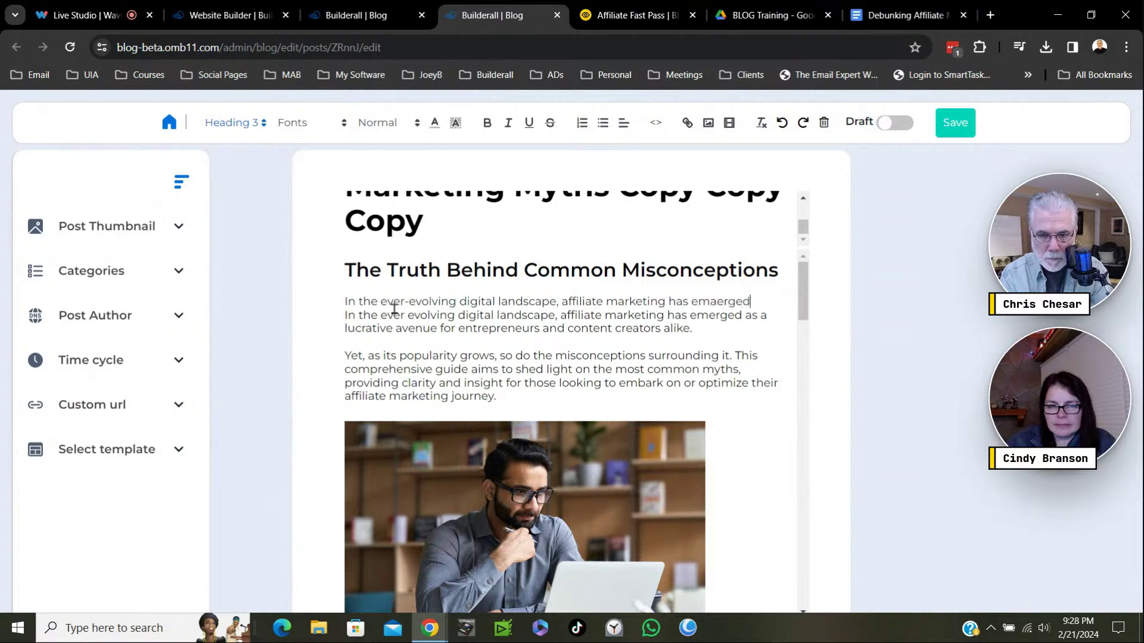
key("BackSpace")
key("BackSpace")
key("BackSpace")
key("BackSpace")
key("BackSpace")
key("BackSpace")
type("erged ")
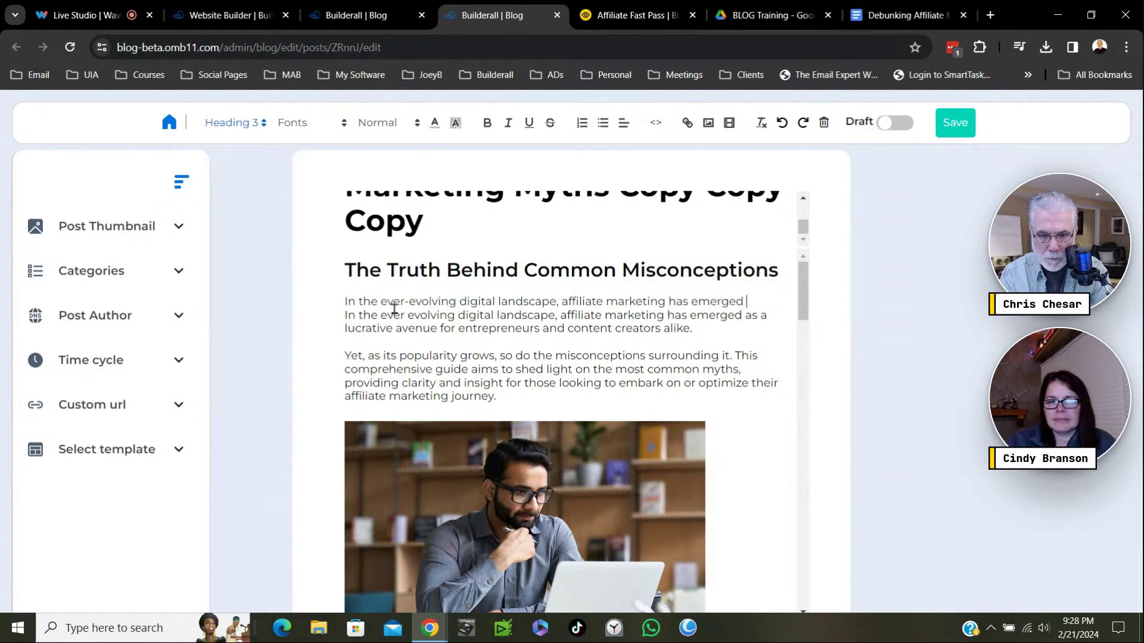
type("a")
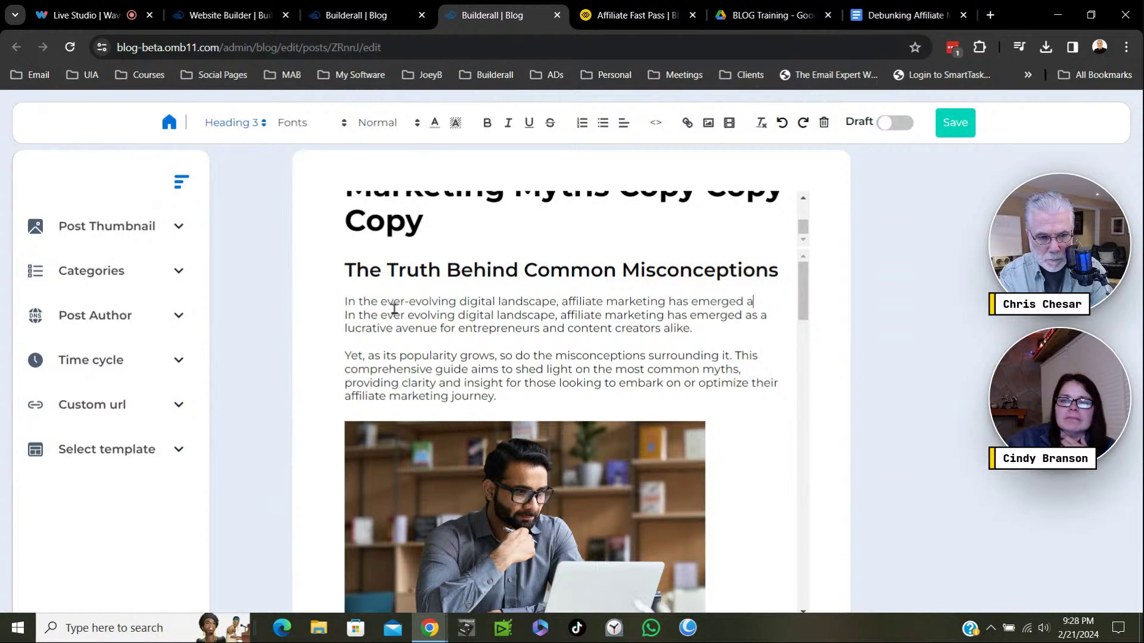
type("s a ")
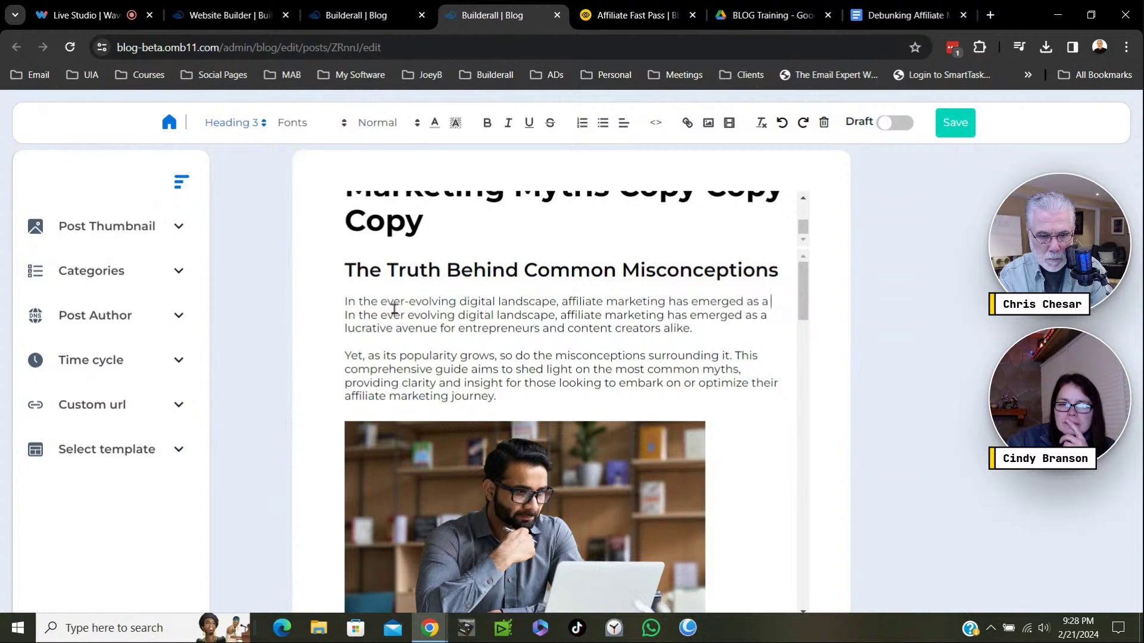
type("lucrative")
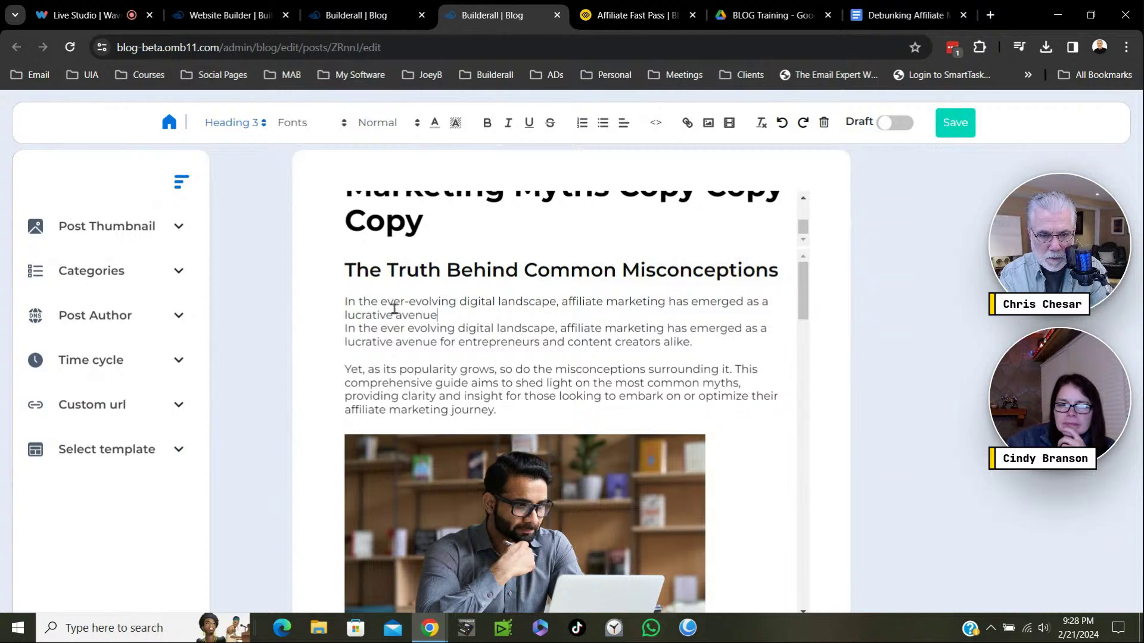
type("avenue for en")
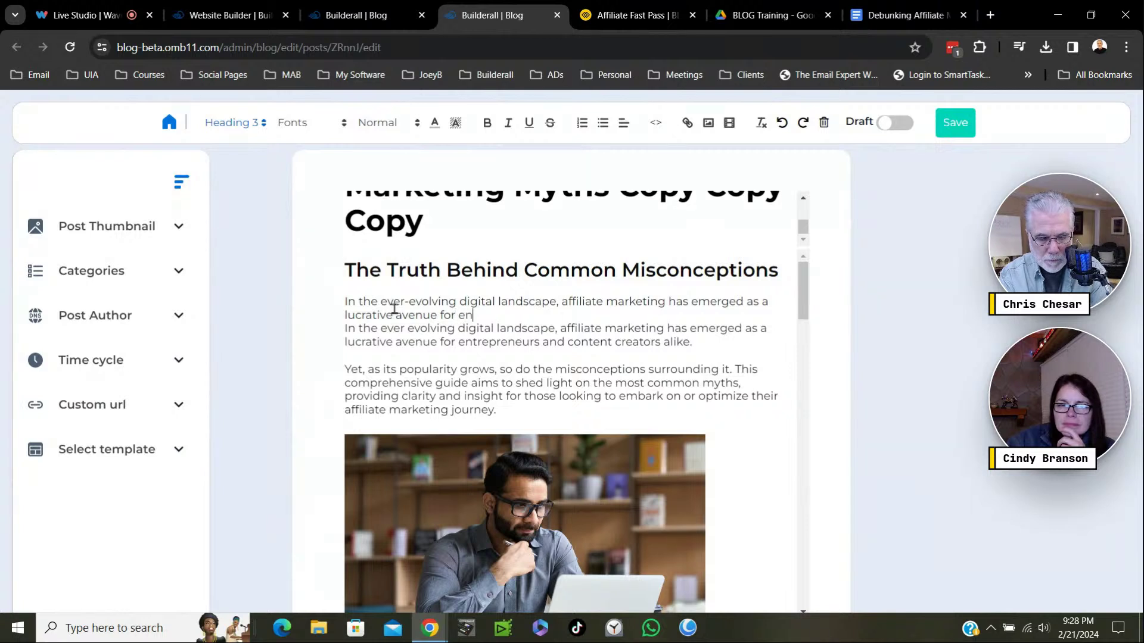
type("trepe")
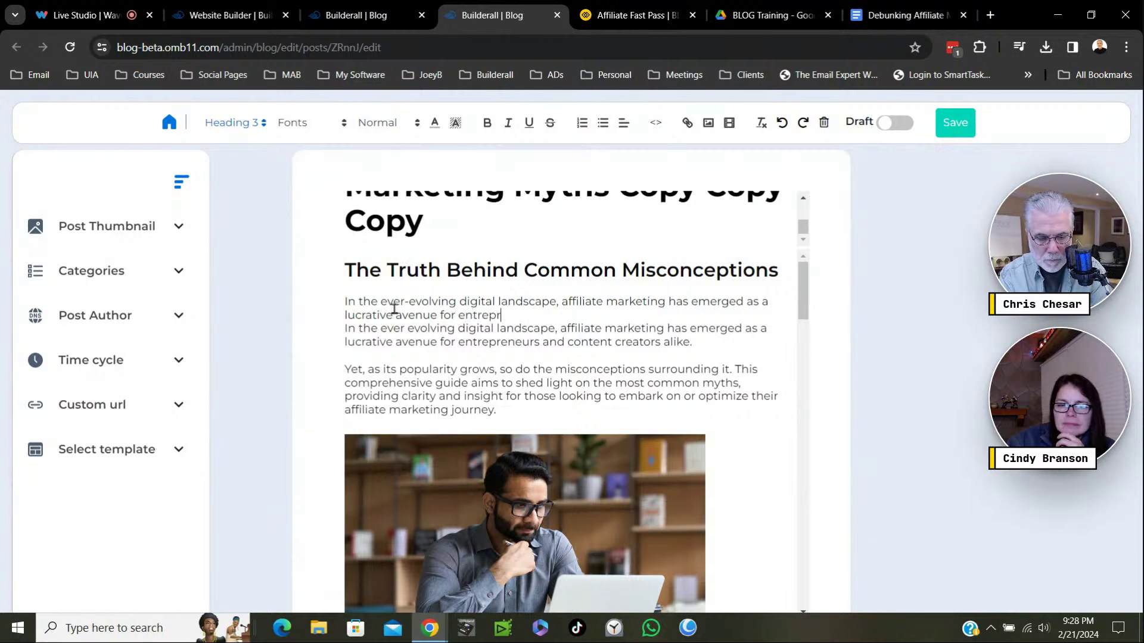
type("enuers ")
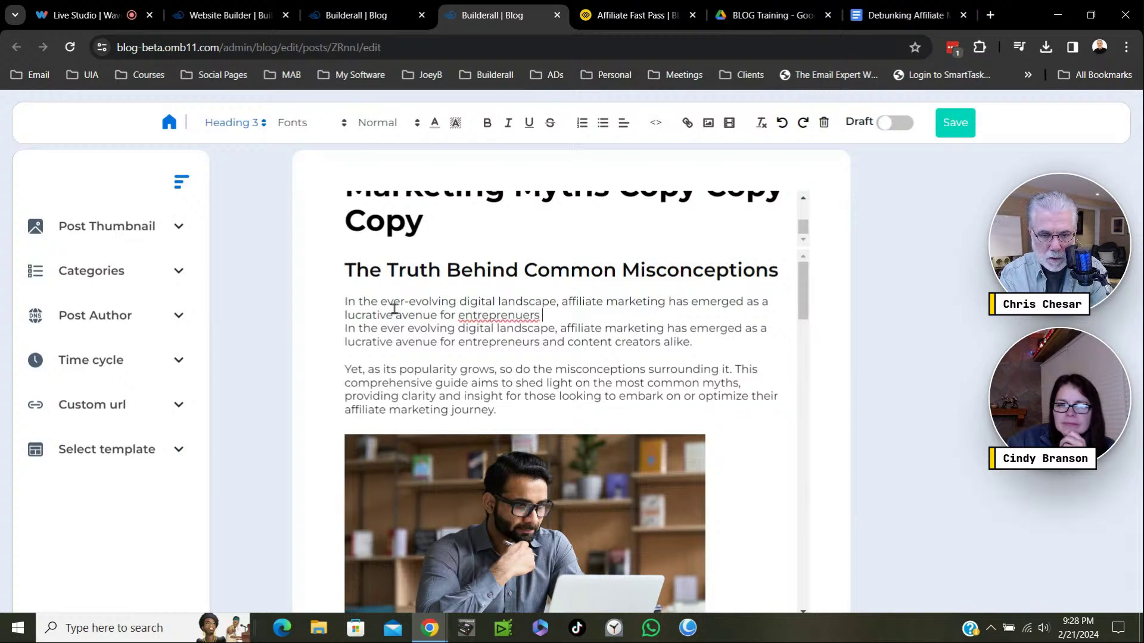
type("and ")
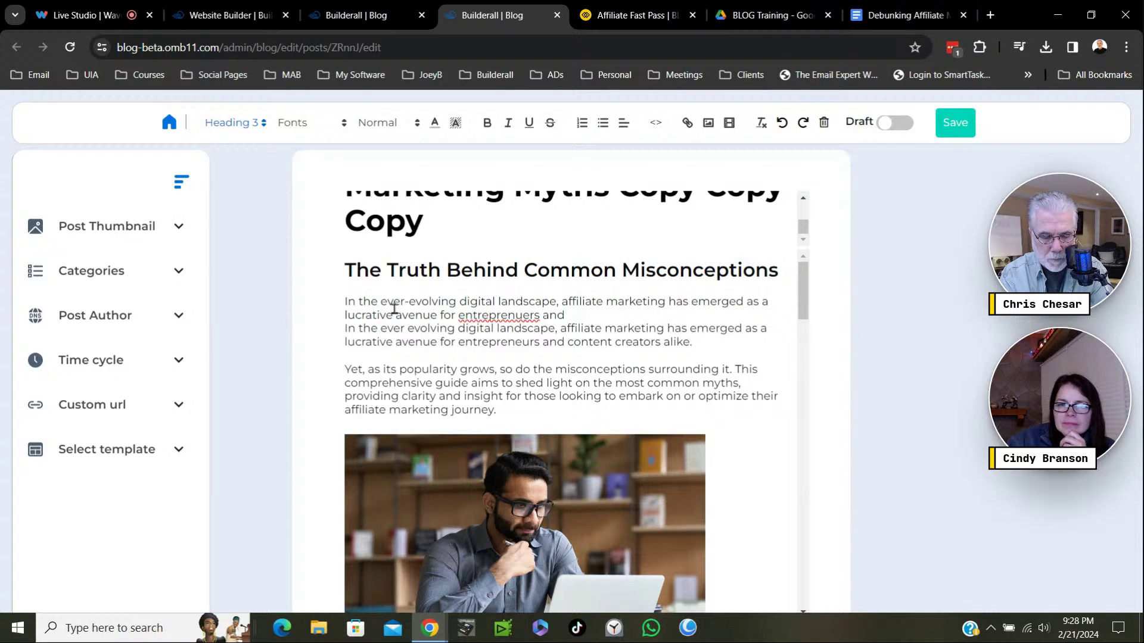
type("content")
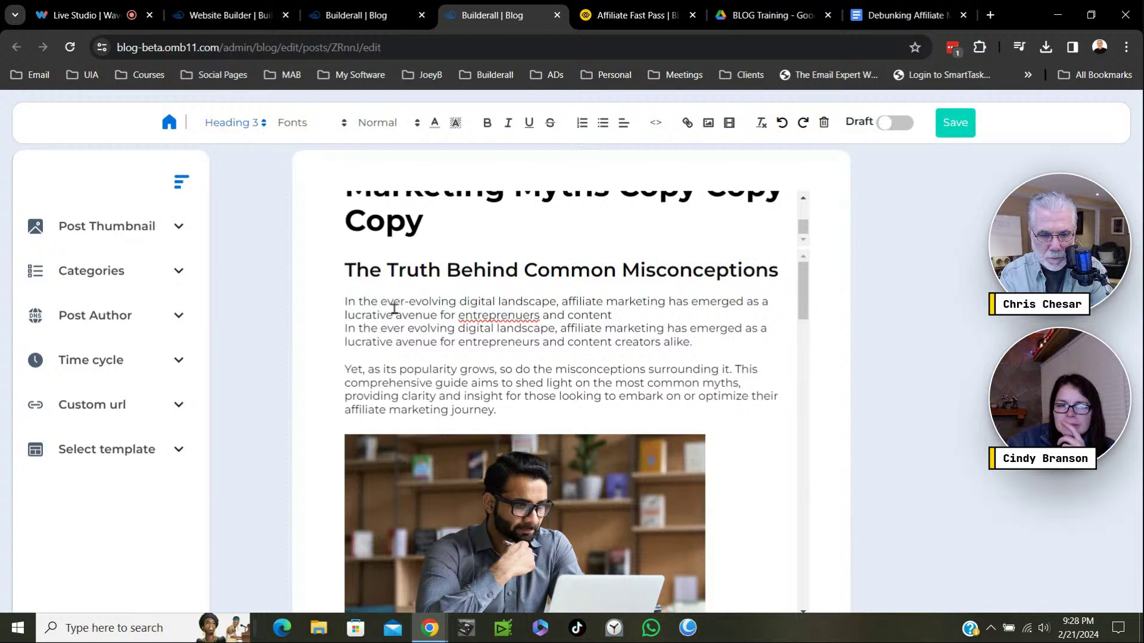
type("creat")
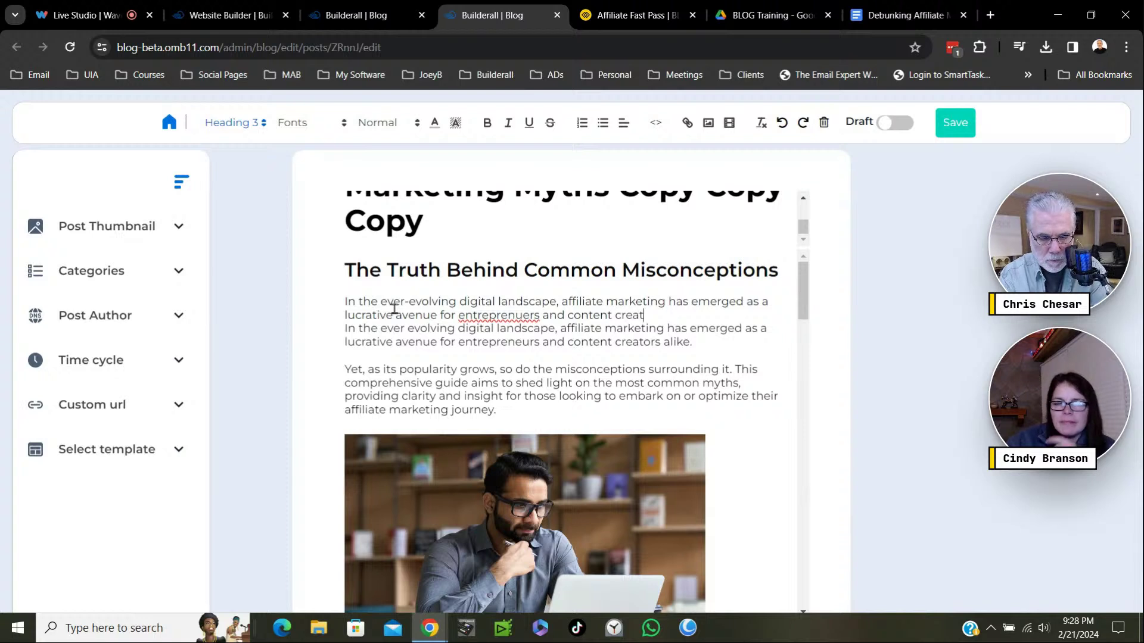
type("ors alike.")
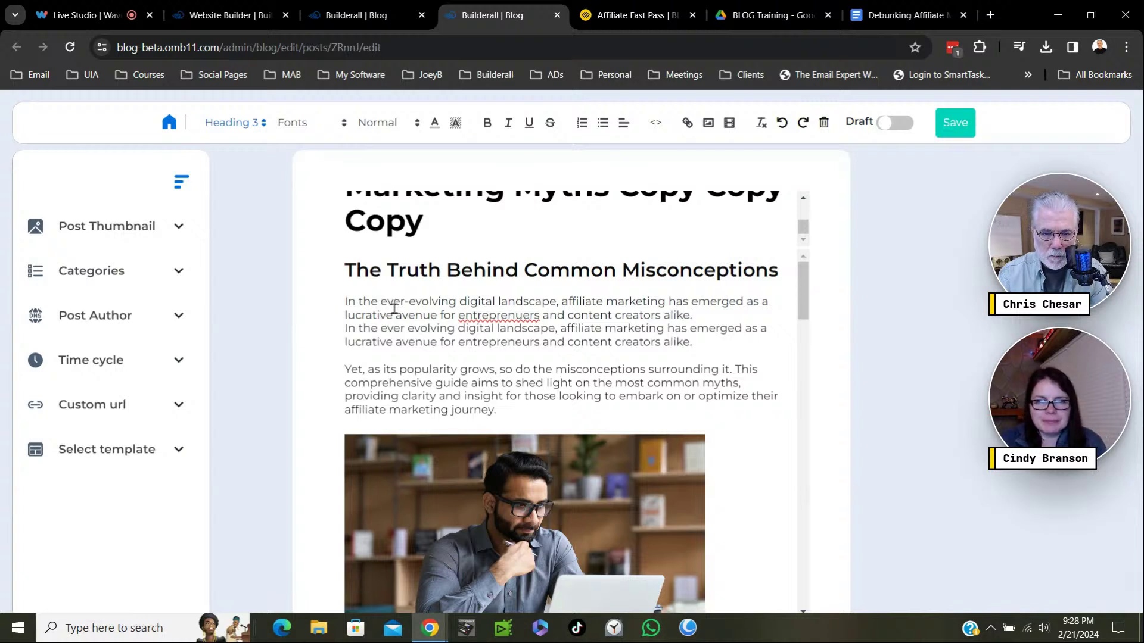
right_click(499, 318)
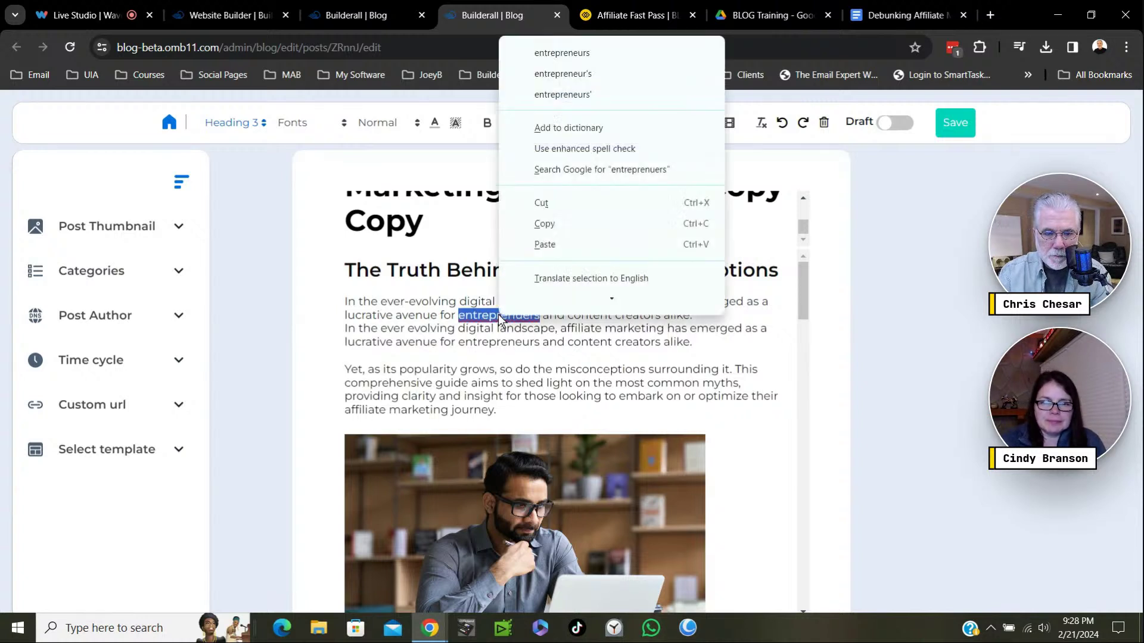
left_click(568, 58)
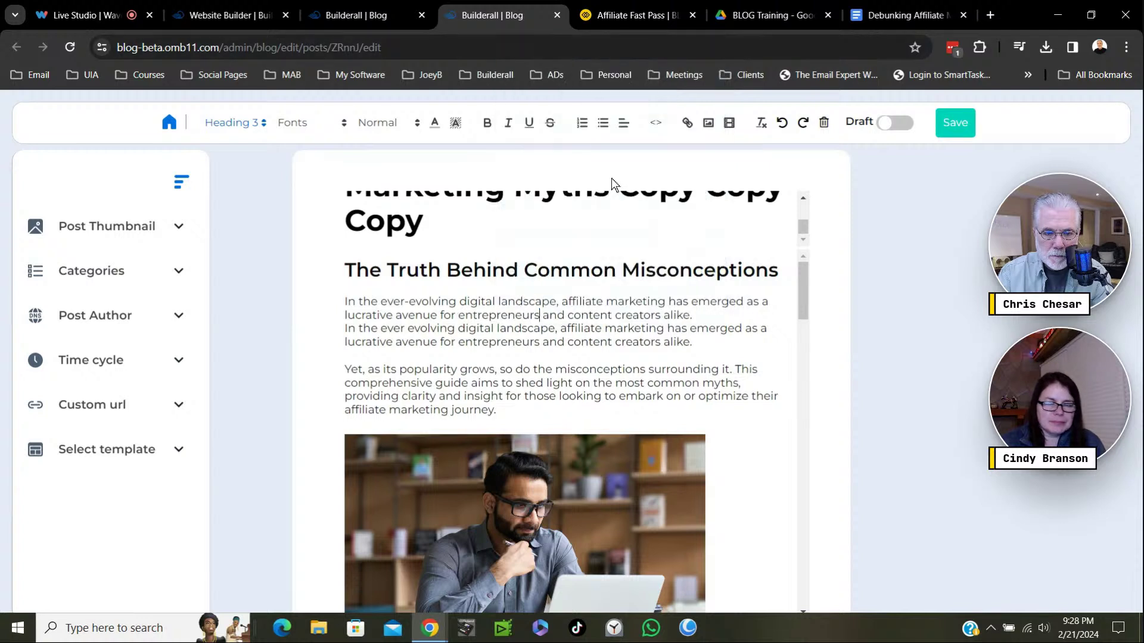
left_click(702, 312)
key("Return")
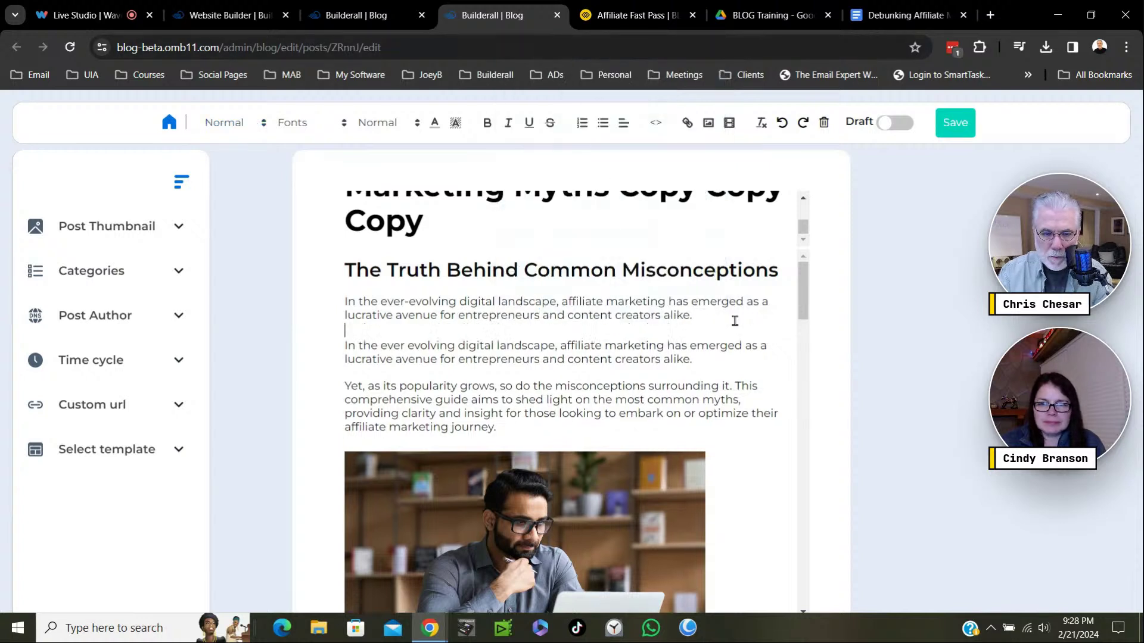
Save the post, stay in the editor, and reload the live Affiliate Fast Pass blog.
left_click(957, 126)
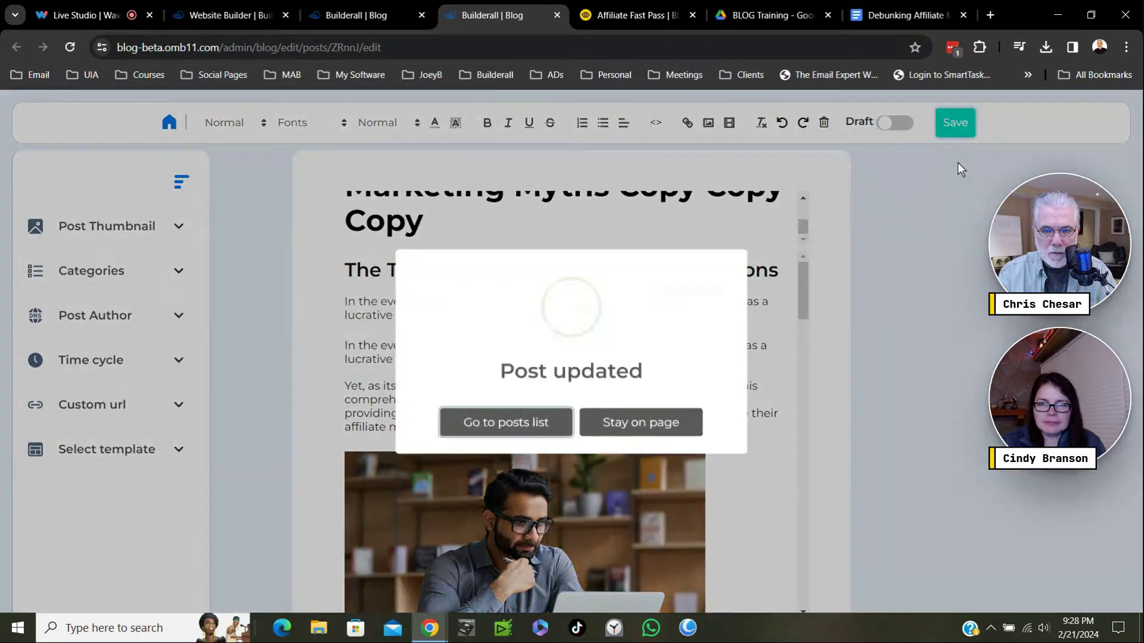
left_click(639, 422)
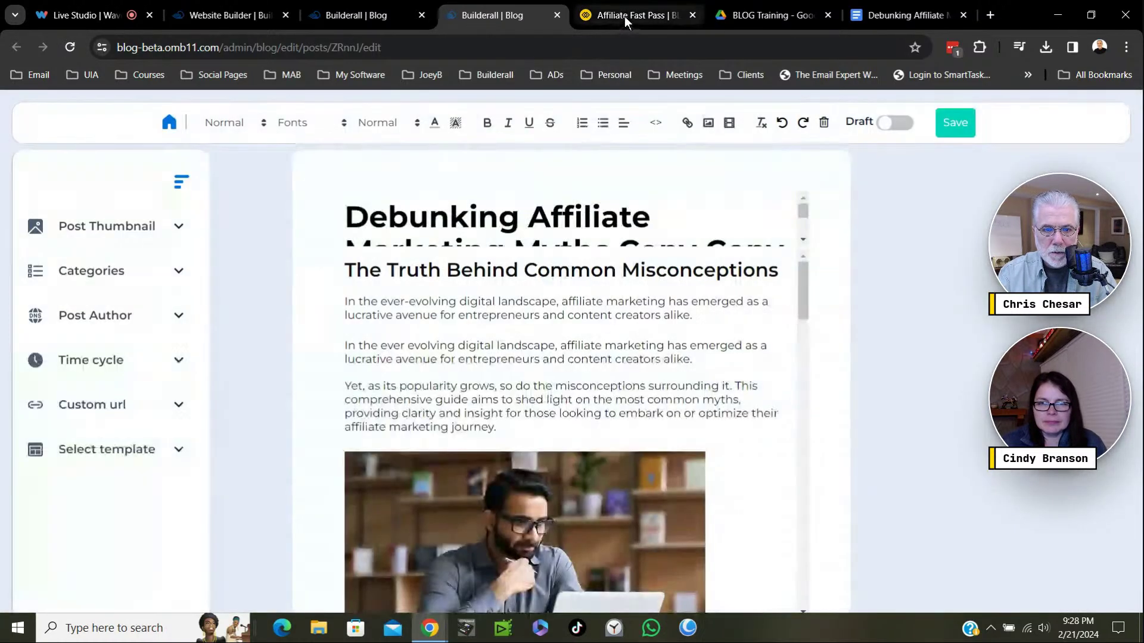
left_click(624, 16)
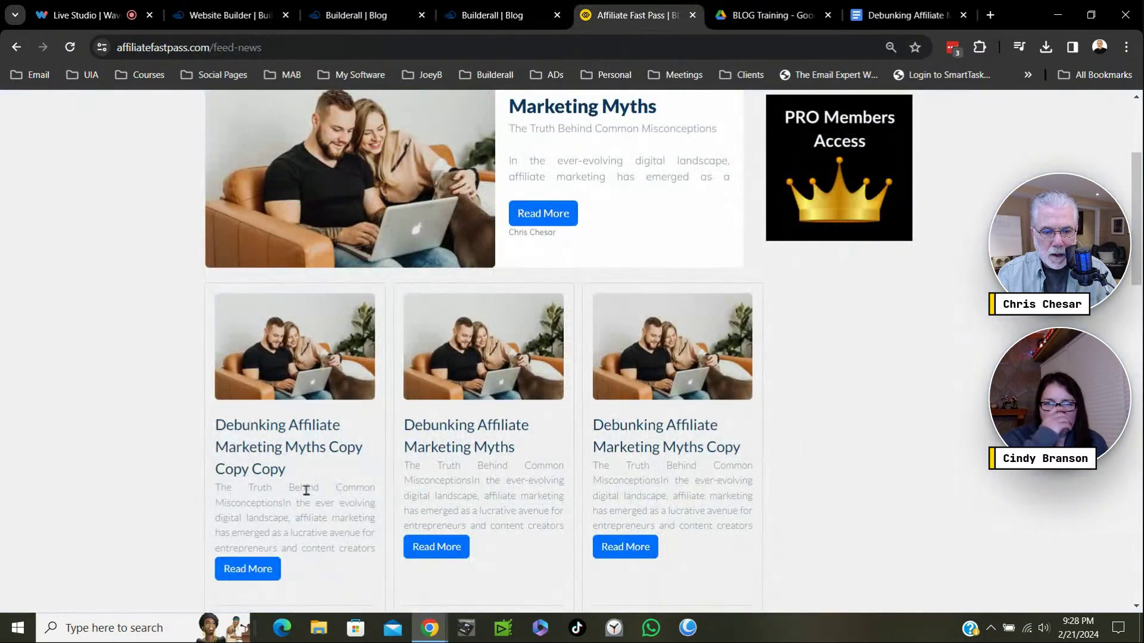
left_click(71, 48)
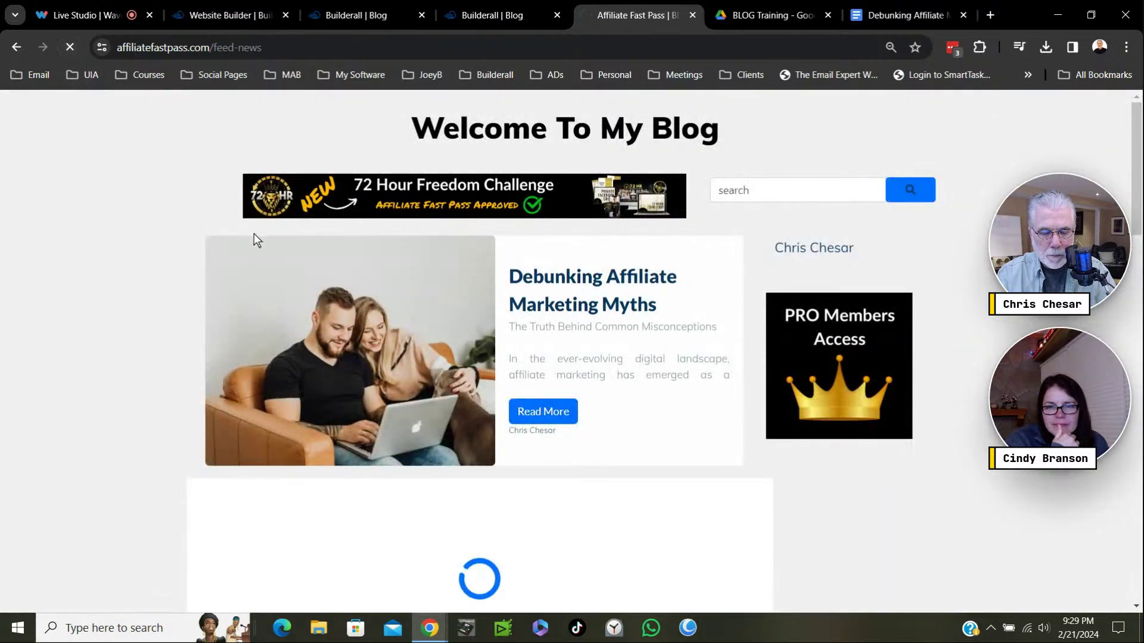
Scroll through the blog feed cards, reloading to confirm the updated Debunking post excerpts.
scroll(341, 290, "down", 3)
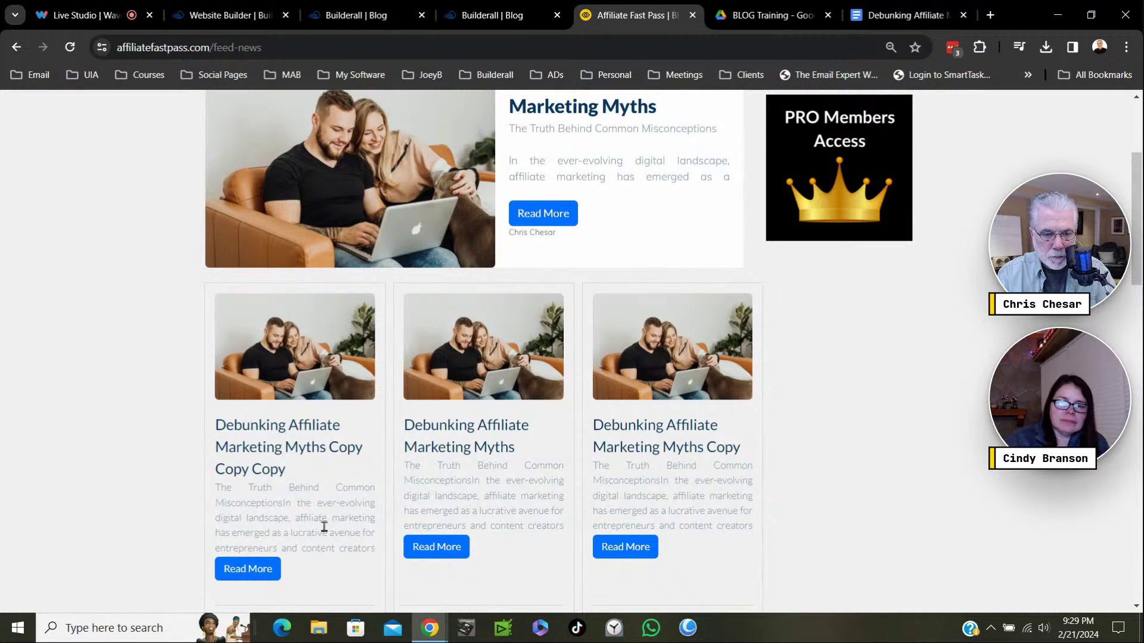
left_click(70, 48)
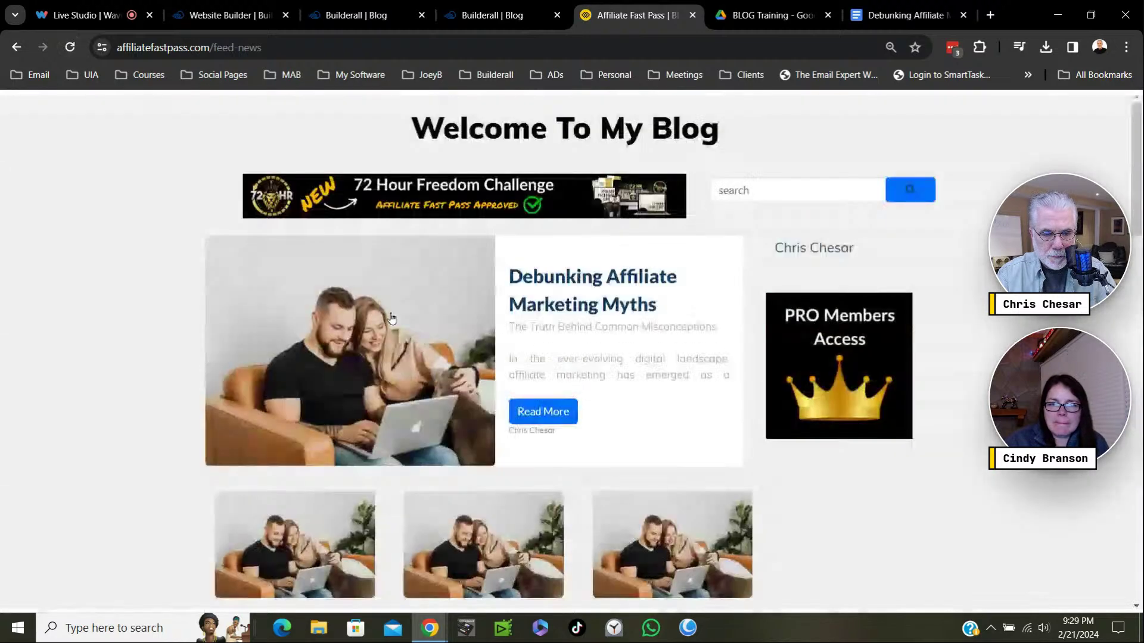
scroll(391, 317, "down", 3)
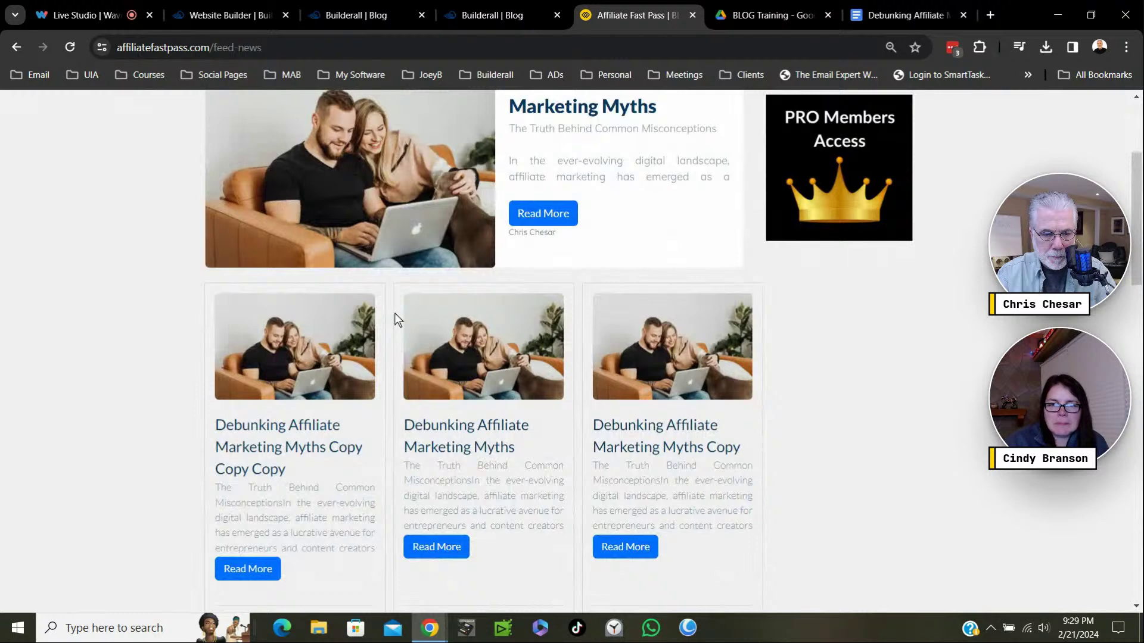
scroll(394, 313, "down", 3)
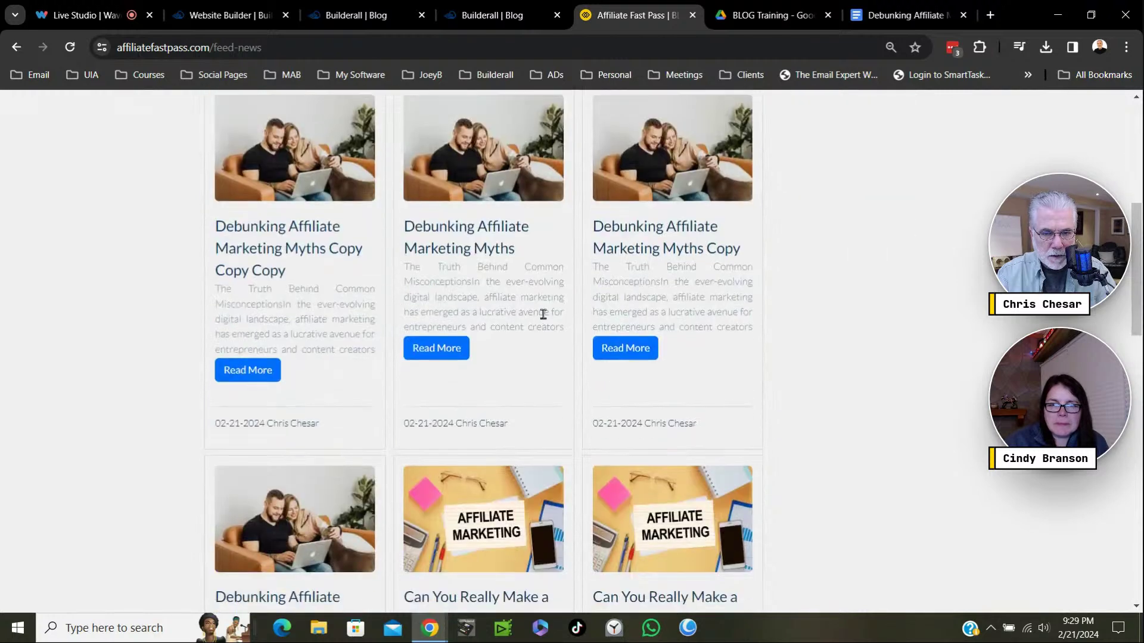
scroll(492, 304, "up", 3)
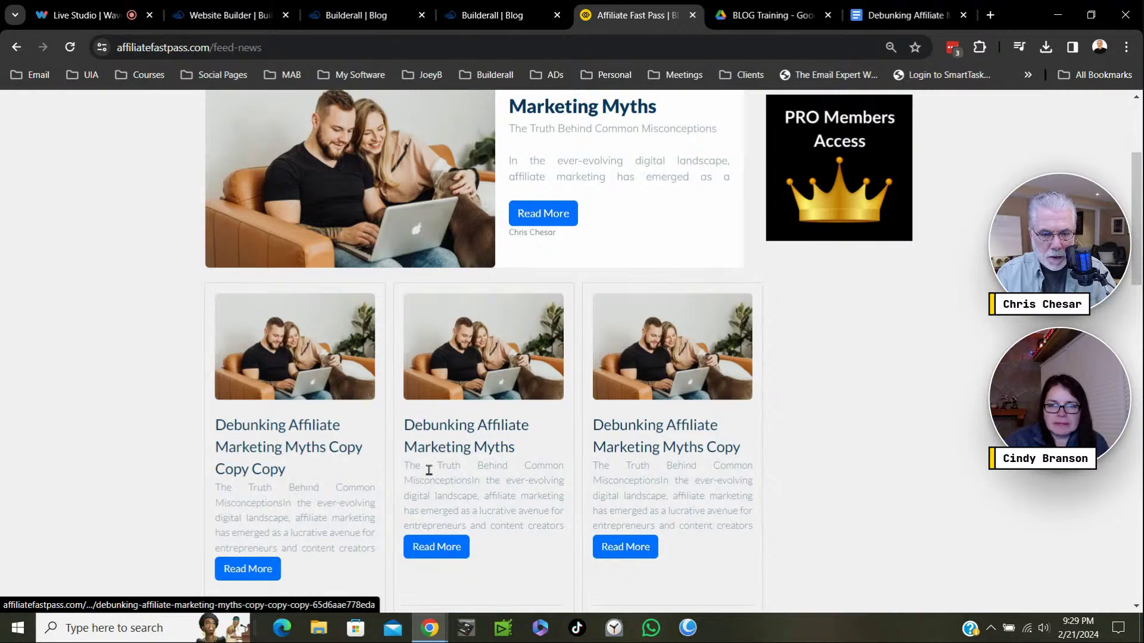
scroll(429, 470, "down", 6)
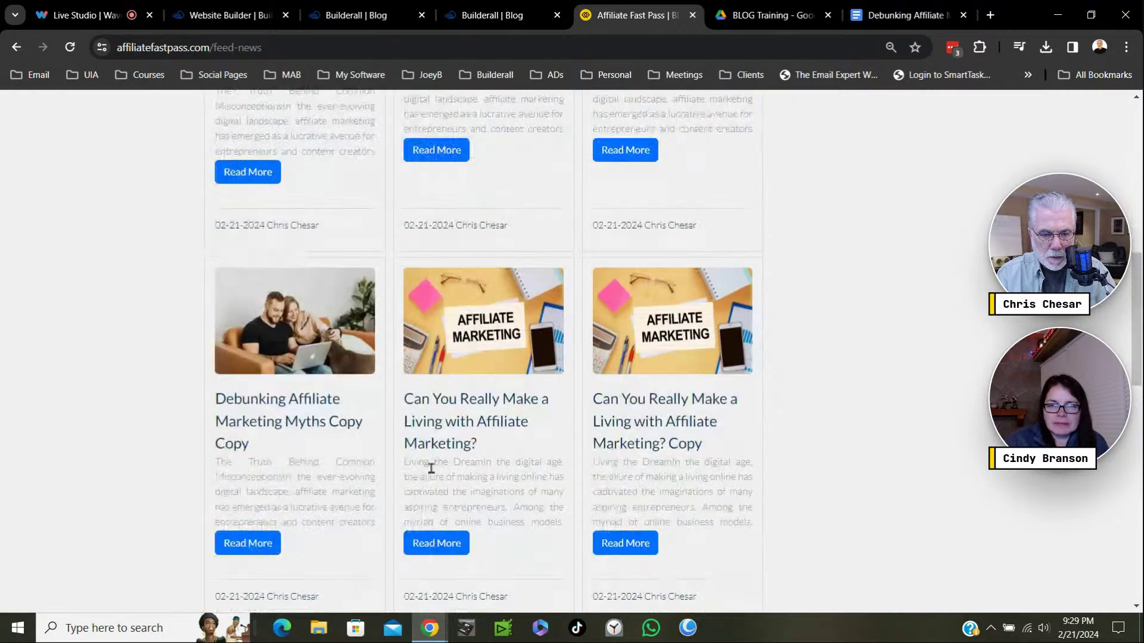
scroll(431, 468, "up", 9)
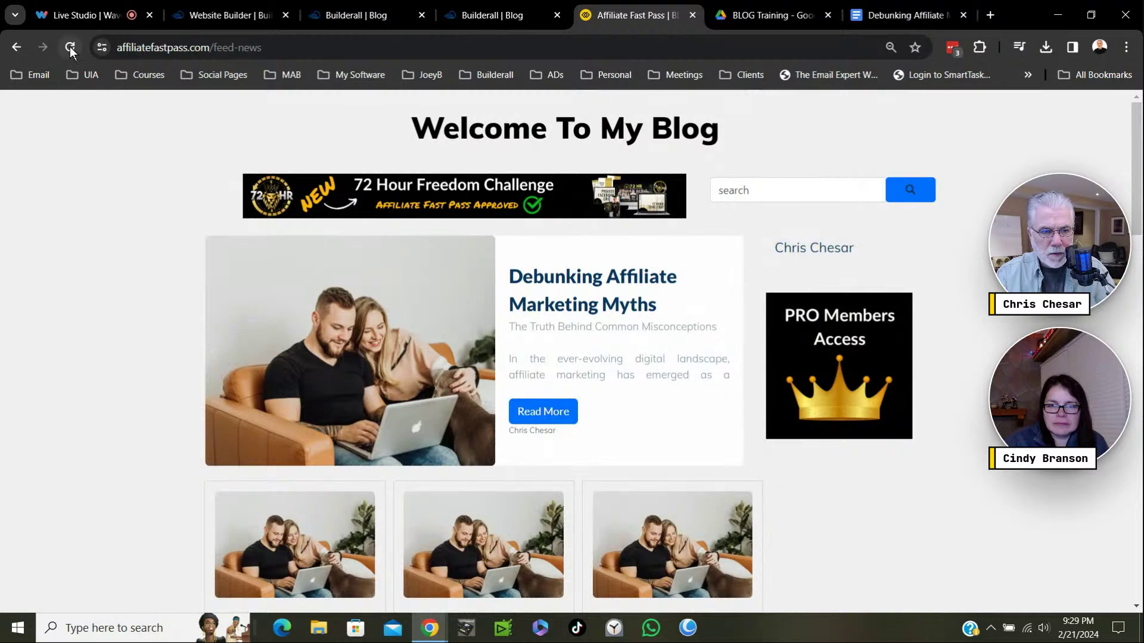
left_click(69, 48)
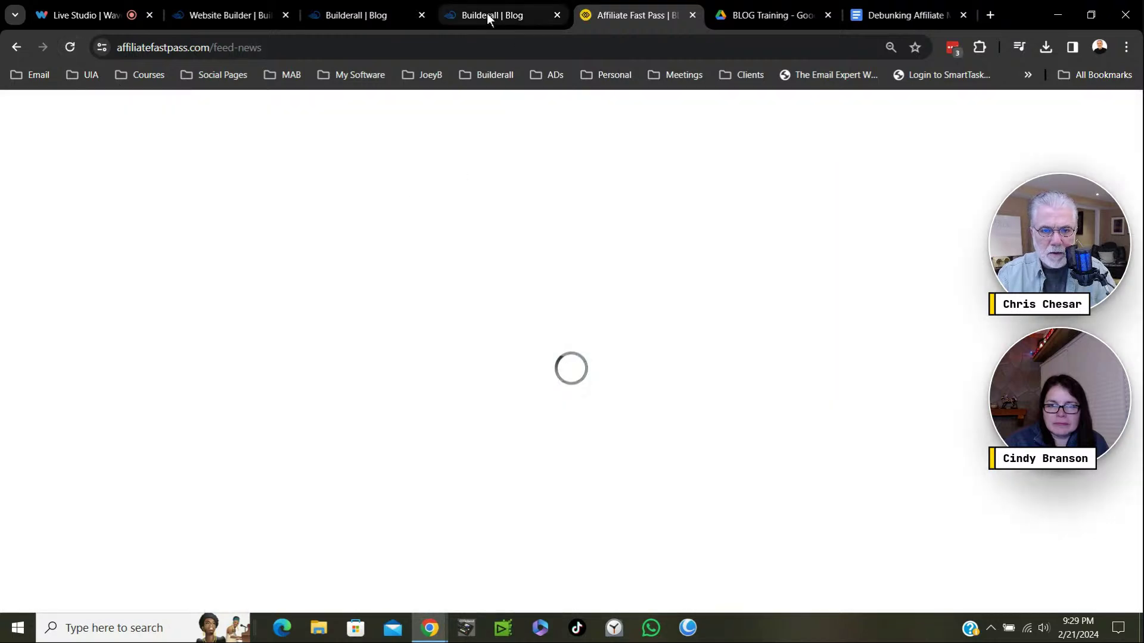
Save the post again, stay in the editor, then return to the live Affiliate Fast Pass blog.
left_click(487, 13)
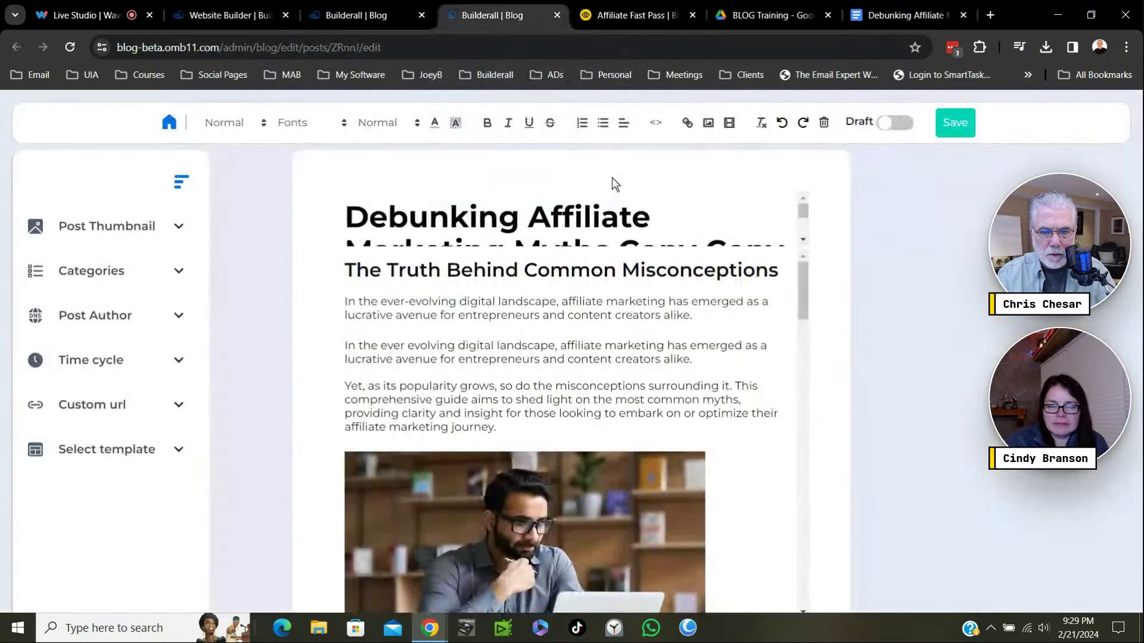
left_click(961, 124)
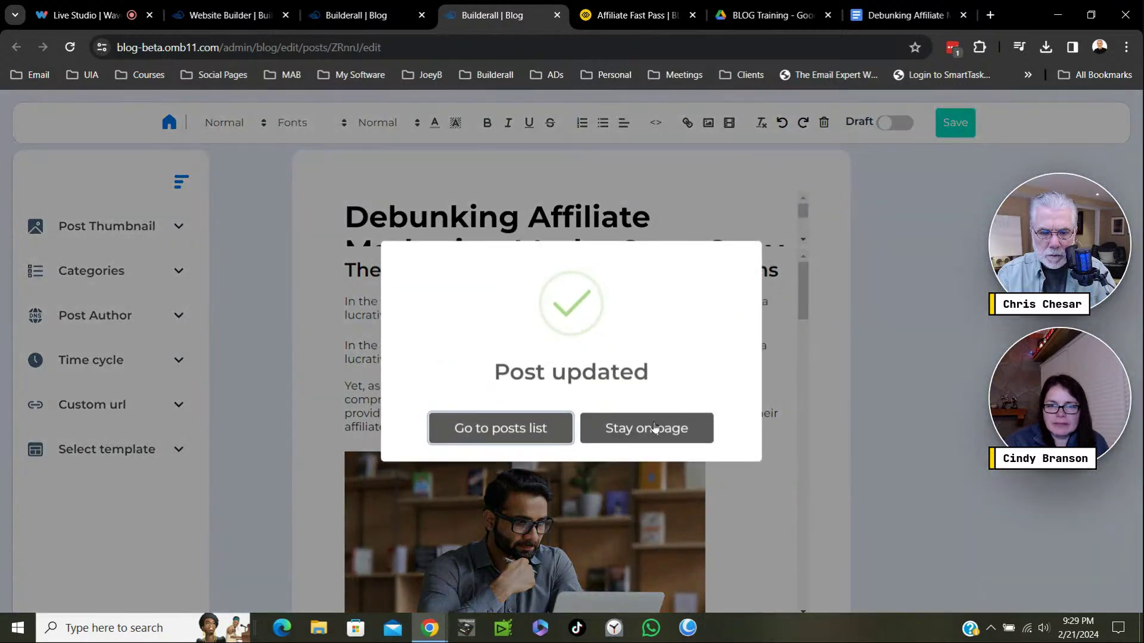
left_click(655, 426)
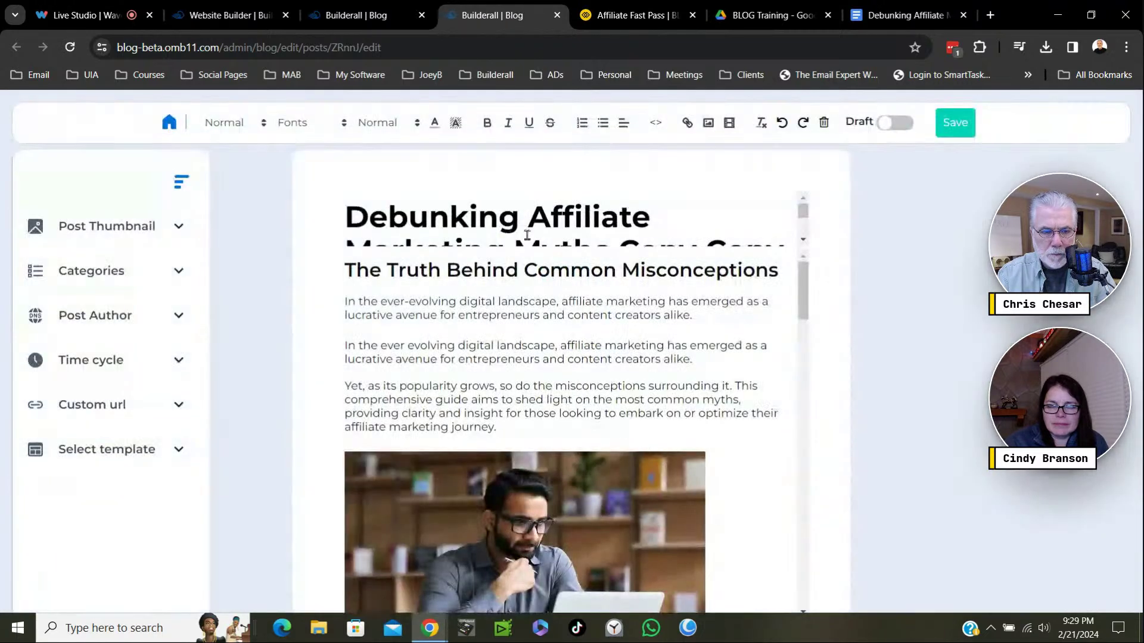
left_click(365, 15)
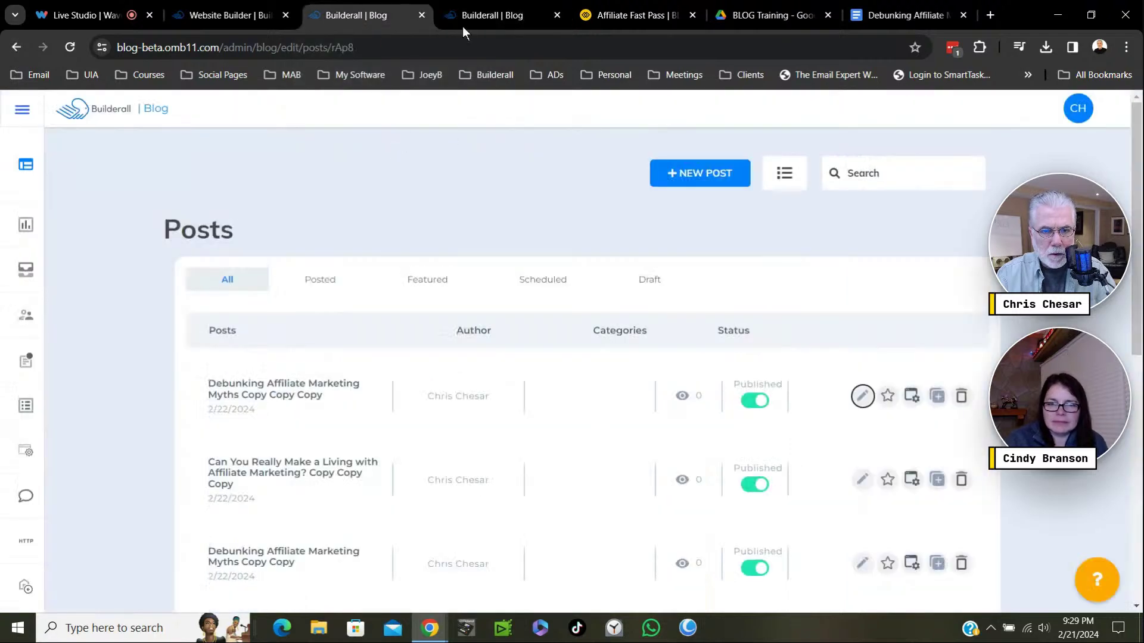
left_click(633, 14)
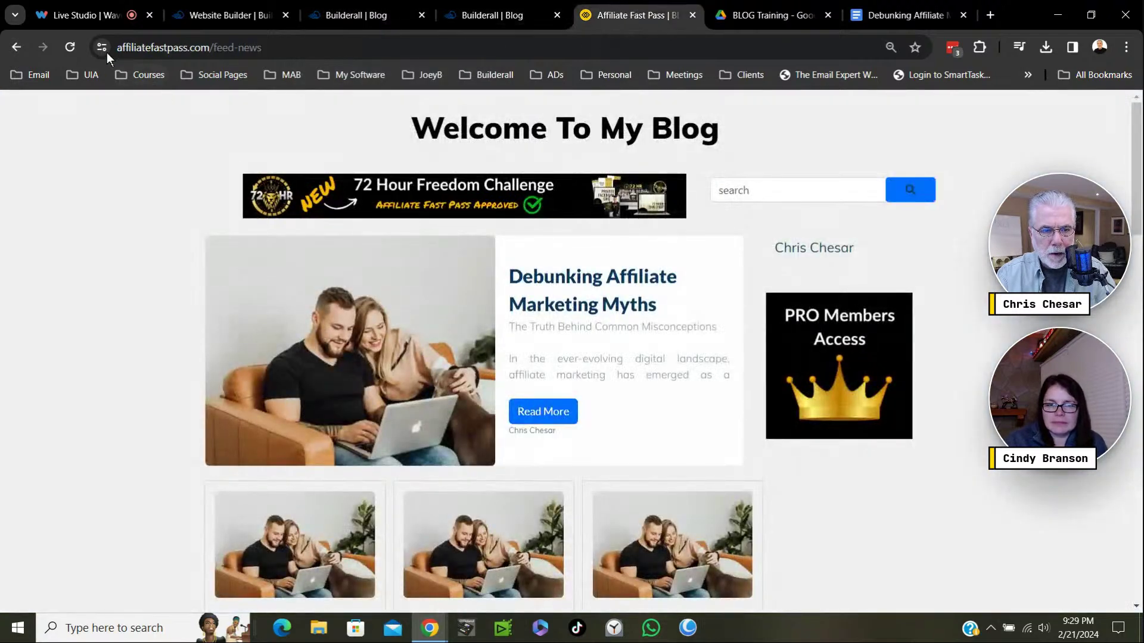
left_click(70, 47)
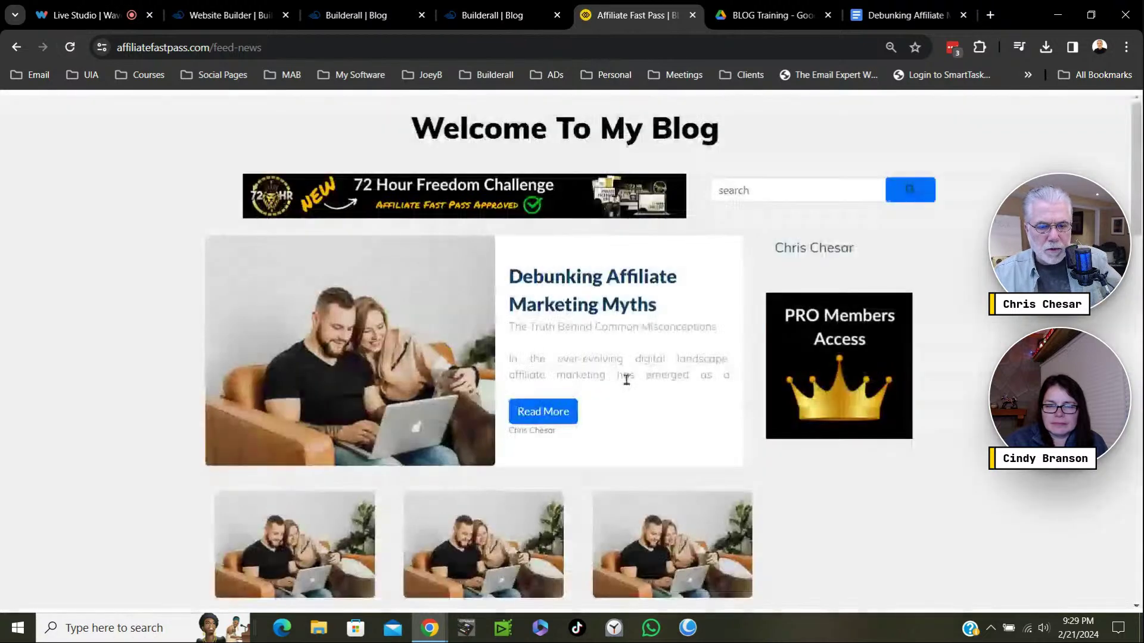
scroll(677, 403, "down", 6)
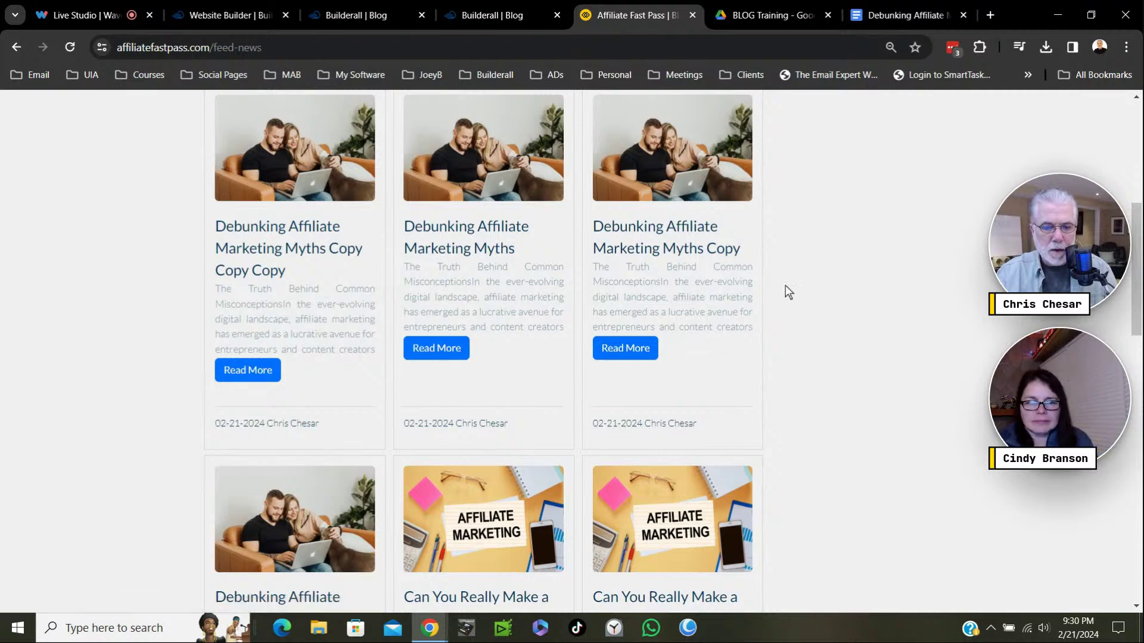
scroll(751, 402, "down", 3)
scroll(752, 401, "down", 10)
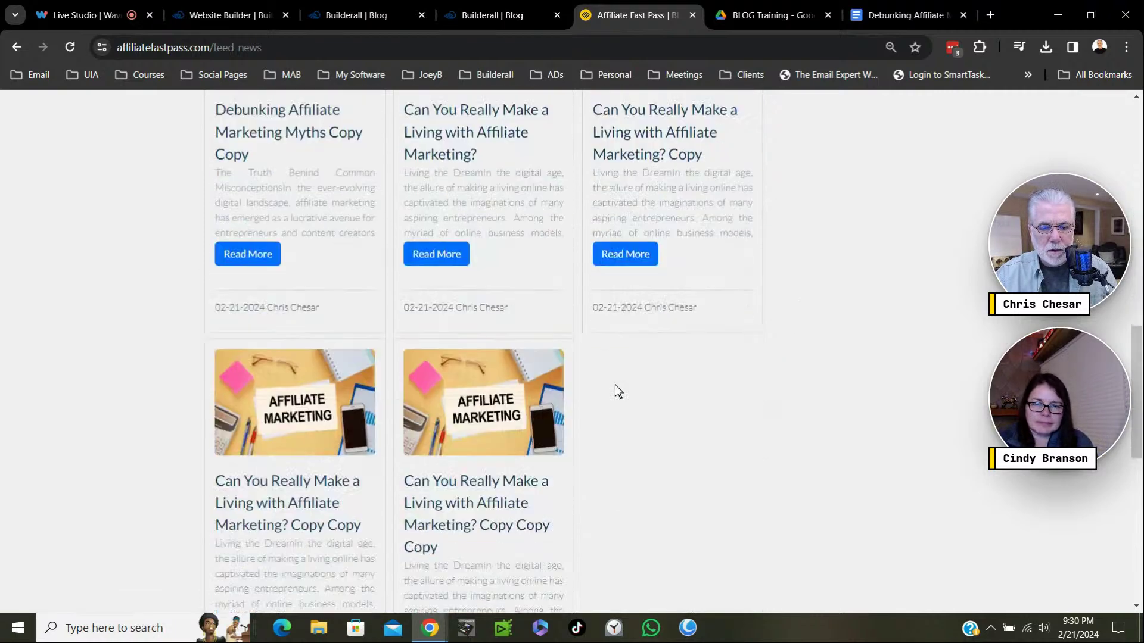
scroll(627, 391, "up", 6)
scroll(631, 384, "up", 10)
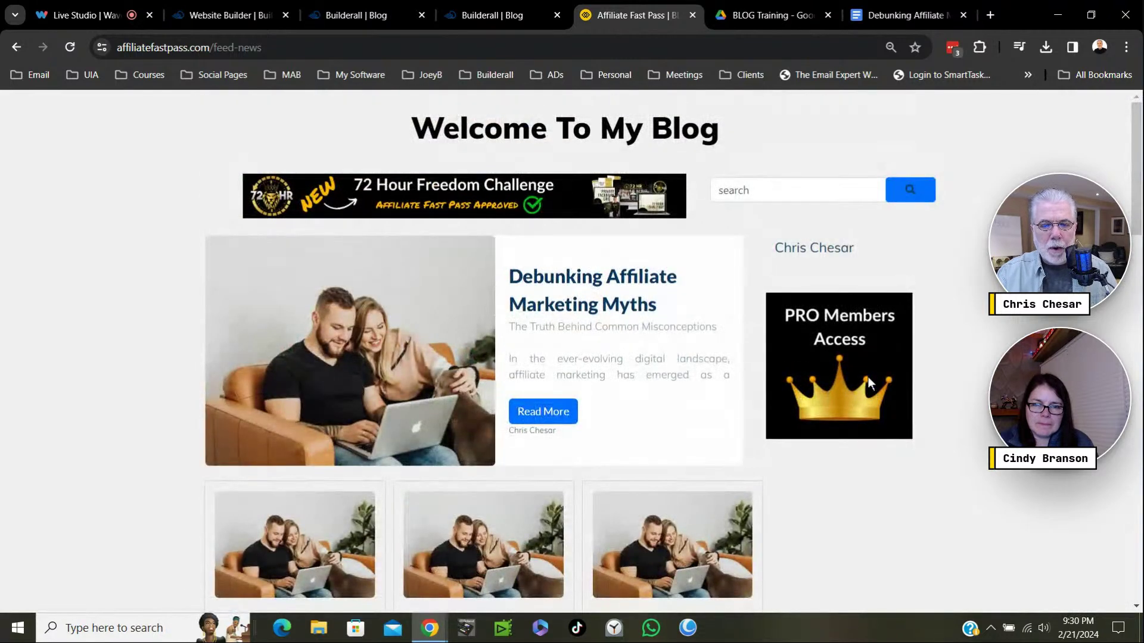
Load healthyhabitsdigest.com in a new tab, adding the missing 'y' to the mistyped address.
left_click(991, 14)
type("he")
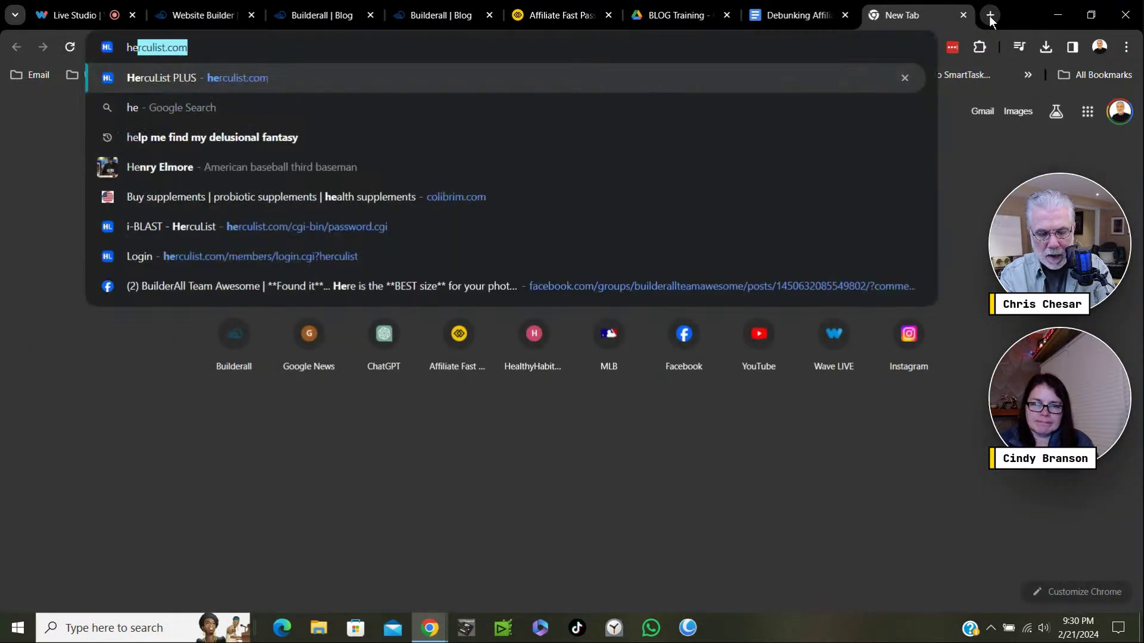
type("alth")
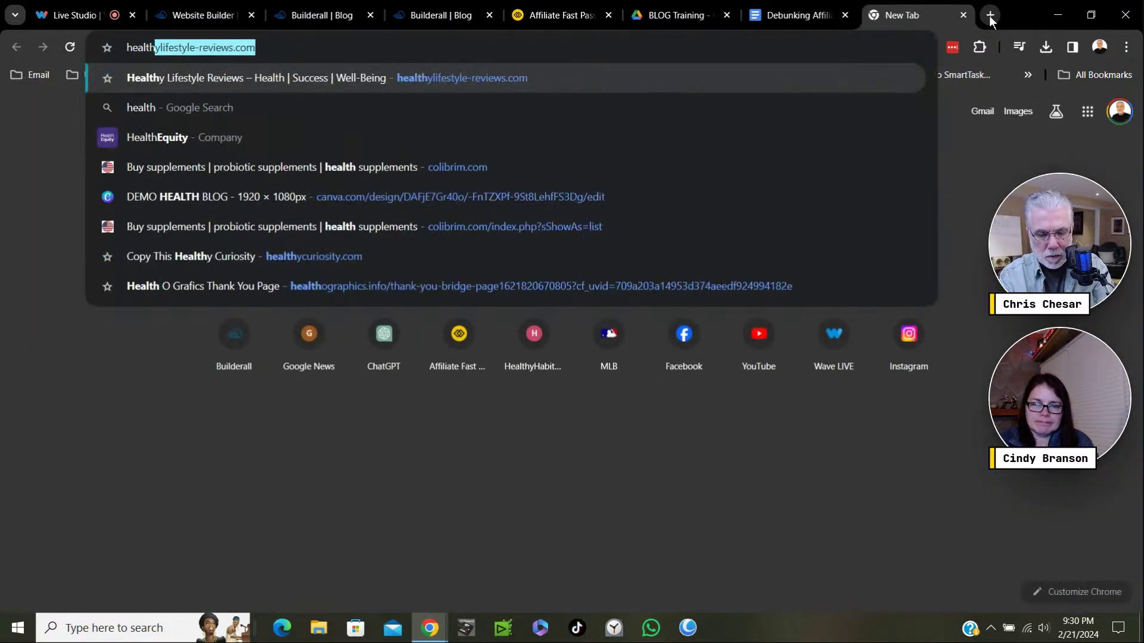
type("habits")
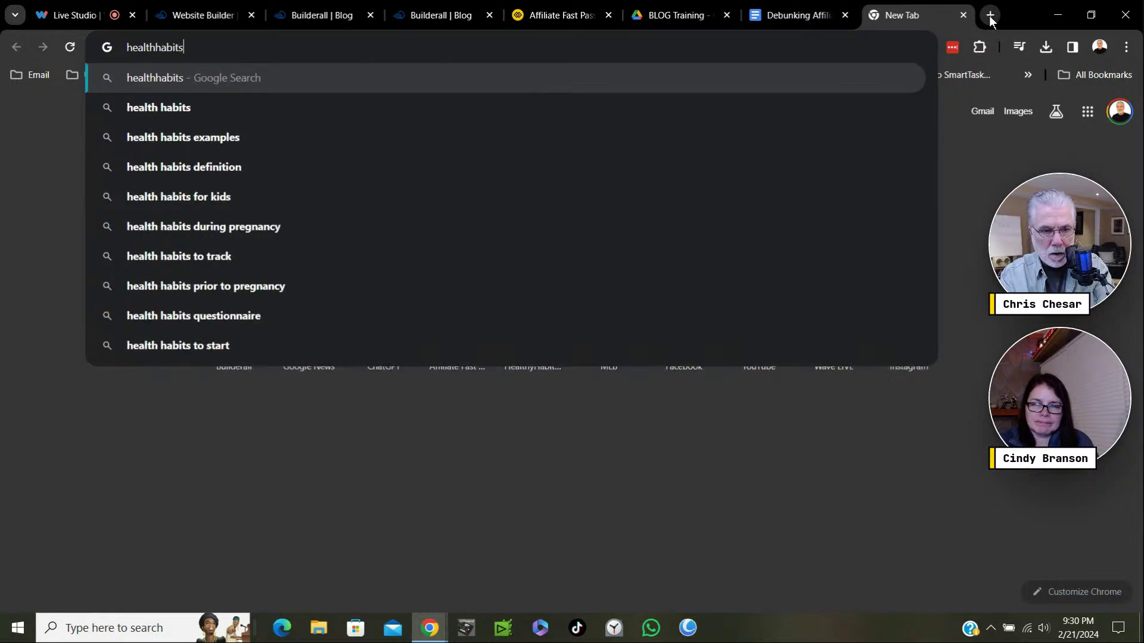
type("dige")
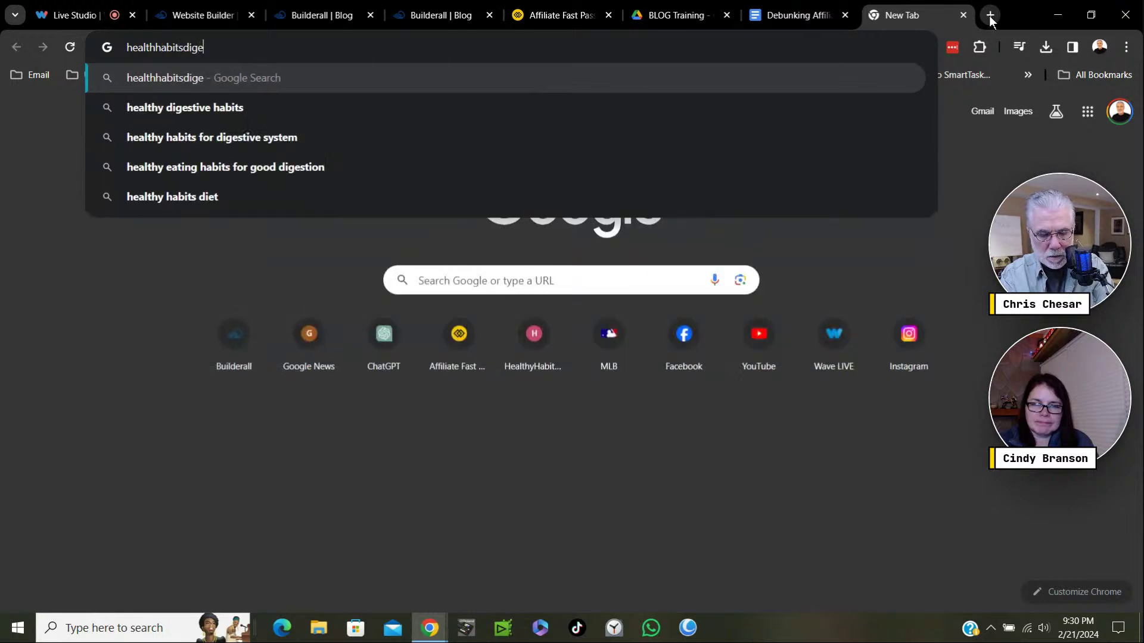
type("st")
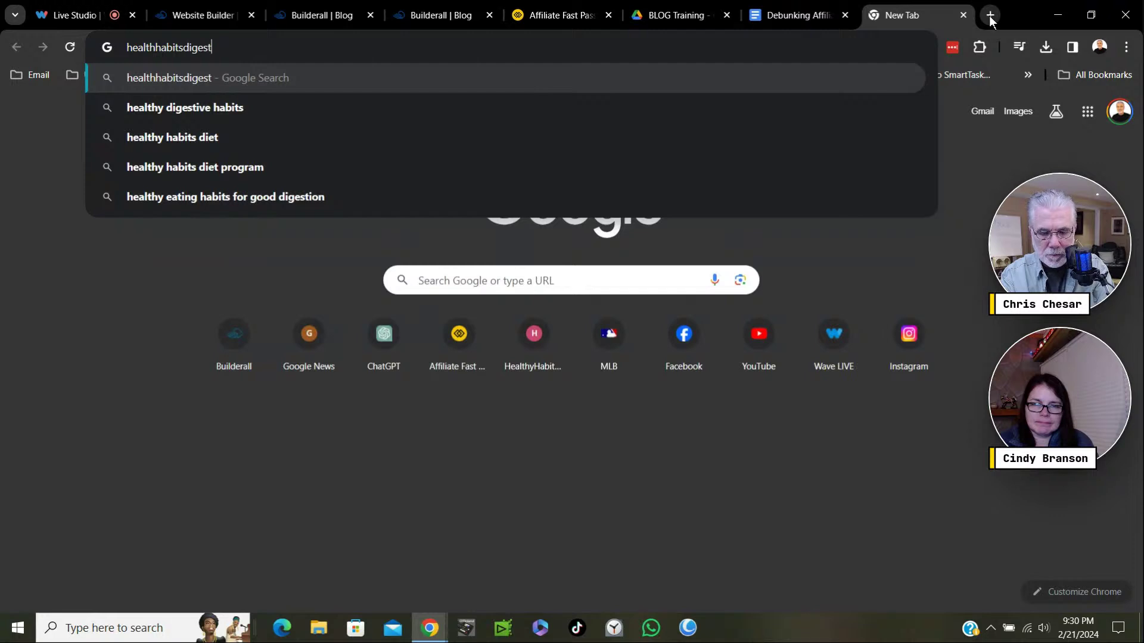
type(".com")
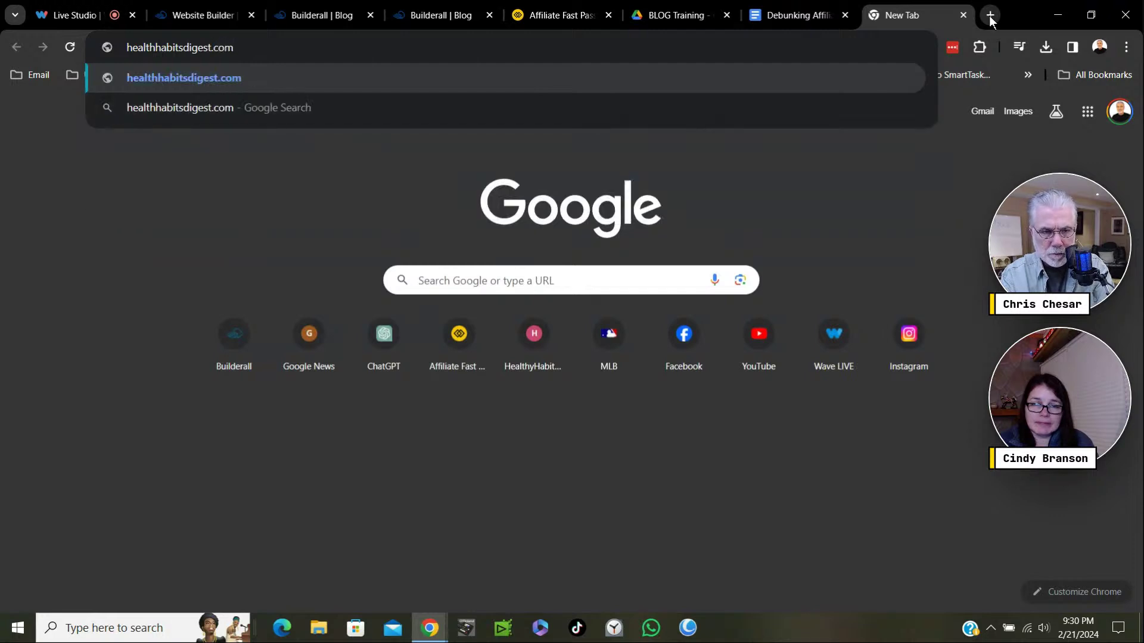
key("Return")
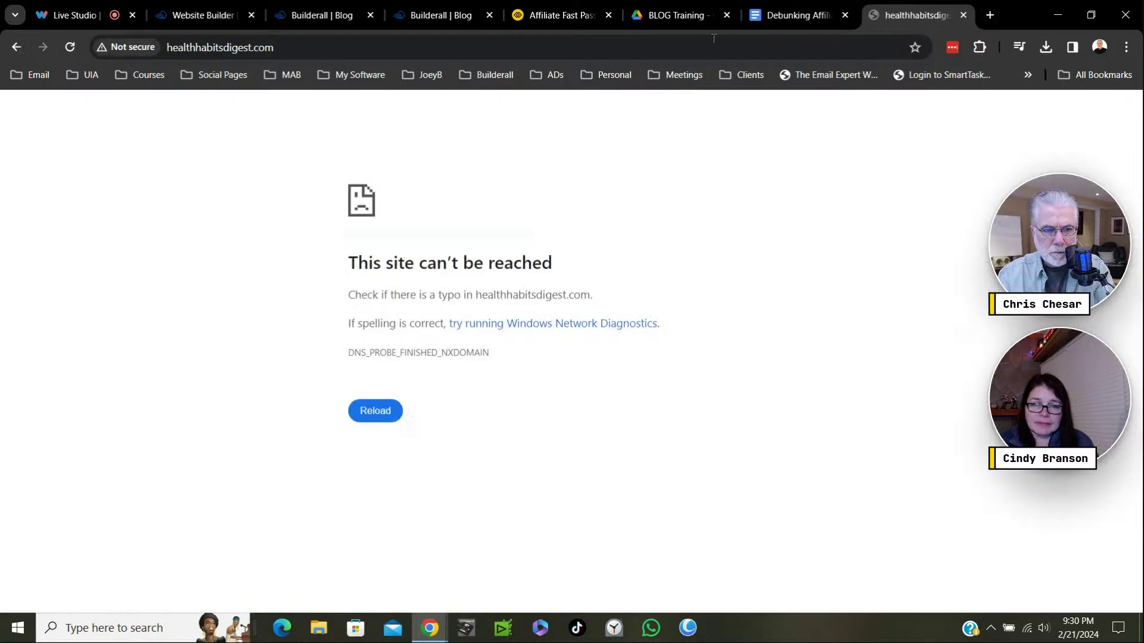
left_click(156, 48)
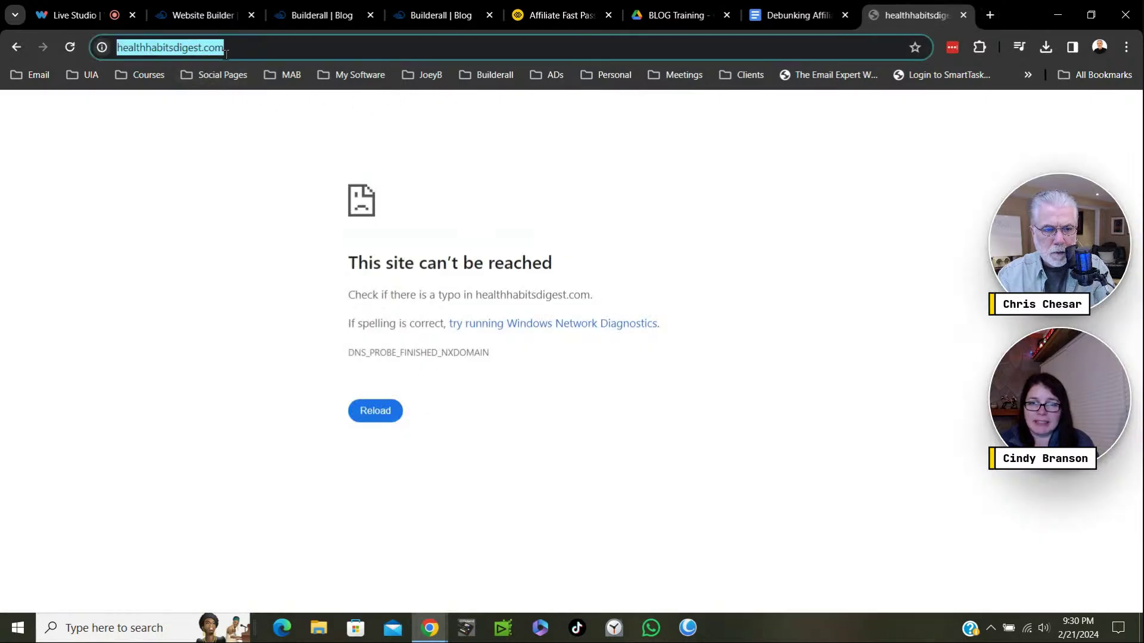
left_click(157, 50)
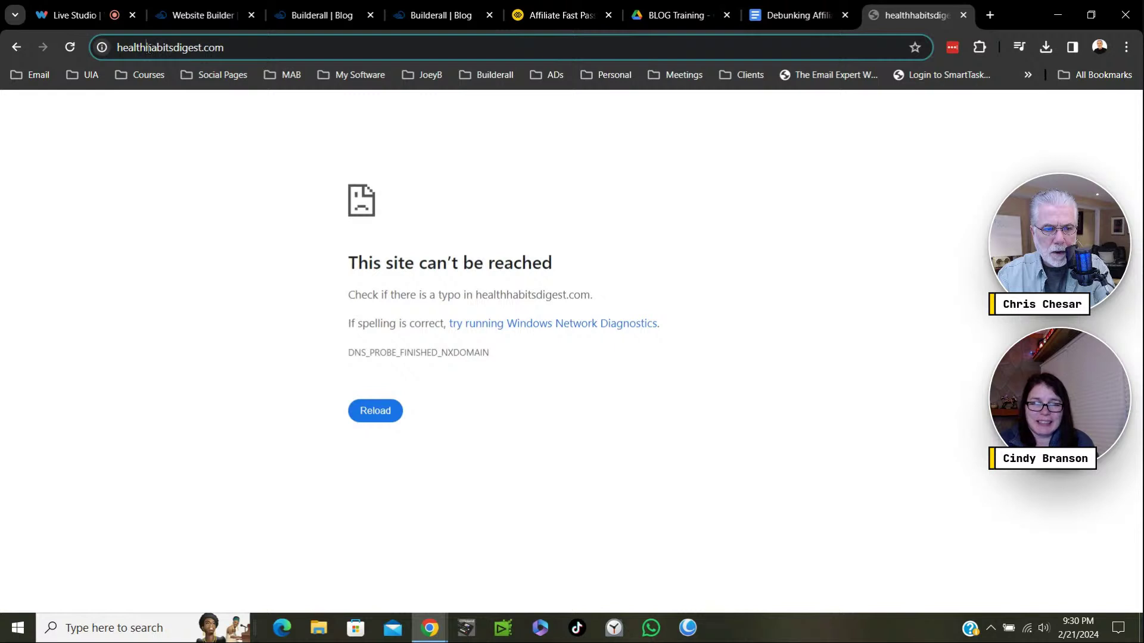
type("y")
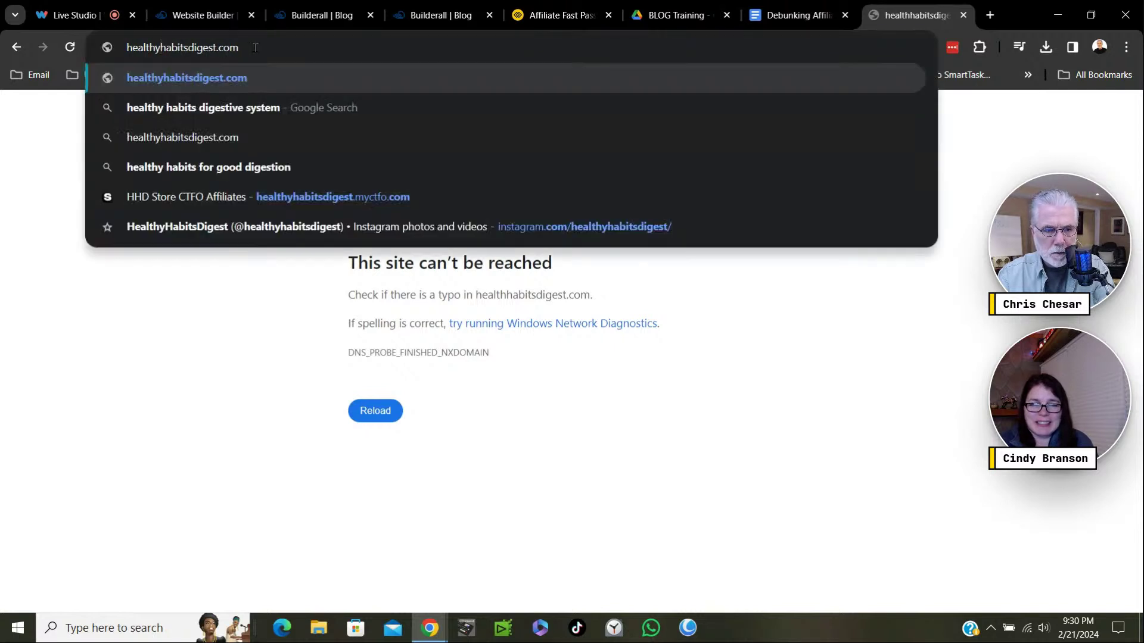
key("Return")
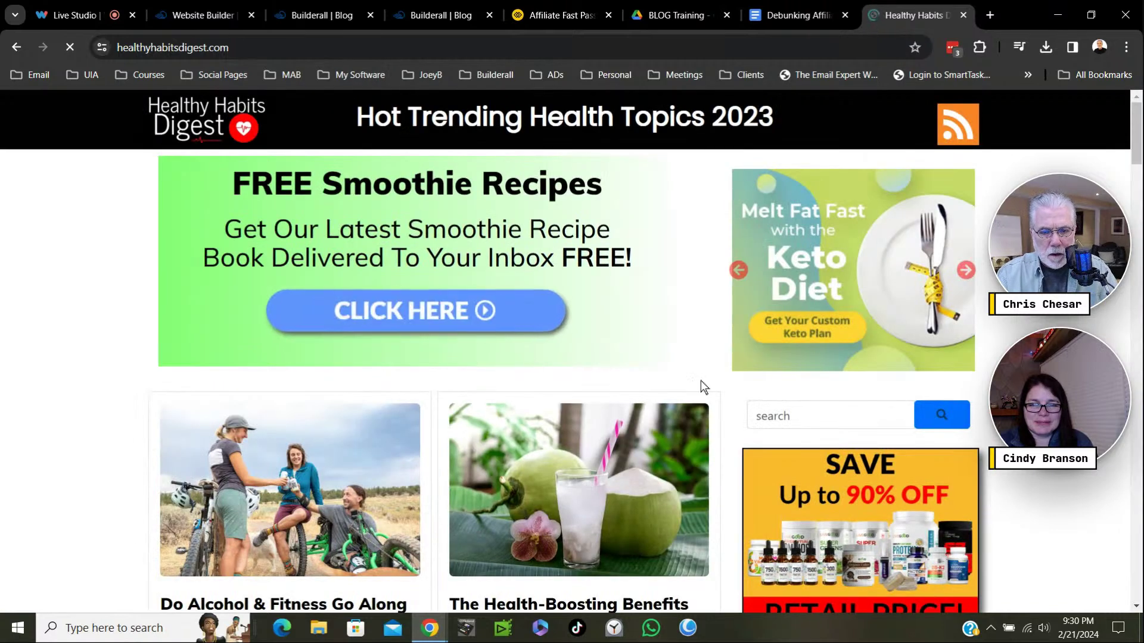
Open the free smoothie recipes offer page, then return to the Healthy Habits Digest home tab.
left_click_drag(1138, 141, 1139, 166)
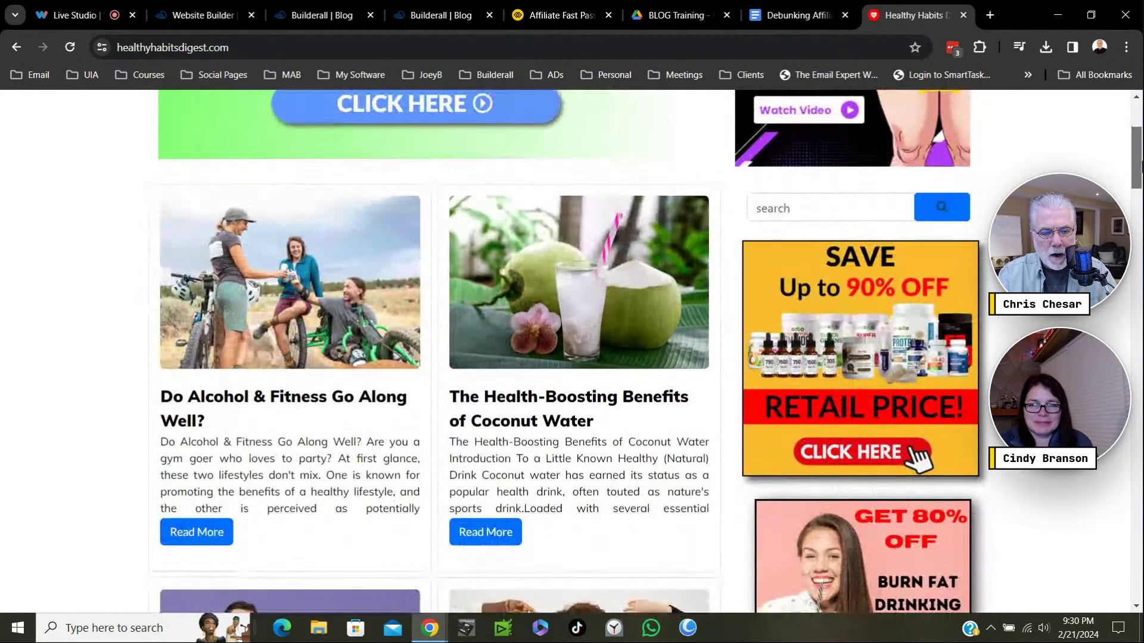
scroll(914, 179, "up", 4)
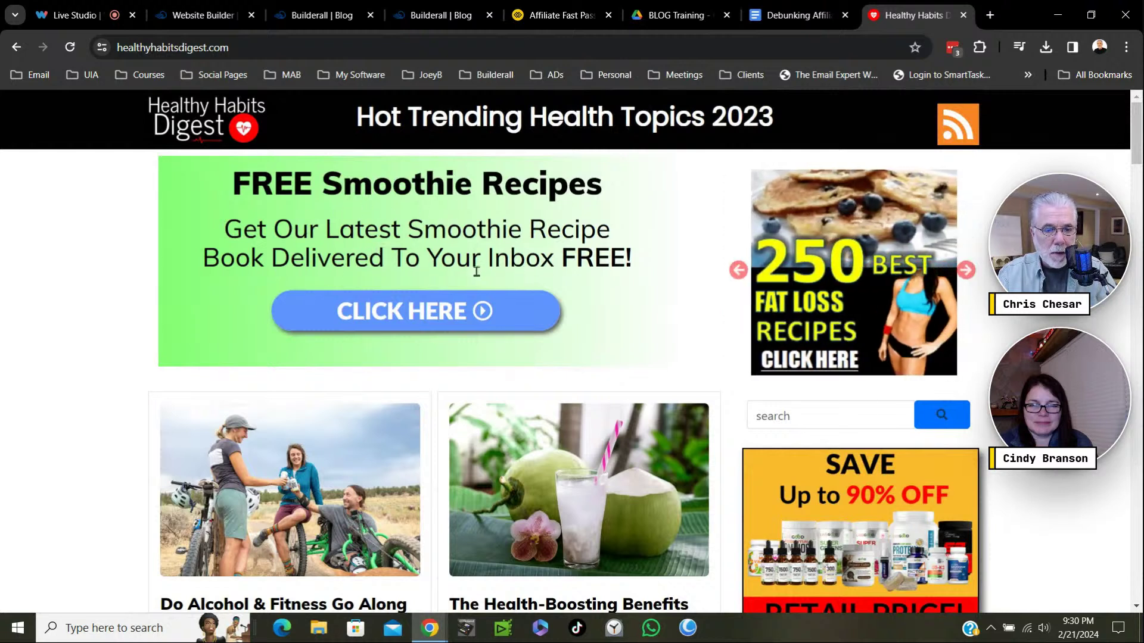
left_click(426, 312)
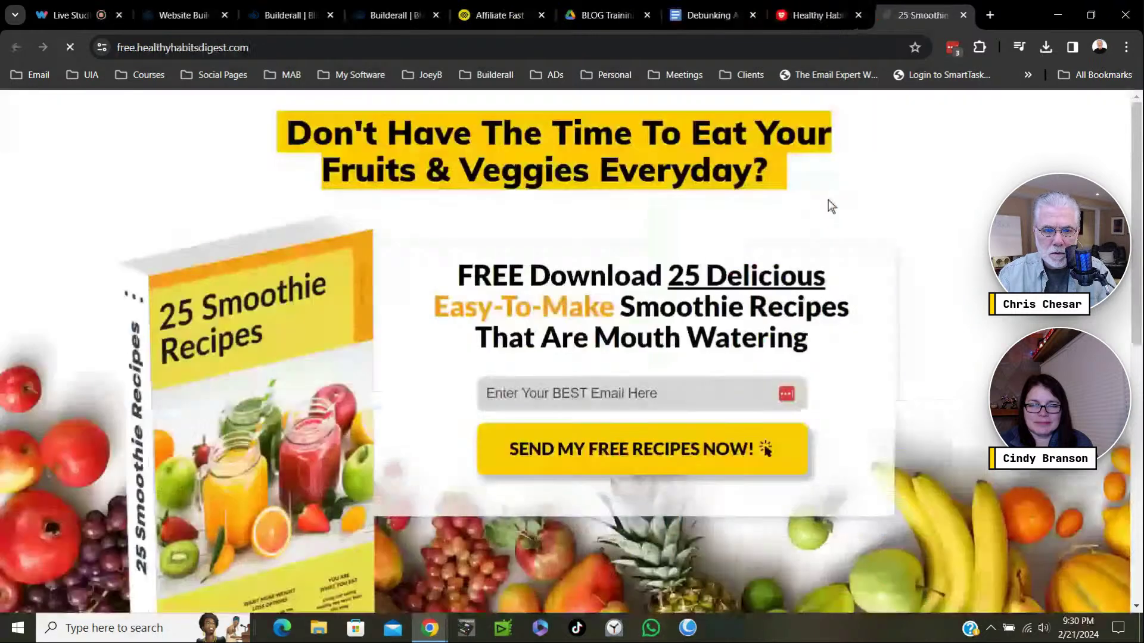
left_click(601, 390)
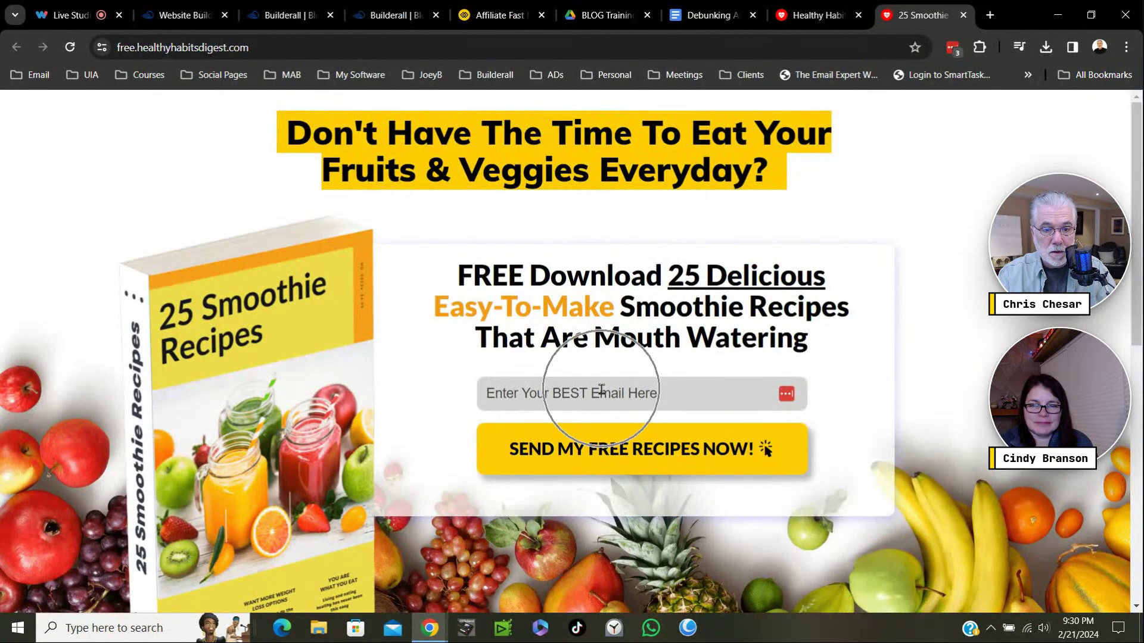
left_click(822, 15)
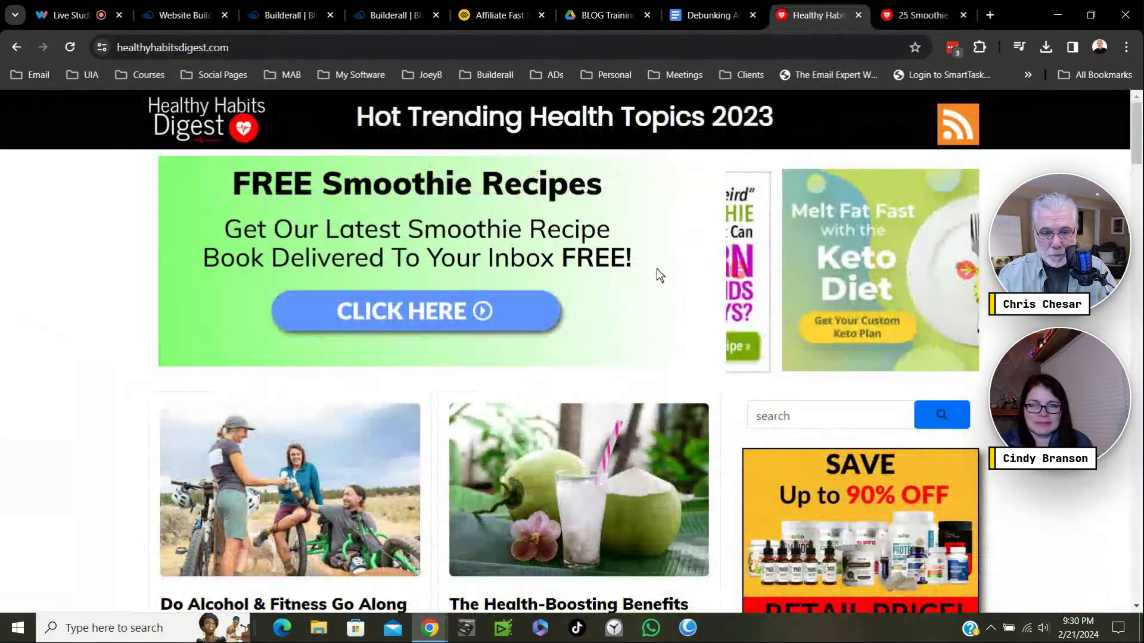
Advance the sidebar ad carousel through seven slides.
left_click(956, 138)
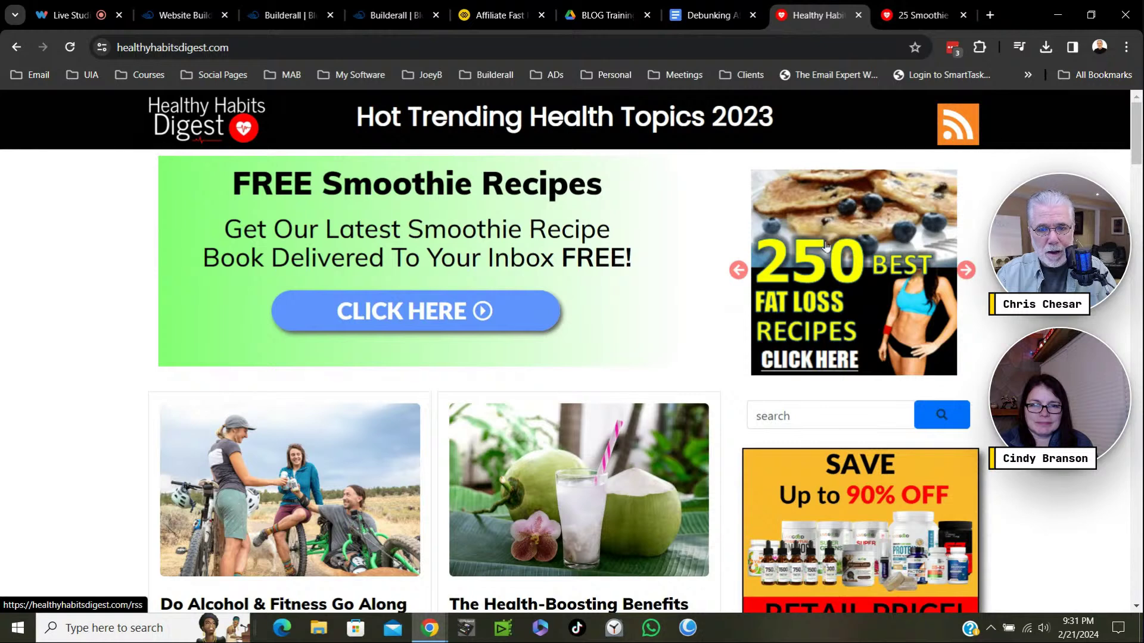
scroll(810, 335, "down", 3)
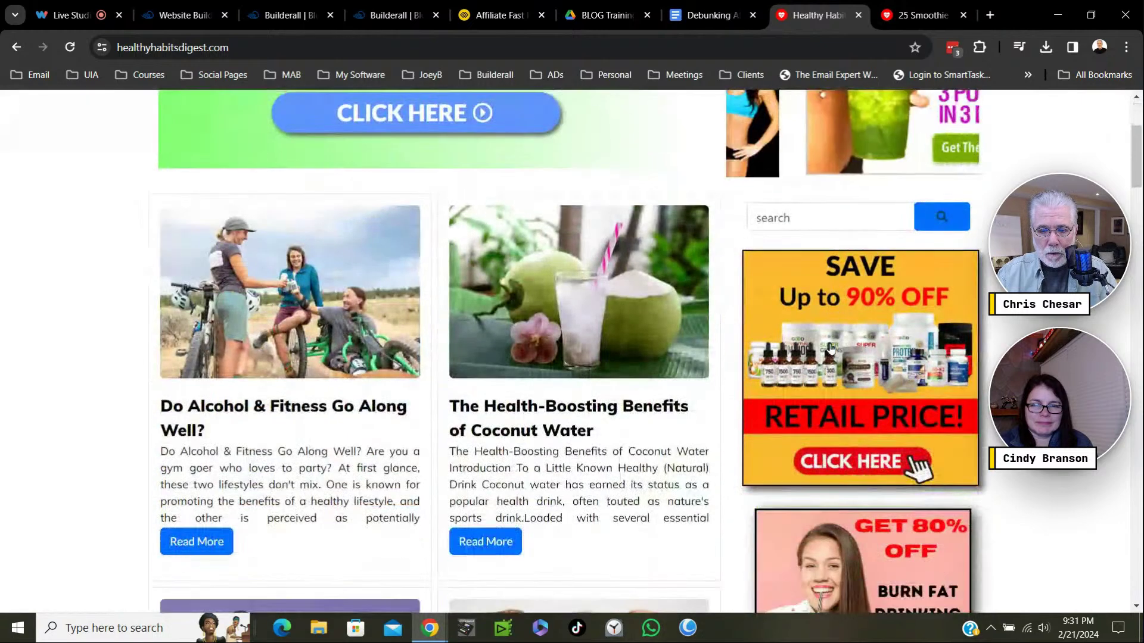
scroll(921, 263, "up", 3)
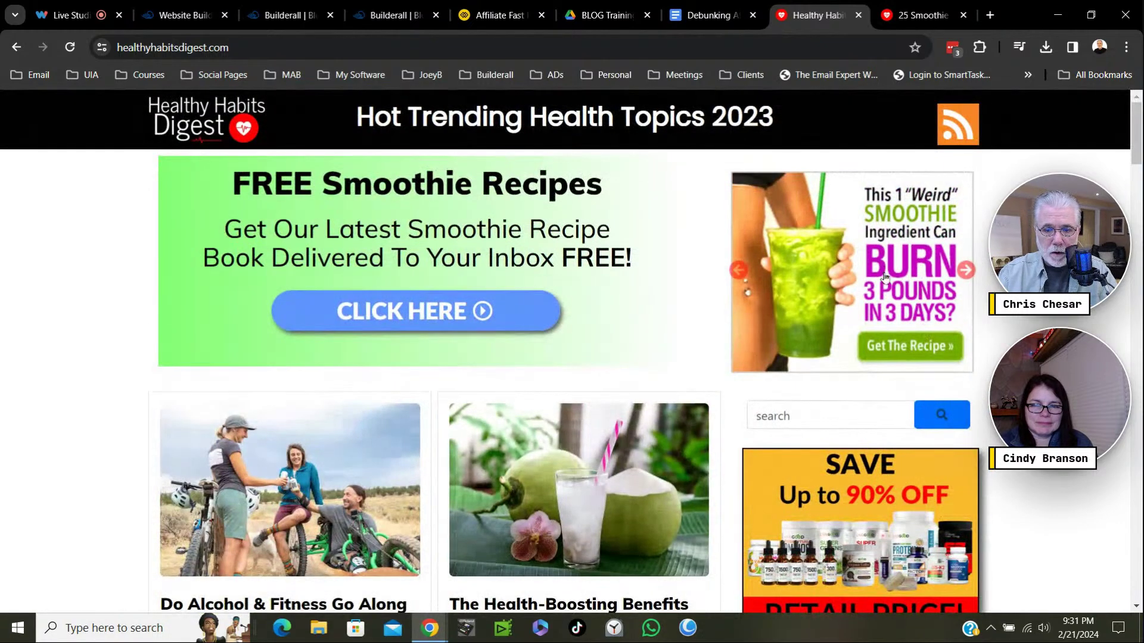
left_click(966, 271)
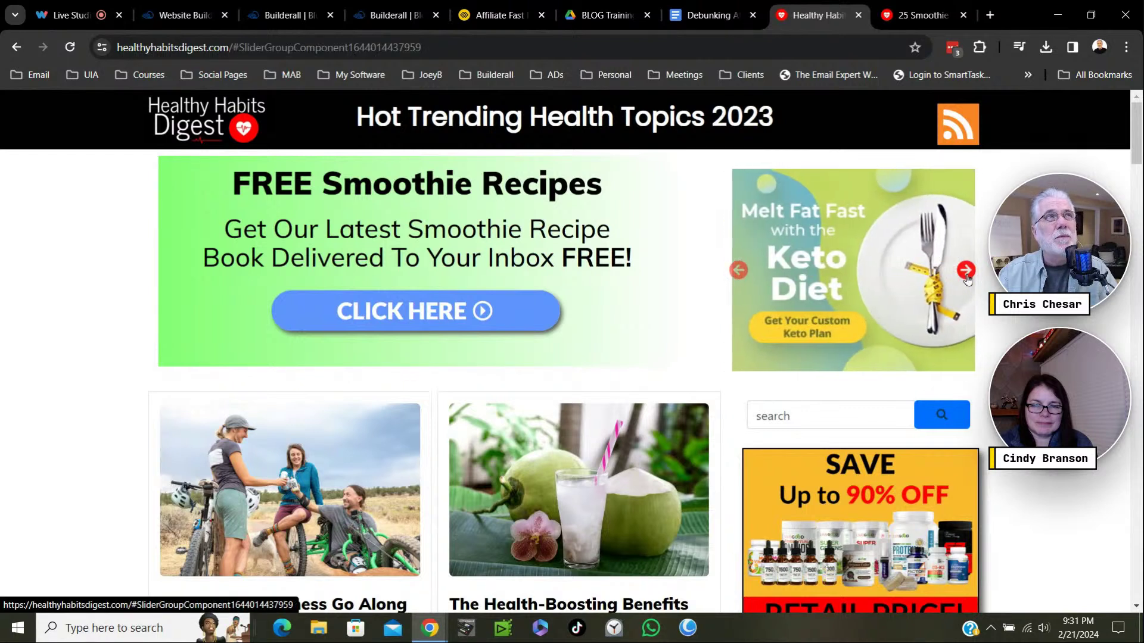
left_click(966, 271)
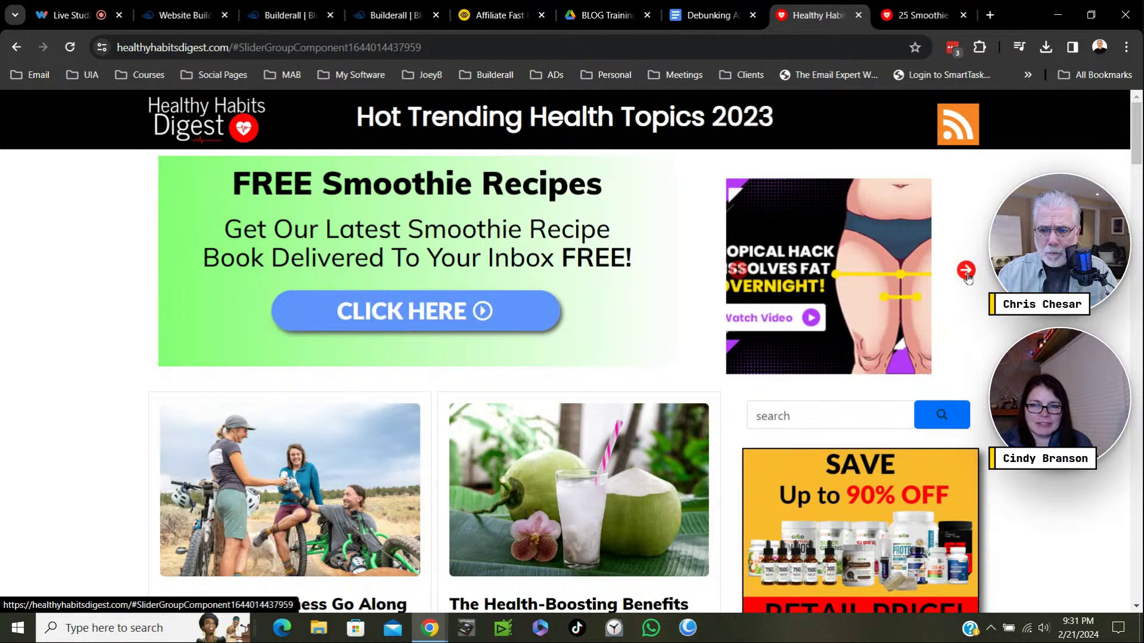
left_click(966, 271)
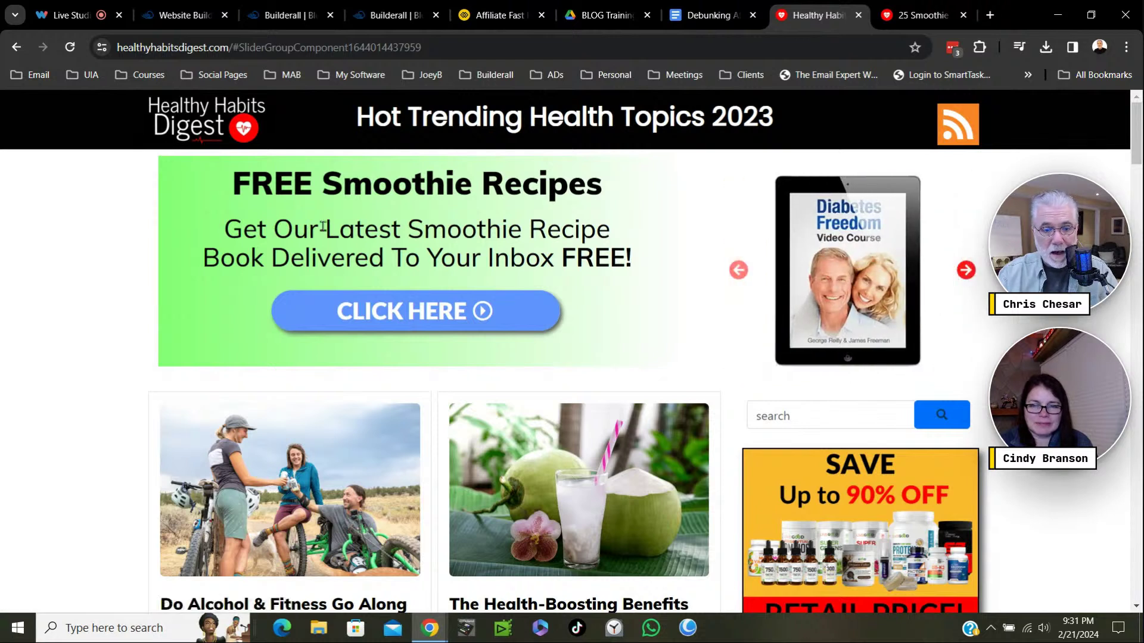
left_click(965, 270)
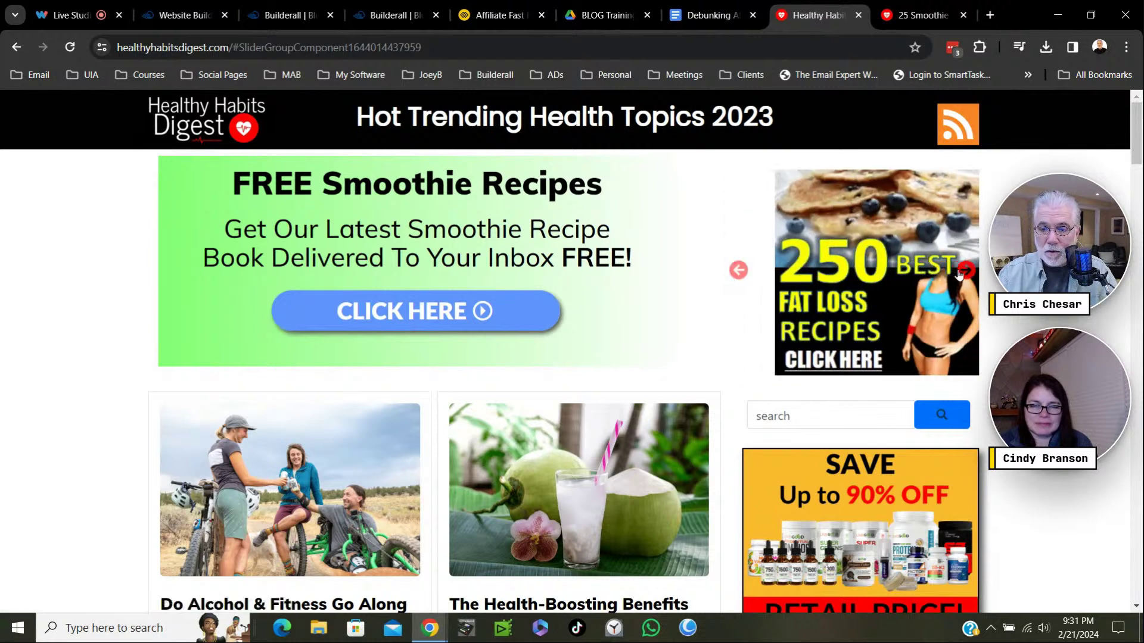
left_click(966, 272)
left_click(966, 271)
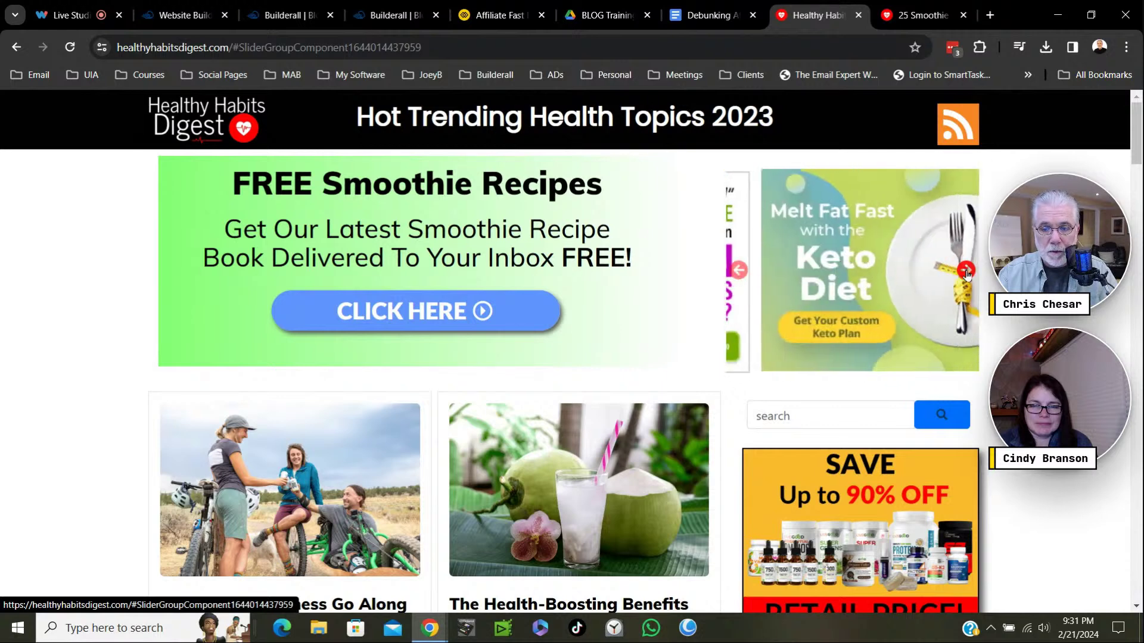
left_click(965, 271)
Type 'keto diet' into the blog's sidebar search box.
scroll(834, 226, "down", 3)
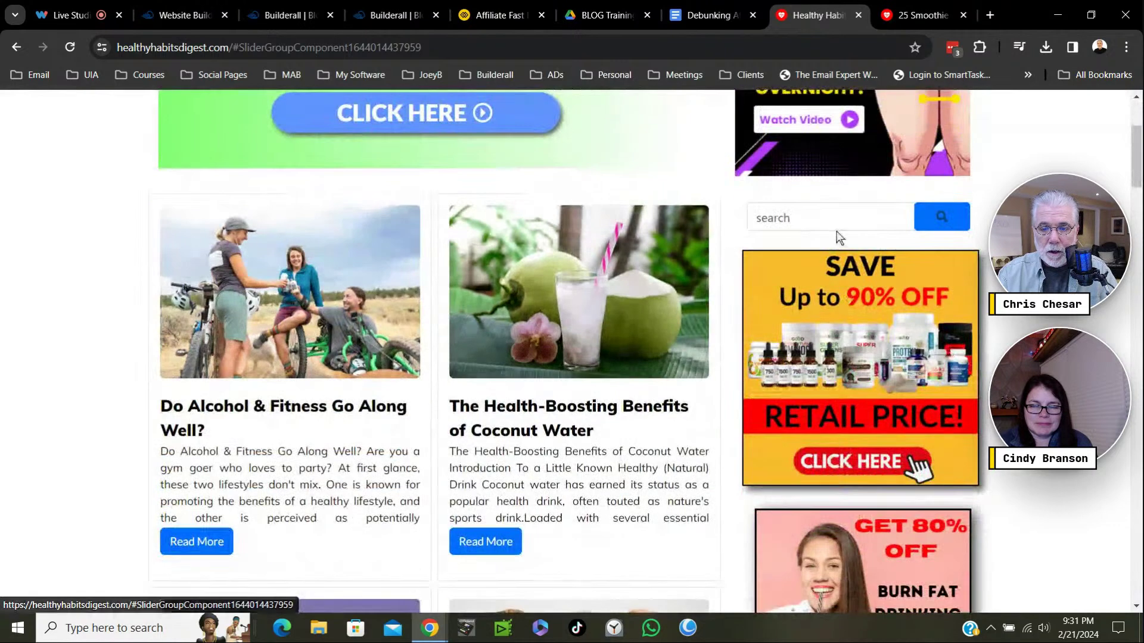
left_click(812, 217)
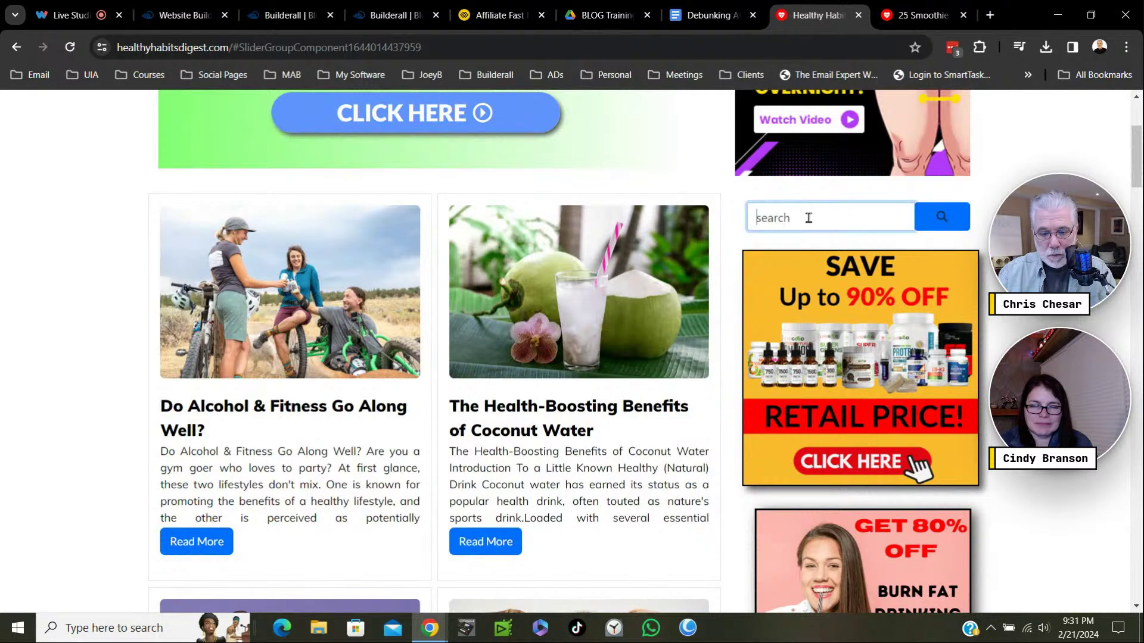
type("keto")
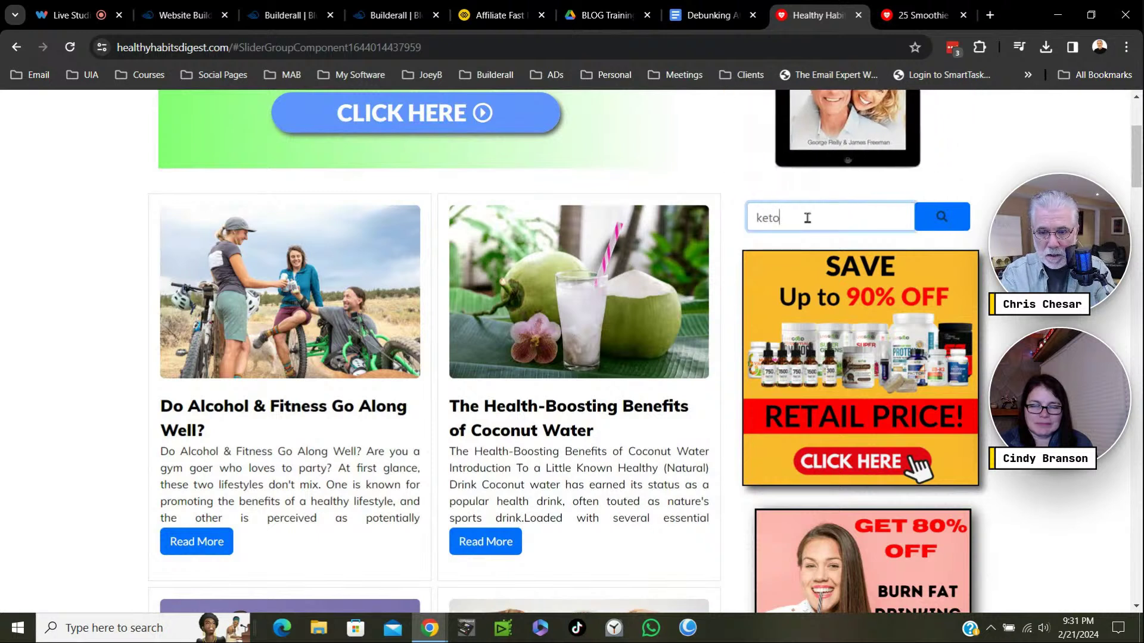
type(" diet")
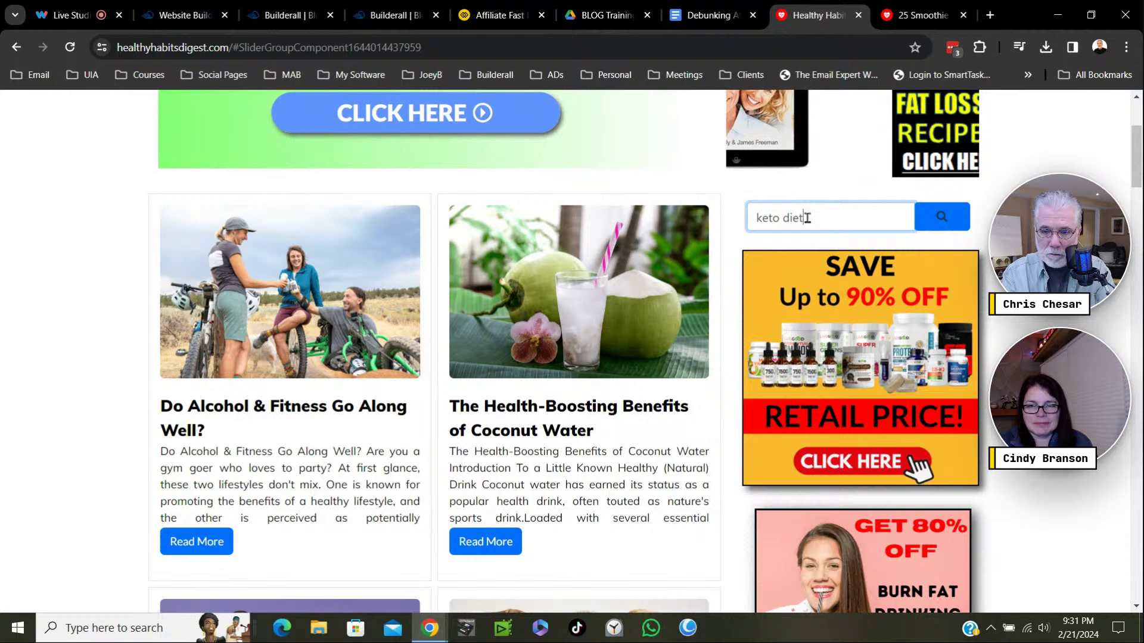
Search the blog for 'keto diet', then 'weightloss', then 'lose weight', which returns matching posts.
key("Return")
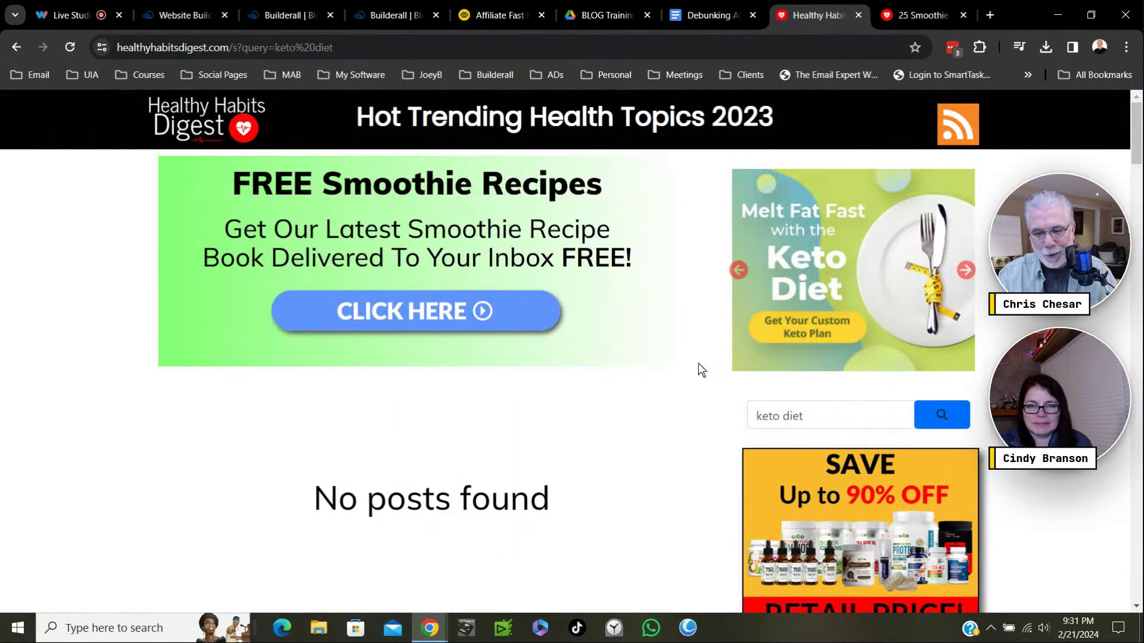
left_click_drag(837, 416, 752, 419)
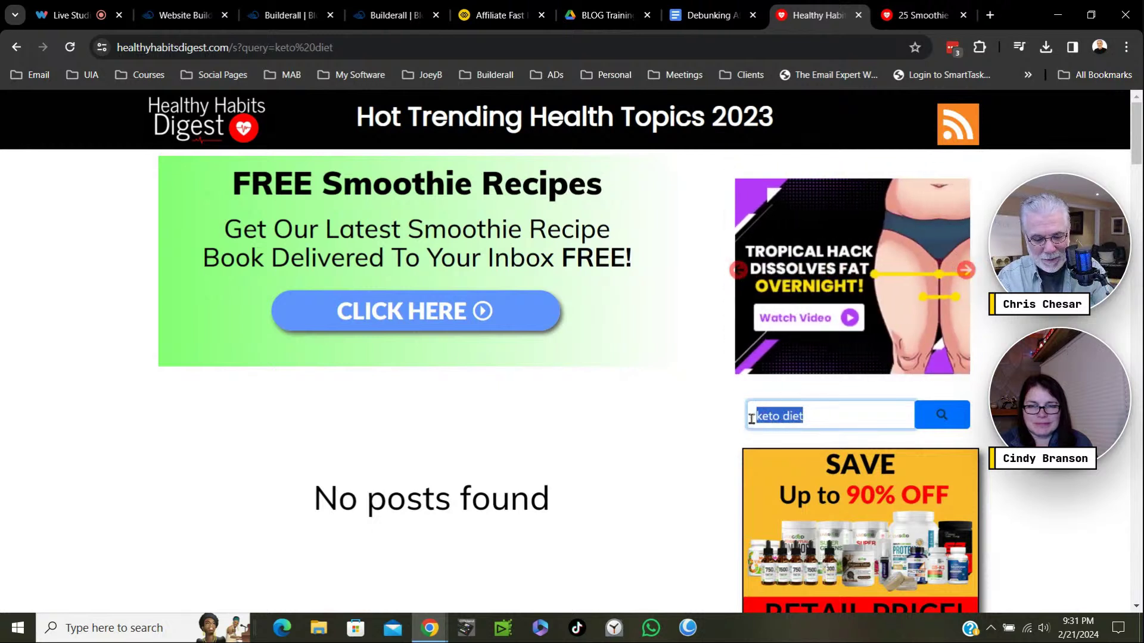
type("lo")
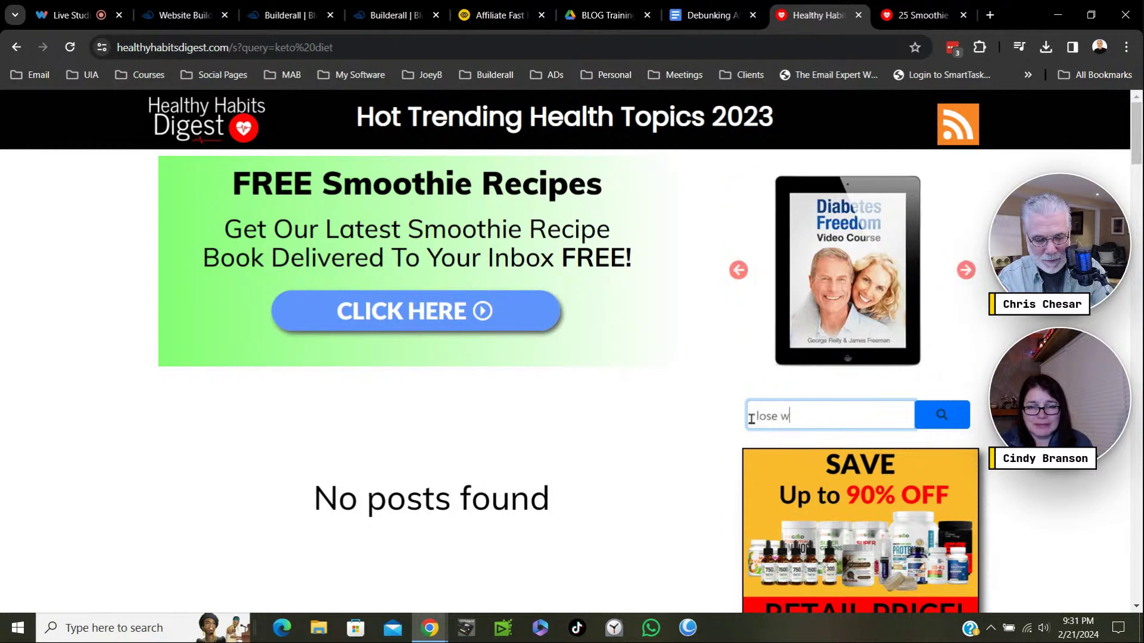
type("se w")
key("BackSpace")
key("BackSpace")
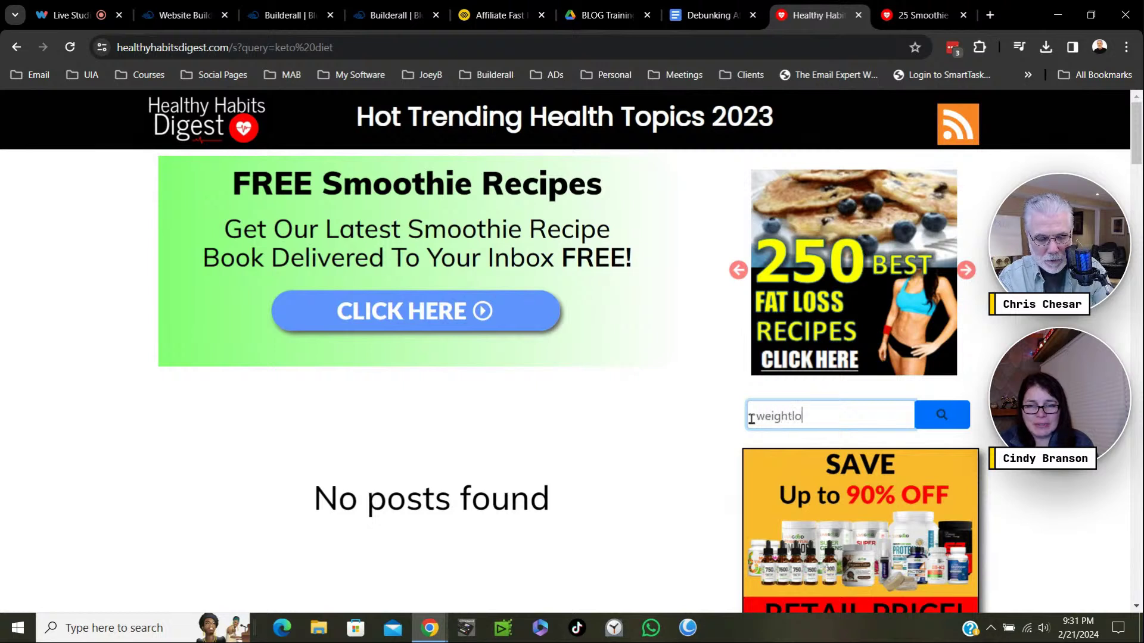
type("ss")
key("Return")
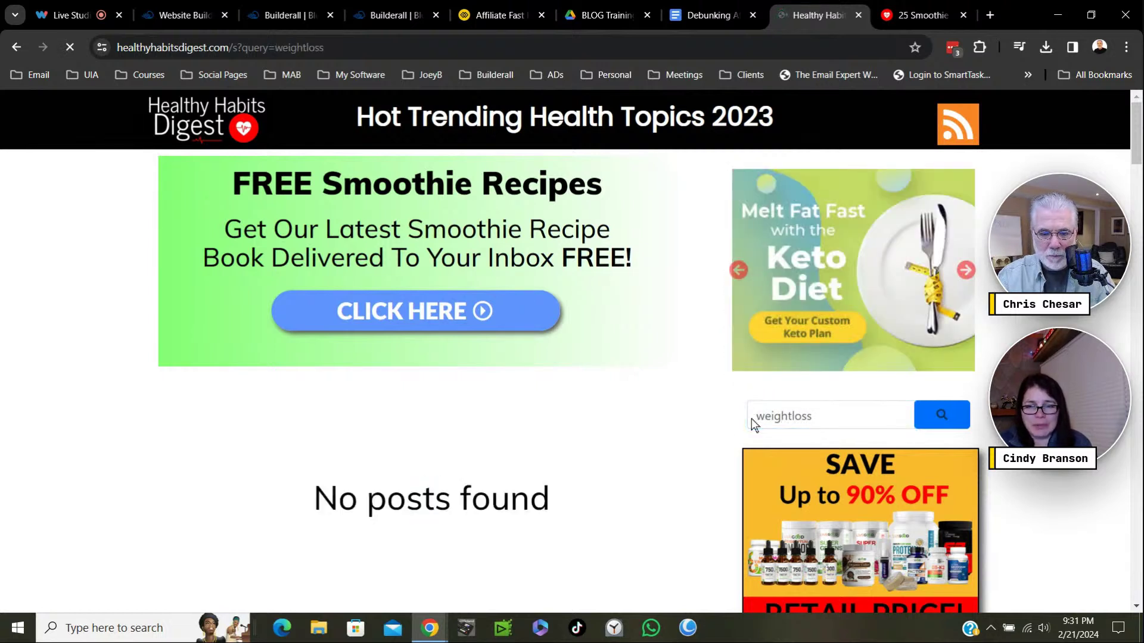
left_click_drag(835, 418, 740, 428)
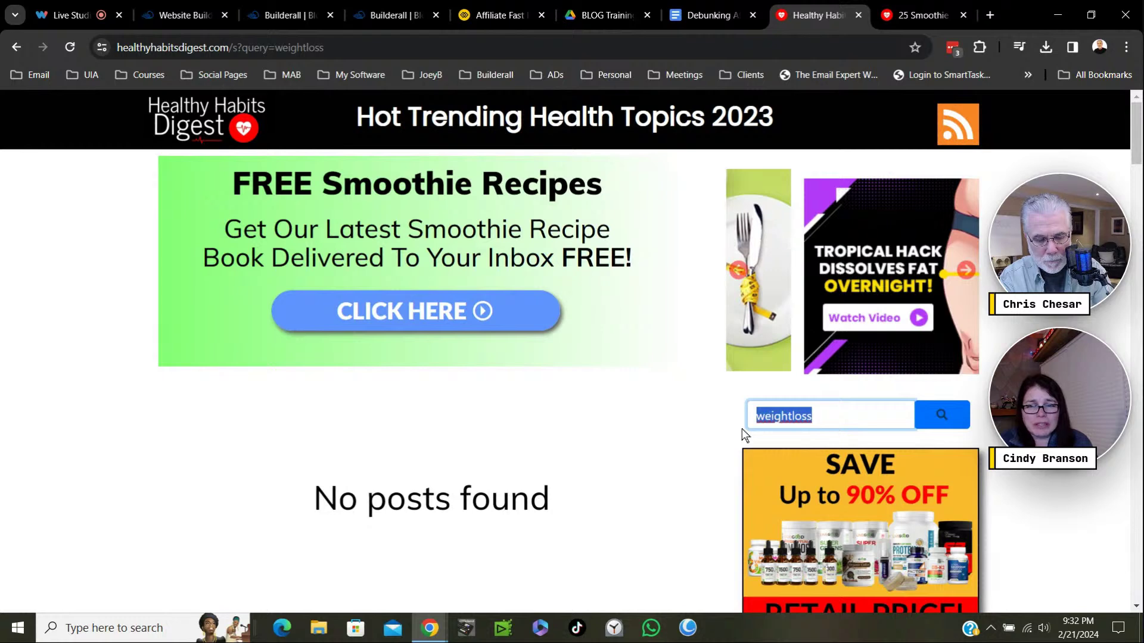
type("lose weight")
key("Return")
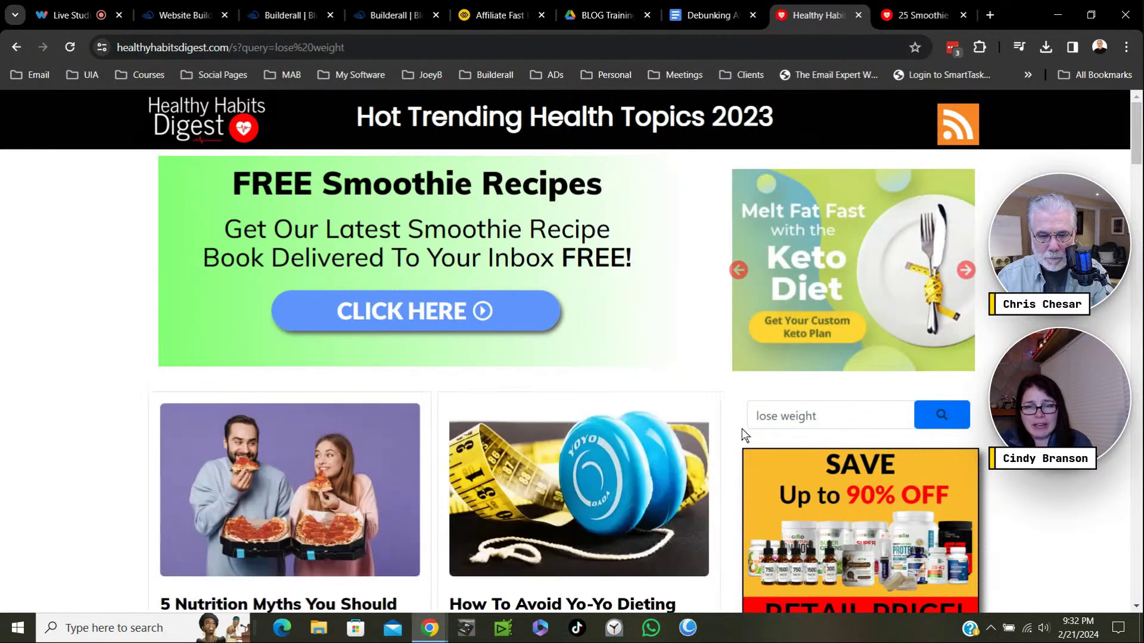
Scroll through the 'lose weight' search results list.
scroll(740, 422, "down", 7)
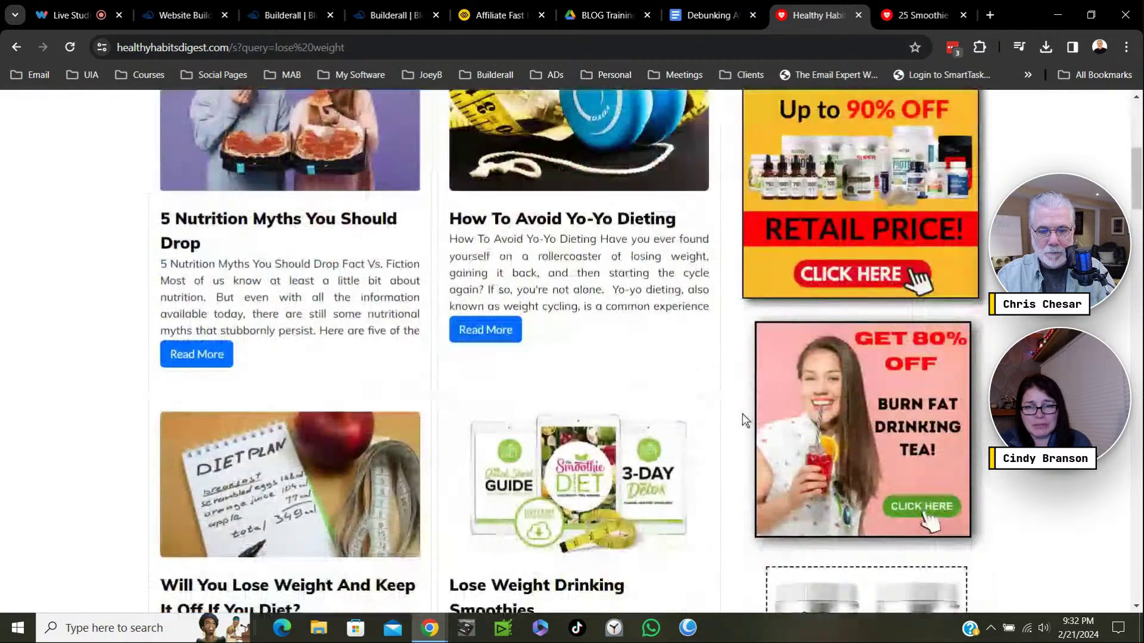
scroll(744, 417, "down", 6)
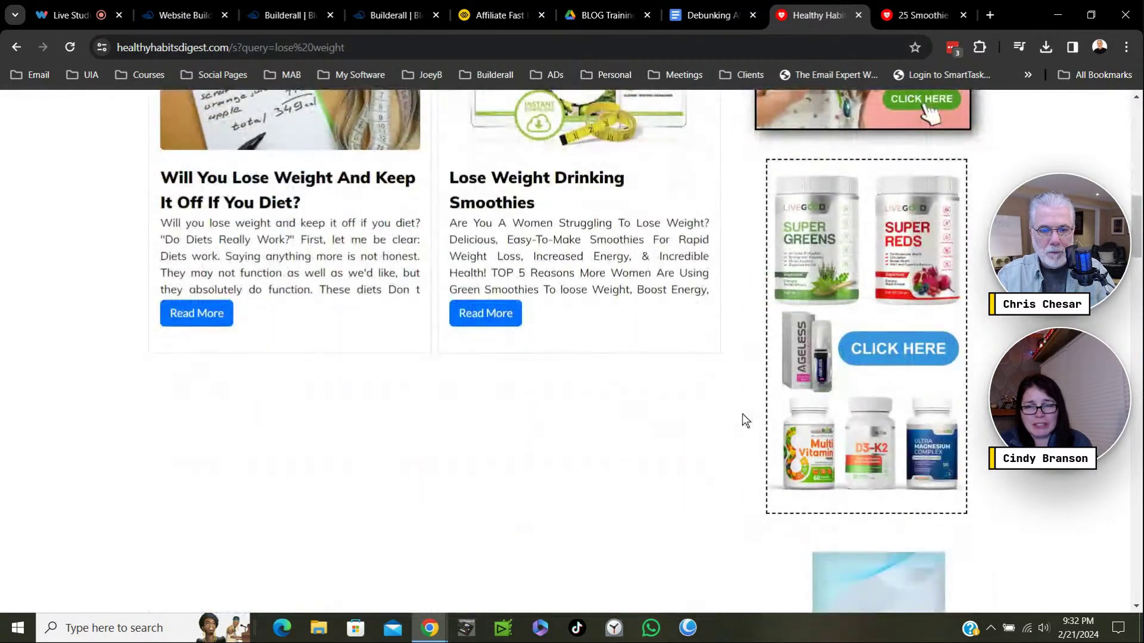
scroll(743, 417, "up", 3)
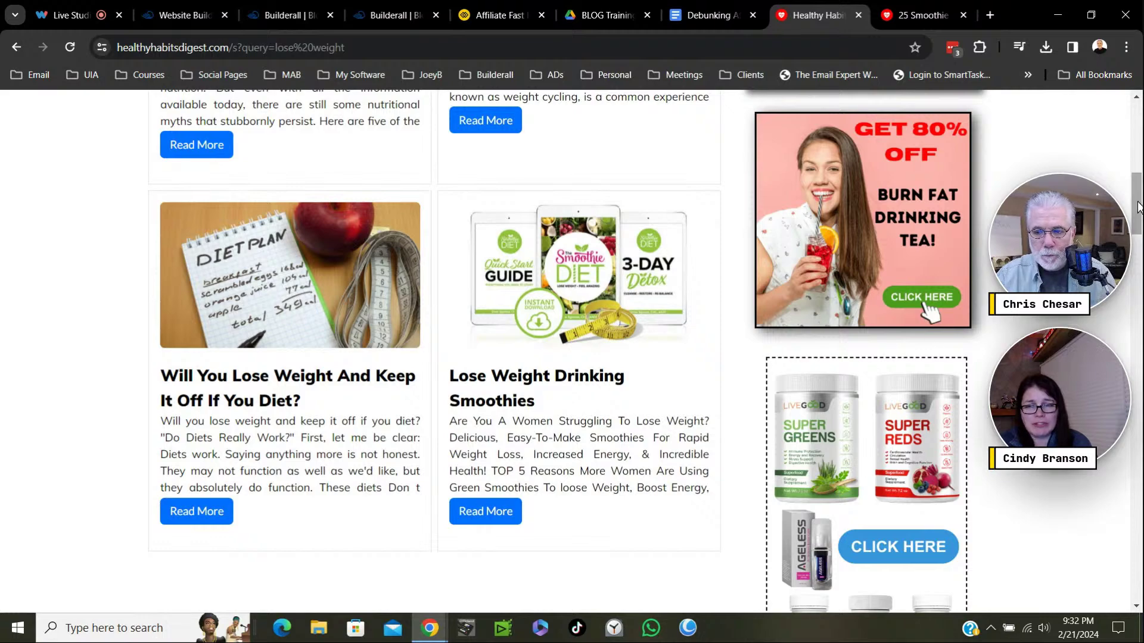
mouse_move(1138, 206)
left_mouse_down()
mouse_move(1140, 555)
mouse_move(1138, 214)
mouse_move(1139, 472)
mouse_move(1140, 387)
left_mouse_up()
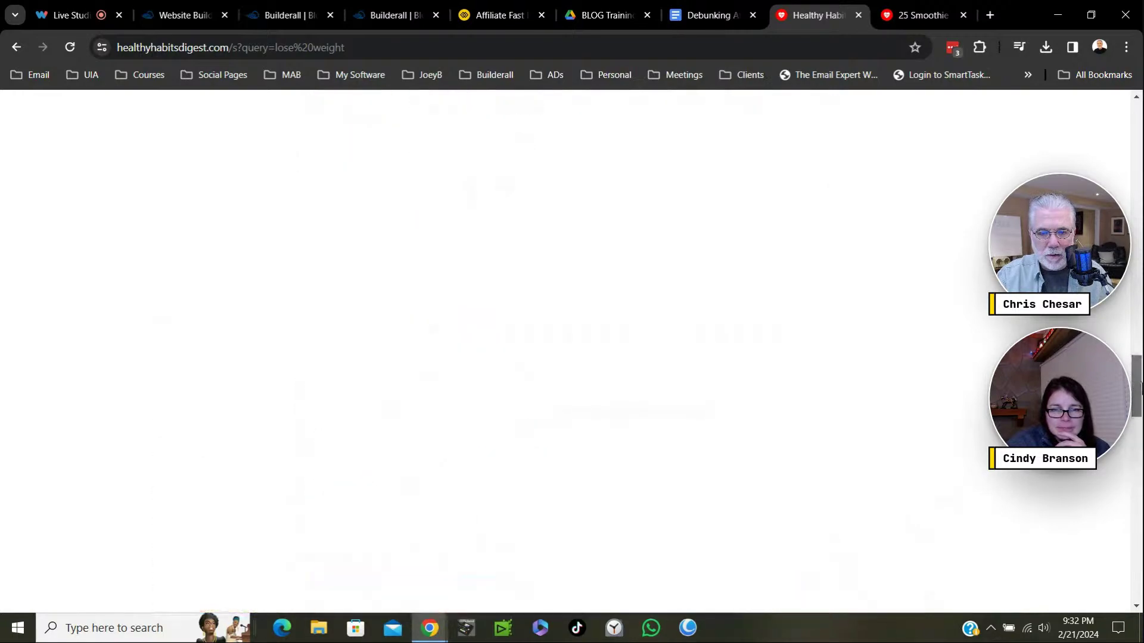
left_click_drag(1140, 339, 1140, 447)
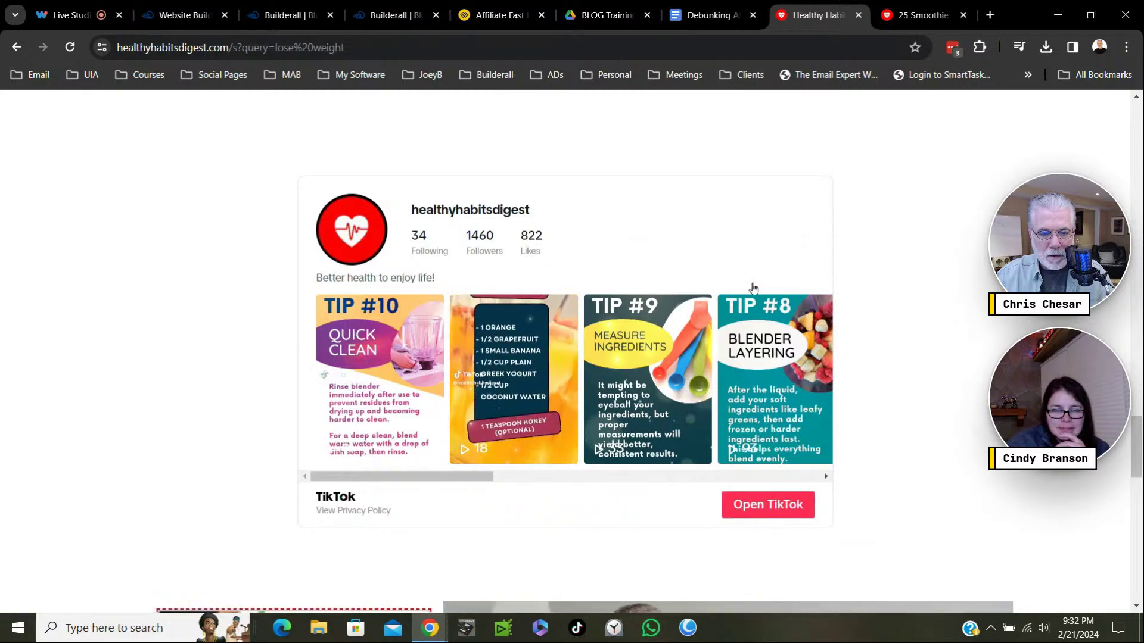
left_click_drag(1135, 444, 1139, 487)
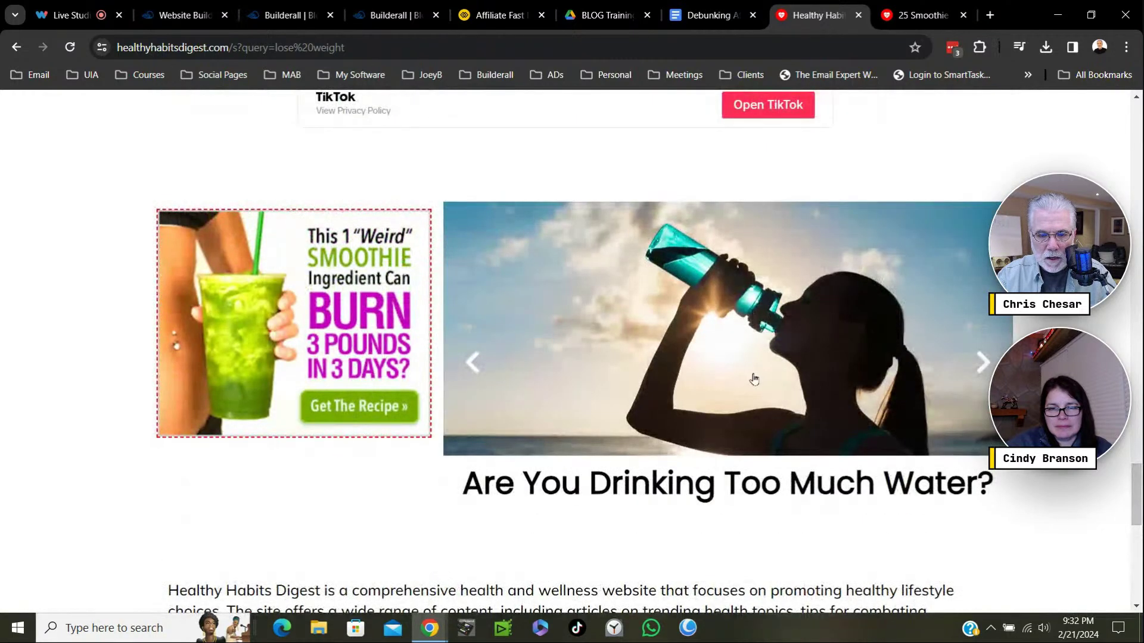
Advance the banner slider three articles, then clear the 'lose weight' search term.
left_click(982, 362)
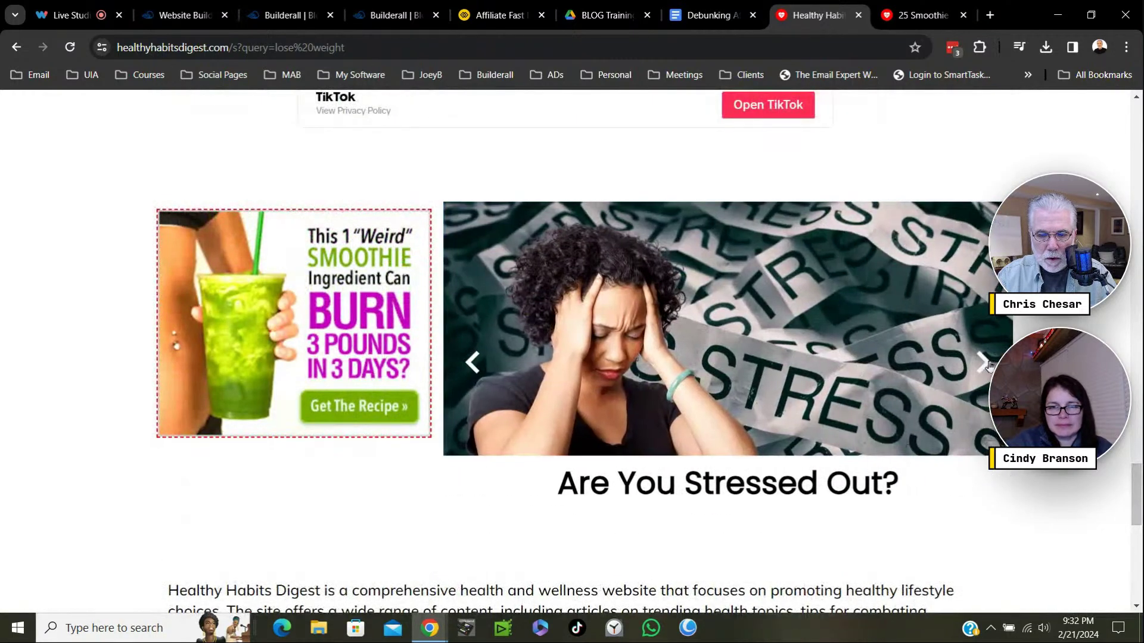
left_click(982, 362)
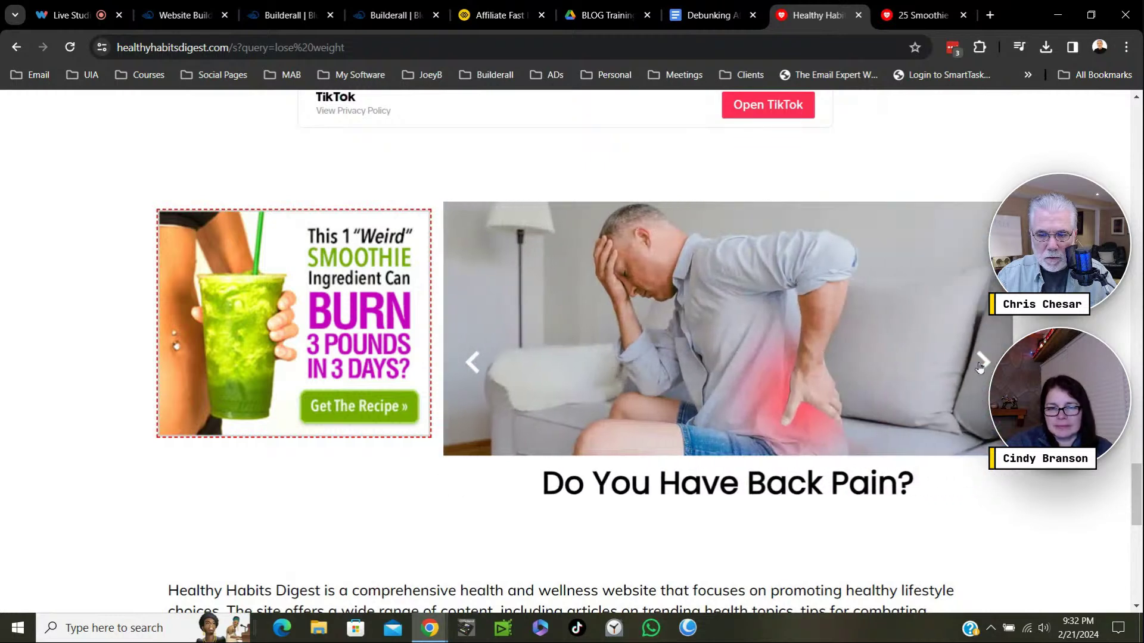
left_click(981, 362)
scroll(324, 366, "up", 5)
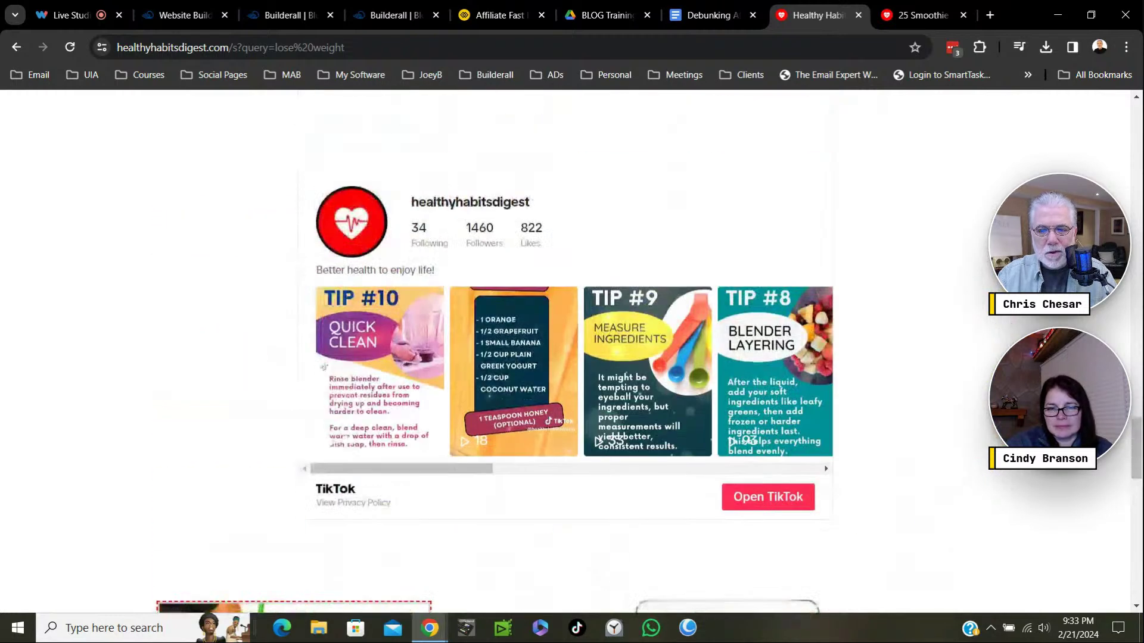
scroll(387, 340, "down", 10)
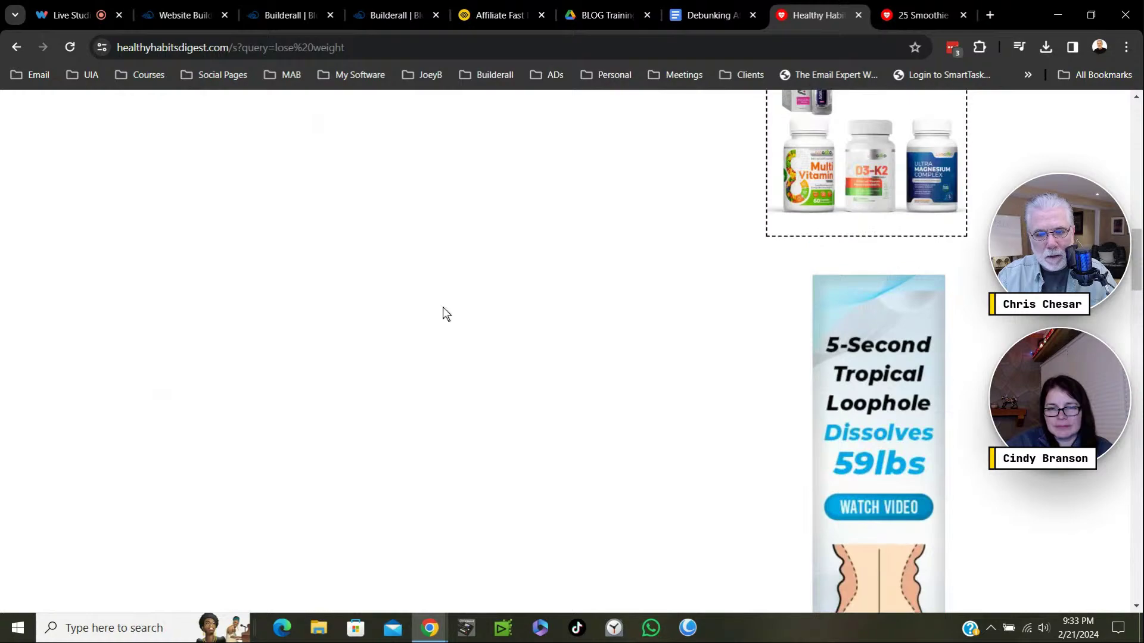
scroll(443, 314, "up", 5)
scroll(443, 314, "down", 2)
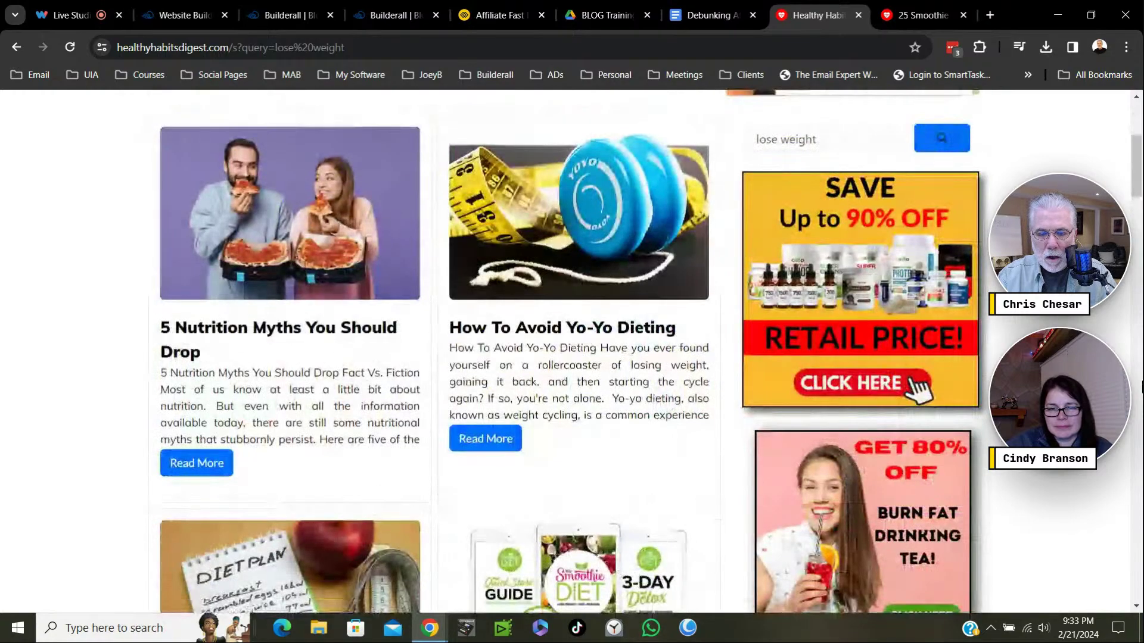
scroll(1138, 396, "up", 5)
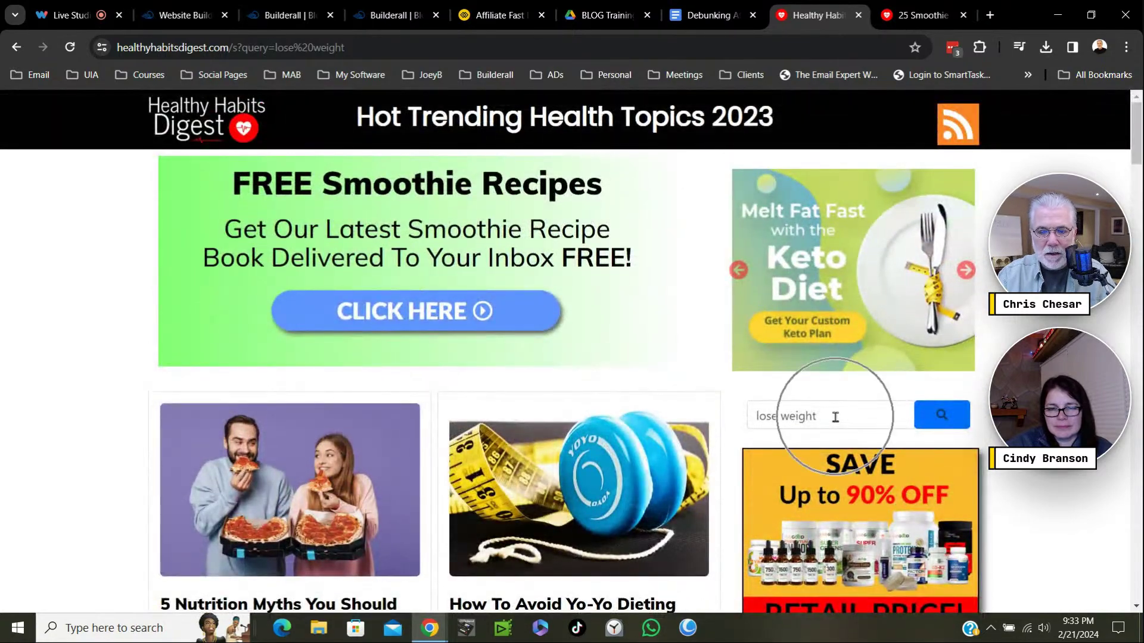
left_click_drag(837, 421, 733, 427)
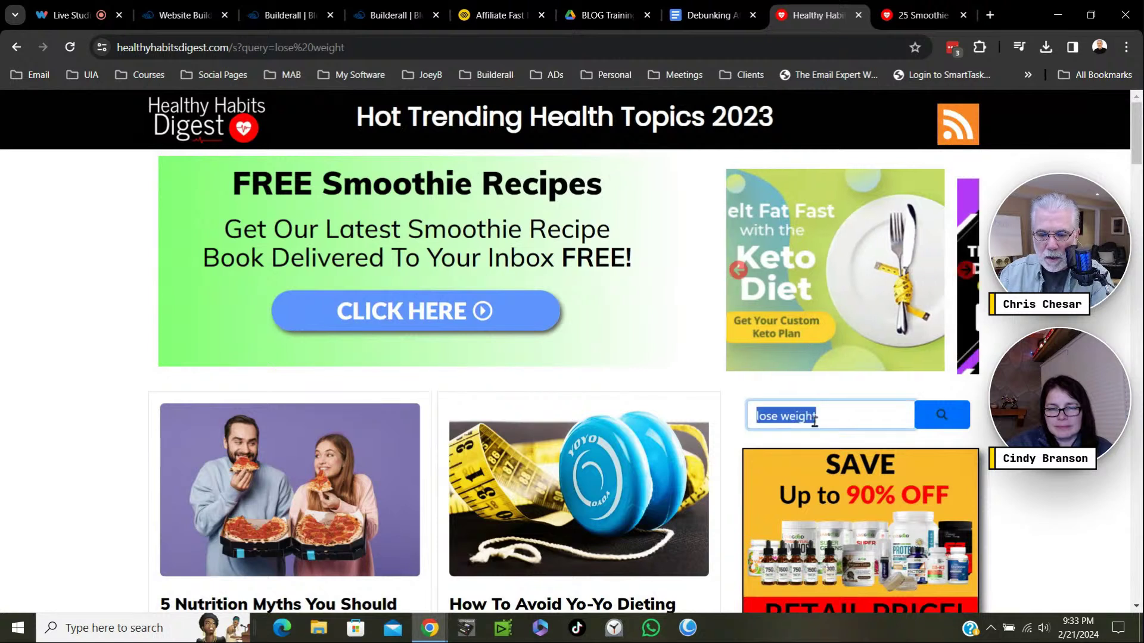
key("BackSpace")
Run an empty search and scroll through all blog posts and the three-page pagination.
left_click(941, 415)
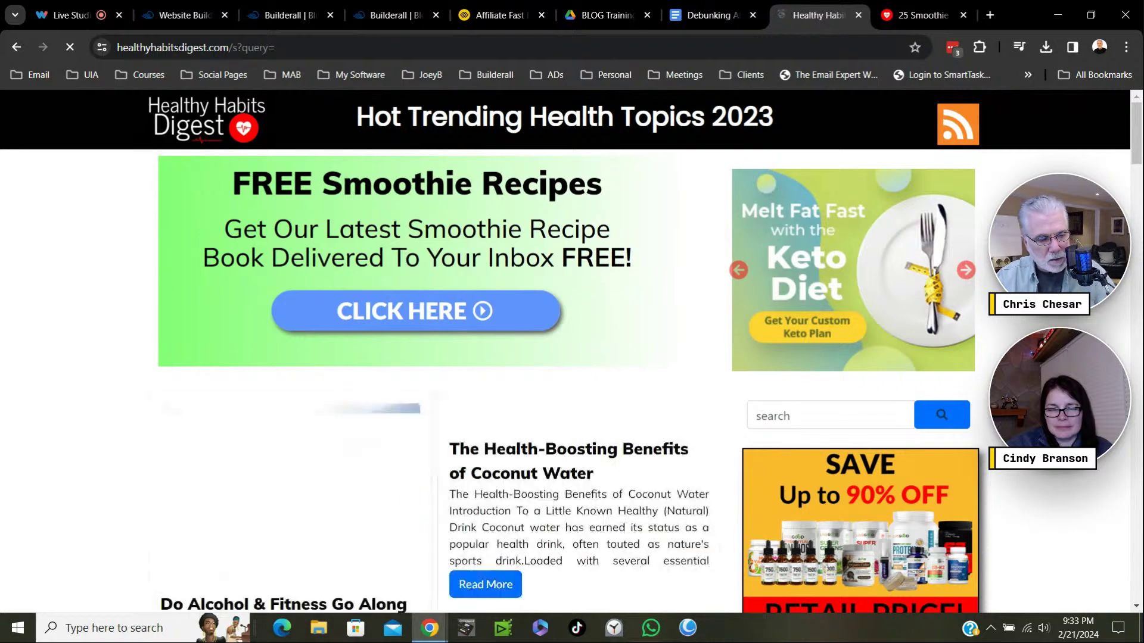
scroll(566, 351, "down", 2)
scroll(566, 352, "down", 20)
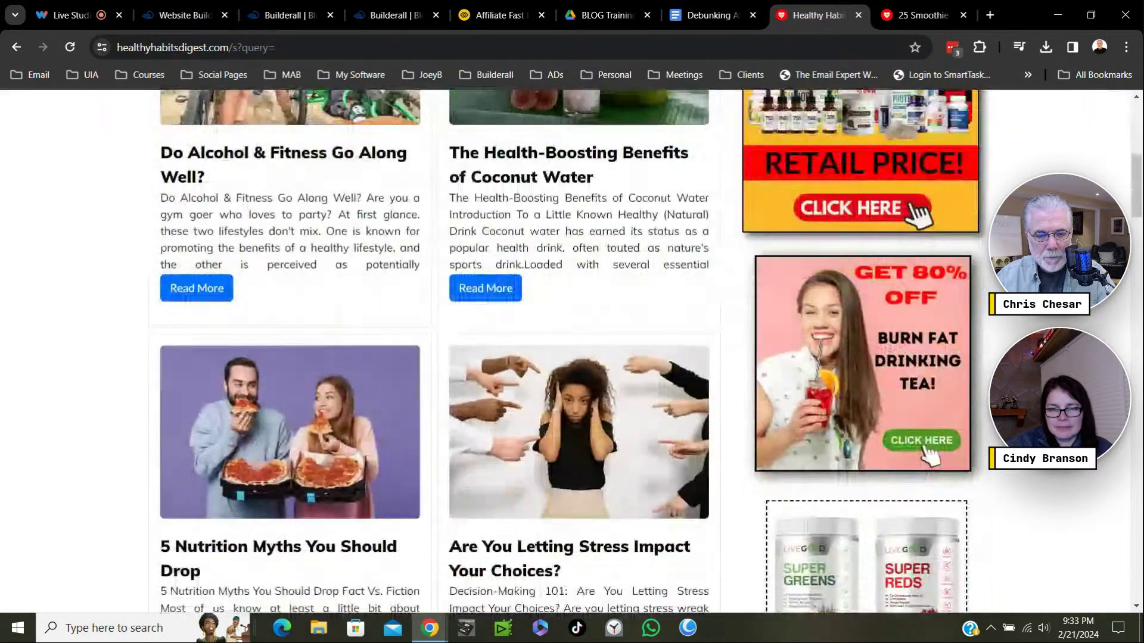
scroll(566, 352, "down", 14)
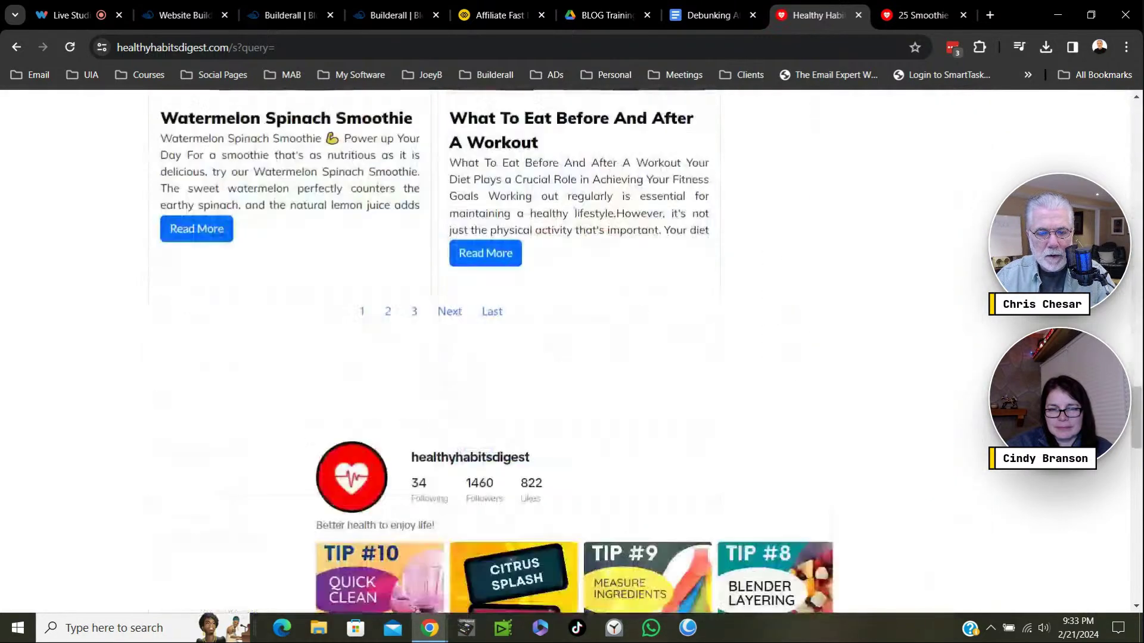
scroll(566, 351, "up", 3)
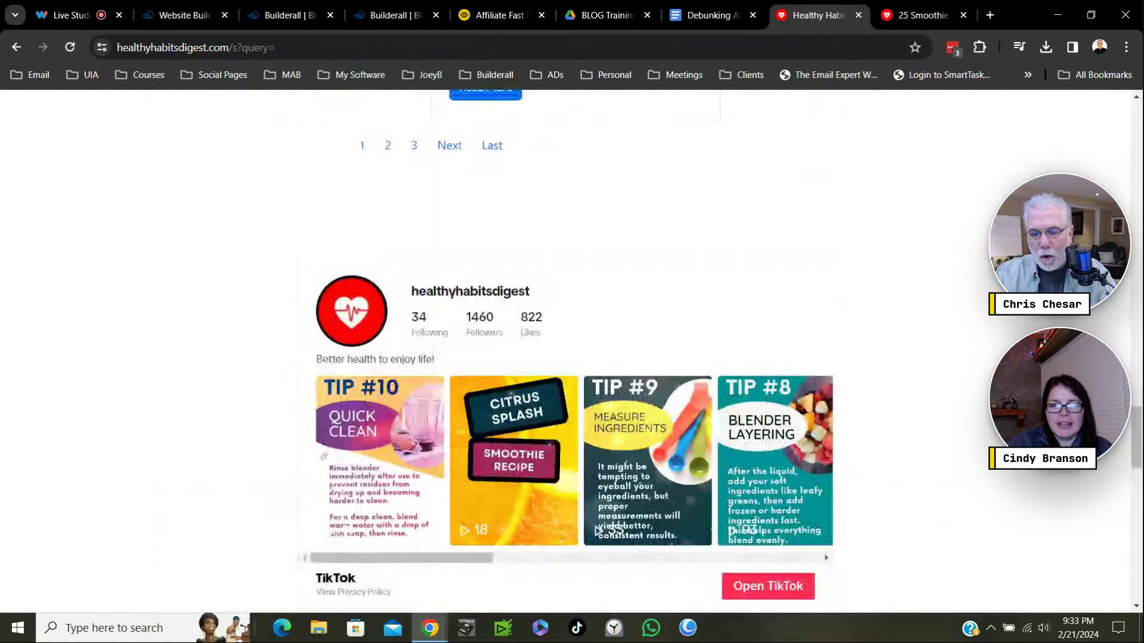
scroll(566, 351, "up", 3)
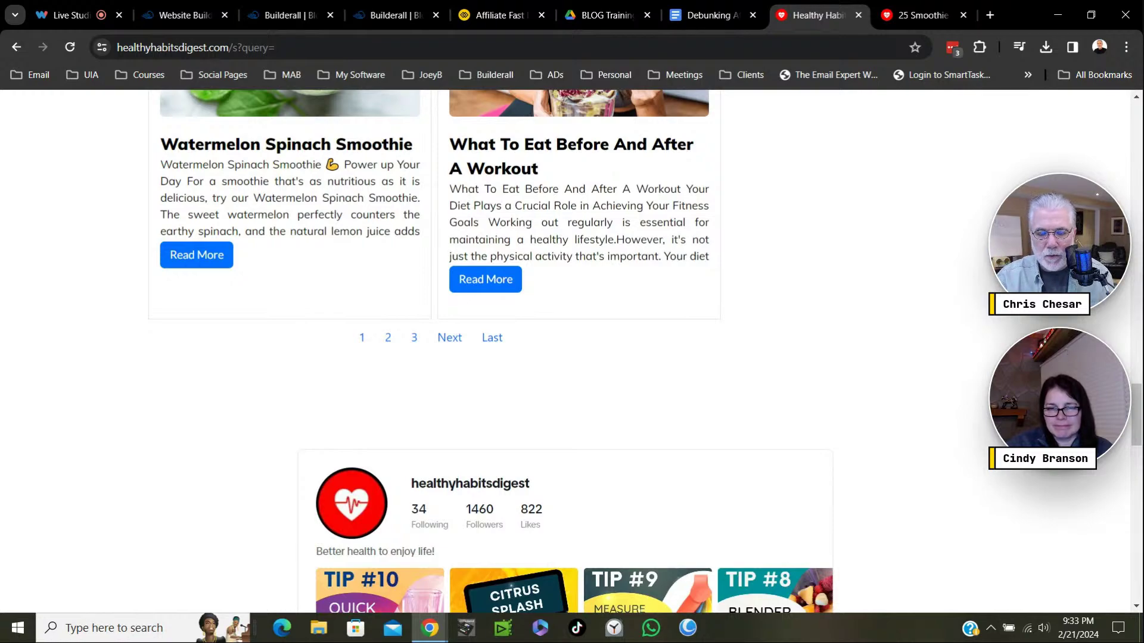
left_click_drag(1137, 419, 1138, 161)
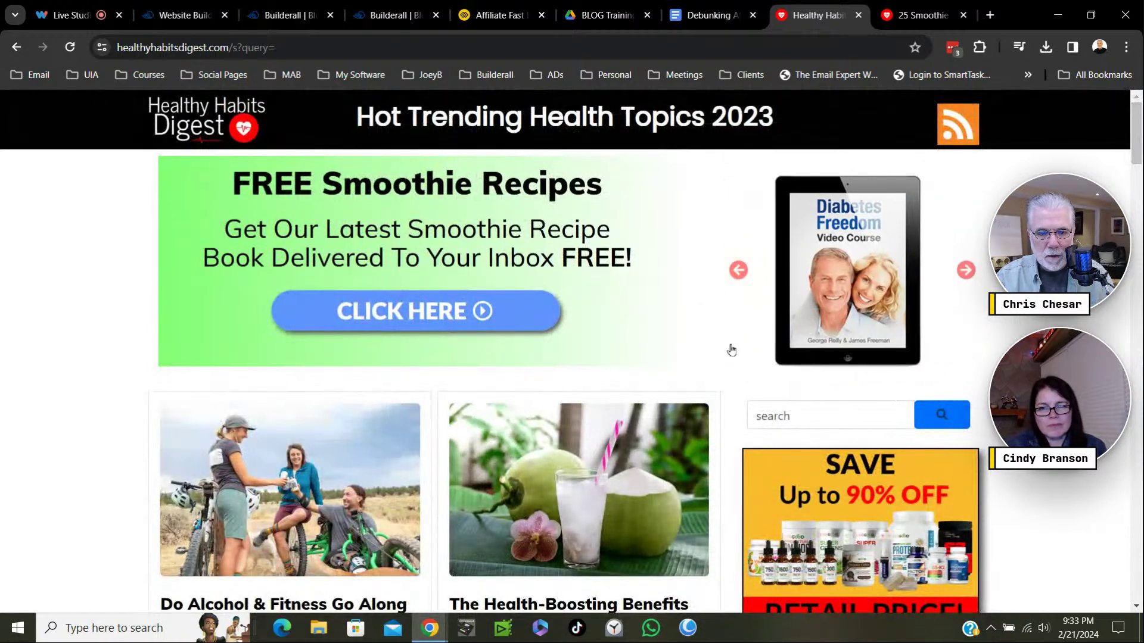
scroll(583, 389, "down", 3)
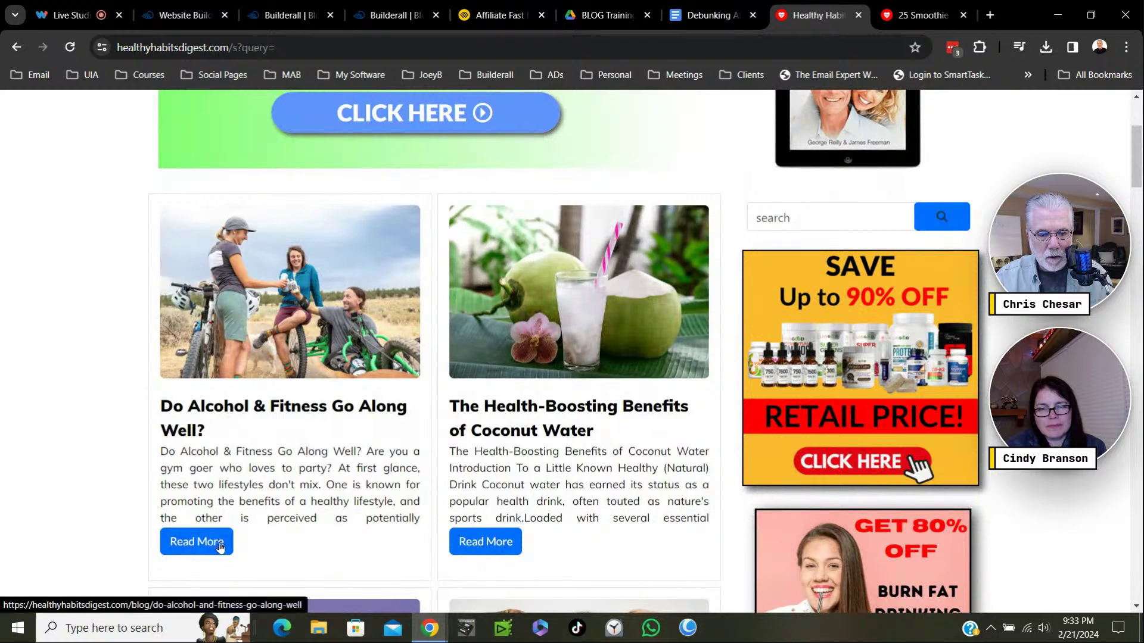
Open 'The Health-Boosting Benefits of Coconut Water' post and read down to its Comments box.
left_click(483, 542)
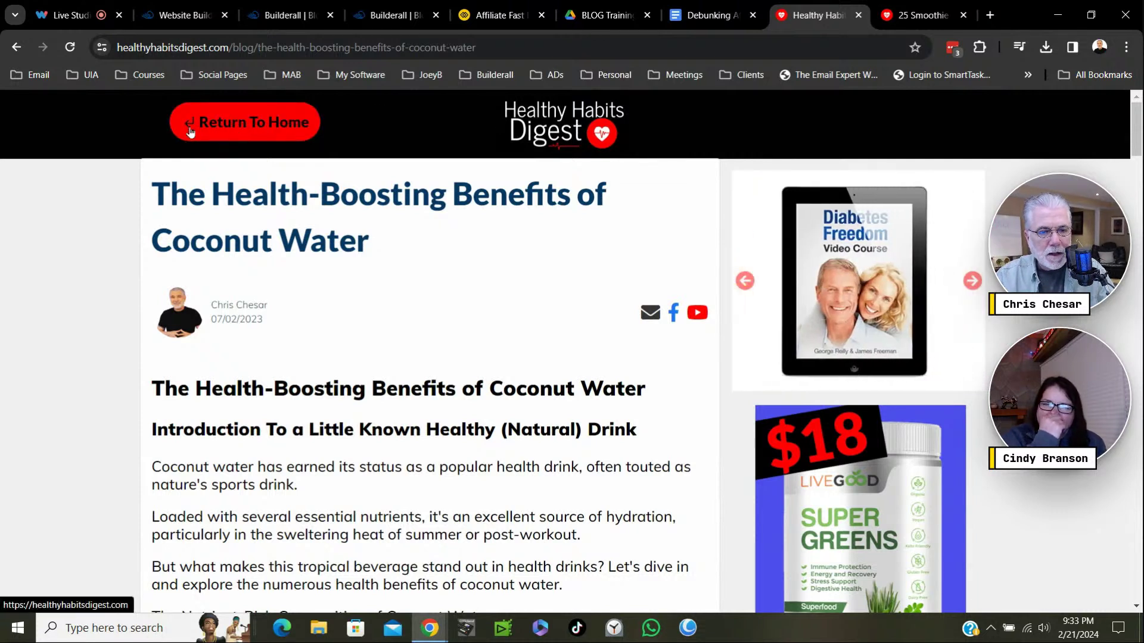
left_click(217, 135)
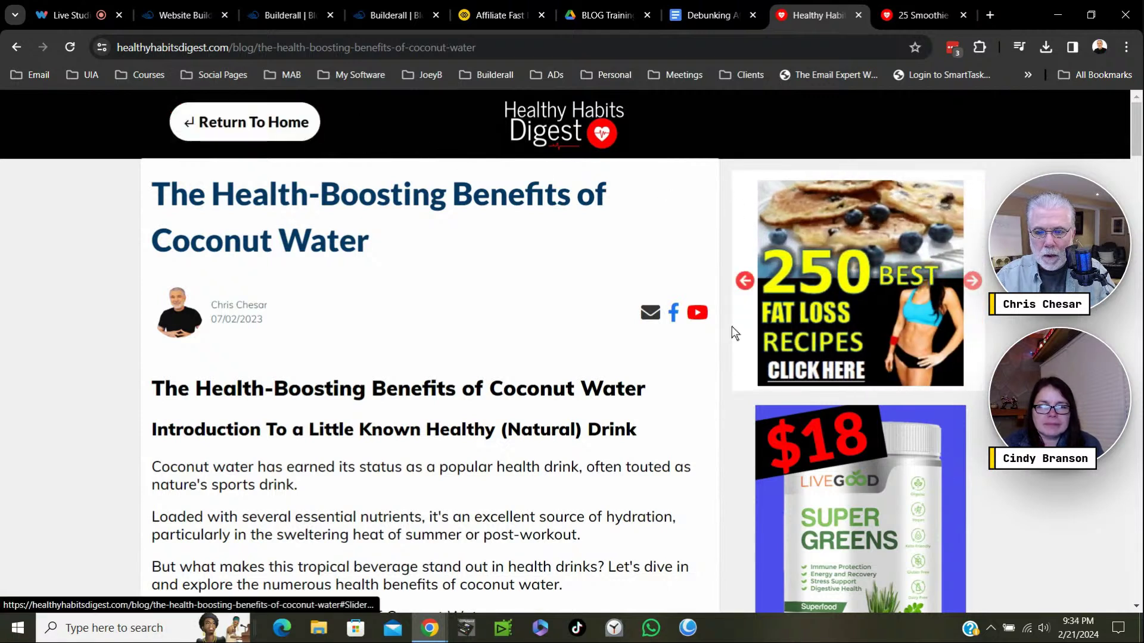
scroll(714, 253, "down", 3)
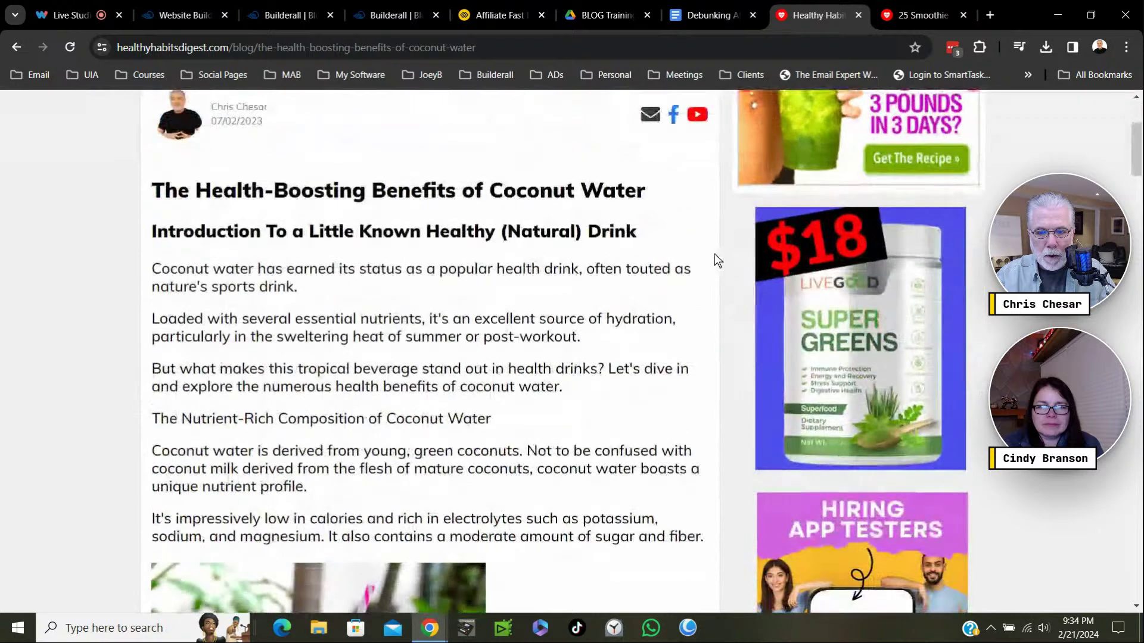
scroll(864, 288, "down", 12)
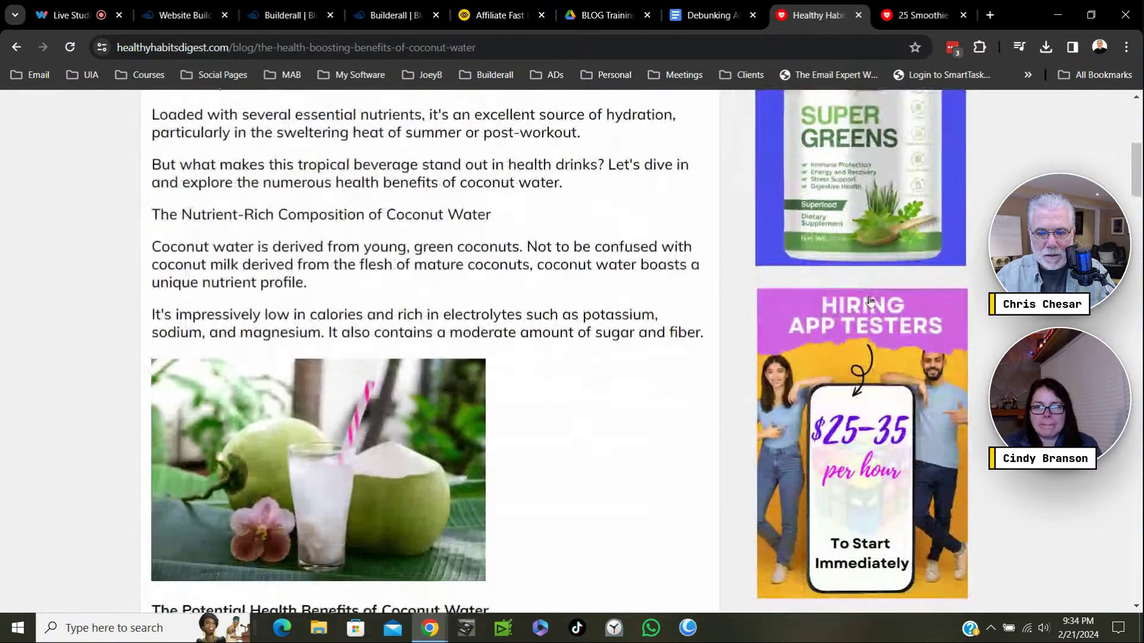
scroll(896, 347, "down", 15)
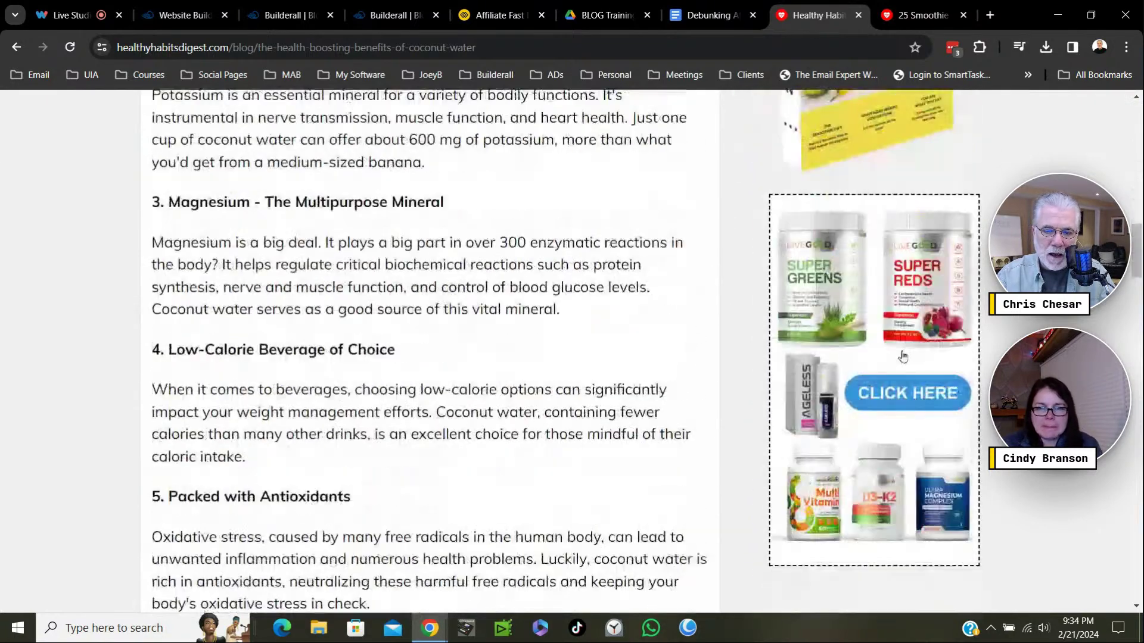
scroll(912, 363, "down", 18)
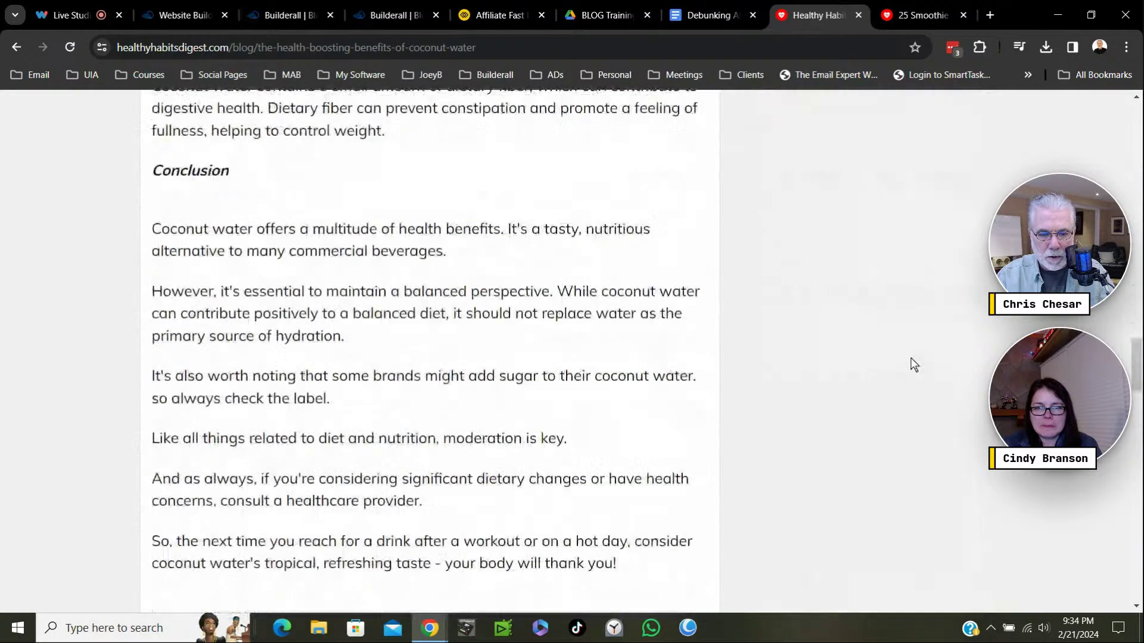
scroll(912, 361, "up", 6)
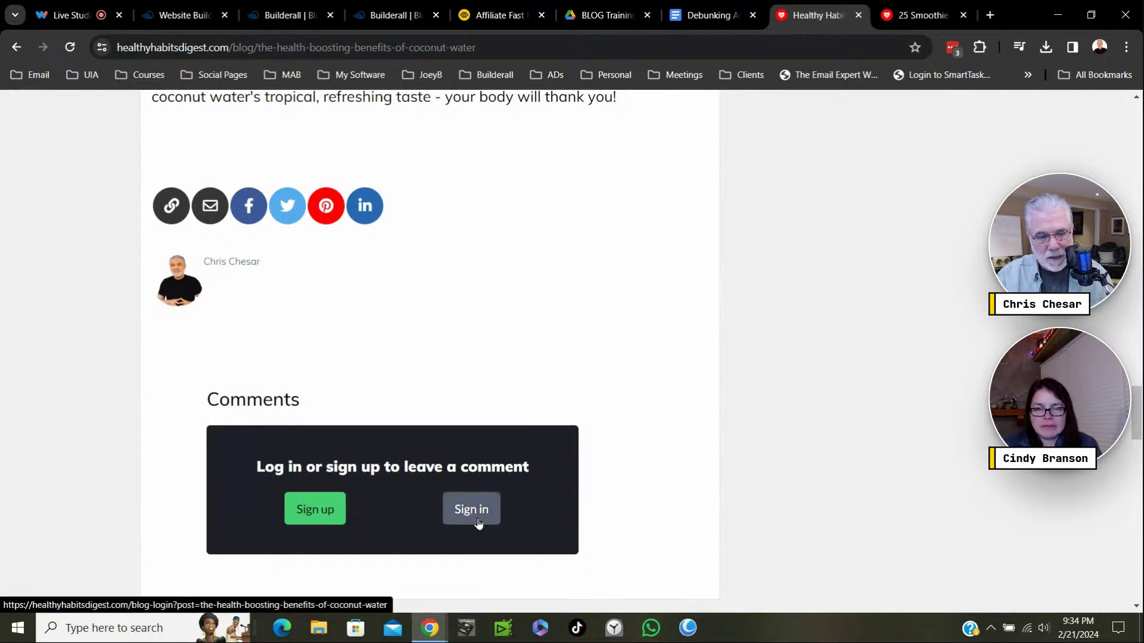
scroll(555, 503, "up", 15)
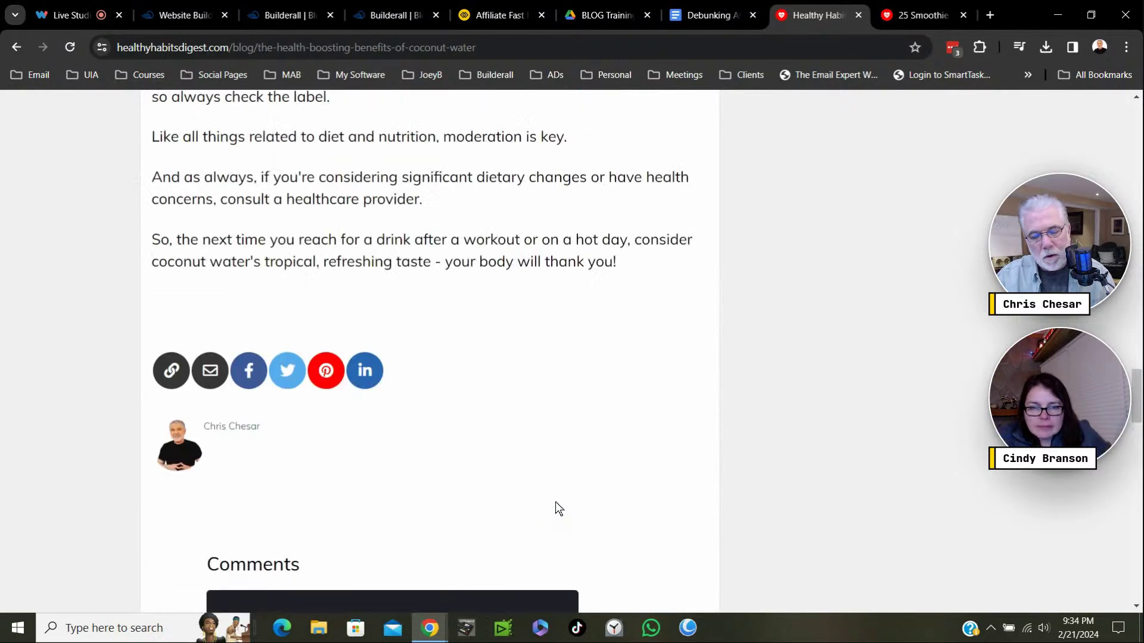
scroll(581, 485, "up", 15)
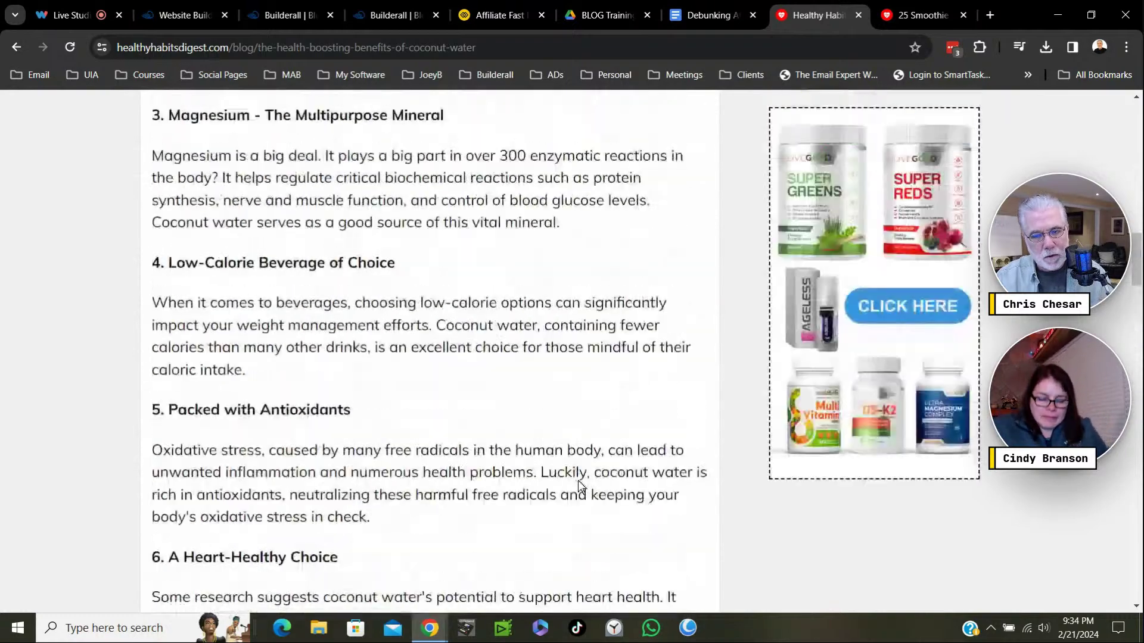
scroll(610, 487, "down", 2)
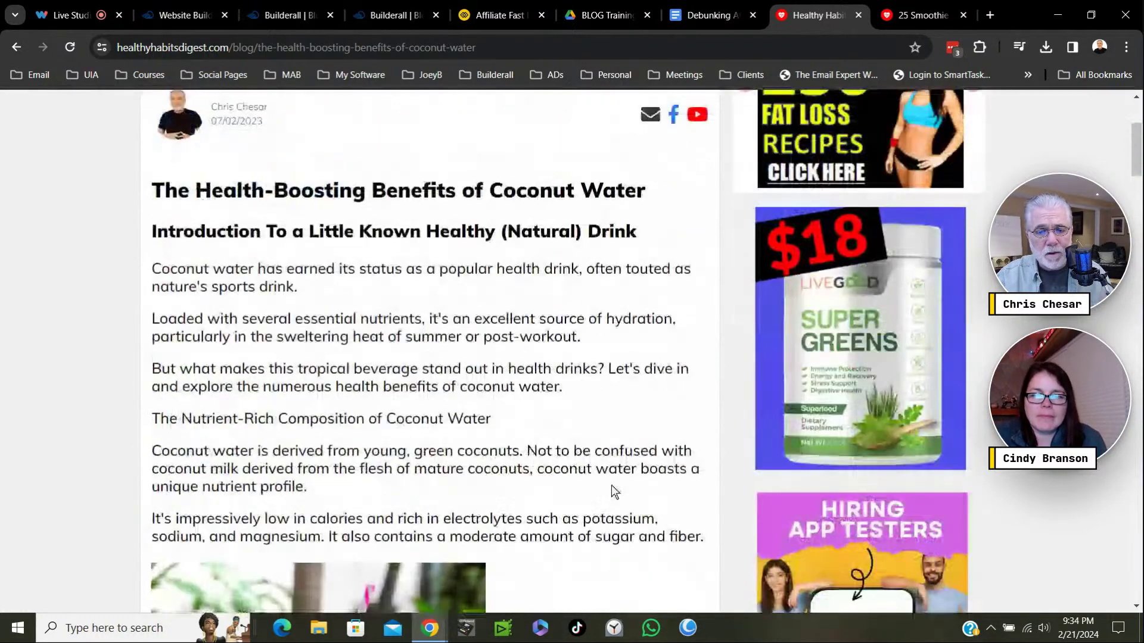
scroll(612, 485, "up", 4)
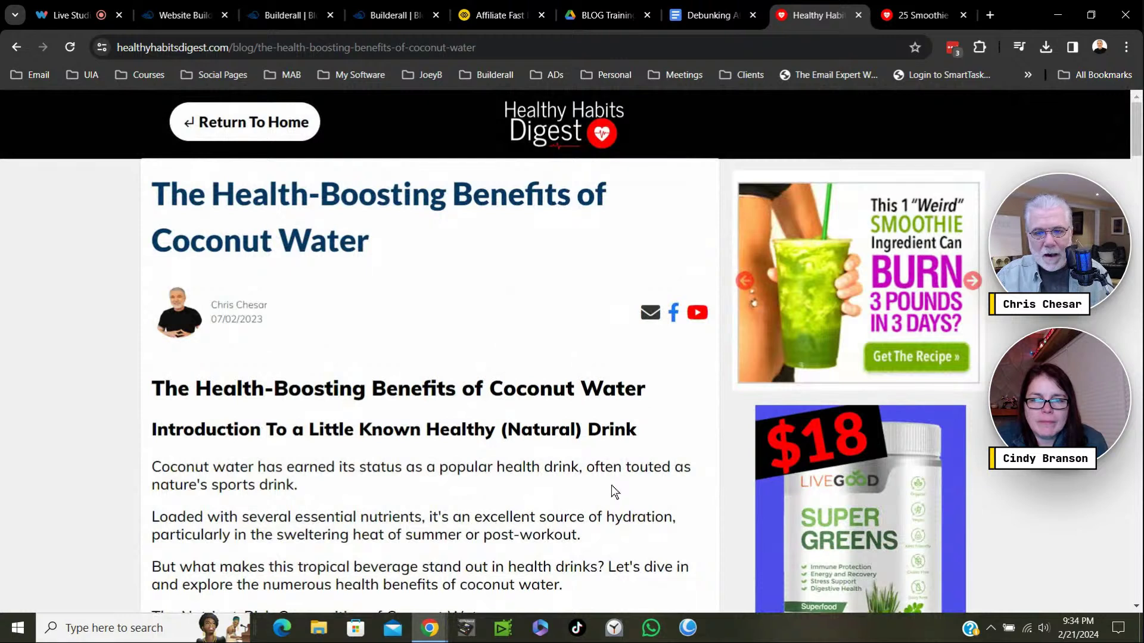